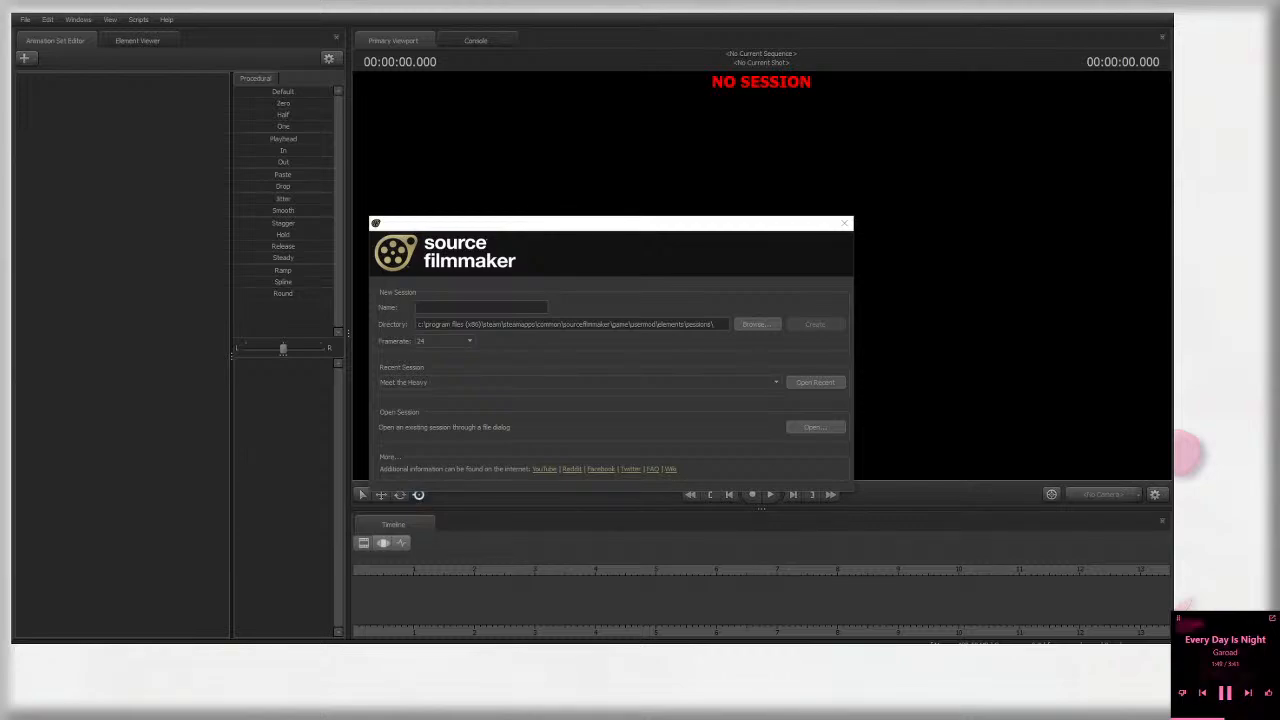
{"action": "left_click", "coordinate": [487, 307]}
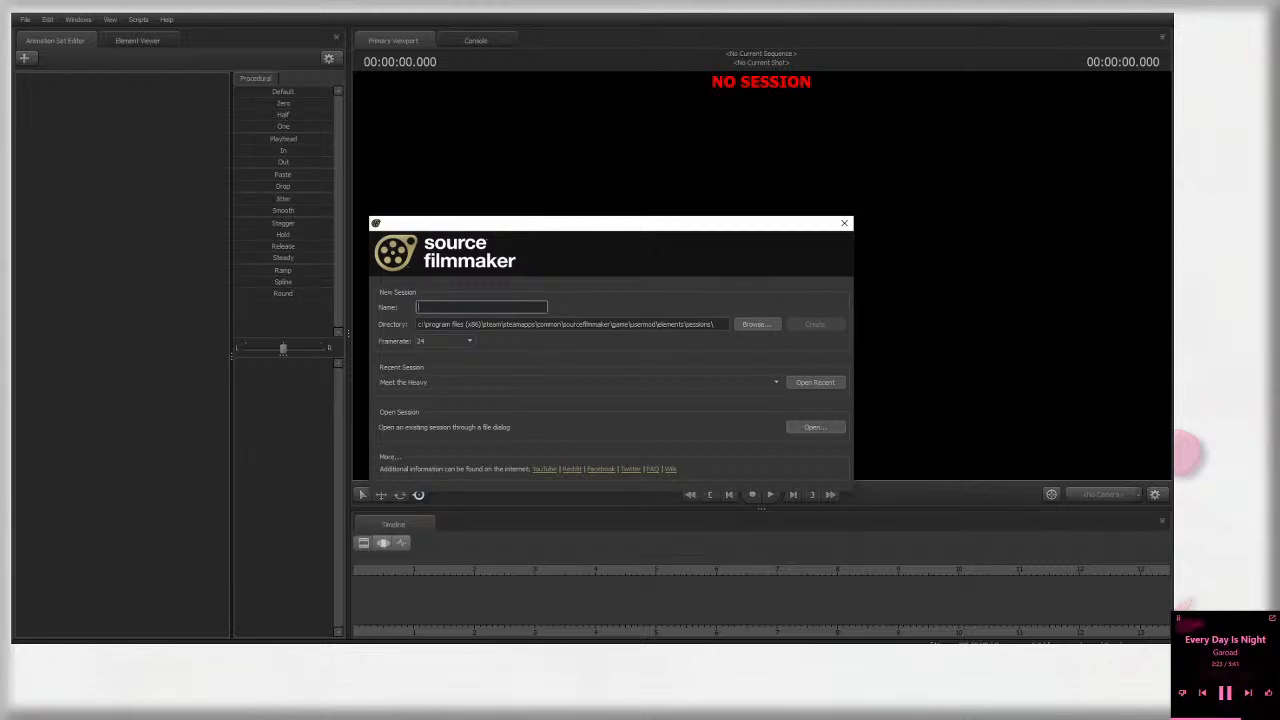
{"action": "mouse_move", "coordinate": [455, 641]}
{"action": "left_click_drag", "start_coordinate": [488, 231], "coordinate": [563, 273]}
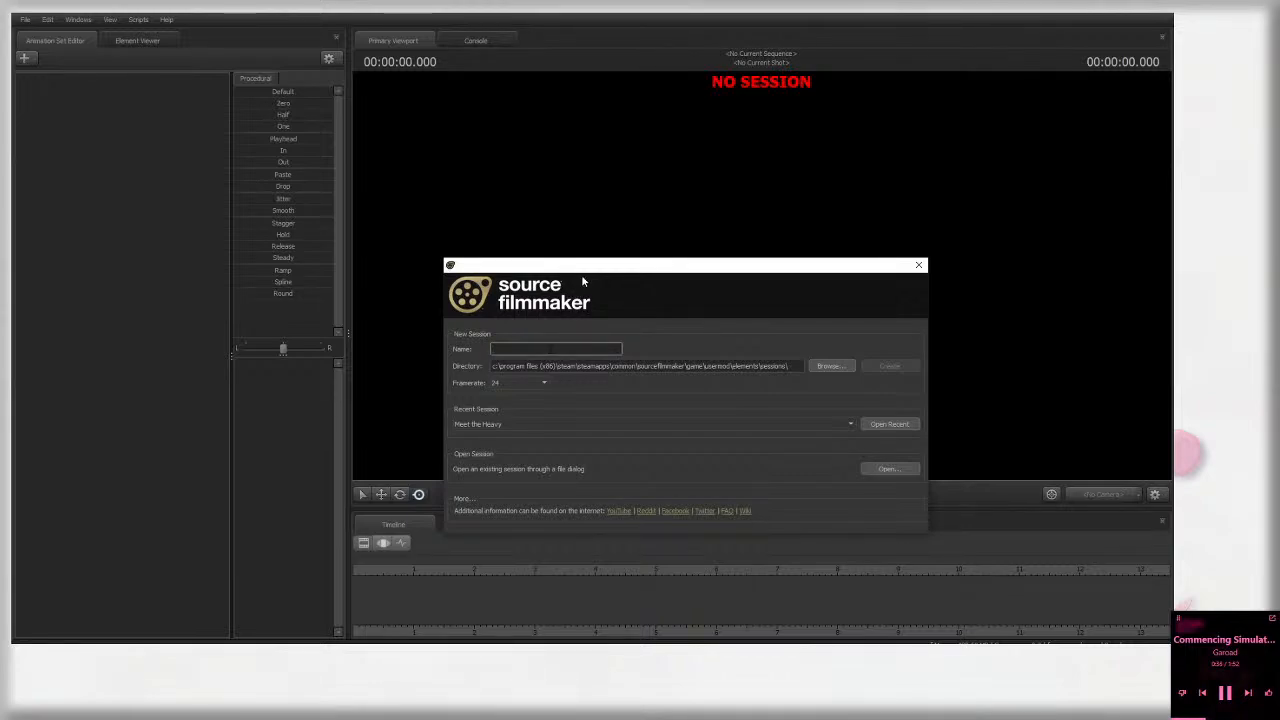
{"action": "left_click_drag", "start_coordinate": [583, 282], "coordinate": [612, 213]}
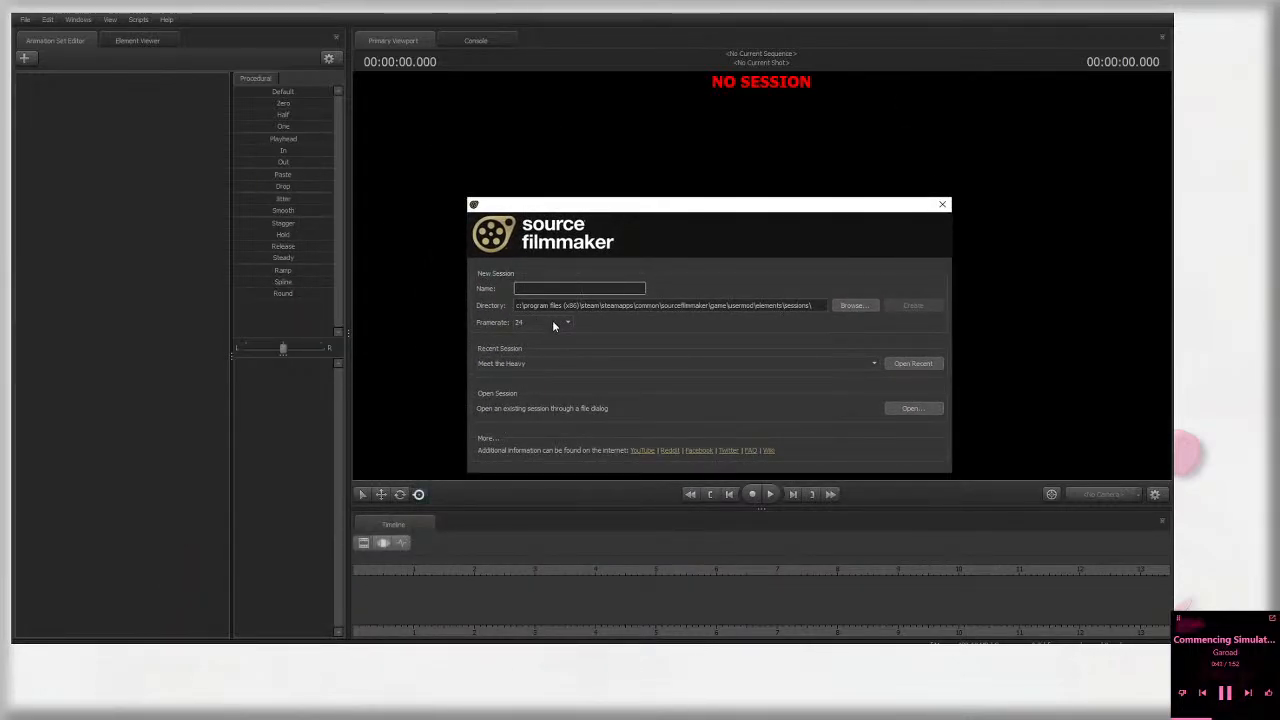
{"action": "left_click", "coordinate": [549, 289]}
{"action": "type", "text": "yeah"}
{"action": "left_click_drag", "start_coordinate": [632, 211], "coordinate": [514, 273]}
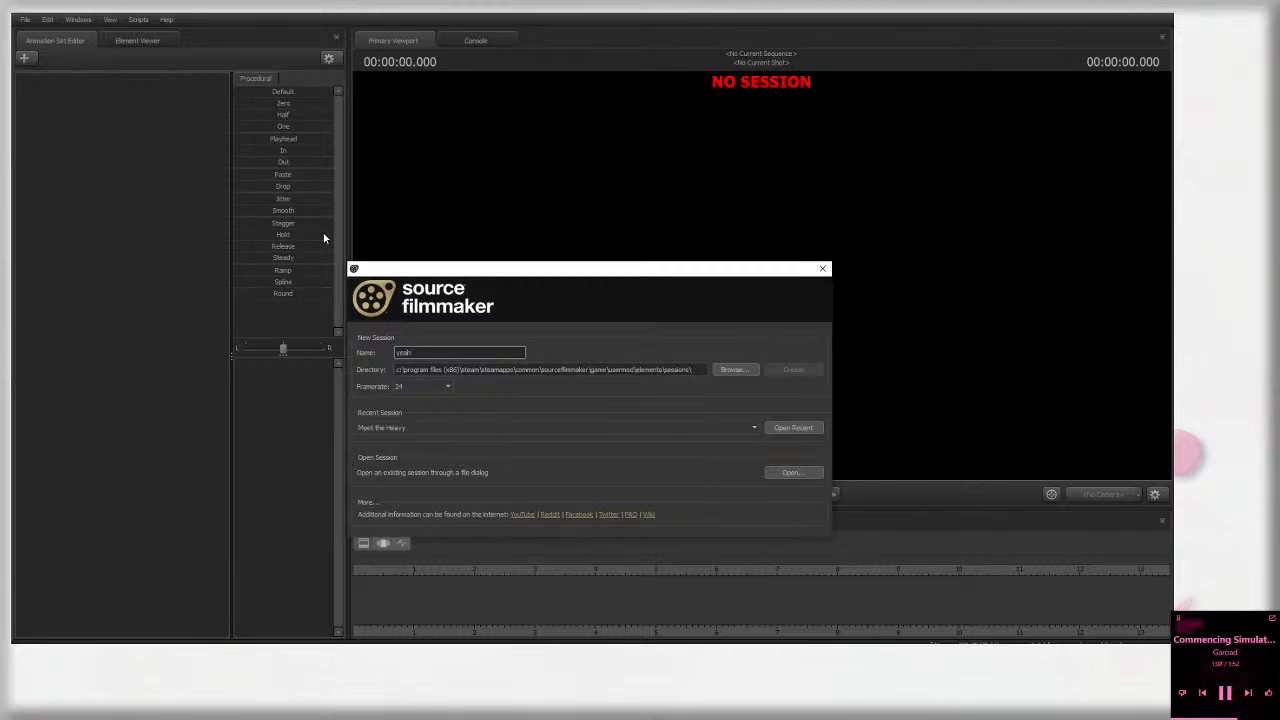
{"action": "left_click_drag", "start_coordinate": [423, 271], "coordinate": [449, 232]}
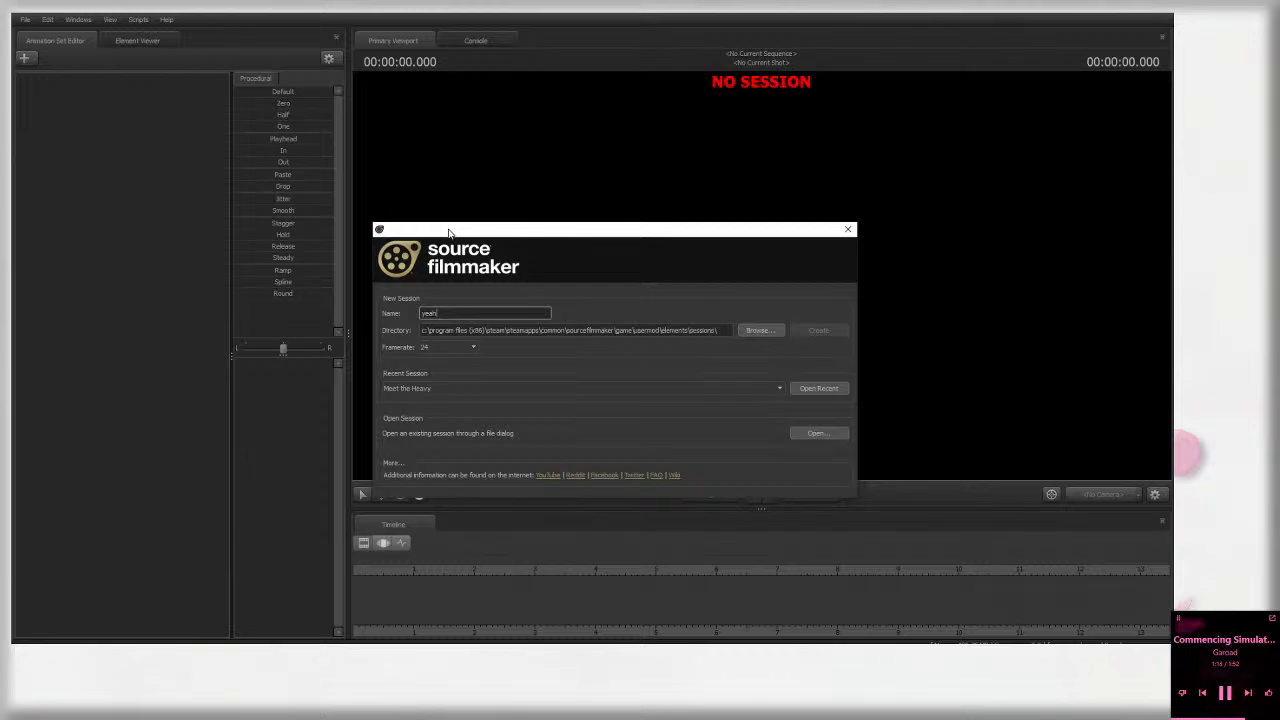
{"action": "left_click_drag", "start_coordinate": [500, 314], "coordinate": [418, 314]}
{"action": "key", "text": "BackSpace"}
{"action": "type", "text": "koprono"}
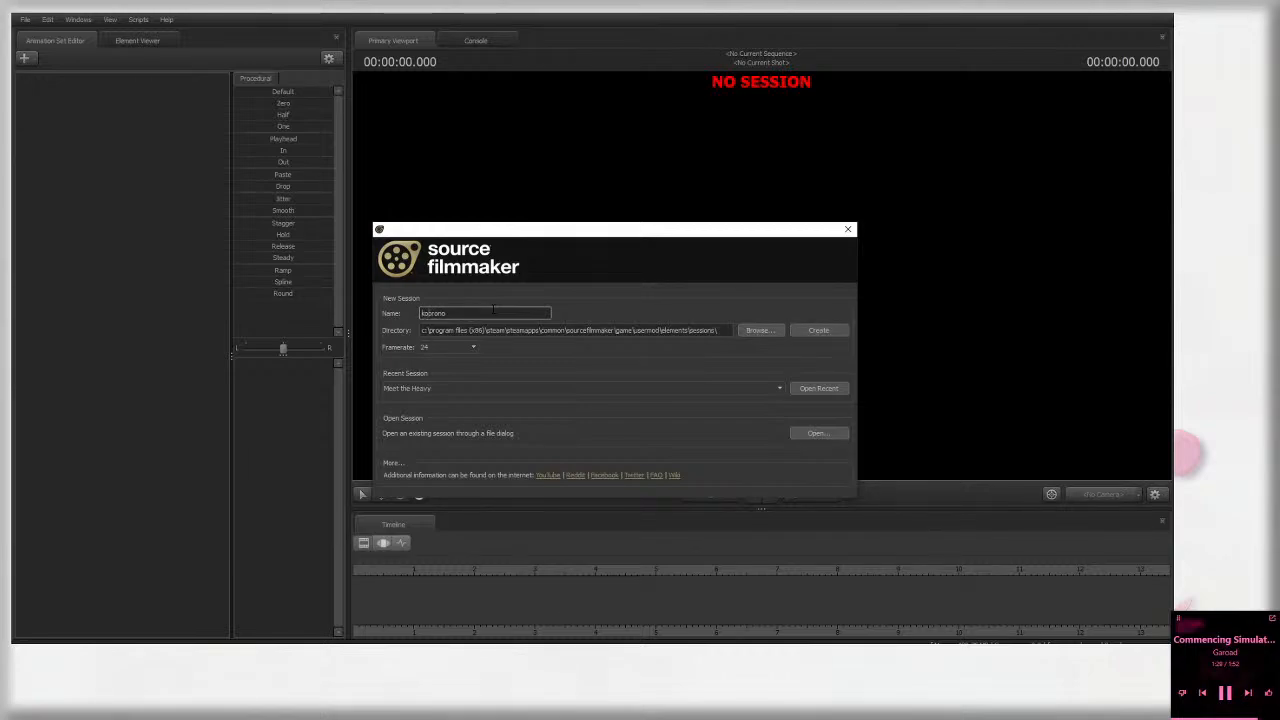
{"action": "key", "text": "ctrl+a"}
{"action": "key", "text": "BackSpace"}
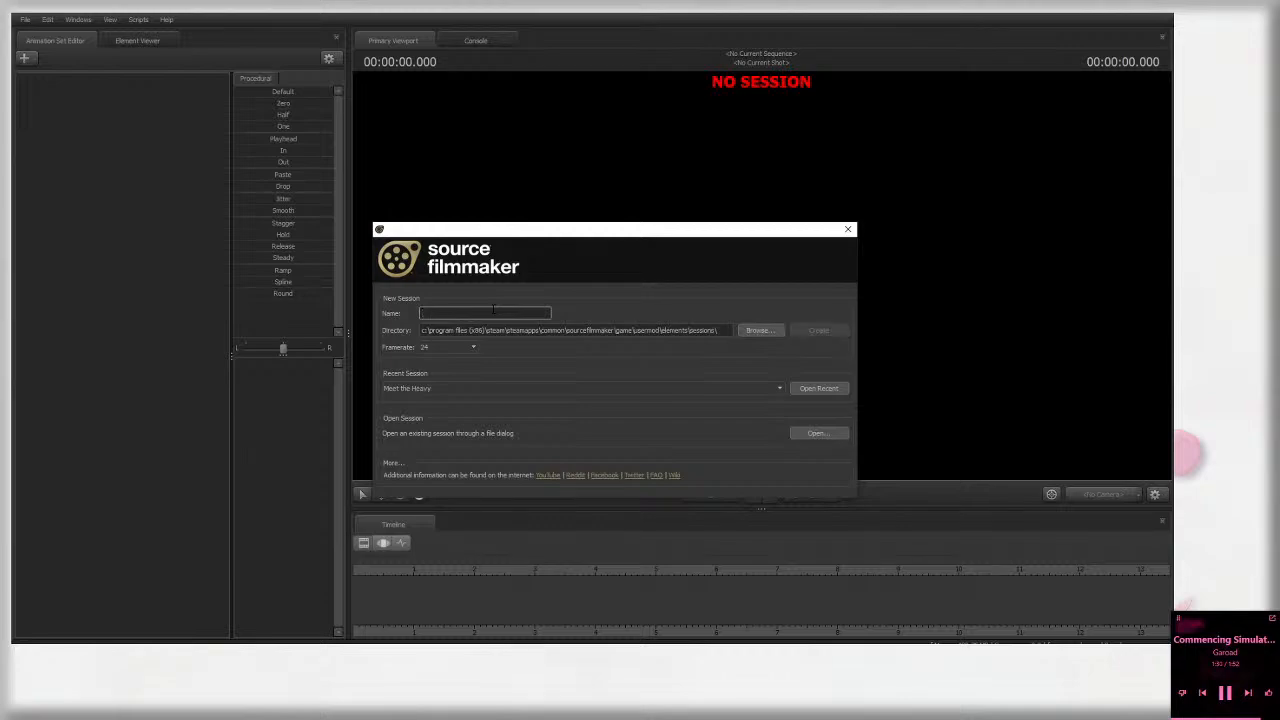
Step: Name the new session koroneanim and choose a framerate of 24
{"action": "type", "text": "korone"}
{"action": "left_click", "coordinate": [463, 348]}
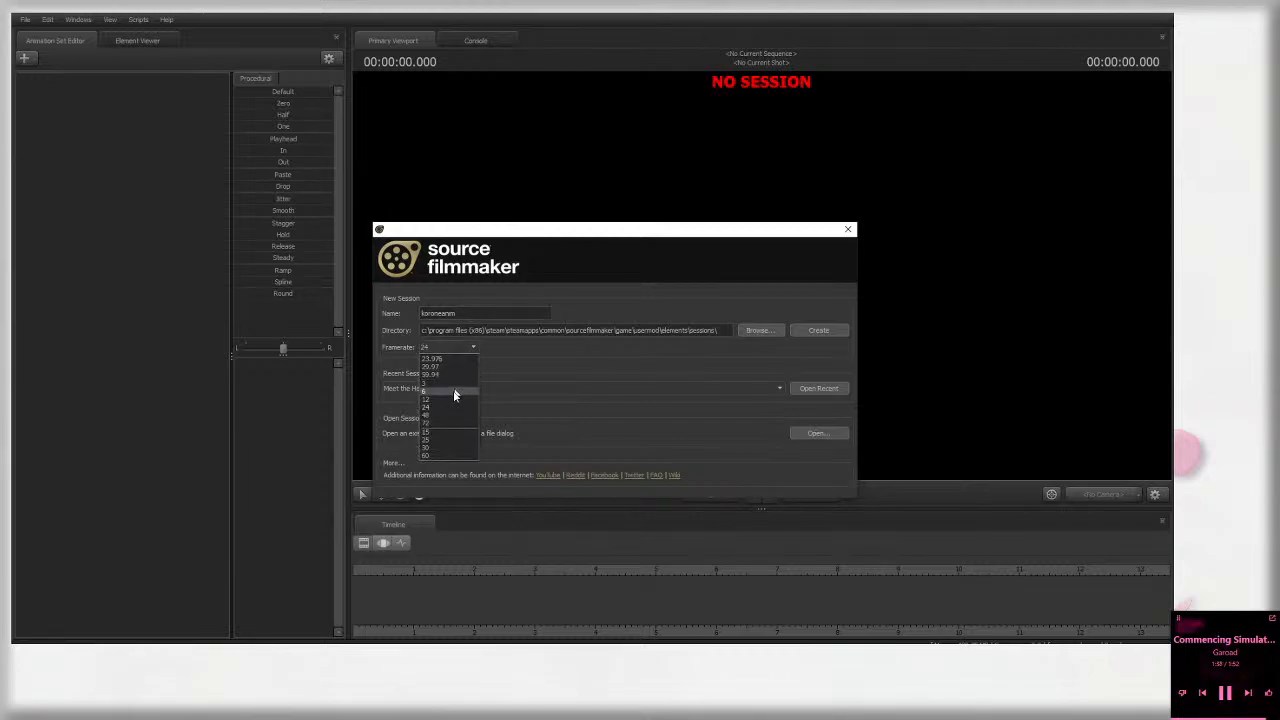
{"action": "left_click", "coordinate": [457, 407]}
{"action": "left_click", "coordinate": [463, 348]}
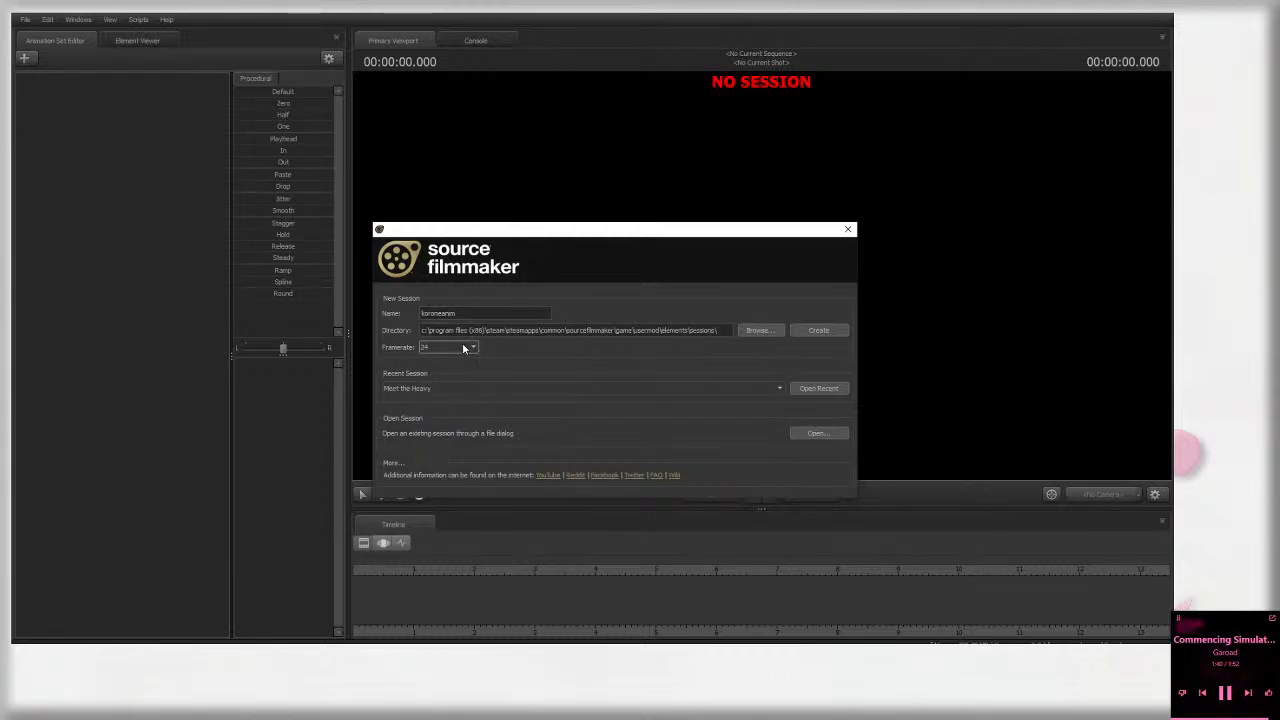
{"action": "left_click", "coordinate": [463, 348]}
{"action": "left_click", "coordinate": [463, 348]}
Step: Create the session with the framerate at 24 and accept the queued downloads of updated Workshop files
{"action": "mouse_move", "coordinate": [553, 233]}
{"action": "left_mouse_down"}
{"action": "mouse_move", "coordinate": [435, 210]}
{"action": "mouse_move", "coordinate": [542, 230]}
{"action": "left_mouse_up"}
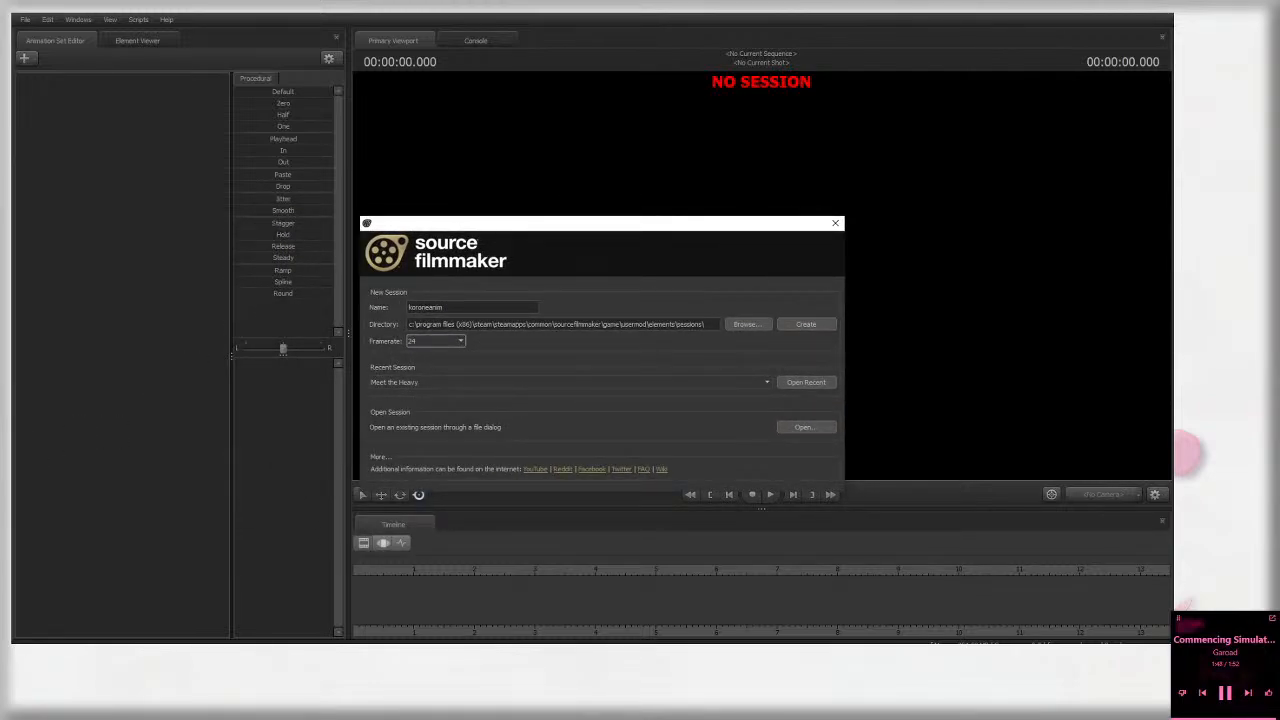
{"action": "left_click_drag", "start_coordinate": [517, 228], "coordinate": [585, 217]}
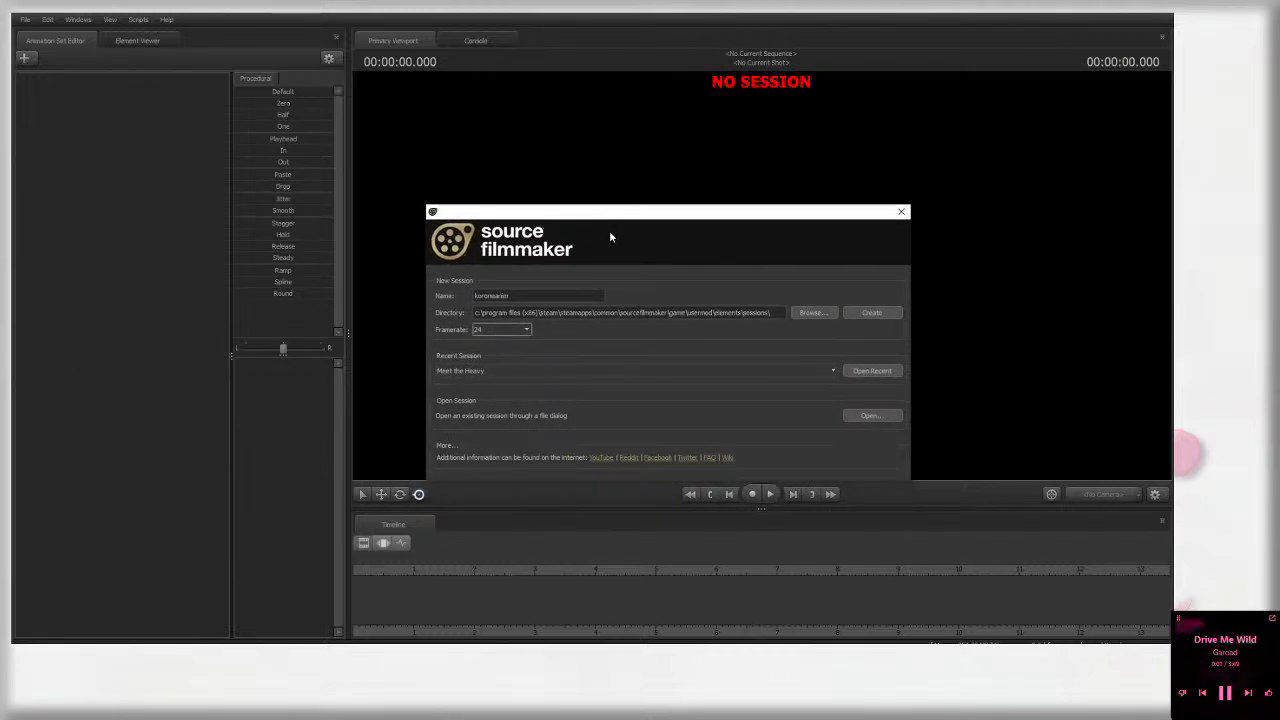
{"action": "left_click", "coordinate": [548, 296]}
{"action": "left_click", "coordinate": [508, 331]}
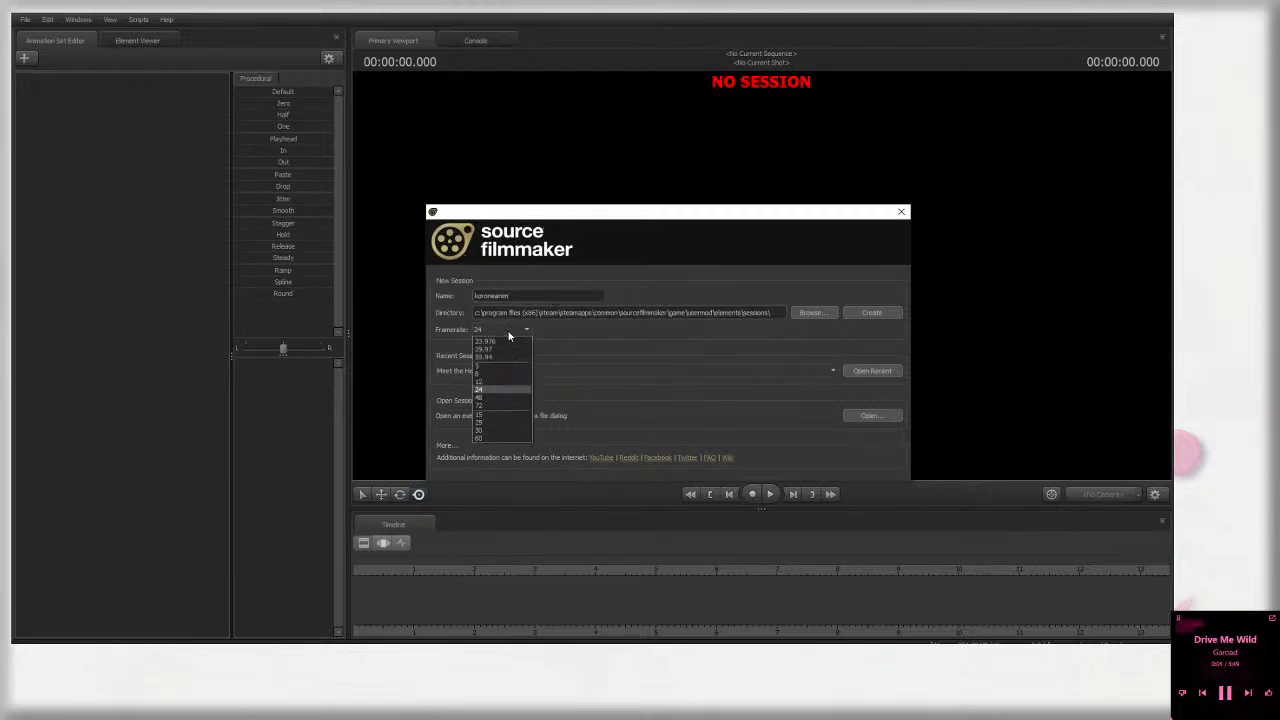
{"action": "left_click", "coordinate": [508, 331]}
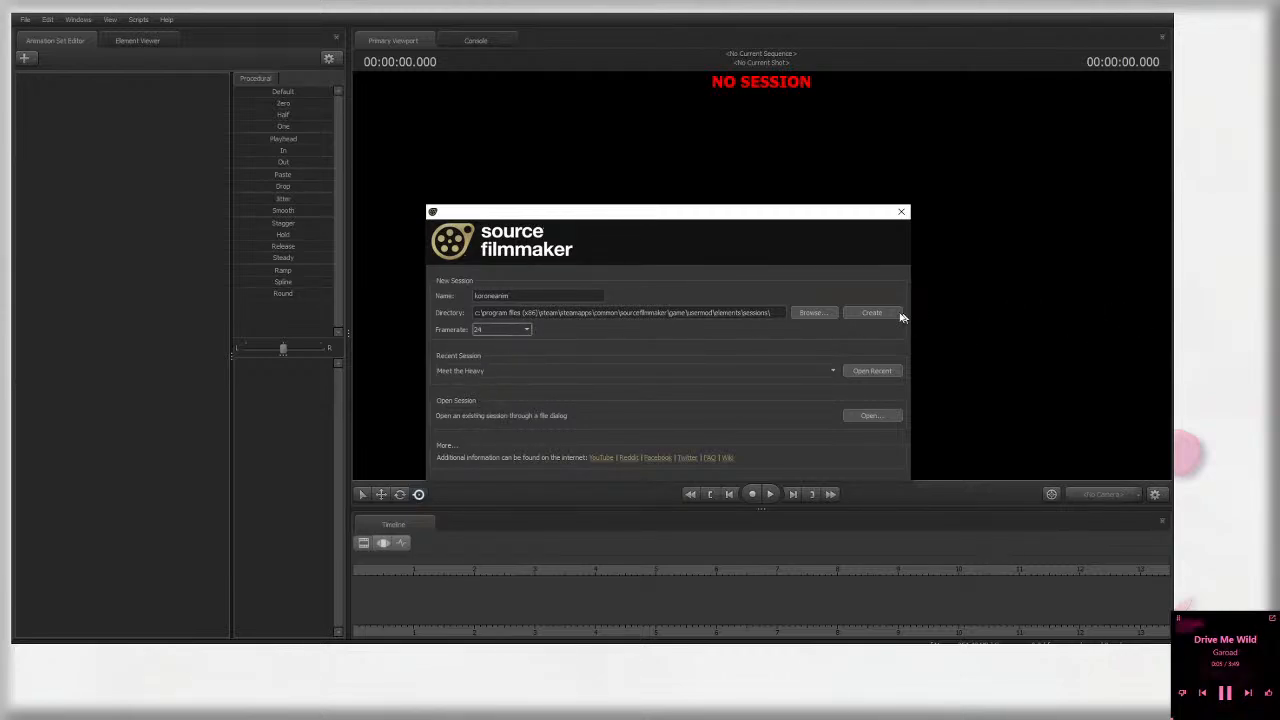
{"action": "left_click", "coordinate": [500, 330]}
{"action": "left_click", "coordinate": [500, 327]}
{"action": "left_click", "coordinate": [500, 327]}
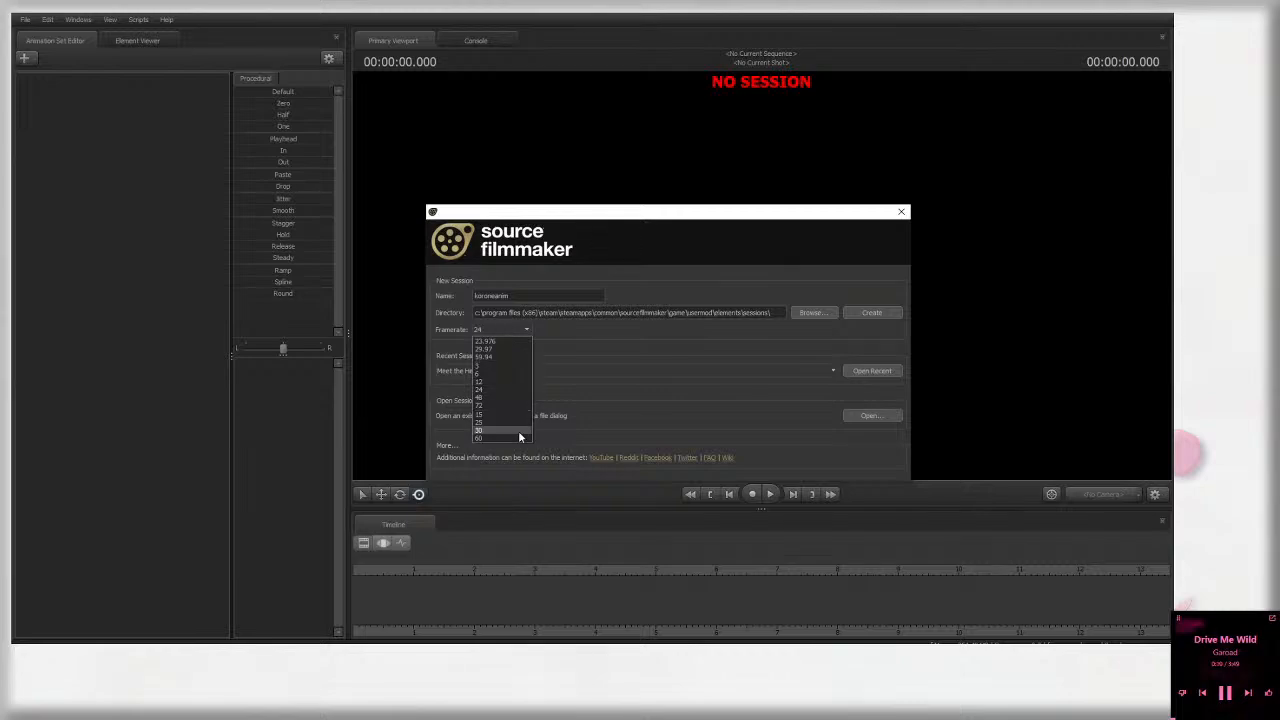
{"action": "left_click", "coordinate": [515, 391]}
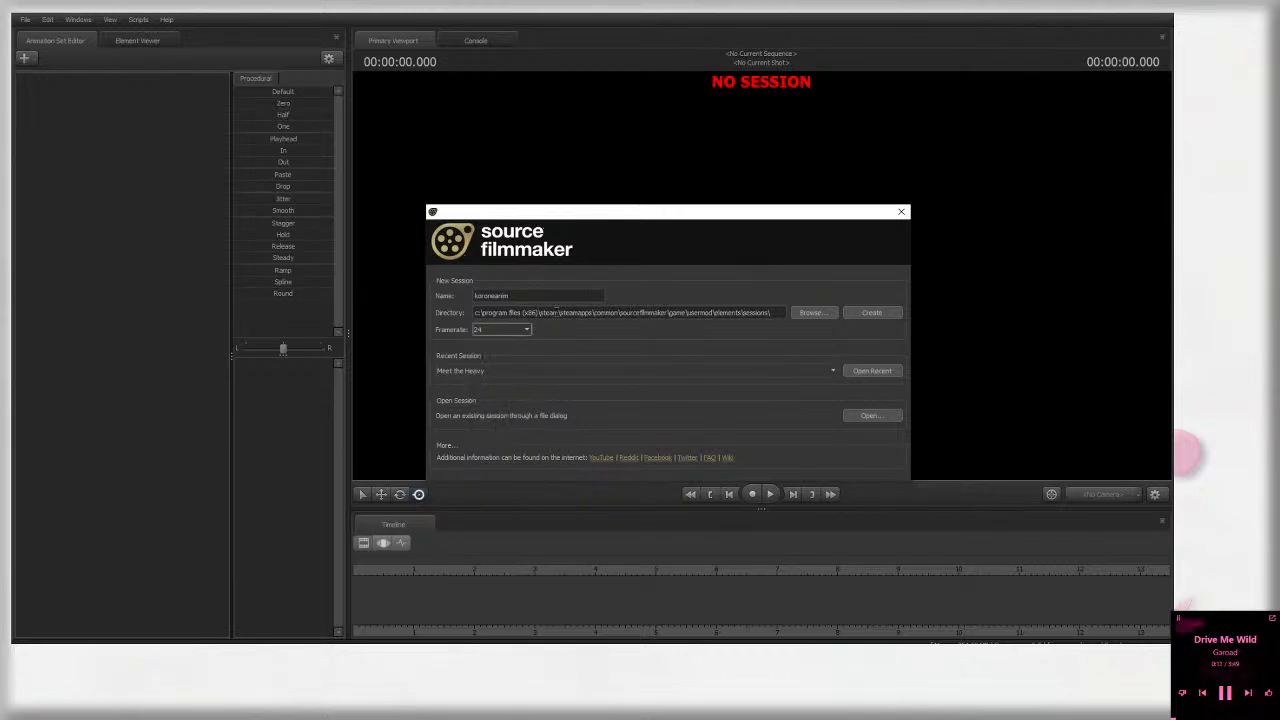
{"action": "left_click", "coordinate": [872, 313]}
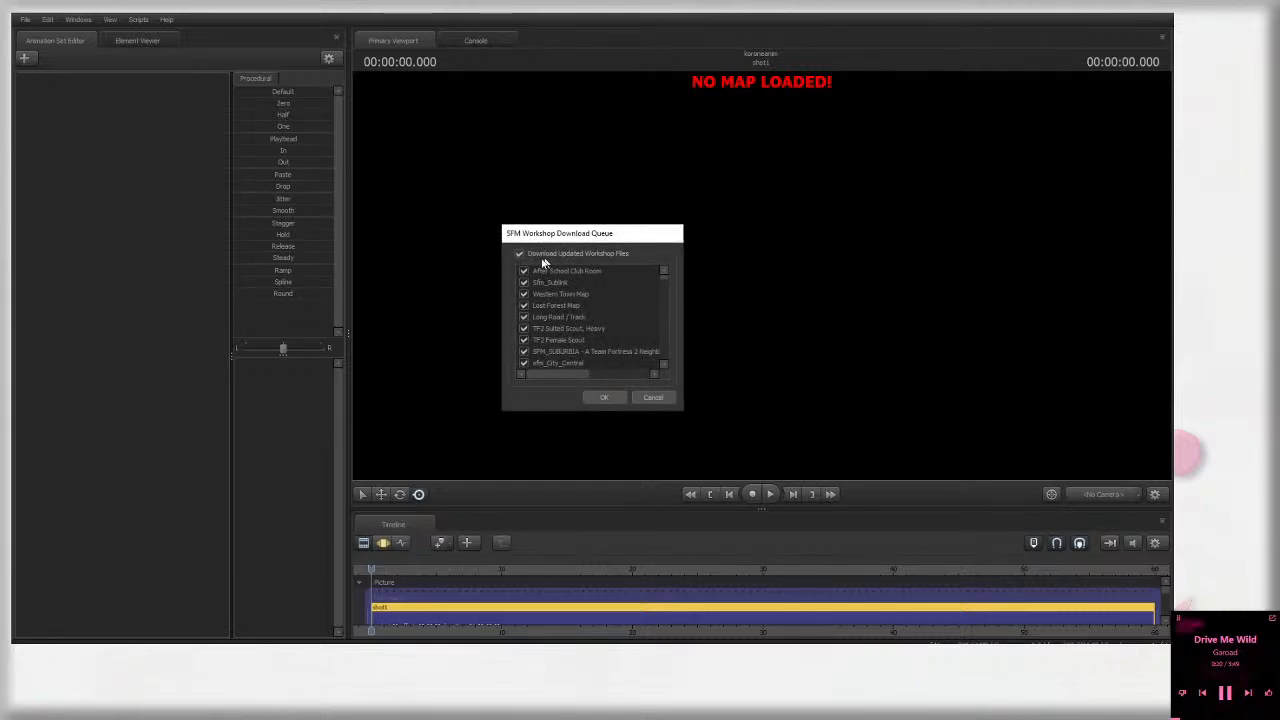
{"action": "left_click", "coordinate": [604, 397]}
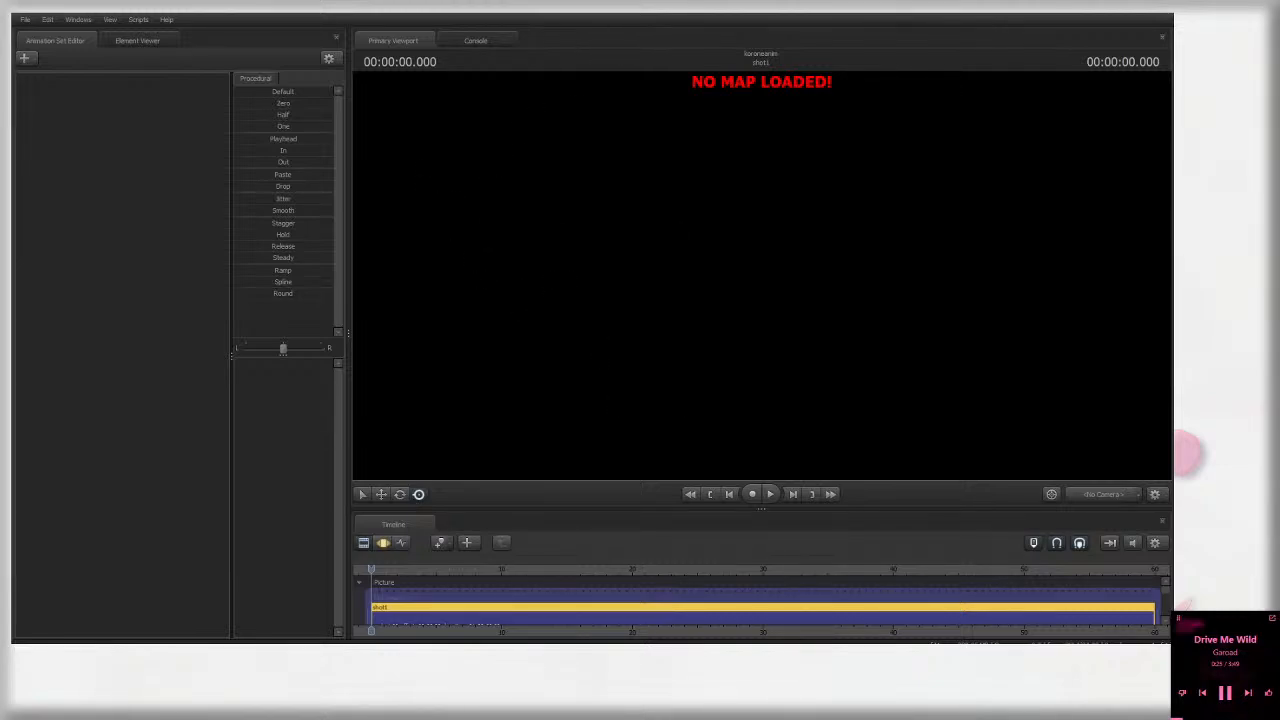
Step: Filter the map list by "stage" and load the map stage_big.bsp into the session
{"action": "right_click", "coordinate": [617, 294]}
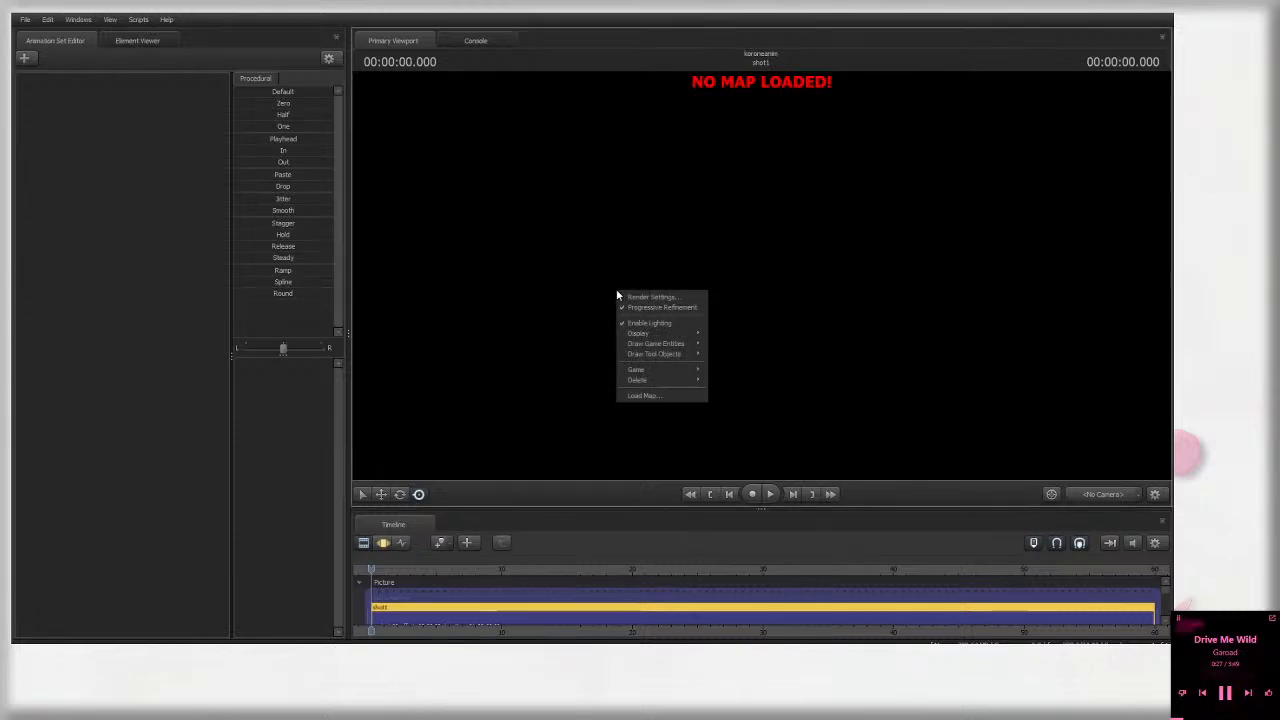
{"action": "left_click", "coordinate": [652, 395]}
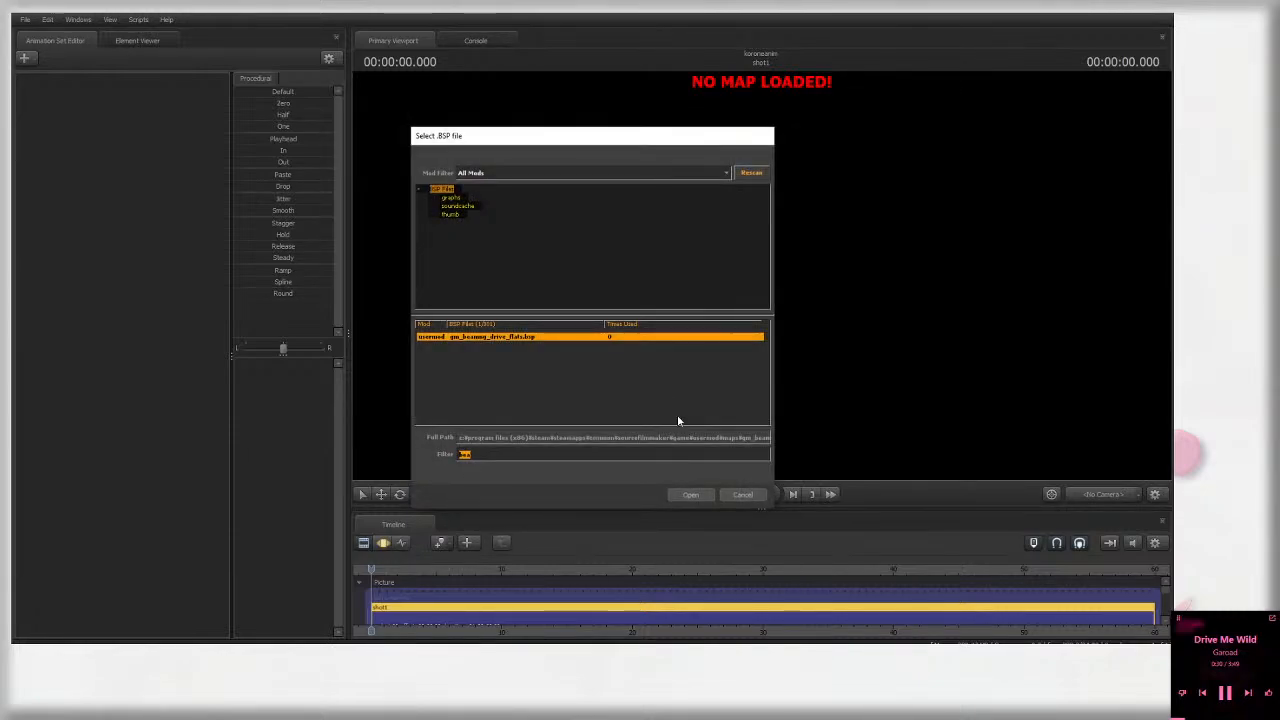
{"action": "key", "text": "BackSpace"}
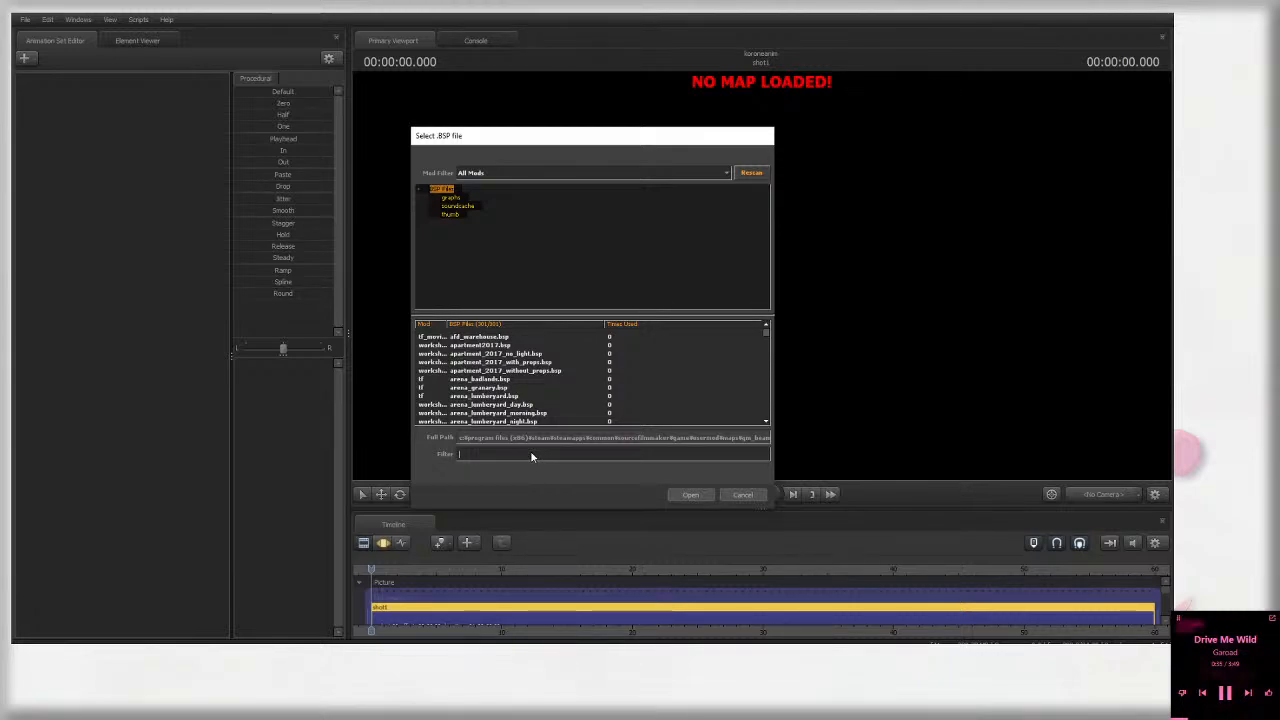
{"action": "type", "text": "stage"}
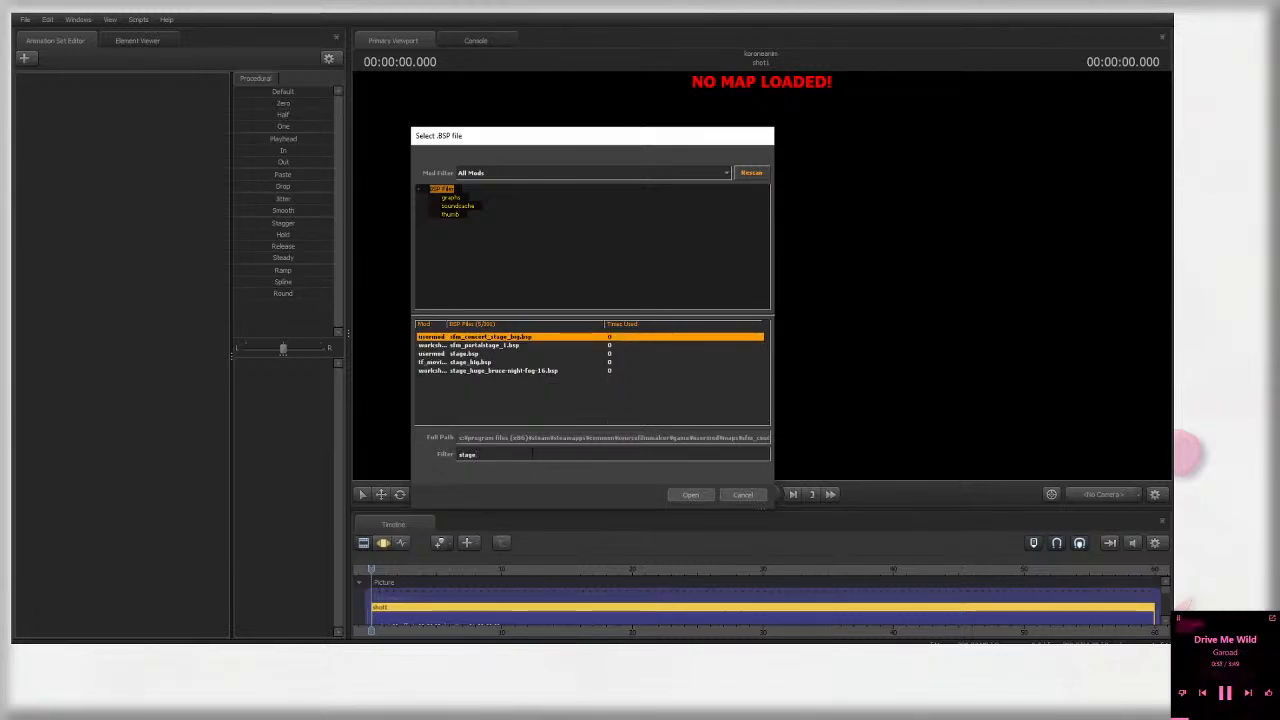
{"action": "double_click", "coordinate": [482, 361]}
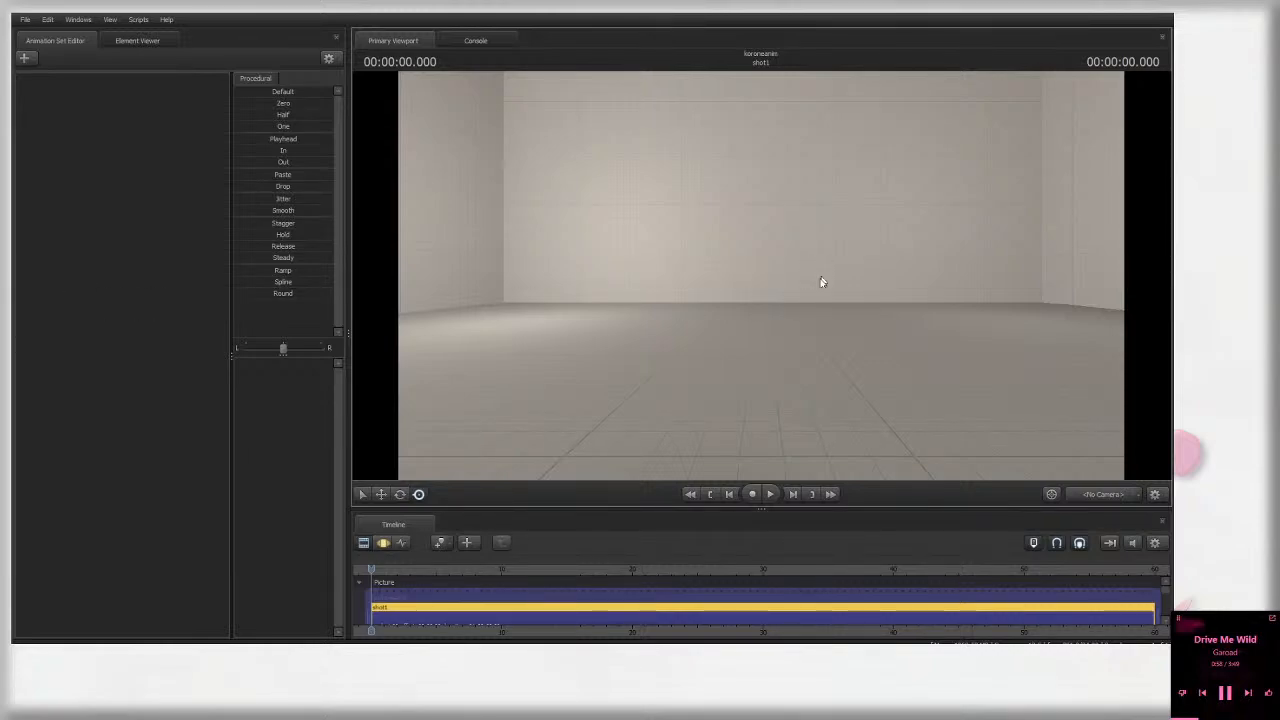
Step: Fly the work camera around the stage map and frame the orange disc on the floor
{"action": "mouse_move", "coordinate": [858, 284]}
{"action": "left_mouse_down"}
{"action": "mouse_move", "coordinate": [770, 235]}
{"action": "mouse_move", "coordinate": [785, 262]}
{"action": "mouse_move", "coordinate": [705, 280]}
{"action": "mouse_move", "coordinate": [660, 315]}
{"action": "mouse_move", "coordinate": [700, 288]}
{"action": "mouse_move", "coordinate": [660, 286]}
{"action": "mouse_move", "coordinate": [688, 280]}
{"action": "mouse_move", "coordinate": [835, 285]}
{"action": "mouse_move", "coordinate": [785, 305]}
{"action": "mouse_move", "coordinate": [782, 280]}
{"action": "mouse_move", "coordinate": [795, 273]}
{"action": "mouse_move", "coordinate": [912, 266]}
{"action": "mouse_move", "coordinate": [830, 268]}
{"action": "mouse_move", "coordinate": [876, 262]}
{"action": "mouse_move", "coordinate": [838, 272]}
{"action": "mouse_move", "coordinate": [850, 279]}
{"action": "left_mouse_up"}
{"action": "key", "text": "s"}
{"action": "key", "text": "w"}
{"action": "key", "text": "a"}
{"action": "key", "text": "s"}
{"action": "key", "text": "a"}
{"action": "key", "text": "w"}
{"action": "key", "text": "a"}
{"action": "key", "text": "w"}
{"action": "key", "text": "s"}
{"action": "key", "text": "a"}
{"action": "key", "text": "w"}
{"action": "key", "text": "s"}
{"action": "key", "text": "w"}
{"action": "key", "text": "s"}
{"action": "key", "text": "s"}
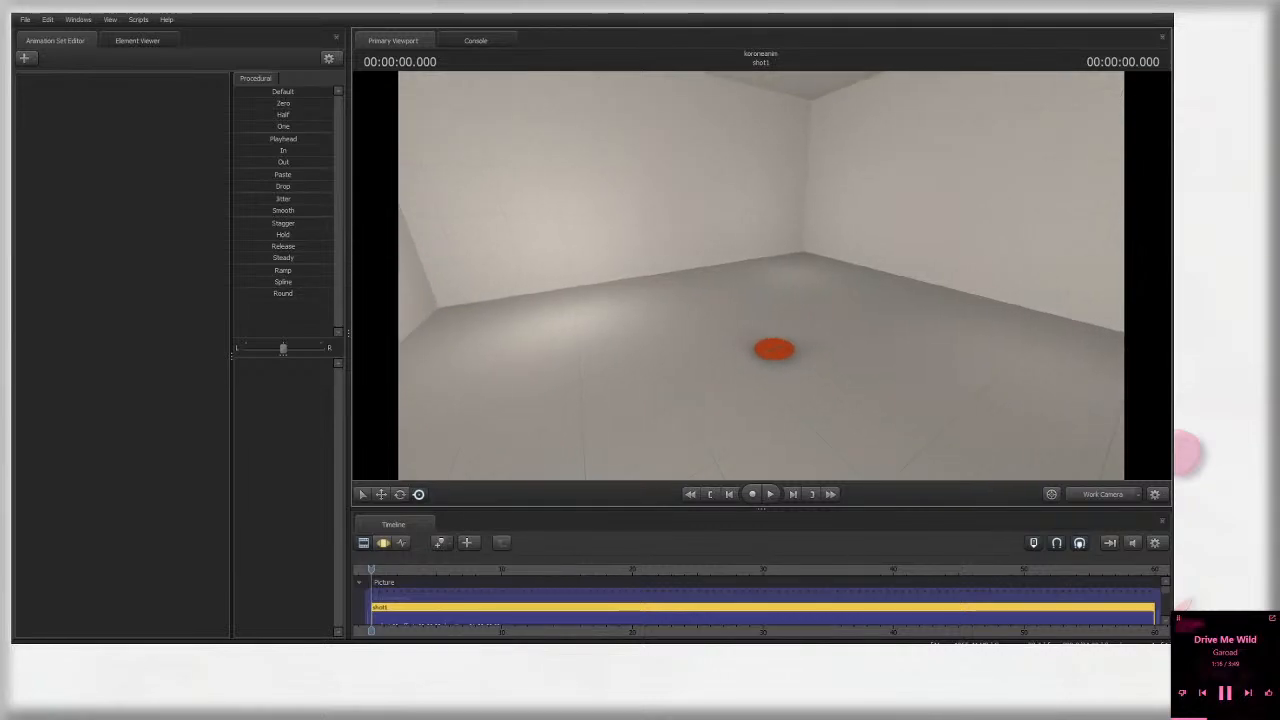
{"action": "left_click_drag", "start_coordinate": [762, 276], "coordinate": [654, 283]}
{"action": "key", "text": "w"}
{"action": "key", "text": "s"}
{"action": "key", "text": "s"}
{"action": "key", "text": "w"}
{"action": "key", "text": "s"}
{"action": "key", "text": "w"}
{"action": "key", "text": "s"}
{"action": "key", "text": "w"}
{"action": "key", "text": "d"}
{"action": "key", "text": "s"}
{"action": "key", "text": "a"}
{"action": "key", "text": "s"}
{"action": "key", "text": "x"}
{"action": "key", "text": "d"}
{"action": "key", "text": "z"}
{"action": "key", "text": "d"}
{"action": "key", "text": "w"}
{"action": "key", "text": "s"}
{"action": "key", "text": "a"}
{"action": "key", "text": "x"}
{"action": "key", "text": "d"}
{"action": "key", "text": "w"}
{"action": "mouse_move", "coordinate": [832, 276]}
{"action": "left_mouse_down"}
{"action": "mouse_move", "coordinate": [862, 264]}
{"action": "mouse_move", "coordinate": [808, 288]}
{"action": "mouse_move", "coordinate": [825, 287]}
{"action": "left_mouse_up"}
{"action": "key", "text": "s"}
{"action": "key", "text": "z"}
{"action": "left_click", "coordinate": [129, 71]}
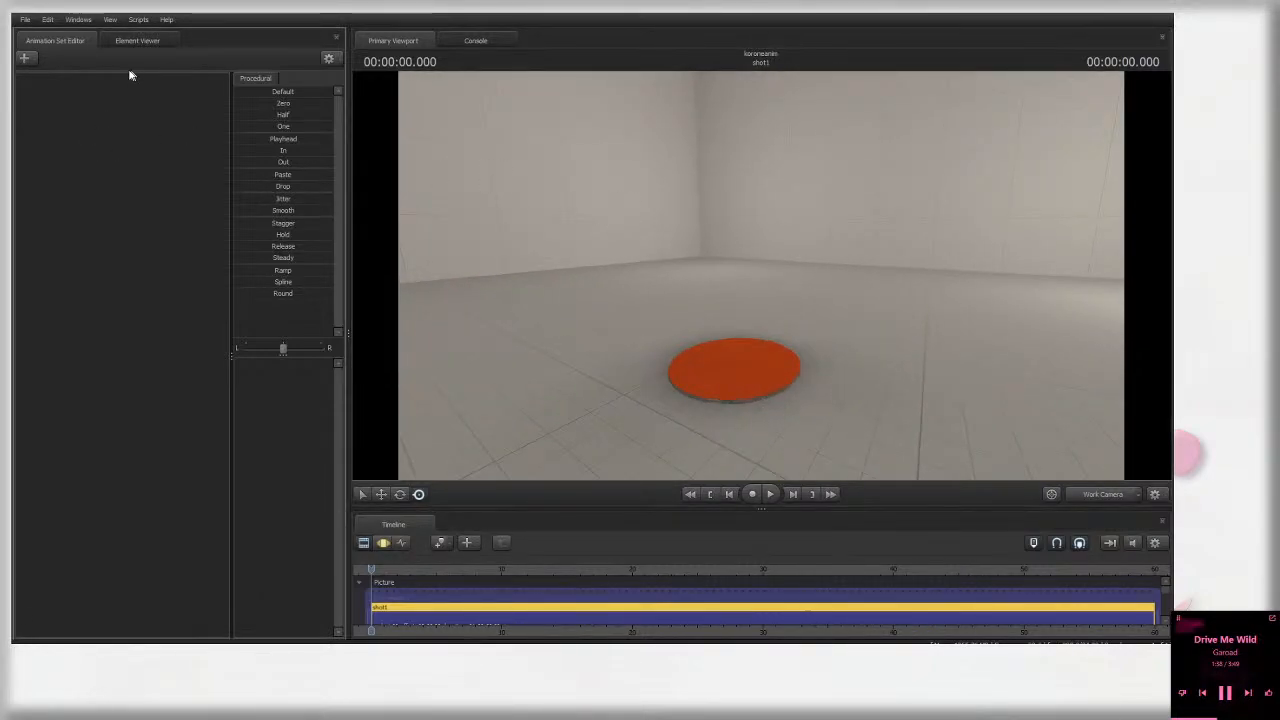
{"action": "left_click", "coordinate": [32, 62]}
{"action": "left_click", "coordinate": [32, 62]}
{"action": "left_click", "coordinate": [33, 63]}
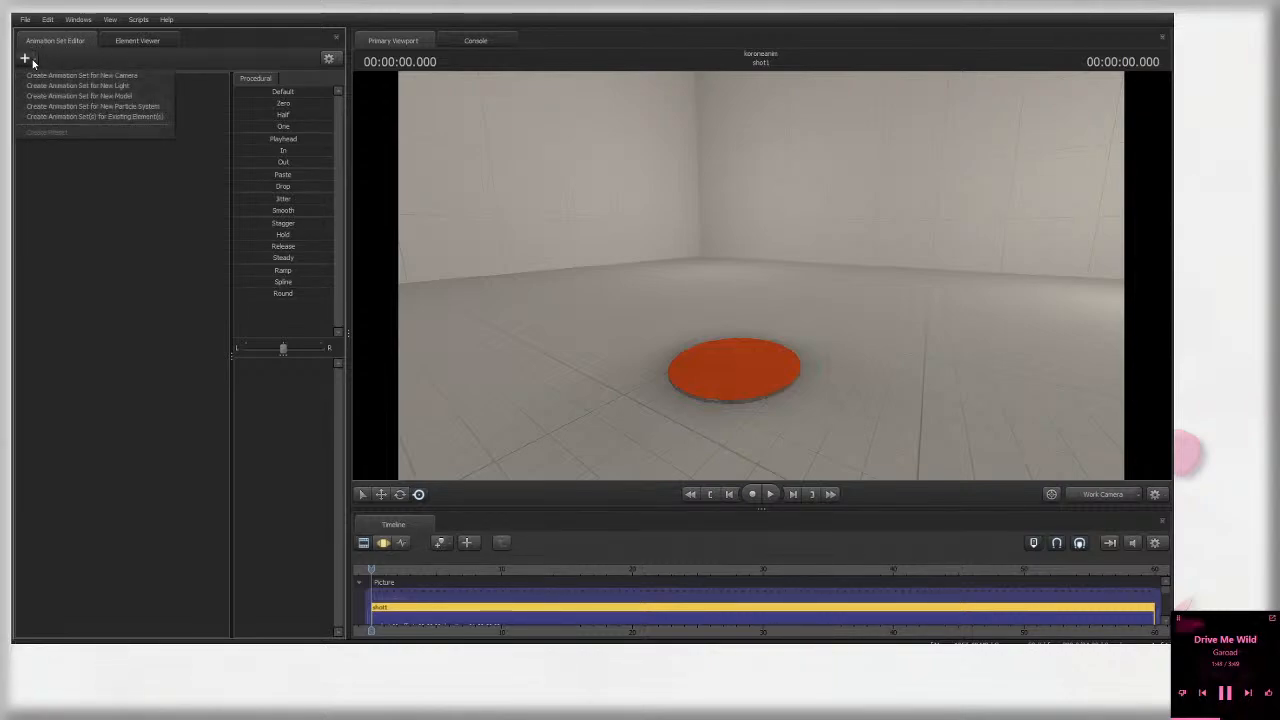
{"action": "left_click", "coordinate": [33, 63]}
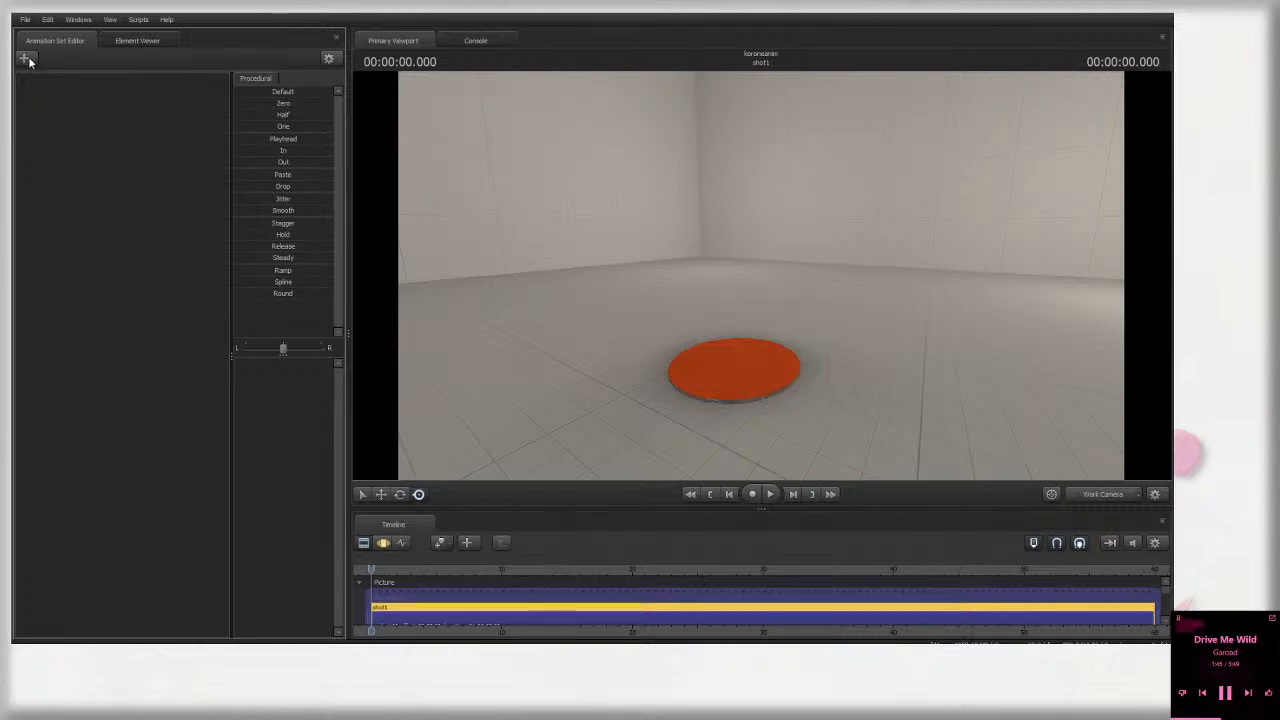
{"action": "left_click", "coordinate": [29, 61]}
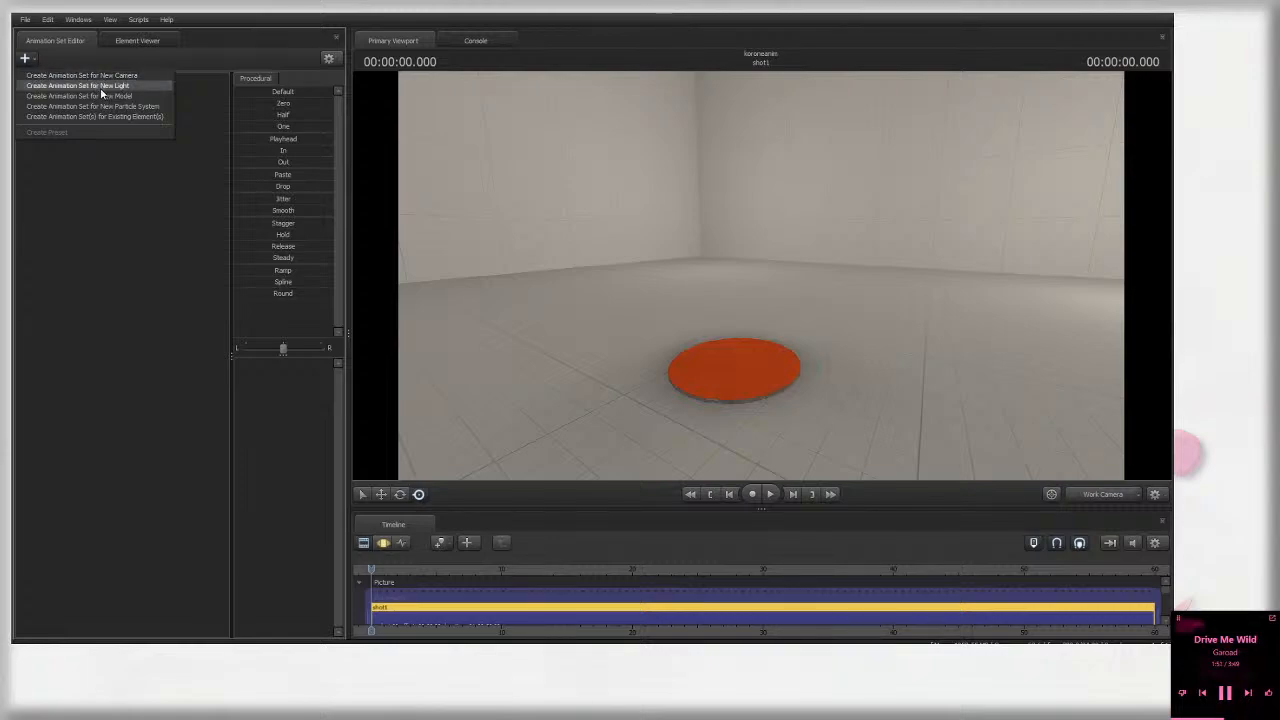
{"action": "left_click", "coordinate": [125, 310]}
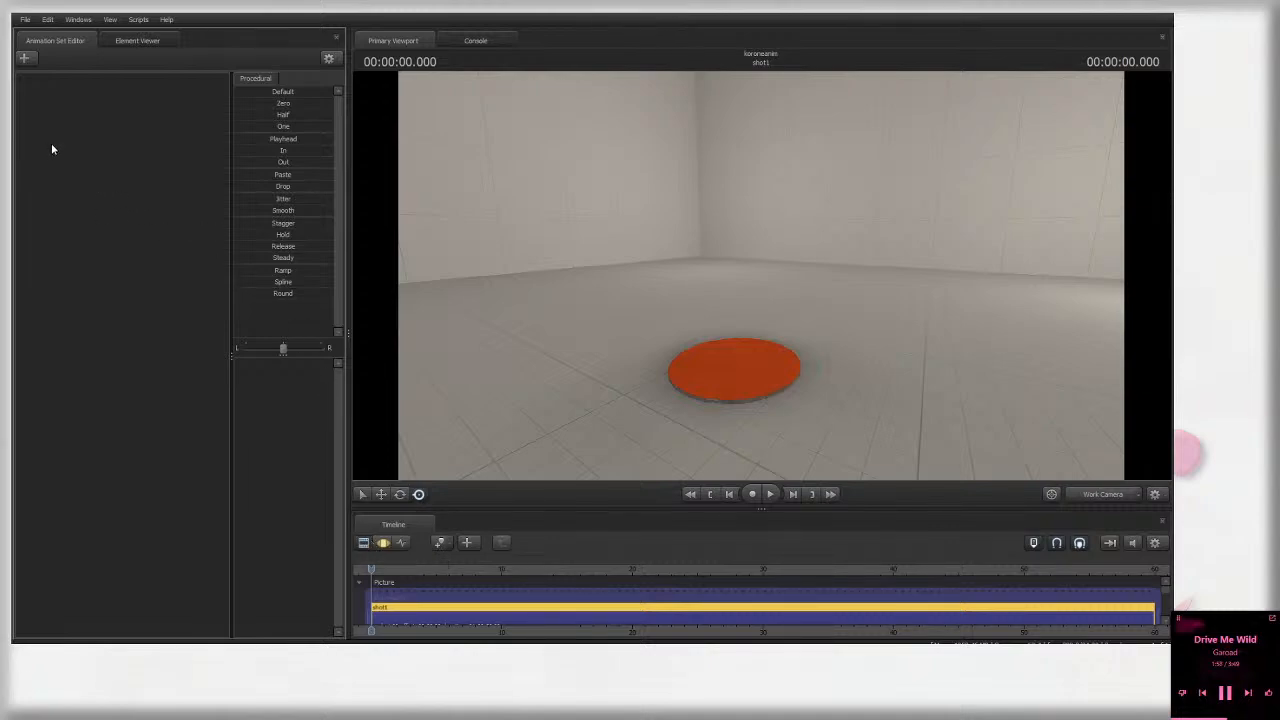
{"action": "left_click", "coordinate": [24, 58]}
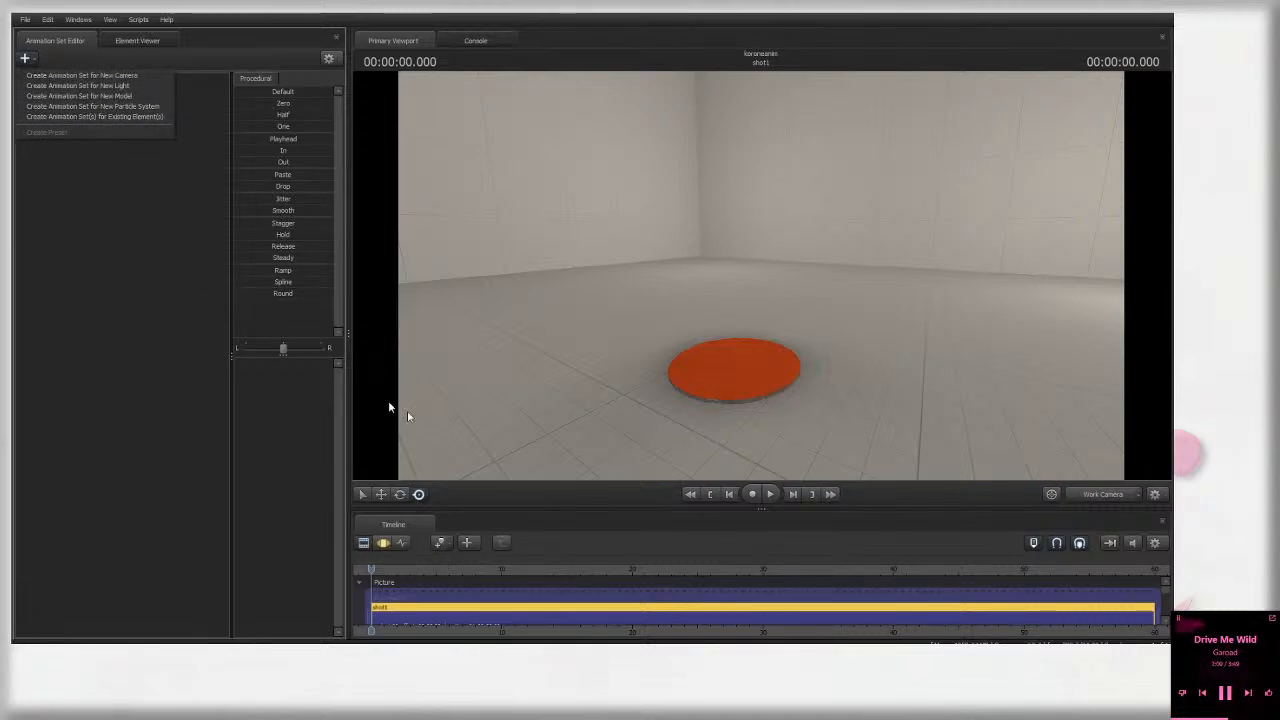
{"action": "left_click", "coordinate": [96, 63]}
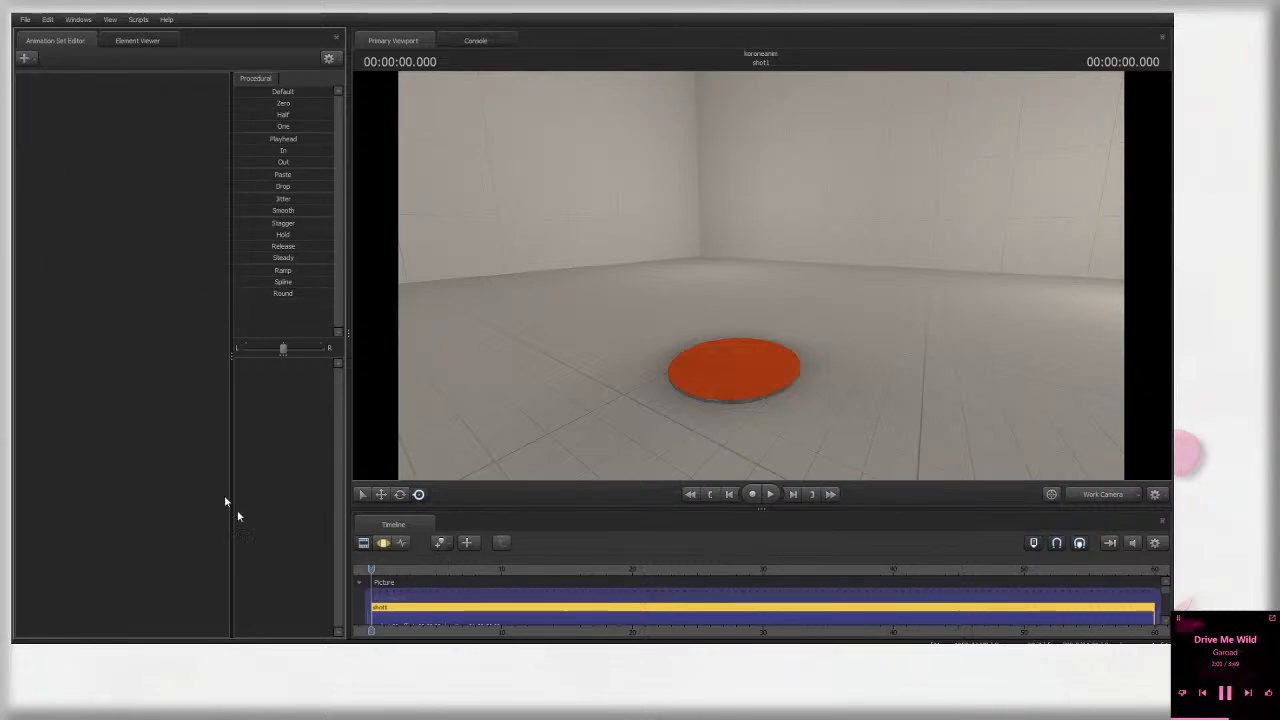
Step: Enlarge the timeline area and show the Motion Editor with the playhead at 1.75 seconds
{"action": "left_click", "coordinate": [435, 568]}
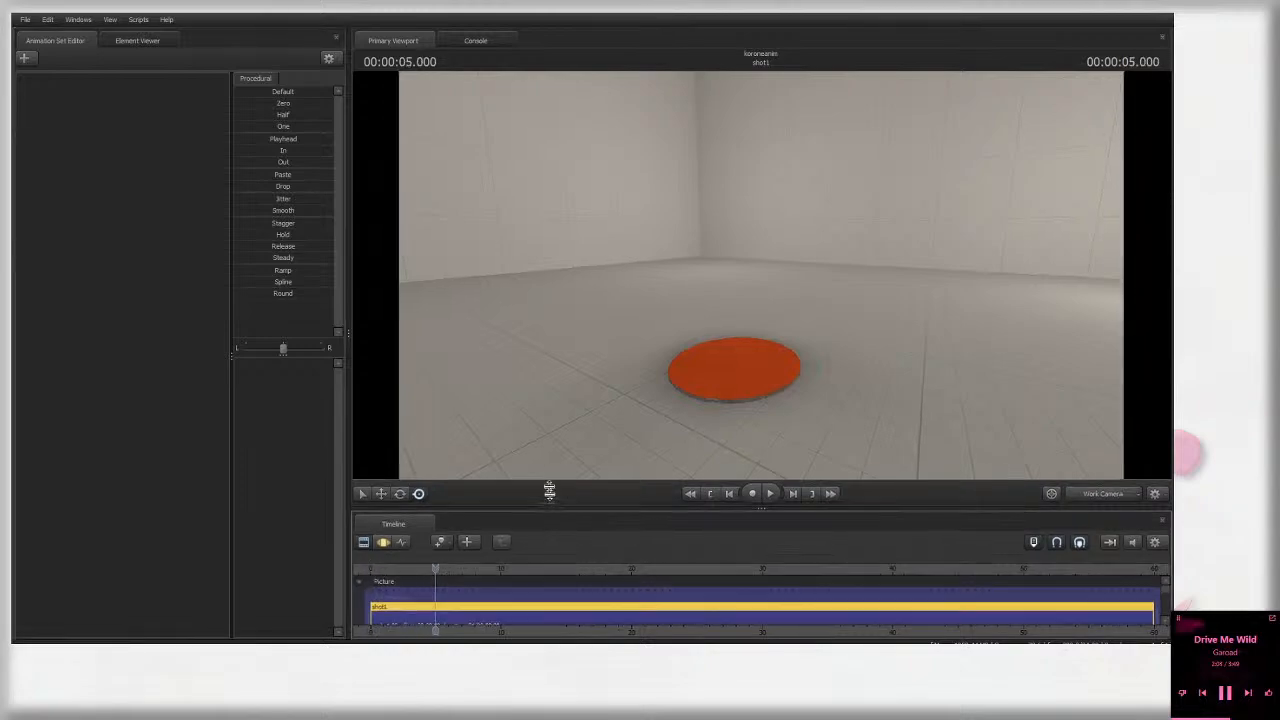
{"action": "left_click_drag", "start_coordinate": [549, 505], "coordinate": [548, 410]}
{"action": "left_click", "coordinate": [397, 412]}
{"action": "left_click_drag", "start_coordinate": [400, 473], "coordinate": [394, 473]}
{"action": "left_click_drag", "start_coordinate": [546, 411], "coordinate": [523, 477]}
{"action": "left_click", "coordinate": [363, 510]}
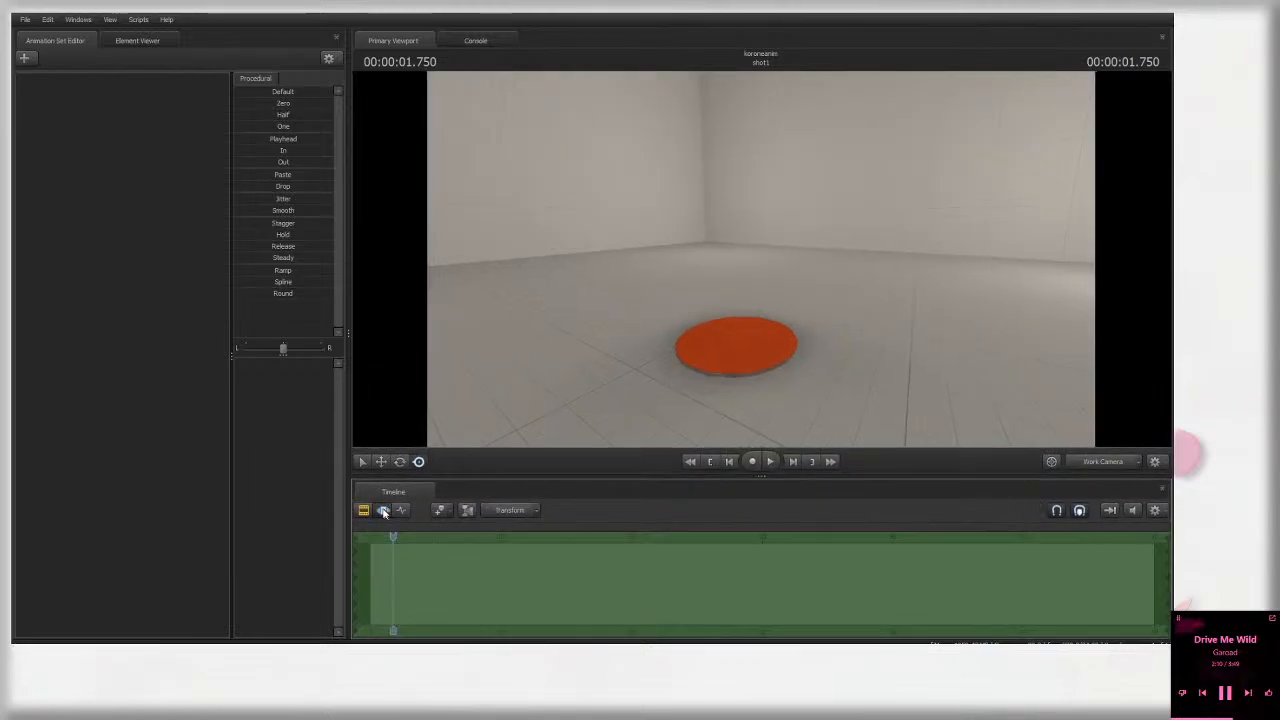
Step: Start an animation set for a new model and filter the model list by "korone"
{"action": "right_click", "coordinate": [95, 137]}
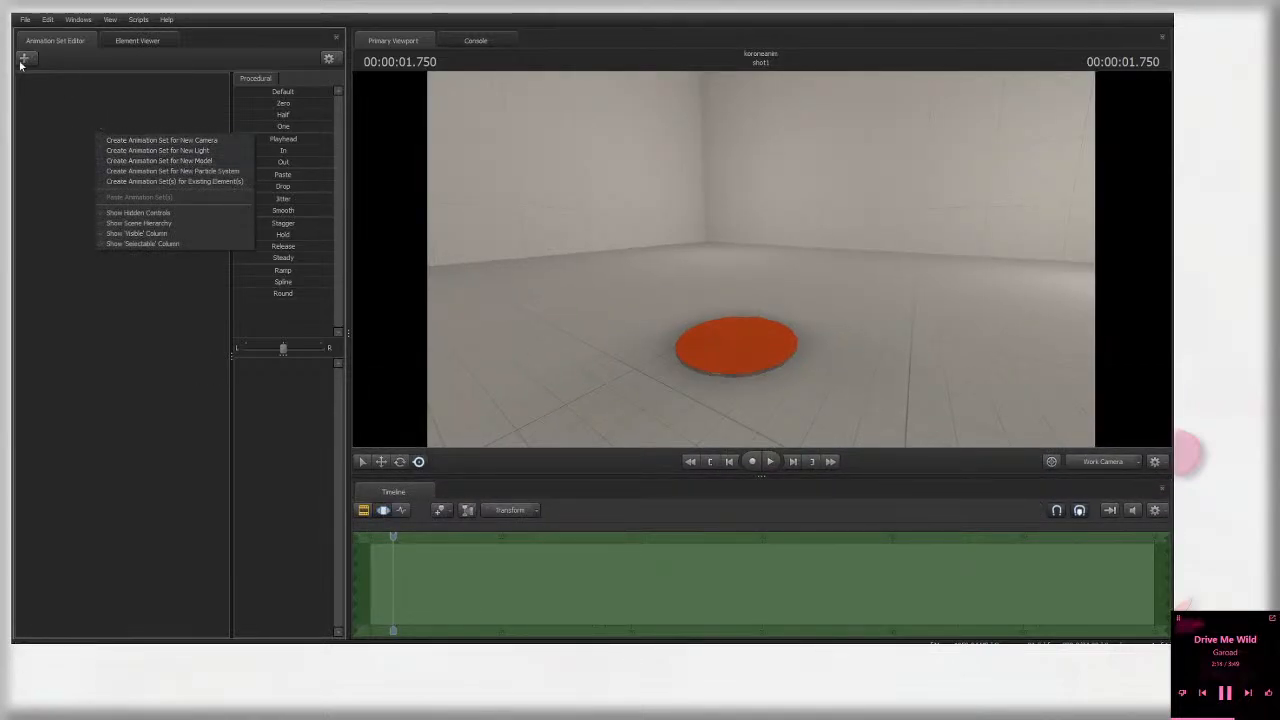
{"action": "left_click", "coordinate": [22, 62]}
{"action": "left_click", "coordinate": [60, 96]}
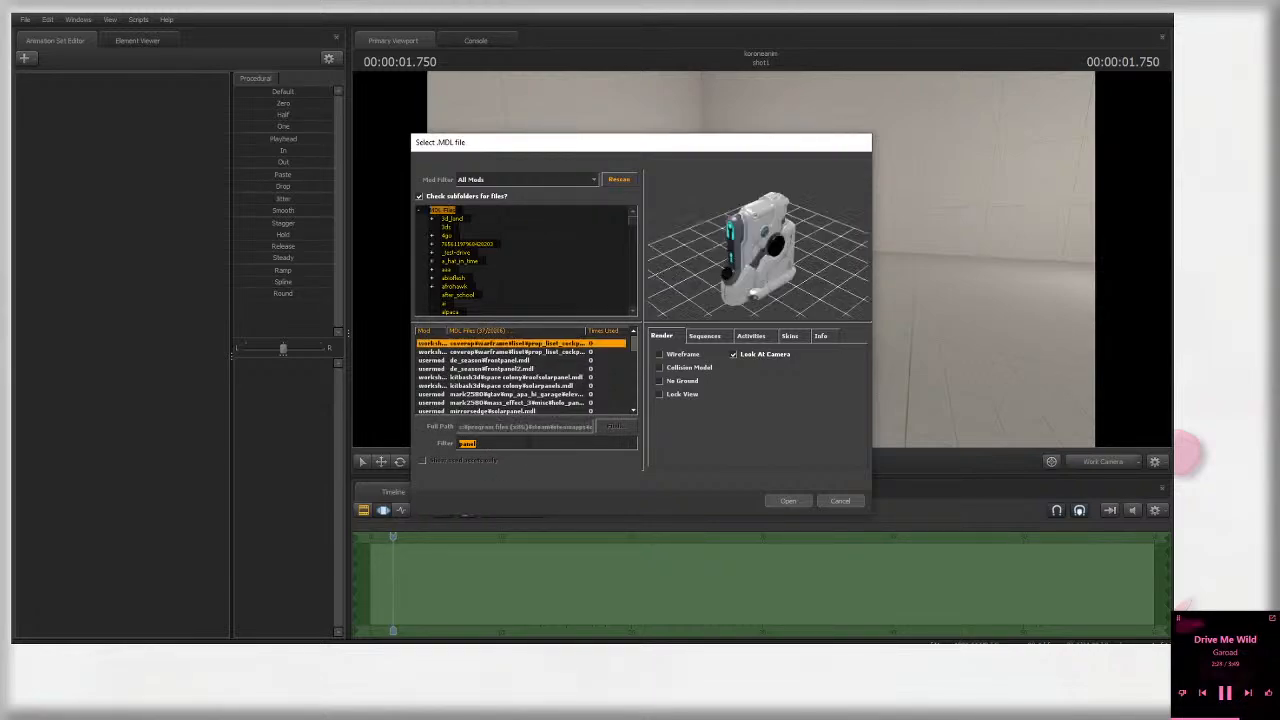
{"action": "type", "text": "ka"}
{"action": "type", "text": "ro"}
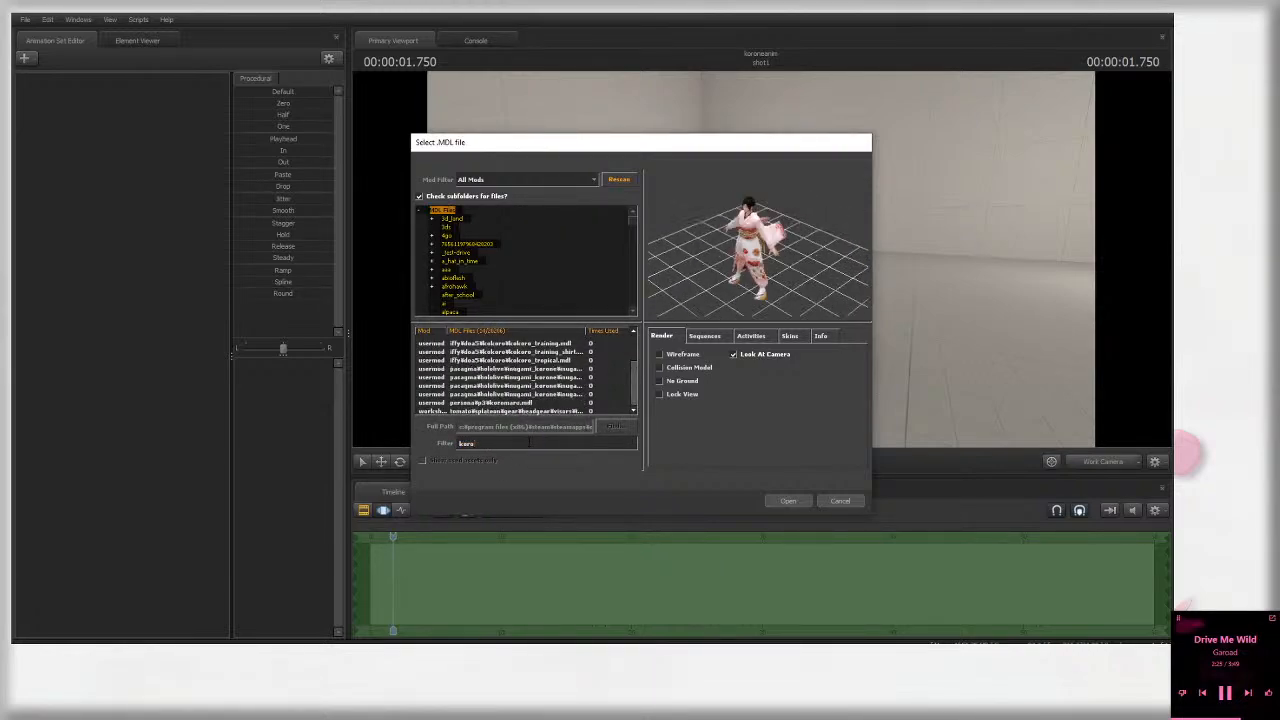
{"action": "type", "text": "ne"}
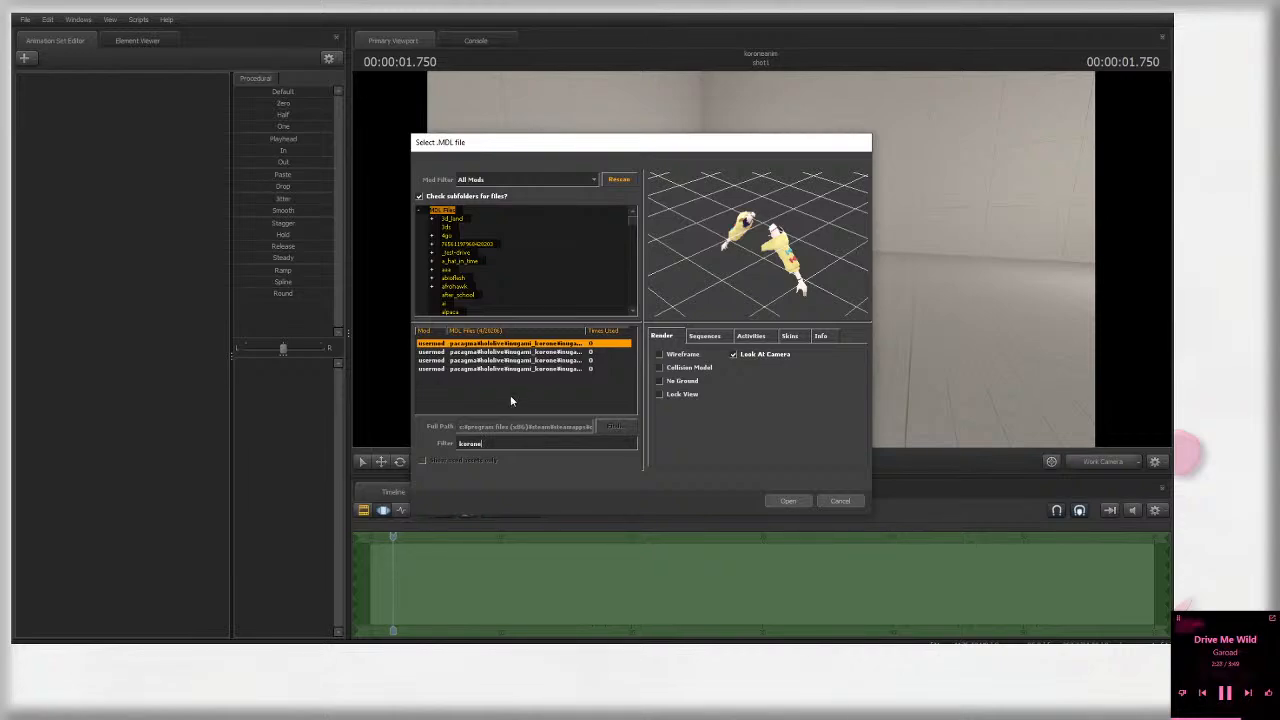
Step: Preview the Korone model variants, select the full-body one in the yellow jacket and inspect it up close from several angles
{"action": "left_click", "coordinate": [583, 352]}
{"action": "left_click", "coordinate": [582, 360]}
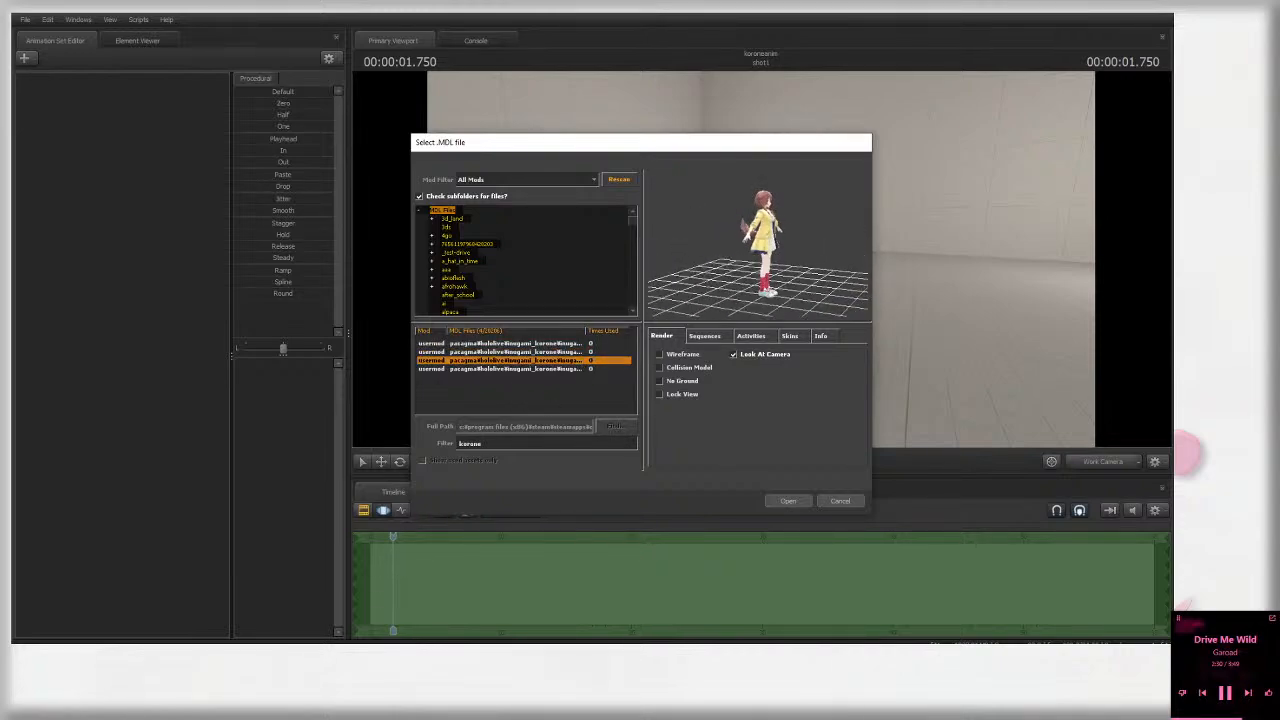
{"action": "left_click", "coordinate": [577, 369]}
{"action": "left_click", "coordinate": [585, 361]}
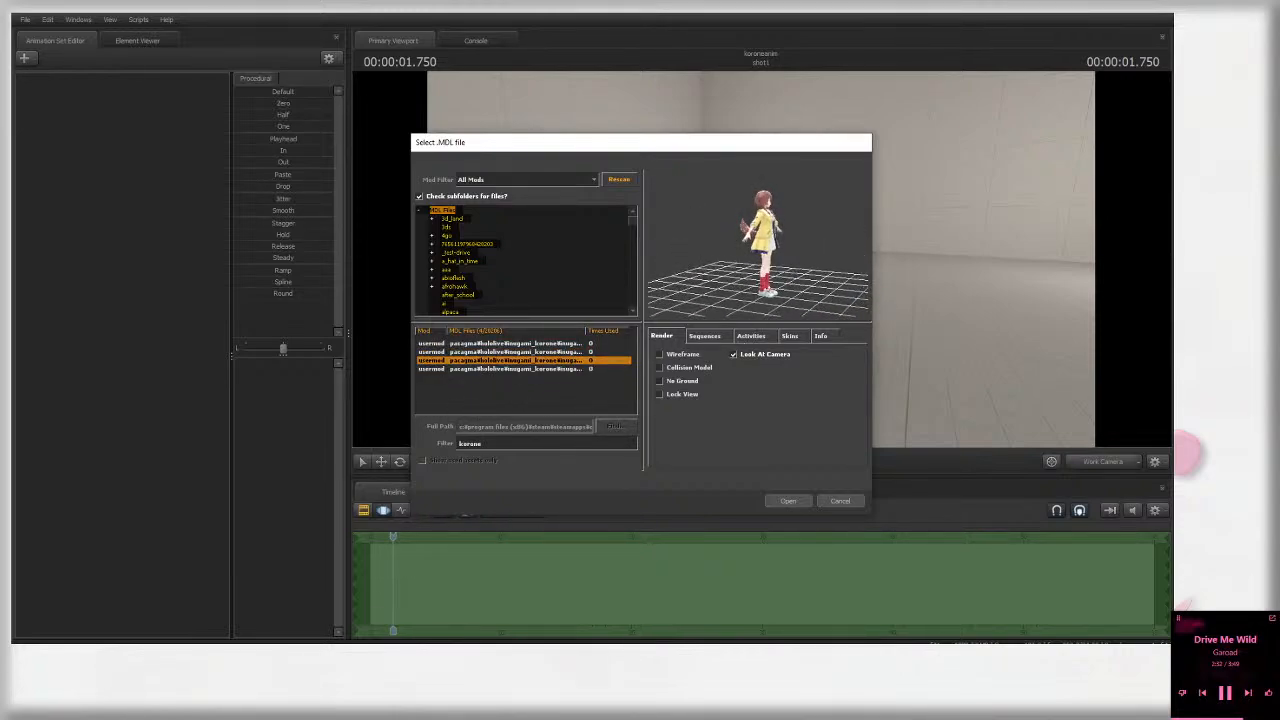
{"action": "left_click_drag", "start_coordinate": [826, 283], "coordinate": [782, 283]}
{"action": "right_click_drag", "start_coordinate": [806, 242], "coordinate": [810, 190]}
{"action": "middle_click_drag", "start_coordinate": [840, 178], "coordinate": [842, 190]}
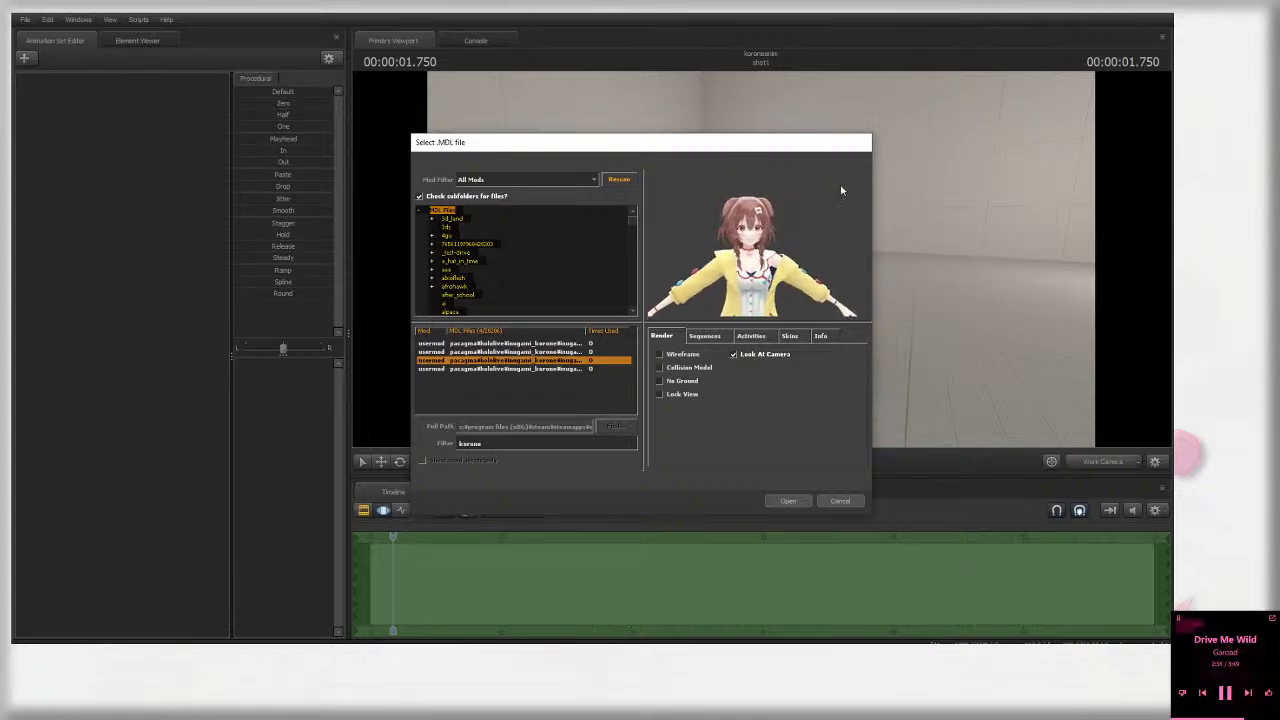
{"action": "left_click_drag", "start_coordinate": [842, 190], "coordinate": [783, 221]}
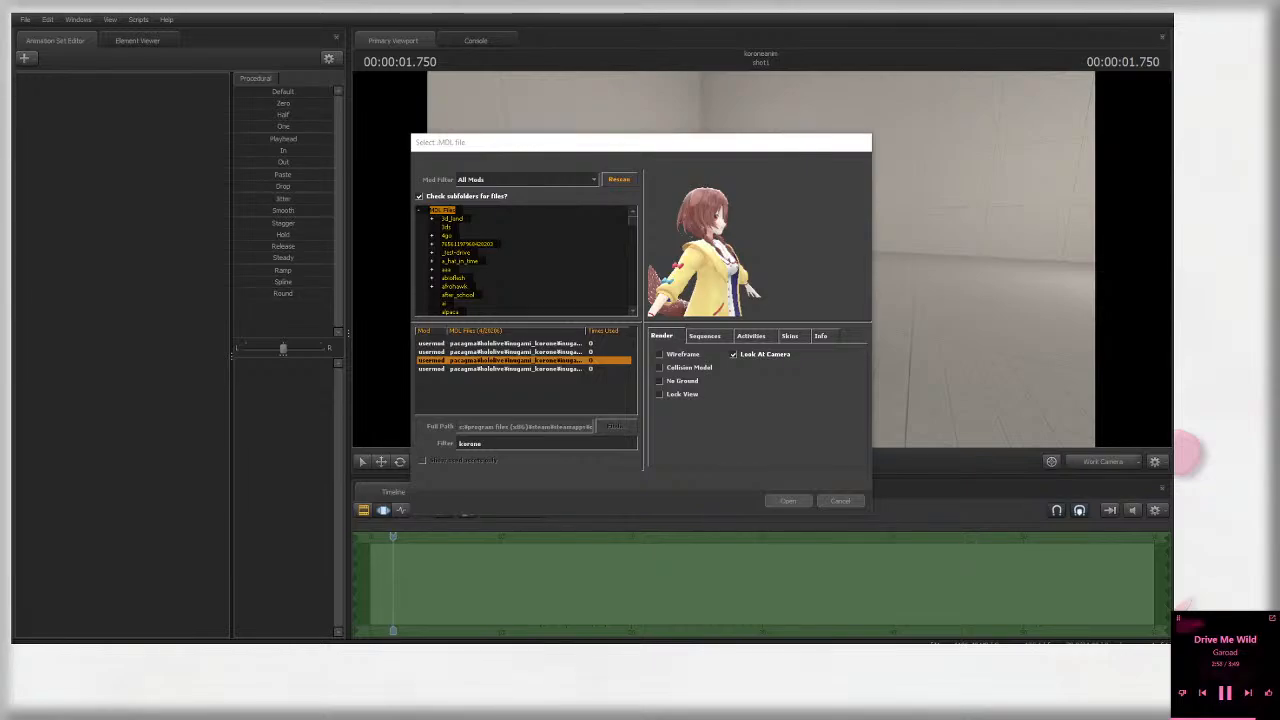
Step: Switch to the web browser showing the Steam Workshop Downloader page
{"action": "key", "text": "alt+Tab"}
{"action": "left_click_drag", "start_coordinate": [765, 23], "coordinate": [684, 6]}
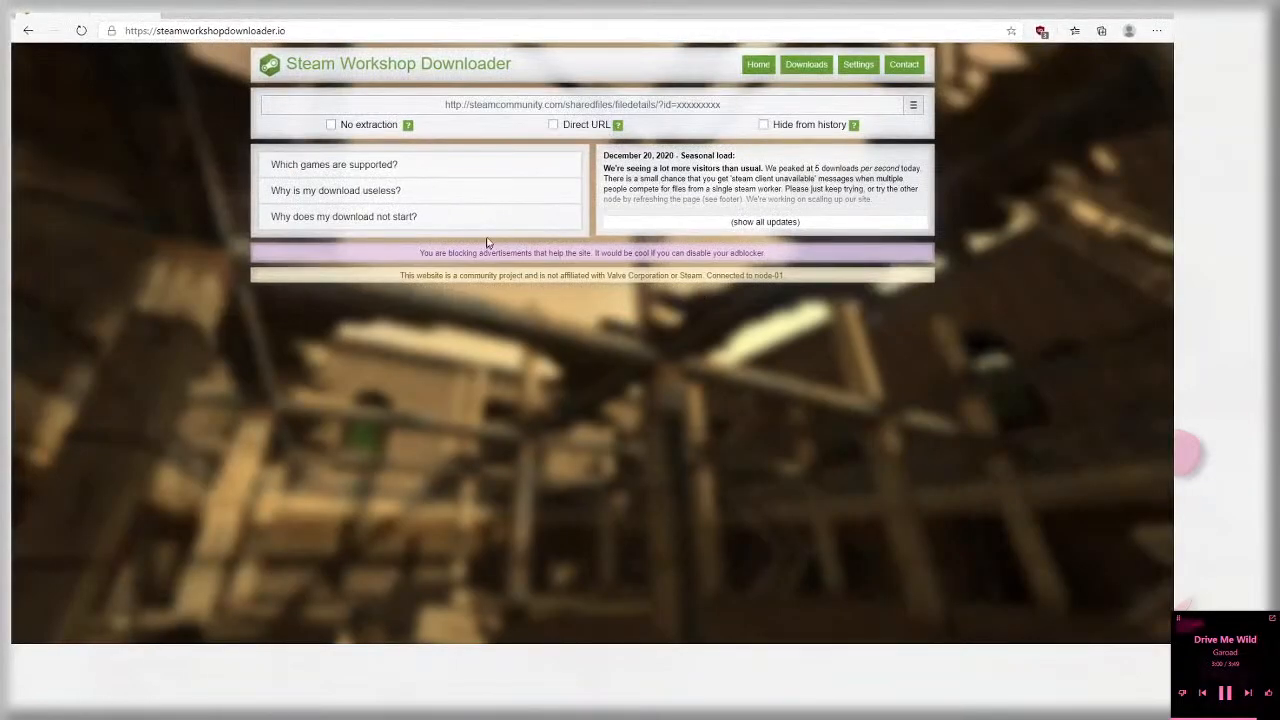
{"action": "key", "text": "ctrl+t"}
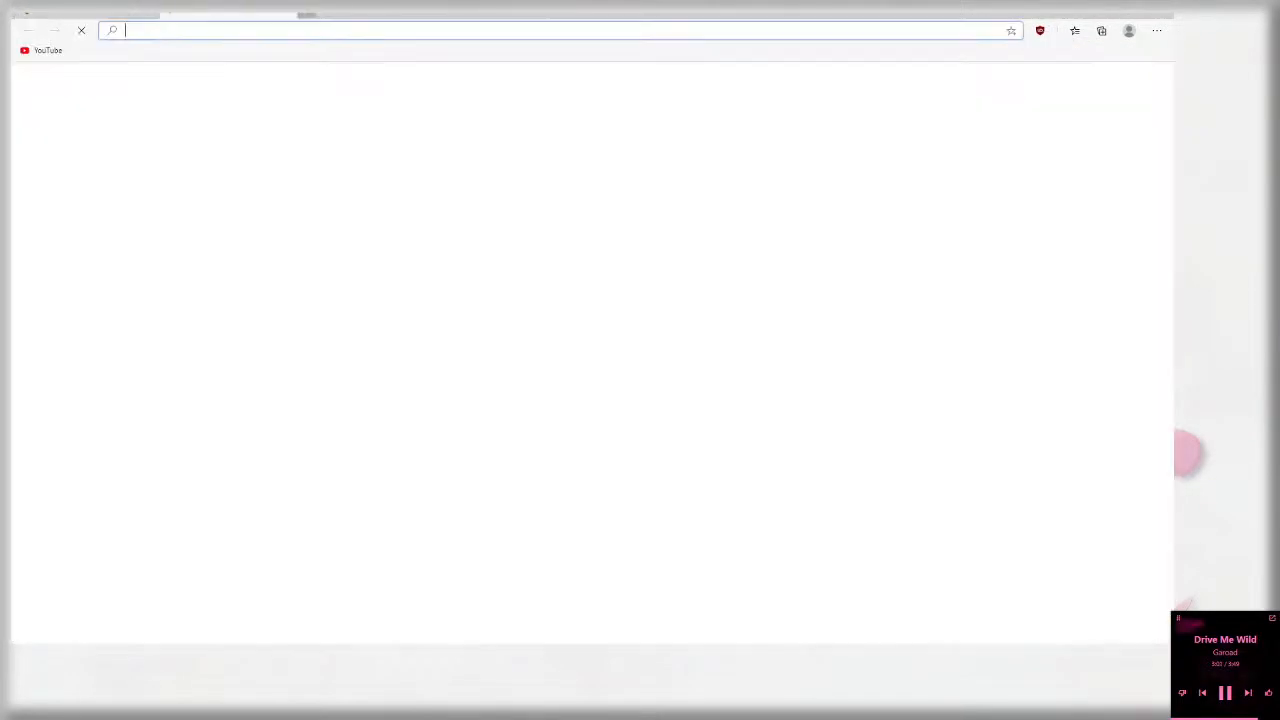
{"action": "type", "text": "gary"}
{"action": "key", "text": "BackSpace"}
{"action": "key", "text": "BackSpace"}
{"action": "key", "text": "BackSpace"}
{"action": "key", "text": "BackSpace"}
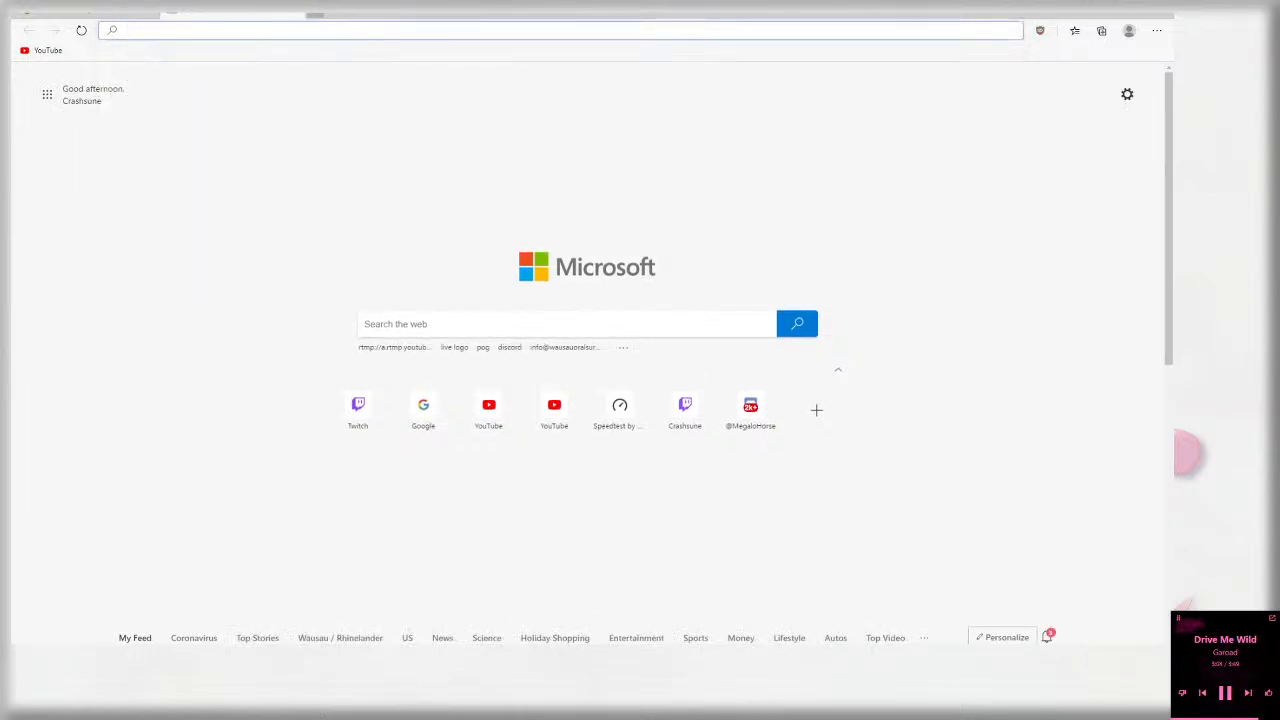
{"action": "key", "text": "ctrl+w"}
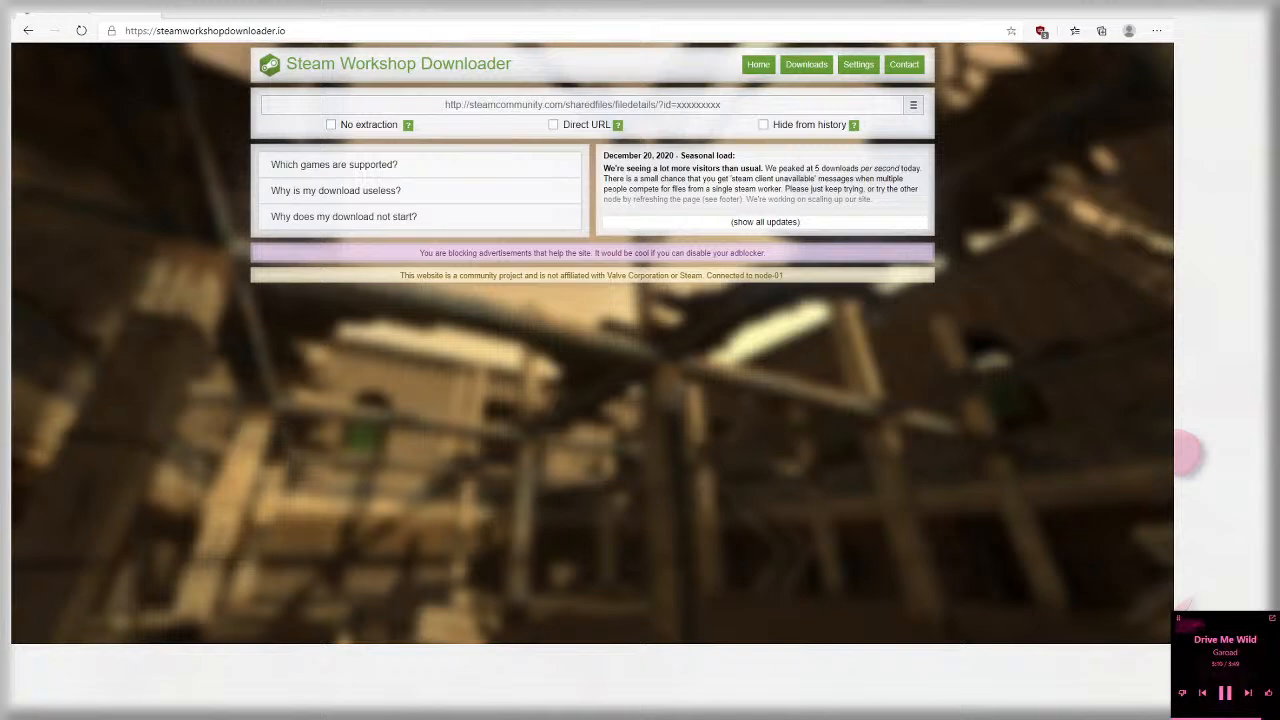
Step: Go to the Garry's Mod Workshop addons page and search it for "korone"
{"action": "left_click", "coordinate": [233, 14]}
{"action": "left_click", "coordinate": [767, 283]}
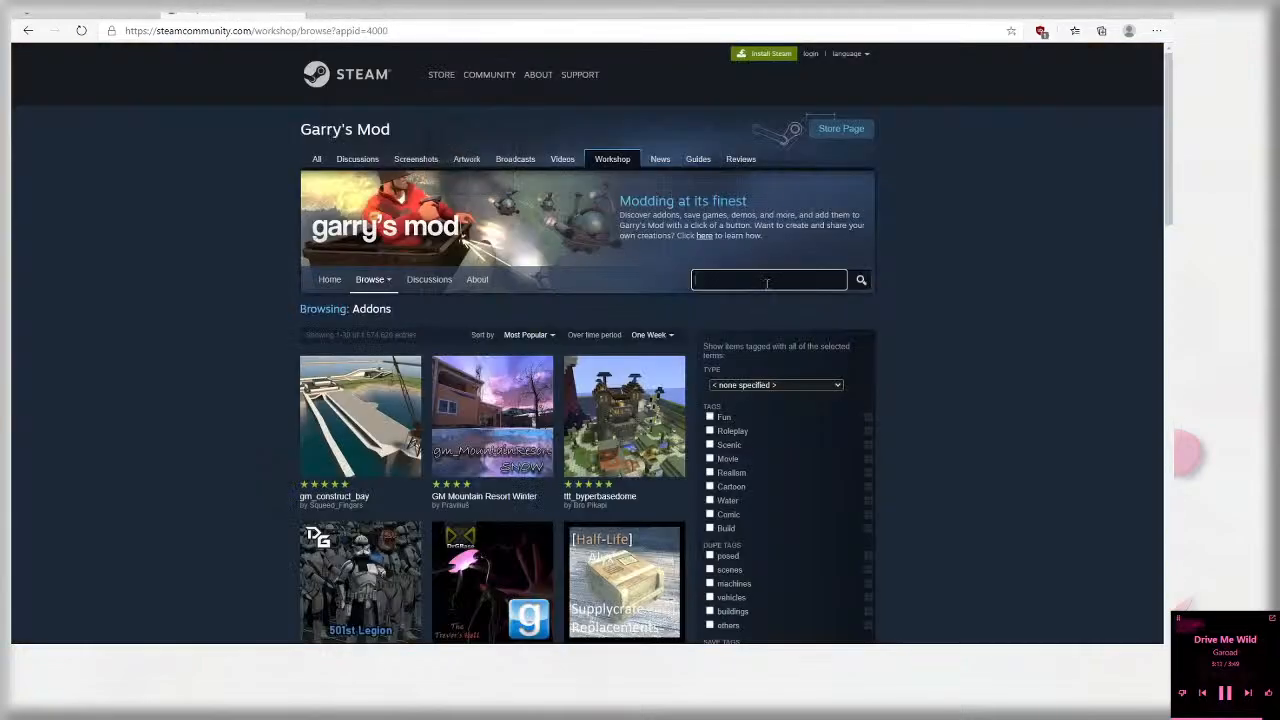
{"action": "type", "text": "korone"}
{"action": "key", "text": "Return"}
{"action": "scroll", "coordinate": [768, 284], "scroll_direction": "down", "scroll_amount": 1}
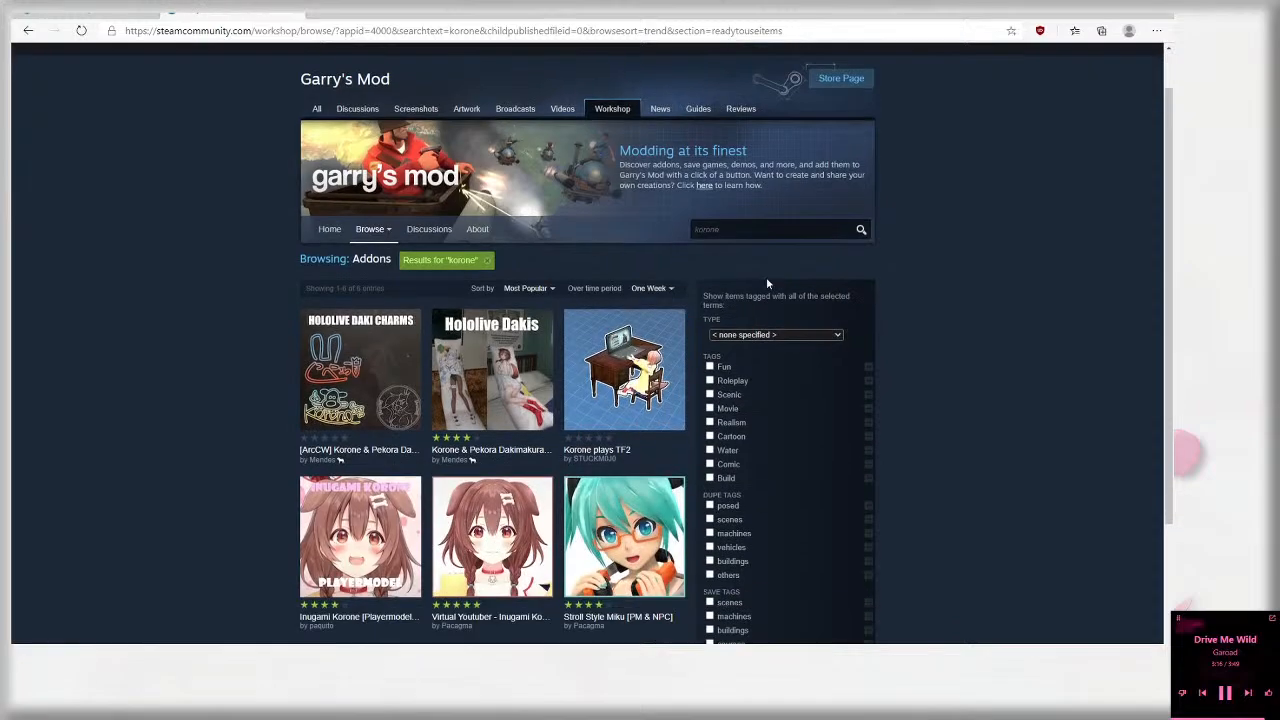
Step: Look through the Korone addons and open the page of Virtual Youtuber - Inugami Korone [PM & NPC]
{"action": "scroll", "coordinate": [767, 283], "scroll_direction": "down", "scroll_amount": 1}
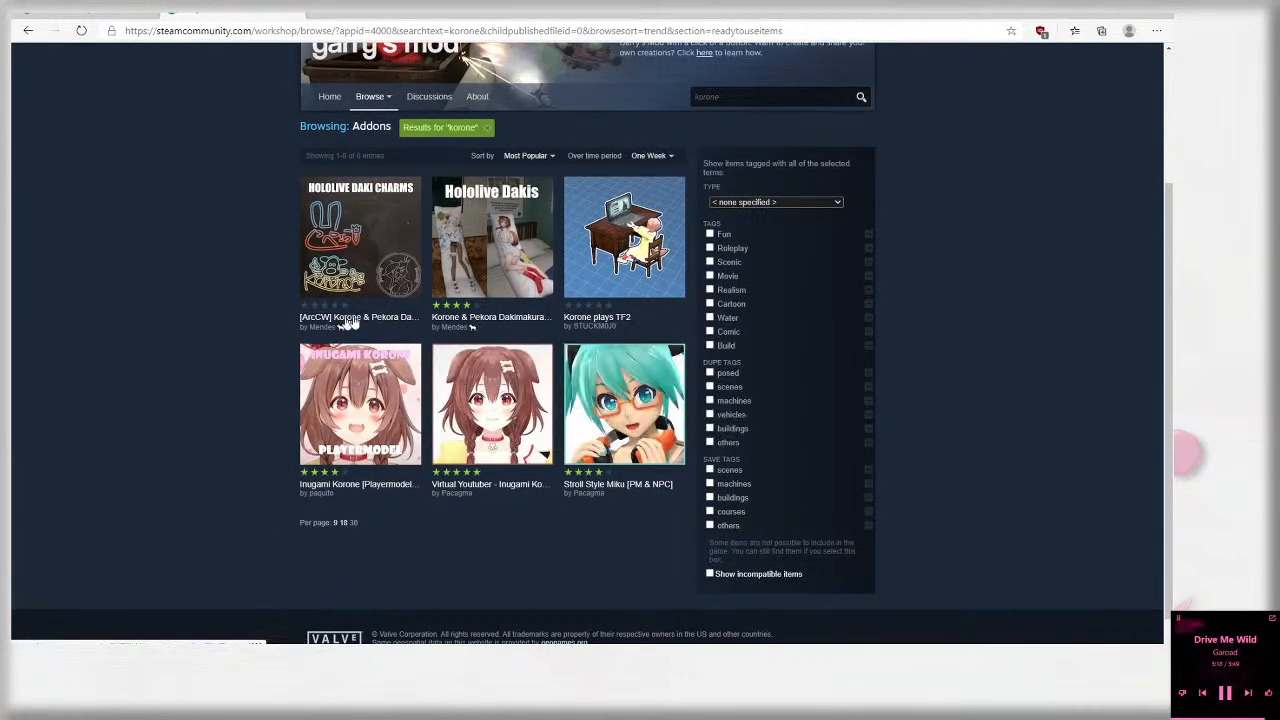
{"action": "scroll", "coordinate": [235, 321], "scroll_direction": "up", "scroll_amount": 1}
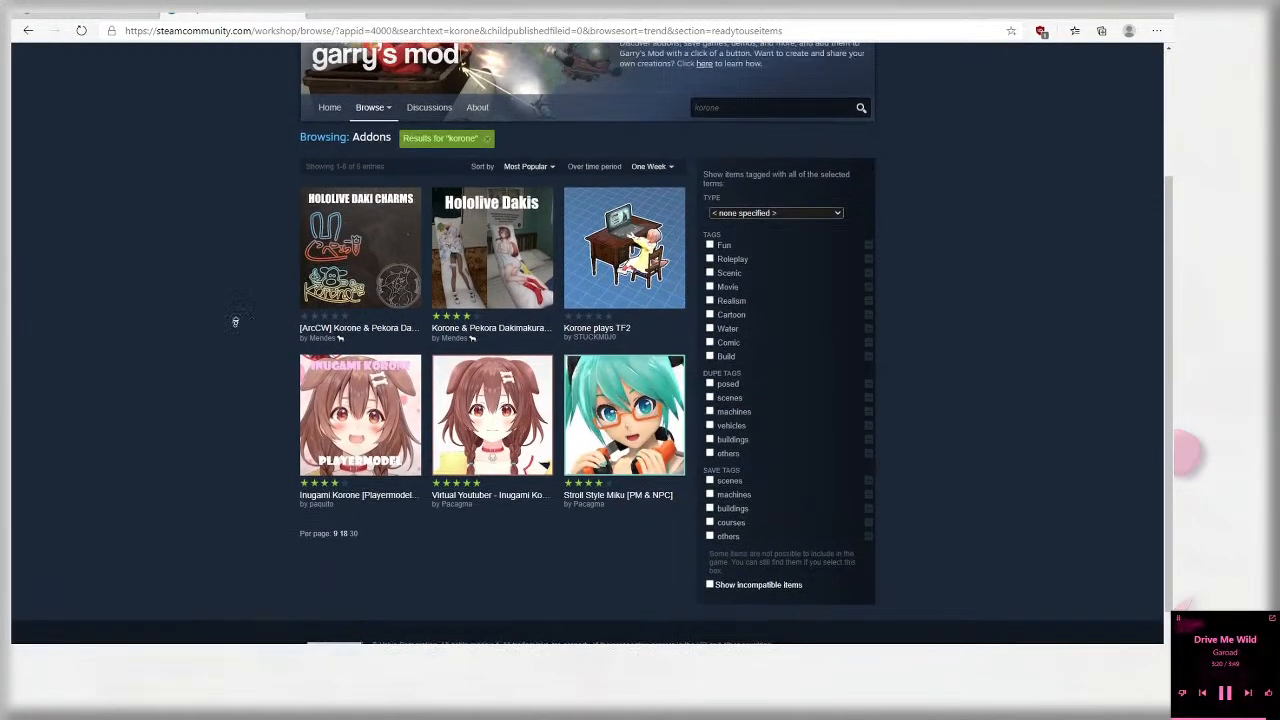
{"action": "scroll", "coordinate": [235, 321], "scroll_direction": "up", "scroll_amount": 2}
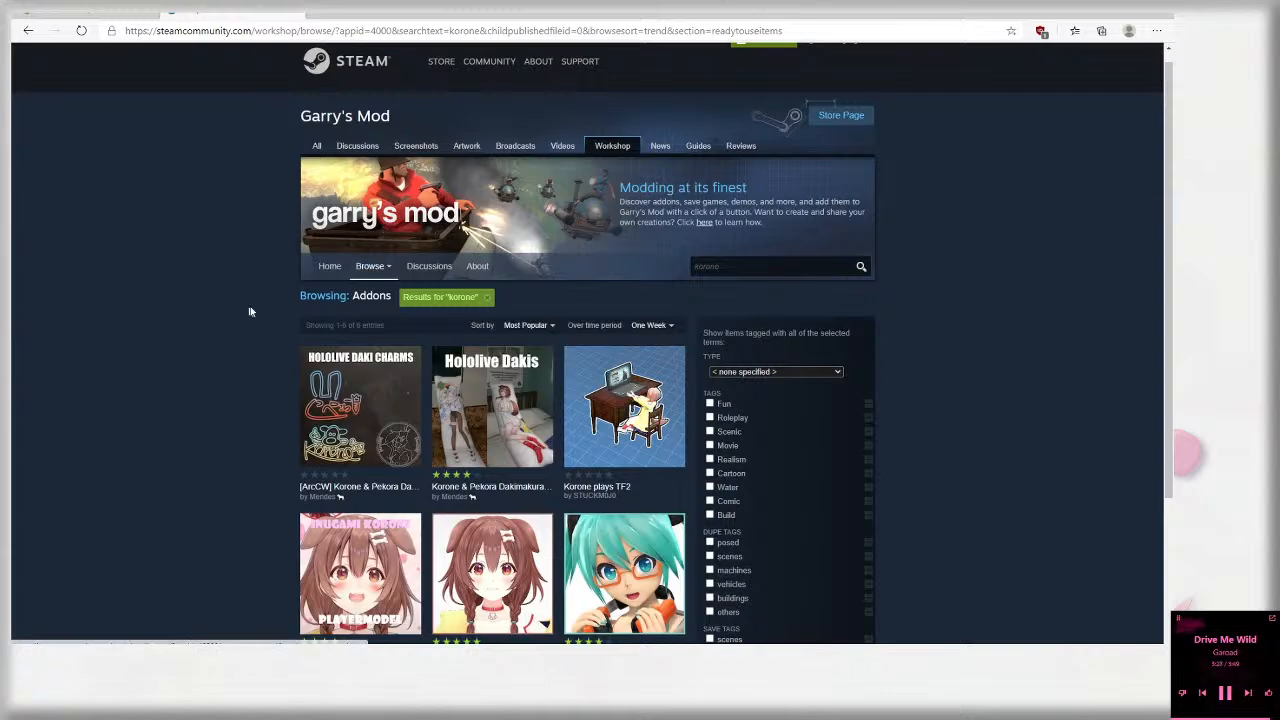
{"action": "scroll", "coordinate": [241, 360], "scroll_direction": "down", "scroll_amount": 3}
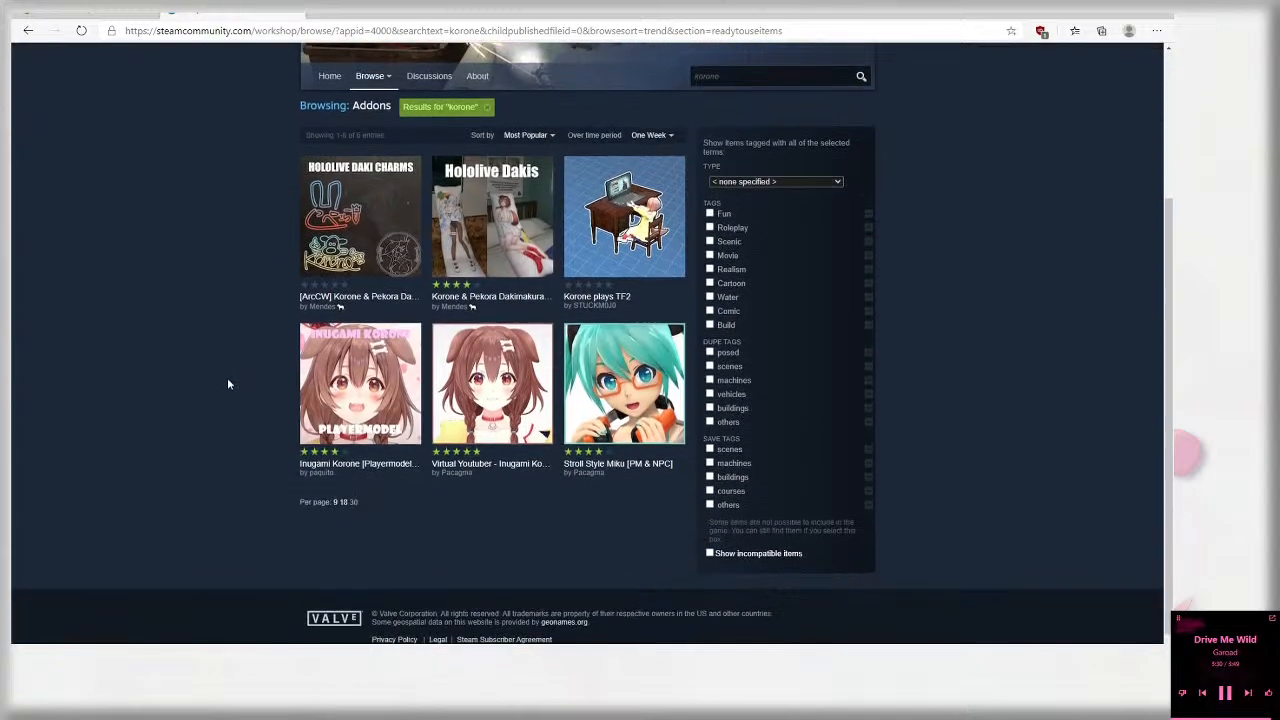
{"action": "scroll", "coordinate": [727, 313], "scroll_direction": "up", "scroll_amount": 3}
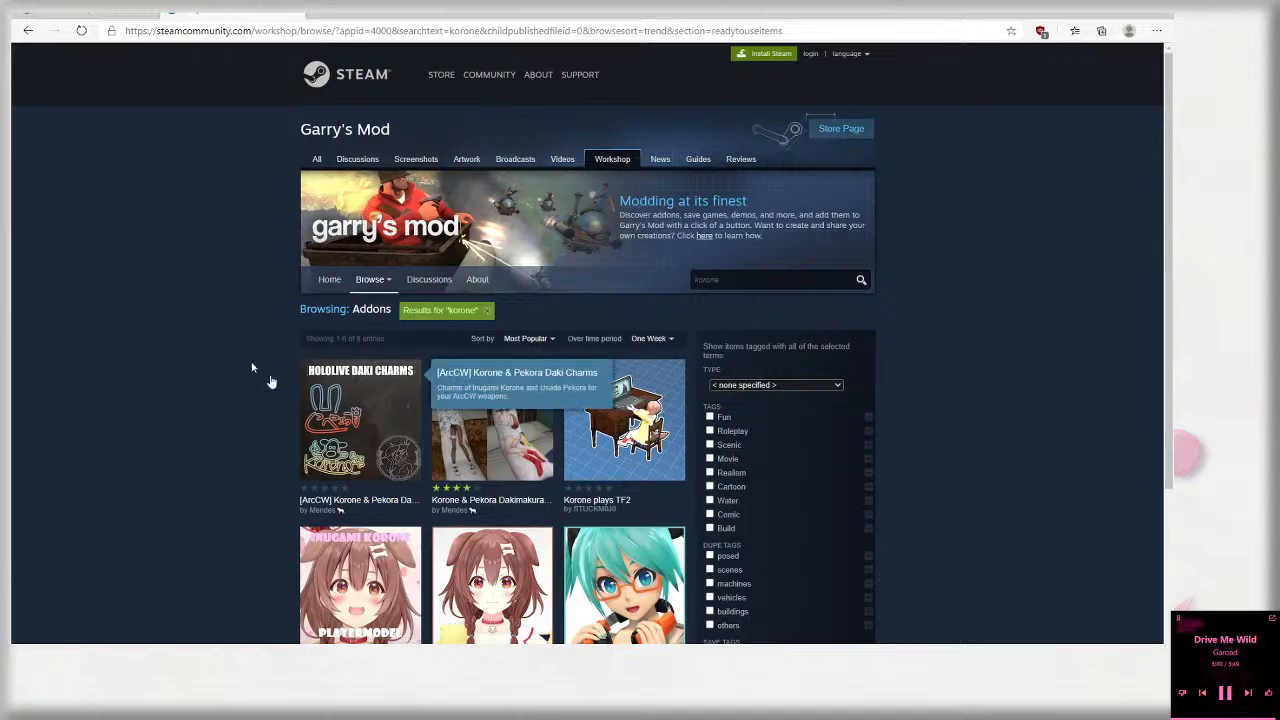
{"action": "scroll", "coordinate": [157, 416], "scroll_direction": "down", "scroll_amount": 2}
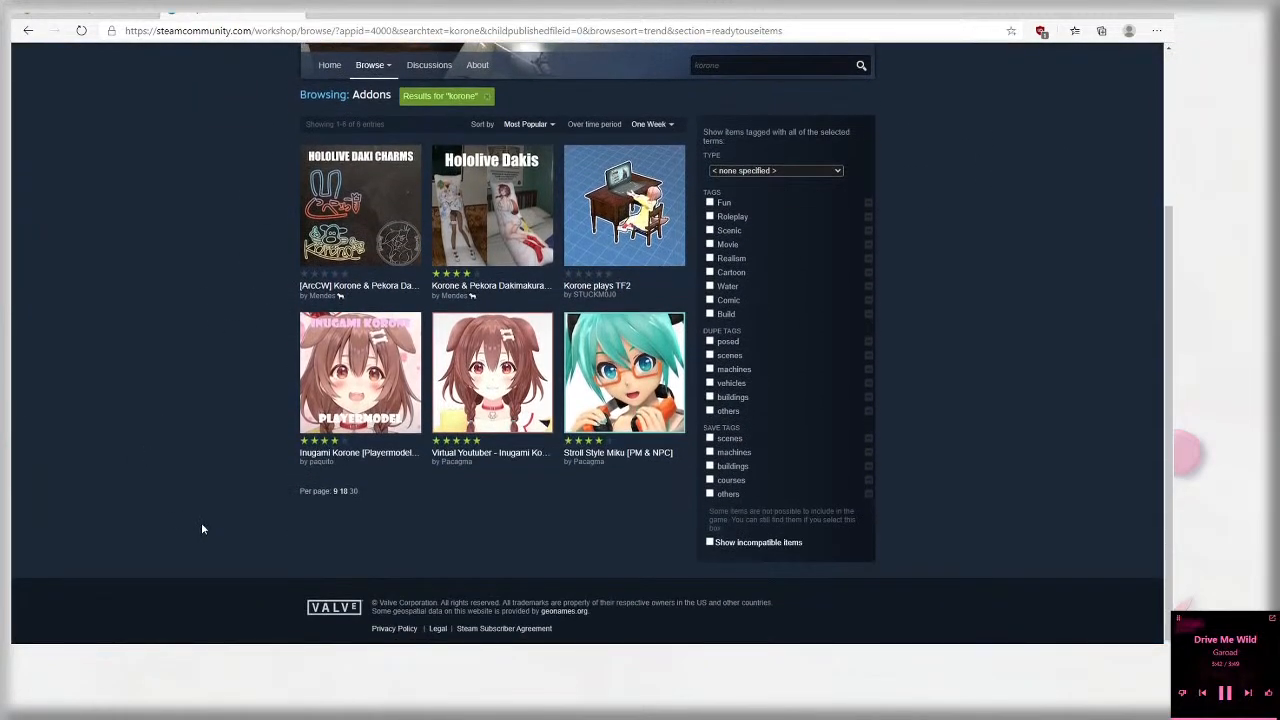
{"action": "scroll", "coordinate": [201, 522], "scroll_direction": "up", "scroll_amount": 1}
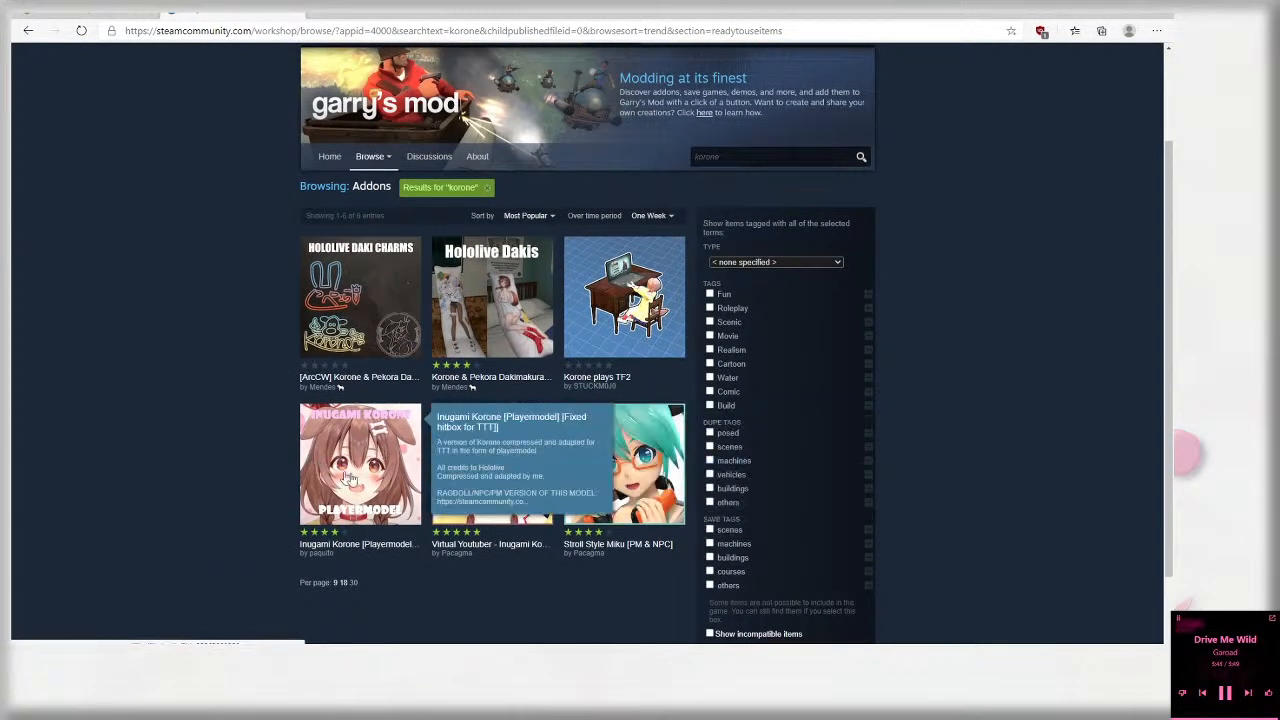
{"action": "left_click", "coordinate": [462, 438]}
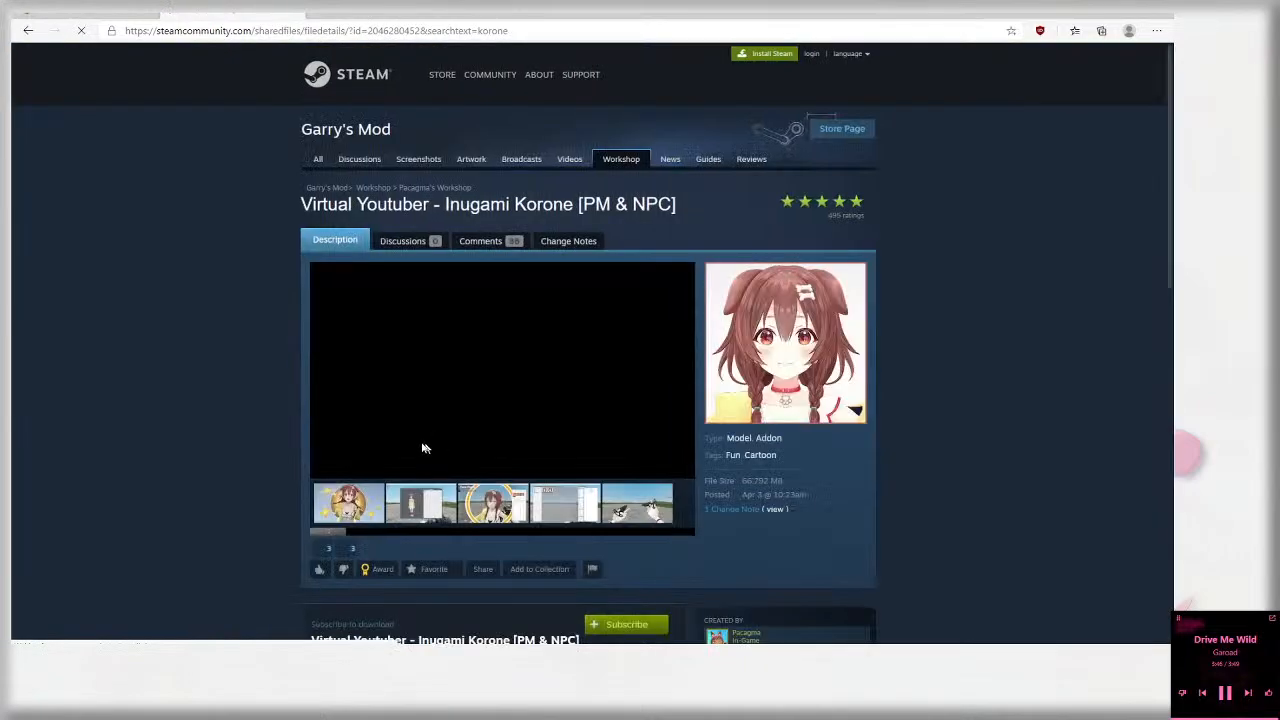
{"action": "scroll", "coordinate": [245, 384], "scroll_direction": "down", "scroll_amount": 3}
{"action": "scroll", "coordinate": [346, 427], "scroll_direction": "up", "scroll_amount": 3}
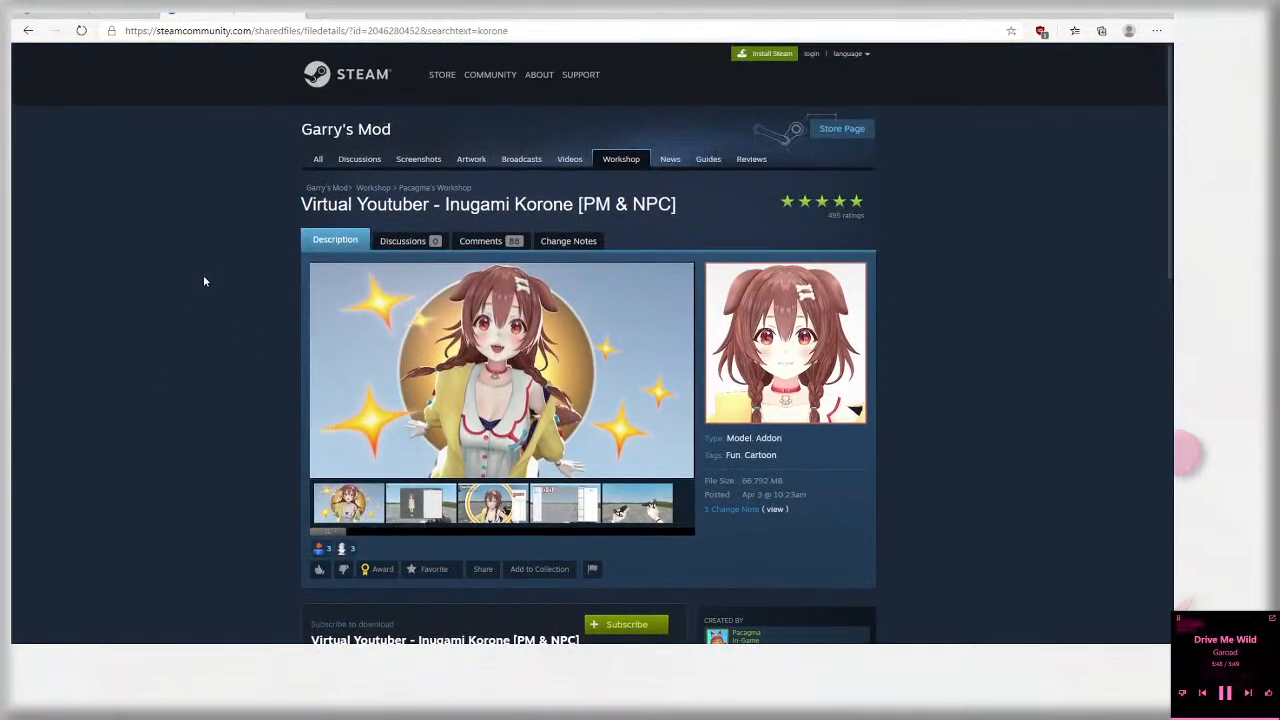
Step: Copy the addon page's address and enter it in the Steam Workshop Downloader to bring up the Korone addon
{"action": "right_click", "coordinate": [203, 281]}
{"action": "left_click", "coordinate": [144, 274]}
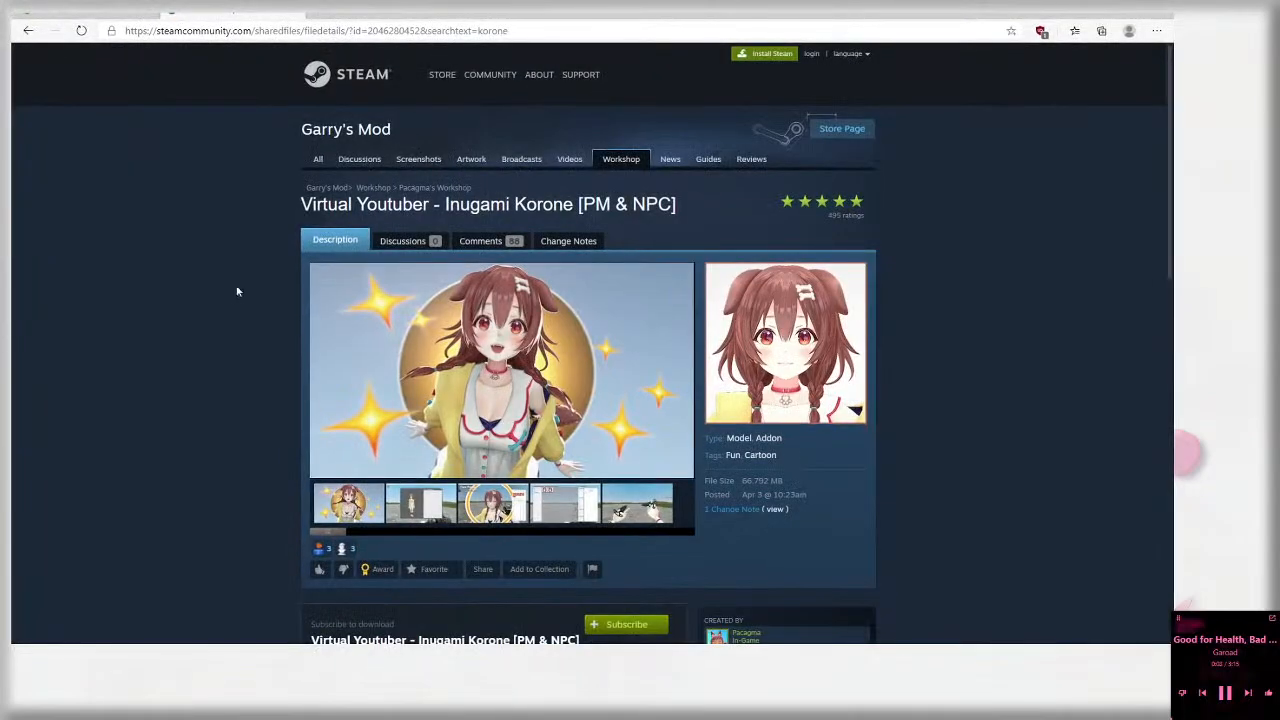
{"action": "left_click", "coordinate": [295, 31]}
{"action": "key", "text": "ctrl+c"}
{"action": "left_click", "coordinate": [138, 15]}
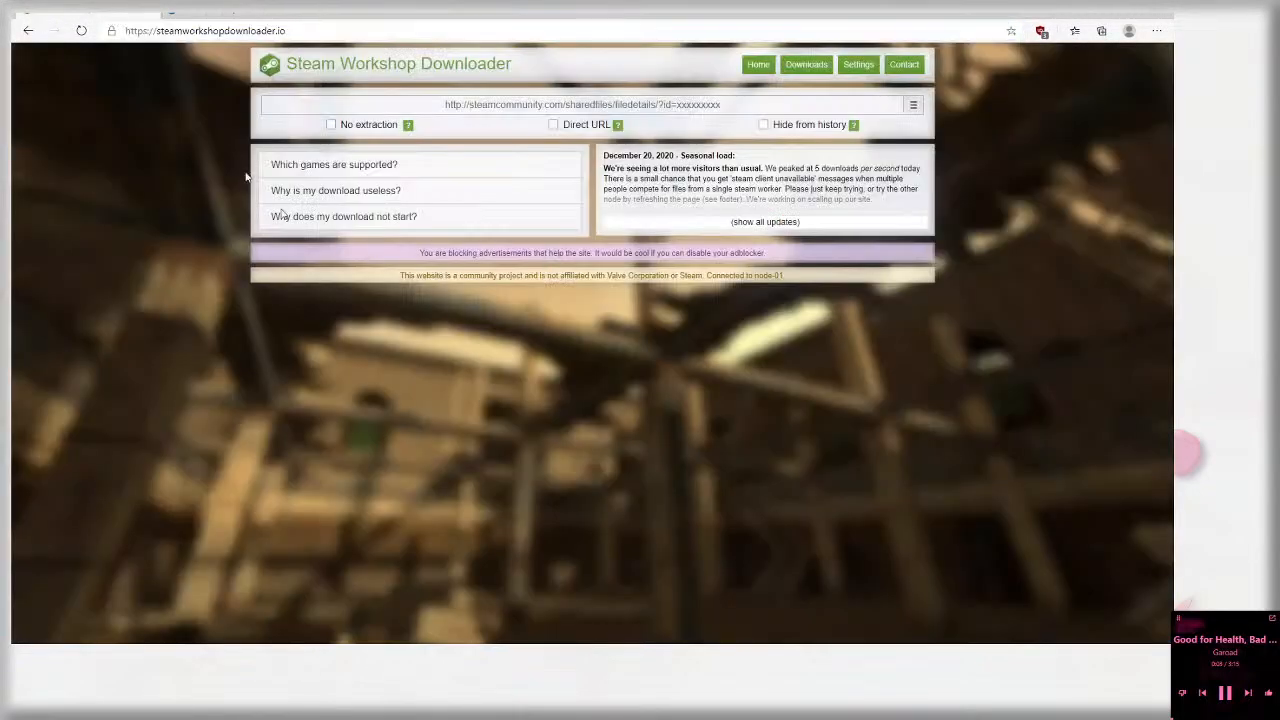
{"action": "left_click", "coordinate": [492, 104]}
{"action": "key", "text": "ctrl+v"}
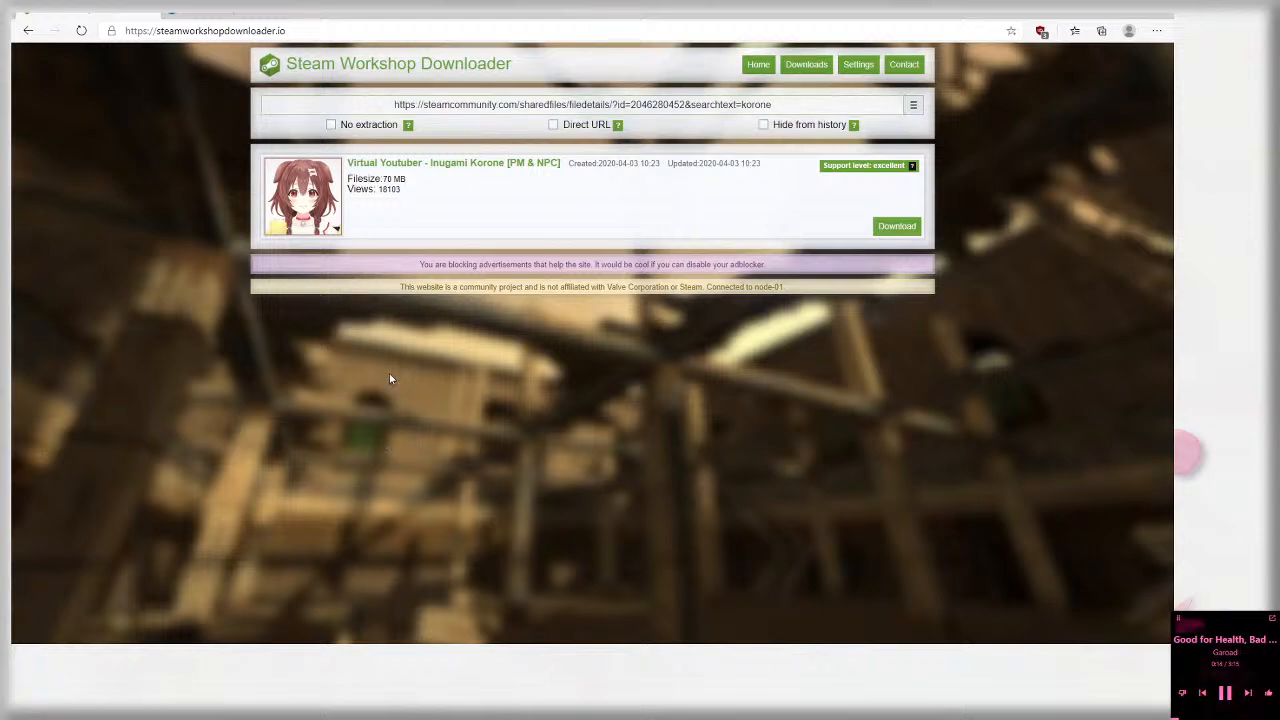
Step: Return to the Garry's Mod Workshop search results for "korone" and review the listed addons
{"action": "left_click", "coordinate": [208, 14]}
{"action": "left_click", "coordinate": [88, 14]}
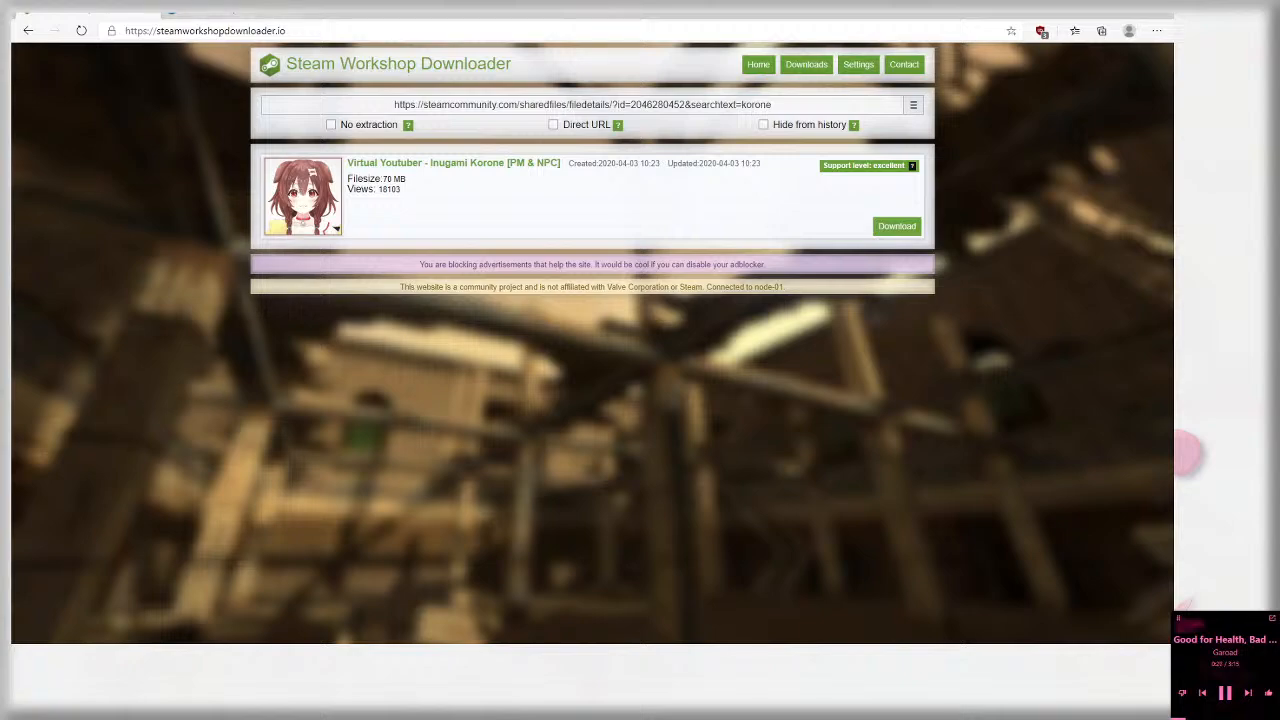
{"action": "left_click", "coordinate": [234, 15]}
{"action": "left_click", "coordinate": [187, 342]}
{"action": "scroll", "coordinate": [187, 342], "scroll_direction": "down", "scroll_amount": 1}
{"action": "left_click", "coordinate": [28, 31]}
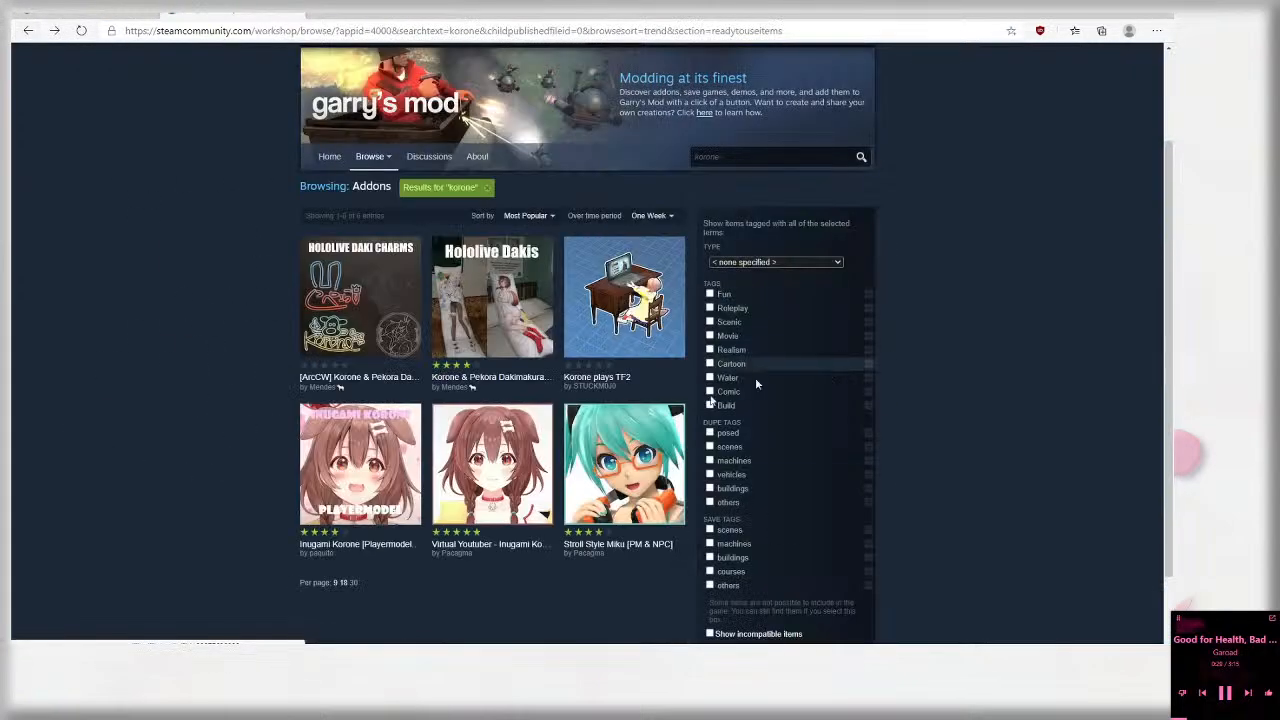
{"action": "scroll", "coordinate": [210, 421], "scroll_direction": "down", "scroll_amount": 2}
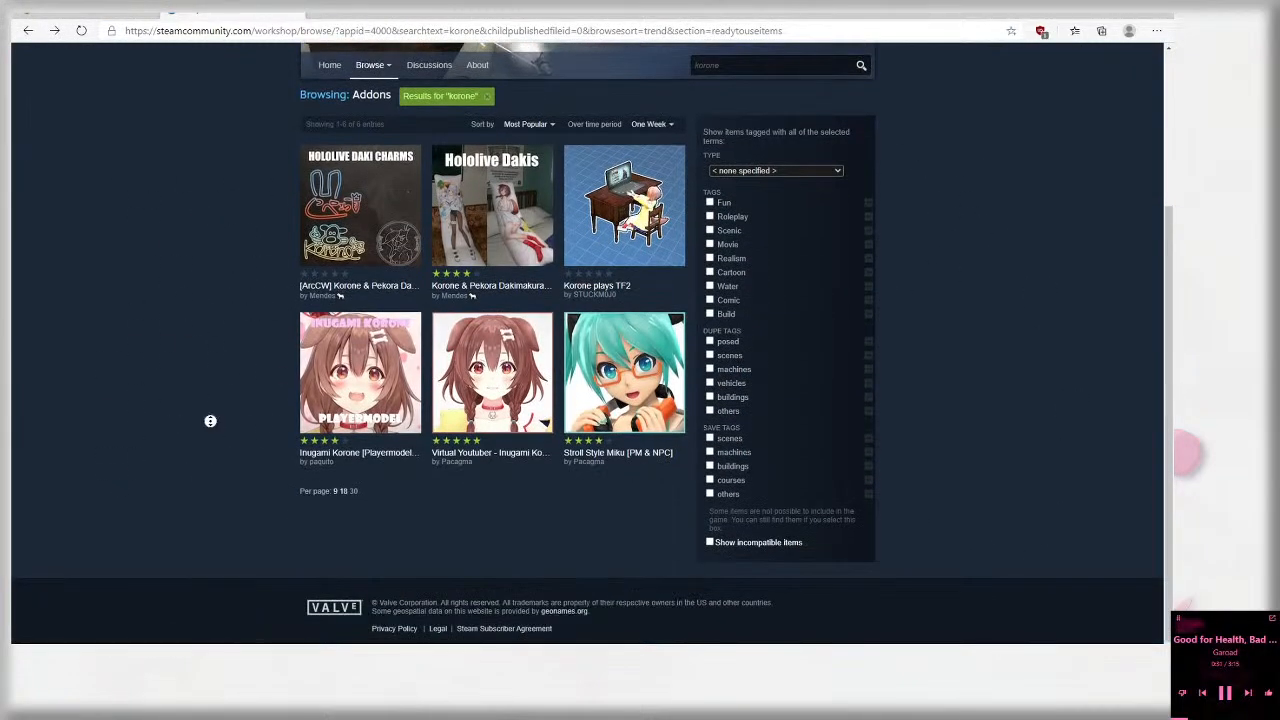
{"action": "scroll", "coordinate": [233, 155], "scroll_direction": "up", "scroll_amount": 3}
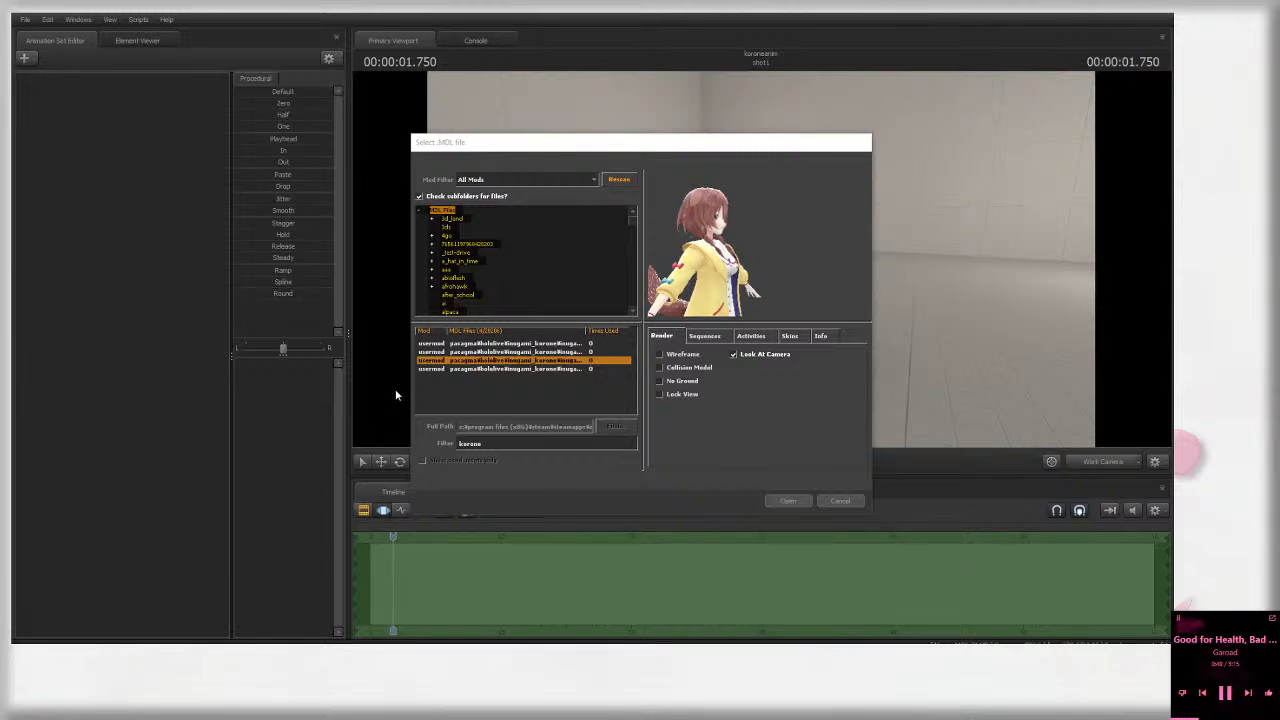
Step: Switch back to Source Filmmaker and load the selected full-body Korone model into the session
{"action": "left_click_drag", "start_coordinate": [855, 222], "coordinate": [775, 254]}
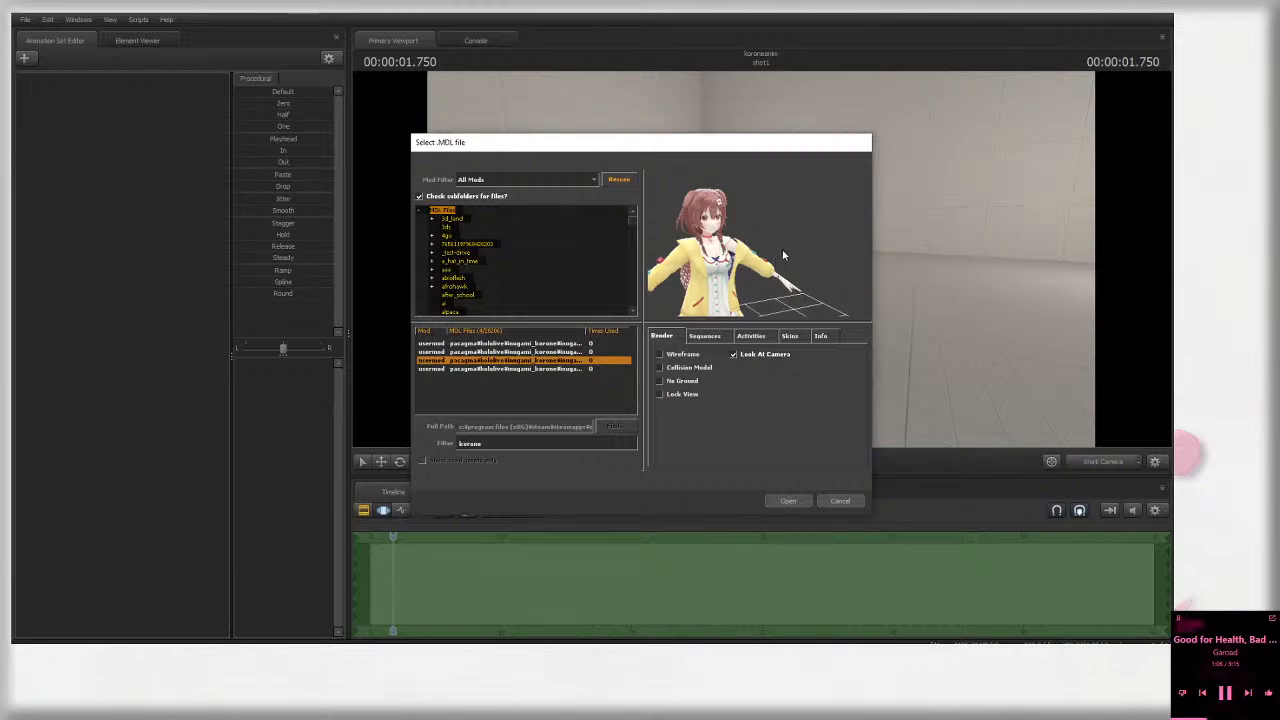
{"action": "left_click", "coordinate": [789, 502]}
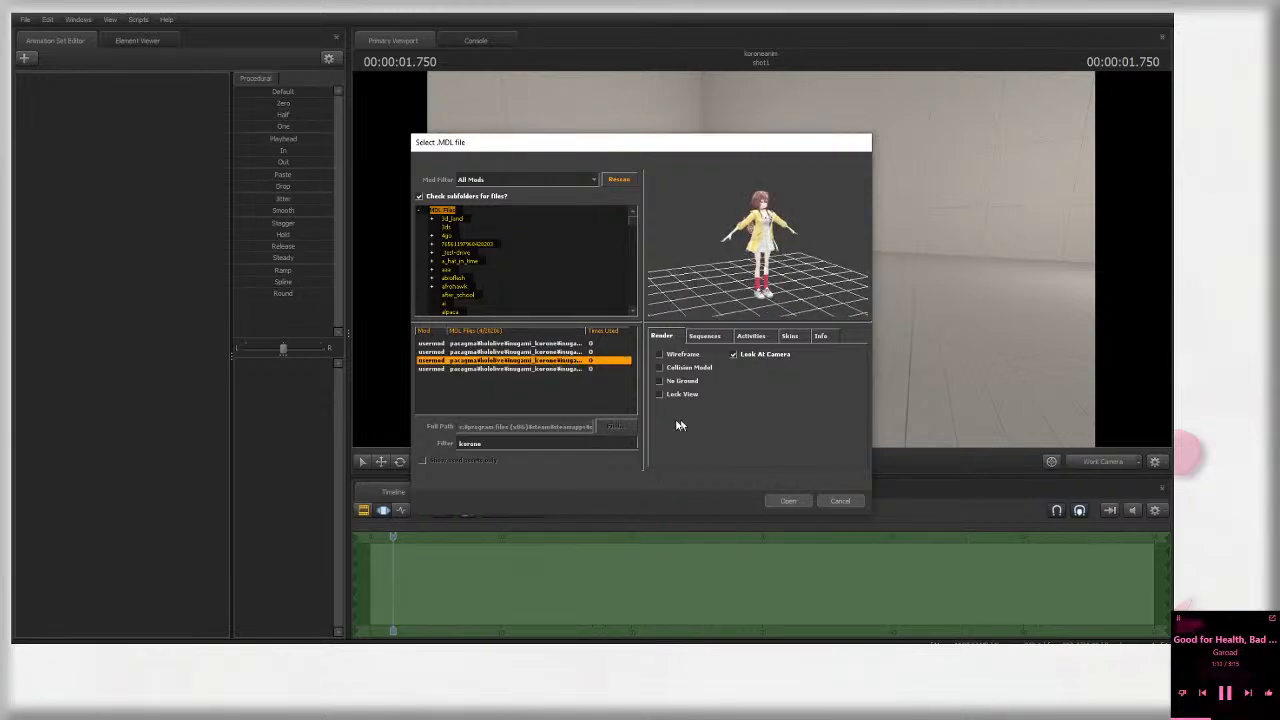
{"action": "left_click", "coordinate": [789, 500]}
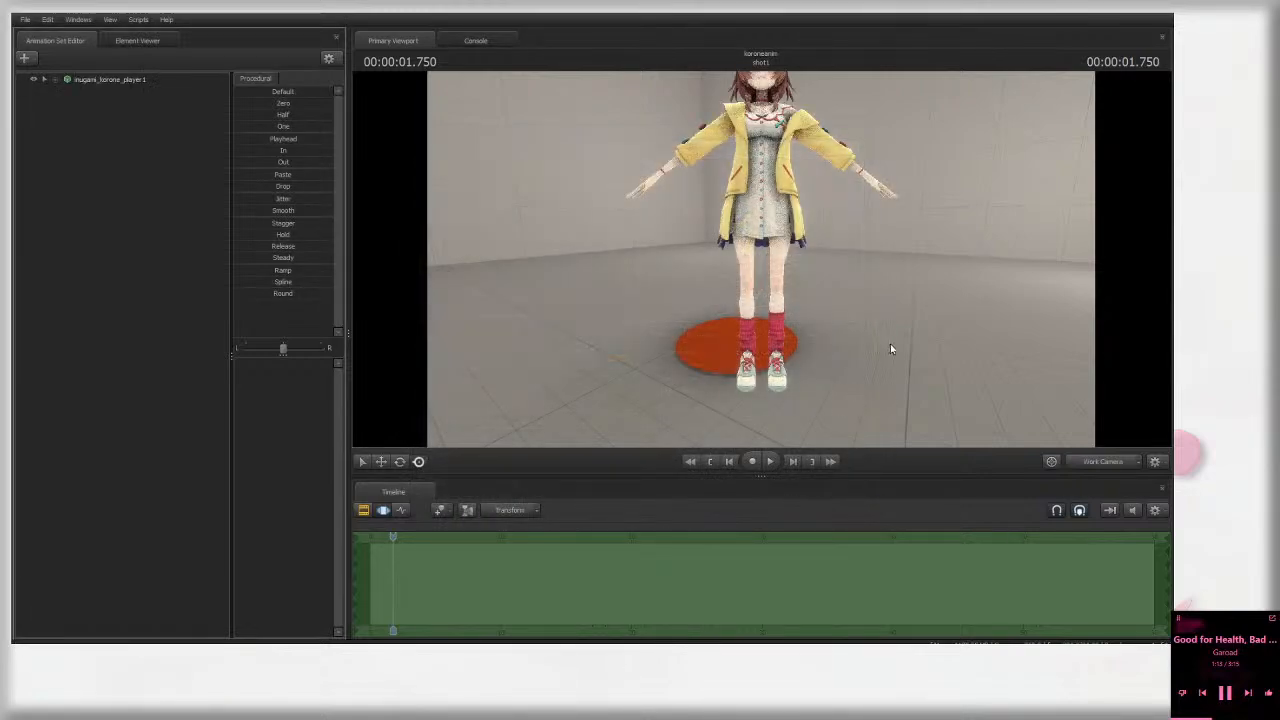
Step: Fly the work camera around the Korone model and frame her head and upper body in three-quarter view
{"action": "mouse_move", "coordinate": [762, 260]}
{"action": "left_mouse_down"}
{"action": "mouse_move", "coordinate": [735, 262]}
{"action": "mouse_move", "coordinate": [920, 260]}
{"action": "mouse_move", "coordinate": [735, 250]}
{"action": "mouse_move", "coordinate": [742, 240]}
{"action": "mouse_move", "coordinate": [718, 252]}
{"action": "mouse_move", "coordinate": [757, 260]}
{"action": "mouse_move", "coordinate": [695, 280]}
{"action": "mouse_move", "coordinate": [692, 250]}
{"action": "mouse_move", "coordinate": [750, 254]}
{"action": "mouse_move", "coordinate": [660, 256]}
{"action": "mouse_move", "coordinate": [800, 268]}
{"action": "mouse_move", "coordinate": [749, 257]}
{"action": "left_mouse_up"}
{"action": "key", "text": "w"}
{"action": "key", "text": "d"}
{"action": "key", "text": "w"}
{"action": "key", "text": "a"}
{"action": "key", "text": "d"}
{"action": "key", "text": "s"}
{"action": "key", "text": "w"}
{"action": "key", "text": "s"}
{"action": "key", "text": "w"}
{"action": "key", "text": "a"}
{"action": "key", "text": "s"}
{"action": "key", "text": "w"}
{"action": "key", "text": "d"}
{"action": "key", "text": "s"}
{"action": "key", "text": "a"}
{"action": "key", "text": "d"}
{"action": "key", "text": "s"}
{"action": "key", "text": "w"}
{"action": "key", "text": "s"}
{"action": "key", "text": "a"}
{"action": "key", "text": "w"}
{"action": "key", "text": "d"}
{"action": "key", "text": "w"}
{"action": "key", "text": "s"}
{"action": "key", "text": "w"}
{"action": "left_click_drag", "start_coordinate": [848, 263], "coordinate": [848, 263]}
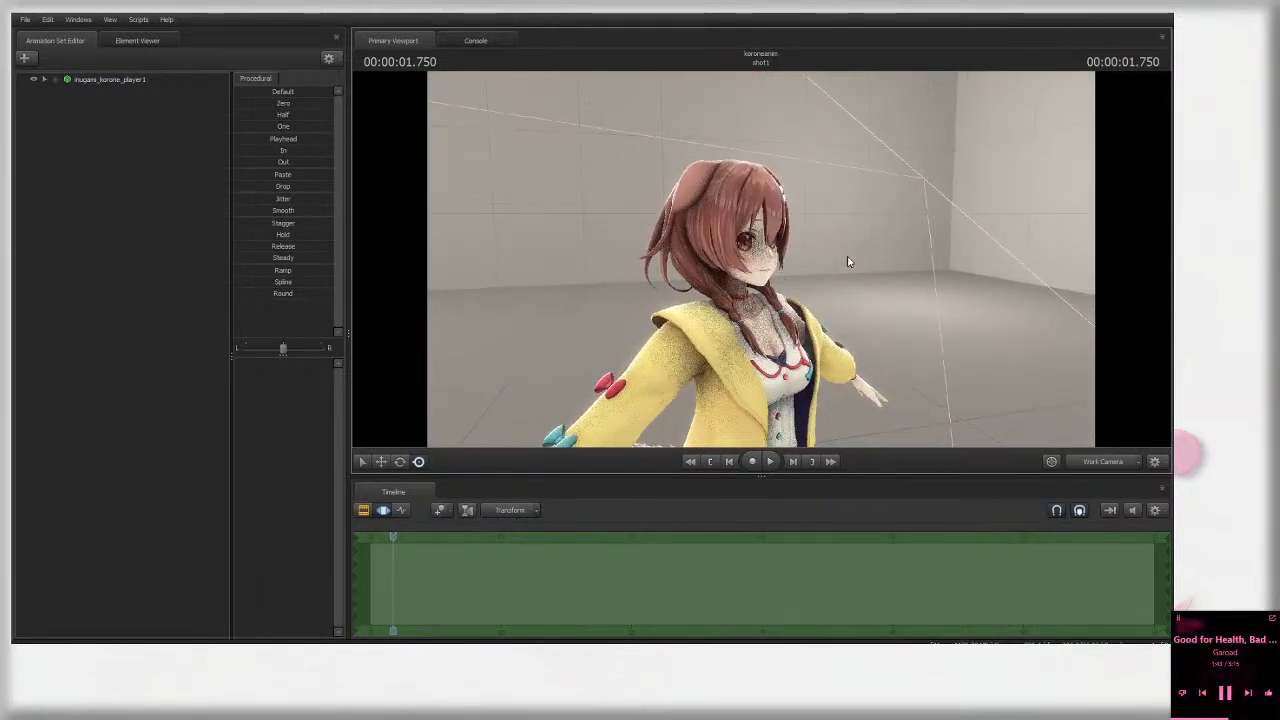
{"action": "right_click", "coordinate": [848, 260]}
{"action": "left_click", "coordinate": [870, 264]}
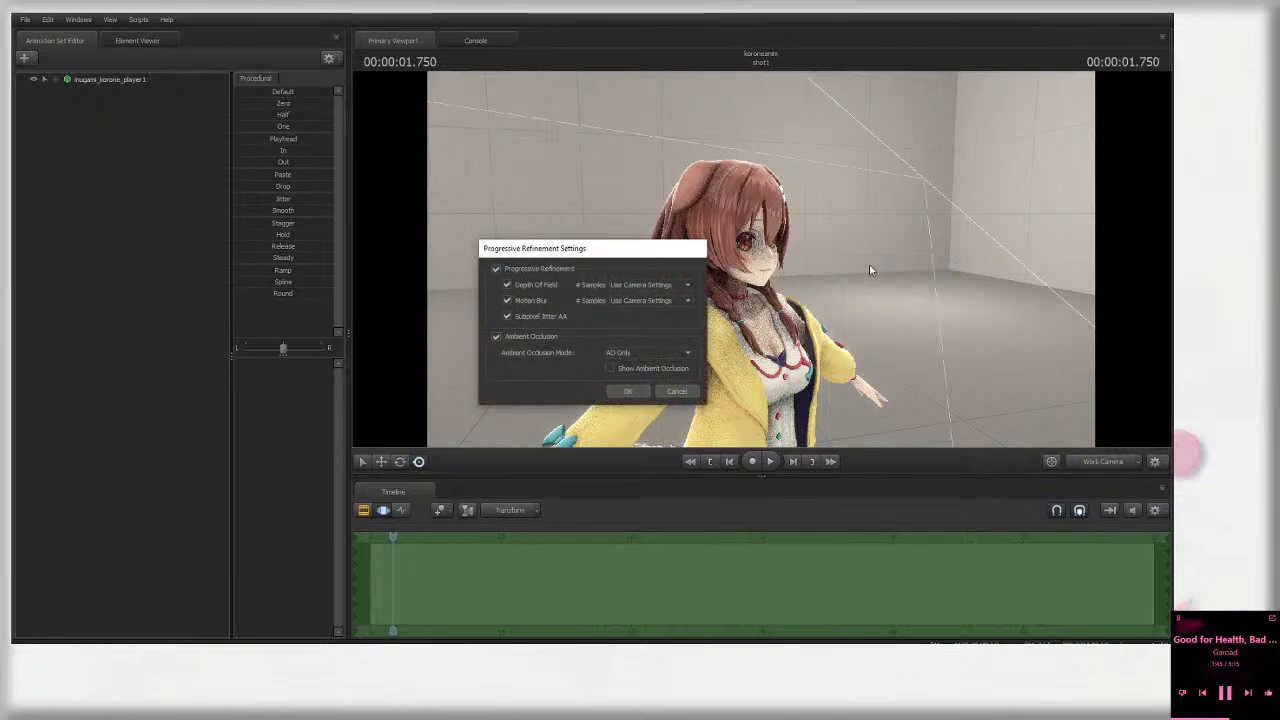
{"action": "left_click_drag", "start_coordinate": [561, 249], "coordinate": [357, 225]}
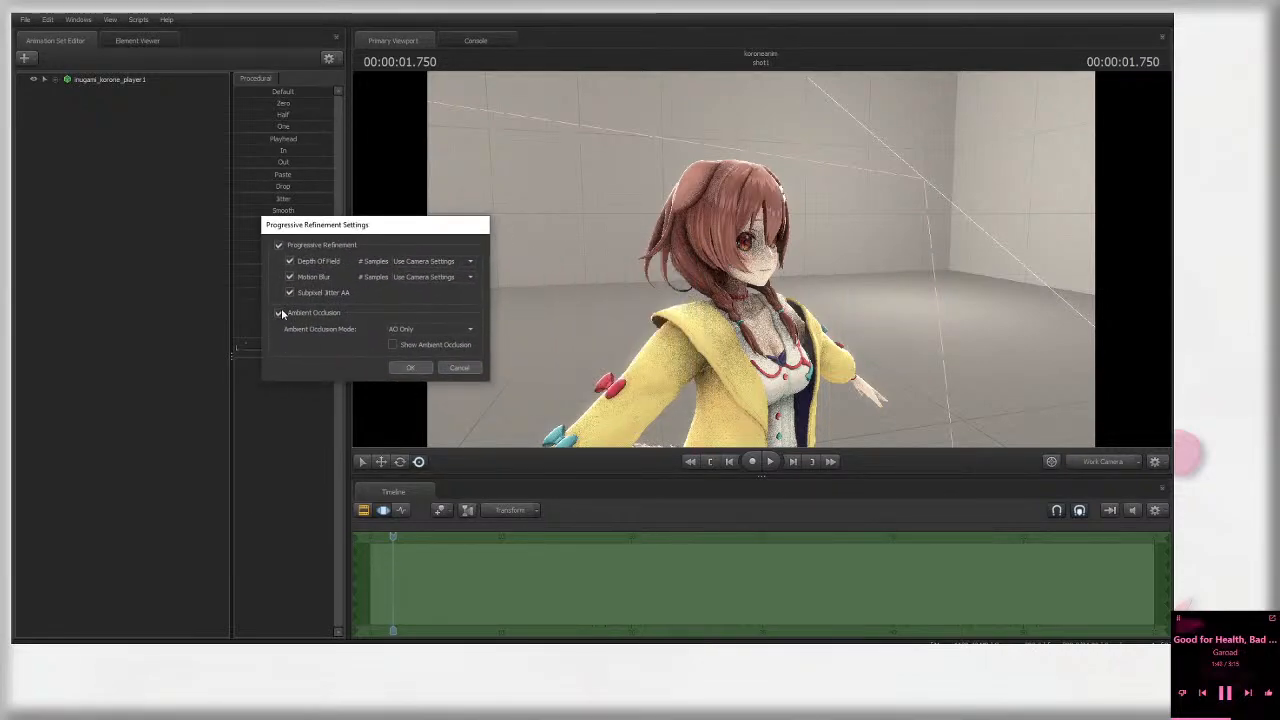
{"action": "left_click", "coordinate": [459, 368]}
{"action": "right_click", "coordinate": [673, 196]}
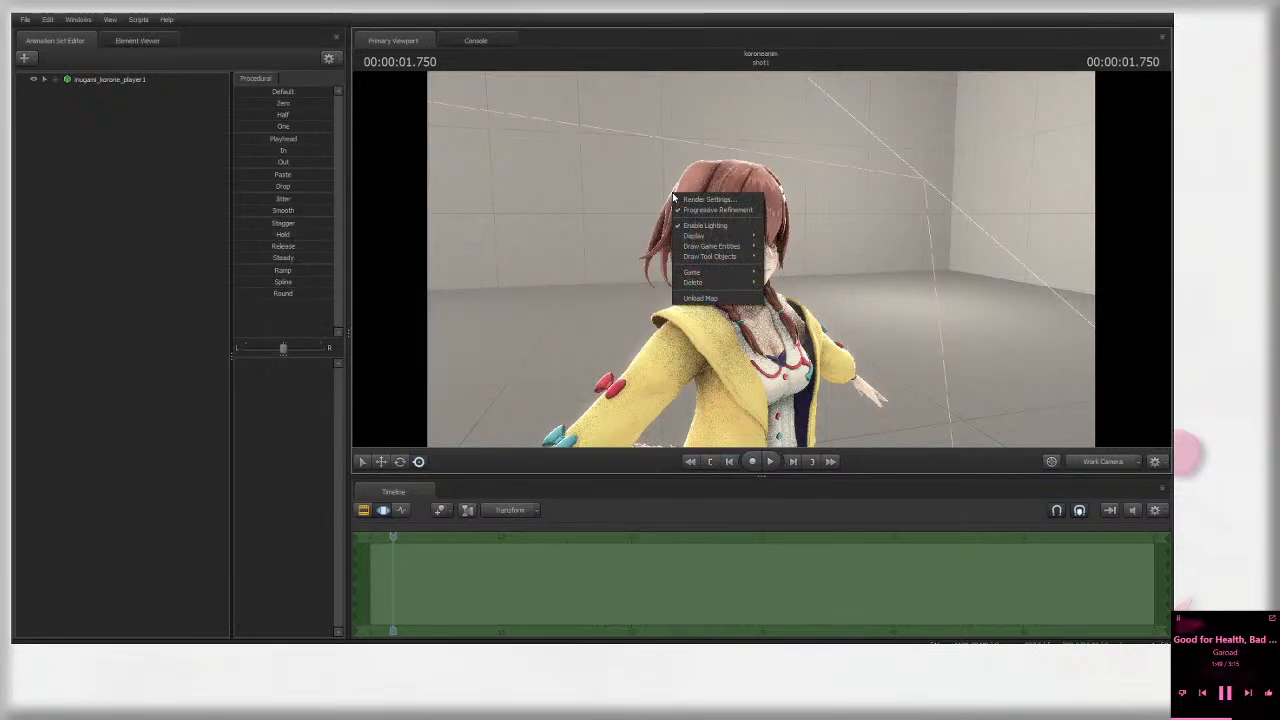
{"action": "right_click", "coordinate": [137, 212]}
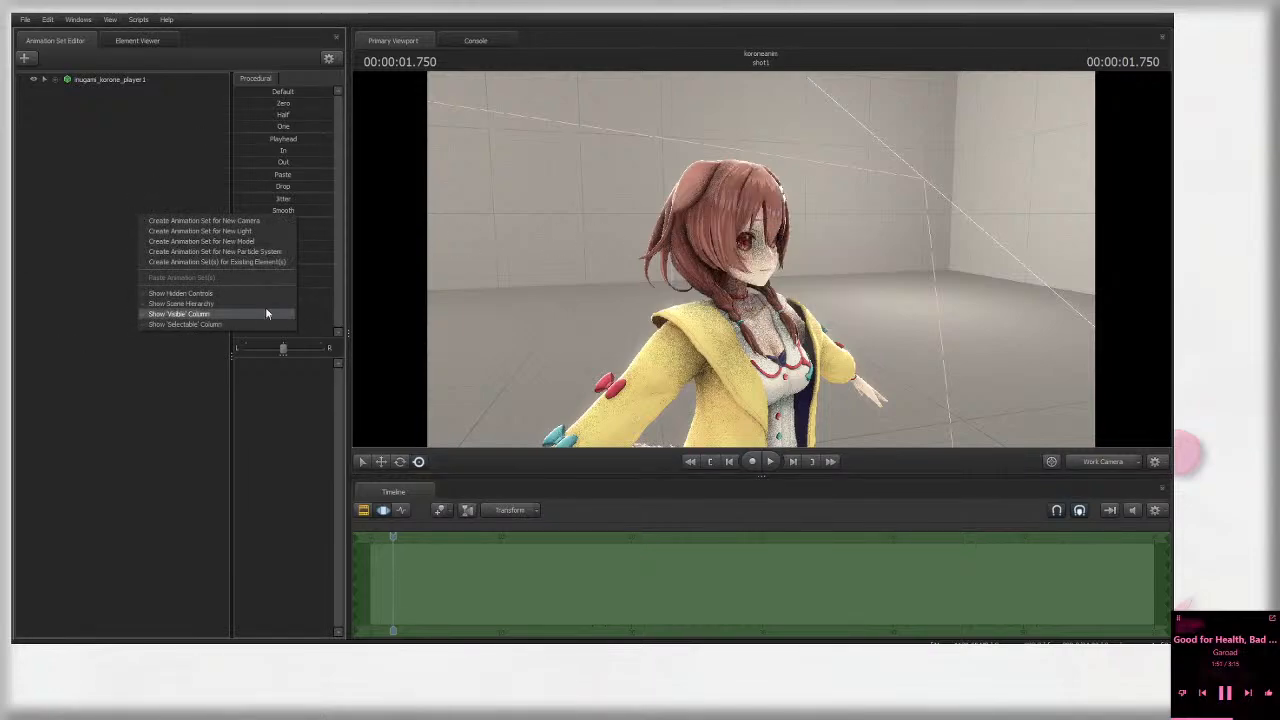
Step: Disable Ambient Occlusion in the viewport's progressive refinement render settings
{"action": "right_click", "coordinate": [632, 212]}
{"action": "left_click", "coordinate": [662, 225]}
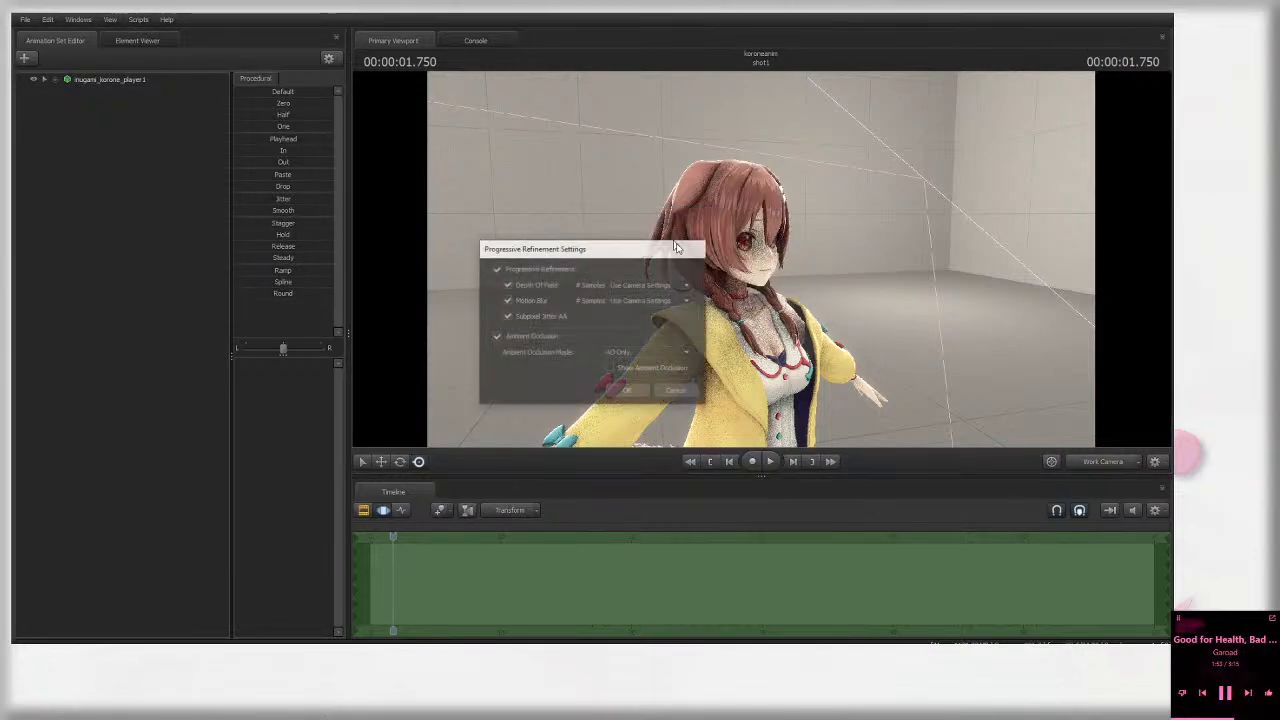
{"action": "left_click_drag", "start_coordinate": [580, 248], "coordinate": [420, 219]}
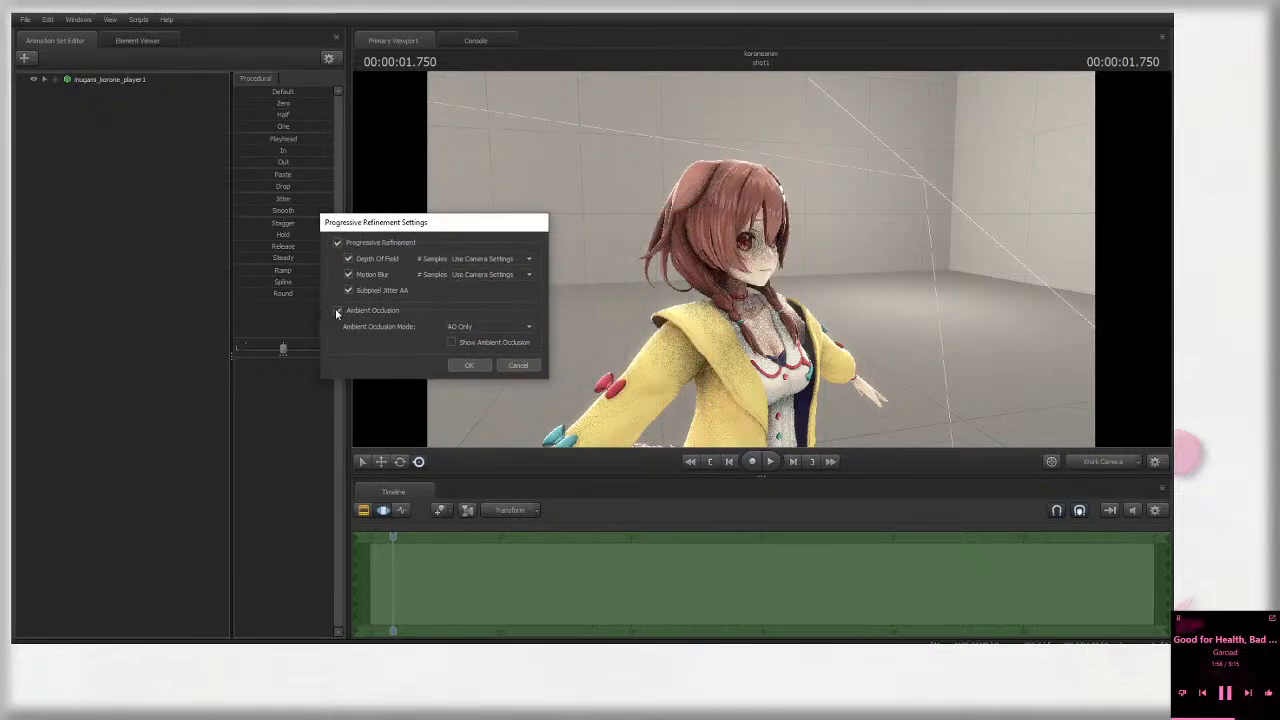
{"action": "left_click", "coordinate": [338, 311]}
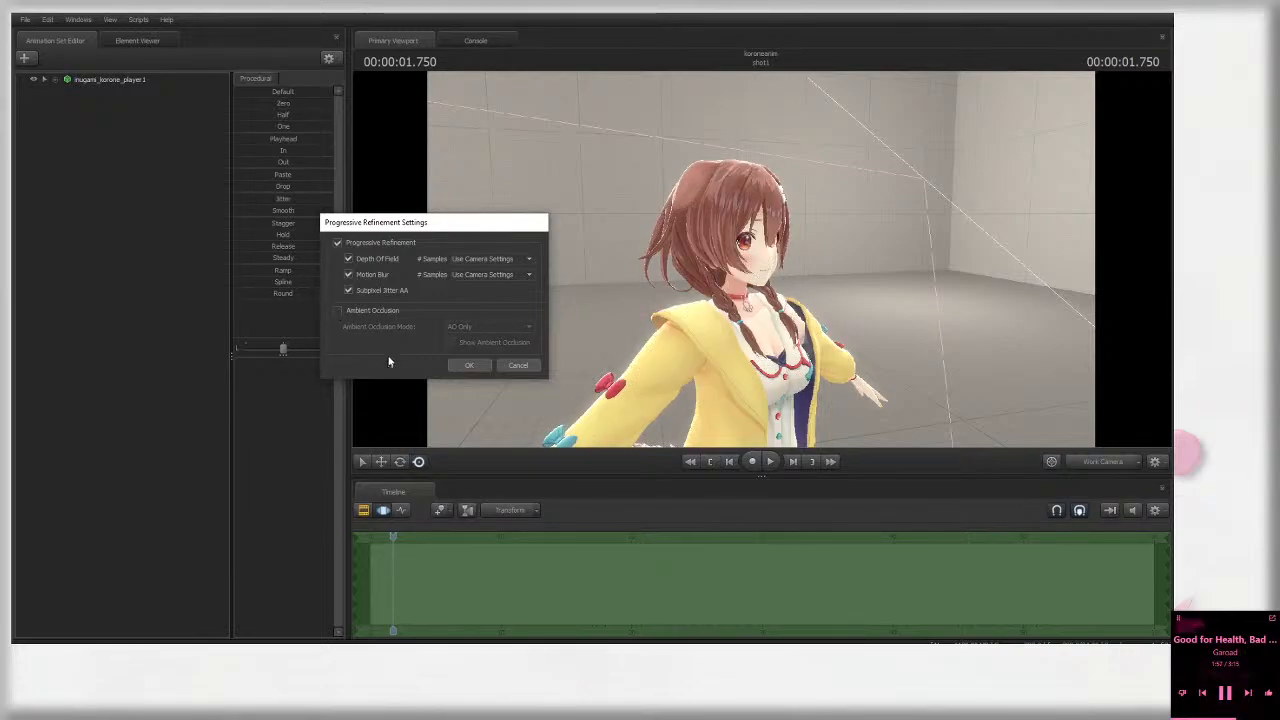
{"action": "left_click", "coordinate": [462, 360]}
Step: Fly the work camera towards and away from Korone to examine her shading without ambient occlusion
{"action": "left_click_drag", "start_coordinate": [640, 300], "coordinate": [620, 258]}
{"action": "key", "text": "w"}
{"action": "key", "text": "s"}
{"action": "key", "text": "w"}
{"action": "key", "text": "s"}
{"action": "key", "text": "w"}
{"action": "left_click_drag", "start_coordinate": [762, 259], "coordinate": [764, 263]}
{"action": "key", "text": "s"}
Step: Turn ambient occlusion back on to view Korone up close with it, and turn it off again
{"action": "right_click", "coordinate": [827, 262]}
{"action": "left_click", "coordinate": [841, 269]}
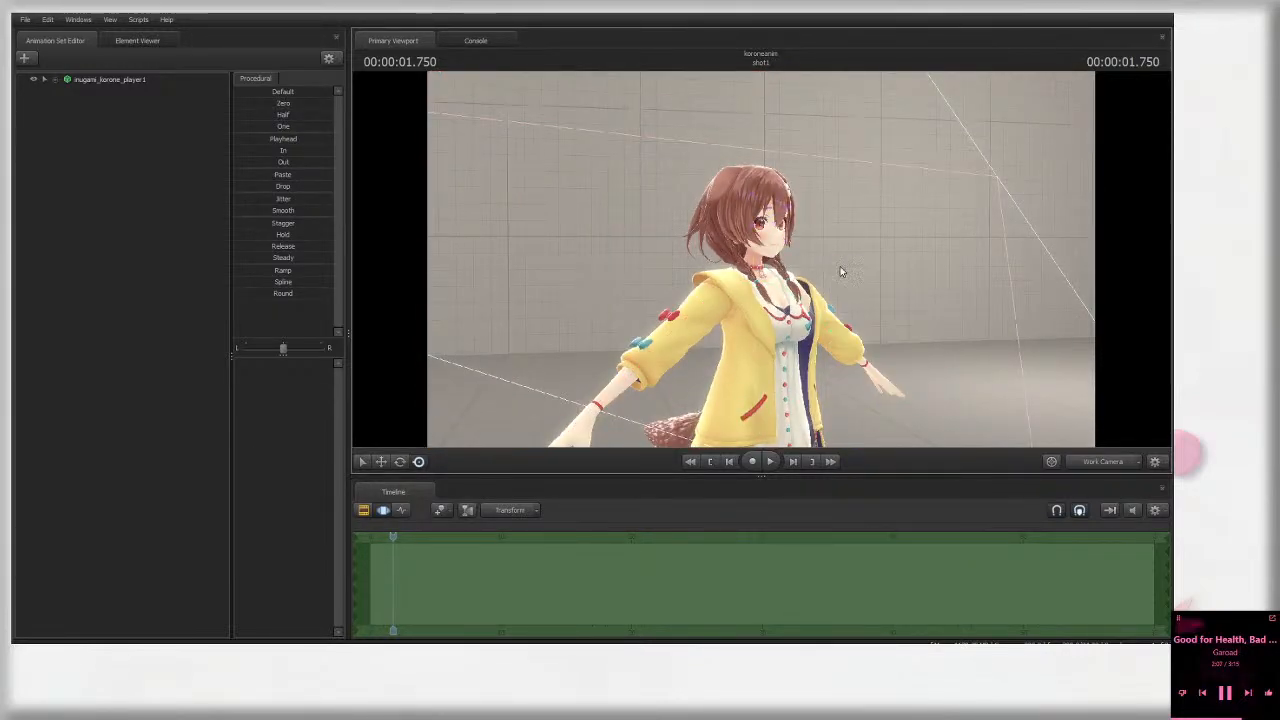
{"action": "left_click", "coordinate": [525, 340]}
{"action": "left_click", "coordinate": [630, 391]}
{"action": "key", "text": "w"}
{"action": "mouse_move", "coordinate": [640, 370]}
{"action": "left_mouse_down"}
{"action": "mouse_move", "coordinate": [610, 362]}
{"action": "mouse_move", "coordinate": [640, 364]}
{"action": "left_mouse_up"}
{"action": "mouse_move", "coordinate": [762, 262]}
{"action": "left_mouse_down"}
{"action": "mouse_move", "coordinate": [752, 258]}
{"action": "mouse_move", "coordinate": [762, 264]}
{"action": "left_mouse_up"}
{"action": "right_click", "coordinate": [762, 264]}
{"action": "left_click", "coordinate": [776, 271]}
{"action": "left_click", "coordinate": [527, 339]}
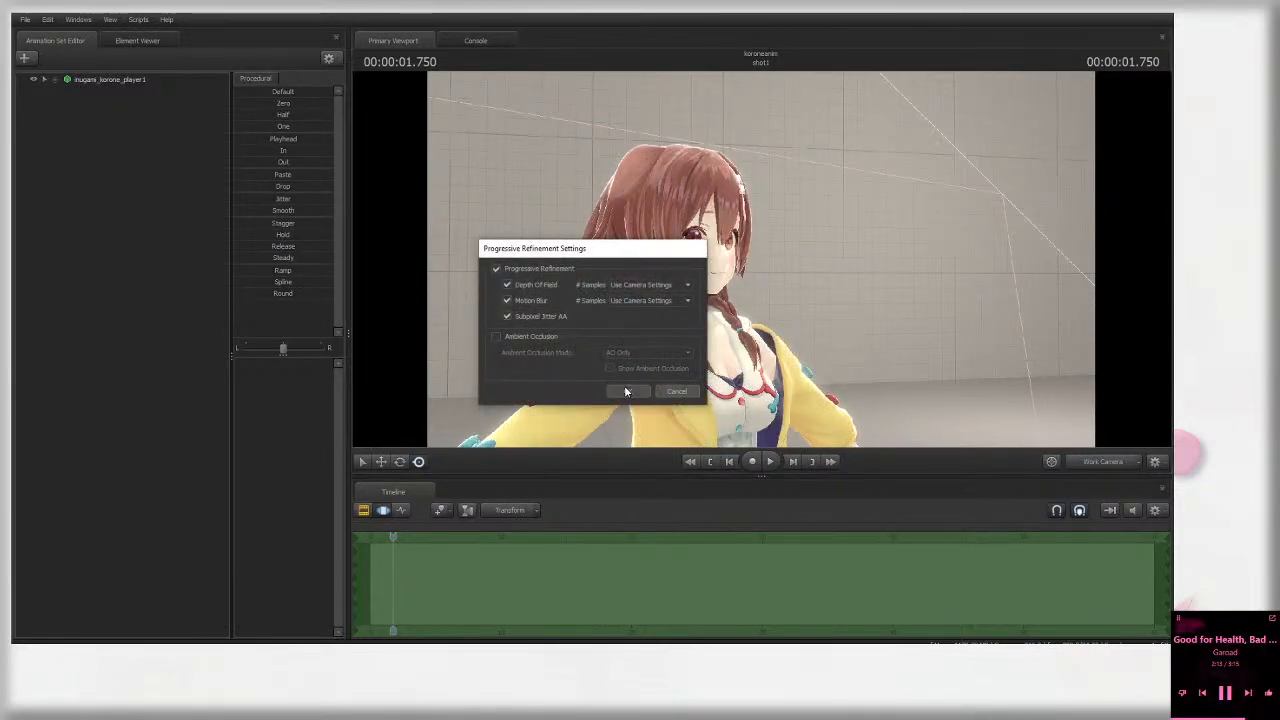
{"action": "left_click", "coordinate": [630, 391]}
Step: Fly the work camera around Korone to examine her face, upper body and bone overlay
{"action": "key", "text": "w"}
{"action": "left_click_drag", "start_coordinate": [815, 310], "coordinate": [761, 246]}
{"action": "key", "text": "s"}
{"action": "key", "text": "w"}
{"action": "key", "text": "s"}
{"action": "key", "text": "w"}
{"action": "key", "text": "s"}
{"action": "key", "text": "w"}
{"action": "key", "text": "s"}
{"action": "key", "text": "a"}
{"action": "key", "text": "s"}
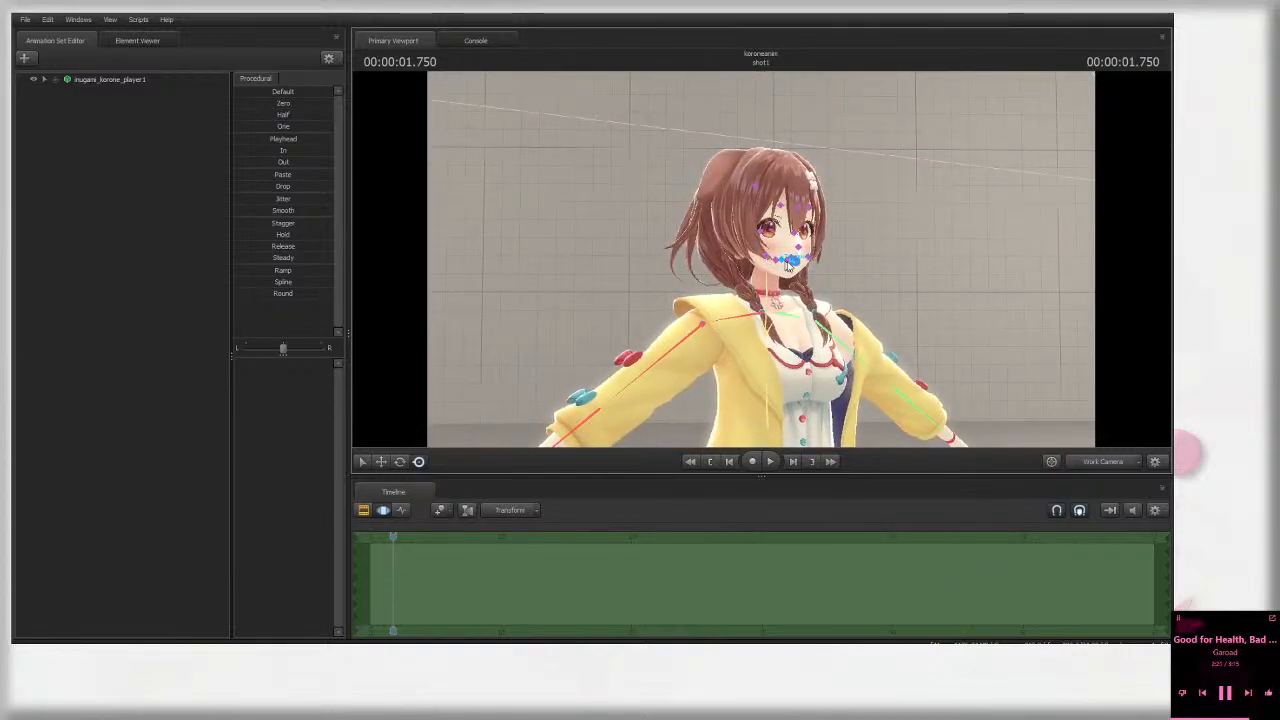
{"action": "key", "text": "w"}
{"action": "left_click_drag", "start_coordinate": [889, 249], "coordinate": [774, 180]}
{"action": "key", "text": "s"}
{"action": "key", "text": "s"}
{"action": "key", "text": "d"}
{"action": "key", "text": "s"}
{"action": "key", "text": "a"}
Step: Try the Rotate manipulator on one of Korone's bones and undo the attempt
{"action": "left_click", "coordinate": [688, 218], "text": "ctrl"}
{"action": "key", "text": "e"}
{"action": "key", "text": "d"}
{"action": "key", "text": "w"}
{"action": "key", "text": "d"}
{"action": "key", "text": "s"}
{"action": "key", "text": "ctrl+z"}
{"action": "key", "text": "ctrl+y"}
{"action": "key", "text": "s"}
{"action": "key", "text": "ctrl"}
{"action": "key", "text": "ctrl"}
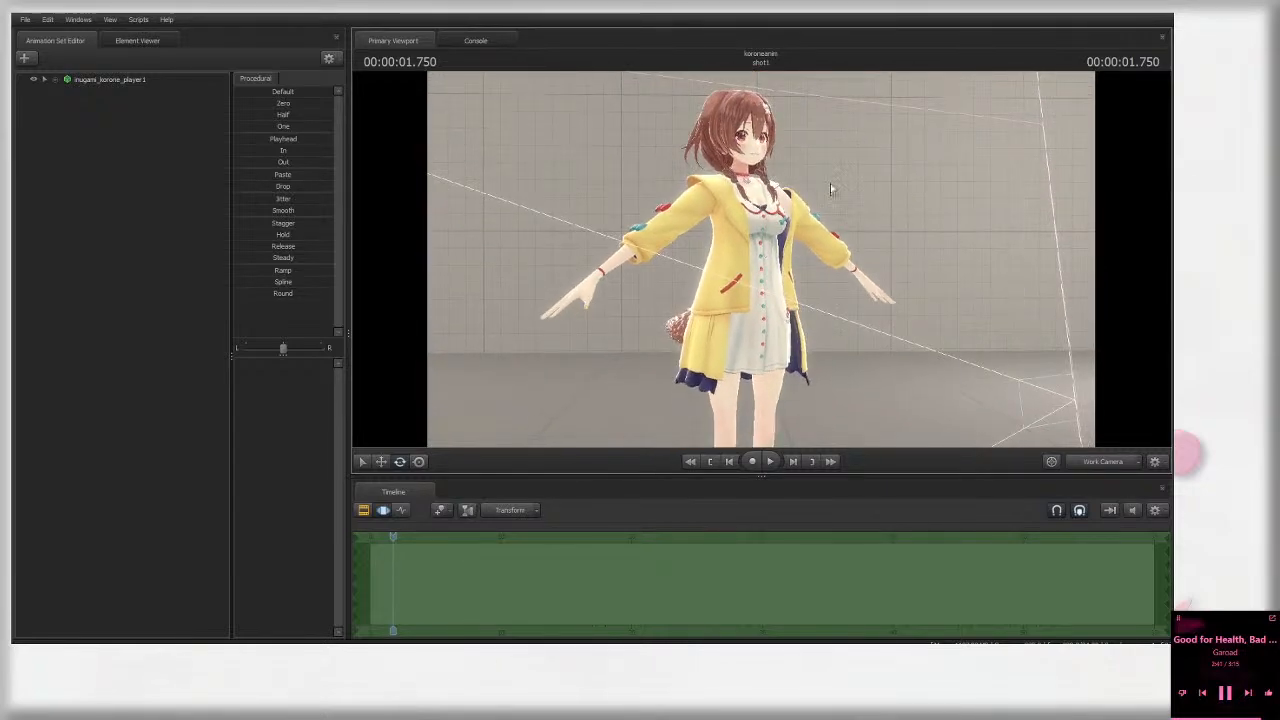
Step: Move the work camera around Korone and frame her figure from head to thighs
{"action": "left_click_drag", "start_coordinate": [907, 360], "coordinate": [777, 239]}
{"action": "key", "text": "w"}
{"action": "key", "text": "s"}
{"action": "key", "text": "d"}
{"action": "key", "text": "a"}
{"action": "key", "text": "w"}
{"action": "key", "text": "s"}
{"action": "key", "text": "s"}
{"action": "key", "text": "w"}
{"action": "key", "text": "s"}
{"action": "key", "text": "a"}
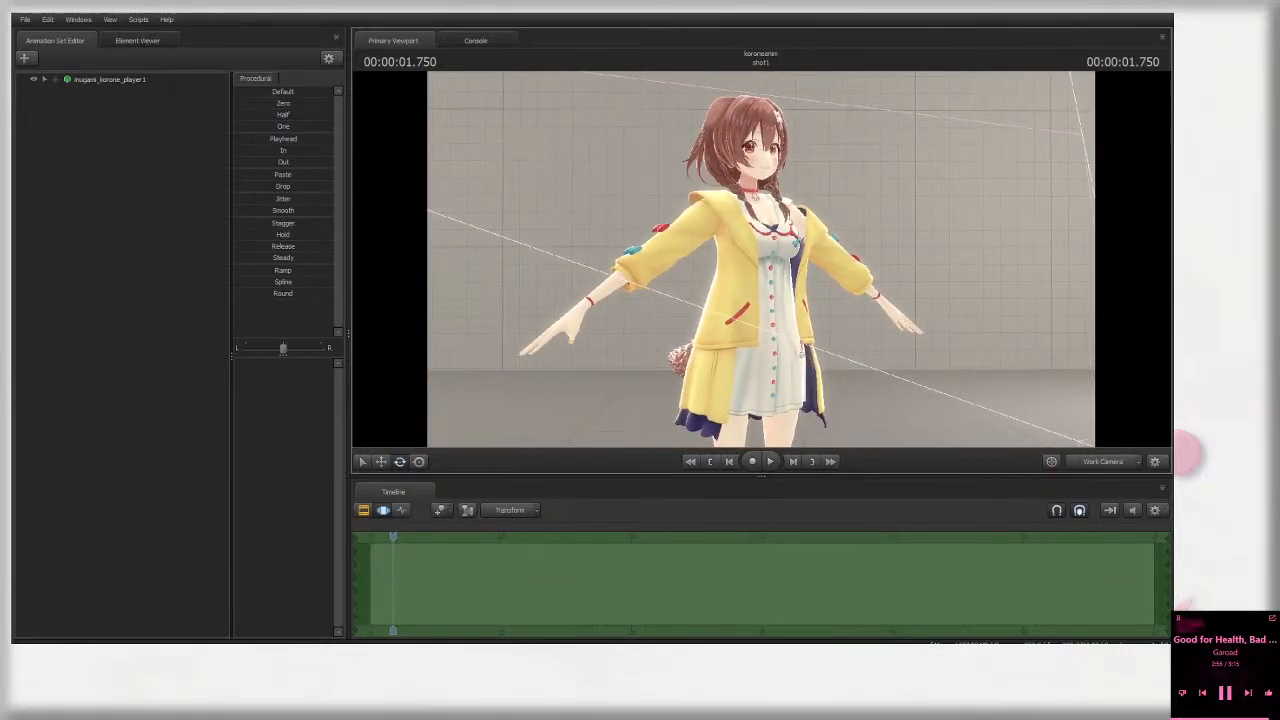
Step: Start a sequence import for the Korone animation set and choose the ragdoll sequence
{"action": "right_click", "coordinate": [129, 78]}
{"action": "mouse_move", "coordinate": [200, 174]}
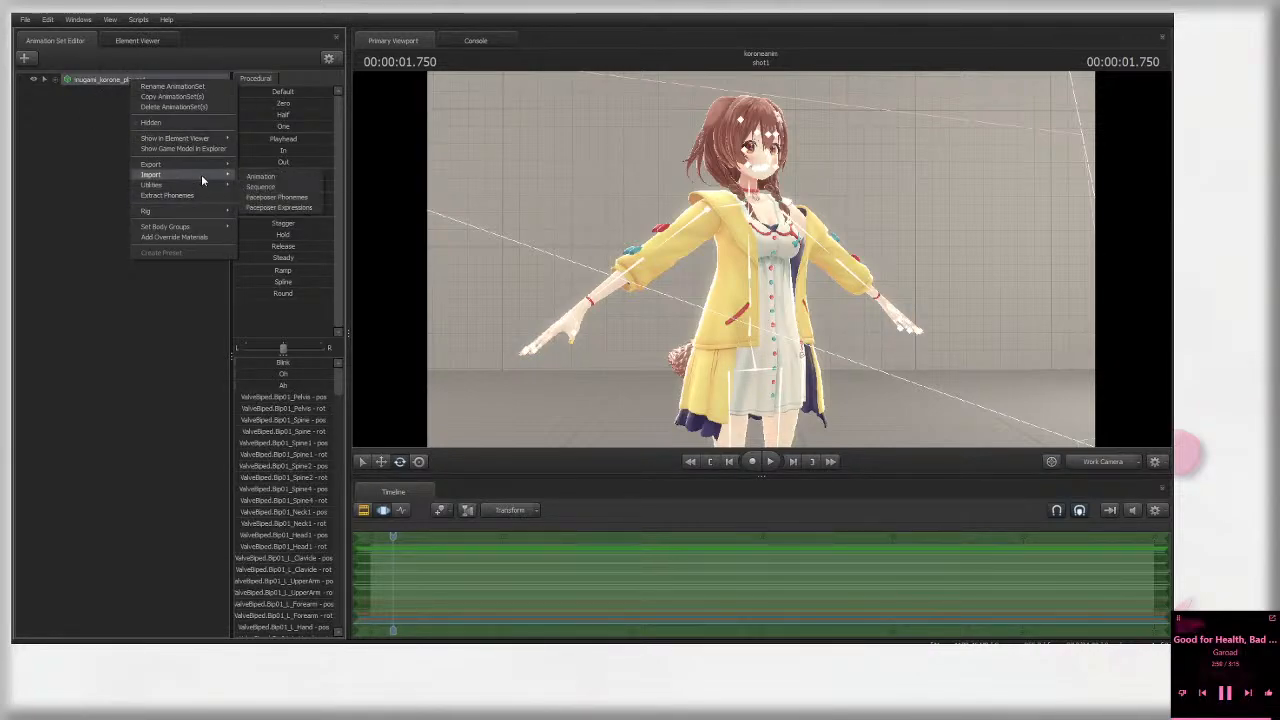
{"action": "left_click", "coordinate": [280, 187]}
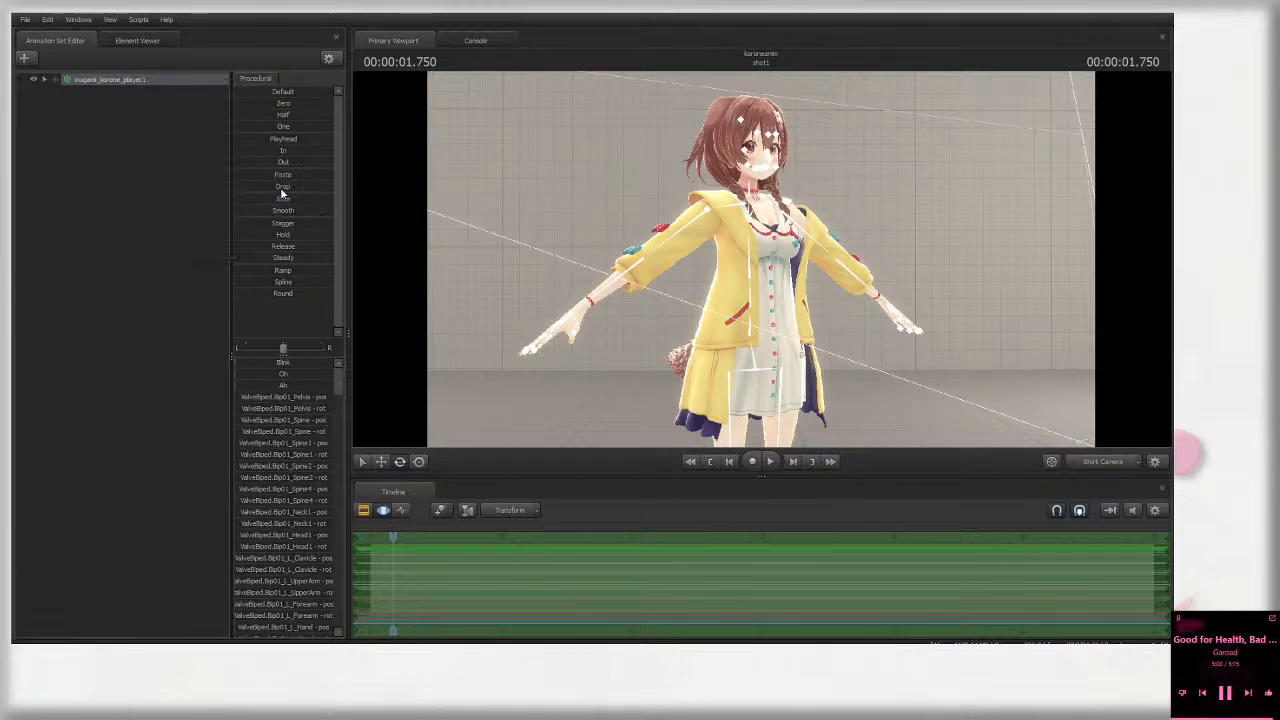
{"action": "left_click", "coordinate": [497, 357]}
{"action": "scroll", "coordinate": [515, 390], "scroll_direction": "up", "scroll_amount": 3}
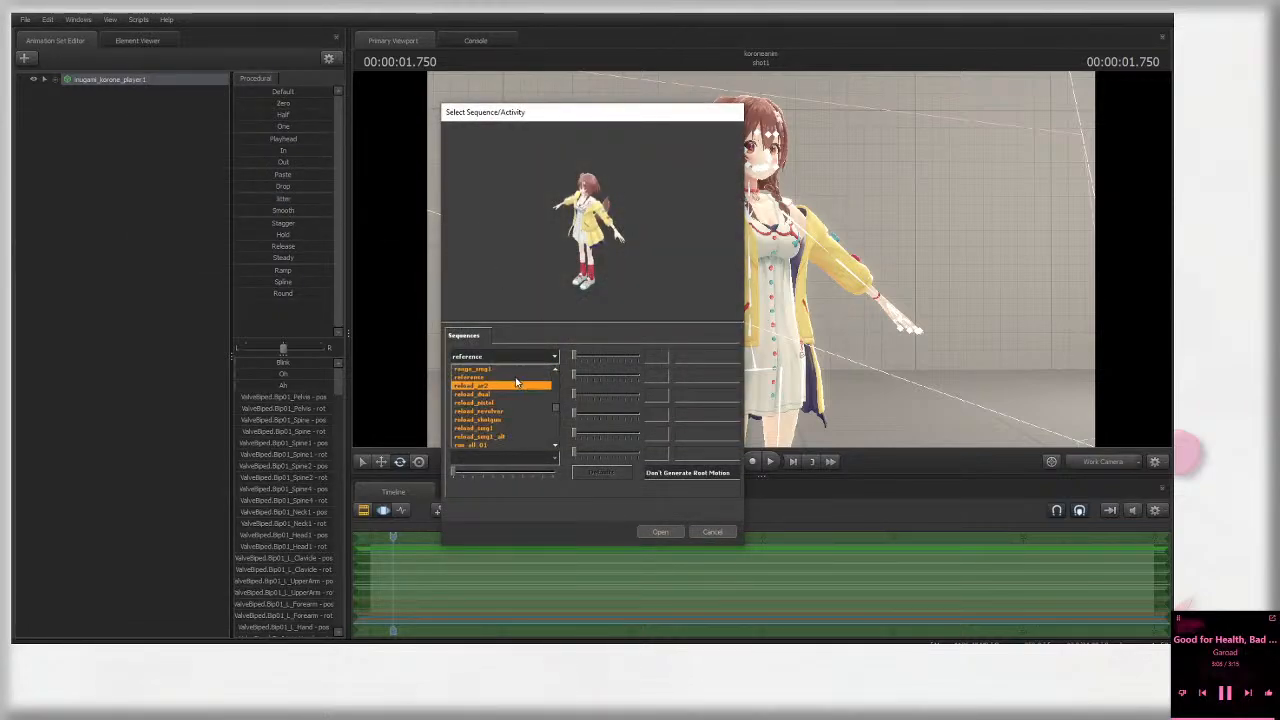
{"action": "scroll", "coordinate": [510, 400], "scroll_direction": "up", "scroll_amount": 5}
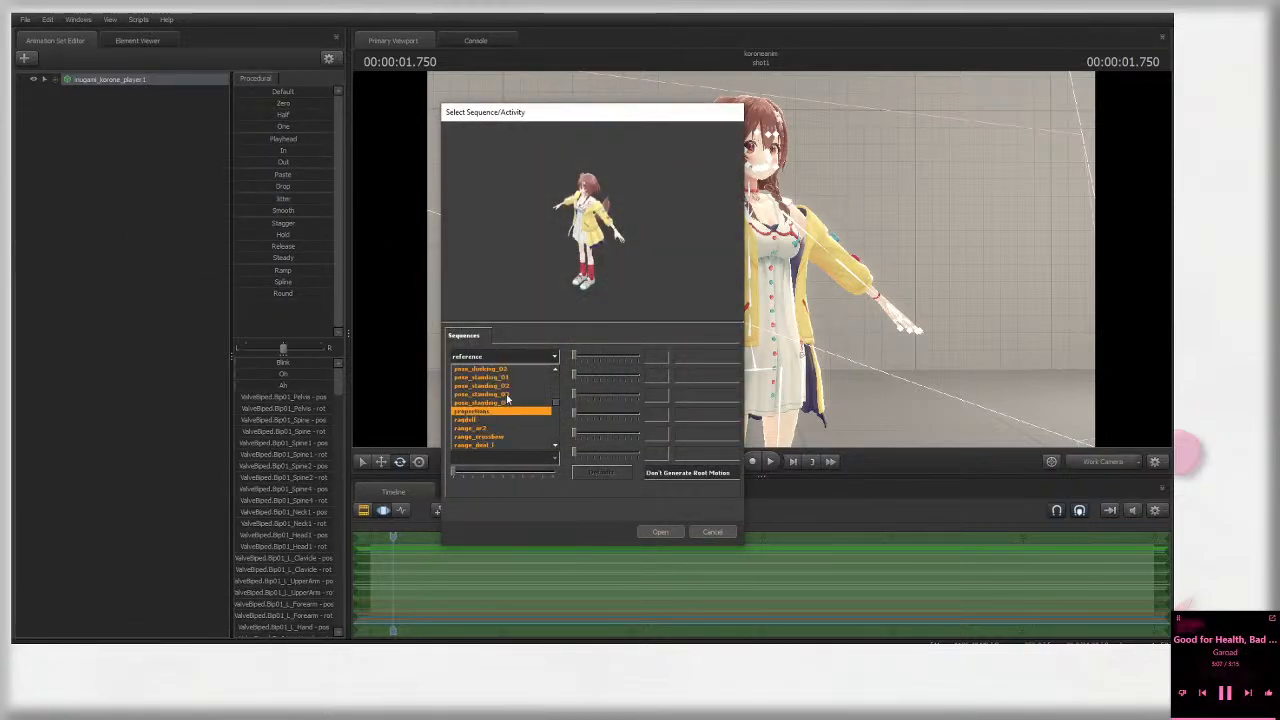
{"action": "scroll", "coordinate": [521, 394], "scroll_direction": "up", "scroll_amount": 5}
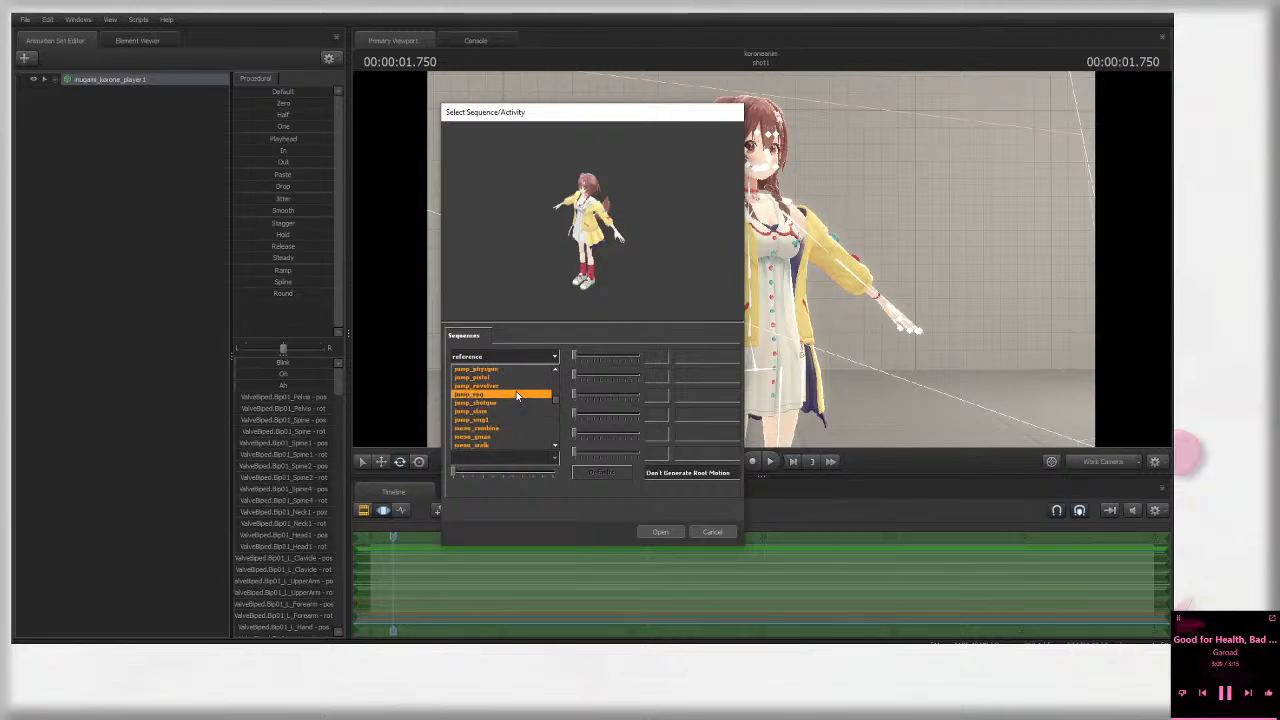
{"action": "scroll", "coordinate": [515, 400], "scroll_direction": "down", "scroll_amount": 5}
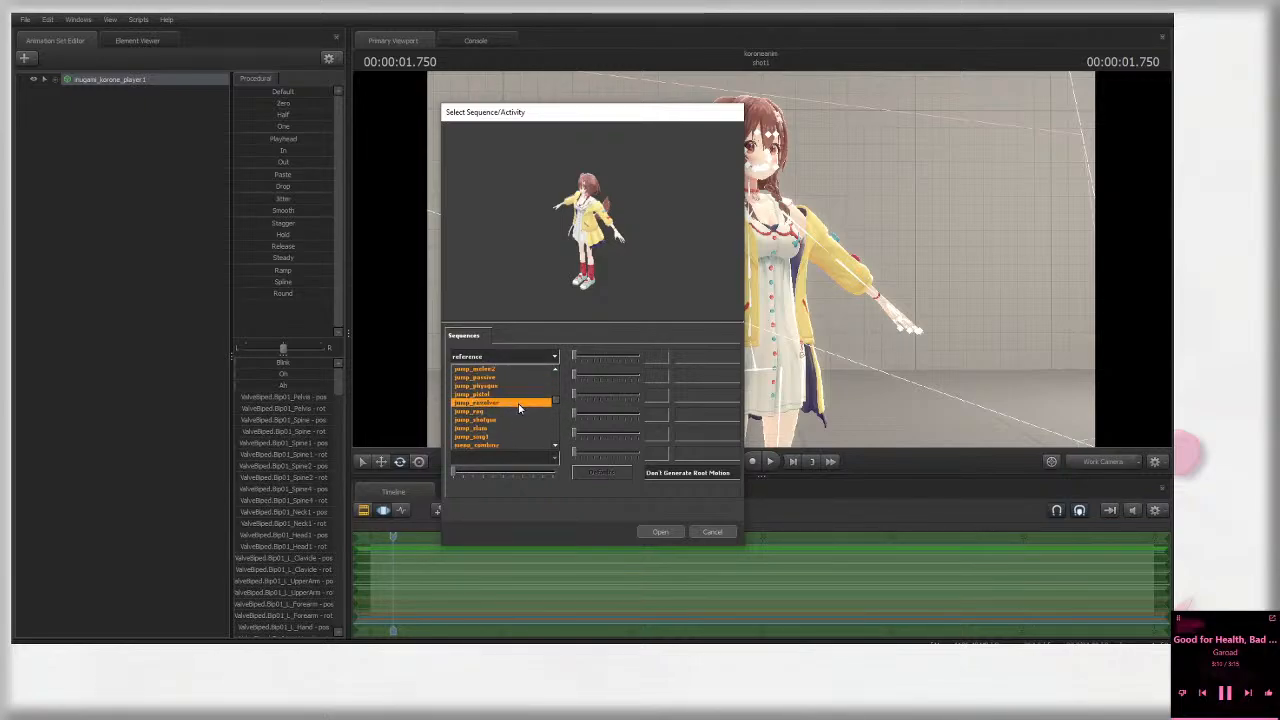
{"action": "scroll", "coordinate": [506, 405], "scroll_direction": "up", "scroll_amount": 10}
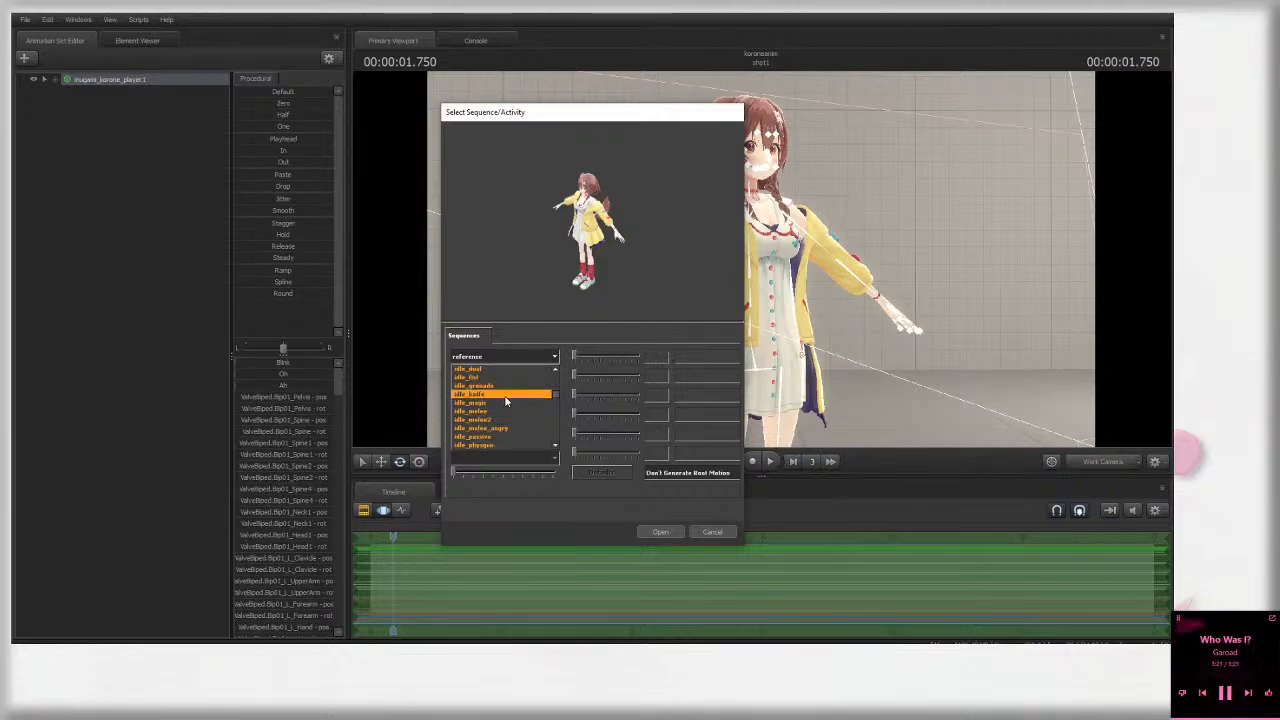
{"action": "left_click", "coordinate": [491, 369]}
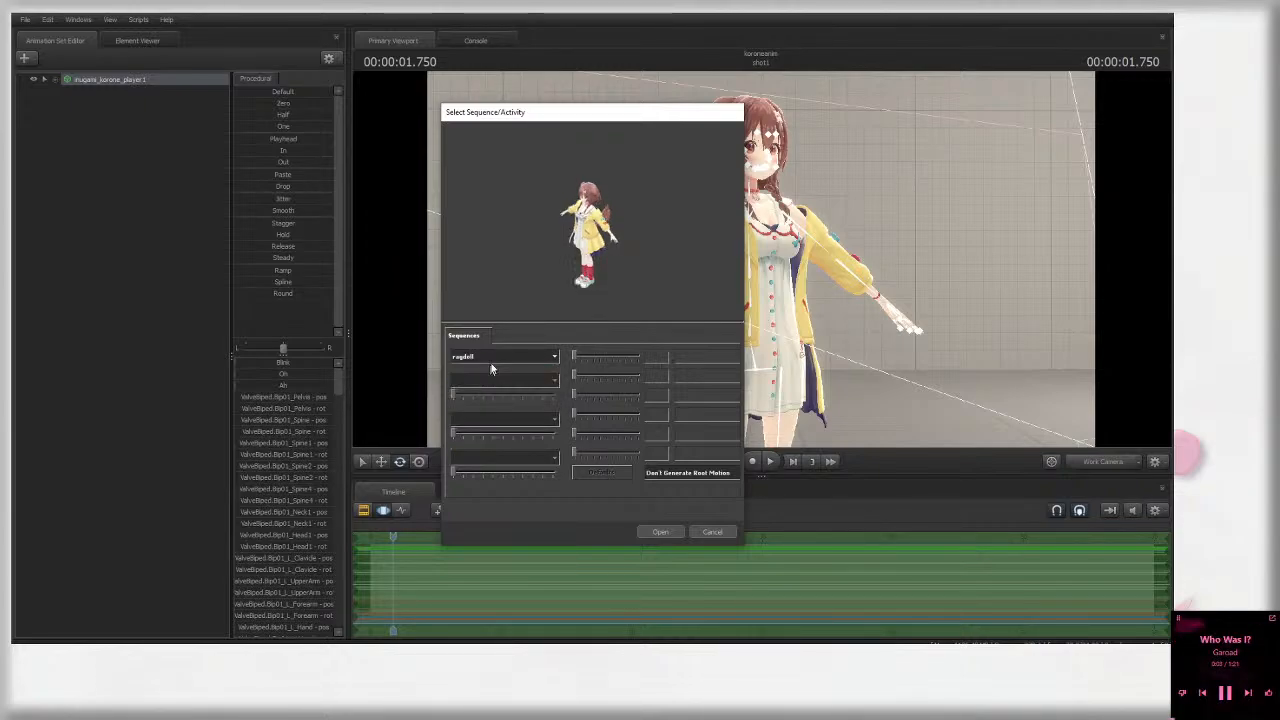
{"action": "left_click", "coordinate": [493, 360]}
{"action": "scroll", "coordinate": [505, 396], "scroll_direction": "up", "scroll_amount": 3}
{"action": "left_click", "coordinate": [482, 404]}
Step: Inspect the ragdoll pose from the front and up close in the sequence preview, and import it onto Korone
{"action": "left_click_drag", "start_coordinate": [548, 230], "coordinate": [590, 230]}
{"action": "right_click_drag", "start_coordinate": [548, 230], "coordinate": [548, 190]}
{"action": "left_click_drag", "start_coordinate": [548, 230], "coordinate": [580, 230]}
{"action": "middle_click_drag", "start_coordinate": [548, 230], "coordinate": [548, 300]}
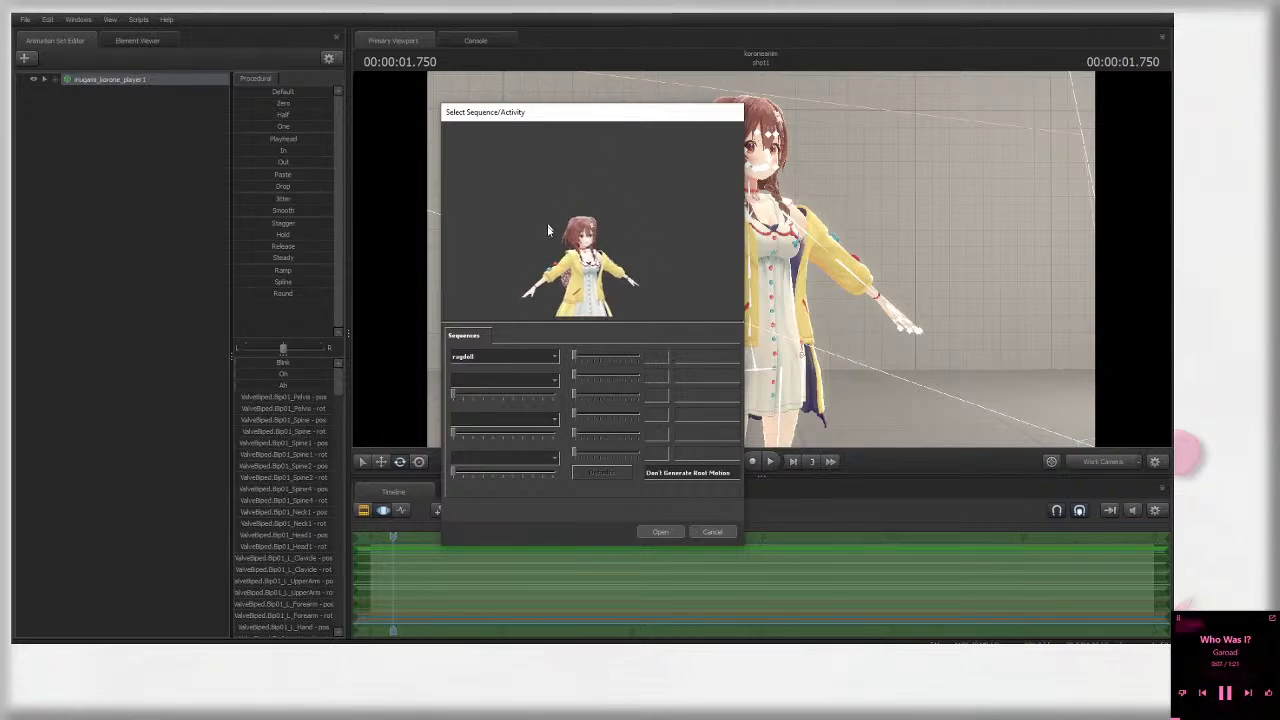
{"action": "right_click_drag", "start_coordinate": [548, 230], "coordinate": [548, 185]}
{"action": "left_click_drag", "start_coordinate": [548, 230], "coordinate": [560, 230]}
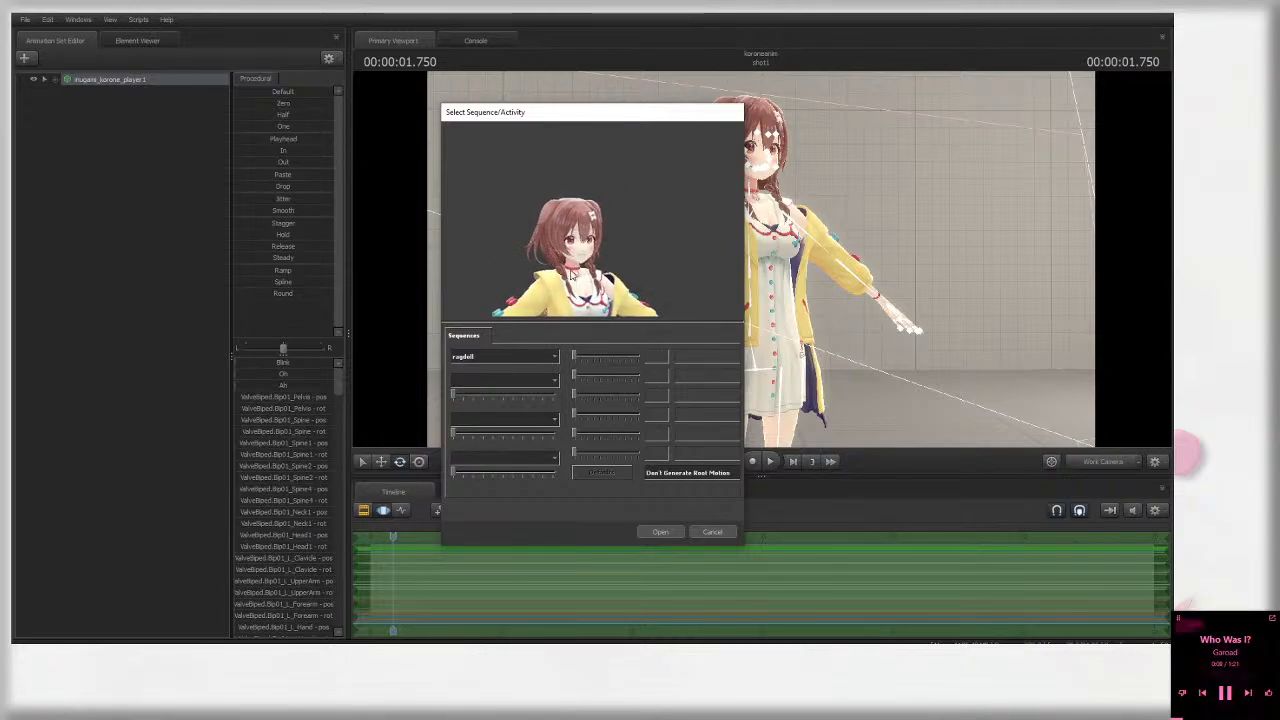
{"action": "middle_click_drag", "start_coordinate": [572, 275], "coordinate": [572, 165]}
{"action": "right_click_drag", "start_coordinate": [568, 264], "coordinate": [568, 300]}
{"action": "left_click_drag", "start_coordinate": [568, 264], "coordinate": [552, 264]}
{"action": "right_click_drag", "start_coordinate": [568, 264], "coordinate": [568, 304]}
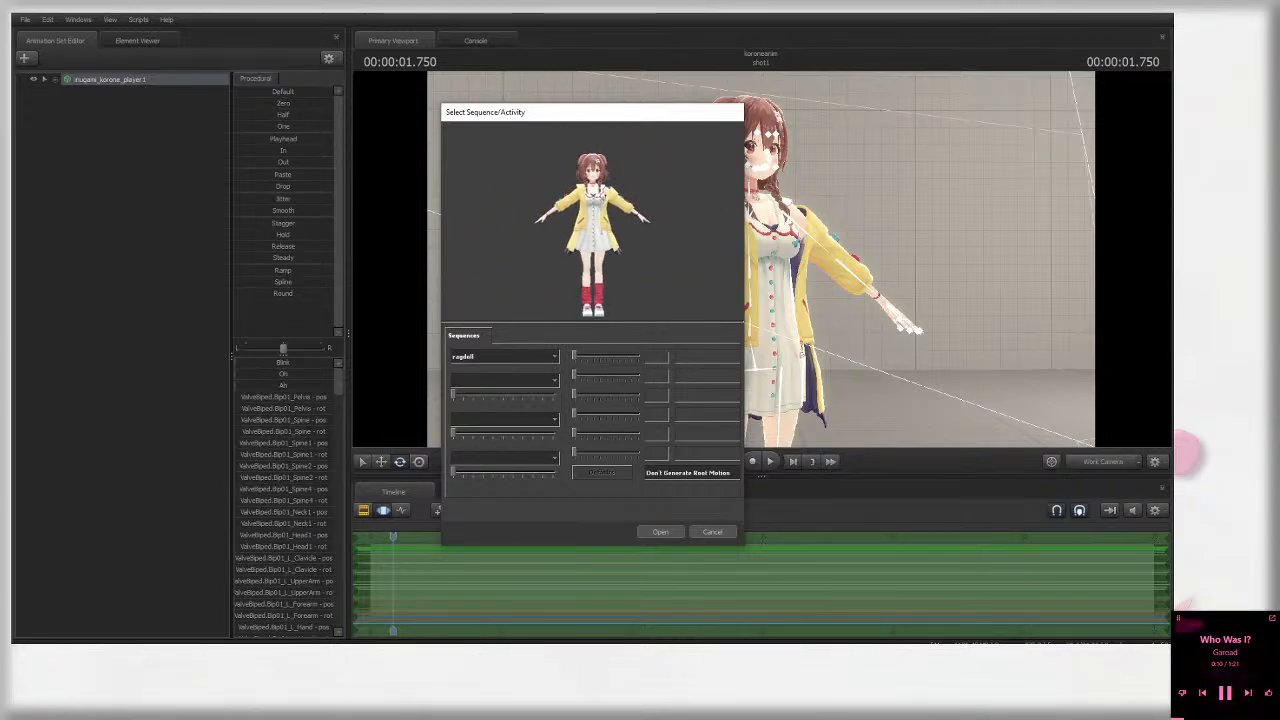
{"action": "left_click_drag", "start_coordinate": [568, 264], "coordinate": [624, 144]}
{"action": "left_click_drag", "start_coordinate": [615, 204], "coordinate": [606, 208]}
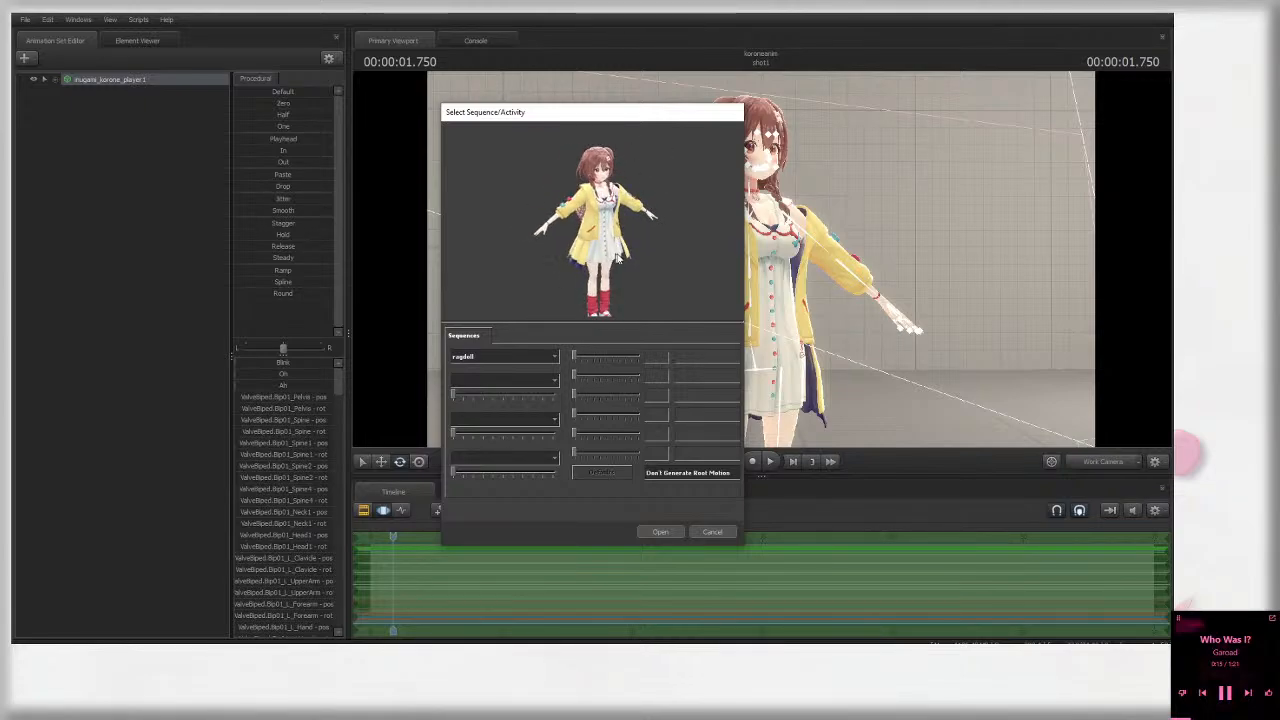
{"action": "right_click_drag", "start_coordinate": [617, 208], "coordinate": [617, 253]}
{"action": "left_click_drag", "start_coordinate": [617, 253], "coordinate": [650, 256]}
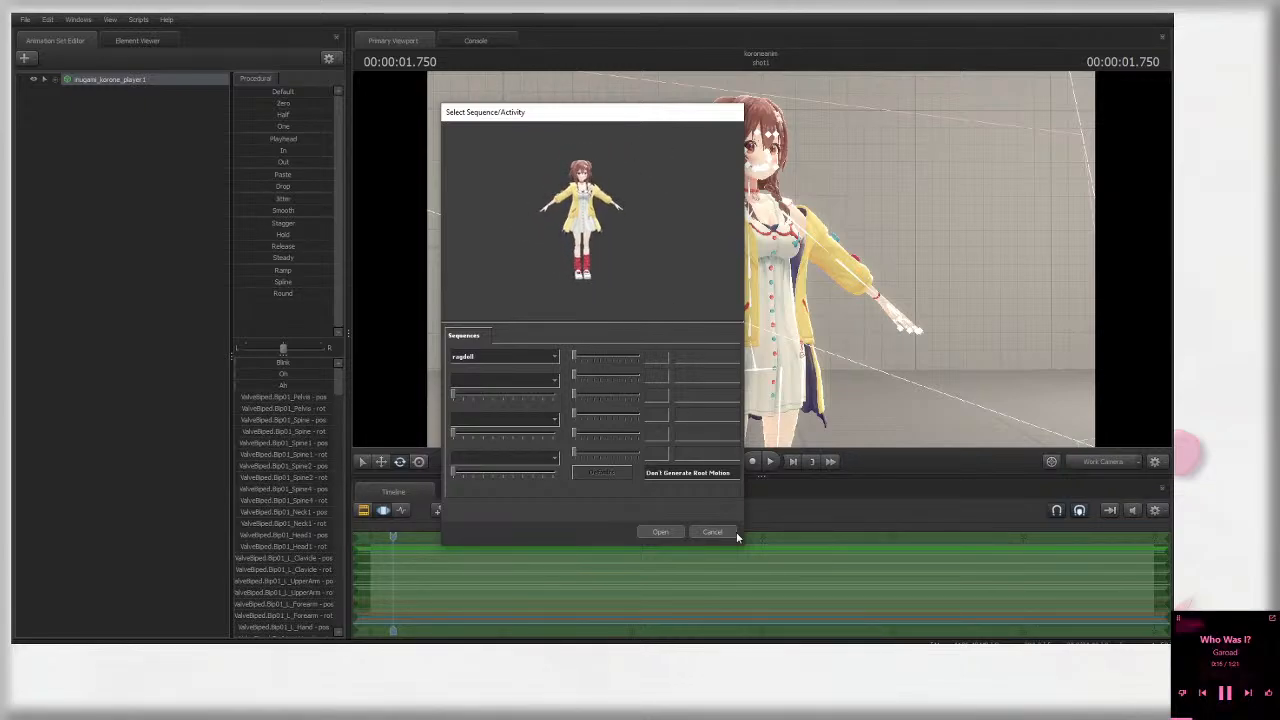
{"action": "left_click", "coordinate": [659, 532]}
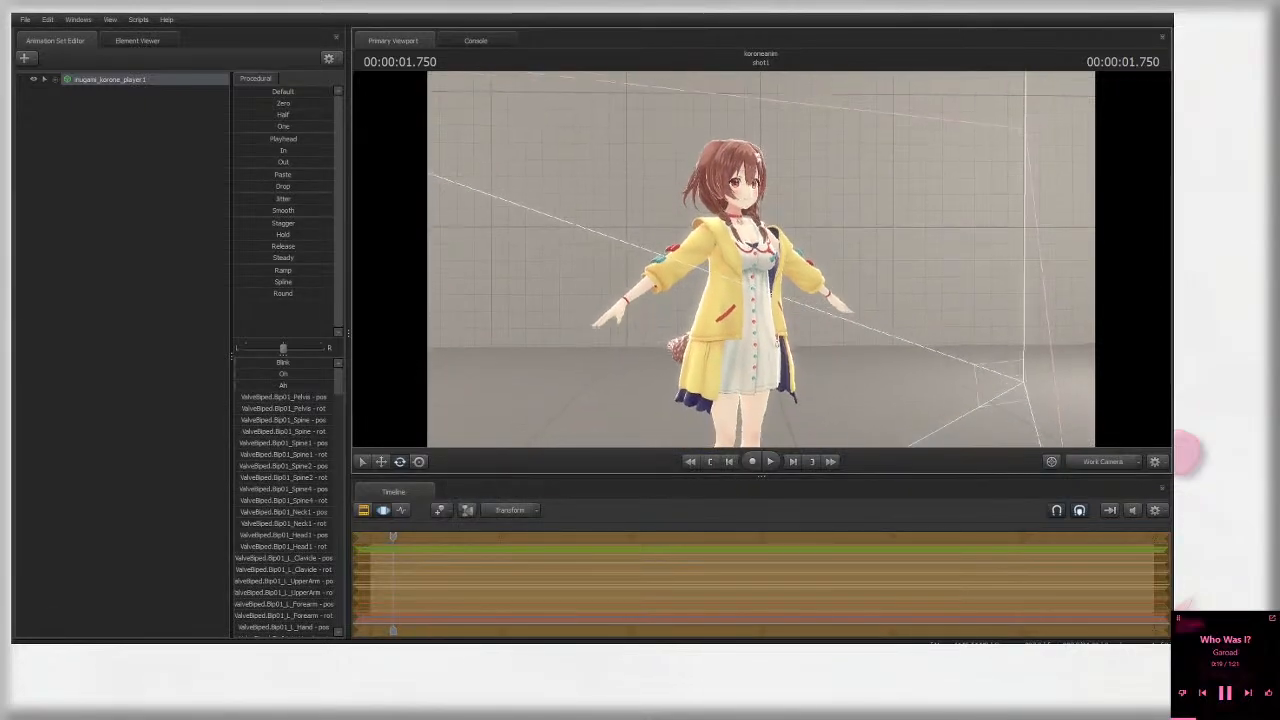
Step: Clear the selection and fly the work camera back to view Korone's body and feet beside the orange disc
{"action": "mouse_move", "coordinate": [761, 259]}
{"action": "left_mouse_down"}
{"action": "mouse_move", "coordinate": [770, 345]}
{"action": "mouse_move", "coordinate": [768, 262]}
{"action": "mouse_move", "coordinate": [750, 264]}
{"action": "mouse_move", "coordinate": [762, 272]}
{"action": "mouse_move", "coordinate": [745, 284]}
{"action": "mouse_move", "coordinate": [780, 306]}
{"action": "mouse_move", "coordinate": [772, 366]}
{"action": "mouse_move", "coordinate": [800, 326]}
{"action": "mouse_move", "coordinate": [794, 280]}
{"action": "mouse_move", "coordinate": [794, 345]}
{"action": "mouse_move", "coordinate": [790, 302]}
{"action": "mouse_move", "coordinate": [770, 325]}
{"action": "mouse_move", "coordinate": [760, 238]}
{"action": "left_mouse_up"}
{"action": "key", "text": "s"}
{"action": "key", "text": "w"}
{"action": "key", "text": "s"}
{"action": "key", "text": "s"}
{"action": "key", "text": "s"}
{"action": "key", "text": "w"}
{"action": "left_click", "coordinate": [810, 348]}
{"action": "key", "text": "w"}
{"action": "key", "text": "w"}
{"action": "key", "text": "s"}
{"action": "key", "text": "s"}
{"action": "key", "text": "s"}
{"action": "left_click_drag", "start_coordinate": [820, 195], "coordinate": [800, 205]}
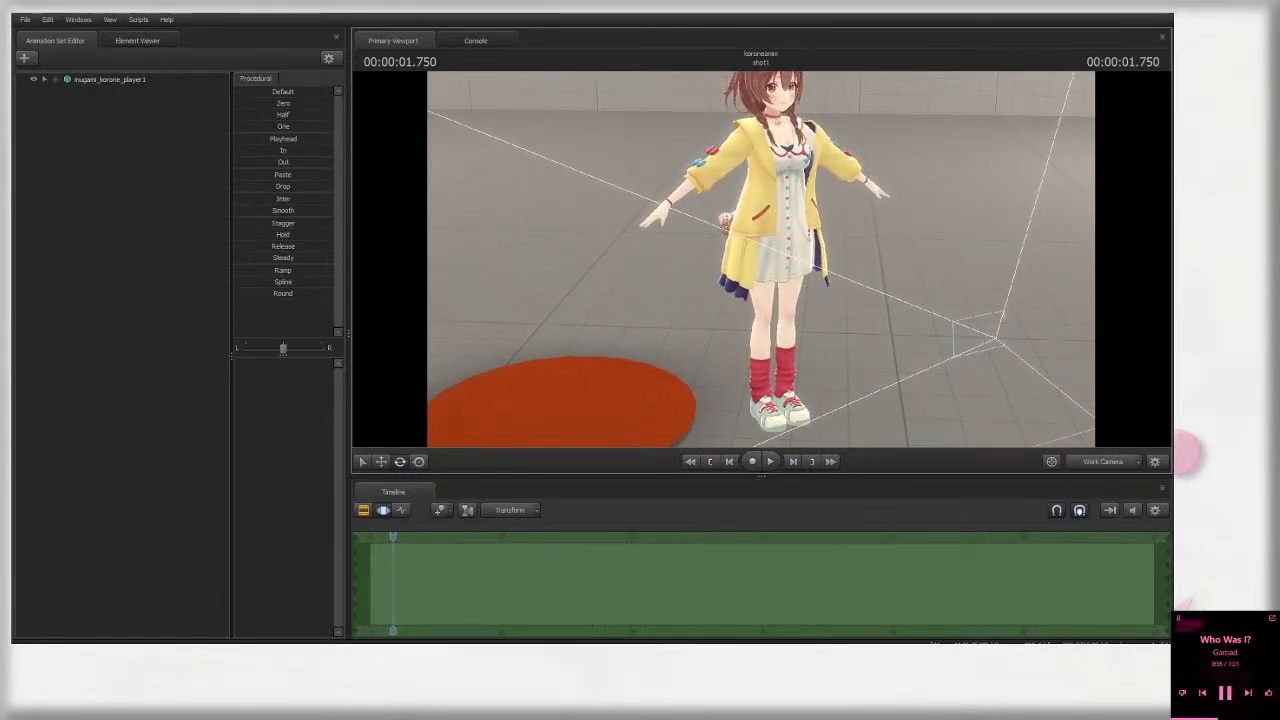
Step: Try rotating Korone's right upper arm bone and undo the rotation
{"action": "left_click_drag", "start_coordinate": [762, 300], "coordinate": [762, 264]}
{"action": "key", "text": "w"}
{"action": "key", "text": "ctrl"}
{"action": "left_click", "coordinate": [722, 220], "text": "ctrl"}
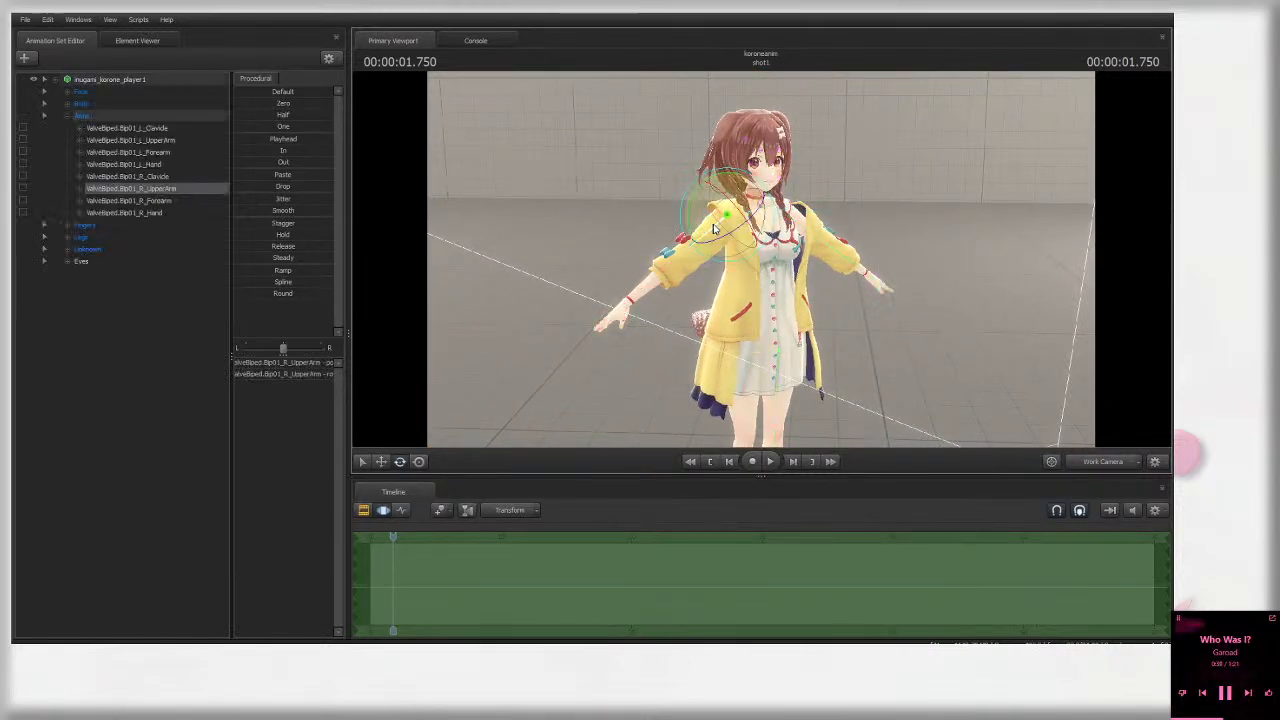
{"action": "key", "text": "r"}
{"action": "left_click_drag", "start_coordinate": [672, 215], "coordinate": [730, 290]}
{"action": "key", "text": "ctrl+z"}
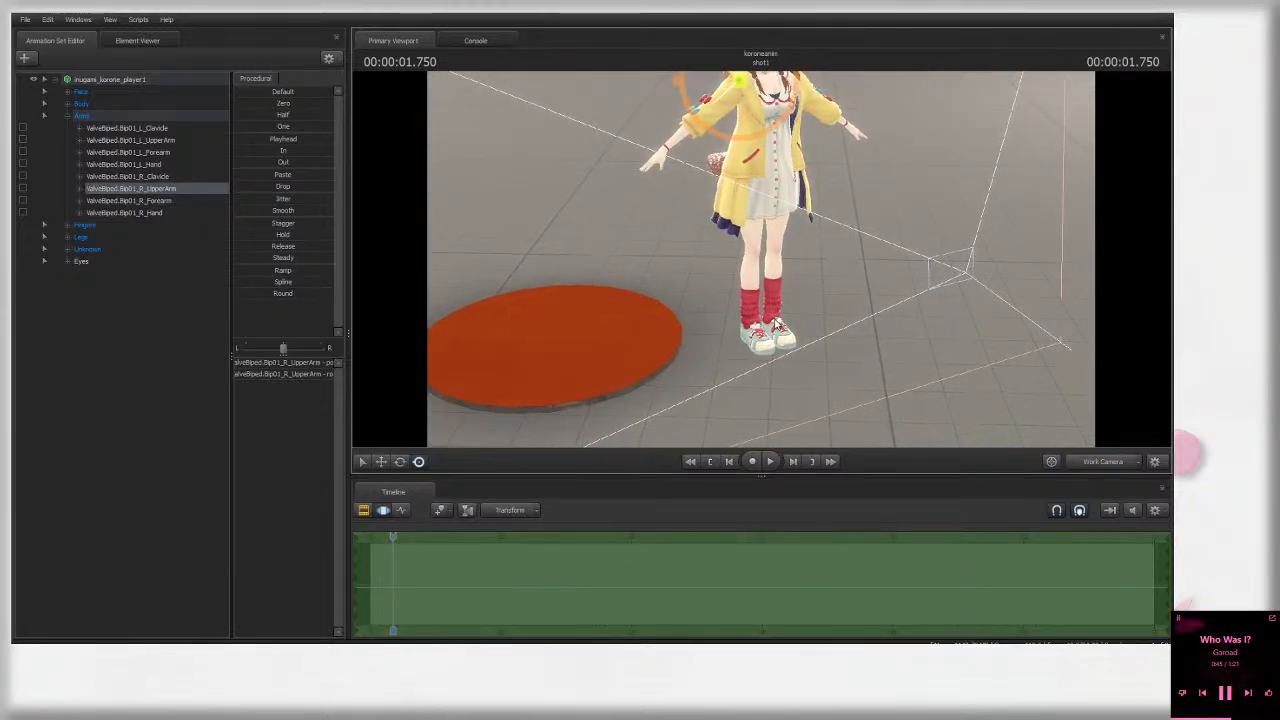
Step: Select the rootTransform at Korone's feet with the Move manipulator and orbit to a front view of it
{"action": "key", "text": "ctrl"}
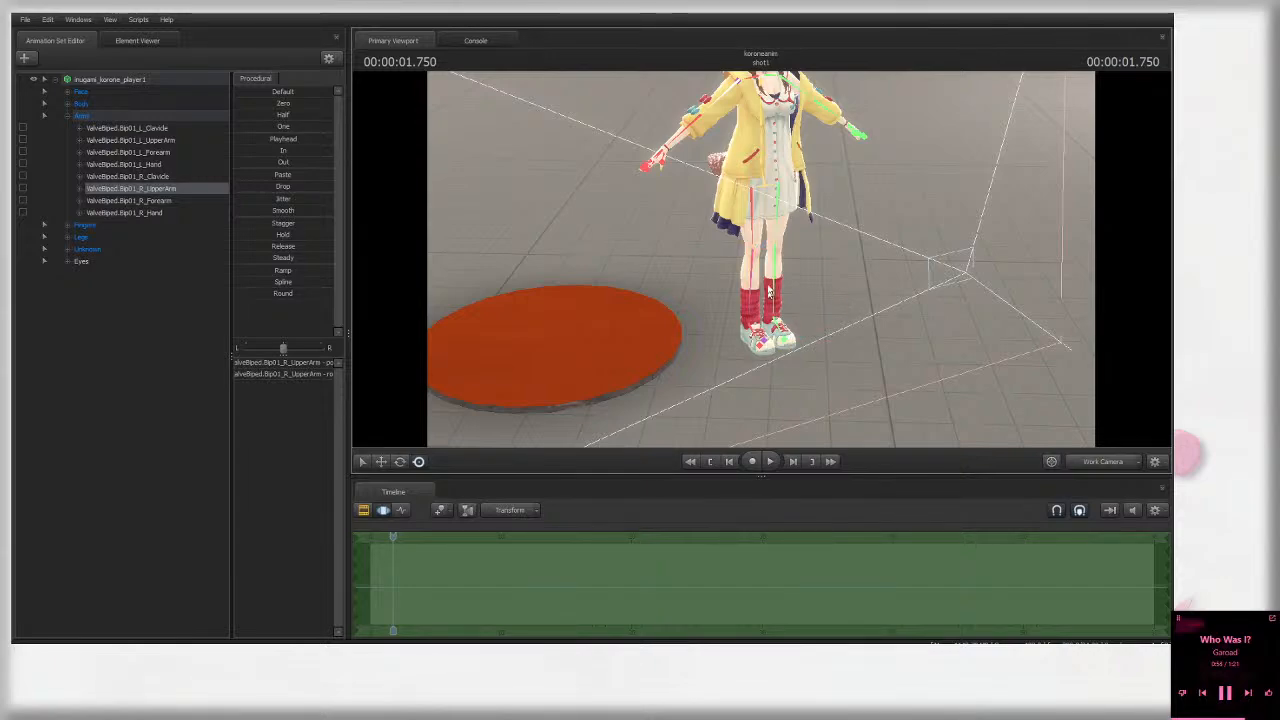
{"action": "left_click", "coordinate": [768, 344], "text": "ctrl"}
{"action": "left_click_drag", "start_coordinate": [854, 334], "coordinate": [722, 290], "text": "alt"}
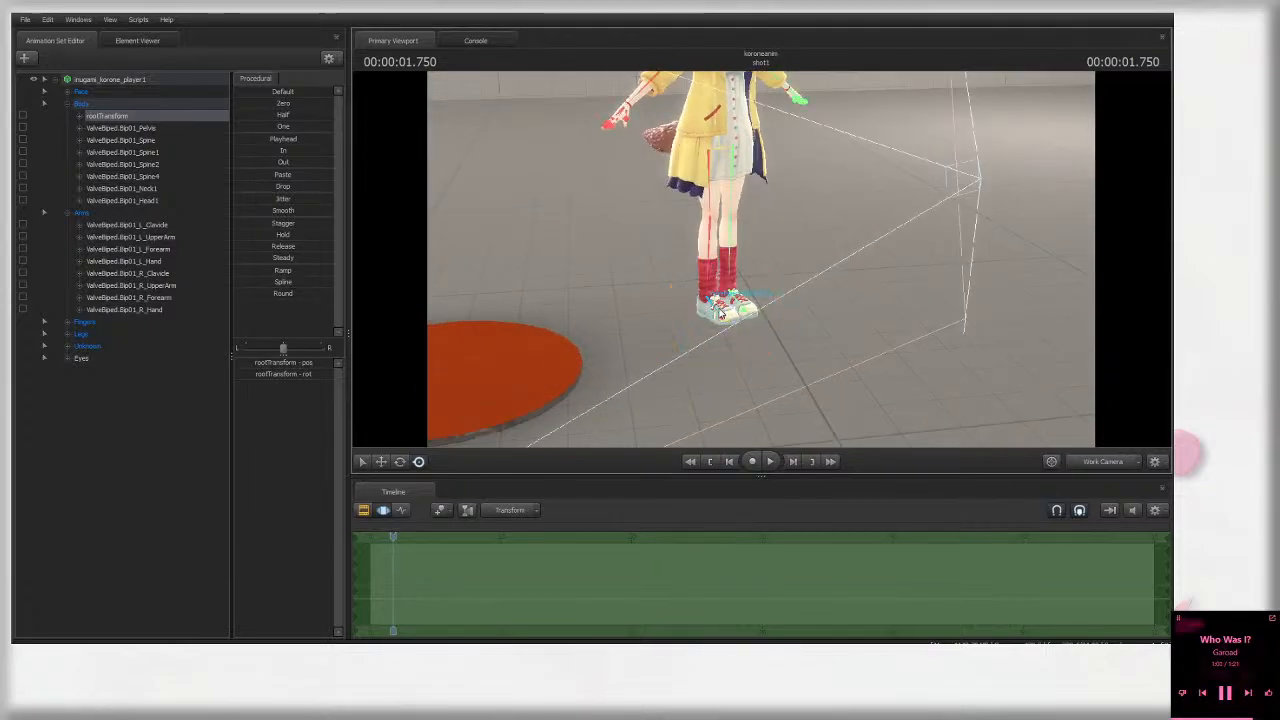
{"action": "left_click_drag", "start_coordinate": [817, 306], "coordinate": [862, 288], "text": "alt"}
{"action": "left_click_drag", "start_coordinate": [782, 243], "coordinate": [786, 332], "text": "alt"}
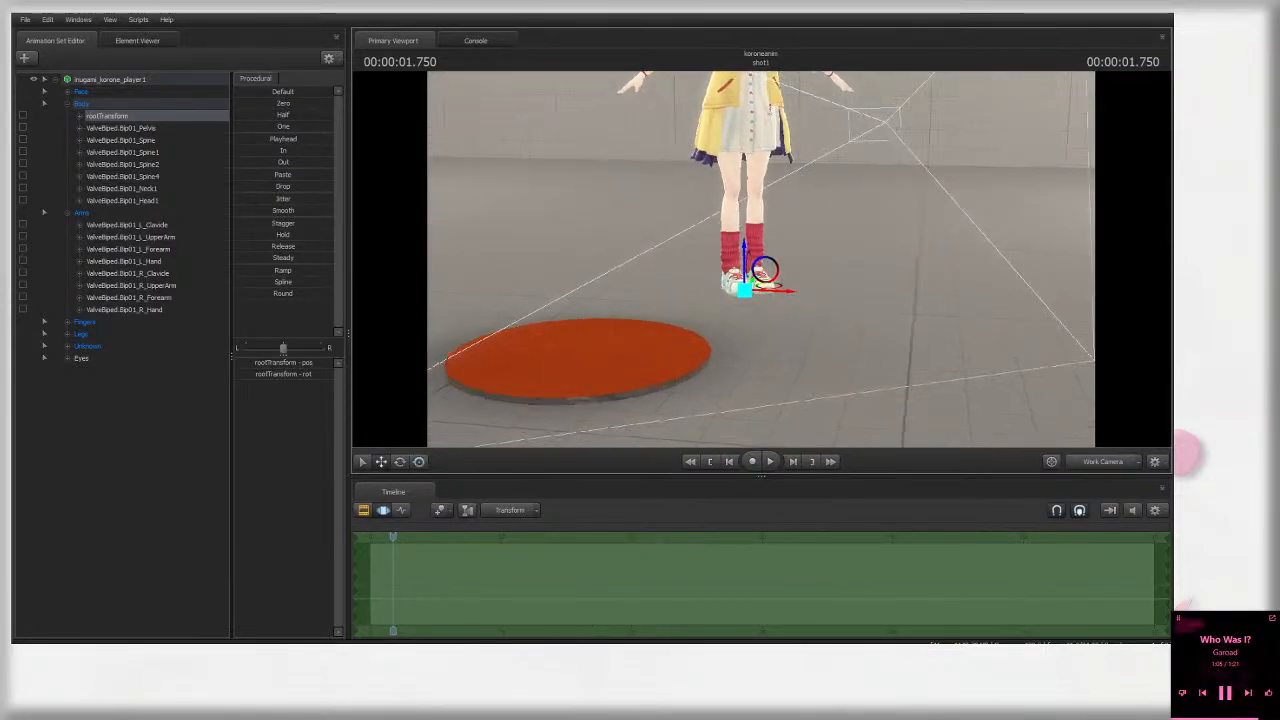
Step: Try moving Korone's rootTransform along its vertical axis and undo the move
{"action": "mouse_move", "coordinate": [747, 263]}
{"action": "left_mouse_down"}
{"action": "mouse_move", "coordinate": [748, 295]}
{"action": "mouse_move", "coordinate": [784, 291]}
{"action": "mouse_move", "coordinate": [750, 285]}
{"action": "left_mouse_up"}
{"action": "key", "text": "ctrl+z"}
{"action": "right_click_drag", "start_coordinate": [757, 275], "coordinate": [767, 264], "text": "alt"}
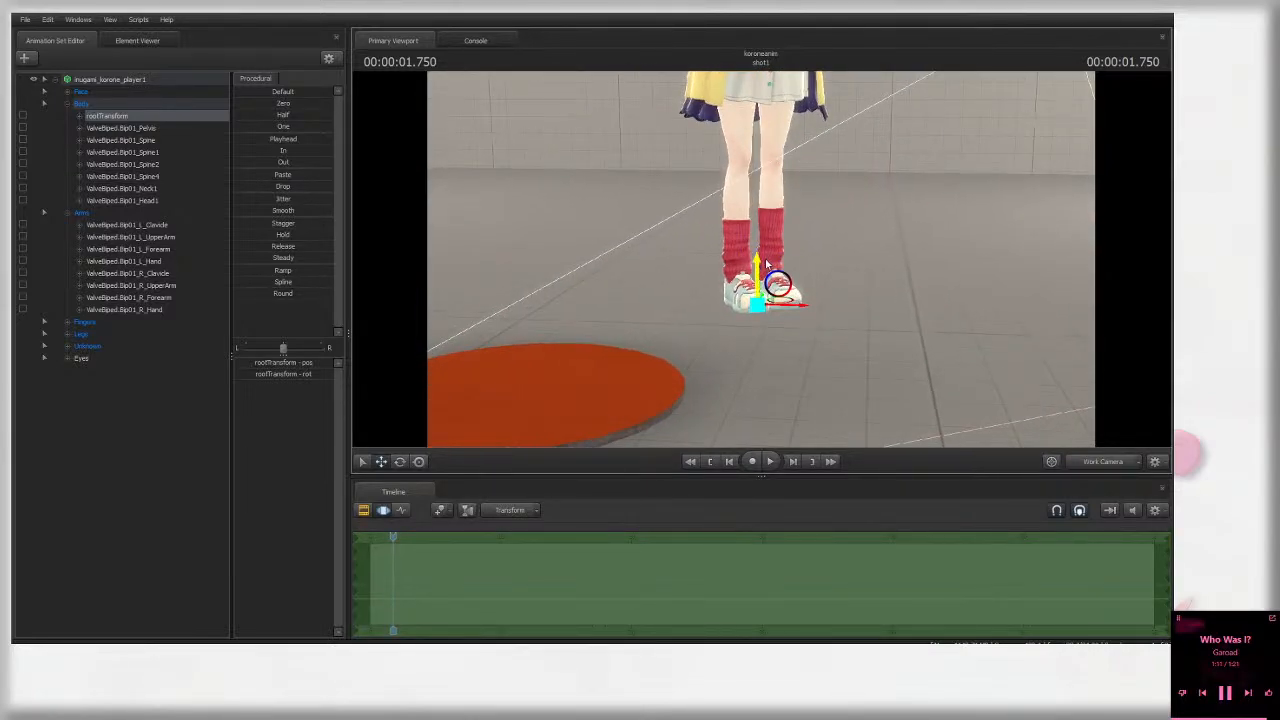
{"action": "left_click_drag", "start_coordinate": [785, 286], "coordinate": [766, 264], "text": "alt"}
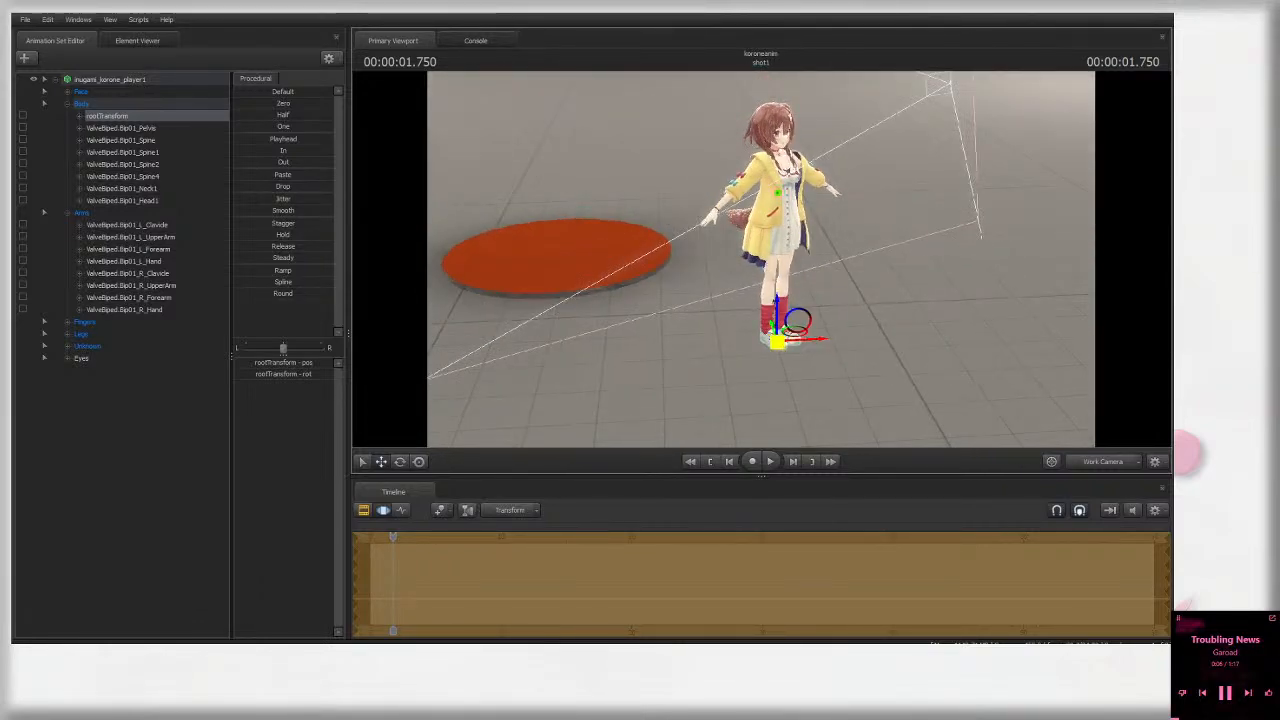
Step: Reposition Korone by her rootTransform on the floor beside the orange disc and frame her from farther back
{"action": "left_click_drag", "start_coordinate": [776, 341], "coordinate": [760, 265]}
{"action": "left_click_drag", "start_coordinate": [762, 266], "coordinate": [912, 184], "text": "alt"}
{"action": "key", "text": "s"}
{"action": "left_click_drag", "start_coordinate": [786, 301], "coordinate": [723, 369]}
{"action": "scroll", "coordinate": [723, 369], "scroll_direction": "up", "scroll_amount": 5}
{"action": "scroll", "coordinate": [723, 369], "scroll_direction": "down", "scroll_amount": 7}
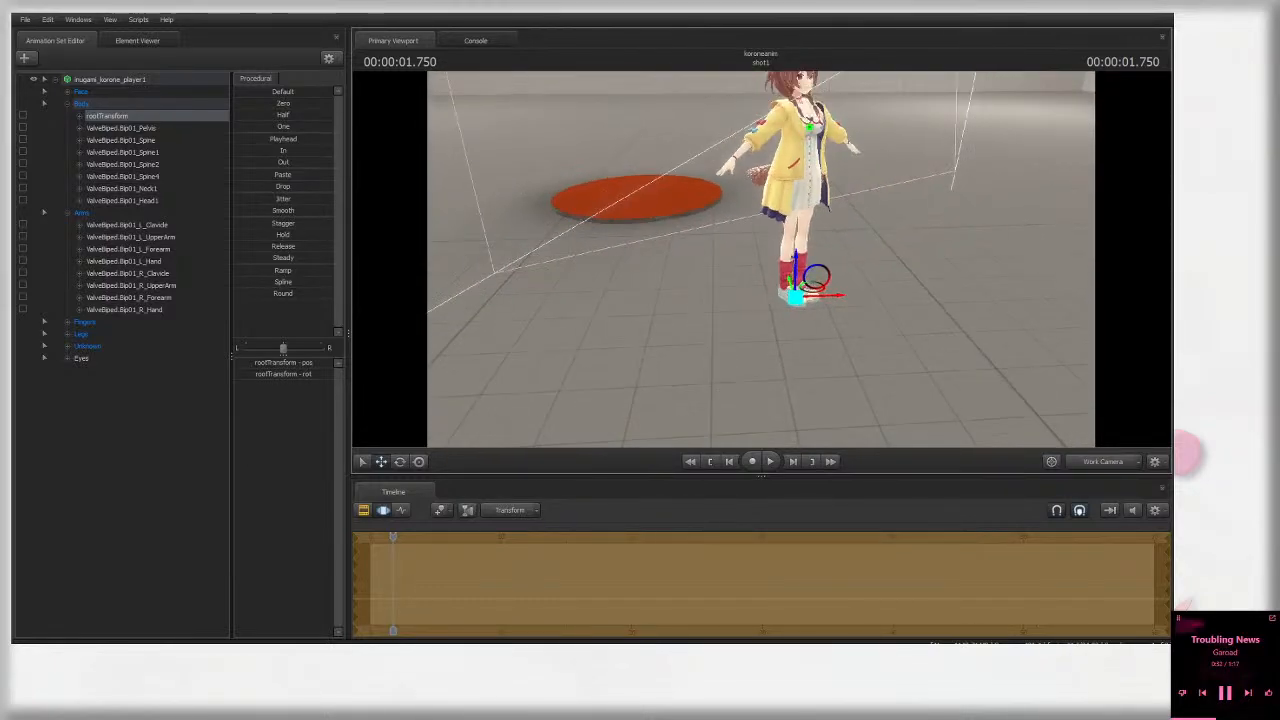
Step: Select Korone's right hand bone with the Move manipulator and orbit to view her from the front
{"action": "key", "text": "w"}
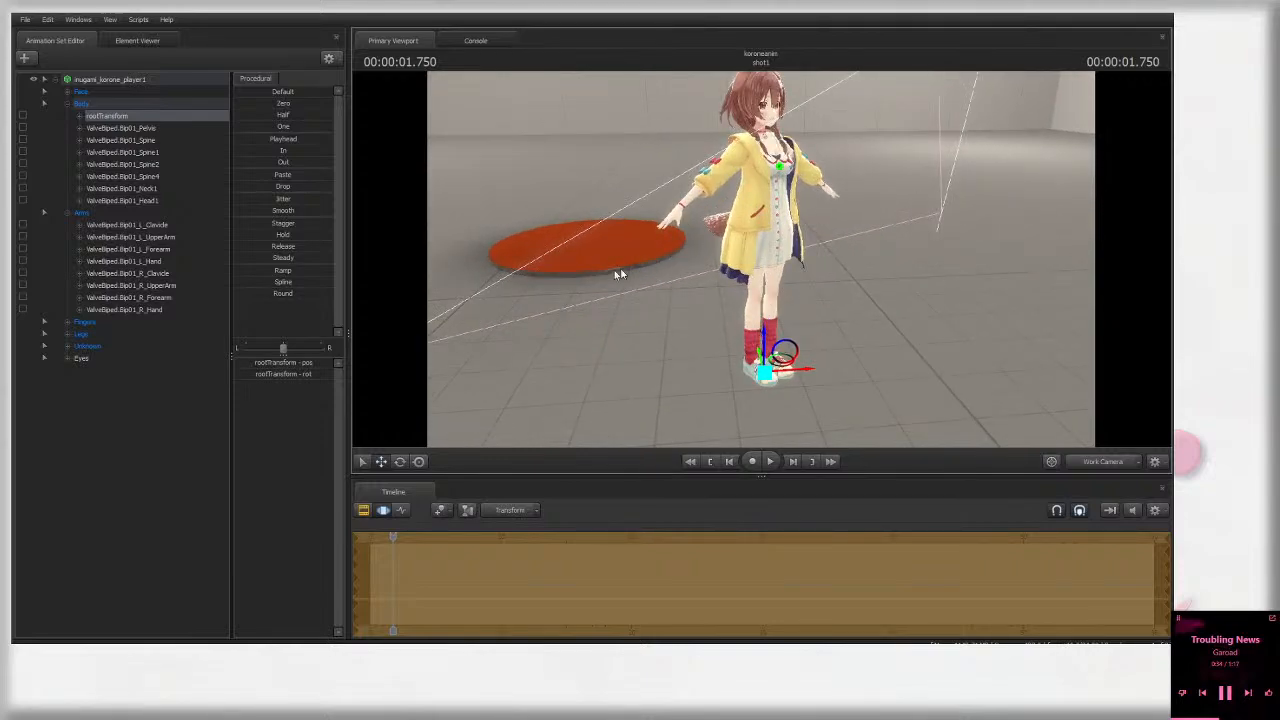
{"action": "left_click", "coordinate": [683, 214]}
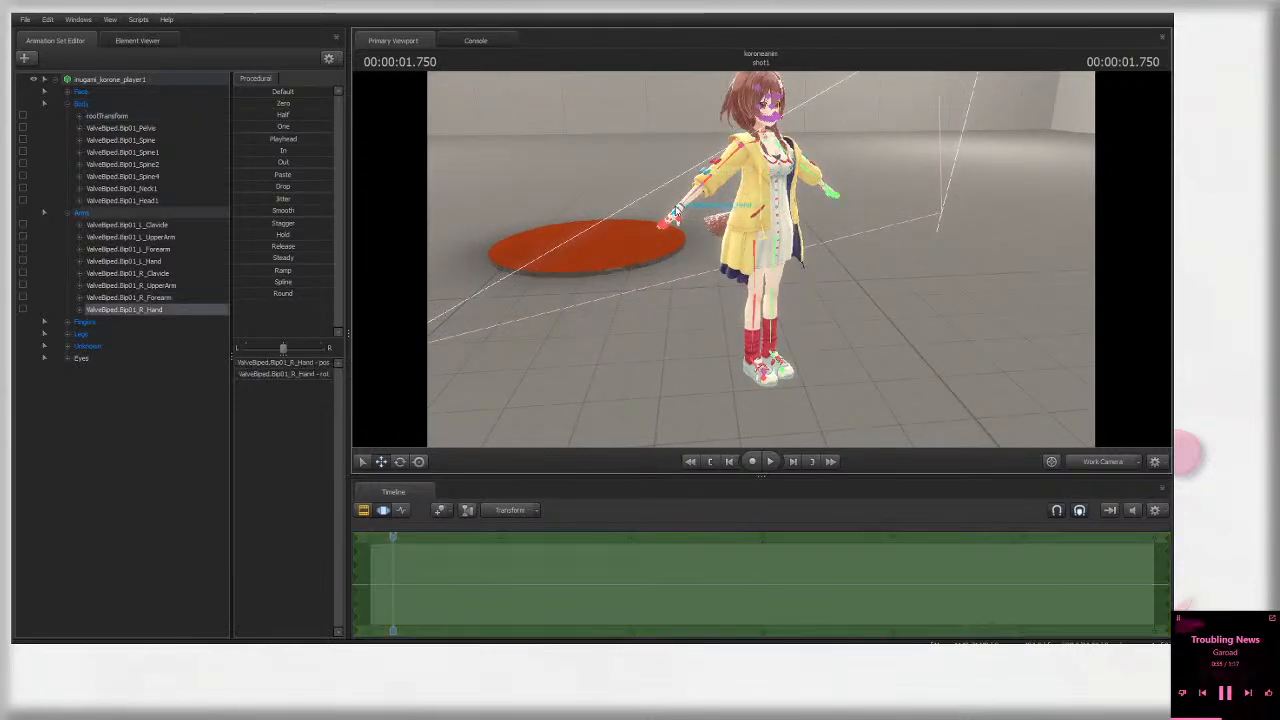
{"action": "left_click_drag", "start_coordinate": [805, 222], "coordinate": [756, 246]}
{"action": "key", "text": "d"}
{"action": "key", "text": "a"}
{"action": "key", "text": "d"}
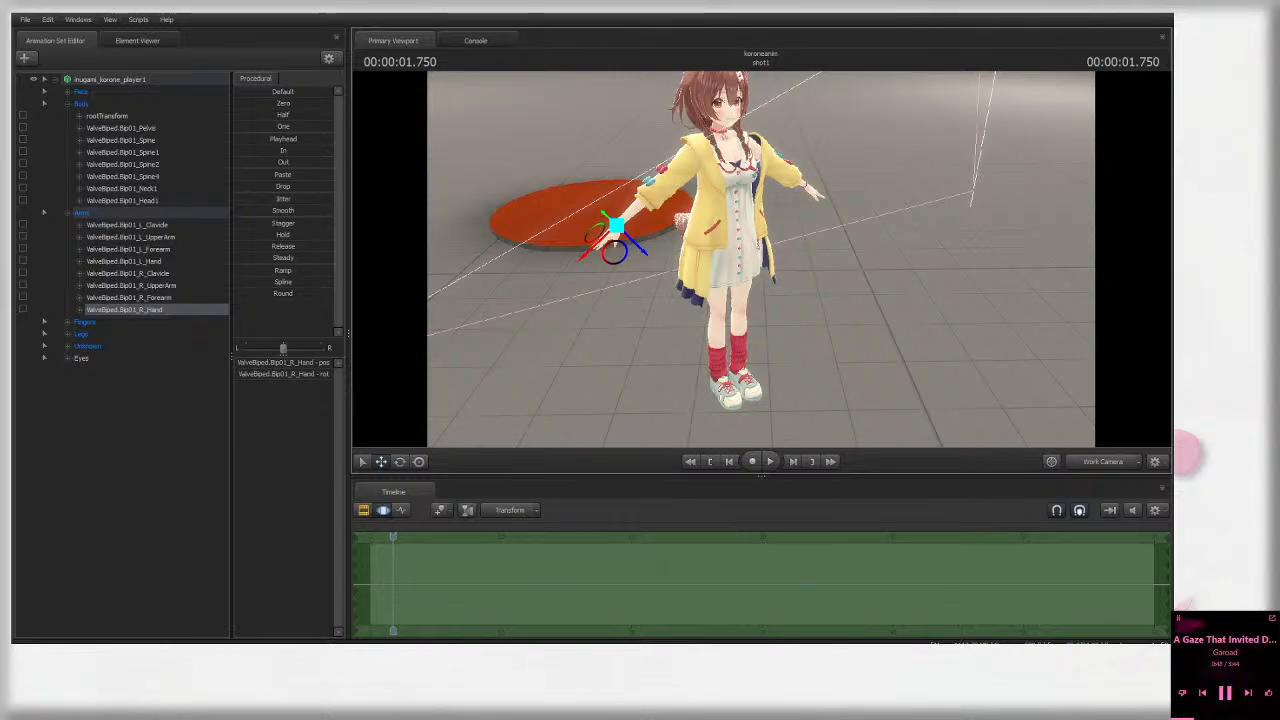
Step: Examine the model browser's mod filter options, apply the usermod filter, and close the browser without adding a model
{"action": "right_click", "coordinate": [148, 419]}
{"action": "left_click", "coordinate": [220, 449]}
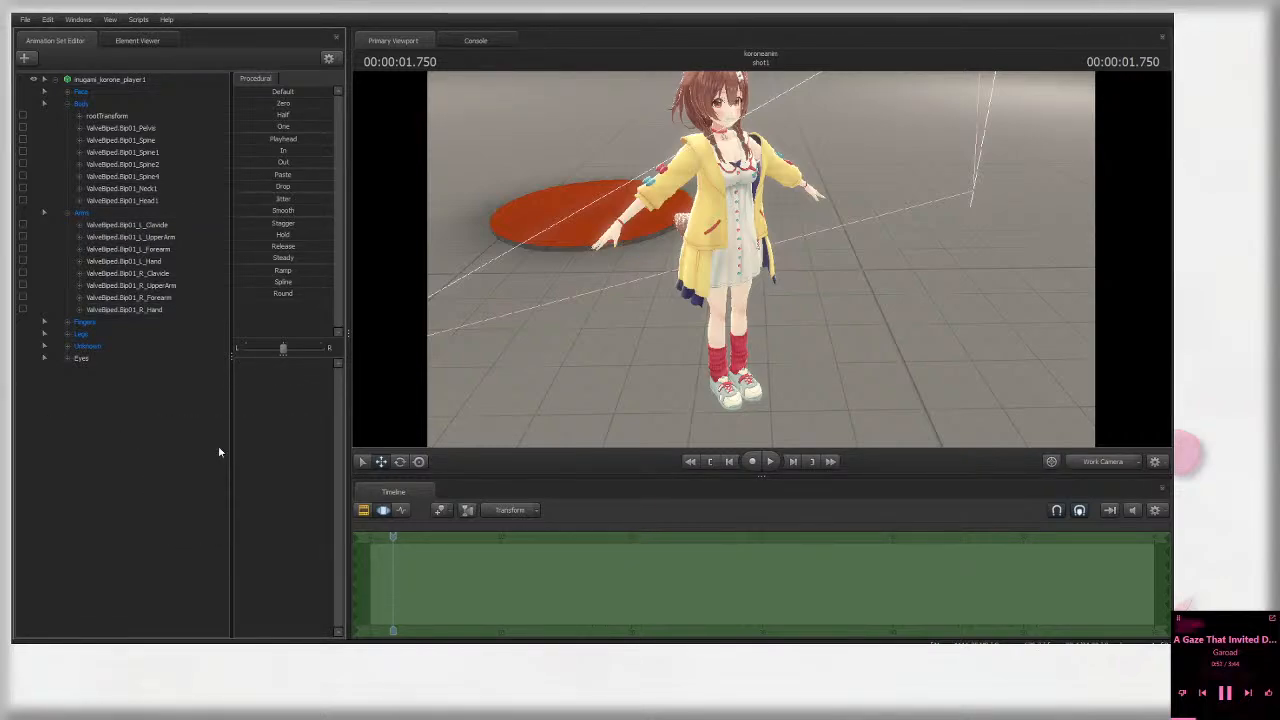
{"action": "left_click", "coordinate": [520, 180]}
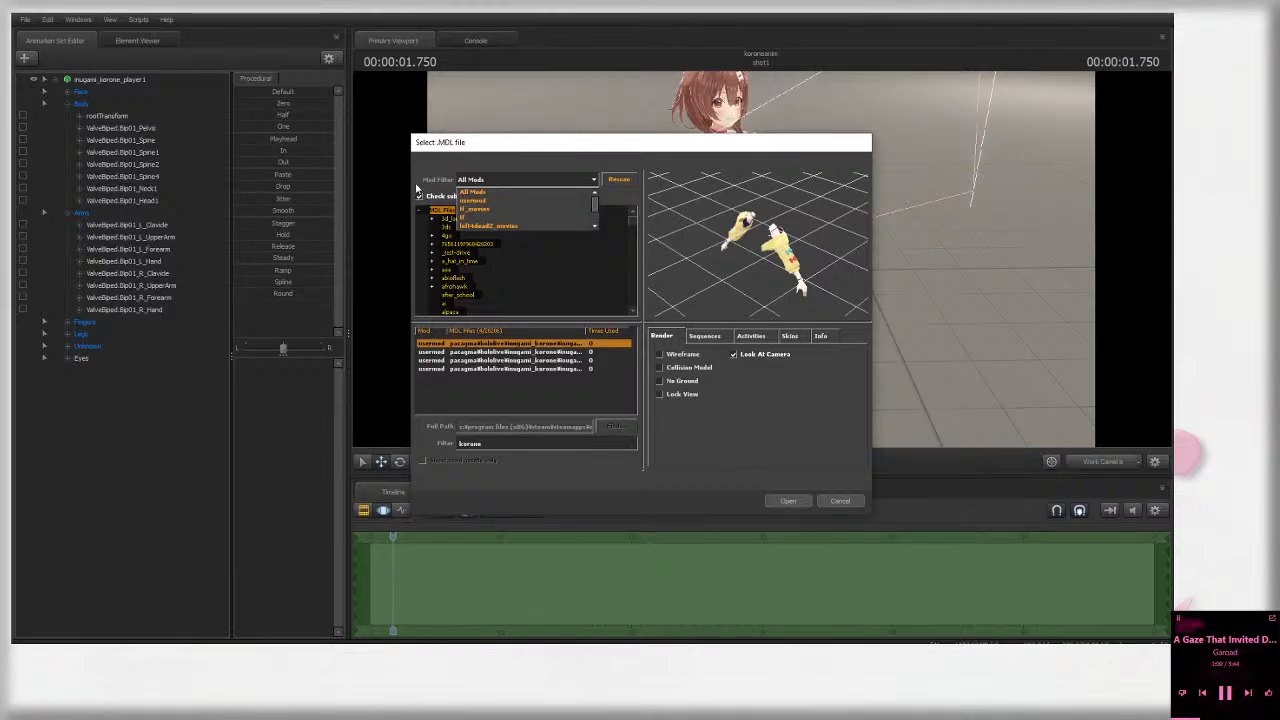
{"action": "left_click", "coordinate": [481, 201]}
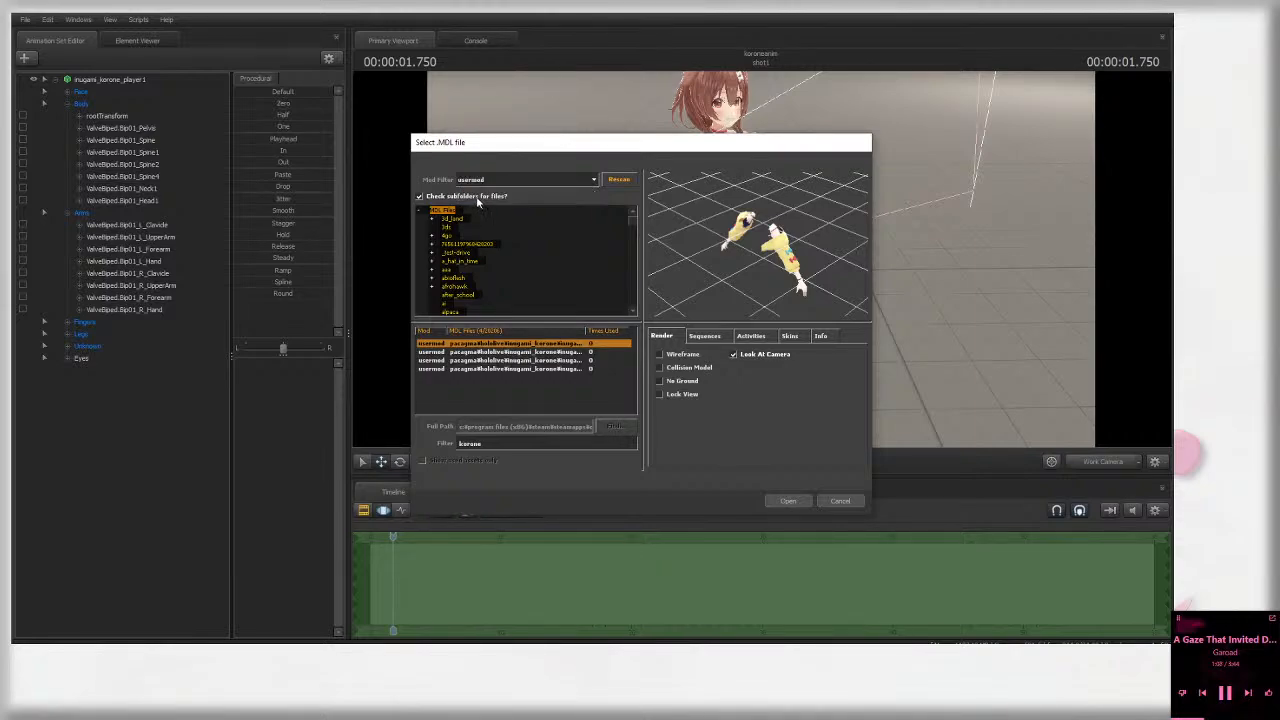
{"action": "left_click", "coordinate": [496, 183]}
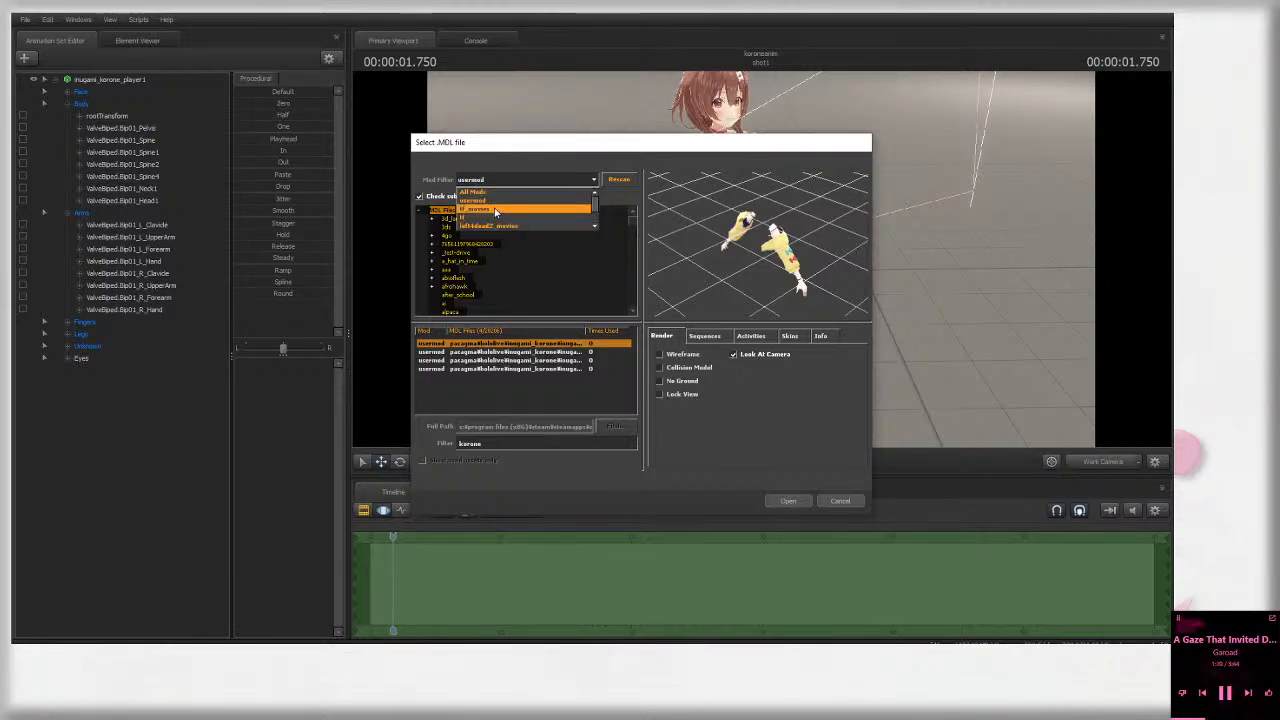
{"action": "scroll", "coordinate": [494, 210], "scroll_direction": "down", "scroll_amount": 2}
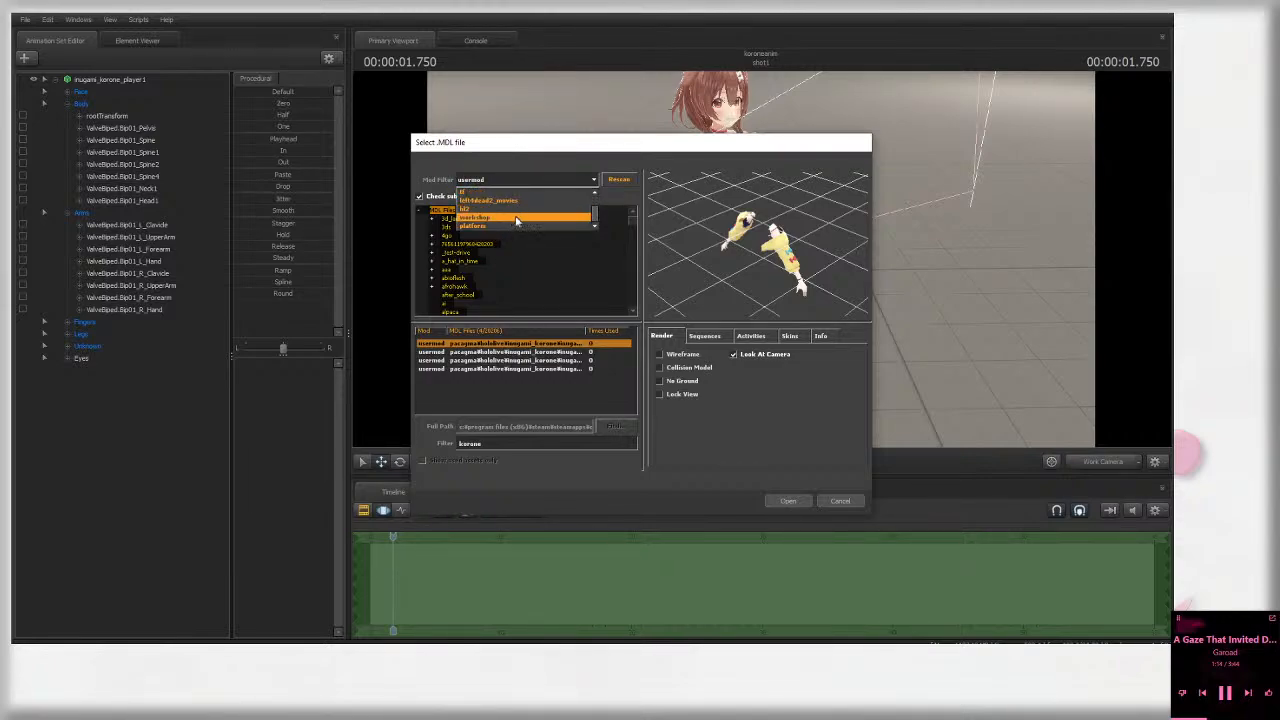
{"action": "scroll", "coordinate": [491, 221], "scroll_direction": "up", "scroll_amount": 3}
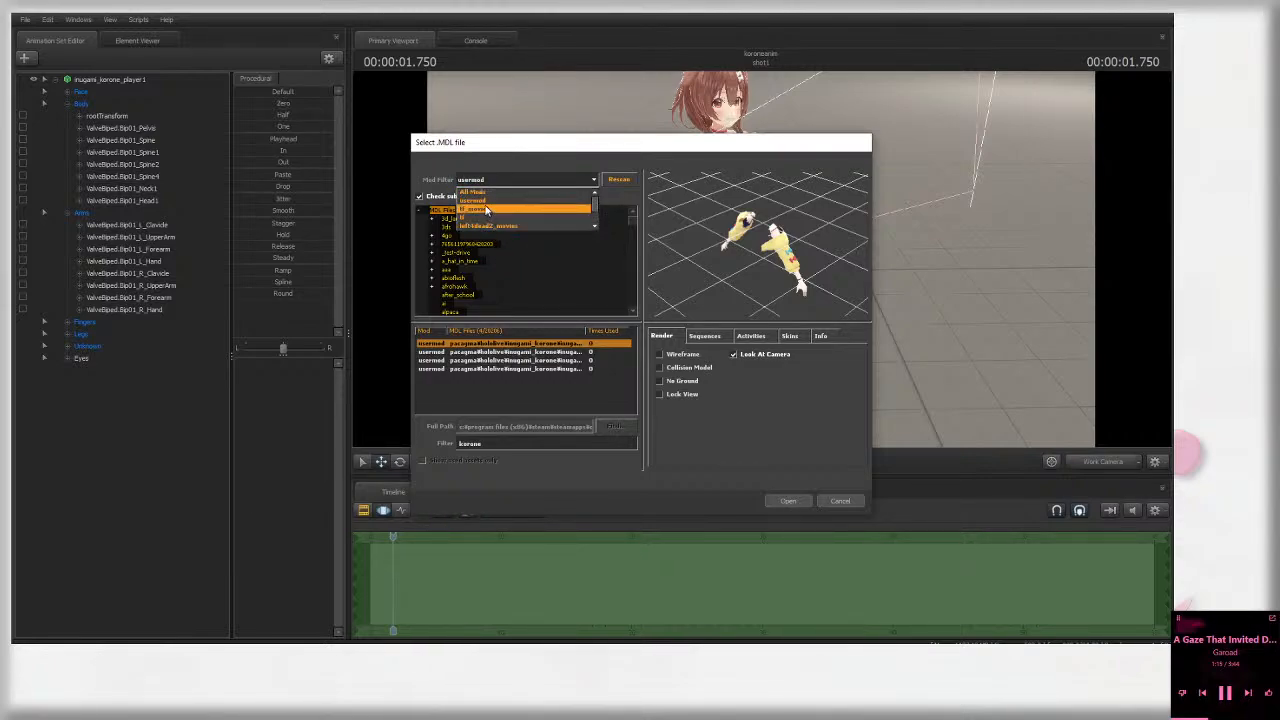
{"action": "left_click", "coordinate": [521, 442]}
{"action": "double_click", "coordinate": [525, 449]}
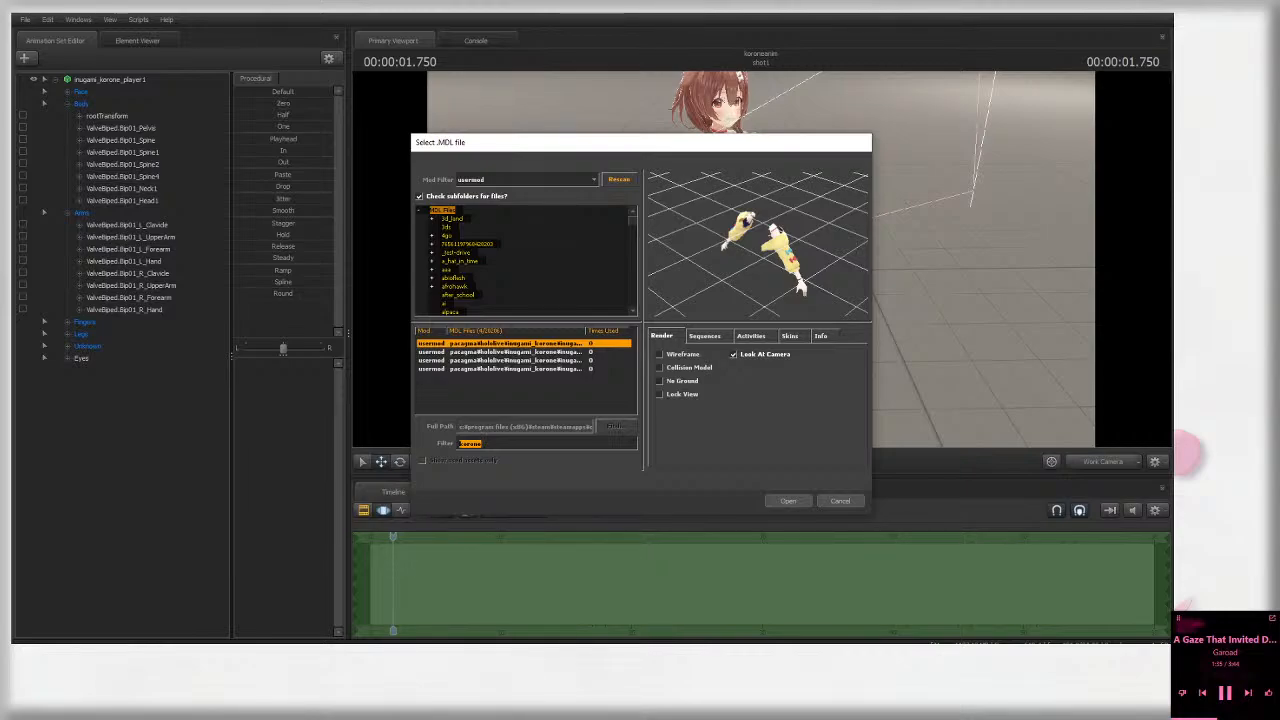
{"action": "left_click", "coordinate": [857, 503]}
Step: Fly the work camera around Korone and the room to examine the scene camera's outline from several sides
{"action": "left_click_drag", "start_coordinate": [892, 229], "coordinate": [893, 203]}
{"action": "key", "text": "w"}
{"action": "key", "text": "s"}
{"action": "key", "text": "w"}
{"action": "key", "text": "w"}
{"action": "key", "text": "a"}
{"action": "key", "text": "d"}
{"action": "key", "text": "s"}
{"action": "key", "text": "a"}
{"action": "key", "text": "w"}
{"action": "key", "text": "s"}
{"action": "key", "text": "s"}
{"action": "key", "text": "w"}
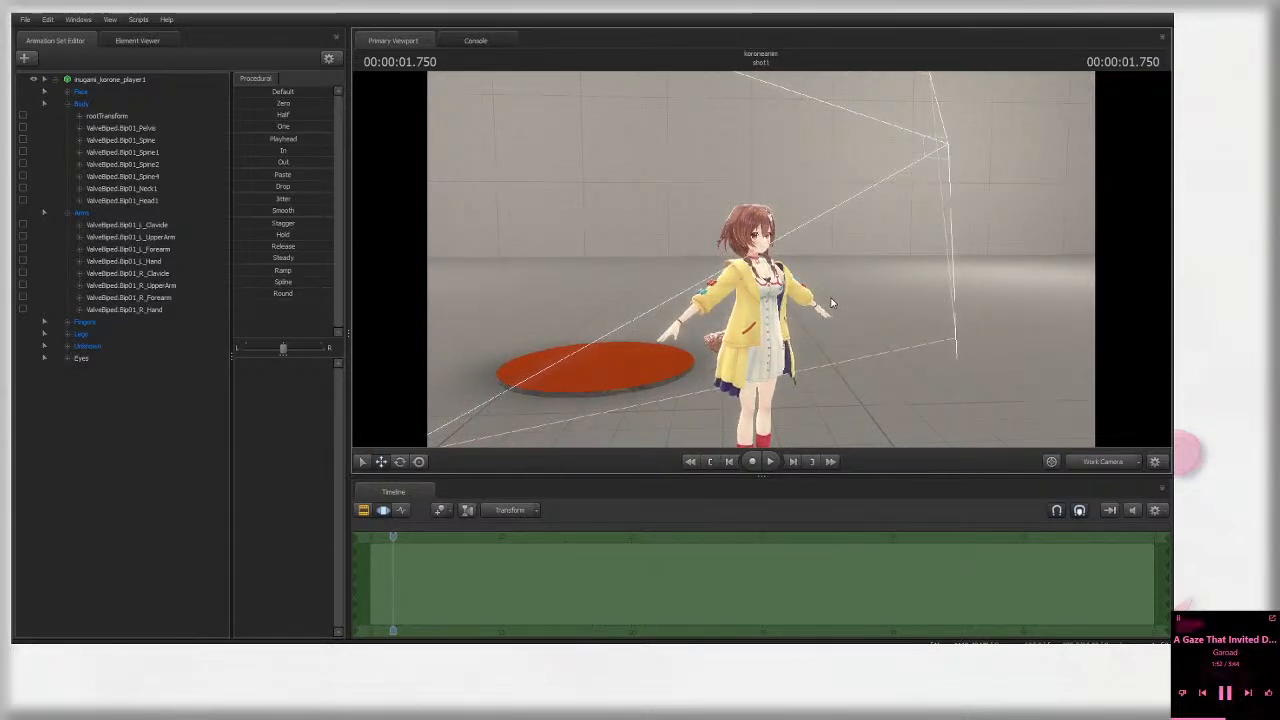
{"action": "key", "text": "w"}
{"action": "left_click_drag", "start_coordinate": [868, 296], "coordinate": [812, 287]}
{"action": "key", "text": "a"}
{"action": "key", "text": "s"}
{"action": "key", "text": "d"}
{"action": "key", "text": "w"}
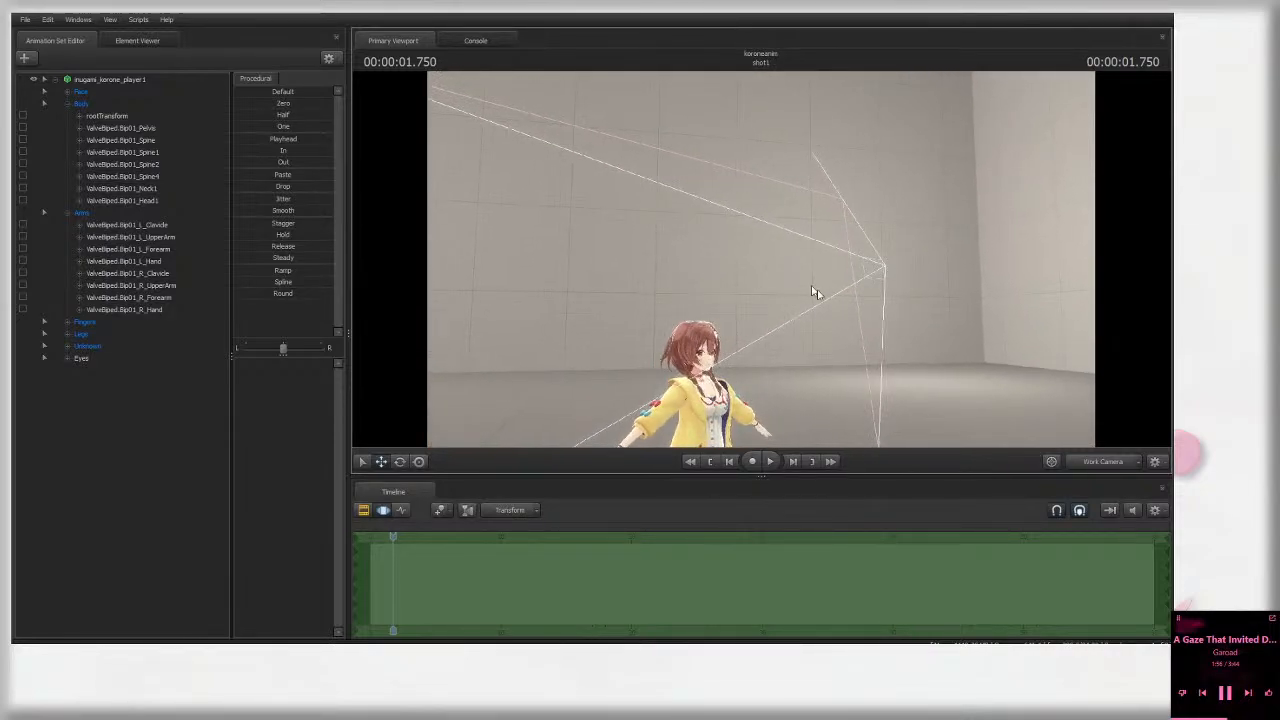
{"action": "left_click_drag", "start_coordinate": [713, 107], "coordinate": [480, 92]}
{"action": "key", "text": "d"}
{"action": "key", "text": "w"}
{"action": "key", "text": "a"}
{"action": "left_click_drag", "start_coordinate": [690, 240], "coordinate": [872, 256]}
Step: Compare the shot through camera1 with the Work Camera's view from the side, finishing on camera1
{"action": "left_click", "coordinate": [1102, 464]}
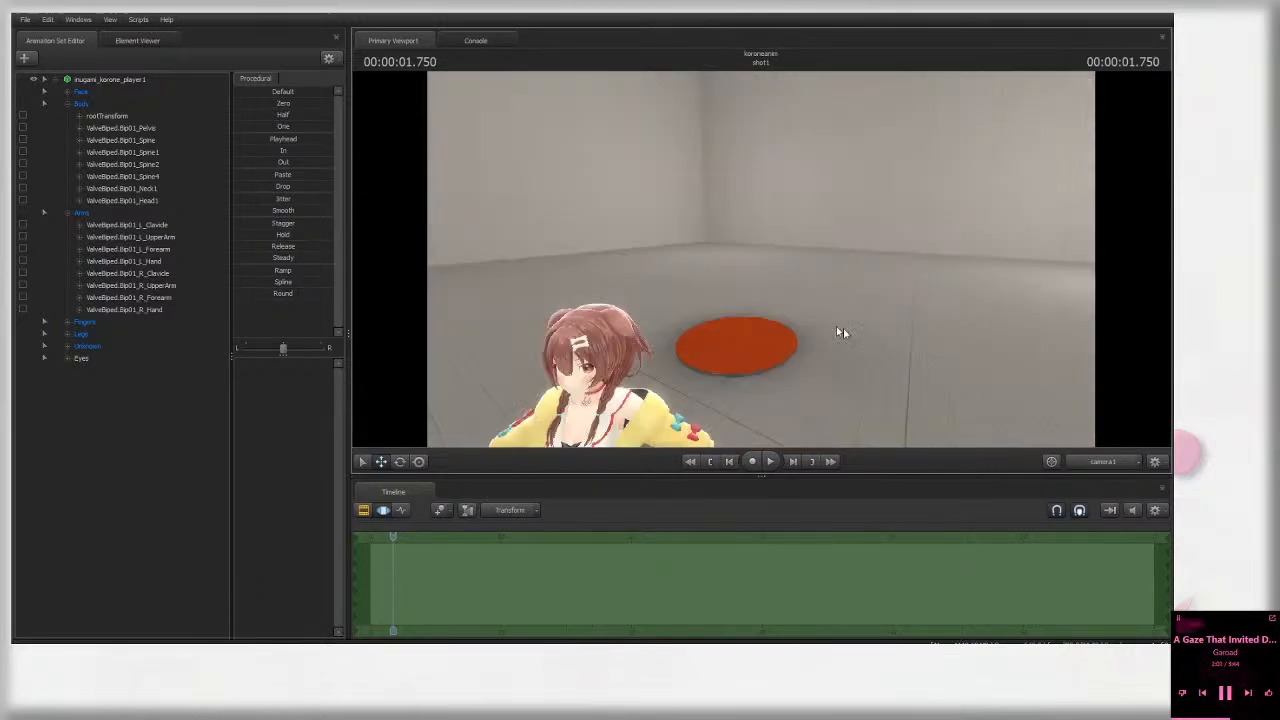
{"action": "left_click", "coordinate": [1099, 463]}
{"action": "key", "text": "s"}
{"action": "left_click_drag", "start_coordinate": [761, 259], "coordinate": [873, 273]}
{"action": "key", "text": "d"}
{"action": "key", "text": "s"}
{"action": "key", "text": "a"}
{"action": "key", "text": "a"}
{"action": "left_click_drag", "start_coordinate": [603, 176], "coordinate": [555, 179]}
{"action": "left_click", "coordinate": [1100, 461]}
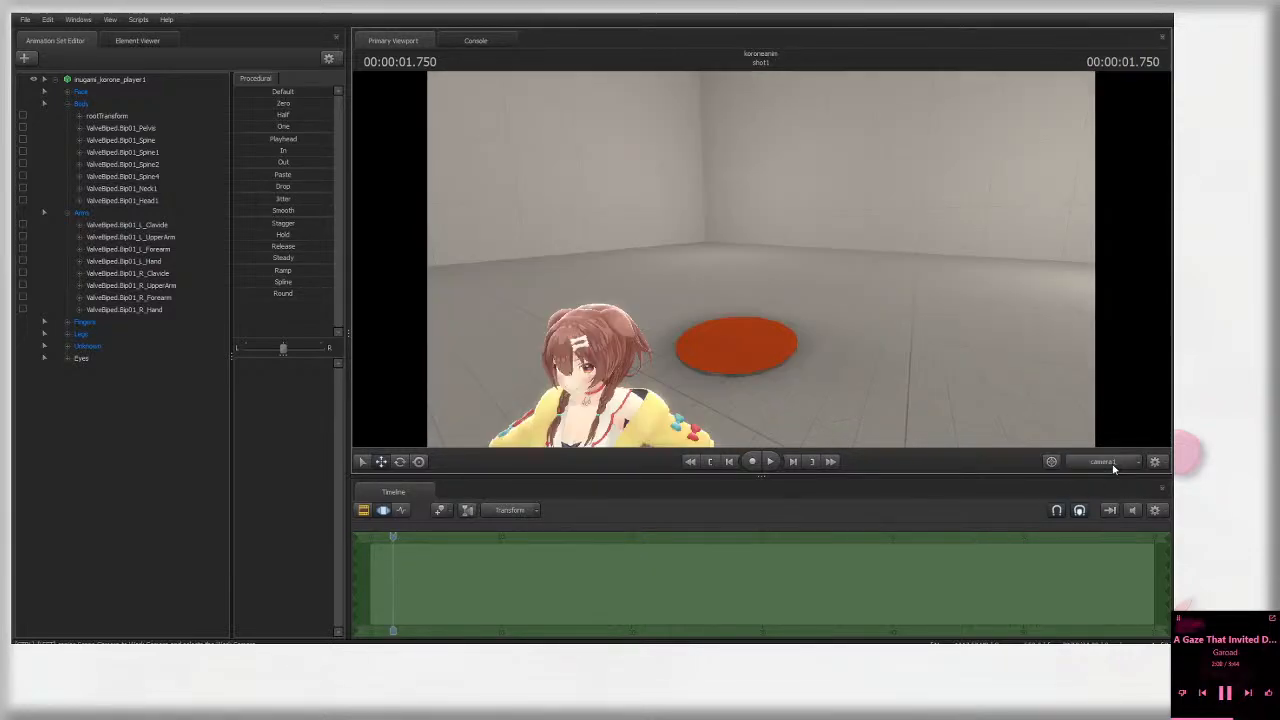
Step: Collapse Korone's animation set and create an animation set for camera1
{"action": "left_click", "coordinate": [45, 80]}
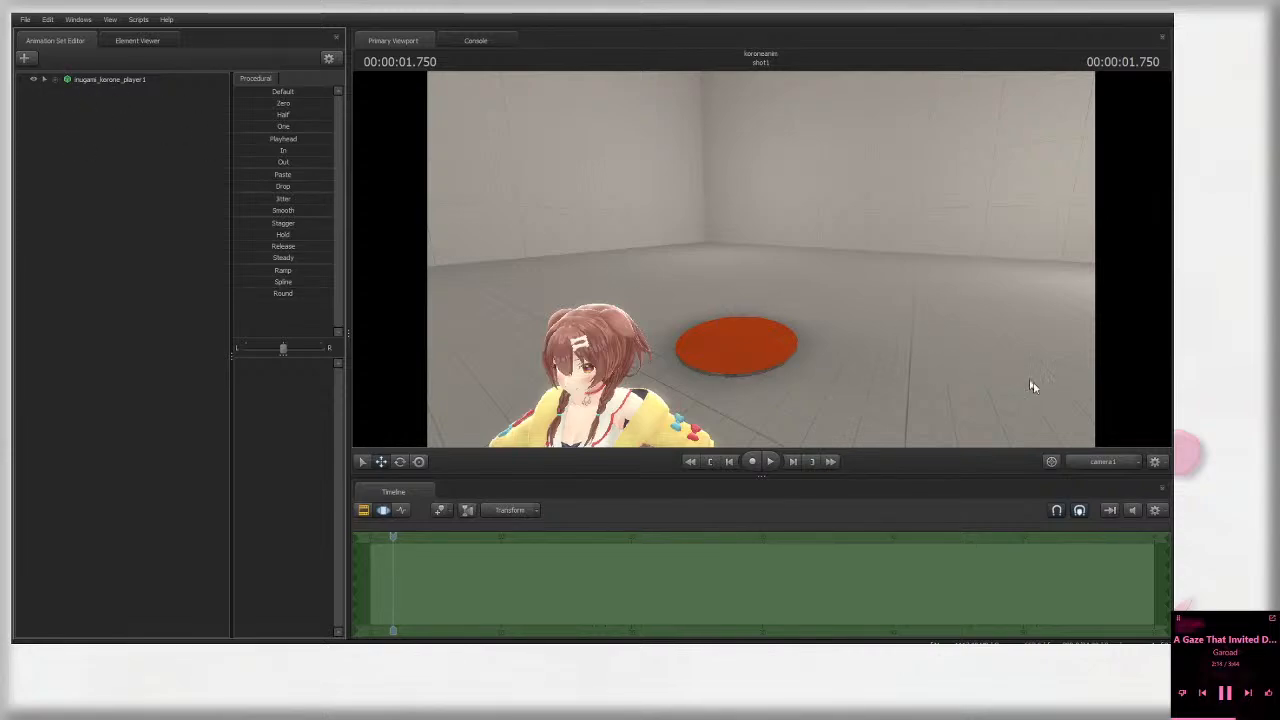
{"action": "left_click", "coordinate": [1139, 460]}
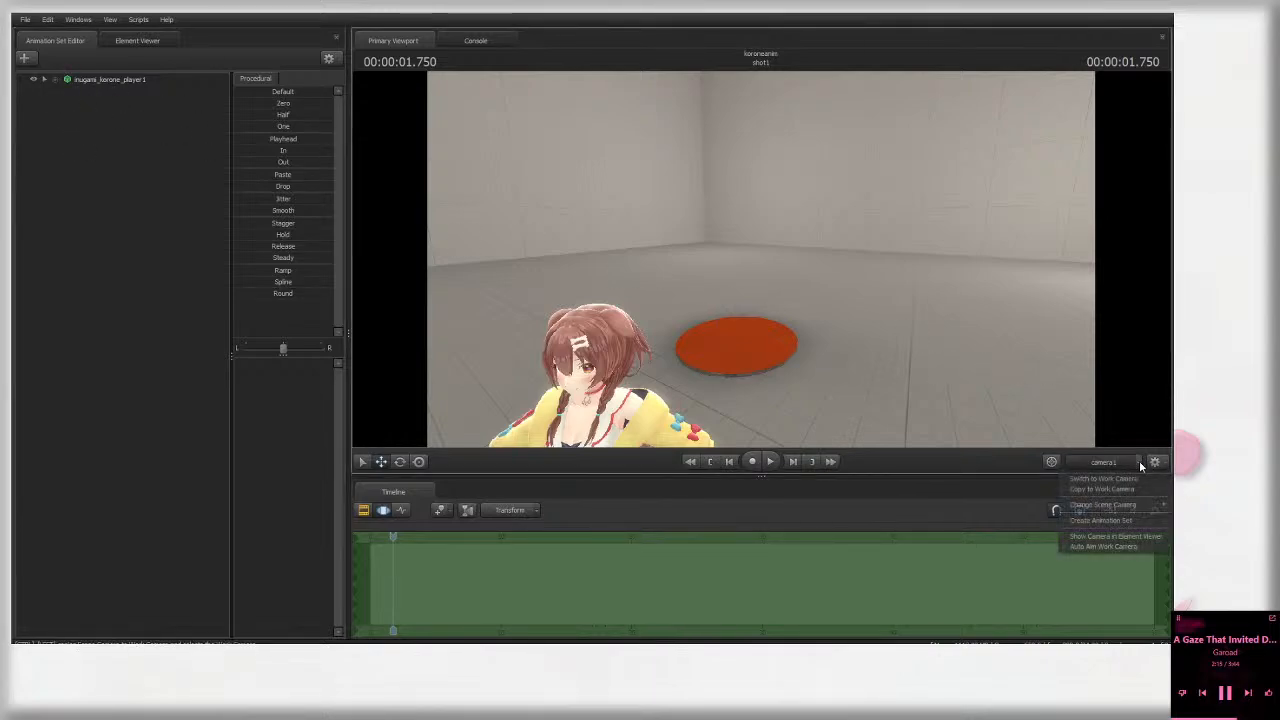
{"action": "mouse_move", "coordinate": [1135, 508]}
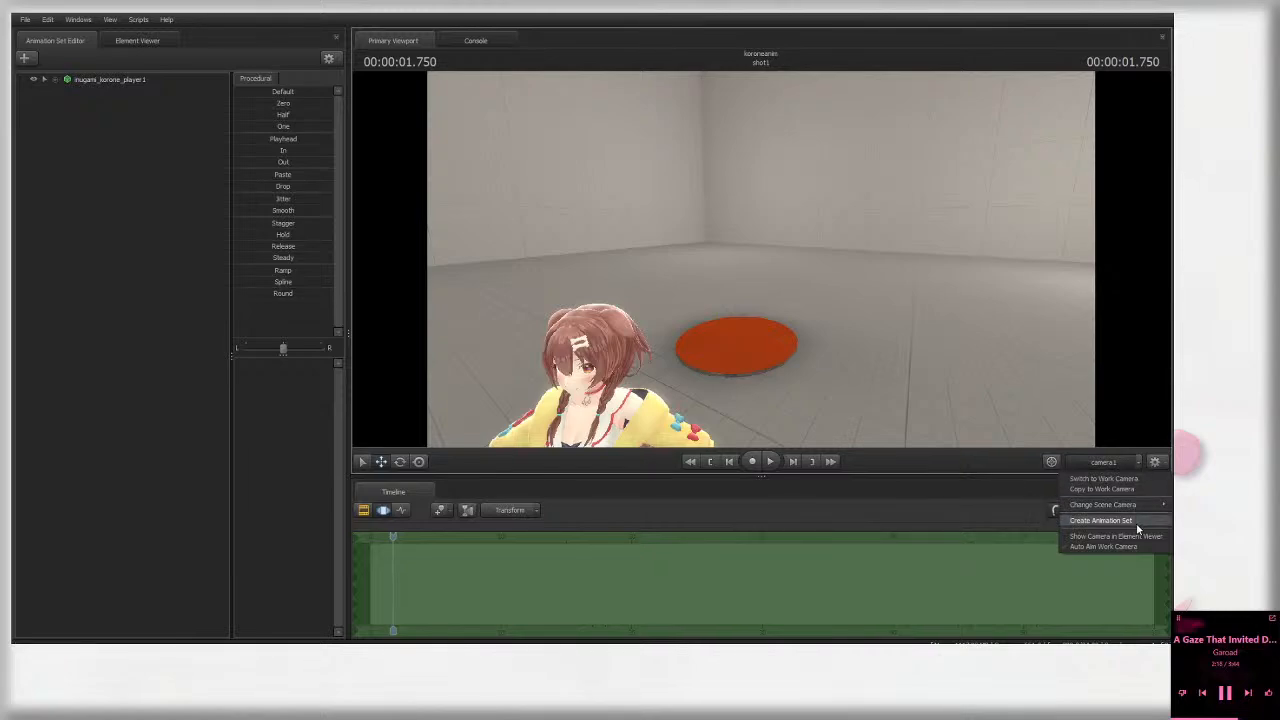
{"action": "left_click", "coordinate": [1137, 524]}
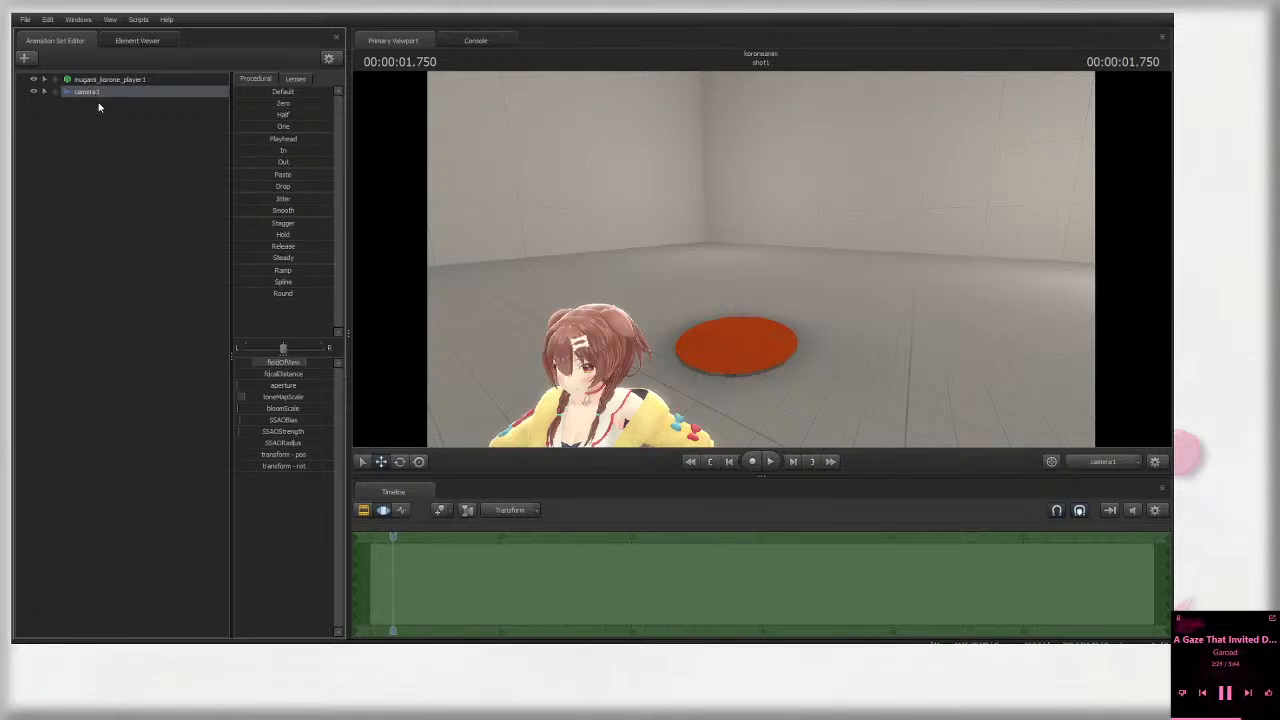
{"action": "left_click", "coordinate": [142, 100]}
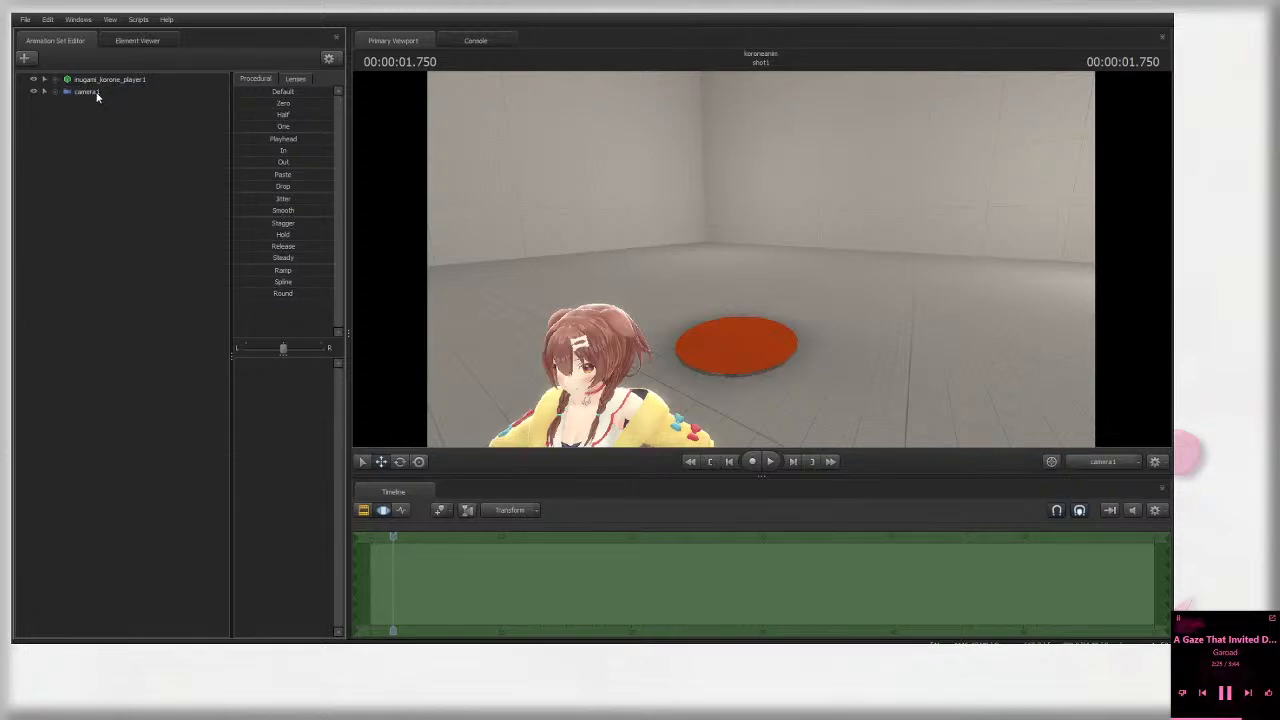
Step: Load camera1 into the primary viewport and move it to frame Korone's full body beside the orange disc
{"action": "left_click", "coordinate": [1112, 462]}
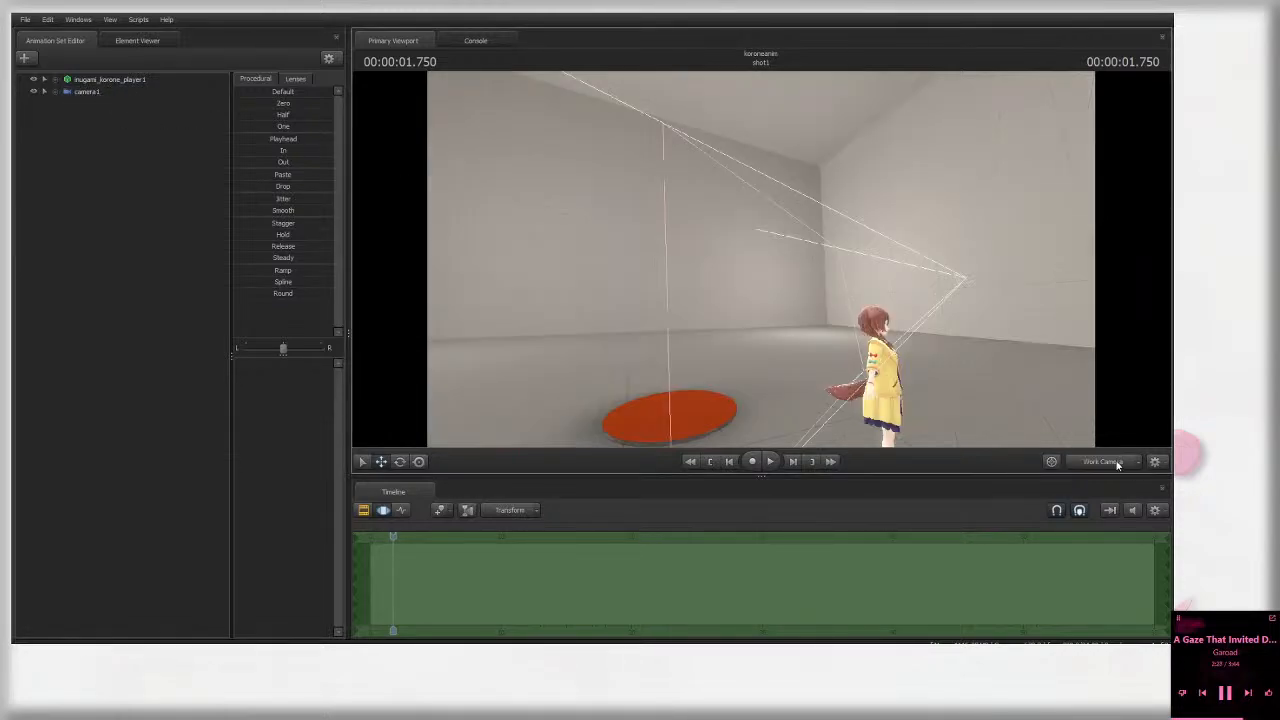
{"action": "left_click", "coordinate": [1117, 463]}
{"action": "left_click", "coordinate": [1117, 463]}
{"action": "left_click", "coordinate": [86, 91]}
{"action": "left_click_drag", "start_coordinate": [86, 91], "coordinate": [896, 300]}
{"action": "key", "text": "w"}
{"action": "left_click_drag", "start_coordinate": [748, 252], "coordinate": [748, 252]}
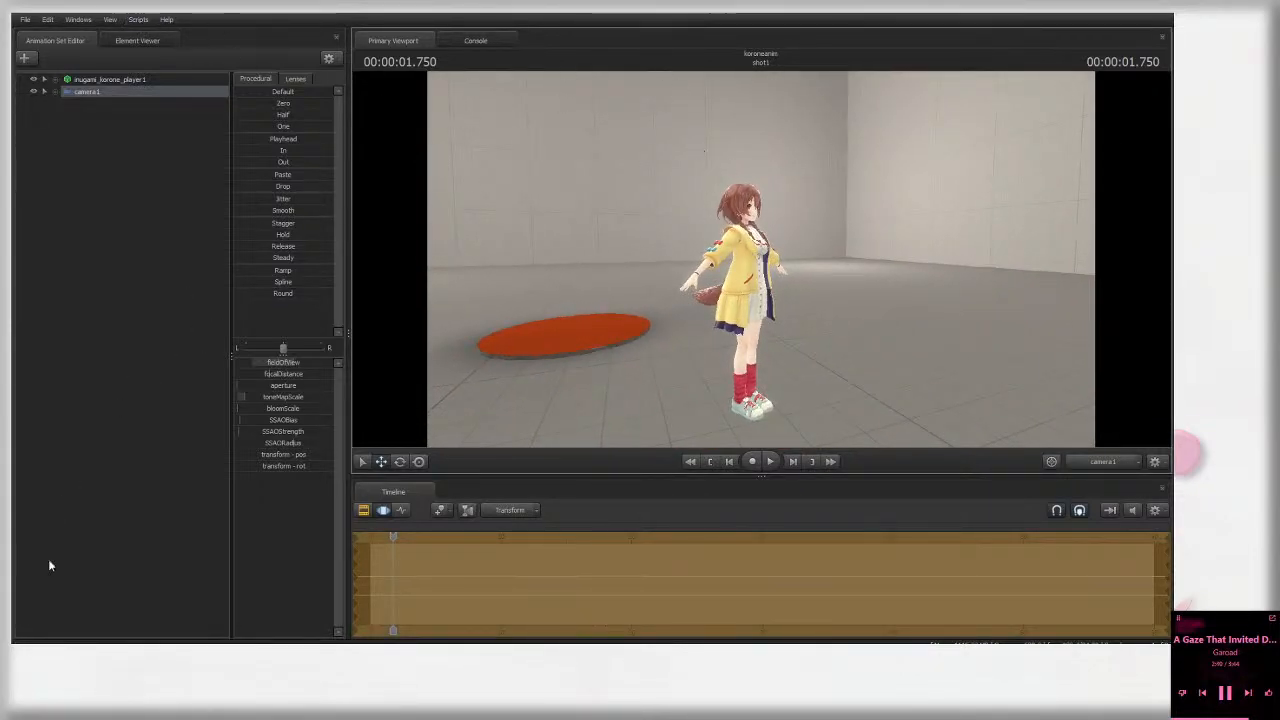
{"action": "left_click", "coordinate": [155, 515]}
{"action": "mouse_move", "coordinate": [873, 180]}
{"action": "left_mouse_down"}
{"action": "mouse_move", "coordinate": [900, 182]}
{"action": "mouse_move", "coordinate": [870, 167]}
{"action": "left_mouse_up"}
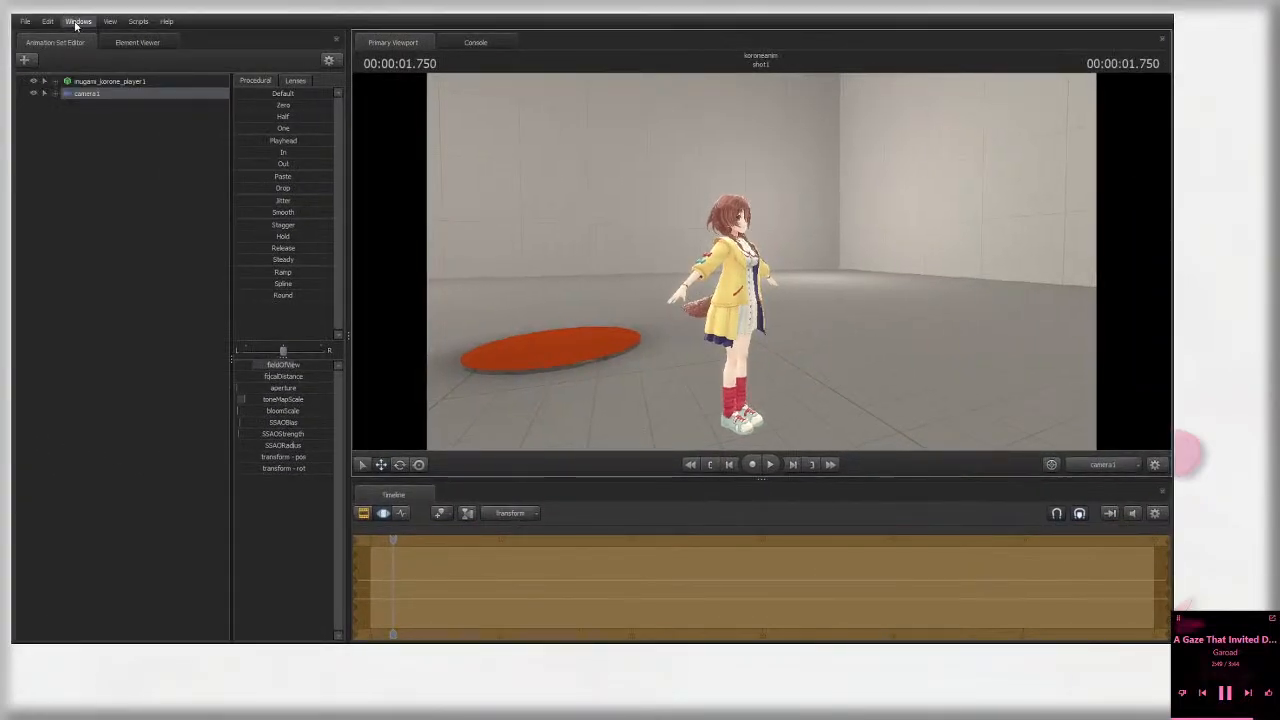
Step: Adjust camera1 slightly so Korone stands nearer the centre of the shot with the disc behind her
{"action": "left_click", "coordinate": [77, 20]}
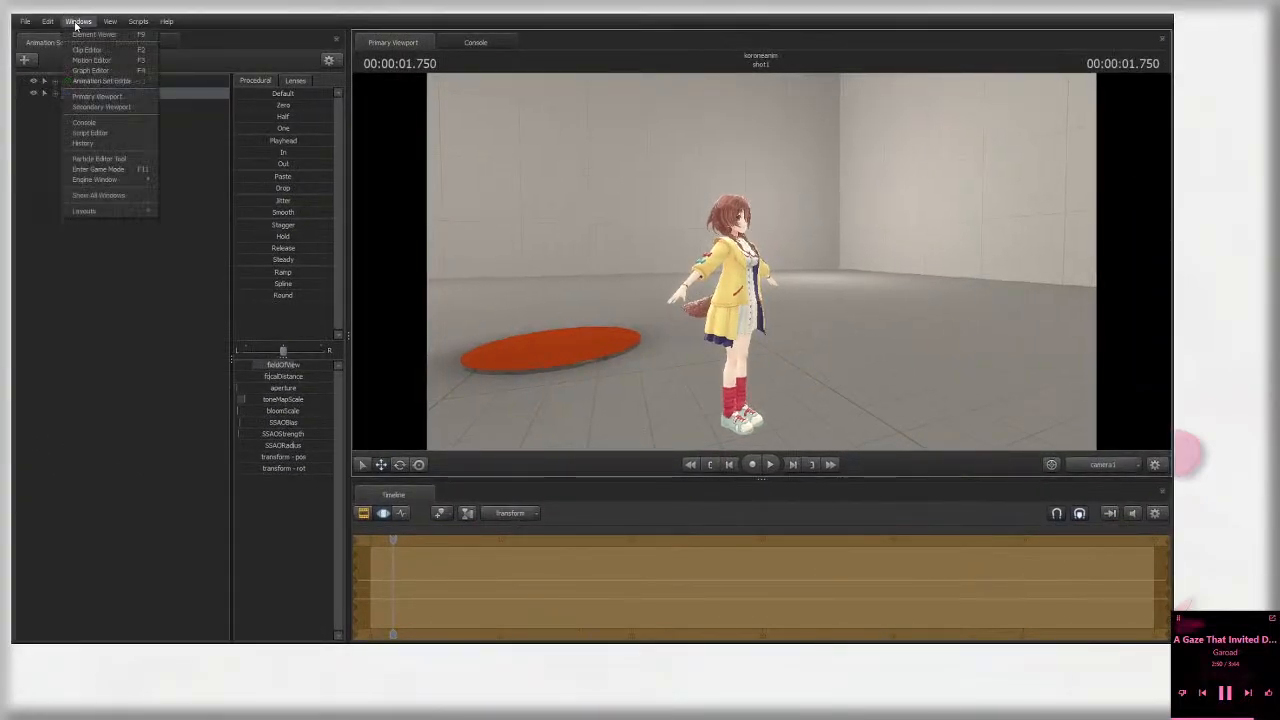
{"action": "left_click", "coordinate": [110, 18]}
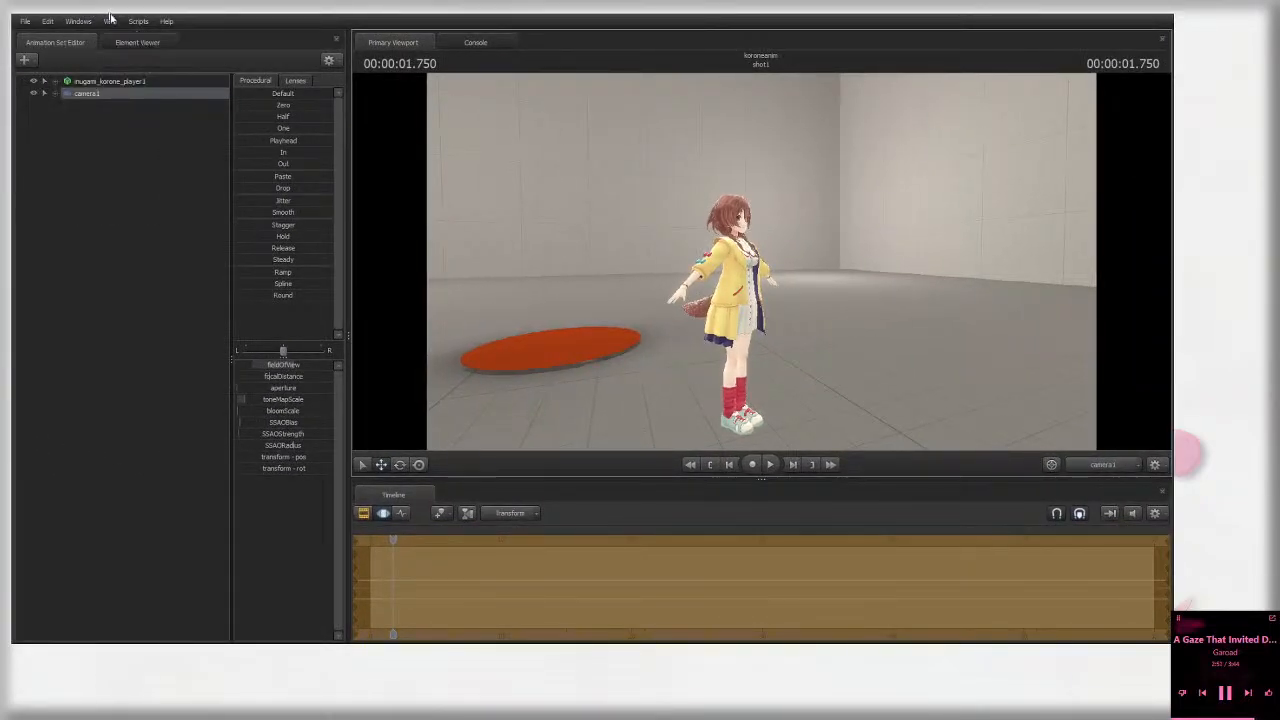
{"action": "key", "text": "w"}
{"action": "left_click_drag", "start_coordinate": [467, 257], "coordinate": [436, 256]}
{"action": "key", "text": "s"}
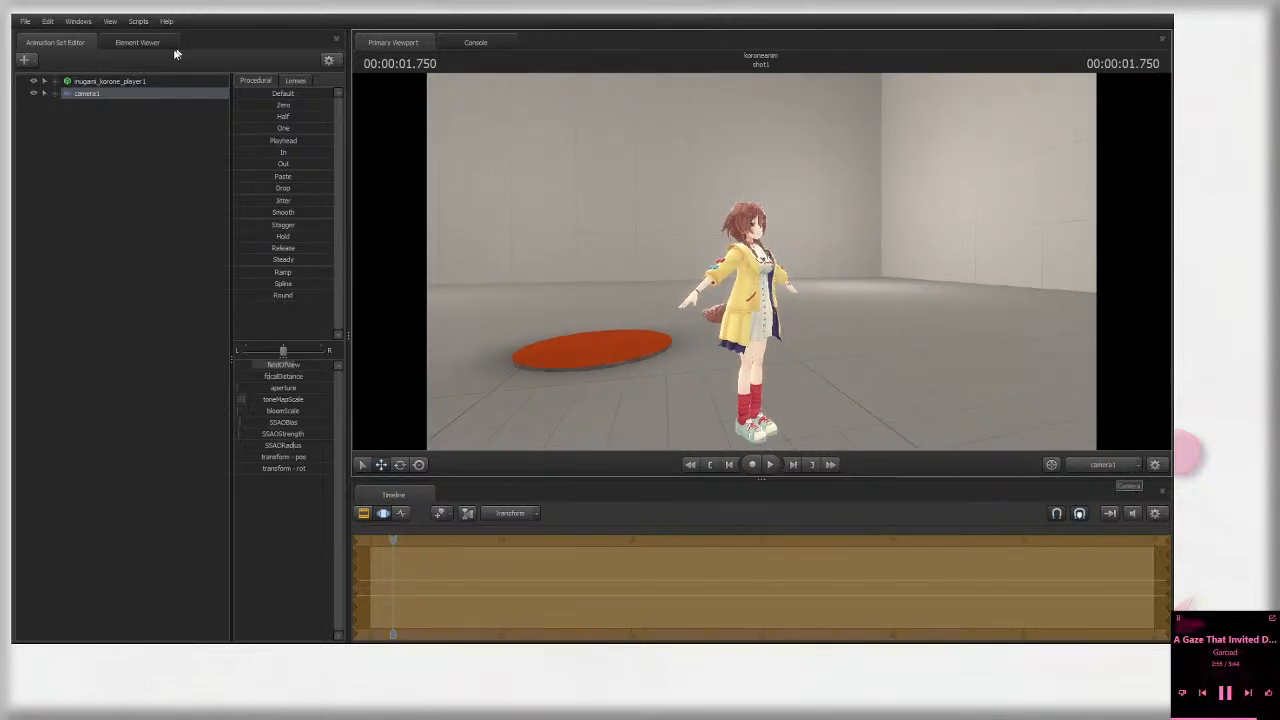
Step: Reload camera1 in the viewport, move it toward Korone's face and narrow its field of view for a close-up
{"action": "left_click_drag", "start_coordinate": [87, 93], "coordinate": [560, 205]}
{"action": "left_click_drag", "start_coordinate": [560, 205], "coordinate": [590, 204]}
{"action": "key", "text": "w"}
{"action": "scroll", "coordinate": [564, 184], "scroll_direction": "up", "scroll_amount": 4}
{"action": "scroll", "coordinate": [562, 174], "scroll_direction": "up", "scroll_amount": 3}
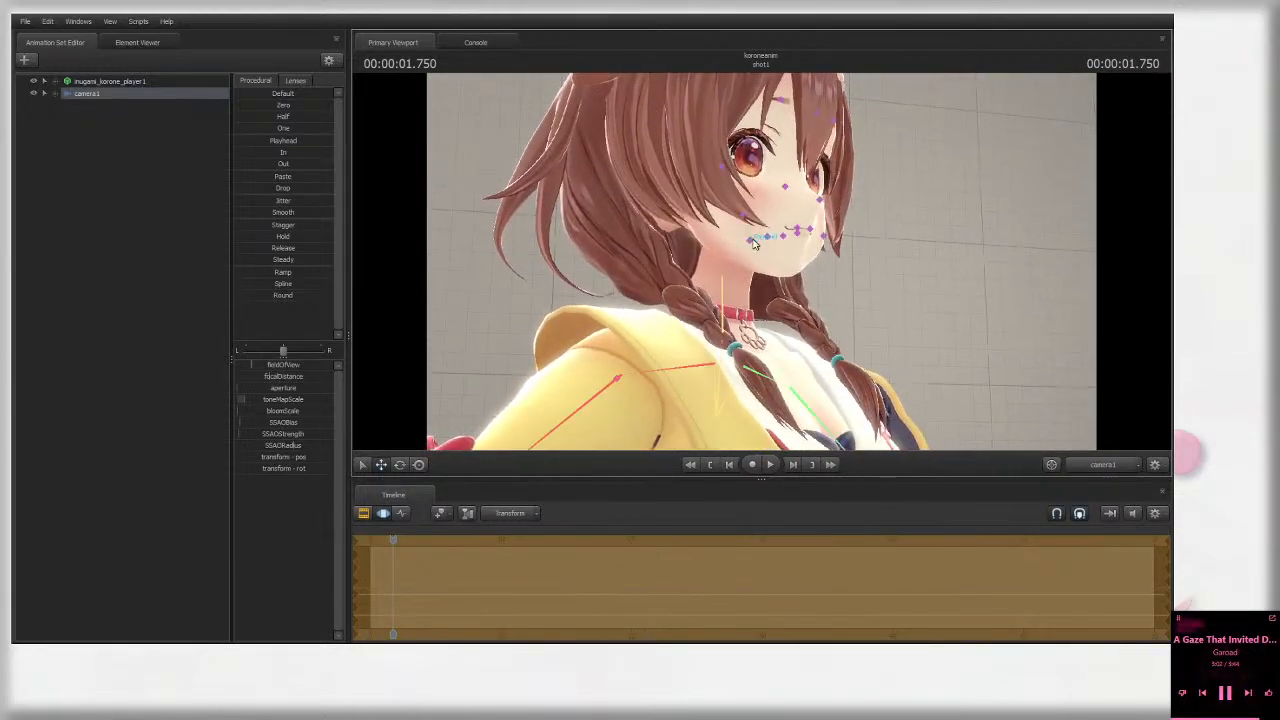
Step: Rotate Korone's Neck1 bone so her face turns toward the camera
{"action": "left_click", "coordinate": [749, 271], "text": "ctrl"}
{"action": "key", "text": "e"}
{"action": "left_click_drag", "start_coordinate": [749, 271], "coordinate": [864, 268]}
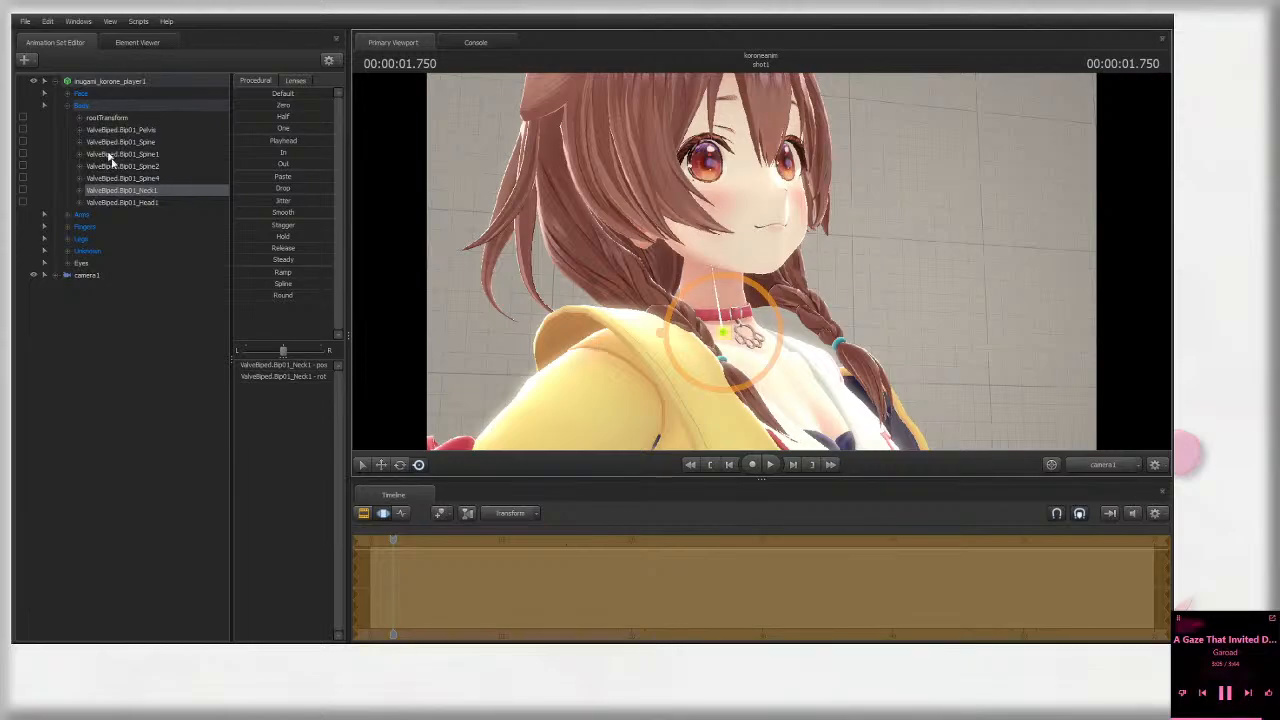
Step: Select camera1 and pull it back to frame Korone's whole head and shoulders
{"action": "left_click", "coordinate": [110, 277]}
{"action": "mouse_move", "coordinate": [642, 343]}
{"action": "left_mouse_down"}
{"action": "mouse_move", "coordinate": [640, 310]}
{"action": "mouse_move", "coordinate": [642, 343]}
{"action": "left_mouse_up"}
{"action": "key", "text": "s"}
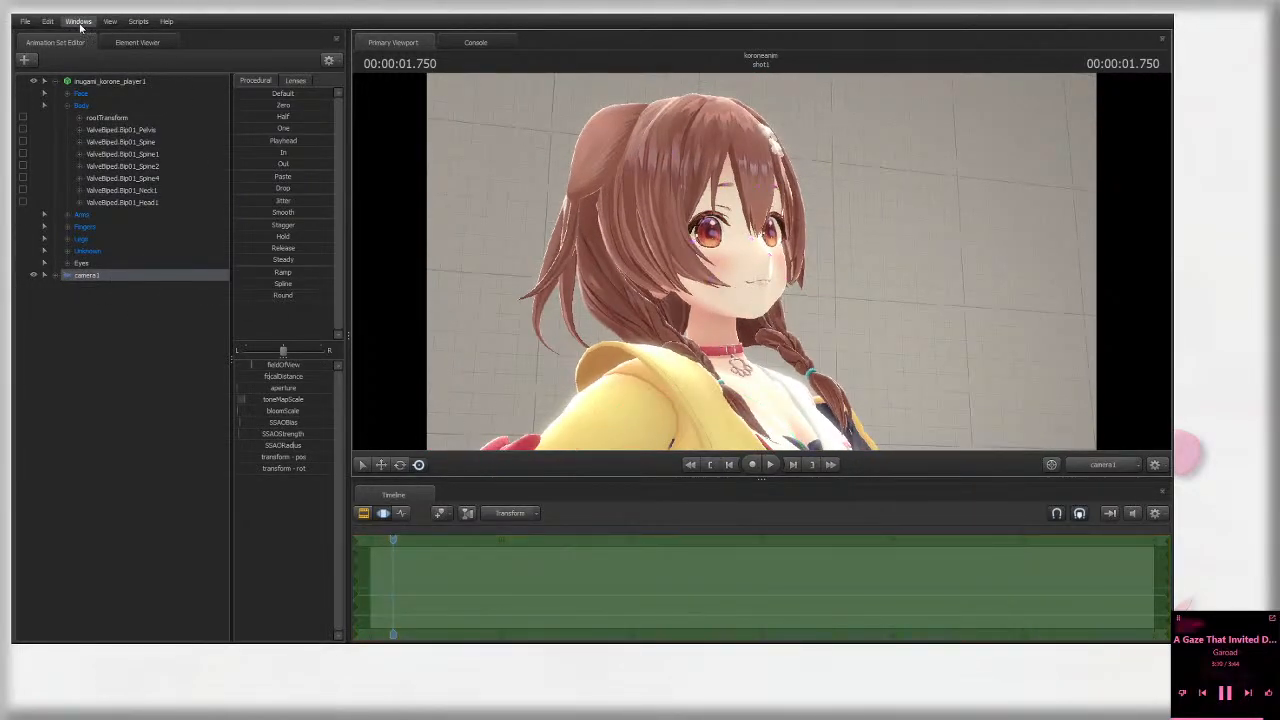
Step: Open the Secondary Viewport and dock it beneath the Animation Set Editor
{"action": "left_click", "coordinate": [78, 21]}
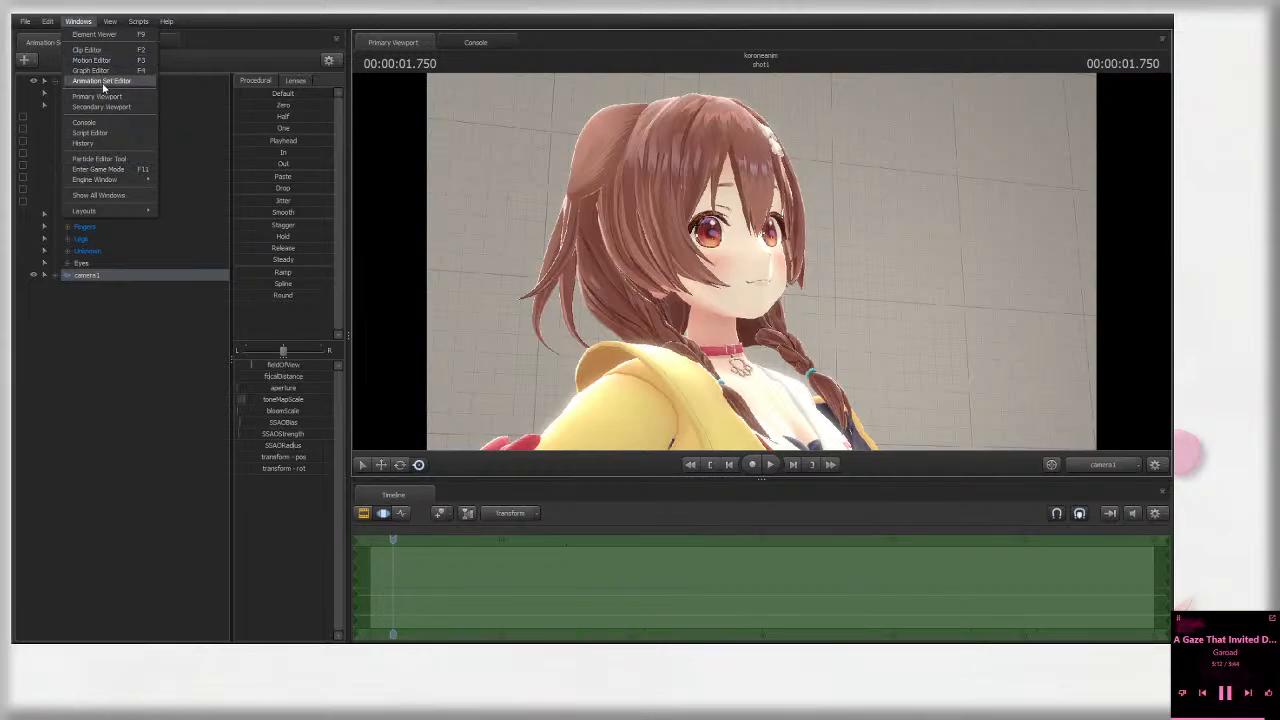
{"action": "left_click", "coordinate": [82, 26]}
{"action": "left_click", "coordinate": [84, 25]}
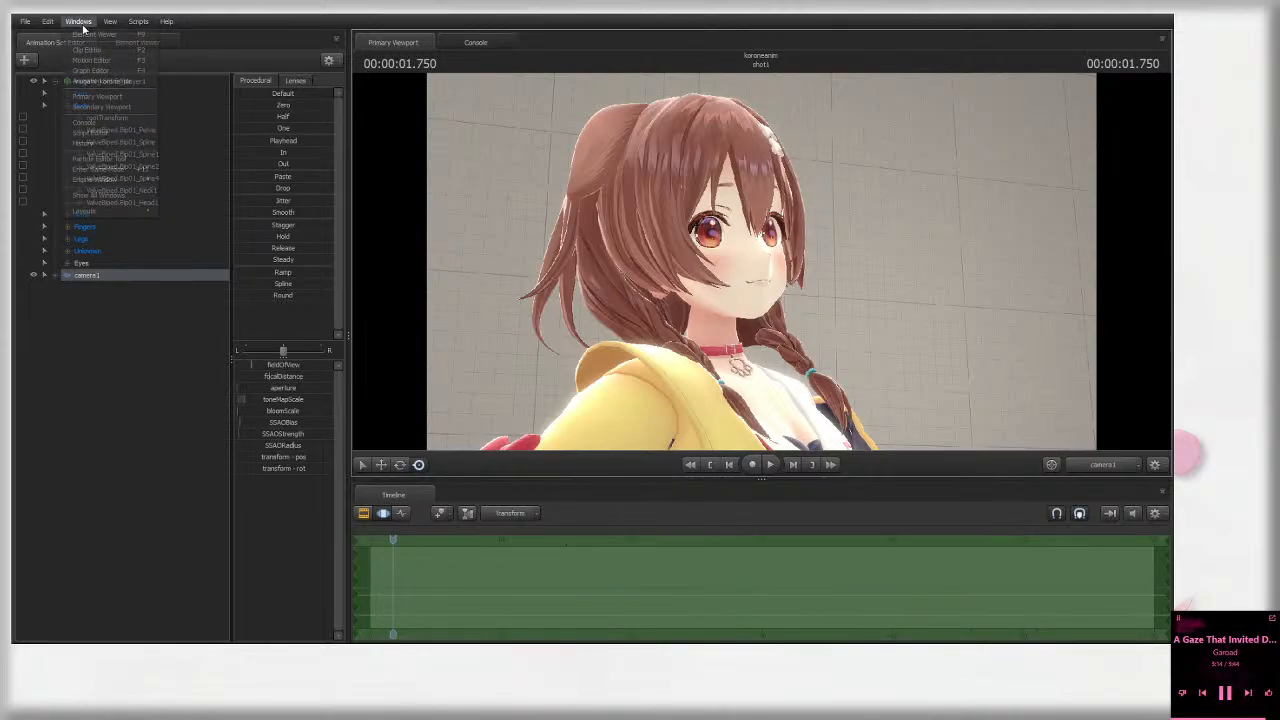
{"action": "left_click", "coordinate": [117, 108]}
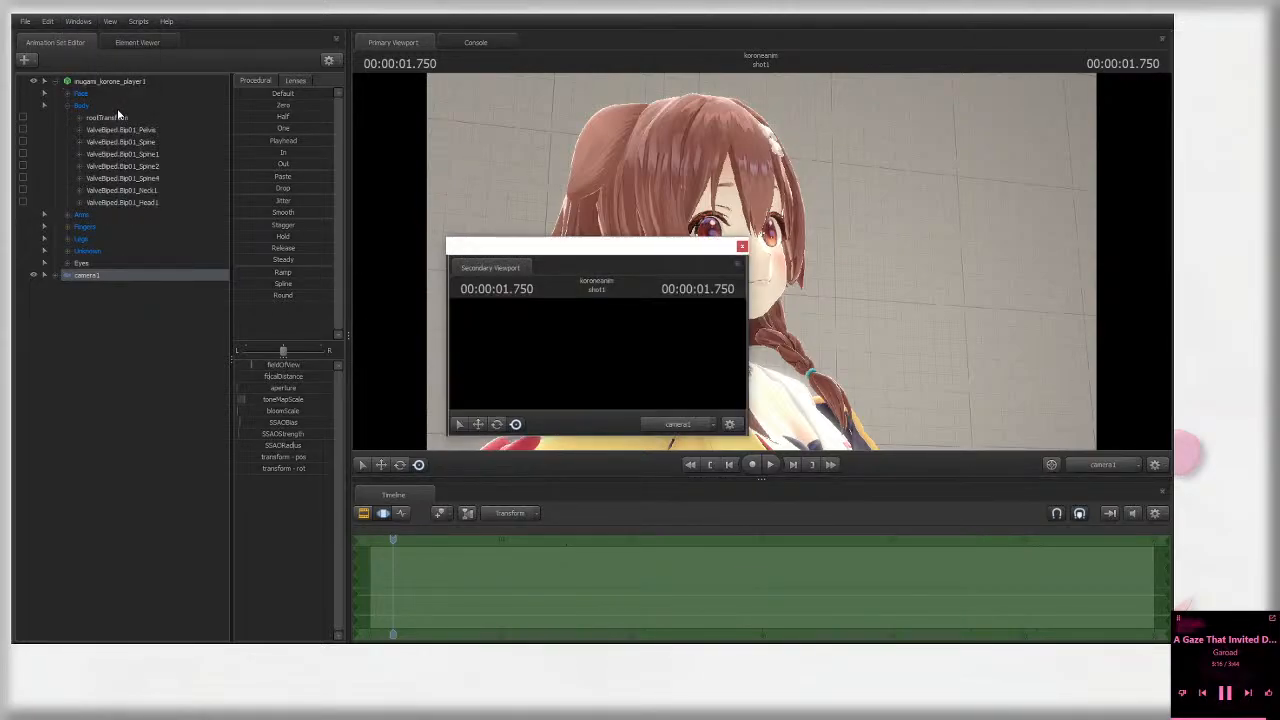
{"action": "left_click_drag", "start_coordinate": [537, 258], "coordinate": [173, 363]}
{"action": "left_click", "coordinate": [462, 418]}
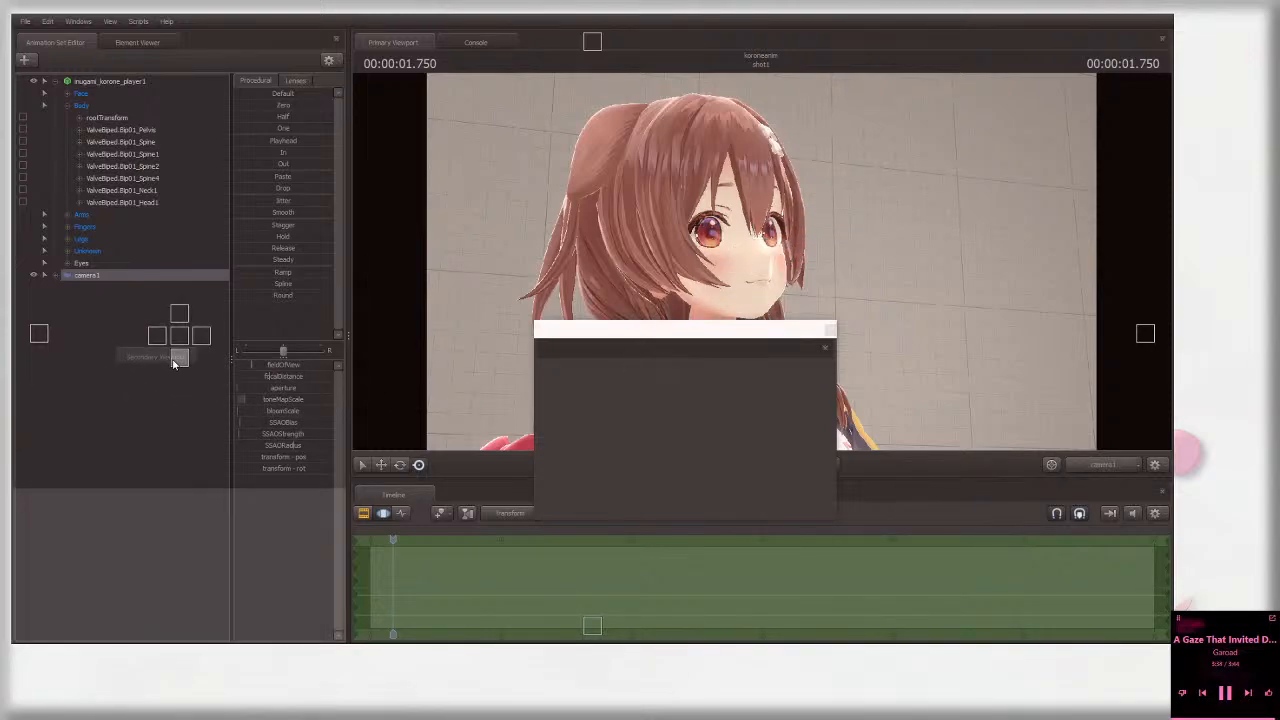
{"action": "left_click_drag", "start_coordinate": [173, 364], "coordinate": [172, 362]}
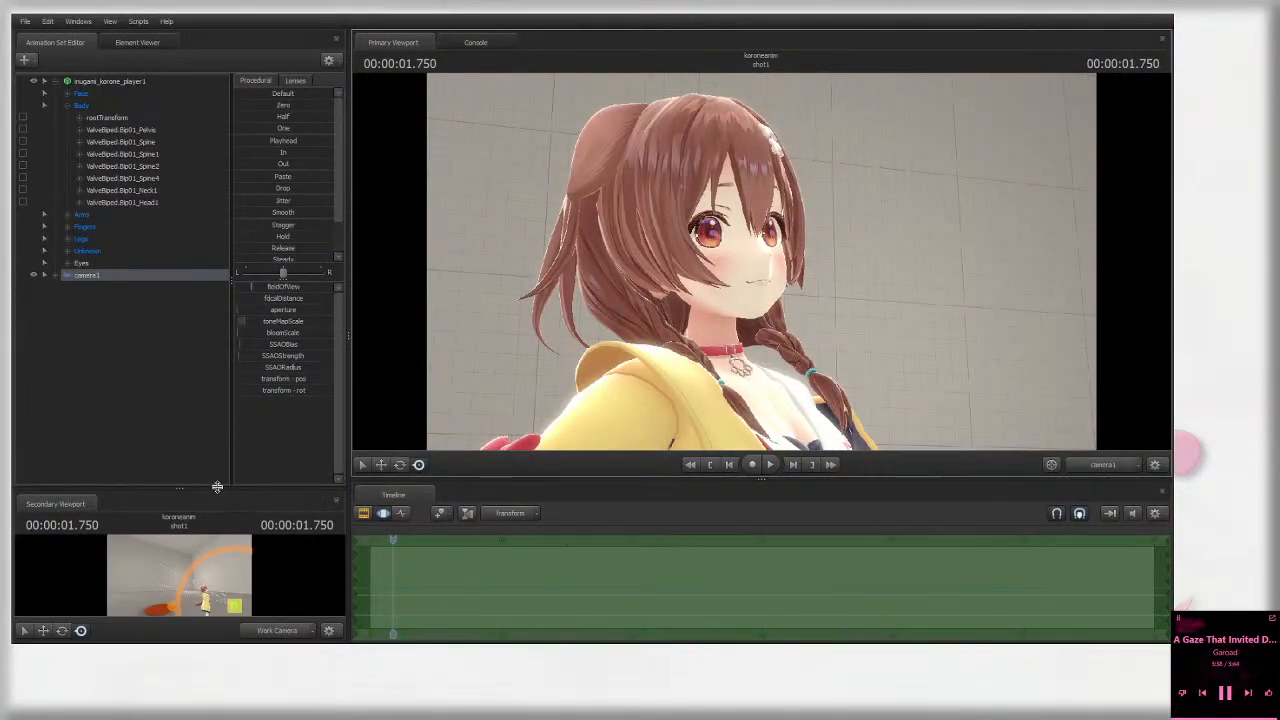
Step: Redock the Secondary Viewport beneath the Animation Set Editor, enlarge it to about half the column's height and narrow the column
{"action": "left_click_drag", "start_coordinate": [60, 504], "coordinate": [180, 359]}
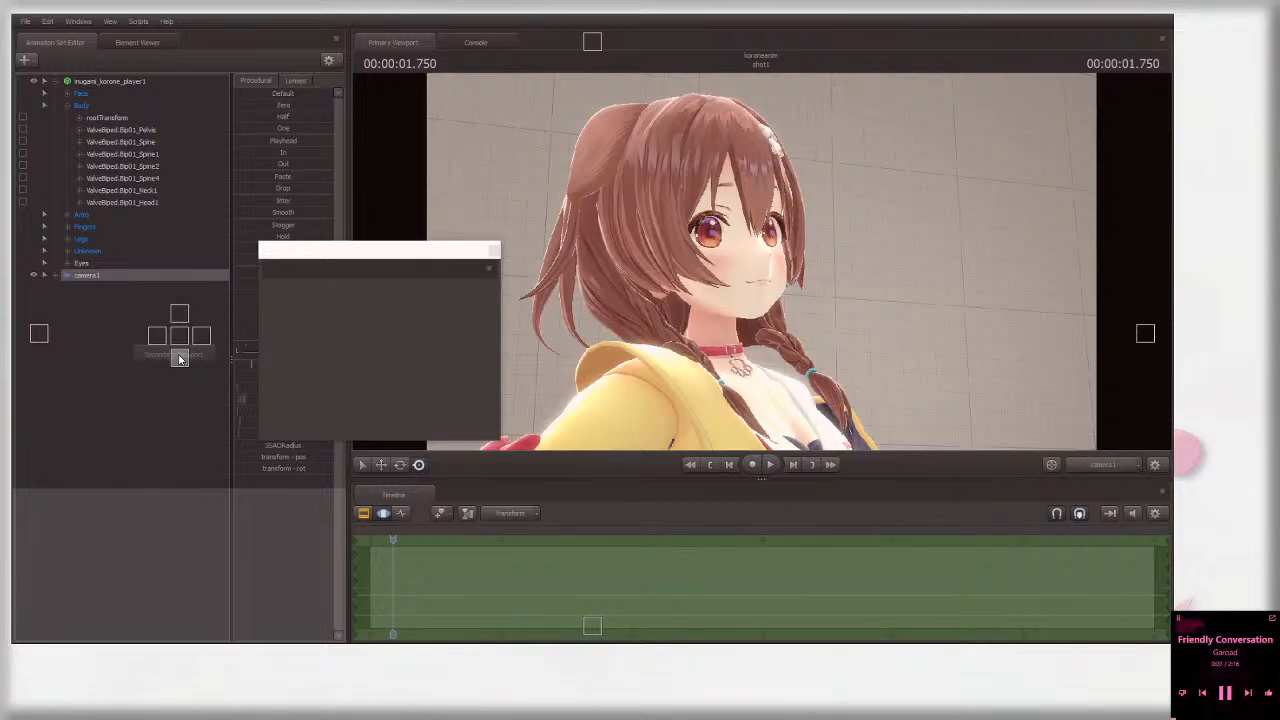
{"action": "left_click_drag", "start_coordinate": [180, 359], "coordinate": [231, 334]}
{"action": "left_click_drag", "start_coordinate": [343, 462], "coordinate": [313, 455]}
{"action": "left_click_drag", "start_coordinate": [375, 457], "coordinate": [327, 450]}
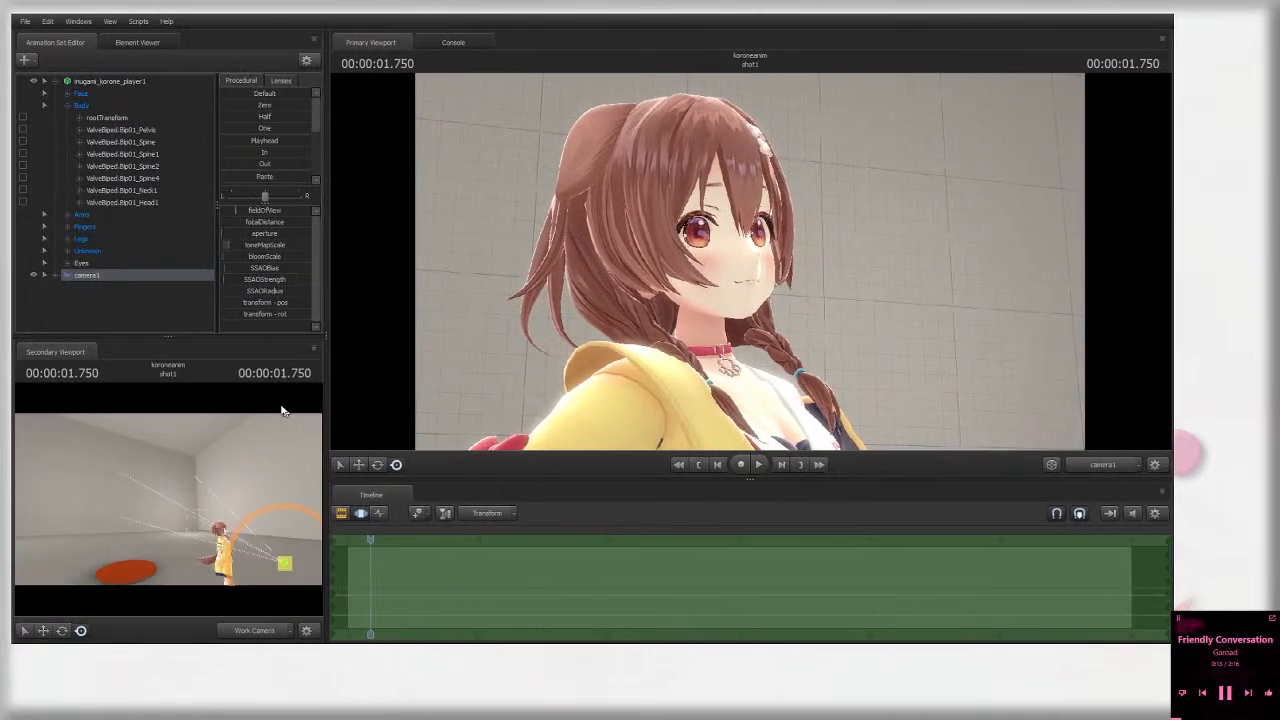
Step: Make the Secondary Viewport slightly taller and widen the column it shares with the Animation Set Editor
{"action": "mouse_move", "coordinate": [230, 338]}
{"action": "left_mouse_down"}
{"action": "mouse_move", "coordinate": [231, 403]}
{"action": "mouse_move", "coordinate": [231, 323]}
{"action": "left_mouse_up"}
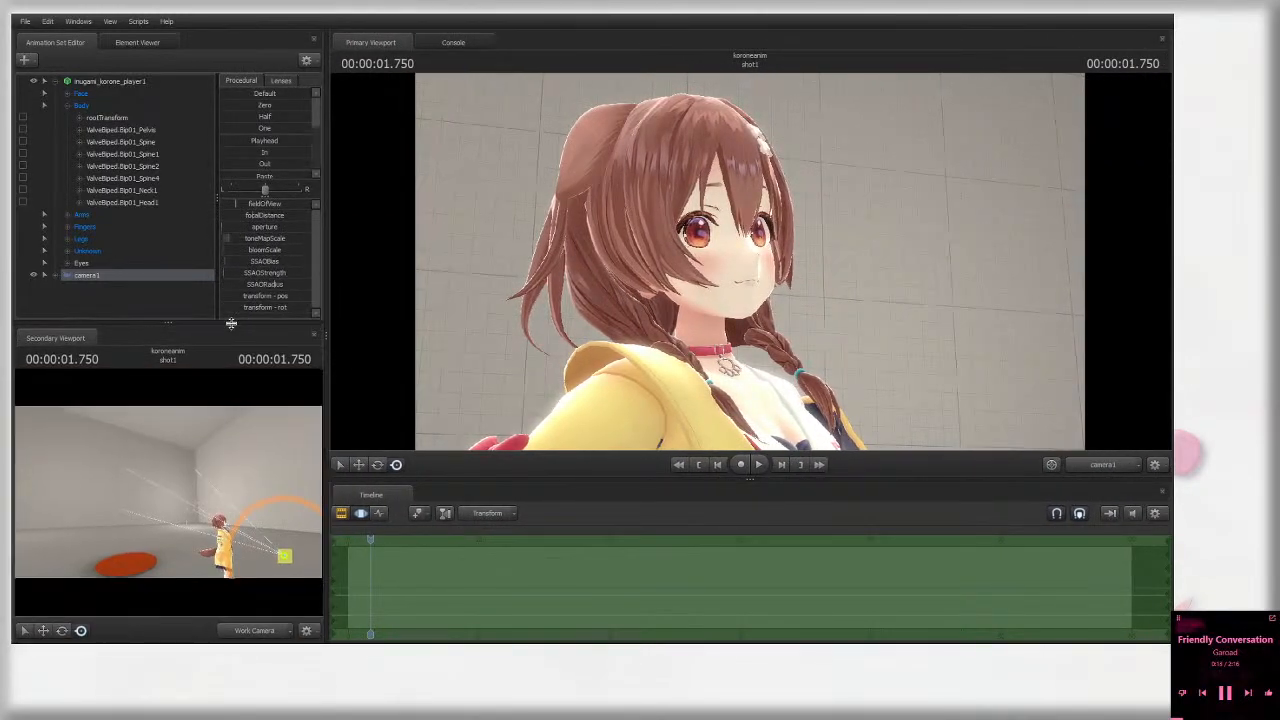
{"action": "left_click_drag", "start_coordinate": [326, 424], "coordinate": [383, 428]}
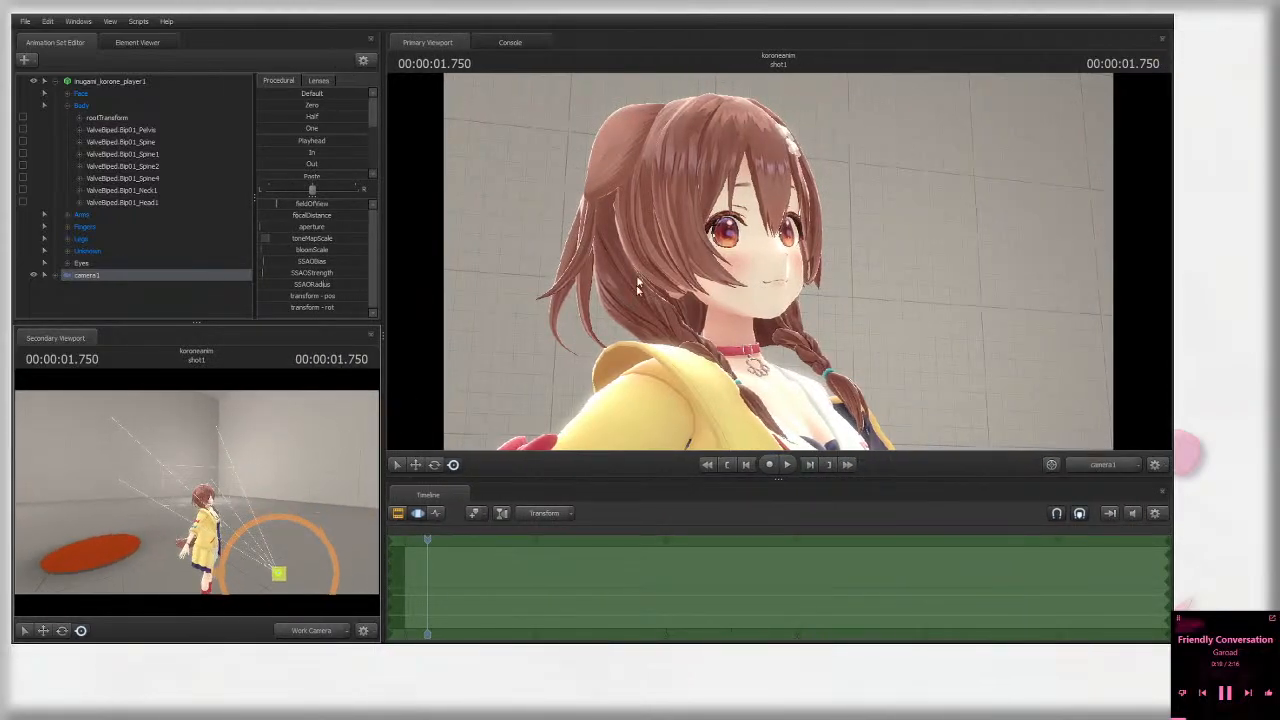
Step: Move camera1 closer to Korone's face in the Primary Viewport and clear the selection
{"action": "left_click_drag", "start_coordinate": [100, 274], "coordinate": [735, 332]}
{"action": "left_click", "coordinate": [696, 295]}
{"action": "left_click", "coordinate": [932, 288]}
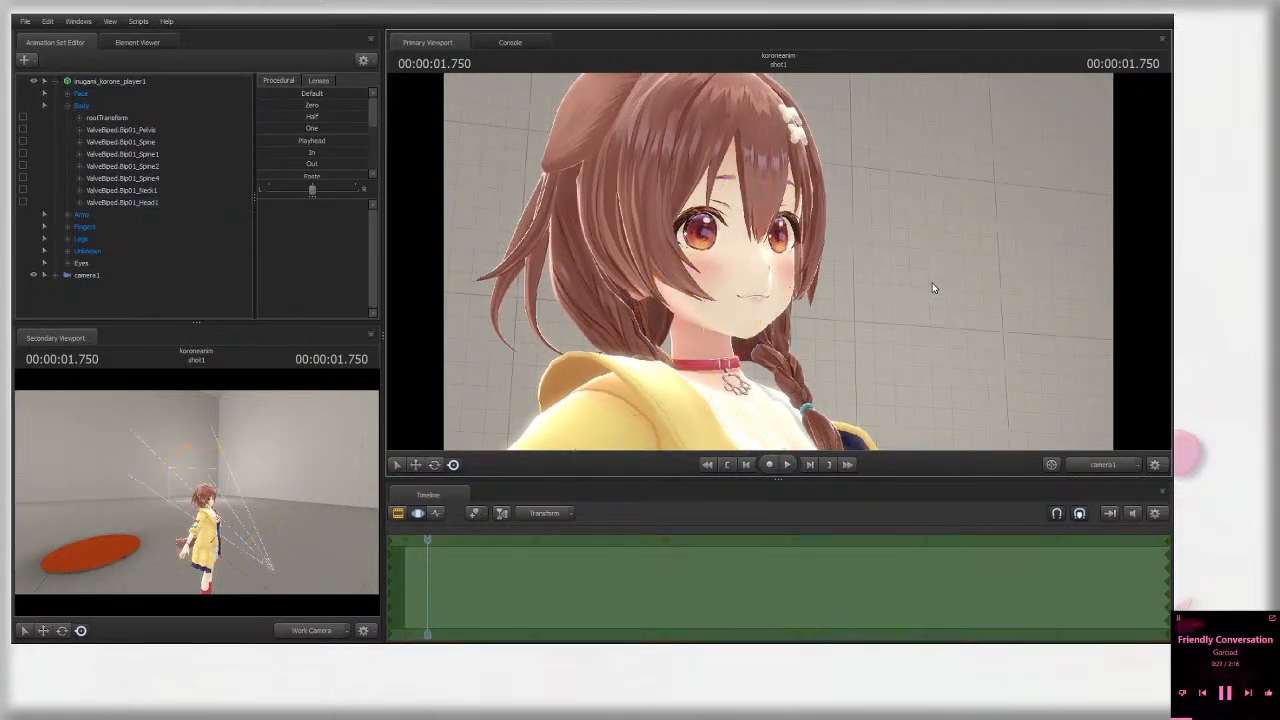
Step: Examine Korone's head, hair and eye bones from behind and from the sides in the Secondary Viewport
{"action": "left_click_drag", "start_coordinate": [278, 545], "coordinate": [295, 541]}
{"action": "key", "text": "w"}
{"action": "key", "text": "s"}
{"action": "key", "text": "w"}
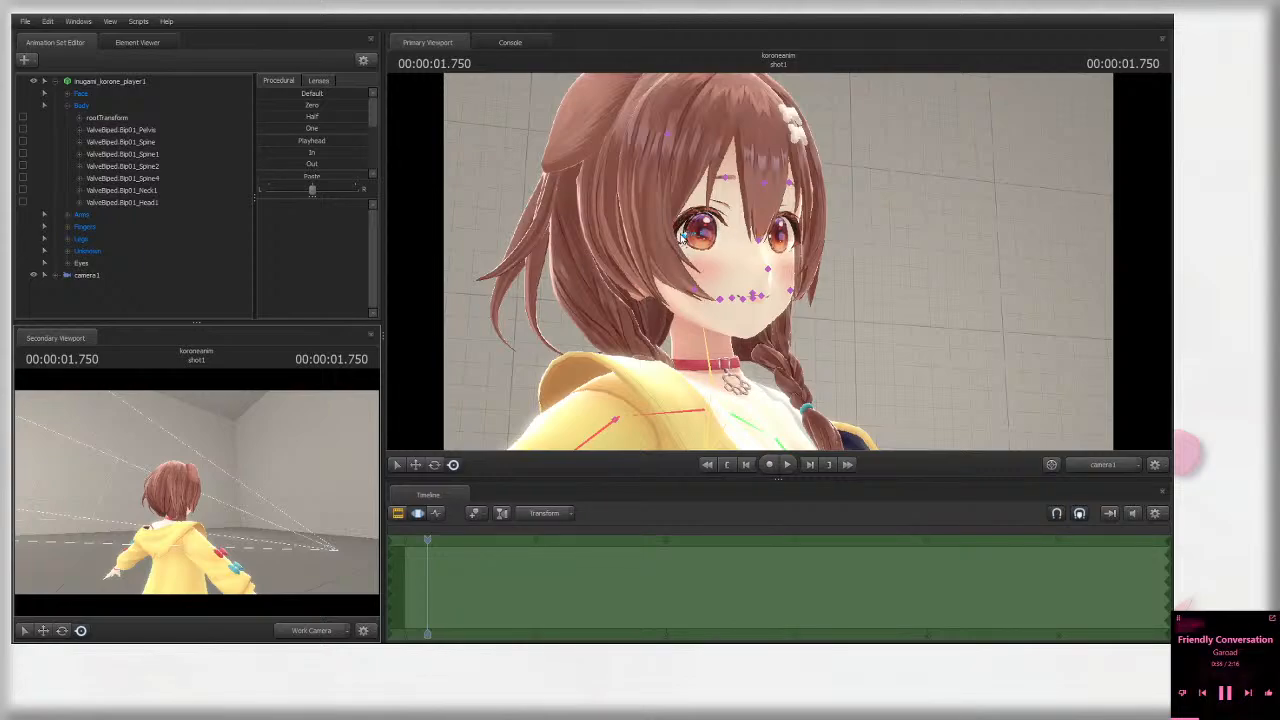
{"action": "left_click", "coordinate": [682, 236]}
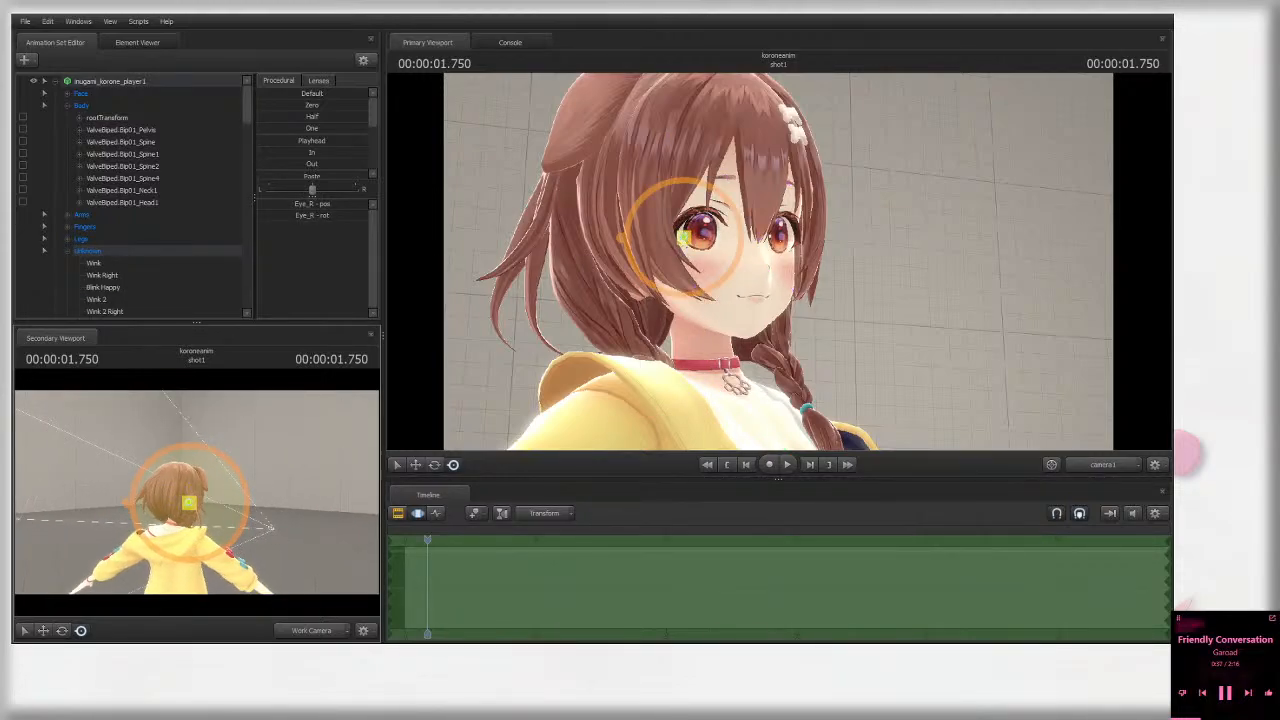
{"action": "key", "text": "d"}
{"action": "left_click_drag", "start_coordinate": [230, 456], "coordinate": [268, 506]}
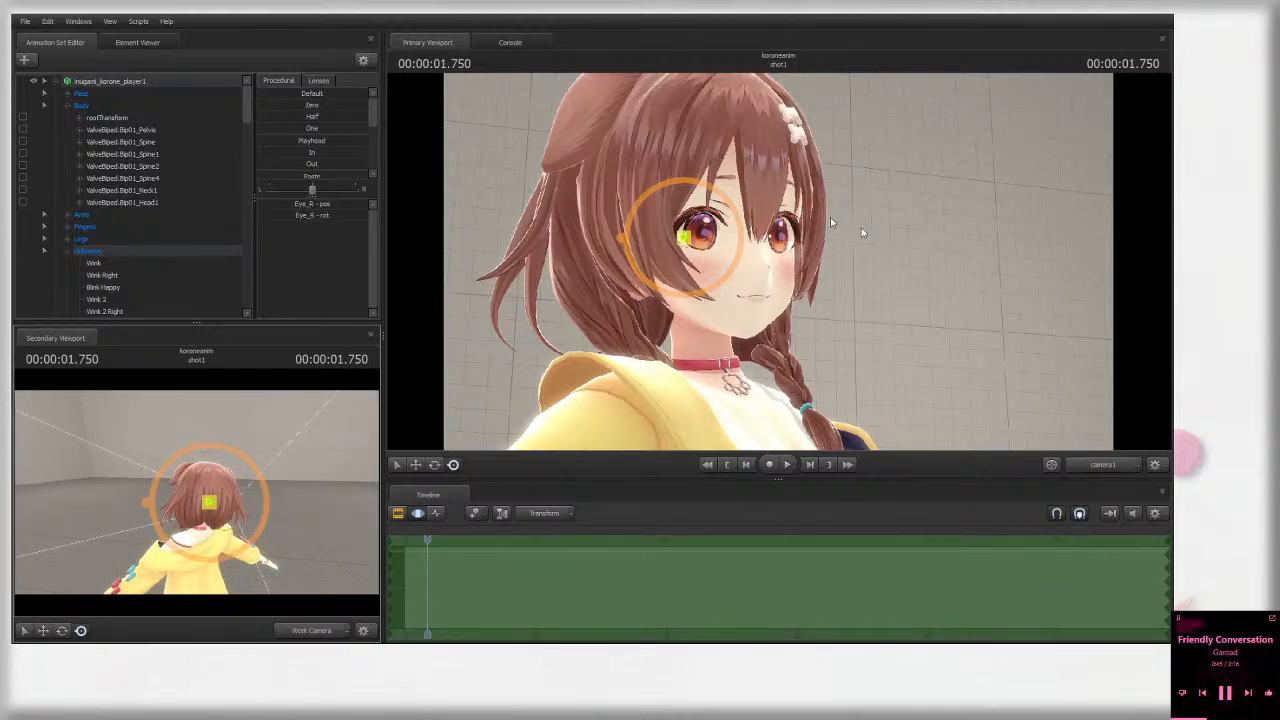
{"action": "left_click", "coordinate": [847, 292]}
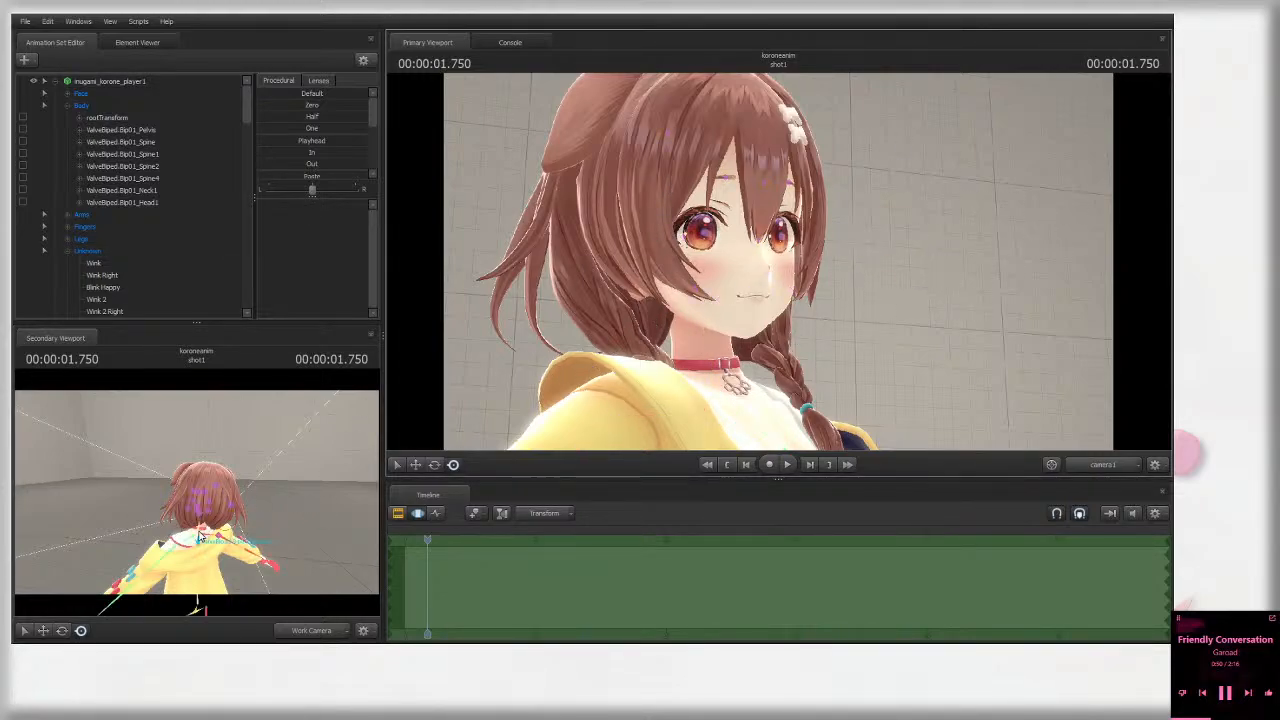
{"action": "left_click", "coordinate": [199, 536], "text": "ctrl"}
{"action": "left_click_drag", "start_coordinate": [199, 536], "coordinate": [110, 540], "text": "alt"}
{"action": "left_click", "coordinate": [346, 471]}
{"action": "left_click_drag", "start_coordinate": [346, 471], "coordinate": [306, 470]}
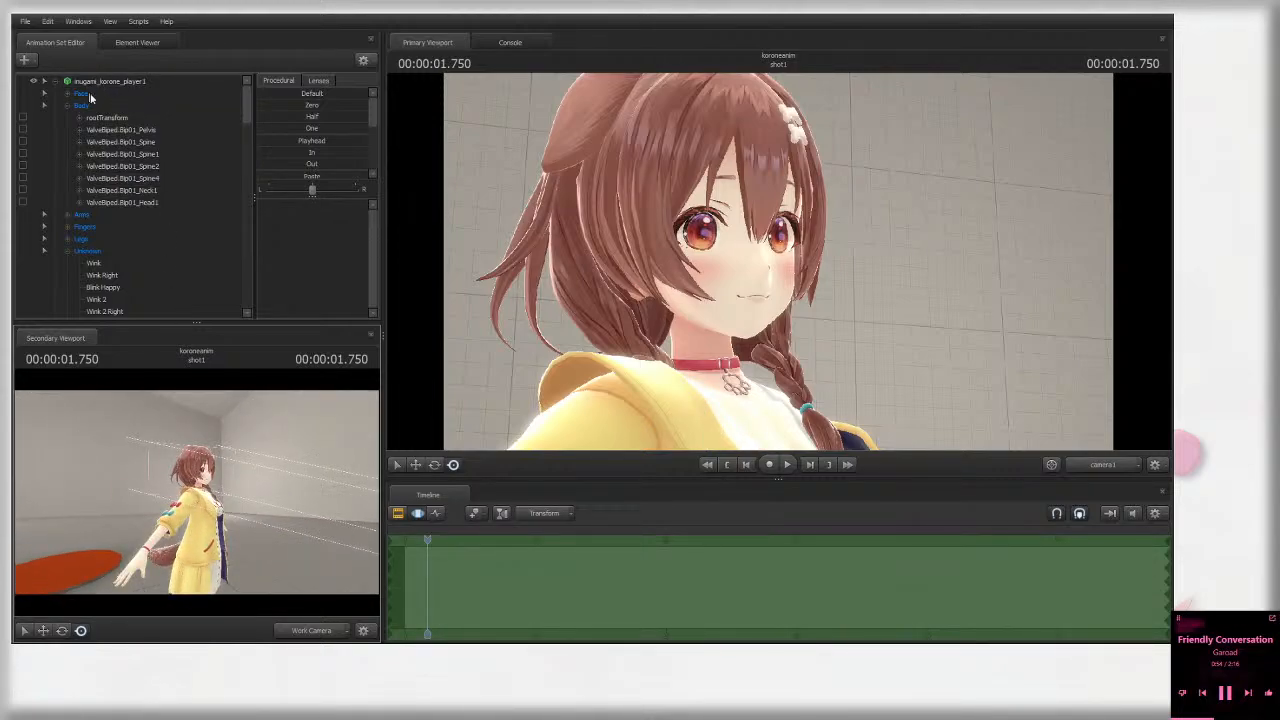
{"action": "right_click", "coordinate": [108, 84]}
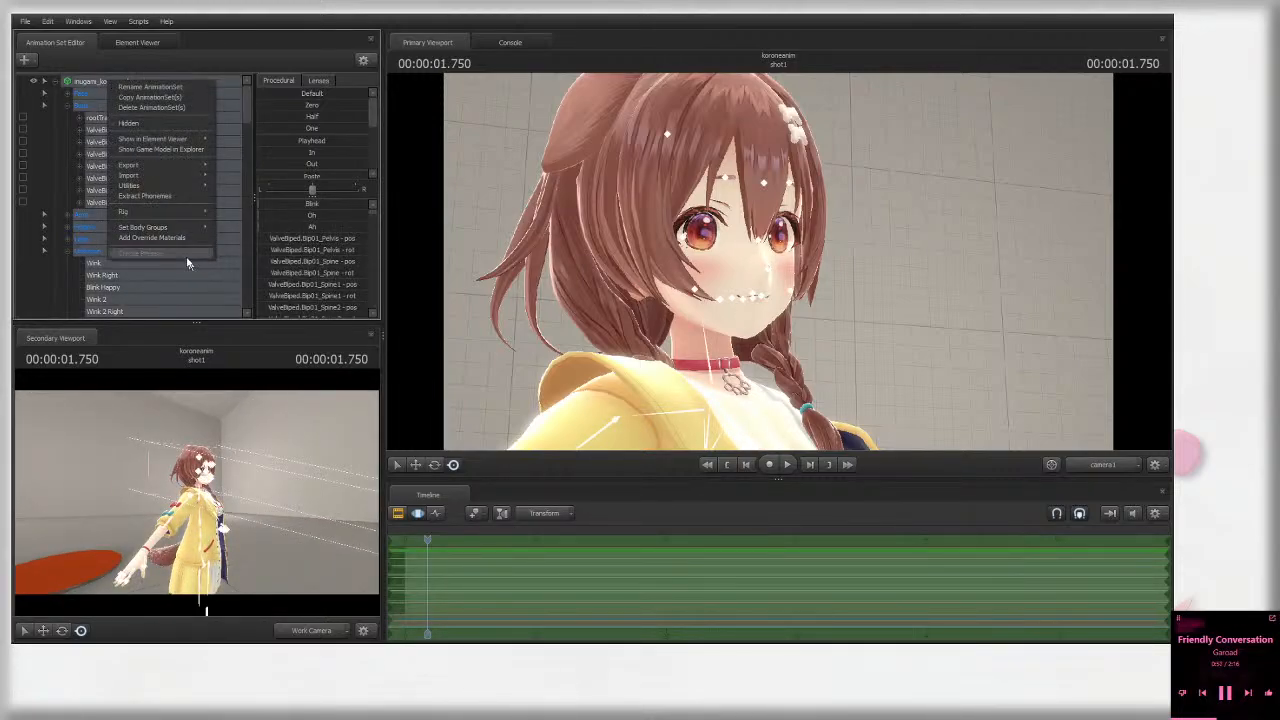
{"action": "left_click", "coordinate": [253, 524]}
{"action": "left_click_drag", "start_coordinate": [253, 524], "coordinate": [208, 518]}
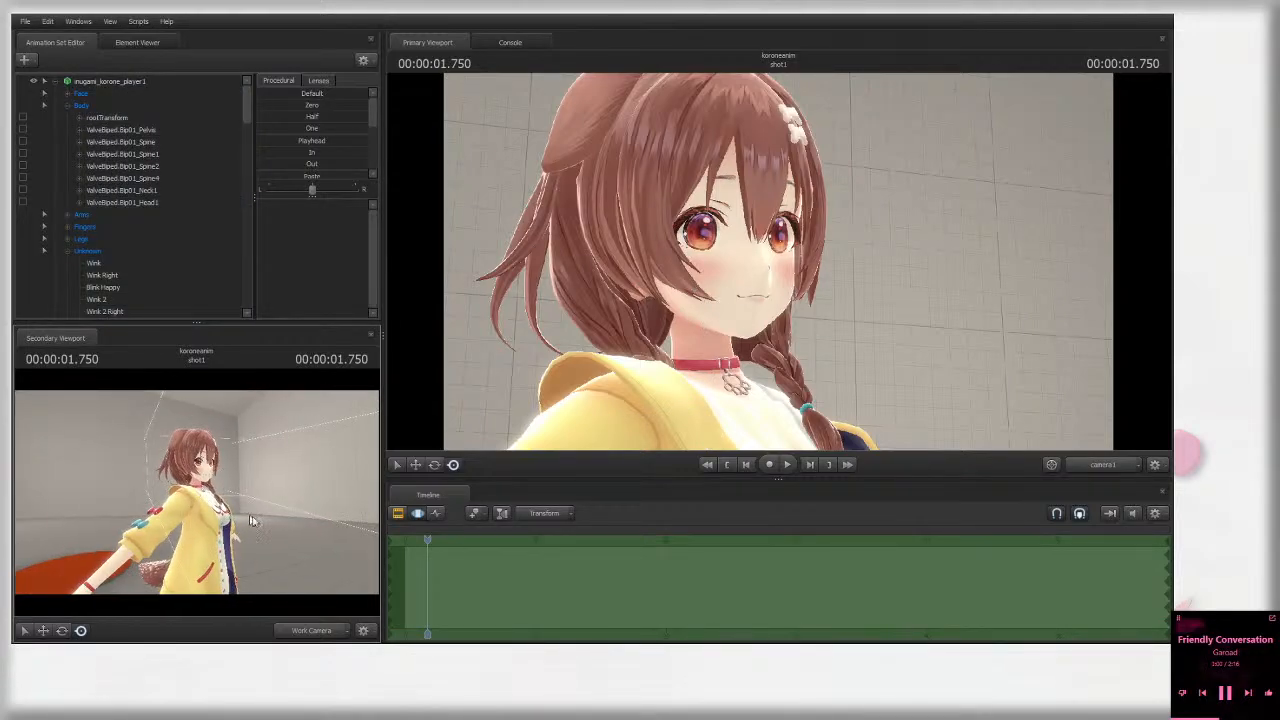
{"action": "left_click_drag", "start_coordinate": [301, 565], "coordinate": [290, 552]}
Step: Play the shot while circling Korone in the Secondary Viewport, and stop with the playhead at the start
{"action": "left_click", "coordinate": [788, 466]}
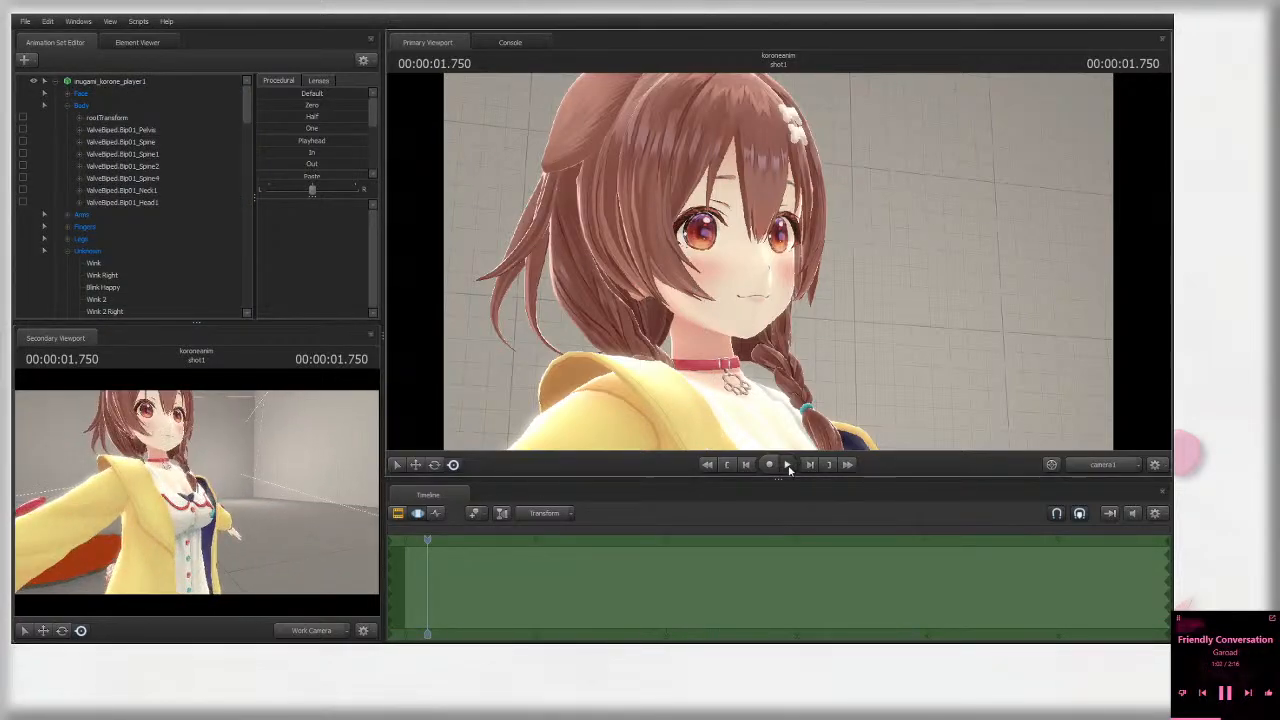
{"action": "left_click_drag", "start_coordinate": [240, 474], "coordinate": [198, 497]}
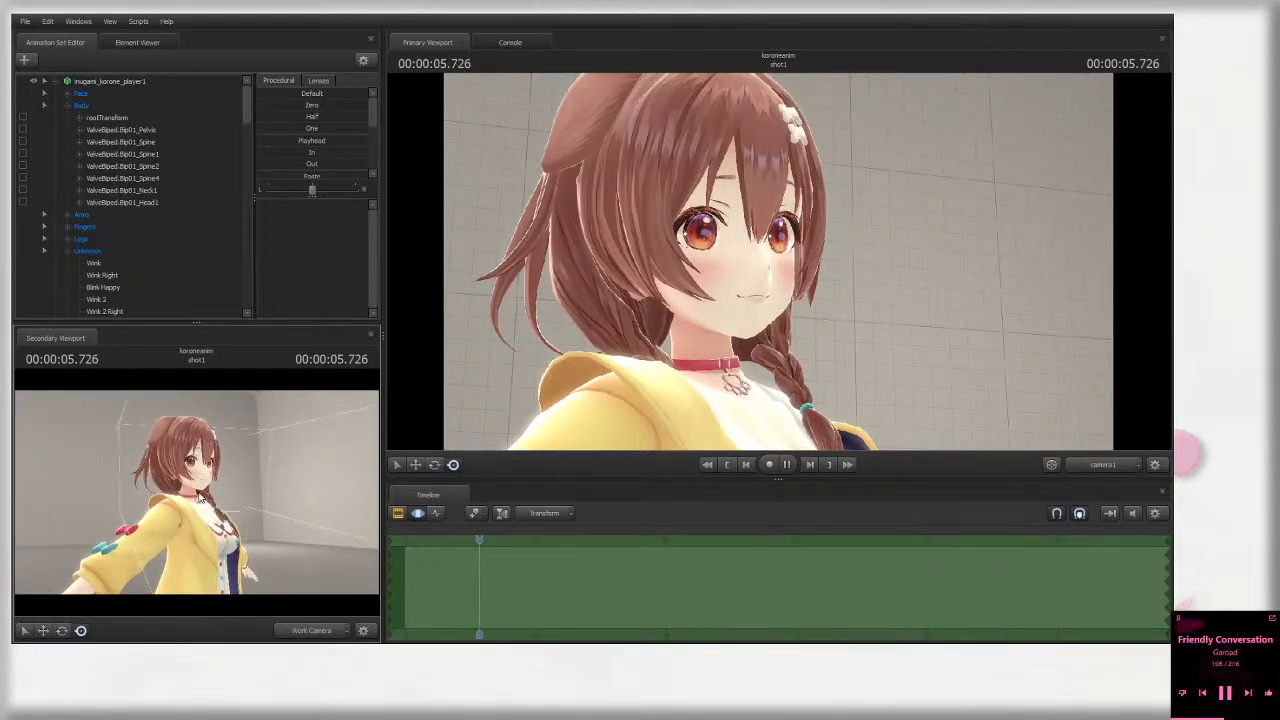
{"action": "left_click", "coordinate": [788, 465]}
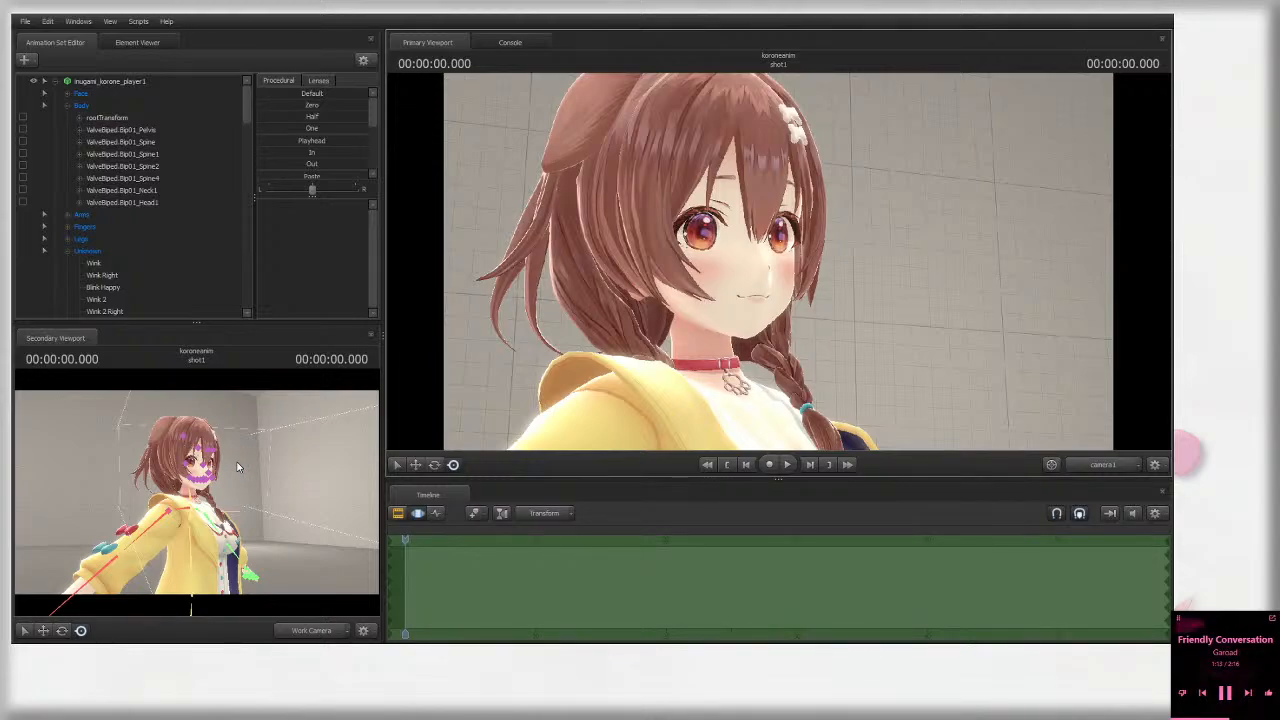
{"action": "left_click_drag", "start_coordinate": [238, 467], "coordinate": [199, 496]}
{"action": "right_click", "coordinate": [157, 79]}
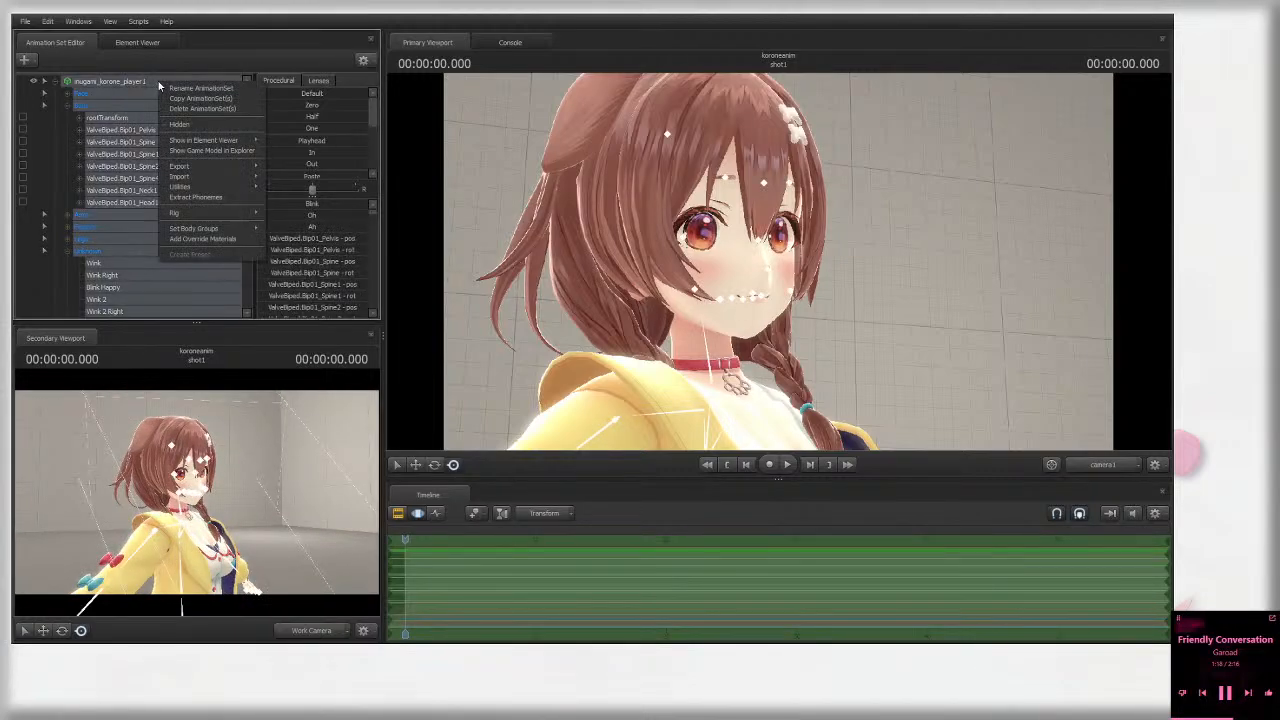
{"action": "left_click", "coordinate": [229, 564]}
{"action": "left_click", "coordinate": [229, 484]}
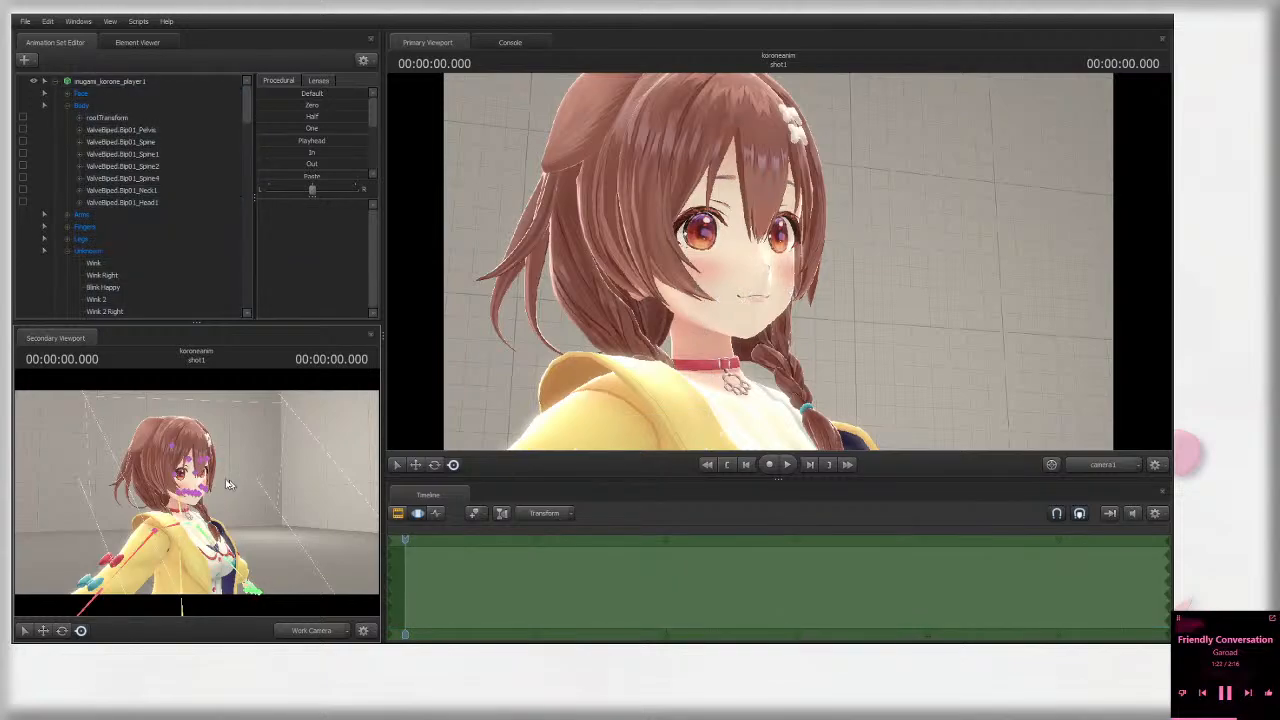
Step: Select Korone's Neck1 bone and play the shot forward to 3.250 seconds
{"action": "left_click", "coordinate": [787, 464]}
{"action": "left_click", "coordinate": [148, 505]}
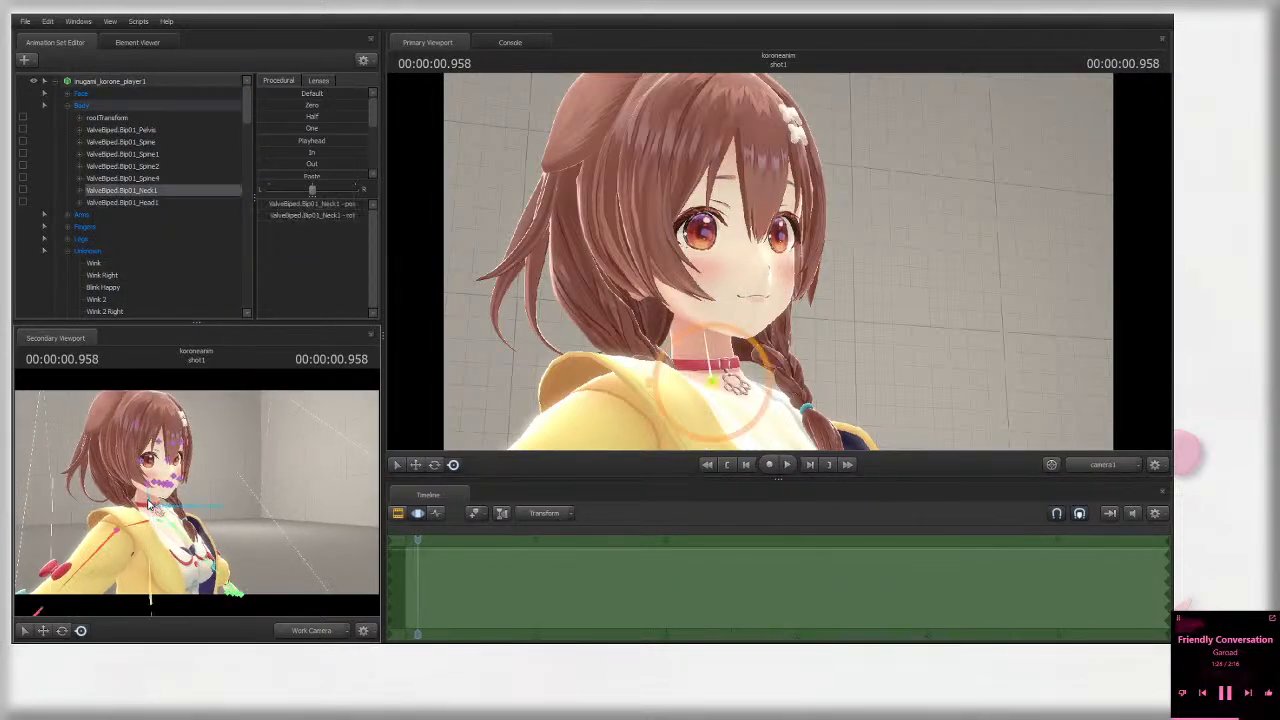
{"action": "left_click", "coordinate": [783, 464]}
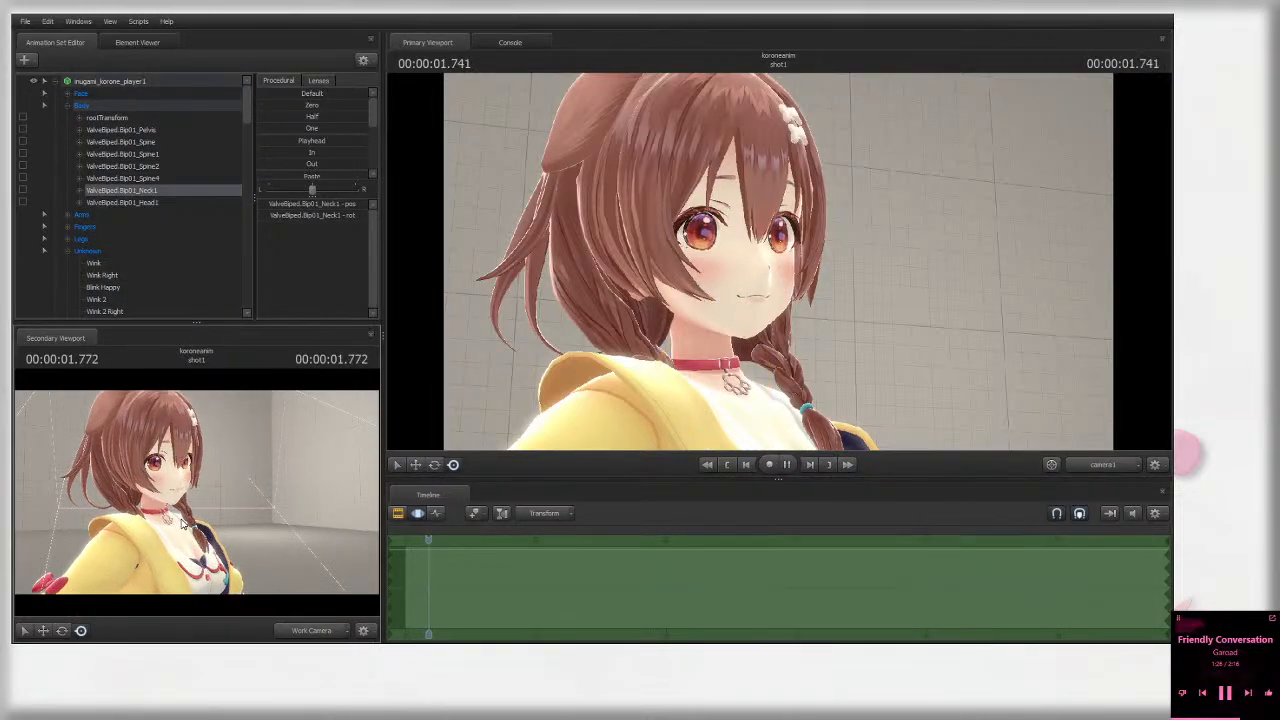
{"action": "left_click", "coordinate": [787, 464]}
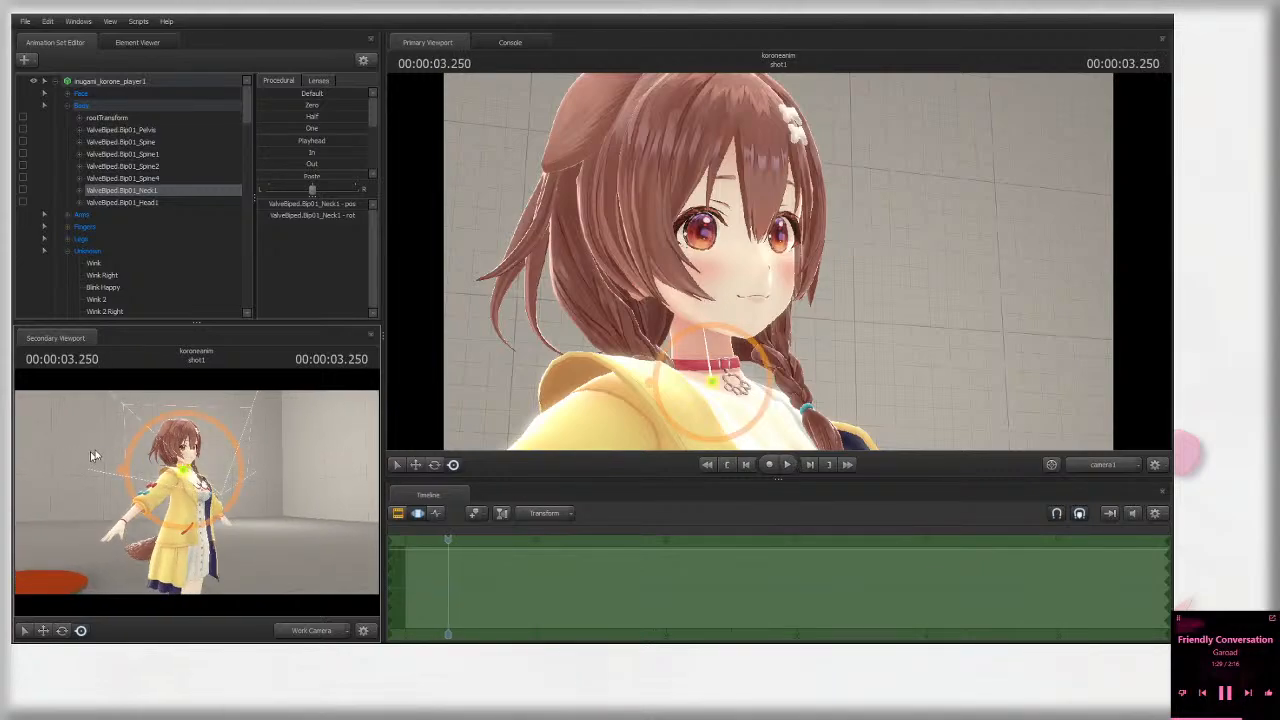
{"action": "key", "text": "w"}
{"action": "left_click_drag", "start_coordinate": [90, 451], "coordinate": [95, 461]}
Step: Select Korone's Spine bone and move it while the shot plays from 3.250 seconds to test her hair physics
{"action": "left_click", "coordinate": [174, 527], "text": "ctrl"}
{"action": "left_click_drag", "start_coordinate": [199, 526], "coordinate": [197, 523]}
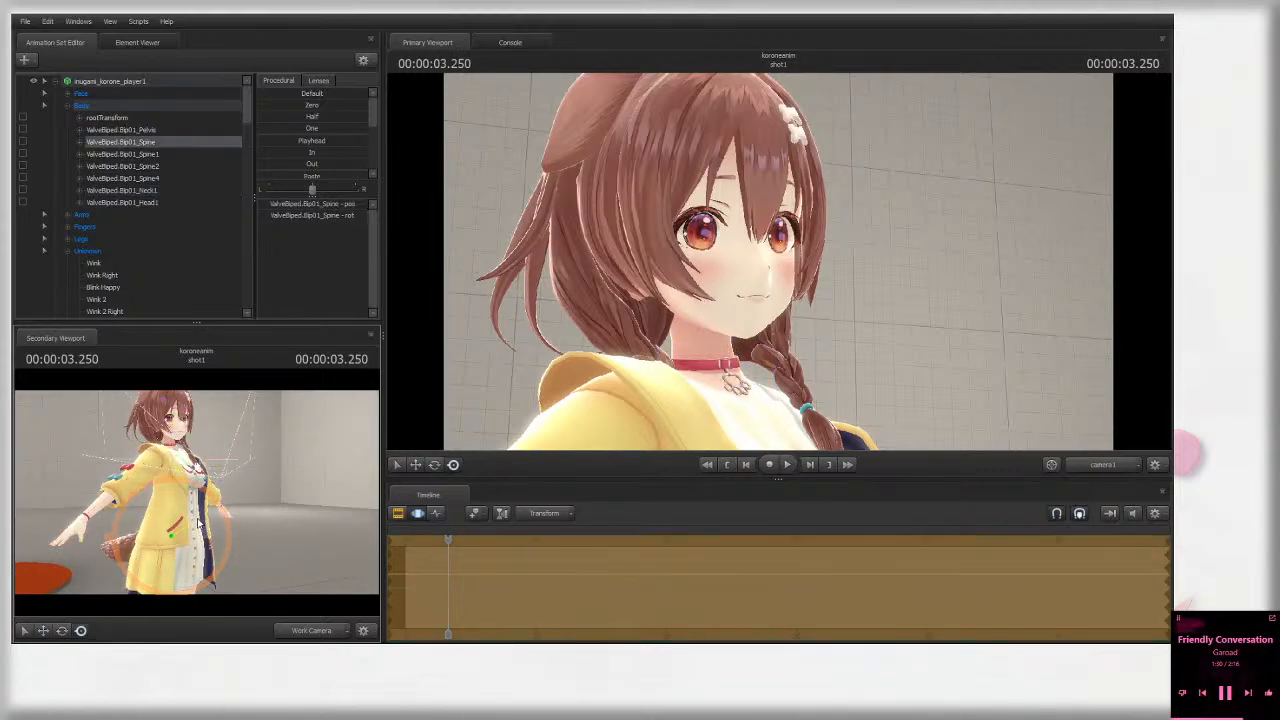
{"action": "key", "text": "space"}
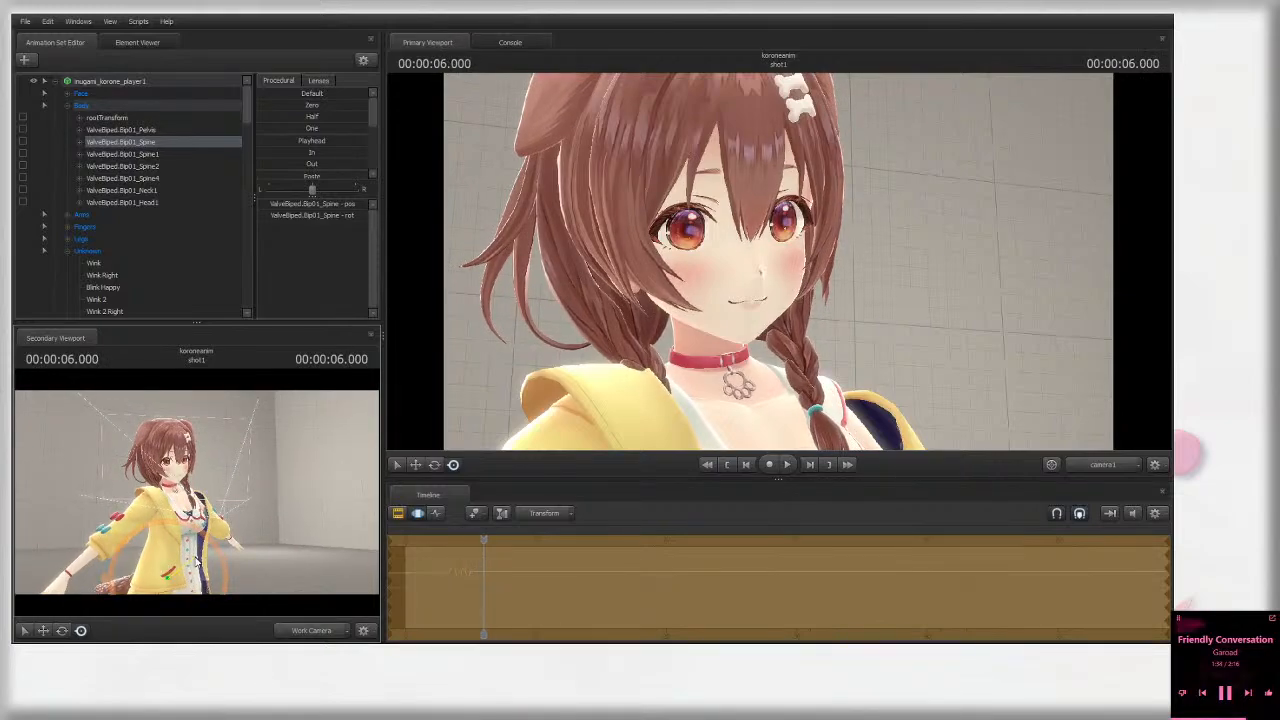
{"action": "key", "text": "space"}
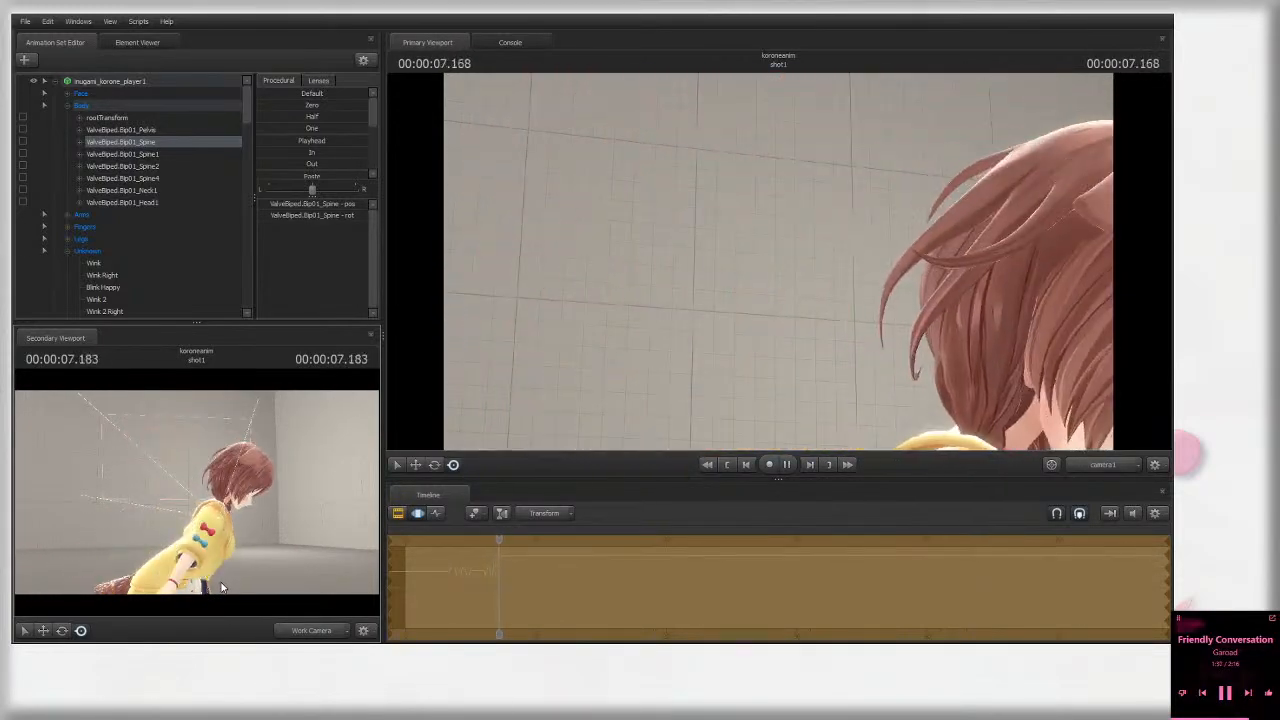
{"action": "key", "text": "space"}
Step: Select the Pelvis bone and swing Korone's body during playback up to 12.375 seconds
{"action": "left_click_drag", "start_coordinate": [181, 509], "coordinate": [190, 463]}
{"action": "left_click", "coordinate": [184, 466], "text": "ctrl"}
{"action": "key", "text": "space"}
{"action": "key", "text": "space"}
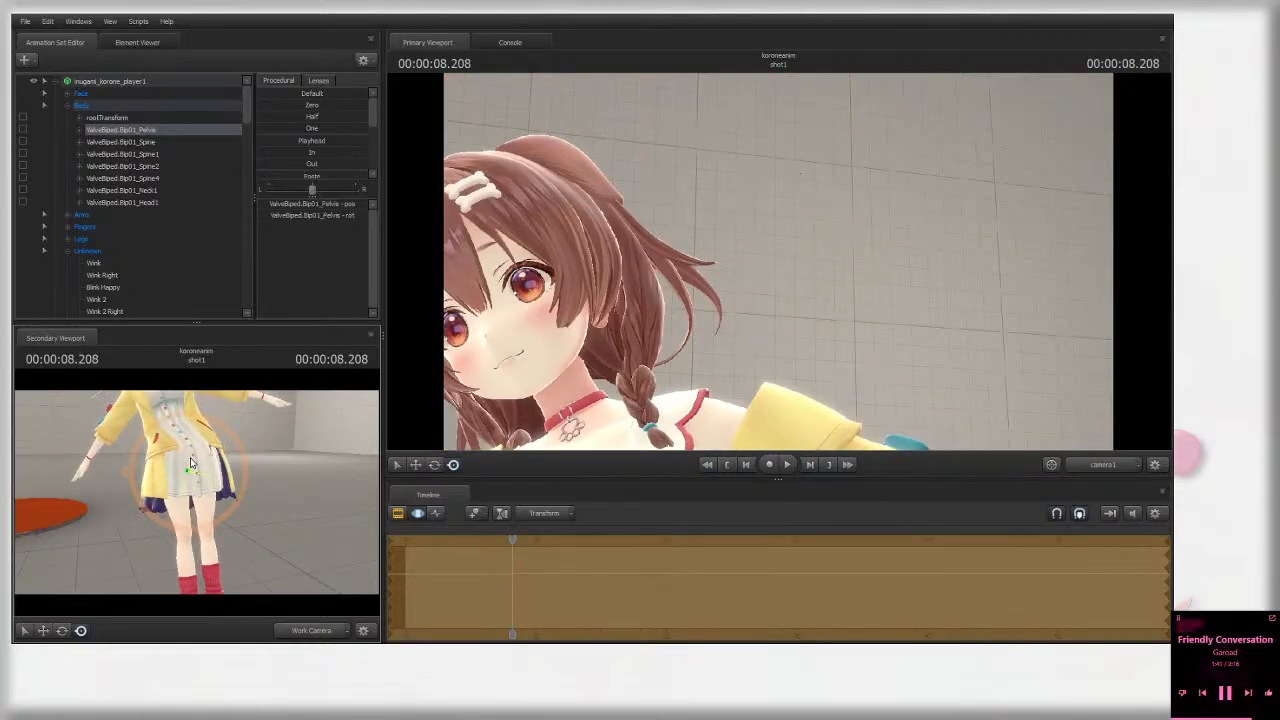
{"action": "key", "text": "space"}
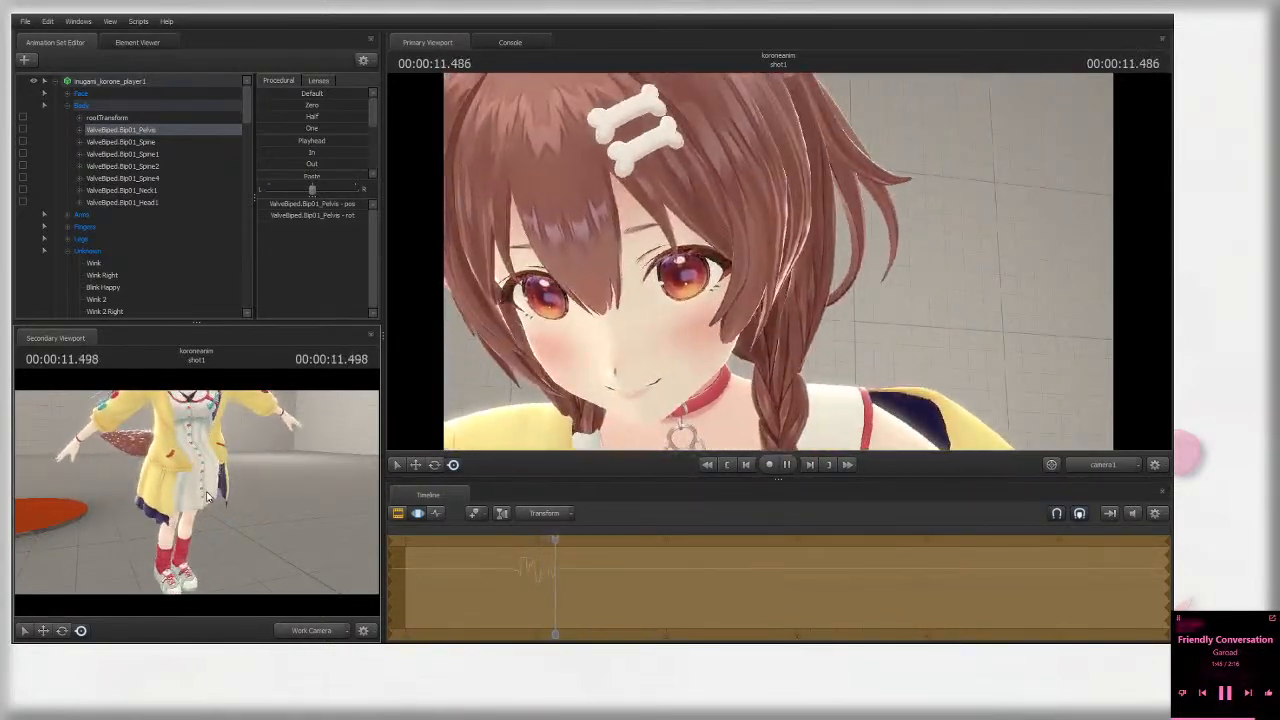
{"action": "key", "text": "space"}
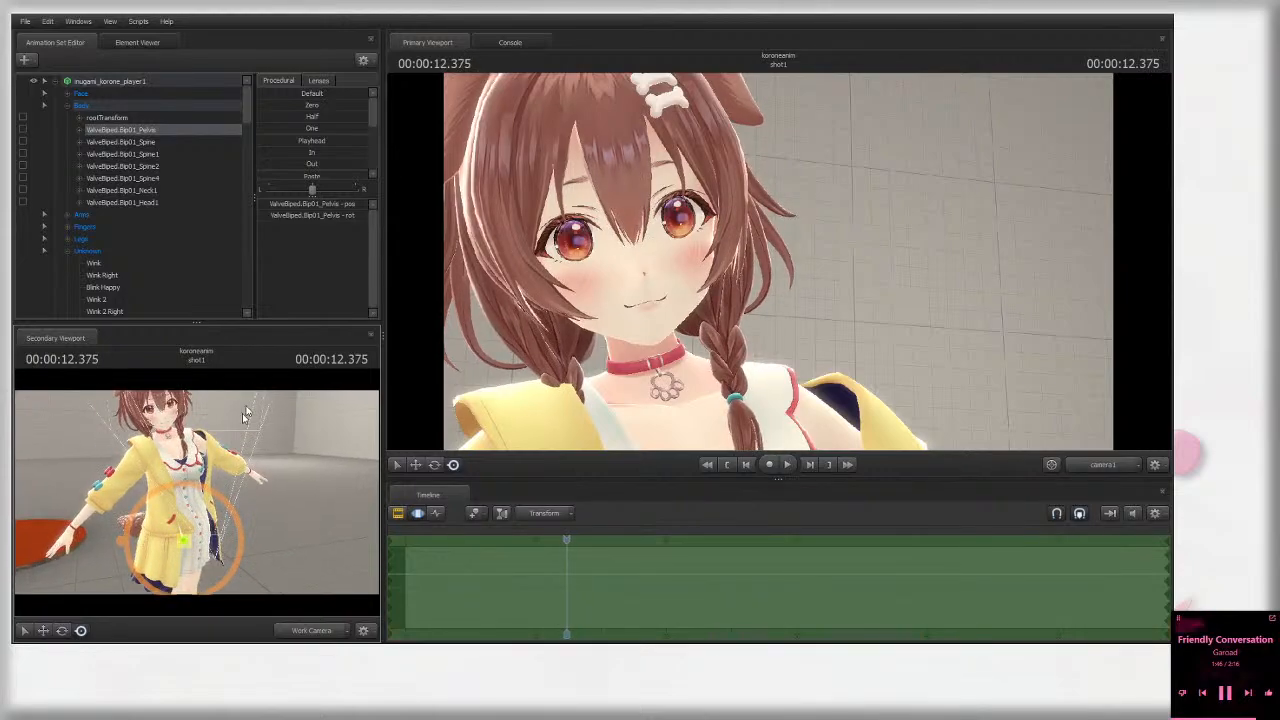
Step: Bake the procedural bones of the inugami_korone_player1 animation set
{"action": "left_click_drag", "start_coordinate": [230, 470], "coordinate": [192, 464]}
{"action": "key", "text": "w"}
{"action": "key", "text": "s"}
{"action": "key", "text": "s"}
{"action": "key", "text": "w"}
{"action": "left_click", "coordinate": [110, 131]}
{"action": "right_click", "coordinate": [117, 81]}
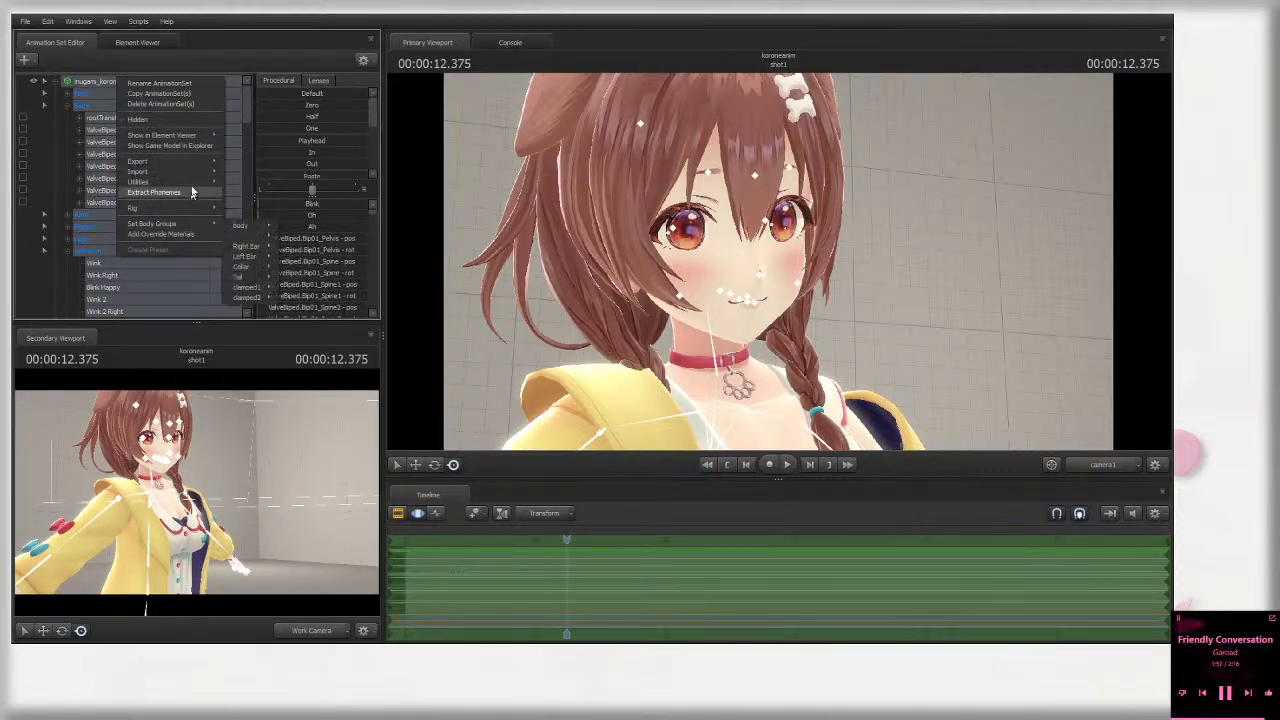
{"action": "mouse_move", "coordinate": [192, 186]}
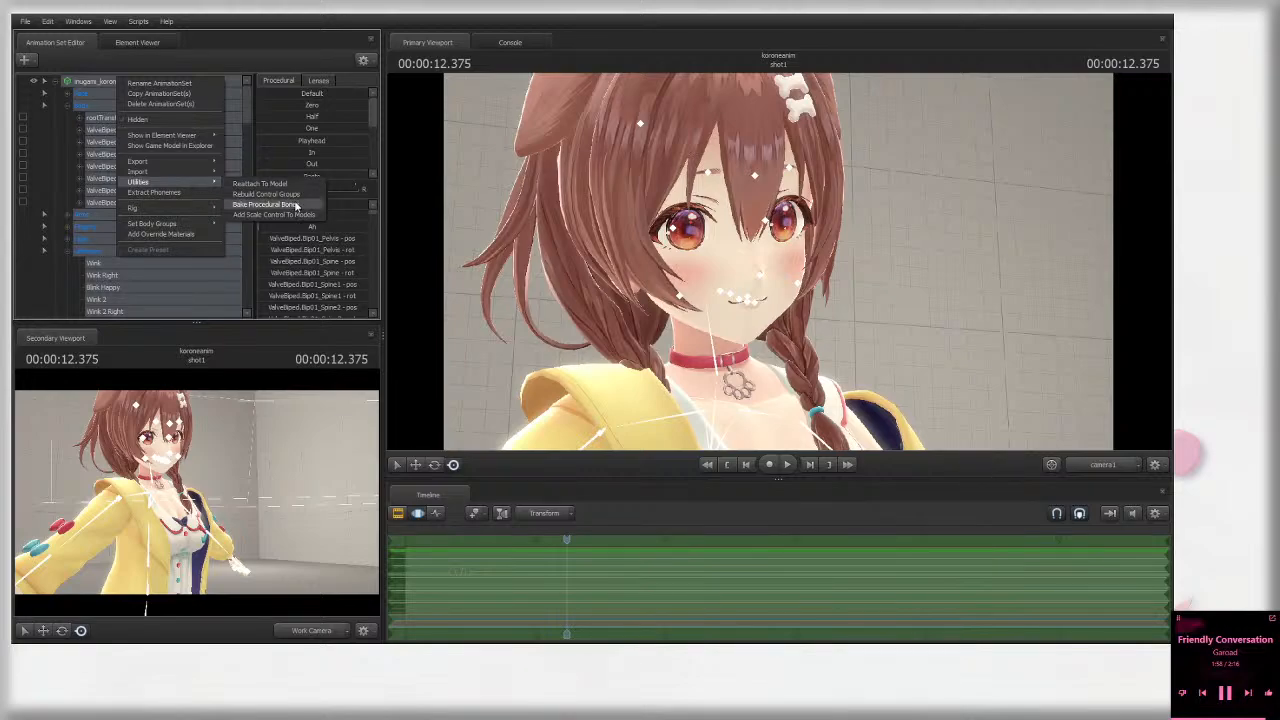
{"action": "left_click", "coordinate": [294, 204]}
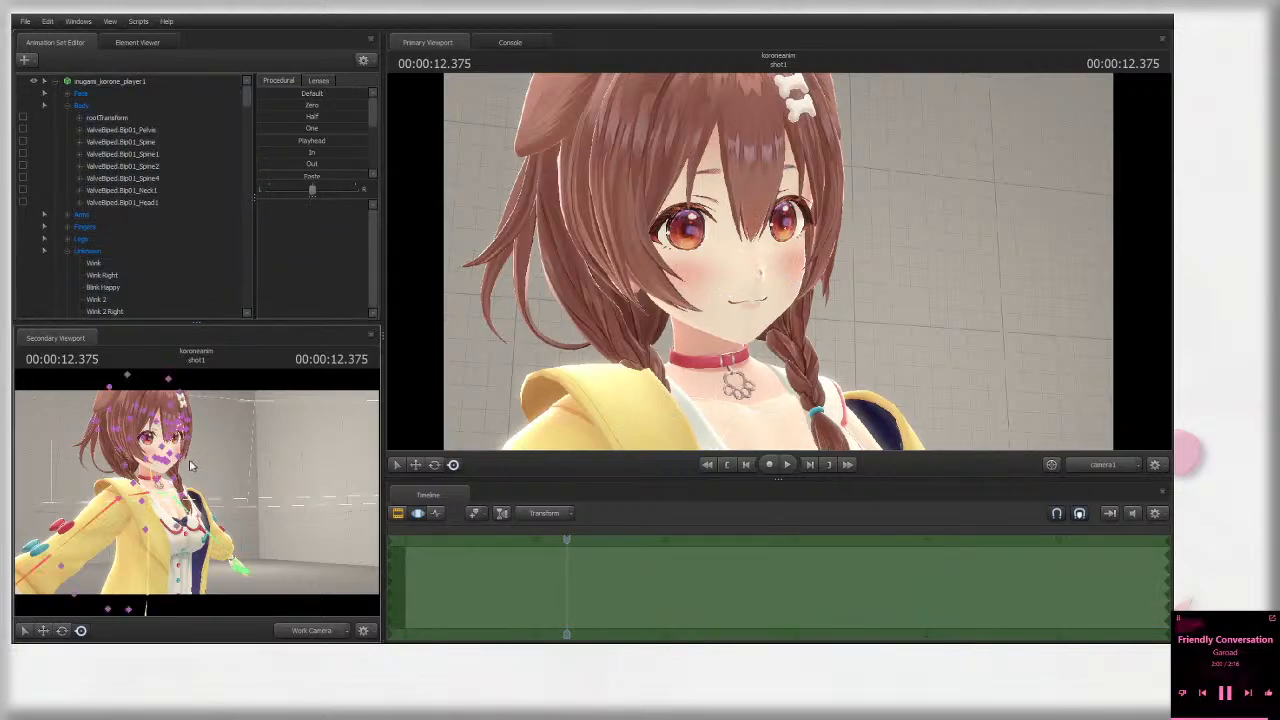
Step: Try posing the baked Pigtail1_1_R hair bone on Korone's head and undo the change
{"action": "left_click_drag", "start_coordinate": [268, 502], "coordinate": [203, 497]}
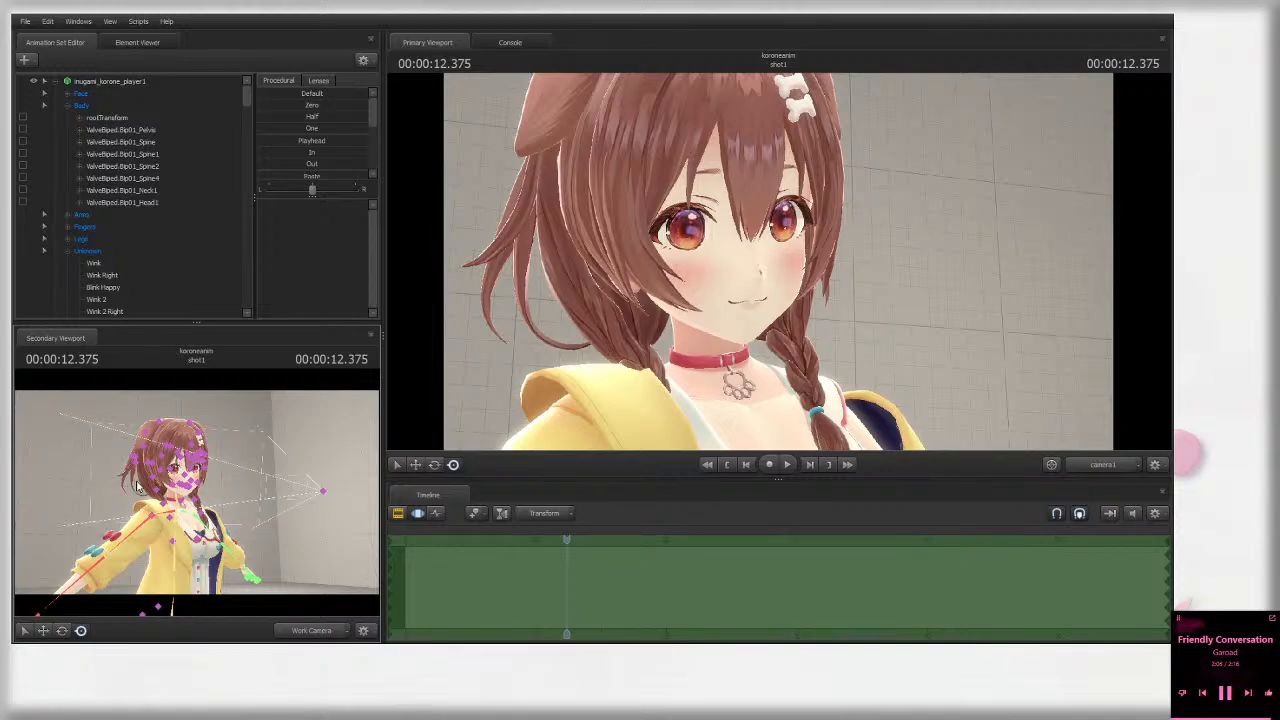
{"action": "left_click", "coordinate": [152, 478], "text": "ctrl"}
{"action": "left_click_drag", "start_coordinate": [267, 497], "coordinate": [236, 480], "text": "alt"}
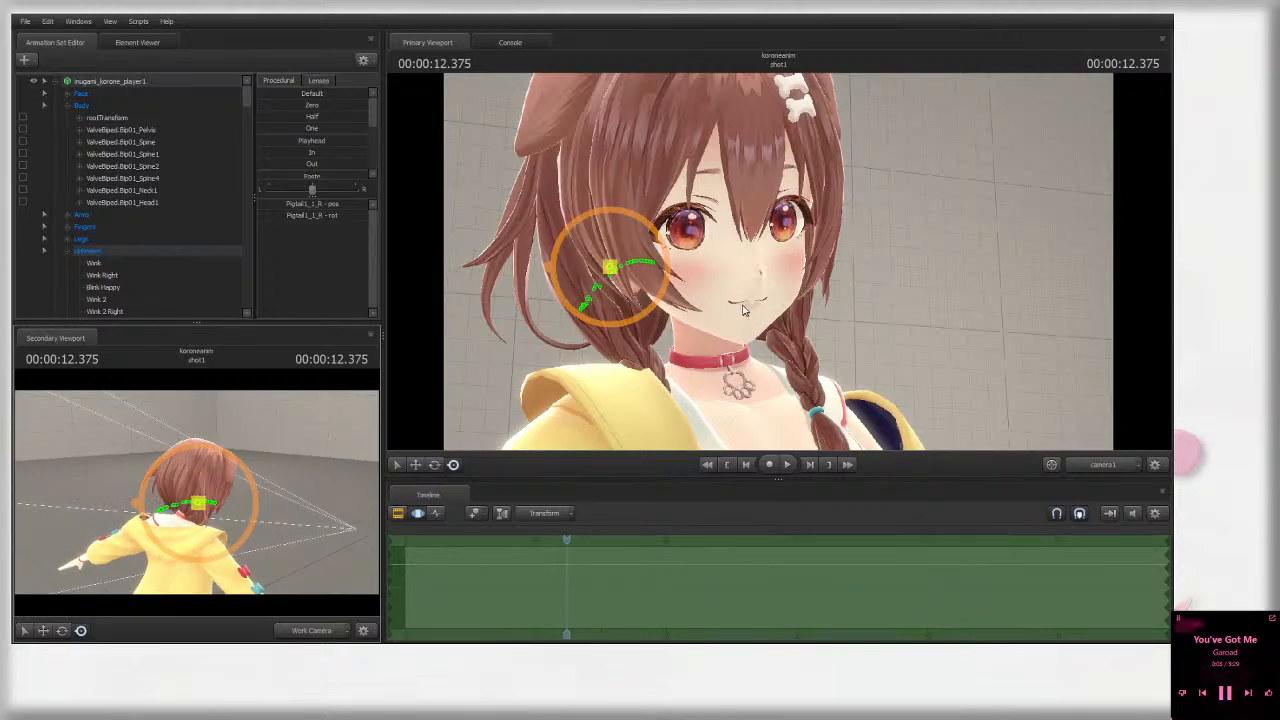
{"action": "left_click_drag", "start_coordinate": [161, 490], "coordinate": [194, 490]}
{"action": "key", "text": "ctrl+z"}
{"action": "key", "text": "ctrl"}
{"action": "left_click", "coordinate": [273, 493], "text": "ctrl"}
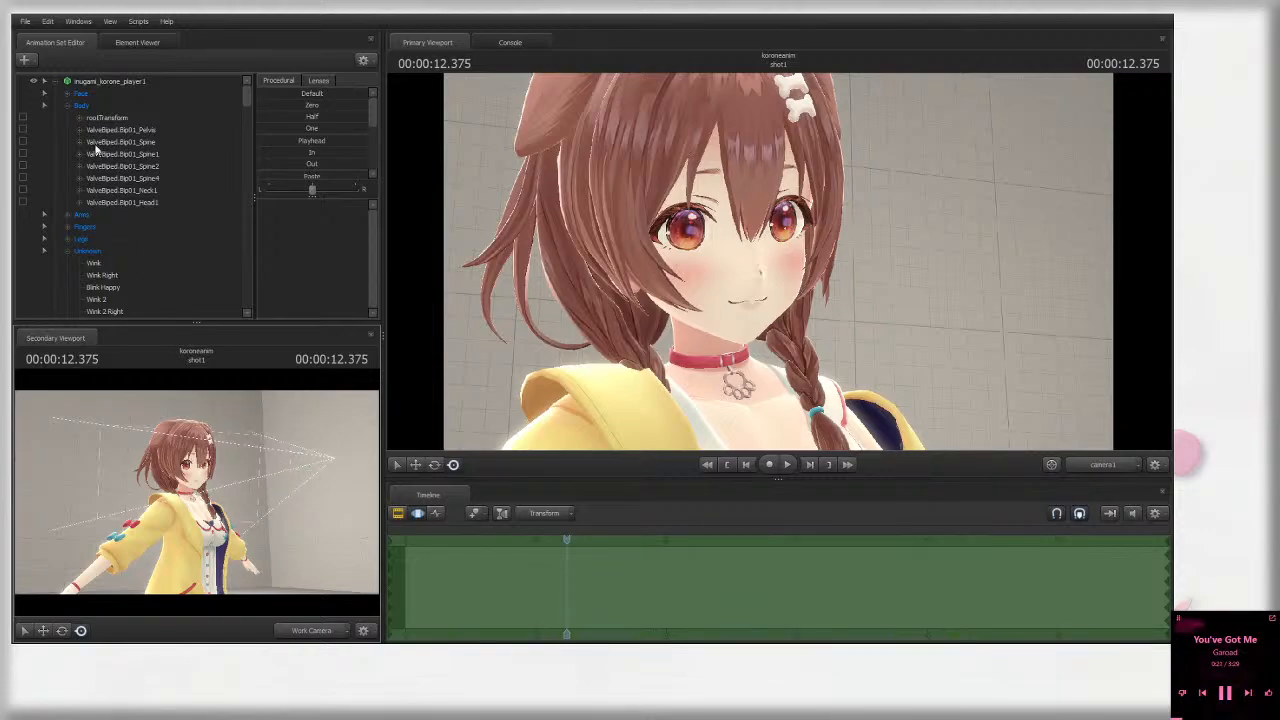
Step: Collapse Korone's animation set, select her Neck1 bone and play the shot on to 12.916 seconds
{"action": "left_click", "coordinate": [56, 82]}
{"action": "left_click_drag", "start_coordinate": [252, 470], "coordinate": [238, 475], "text": "alt"}
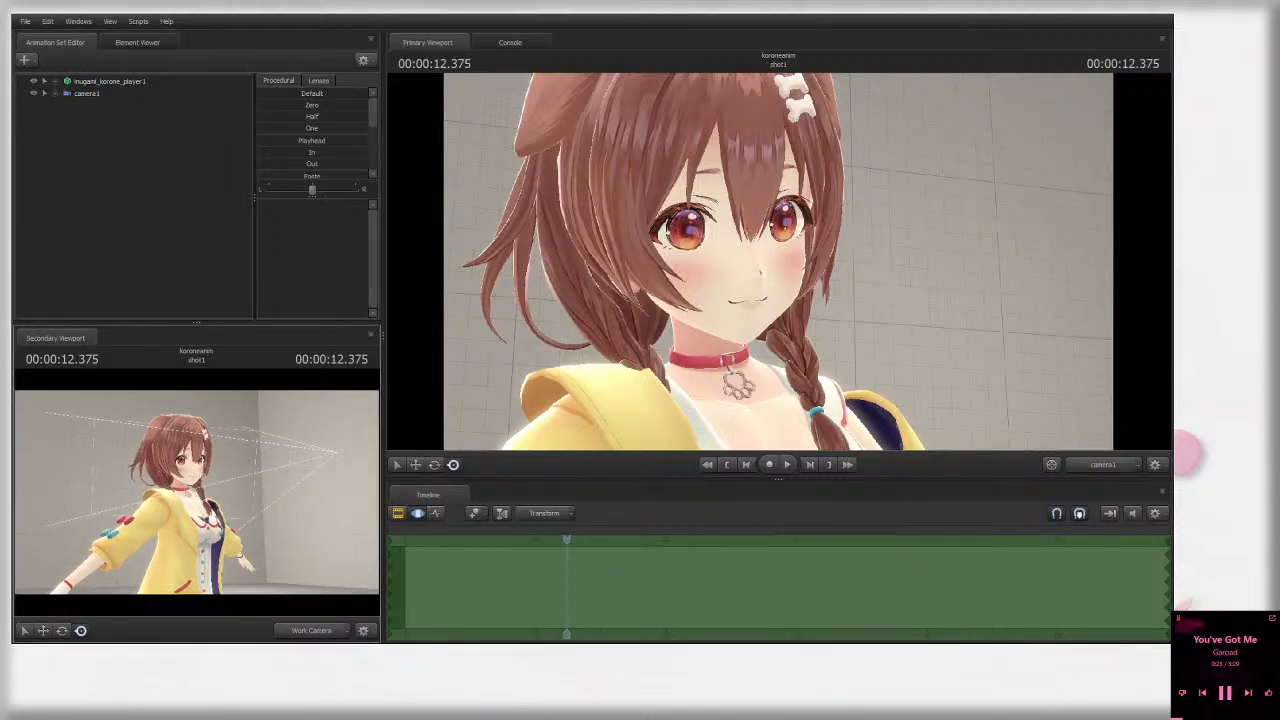
{"action": "left_click", "coordinate": [184, 493], "text": "ctrl"}
{"action": "key", "text": "space"}
{"action": "key", "text": "space"}
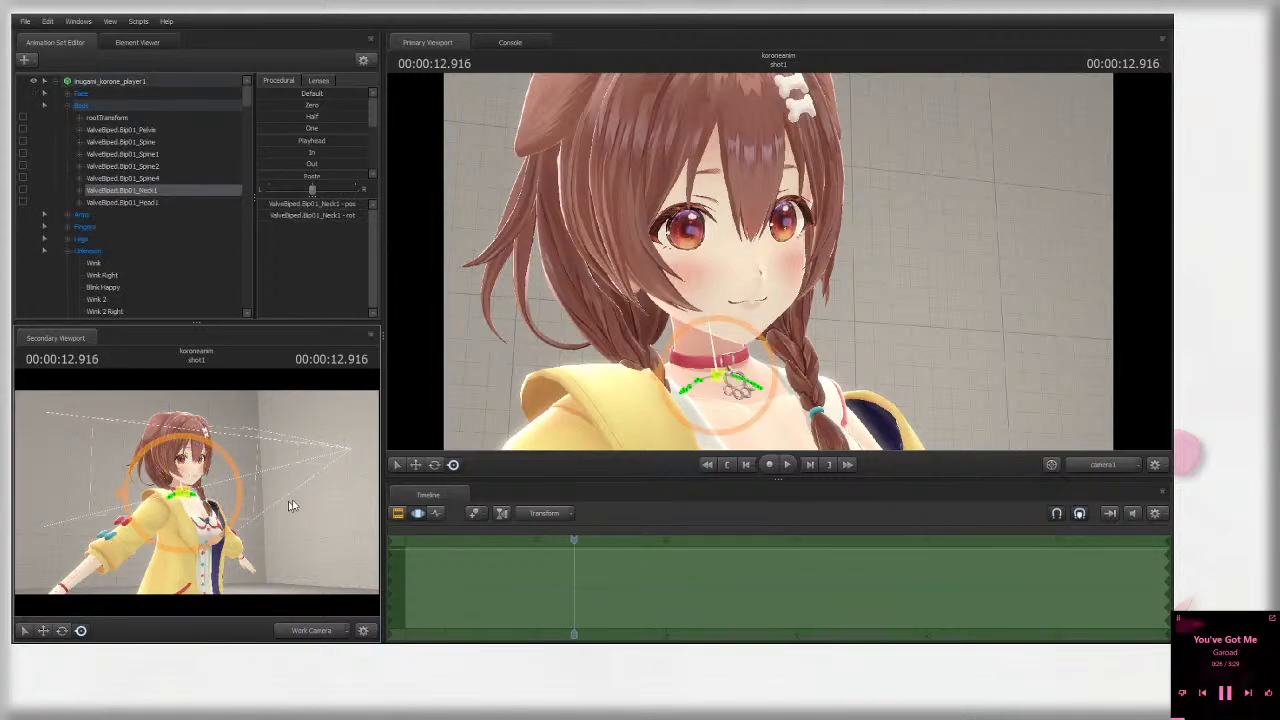
Step: Try shifting the Neck1 bone with the Move tool and undo the change
{"action": "key", "text": "w"}
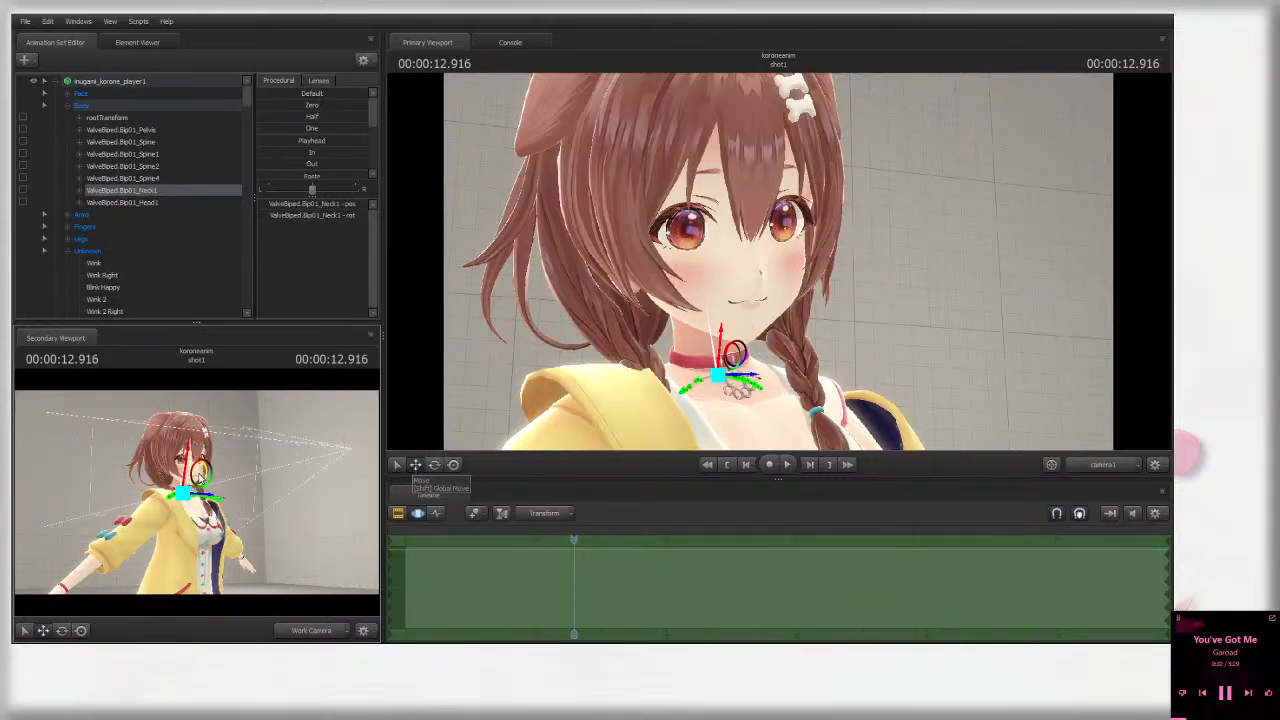
{"action": "left_click_drag", "start_coordinate": [183, 492], "coordinate": [288, 505]}
{"action": "key", "text": "ctrl+z"}
Step: Try turning the Neck1 bone with the Rotate tool, undo the change and return to the Move tool
{"action": "left_click", "coordinate": [434, 465]}
{"action": "key", "text": "w"}
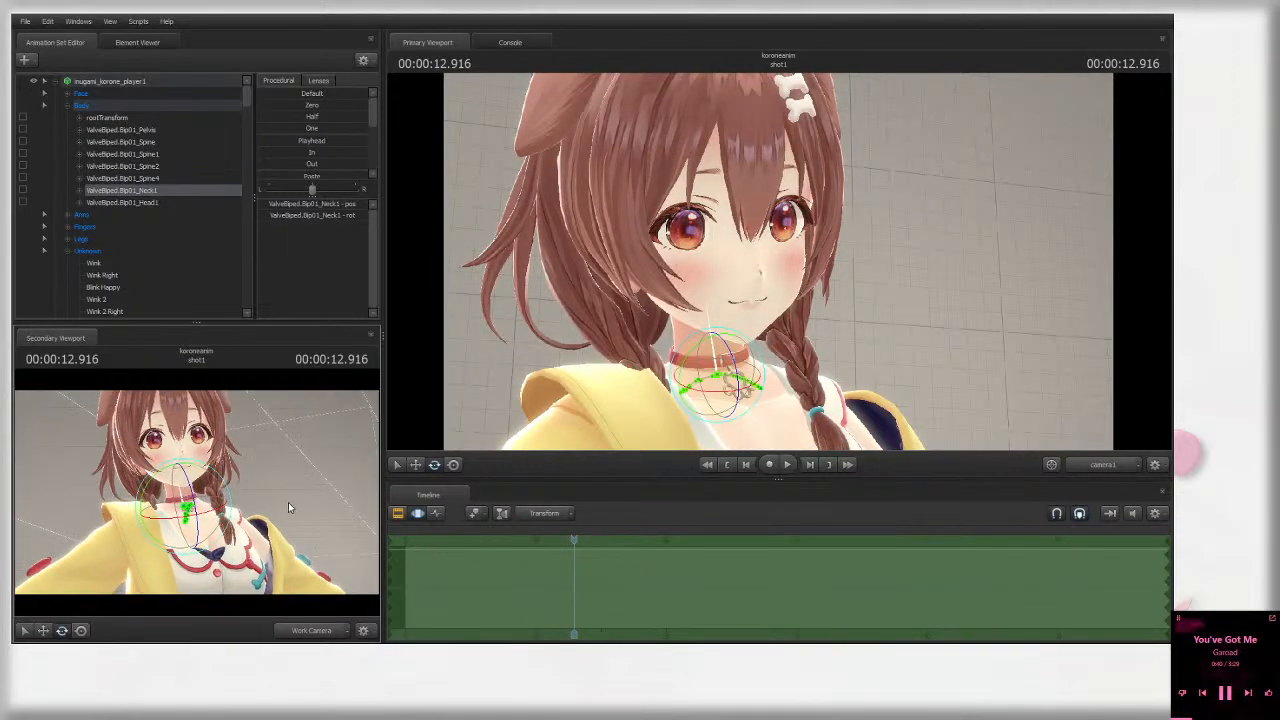
{"action": "left_click_drag", "start_coordinate": [190, 490], "coordinate": [216, 495]}
{"action": "key", "text": "ctrl+z"}
{"action": "key", "text": "w"}
{"action": "key", "text": "s"}
{"action": "key", "text": "ctrl+z"}
{"action": "left_click_drag", "start_coordinate": [216, 495], "coordinate": [237, 495], "text": "alt"}
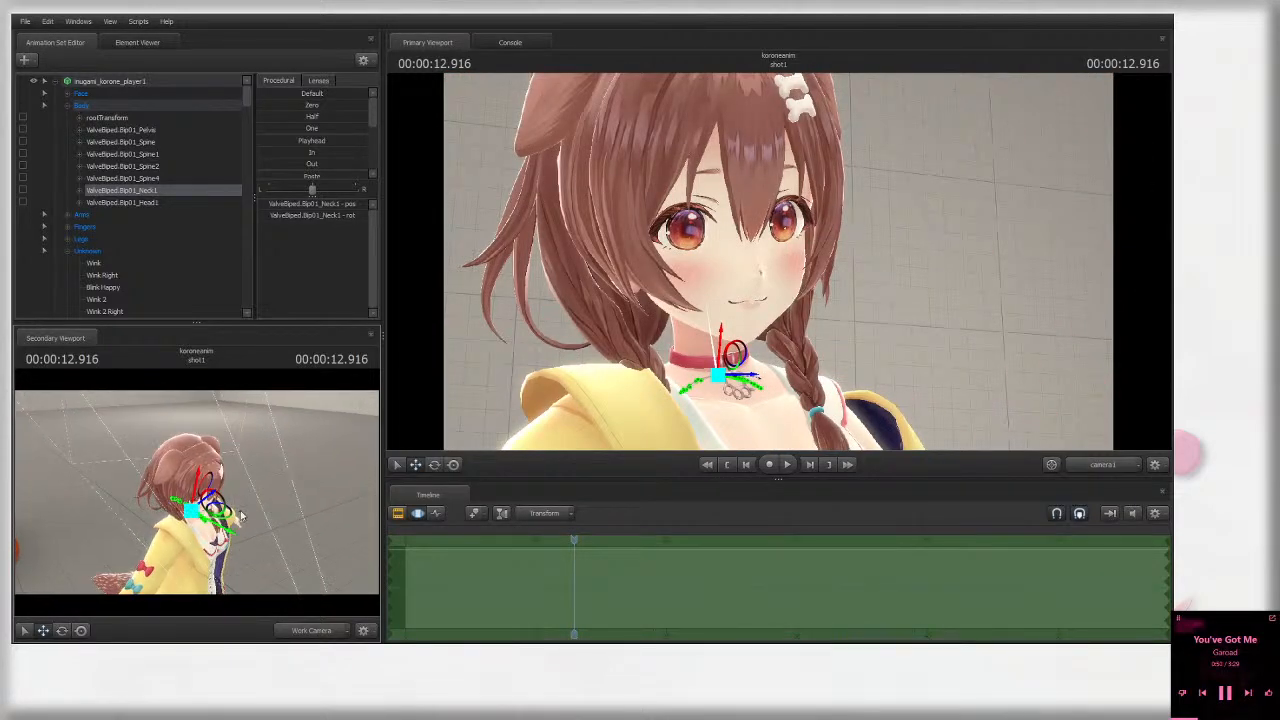
Step: Try nudging Korone's Neck1 bone from another angle in the secondary viewport and undo the change
{"action": "right_click_drag", "start_coordinate": [241, 516], "coordinate": [208, 500], "text": "alt"}
{"action": "left_click_drag", "start_coordinate": [206, 496], "coordinate": [208, 500]}
{"action": "key", "text": "ctrl+z"}
Step: Select Korone's rootTransform control and try moving her whole body with the Move tool, undoing each move
{"action": "left_click", "coordinate": [196, 556], "text": "ctrl"}
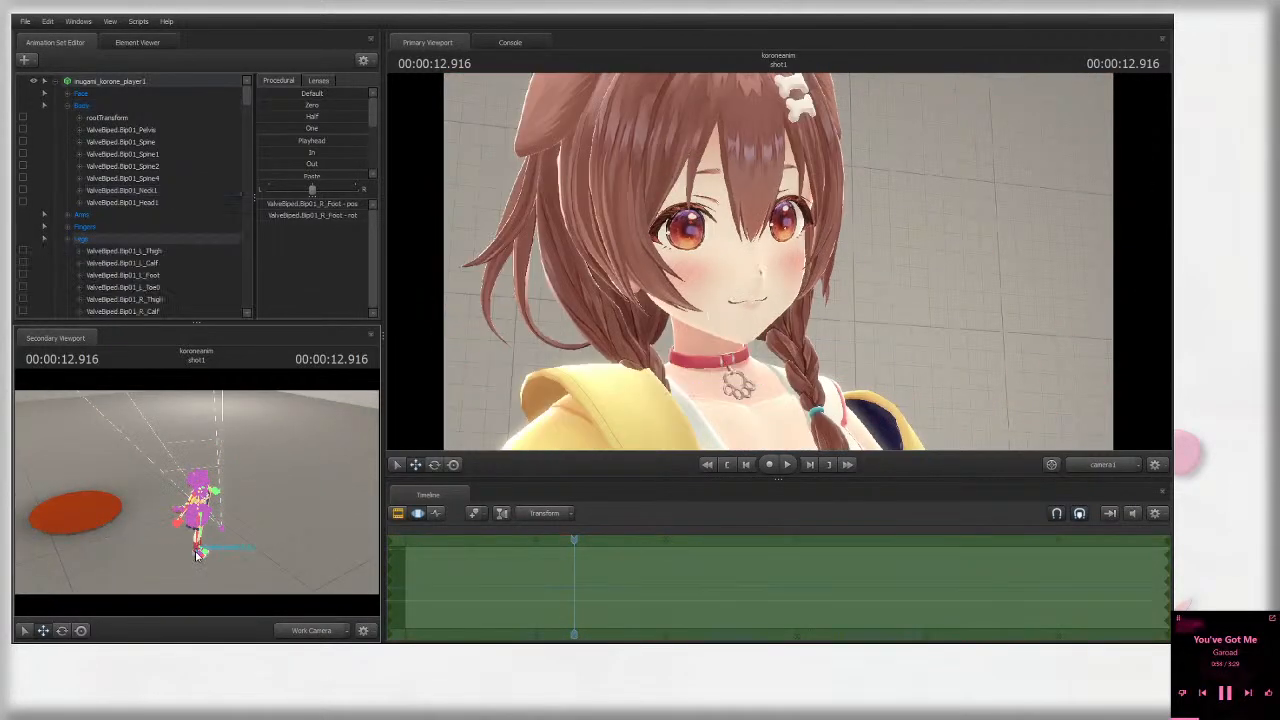
{"action": "left_click_drag", "start_coordinate": [196, 556], "coordinate": [211, 425], "text": "alt"}
{"action": "left_click", "coordinate": [193, 555], "text": "ctrl"}
{"action": "key", "text": "ctrl+z"}
{"action": "left_click_drag", "start_coordinate": [243, 493], "coordinate": [130, 461]}
{"action": "key", "text": "ctrl+z"}
{"action": "left_click_drag", "start_coordinate": [151, 511], "coordinate": [127, 443]}
{"action": "key", "text": "ctrl+z"}
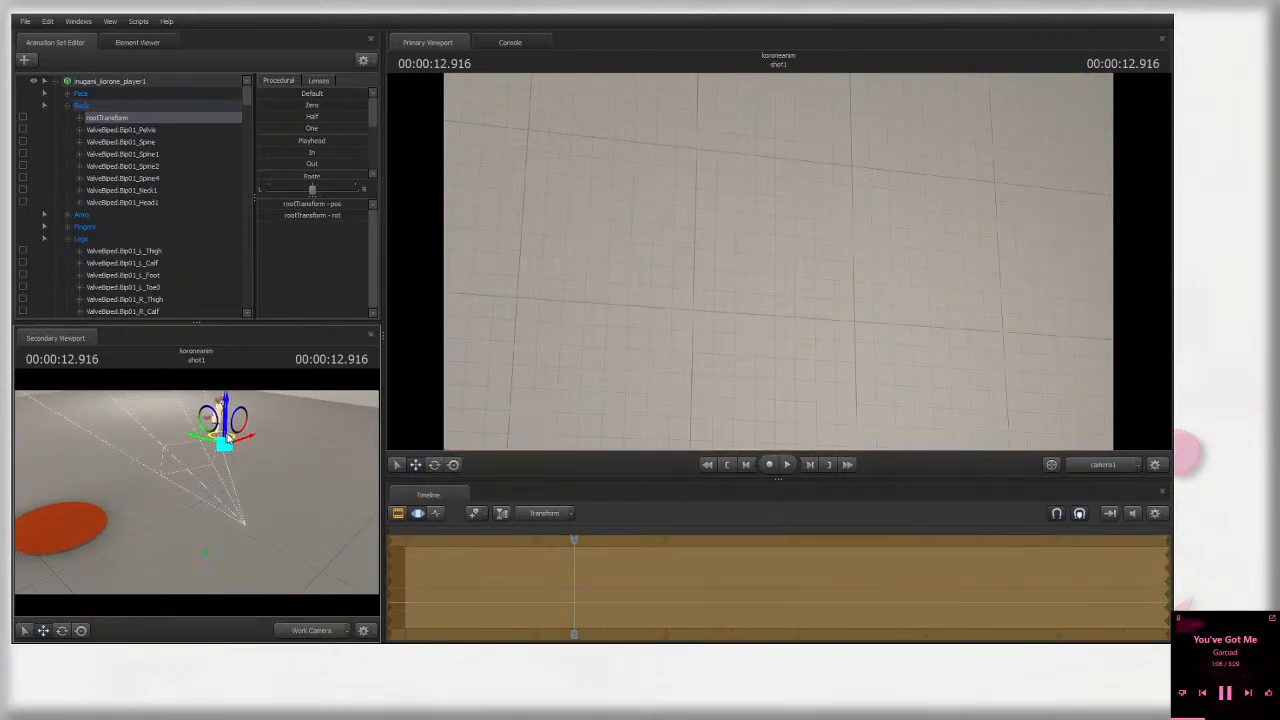
{"action": "left_click_drag", "start_coordinate": [229, 437], "coordinate": [186, 486]}
{"action": "key", "text": "ctrl+z"}
{"action": "left_click_drag", "start_coordinate": [262, 550], "coordinate": [300, 550], "text": "alt"}
{"action": "key", "text": "w"}
{"action": "left_click_drag", "start_coordinate": [215, 510], "coordinate": [195, 553]}
{"action": "left_click_drag", "start_coordinate": [278, 474], "coordinate": [238, 511]}
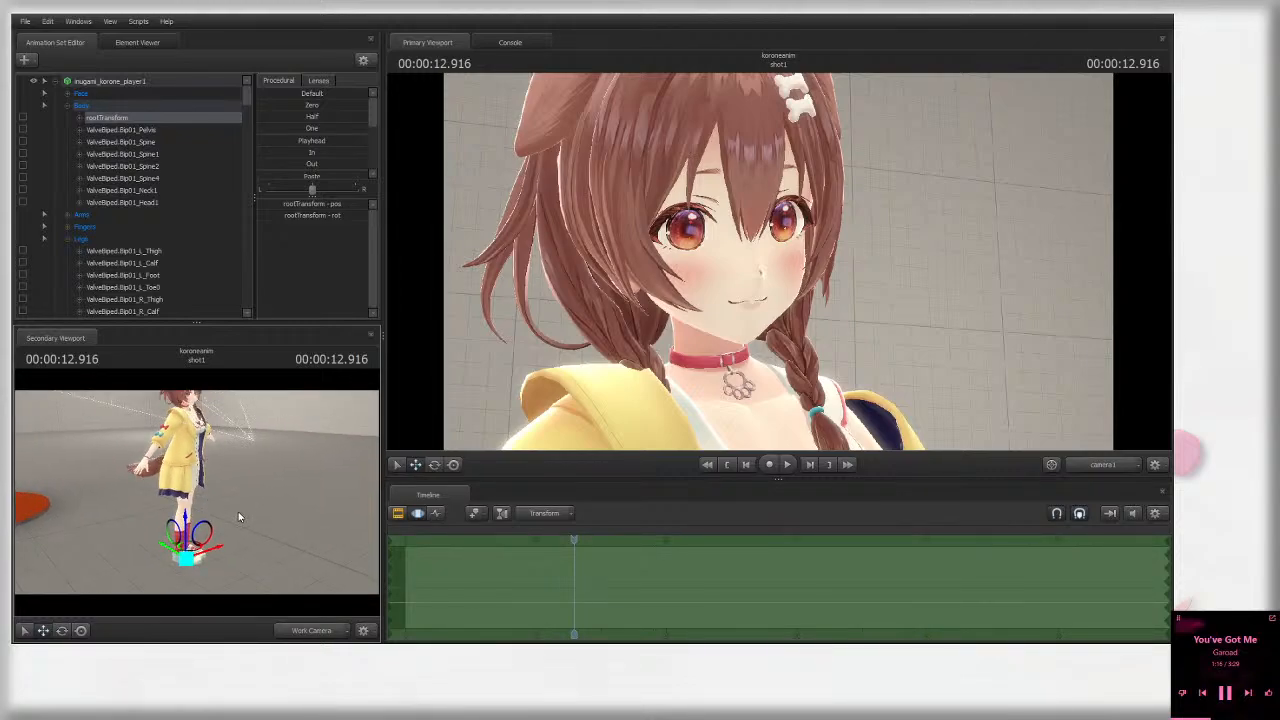
Step: Try turning Korone's whole body by rootTransform with the Rotate tool and undo the changes
{"action": "key", "text": "e"}
{"action": "left_click_drag", "start_coordinate": [193, 494], "coordinate": [123, 583]}
{"action": "key", "text": "ctrl+z"}
{"action": "key", "text": "ctrl+z"}
{"action": "key", "text": "ctrl+z"}
{"action": "left_click_drag", "start_coordinate": [160, 520], "coordinate": [198, 530], "text": "alt"}
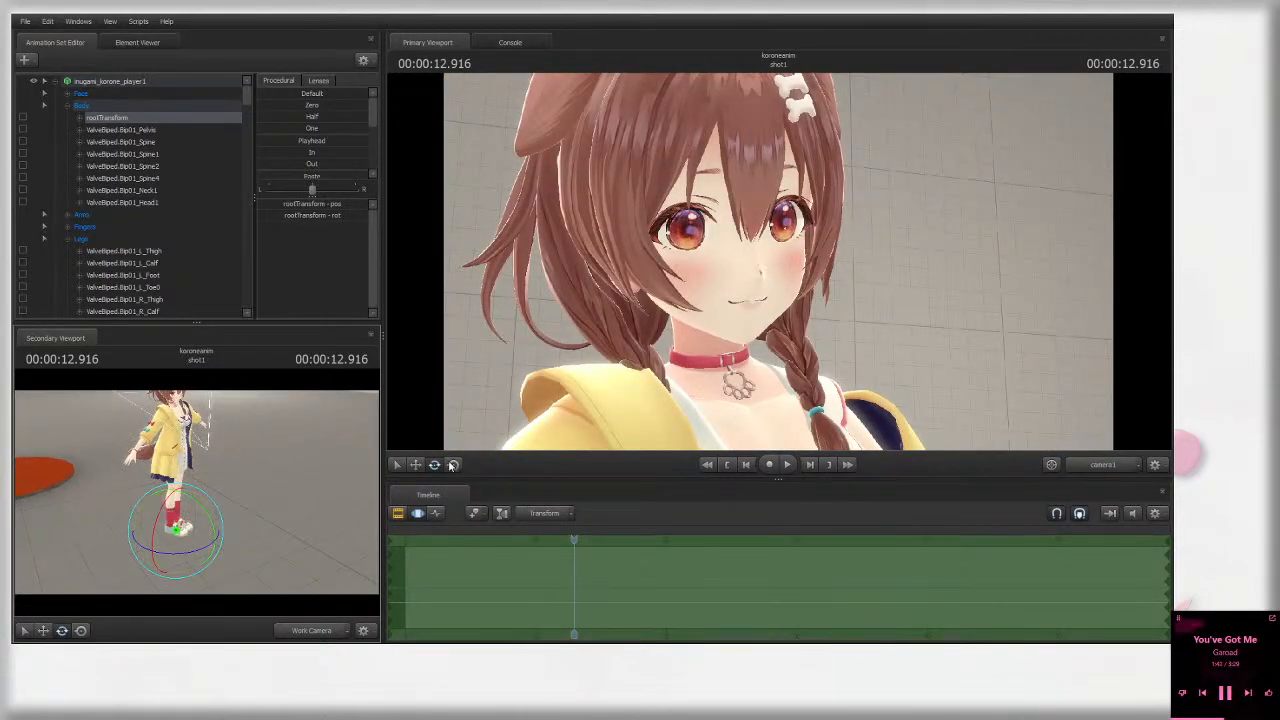
Step: Try the Screen tool and then the Rotate tool again on rootTransform, undoing each change
{"action": "key", "text": "r"}
{"action": "left_click_drag", "start_coordinate": [261, 505], "coordinate": [205, 545], "text": "alt"}
{"action": "left_click_drag", "start_coordinate": [228, 465], "coordinate": [213, 567], "text": "alt"}
{"action": "key", "text": "ctrl+z"}
{"action": "key", "text": "e"}
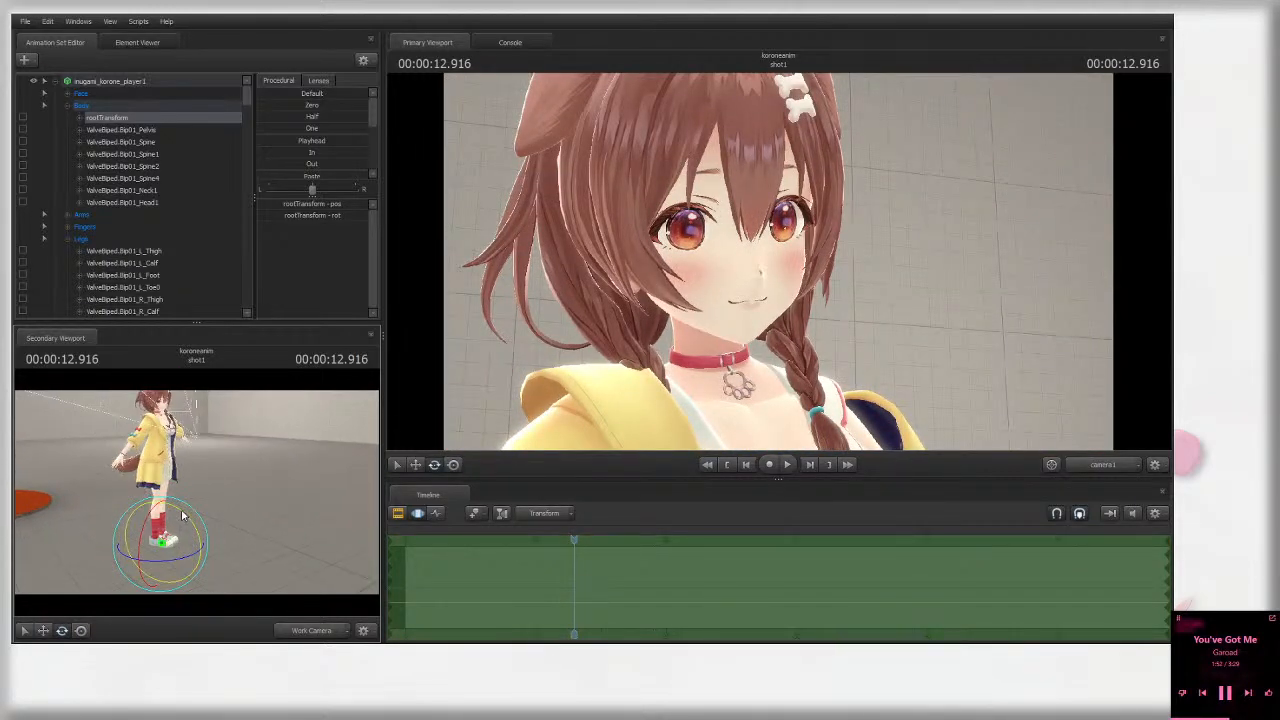
{"action": "left_click_drag", "start_coordinate": [182, 512], "coordinate": [198, 488]}
{"action": "key", "text": "ctrl+z"}
Step: Select Korone's R_UpperArm bone and examine the Screen tool's manipulator around it from several angles
{"action": "left_click", "coordinate": [183, 475], "text": "ctrl"}
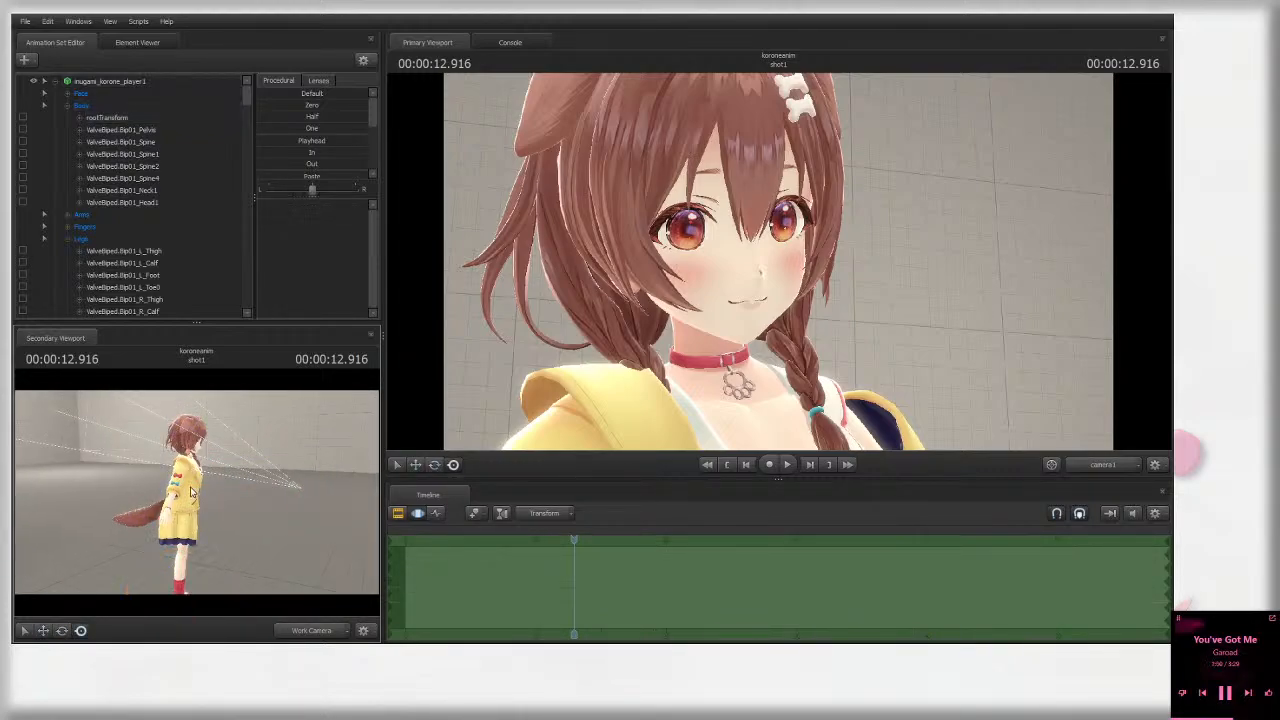
{"action": "left_click_drag", "start_coordinate": [260, 514], "coordinate": [300, 513], "text": "alt"}
{"action": "left_click_drag", "start_coordinate": [178, 484], "coordinate": [173, 473]}
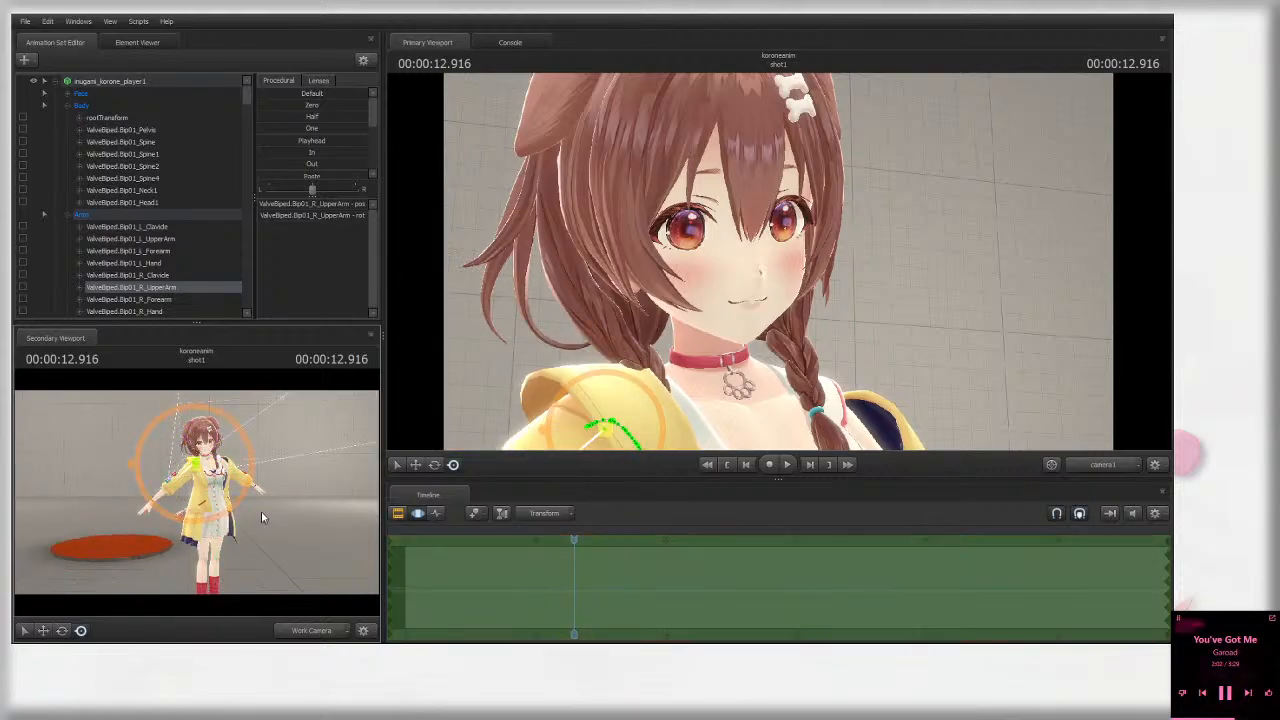
{"action": "left_click_drag", "start_coordinate": [263, 517], "coordinate": [303, 516], "text": "alt"}
{"action": "left_click_drag", "start_coordinate": [242, 545], "coordinate": [183, 499]}
{"action": "key", "text": "e"}
{"action": "key", "text": "r"}
{"action": "key", "text": "w"}
Step: Select camera1's transform control and shift the Screen tool's pivot onto Korone's head
{"action": "left_click", "coordinate": [50, 538], "text": "ctrl"}
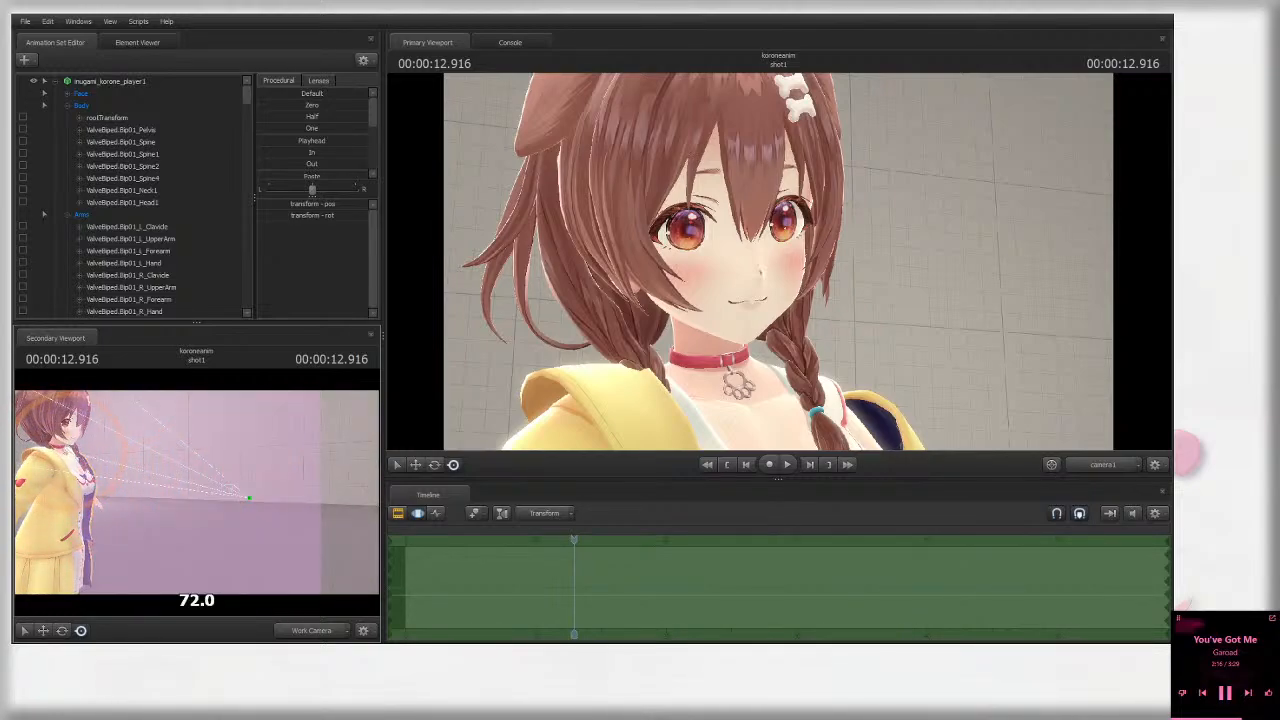
{"action": "left_click_drag", "start_coordinate": [198, 495], "coordinate": [140, 493], "text": "alt"}
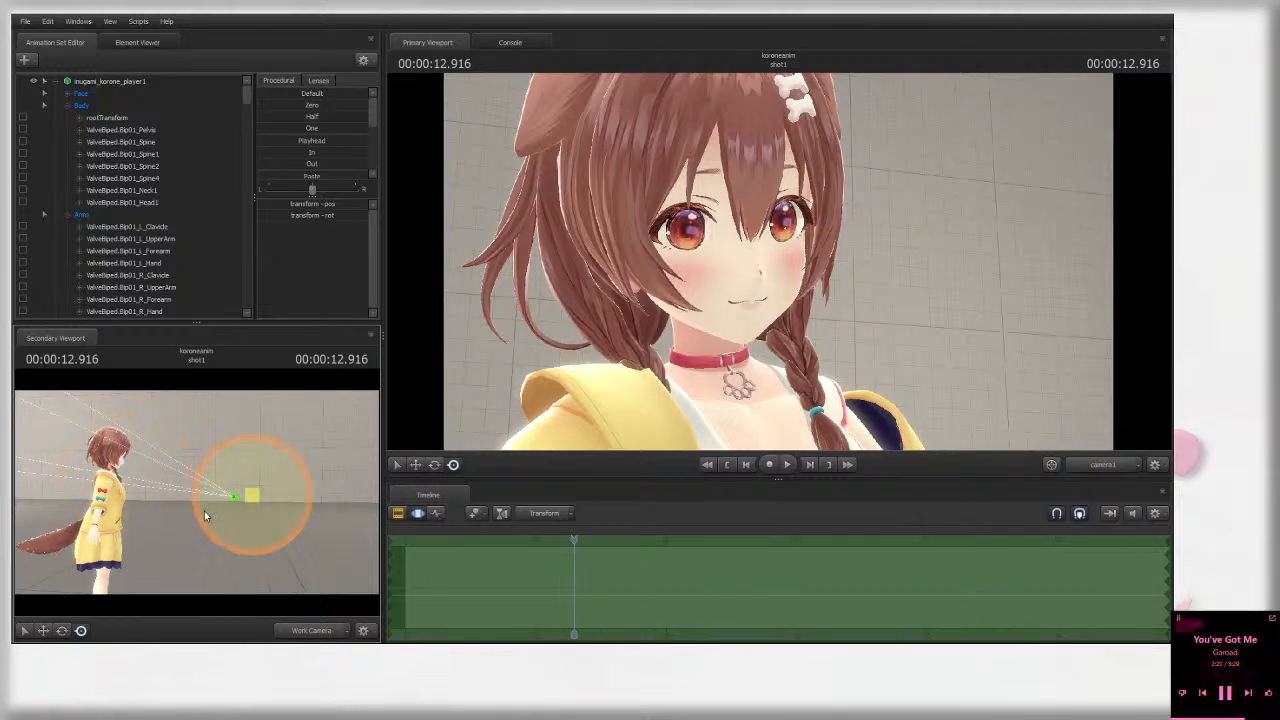
{"action": "left_click_drag", "start_coordinate": [234, 512], "coordinate": [165, 505], "text": "alt"}
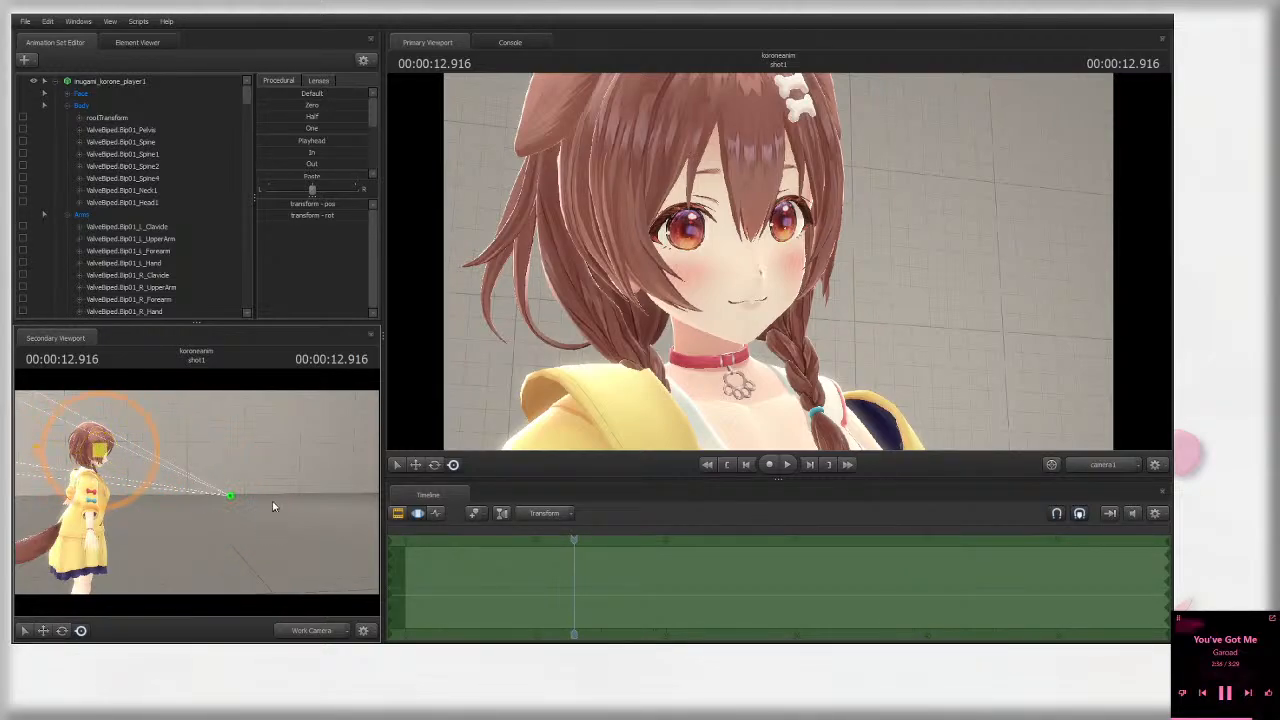
{"action": "left_click_drag", "start_coordinate": [273, 502], "coordinate": [271, 468]}
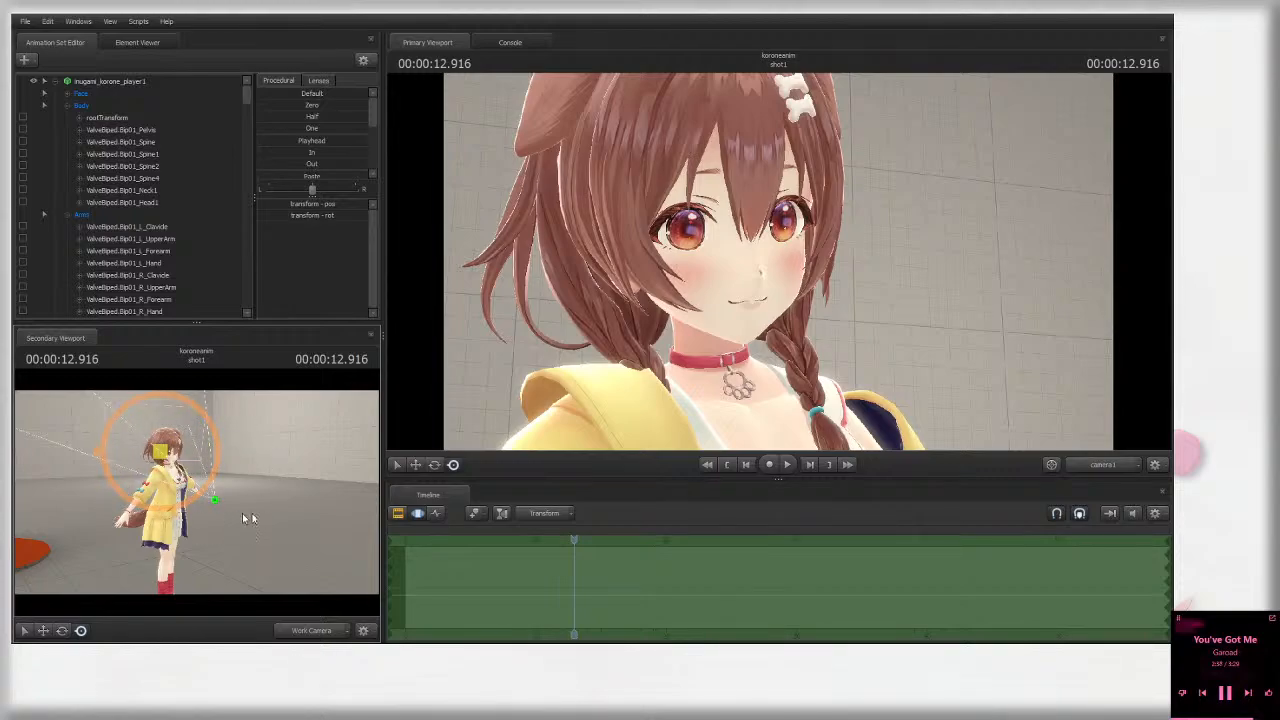
Step: Orbit camera1 around Korone's head with the Screen tool
{"action": "mouse_move", "coordinate": [242, 513]}
{"action": "left_mouse_down"}
{"action": "mouse_move", "coordinate": [252, 503]}
{"action": "mouse_move", "coordinate": [143, 466]}
{"action": "mouse_move", "coordinate": [229, 451]}
{"action": "mouse_move", "coordinate": [110, 470]}
{"action": "mouse_move", "coordinate": [237, 507]}
{"action": "left_mouse_up"}
{"action": "key", "text": "r"}
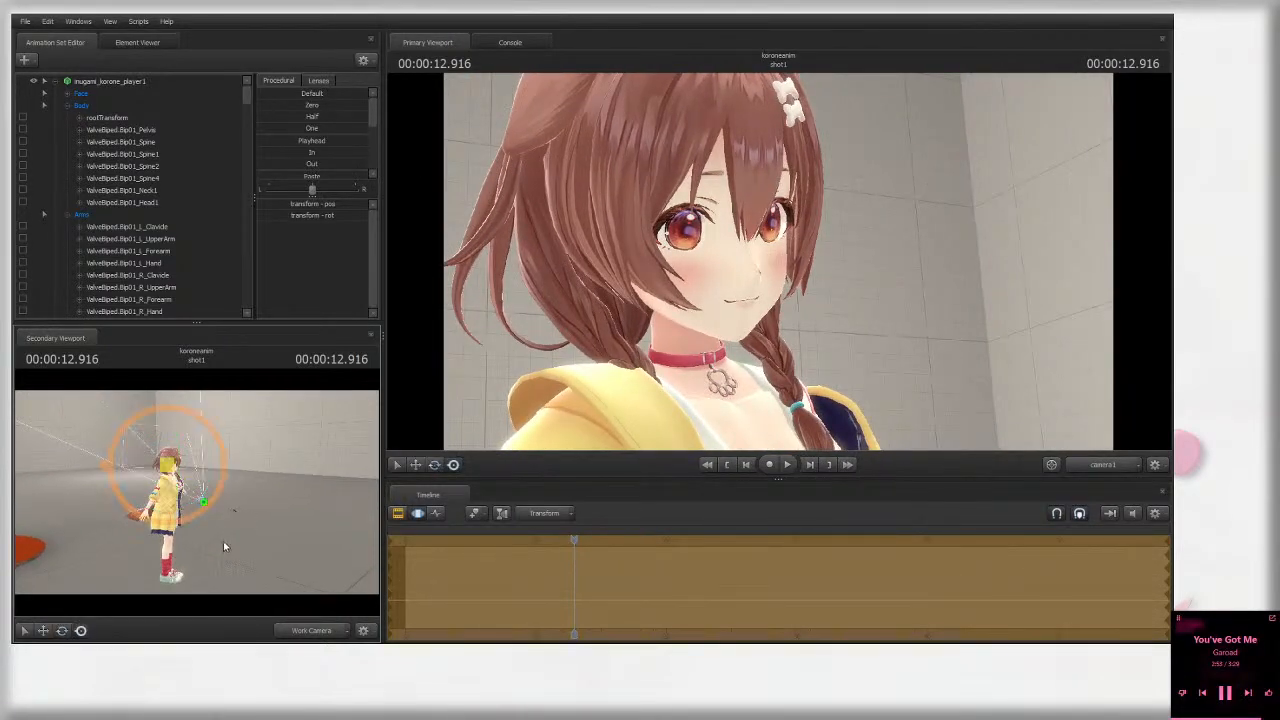
{"action": "left_click_drag", "start_coordinate": [105, 469], "coordinate": [102, 470]}
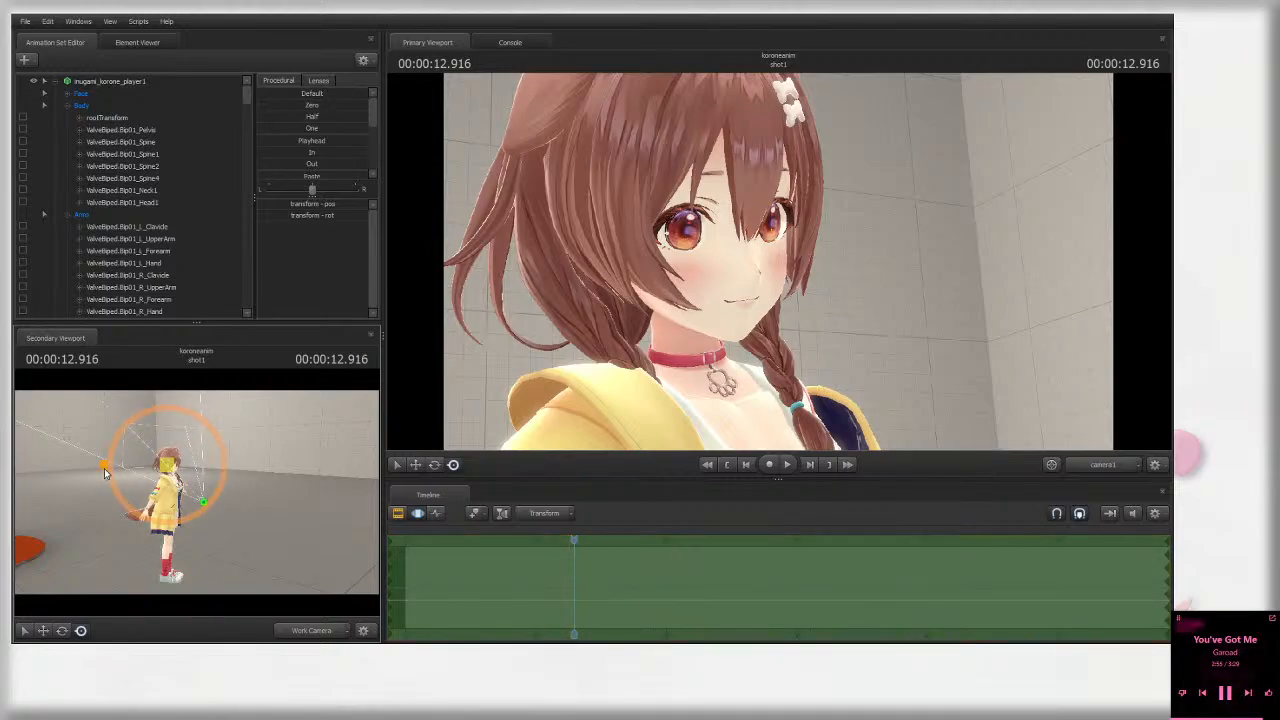
{"action": "key", "text": "ctrl"}
{"action": "left_click_drag", "start_coordinate": [248, 503], "coordinate": [272, 506], "text": "alt"}
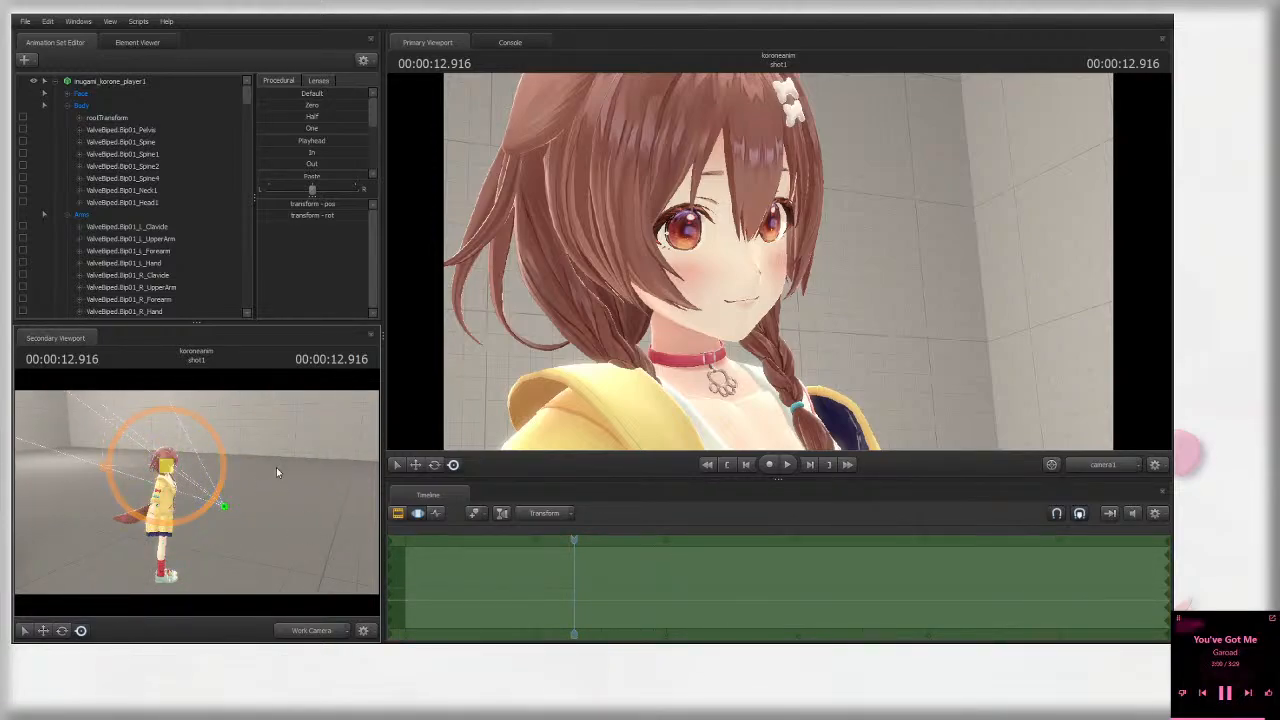
{"action": "key", "text": "w"}
{"action": "left_click_drag", "start_coordinate": [276, 468], "coordinate": [276, 468]}
{"action": "key", "text": "ctrl"}
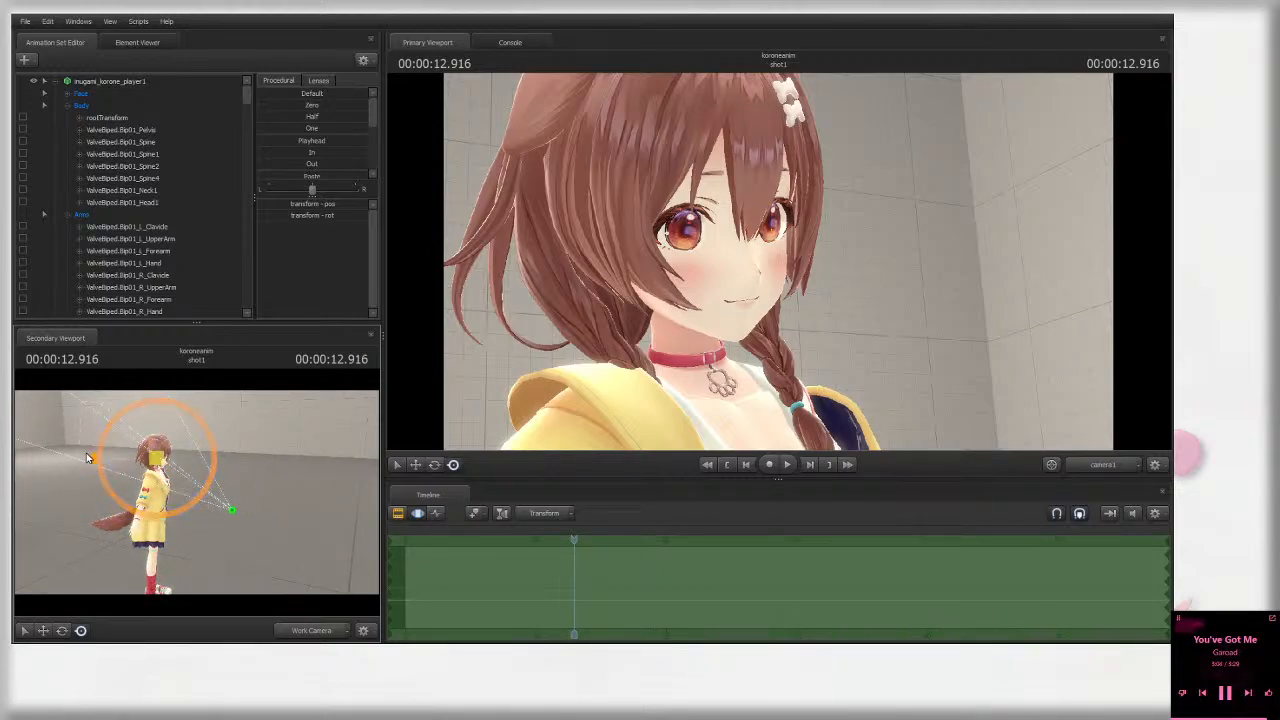
Step: Inspect Korone and the camera from several angles in the secondary viewport, then clear the selection
{"action": "left_click", "coordinate": [232, 511], "text": "ctrl"}
{"action": "left_click_drag", "start_coordinate": [329, 560], "coordinate": [310, 448], "text": "alt"}
{"action": "middle_click_drag", "start_coordinate": [251, 493], "coordinate": [236, 437], "text": "alt"}
{"action": "left_click_drag", "start_coordinate": [236, 450], "coordinate": [223, 520], "text": "alt"}
{"action": "key", "text": "w"}
{"action": "left_click_drag", "start_coordinate": [304, 539], "coordinate": [265, 504]}
{"action": "key", "text": "s"}
{"action": "key", "text": "w"}
{"action": "left_click", "coordinate": [228, 493], "text": "ctrl"}
{"action": "key", "text": "s"}
{"action": "left_click", "coordinate": [219, 484], "text": "ctrl"}
{"action": "key", "text": "ctrl+z"}
{"action": "left_click", "coordinate": [306, 495], "text": "ctrl"}
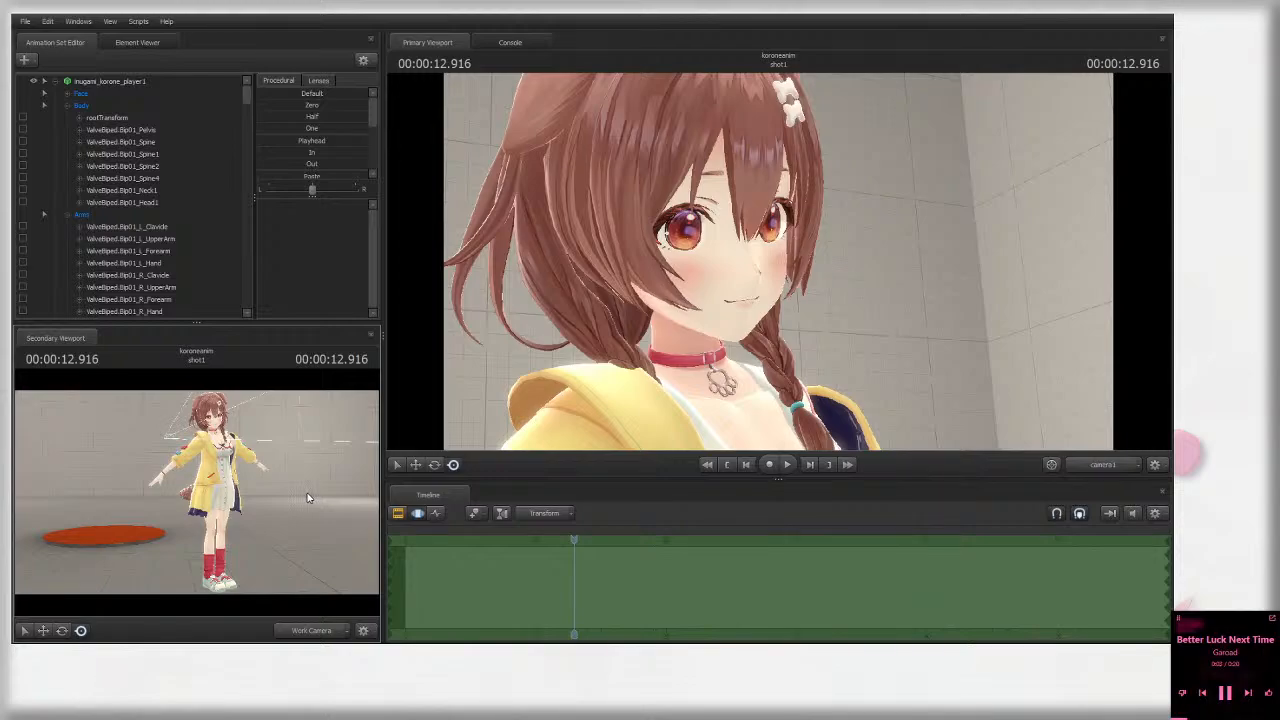
Step: Reposition camera1's transform with the Move tool to frame Korone's upper body in the right half of the shot
{"action": "left_click_drag", "start_coordinate": [308, 497], "coordinate": [256, 488]}
{"action": "left_click", "coordinate": [198, 460], "text": "ctrl"}
{"action": "left_click", "coordinate": [97, 466], "text": "ctrl"}
{"action": "key", "text": "w"}
{"action": "key", "text": "e"}
{"action": "key", "text": "w"}
{"action": "mouse_move", "coordinate": [186, 514]}
{"action": "left_mouse_down"}
{"action": "mouse_move", "coordinate": [225, 502]}
{"action": "mouse_move", "coordinate": [137, 500]}
{"action": "mouse_move", "coordinate": [171, 492]}
{"action": "mouse_move", "coordinate": [189, 504]}
{"action": "left_mouse_up"}
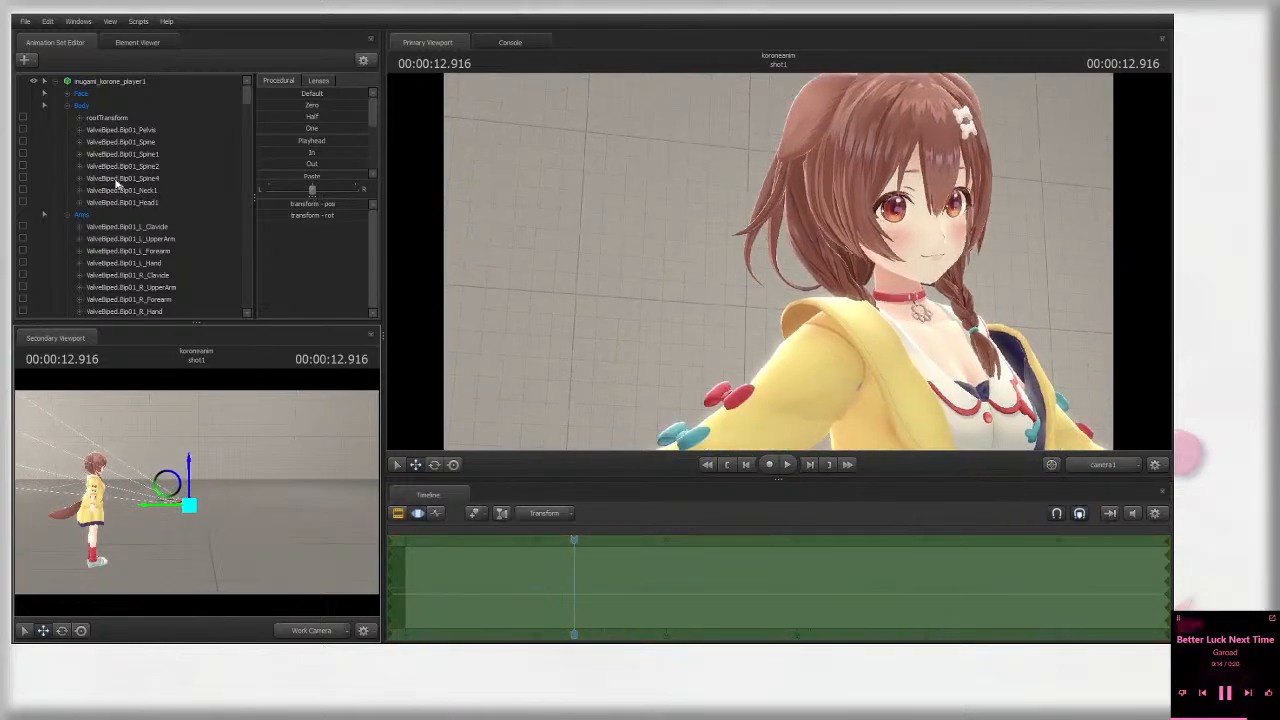
Step: Collapse the inugami_korone_player1 and camera1 animation sets, leaving camera1 selected
{"action": "left_click", "coordinate": [57, 82]}
{"action": "left_click", "coordinate": [80, 103]}
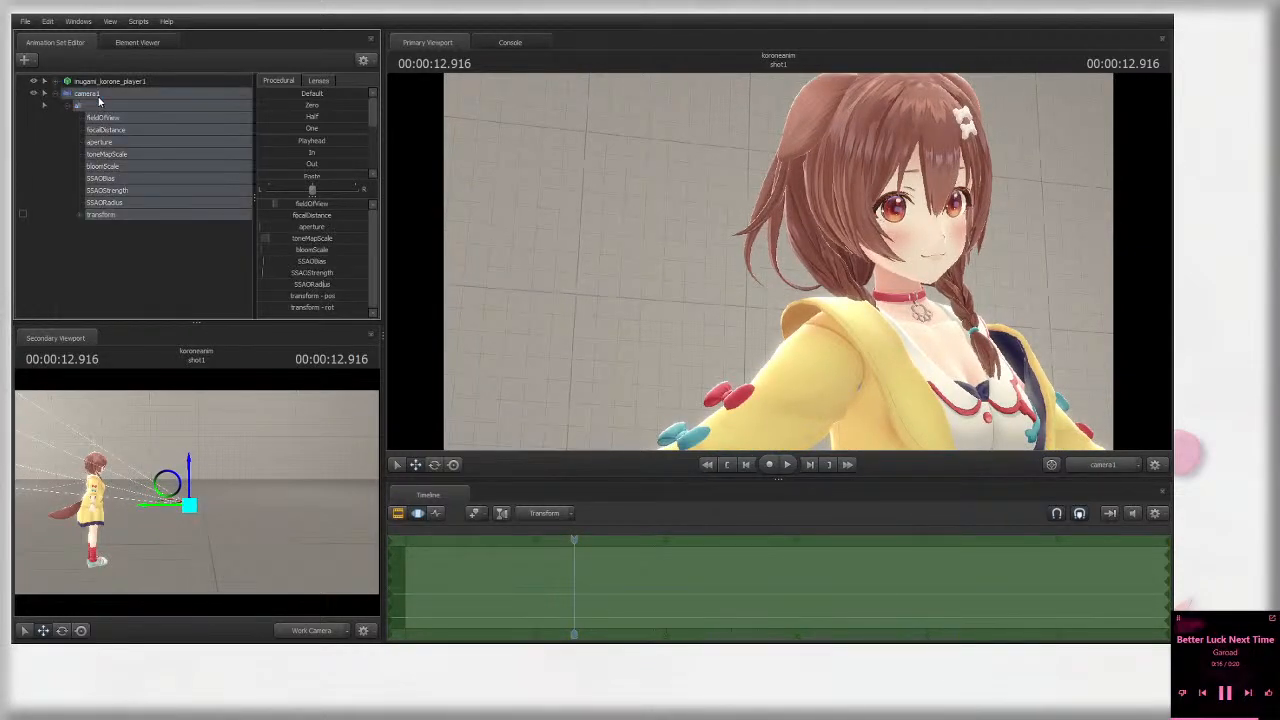
{"action": "left_click", "coordinate": [59, 94]}
Step: Switch the timeline to the Clip Editor and return the playhead to the start of shot1
{"action": "left_click", "coordinate": [403, 513]}
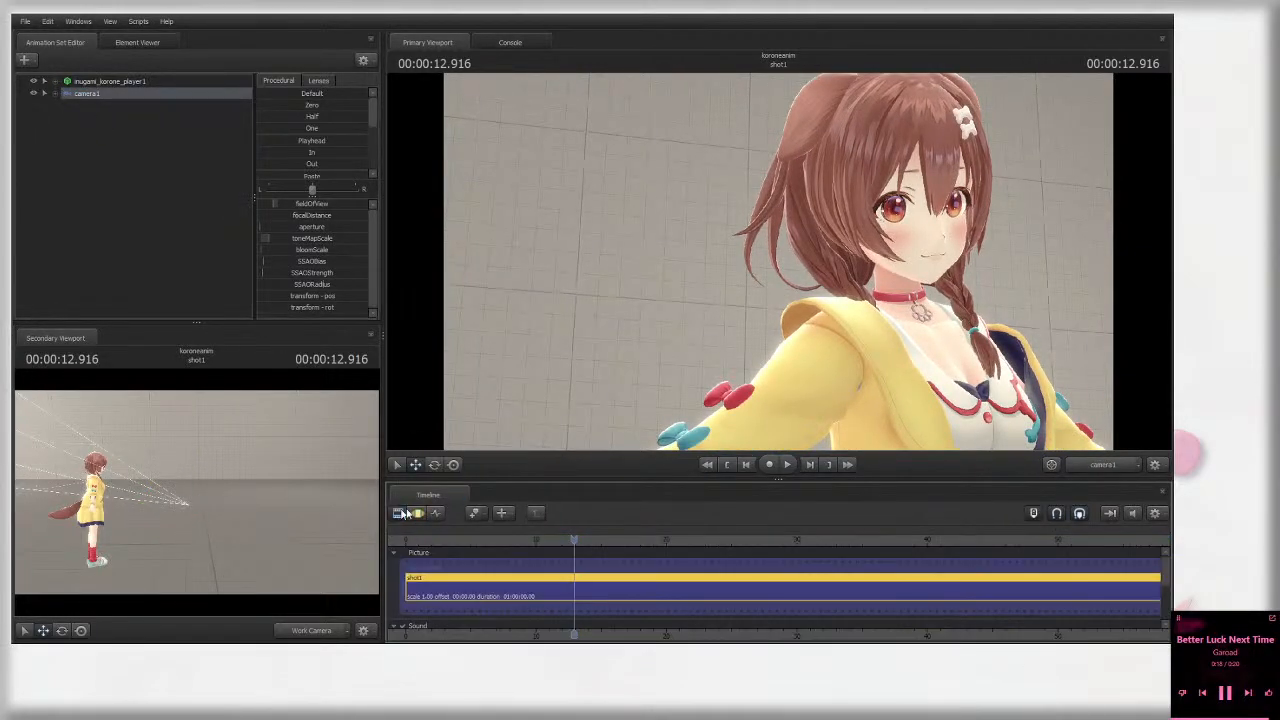
{"action": "left_click_drag", "start_coordinate": [507, 537], "coordinate": [411, 538]}
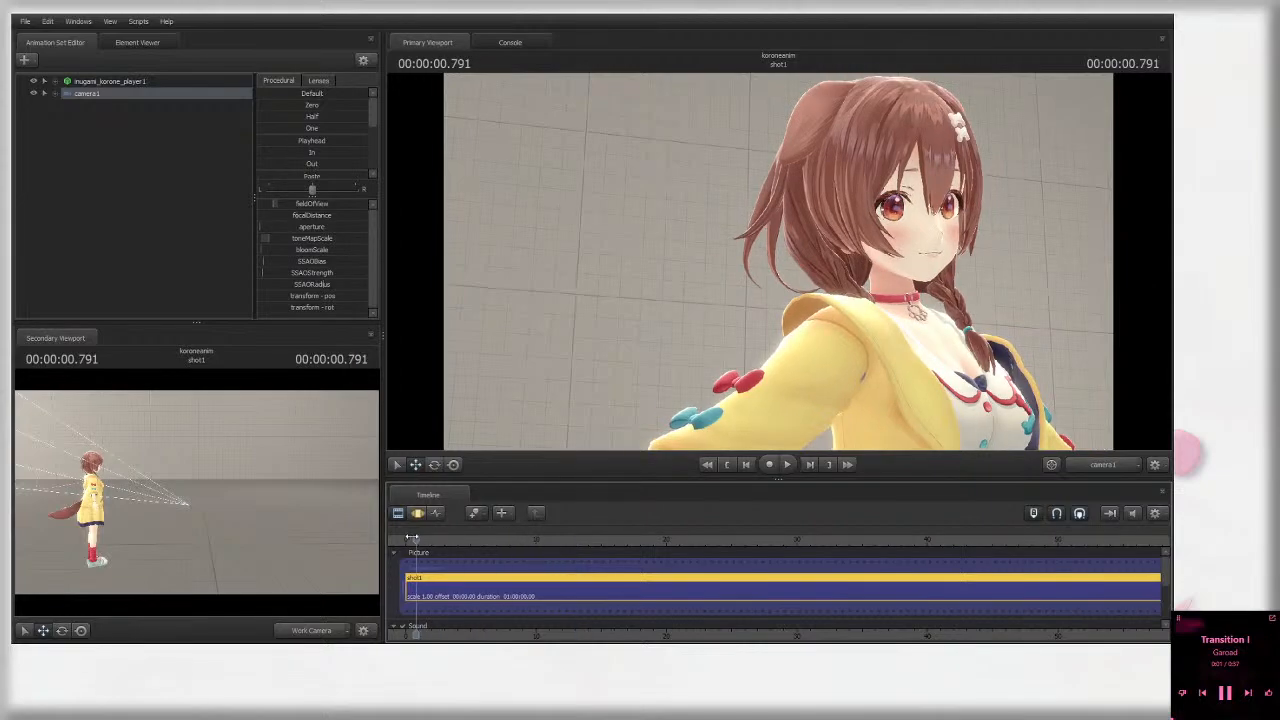
{"action": "left_click", "coordinate": [727, 466]}
Step: Examine the options available for the Dialog sound track and dismiss them
{"action": "left_click_drag", "start_coordinate": [1166, 573], "coordinate": [1164, 590]}
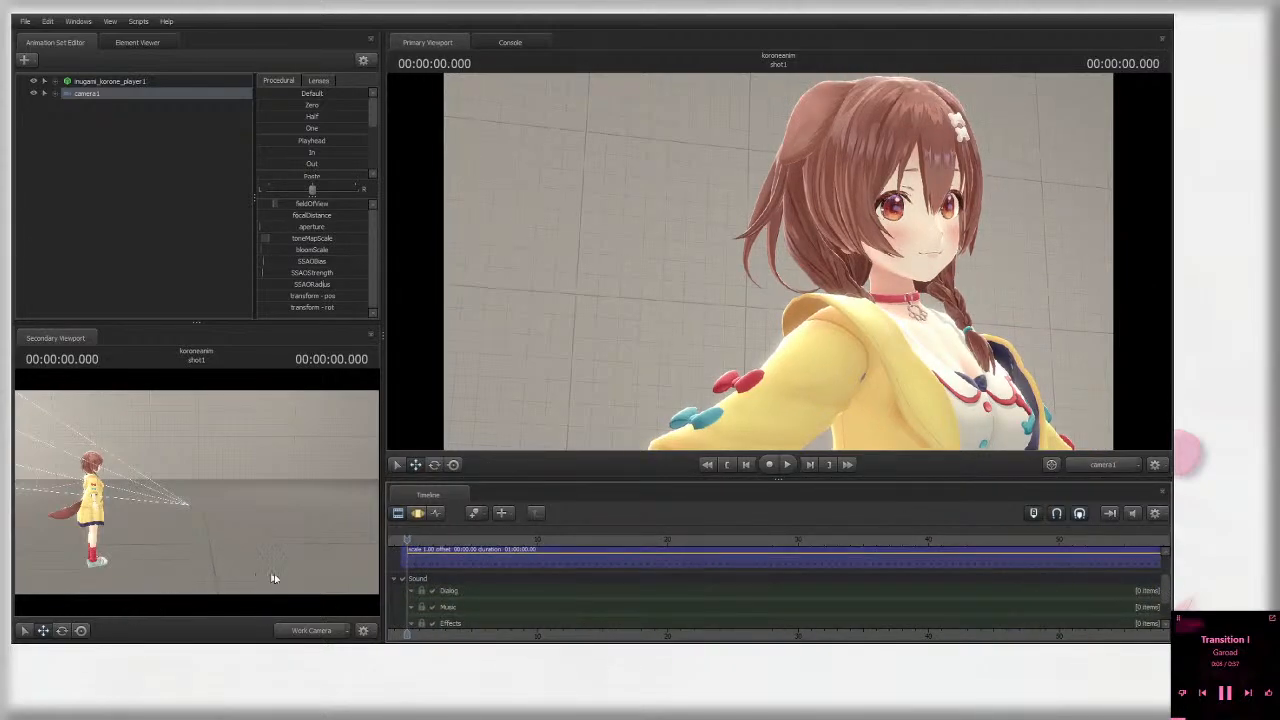
{"action": "scroll", "coordinate": [1160, 595], "scroll_direction": "down", "scroll_amount": 2}
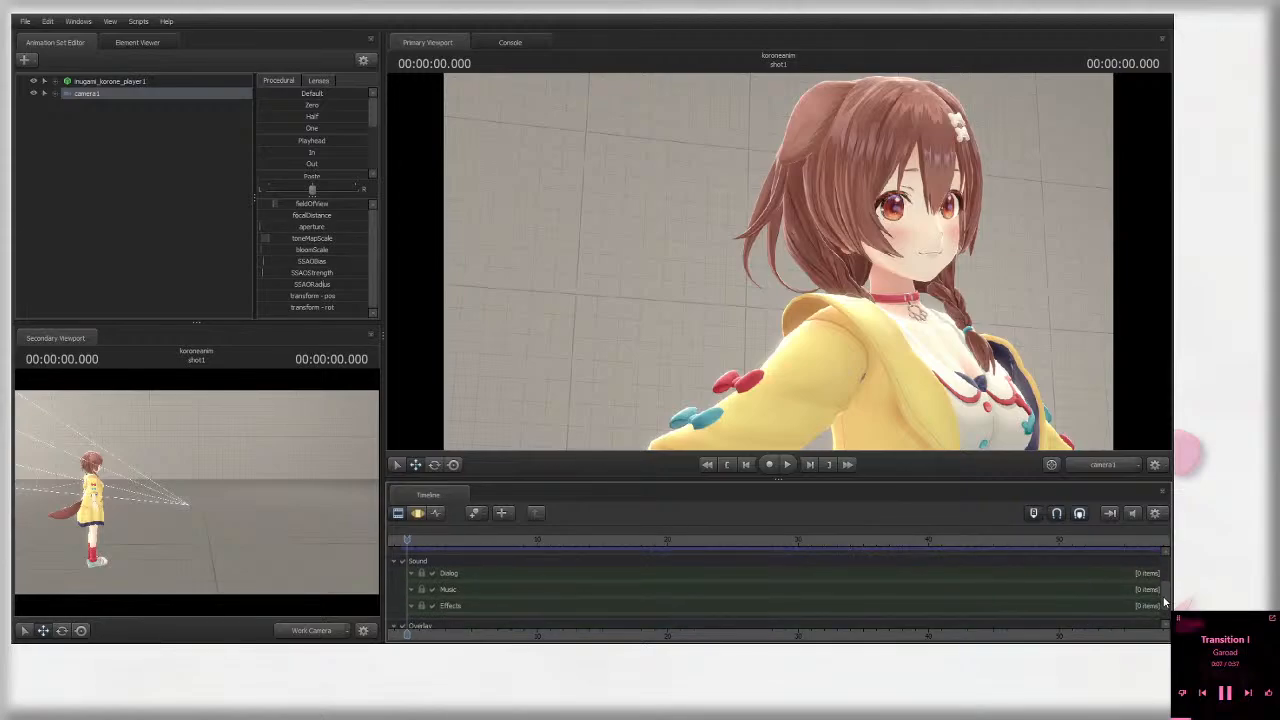
{"action": "right_click", "coordinate": [428, 576]}
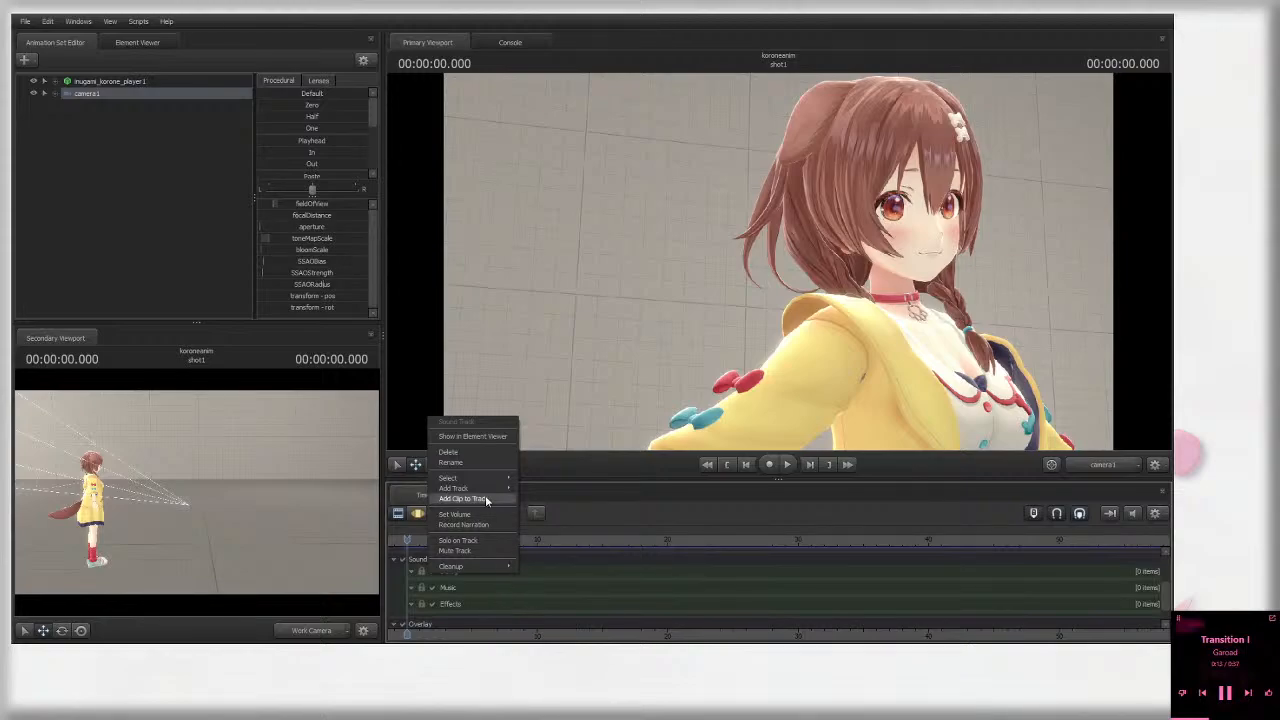
{"action": "left_click", "coordinate": [579, 505]}
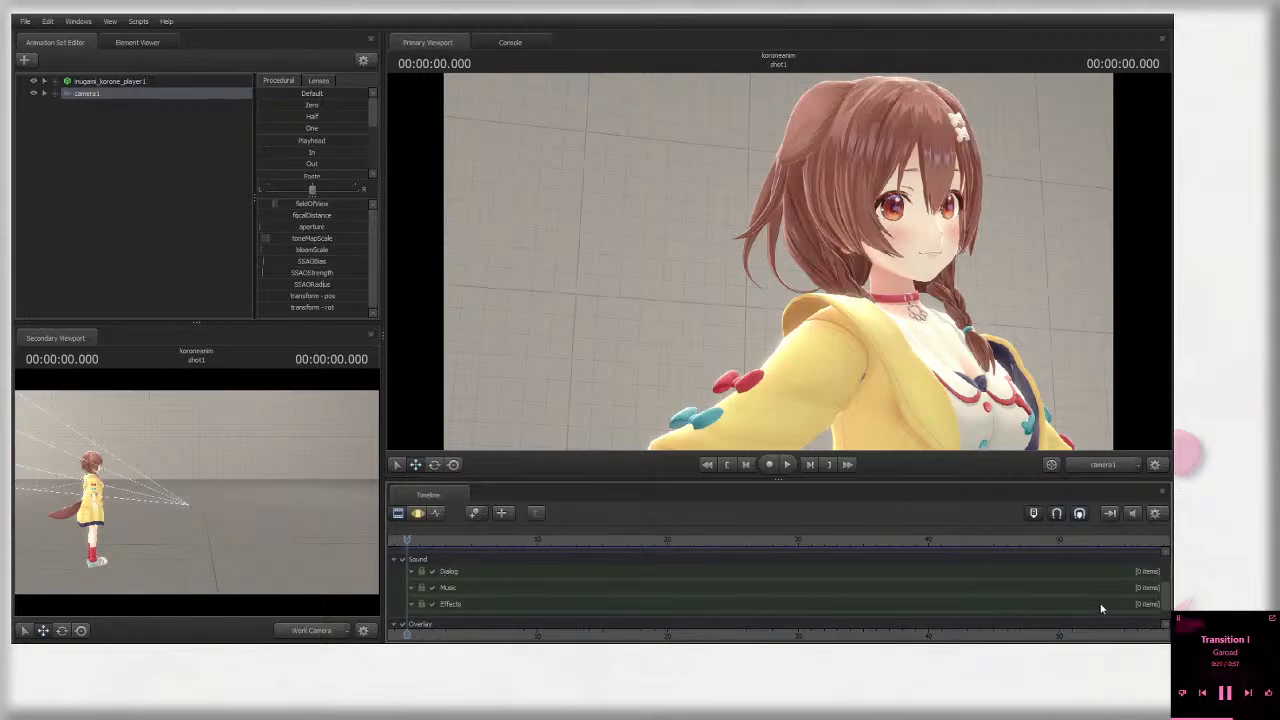
Step: Scrub shot1 to 5.541 seconds, return to the start and fit the whole shot and its sound tracks in the timeline
{"action": "scroll", "coordinate": [1166, 593], "scroll_direction": "up", "scroll_amount": 3}
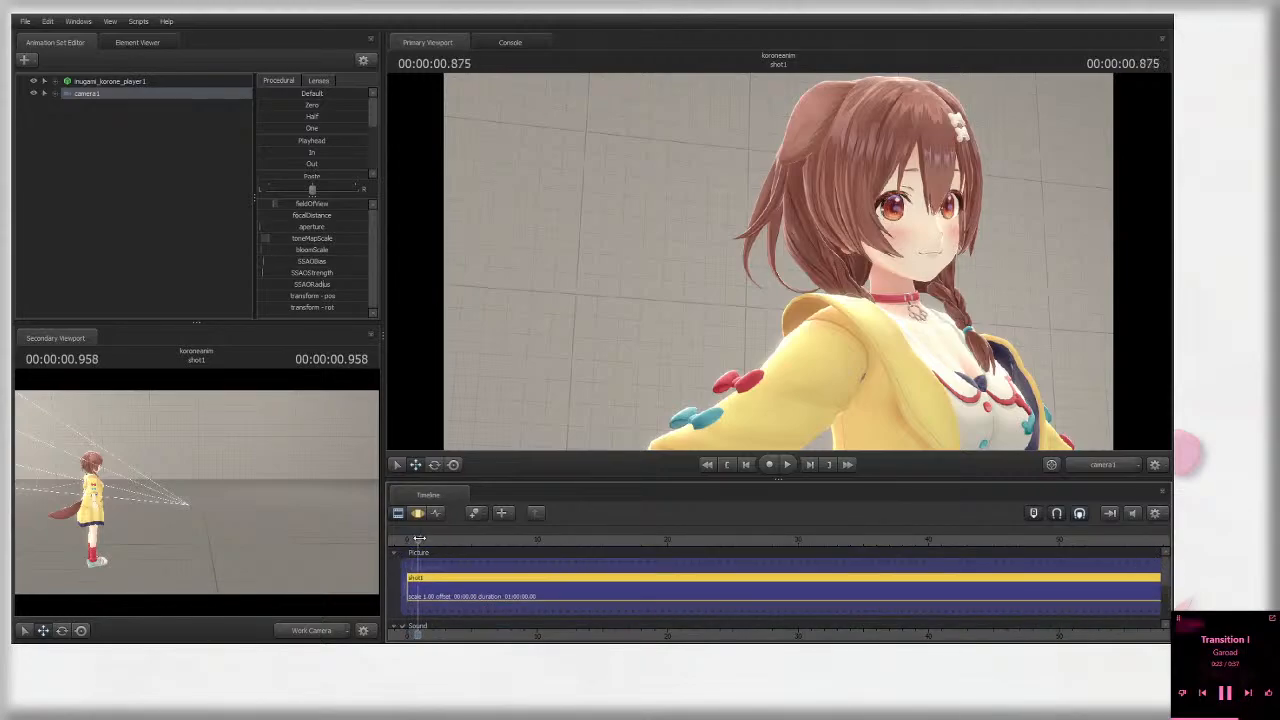
{"action": "left_click_drag", "start_coordinate": [438, 538], "coordinate": [479, 533]}
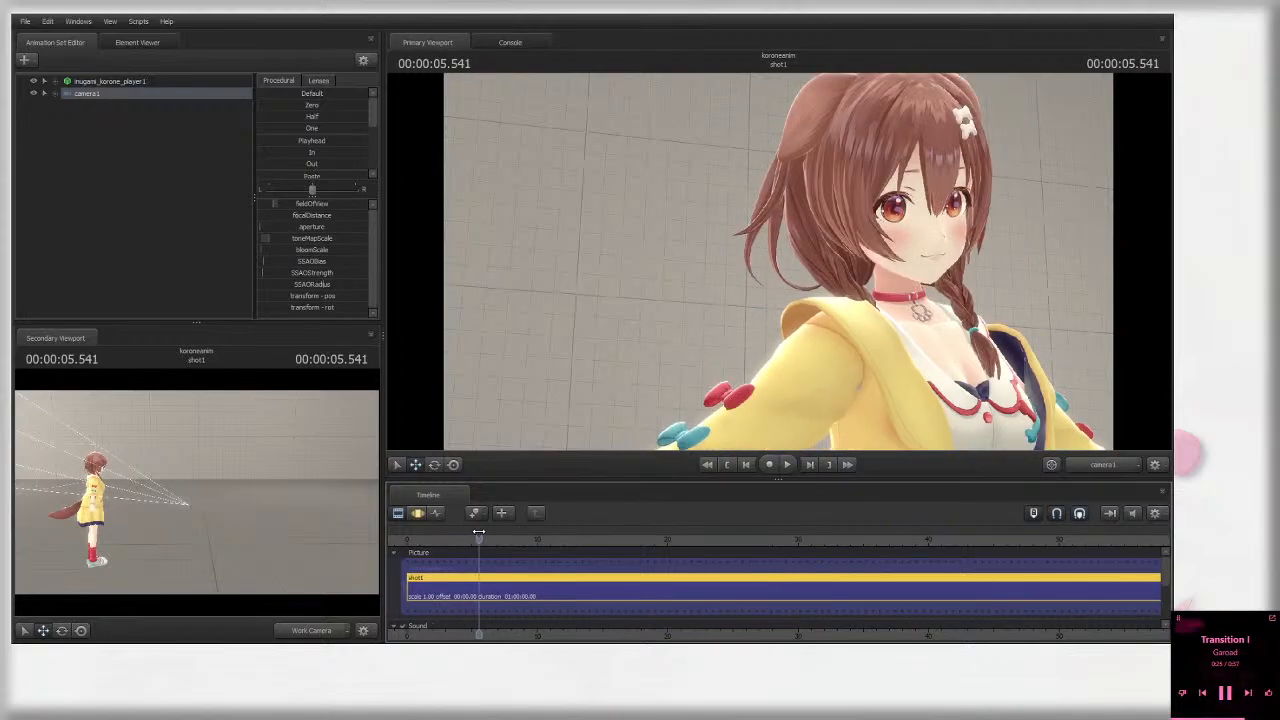
{"action": "left_click", "coordinate": [727, 466]}
{"action": "scroll", "coordinate": [1158, 594], "scroll_direction": "down", "scroll_amount": 3}
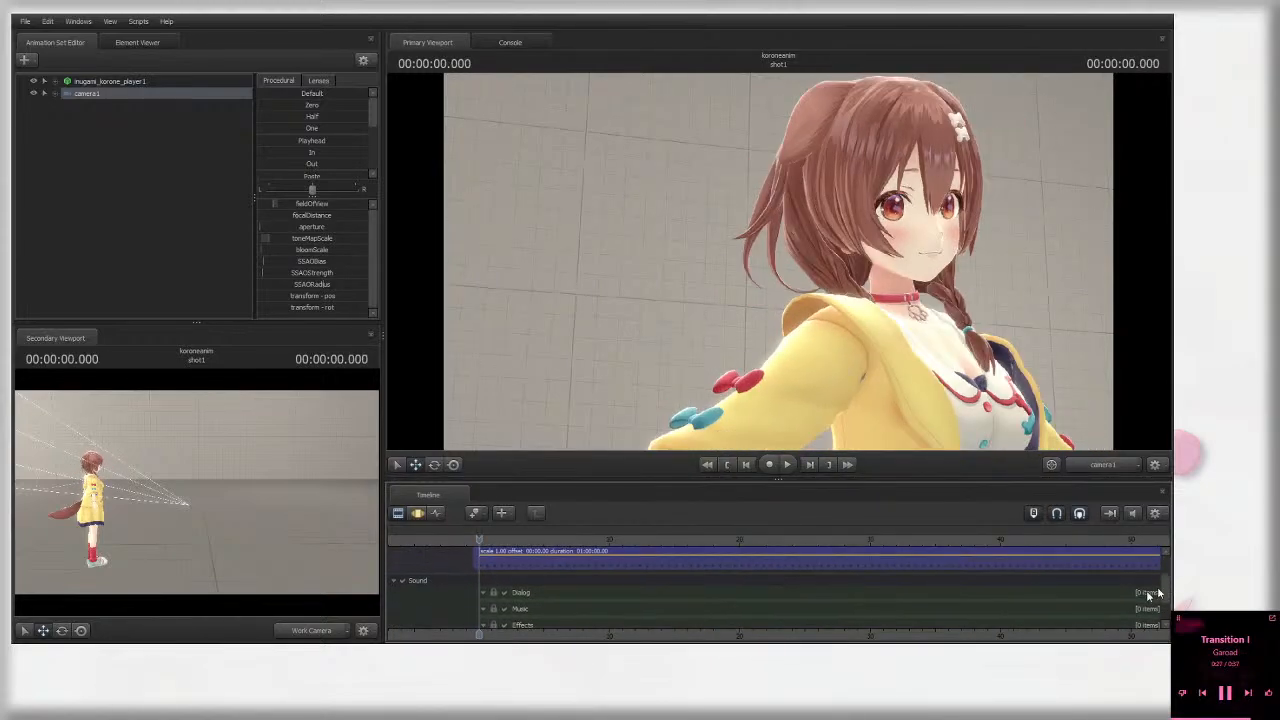
{"action": "middle_click_drag", "start_coordinate": [675, 638], "coordinate": [595, 640]}
{"action": "scroll", "coordinate": [600, 598], "scroll_direction": "down", "scroll_amount": 3}
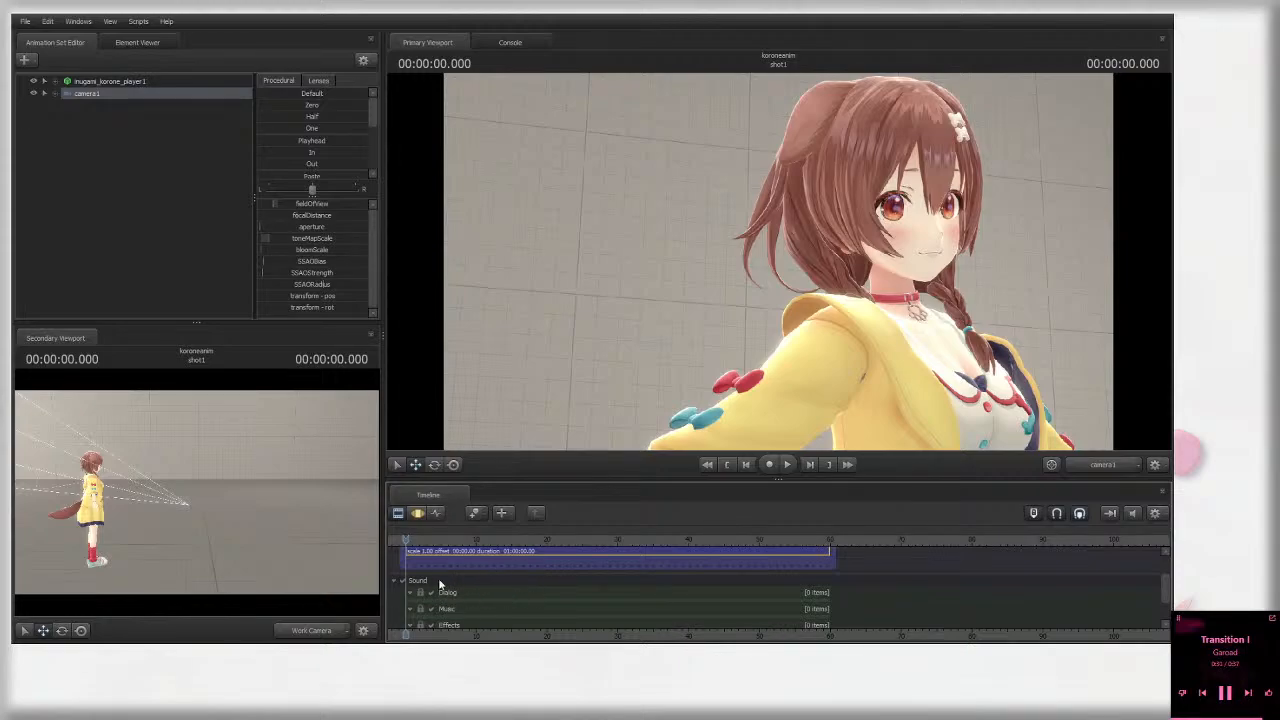
Step: Launch Audacity and bring its window in front of the Source Filmmaker session
{"action": "key", "text": "super"}
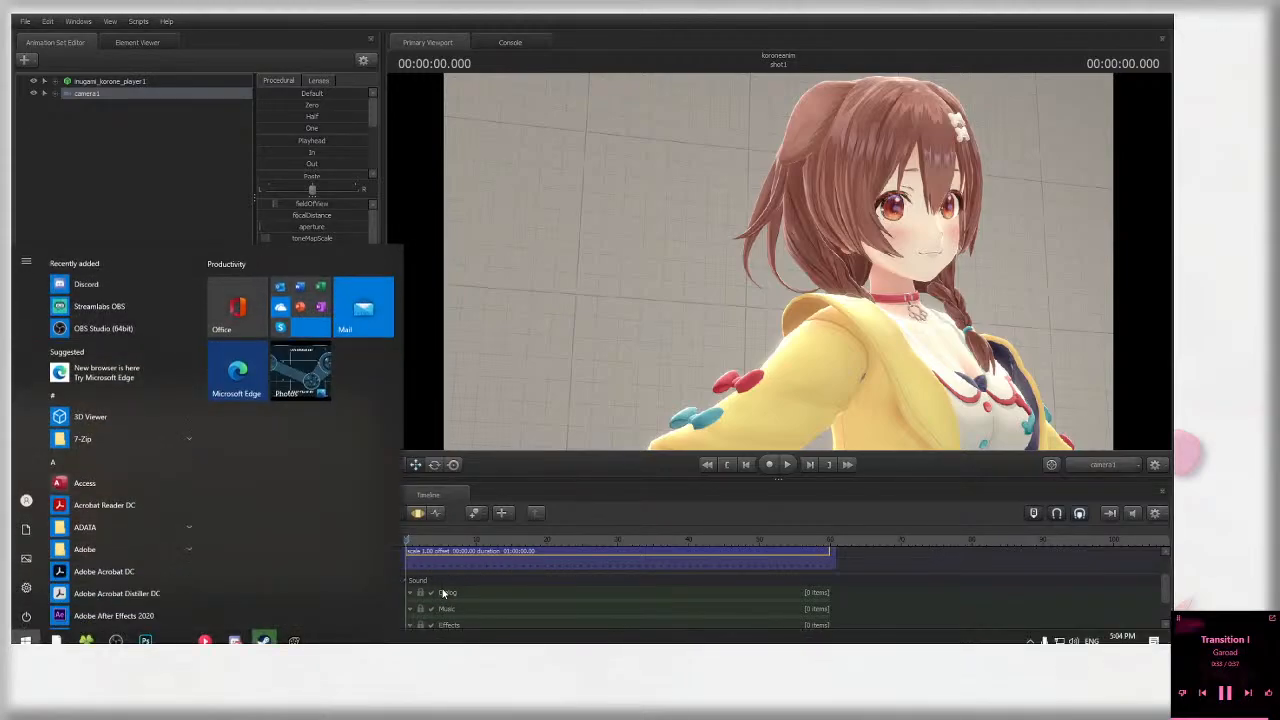
{"action": "key", "text": "Escape"}
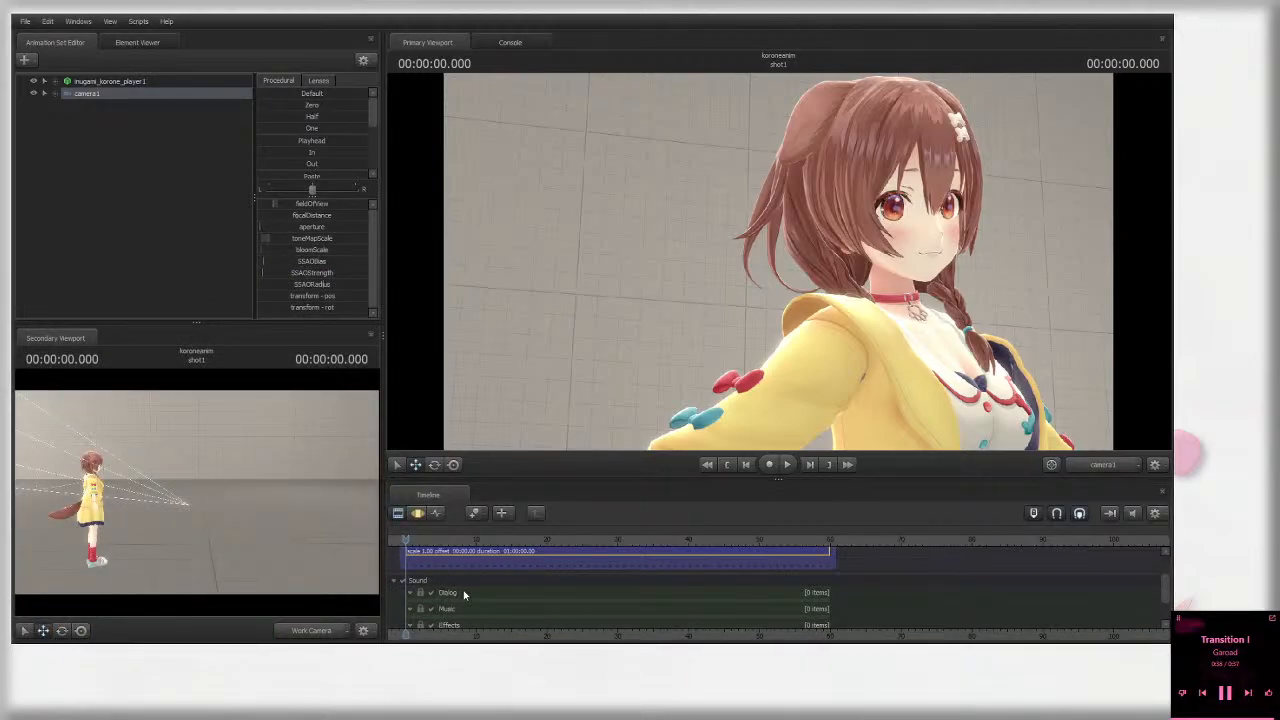
{"action": "key", "text": "super"}
{"action": "type", "text": "aud"}
{"action": "left_click", "coordinate": [105, 311]}
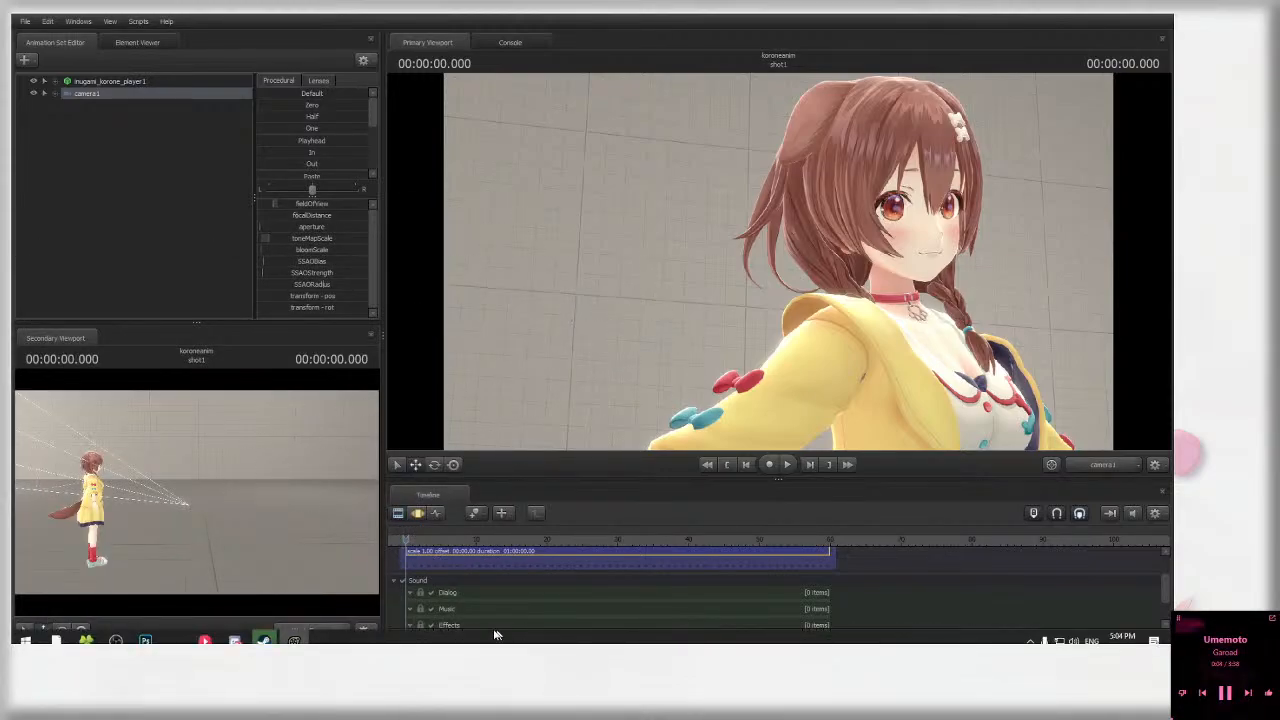
{"action": "left_click", "coordinate": [741, 302]}
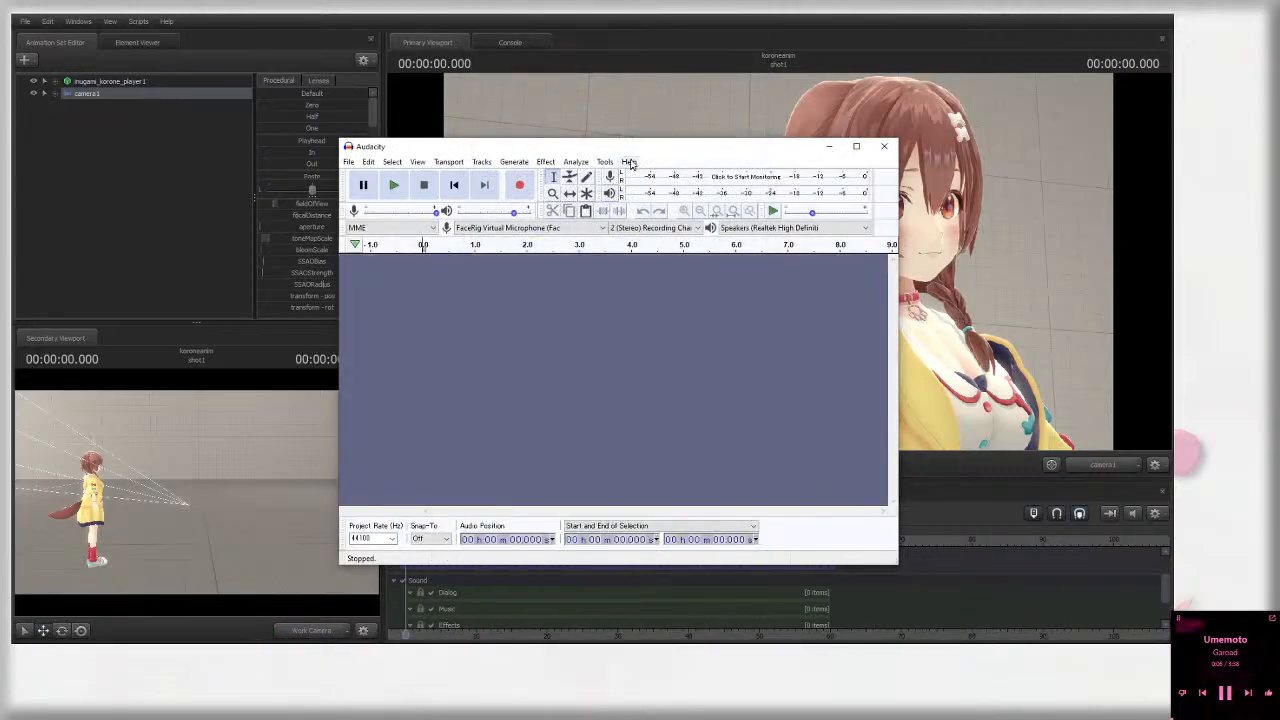
{"action": "key", "text": "super"}
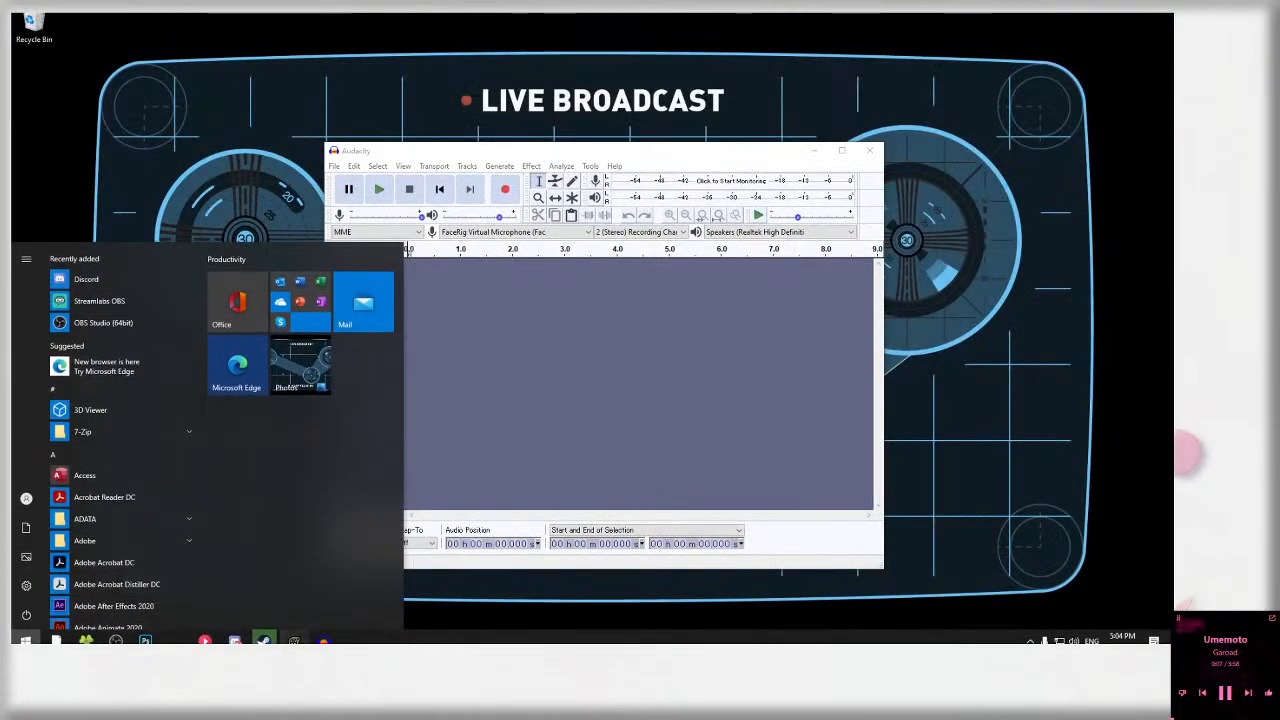
{"action": "left_click", "coordinate": [294, 641]}
{"action": "left_click", "coordinate": [323, 641]}
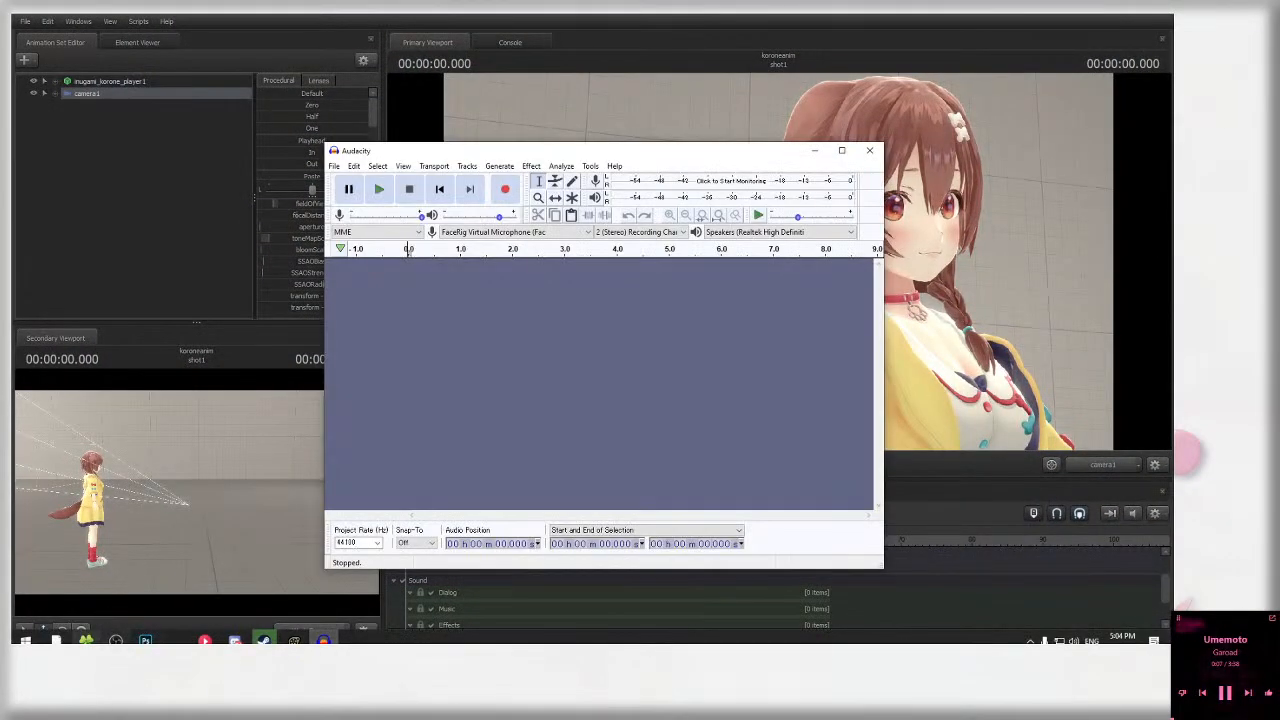
{"action": "left_click", "coordinate": [86, 640]}
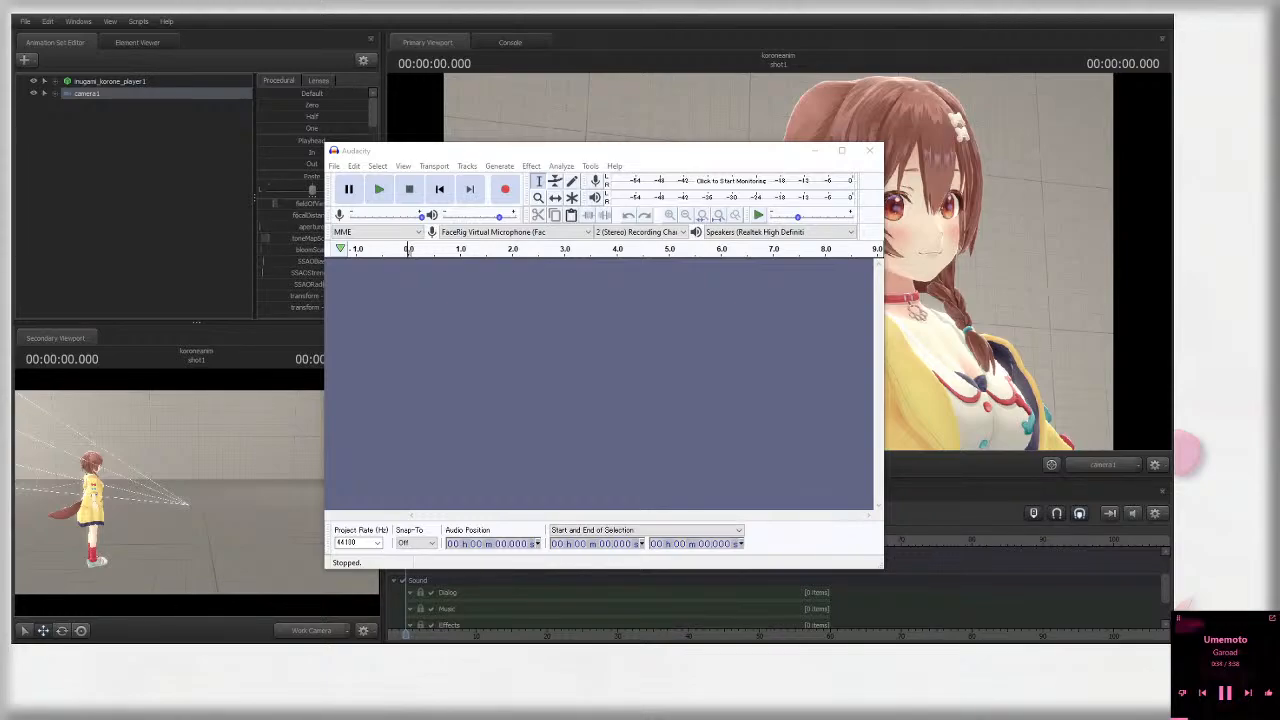
Step: Import the V3_SE_300 sound file into Audacity, making a copy of it before editing
{"action": "left_click_drag", "start_coordinate": [1173, 400], "coordinate": [564, 400]}
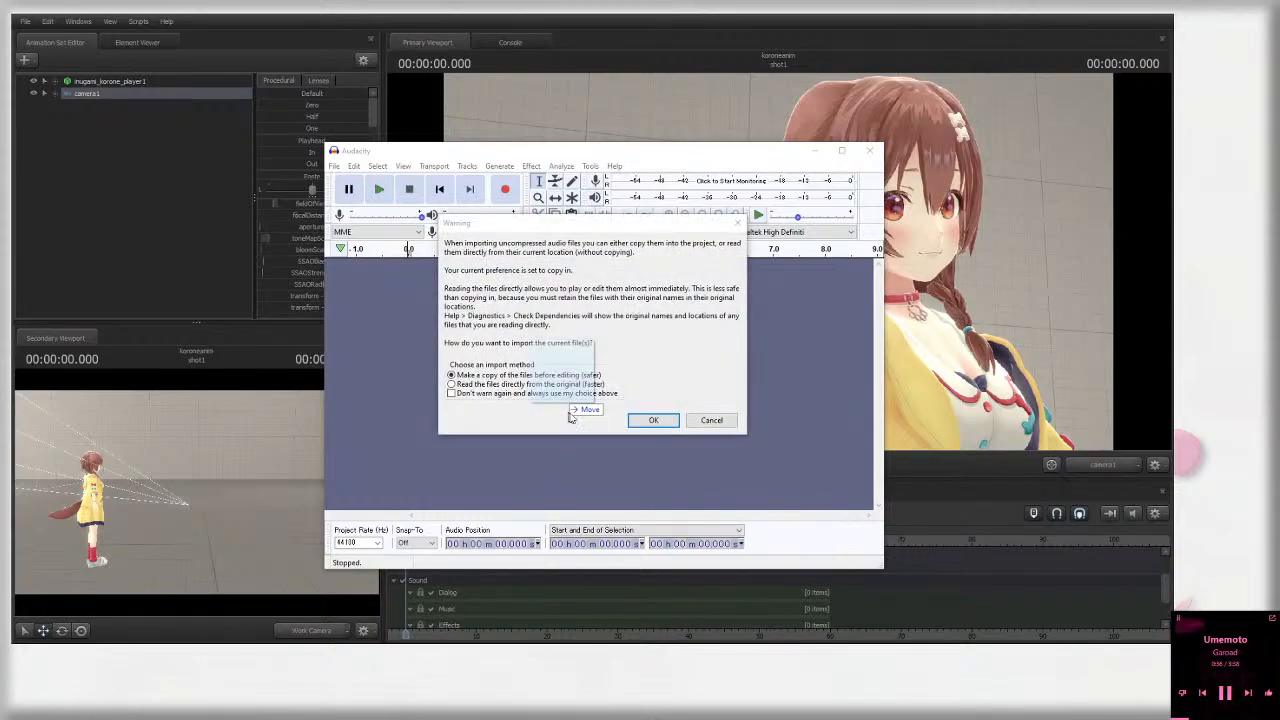
{"action": "left_click", "coordinate": [722, 420]}
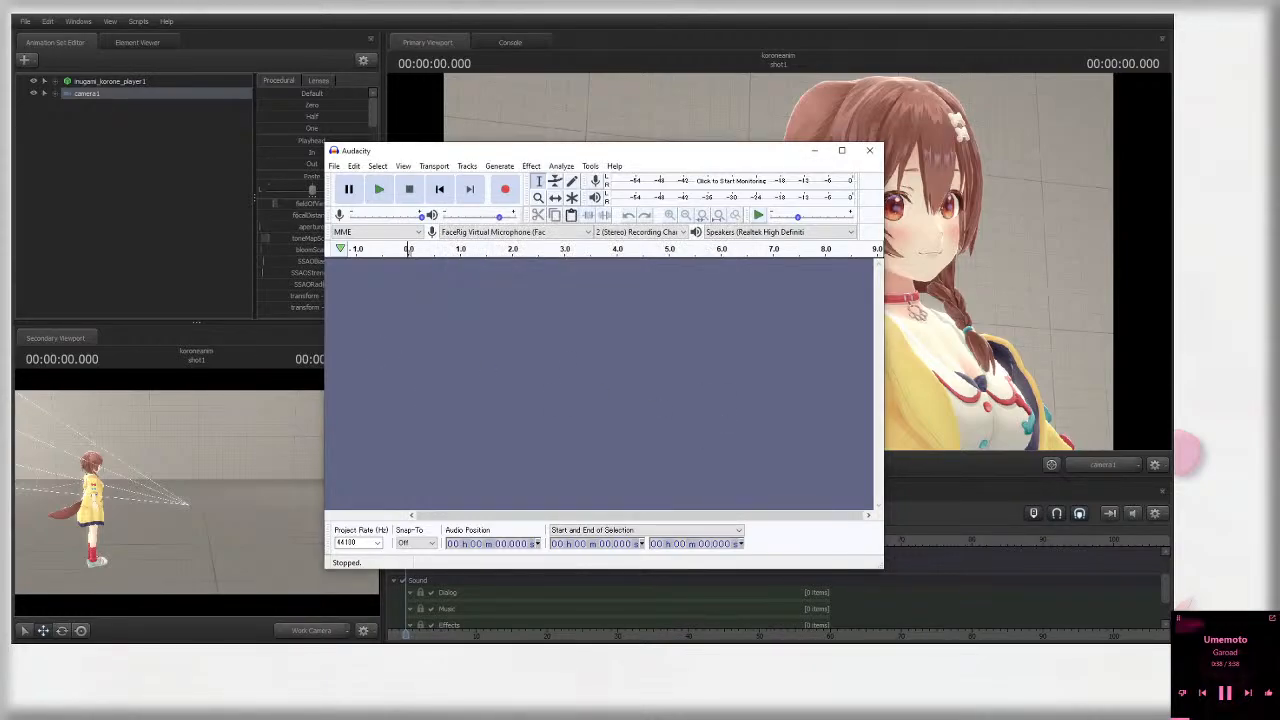
{"action": "left_click_drag", "start_coordinate": [1173, 400], "coordinate": [598, 362]}
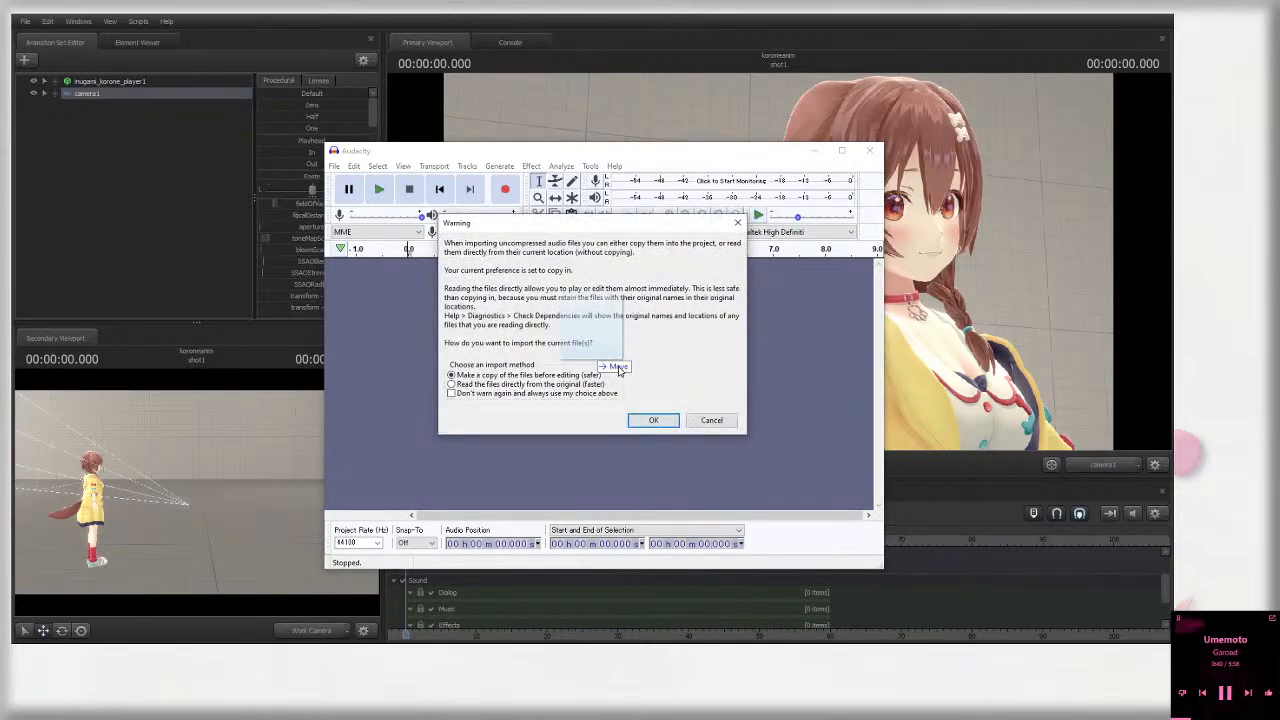
{"action": "left_click", "coordinate": [653, 420]}
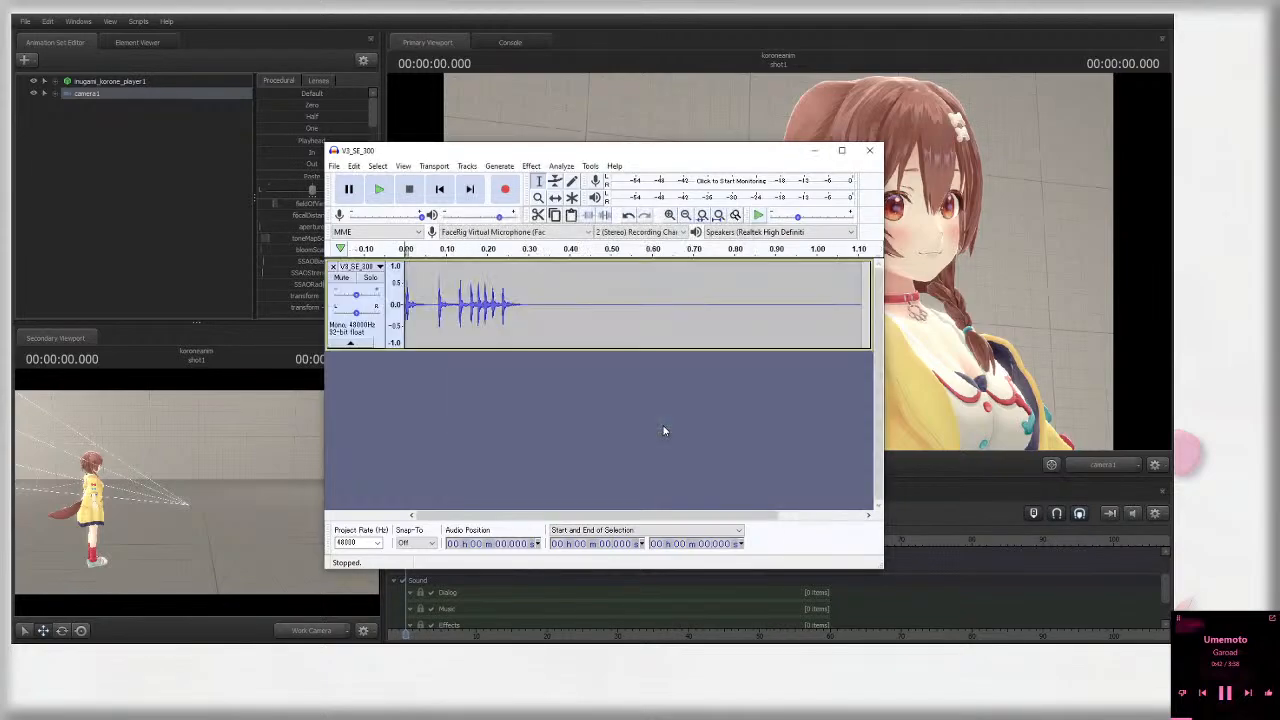
Step: Set the project rate to 44100 Hz and the V3_SE_300 track's sample format to 16-bit PCM
{"action": "left_click", "coordinate": [378, 543]}
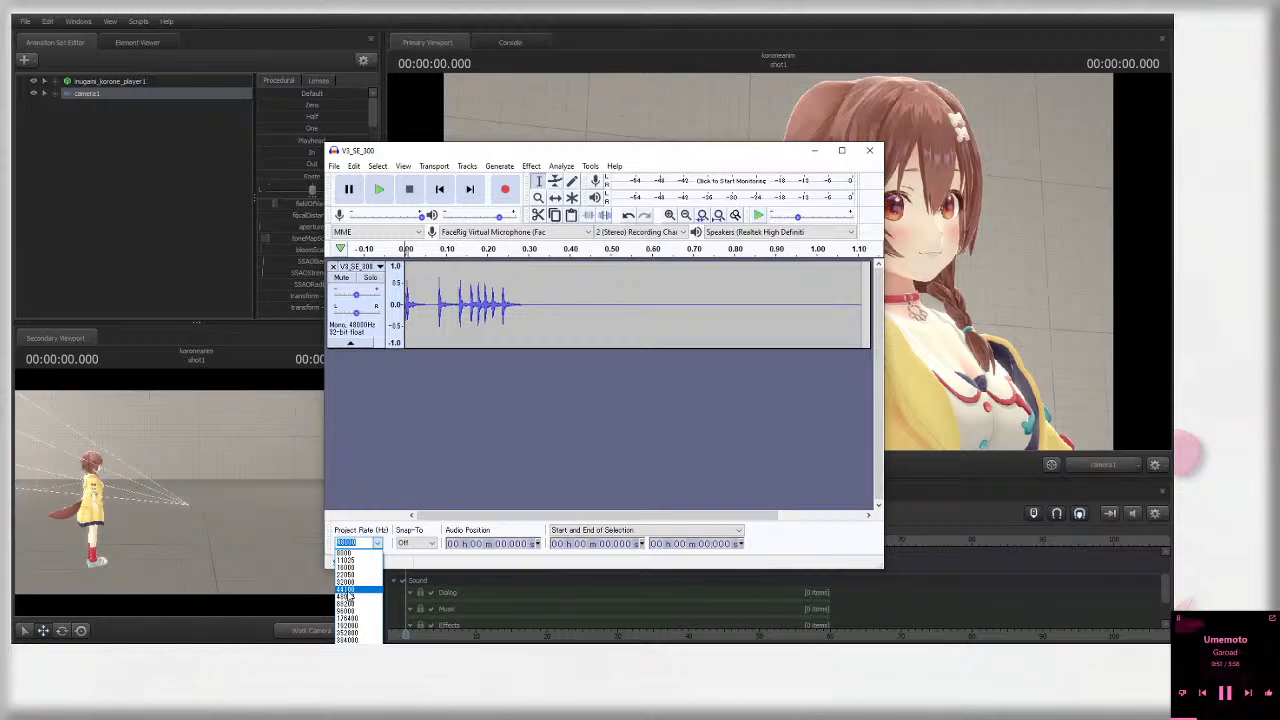
{"action": "left_click", "coordinate": [346, 592]}
{"action": "left_click", "coordinate": [360, 266]}
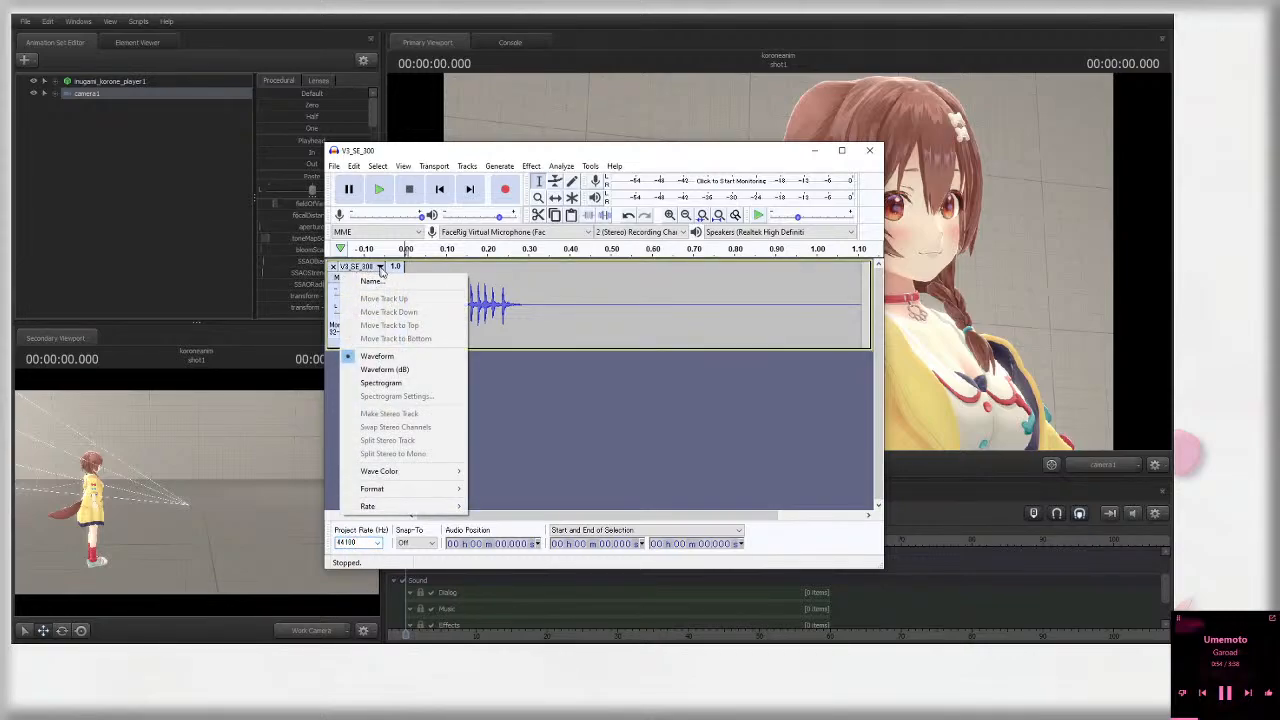
{"action": "mouse_move", "coordinate": [445, 489]}
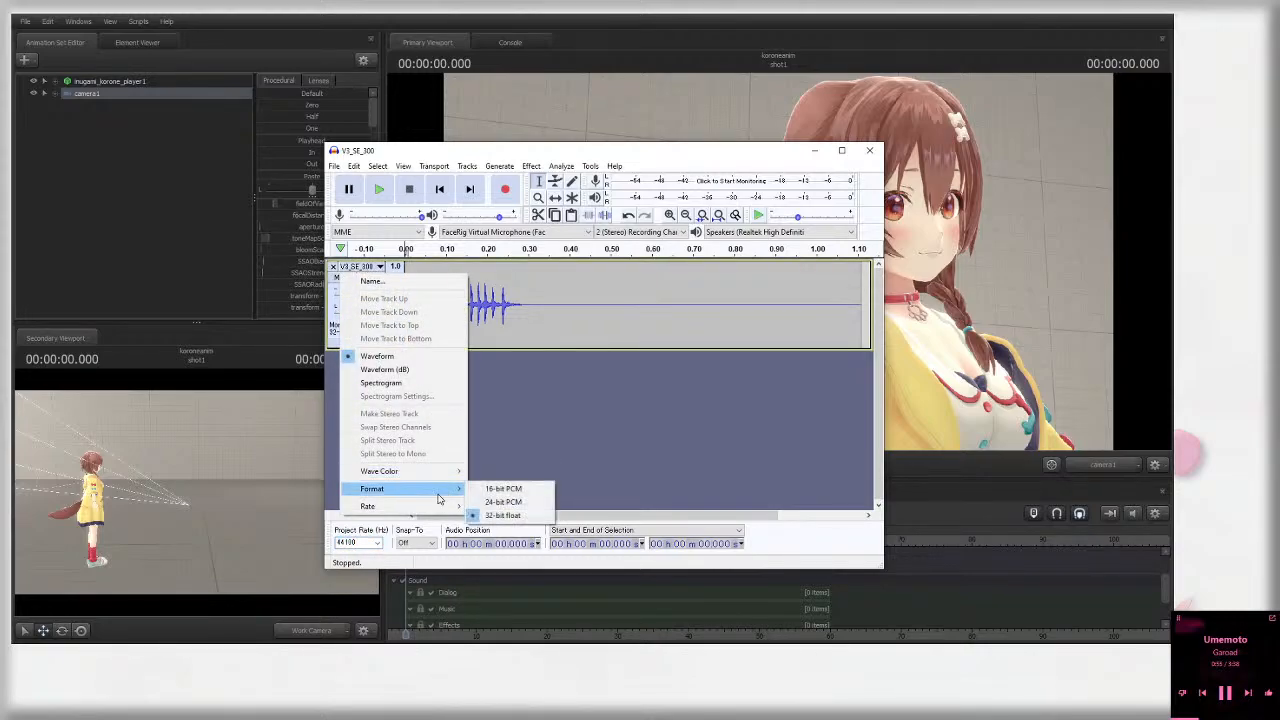
{"action": "left_click", "coordinate": [509, 489]}
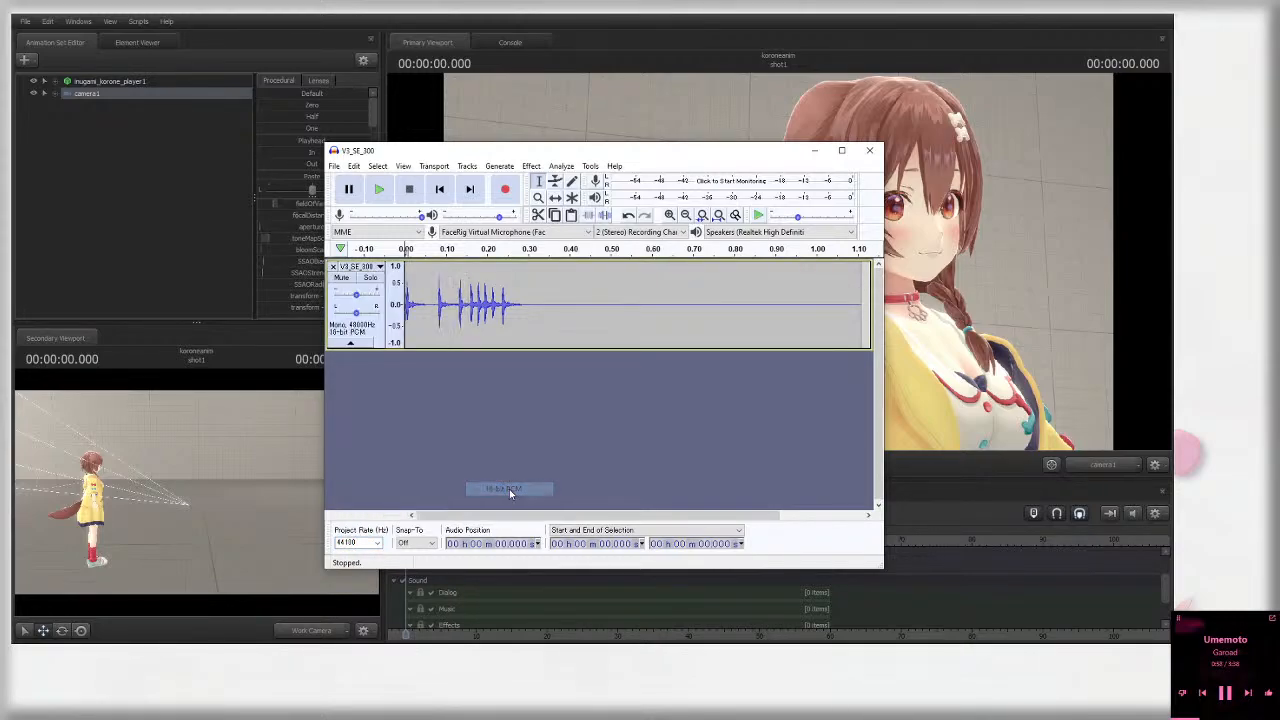
Step: Look up the WAV export option for the V3_SE_300 clip and leave it without exporting
{"action": "left_click_drag", "start_coordinate": [356, 160], "coordinate": [470, 198]}
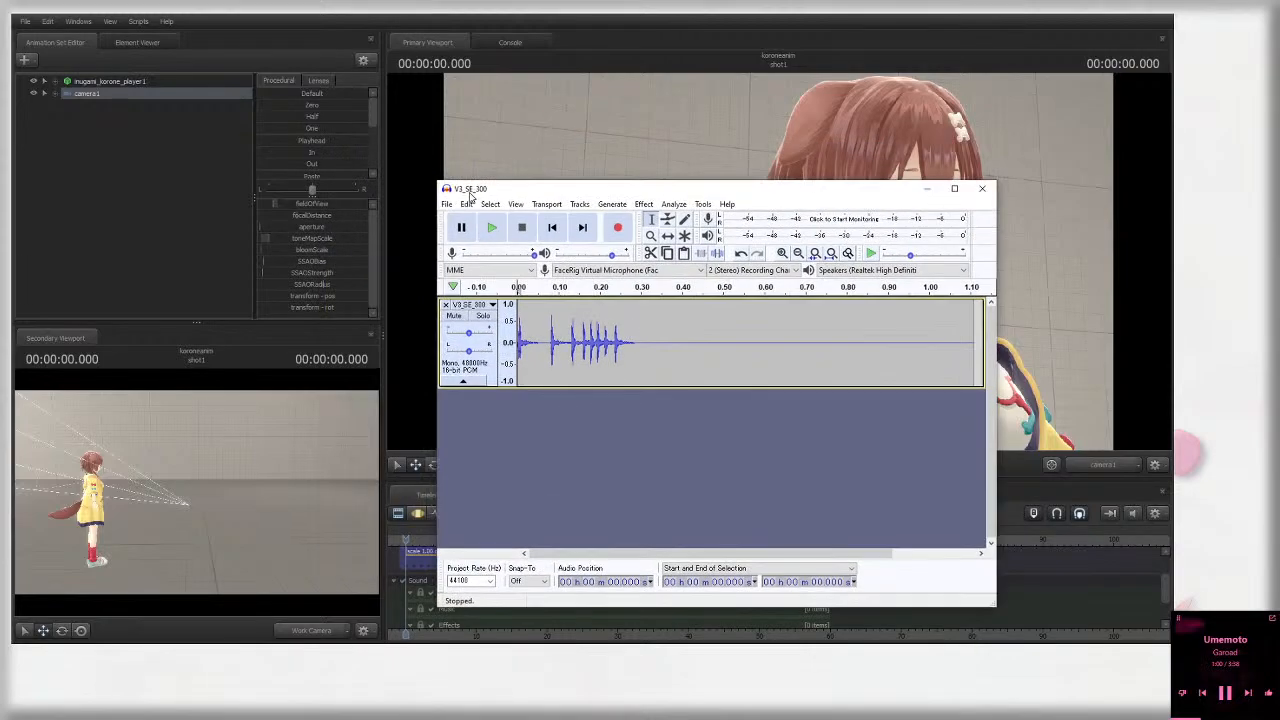
{"action": "left_click", "coordinate": [447, 204]}
{"action": "mouse_move", "coordinate": [513, 296]}
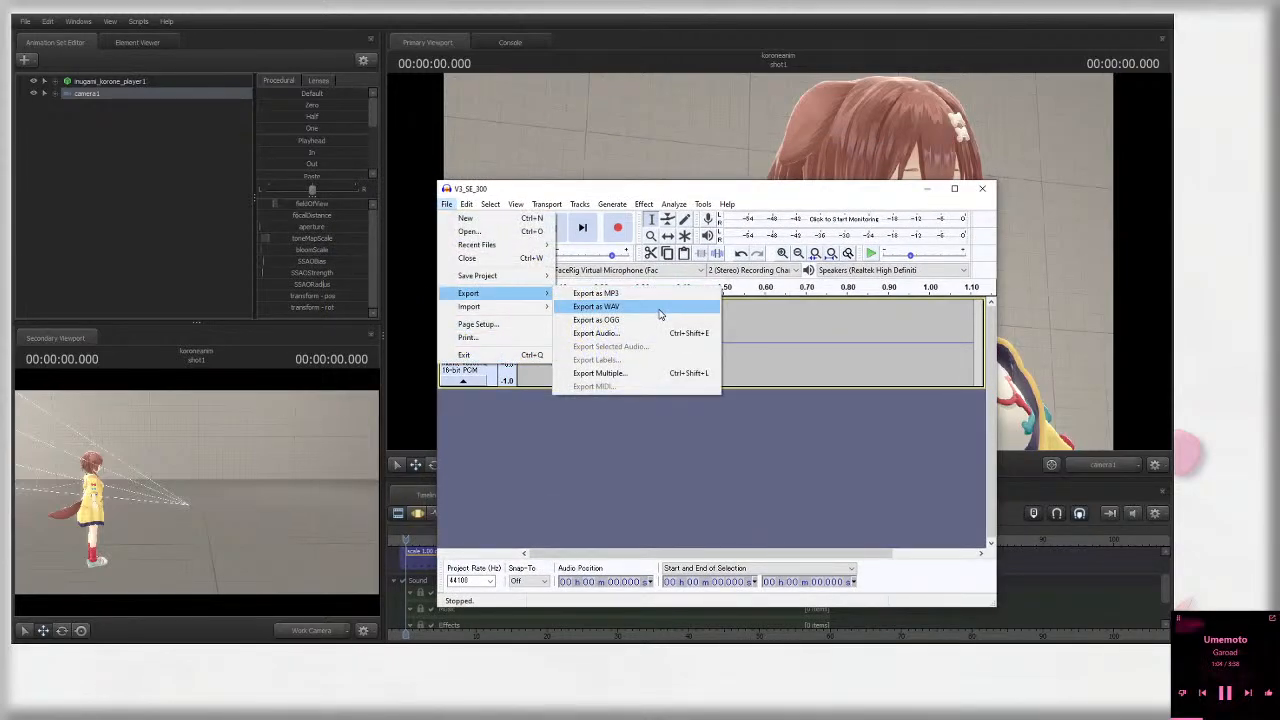
{"action": "left_click", "coordinate": [659, 314]}
{"action": "left_click", "coordinate": [766, 206]}
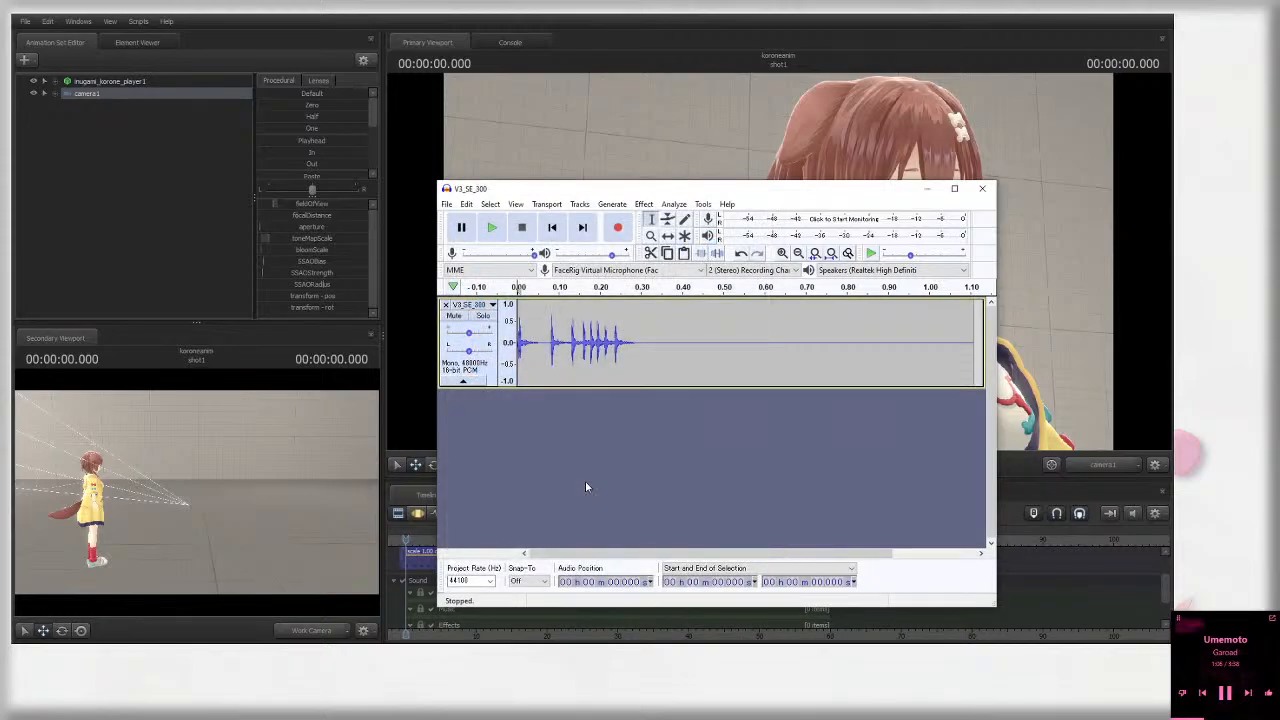
{"action": "left_click", "coordinate": [613, 204]}
{"action": "left_click_drag", "start_coordinate": [515, 189], "coordinate": [338, 195]}
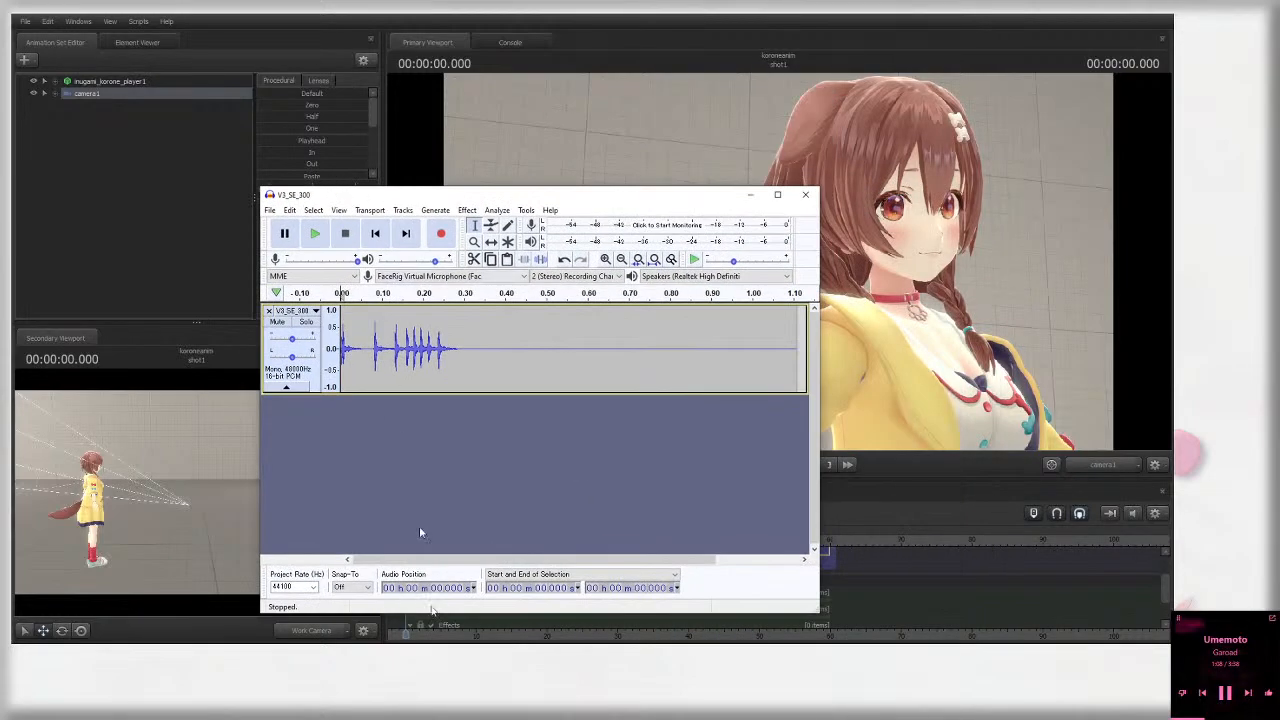
{"action": "mouse_move", "coordinate": [203, 642]}
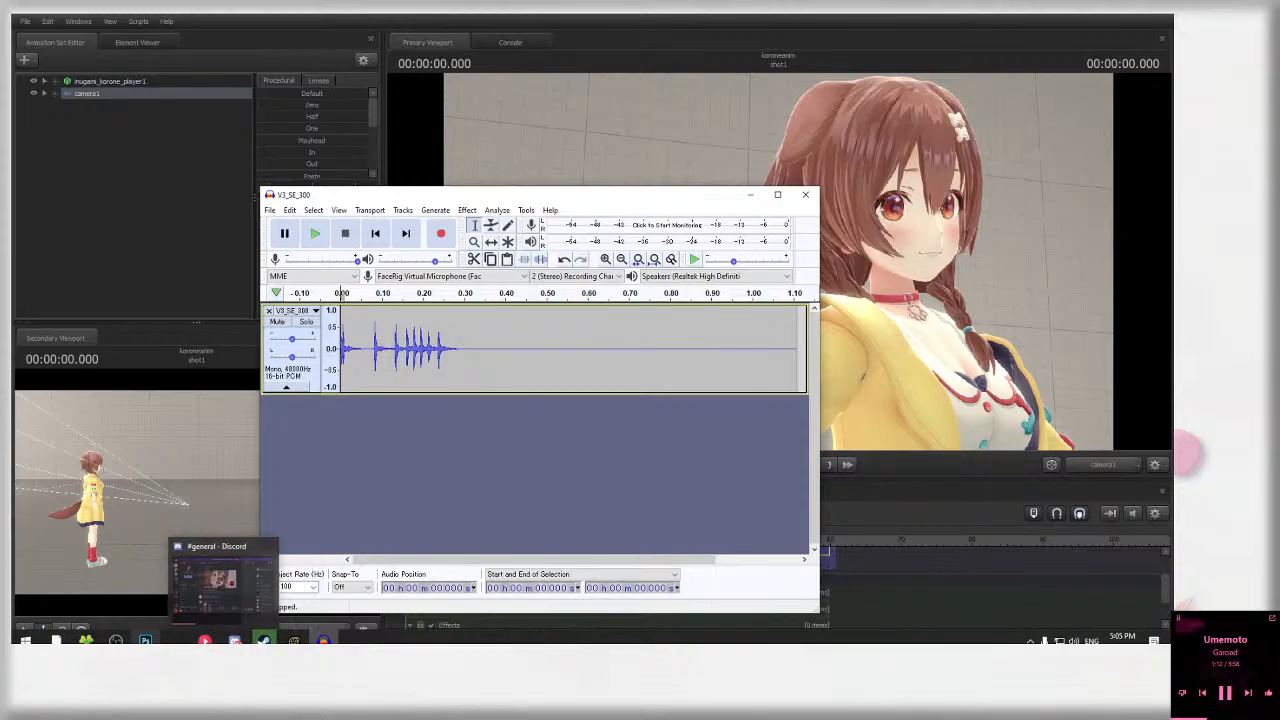
{"action": "mouse_move", "coordinate": [116, 641]}
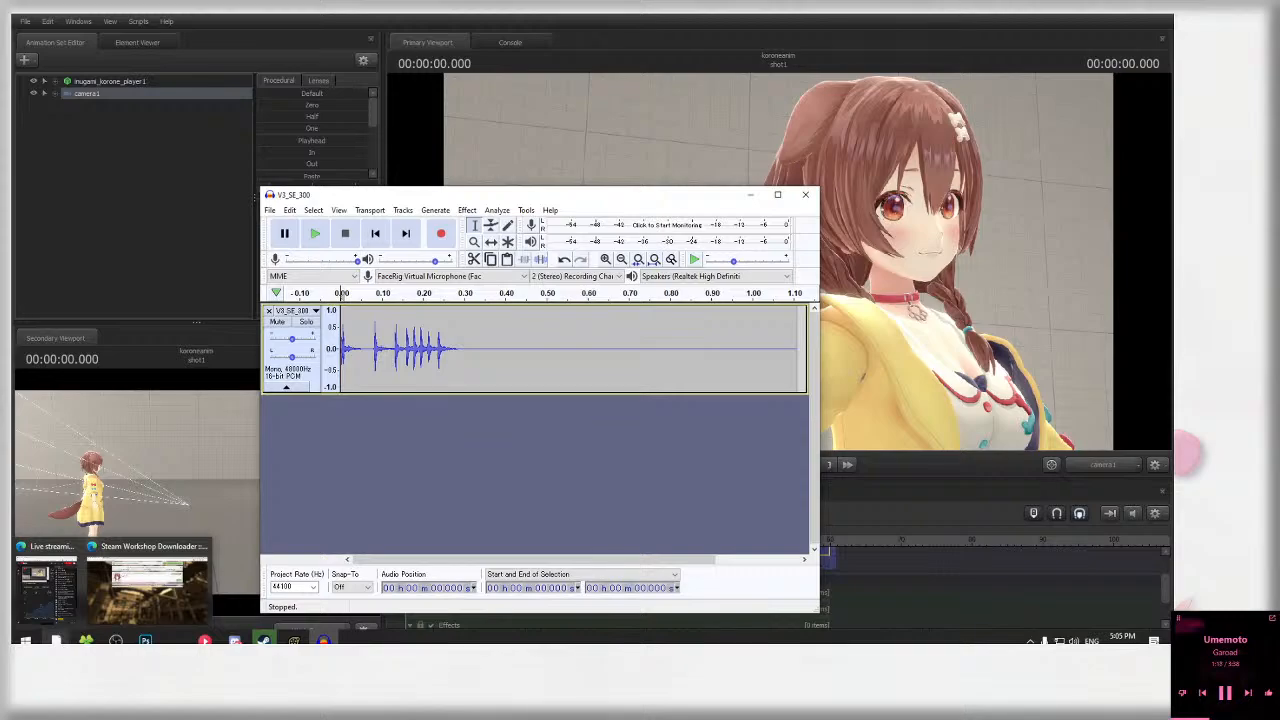
Step: Reselect the 44100 Hz project rate and 16-bit PCM track format, and close Audacity to return to Source Filmmaker
{"action": "left_click", "coordinate": [312, 587]}
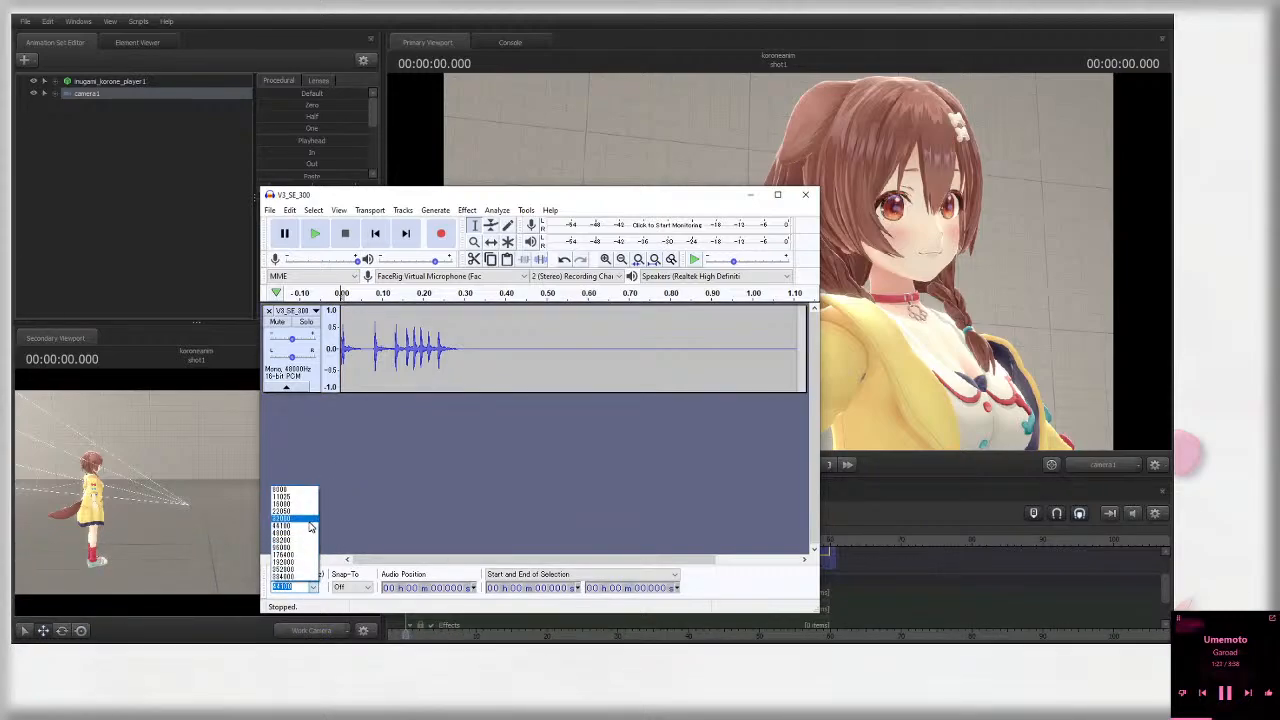
{"action": "left_click", "coordinate": [307, 526]}
{"action": "left_click", "coordinate": [310, 311]}
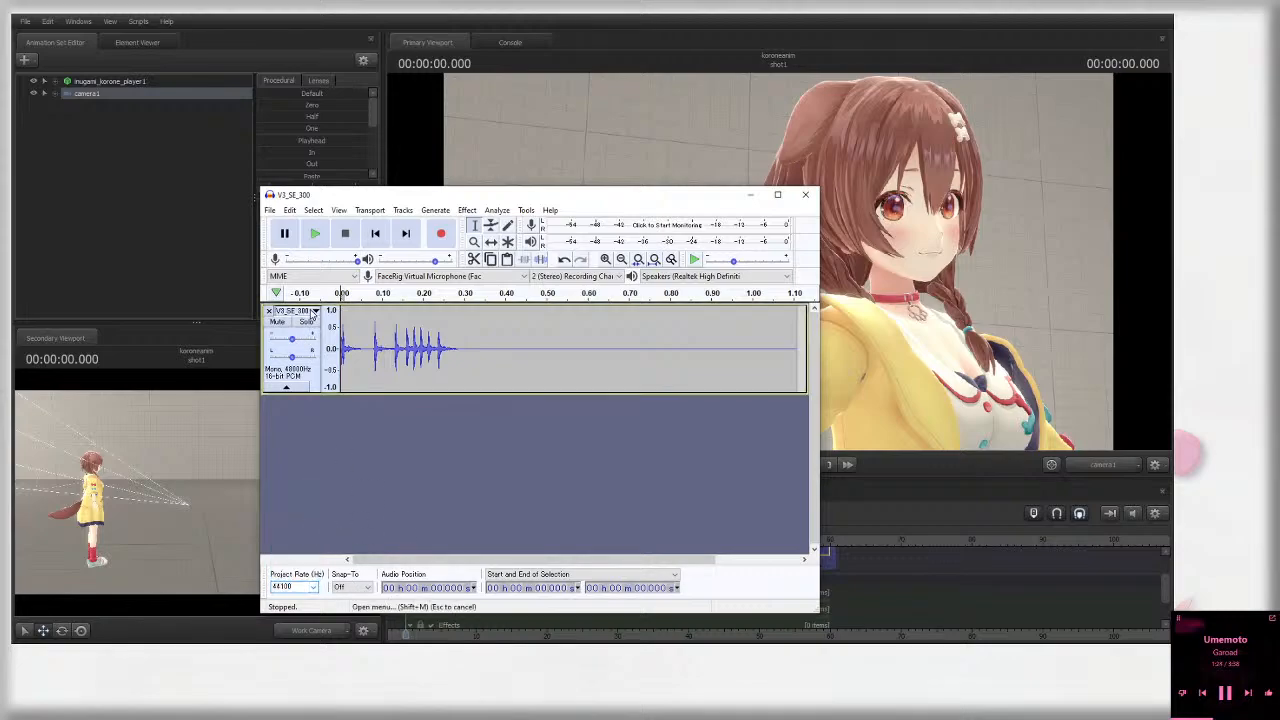
{"action": "mouse_move", "coordinate": [376, 533]}
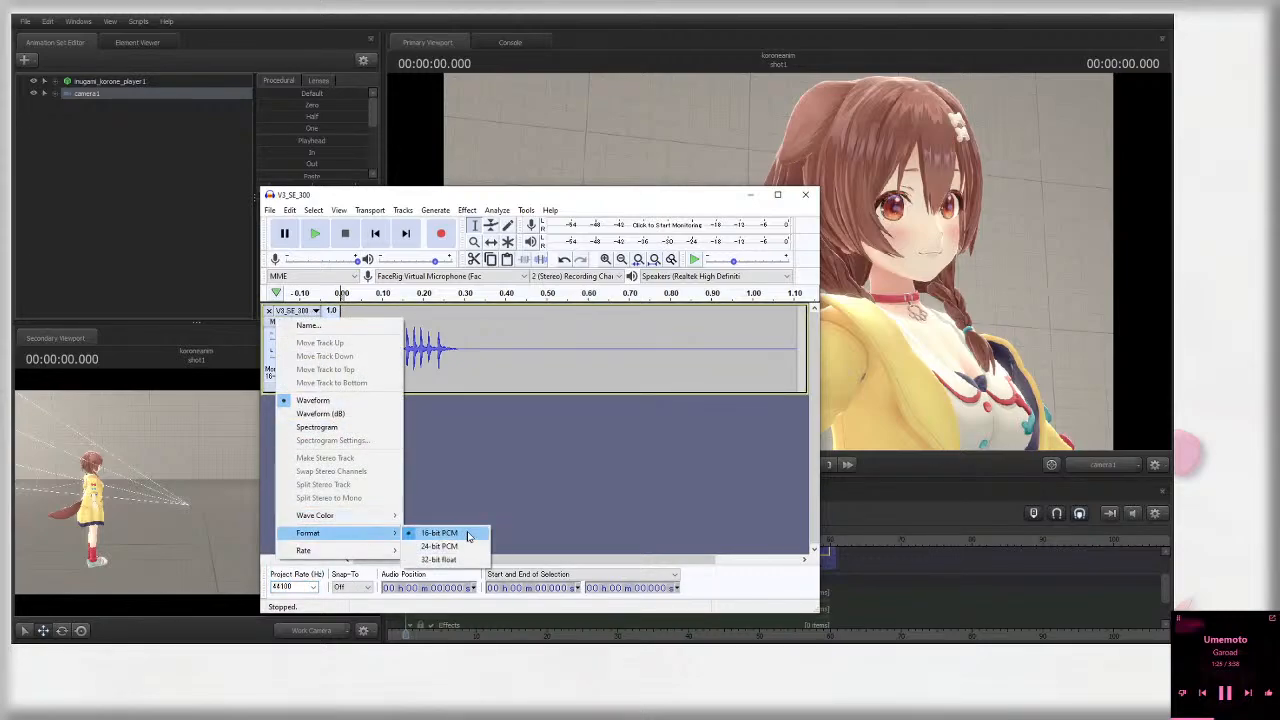
{"action": "left_click", "coordinate": [468, 534]}
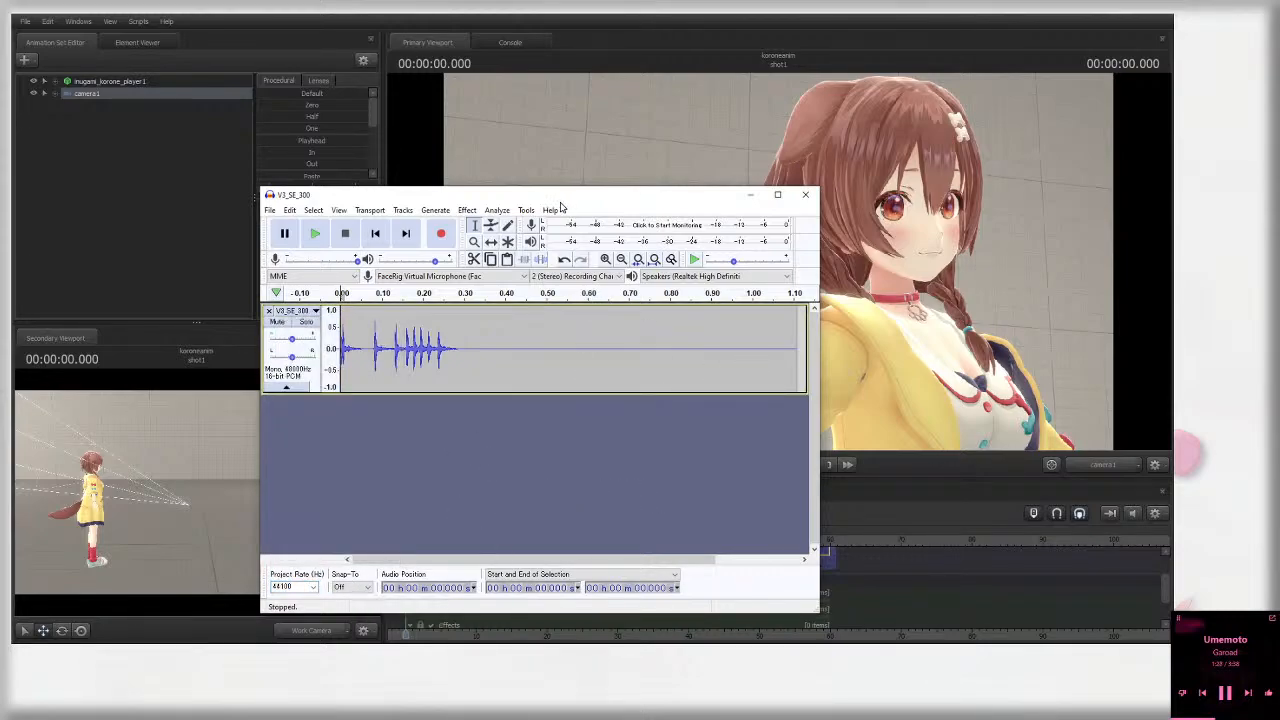
{"action": "left_click", "coordinate": [814, 198]}
{"action": "left_click", "coordinate": [576, 405]}
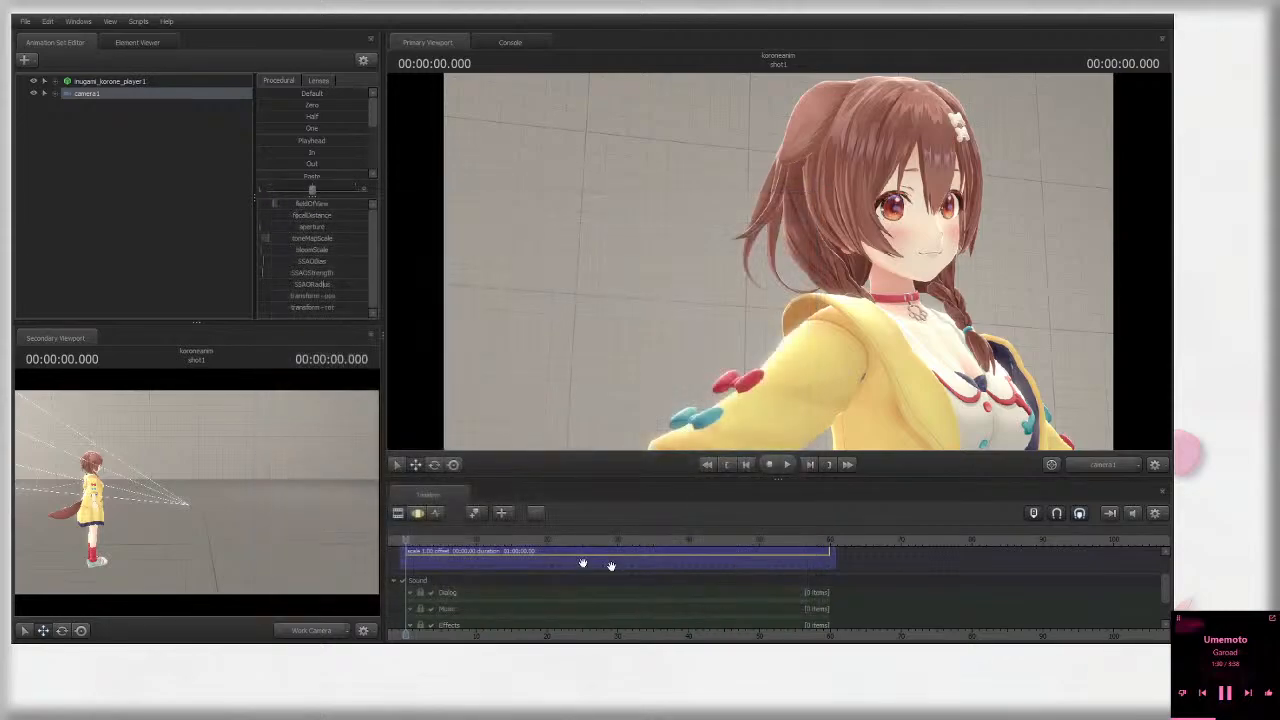
Step: Add the sound clip "inugami korone - very scary soap.wav" to the Dialog track at the start of shot1
{"action": "right_click", "coordinate": [458, 606]}
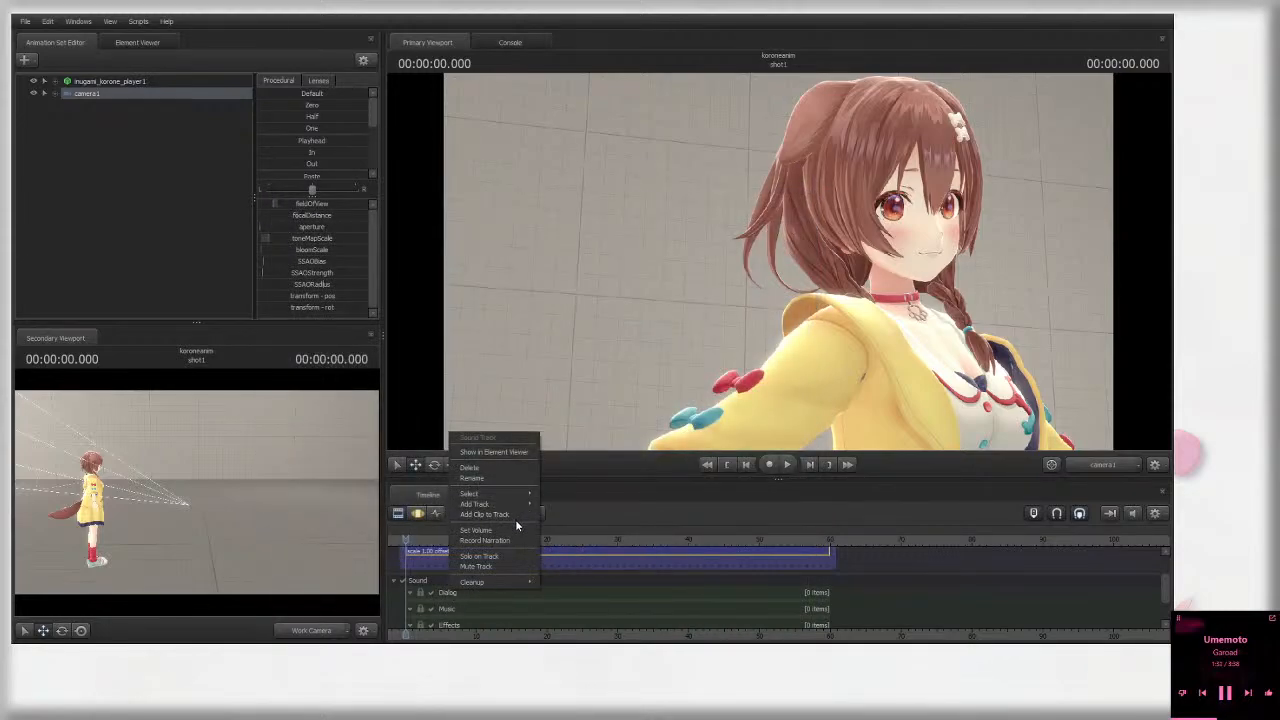
{"action": "left_click", "coordinate": [519, 515]}
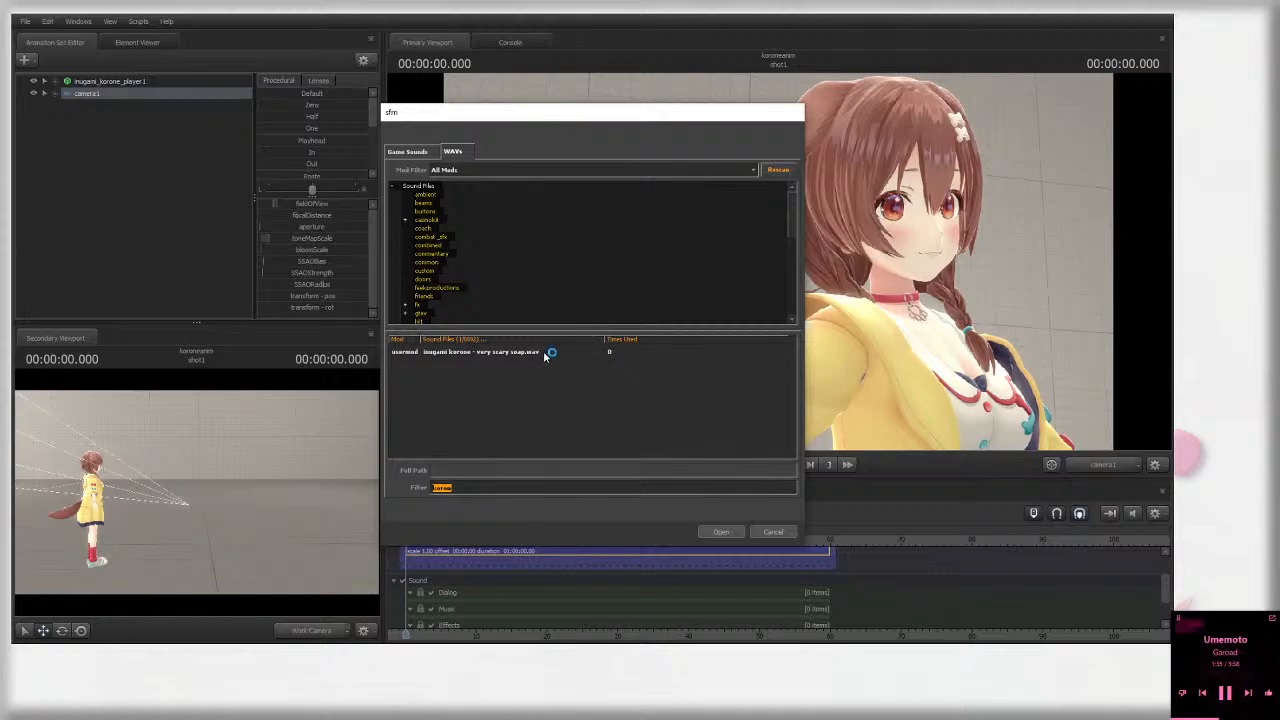
{"action": "middle_click_drag", "start_coordinate": [536, 593], "coordinate": [677, 597]}
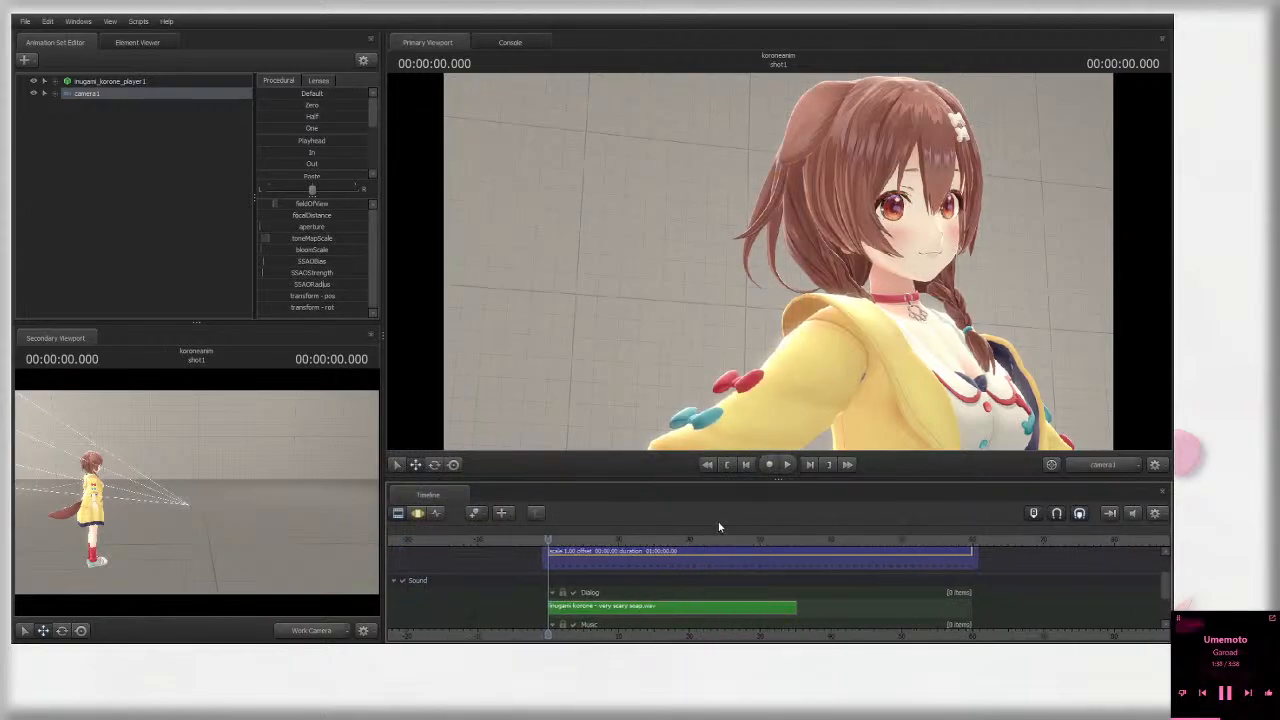
Step: Enlarge the timeline area and select the new clip on the Dialog track to inspect its waveform
{"action": "left_click_drag", "start_coordinate": [811, 479], "coordinate": [788, 395]}
{"action": "scroll", "coordinate": [653, 513], "scroll_direction": "up", "scroll_amount": 5}
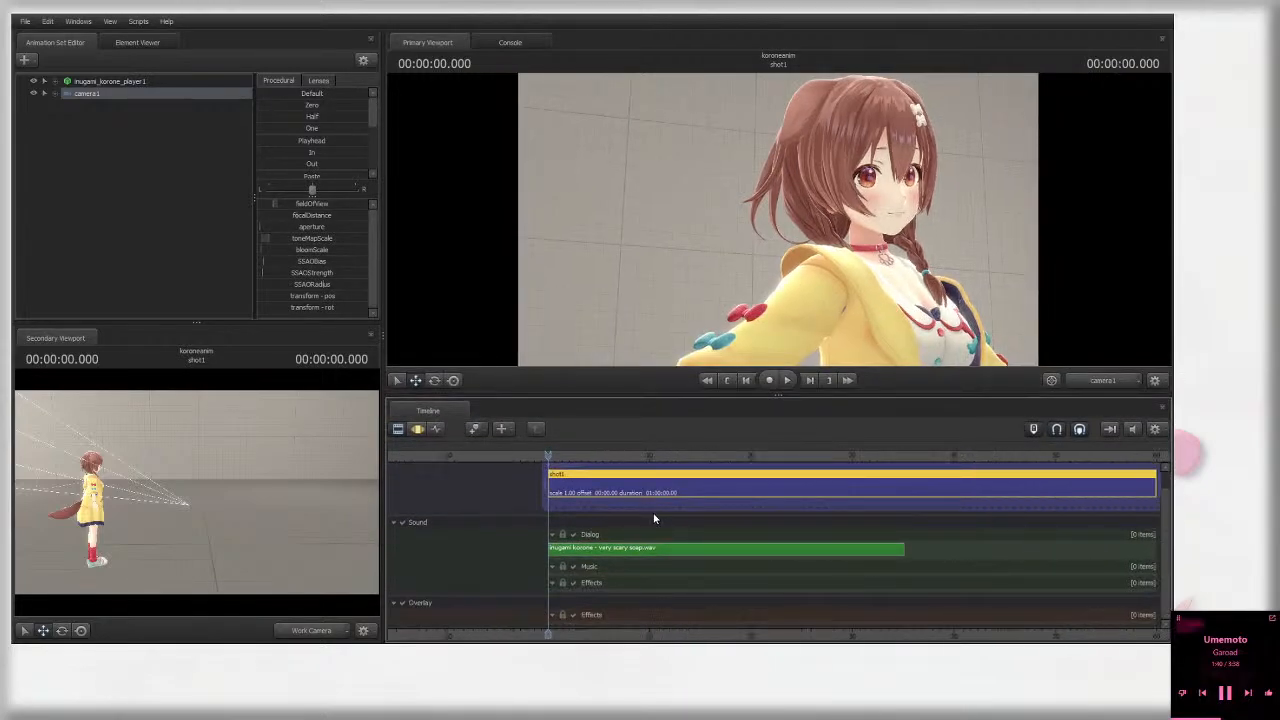
{"action": "left_click", "coordinate": [659, 557]}
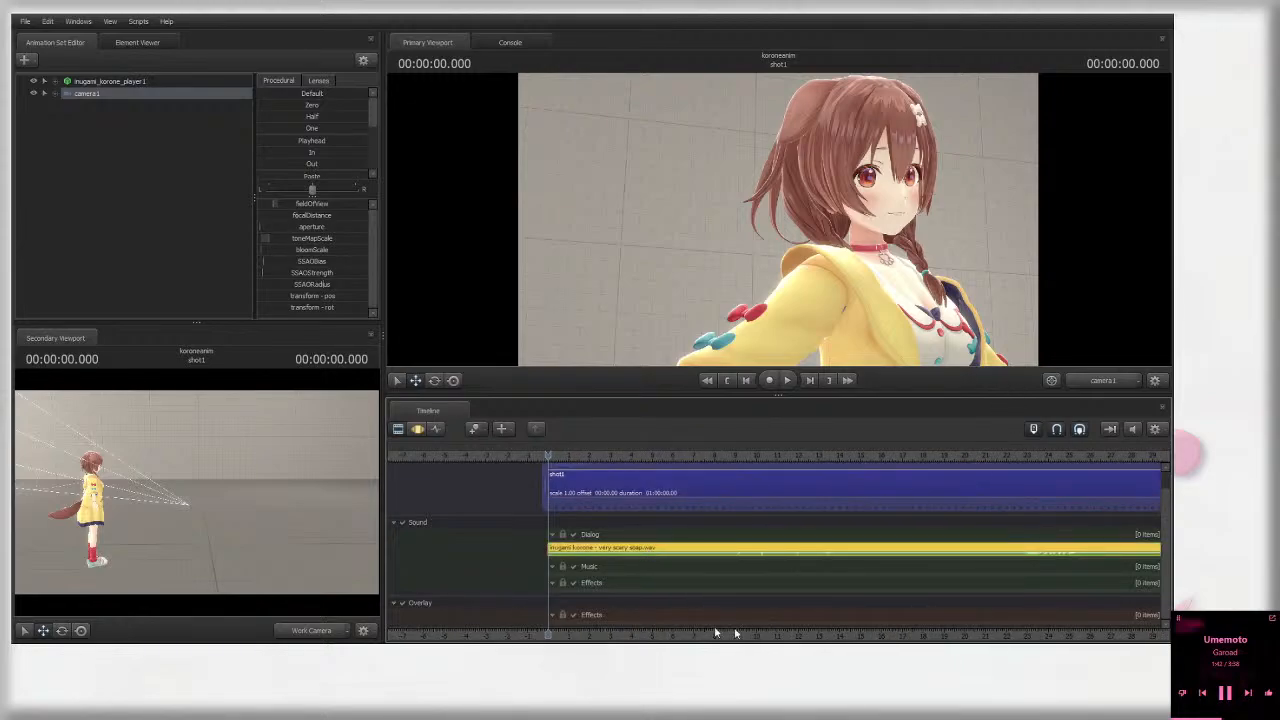
{"action": "scroll", "coordinate": [763, 594], "scroll_direction": "up", "scroll_amount": 1}
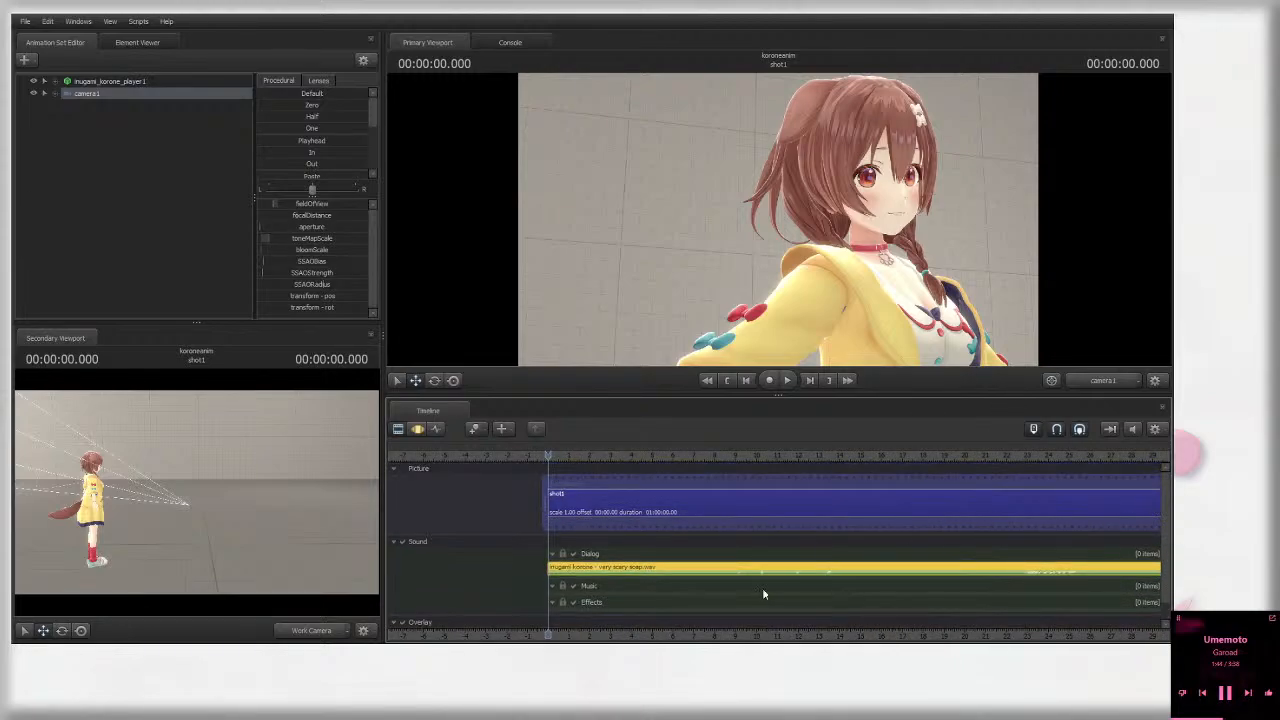
{"action": "scroll", "coordinate": [649, 625], "scroll_direction": "up", "scroll_amount": 2}
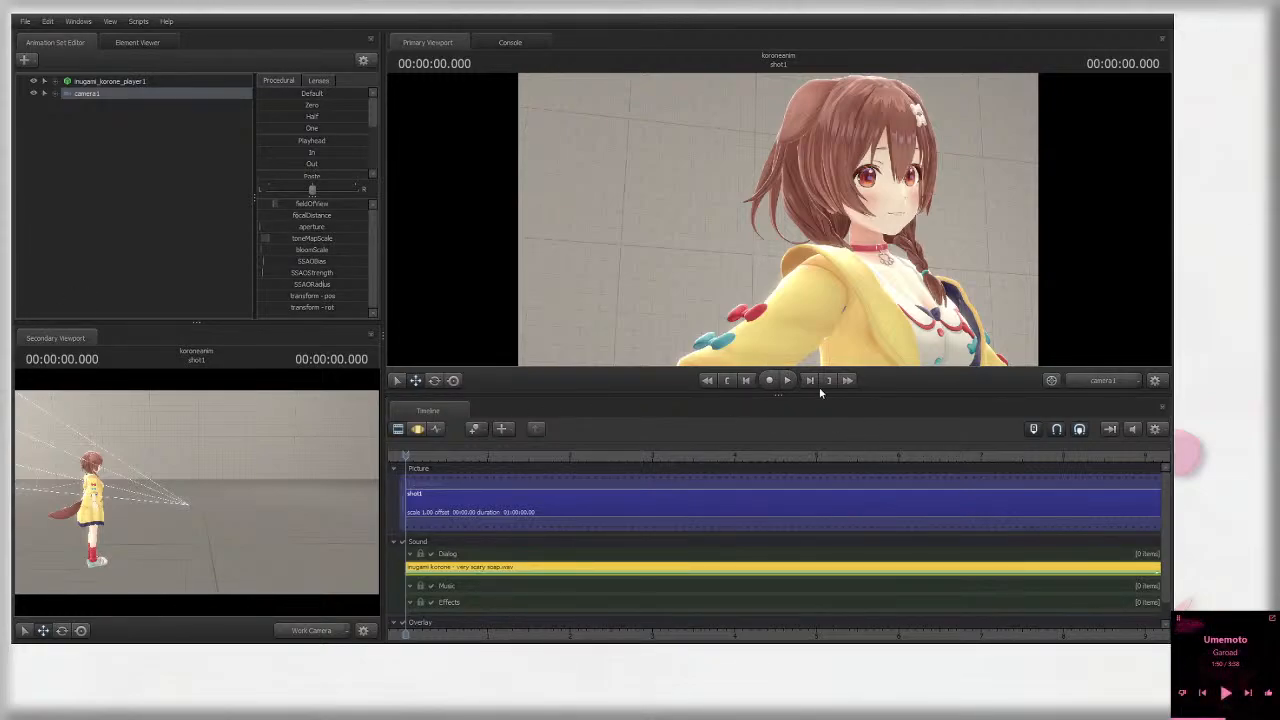
Step: Play shot1 from its start to about 11.5 seconds to hear the dialog clip
{"action": "left_click", "coordinate": [787, 380]}
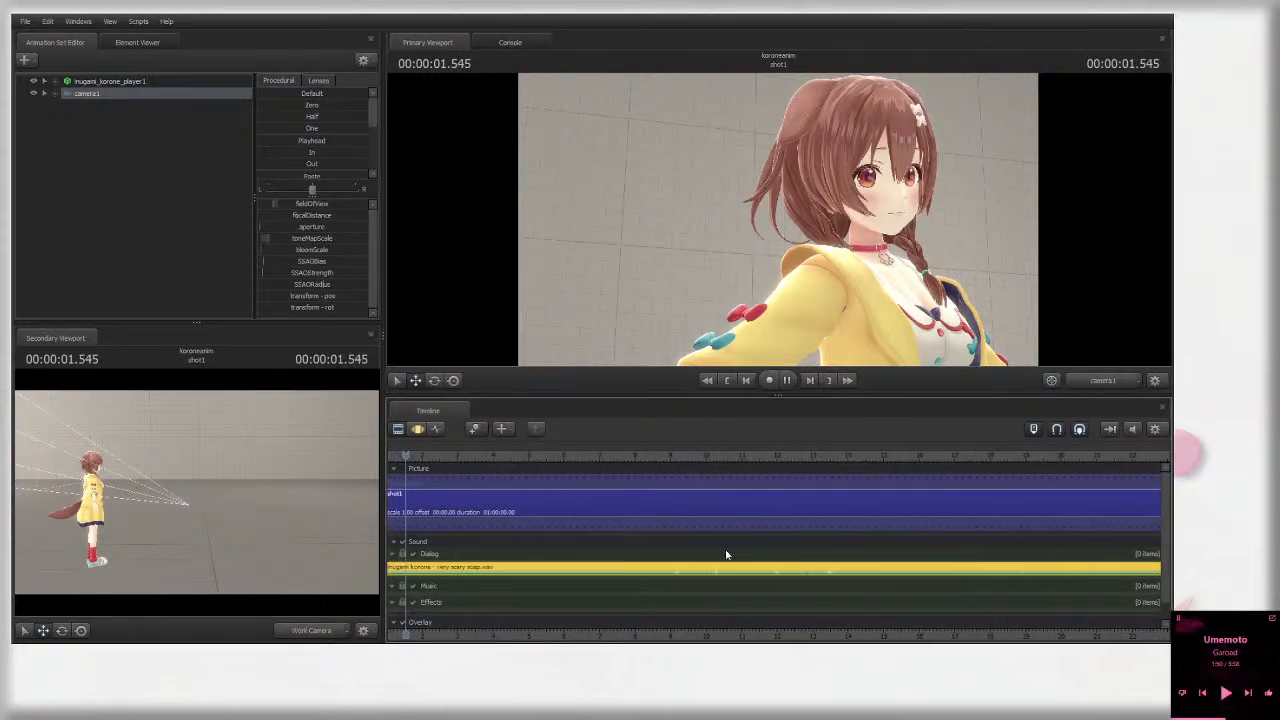
{"action": "scroll", "coordinate": [726, 554], "scroll_direction": "down", "scroll_amount": 6}
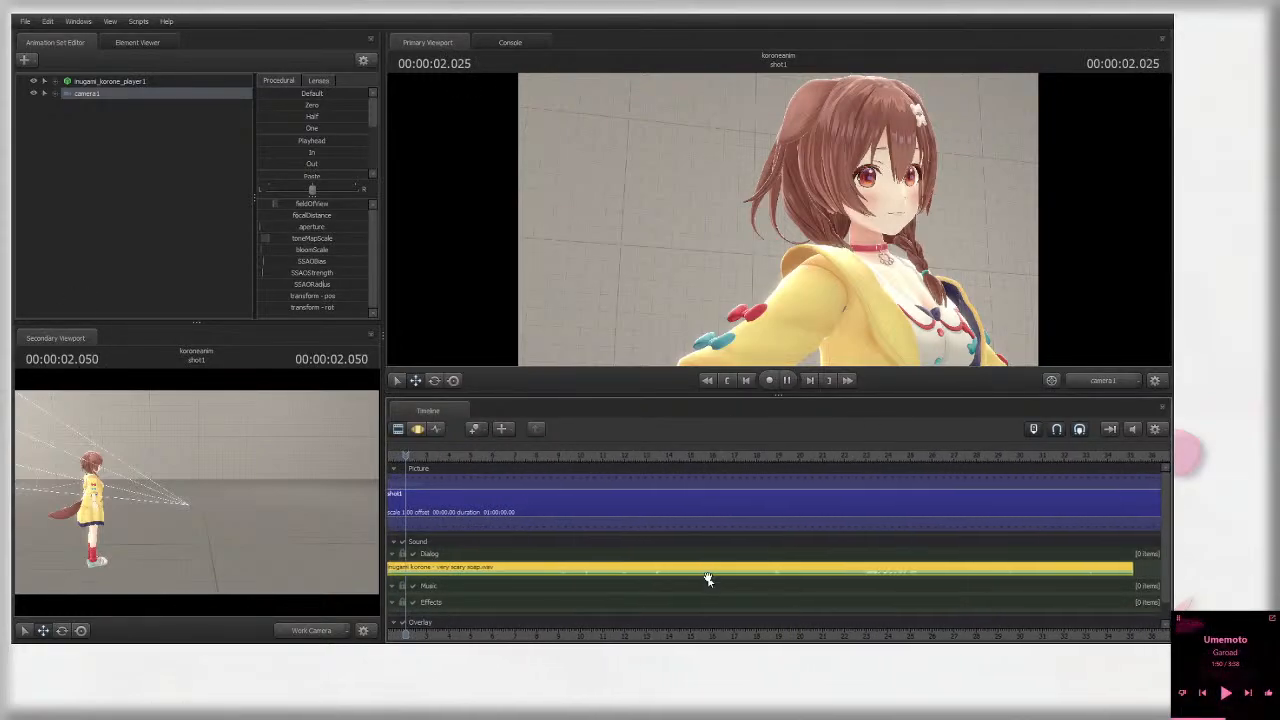
{"action": "left_click", "coordinate": [787, 381]}
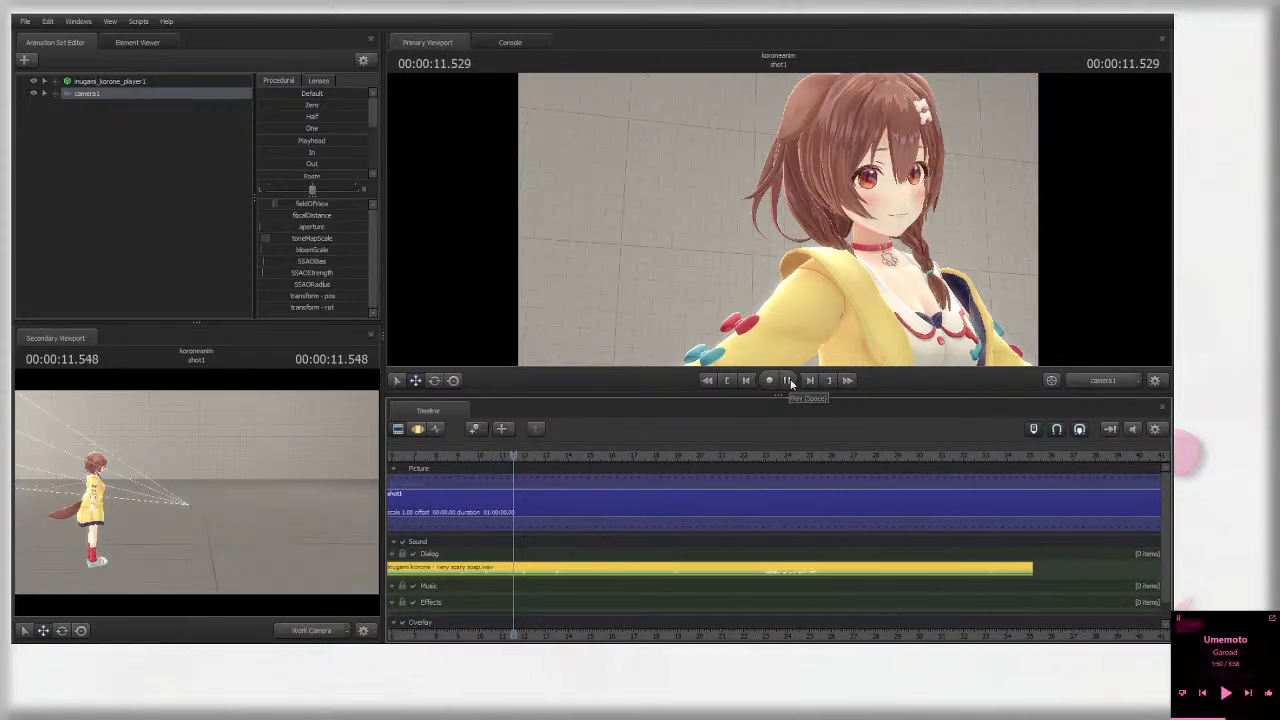
{"action": "left_click", "coordinate": [788, 381]}
Step: Scrub back to about 9.7 seconds and replay the dialog in short stretches, pausing at 11.250 seconds
{"action": "middle_click_drag", "start_coordinate": [651, 621], "coordinate": [851, 620]}
{"action": "mouse_move", "coordinate": [622, 454]}
{"action": "left_mouse_down"}
{"action": "mouse_move", "coordinate": [652, 454]}
{"action": "mouse_move", "coordinate": [638, 457]}
{"action": "left_mouse_up"}
{"action": "key", "text": "space"}
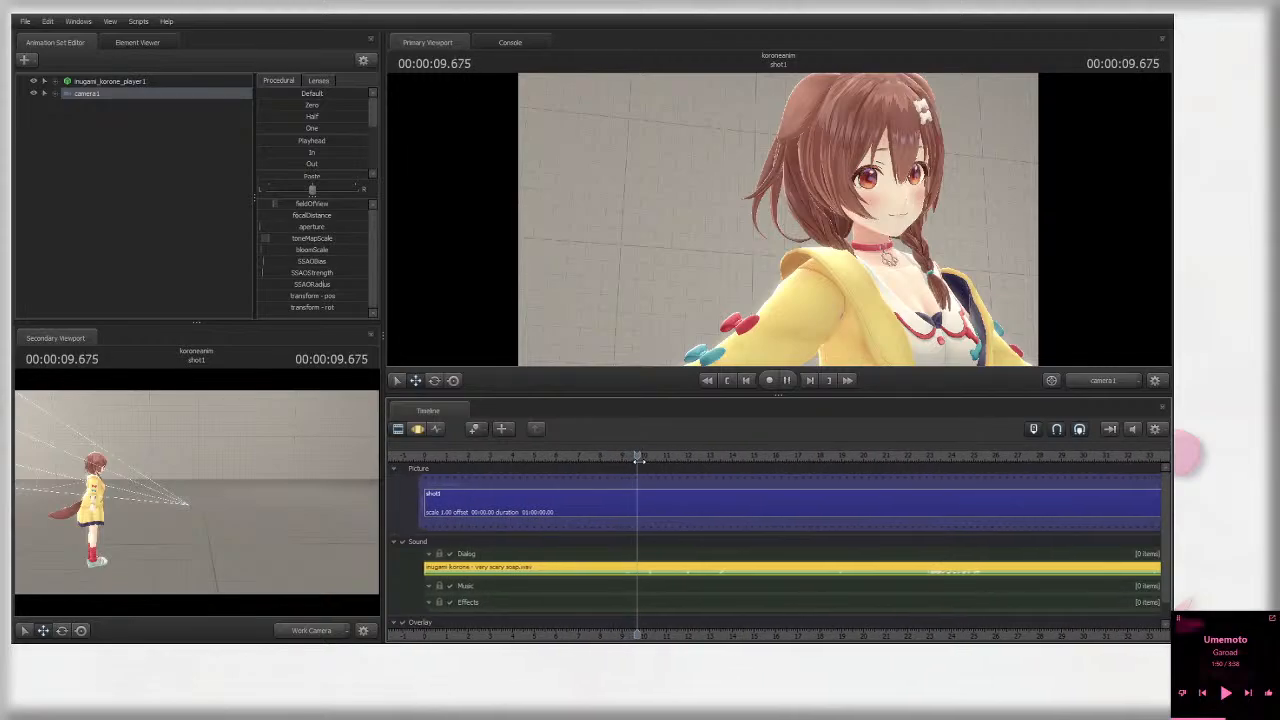
{"action": "key", "text": "space"}
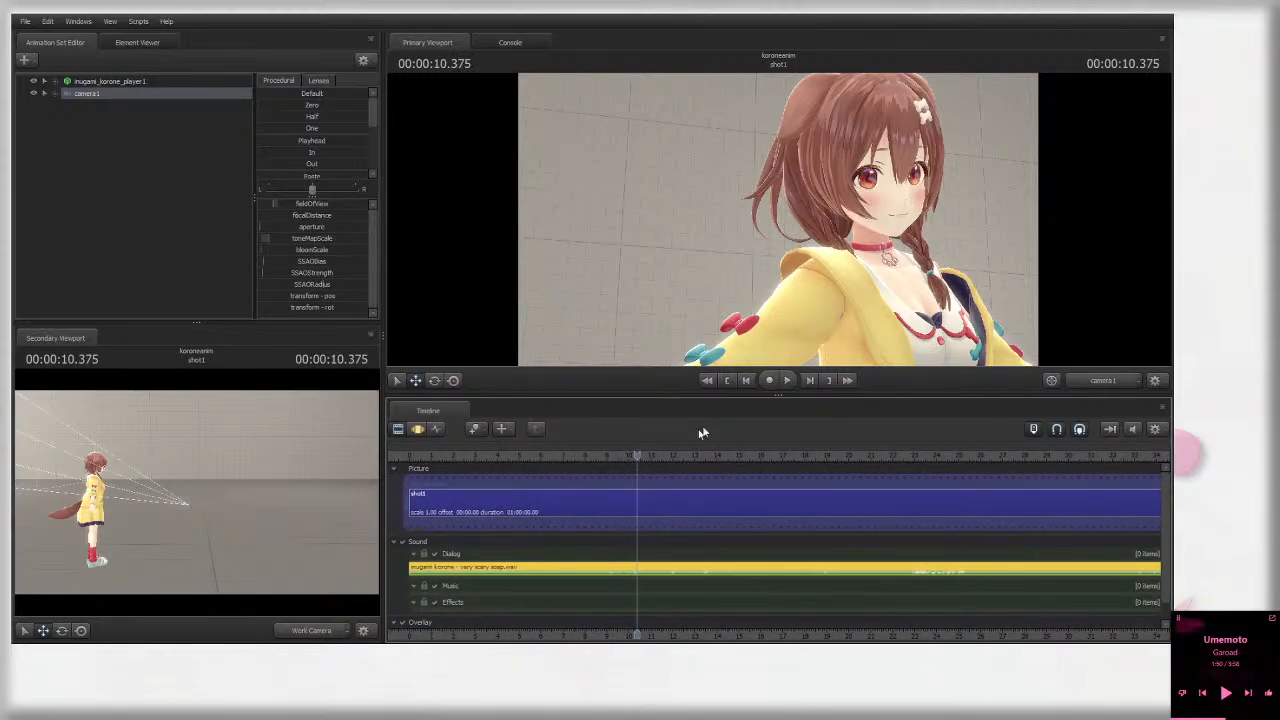
{"action": "left_click", "coordinate": [789, 382]}
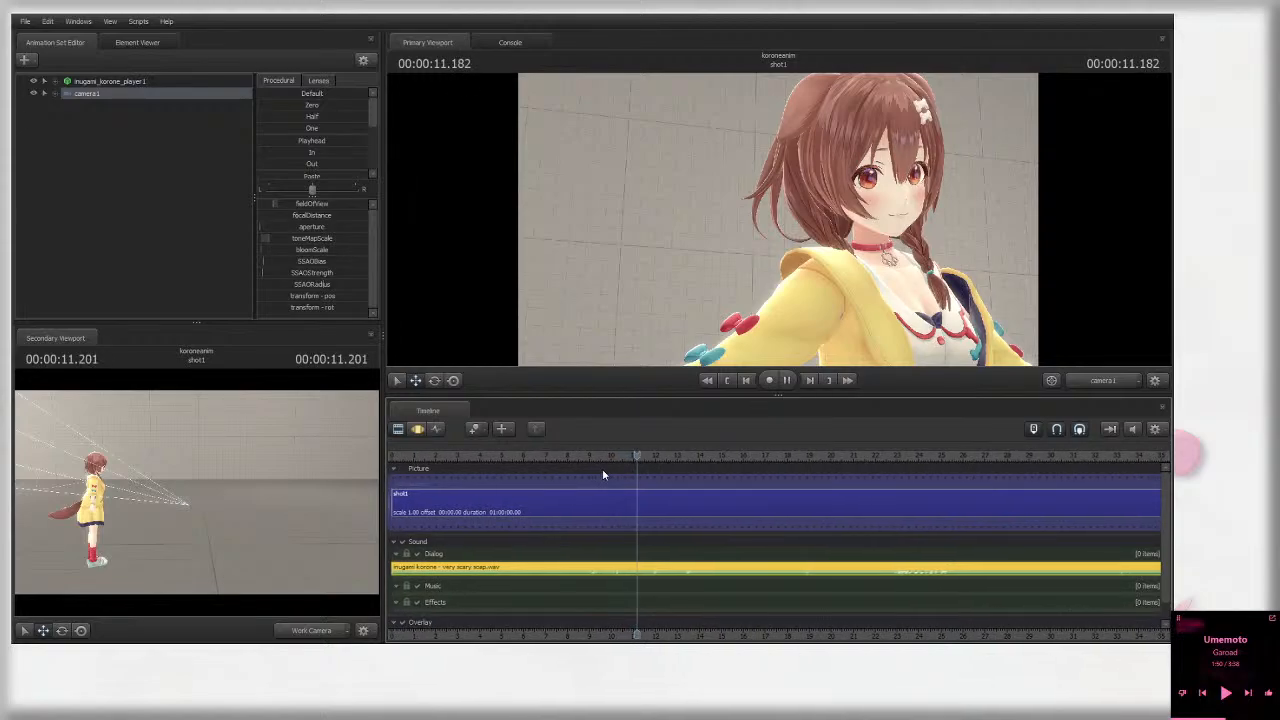
{"action": "key", "text": "space"}
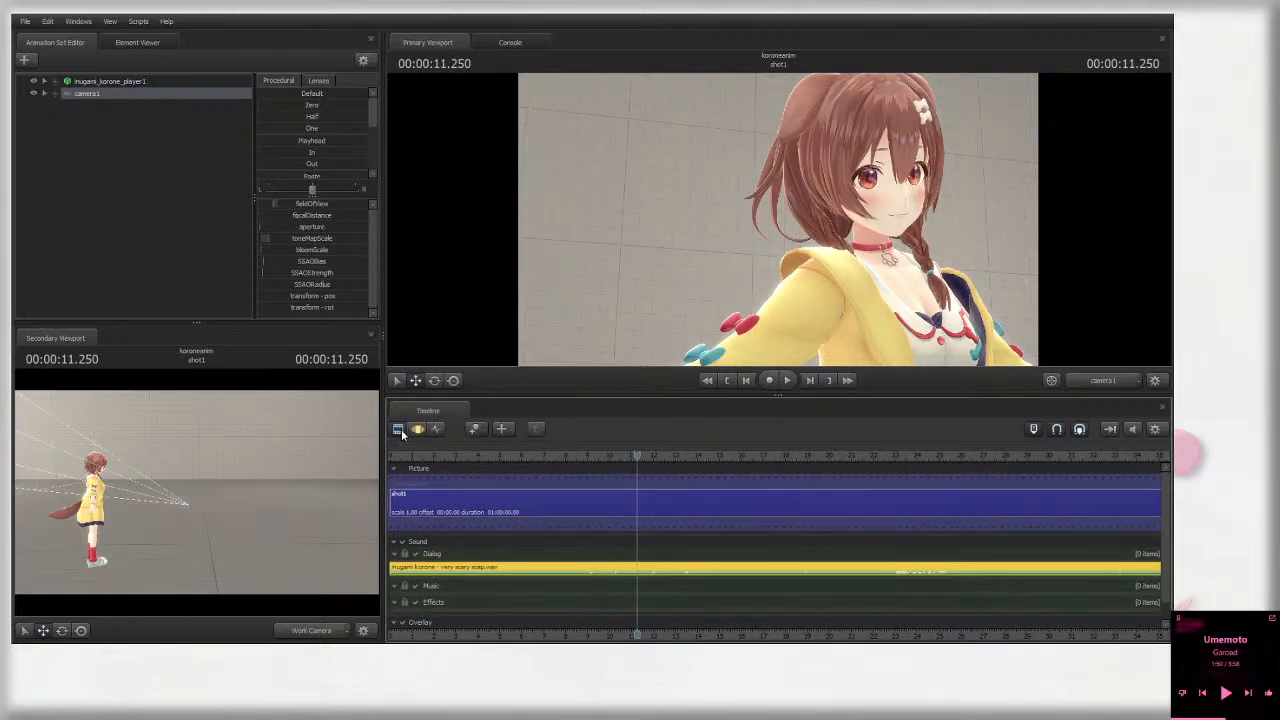
{"action": "scroll", "coordinate": [501, 479], "scroll_direction": "down", "scroll_amount": 2}
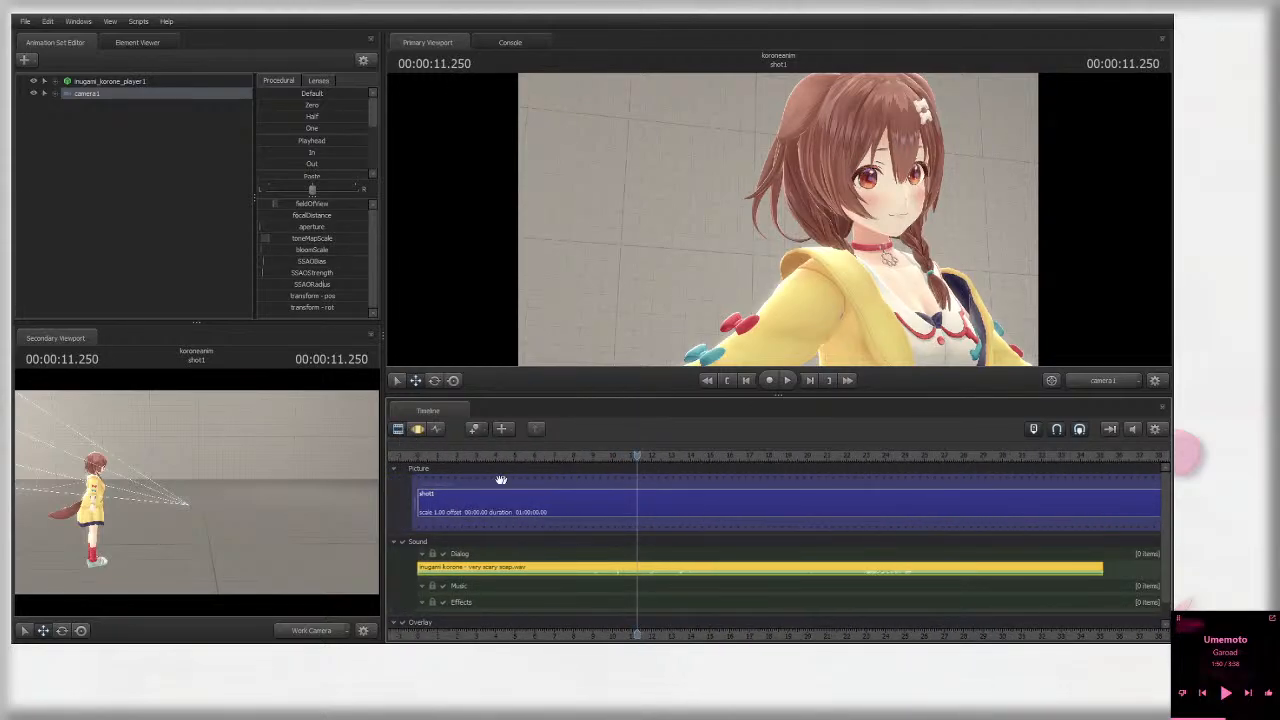
{"action": "mouse_move", "coordinate": [350, 636]}
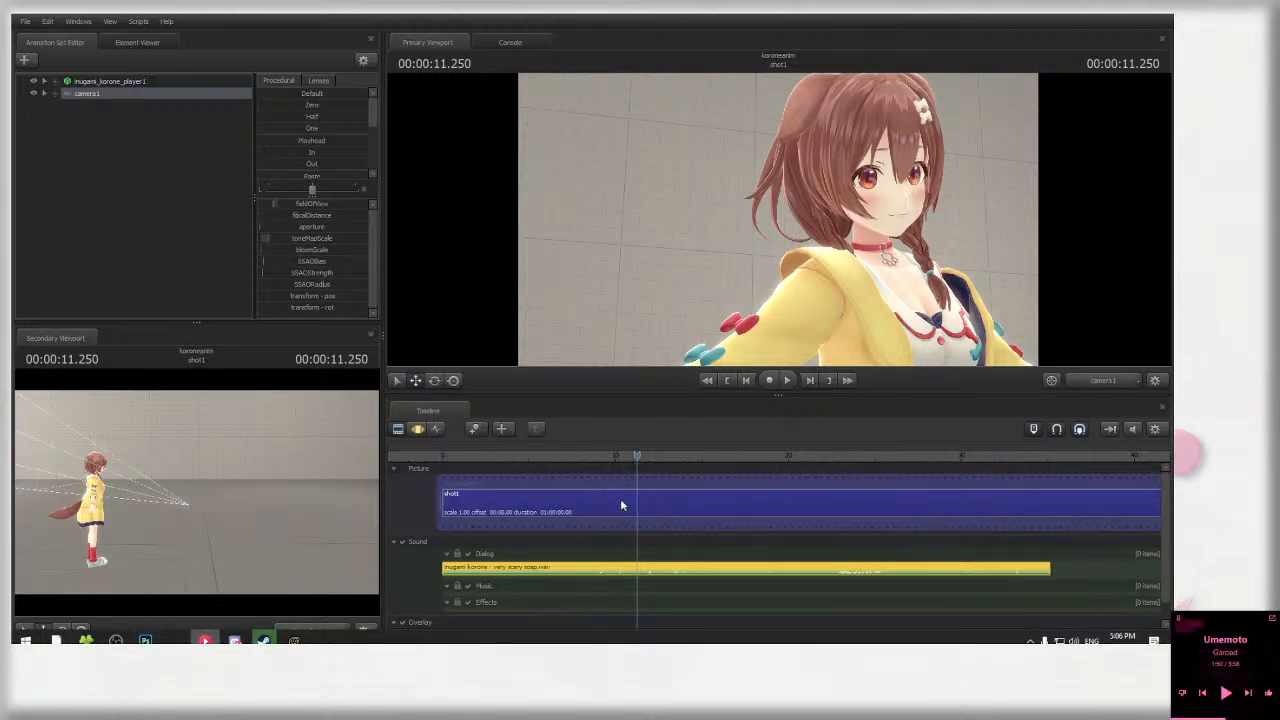
Step: Replay the dialog in short stretches between about 3.7 and 5.5 seconds, pausing at 5.541 seconds
{"action": "mouse_move", "coordinate": [235, 640]}
{"action": "left_click", "coordinate": [116, 640]}
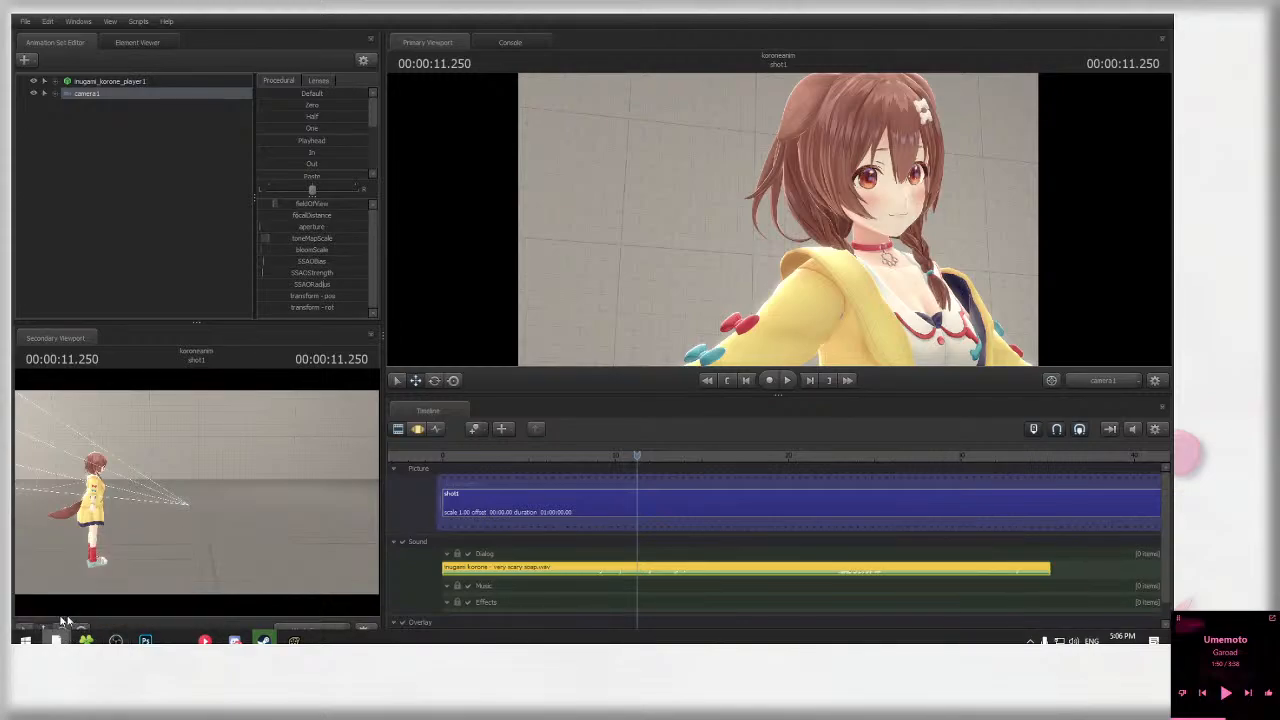
{"action": "left_click", "coordinate": [506, 448]}
{"action": "key", "text": "space"}
{"action": "scroll", "coordinate": [560, 545], "scroll_direction": "up", "scroll_amount": 3}
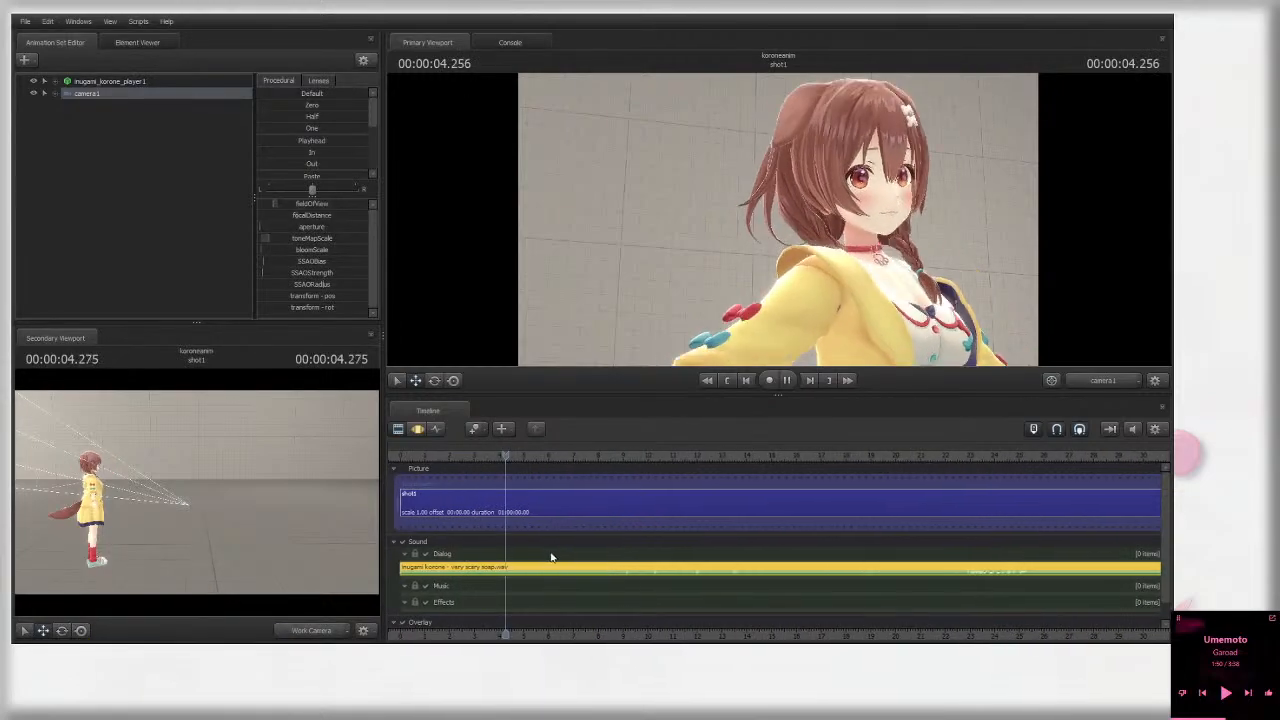
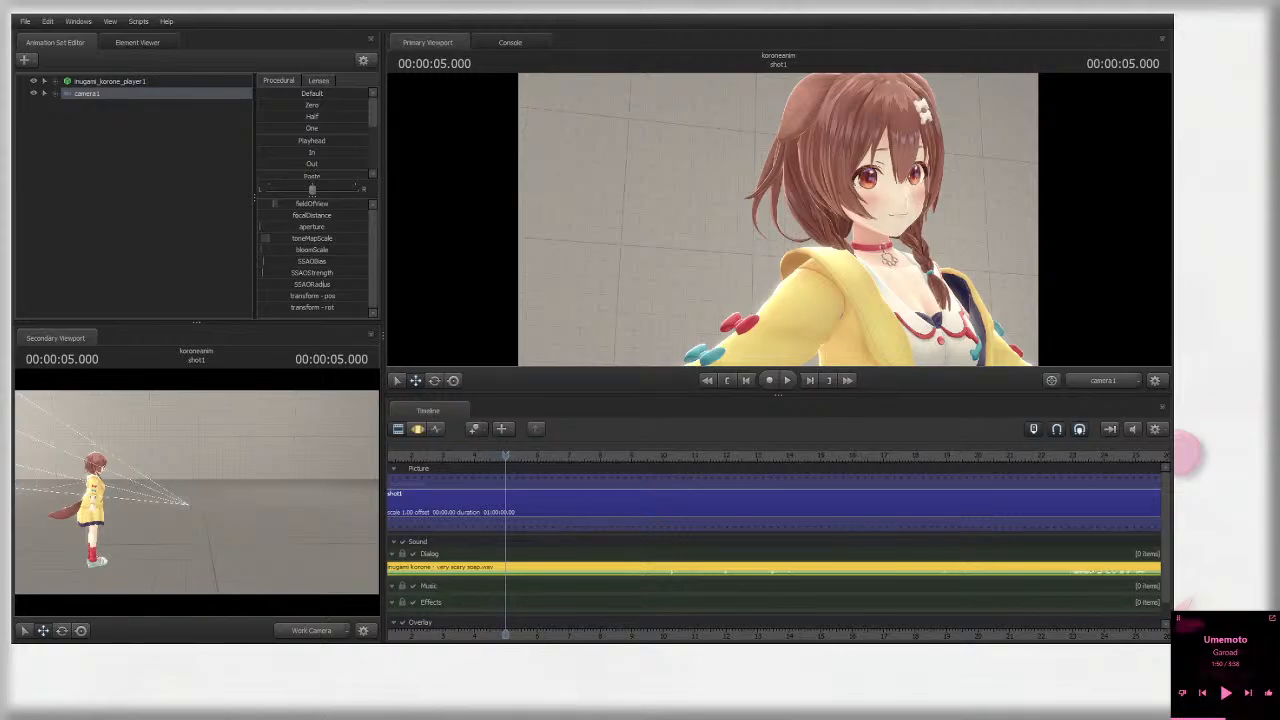
{"action": "scroll", "coordinate": [565, 543], "scroll_direction": "down", "scroll_amount": 2}
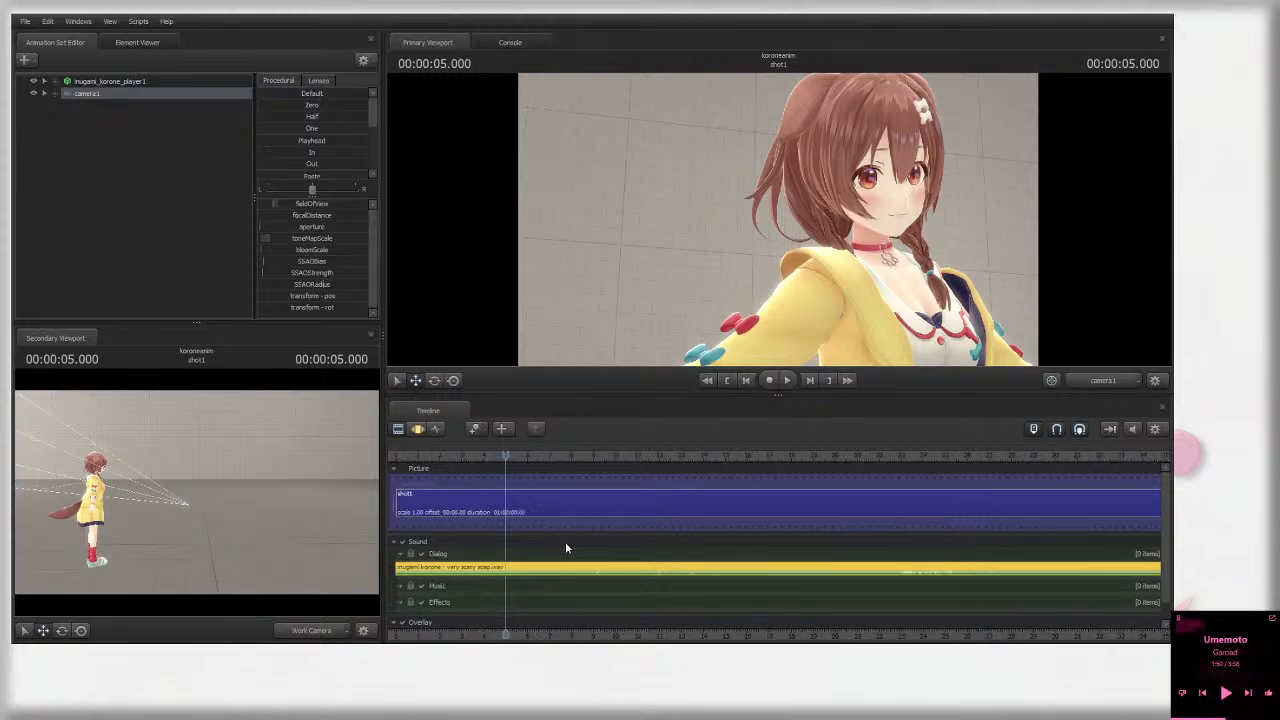
{"action": "scroll", "coordinate": [529, 579], "scroll_direction": "up", "scroll_amount": 2}
{"action": "left_click_drag", "start_coordinate": [643, 634], "coordinate": [838, 615]}
{"action": "left_click", "coordinate": [684, 569]}
{"action": "key", "text": "space"}
{"action": "scroll", "coordinate": [716, 575], "scroll_direction": "up", "scroll_amount": 4}
{"action": "key", "text": "space"}
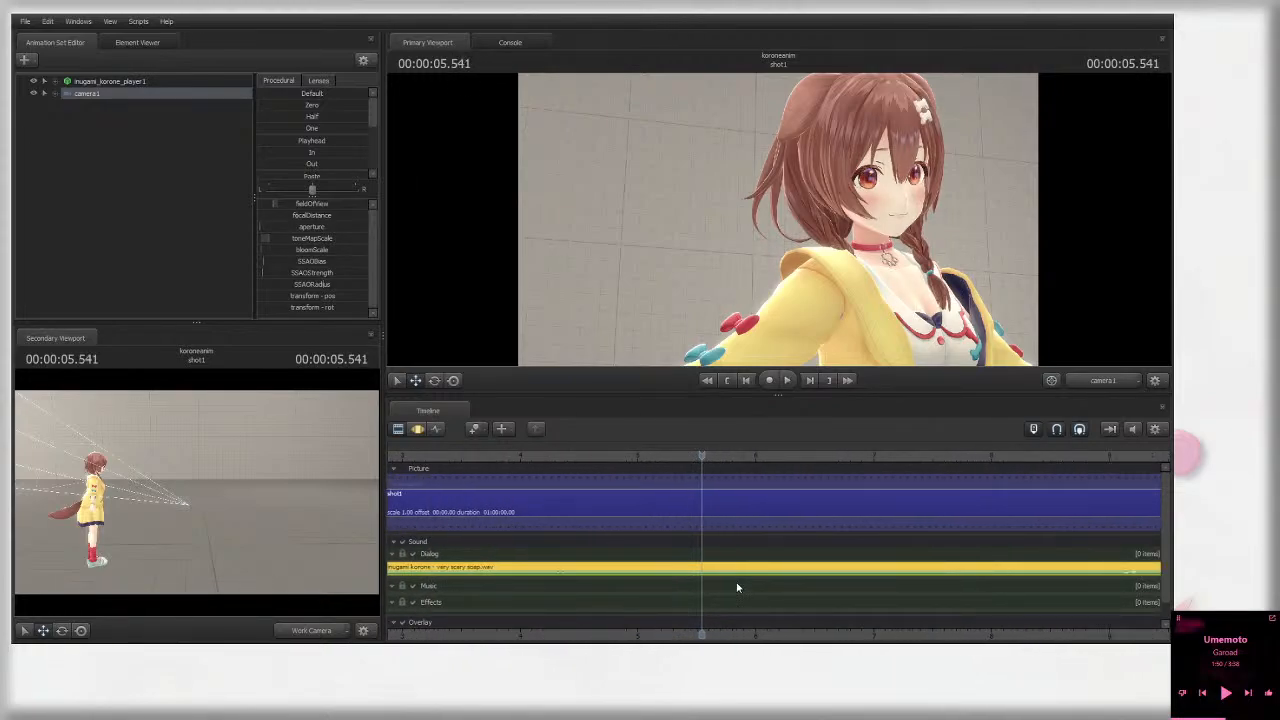
Step: Replay the dialog from about 3.7 seconds to just past 8 seconds to find where the wanted line begins
{"action": "scroll", "coordinate": [735, 582], "scroll_direction": "down", "scroll_amount": 4}
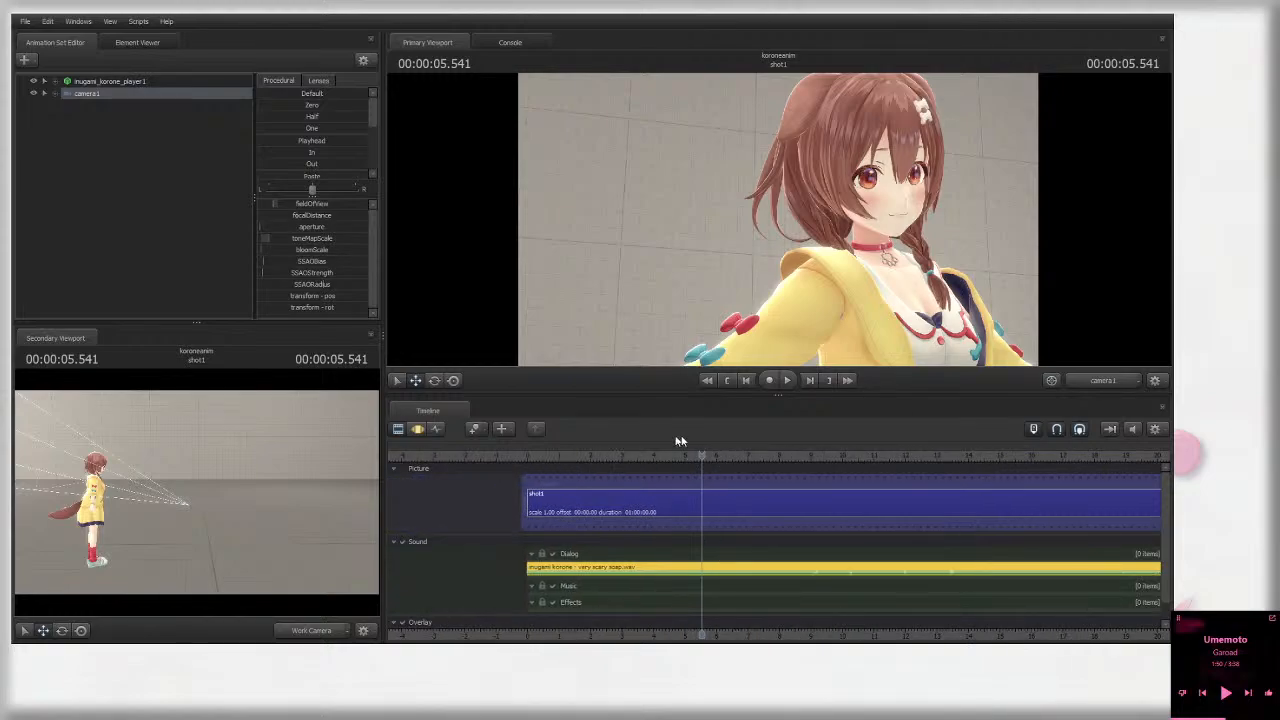
{"action": "left_click", "coordinate": [644, 456]}
{"action": "scroll", "coordinate": [730, 544], "scroll_direction": "up", "scroll_amount": 4}
{"action": "key", "text": "space"}
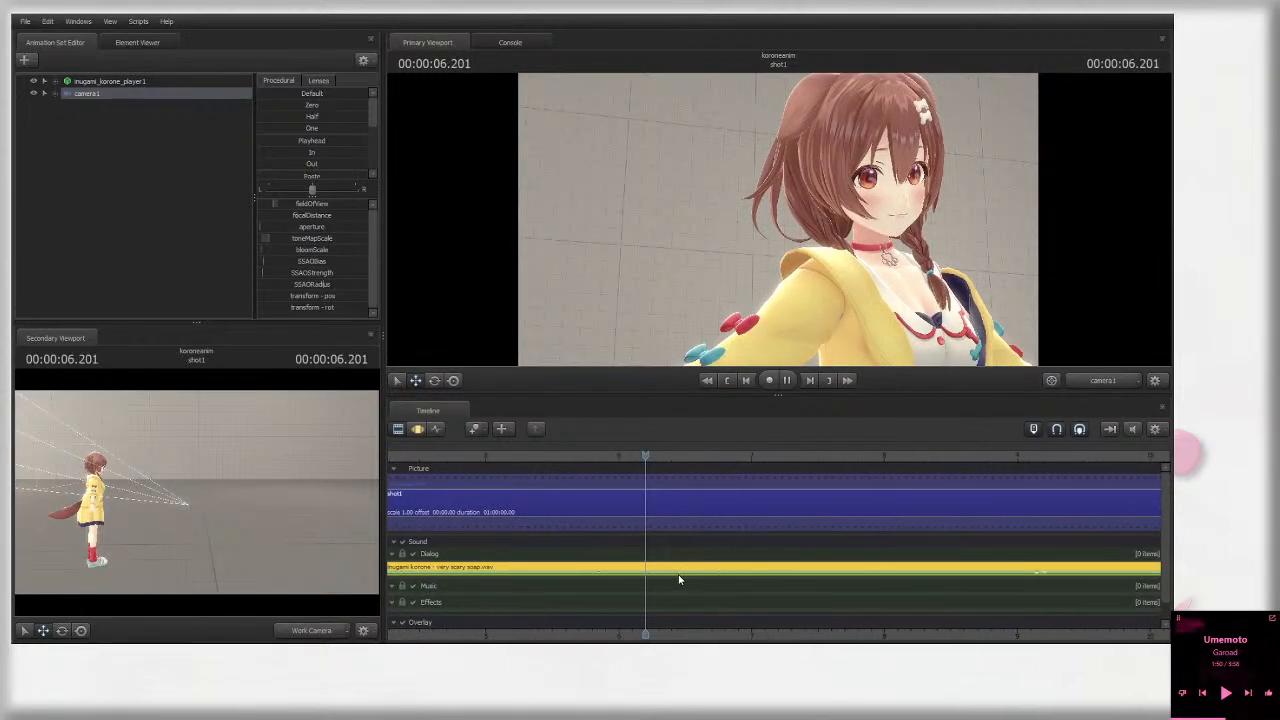
{"action": "scroll", "coordinate": [672, 575], "scroll_direction": "down", "scroll_amount": 3}
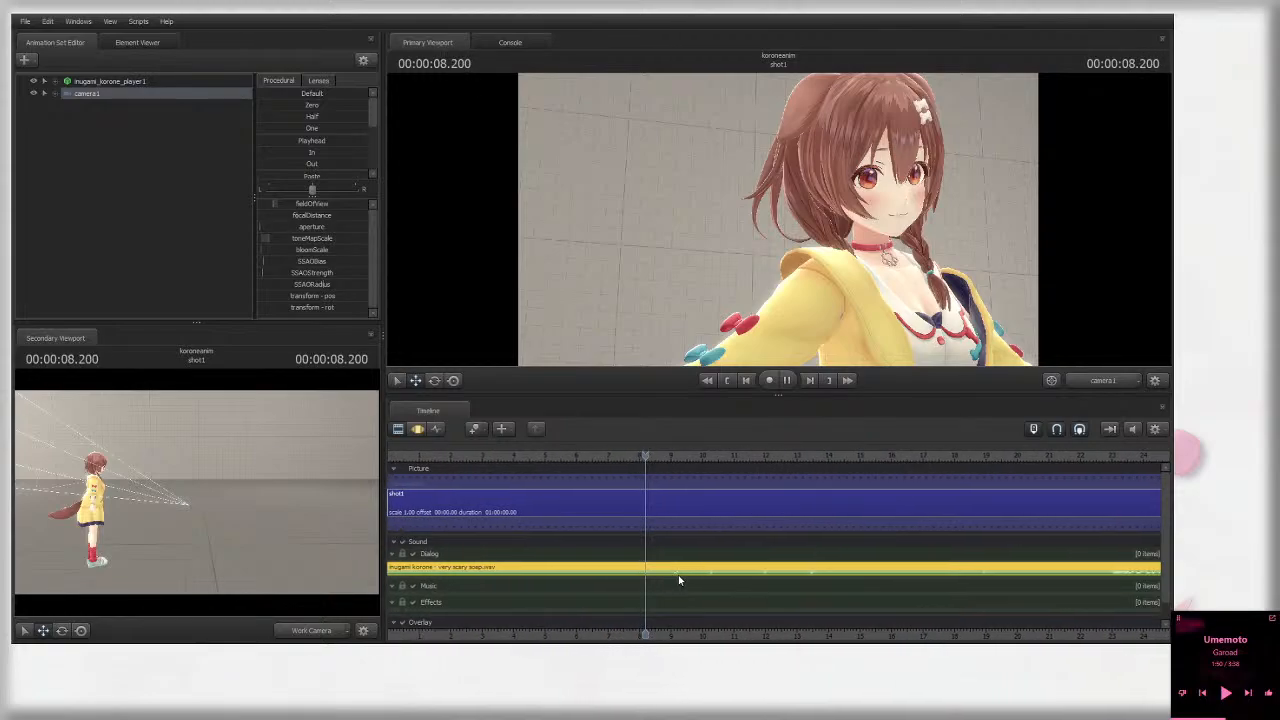
{"action": "key", "text": "space"}
Step: Set the playhead to 8.625 seconds and split the dialog clip there with the blade command
{"action": "left_click", "coordinate": [577, 456]}
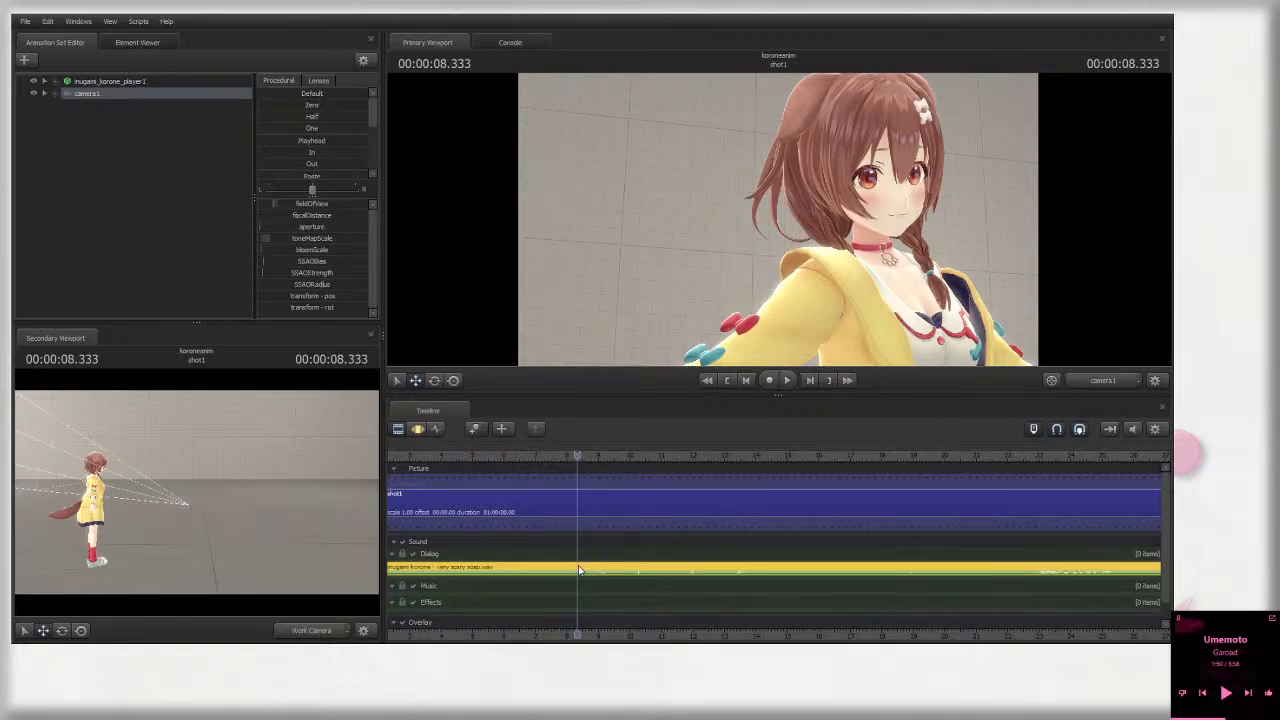
{"action": "left_click_drag", "start_coordinate": [580, 470], "coordinate": [587, 471]}
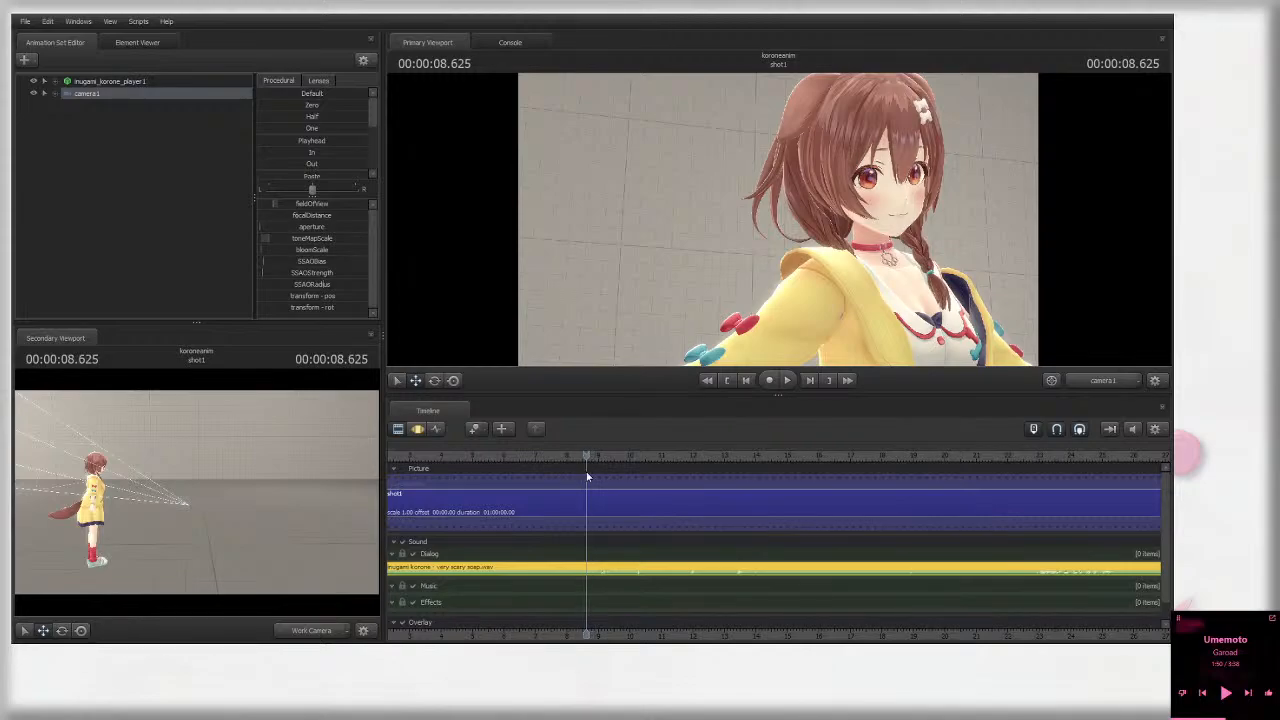
{"action": "key", "text": "b"}
{"action": "left_click", "coordinate": [582, 573]}
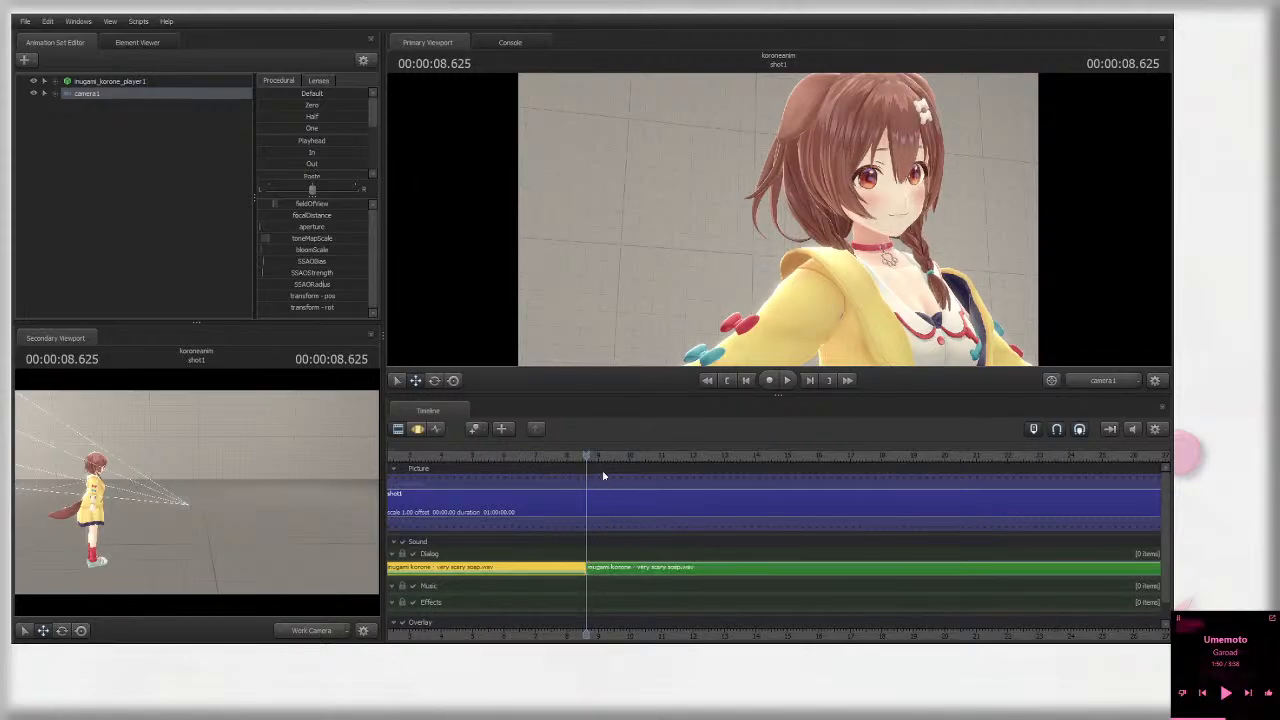
Step: Play the second dialog piece from about 11.7 seconds and split it at 13.208 seconds, where the wanted line ends
{"action": "left_click", "coordinate": [633, 567]}
{"action": "left_click_drag", "start_coordinate": [591, 455], "coordinate": [681, 455]}
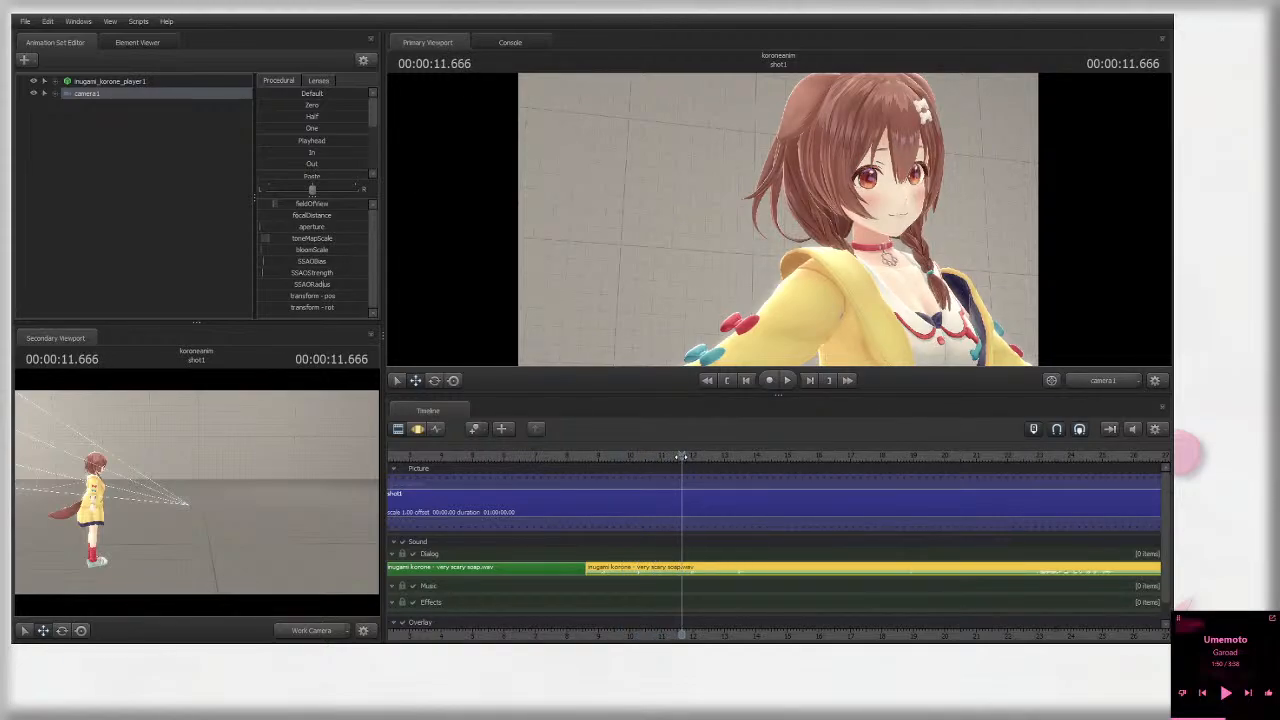
{"action": "key", "text": "space"}
{"action": "key", "text": "space"}
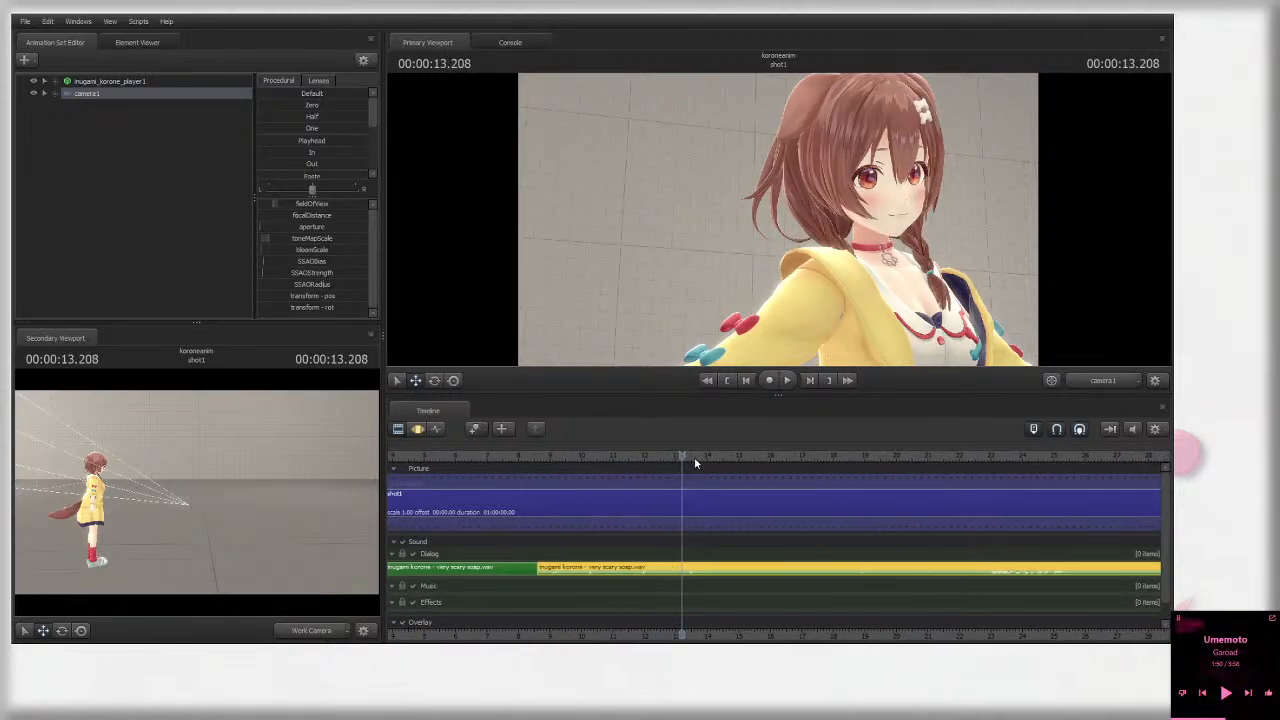
{"action": "key", "text": "b"}
{"action": "left_click", "coordinate": [717, 574]}
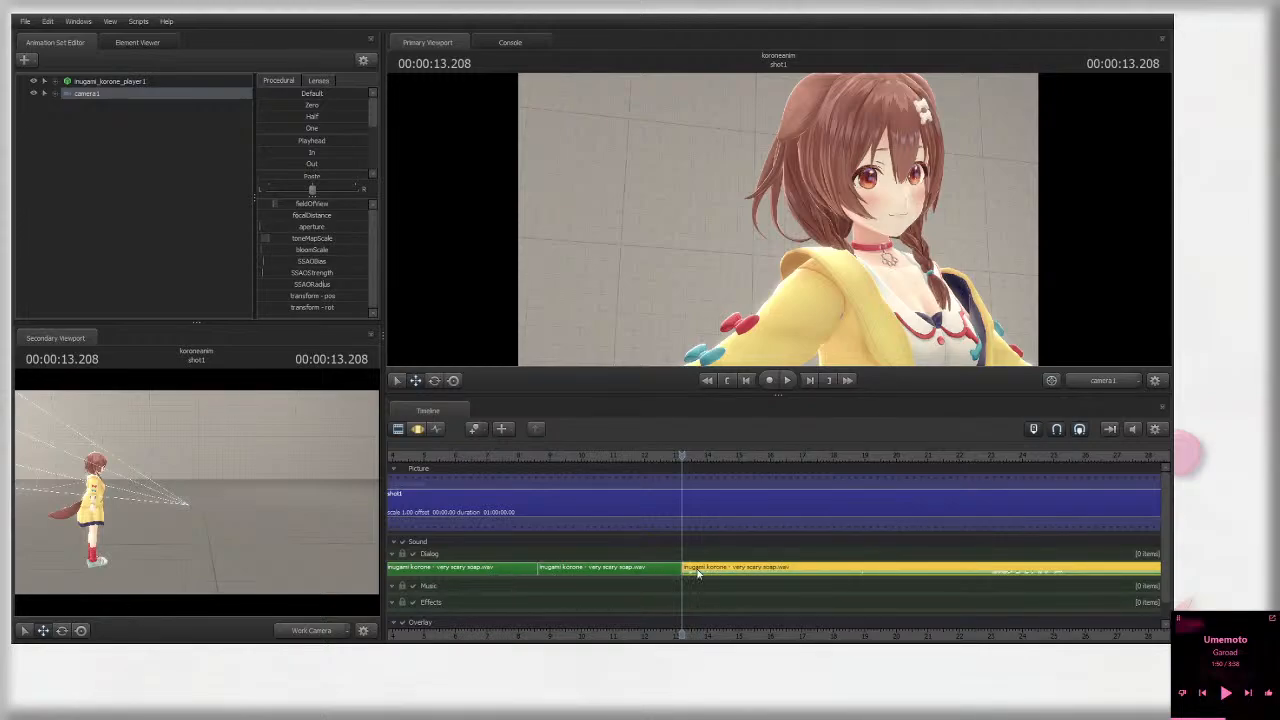
Step: Delete the dialog pieces after 13.208 seconds and before 8.625 seconds, keeping only the middle piece
{"action": "key", "text": "Delete"}
{"action": "left_click", "coordinate": [488, 570]}
{"action": "key", "text": "Delete"}
{"action": "middle_click_drag", "start_coordinate": [632, 635], "coordinate": [873, 610]}
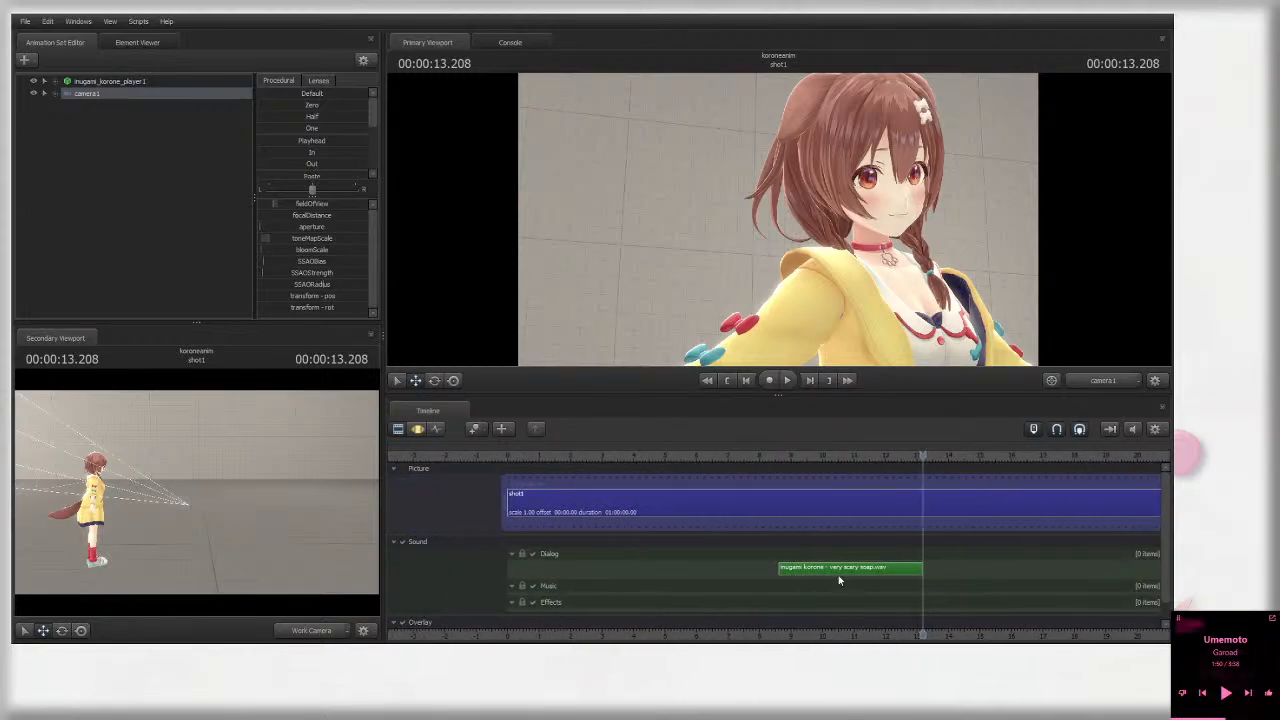
Step: Move the remaining dialog piece along the Dialog track to the very start of shot1
{"action": "left_click", "coordinate": [838, 573]}
{"action": "left_click", "coordinate": [842, 573]}
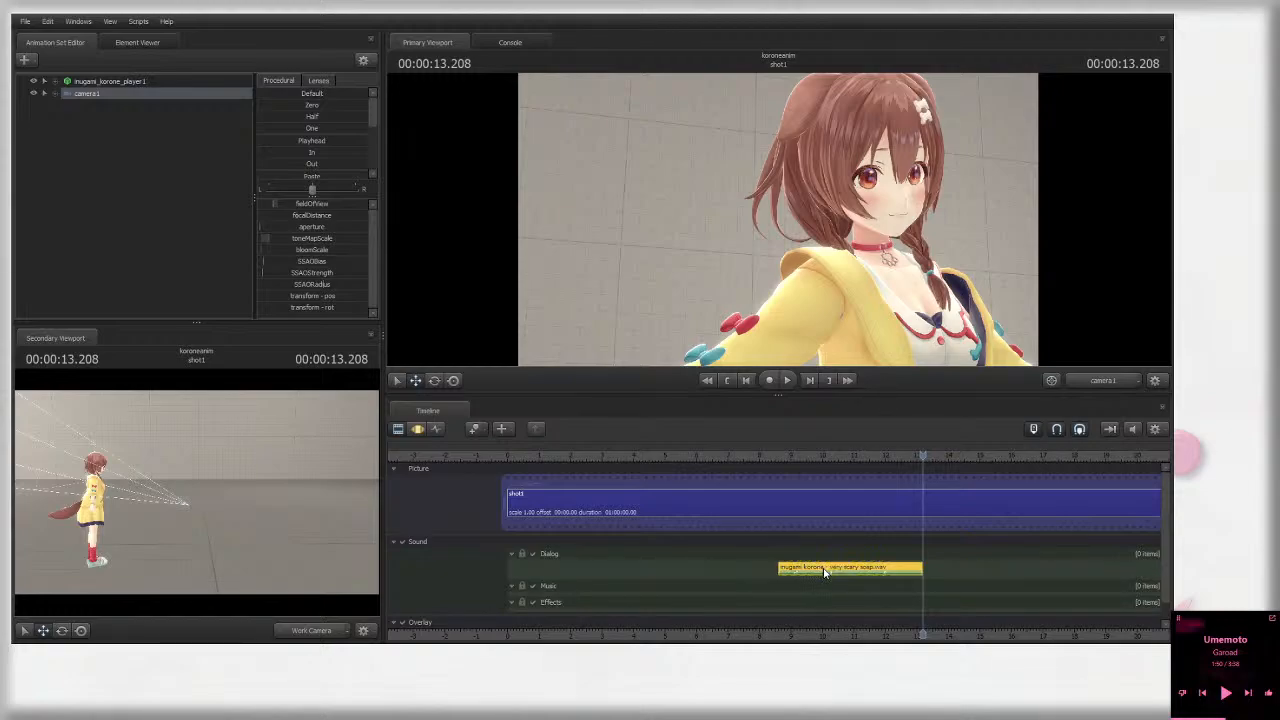
{"action": "left_click_drag", "start_coordinate": [840, 573], "coordinate": [566, 573]}
{"action": "middle_click_drag", "start_coordinate": [612, 552], "coordinate": [790, 546]}
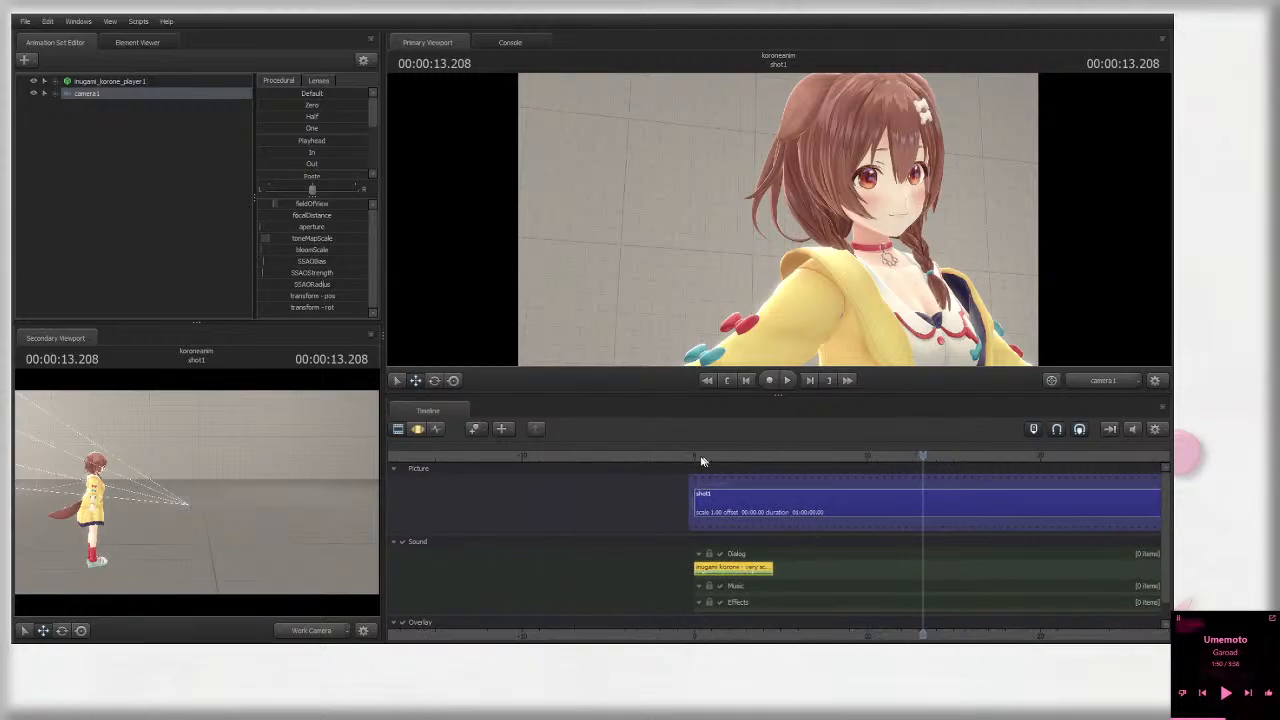
Step: Return the playhead to the start and shorten shot1 from its end to a duration of 04:10
{"action": "left_click", "coordinate": [694, 458]}
{"action": "key", "text": "Home"}
{"action": "scroll", "coordinate": [784, 577], "scroll_direction": "up", "scroll_amount": 5}
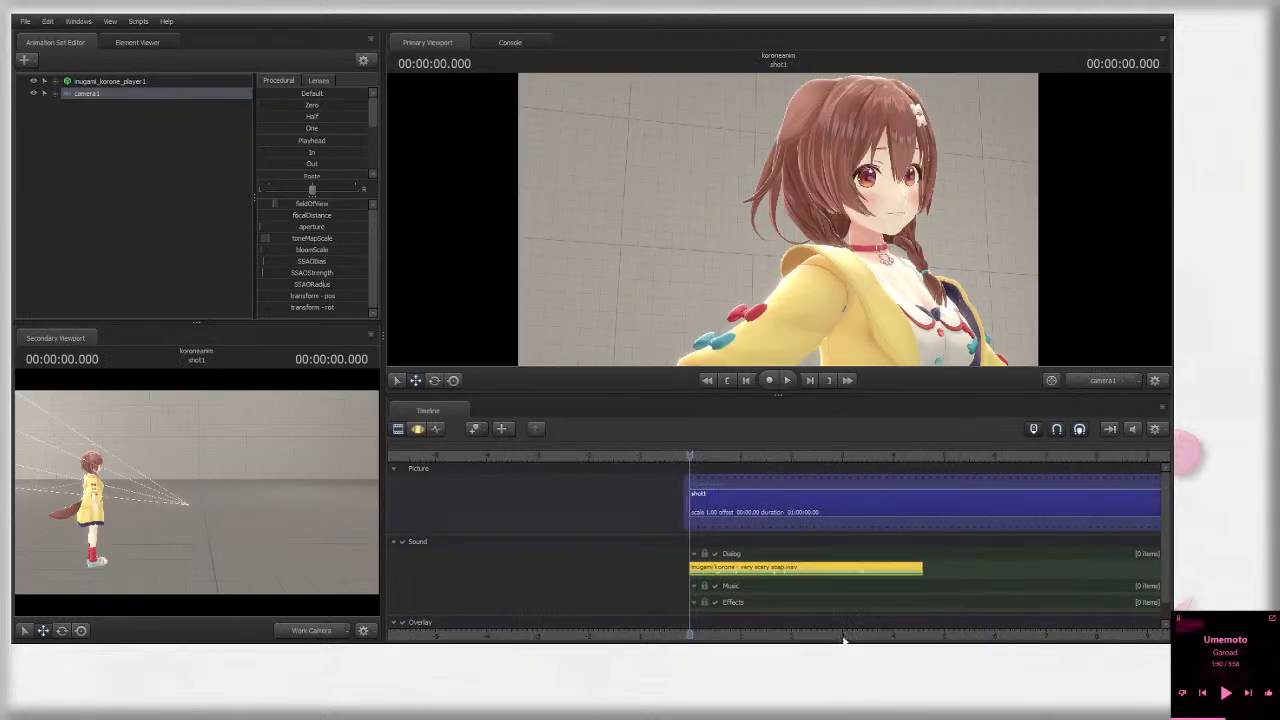
{"action": "middle_click_drag", "start_coordinate": [841, 632], "coordinate": [662, 588]}
{"action": "left_click", "coordinate": [573, 496]}
{"action": "scroll", "coordinate": [636, 518], "scroll_direction": "down", "scroll_amount": 3}
{"action": "scroll", "coordinate": [601, 554], "scroll_direction": "down", "scroll_amount": 2}
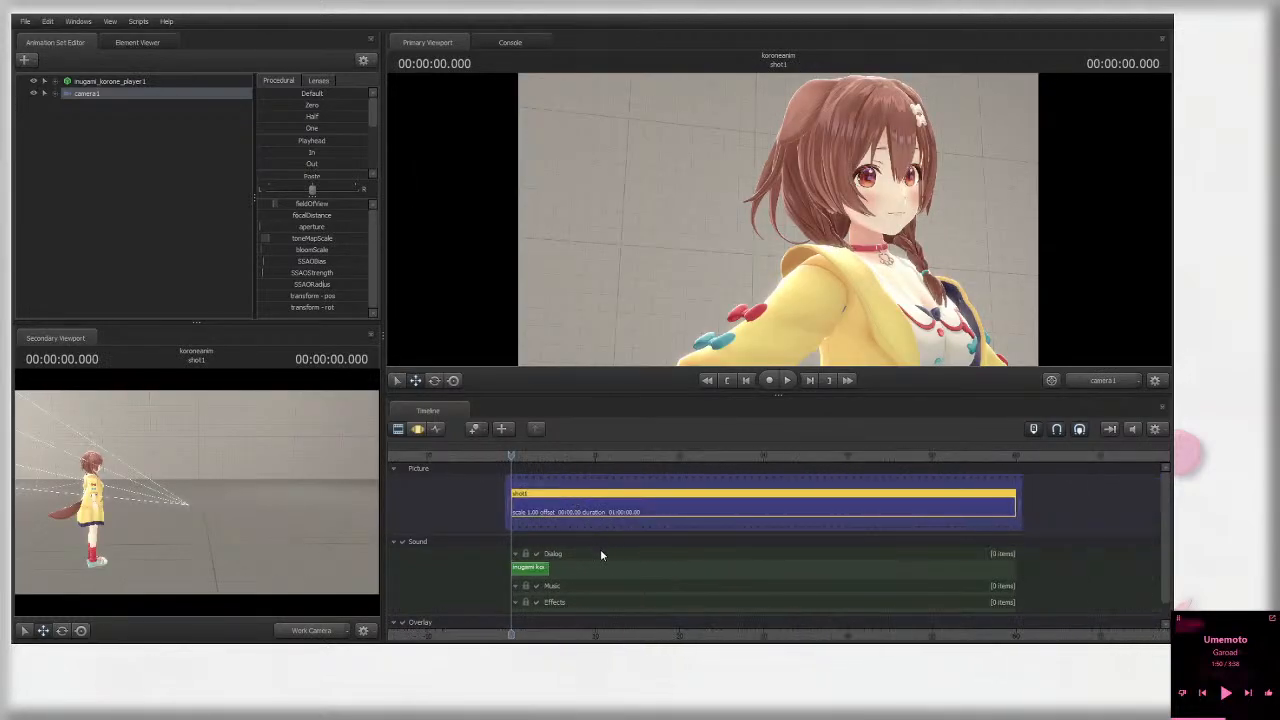
{"action": "left_click_drag", "start_coordinate": [1012, 502], "coordinate": [538, 505]}
{"action": "scroll", "coordinate": [636, 560], "scroll_direction": "up", "scroll_amount": 3}
{"action": "scroll", "coordinate": [653, 541], "scroll_direction": "up", "scroll_amount": 2}
{"action": "scroll", "coordinate": [653, 541], "scroll_direction": "down", "scroll_amount": 5}
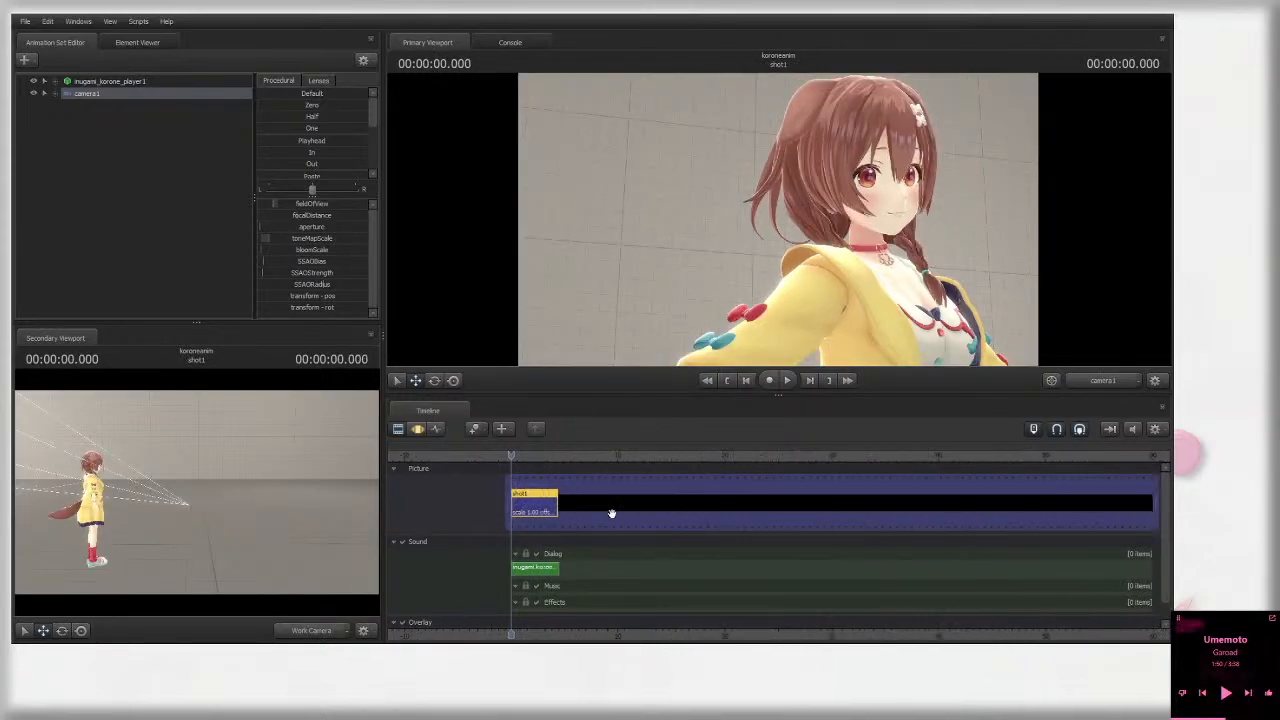
Step: Extend shot1's end to 04:14 to match the dialog clip's end, and shorten the whole koroneanim sequence to about 27 seconds
{"action": "scroll", "coordinate": [615, 515], "scroll_direction": "up", "scroll_amount": 4}
{"action": "scroll", "coordinate": [680, 525], "scroll_direction": "down", "scroll_amount": 1}
{"action": "scroll", "coordinate": [647, 522], "scroll_direction": "down", "scroll_amount": 1}
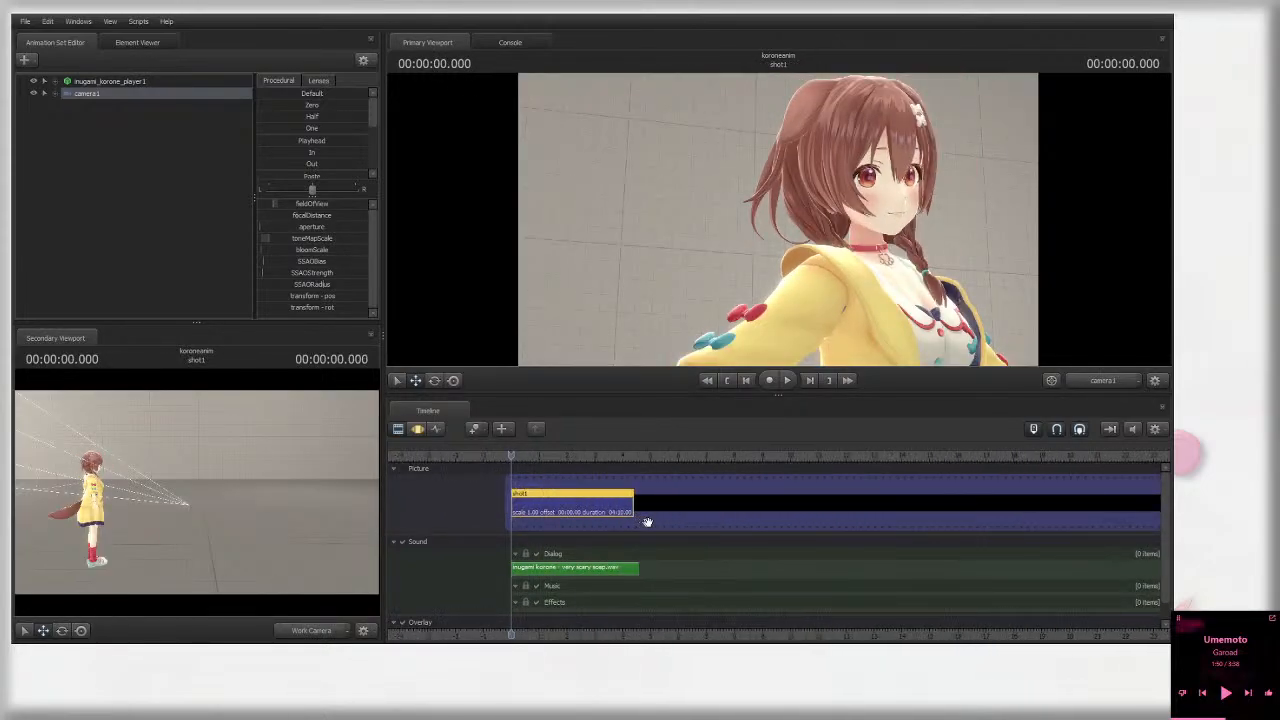
{"action": "scroll", "coordinate": [658, 521], "scroll_direction": "down", "scroll_amount": 1}
{"action": "scroll", "coordinate": [645, 545], "scroll_direction": "up", "scroll_amount": 3}
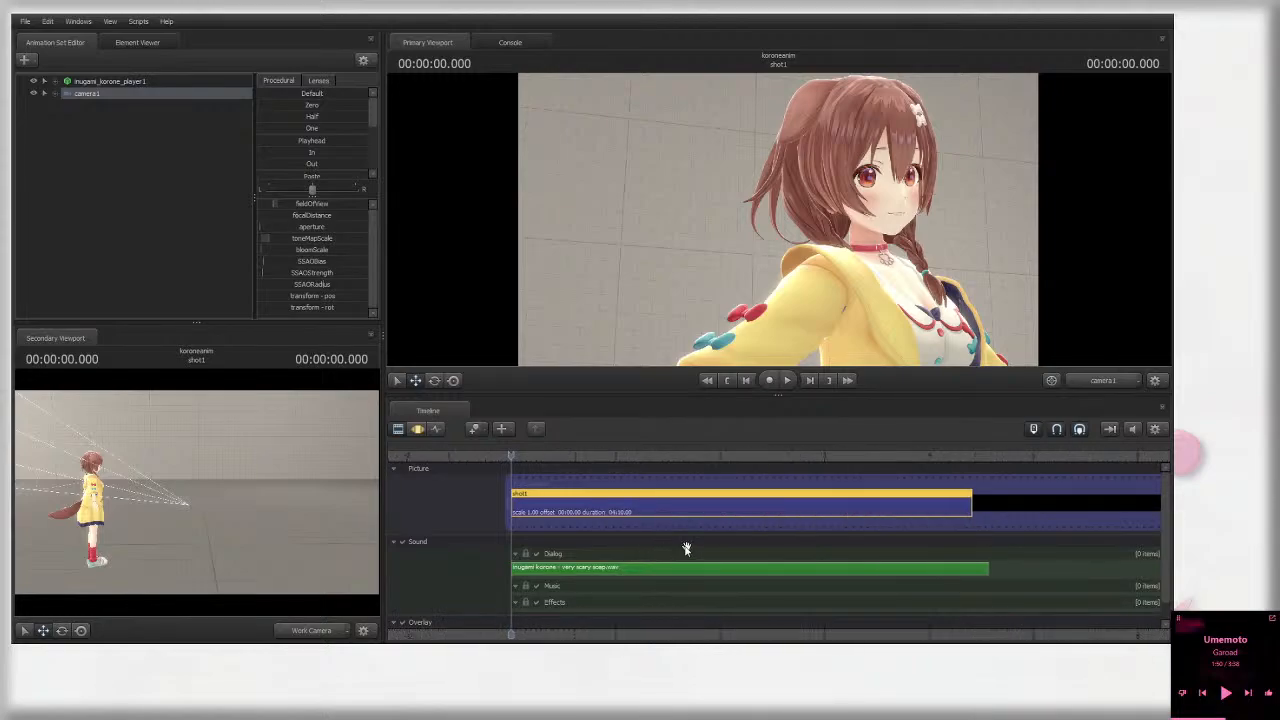
{"action": "left_click_drag", "start_coordinate": [804, 631], "coordinate": [684, 608]}
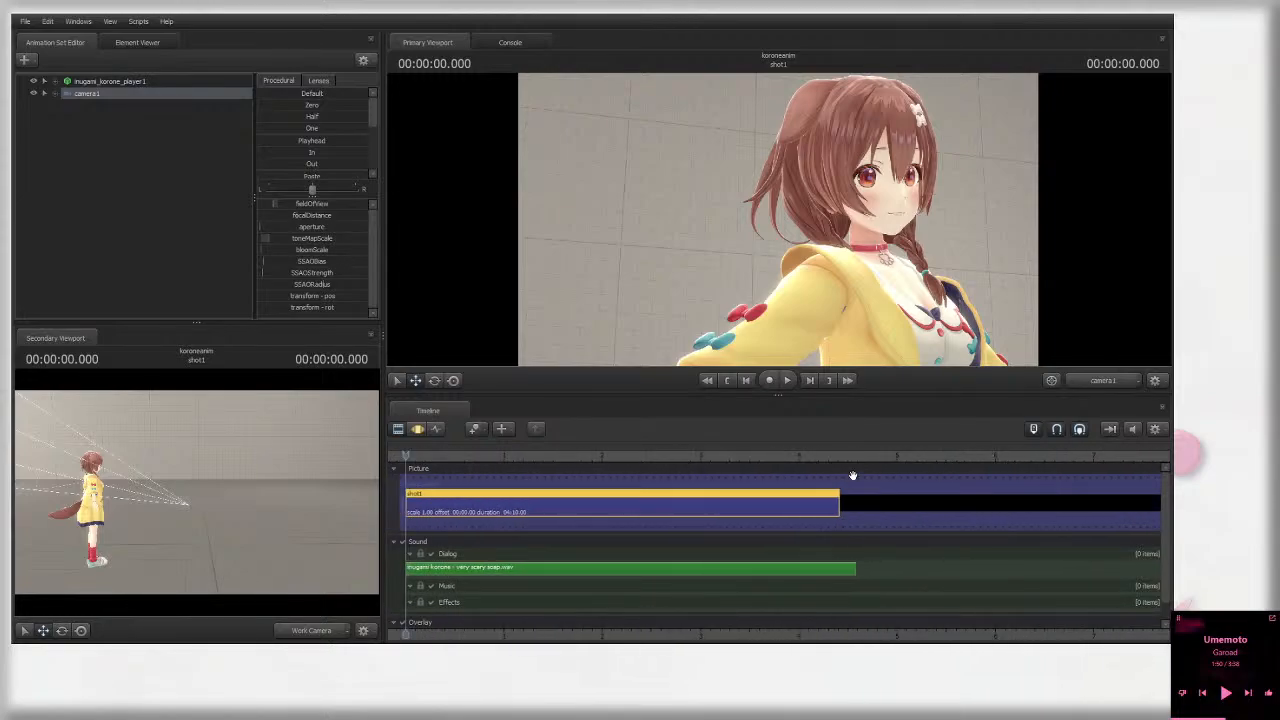
{"action": "left_click_drag", "start_coordinate": [839, 505], "coordinate": [855, 505]}
{"action": "scroll", "coordinate": [842, 586], "scroll_direction": "down", "scroll_amount": 5}
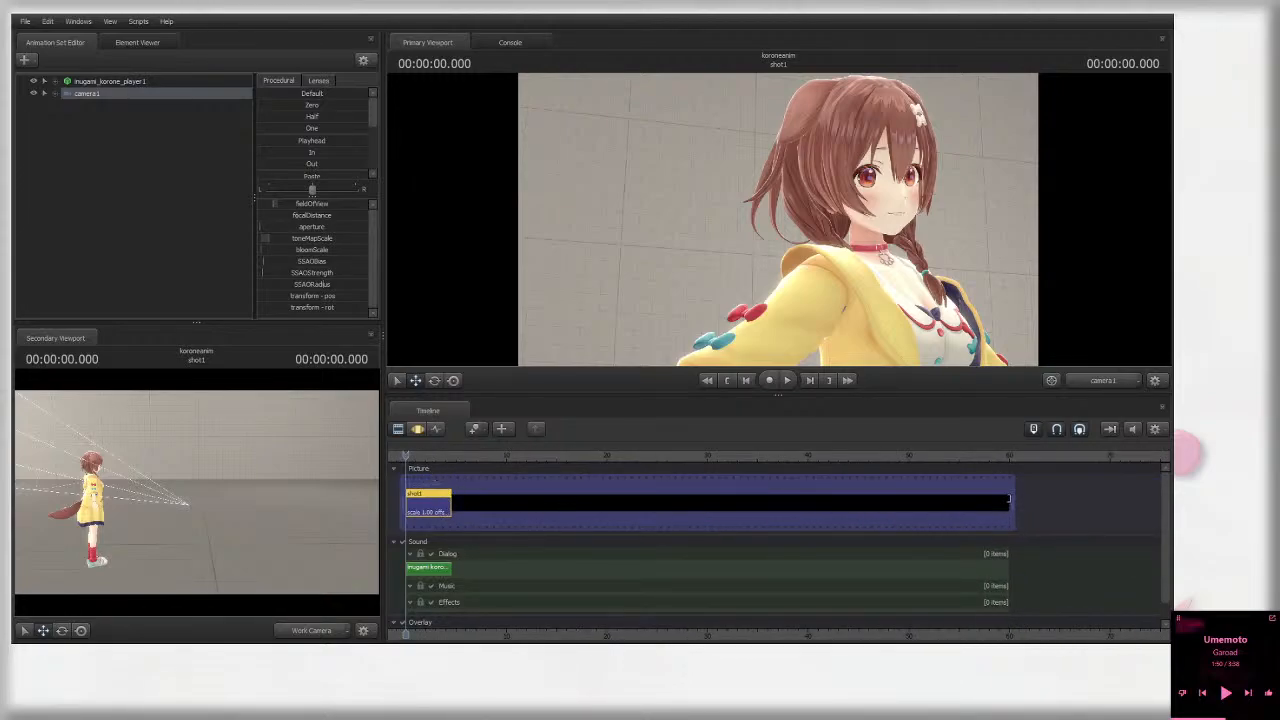
{"action": "left_click_drag", "start_coordinate": [1008, 500], "coordinate": [677, 515]}
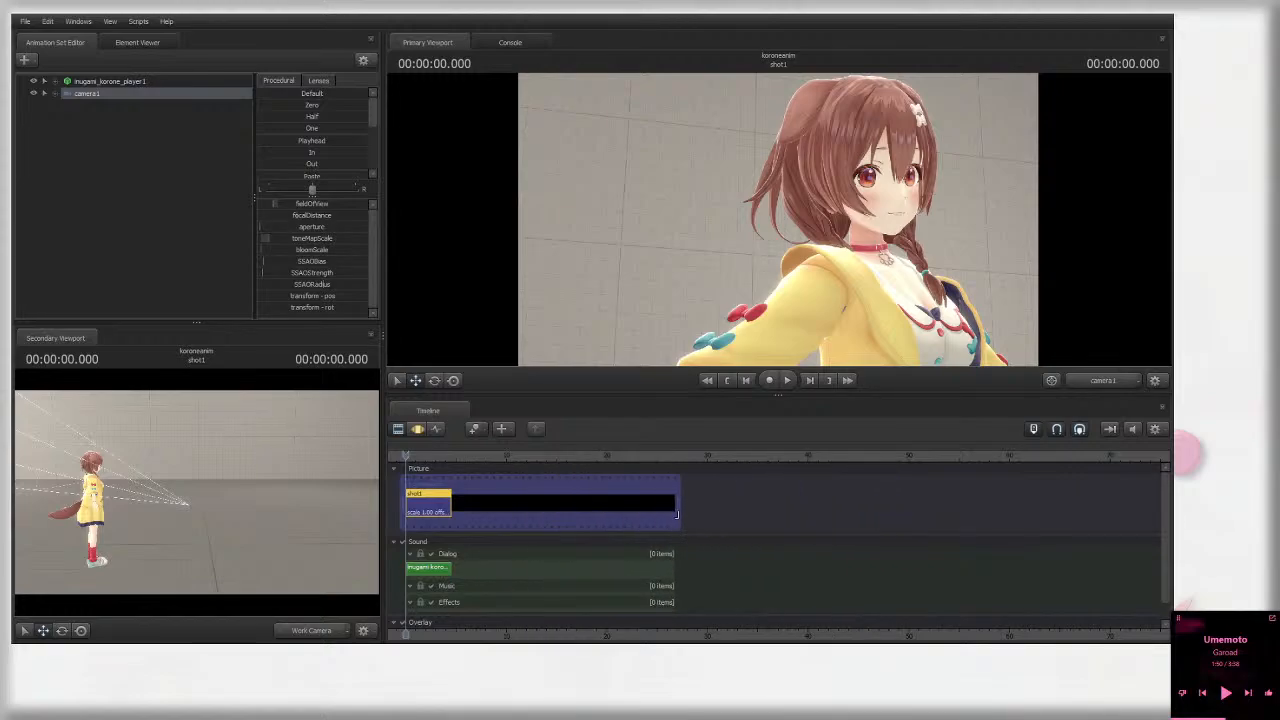
Step: Try splitting shot1 at 3.625 seconds and lengthening its second part to a 22-second duration, and undo both changes
{"action": "left_click", "coordinate": [441, 460]}
{"action": "left_click", "coordinate": [449, 506]}
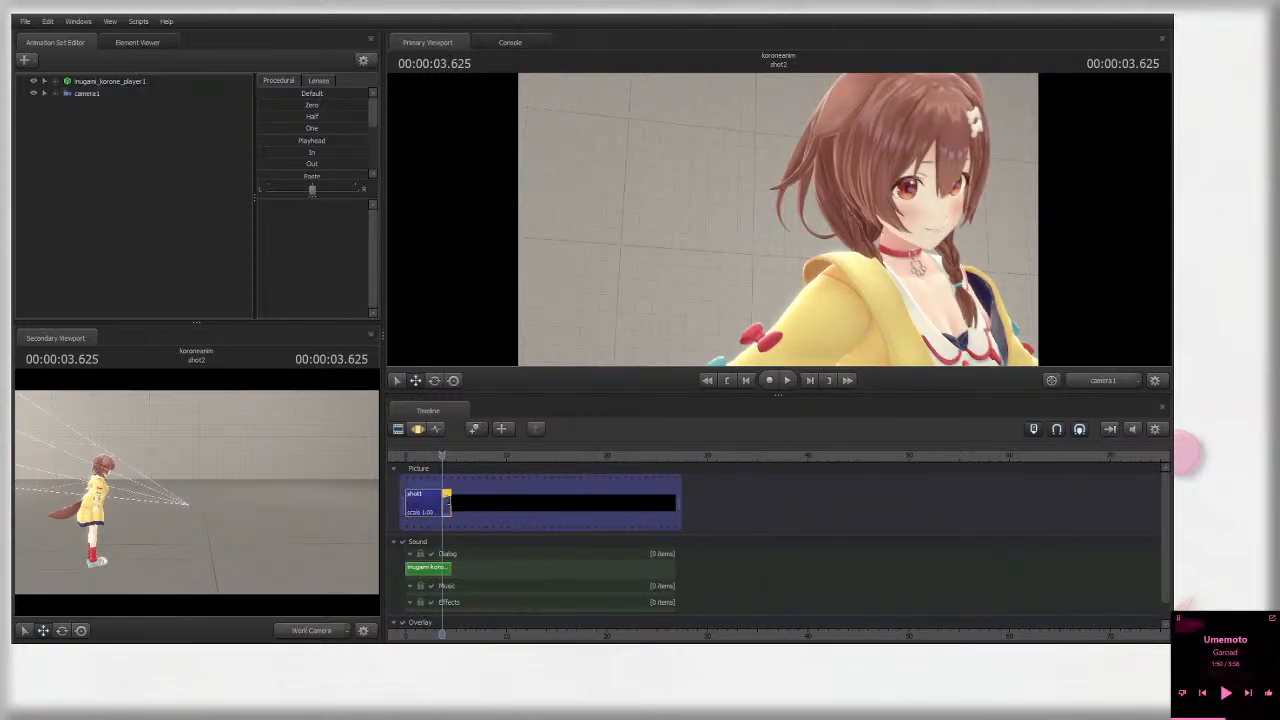
{"action": "left_click_drag", "start_coordinate": [446, 497], "coordinate": [662, 500]}
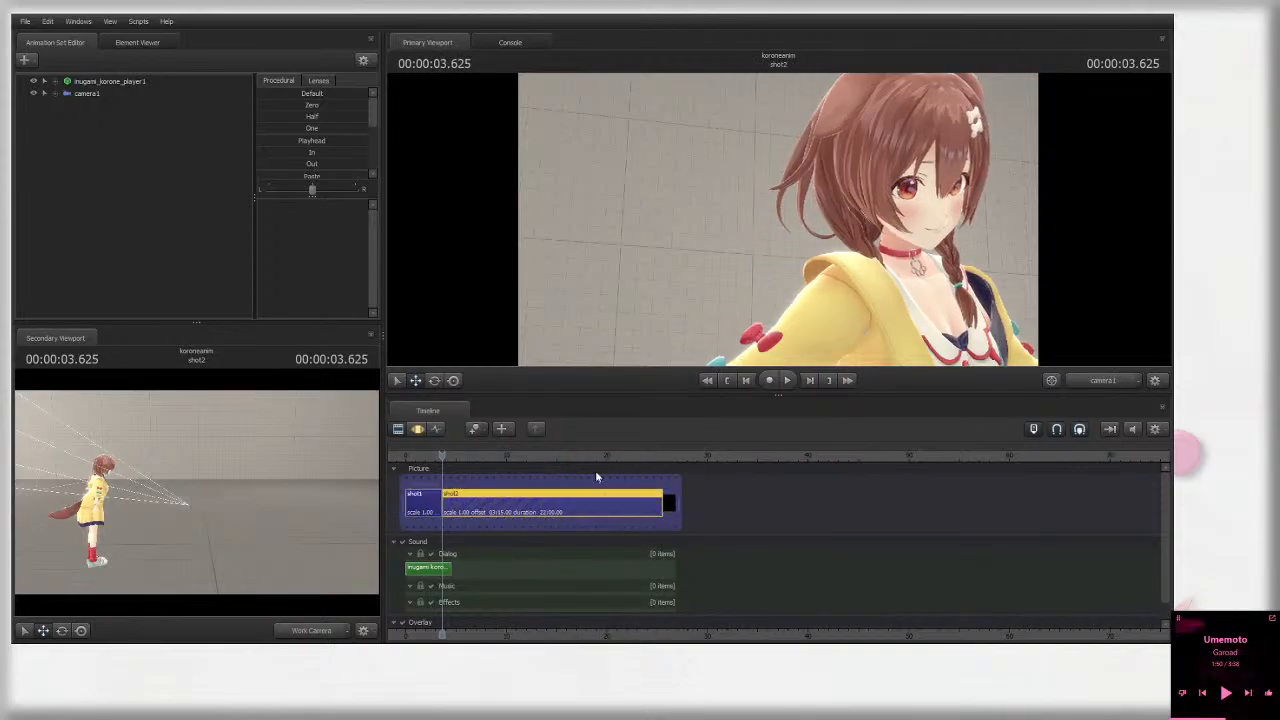
{"action": "key", "text": "ctrl+z"}
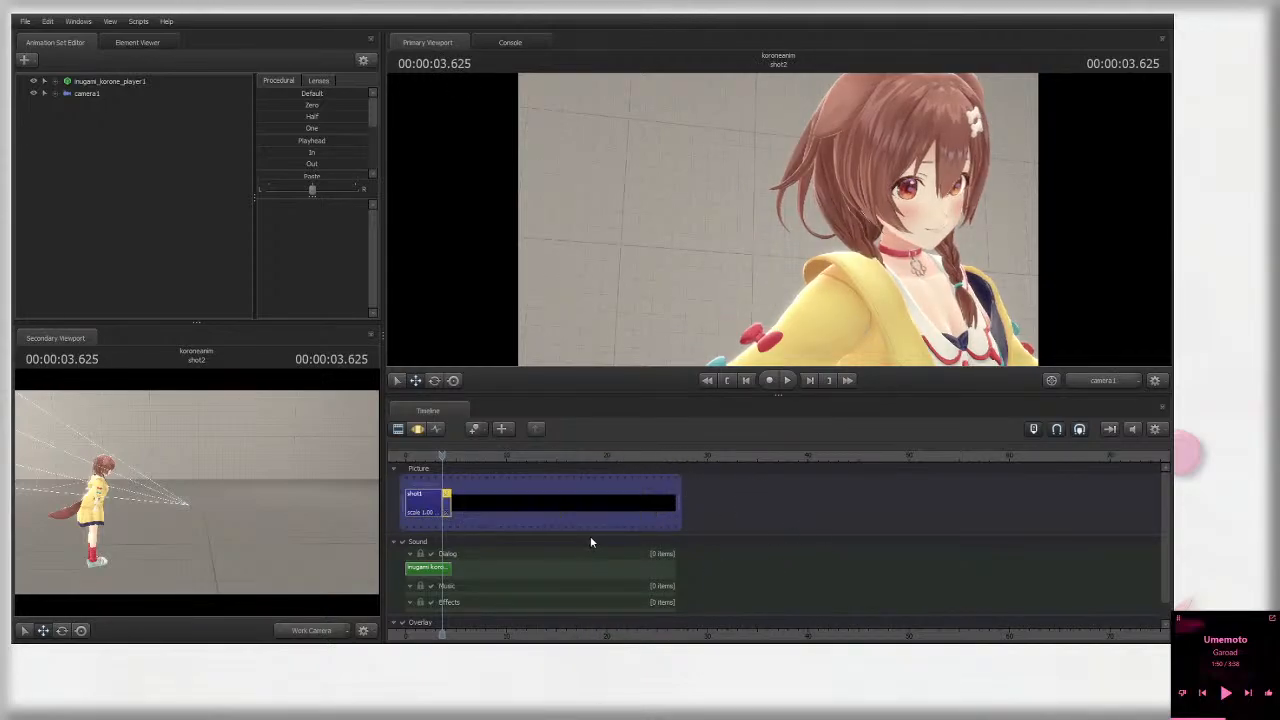
{"action": "key", "text": "ctrl+z"}
Step: Shorten the koroneanim sequence so that it ends together with shot1 and the dialog clip
{"action": "scroll", "coordinate": [478, 540], "scroll_direction": "up", "scroll_amount": 3}
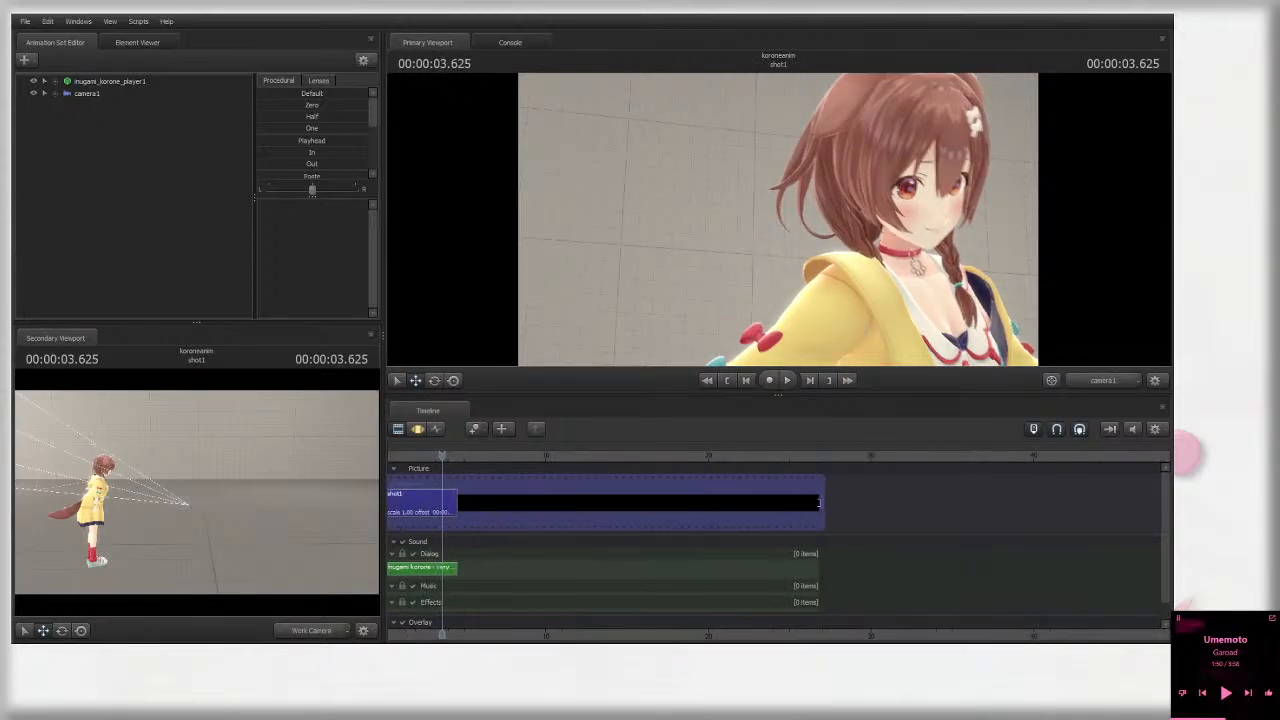
{"action": "left_click_drag", "start_coordinate": [818, 503], "coordinate": [459, 503]}
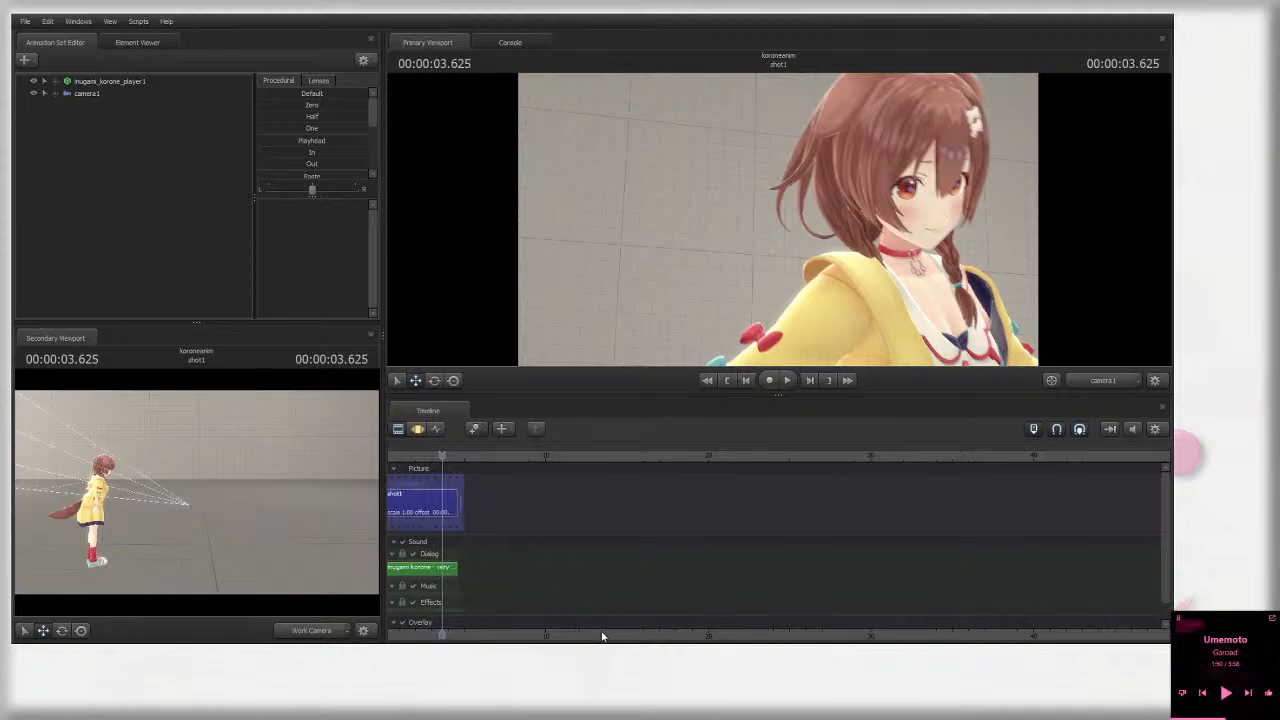
{"action": "scroll", "coordinate": [737, 594], "scroll_direction": "up", "scroll_amount": 5}
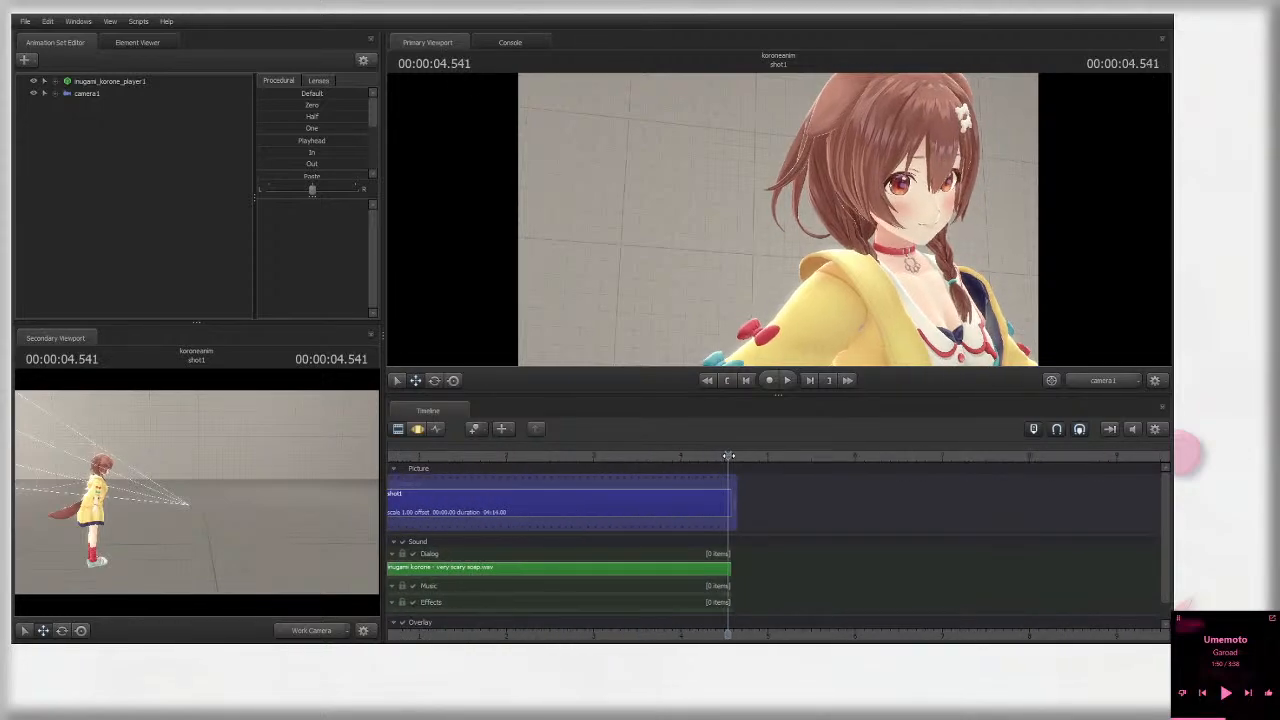
{"action": "middle_click_drag", "start_coordinate": [400, 510], "coordinate": [605, 506]}
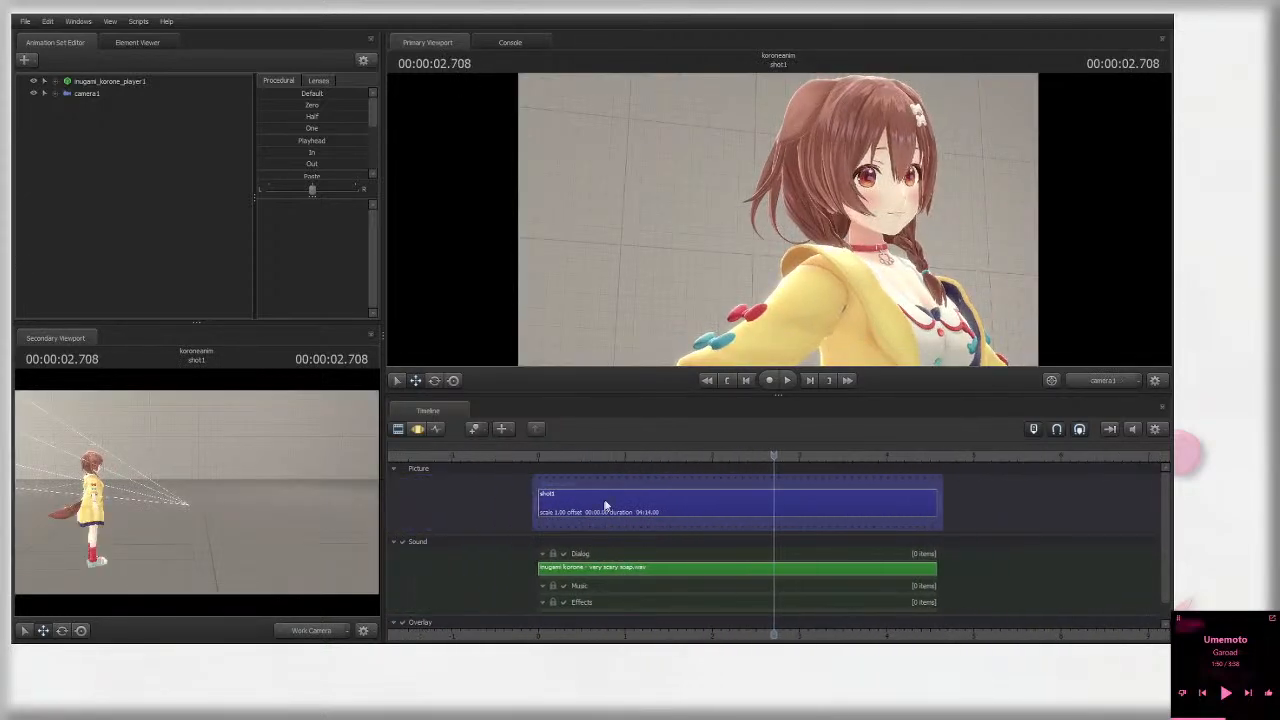
Step: Return to the beginning of shot1, place the playhead at 0.250 seconds, and select the trimmed dialog clip
{"action": "left_click", "coordinate": [727, 380]}
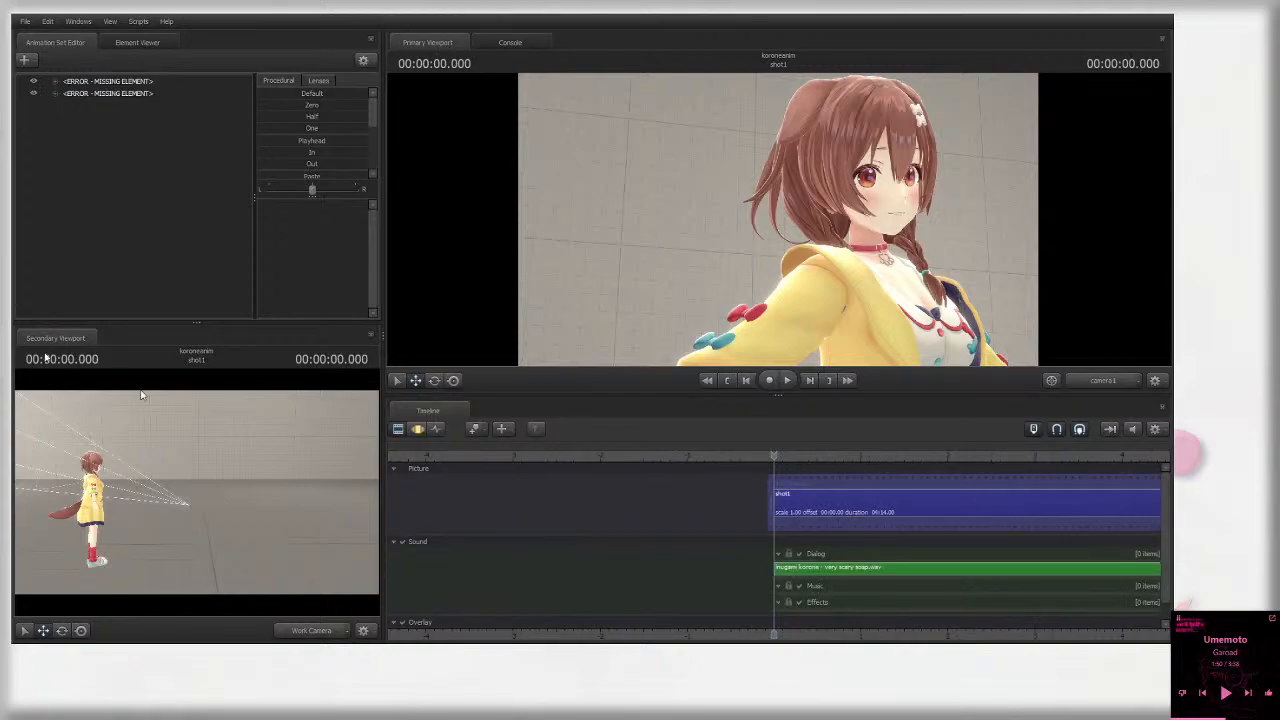
{"action": "left_click", "coordinate": [777, 451]}
{"action": "left_click", "coordinate": [793, 382]}
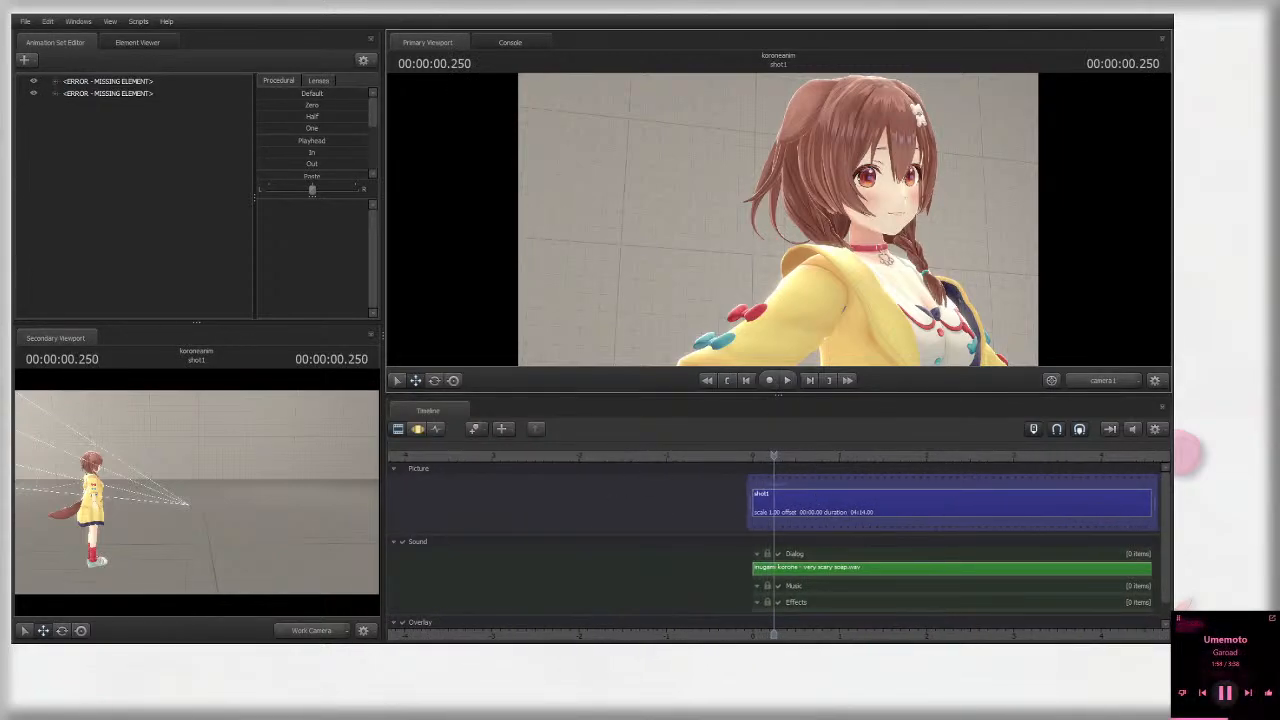
{"action": "scroll", "coordinate": [851, 520], "scroll_direction": "down", "scroll_amount": 3}
{"action": "left_click", "coordinate": [817, 573]}
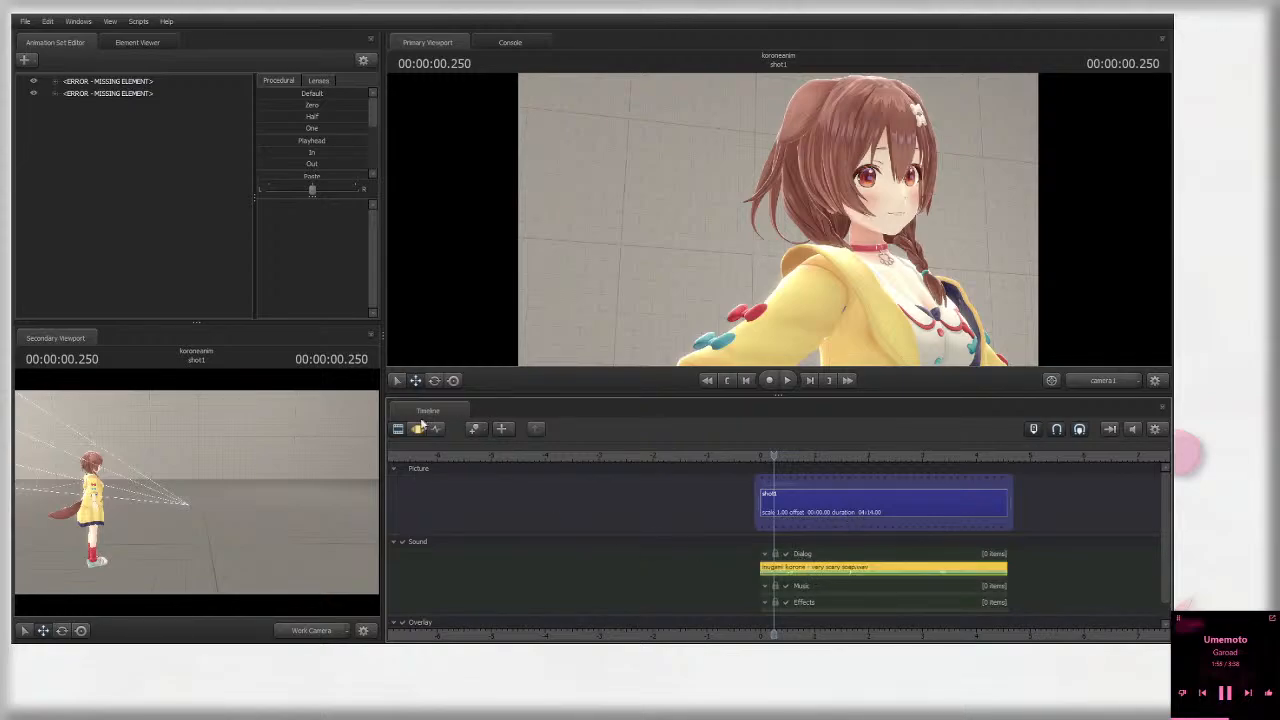
Step: Select shot1 in the Clip Editor and open it in the Motion Editor with its animation sets
{"action": "left_click", "coordinate": [419, 429]}
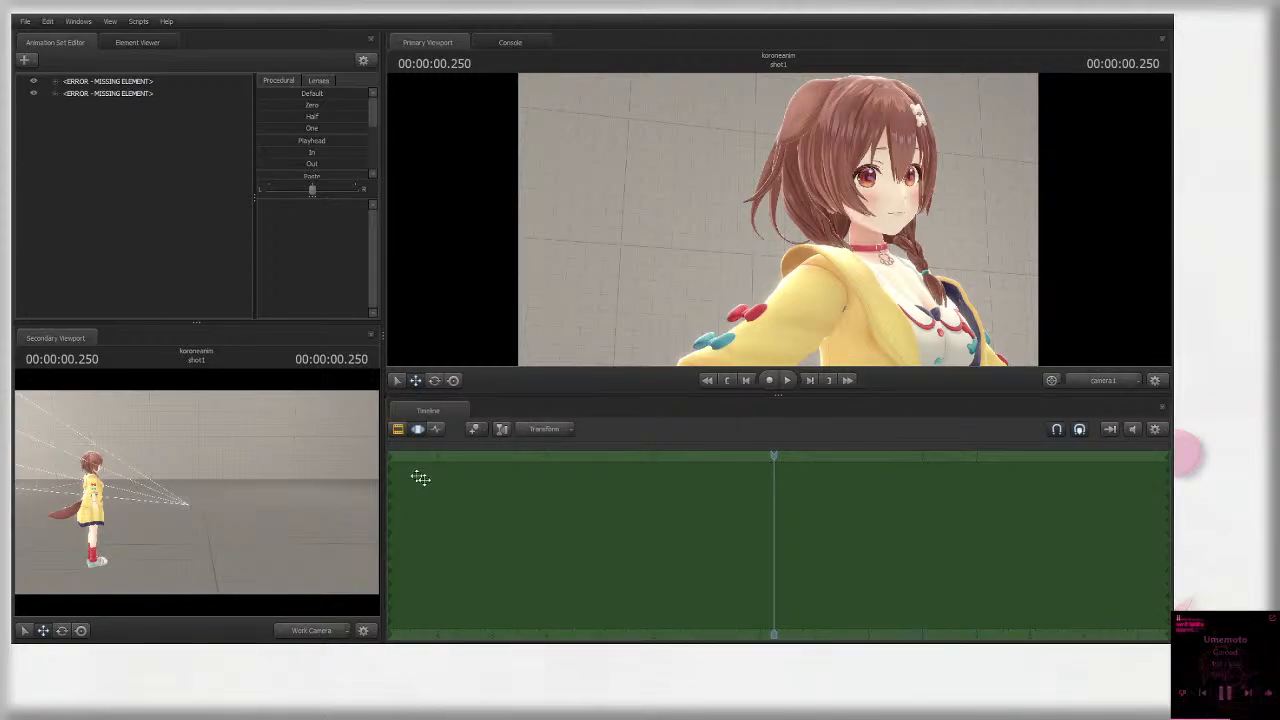
{"action": "left_click", "coordinate": [436, 429]}
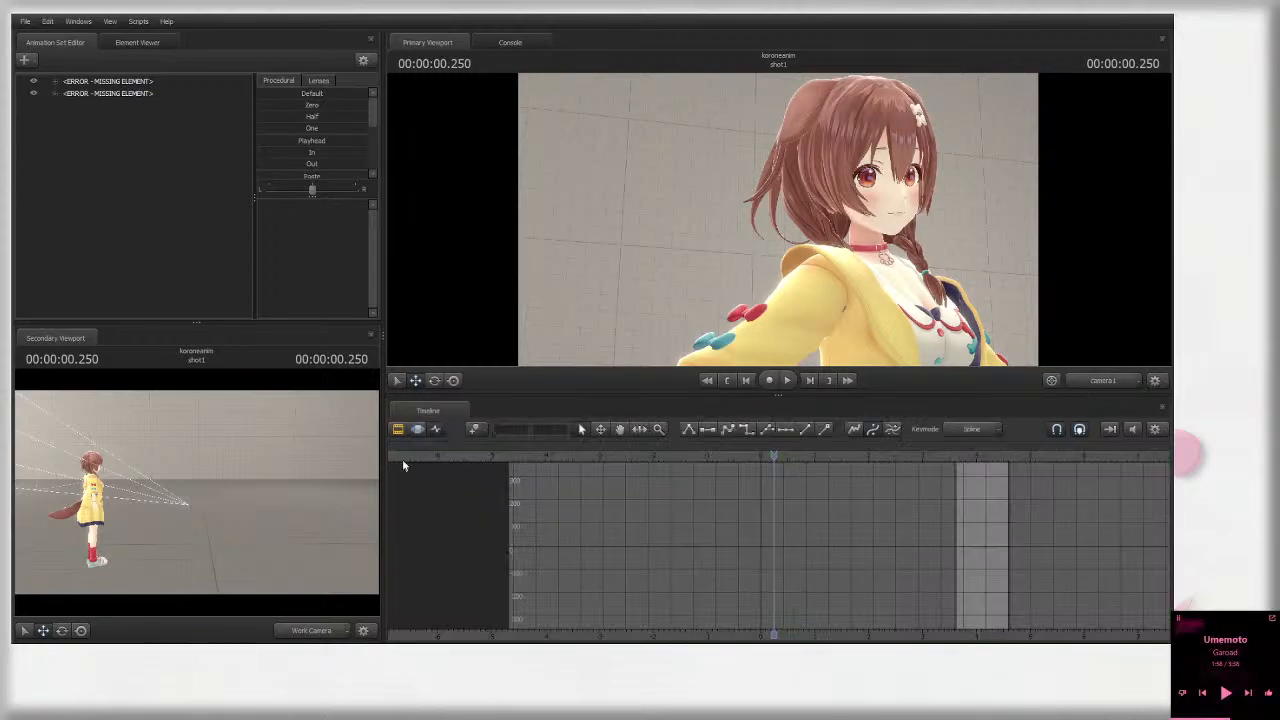
{"action": "left_click", "coordinate": [398, 429]}
{"action": "left_click", "coordinate": [833, 510]}
{"action": "left_click", "coordinate": [419, 430]}
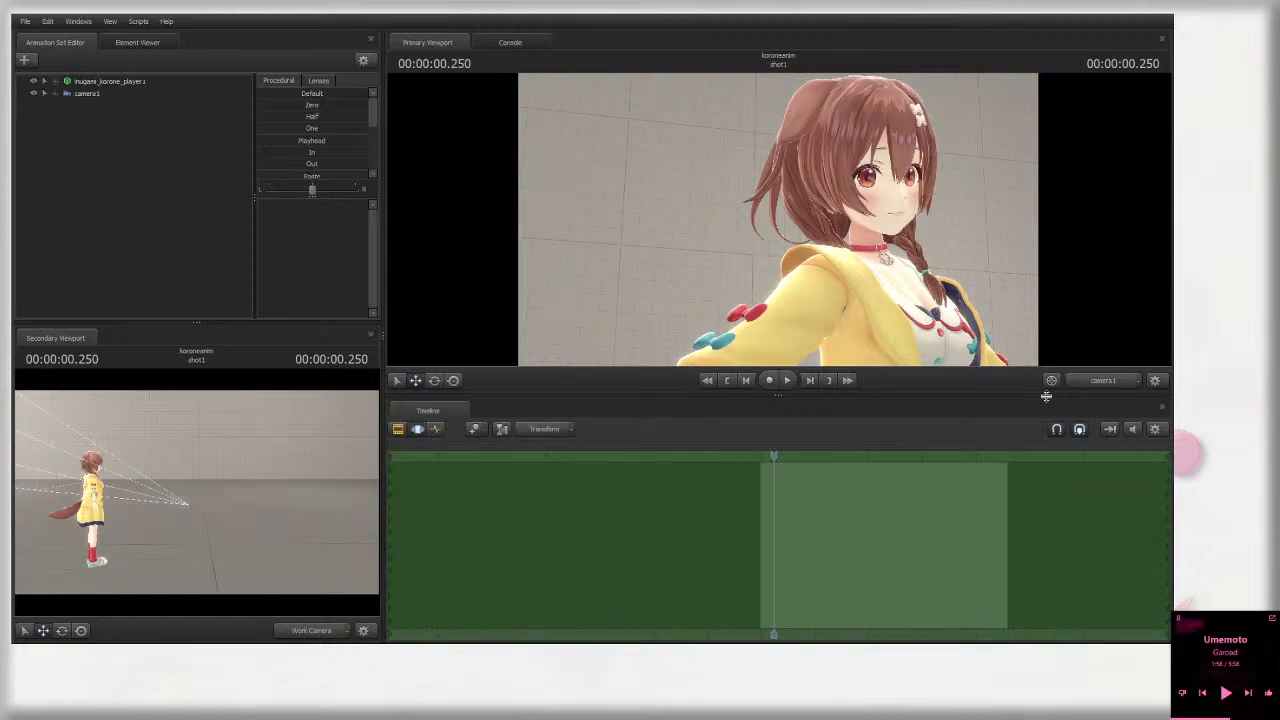
Step: Switch the primary viewport to the Work Camera and select the character's ValveBiped.Bip01_Spine bone
{"action": "left_click", "coordinate": [1103, 383]}
{"action": "mouse_move", "coordinate": [940, 280]}
{"action": "left_mouse_down"}
{"action": "mouse_move", "coordinate": [985, 310]}
{"action": "mouse_move", "coordinate": [950, 290]}
{"action": "left_mouse_up"}
{"action": "left_click_drag", "start_coordinate": [760, 222], "coordinate": [890, 215]}
{"action": "left_click", "coordinate": [757, 230], "text": "ctrl"}
{"action": "left_click_drag", "start_coordinate": [817, 250], "coordinate": [739, 193]}
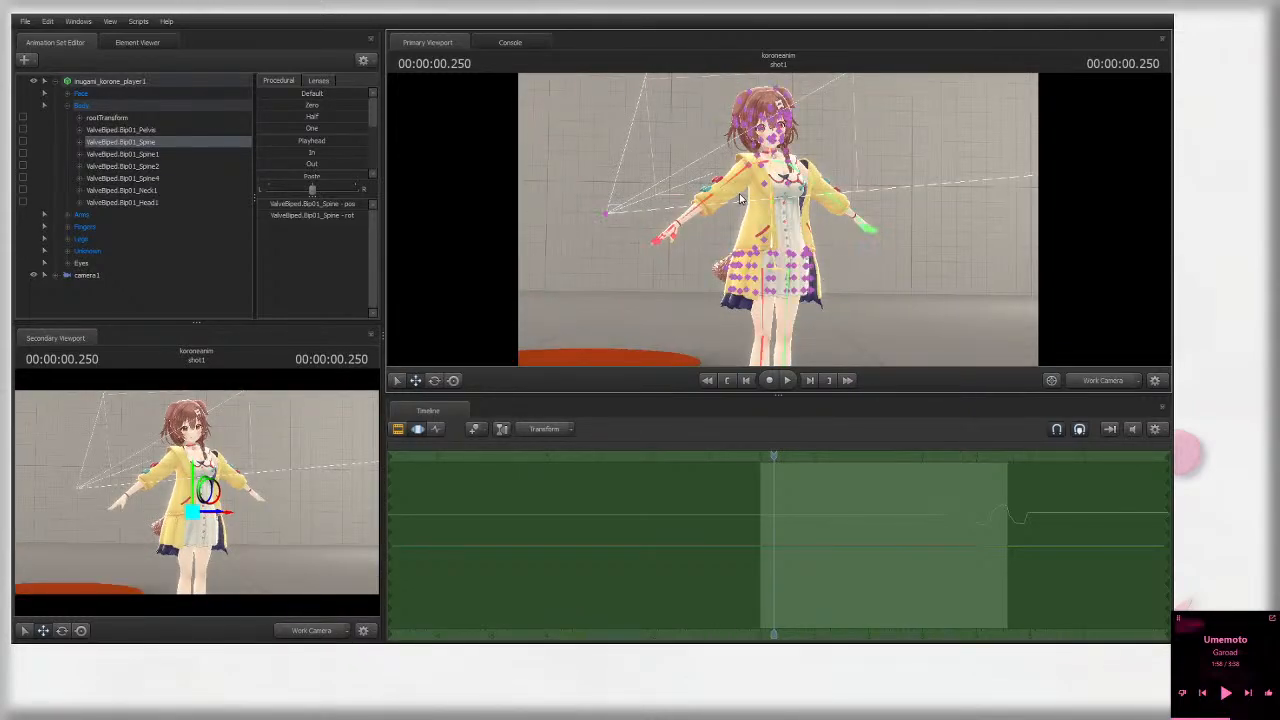
Step: Activate the rotate tool, select the right upper arm bone, and undo the last adjustment
{"action": "left_click", "coordinate": [767, 197]}
{"action": "key", "text": "e"}
{"action": "left_click", "coordinate": [738, 212]}
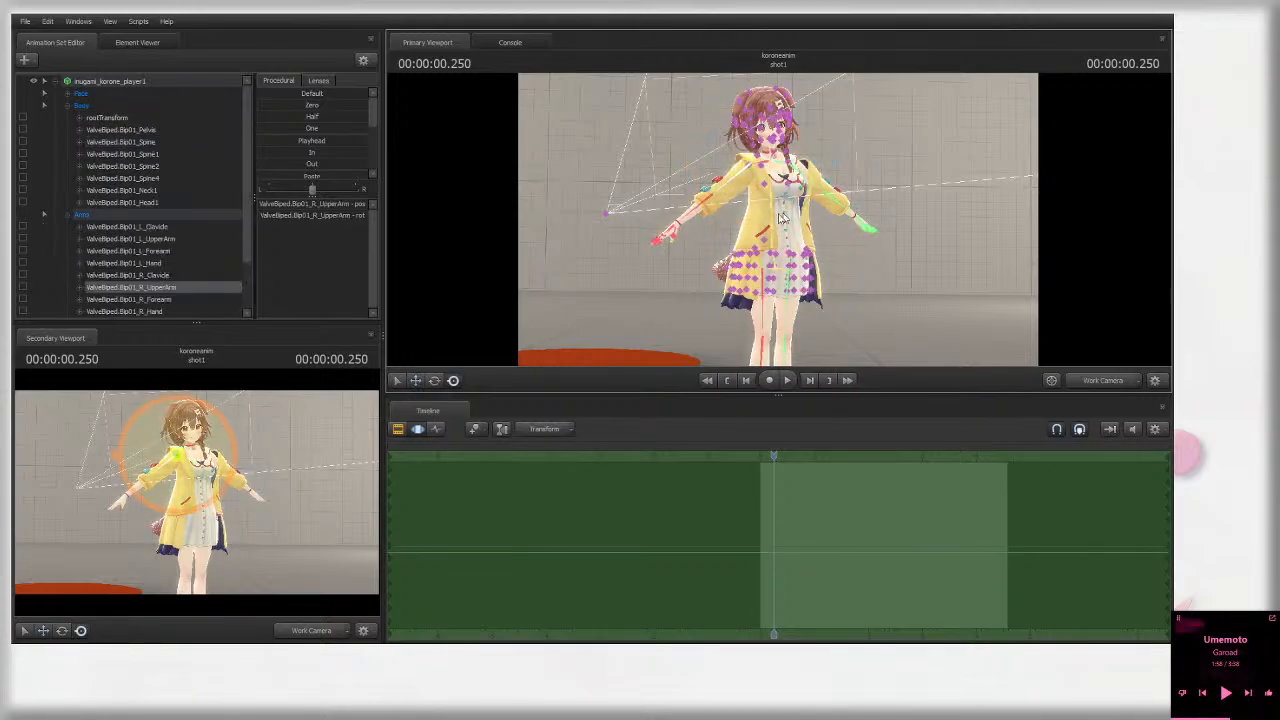
{"action": "left_click", "coordinate": [745, 181], "text": "ctrl"}
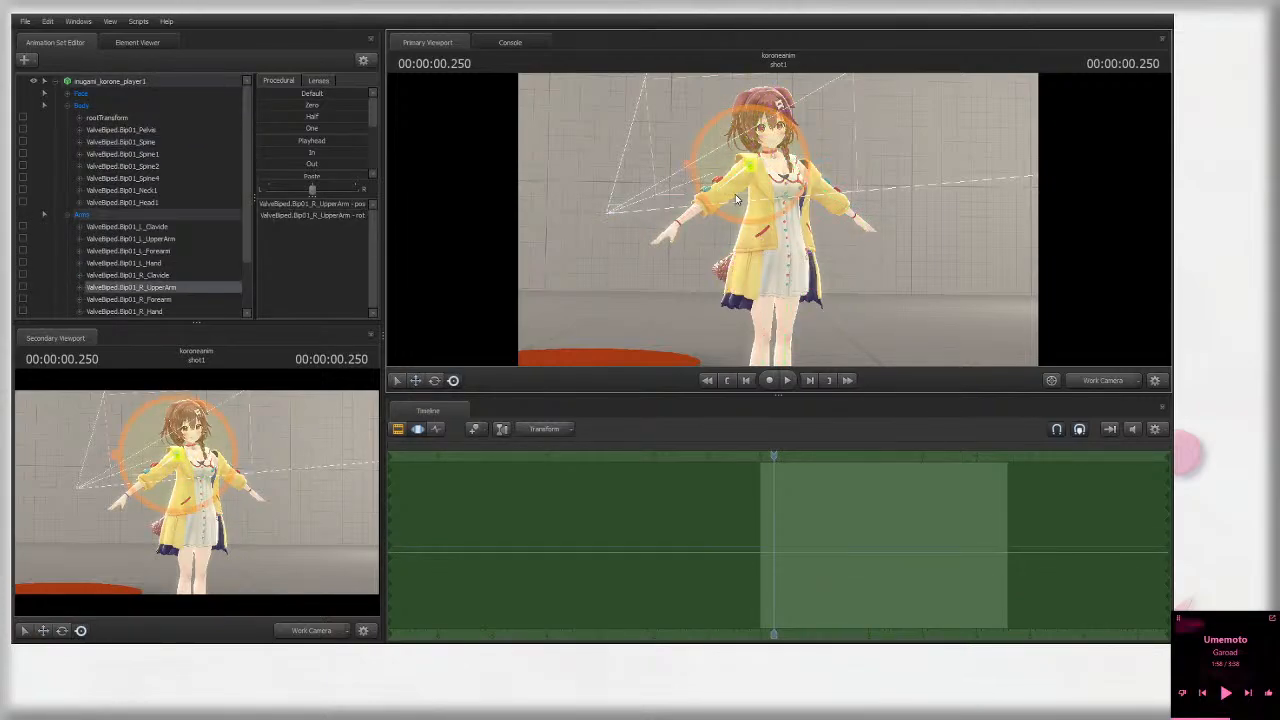
{"action": "left_click_drag", "start_coordinate": [737, 197], "coordinate": [776, 204], "text": "alt"}
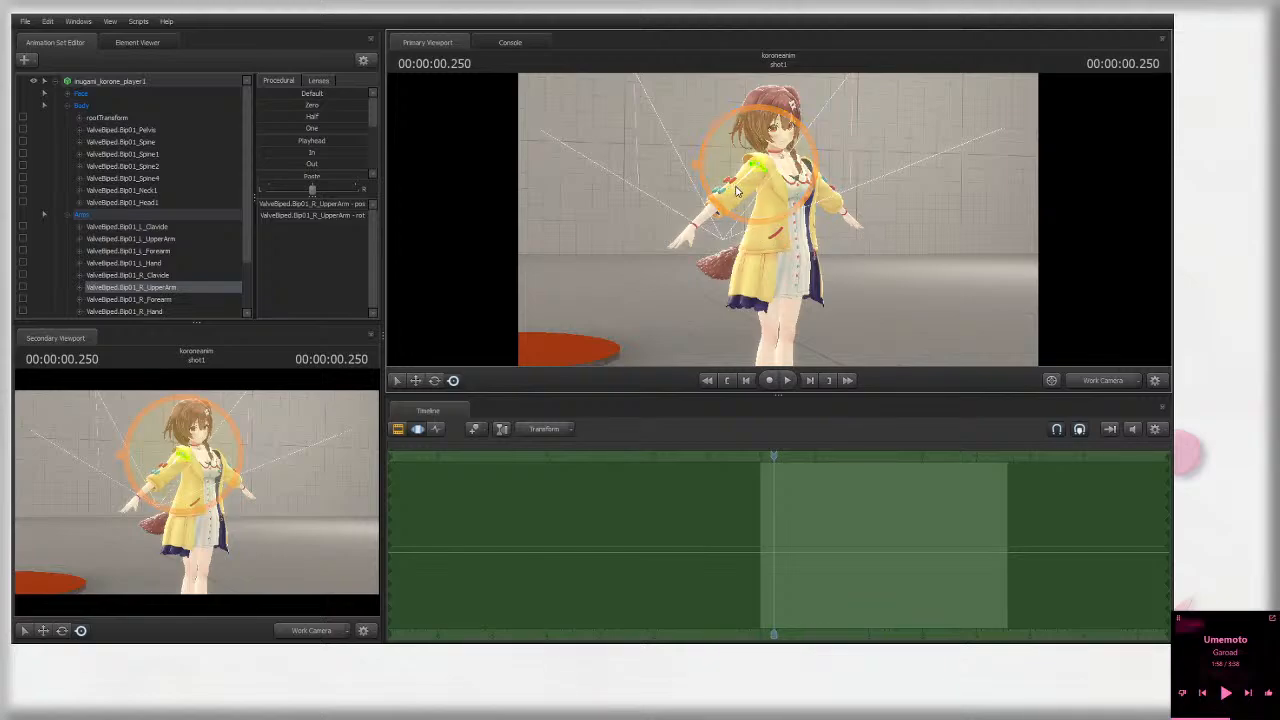
{"action": "left_click_drag", "start_coordinate": [735, 190], "coordinate": [757, 206], "text": "alt"}
{"action": "key", "text": "ctrl+z"}
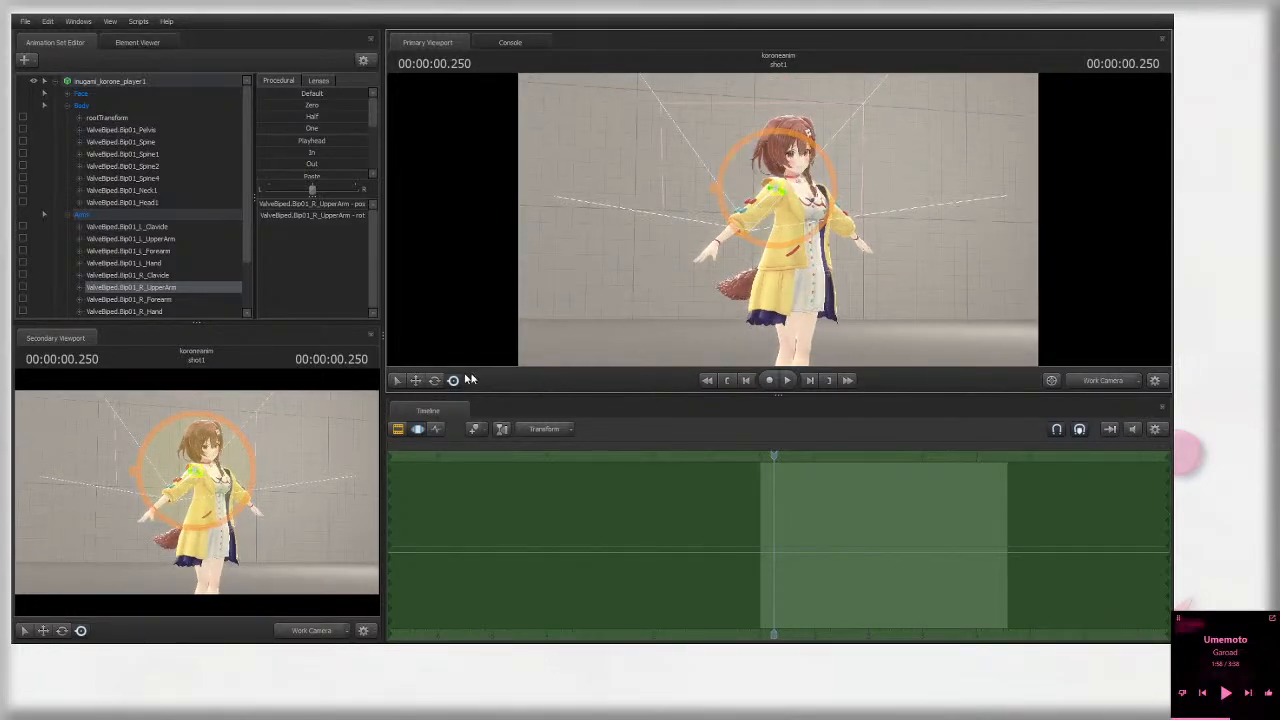
Step: Play shot1 with its dialog clip from the start in the Clip Editor and stop near its end
{"action": "left_click", "coordinate": [398, 429]}
{"action": "scroll", "coordinate": [890, 484], "scroll_direction": "up", "scroll_amount": 3}
{"action": "left_click", "coordinate": [730, 381]}
{"action": "key", "text": "space"}
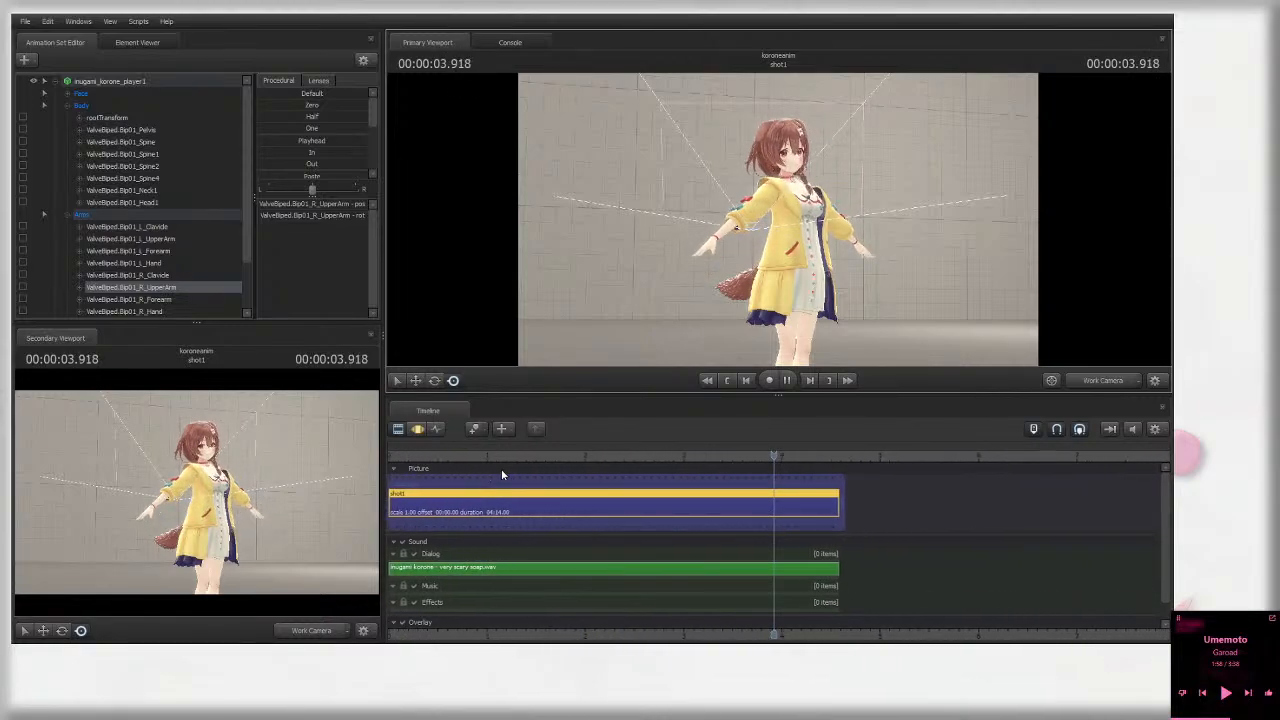
{"action": "key", "text": "space"}
Step: Reposition camera1 in the Motion Editor so that the character's head and upper body are framed near the centre
{"action": "left_click", "coordinate": [418, 429]}
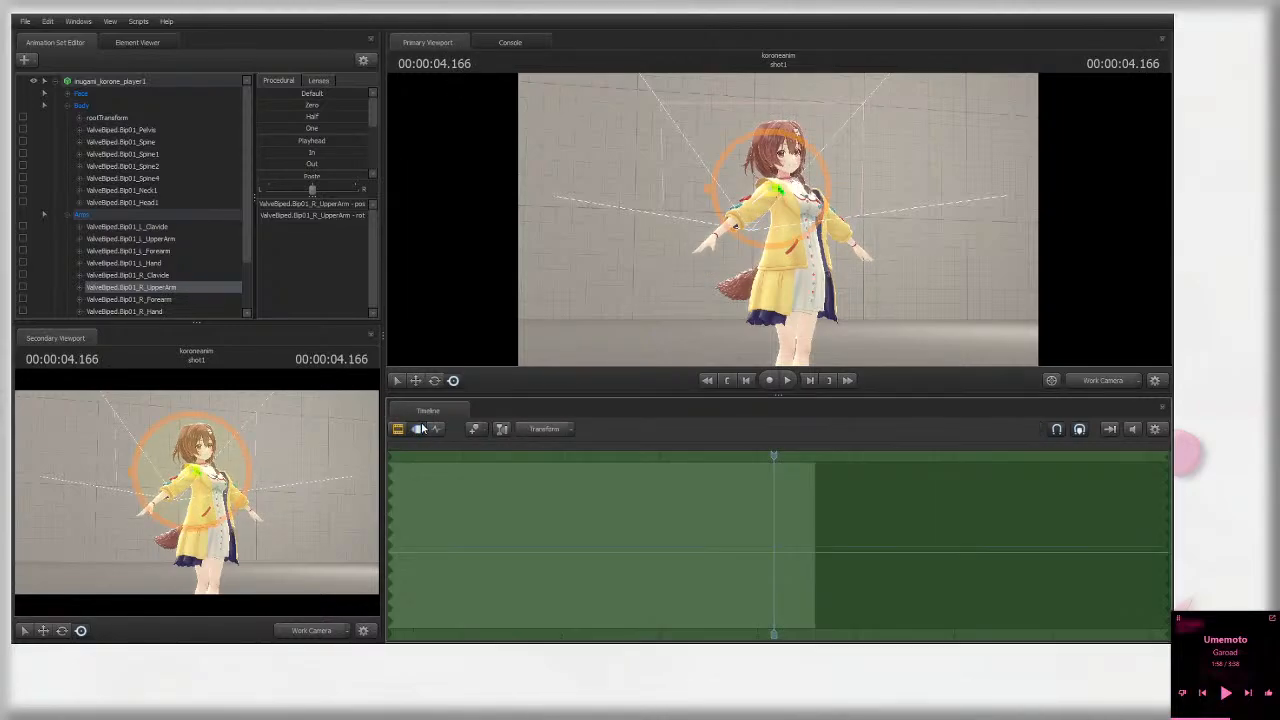
{"action": "left_click", "coordinate": [57, 84]}
{"action": "left_click", "coordinate": [110, 94]}
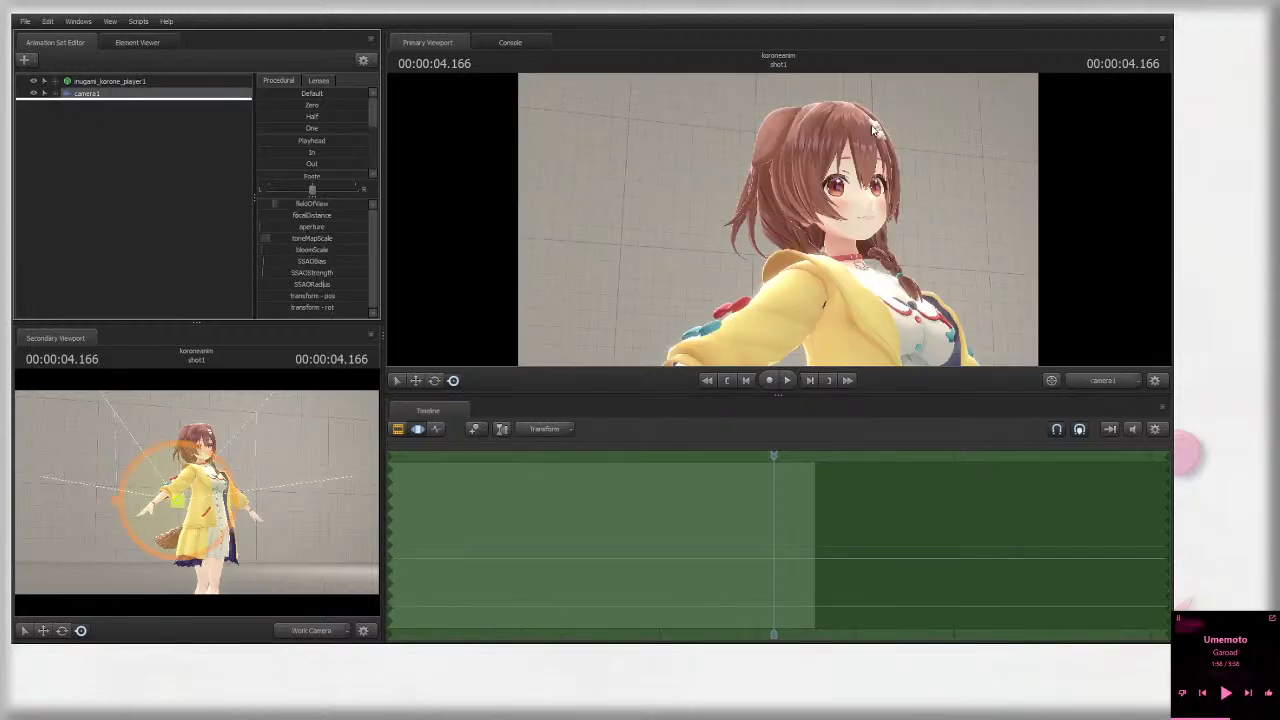
{"action": "mouse_move", "coordinate": [778, 220]}
{"action": "left_mouse_down"}
{"action": "mouse_move", "coordinate": [815, 222]}
{"action": "mouse_move", "coordinate": [816, 248]}
{"action": "mouse_move", "coordinate": [779, 222]}
{"action": "left_mouse_up"}
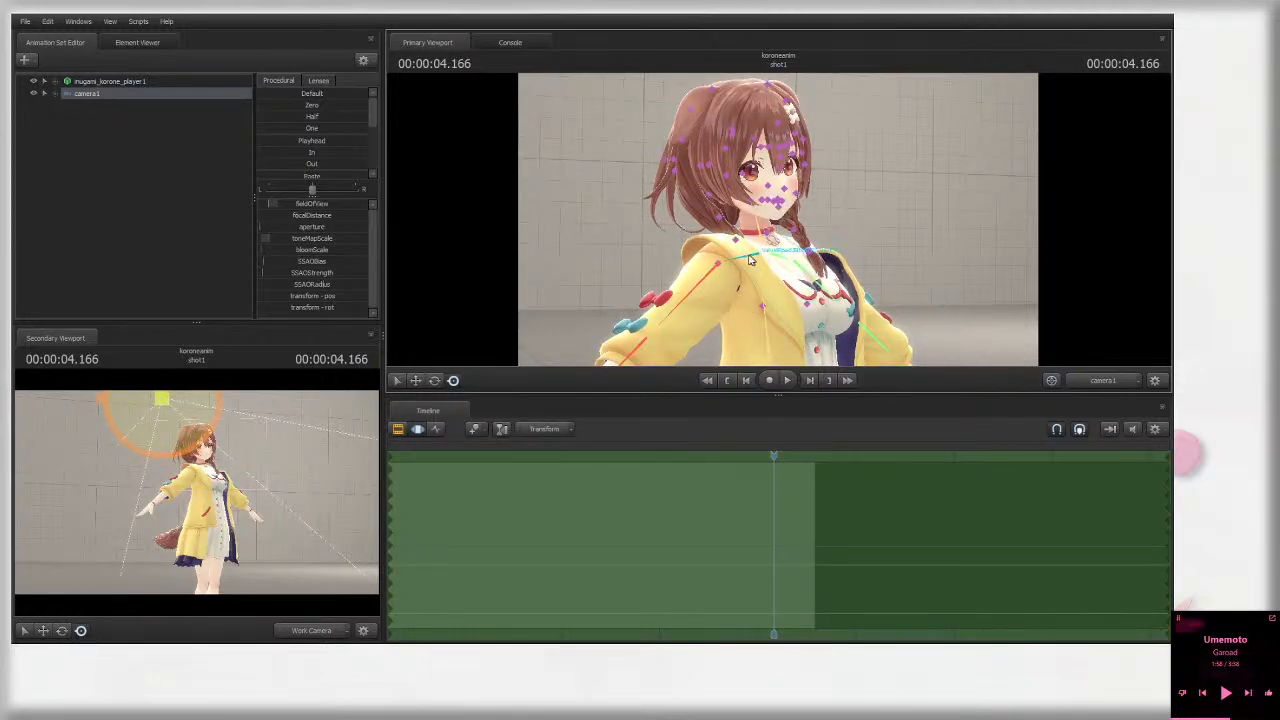
Step: Rotate the right clavicle bone slightly, and select the Spine2 bone through the Work Camera
{"action": "left_click", "coordinate": [751, 261]}
{"action": "left_click_drag", "start_coordinate": [739, 272], "coordinate": [750, 270]}
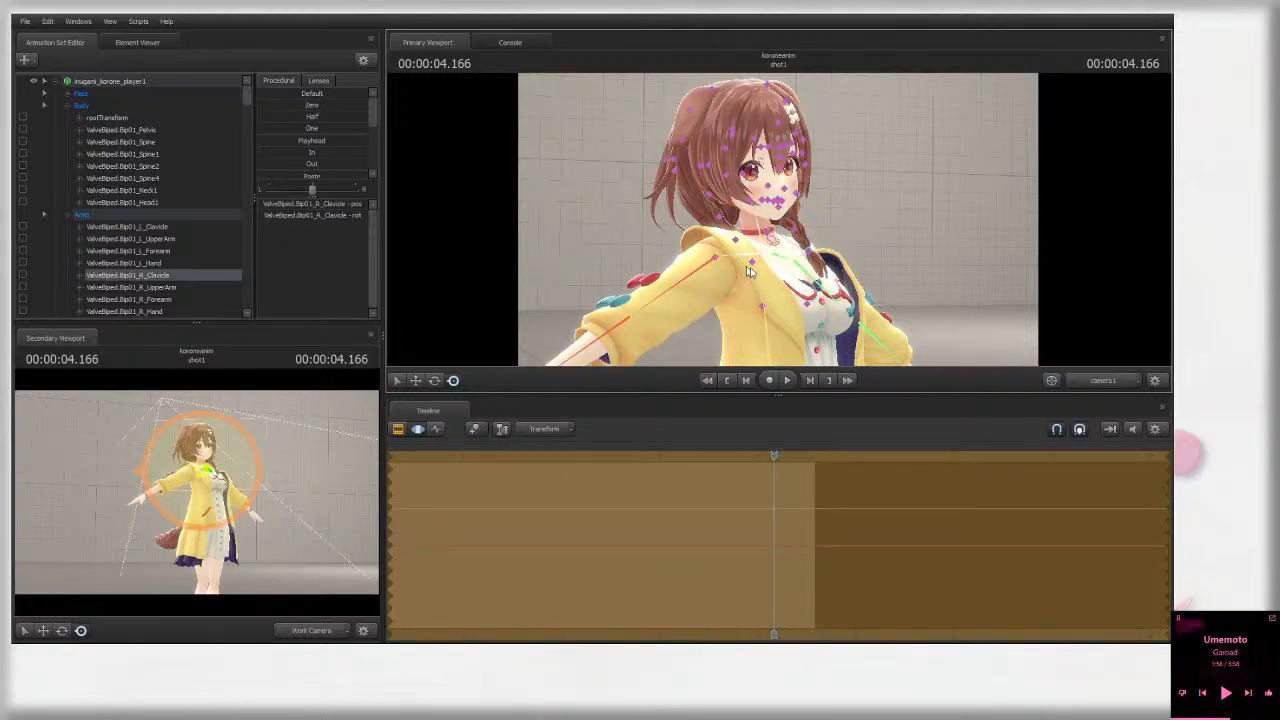
{"action": "left_click", "coordinate": [1096, 386]}
{"action": "left_click_drag", "start_coordinate": [880, 260], "coordinate": [930, 265]}
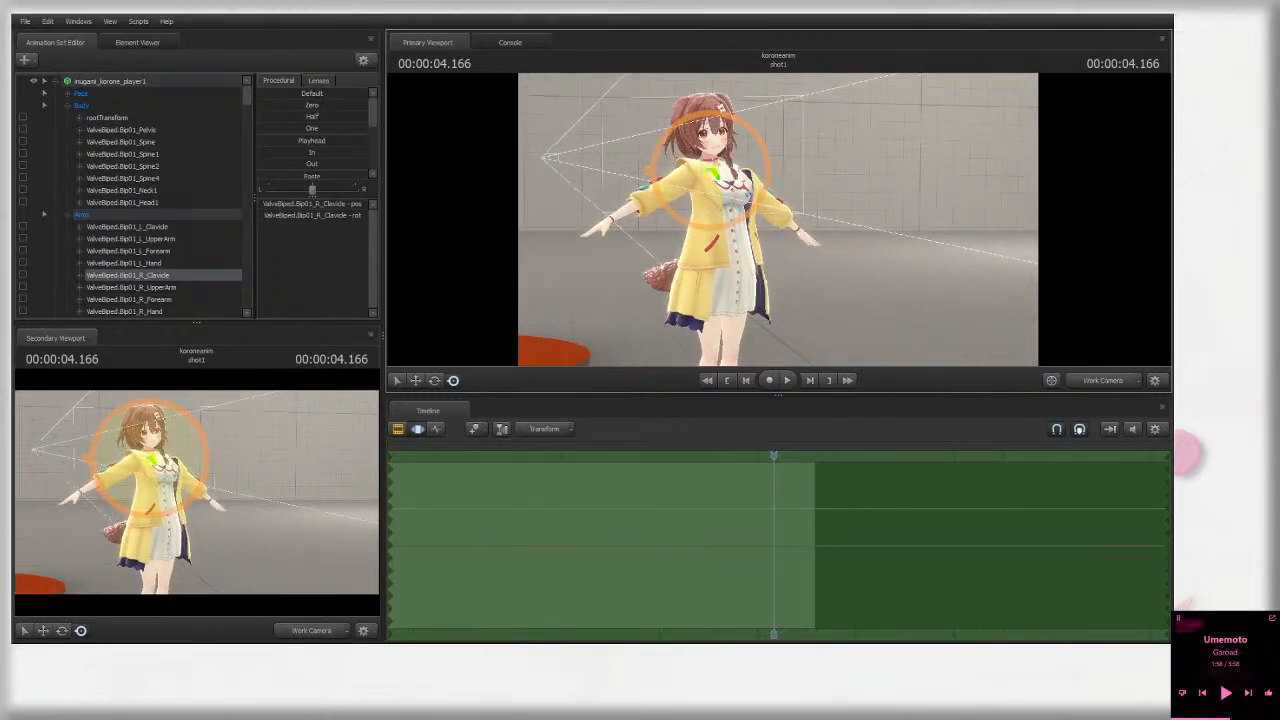
{"action": "mouse_move", "coordinate": [800, 250]}
{"action": "left_mouse_down"}
{"action": "mouse_move", "coordinate": [775, 236]}
{"action": "mouse_move", "coordinate": [762, 246]}
{"action": "mouse_move", "coordinate": [776, 251]}
{"action": "left_mouse_up"}
{"action": "left_click", "coordinate": [744, 236], "text": "ctrl"}
Step: Place the playhead at 4.250 seconds near shot1's end and show the Spine2 curves in the Graph Editor
{"action": "left_click", "coordinate": [438, 427]}
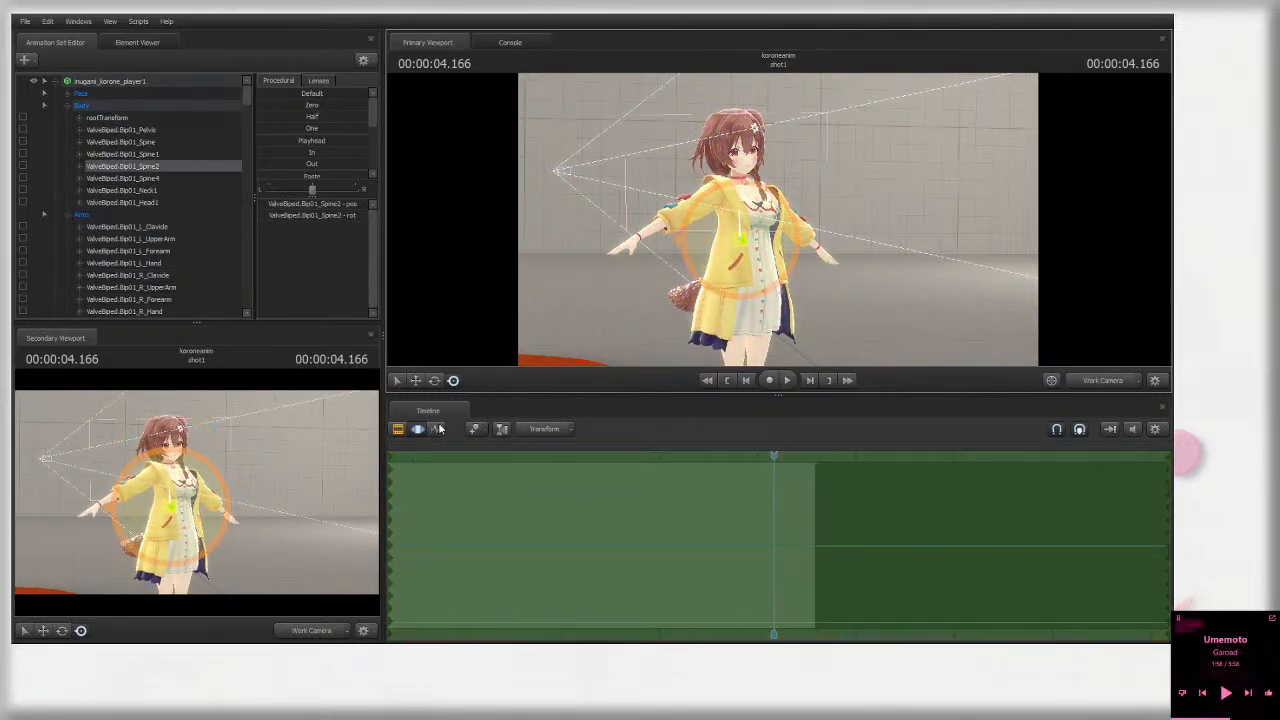
{"action": "left_click", "coordinate": [417, 428]}
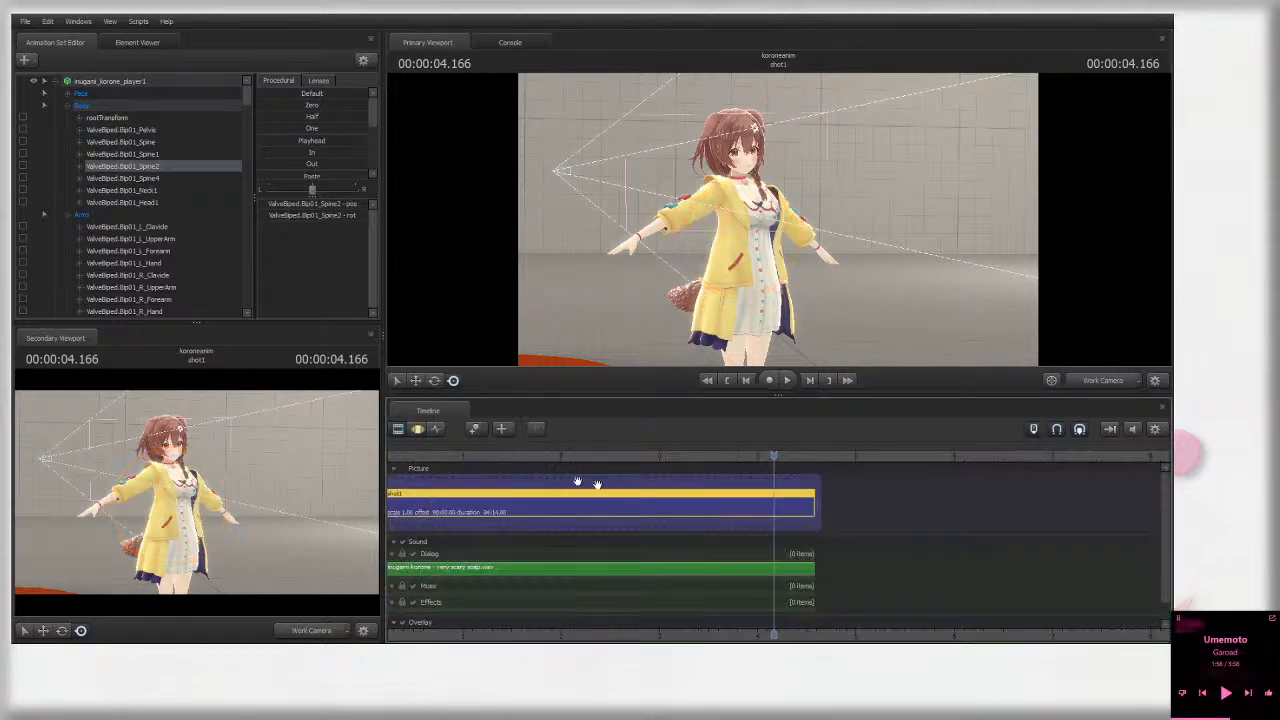
{"action": "middle_click_drag", "start_coordinate": [848, 636], "coordinate": [1025, 620]}
{"action": "left_click_drag", "start_coordinate": [622, 457], "coordinate": [954, 444]}
{"action": "key", "text": "F2"}
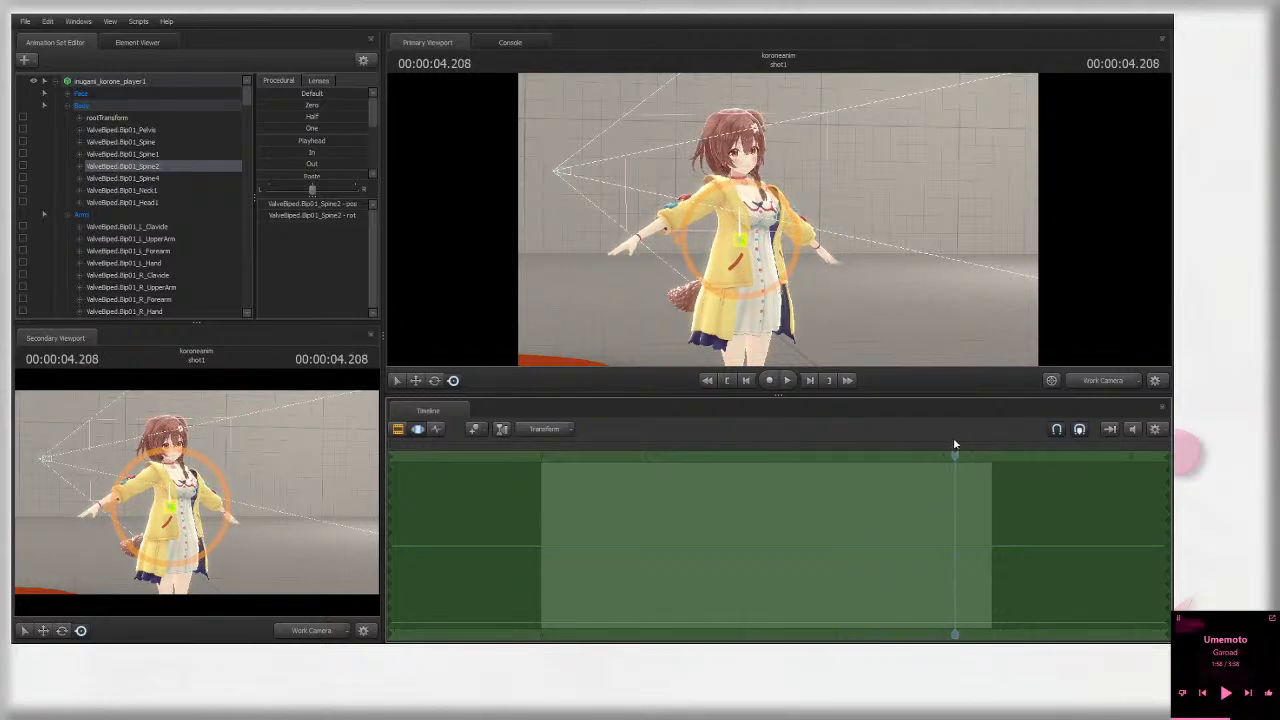
{"action": "left_click_drag", "start_coordinate": [811, 453], "coordinate": [958, 447]}
{"action": "left_click", "coordinate": [434, 432]}
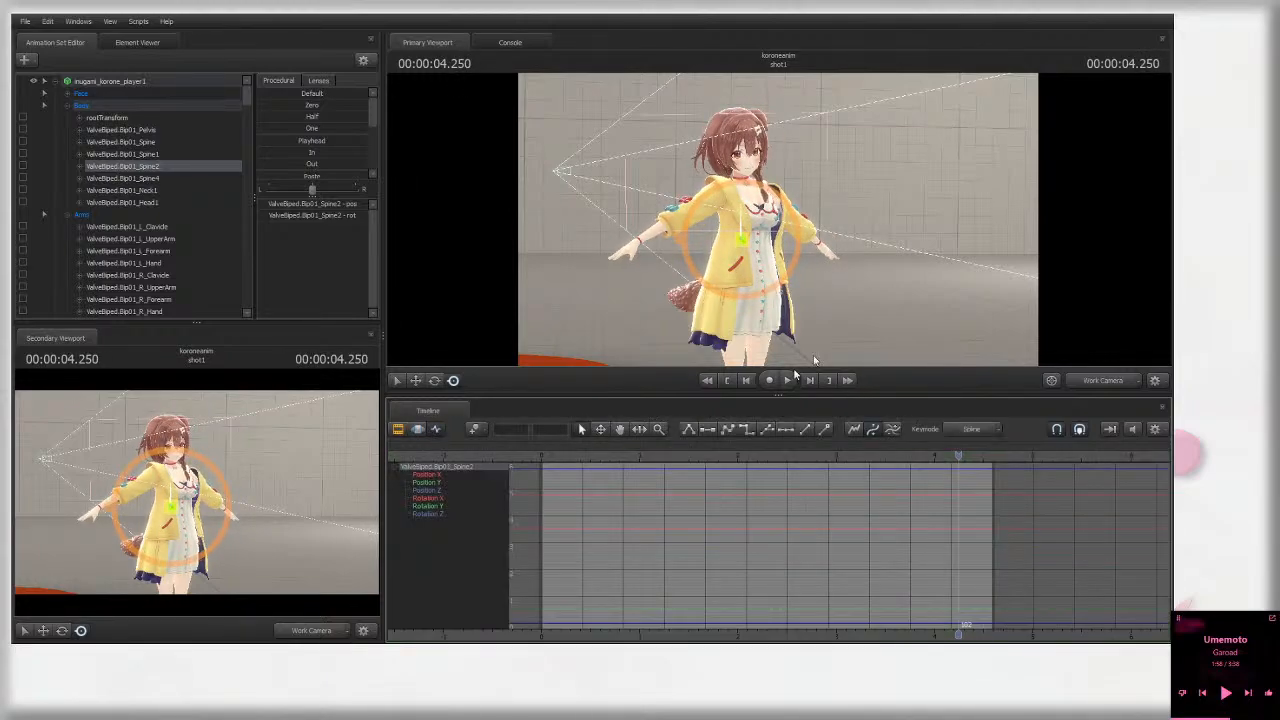
Step: Rotate the Spine2 bone in the Graph Editor to key a changed torso pose at 4.250 seconds
{"action": "left_click_drag", "start_coordinate": [773, 234], "coordinate": [800, 268]}
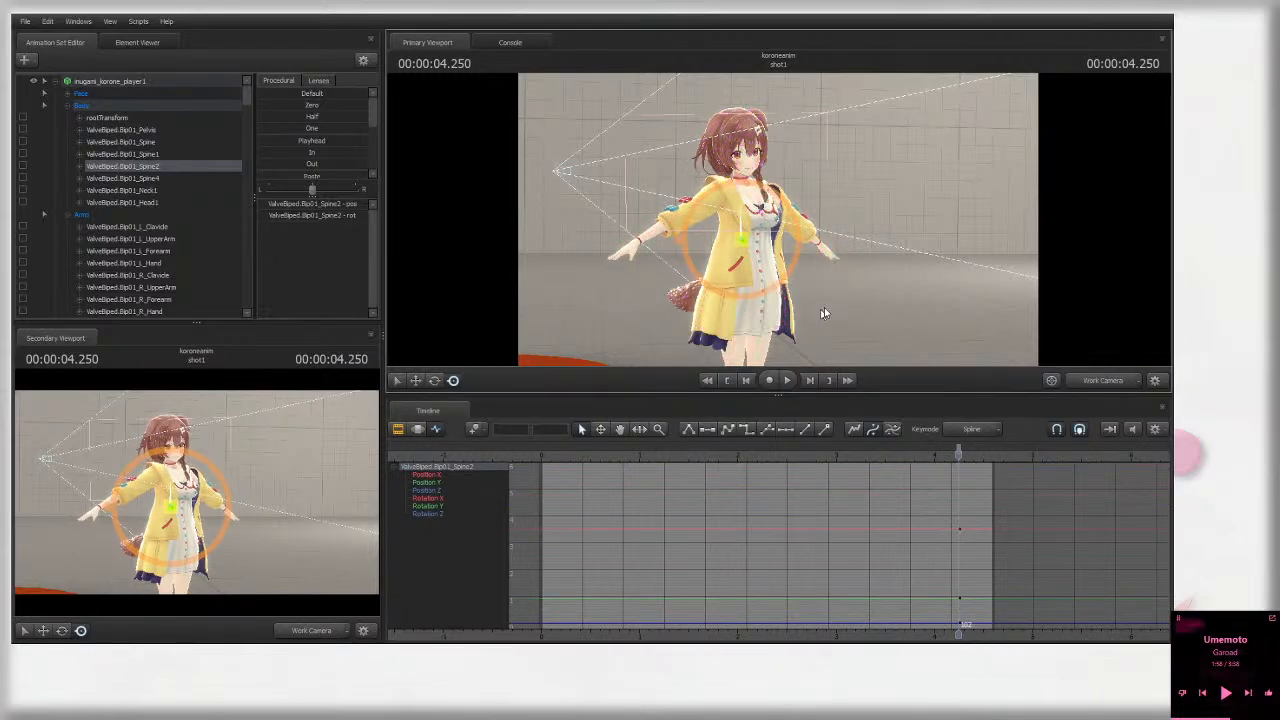
{"action": "left_click_drag", "start_coordinate": [823, 311], "coordinate": [900, 311]}
{"action": "left_click_drag", "start_coordinate": [822, 238], "coordinate": [1008, 452]}
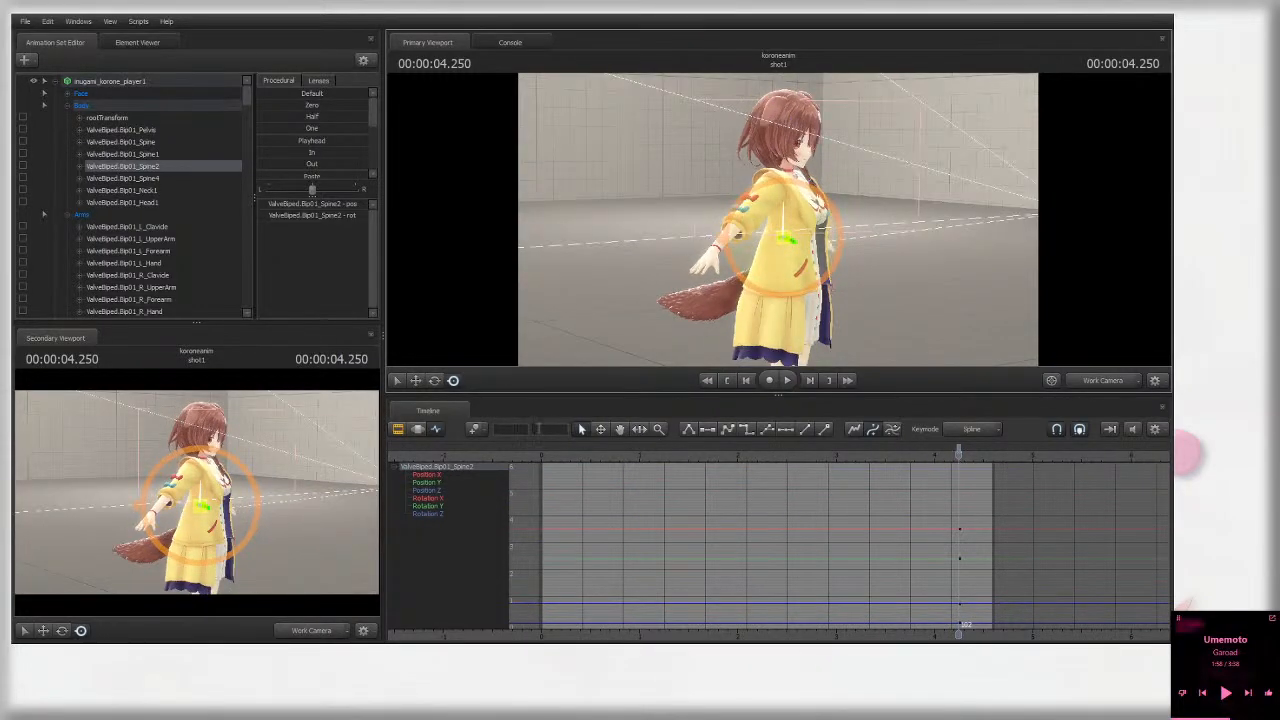
Step: Move the playhead to 2.291 seconds and check the Spine2 curves in the Graph Editor
{"action": "left_click", "coordinate": [418, 429]}
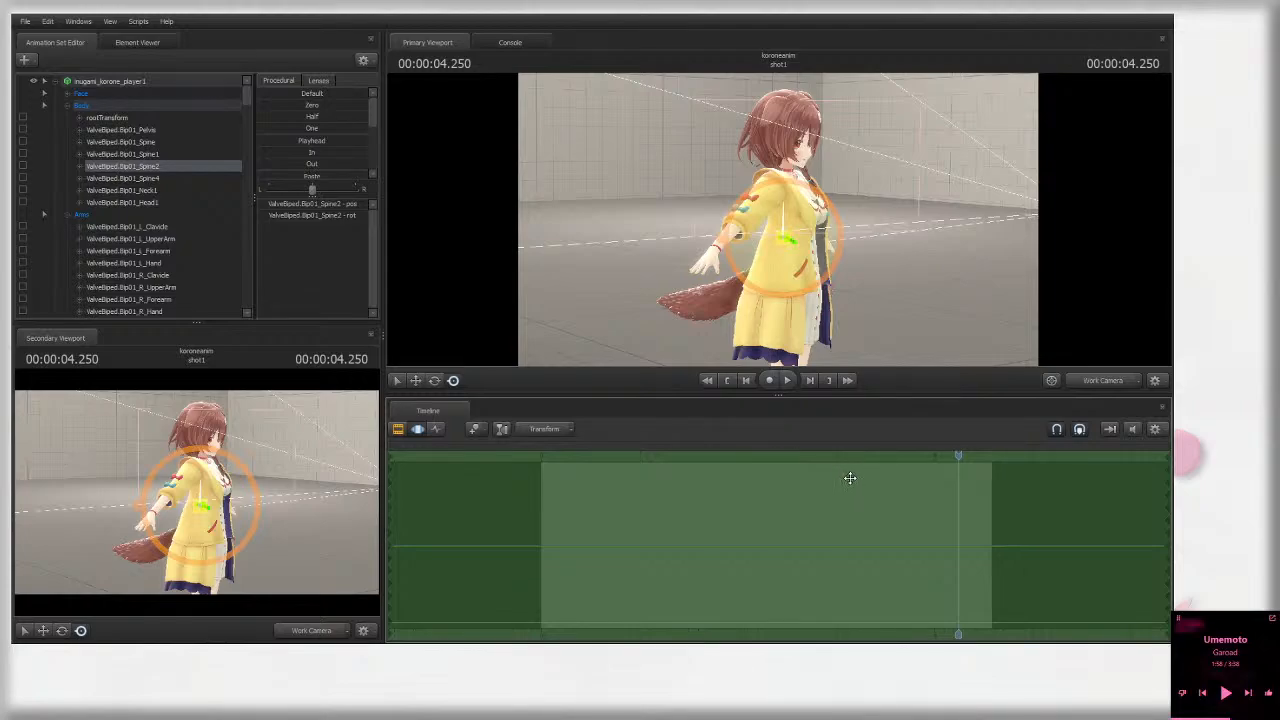
{"action": "left_click_drag", "start_coordinate": [800, 455], "coordinate": [766, 456]}
{"action": "left_click", "coordinate": [435, 430]}
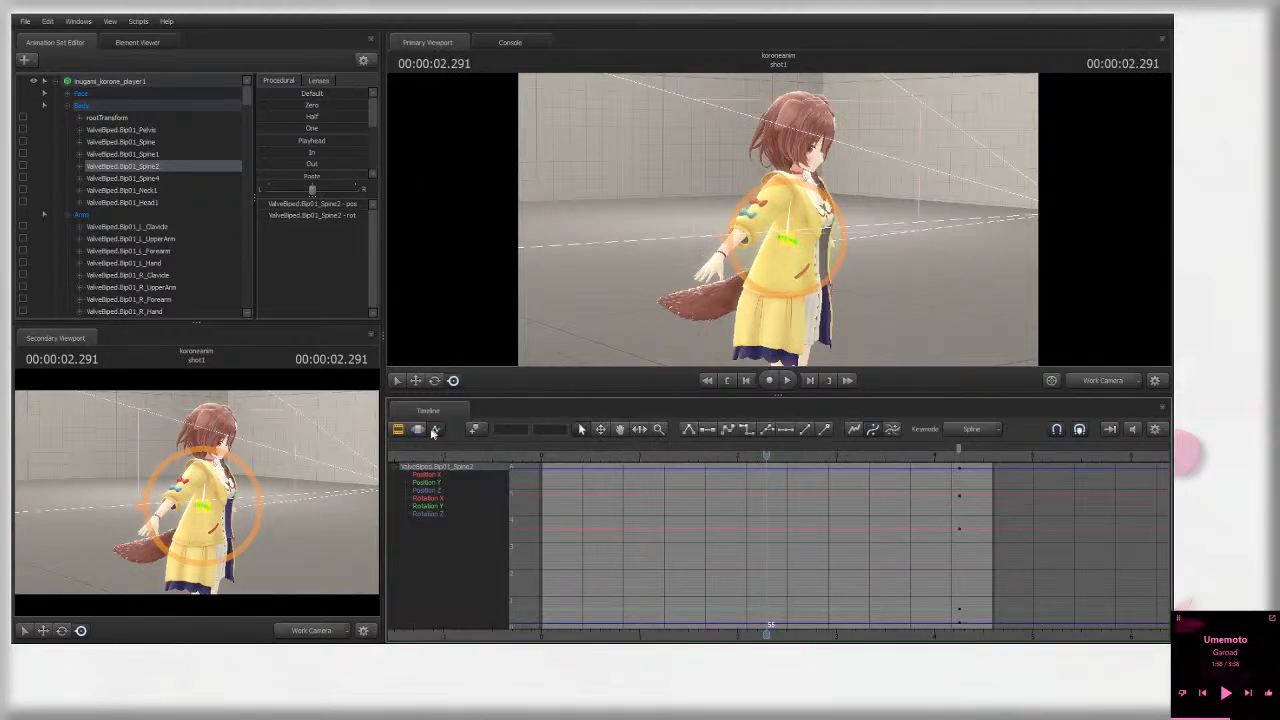
{"action": "left_click", "coordinate": [419, 431]}
Step: Select all controls of inugami_korone_player1 and apply the Playhead preset across the whole time range at 0.041 seconds
{"action": "left_click", "coordinate": [135, 84]}
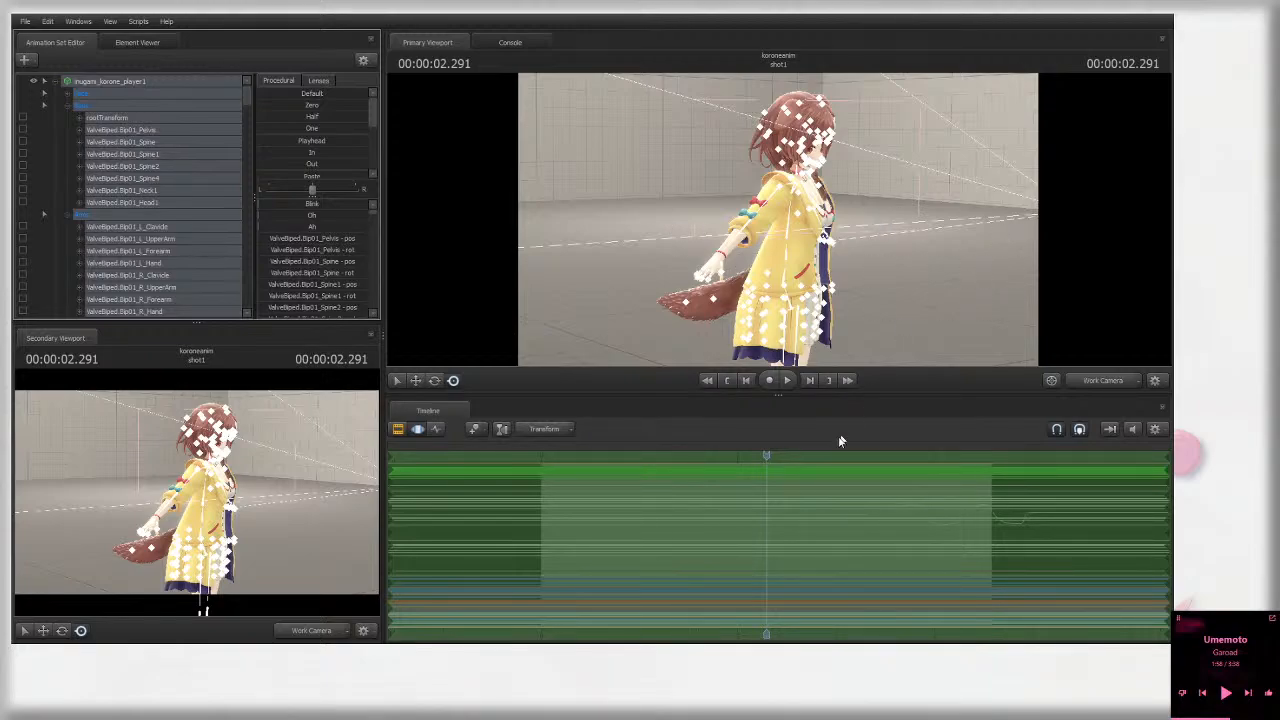
{"action": "left_click_drag", "start_coordinate": [838, 455], "coordinate": [706, 455]}
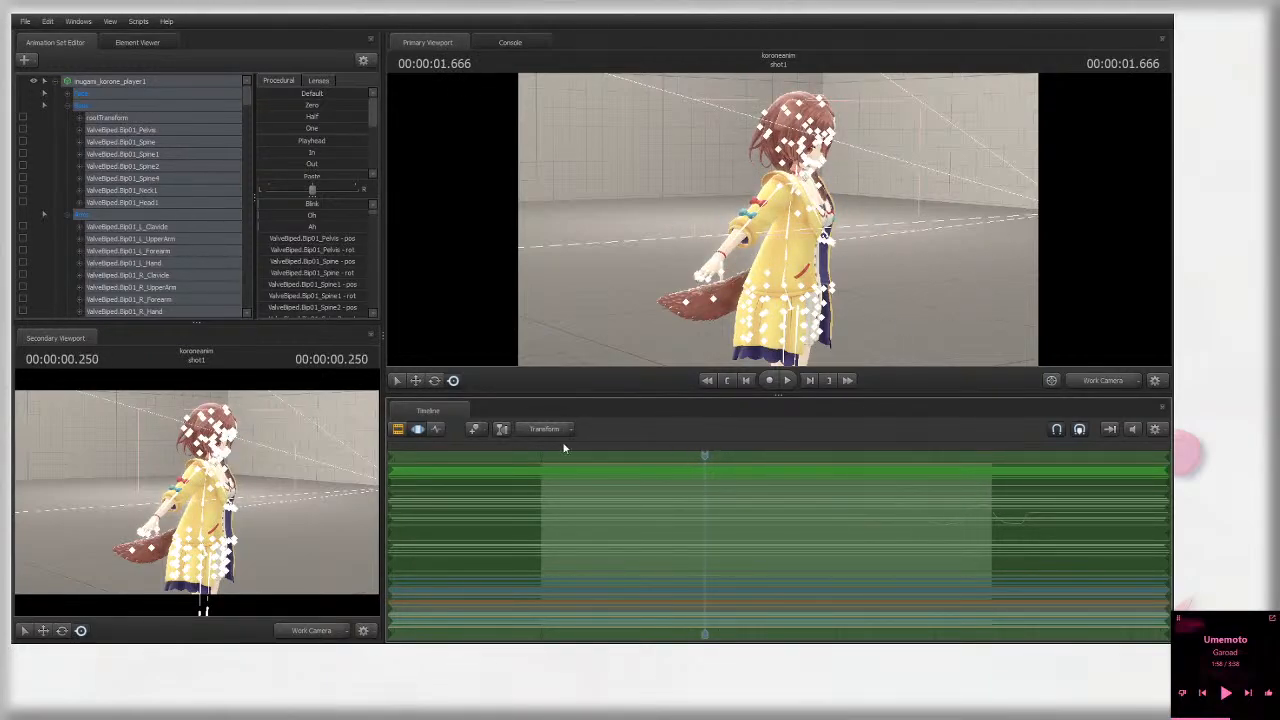
{"action": "left_click_drag", "start_coordinate": [946, 319], "coordinate": [780, 218], "text": "alt"}
{"action": "left_click", "coordinate": [313, 141]}
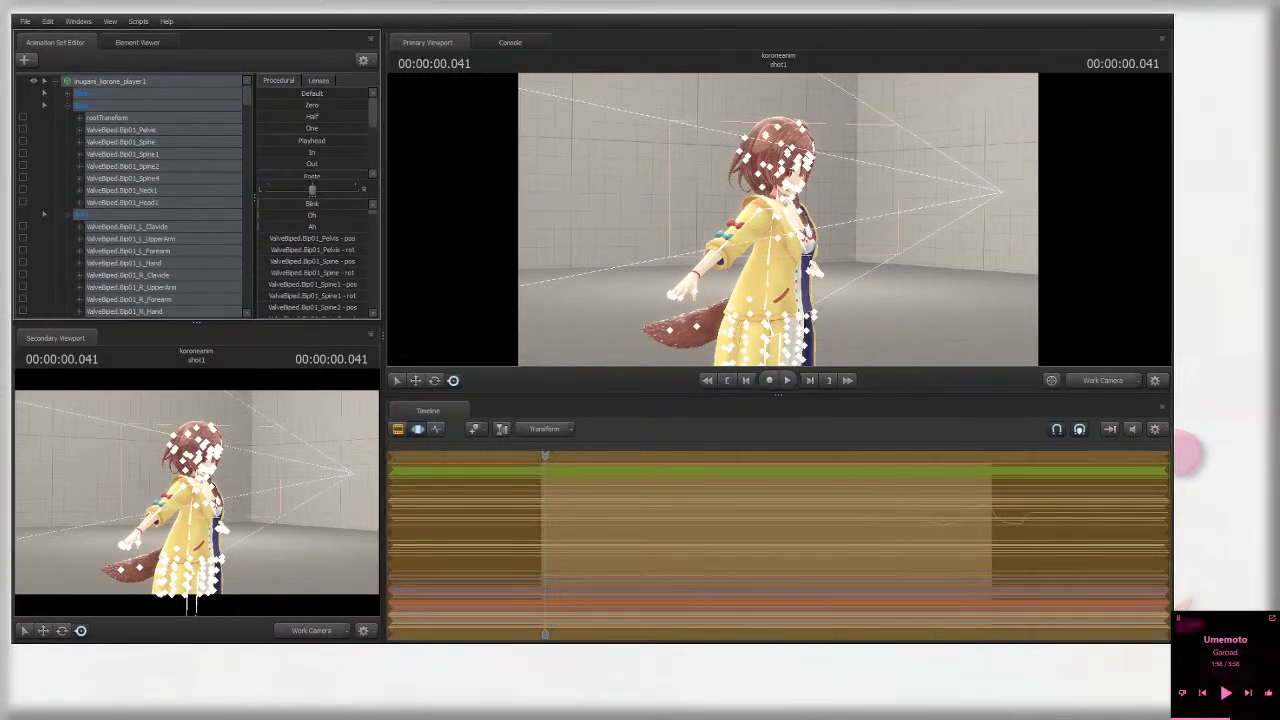
{"action": "left_click", "coordinate": [470, 255]}
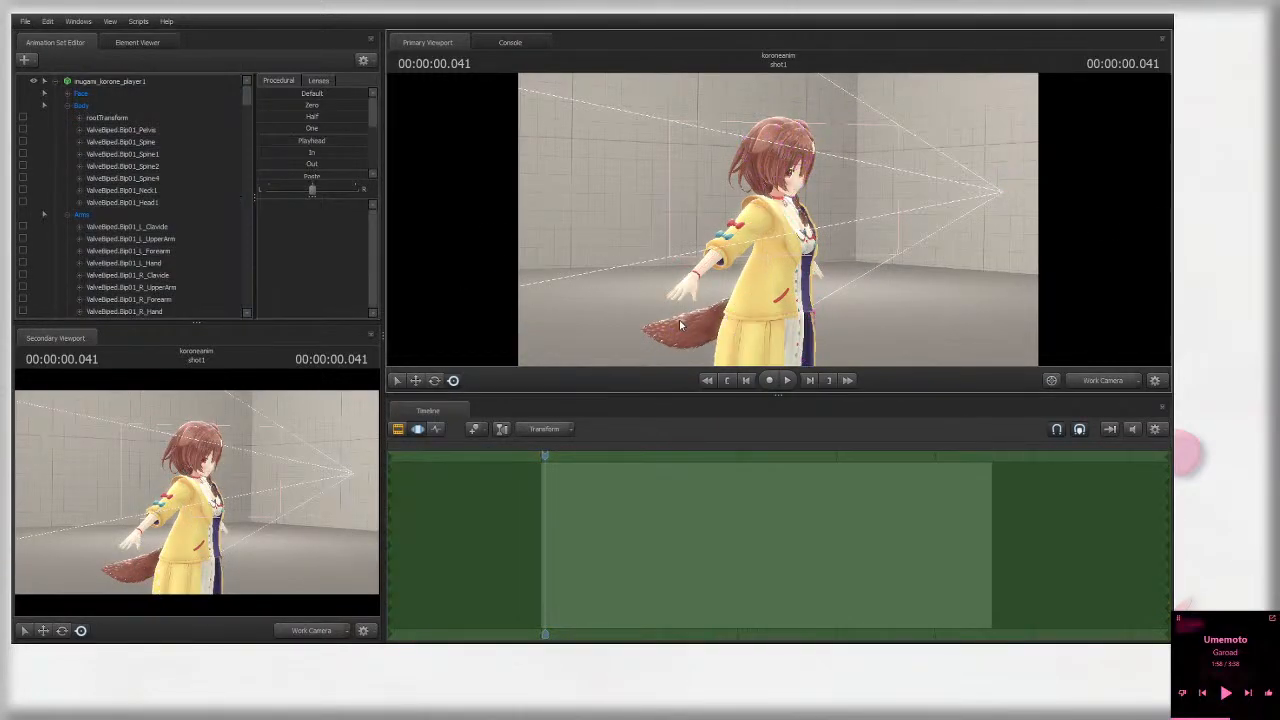
{"action": "left_click", "coordinate": [121, 82]}
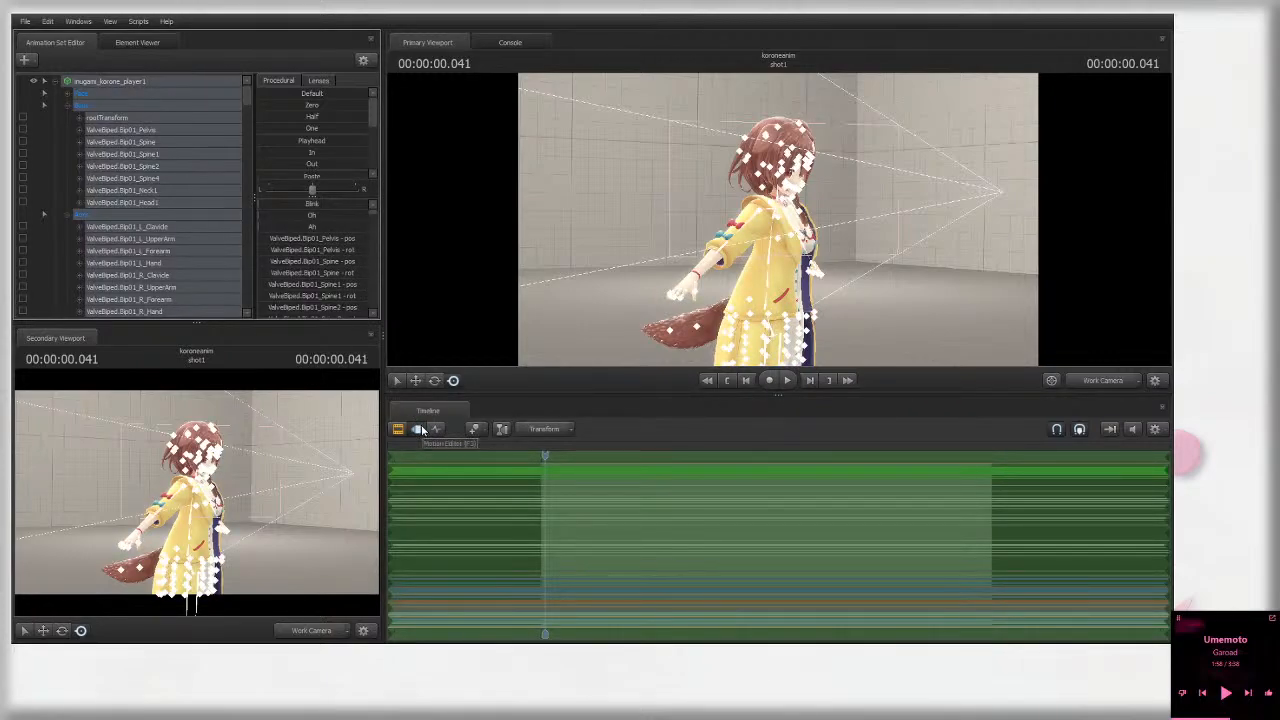
{"action": "left_click", "coordinate": [284, 141]}
{"action": "left_click", "coordinate": [851, 240]}
{"action": "left_click_drag", "start_coordinate": [851, 240], "coordinate": [862, 270]}
Step: Try rotating the Spine bone at 0.041 seconds in the Motion Editor, and undo the rotation
{"action": "left_click", "coordinate": [416, 430]}
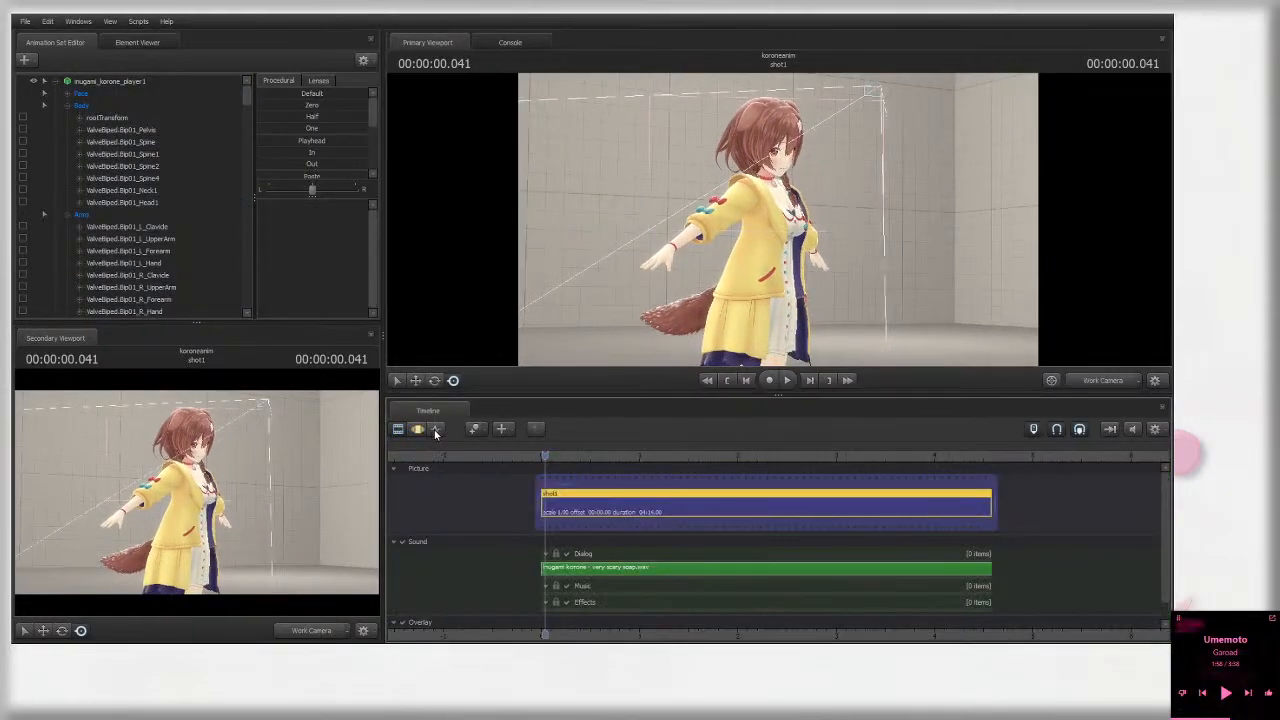
{"action": "left_click", "coordinate": [416, 430]}
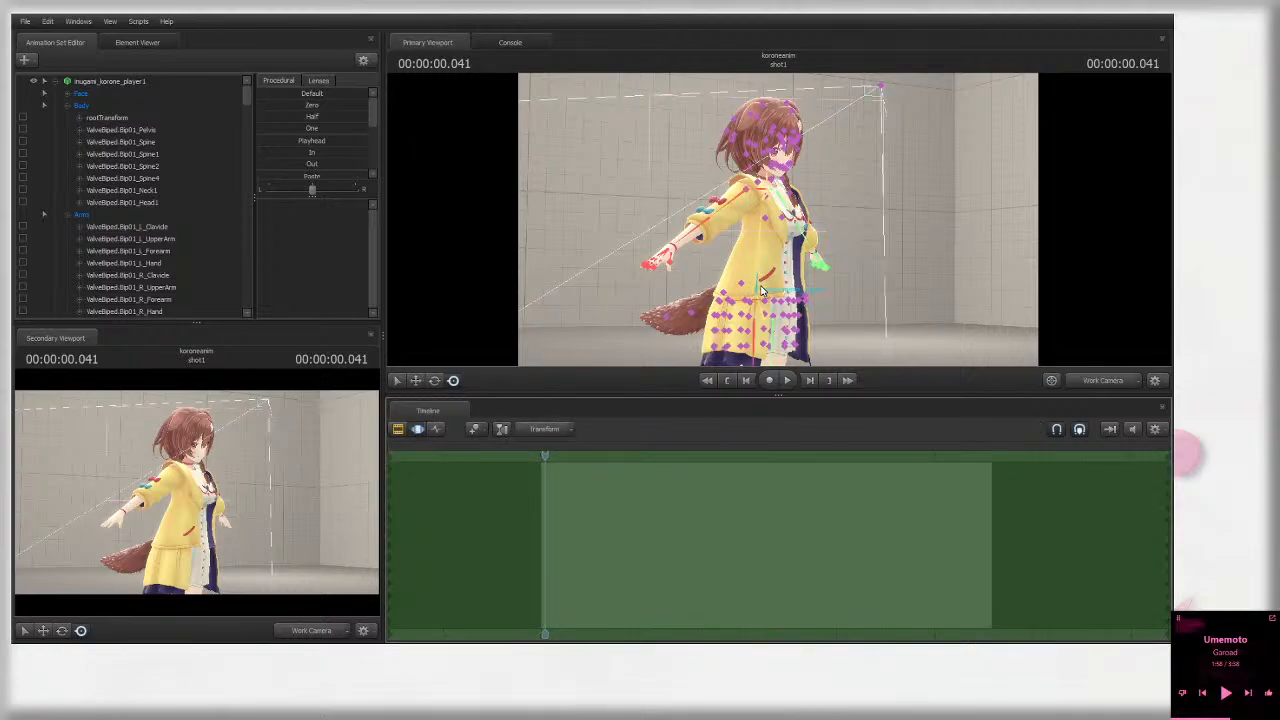
{"action": "mouse_move", "coordinate": [775, 290]}
{"action": "left_click", "coordinate": [398, 430]}
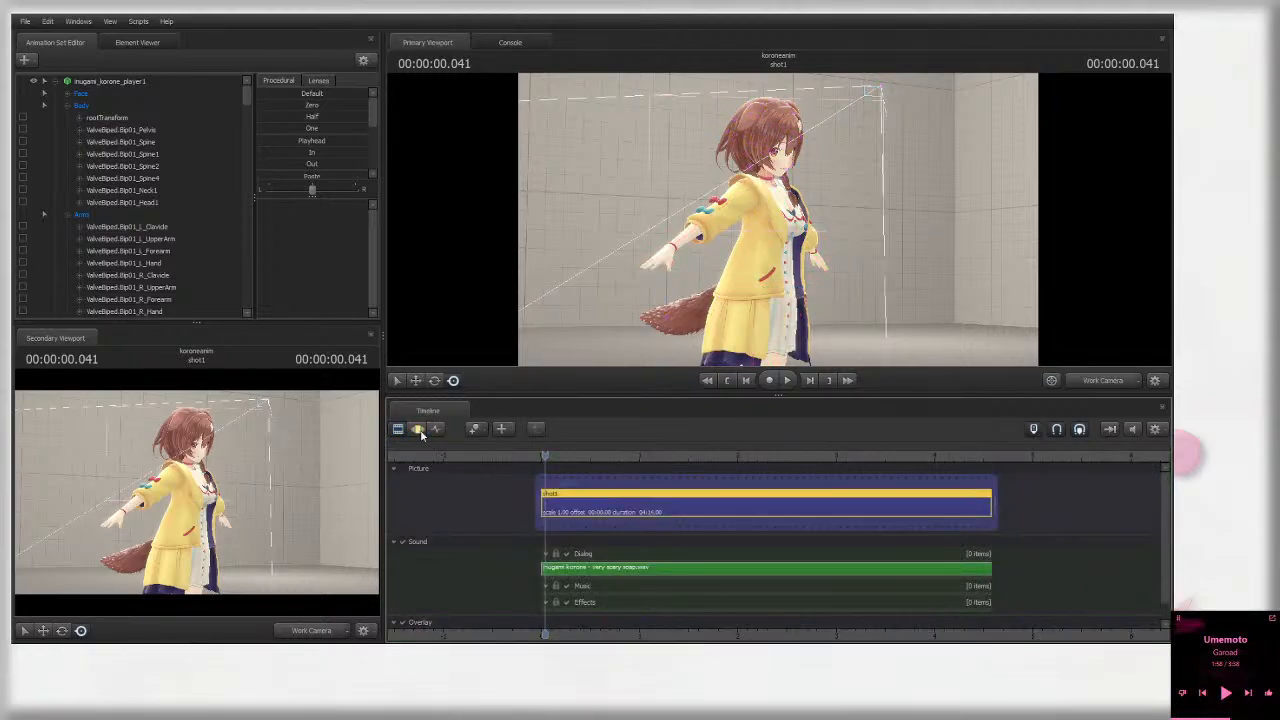
{"action": "left_click", "coordinate": [418, 430]}
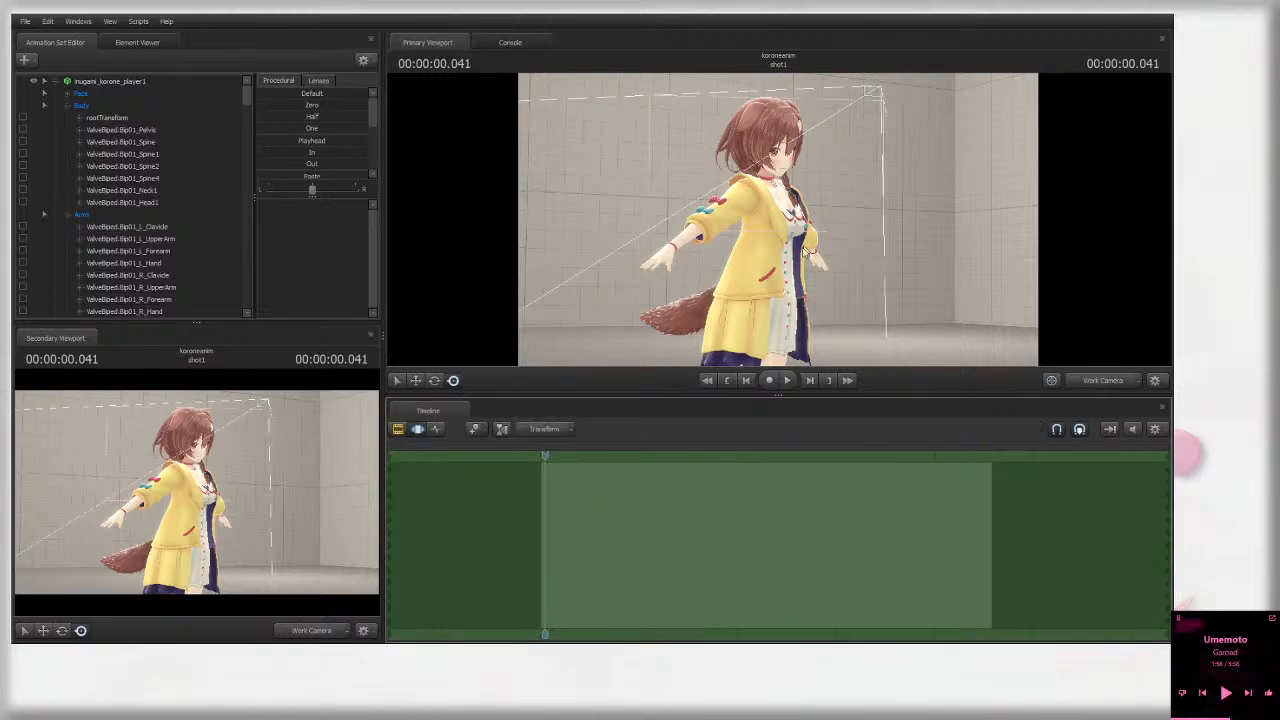
{"action": "left_click", "coordinate": [797, 288]}
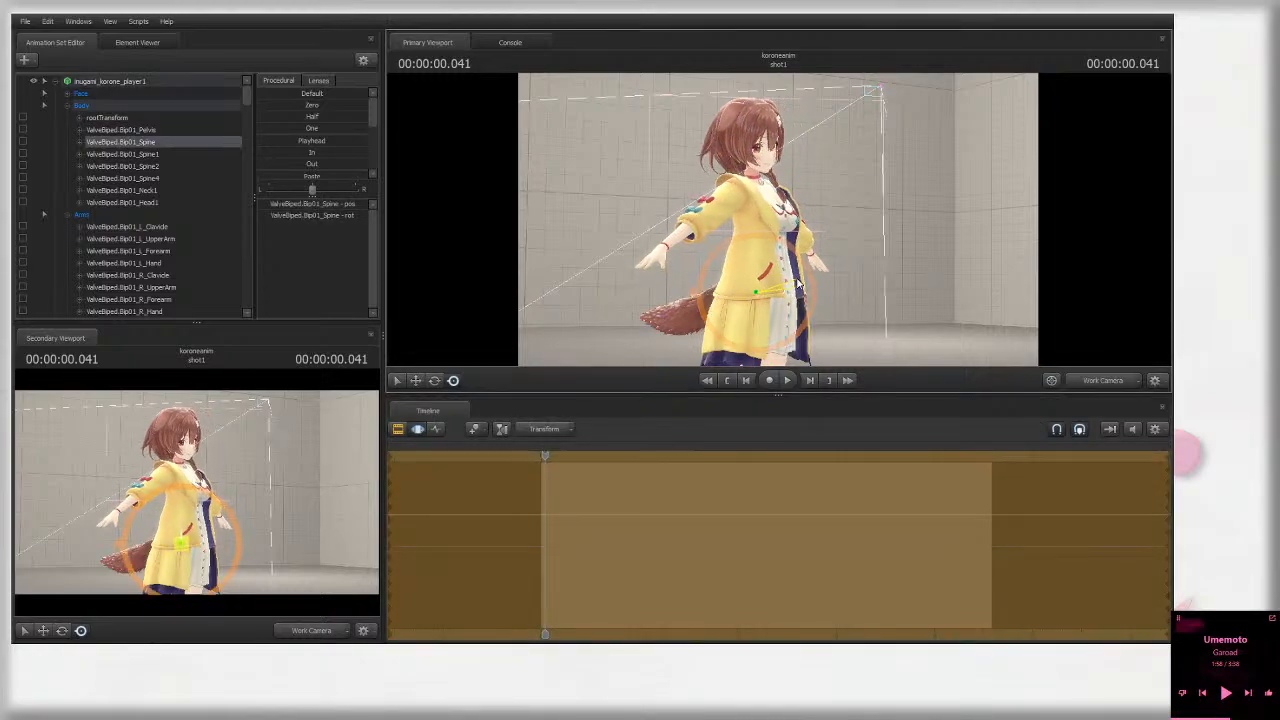
{"action": "key", "text": "ctrl+z"}
Step: Move the playhead to 0.291 seconds and select the Spine2 bone in the primary viewport
{"action": "left_click_drag", "start_coordinate": [891, 294], "coordinate": [775, 185], "text": "alt"}
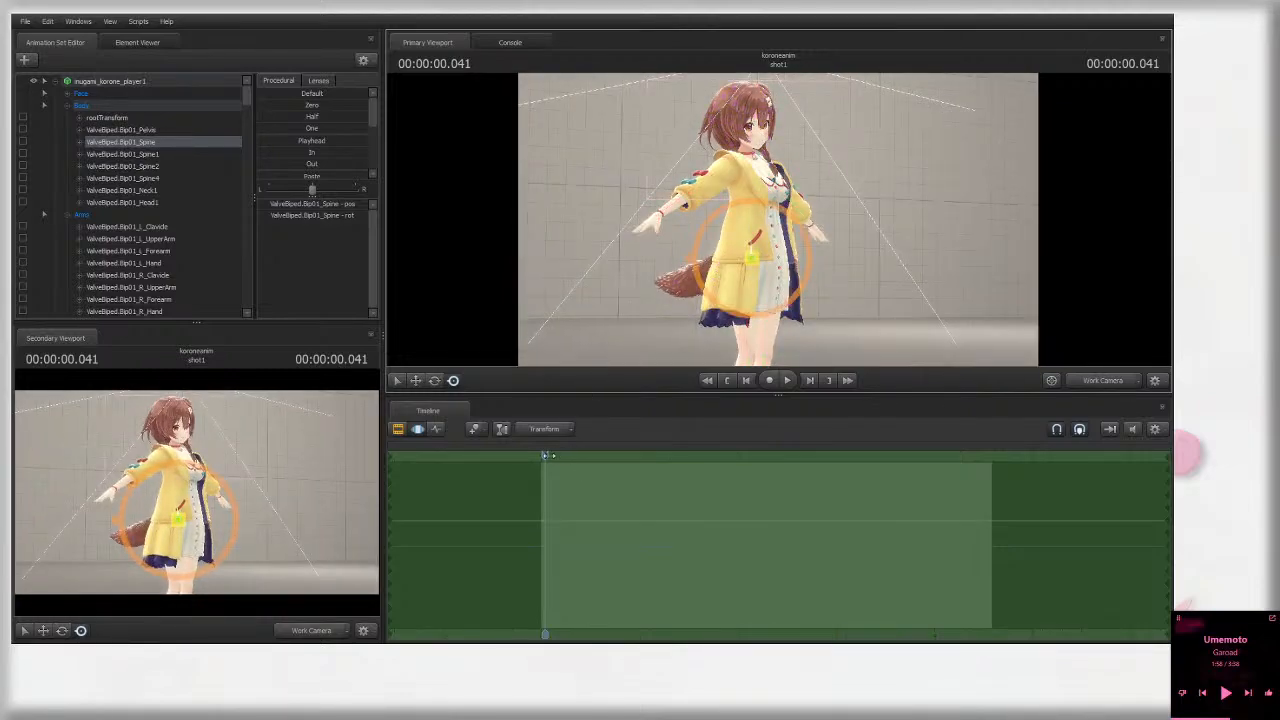
{"action": "mouse_move", "coordinate": [545, 455]}
{"action": "left_mouse_down"}
{"action": "mouse_move", "coordinate": [649, 456]}
{"action": "mouse_move", "coordinate": [569, 456]}
{"action": "left_mouse_up"}
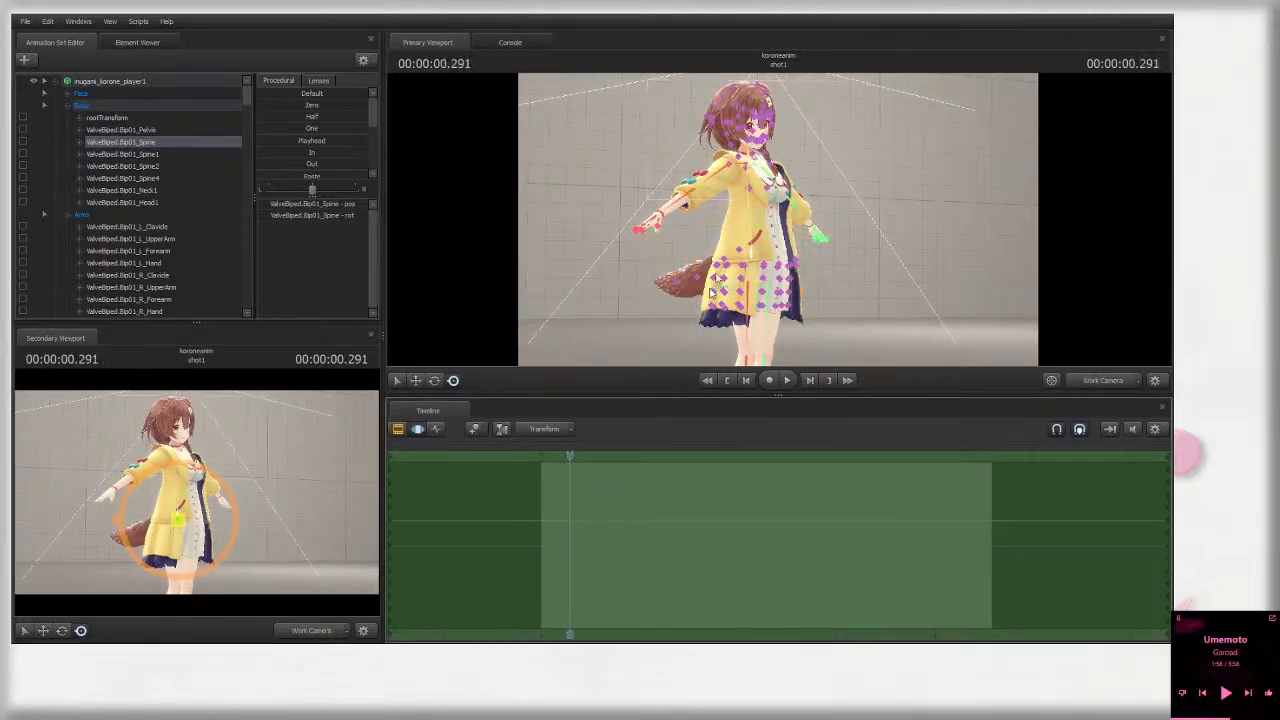
{"action": "left_click_drag", "start_coordinate": [717, 278], "coordinate": [830, 306], "text": "alt"}
{"action": "left_click", "coordinate": [760, 221], "text": "ctrl"}
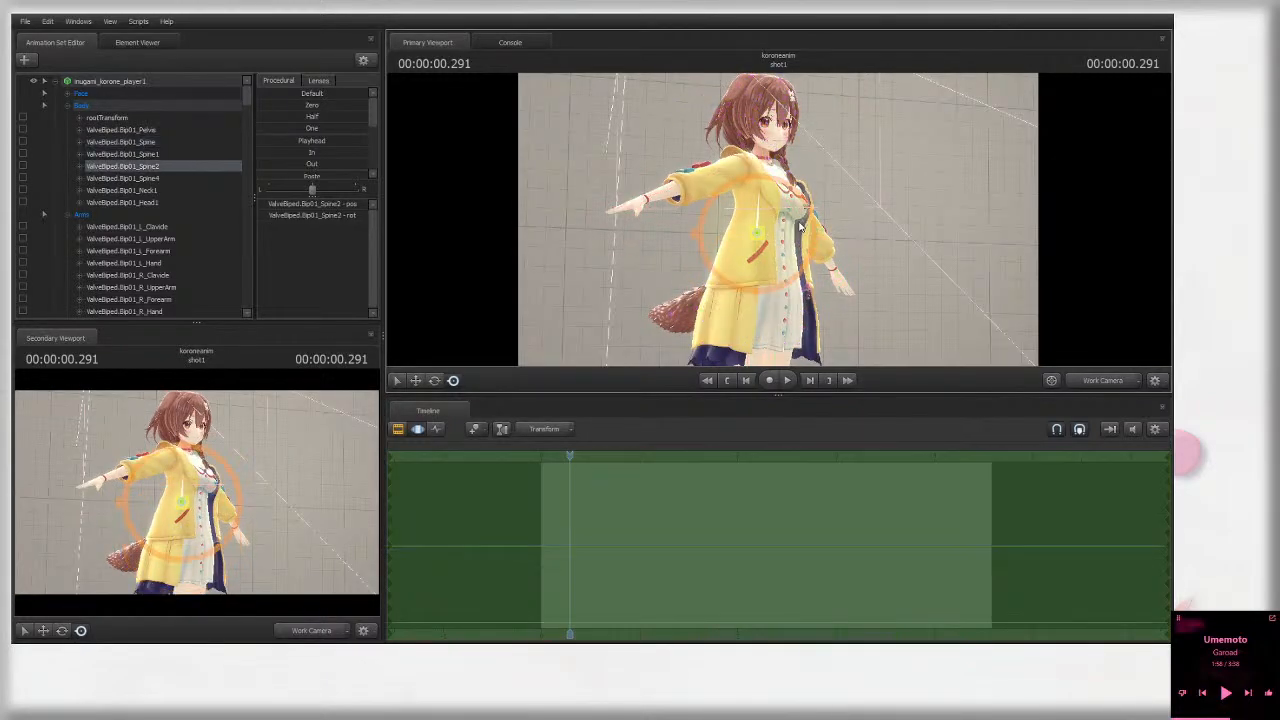
Step: Pose the upper torso and head at 0.291 seconds by rotating the Spine4, Neck1 and Head1 bones one after another
{"action": "left_click", "coordinate": [752, 177], "text": "ctrl"}
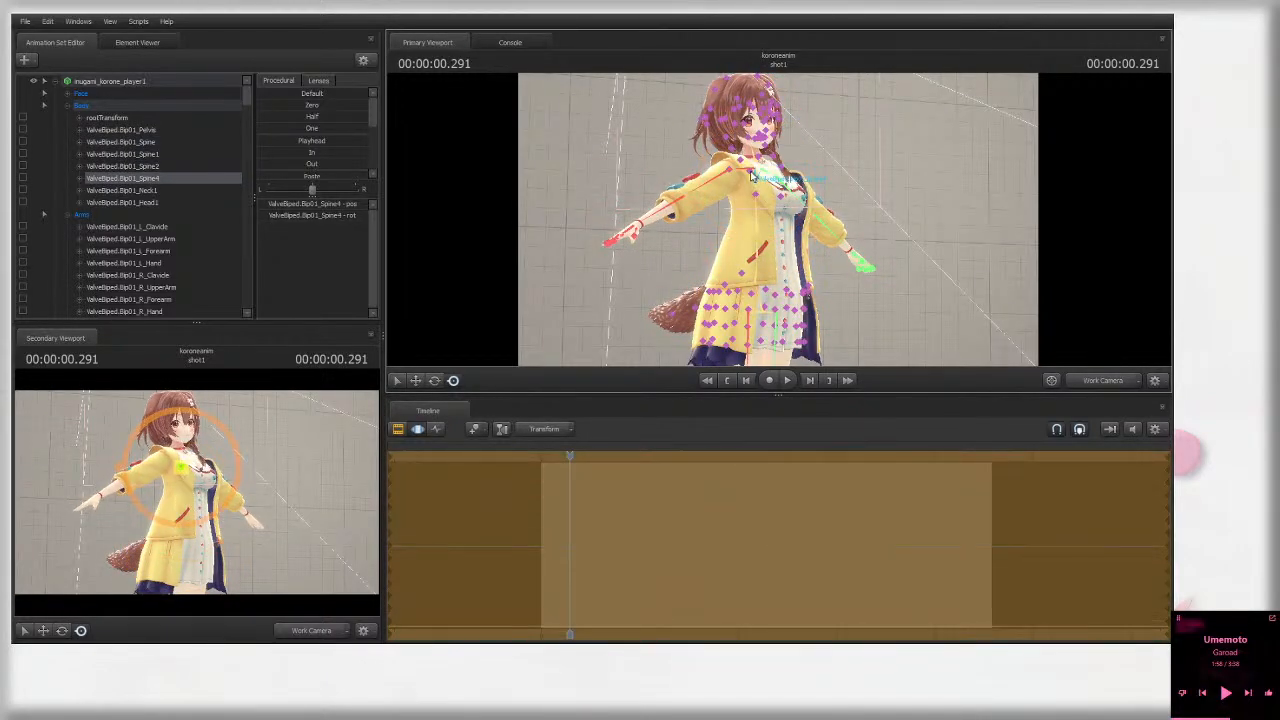
{"action": "left_click", "coordinate": [756, 158], "text": "ctrl"}
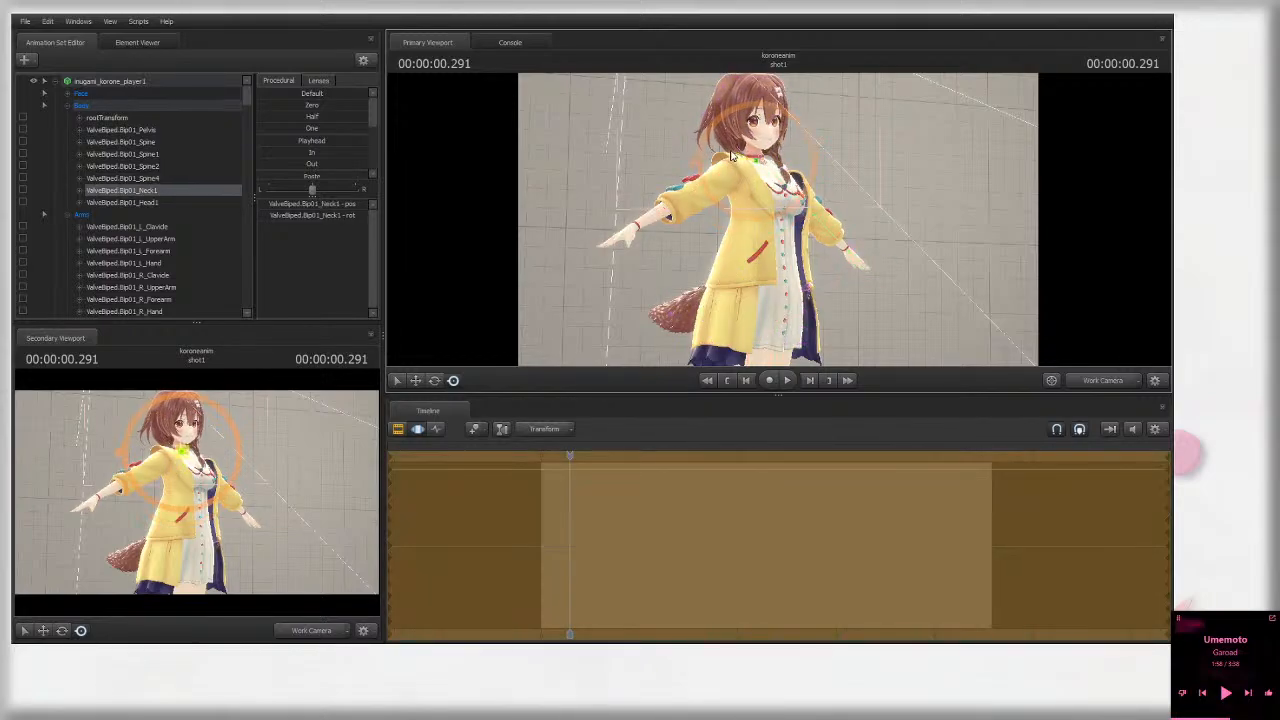
{"action": "key", "text": "ctrl"}
{"action": "left_click", "coordinate": [760, 132], "text": "ctrl"}
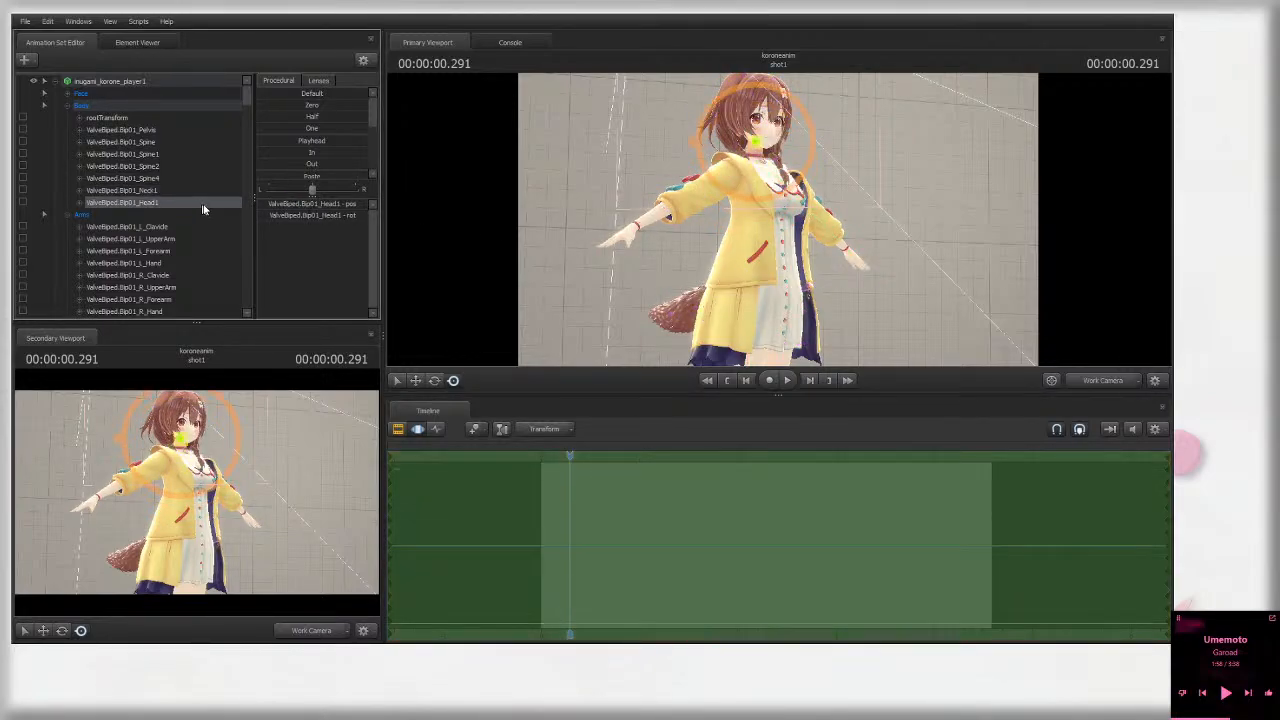
{"action": "left_click_drag", "start_coordinate": [795, 142], "coordinate": [731, 192]}
Step: Rotate the R_Clavicle bone to lower the model's right arm slightly, and select the R_UpperArm bone
{"action": "key", "text": "ctrl"}
{"action": "left_click", "coordinate": [745, 176], "text": "ctrl"}
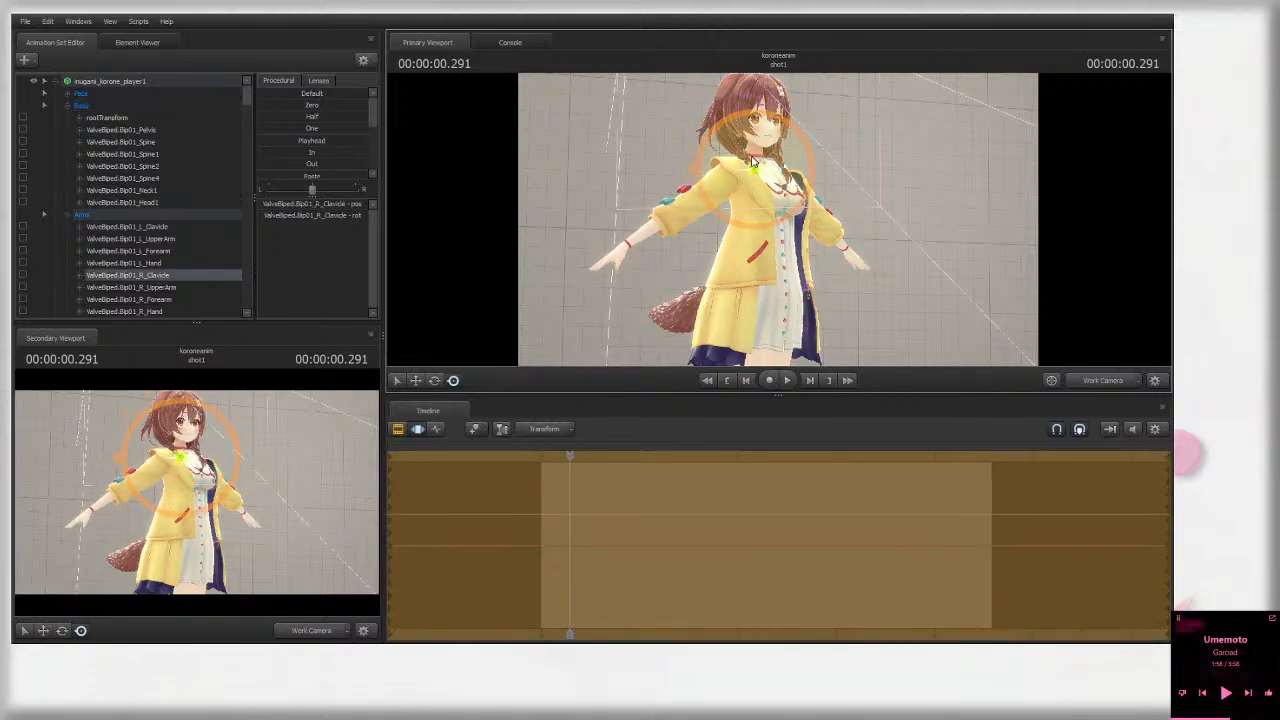
{"action": "left_click", "coordinate": [722, 178], "text": "ctrl"}
Step: Show camera1 in the primary viewport, framed as a close-up of the model's head and shoulders
{"action": "left_click", "coordinate": [45, 81]}
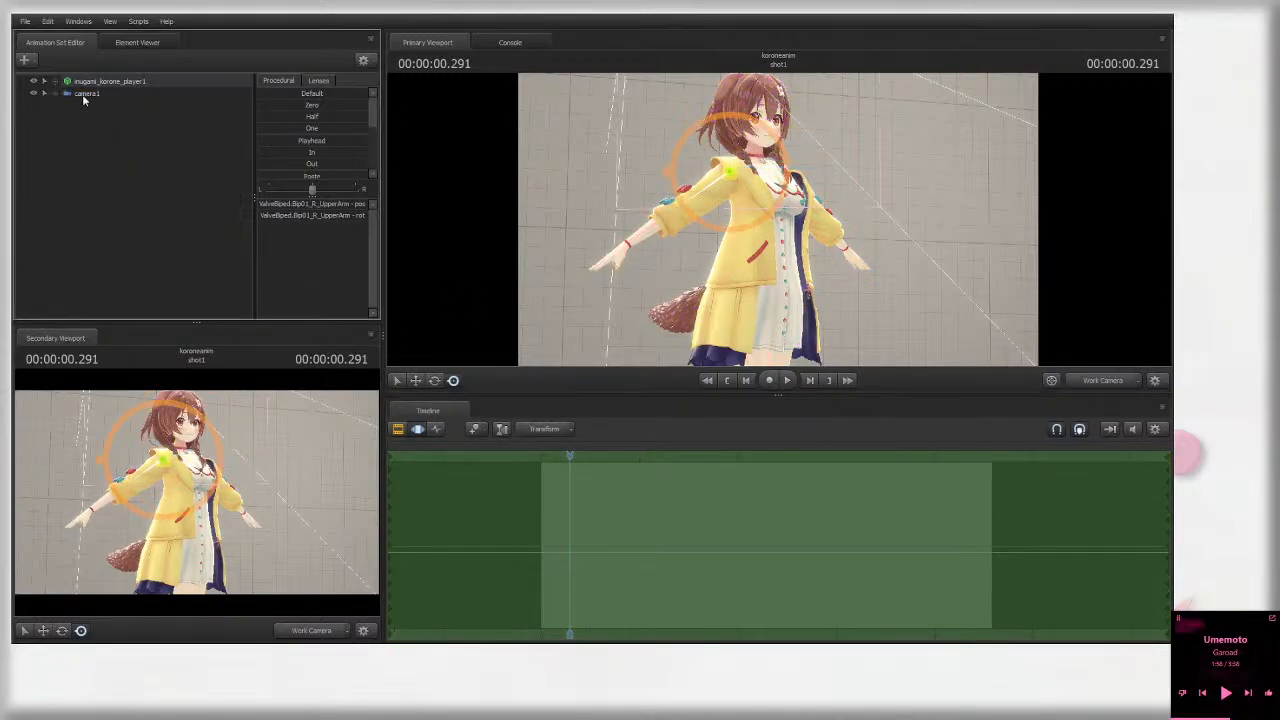
{"action": "left_click_drag", "start_coordinate": [90, 93], "coordinate": [782, 205]}
{"action": "left_click_drag", "start_coordinate": [72, 158], "coordinate": [654, 140]}
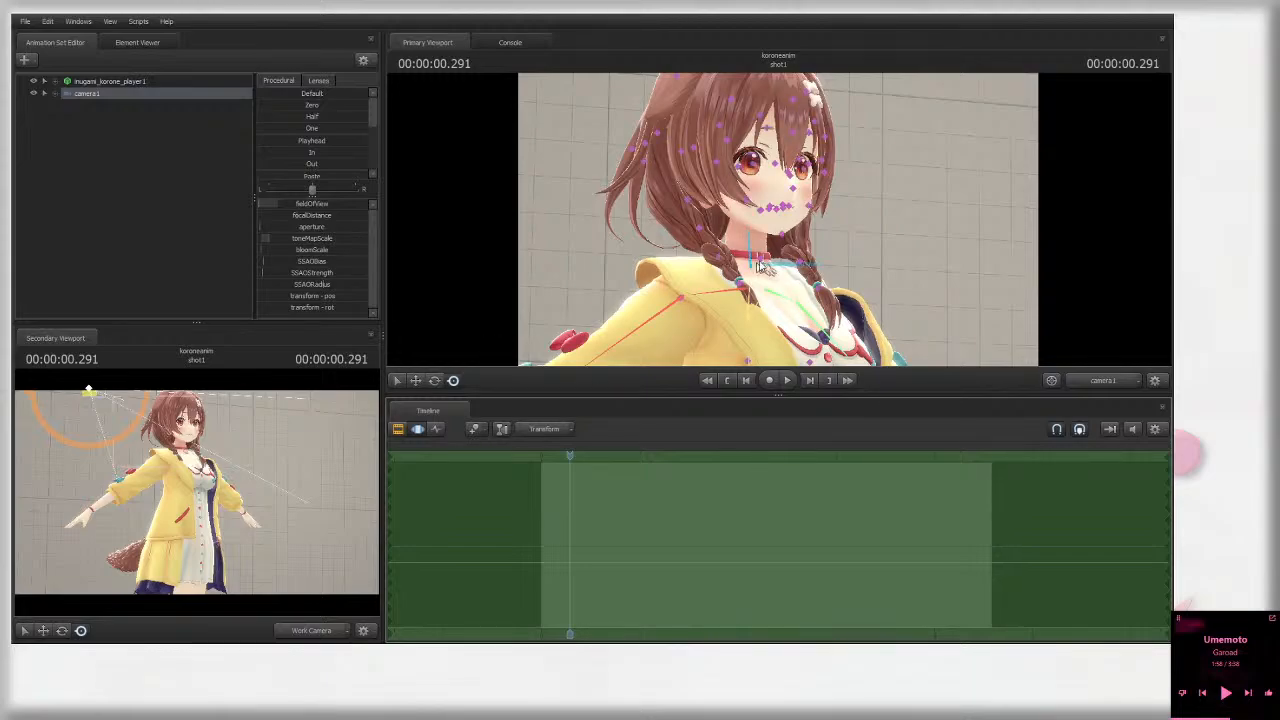
{"action": "left_click", "coordinate": [757, 220]}
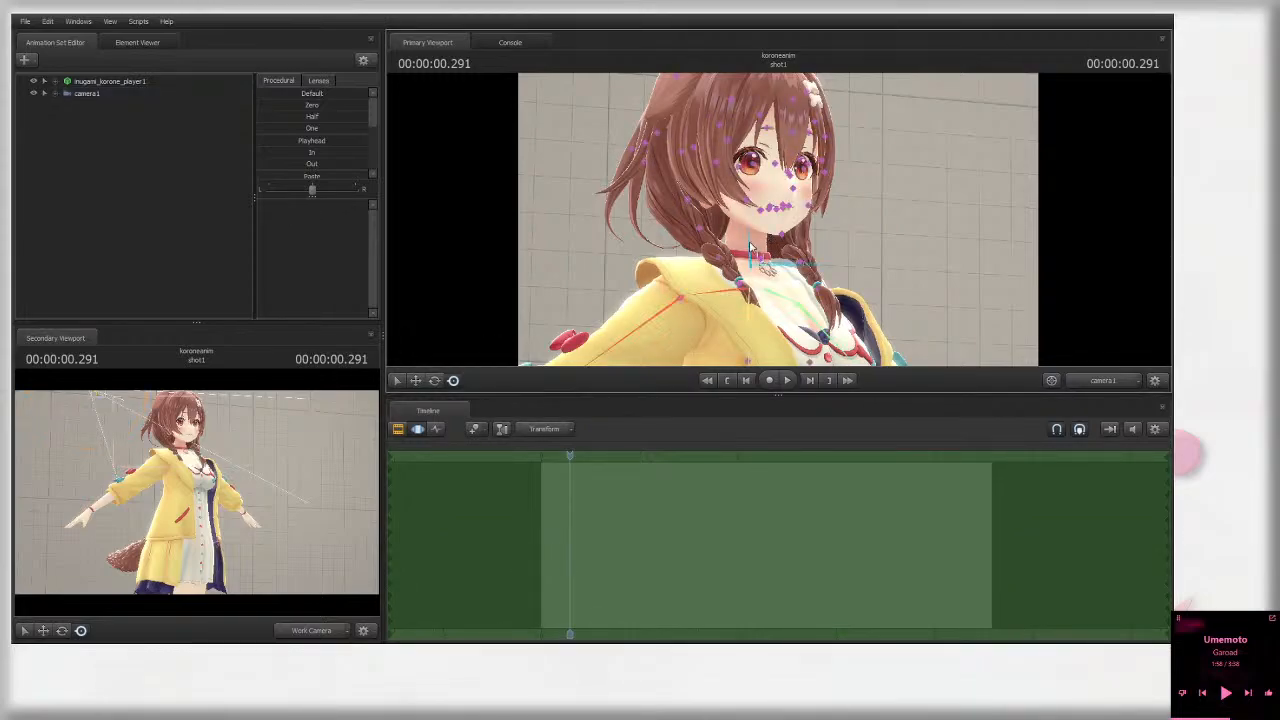
{"action": "left_click", "coordinate": [745, 257]}
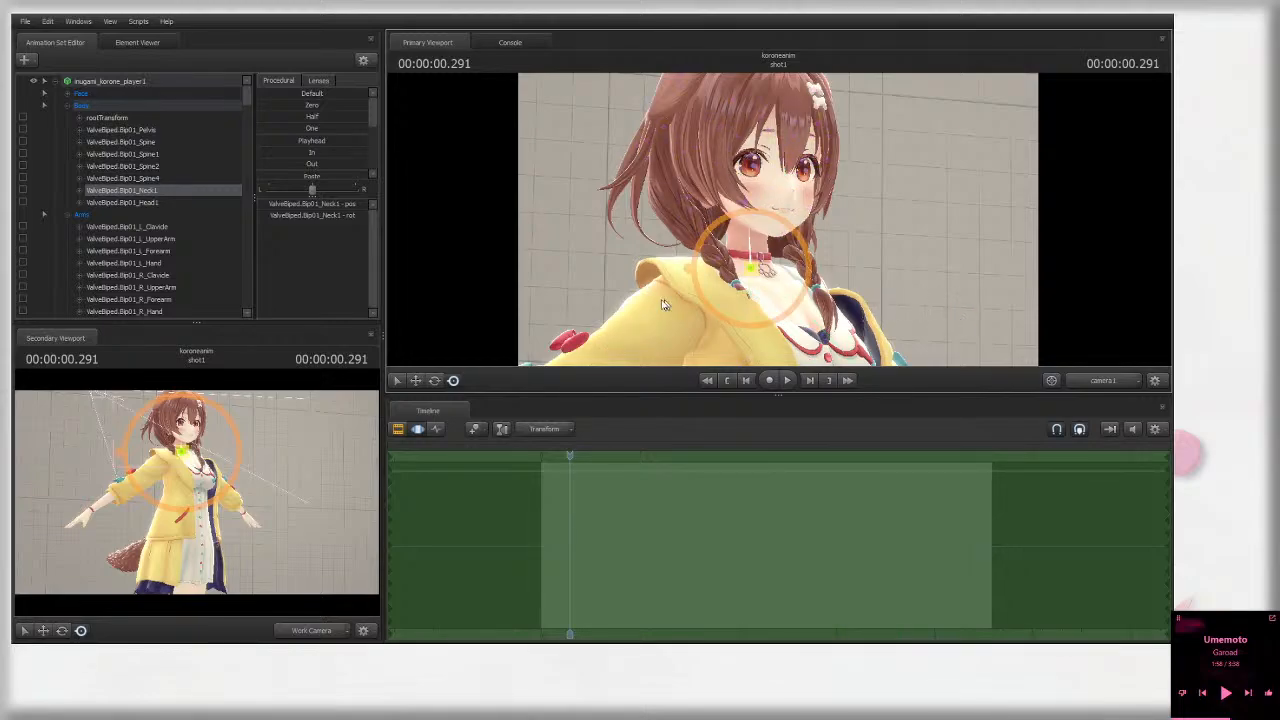
Step: Collapse the expanded control groups, select the Unknown group, and move the playhead to 0.083 seconds
{"action": "left_click", "coordinate": [80, 93]}
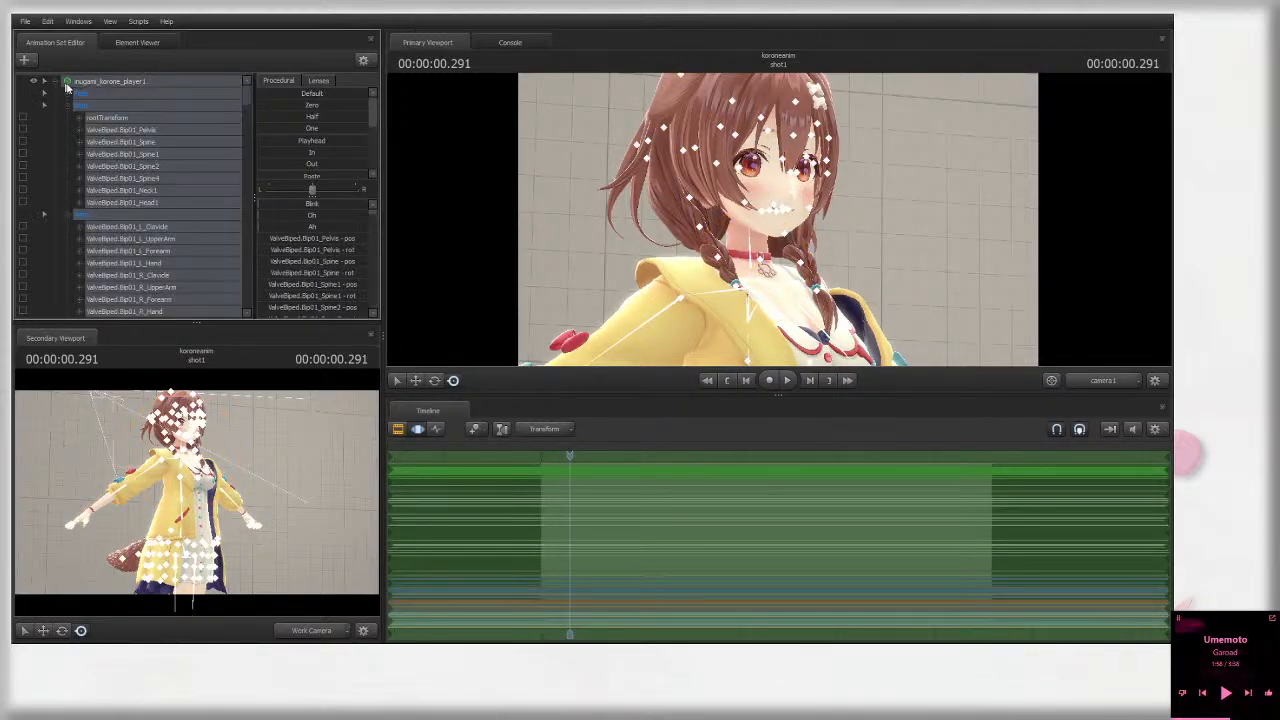
{"action": "left_click", "coordinate": [68, 105]}
{"action": "left_click", "coordinate": [68, 118]}
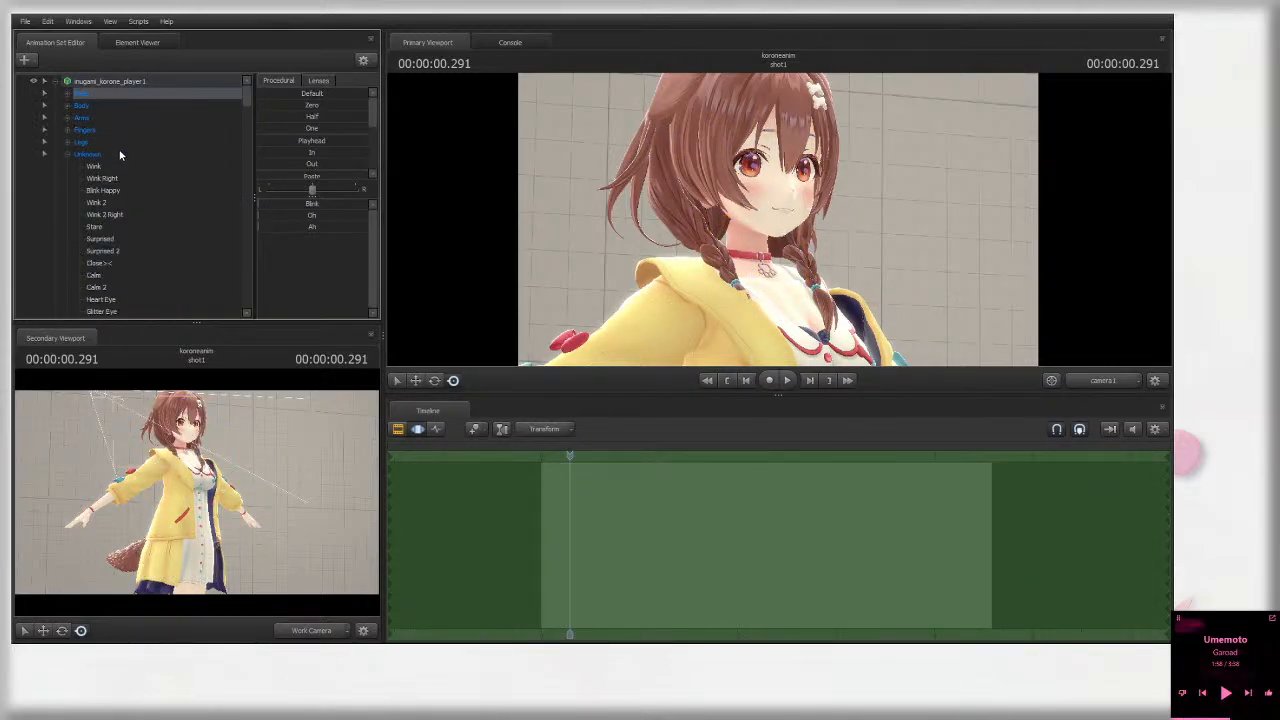
{"action": "left_click", "coordinate": [120, 155]}
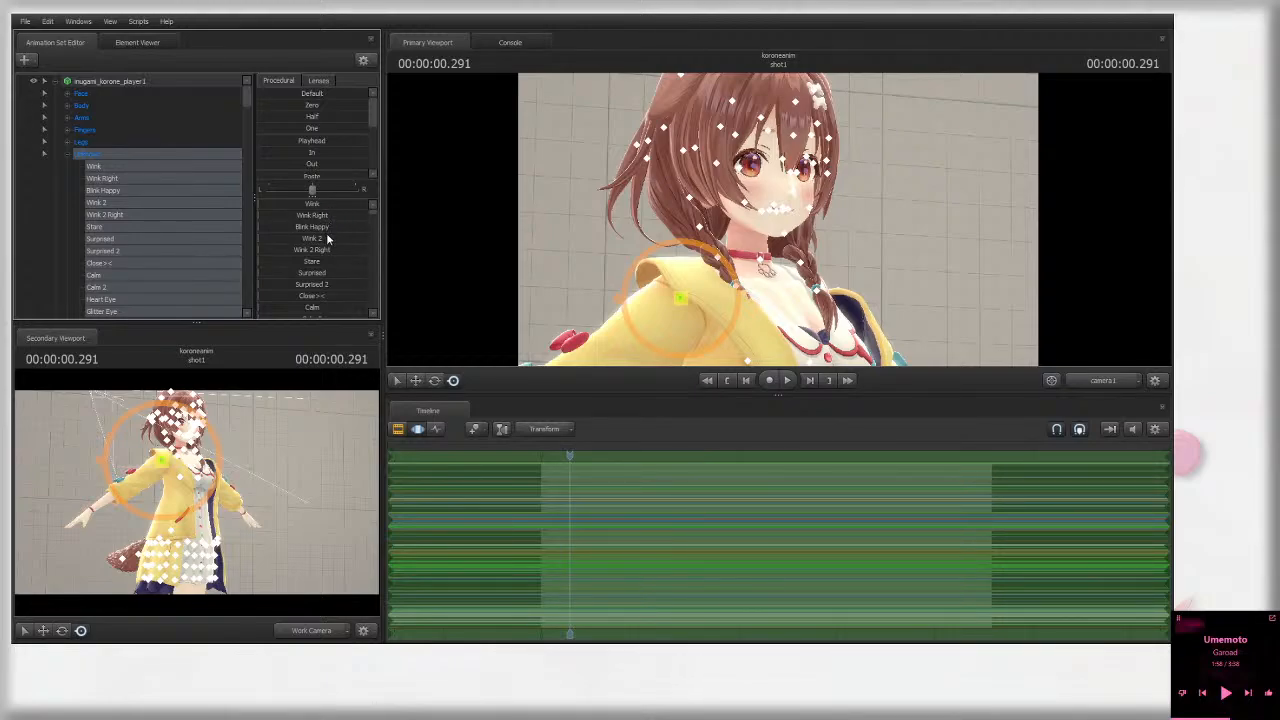
{"action": "mouse_move", "coordinate": [559, 452]}
{"action": "left_mouse_down"}
{"action": "mouse_move", "coordinate": [644, 451]}
{"action": "mouse_move", "coordinate": [548, 453]}
{"action": "left_mouse_up"}
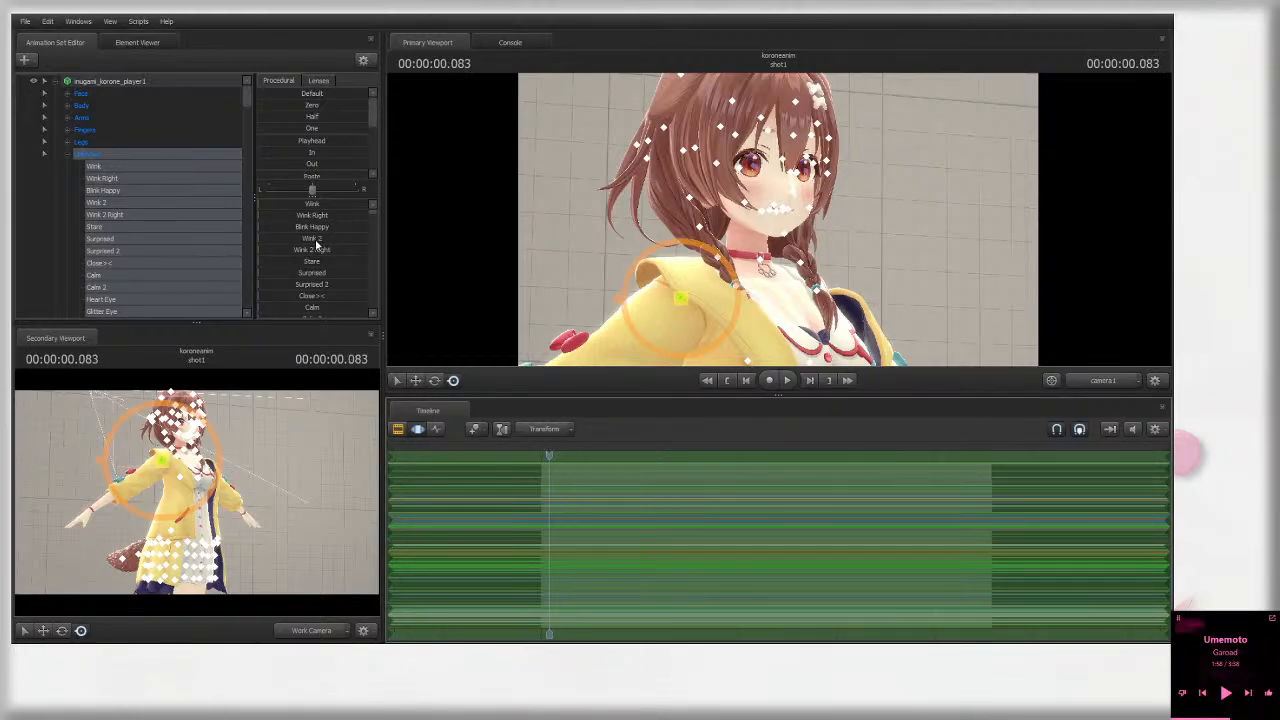
Step: Raise Blink Happy partway to narrow the eyes, and view the face close up through the Work Camera
{"action": "left_click_drag", "start_coordinate": [302, 239], "coordinate": [354, 227]}
{"action": "left_click", "coordinate": [858, 249]}
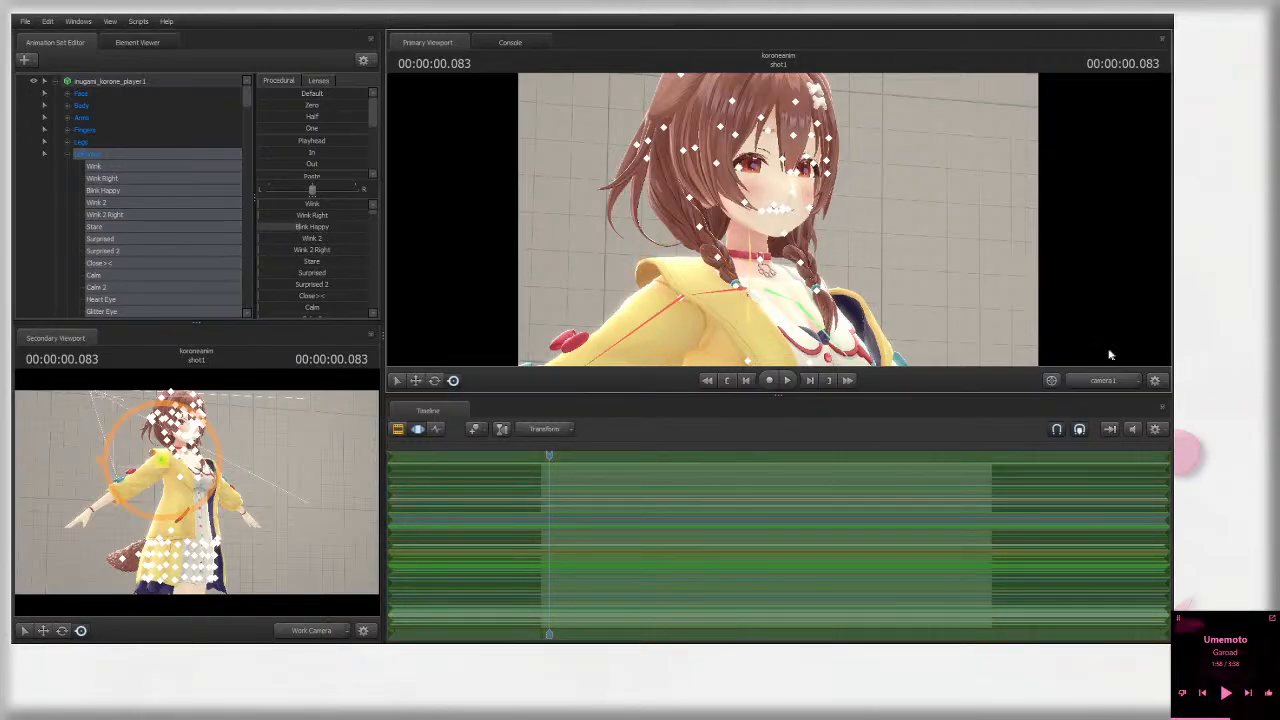
{"action": "left_click", "coordinate": [1103, 380]}
{"action": "key", "text": "w"}
{"action": "mouse_move", "coordinate": [778, 220]}
{"action": "left_mouse_down"}
{"action": "mouse_move", "coordinate": [777, 205]}
{"action": "mouse_move", "coordinate": [778, 220]}
{"action": "left_mouse_up"}
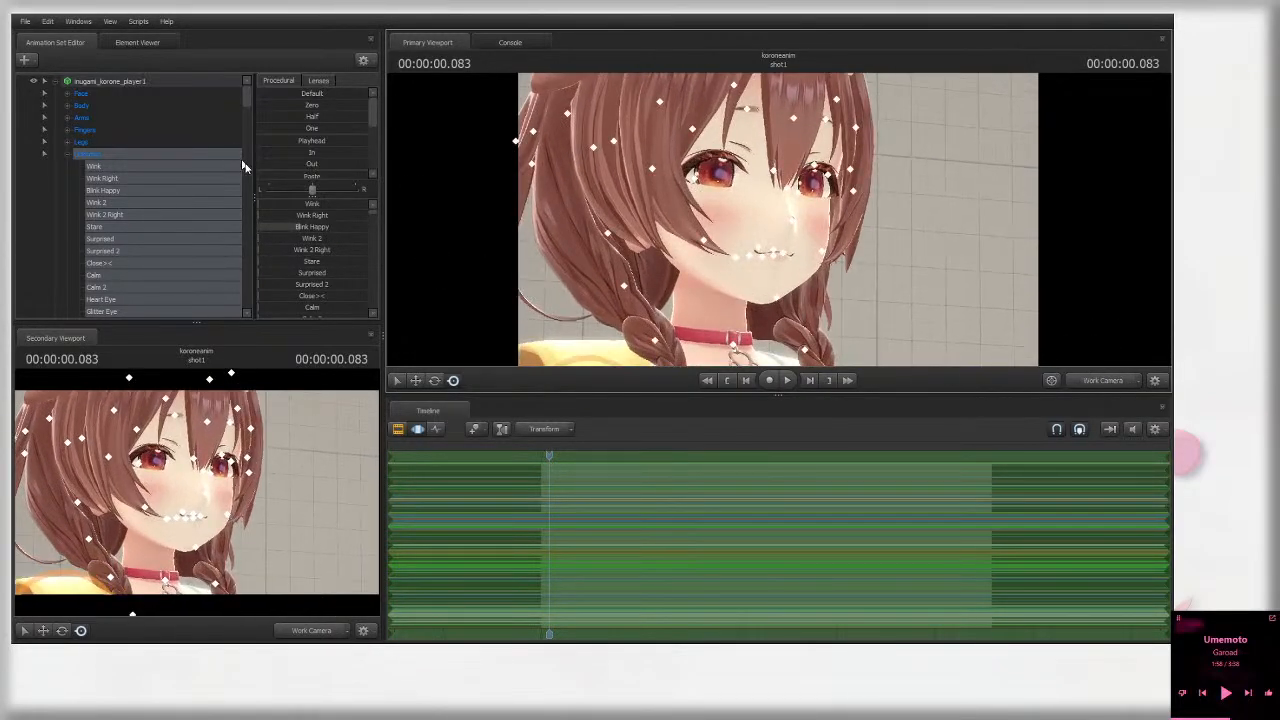
Step: Try the Calm slider and the mouth-shape sliders of the Unknown group on the face
{"action": "scroll", "coordinate": [310, 266], "scroll_direction": "down", "scroll_amount": 1}
{"action": "scroll", "coordinate": [310, 266], "scroll_direction": "down", "scroll_amount": 3}
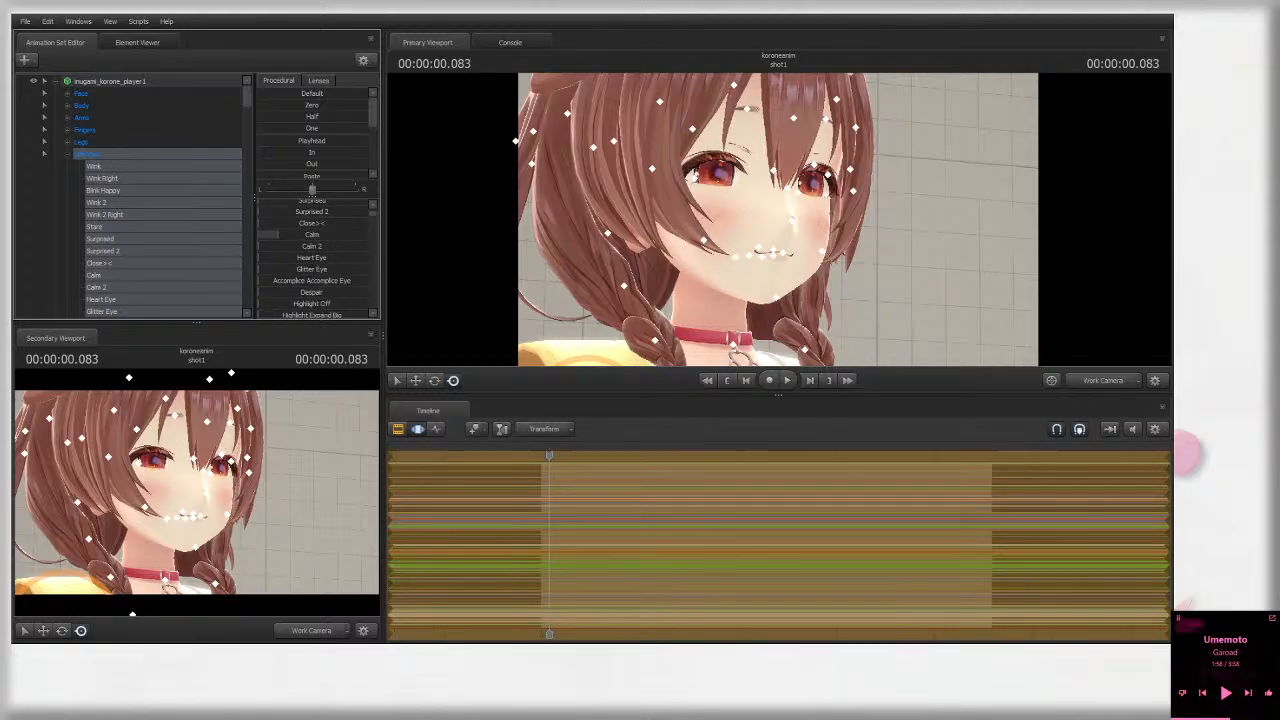
{"action": "mouse_move", "coordinate": [312, 258]}
{"action": "left_mouse_down"}
{"action": "mouse_move", "coordinate": [345, 257]}
{"action": "mouse_move", "coordinate": [276, 268]}
{"action": "mouse_move", "coordinate": [323, 277]}
{"action": "left_mouse_up"}
{"action": "scroll", "coordinate": [335, 262], "scroll_direction": "down", "scroll_amount": 1}
{"action": "scroll", "coordinate": [323, 277], "scroll_direction": "down", "scroll_amount": 5}
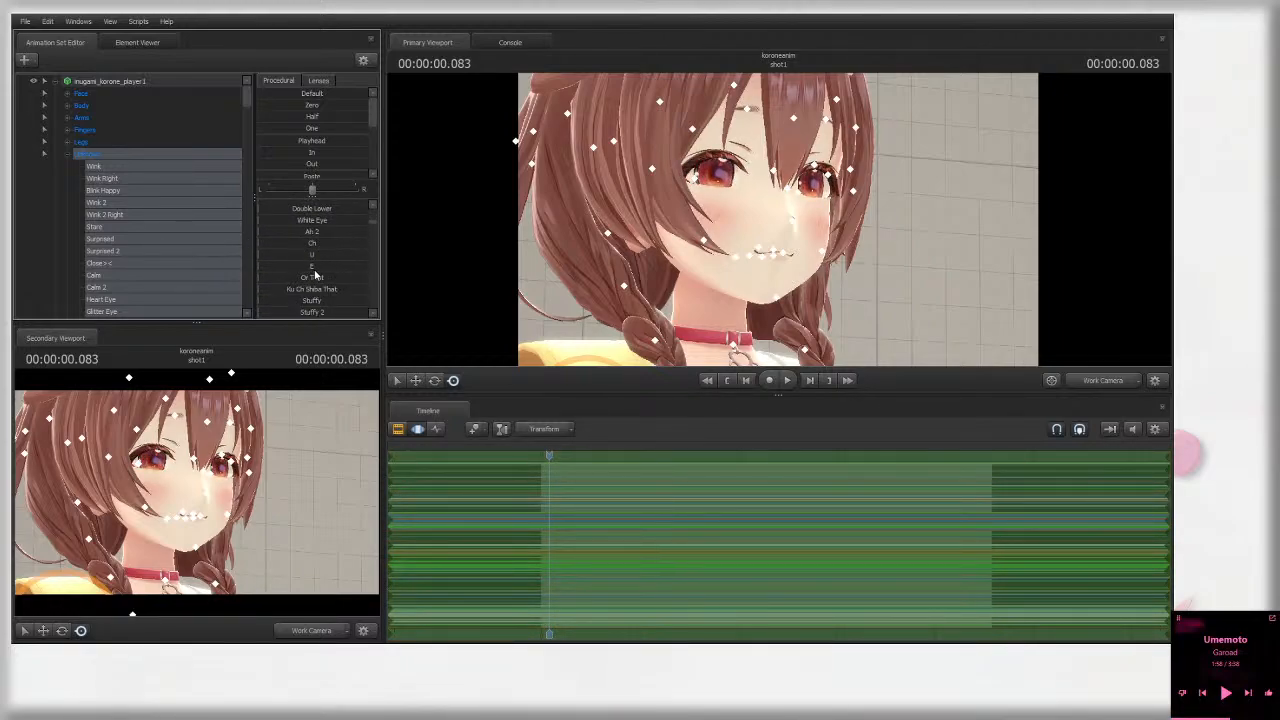
{"action": "scroll", "coordinate": [326, 278], "scroll_direction": "down", "scroll_amount": 2}
{"action": "left_click_drag", "start_coordinate": [310, 240], "coordinate": [262, 240]}
{"action": "scroll", "coordinate": [305, 283], "scroll_direction": "down", "scroll_amount": 3}
{"action": "scroll", "coordinate": [306, 284], "scroll_direction": "up", "scroll_amount": 3}
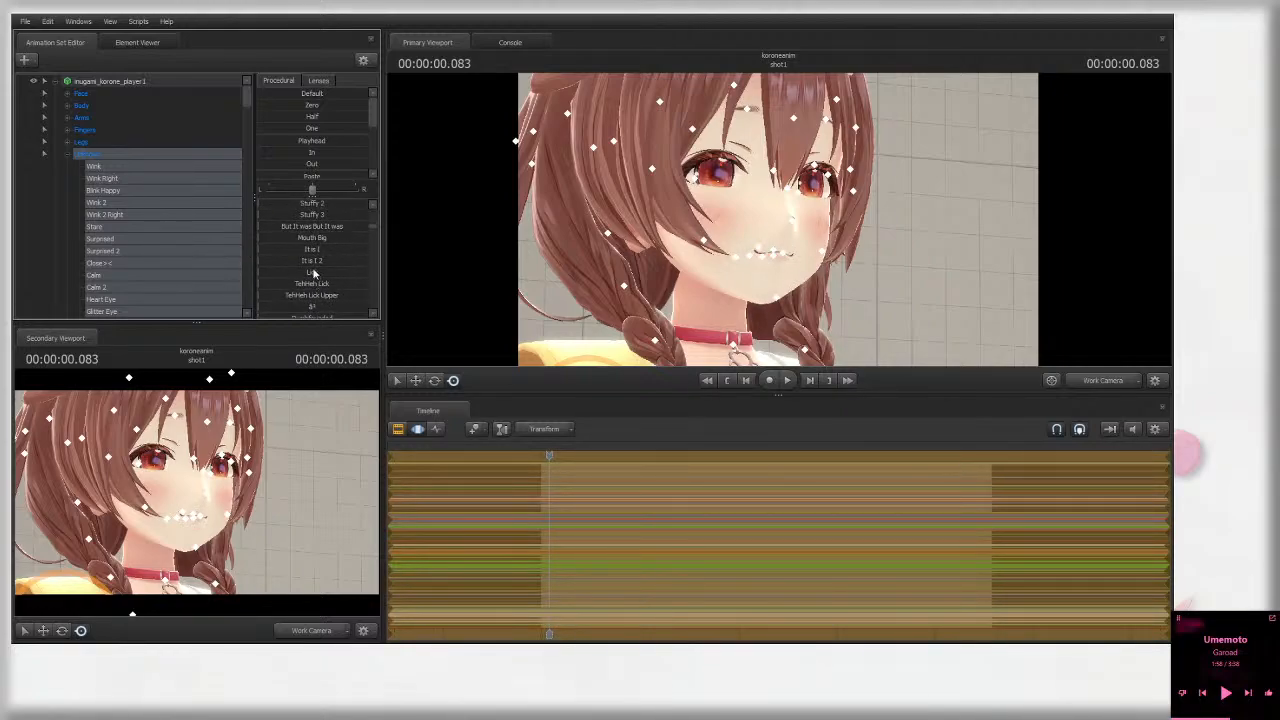
{"action": "scroll", "coordinate": [324, 280], "scroll_direction": "down", "scroll_amount": 1}
Step: Compare the controls in the Face group, the Unknown group and the whole inugami_korone_player1 animation set
{"action": "left_click", "coordinate": [92, 83]}
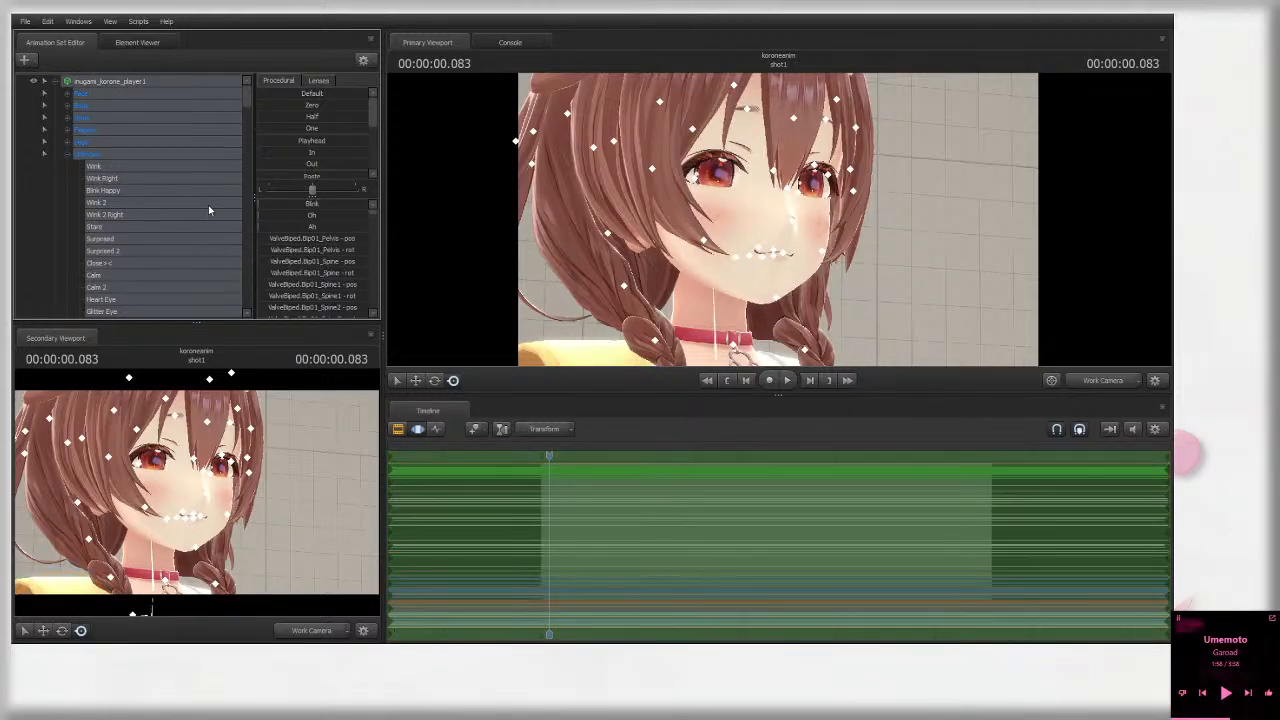
{"action": "left_click", "coordinate": [115, 157]}
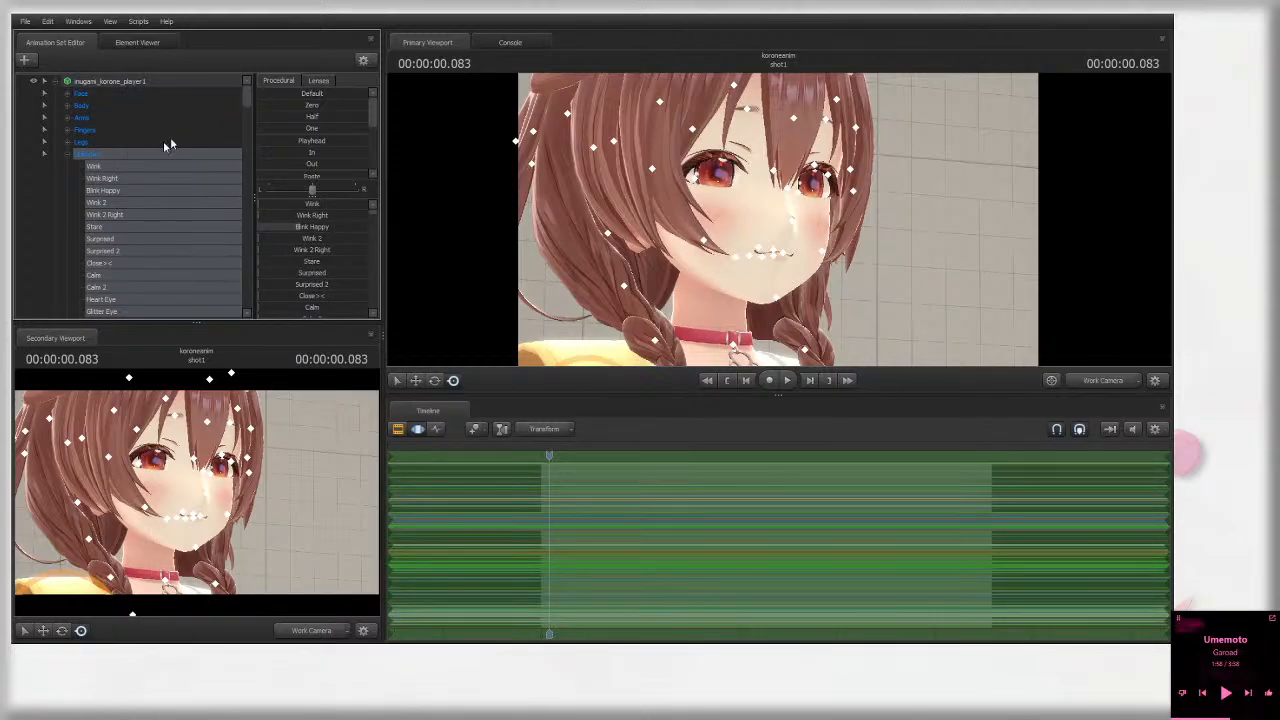
{"action": "left_click", "coordinate": [150, 86]}
{"action": "left_click", "coordinate": [816, 250]}
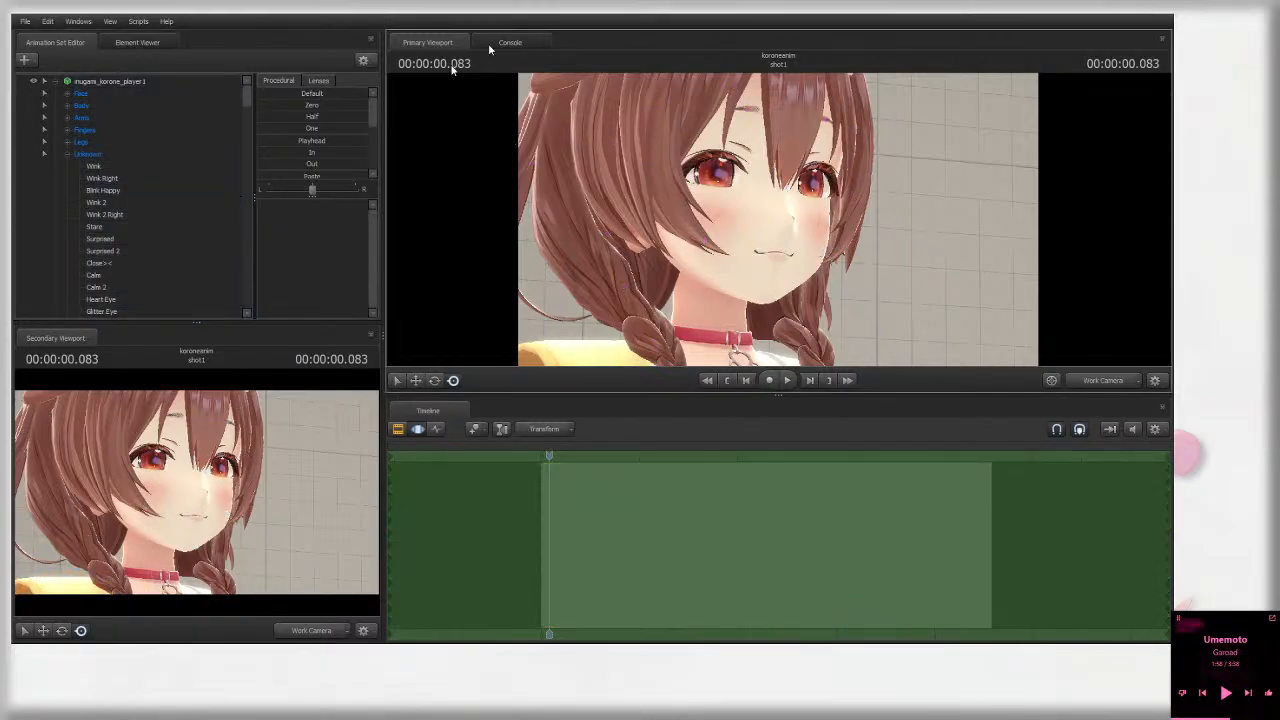
{"action": "left_click", "coordinate": [81, 94]}
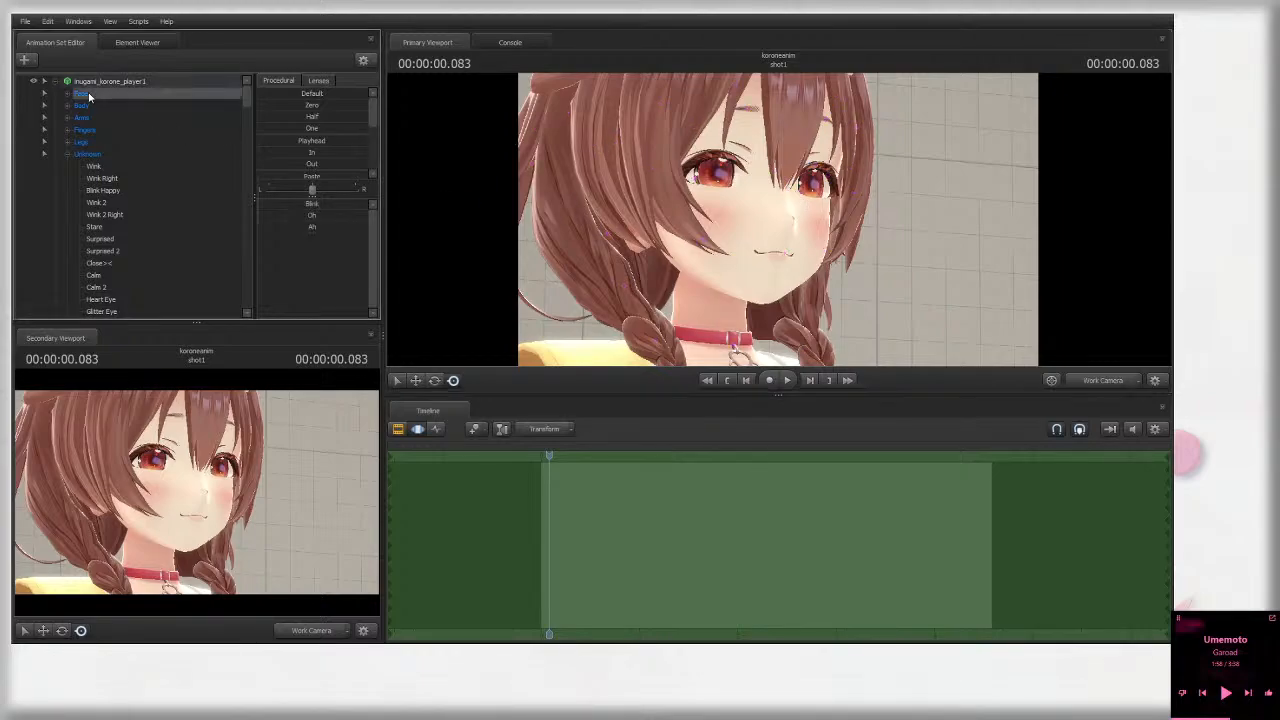
{"action": "left_click", "coordinate": [100, 82]}
{"action": "left_click", "coordinate": [98, 97]}
{"action": "left_click", "coordinate": [122, 155]}
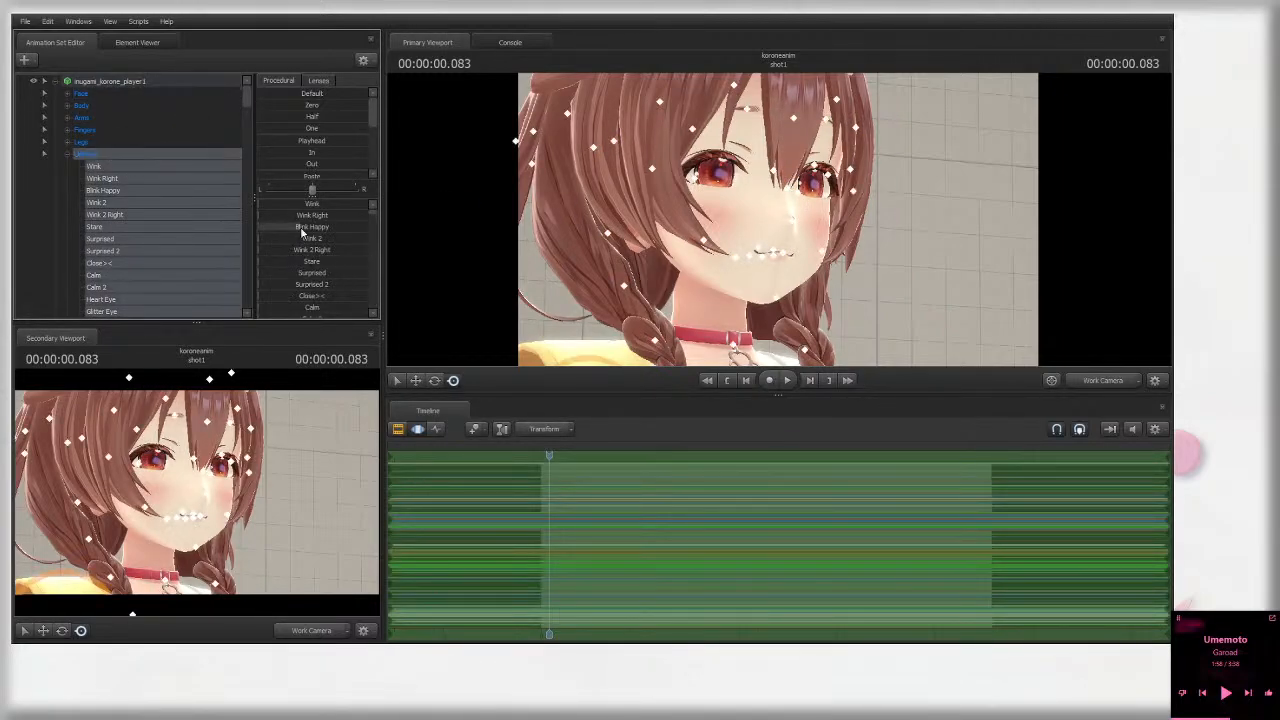
{"action": "left_click", "coordinate": [116, 97]}
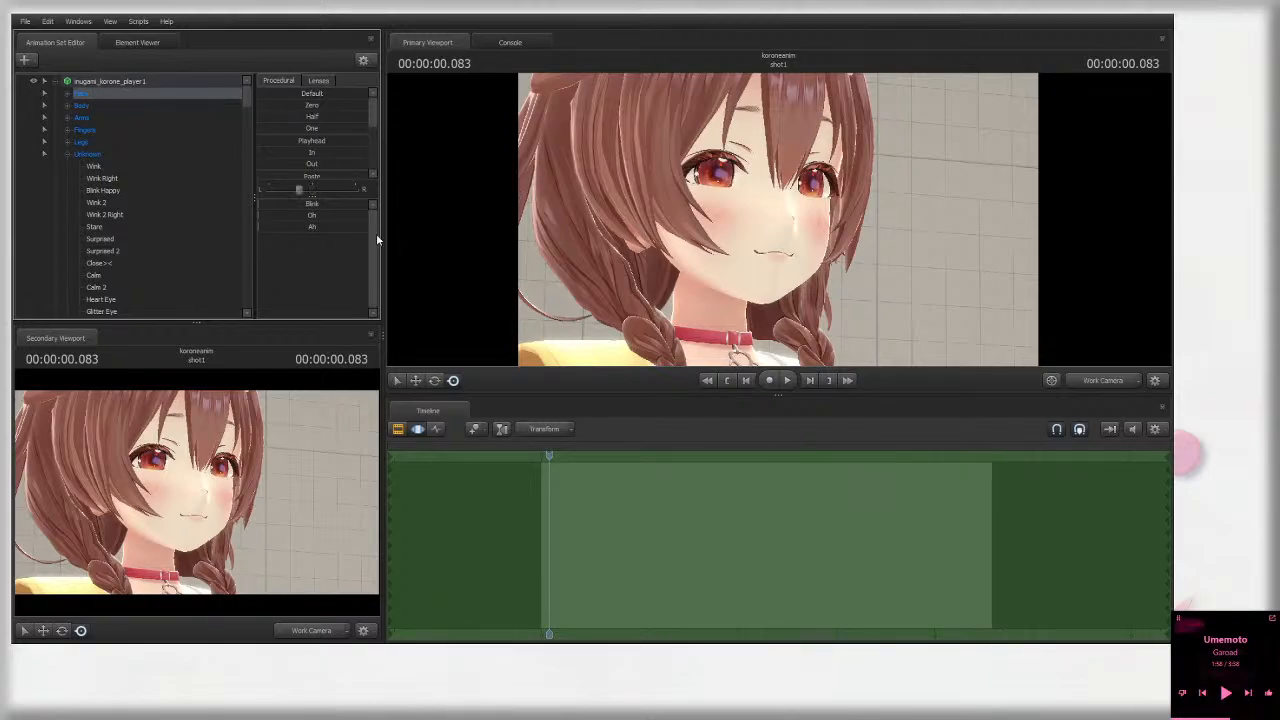
{"action": "left_click", "coordinate": [310, 190]}
{"action": "left_click", "coordinate": [117, 155]}
Step: Browse the facial controls listed in the Unknown group and collapse the group
{"action": "scroll", "coordinate": [162, 234], "scroll_direction": "down", "scroll_amount": 2}
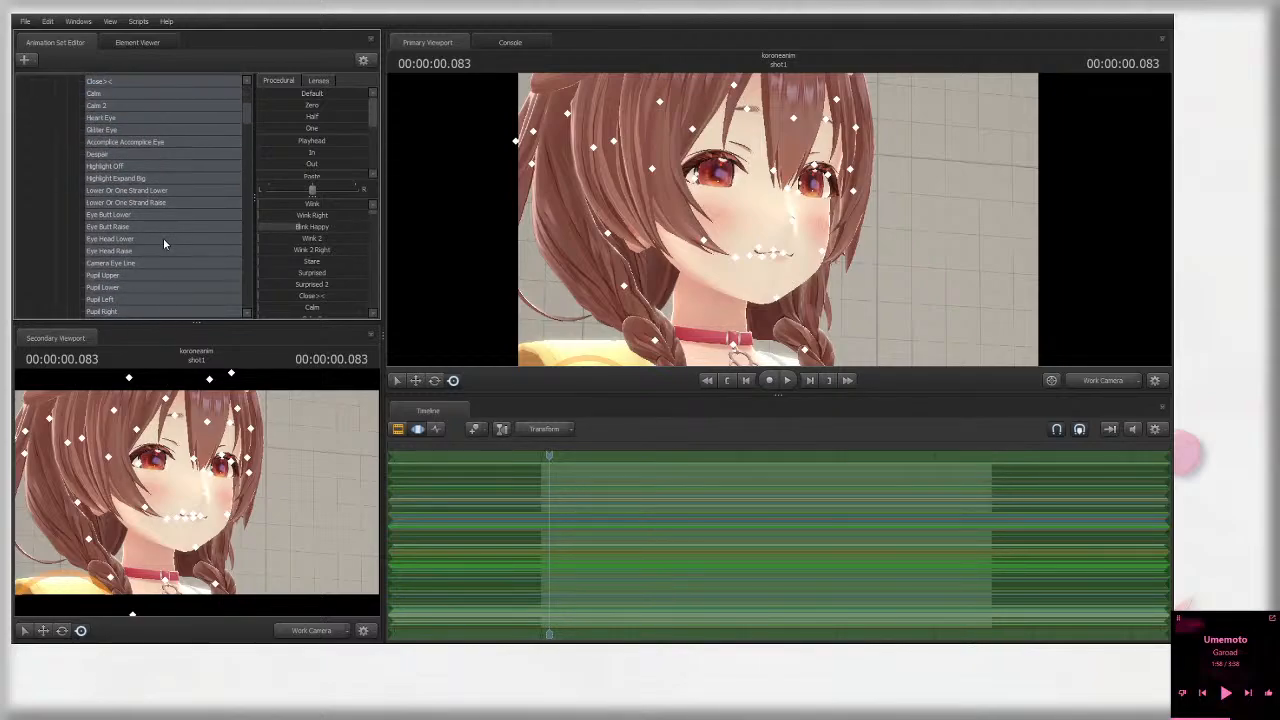
{"action": "scroll", "coordinate": [163, 238], "scroll_direction": "up", "scroll_amount": 2}
{"action": "scroll", "coordinate": [262, 208], "scroll_direction": "down", "scroll_amount": 1}
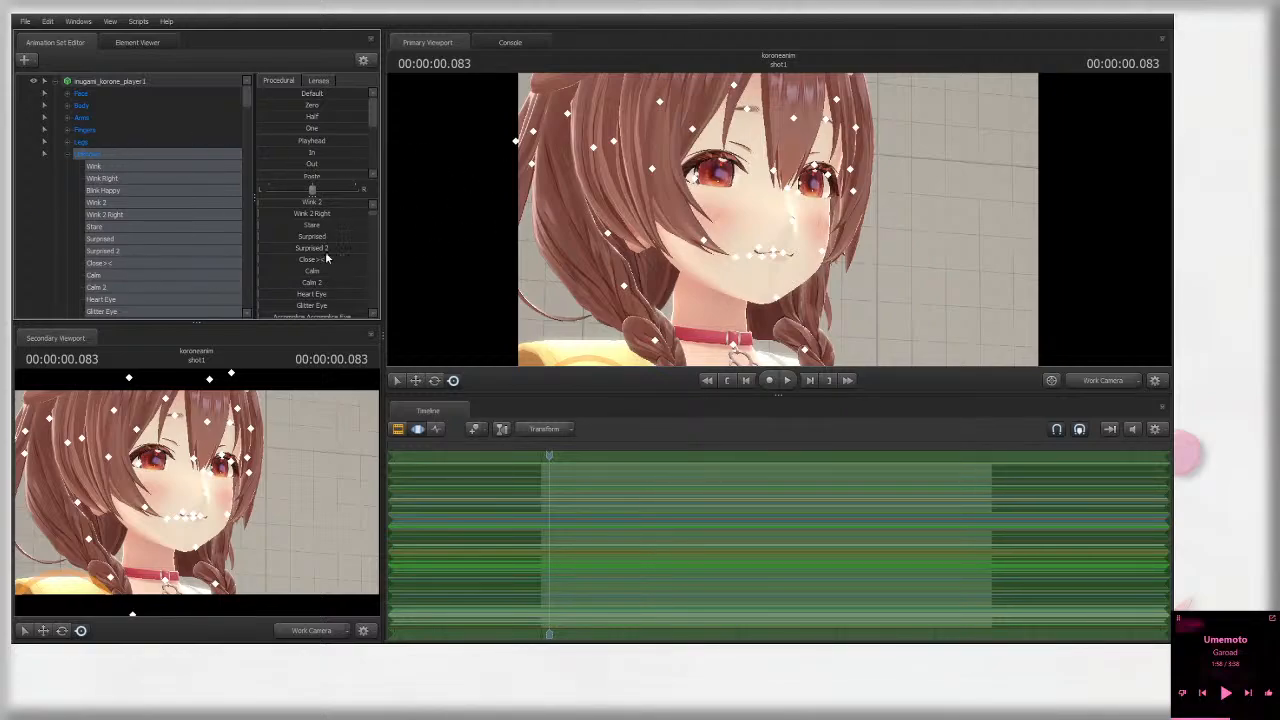
{"action": "scroll", "coordinate": [328, 261], "scroll_direction": "up", "scroll_amount": 1}
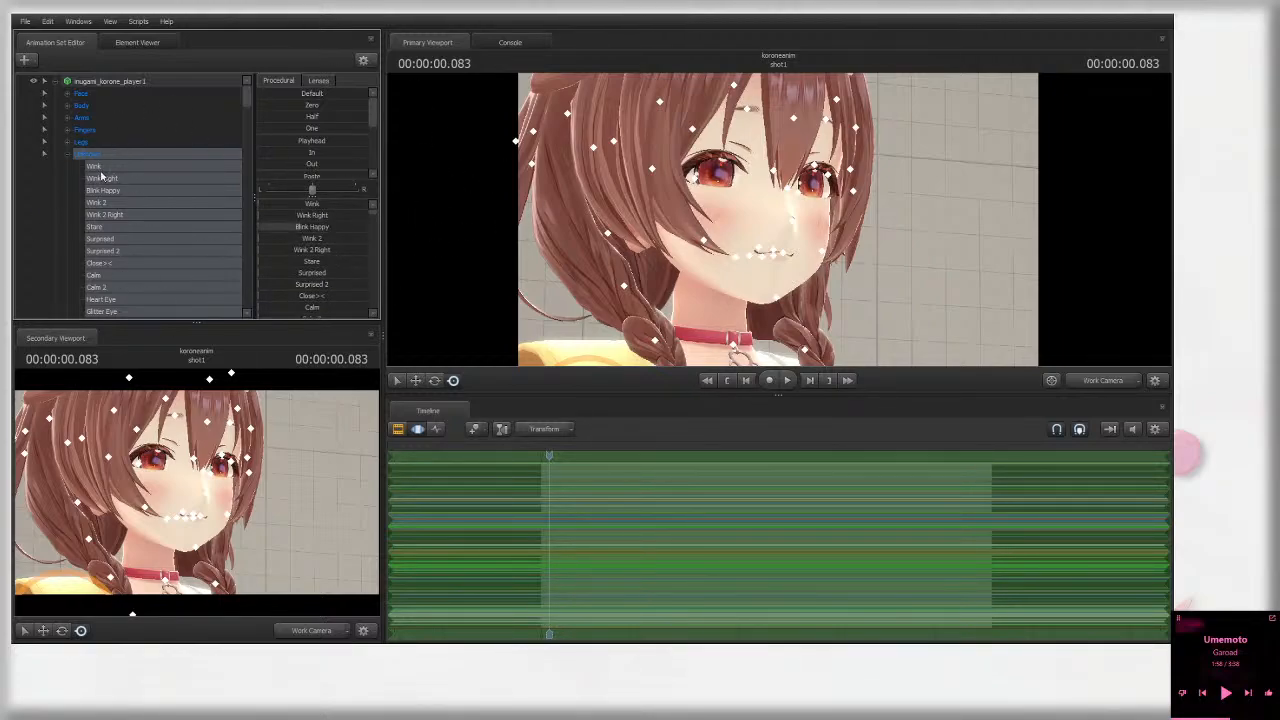
{"action": "left_click", "coordinate": [68, 156]}
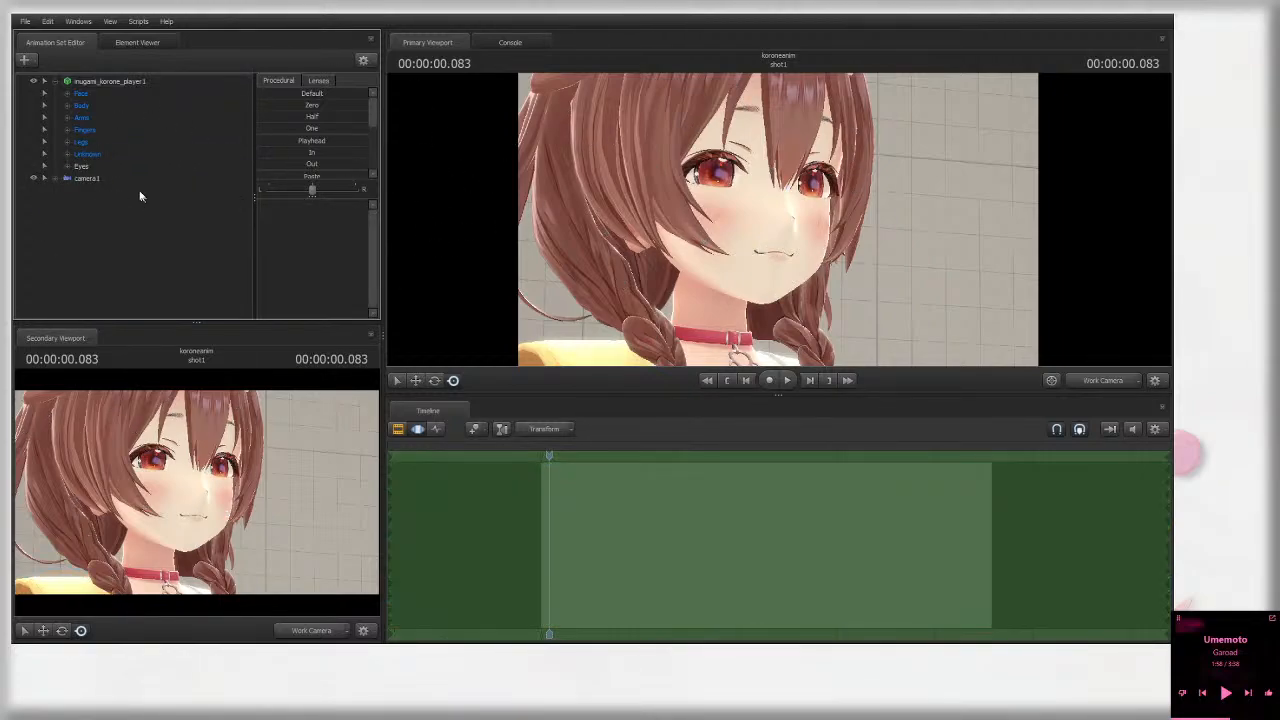
Step: Reselect the Unknown group, reset Blink Happy to zero, and raise it partway again to relax the eyes
{"action": "left_click", "coordinate": [101, 156]}
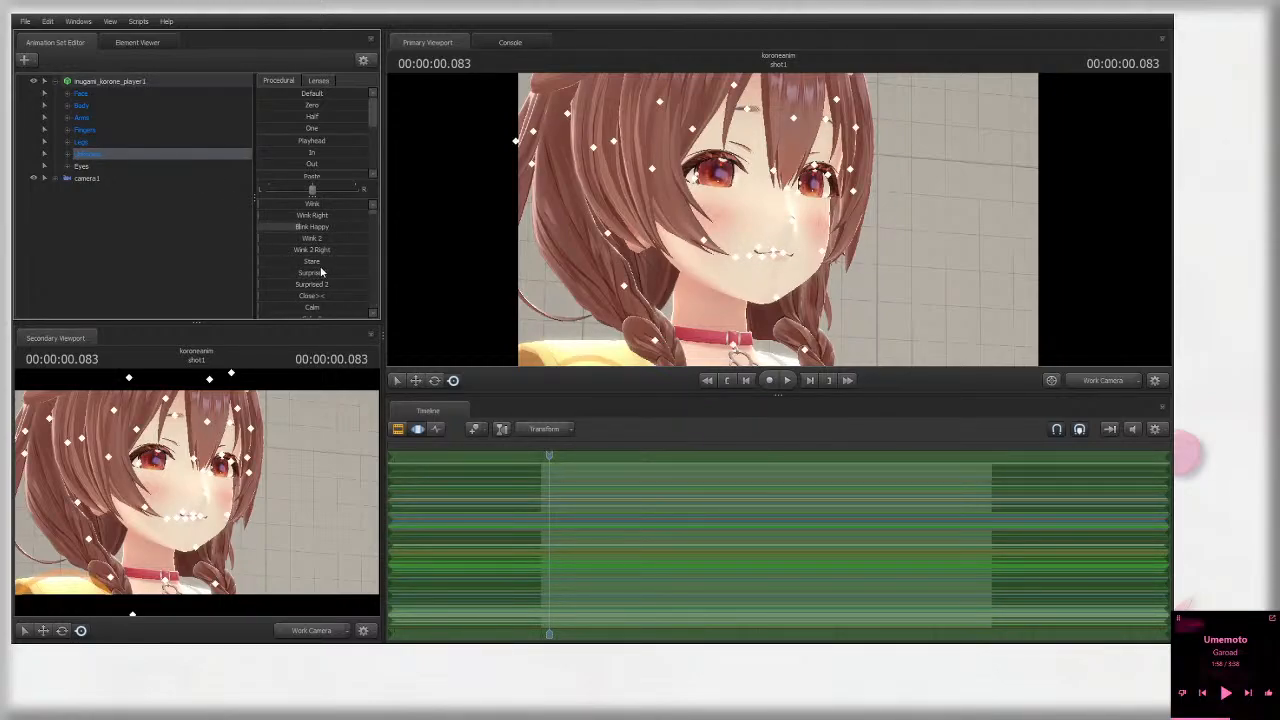
{"action": "scroll", "coordinate": [333, 274], "scroll_direction": "down", "scroll_amount": 5}
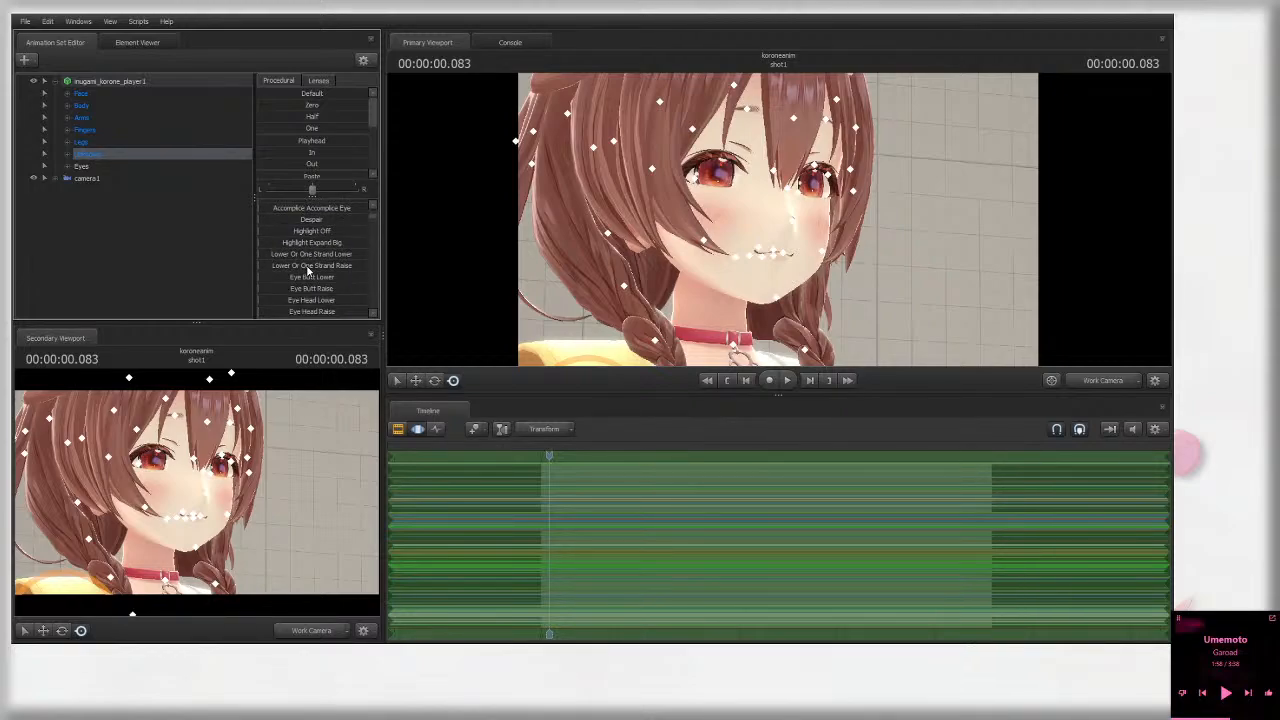
{"action": "scroll", "coordinate": [335, 257], "scroll_direction": "up", "scroll_amount": 5}
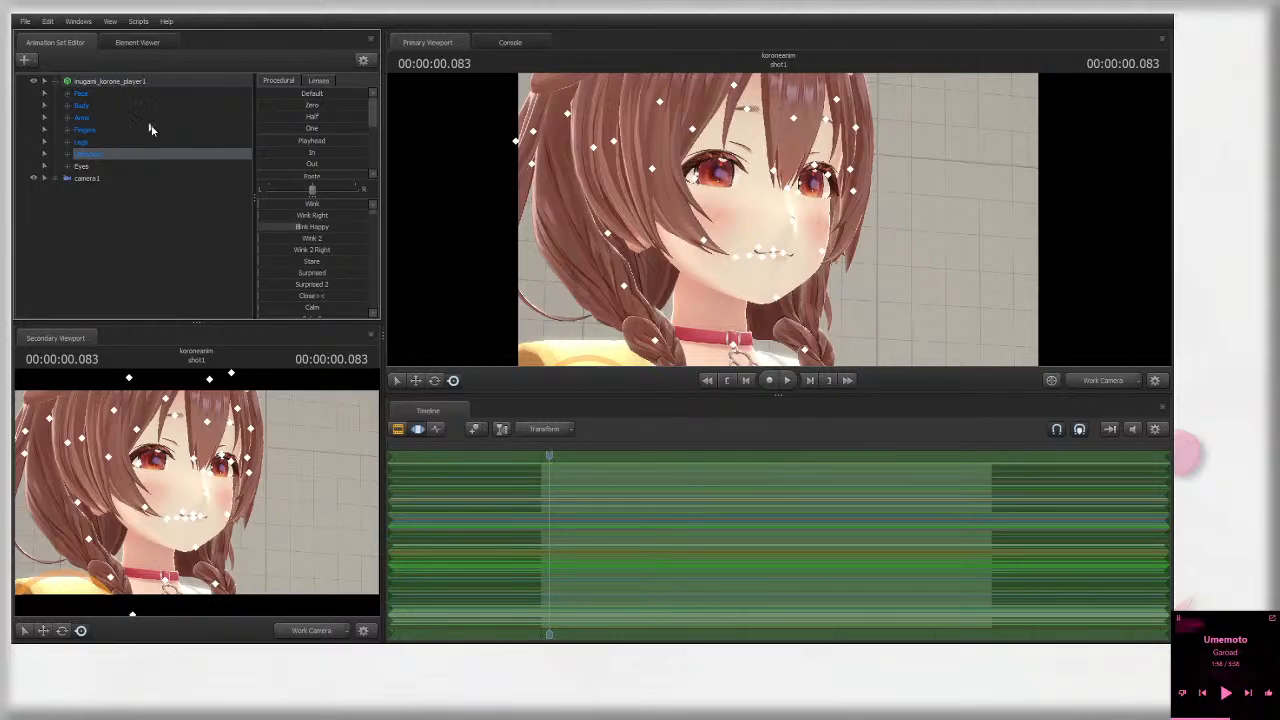
{"action": "left_click", "coordinate": [324, 229]}
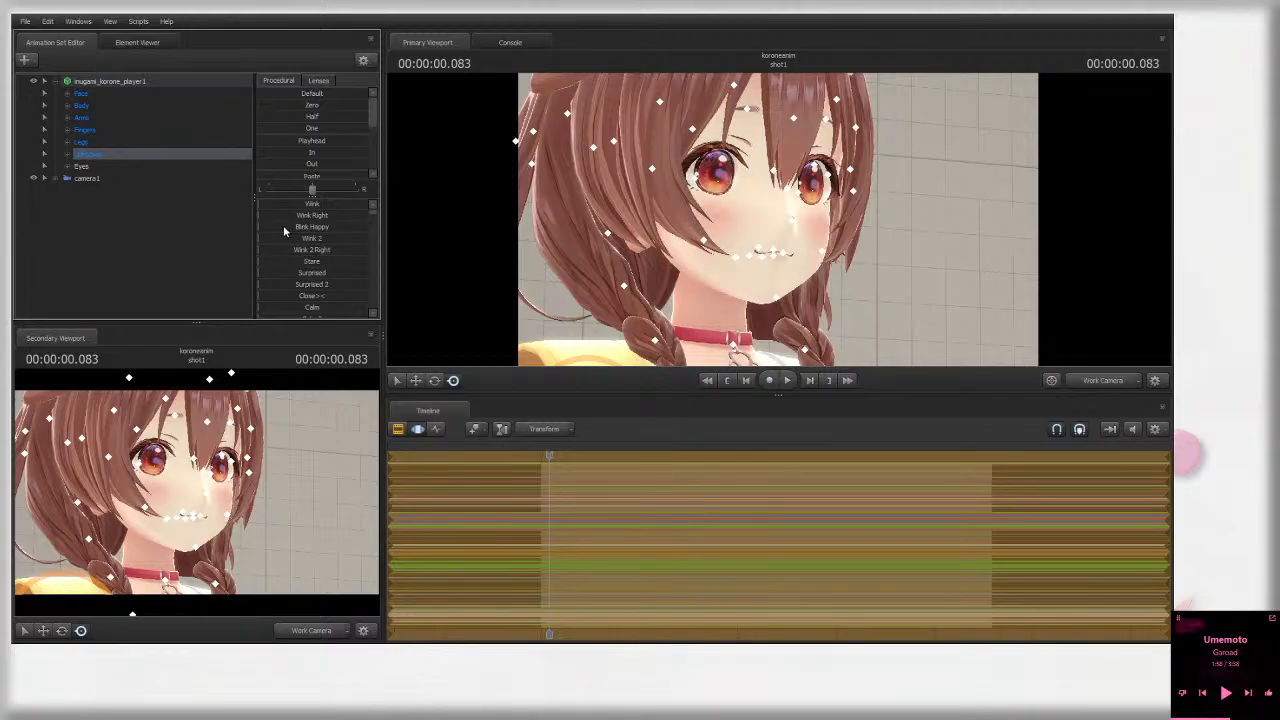
{"action": "mouse_move", "coordinate": [286, 229]}
{"action": "left_mouse_down"}
{"action": "mouse_move", "coordinate": [325, 229]}
{"action": "mouse_move", "coordinate": [287, 229]}
{"action": "left_mouse_up"}
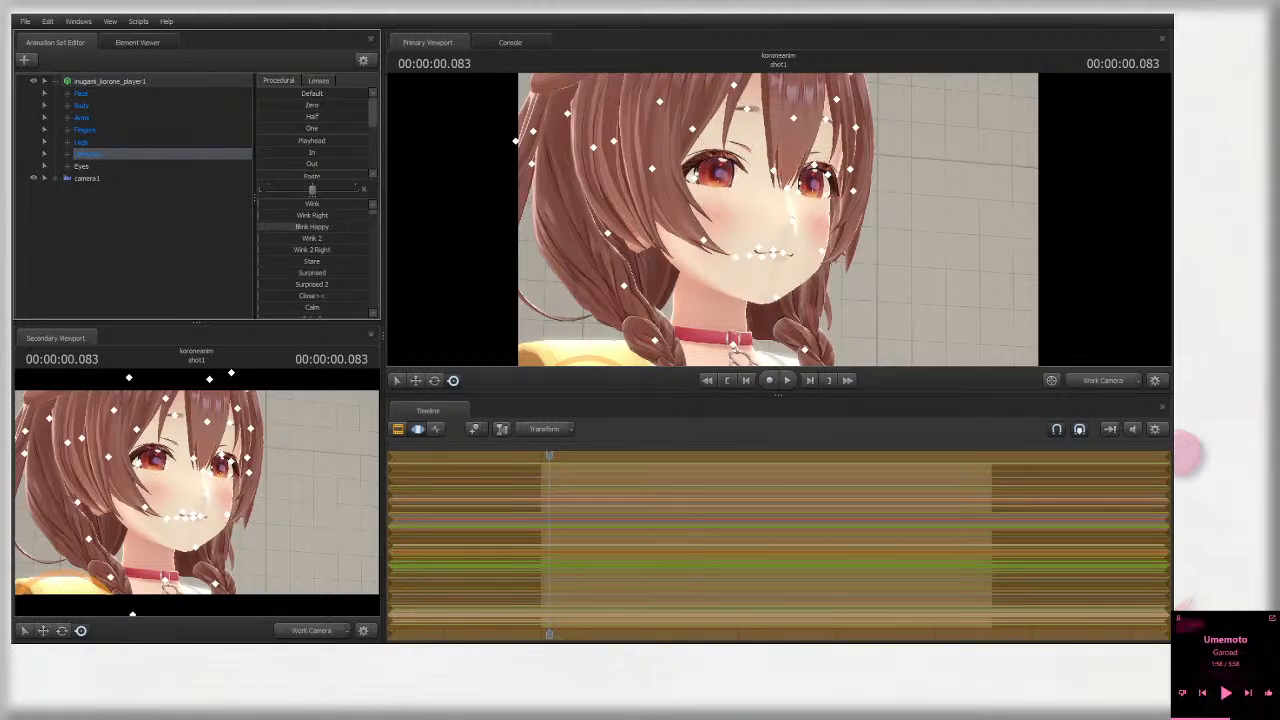
Step: Enlarge the Animation Set Editor vertically and go through the slider list to the mouth shapes
{"action": "scroll", "coordinate": [323, 268], "scroll_direction": "down", "scroll_amount": 2}
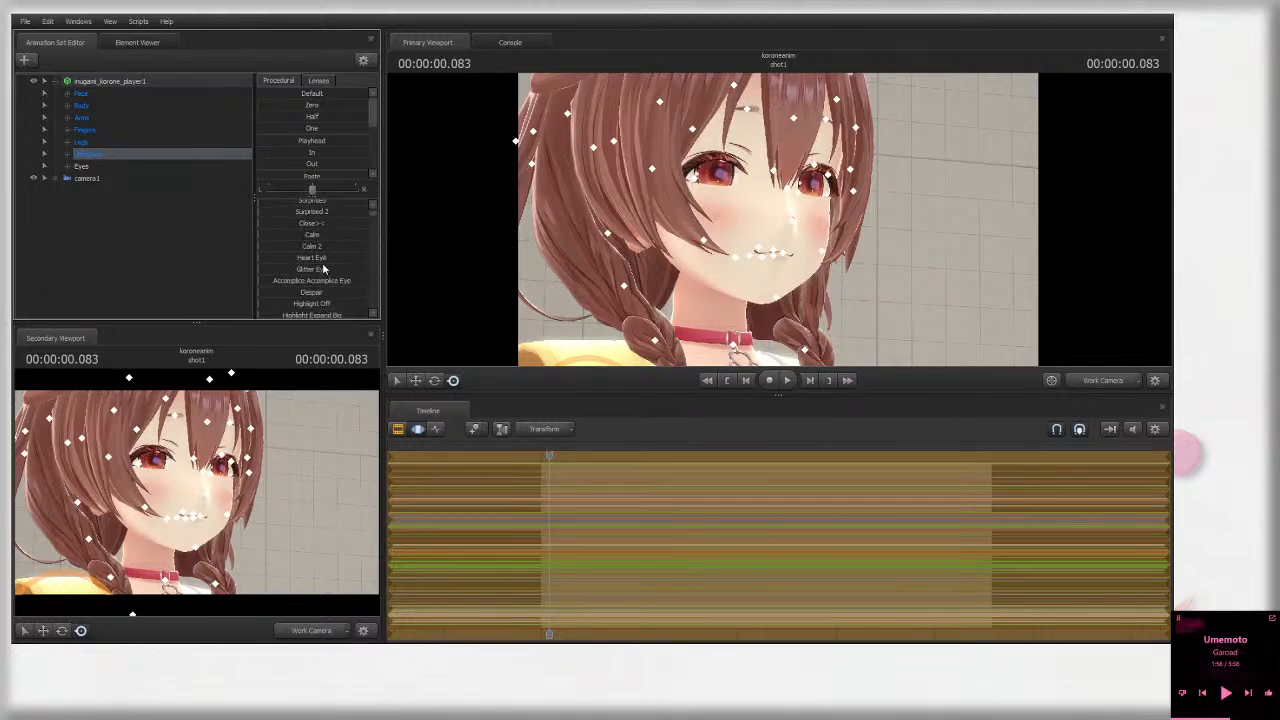
{"action": "scroll", "coordinate": [324, 270], "scroll_direction": "down", "scroll_amount": 4}
{"action": "left_click_drag", "start_coordinate": [325, 320], "coordinate": [331, 463]}
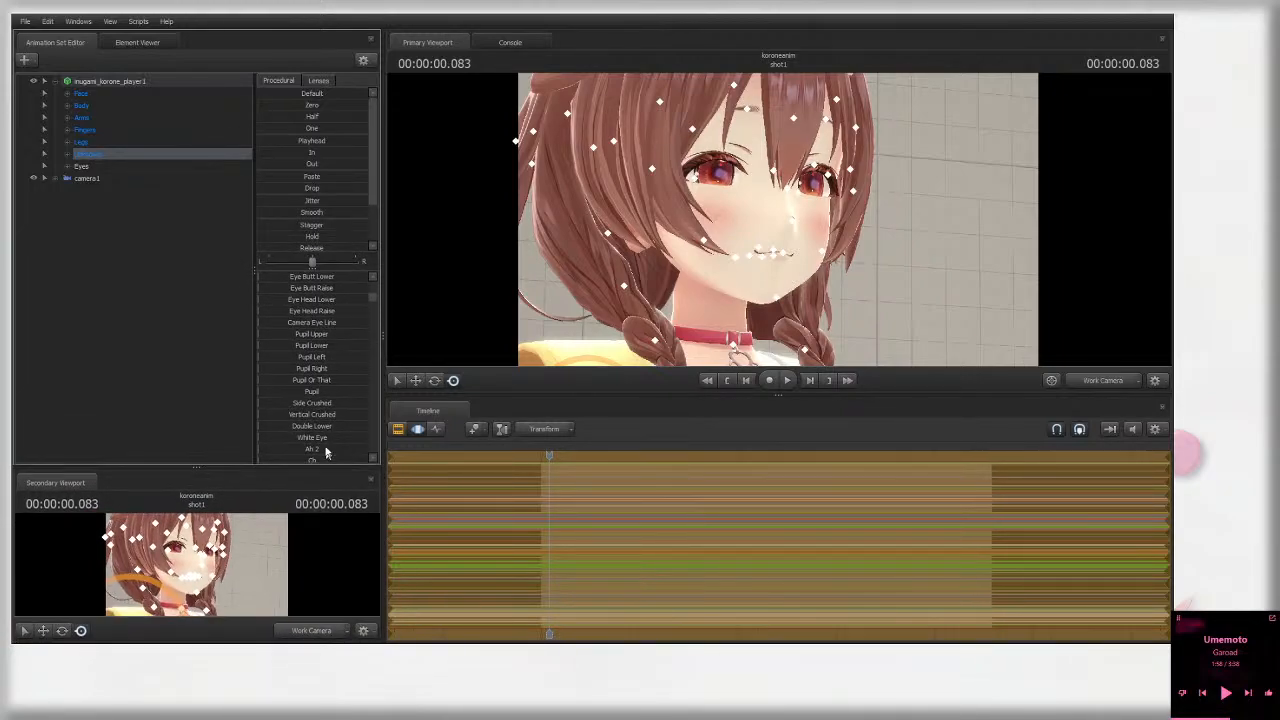
{"action": "scroll", "coordinate": [340, 369], "scroll_direction": "down", "scroll_amount": 4}
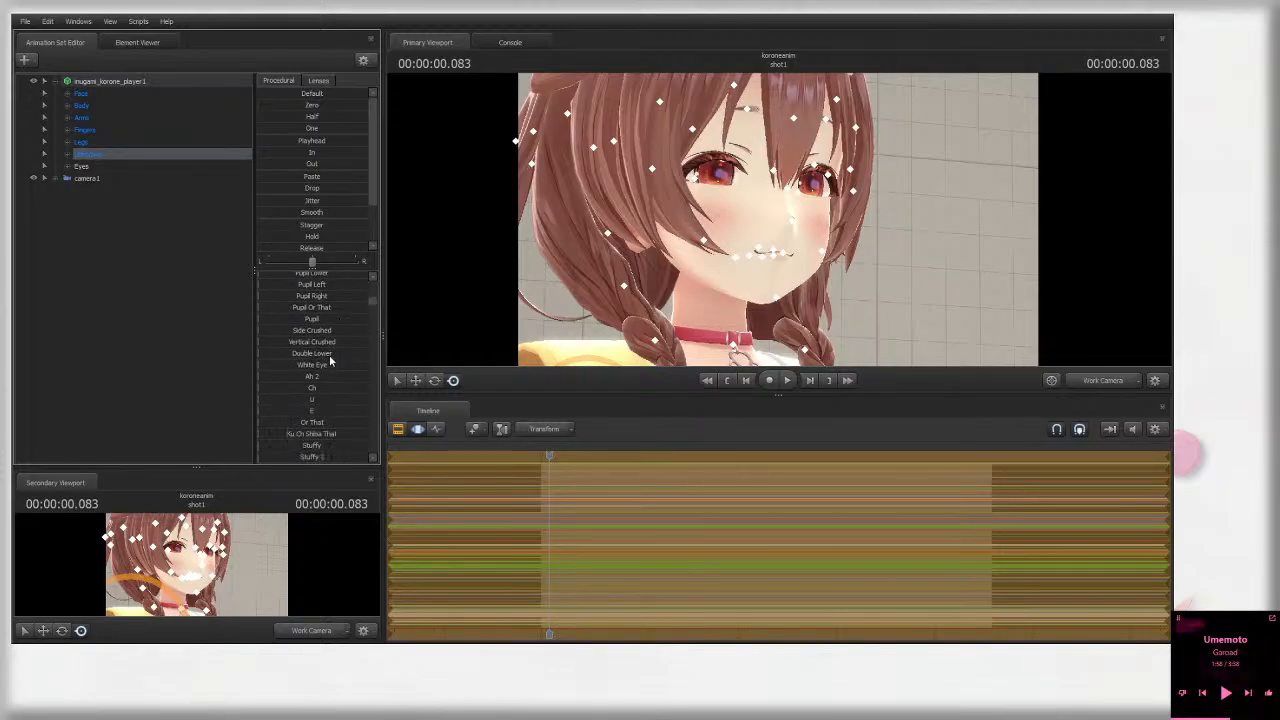
Step: Raise the Stuffy 2 mouth shape most of the way and frame Korone's mouth closely
{"action": "scroll", "coordinate": [332, 345], "scroll_direction": "down", "scroll_amount": 4}
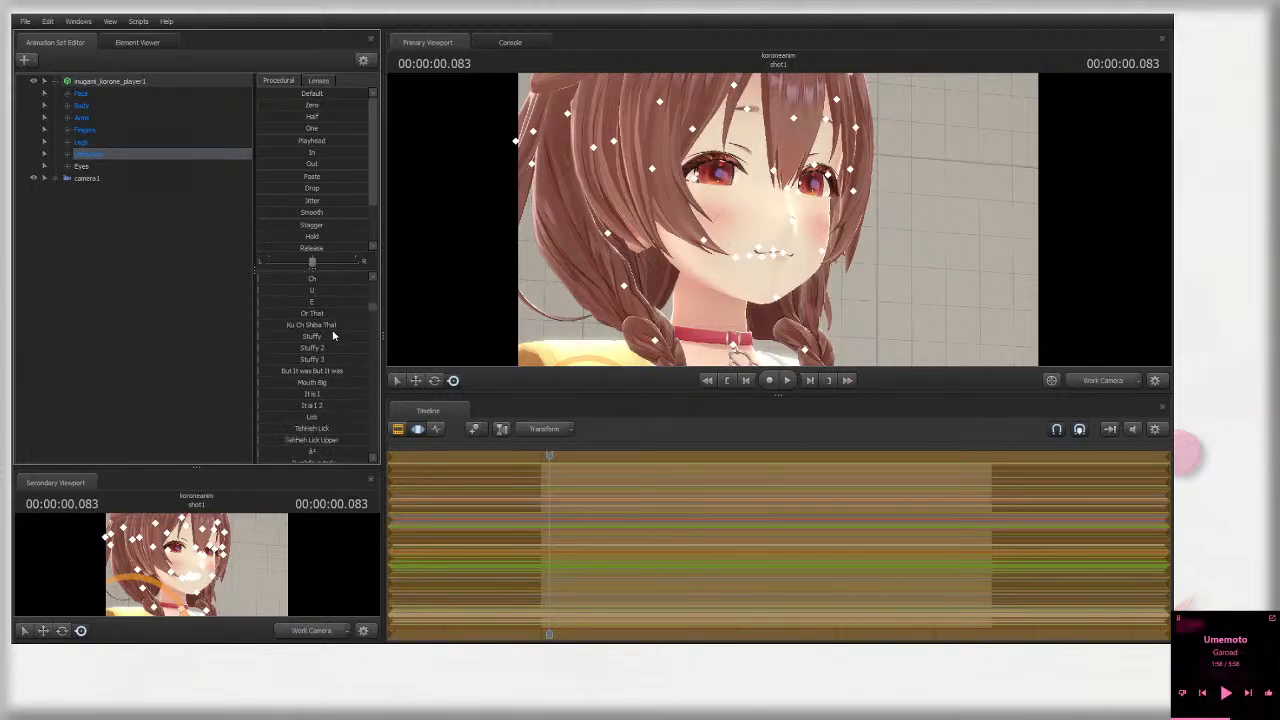
{"action": "scroll", "coordinate": [326, 362], "scroll_direction": "up", "scroll_amount": 1}
{"action": "left_click_drag", "start_coordinate": [334, 350], "coordinate": [410, 350]}
{"action": "left_click_drag", "start_coordinate": [340, 317], "coordinate": [309, 317]}
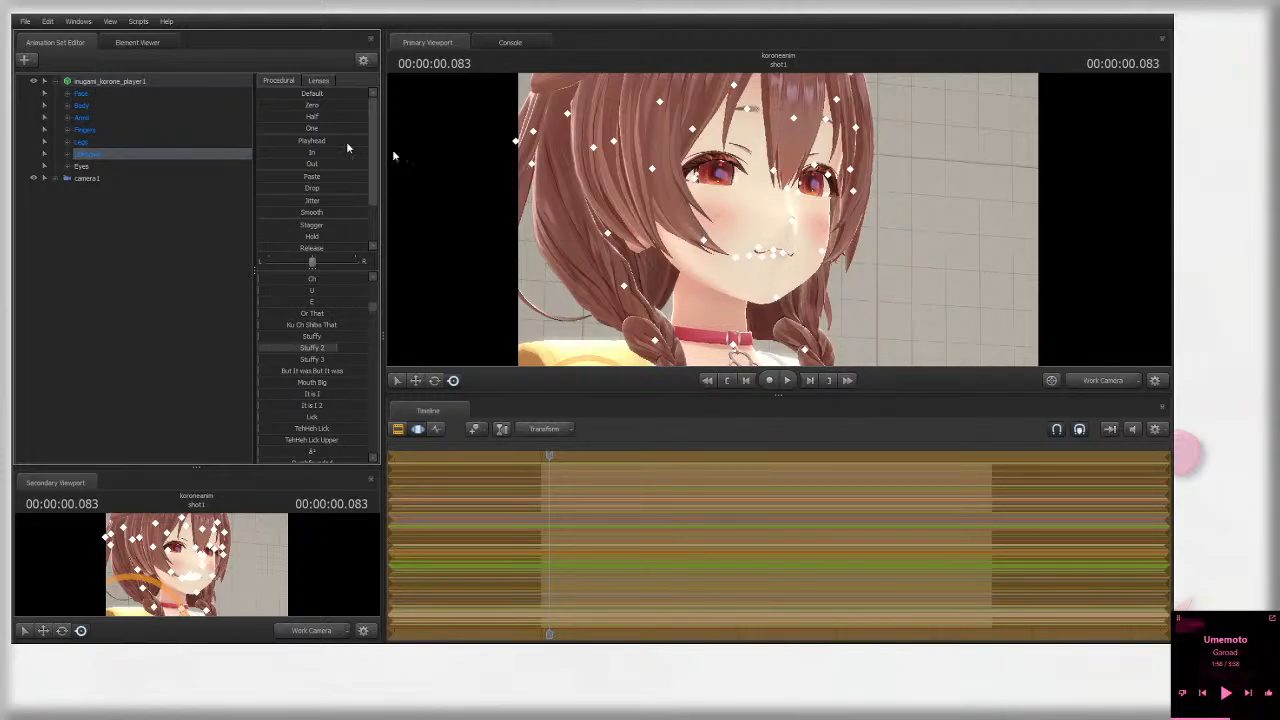
{"action": "left_click_drag", "start_coordinate": [932, 331], "coordinate": [780, 225]}
{"action": "key", "text": "w"}
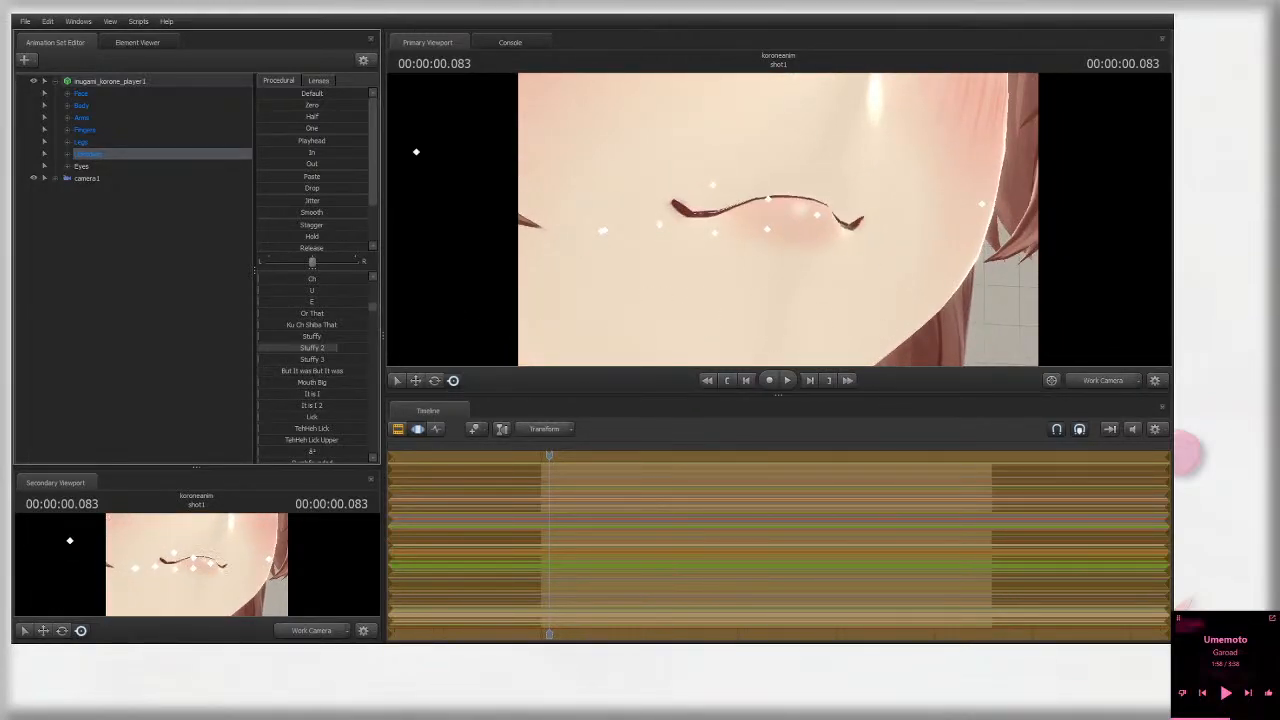
Step: Try out other mouth shape and facial sliders in the Unknown group and go through the rest of the list
{"action": "left_click_drag", "start_coordinate": [312, 392], "coordinate": [328, 418]}
{"action": "scroll", "coordinate": [331, 422], "scroll_direction": "down", "scroll_amount": 2}
{"action": "scroll", "coordinate": [331, 422], "scroll_direction": "down", "scroll_amount": 3}
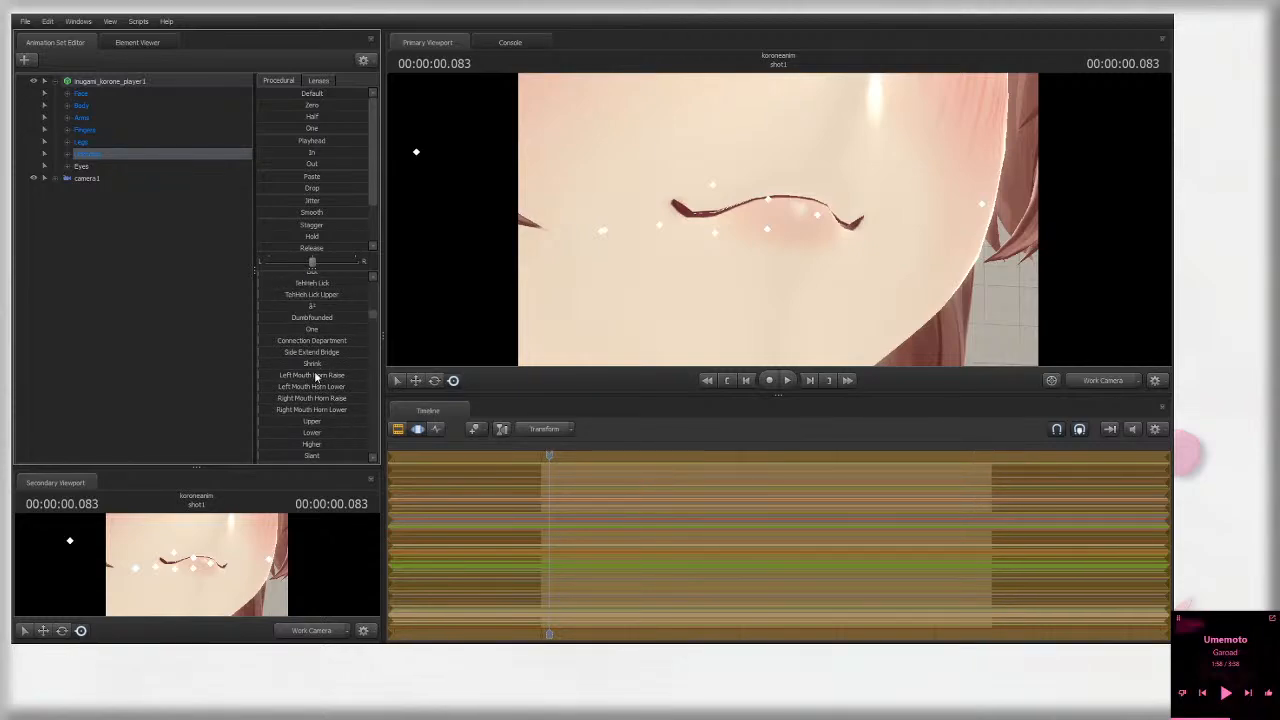
{"action": "left_click_drag", "start_coordinate": [316, 376], "coordinate": [415, 395]}
{"action": "scroll", "coordinate": [319, 389], "scroll_direction": "down", "scroll_amount": 3}
{"action": "scroll", "coordinate": [328, 411], "scroll_direction": "down", "scroll_amount": 8}
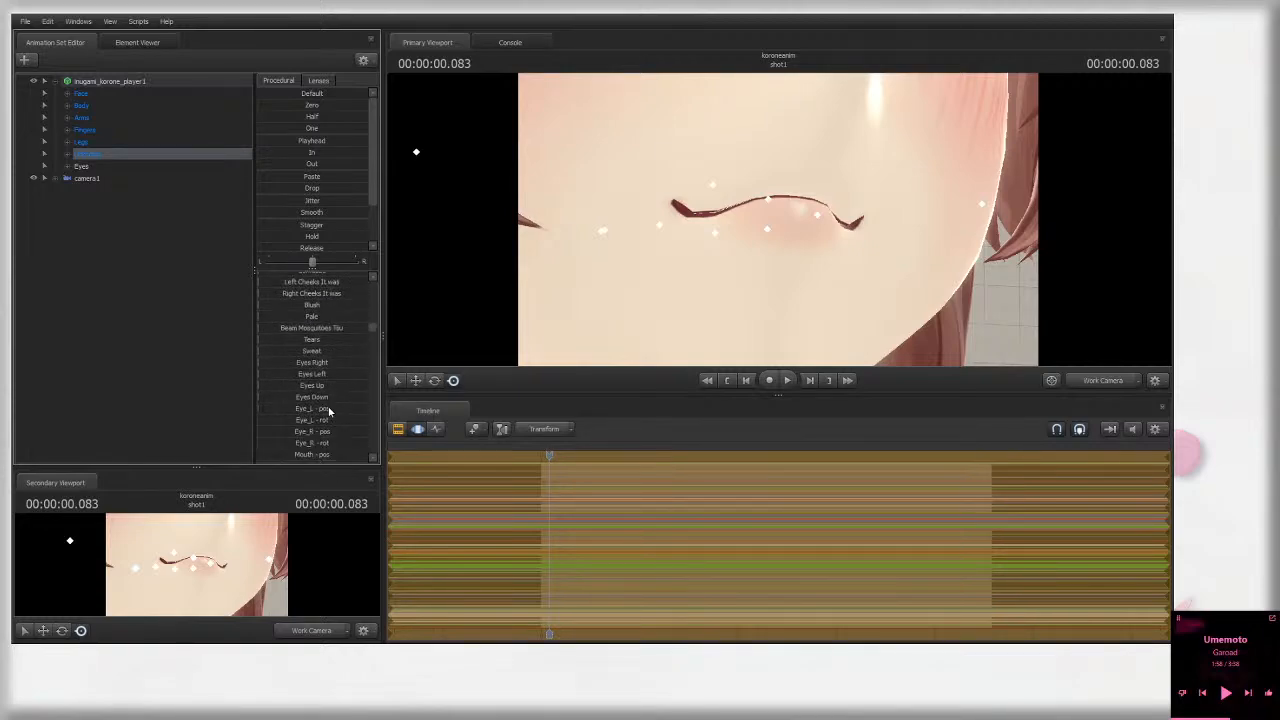
{"action": "scroll", "coordinate": [326, 407], "scroll_direction": "down", "scroll_amount": 10}
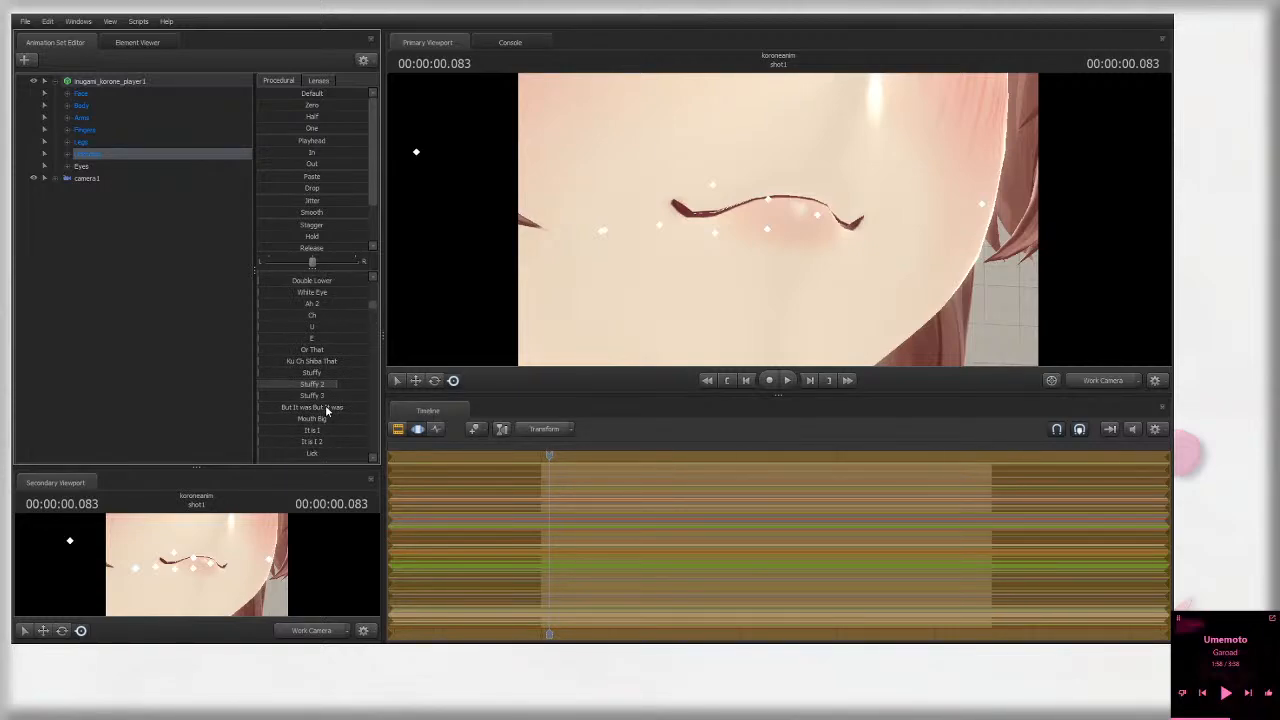
{"action": "mouse_move", "coordinate": [317, 377]}
{"action": "left_mouse_down"}
{"action": "mouse_move", "coordinate": [370, 377]}
{"action": "mouse_move", "coordinate": [317, 378]}
{"action": "left_mouse_up"}
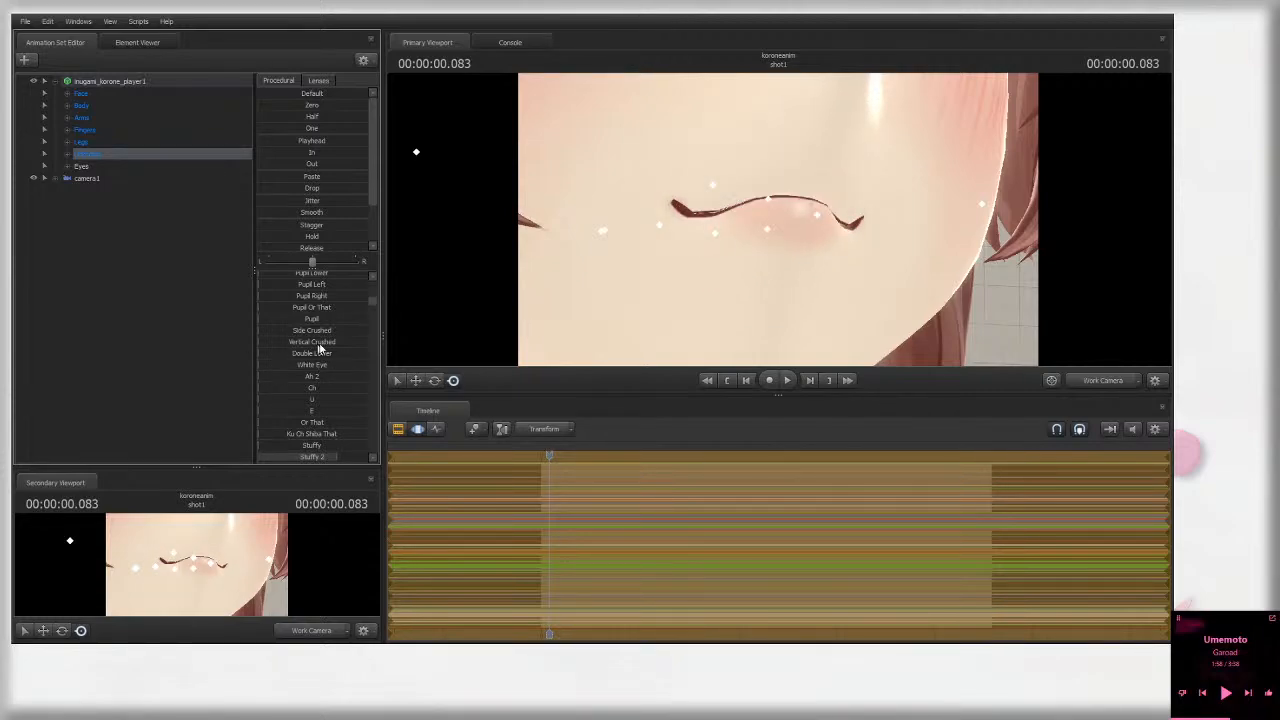
{"action": "scroll", "coordinate": [301, 350], "scroll_direction": "up", "scroll_amount": 2}
{"action": "left_click_drag", "start_coordinate": [316, 358], "coordinate": [334, 358]}
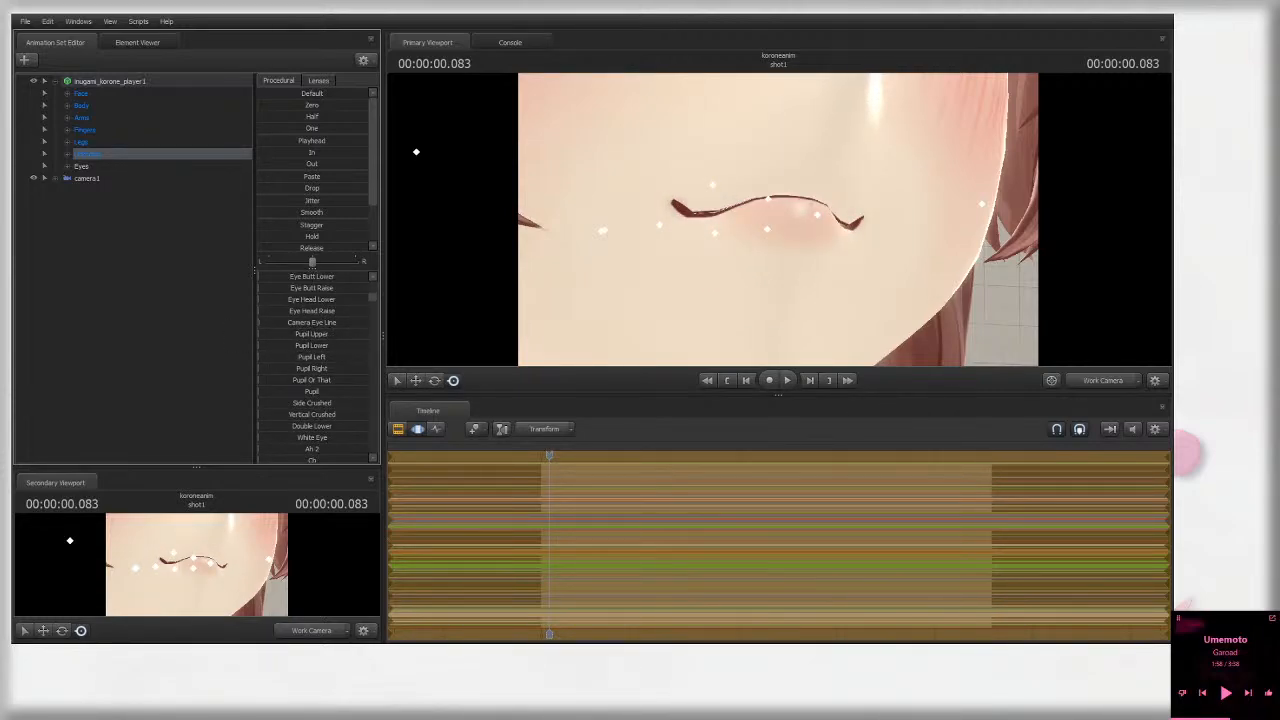
{"action": "scroll", "coordinate": [334, 360], "scroll_direction": "up", "scroll_amount": 2}
{"action": "scroll", "coordinate": [334, 360], "scroll_direction": "up", "scroll_amount": 4}
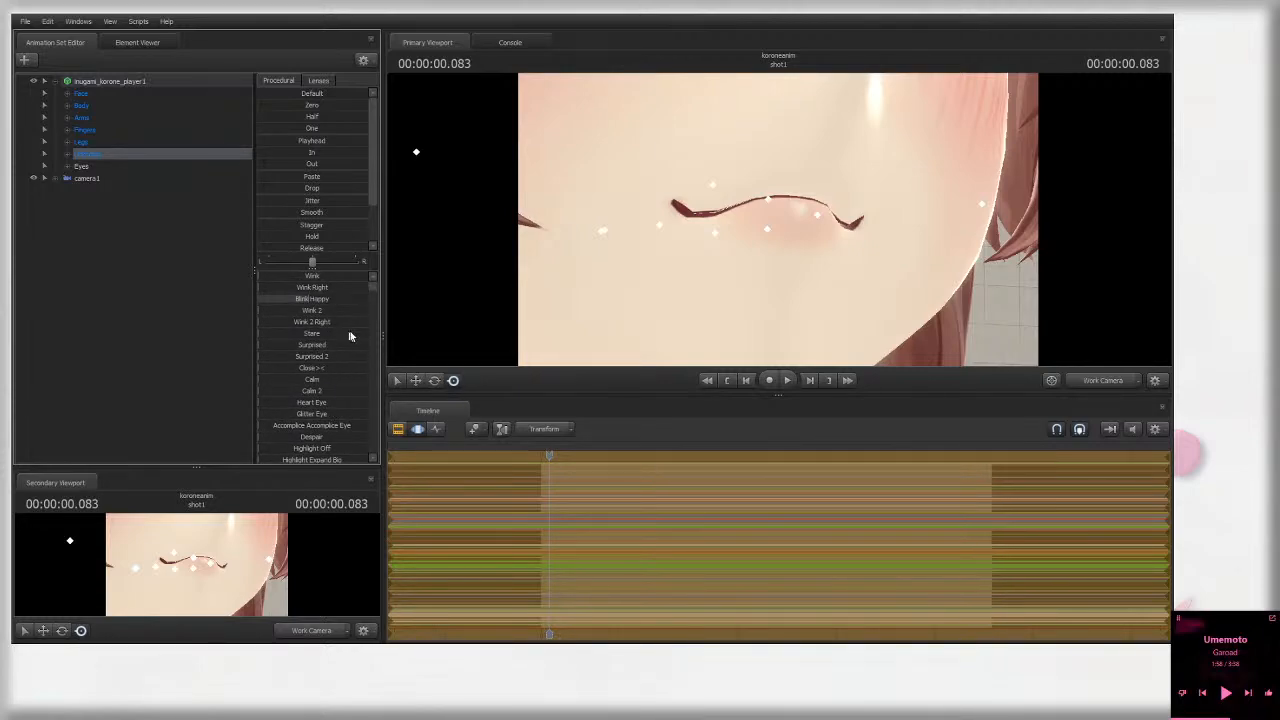
Step: Pull the work camera back from the mouth and show camera1 in the primary viewport
{"action": "left_click_drag", "start_coordinate": [728, 244], "coordinate": [779, 224]}
{"action": "key", "text": "s"}
{"action": "left_click", "coordinate": [1108, 380]}
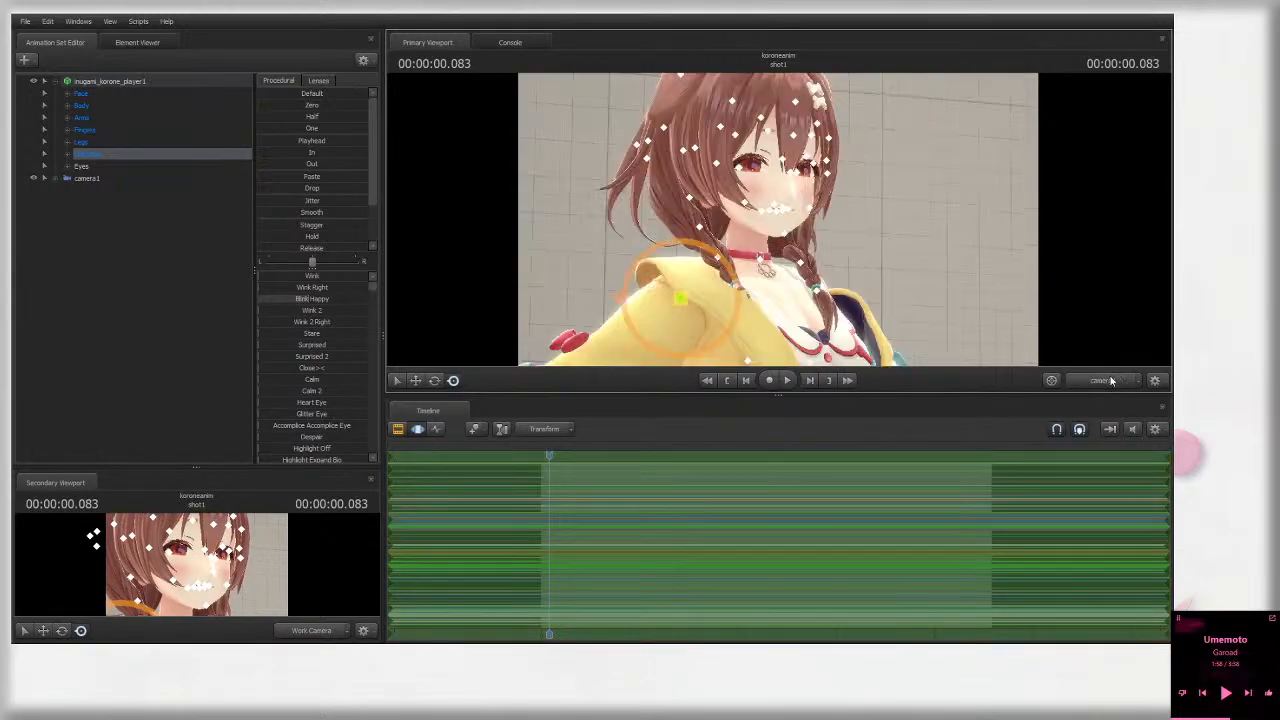
{"action": "left_click", "coordinate": [1108, 380]}
{"action": "left_click_drag", "start_coordinate": [1004, 338], "coordinate": [984, 318]}
{"action": "left_click", "coordinate": [1102, 380]}
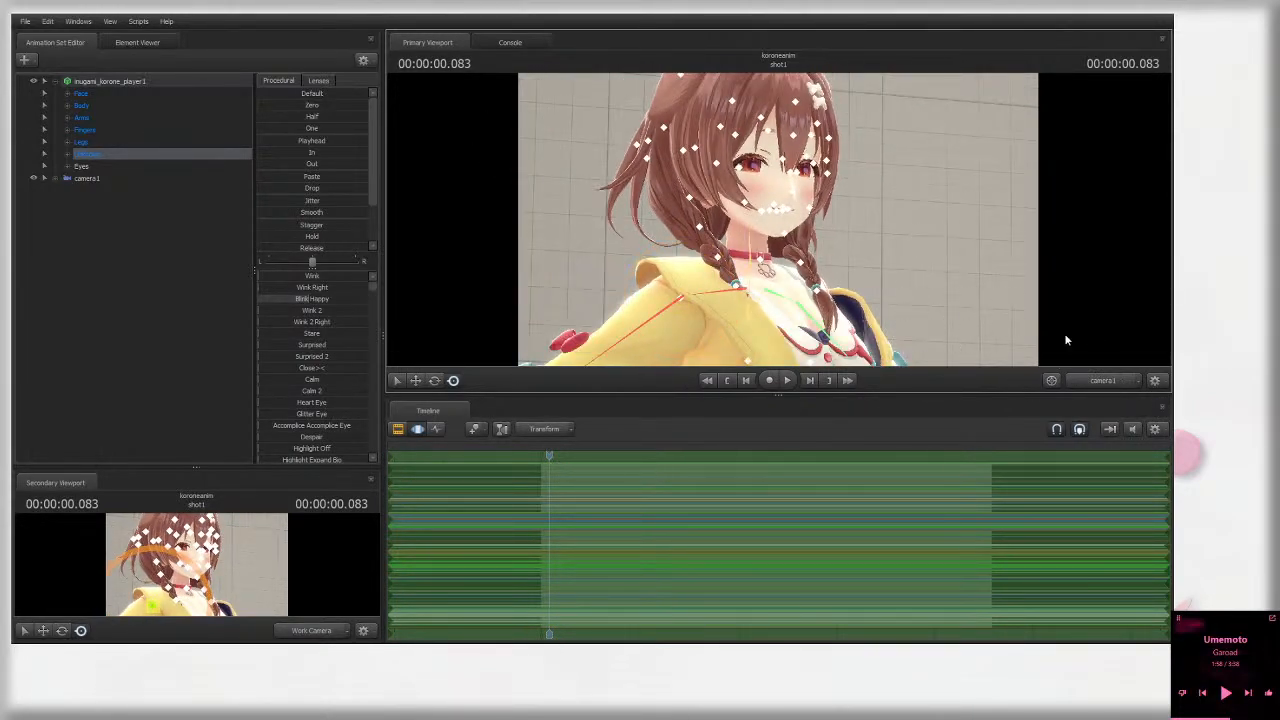
Step: Clear the selection and rotate the right clavicle so Korone's right arm lifts outward
{"action": "left_click", "coordinate": [894, 197]}
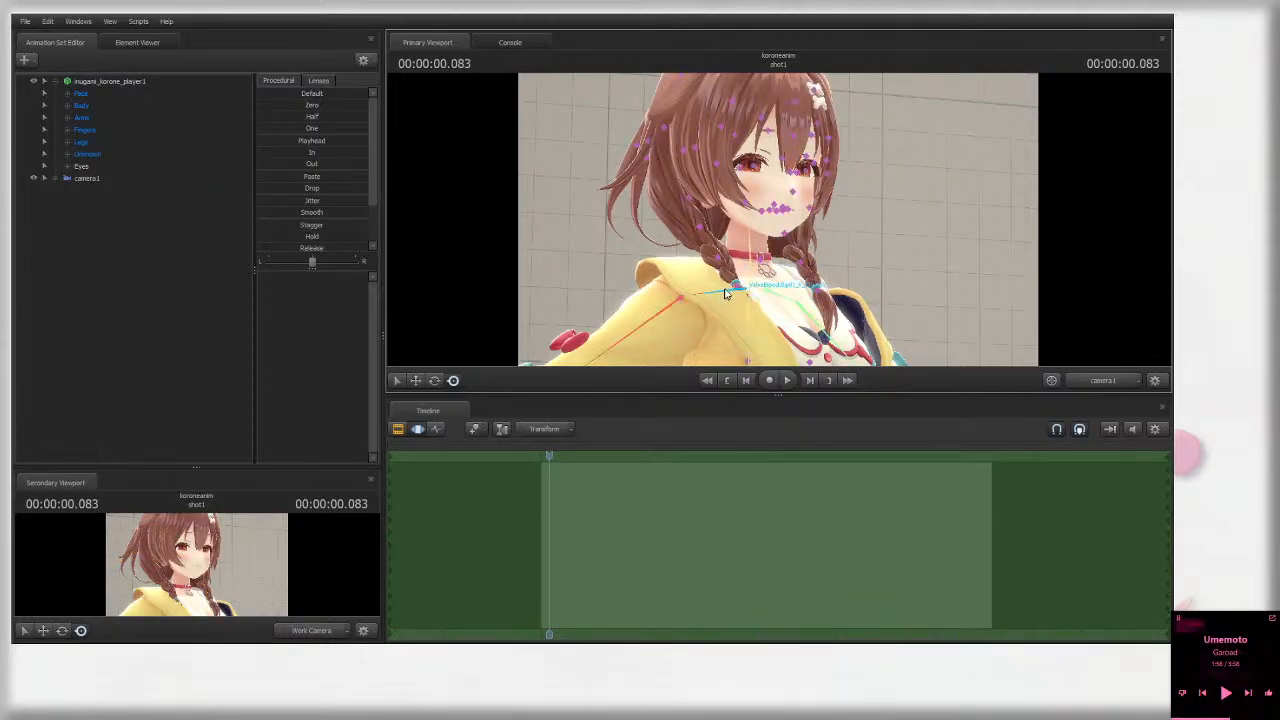
{"action": "left_click", "coordinate": [716, 297]}
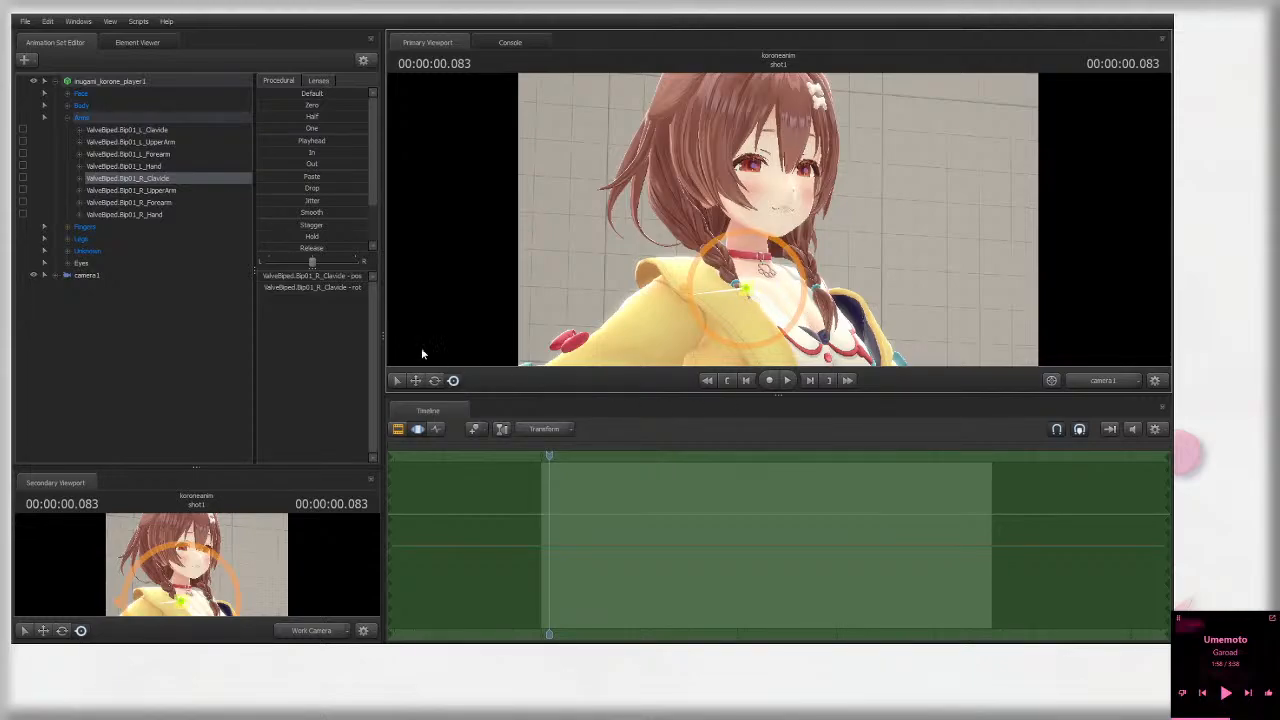
{"action": "left_click_drag", "start_coordinate": [838, 298], "coordinate": [788, 271]}
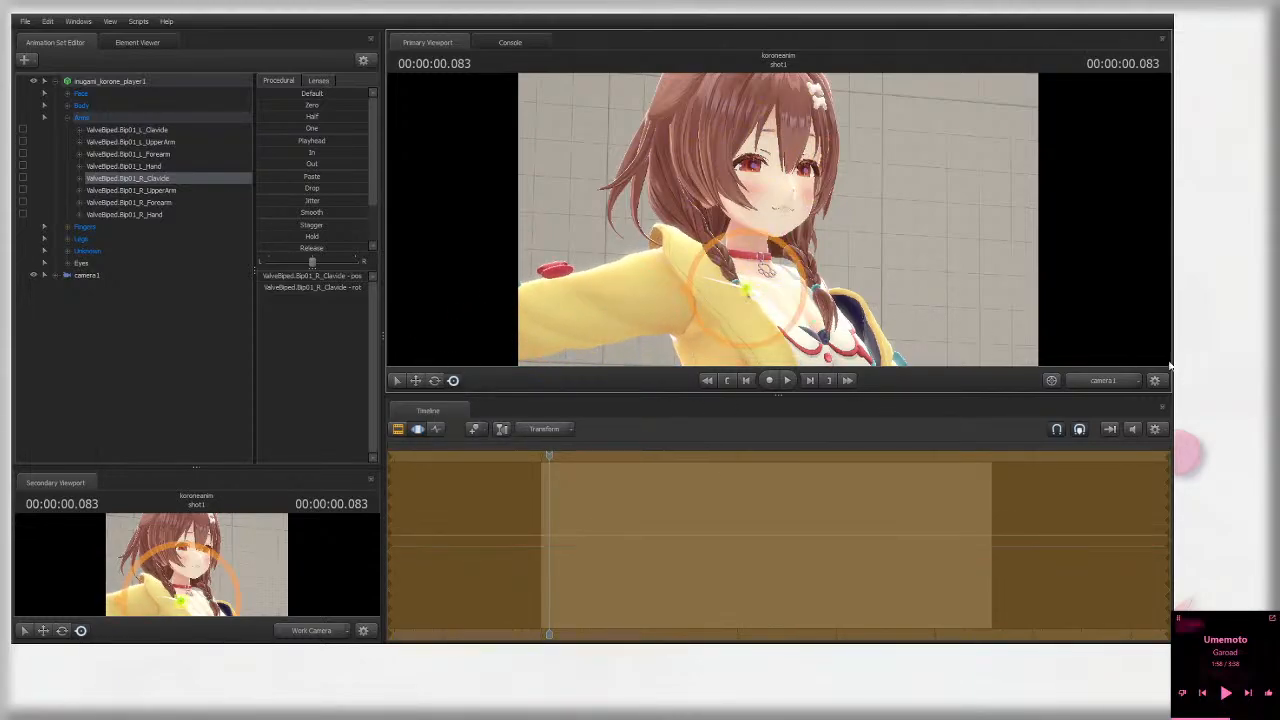
Step: Frame the whole body with the work camera in the primary viewport, select the pelvis, and show camera1 in the secondary viewport
{"action": "left_click", "coordinate": [1105, 378]}
{"action": "left_click_drag", "start_coordinate": [1131, 351], "coordinate": [1145, 364]}
{"action": "left_click_drag", "start_coordinate": [778, 219], "coordinate": [785, 278]}
{"action": "key", "text": "Return"}
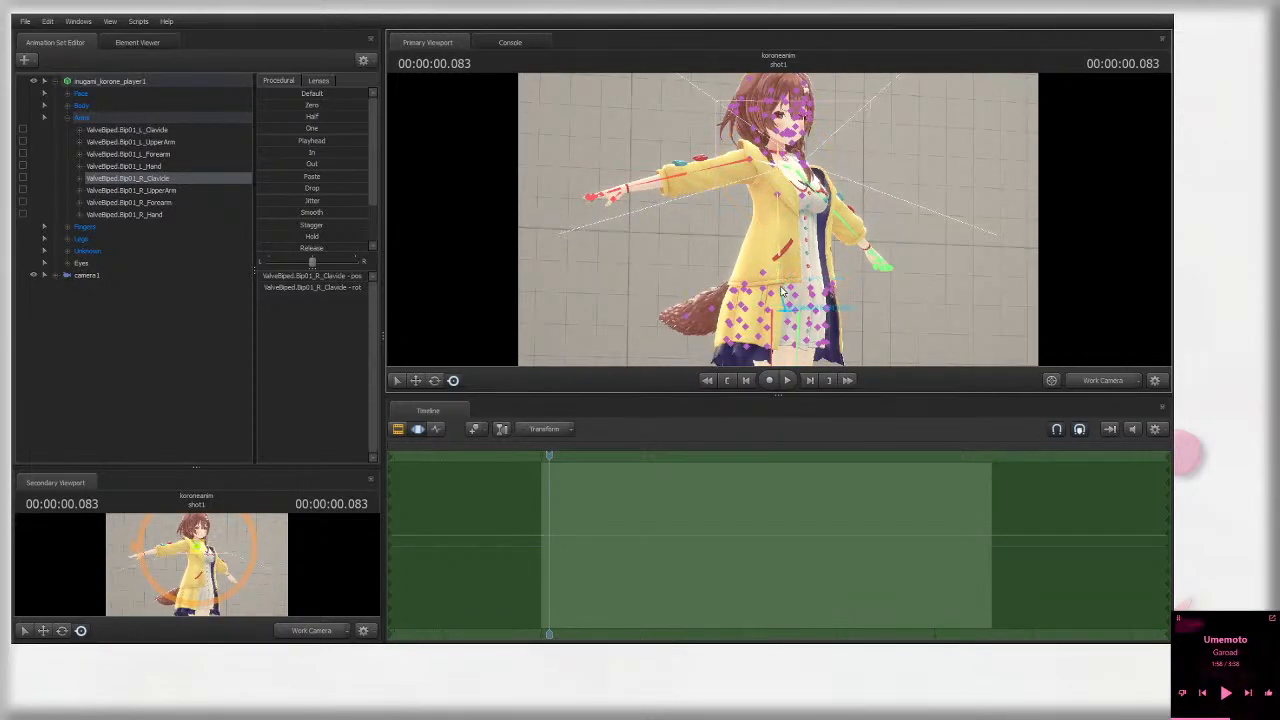
{"action": "left_click", "coordinate": [783, 290]}
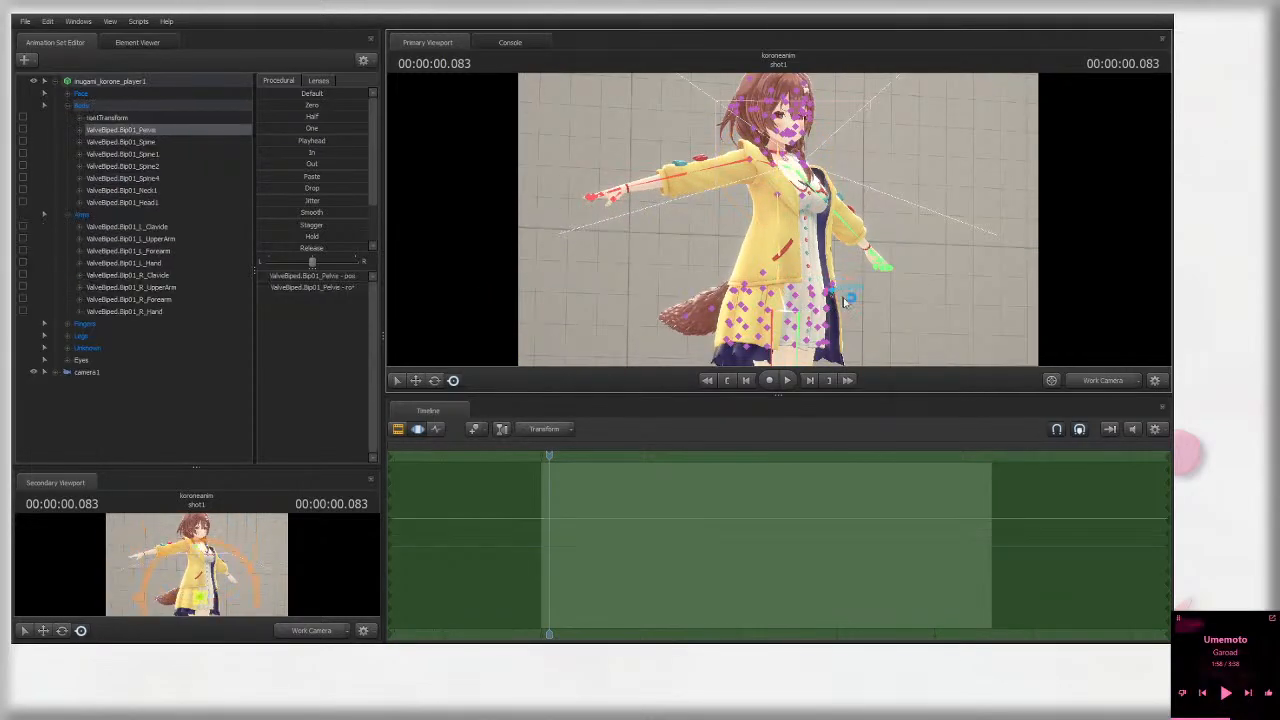
{"action": "left_click", "coordinate": [306, 632]}
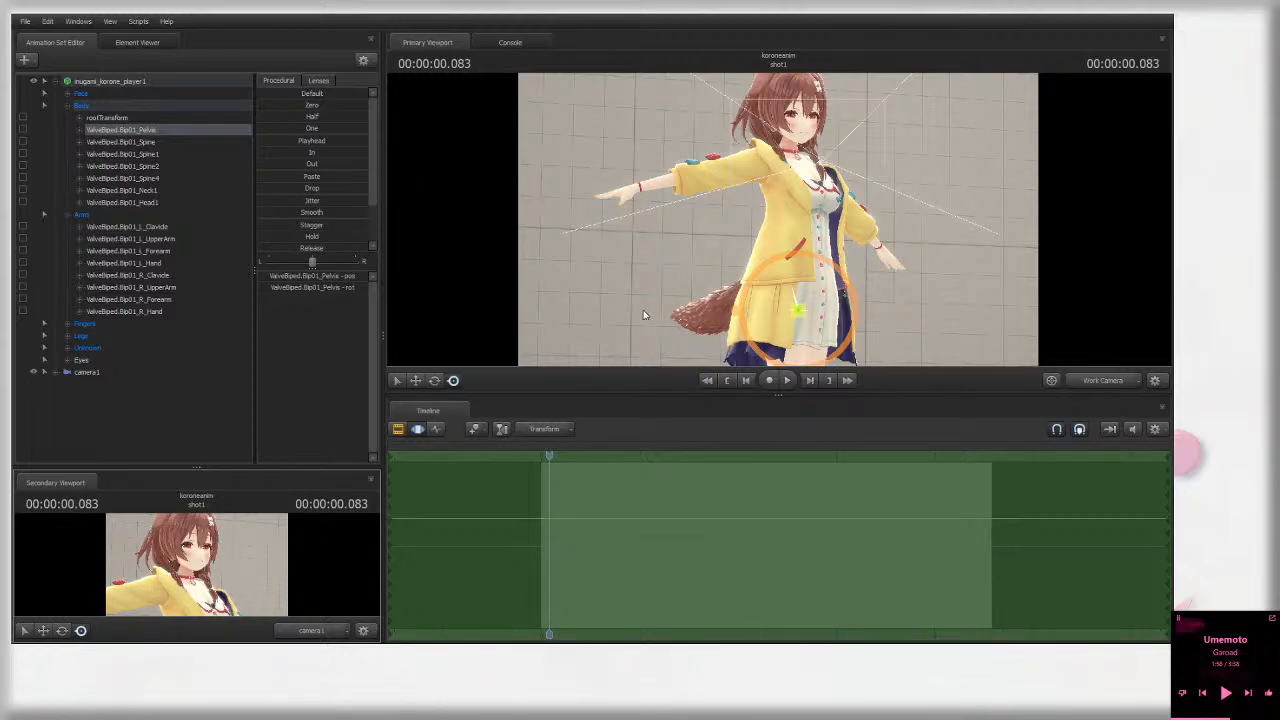
Step: Move the pelvis to shift Korone's body lower and further left in the camera1 framing
{"action": "key", "text": "w"}
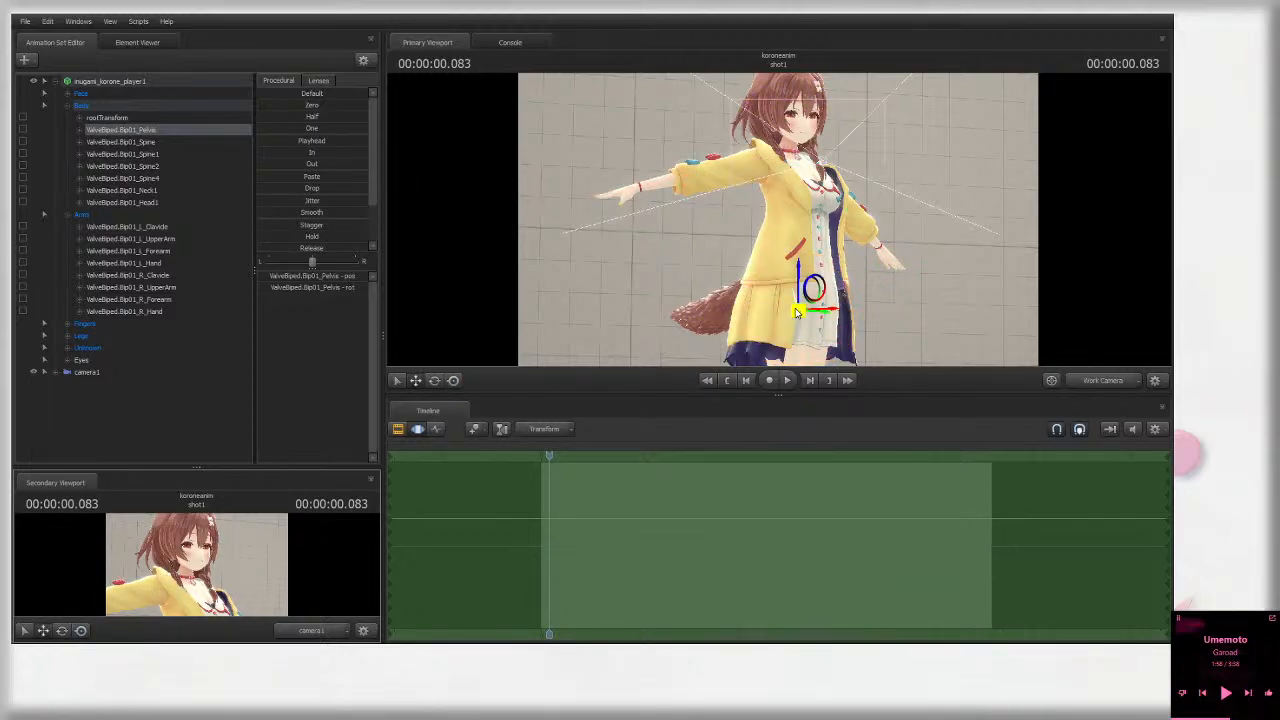
{"action": "key", "text": "ctrl"}
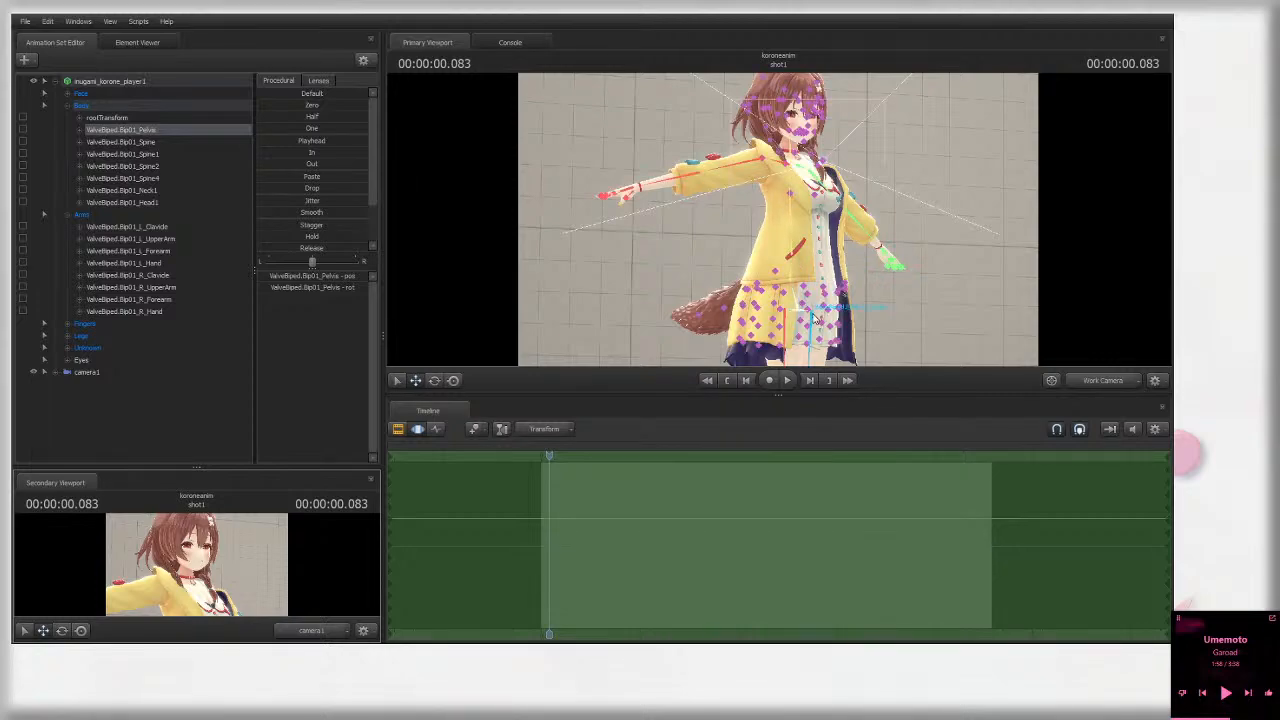
{"action": "left_click_drag", "start_coordinate": [799, 312], "coordinate": [768, 318]}
{"action": "key", "text": "ctrl"}
{"action": "left_click_drag", "start_coordinate": [882, 208], "coordinate": [876, 238]}
{"action": "key", "text": "ctrl"}
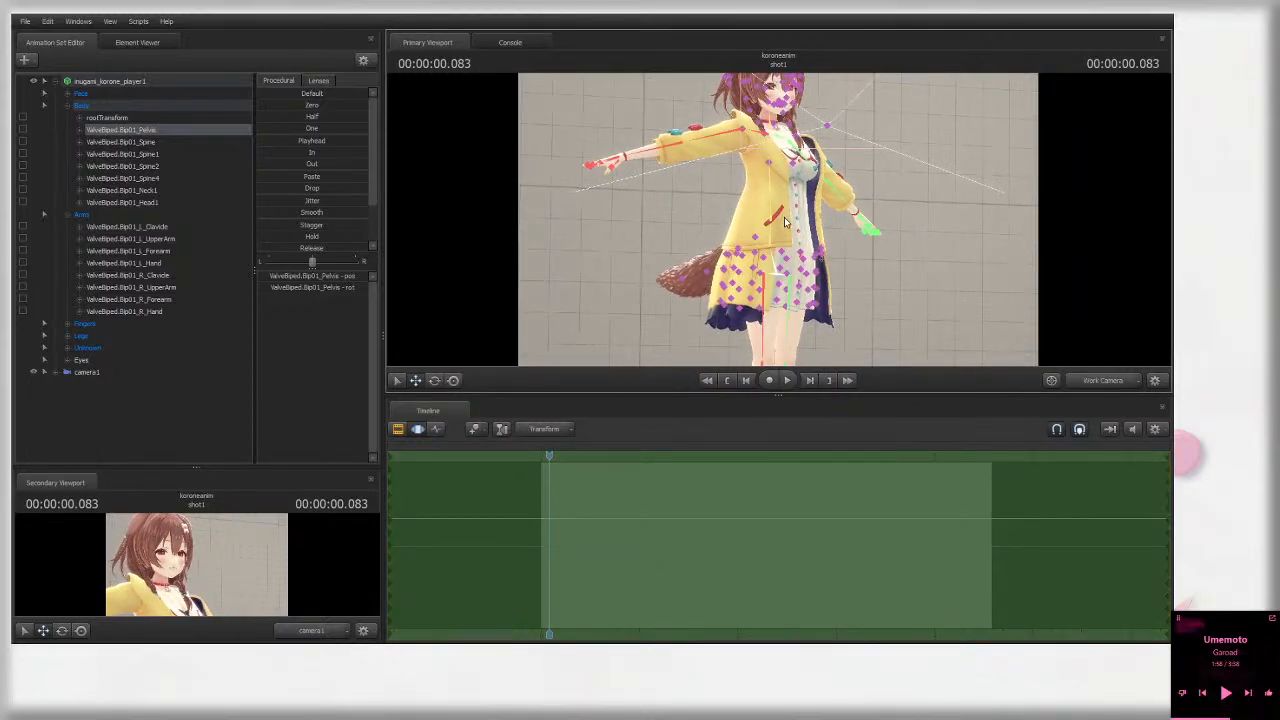
Step: Rotate the spine bones and Neck1 to lean Korone's upper body toward her left, and select Head1
{"action": "key", "text": "ctrl"}
{"action": "left_click", "coordinate": [782, 222]}
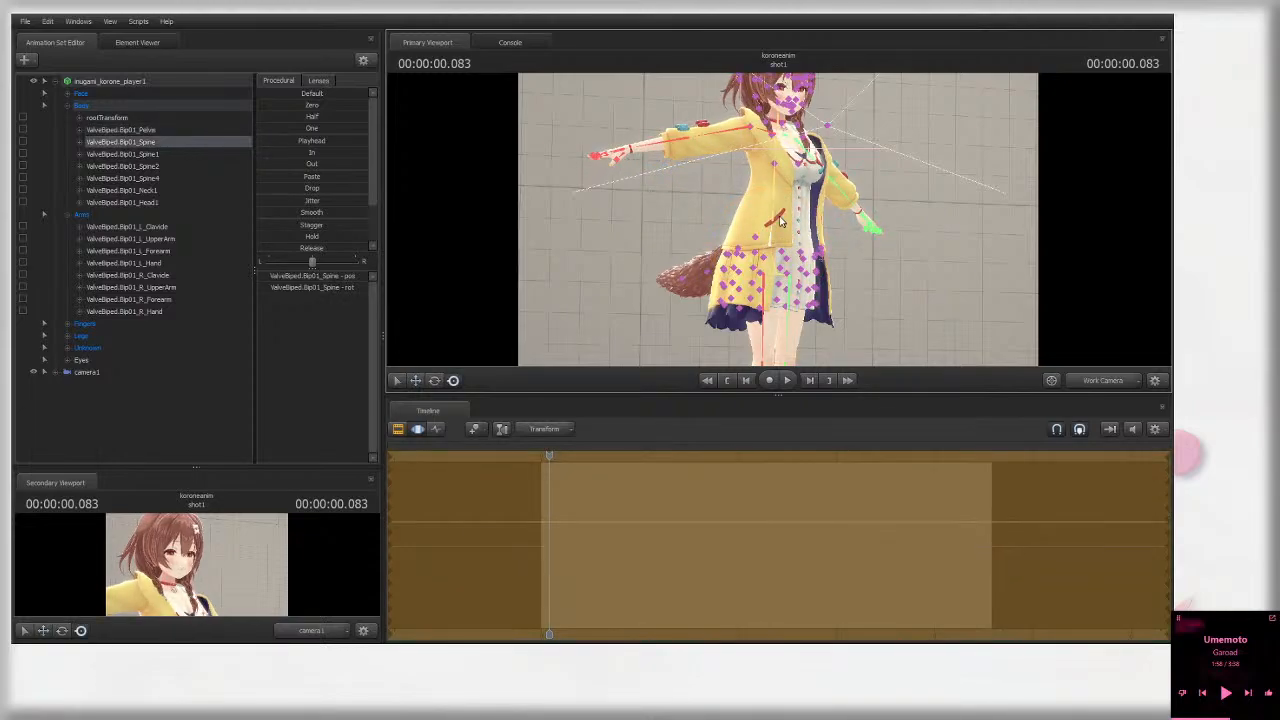
{"action": "left_click", "coordinate": [783, 209], "text": "ctrl"}
{"action": "left_click_drag", "start_coordinate": [783, 180], "coordinate": [811, 192]}
{"action": "left_click", "coordinate": [790, 192], "text": "ctrl"}
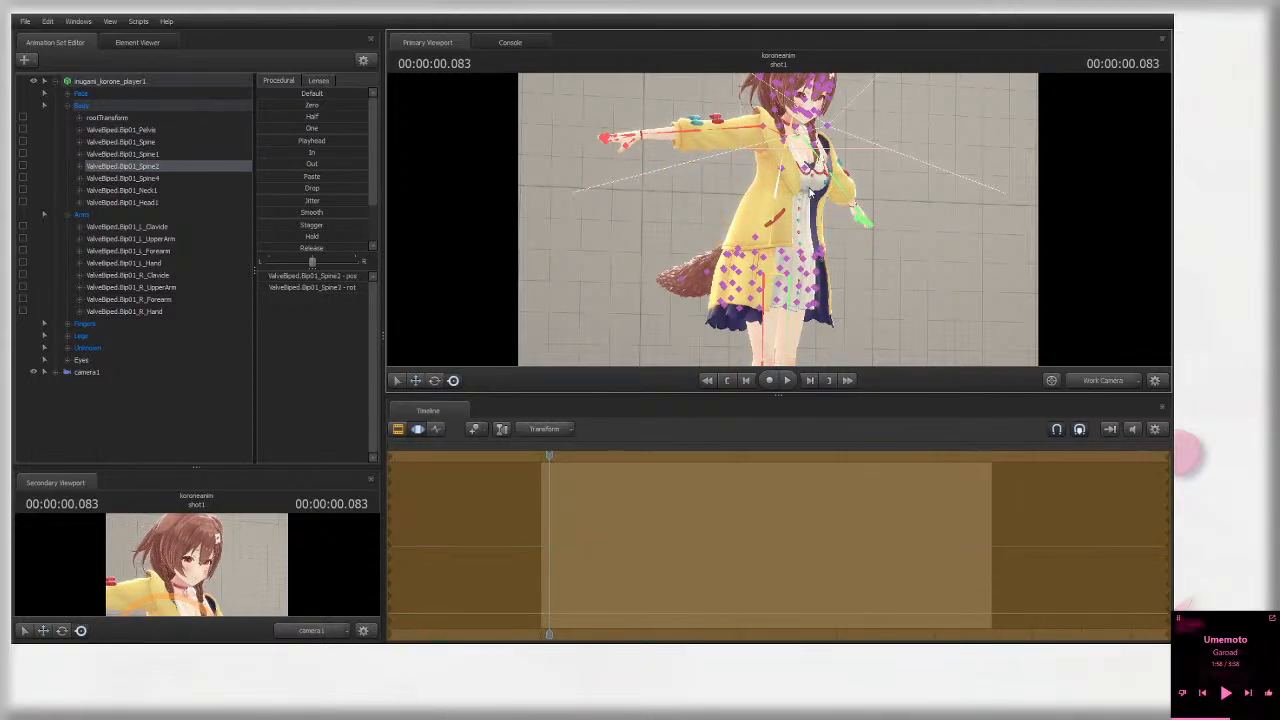
{"action": "left_click", "coordinate": [815, 140], "text": "ctrl"}
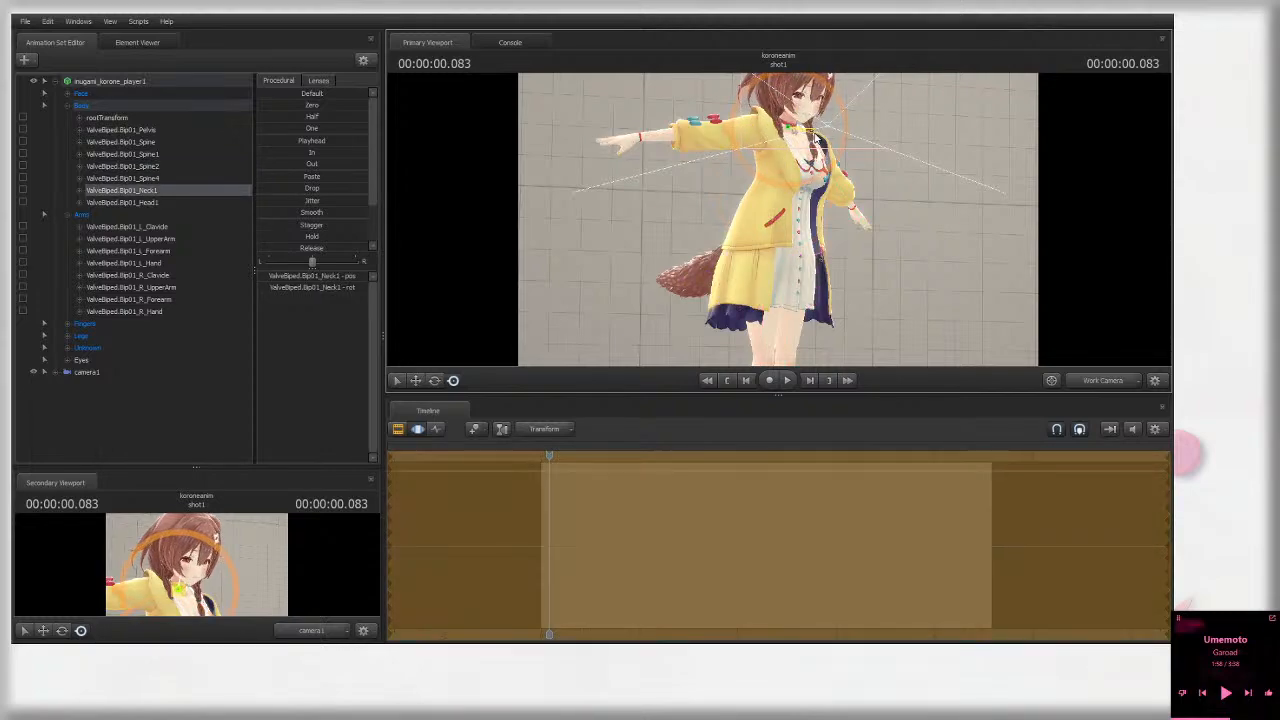
{"action": "left_click_drag", "start_coordinate": [815, 138], "coordinate": [830, 122]}
{"action": "left_click", "coordinate": [183, 204]}
{"action": "key", "text": "ctrl"}
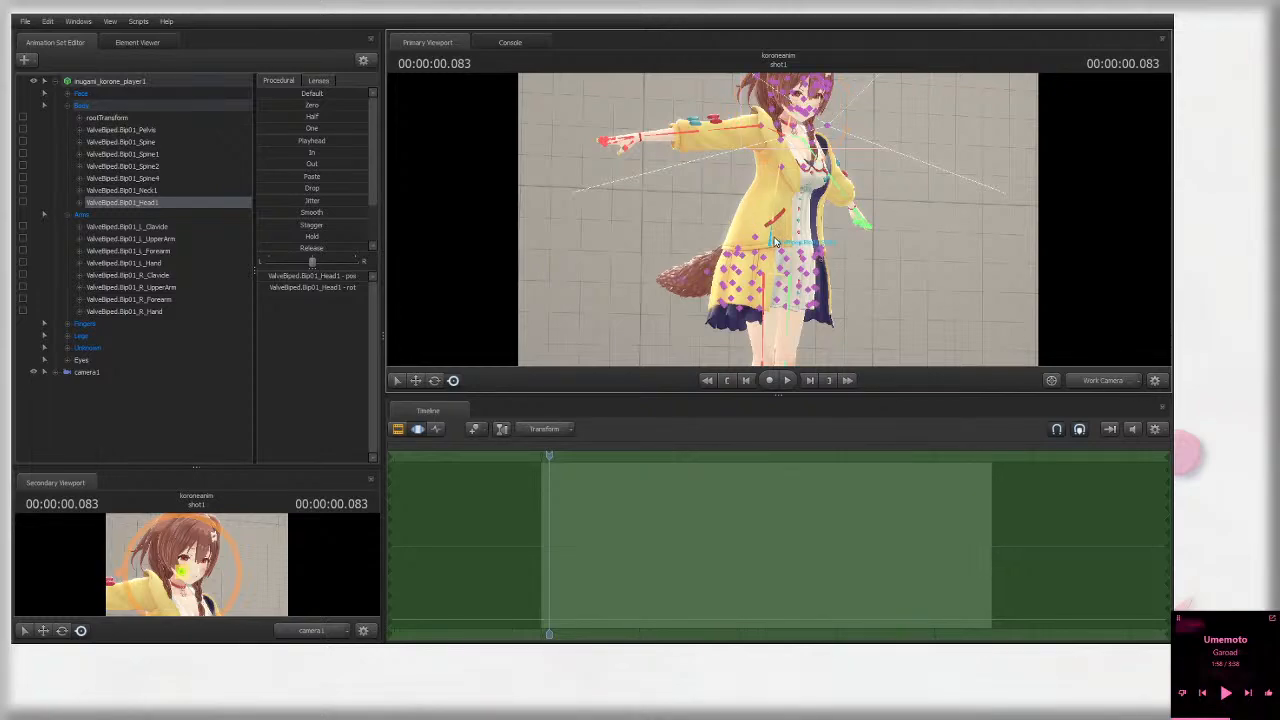
Step: Refine the upper-body lean with slight rotations of the lower spine, Spine1, Spine2, Spine4 and Neck1 bones
{"action": "left_click", "coordinate": [775, 242], "text": "ctrl"}
{"action": "left_click_drag", "start_coordinate": [803, 241], "coordinate": [809, 238]}
{"action": "left_click", "coordinate": [776, 218], "text": "ctrl"}
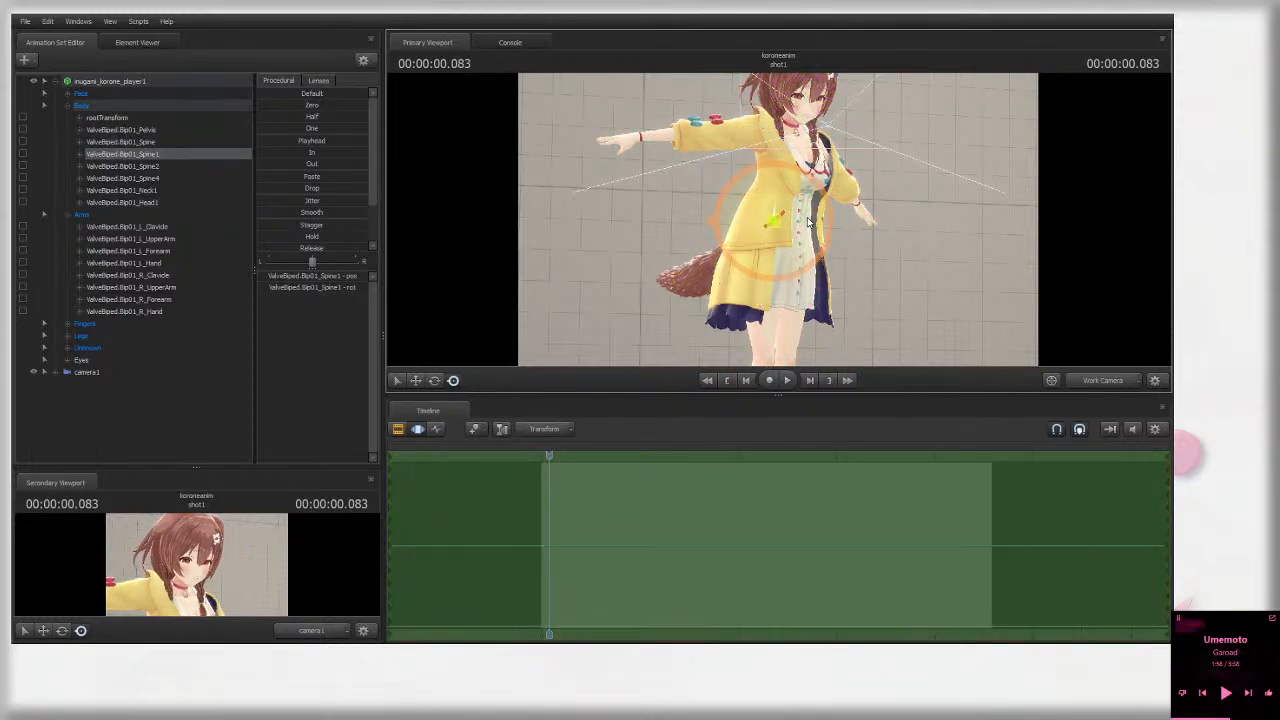
{"action": "key", "text": "ctrl"}
{"action": "left_click", "coordinate": [776, 184], "text": "ctrl"}
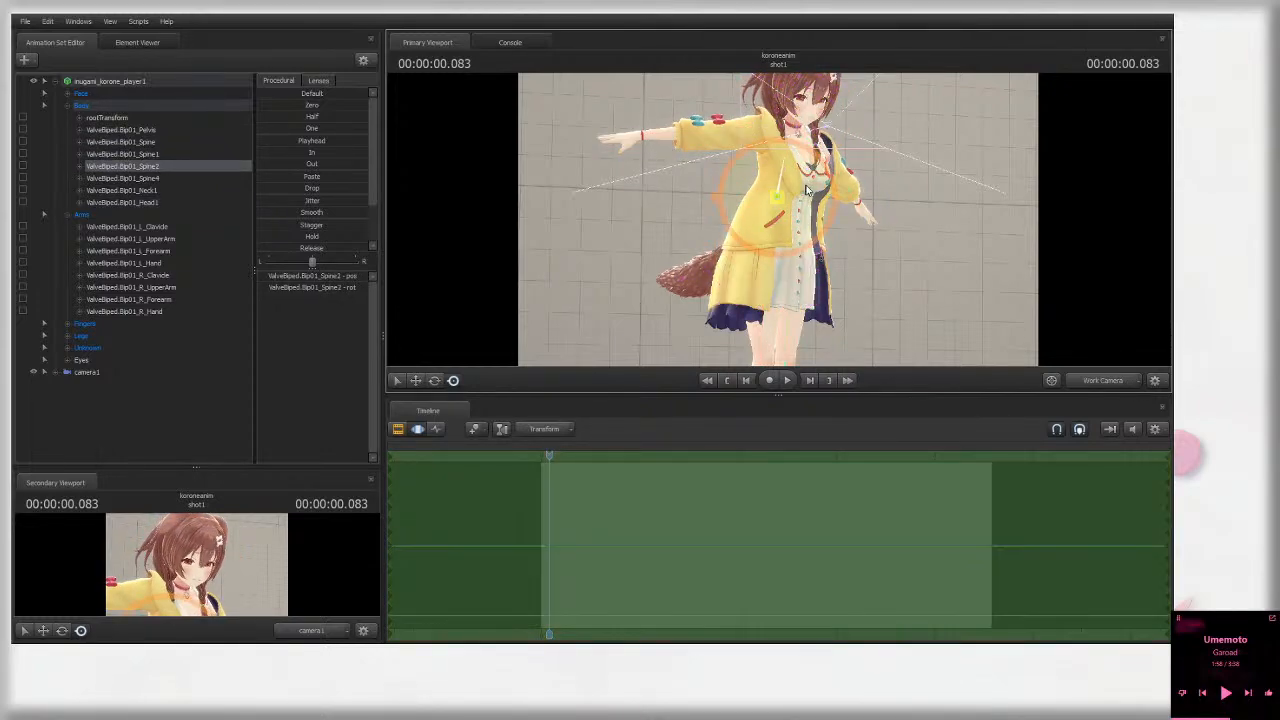
{"action": "left_click_drag", "start_coordinate": [803, 186], "coordinate": [809, 183]}
{"action": "left_click", "coordinate": [787, 151], "text": "ctrl"}
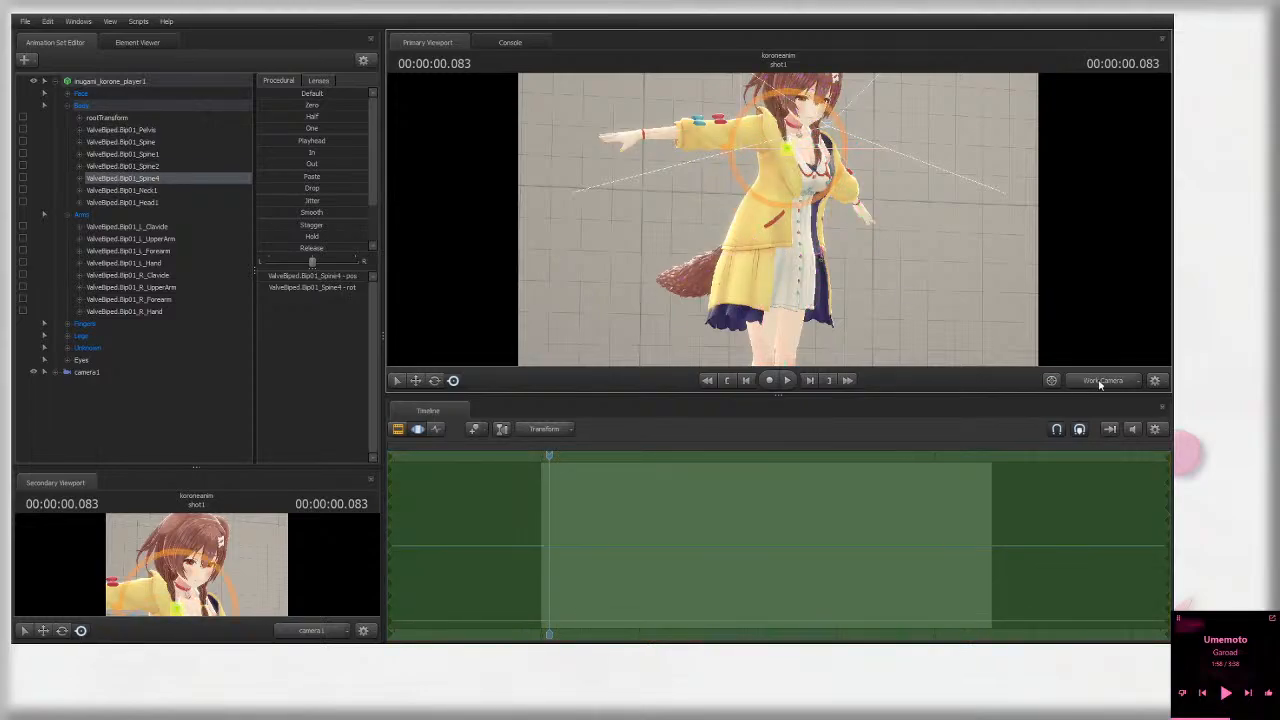
{"action": "left_click", "coordinate": [795, 129], "text": "ctrl"}
{"action": "left_click_drag", "start_coordinate": [818, 126], "coordinate": [825, 120]}
Step: Adjust the neck and head in the camera1 view so the face tilts upright, undo the last head adjustment, and clear the selection
{"action": "left_click", "coordinate": [1117, 380]}
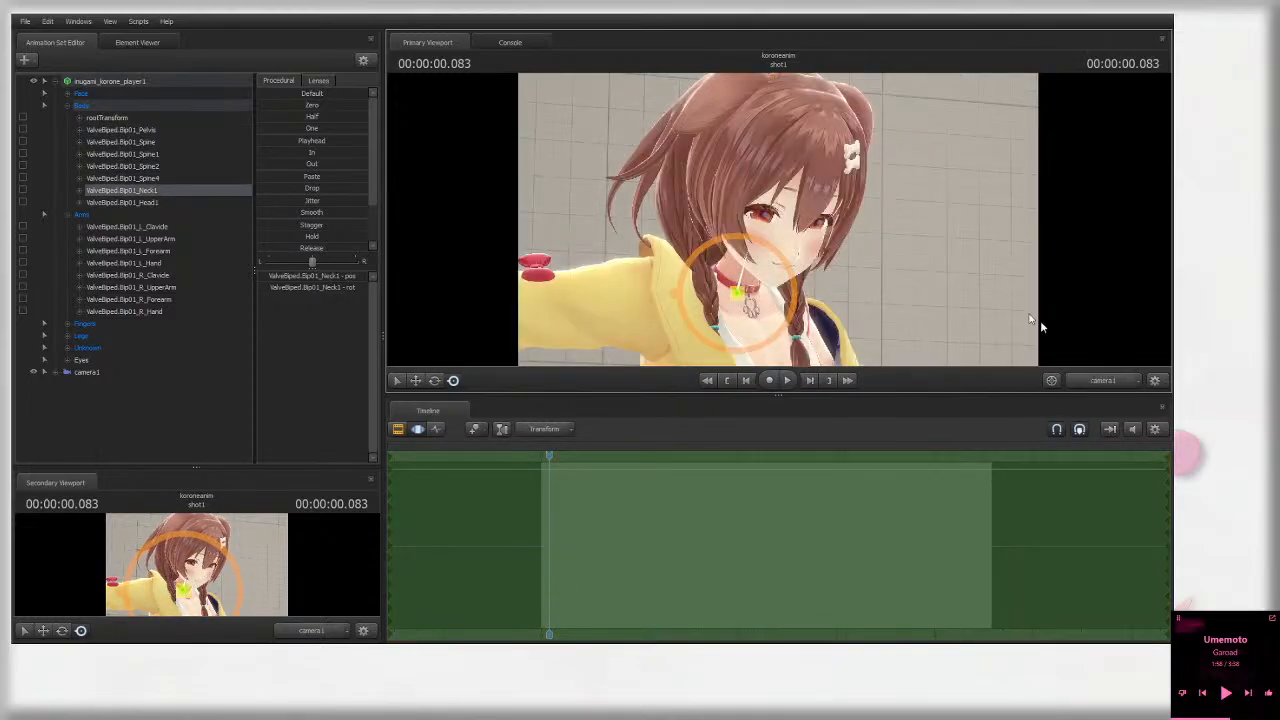
{"action": "left_click_drag", "start_coordinate": [769, 288], "coordinate": [772, 244]}
{"action": "left_click", "coordinate": [753, 245], "text": "ctrl"}
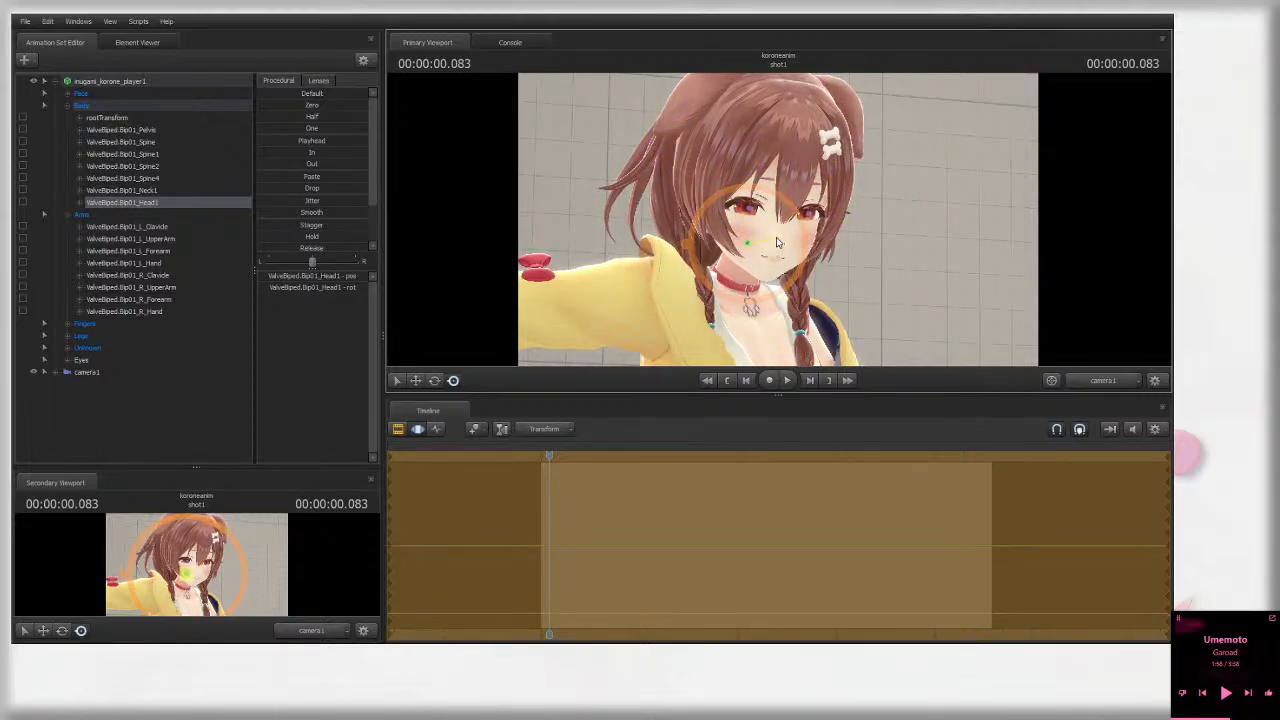
{"action": "key", "text": "ctrl+z"}
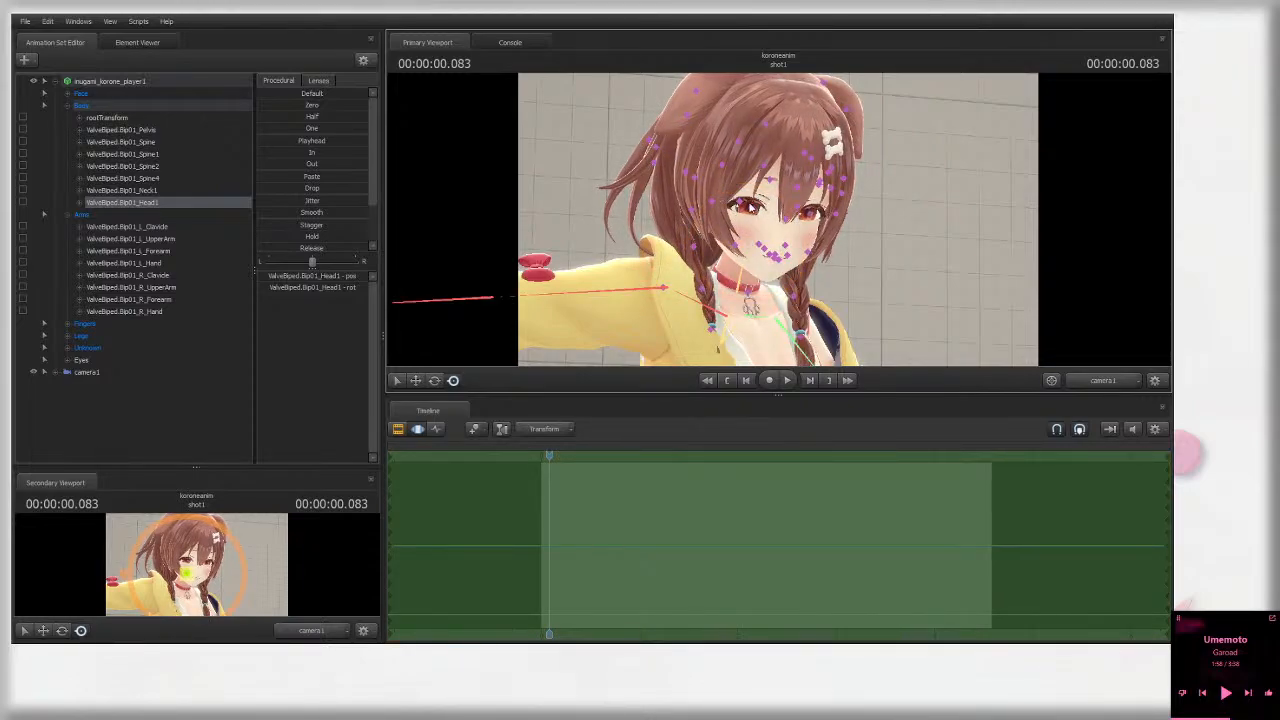
{"action": "left_click", "coordinate": [851, 222]}
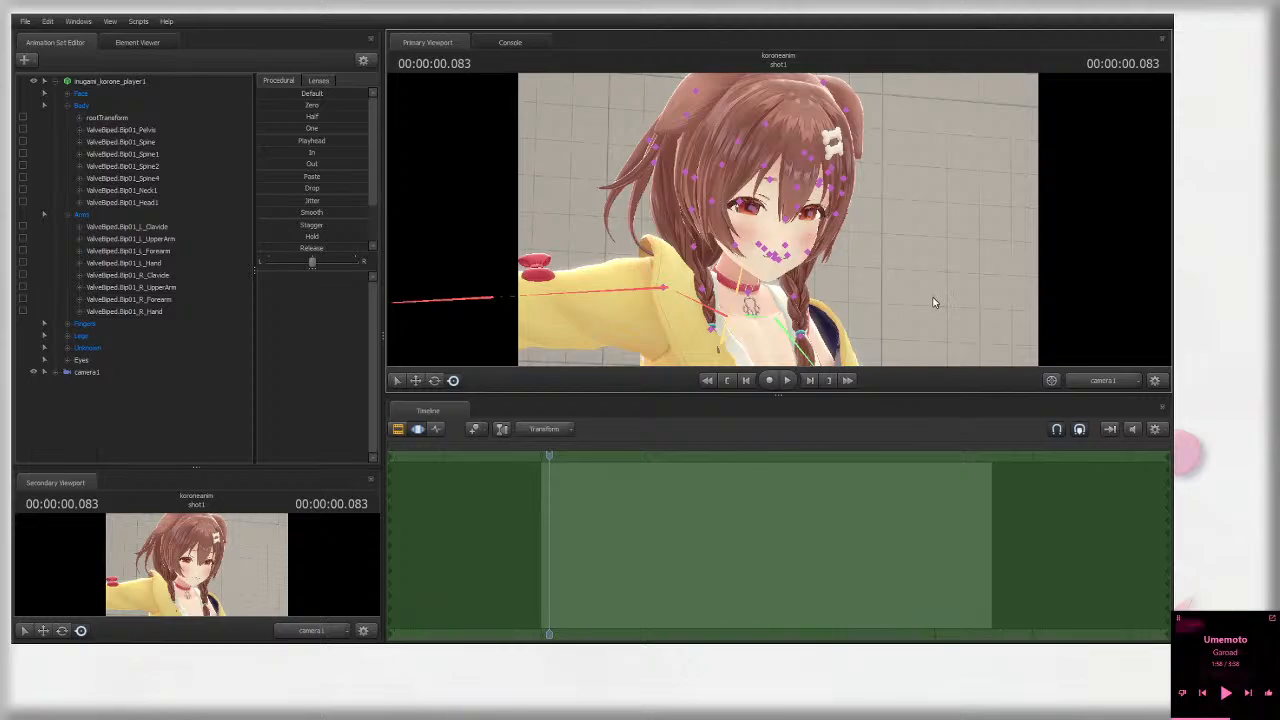
Step: Compare the controls in the Unknown, Eyes and Face groups and the bones around the eye
{"action": "left_click", "coordinate": [152, 348]}
{"action": "left_click", "coordinate": [170, 360]}
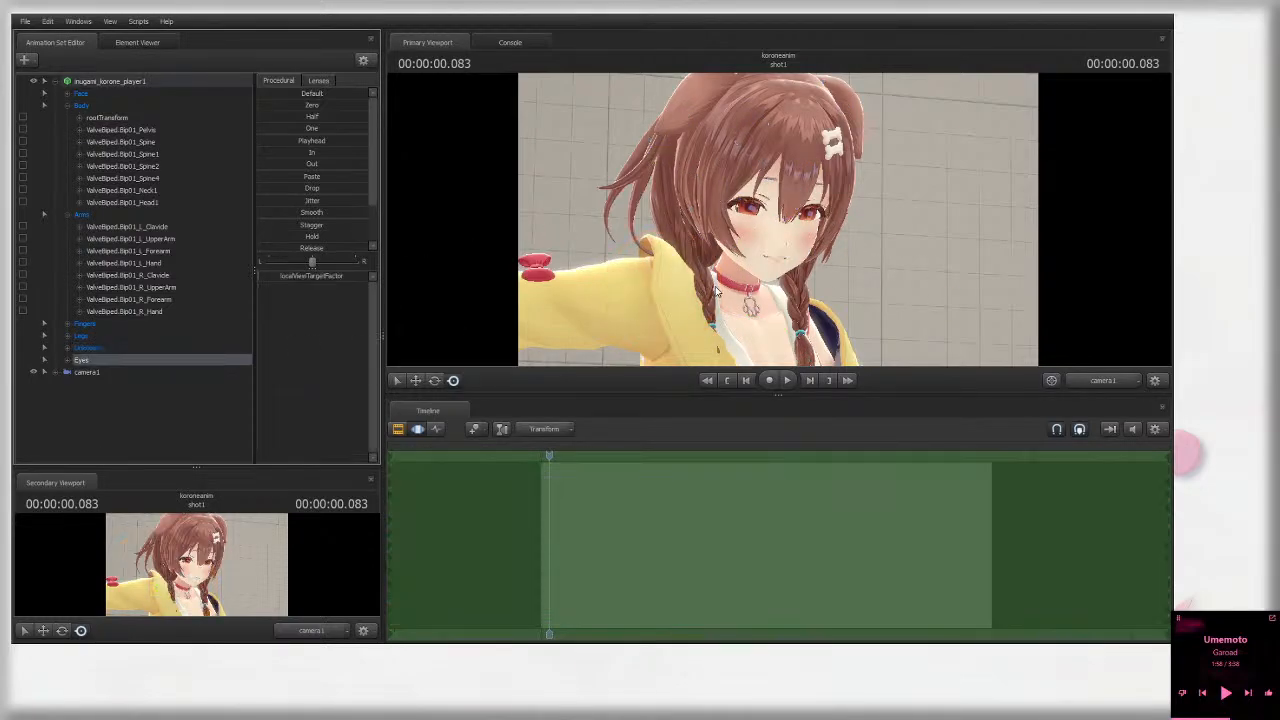
{"action": "left_click", "coordinate": [172, 348]}
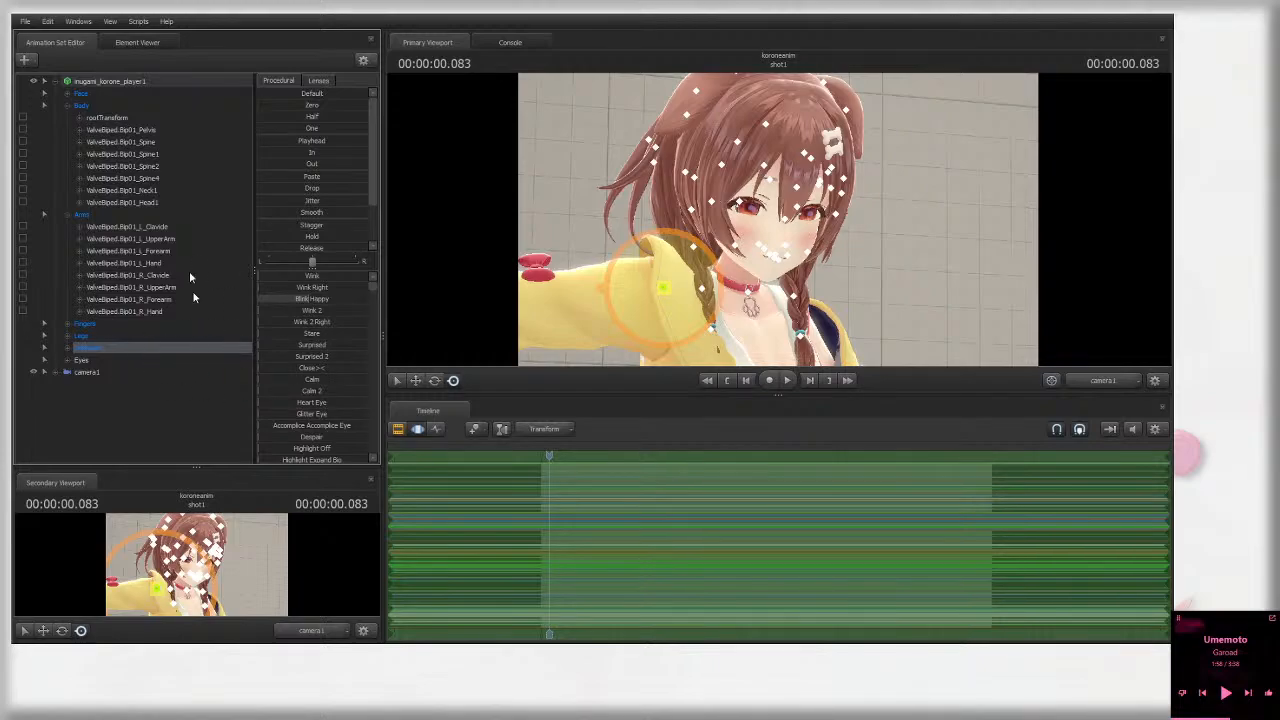
{"action": "left_click", "coordinate": [129, 94]}
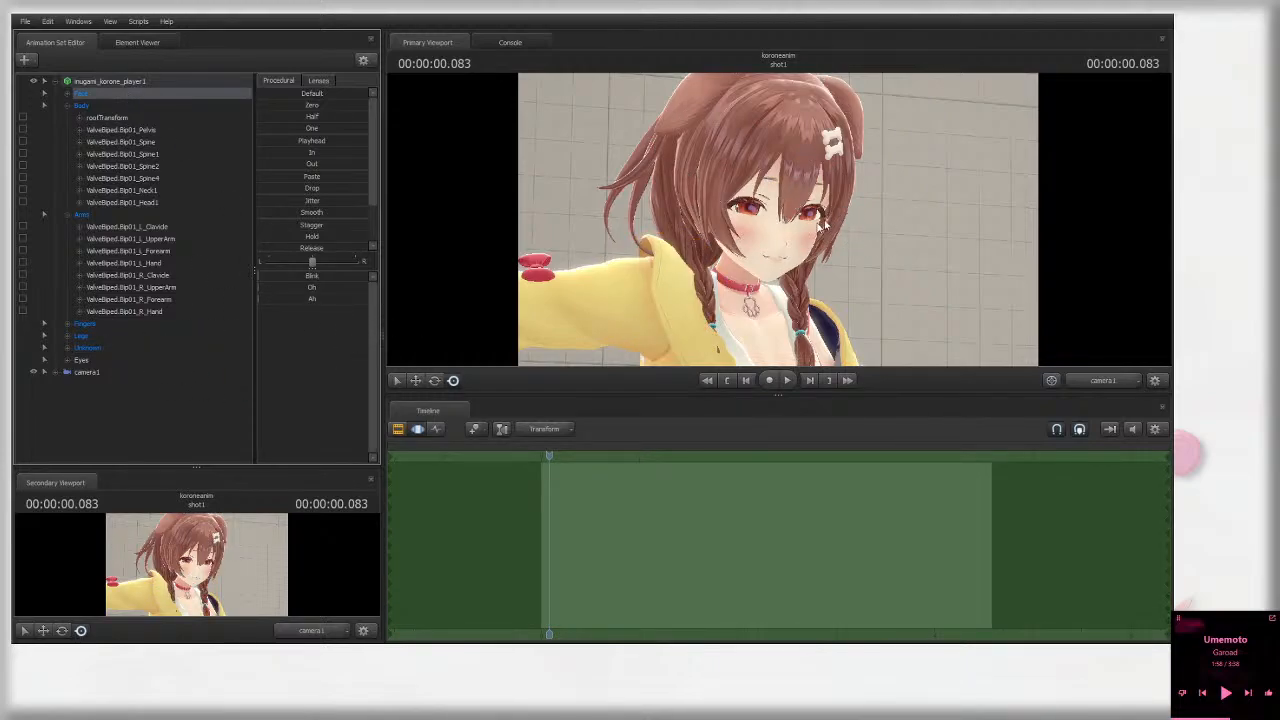
{"action": "key", "text": "ctrl"}
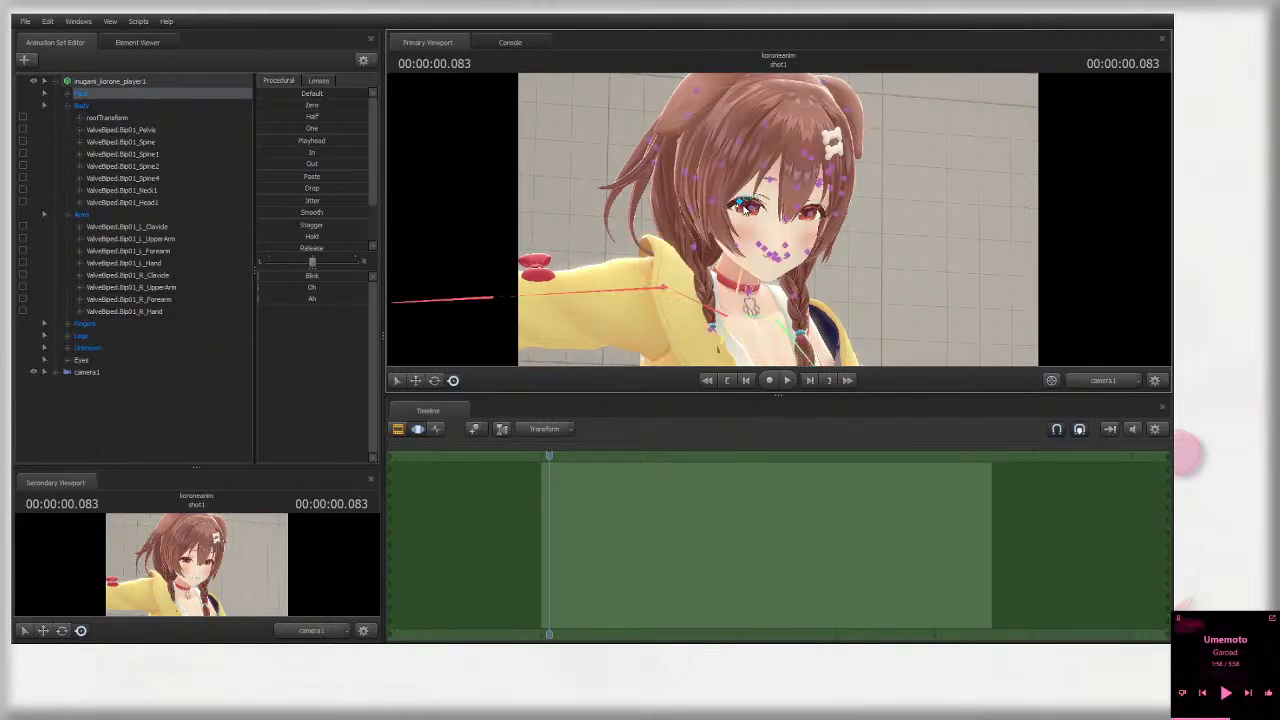
{"action": "left_click", "coordinate": [742, 205]}
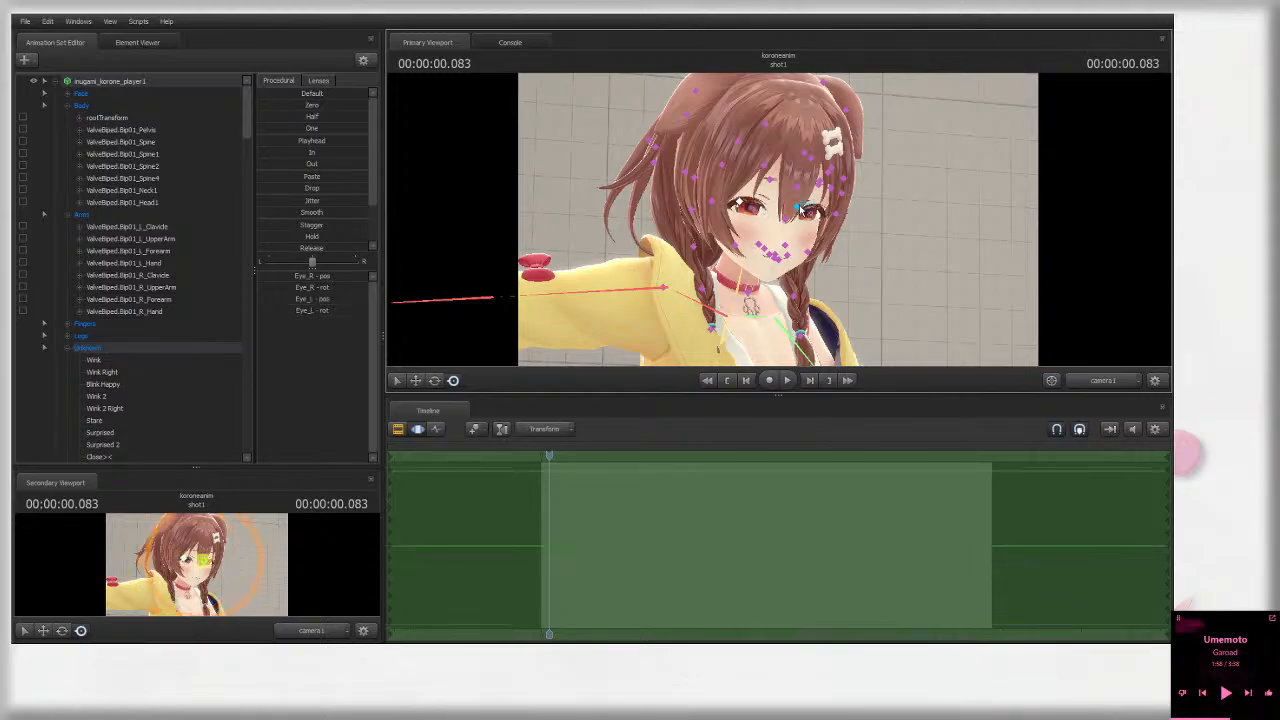
{"action": "left_click", "coordinate": [803, 211], "text": "ctrl"}
{"action": "left_click", "coordinate": [586, 301]}
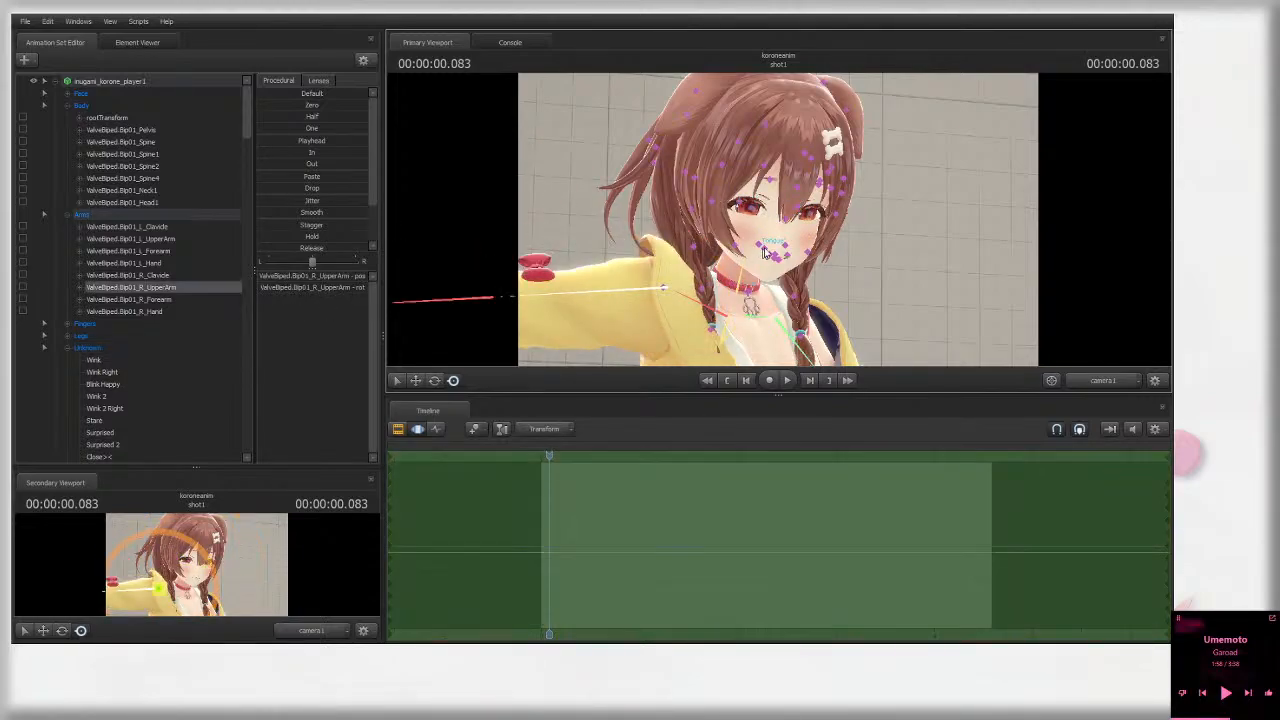
{"action": "left_click", "coordinate": [741, 204]}
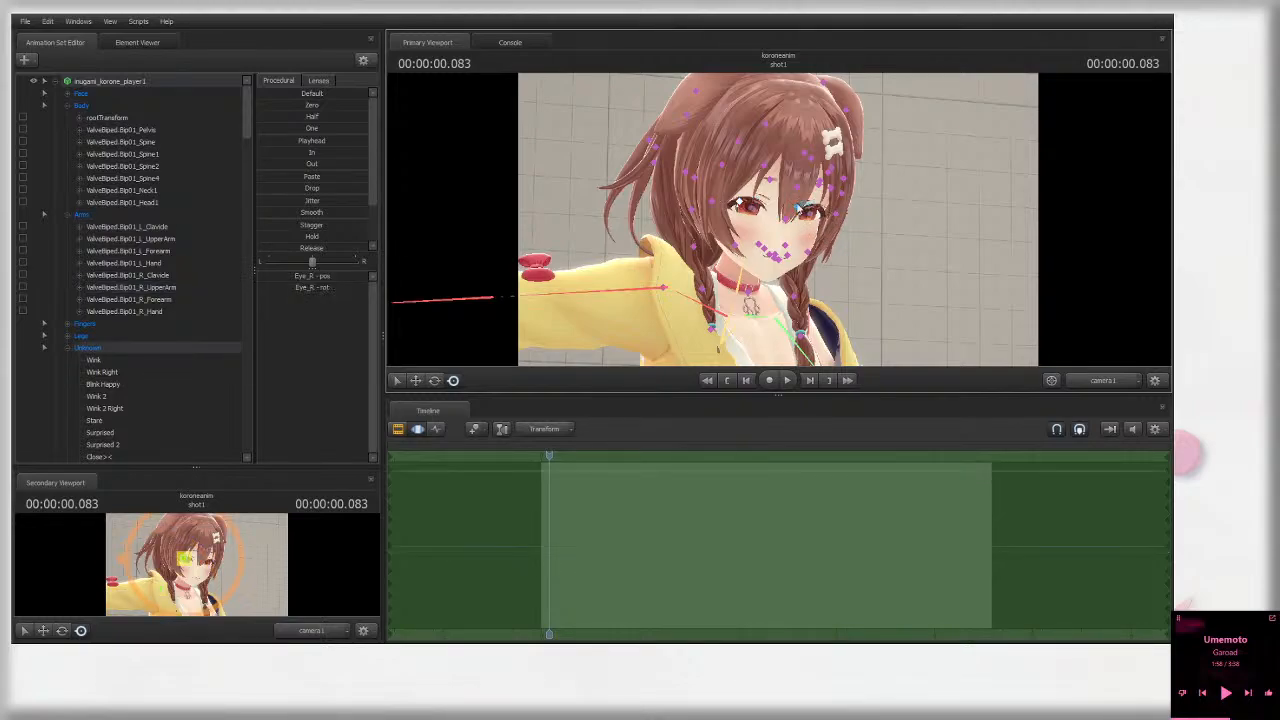
{"action": "left_click", "coordinate": [799, 204], "text": "ctrl+shift"}
{"action": "left_click", "coordinate": [754, 209], "text": "ctrl"}
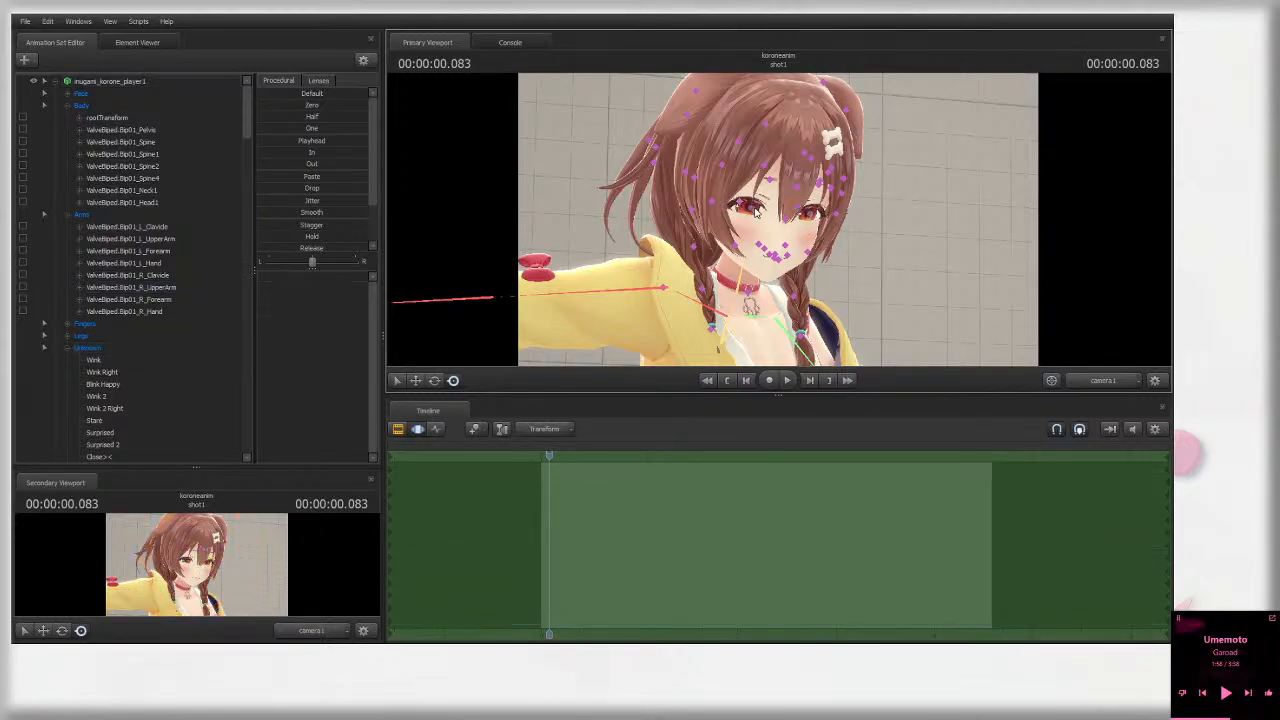
Step: Select the Eye_R and Eye_L bones together on Korone's face for adjusting both eyes
{"action": "left_click", "coordinate": [741, 200]}
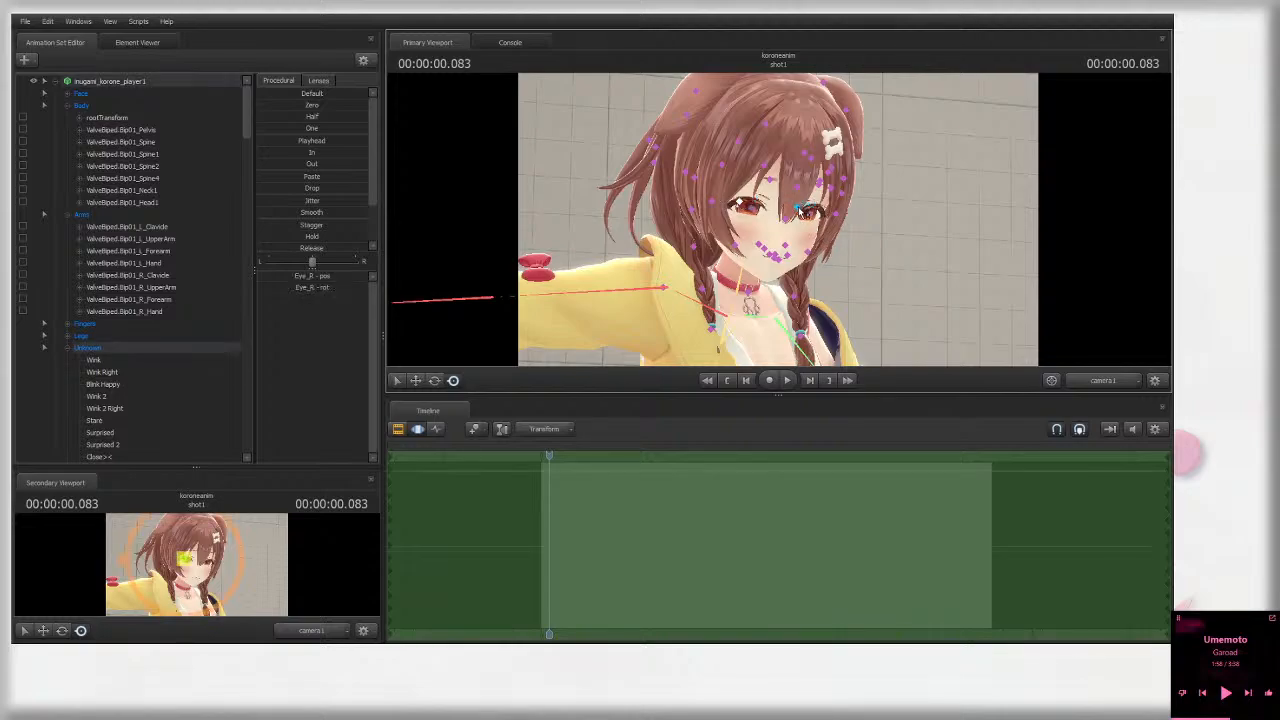
{"action": "left_click", "coordinate": [799, 207], "text": "ctrl+shift"}
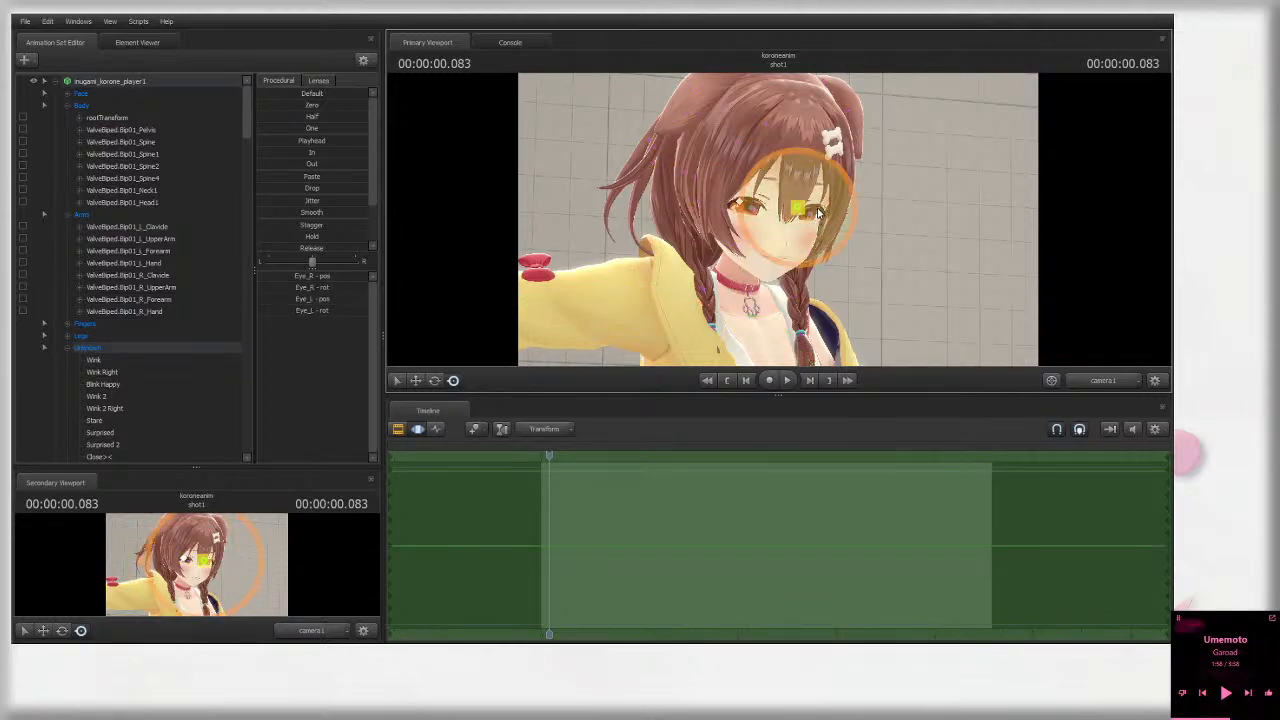
Step: Try rotating both upper arms together and undo the rotation
{"action": "left_click", "coordinate": [640, 288], "text": "ctrl"}
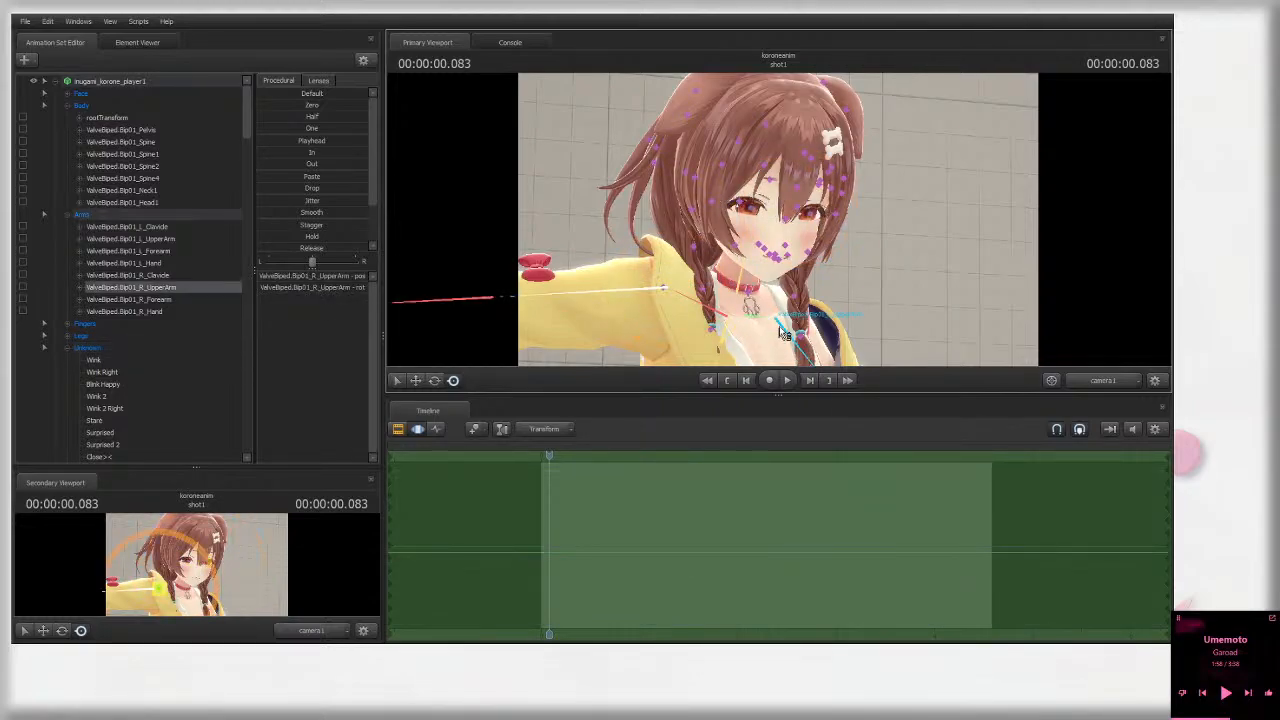
{"action": "left_click", "coordinate": [782, 328], "text": "ctrl+shift"}
{"action": "left_click_drag", "start_coordinate": [797, 316], "coordinate": [715, 197]}
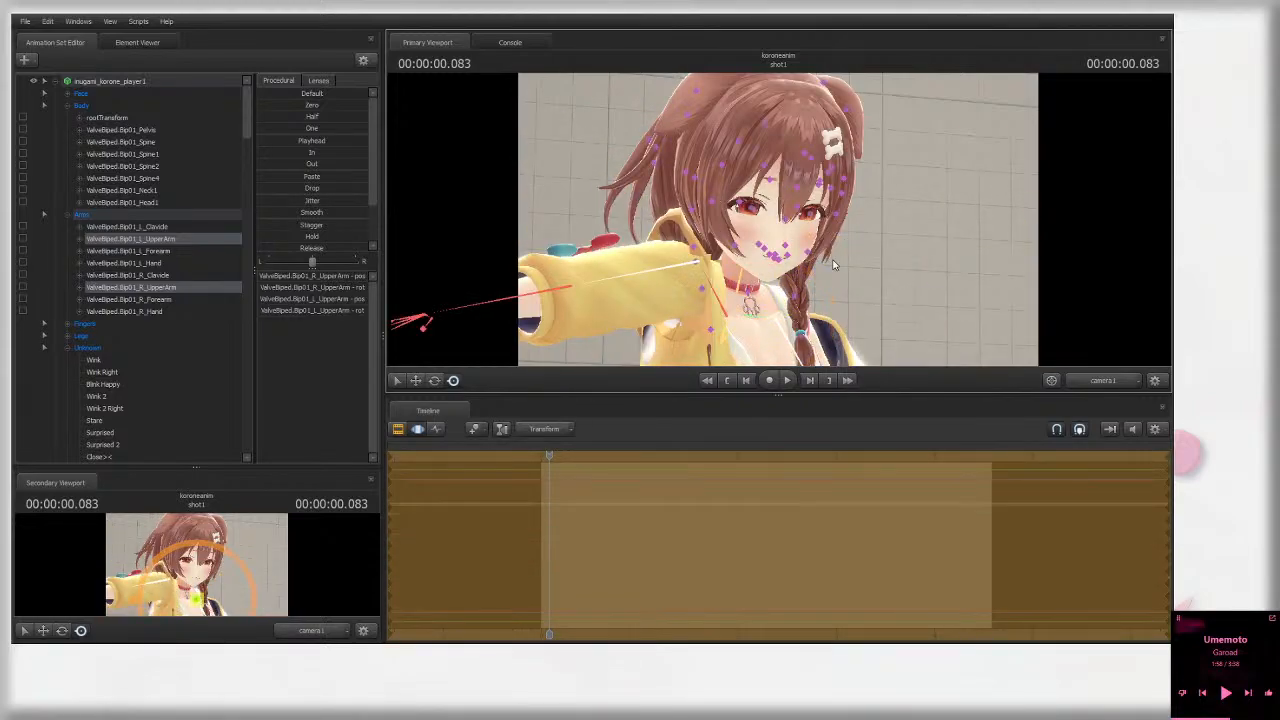
{"action": "key", "text": "ctrl+z"}
Step: Check the selected right eye through the alternate camera view and return to camera1
{"action": "left_click", "coordinate": [742, 205]}
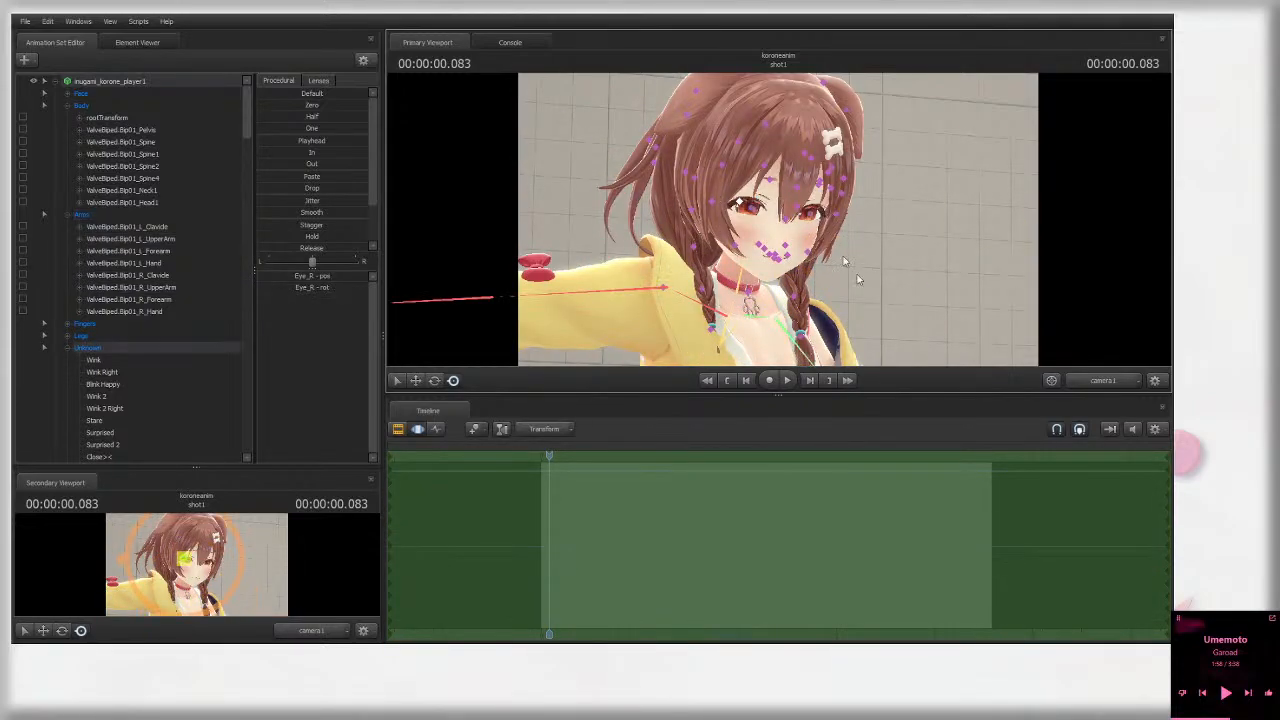
{"action": "left_click", "coordinate": [1085, 379]}
{"action": "mouse_move", "coordinate": [900, 270]}
{"action": "left_mouse_down"}
{"action": "mouse_move", "coordinate": [900, 330]}
{"action": "mouse_move", "coordinate": [900, 255]}
{"action": "mouse_move", "coordinate": [908, 262]}
{"action": "left_mouse_up"}
{"action": "key", "text": "s"}
{"action": "key", "text": "w"}
{"action": "left_click", "coordinate": [1091, 379]}
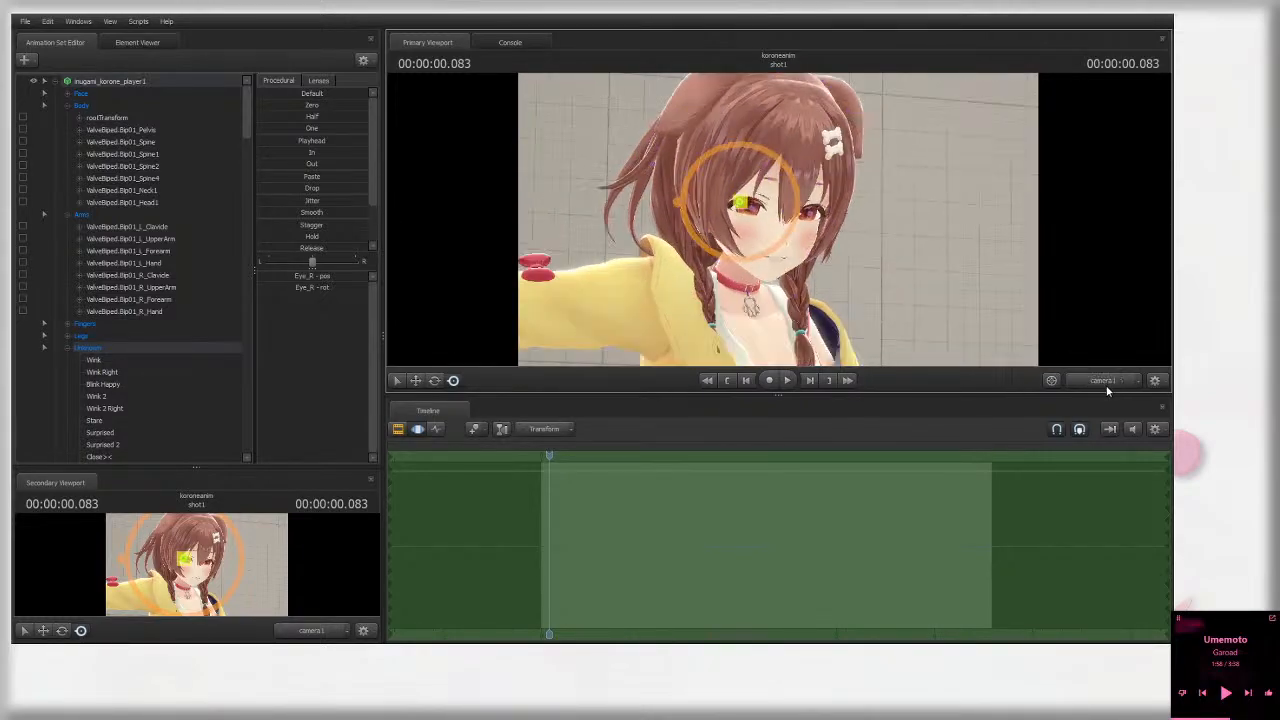
{"action": "left_click", "coordinate": [760, 215]}
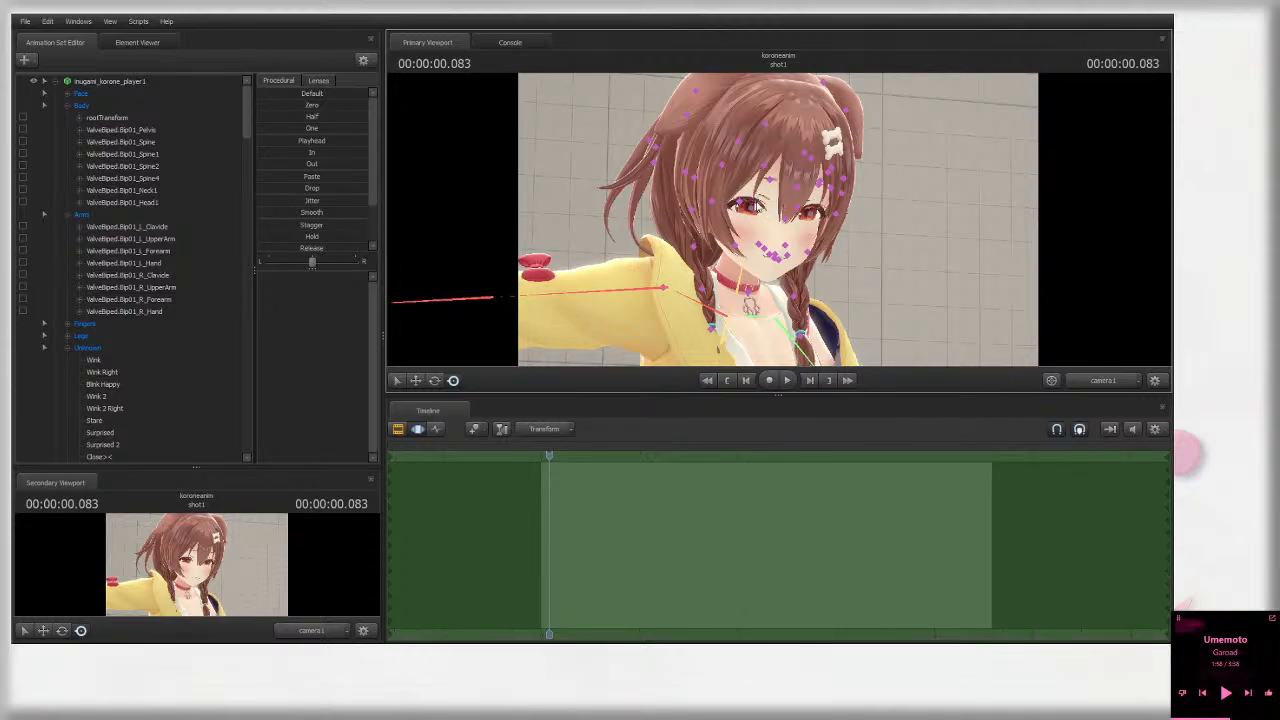
Step: Select Eye_R and Eye_L together and undo a trial rotation of both eyes
{"action": "left_click", "coordinate": [739, 203]}
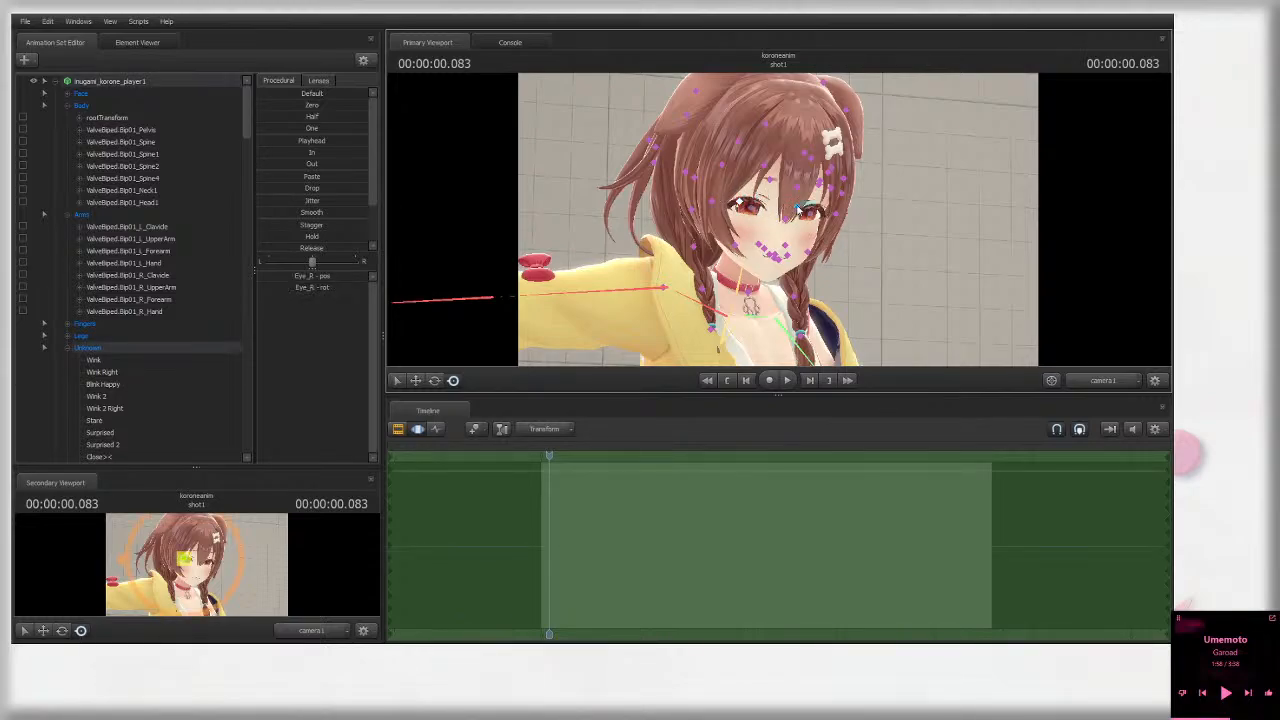
{"action": "left_click", "coordinate": [815, 215]}
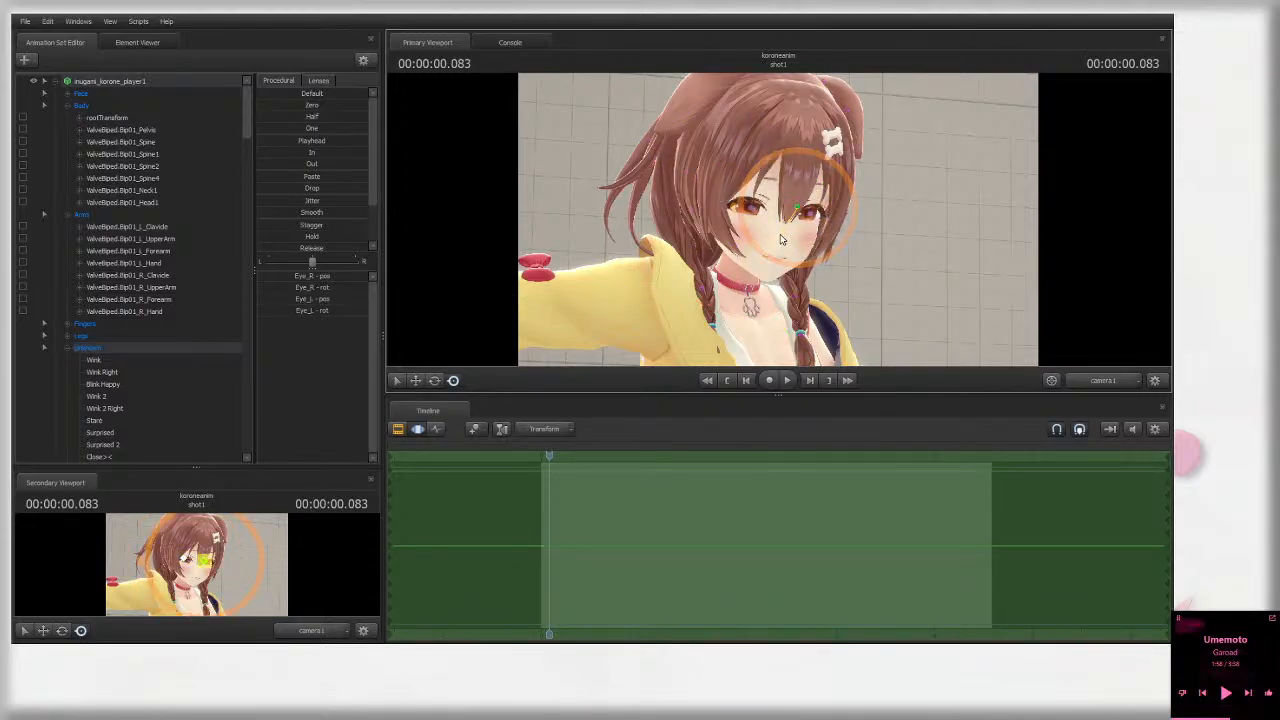
{"action": "left_click_drag", "start_coordinate": [823, 210], "coordinate": [676, 222]}
{"action": "key", "text": "ctrl+z"}
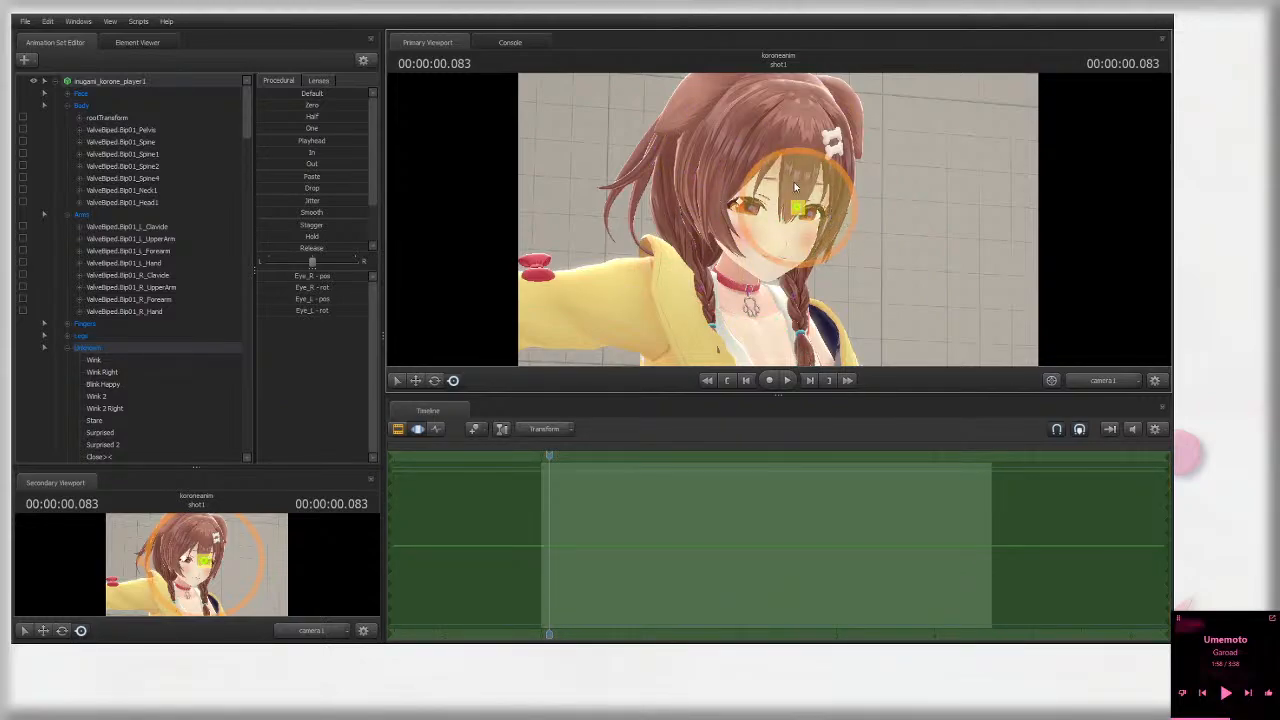
Step: Set the rotation mode to Local for the selected eyes
{"action": "key", "text": "ctrl"}
{"action": "right_click", "coordinate": [778, 203]}
{"action": "mouse_move", "coordinate": [826, 214]}
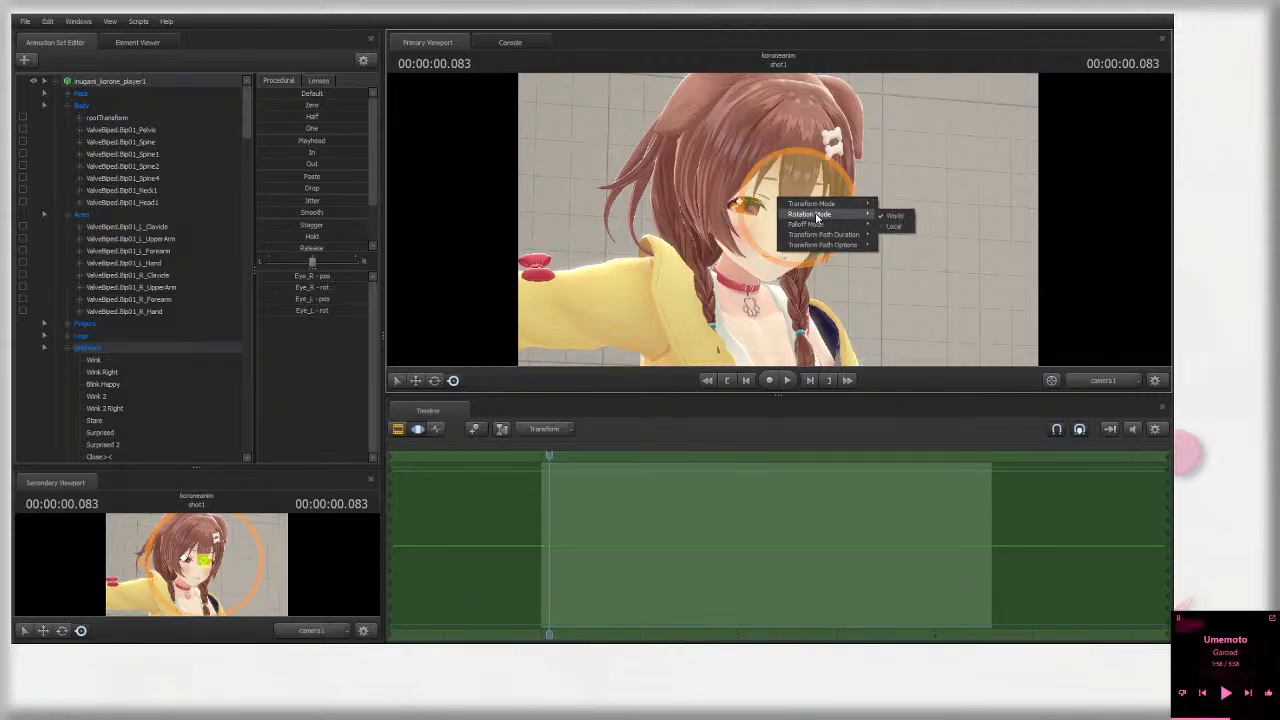
{"action": "left_click", "coordinate": [895, 227]}
{"action": "key", "text": "ctrl"}
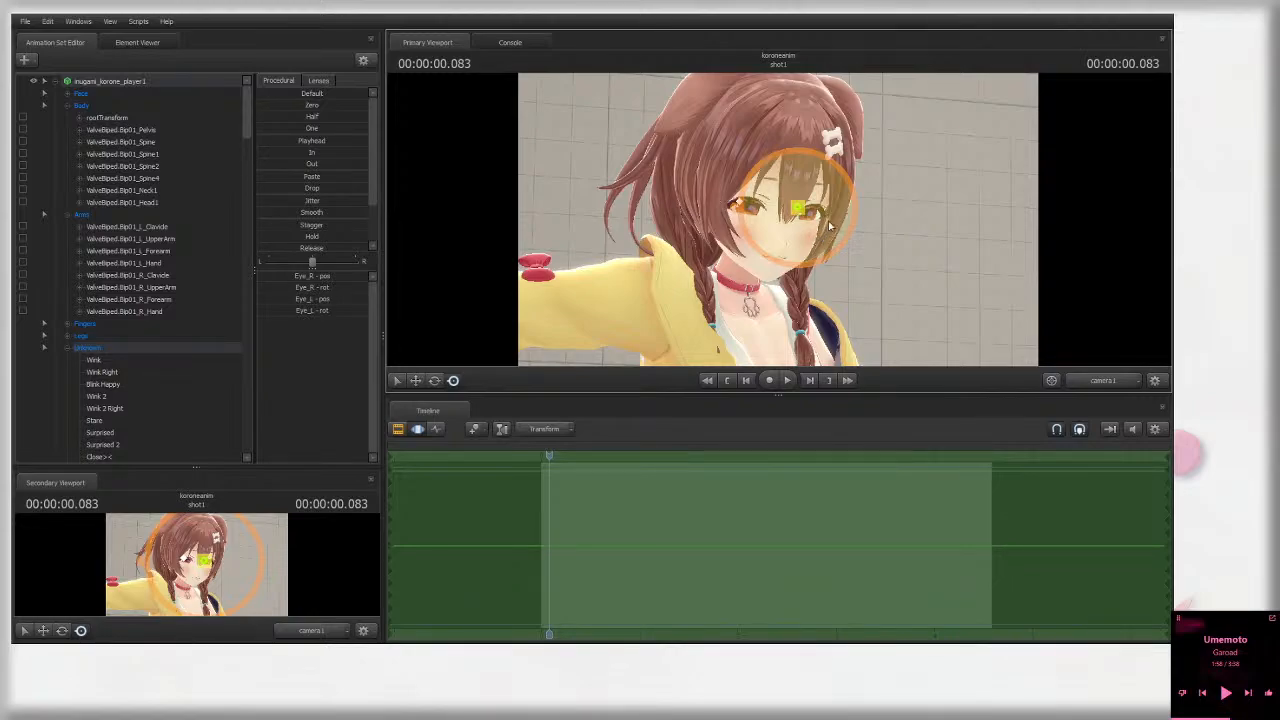
Step: Rotate both eyes together to shift the character's gaze, check them from another view and deselect them
{"action": "left_click_drag", "start_coordinate": [830, 220], "coordinate": [799, 222]}
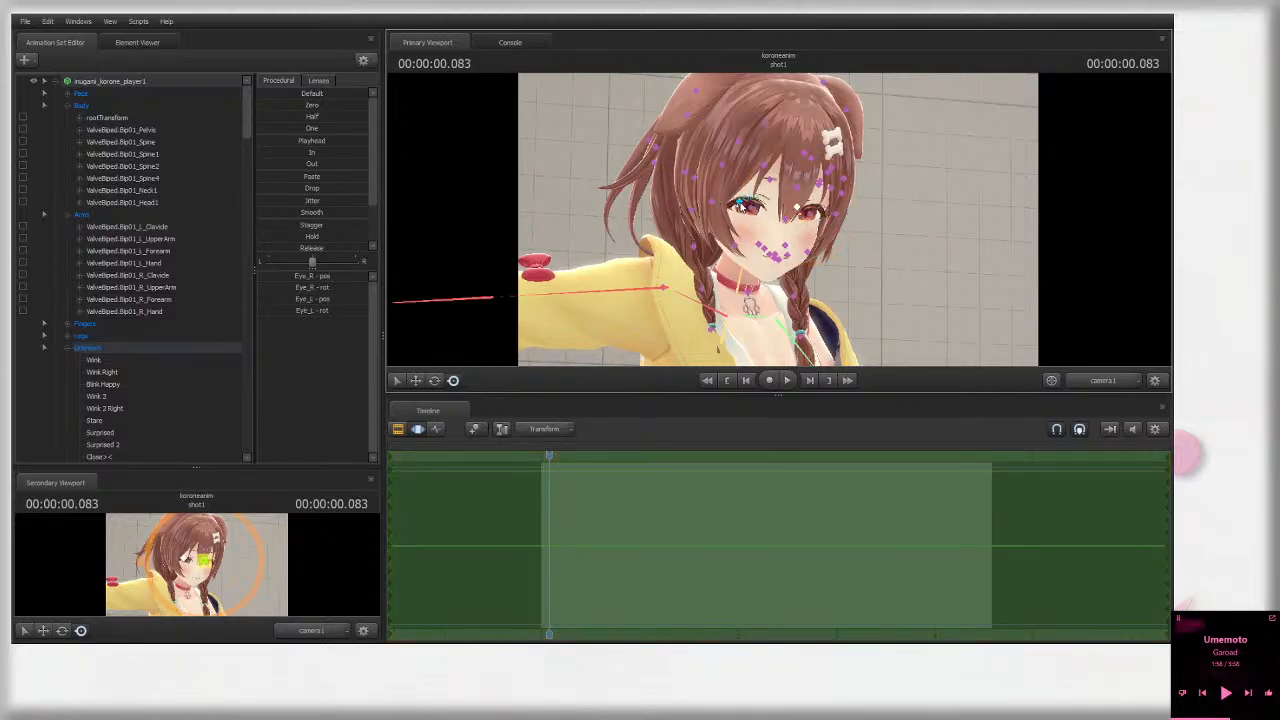
{"action": "right_click", "coordinate": [752, 212]}
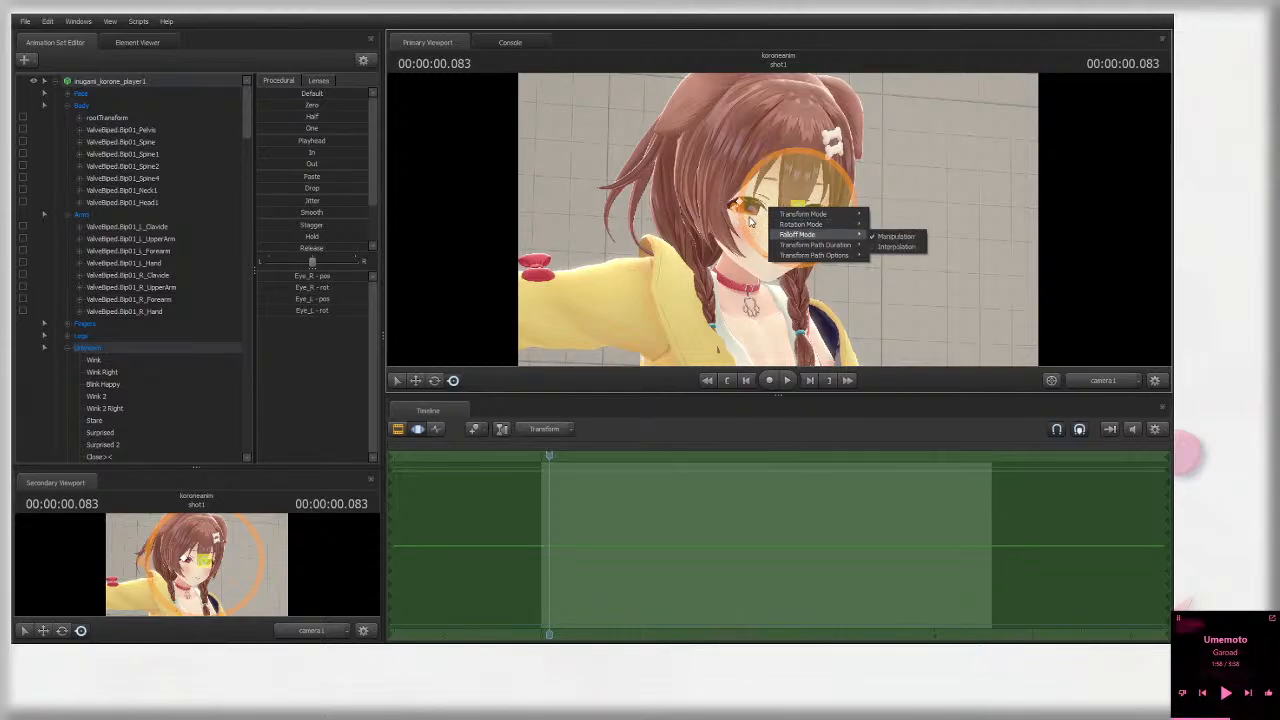
{"action": "left_click", "coordinate": [753, 222]}
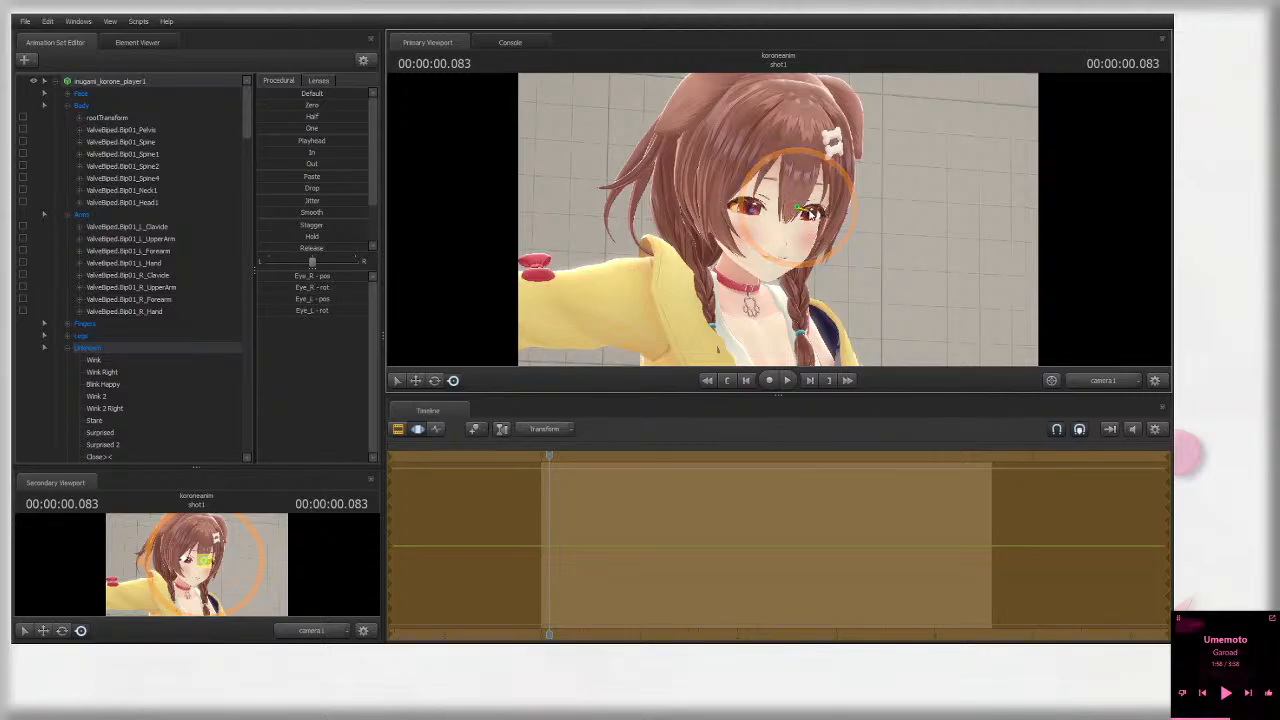
{"action": "left_click", "coordinate": [1106, 382]}
{"action": "mouse_move", "coordinate": [844, 290]}
{"action": "left_mouse_down", "text": "alt"}
{"action": "mouse_move", "coordinate": [844, 270]}
{"action": "mouse_move", "coordinate": [840, 288]}
{"action": "left_mouse_up", "text": "alt"}
{"action": "left_click", "coordinate": [1106, 382]}
{"action": "left_click", "coordinate": [906, 302]}
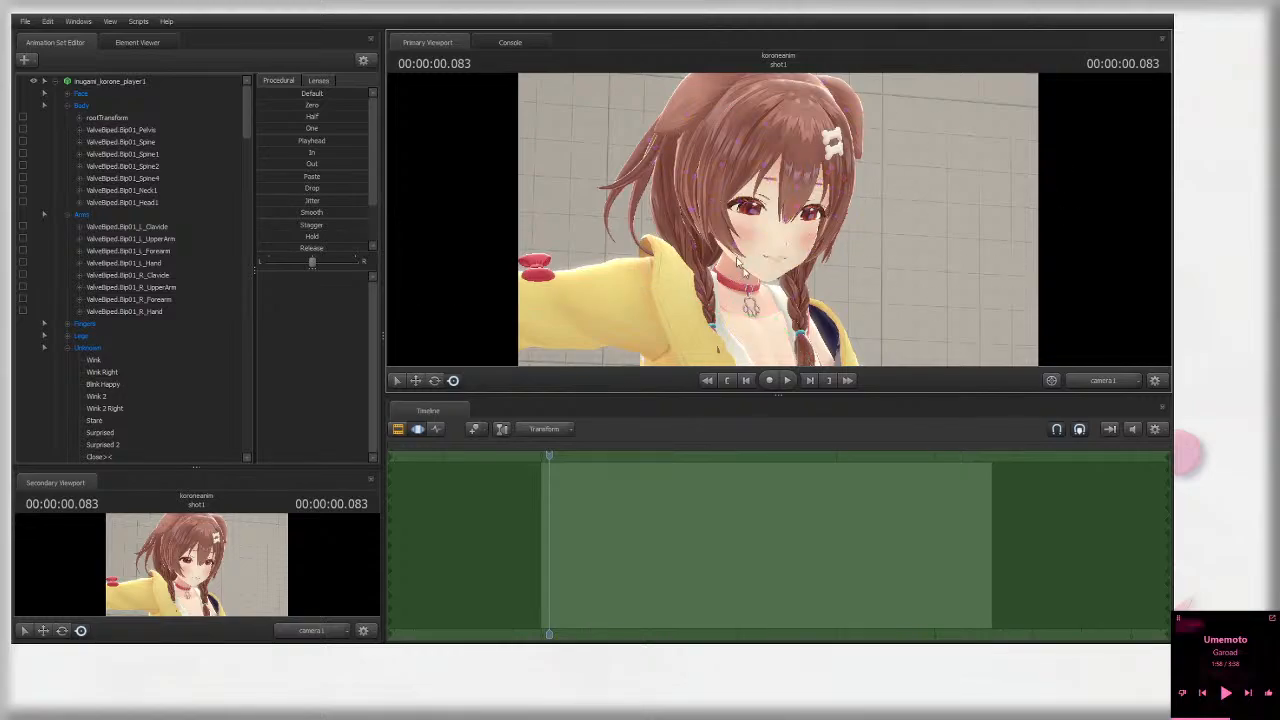
Step: Rotate the right upper arm down towards the character's side
{"action": "left_click", "coordinate": [710, 310], "text": "ctrl"}
{"action": "left_click_drag", "start_coordinate": [697, 300], "coordinate": [688, 325]}
{"action": "left_click", "coordinate": [630, 326], "text": "ctrl"}
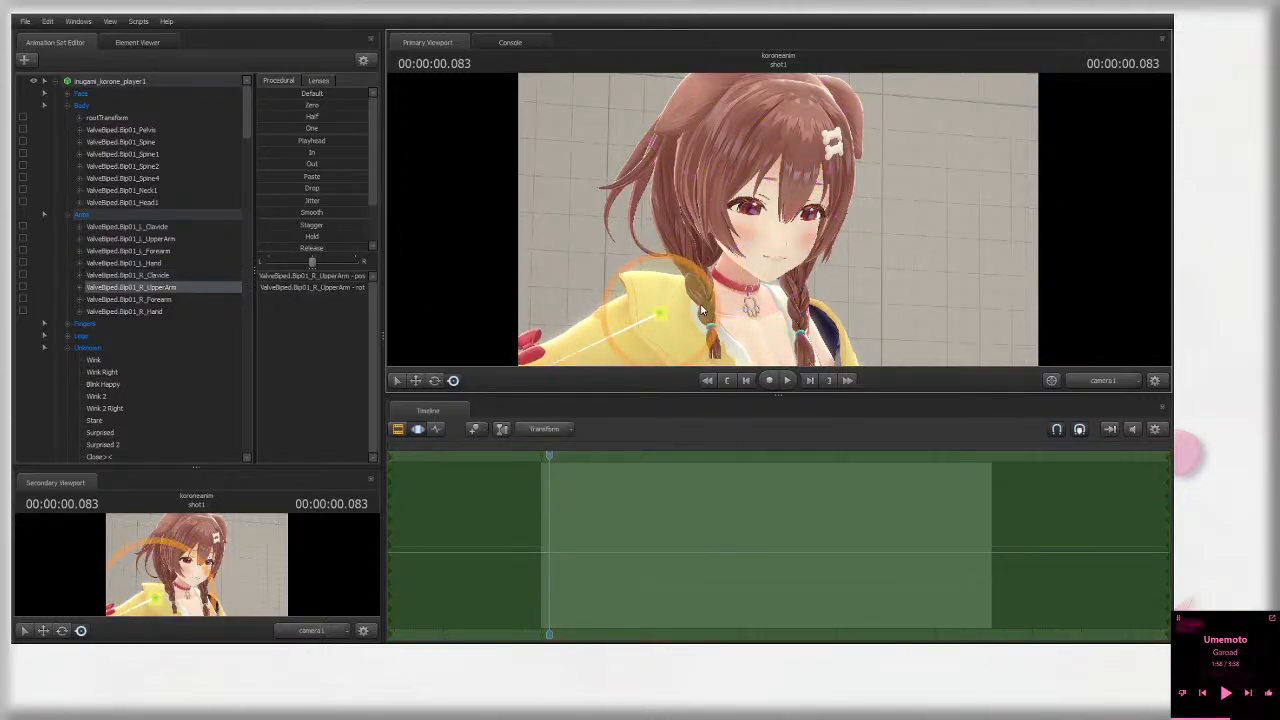
{"action": "left_click_drag", "start_coordinate": [629, 295], "coordinate": [619, 323]}
Step: Rotate the left upper arm and lower the right shoulder by rotating the R_Clavicle bone
{"action": "left_click", "coordinate": [793, 331], "text": "ctrl"}
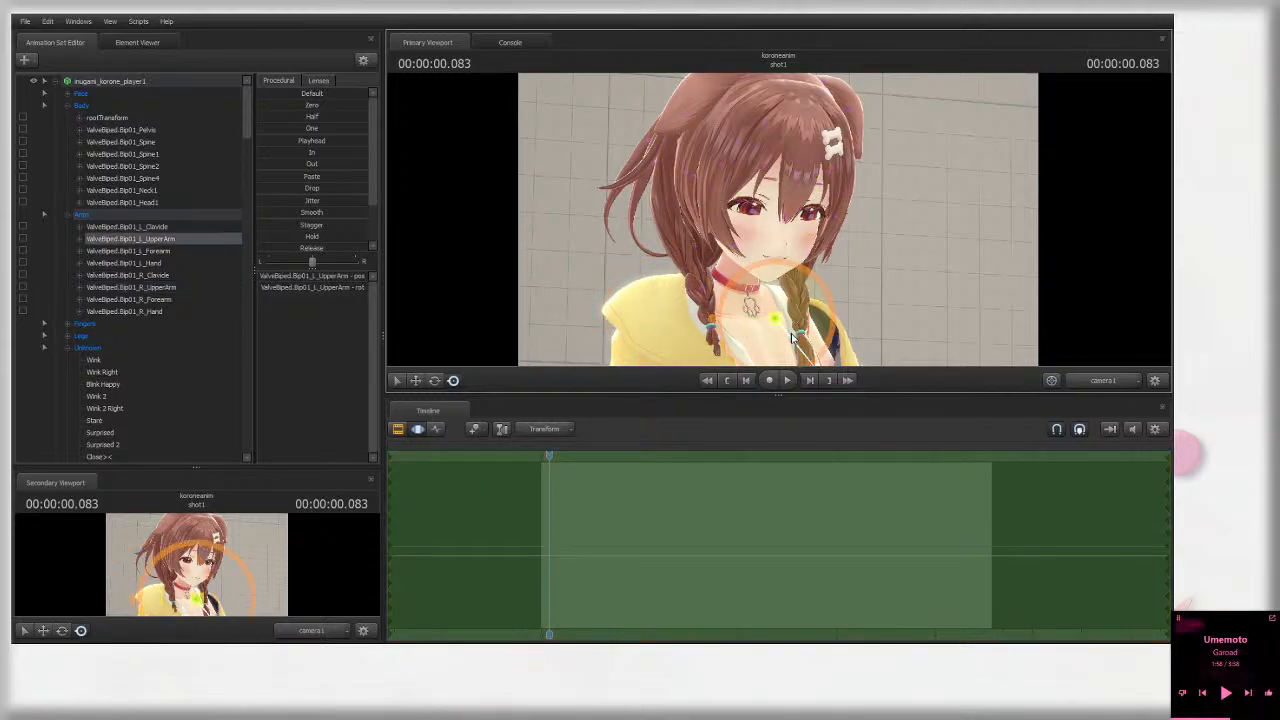
{"action": "left_click_drag", "start_coordinate": [724, 305], "coordinate": [788, 368]}
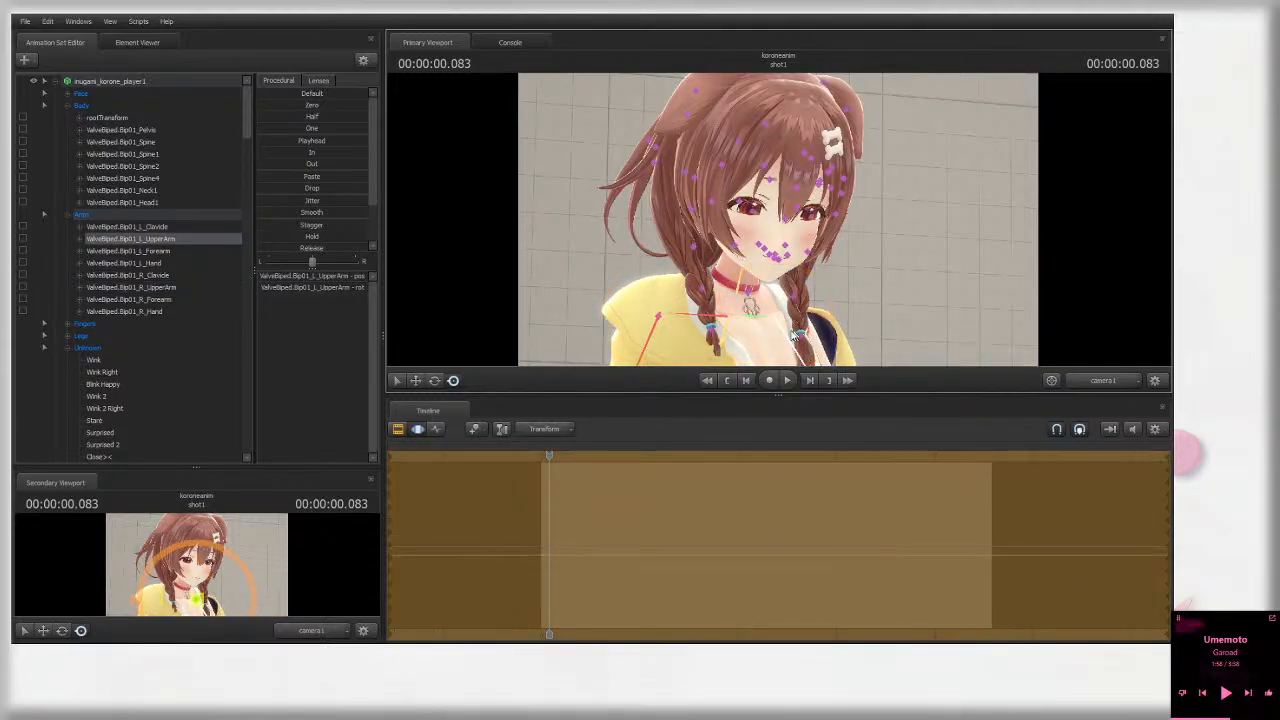
{"action": "left_click", "coordinate": [708, 321], "text": "ctrl"}
{"action": "left_click_drag", "start_coordinate": [698, 298], "coordinate": [704, 320]}
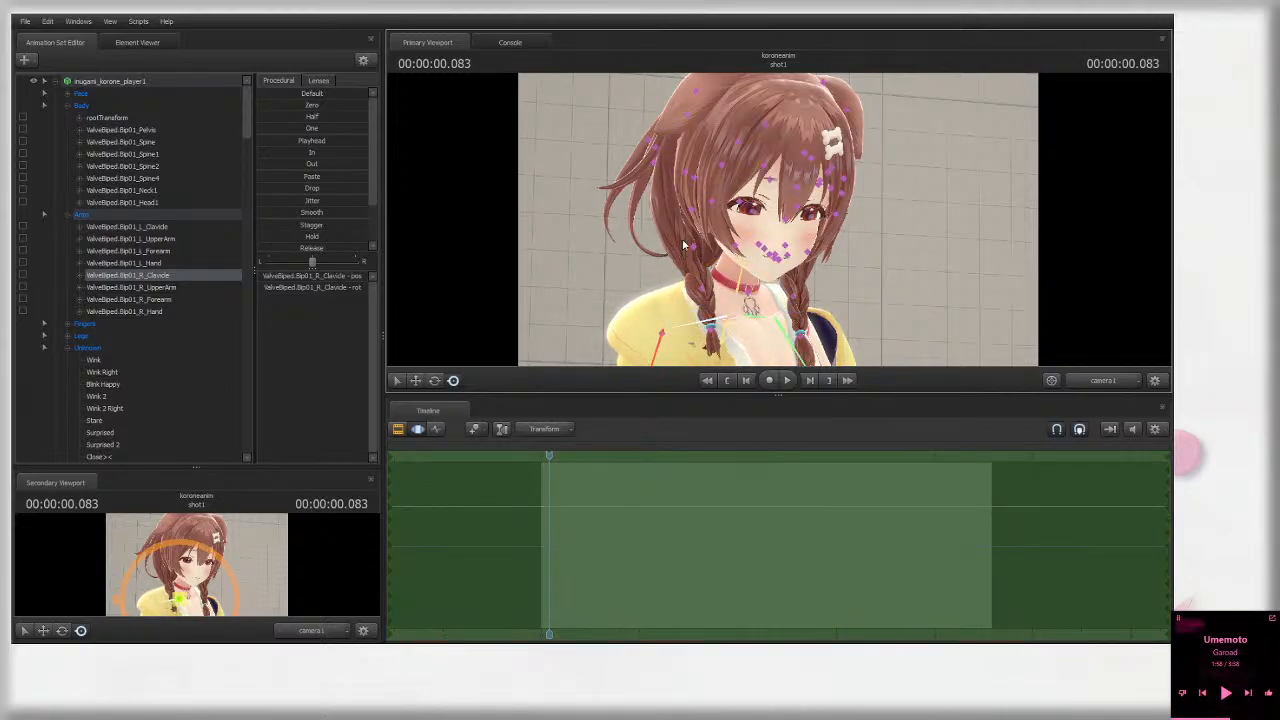
Step: Rotate the bones of the character's right braid so it hangs closer to the chest
{"action": "left_click", "coordinate": [692, 254], "text": "ctrl"}
{"action": "left_click", "coordinate": [692, 254], "text": "ctrl"}
{"action": "left_click_drag", "start_coordinate": [692, 254], "coordinate": [718, 273]}
{"action": "mouse_move", "coordinate": [727, 269]}
{"action": "left_mouse_down"}
{"action": "mouse_move", "coordinate": [740, 290]}
{"action": "mouse_move", "coordinate": [711, 263]}
{"action": "left_mouse_up"}
{"action": "left_click", "coordinate": [709, 287], "text": "ctrl"}
{"action": "left_click", "coordinate": [886, 304], "text": "ctrl"}
{"action": "left_click", "coordinate": [693, 246], "text": "ctrl"}
{"action": "left_click", "coordinate": [940, 293], "text": "ctrl"}
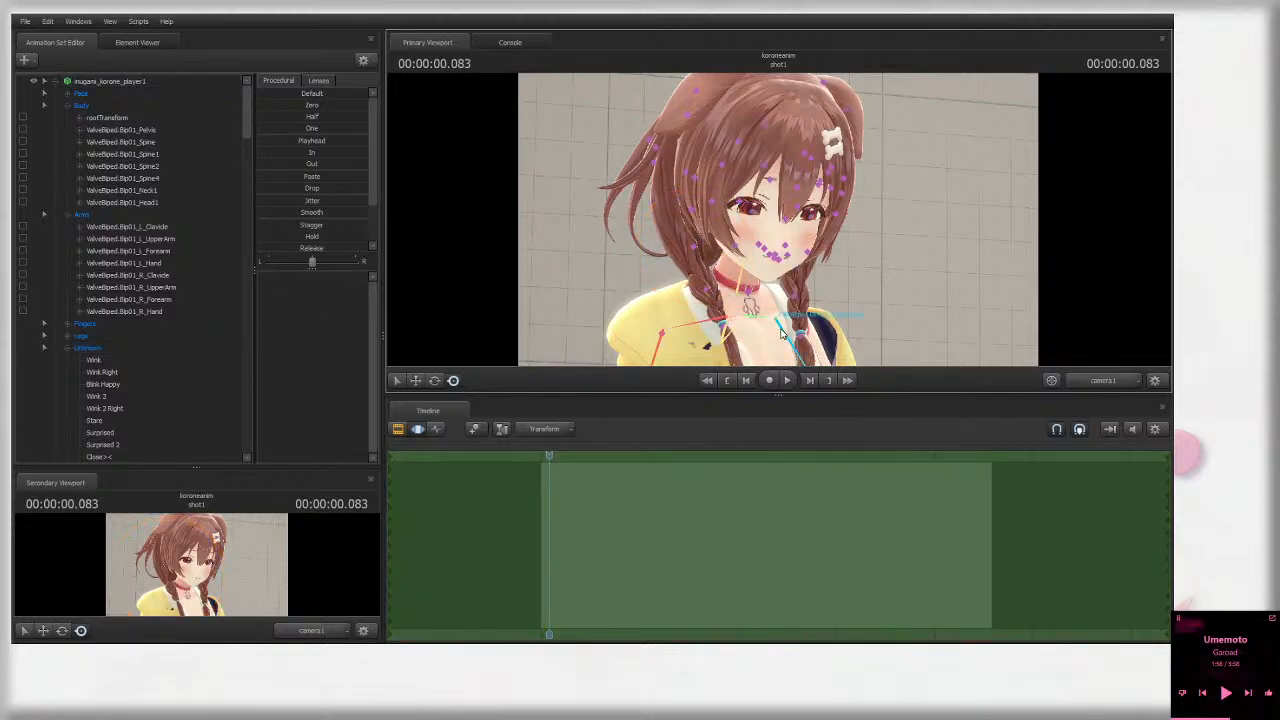
Step: Adjust the left shoulder by rotating the L_Clavicle bone and readjust the left upper arm
{"action": "left_click", "coordinate": [852, 326], "text": "ctrl"}
{"action": "left_click_drag", "start_coordinate": [836, 318], "coordinate": [766, 297]}
{"action": "left_click", "coordinate": [786, 320], "text": "ctrl"}
{"action": "left_click", "coordinate": [803, 348], "text": "ctrl"}
{"action": "left_click", "coordinate": [768, 316], "text": "ctrl"}
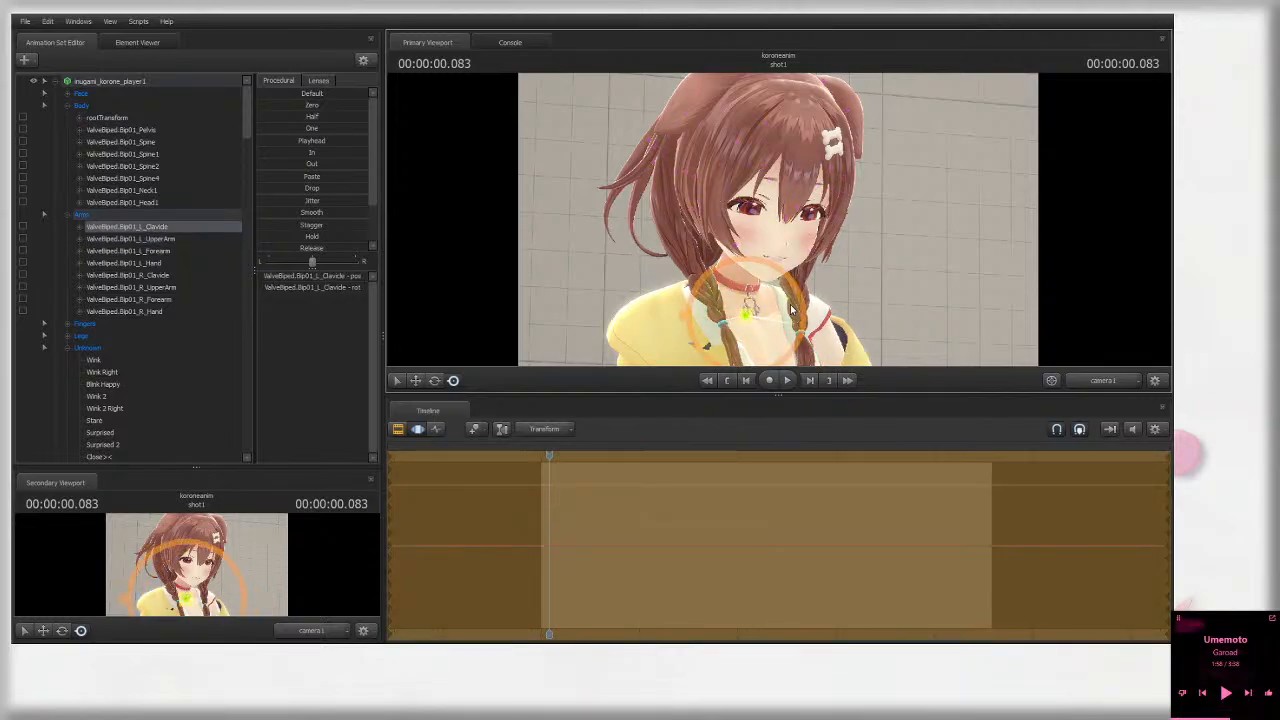
{"action": "left_click", "coordinate": [810, 346], "text": "ctrl"}
{"action": "left_click_drag", "start_coordinate": [810, 346], "coordinate": [814, 342]}
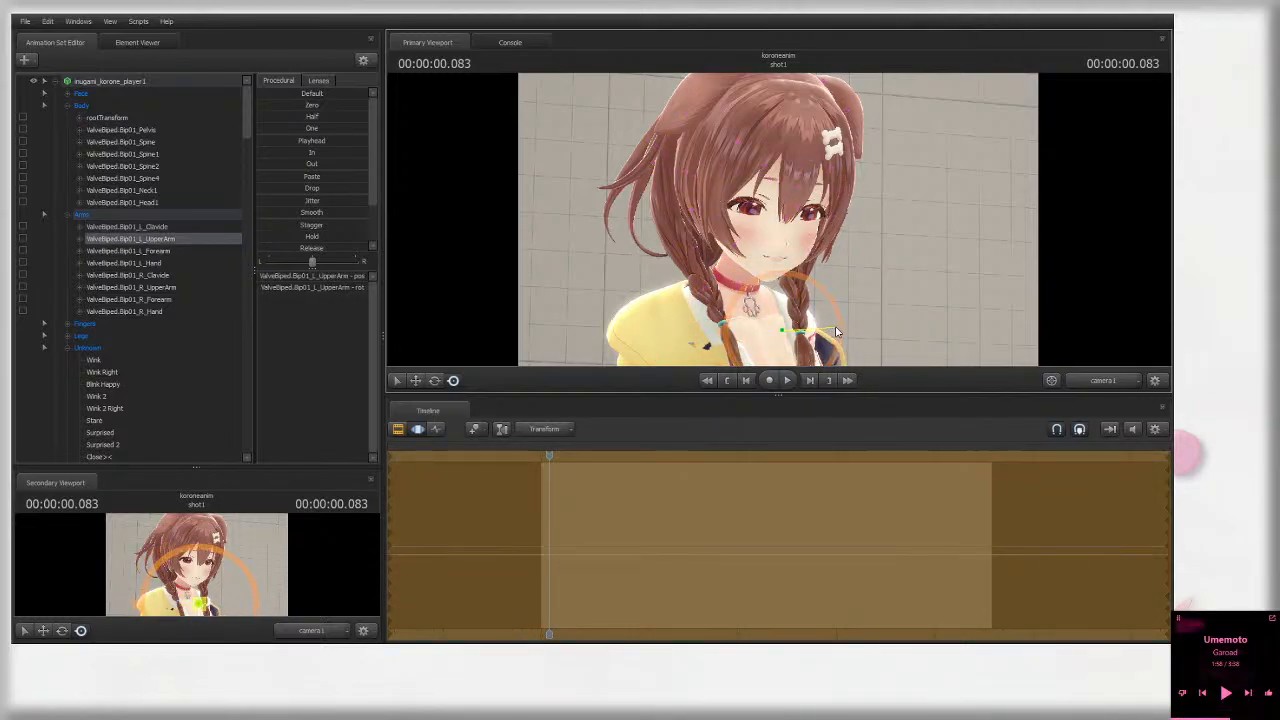
{"action": "left_click", "coordinate": [917, 314], "text": "ctrl"}
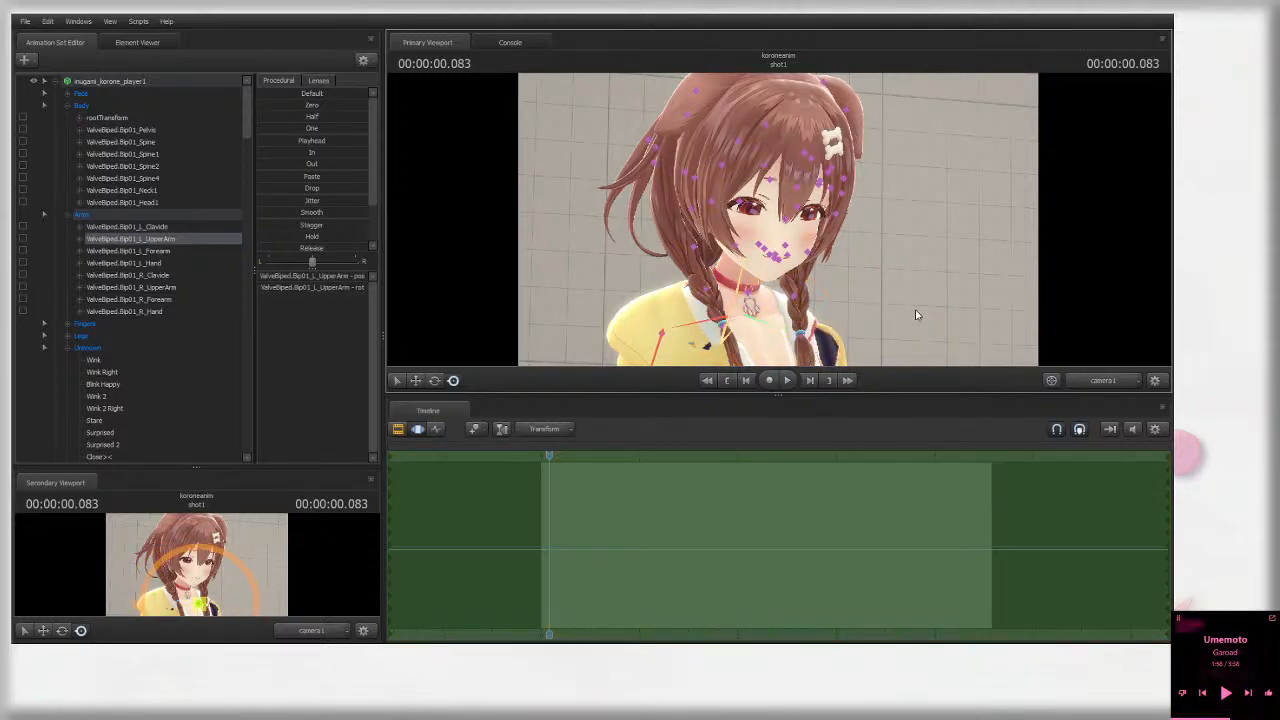
Step: Raise the right shoulder with the R_Clavicle bone and tilt the head slightly
{"action": "left_click", "coordinate": [706, 326], "text": "ctrl"}
{"action": "left_click_drag", "start_coordinate": [718, 331], "coordinate": [745, 329]}
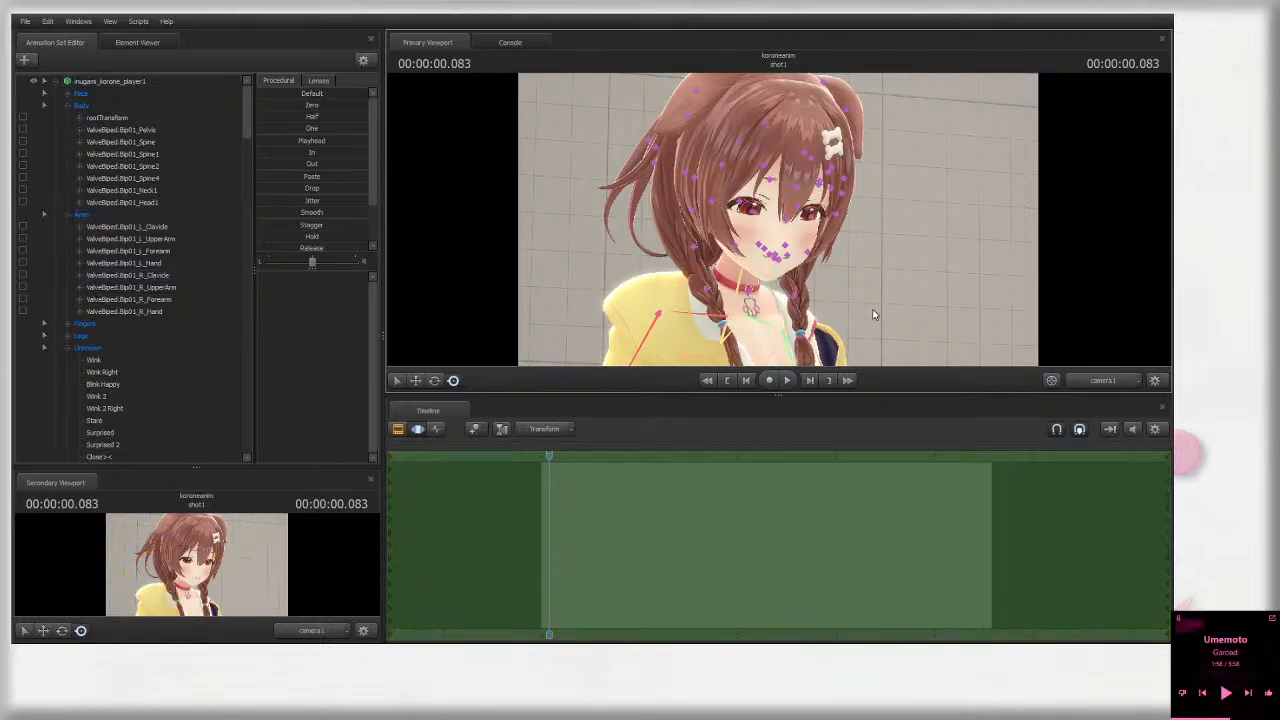
{"action": "left_click", "coordinate": [778, 246], "text": "ctrl"}
{"action": "left_click_drag", "start_coordinate": [780, 247], "coordinate": [815, 230]}
{"action": "left_click", "coordinate": [867, 259], "text": "ctrl"}
Step: Rotate Eye_L slightly to fine-tune the gaze for the tilted head
{"action": "left_click", "coordinate": [739, 204], "text": "ctrl"}
{"action": "left_click", "coordinate": [792, 189], "text": "ctrl"}
{"action": "key", "text": "ctrl+z"}
{"action": "left_click", "coordinate": [798, 209], "text": "ctrl"}
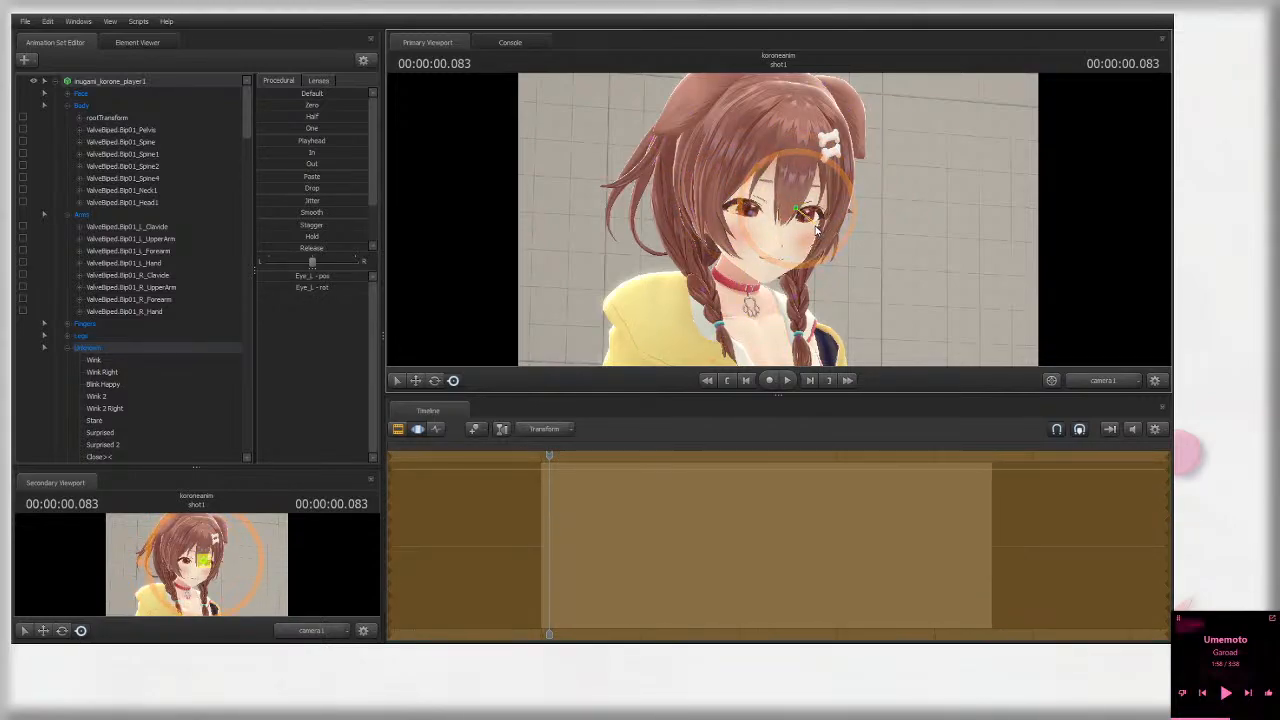
Step: Rotate Eyebrow_R, and adjust both eyebrows together for a gentler expression
{"action": "left_click", "coordinate": [778, 212], "text": "ctrl"}
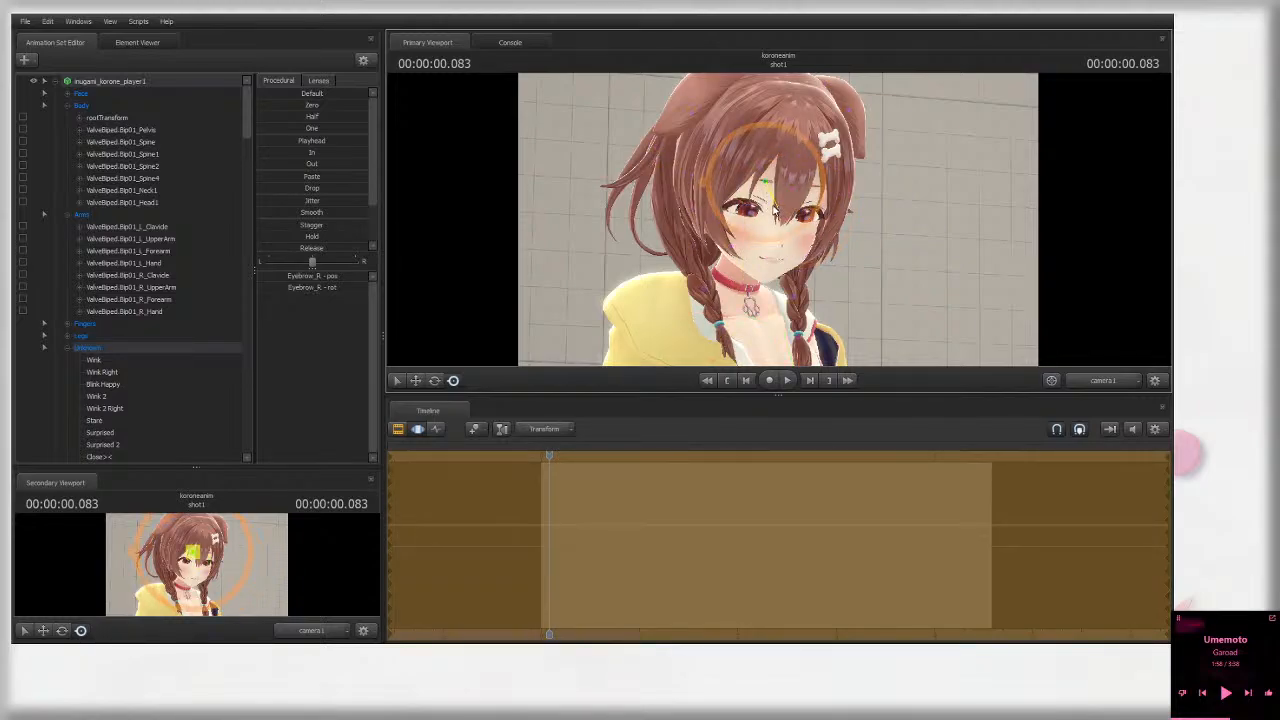
{"action": "left_click", "coordinate": [763, 212], "text": "ctrl"}
{"action": "left_click", "coordinate": [774, 193], "text": "ctrl"}
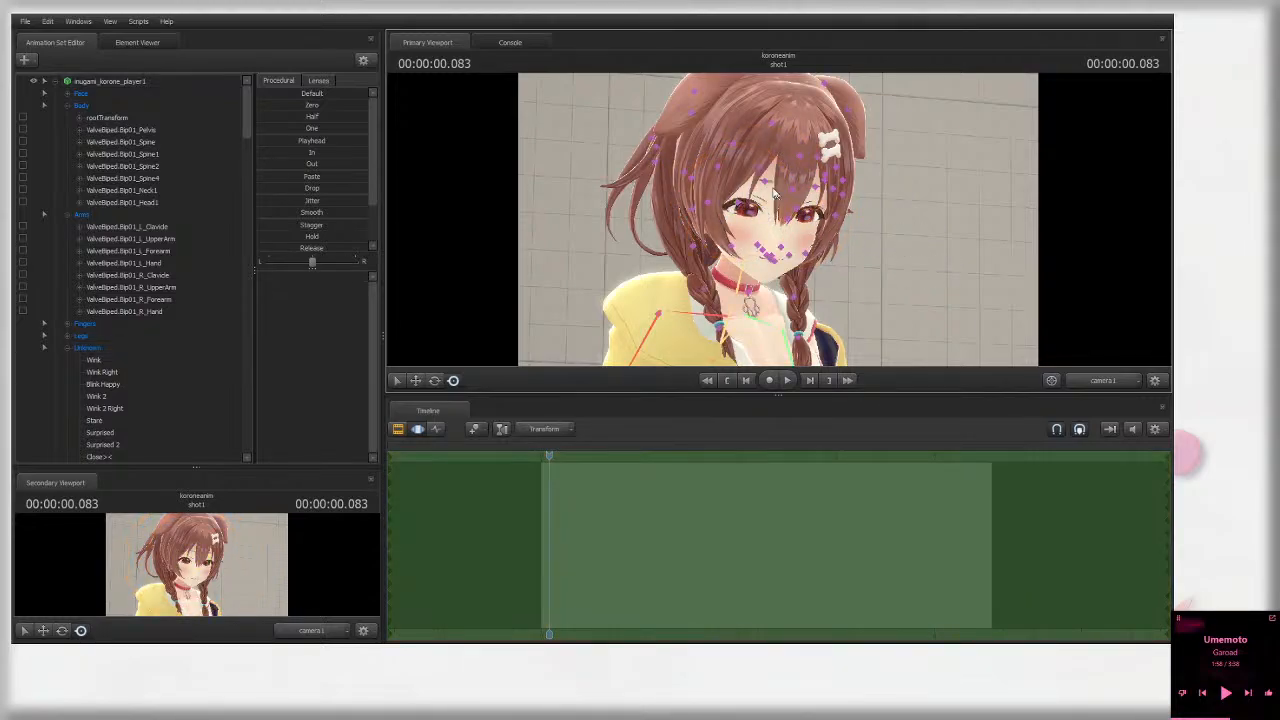
{"action": "left_click", "coordinate": [815, 186], "text": "ctrl"}
{"action": "left_click", "coordinate": [822, 190], "text": "ctrl"}
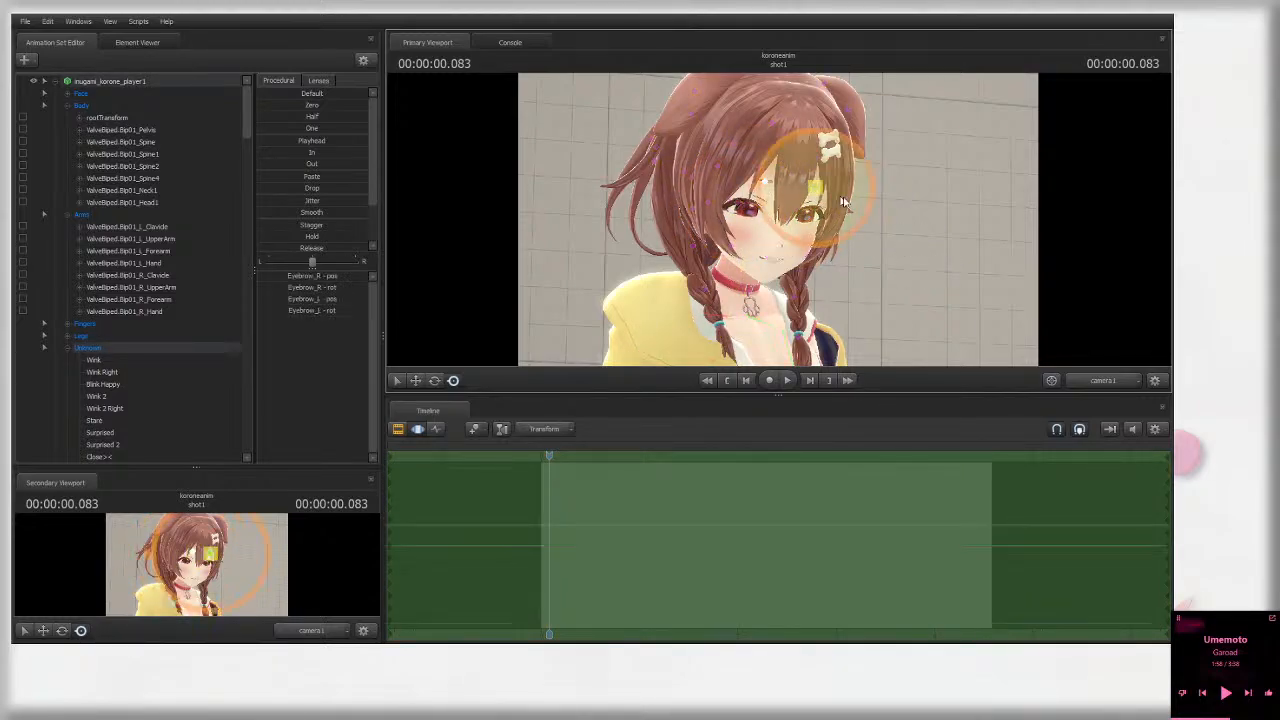
{"action": "left_click_drag", "start_coordinate": [821, 187], "coordinate": [821, 184]}
{"action": "left_click", "coordinate": [815, 196], "text": "ctrl"}
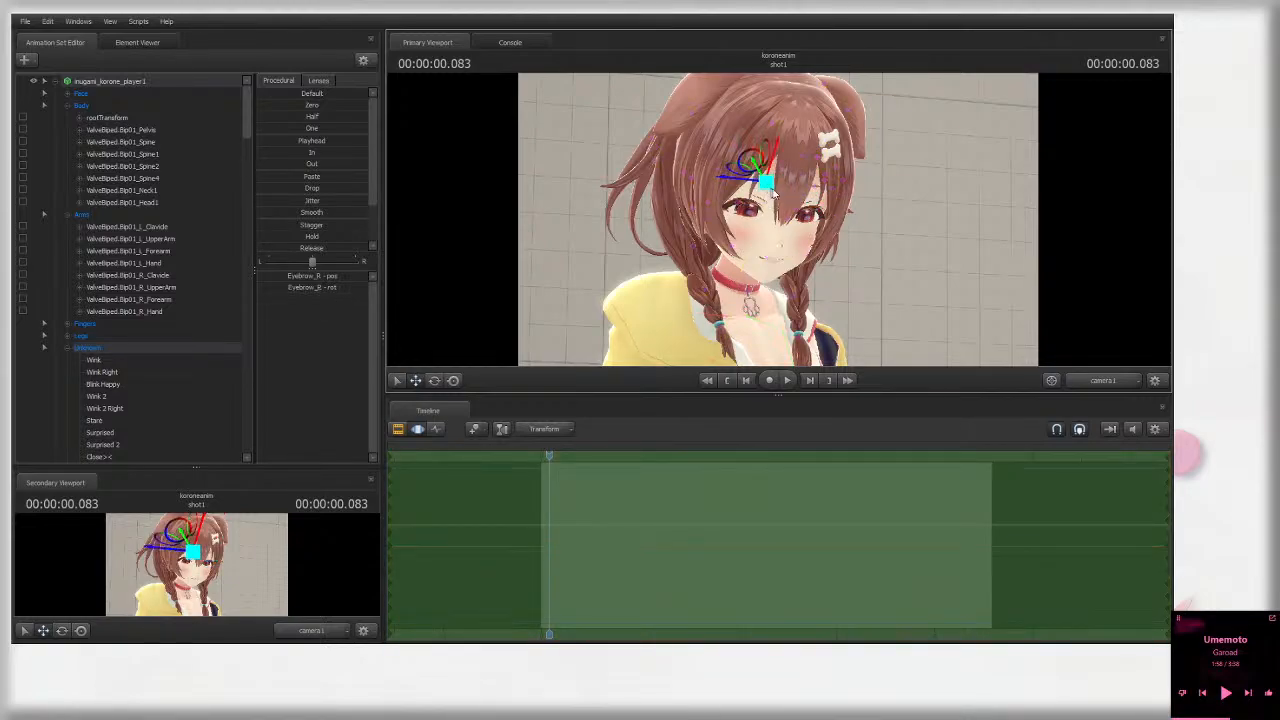
Step: Move both eyebrows slightly lower on the face with the move tool and deselect them
{"action": "key", "text": "e"}
{"action": "left_click_drag", "start_coordinate": [750, 152], "coordinate": [824, 158]}
{"action": "key", "text": "w"}
{"action": "left_click", "coordinate": [763, 189], "text": "ctrl"}
{"action": "left_click", "coordinate": [816, 188], "text": "ctrl"}
{"action": "key", "text": "e"}
{"action": "key", "text": "w"}
{"action": "left_click", "coordinate": [922, 202], "text": "ctrl"}
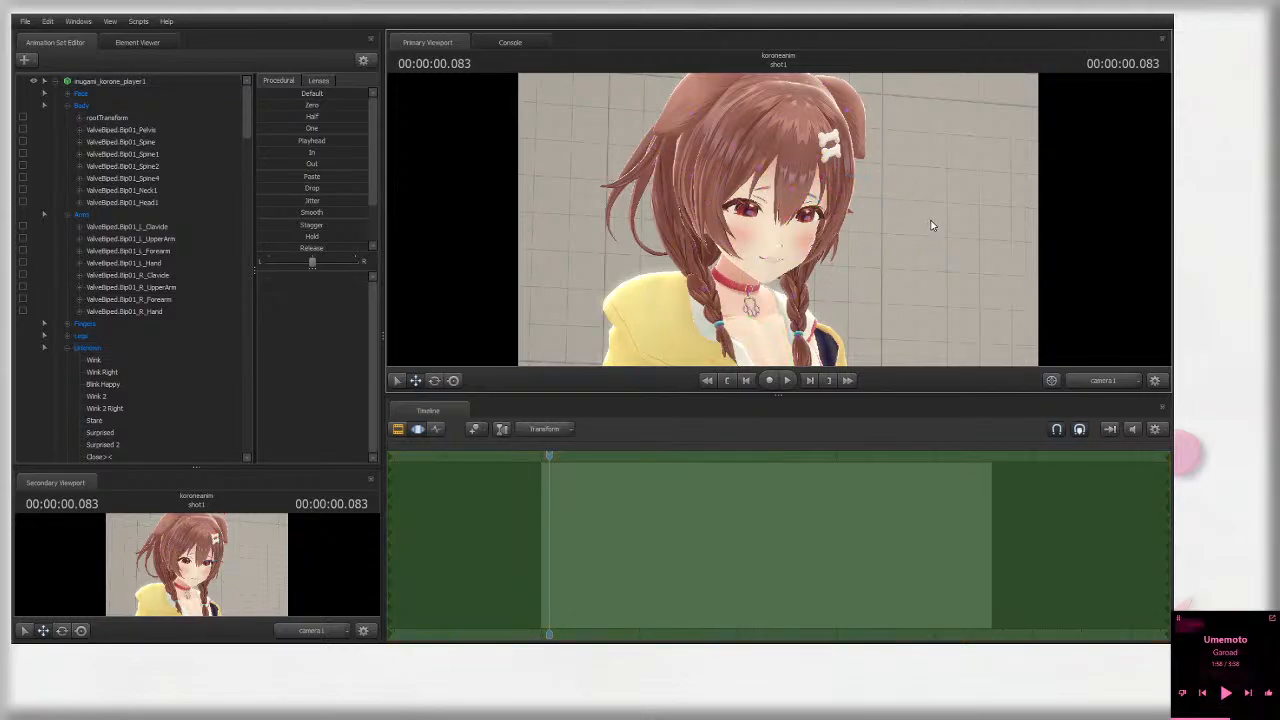
Step: Rotate the FrontHair1_1 bone slightly to adjust the bangs over the forehead
{"action": "left_click", "coordinate": [798, 157], "text": "ctrl"}
{"action": "key", "text": "e"}
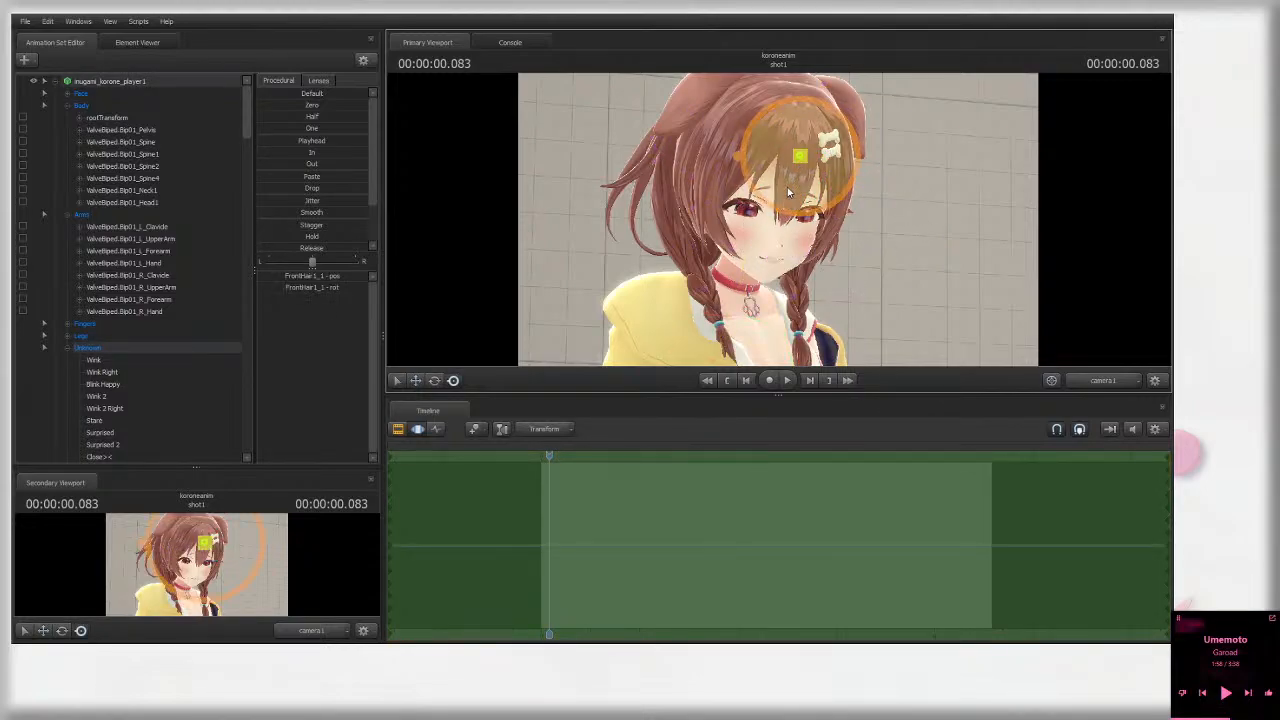
{"action": "left_click_drag", "start_coordinate": [787, 187], "coordinate": [792, 176]}
{"action": "left_click", "coordinate": [949, 278], "text": "ctrl"}
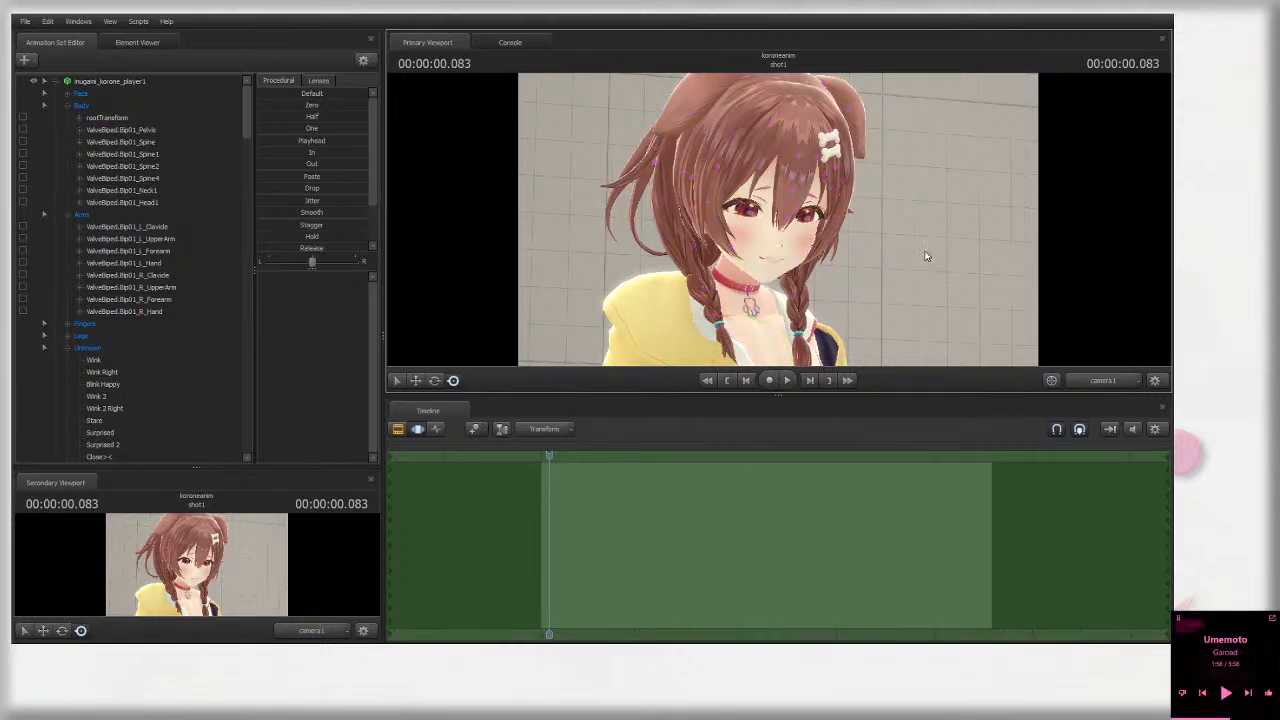
Step: Rotate the ear above the bone-shaped hair clip slightly and deselect it
{"action": "left_click", "coordinate": [831, 93], "text": "ctrl"}
{"action": "left_click_drag", "start_coordinate": [853, 95], "coordinate": [851, 101]}
{"action": "left_click", "coordinate": [946, 161], "text": "ctrl"}
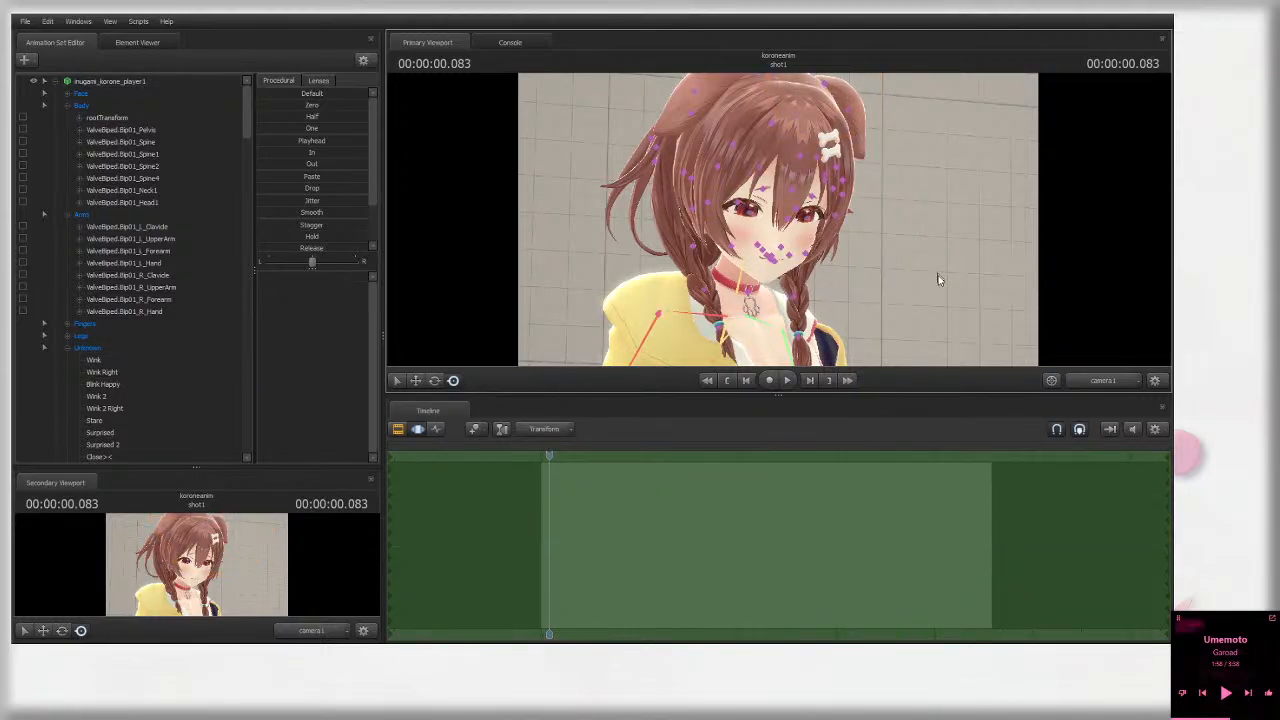
Step: Collapse the inugami_korone_player1 animation set and look at the shot in the Clip Editor before returning to the Motion Editor
{"action": "left_click", "coordinate": [56, 81]}
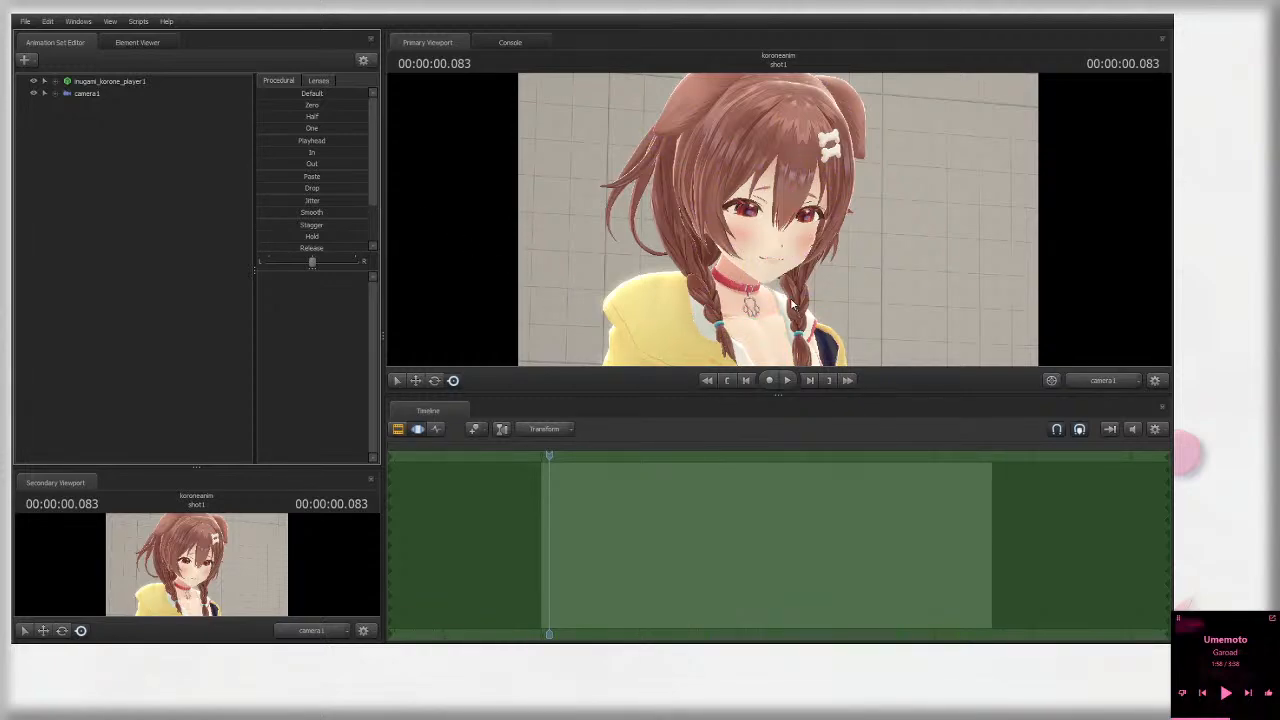
{"action": "left_click", "coordinate": [398, 429]}
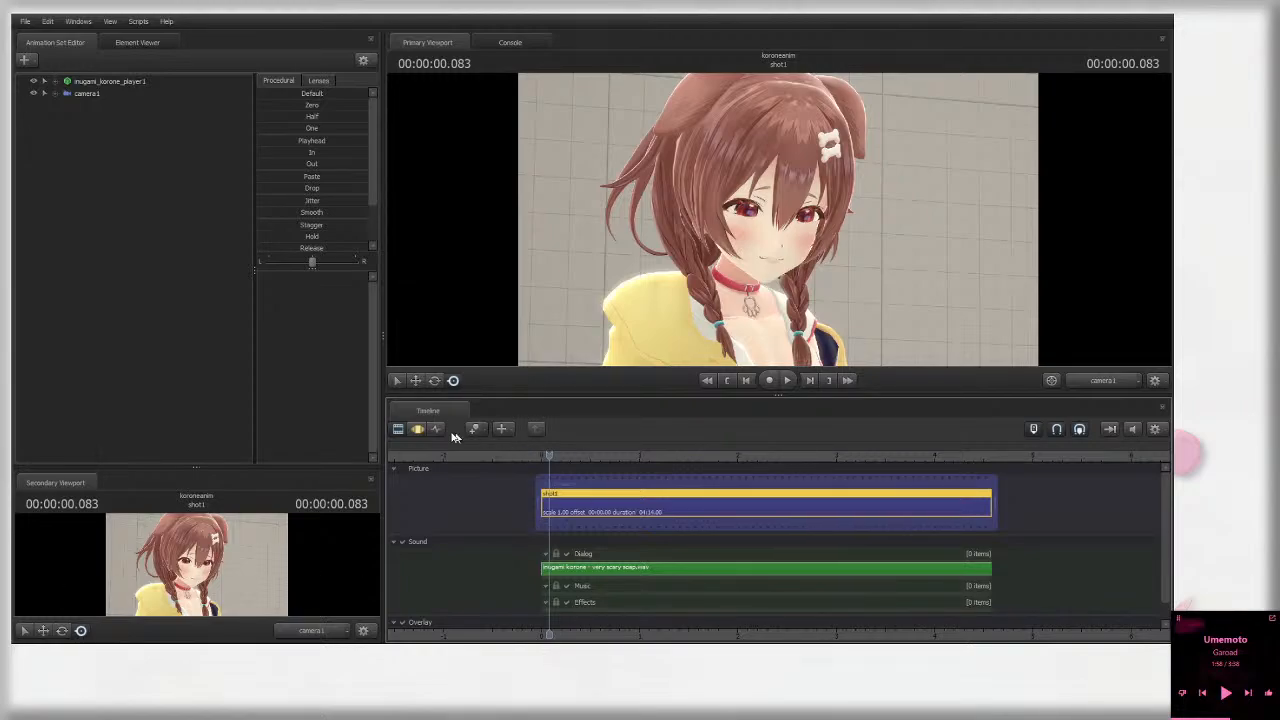
{"action": "left_click", "coordinate": [417, 428]}
{"action": "left_click", "coordinate": [848, 286]}
{"action": "key", "text": "ctrl"}
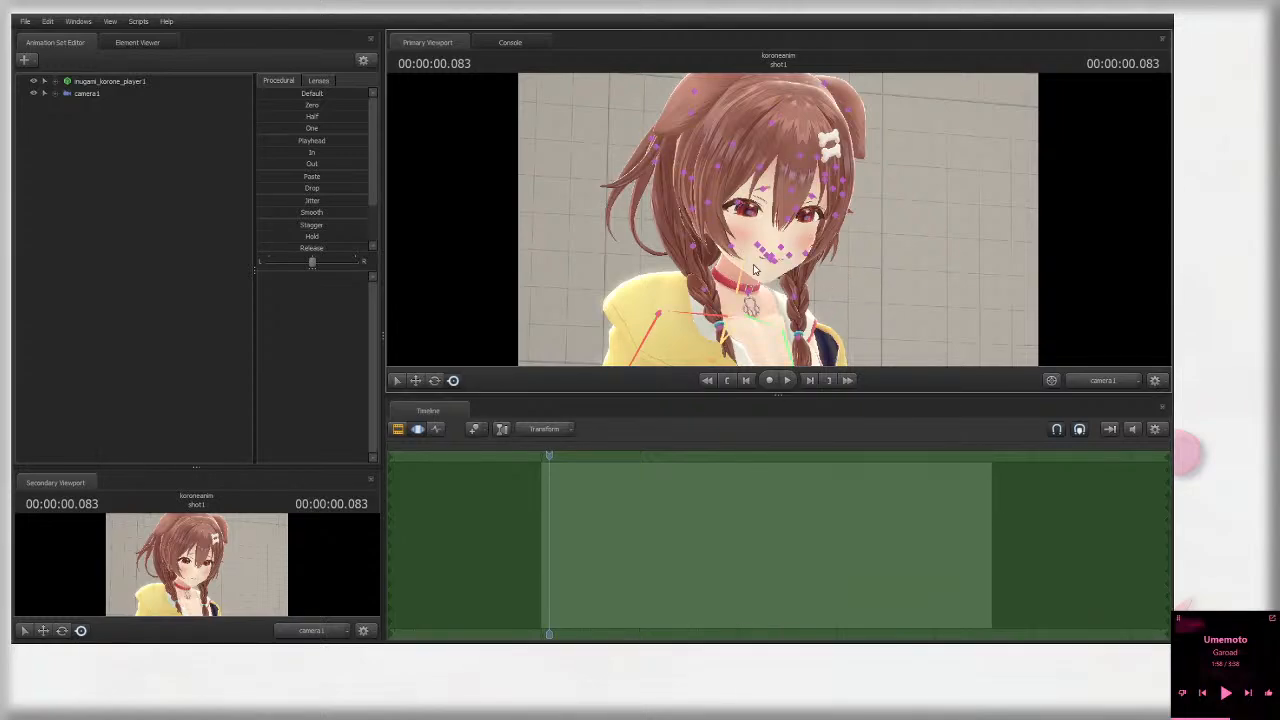
{"action": "left_click", "coordinate": [750, 242]}
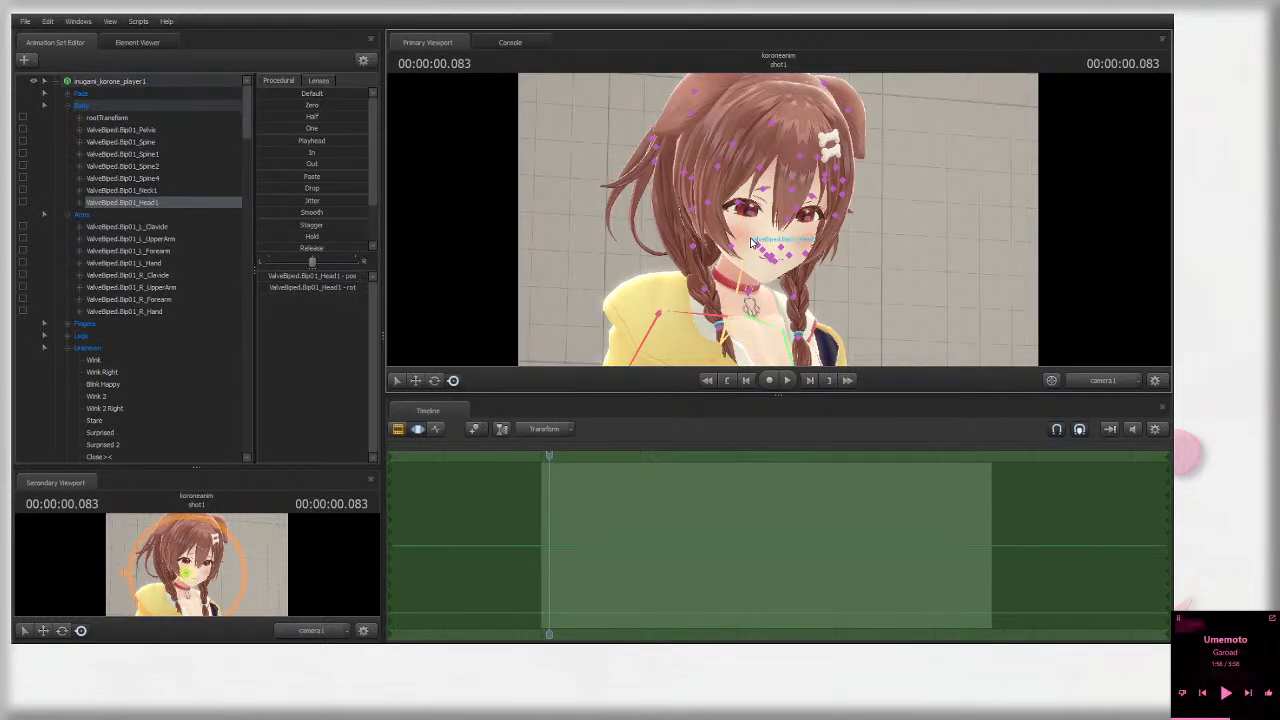
{"action": "key", "text": "ctrl"}
{"action": "key", "text": "ctrl"}
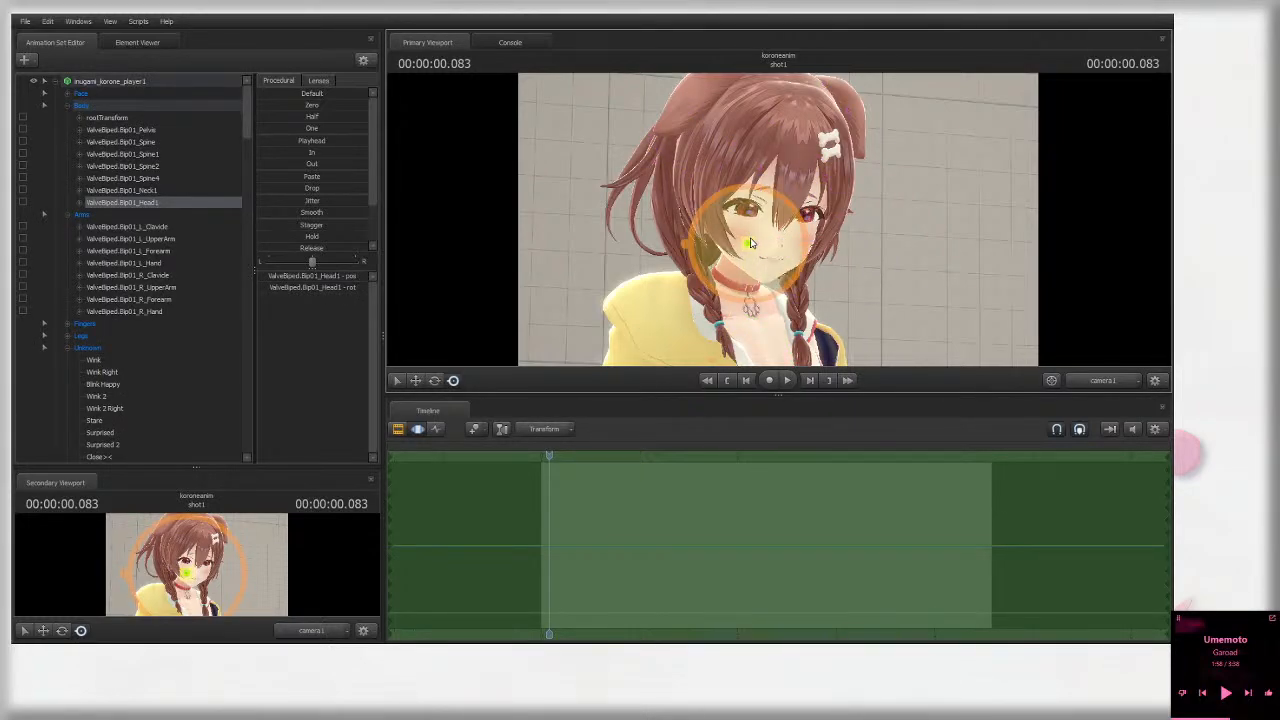
{"action": "left_click", "coordinate": [745, 207]}
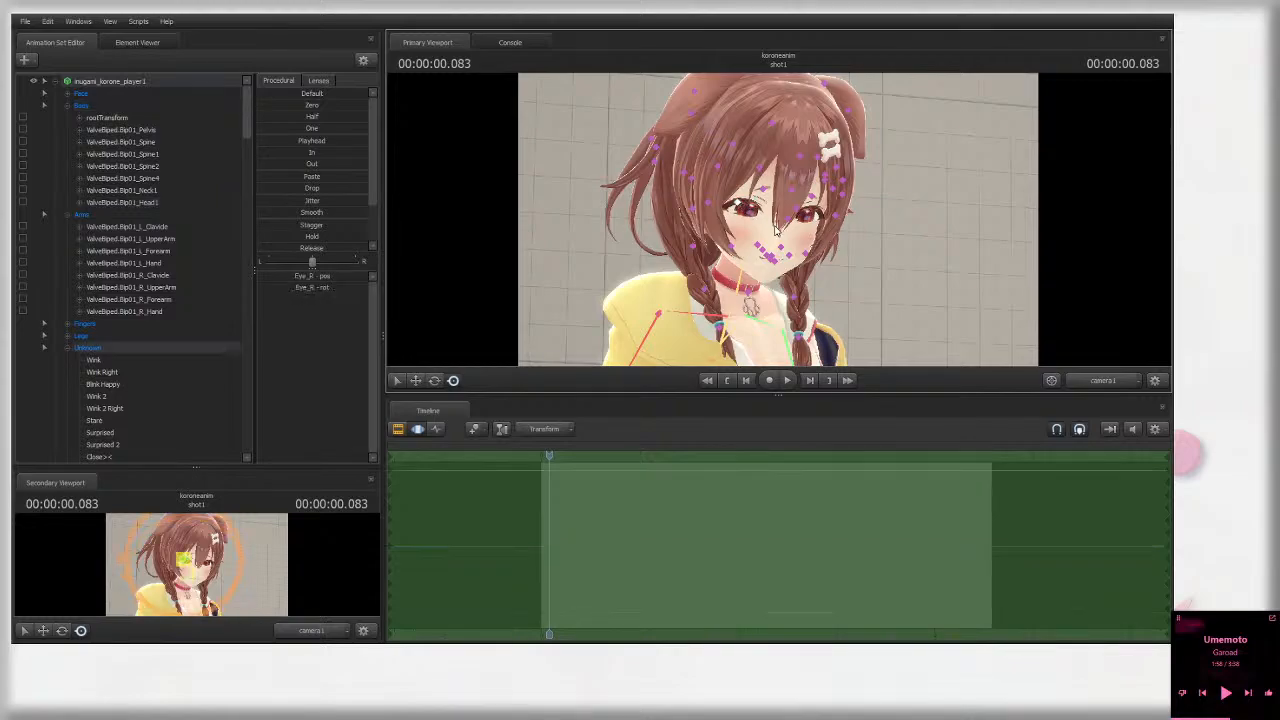
{"action": "left_click", "coordinate": [893, 236]}
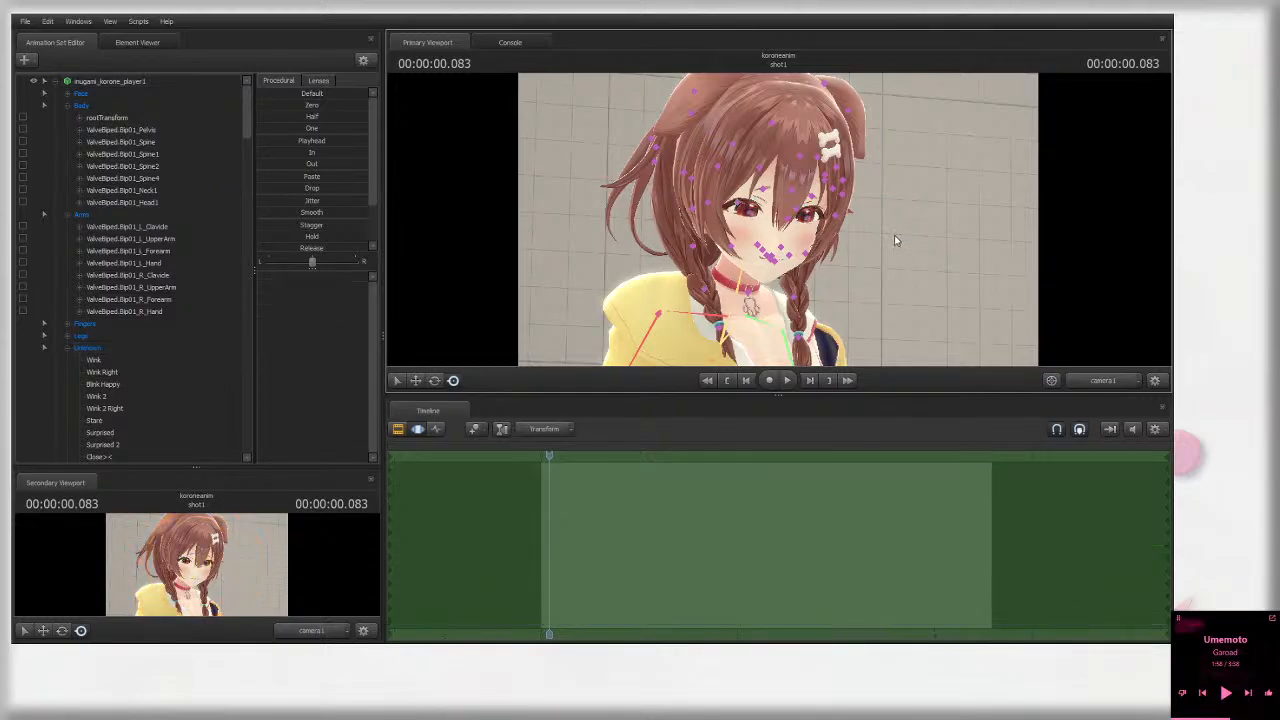
{"action": "left_click", "coordinate": [738, 203]}
{"action": "left_click", "coordinate": [818, 215], "text": "ctrl"}
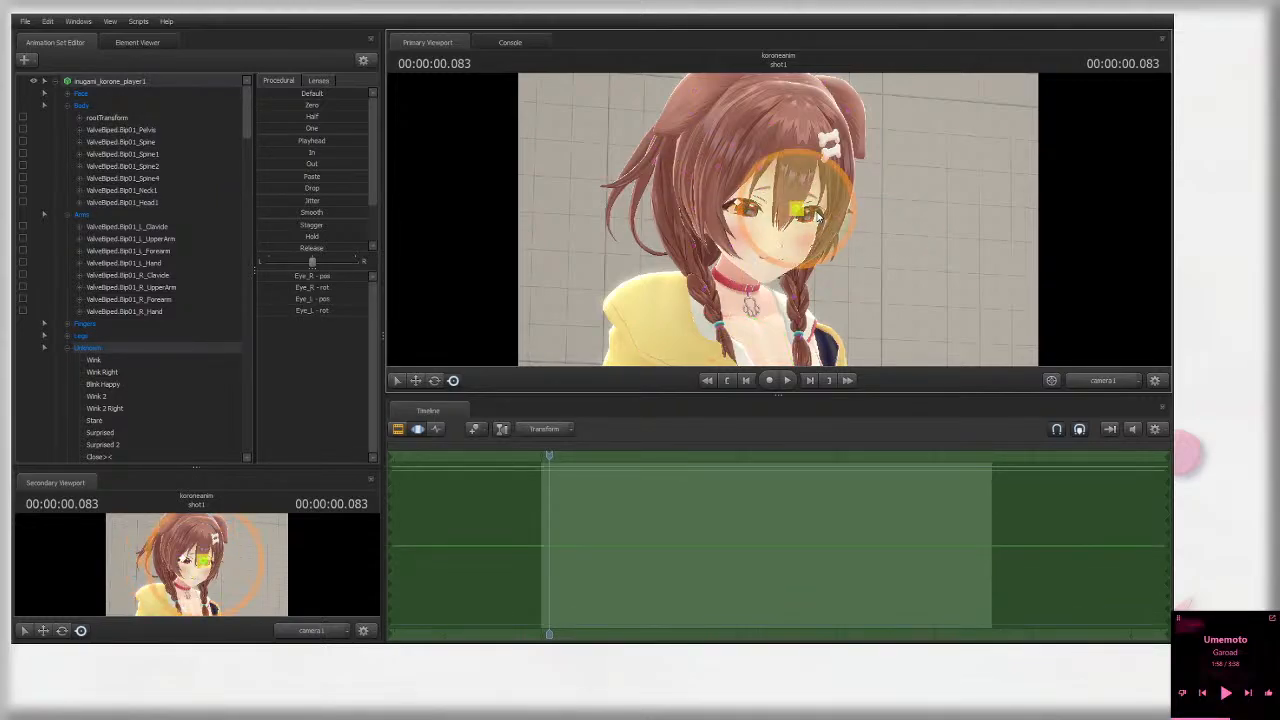
{"action": "left_click", "coordinate": [918, 254]}
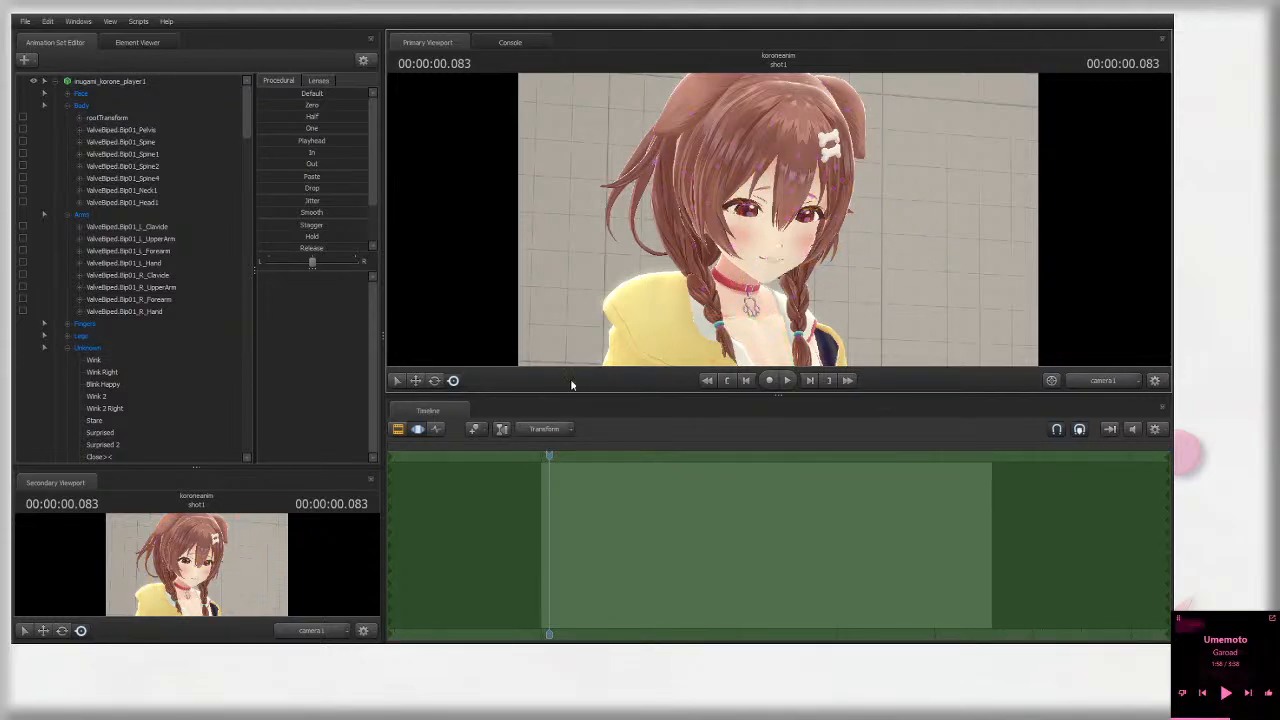
Step: Collapse the inugami_korone_player1 animation set and select camera1 to show its controls
{"action": "left_click", "coordinate": [56, 82]}
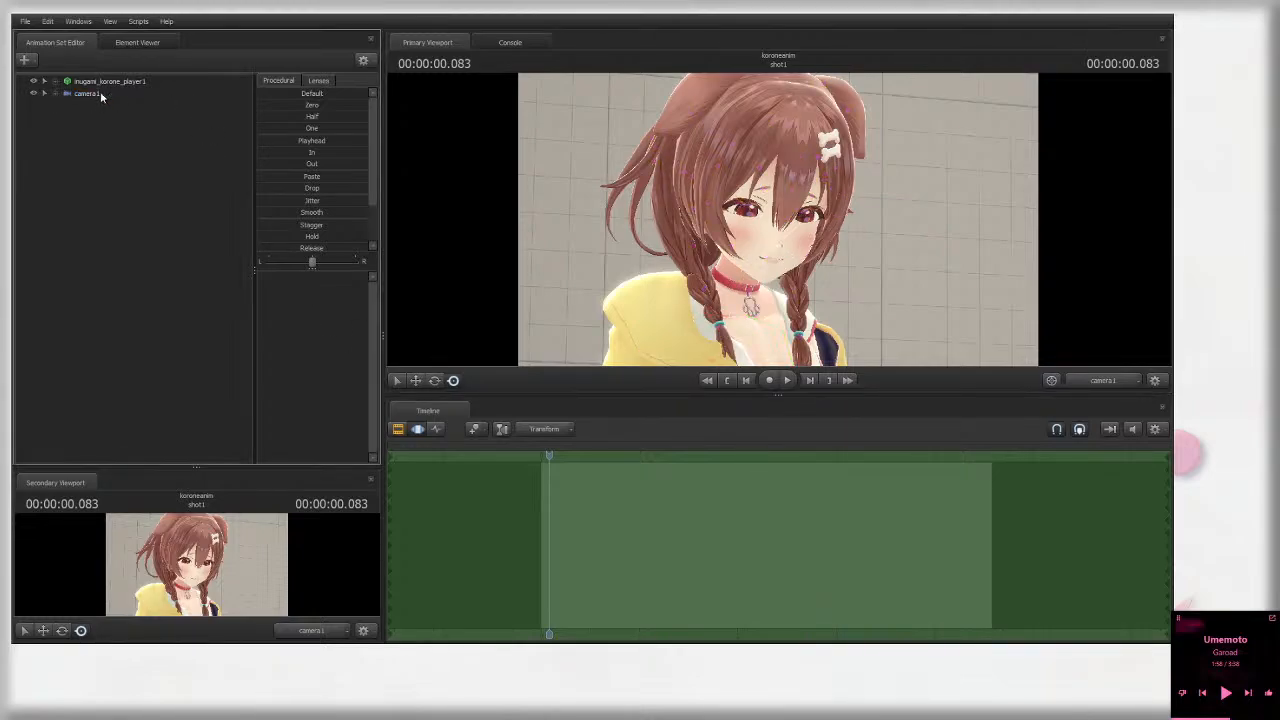
{"action": "left_click", "coordinate": [101, 95]}
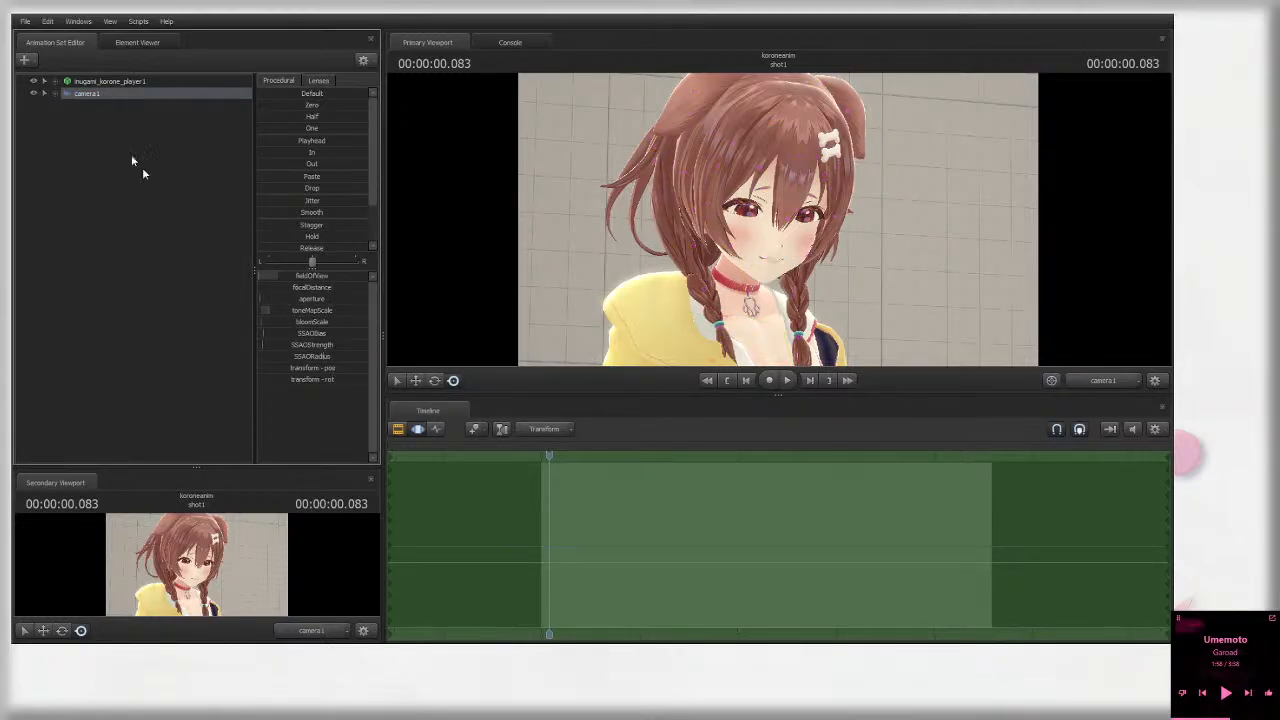
{"action": "left_click_drag", "start_coordinate": [111, 97], "coordinate": [700, 300]}
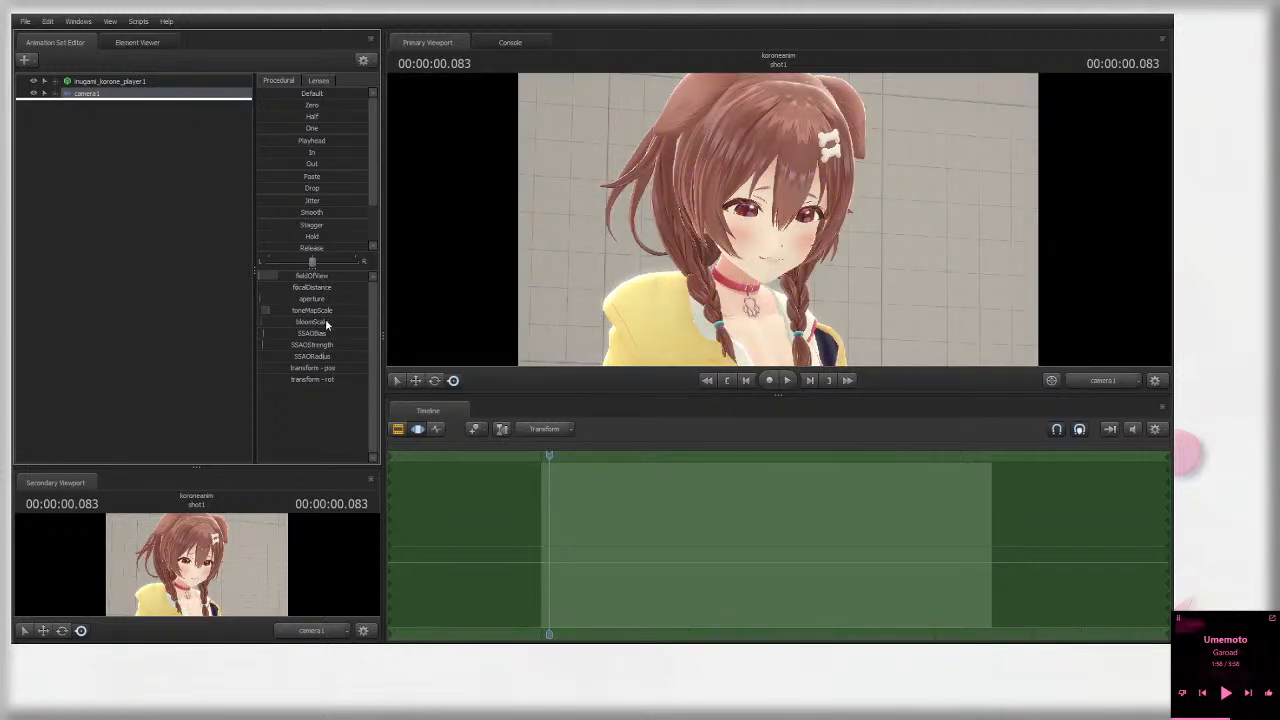
{"action": "left_click", "coordinate": [129, 86]}
{"action": "left_click", "coordinate": [112, 97]}
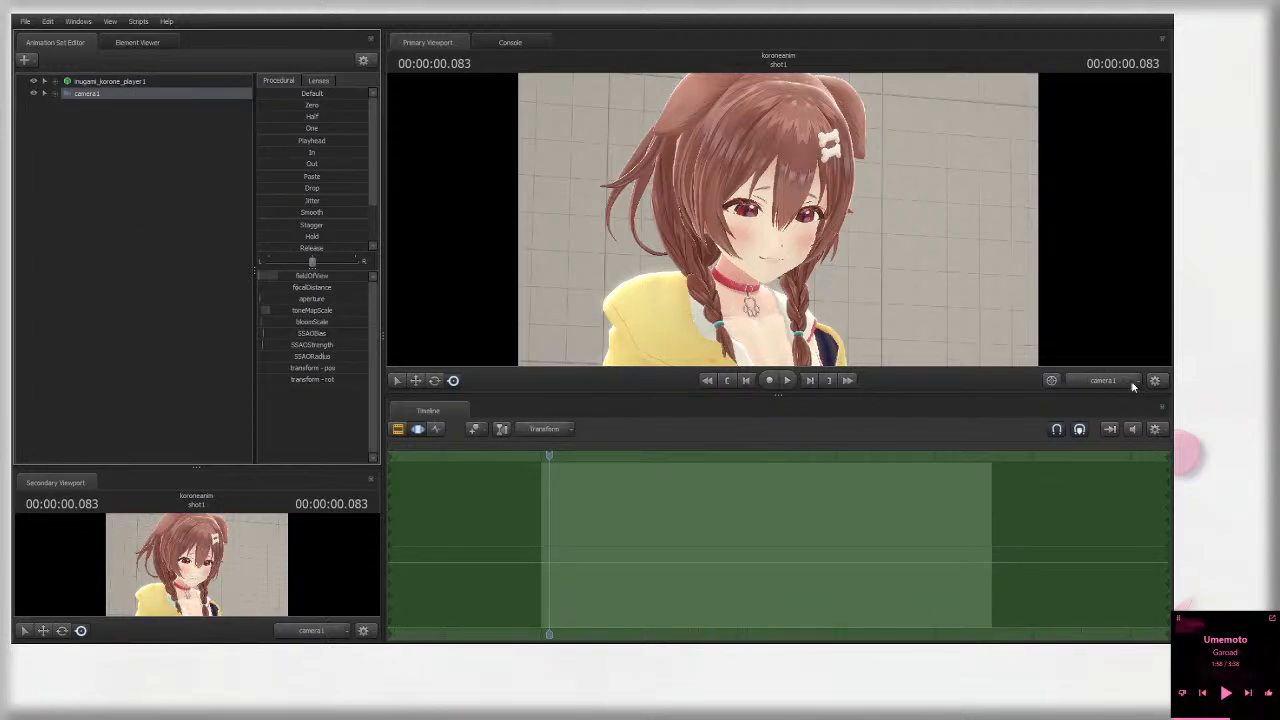
Step: Try different bloomScale amounts on camera1 and look at the control's min/max/default settings
{"action": "left_click_drag", "start_coordinate": [324, 323], "coordinate": [260, 325]}
{"action": "right_click", "coordinate": [338, 325]}
{"action": "left_click", "coordinate": [378, 330]}
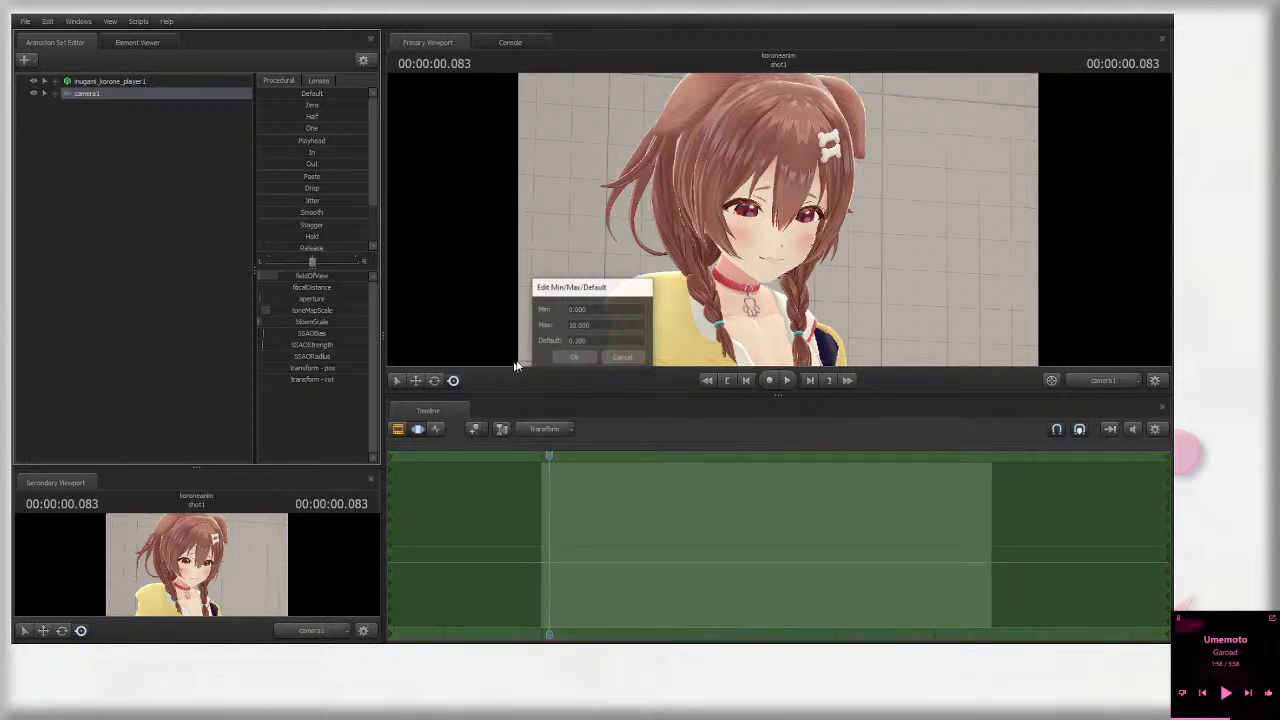
{"action": "left_click", "coordinate": [622, 356]}
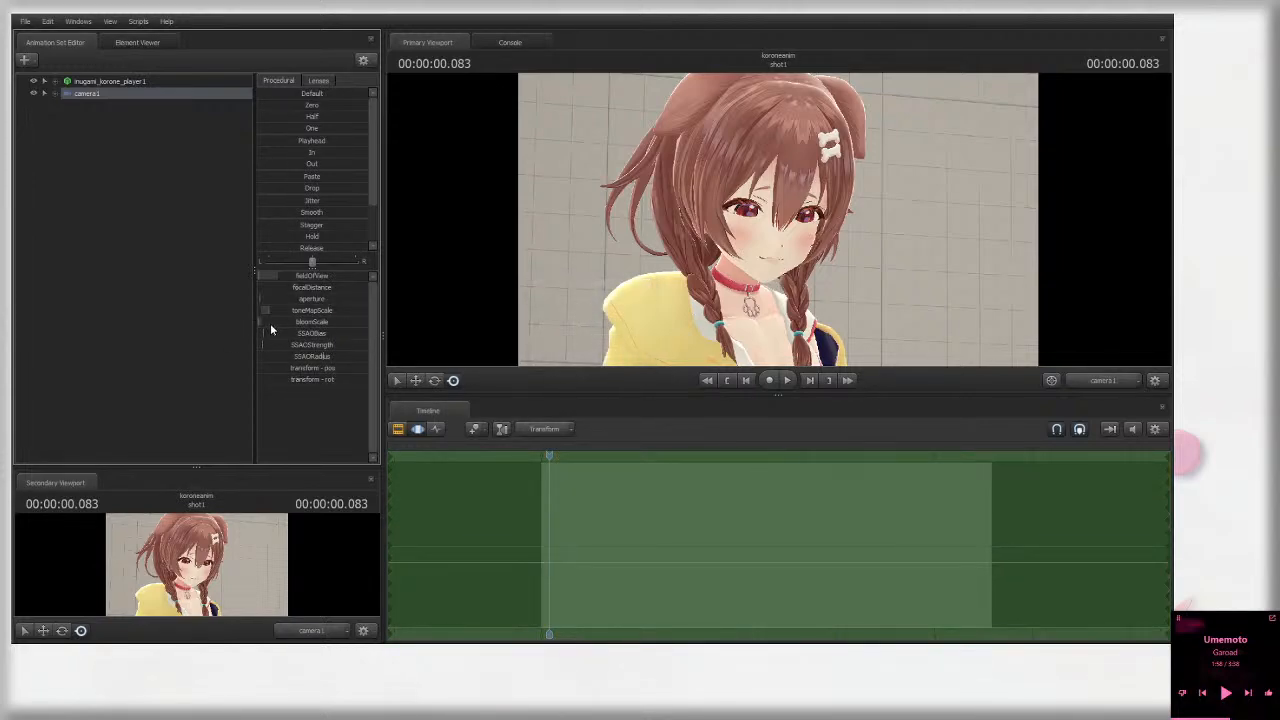
{"action": "left_click", "coordinate": [270, 323]}
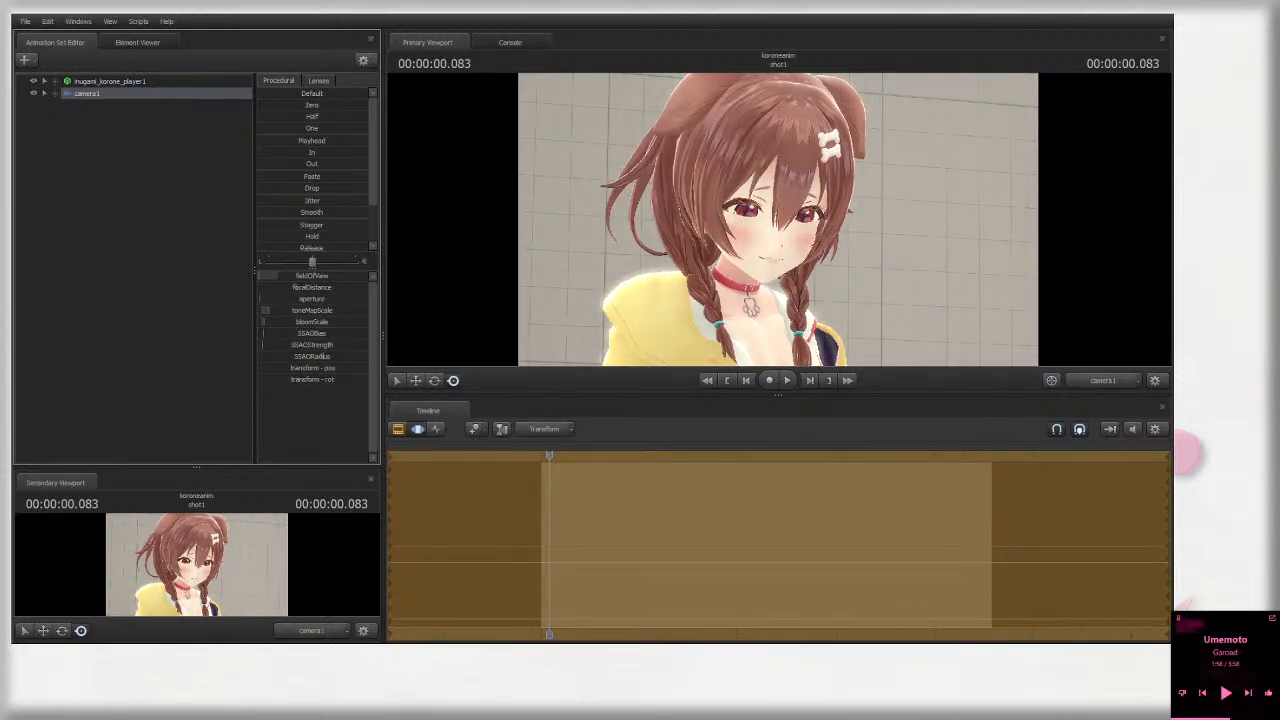
{"action": "left_click_drag", "start_coordinate": [270, 323], "coordinate": [286, 338]}
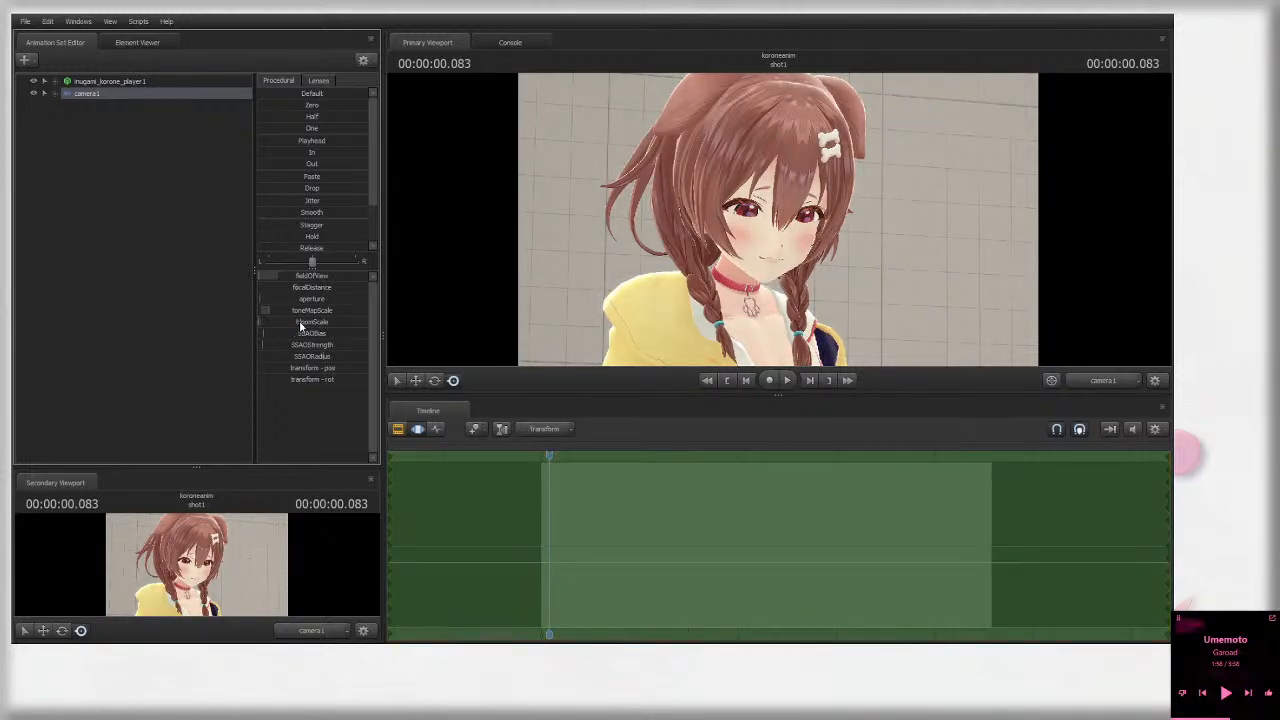
Step: Set the maximum of camera1's bloomScale to 1 and adjust the bloom to a low amount
{"action": "right_click", "coordinate": [299, 321]}
{"action": "left_click", "coordinate": [331, 340]}
{"action": "double_click", "coordinate": [607, 325]}
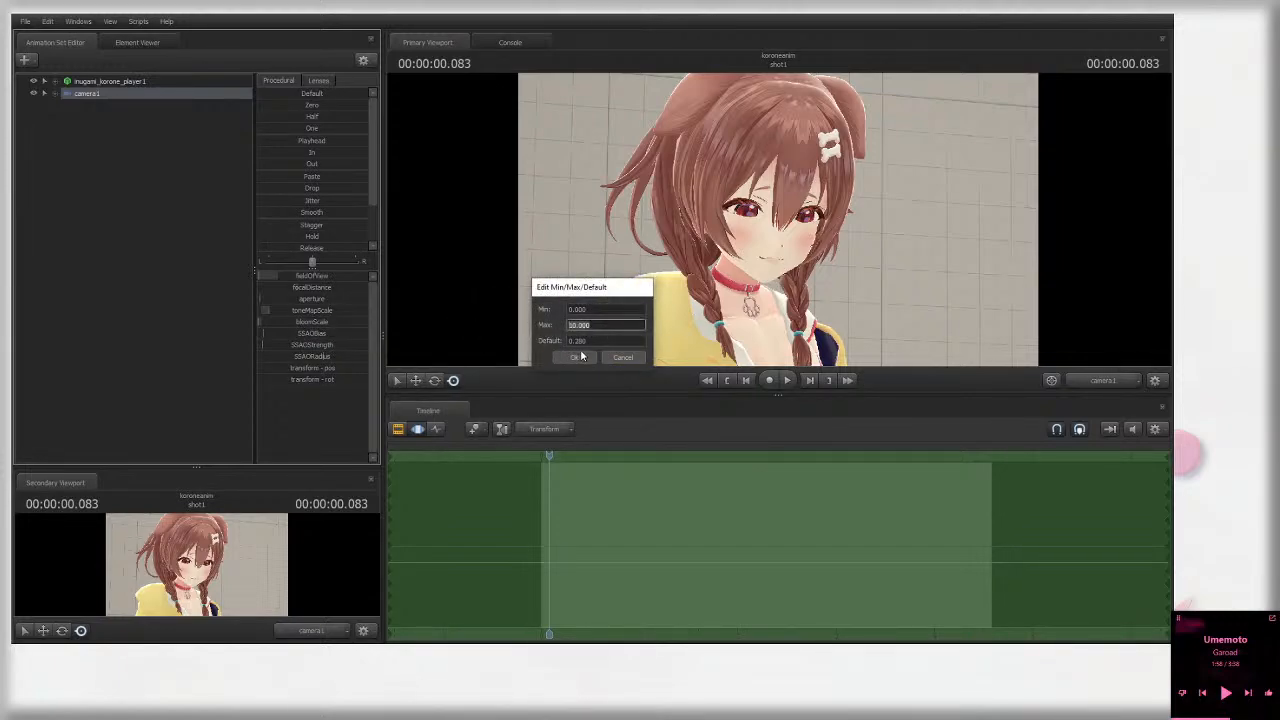
{"action": "left_click", "coordinate": [581, 356]}
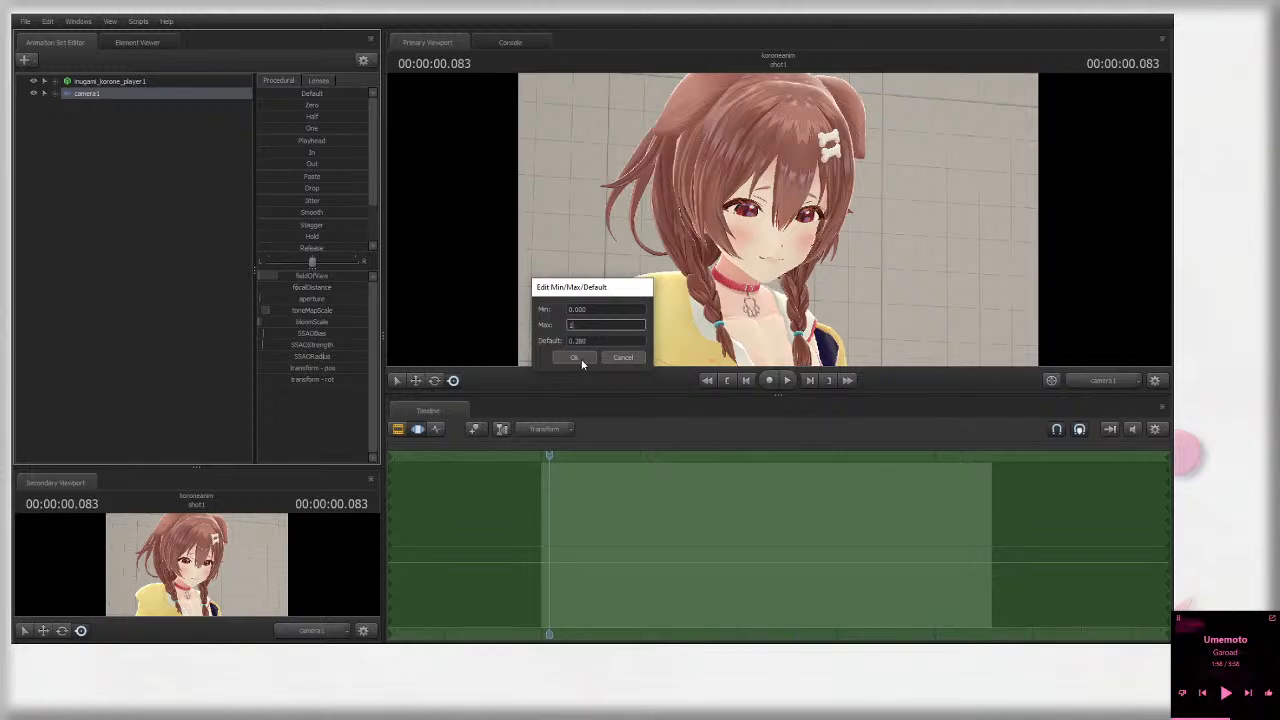
{"action": "left_click", "coordinate": [305, 323]}
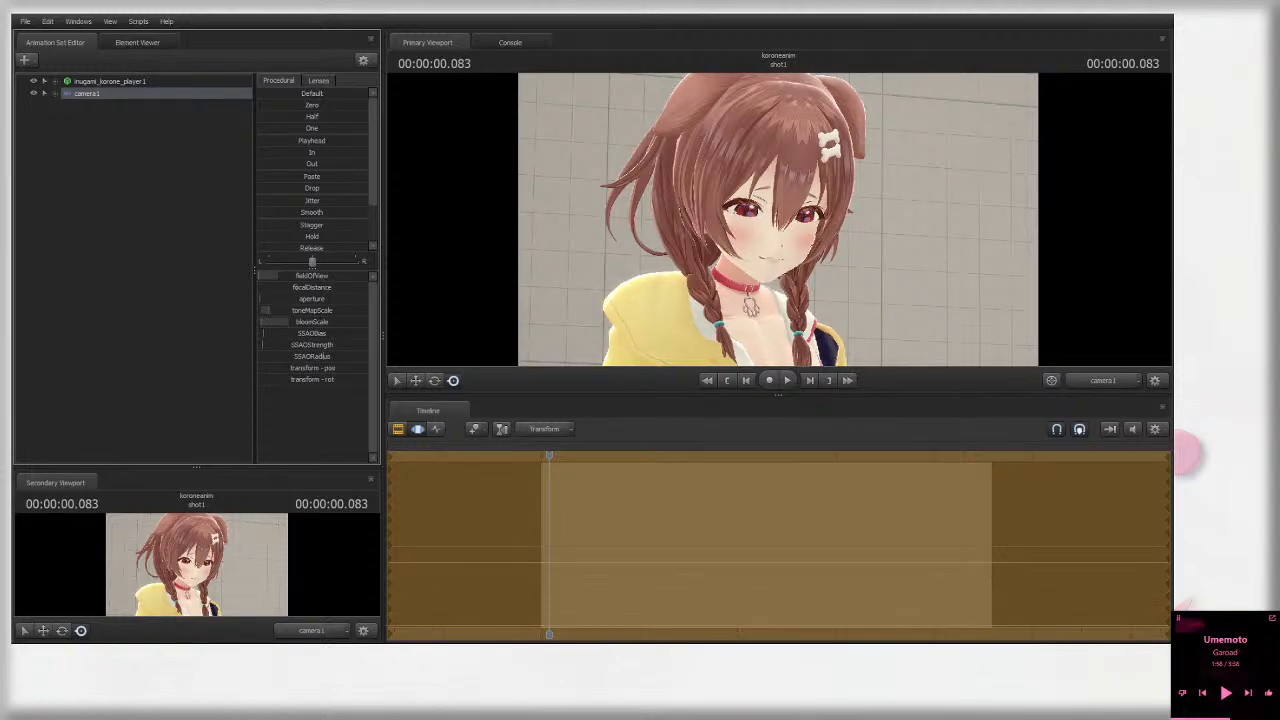
{"action": "left_click", "coordinate": [322, 322]}
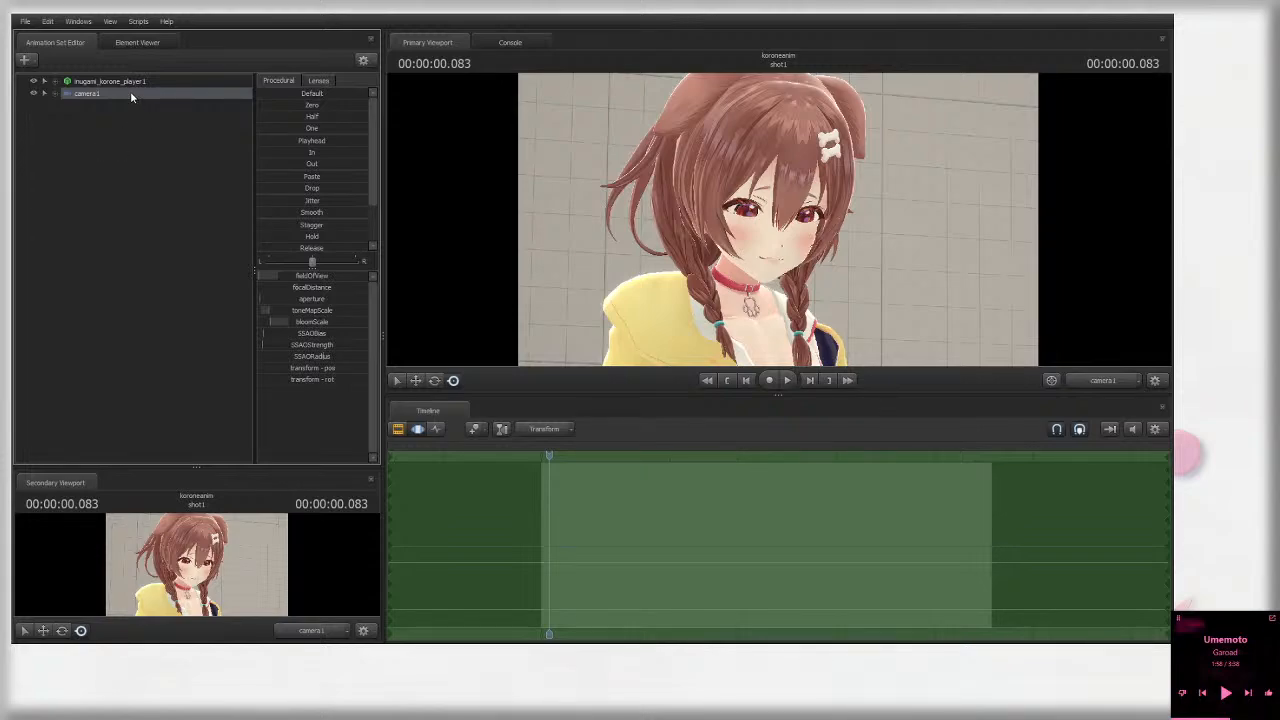
Step: Show the camera curves in the Graph Editor and move the playhead to the start of the shot at 00:00:00.000
{"action": "left_click", "coordinate": [435, 429]}
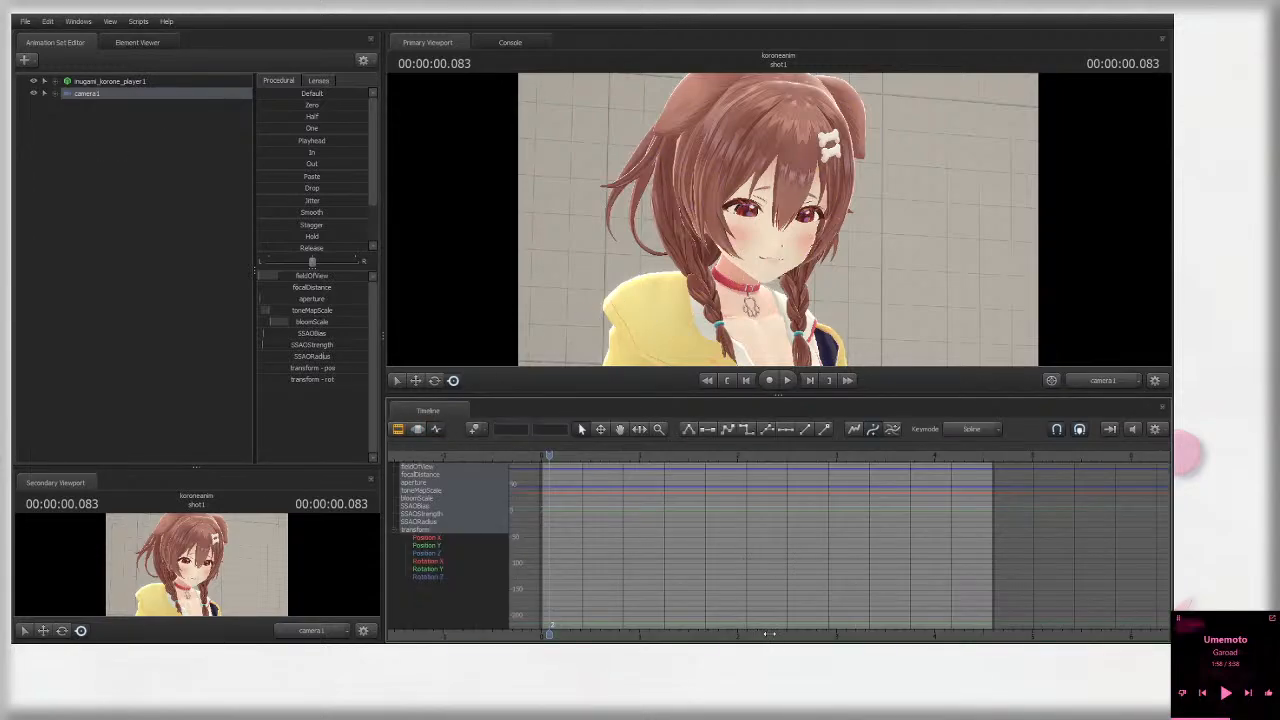
{"action": "left_click_drag", "start_coordinate": [677, 455], "coordinate": [667, 454]}
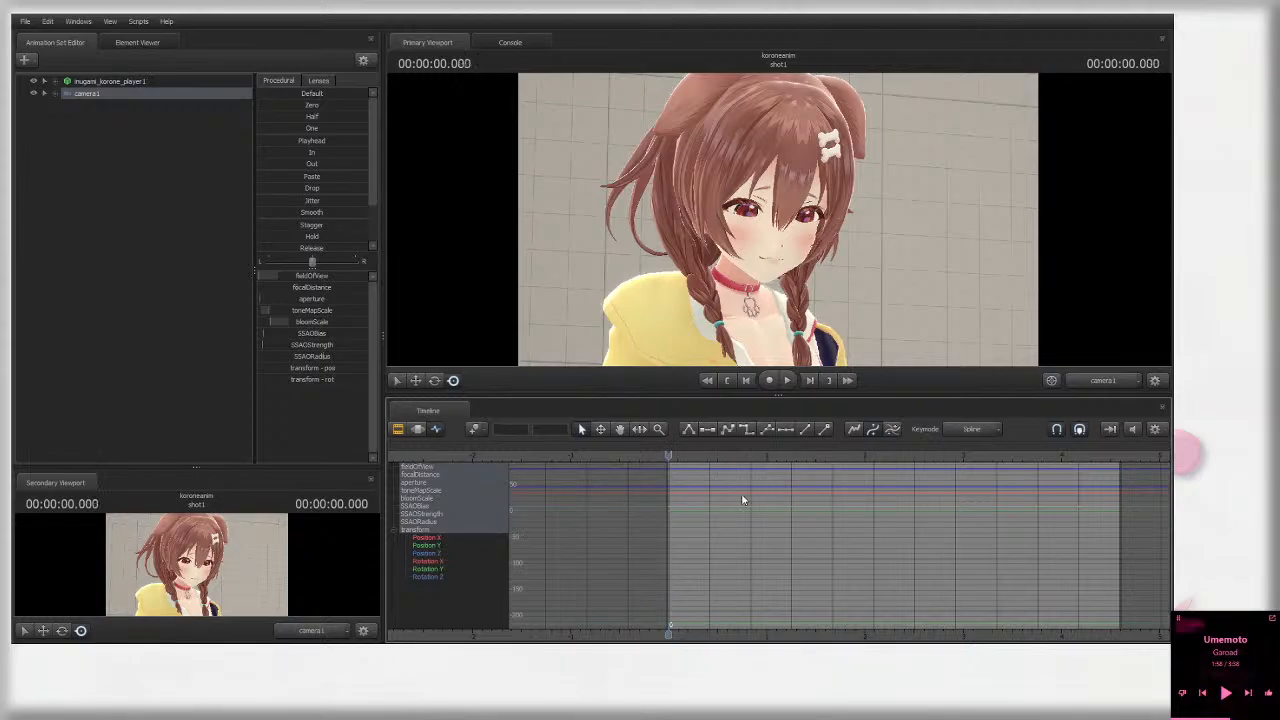
{"action": "scroll", "coordinate": [850, 519], "scroll_direction": "up", "scroll_amount": 3}
{"action": "scroll", "coordinate": [857, 611], "scroll_direction": "down", "scroll_amount": 3}
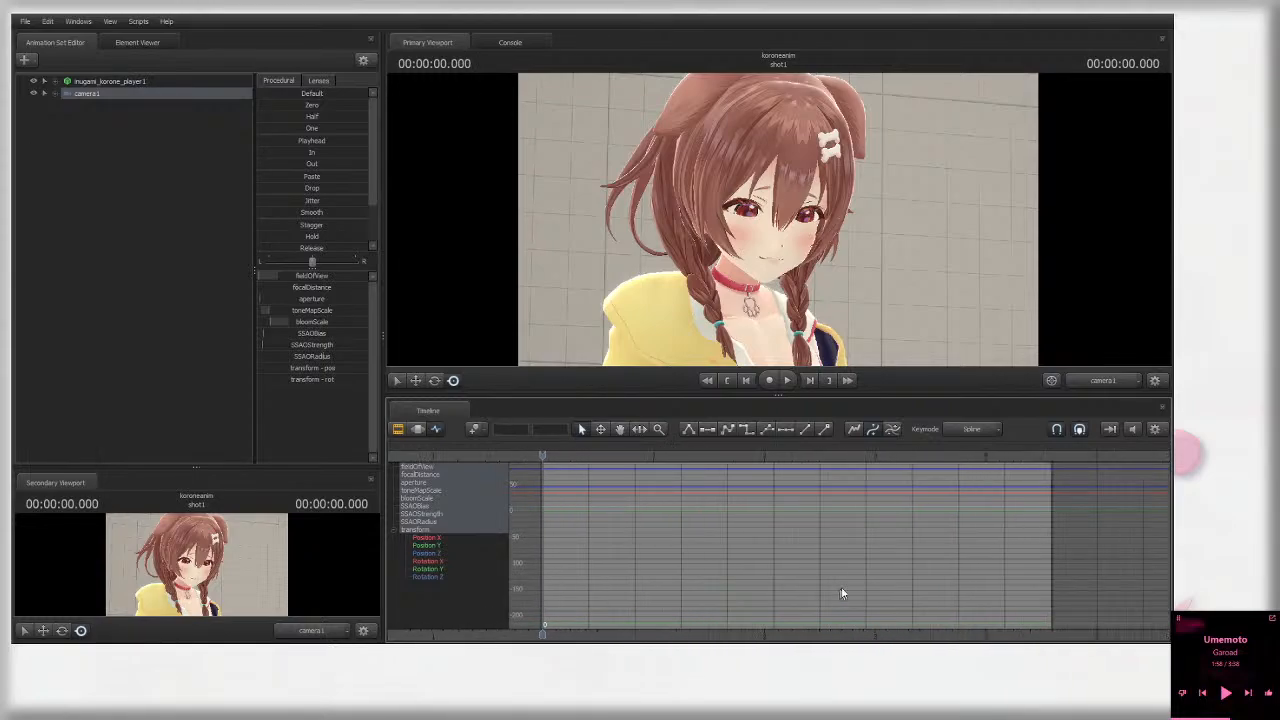
Step: Expand the inugami_korone_player1 animation set and collapse all of its control groups
{"action": "left_click", "coordinate": [124, 82]}
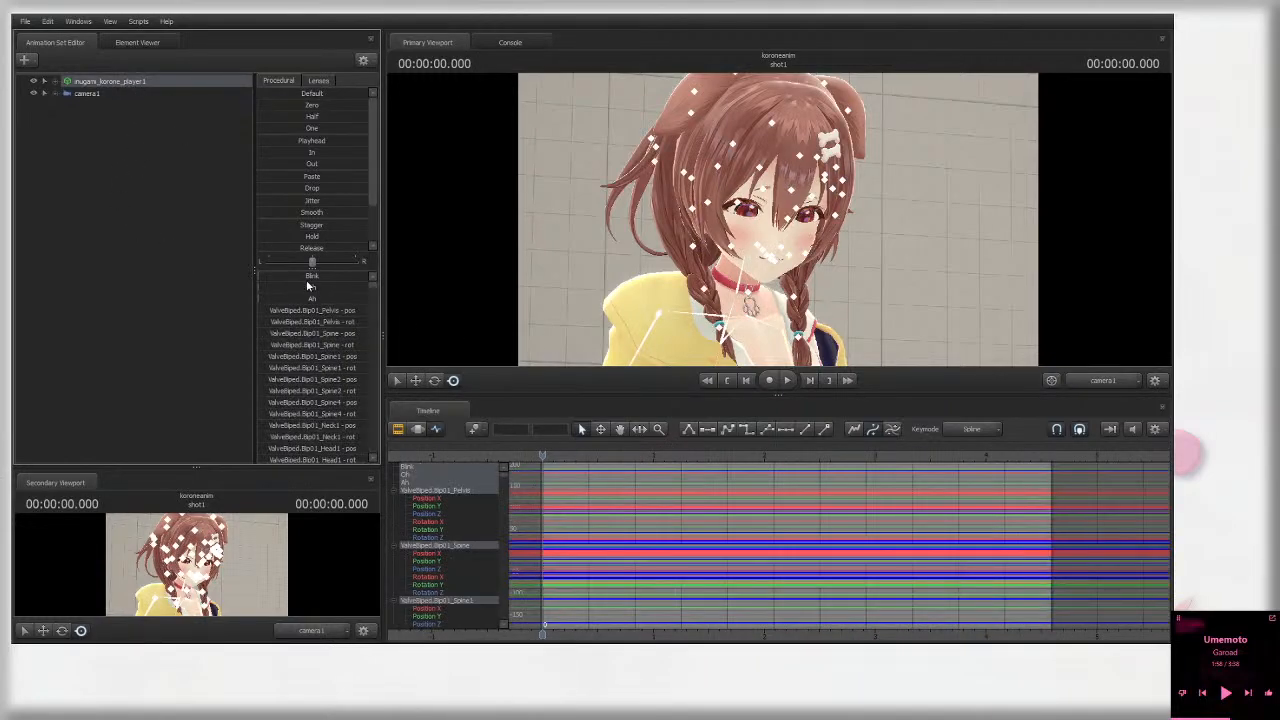
{"action": "left_click", "coordinate": [54, 82]}
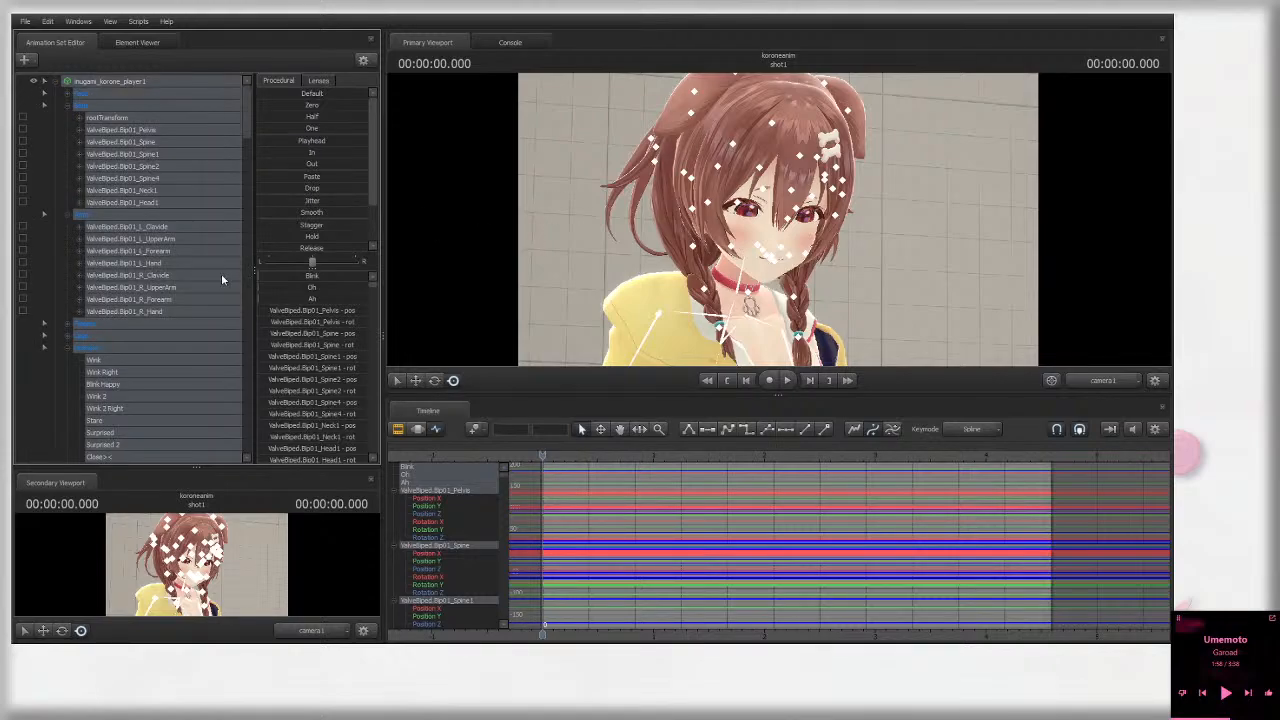
{"action": "left_click", "coordinate": [67, 103]}
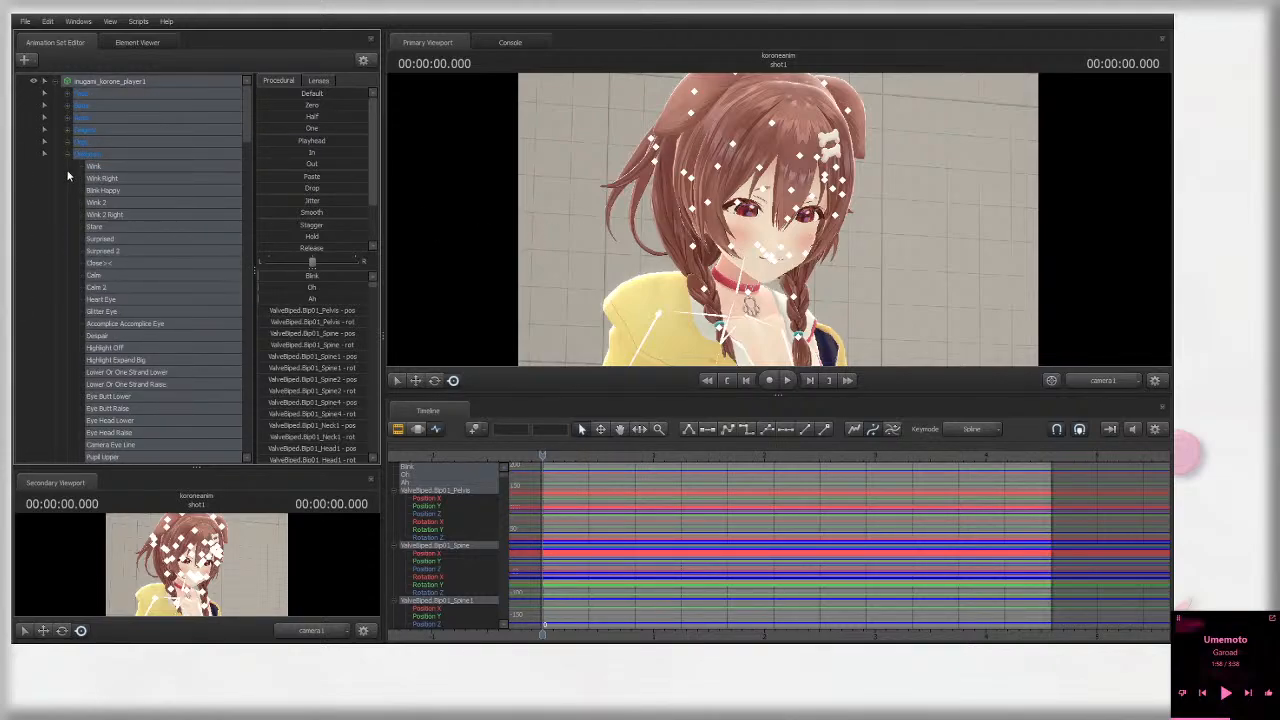
{"action": "left_click", "coordinate": [67, 142]}
Step: Try selecting the Body, Arms, Fingers and Legs groups together with an eye bone in the viewport
{"action": "left_click", "coordinate": [114, 143]}
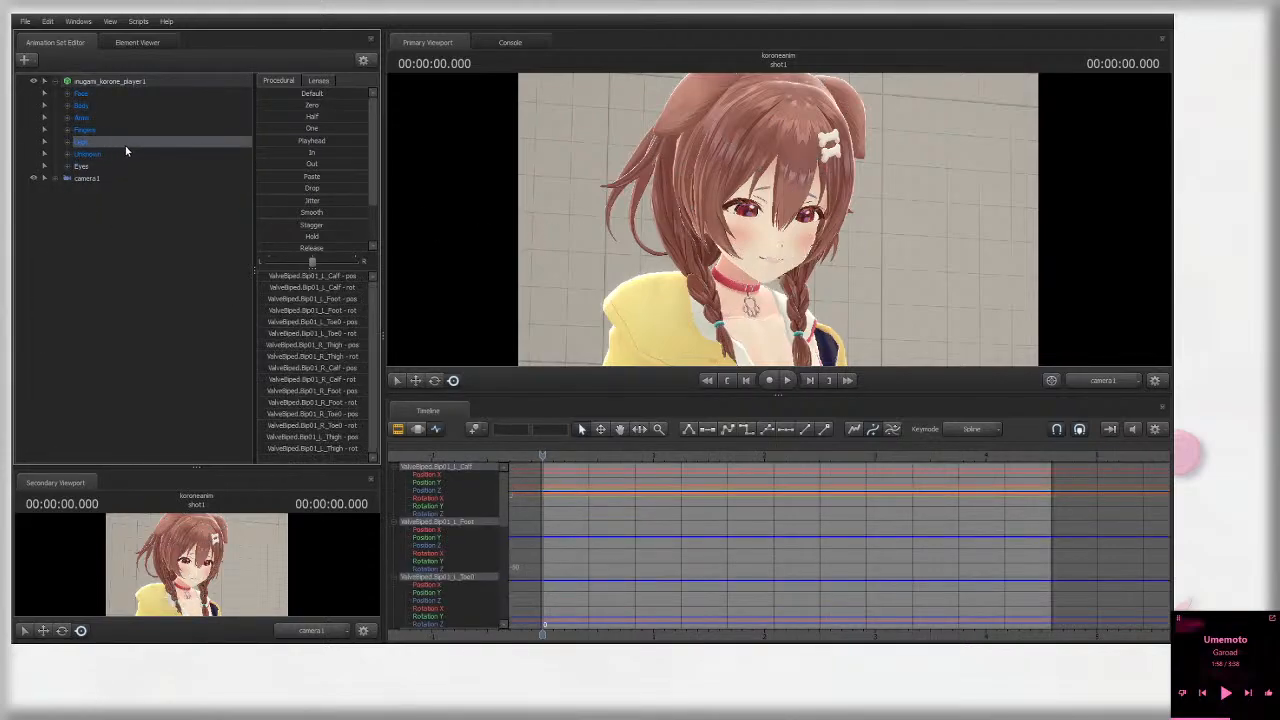
{"action": "left_click", "coordinate": [109, 93], "text": "shift"}
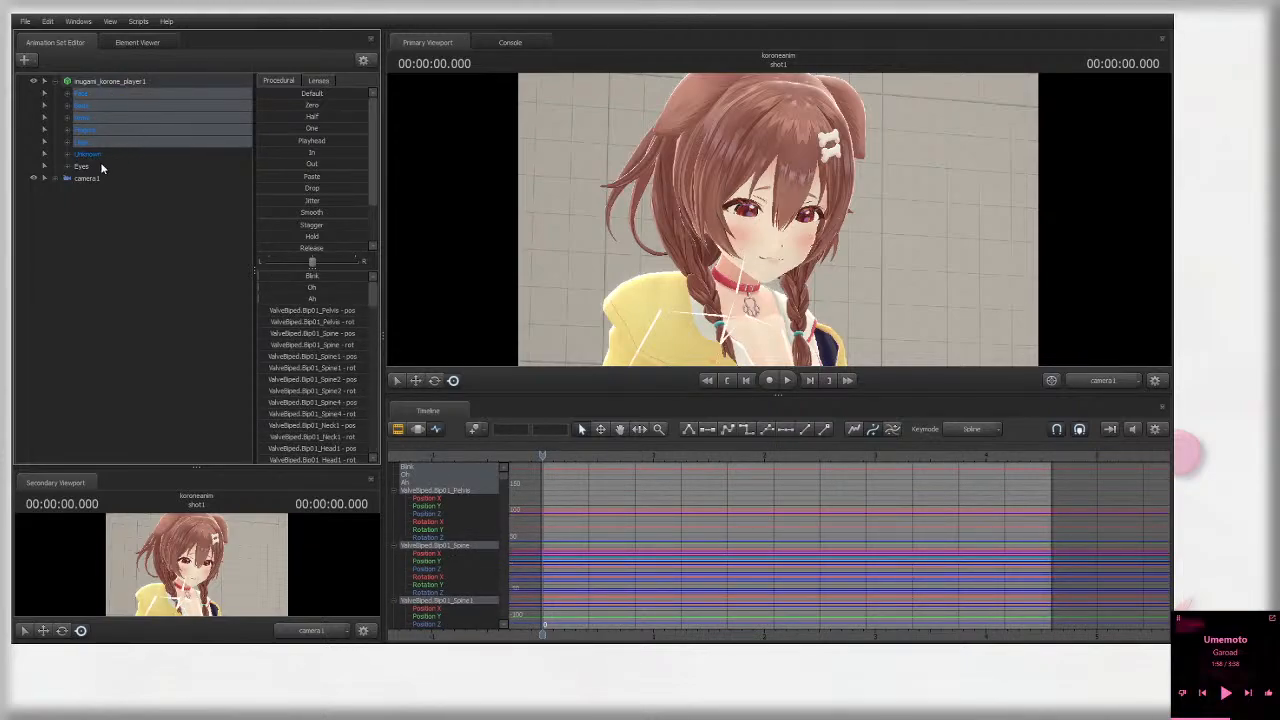
{"action": "left_click", "coordinate": [93, 94], "text": "ctrl"}
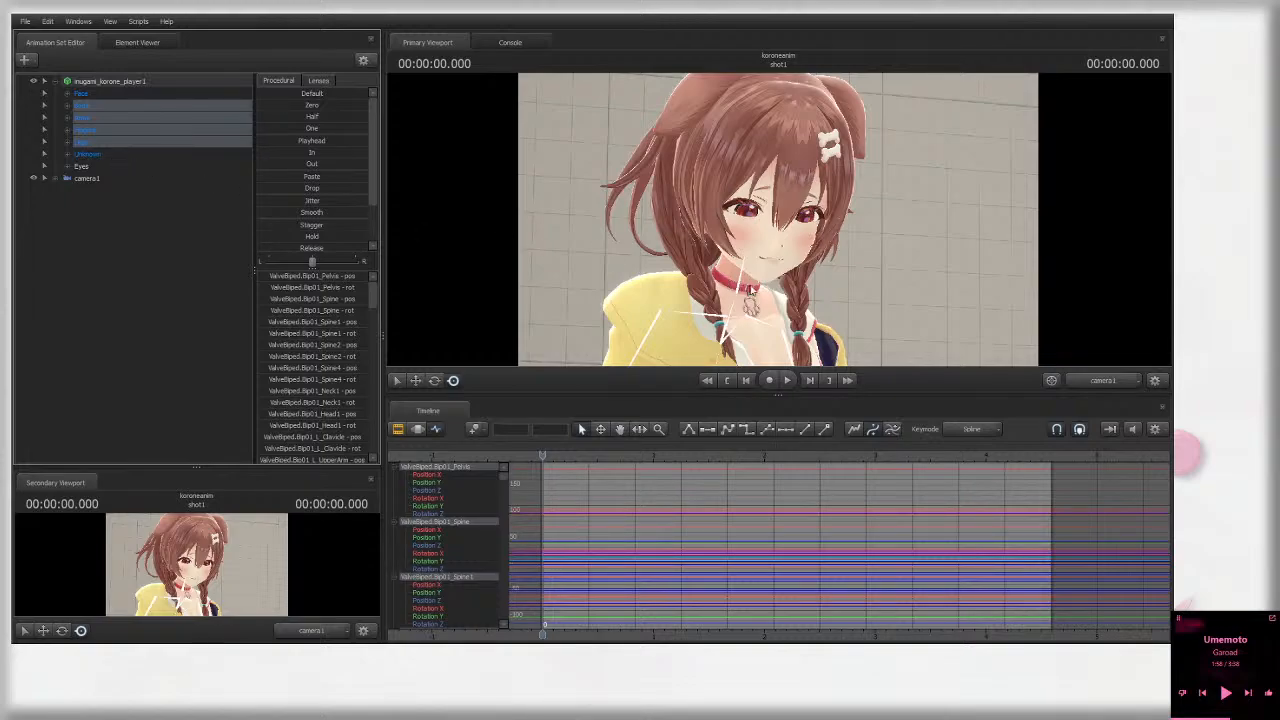
{"action": "key", "text": "ctrl"}
{"action": "left_click", "coordinate": [750, 204], "text": "ctrl"}
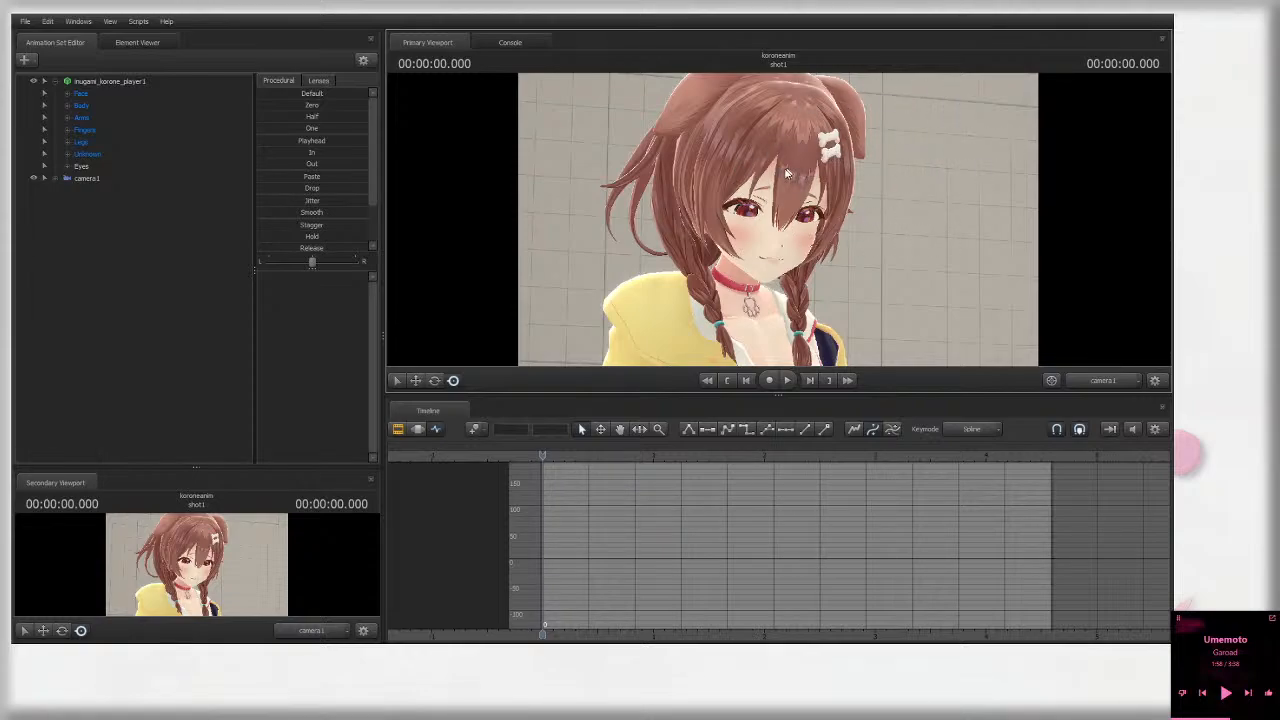
Step: Select the Body, Arms, Fingers and Legs groups without Face, and display all their curves on a common zero line
{"action": "left_click", "coordinate": [120, 142]}
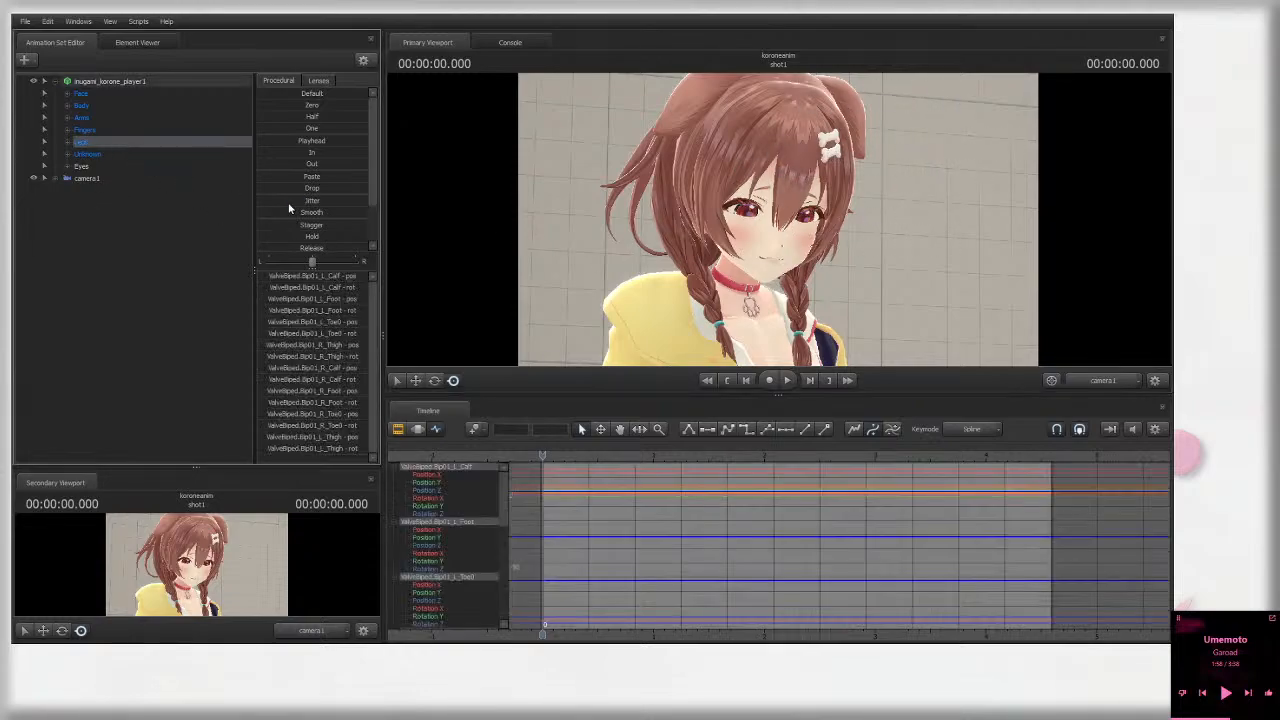
{"action": "left_click", "coordinate": [130, 93], "text": "shift"}
{"action": "scroll", "coordinate": [740, 529], "scroll_direction": "up", "scroll_amount": 4}
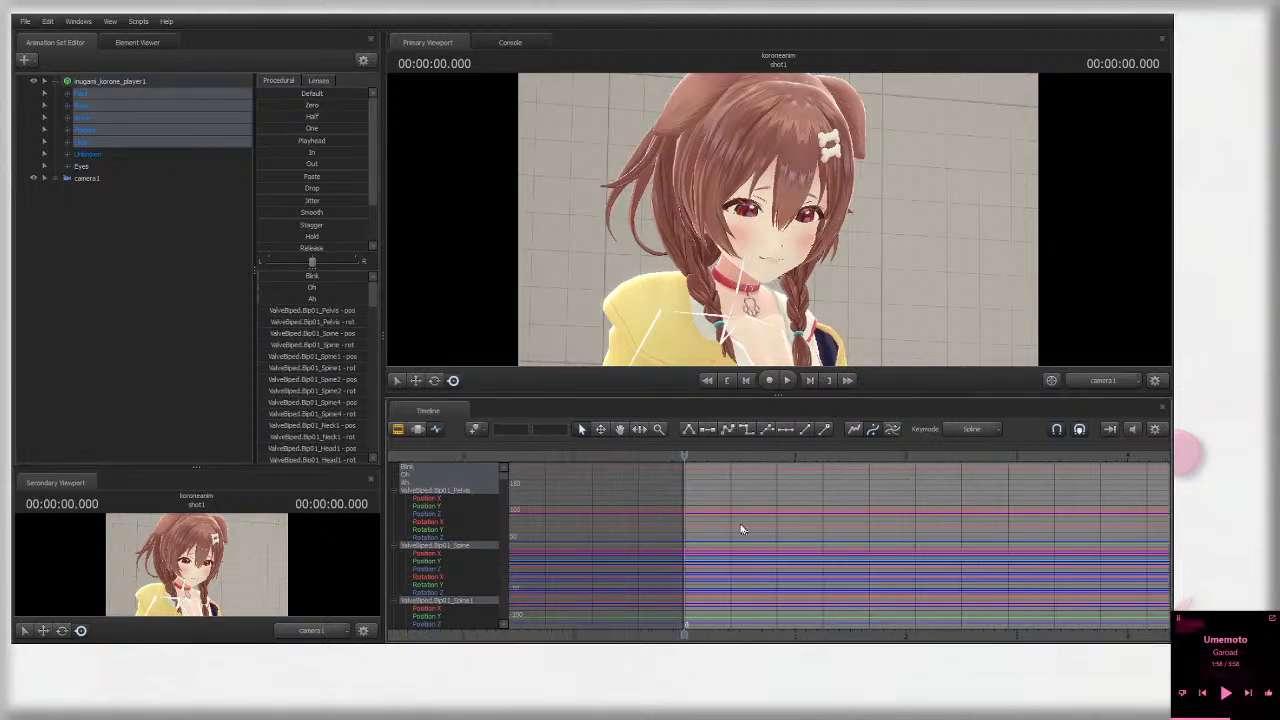
{"action": "left_click", "coordinate": [893, 431]}
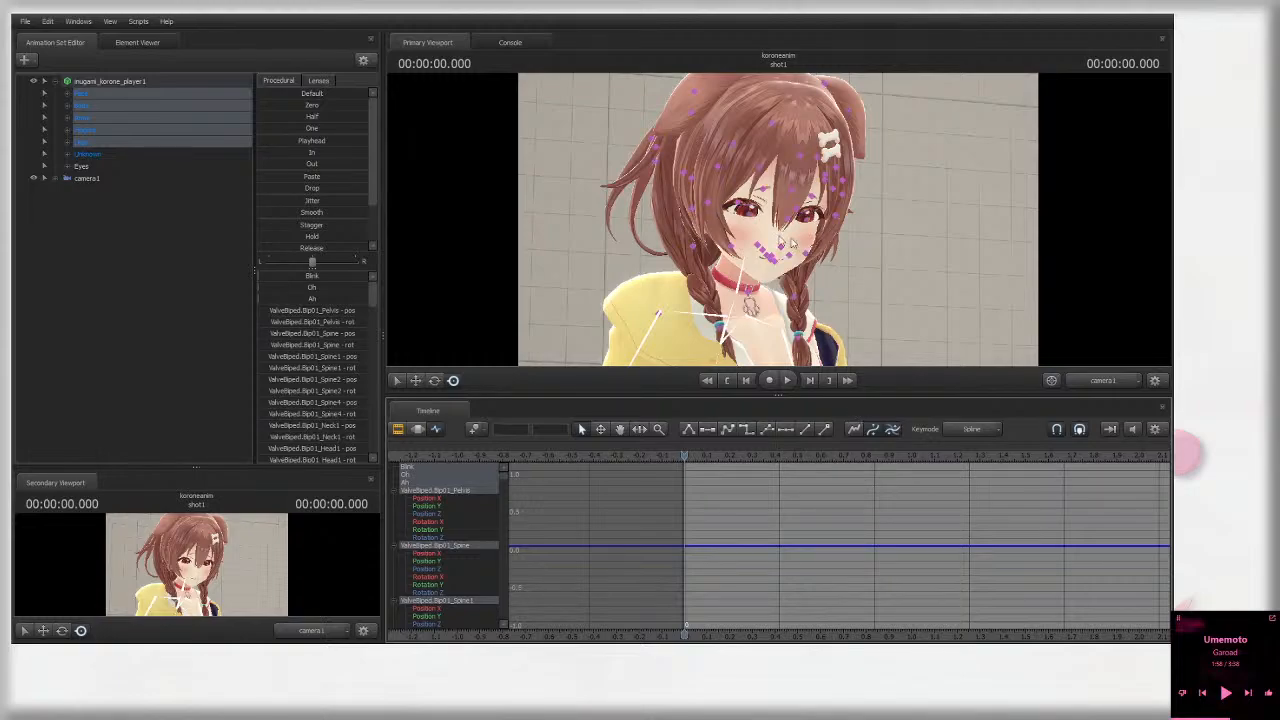
{"action": "left_click", "coordinate": [122, 94], "text": "ctrl"}
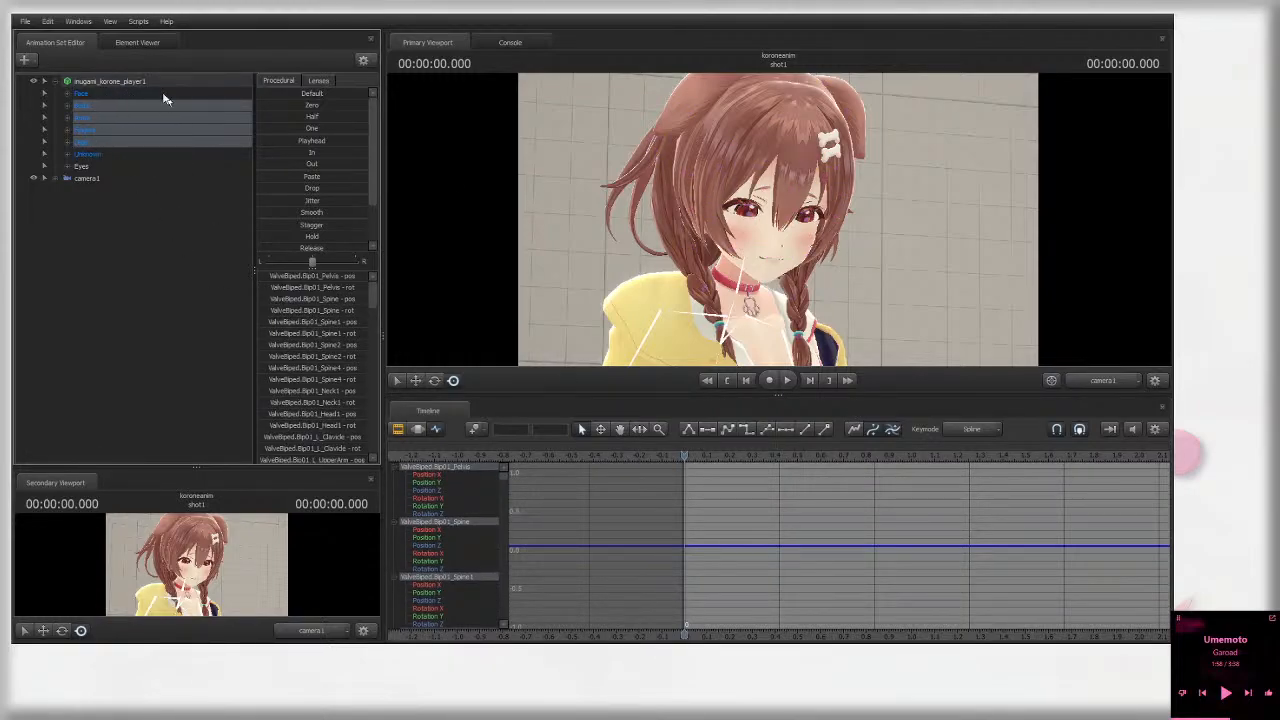
Step: Look at the selected groups in the Motion Editor and return to the Graph Editor with the whole shot in view
{"action": "left_click", "coordinate": [420, 430]}
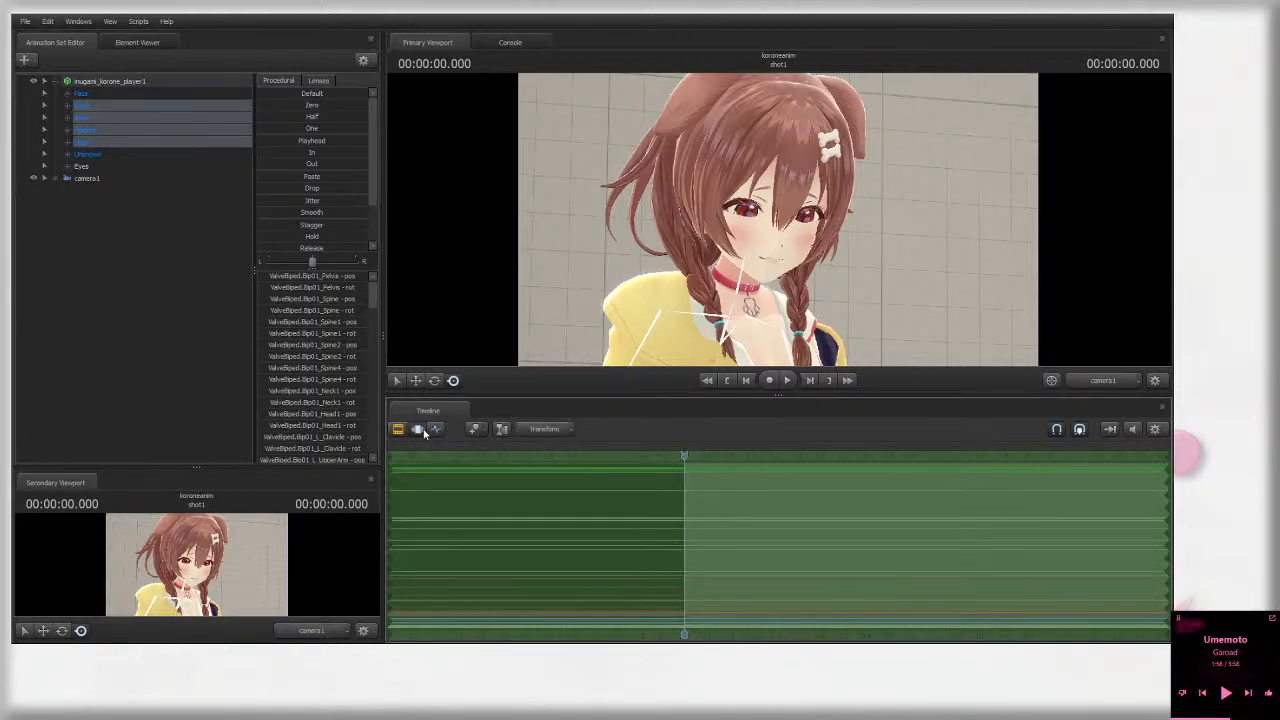
{"action": "left_click", "coordinate": [436, 429]}
{"action": "middle_click_drag", "start_coordinate": [941, 626], "coordinate": [758, 603]}
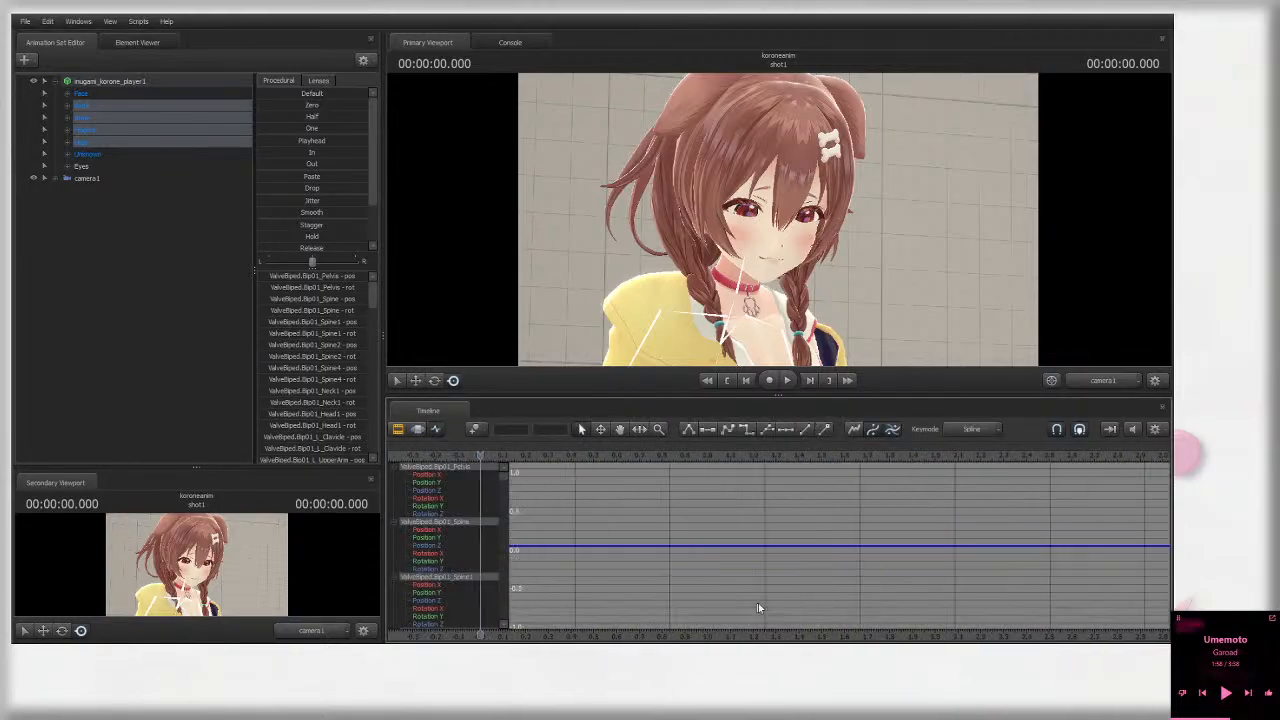
{"action": "scroll", "coordinate": [819, 565], "scroll_direction": "down", "scroll_amount": 4}
{"action": "middle_click_drag", "start_coordinate": [829, 637], "coordinate": [918, 605]}
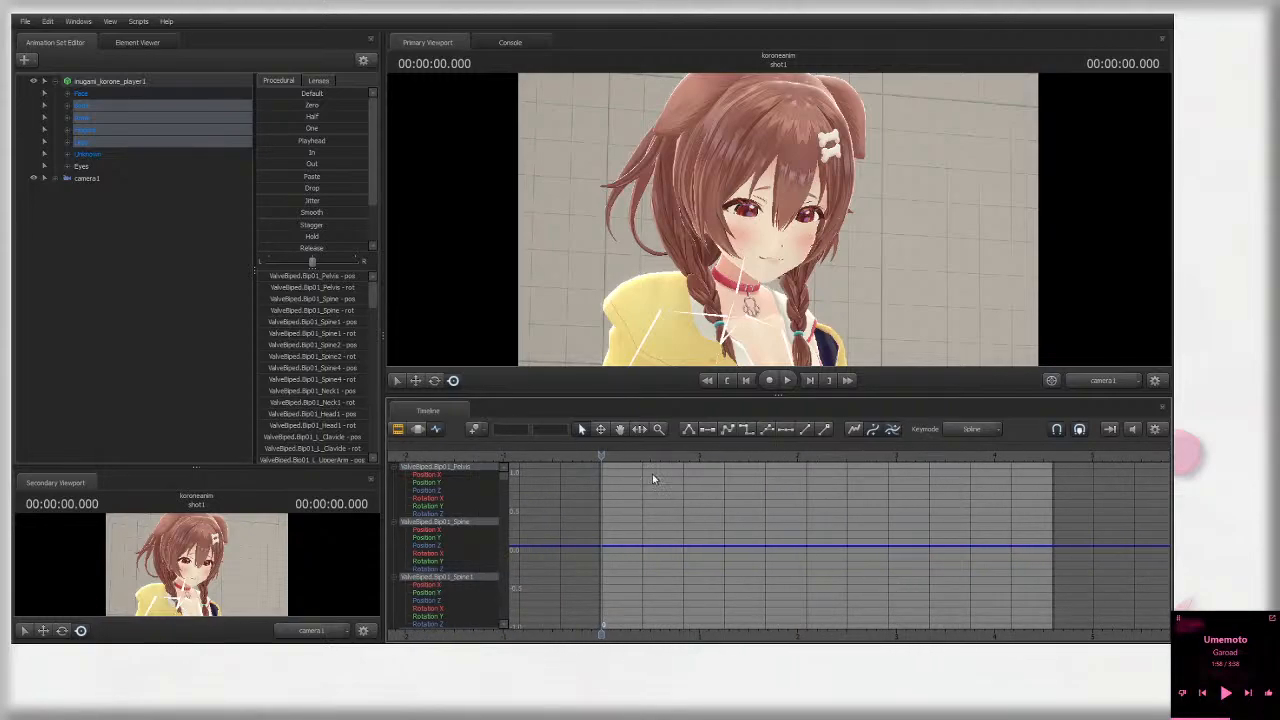
Step: Examine the shot's length against the selected groups in the Motion Editor at several time scales, ending back in the Graph Editor
{"action": "left_click", "coordinate": [419, 430]}
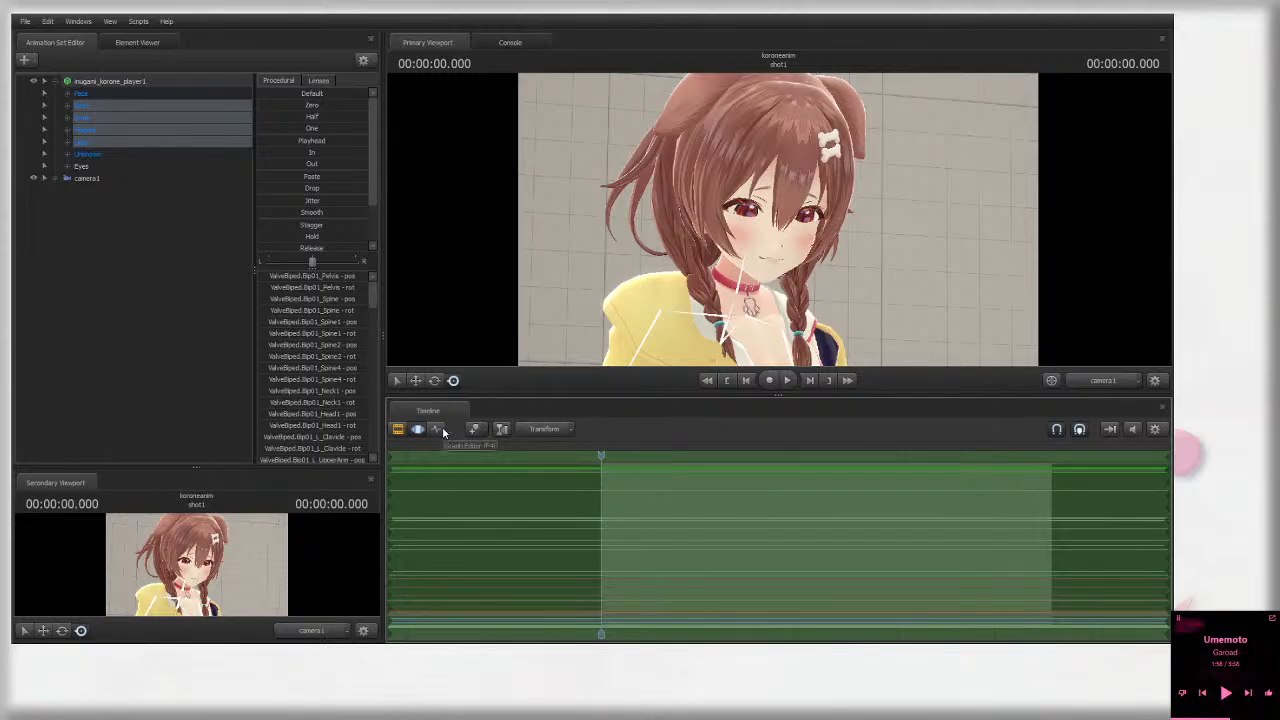
{"action": "scroll", "coordinate": [663, 506], "scroll_direction": "up", "scroll_amount": 2}
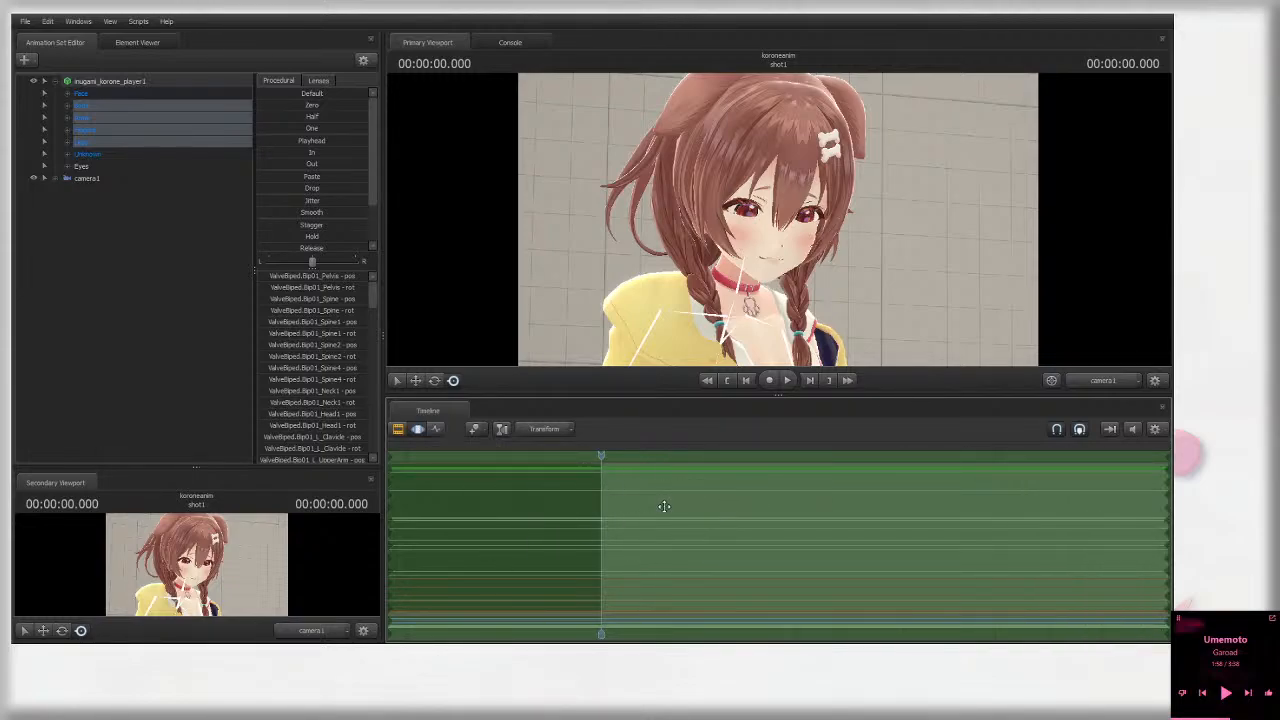
{"action": "scroll", "coordinate": [655, 512], "scroll_direction": "down", "scroll_amount": 6}
{"action": "scroll", "coordinate": [649, 515], "scroll_direction": "up", "scroll_amount": 3}
{"action": "scroll", "coordinate": [648, 517], "scroll_direction": "down", "scroll_amount": 4}
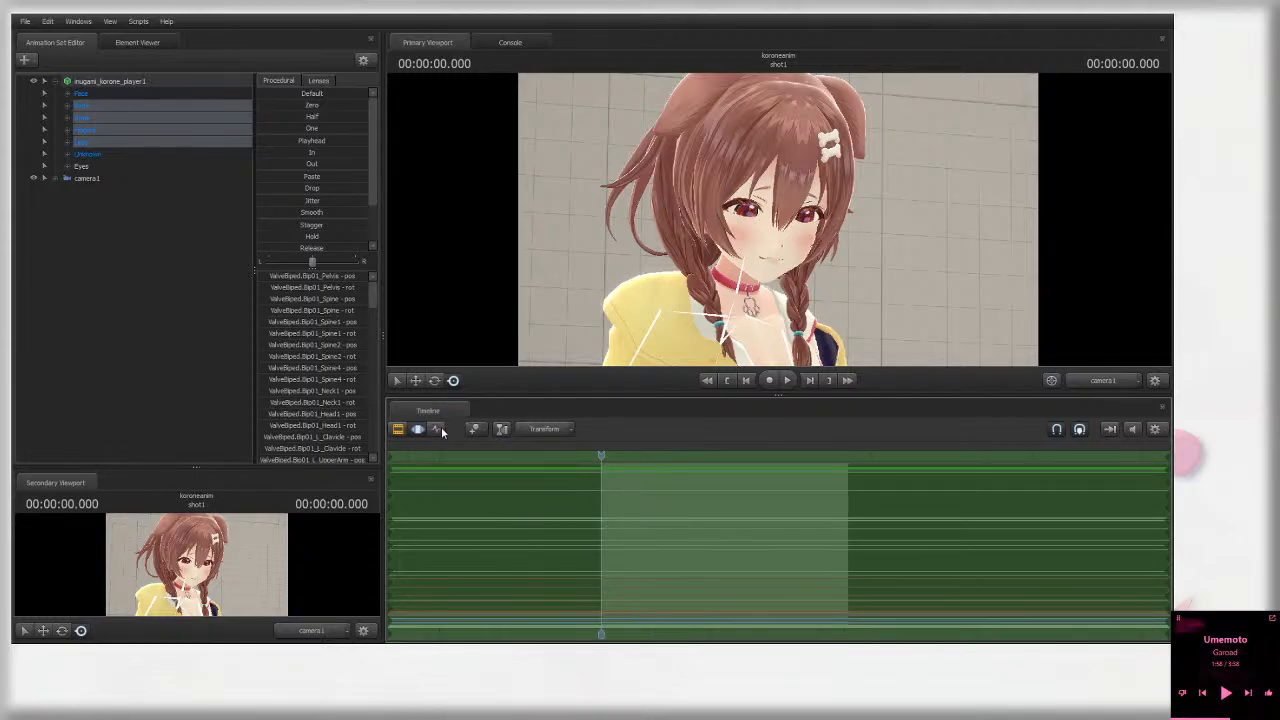
{"action": "scroll", "coordinate": [636, 498], "scroll_direction": "up", "scroll_amount": 2}
{"action": "scroll", "coordinate": [635, 496], "scroll_direction": "down", "scroll_amount": 4}
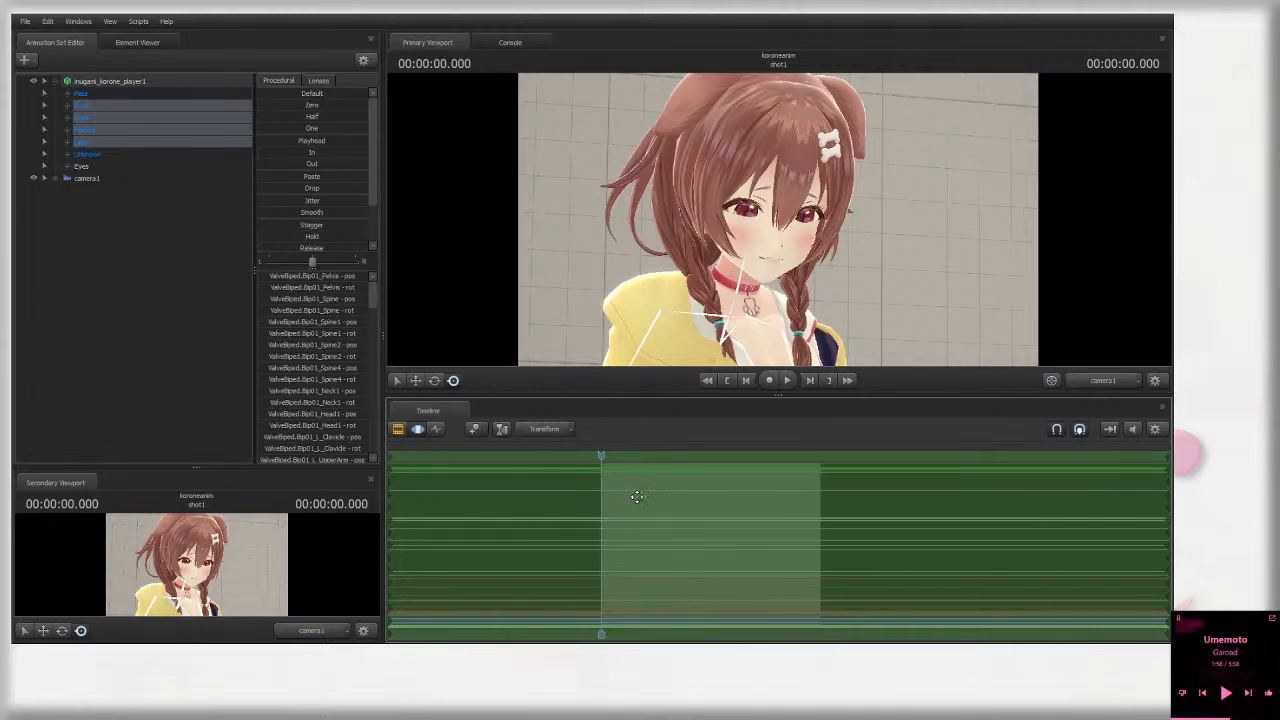
{"action": "scroll", "coordinate": [637, 497], "scroll_direction": "up", "scroll_amount": 3}
{"action": "scroll", "coordinate": [636, 497], "scroll_direction": "up", "scroll_amount": 3}
{"action": "scroll", "coordinate": [634, 497], "scroll_direction": "down", "scroll_amount": 2}
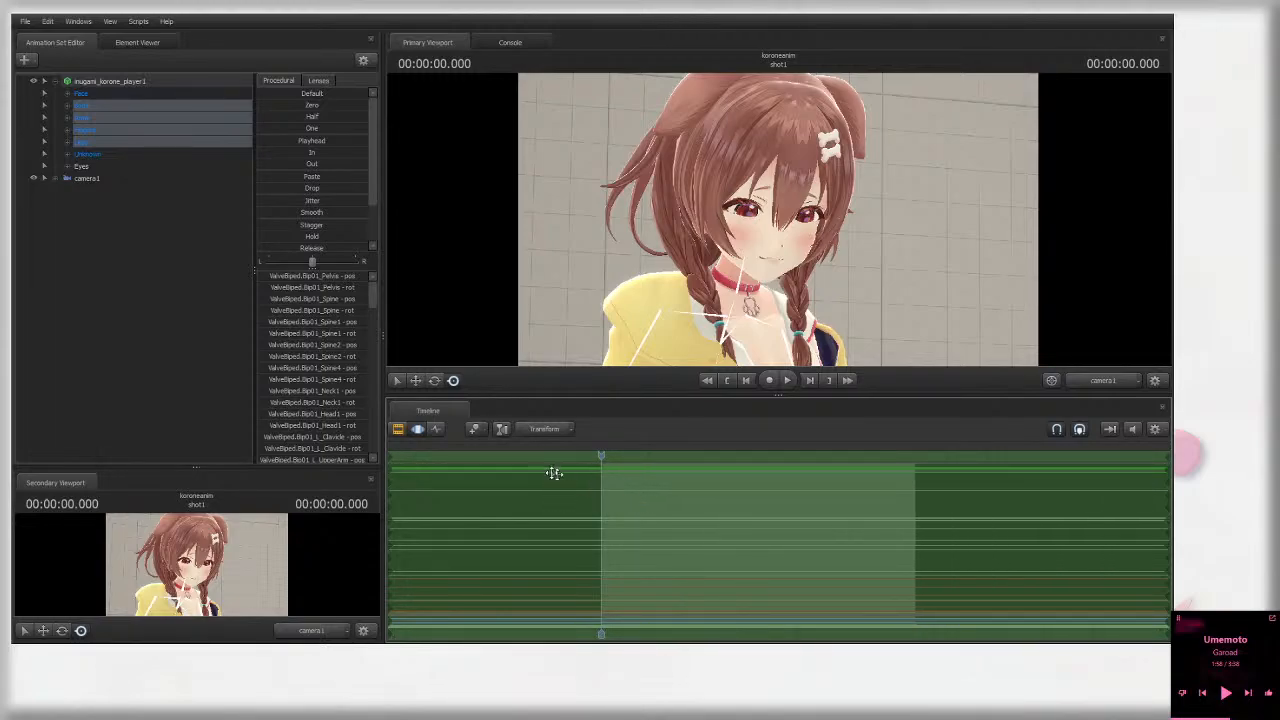
{"action": "left_click", "coordinate": [437, 430]}
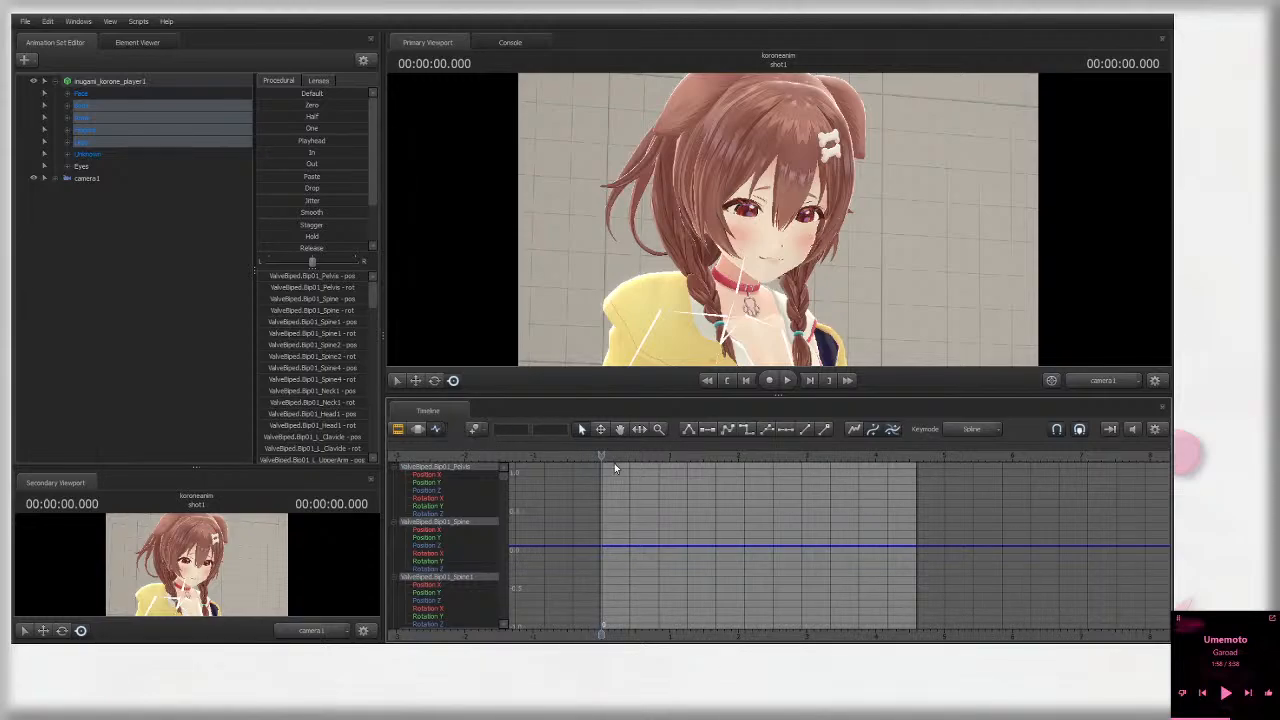
{"action": "scroll", "coordinate": [630, 475], "scroll_direction": "up", "scroll_amount": 2}
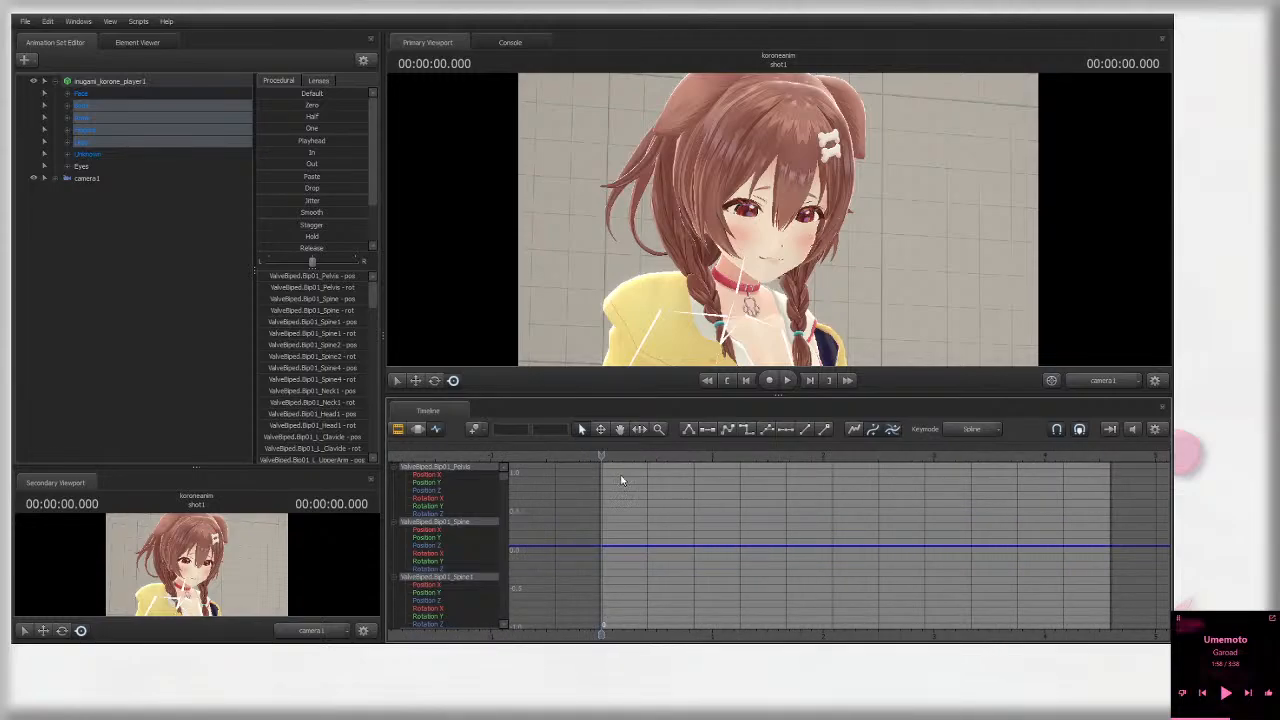
{"action": "scroll", "coordinate": [619, 476], "scroll_direction": "down", "scroll_amount": 2}
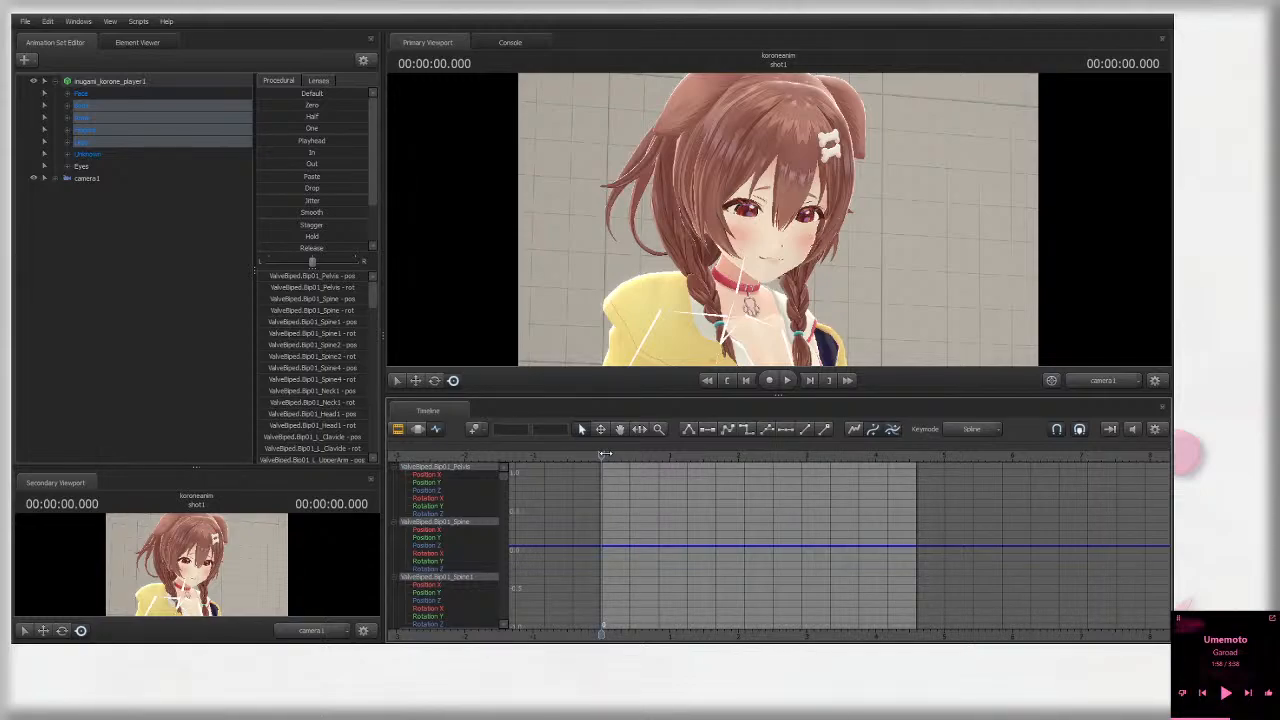
{"action": "scroll", "coordinate": [605, 454], "scroll_direction": "up", "scroll_amount": 2}
{"action": "scroll", "coordinate": [605, 454], "scroll_direction": "down", "scroll_amount": 3}
{"action": "scroll", "coordinate": [605, 454], "scroll_direction": "up", "scroll_amount": 3}
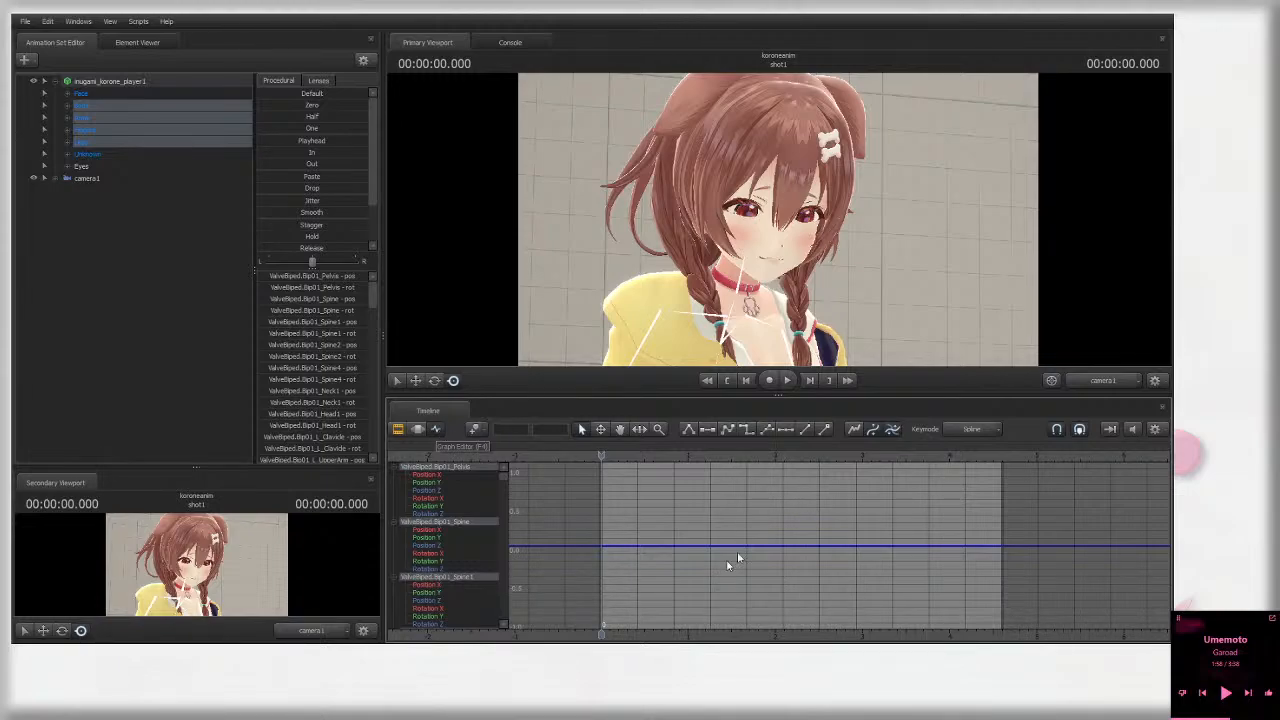
{"action": "scroll", "coordinate": [740, 560], "scroll_direction": "down", "scroll_amount": 2}
{"action": "mouse_move", "coordinate": [863, 641]}
{"action": "middle_mouse_down"}
{"action": "mouse_move", "coordinate": [833, 638]}
{"action": "mouse_move", "coordinate": [852, 636]}
{"action": "middle_mouse_up"}
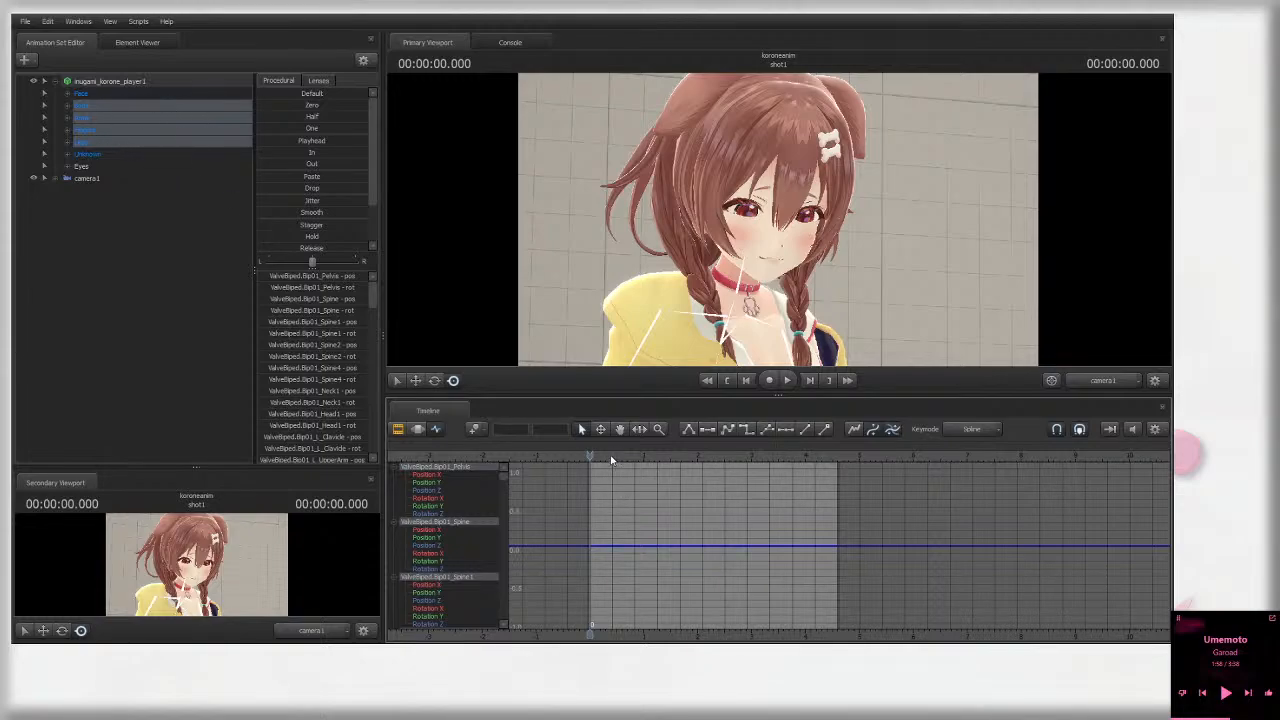
Step: Set a keyframe on all curves of the selected control groups at frame 0
{"action": "scroll", "coordinate": [590, 453], "scroll_direction": "up", "scroll_amount": 8}
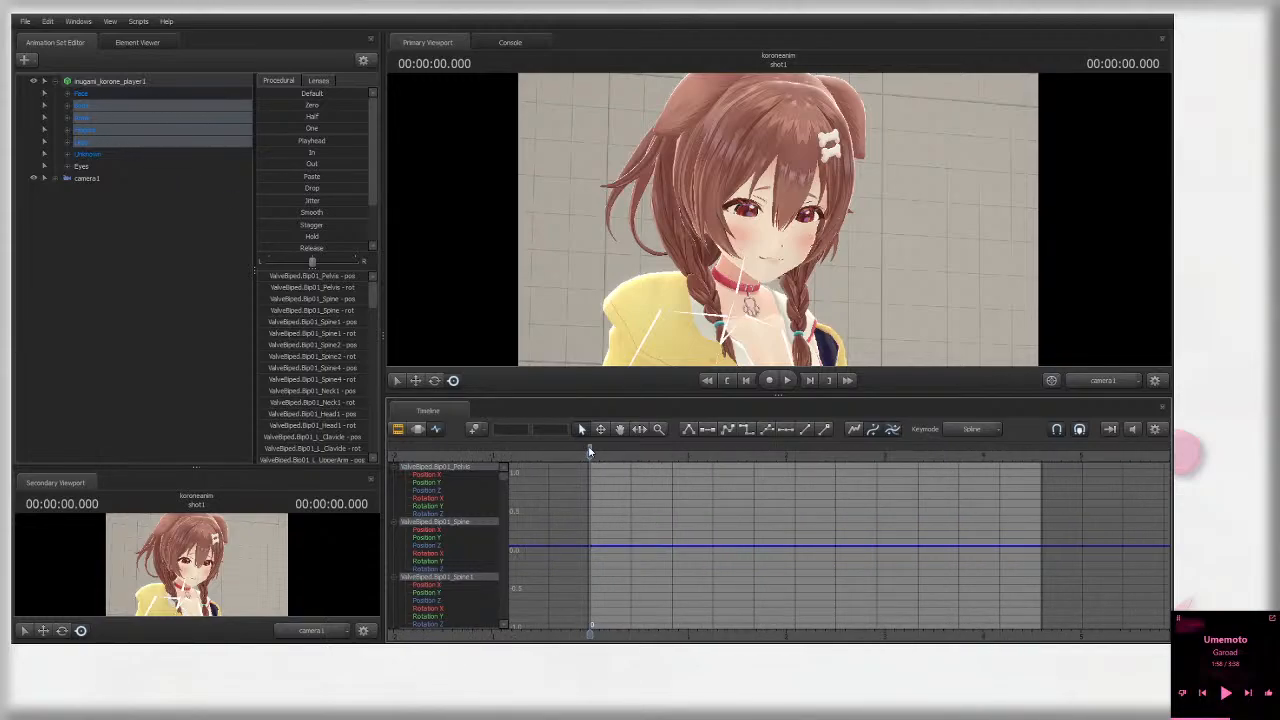
{"action": "key", "text": "m"}
{"action": "scroll", "coordinate": [709, 447], "scroll_direction": "down", "scroll_amount": 5}
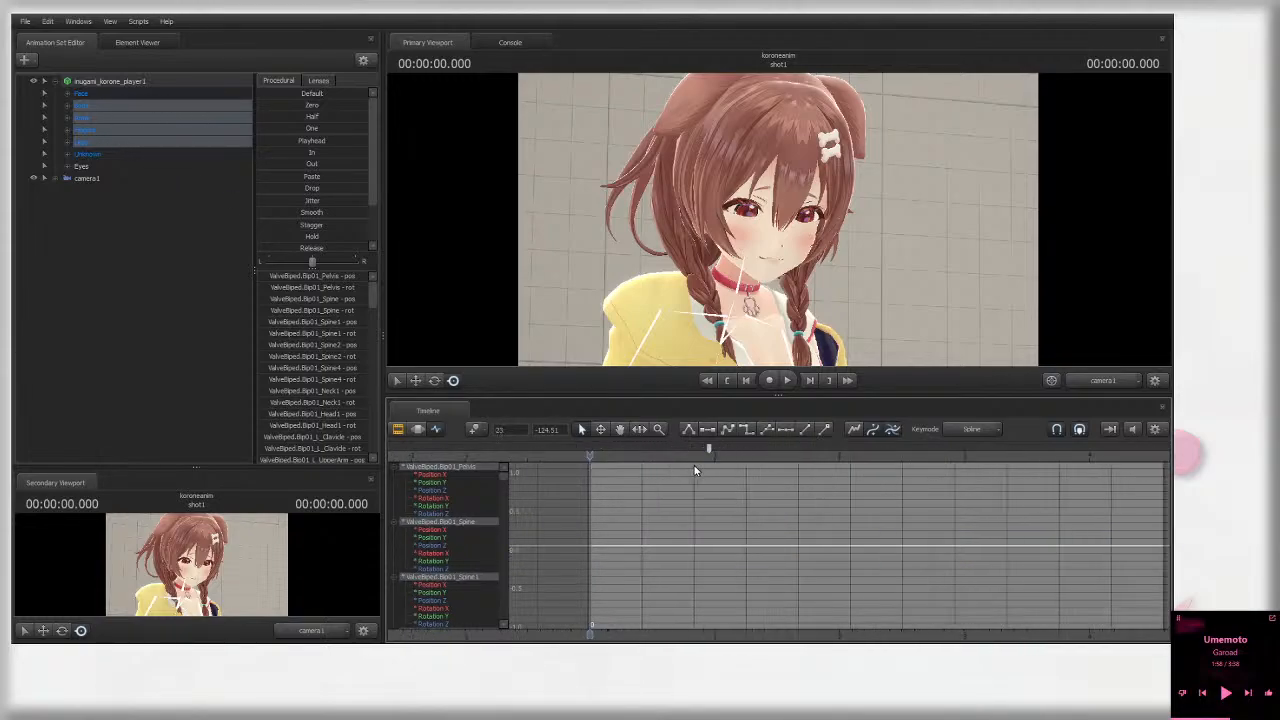
Step: Try moving the keyframe's bookmark to frame 23, and bring it back to frame 0
{"action": "left_click", "coordinate": [684, 449]}
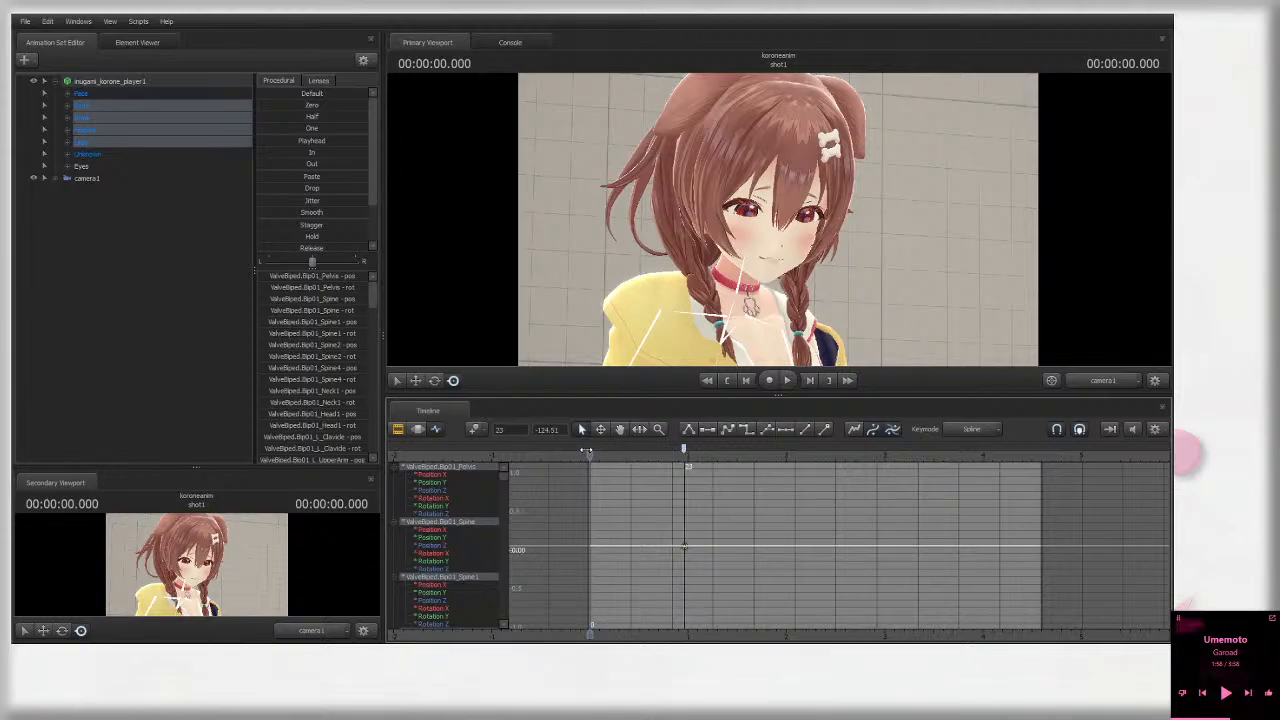
{"action": "left_click", "coordinate": [588, 450]}
{"action": "scroll", "coordinate": [604, 473], "scroll_direction": "up", "scroll_amount": 3}
{"action": "scroll", "coordinate": [604, 473], "scroll_direction": "down", "scroll_amount": 3}
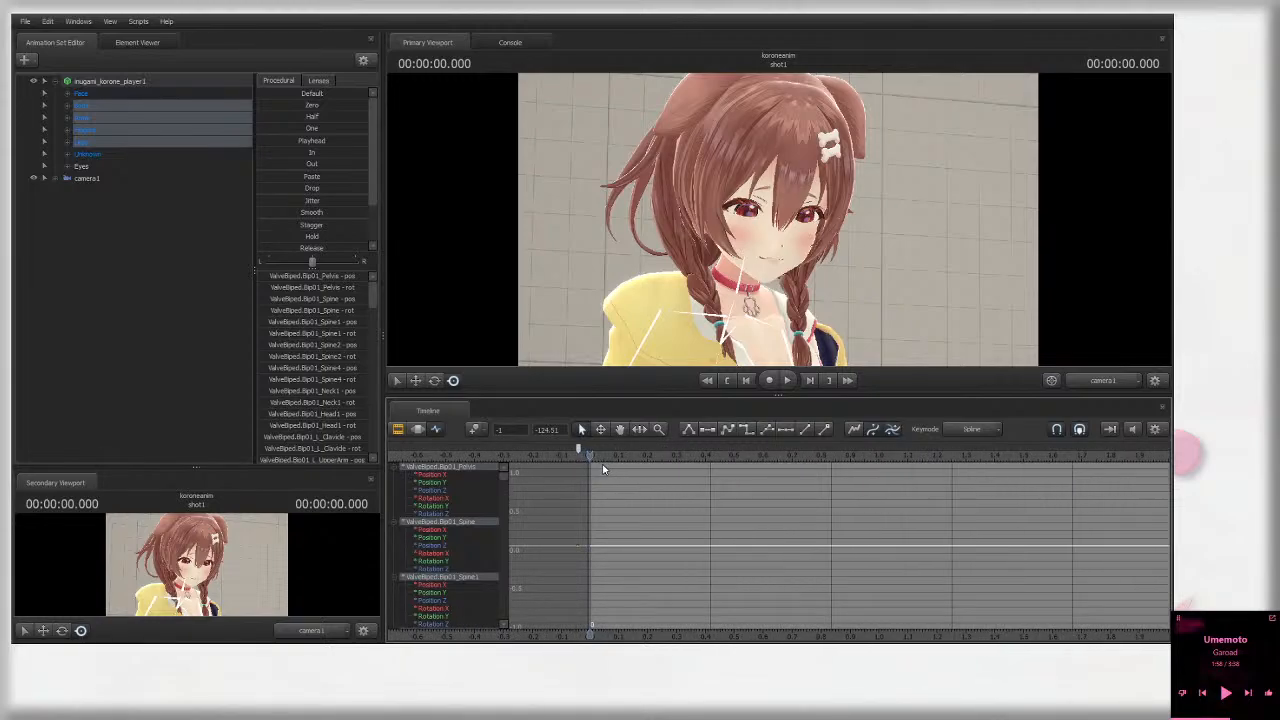
{"action": "scroll", "coordinate": [577, 457], "scroll_direction": "down", "scroll_amount": 2}
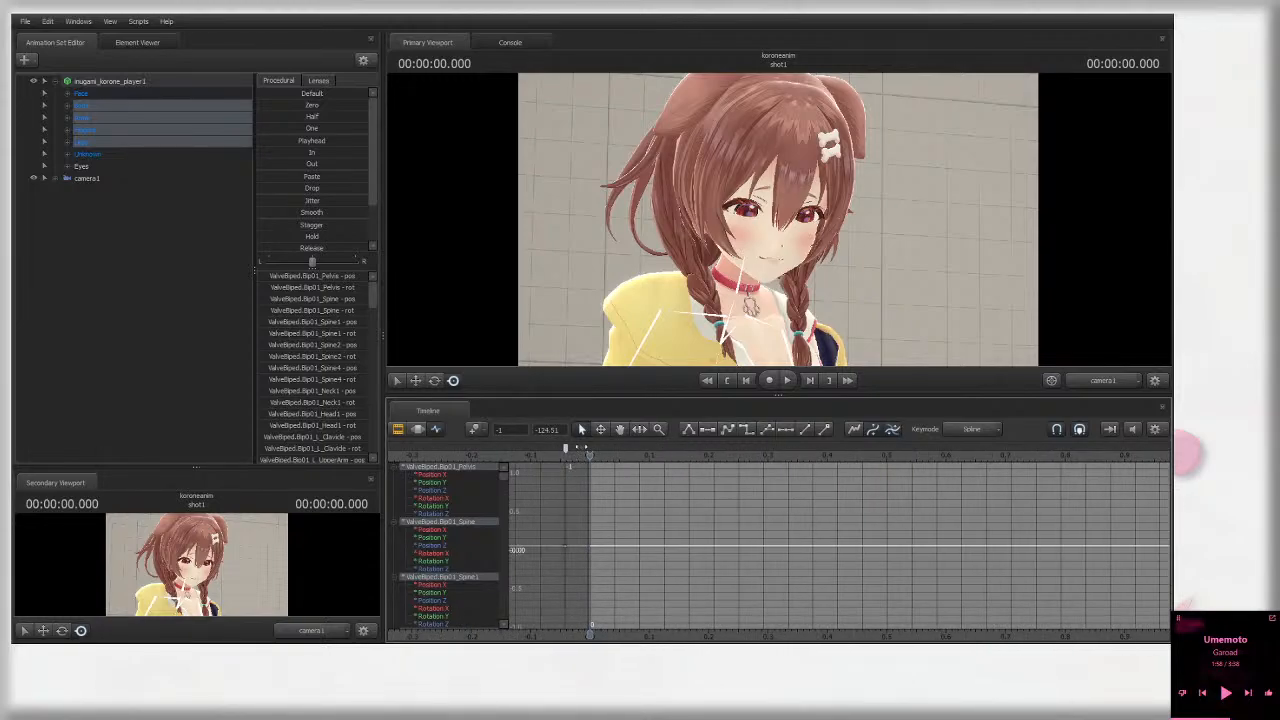
{"action": "left_click", "coordinate": [588, 451]}
{"action": "scroll", "coordinate": [684, 469], "scroll_direction": "down", "scroll_amount": 2}
{"action": "scroll", "coordinate": [684, 473], "scroll_direction": "down", "scroll_amount": 2}
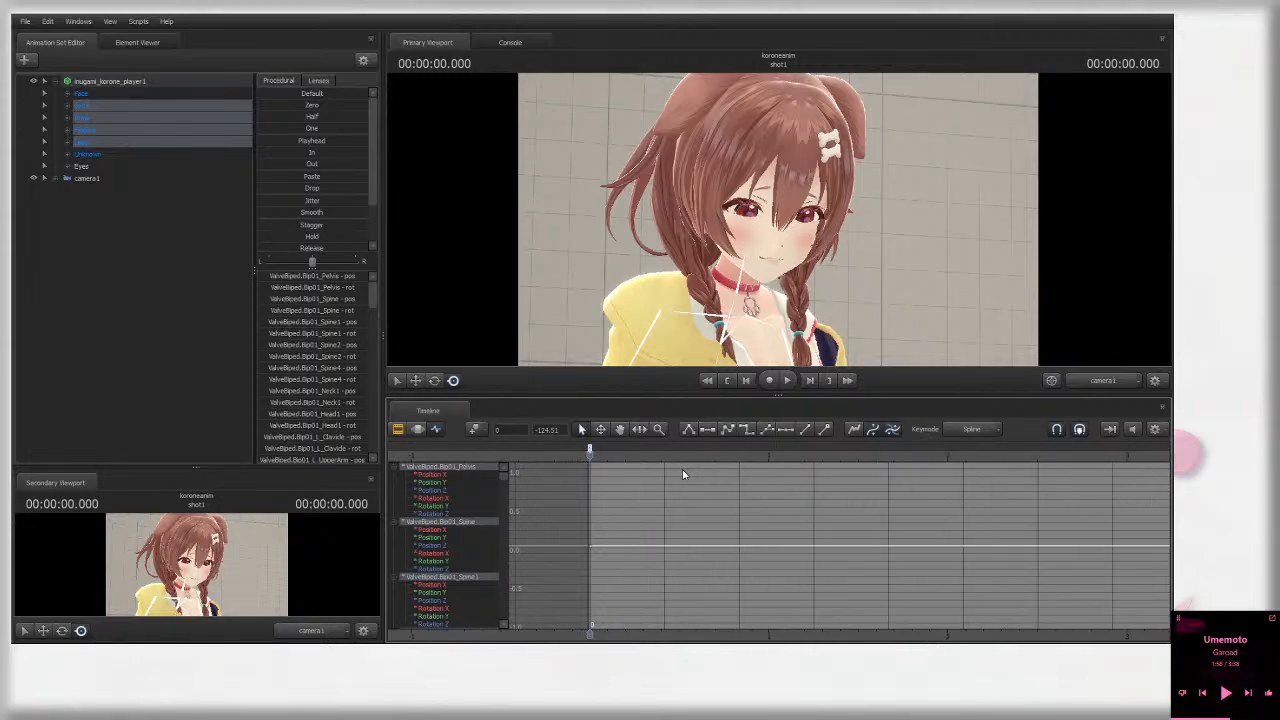
{"action": "scroll", "coordinate": [676, 472], "scroll_direction": "down", "scroll_amount": 3}
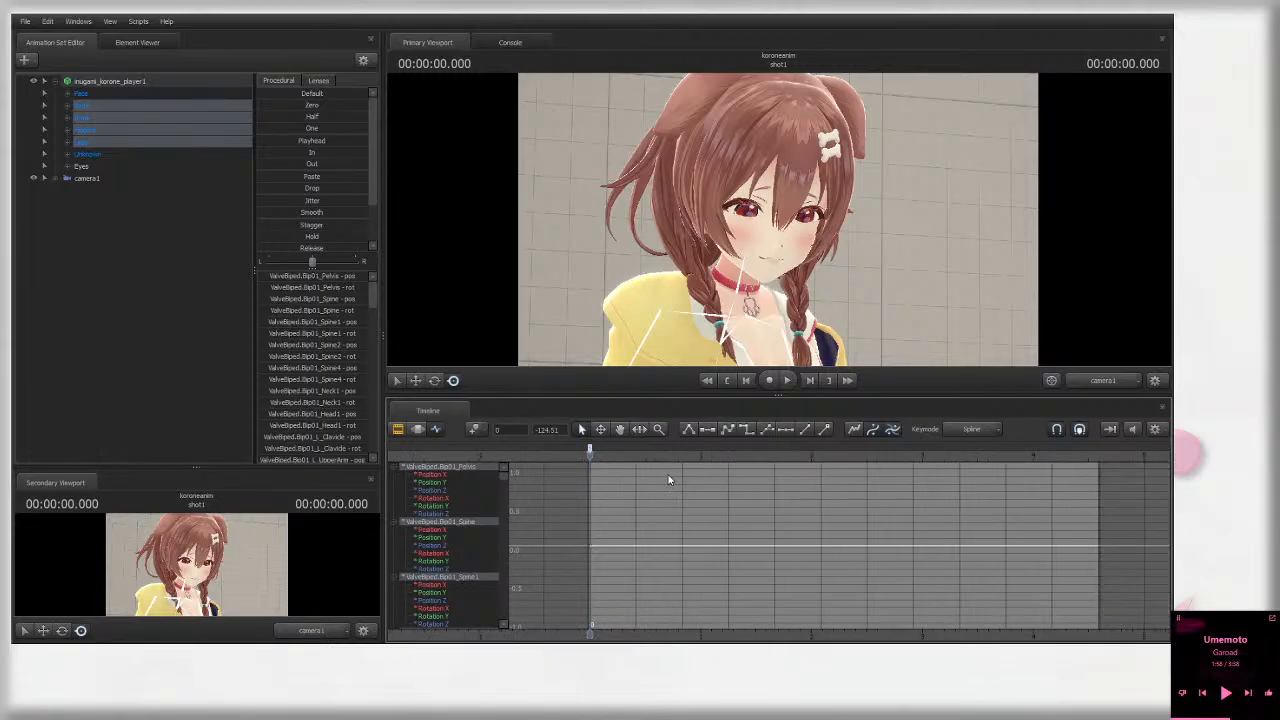
{"action": "scroll", "coordinate": [652, 471], "scroll_direction": "up", "scroll_amount": 5}
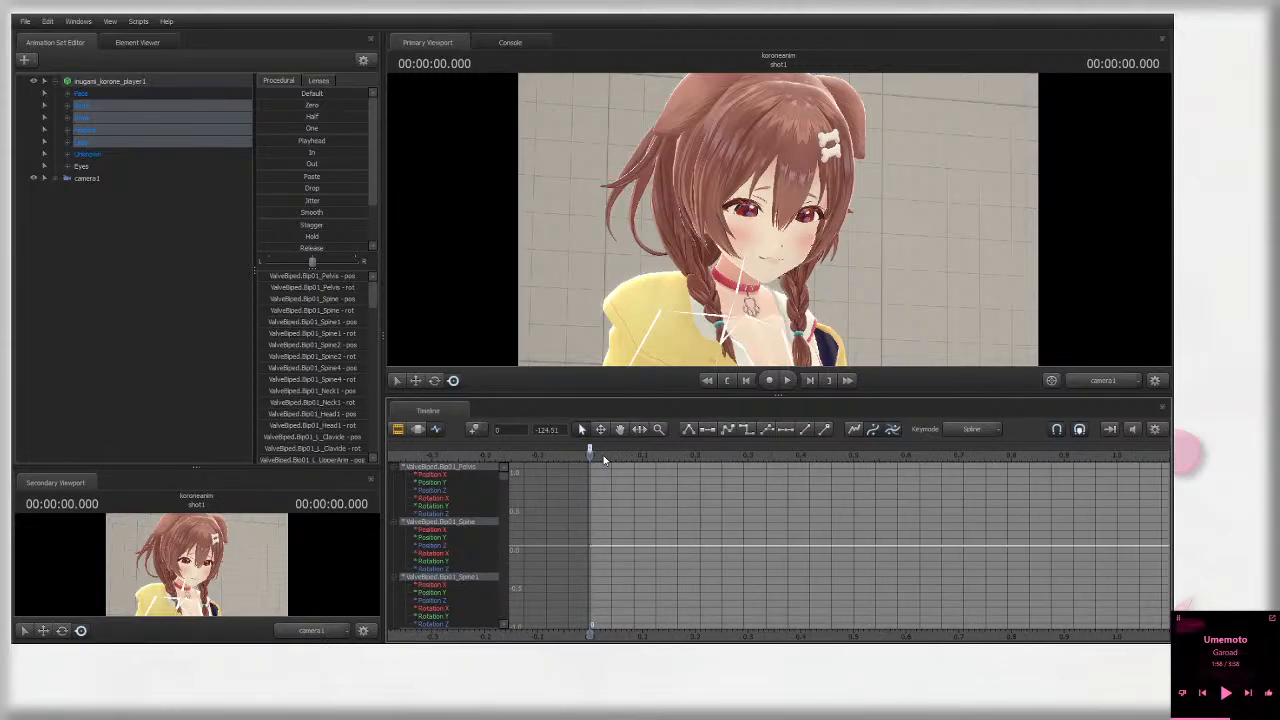
Step: Try sliding the keyframe's bookmark back and forth along the shot, returning it to frame 0 each time
{"action": "left_click_drag", "start_coordinate": [611, 446], "coordinate": [745, 446]}
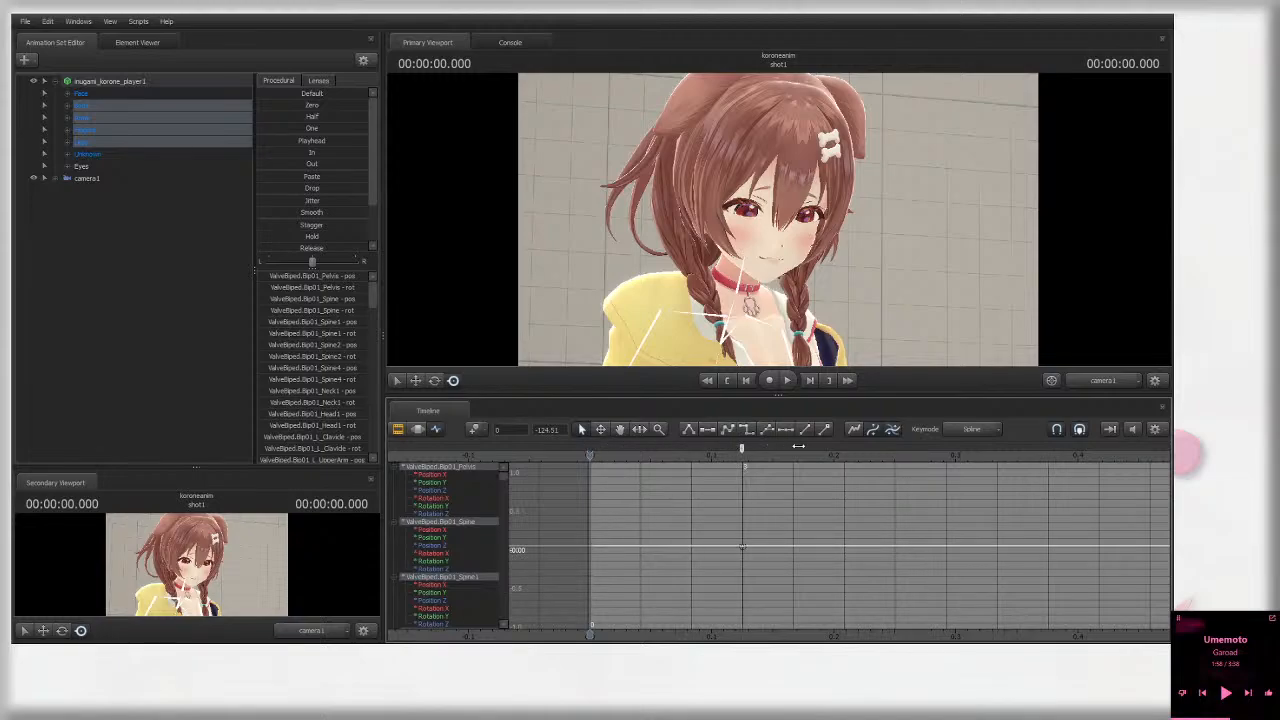
{"action": "left_click", "coordinate": [893, 447]}
{"action": "left_click_drag", "start_coordinate": [940, 447], "coordinate": [618, 453]}
{"action": "scroll", "coordinate": [628, 466], "scroll_direction": "down", "scroll_amount": 2}
{"action": "scroll", "coordinate": [628, 467], "scroll_direction": "down", "scroll_amount": 2}
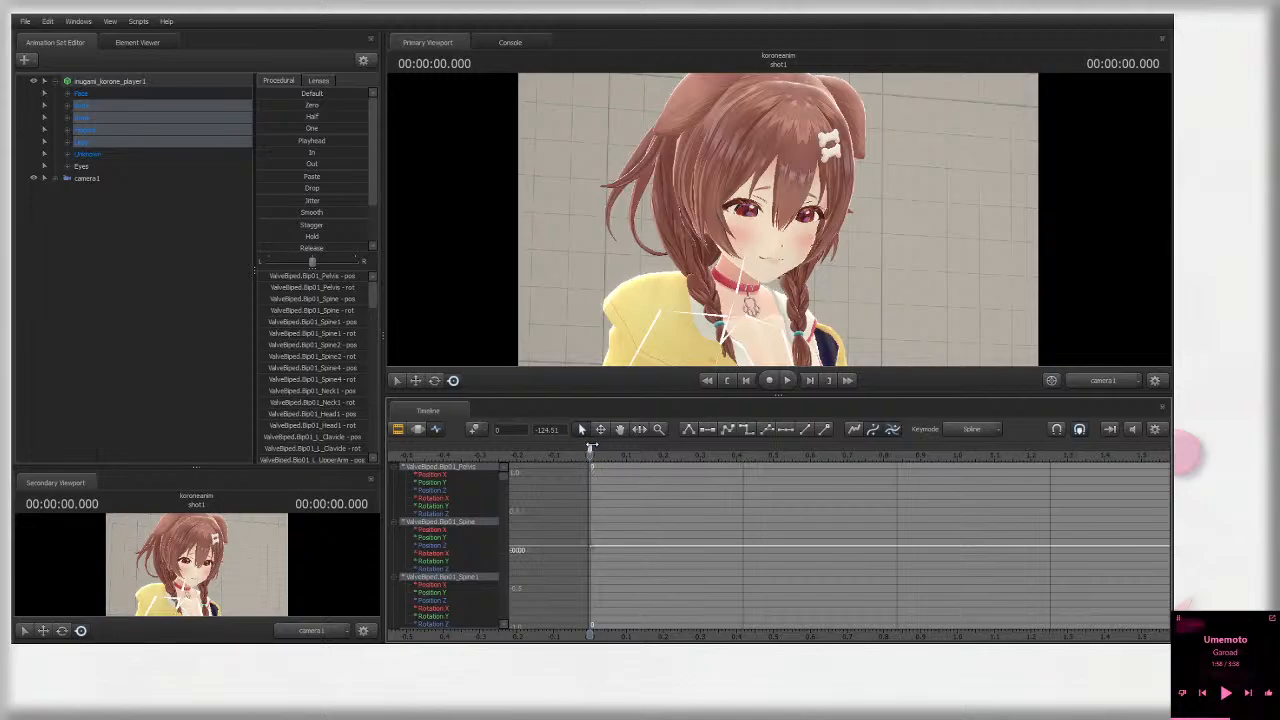
{"action": "left_click_drag", "start_coordinate": [736, 446], "coordinate": [836, 447]}
{"action": "mouse_move", "coordinate": [929, 447]}
{"action": "left_mouse_down"}
{"action": "mouse_move", "coordinate": [577, 447]}
{"action": "mouse_move", "coordinate": [590, 447]}
{"action": "left_mouse_up"}
{"action": "scroll", "coordinate": [1048, 492], "scroll_direction": "down", "scroll_amount": 1}
{"action": "scroll", "coordinate": [652, 522], "scroll_direction": "down", "scroll_amount": 1}
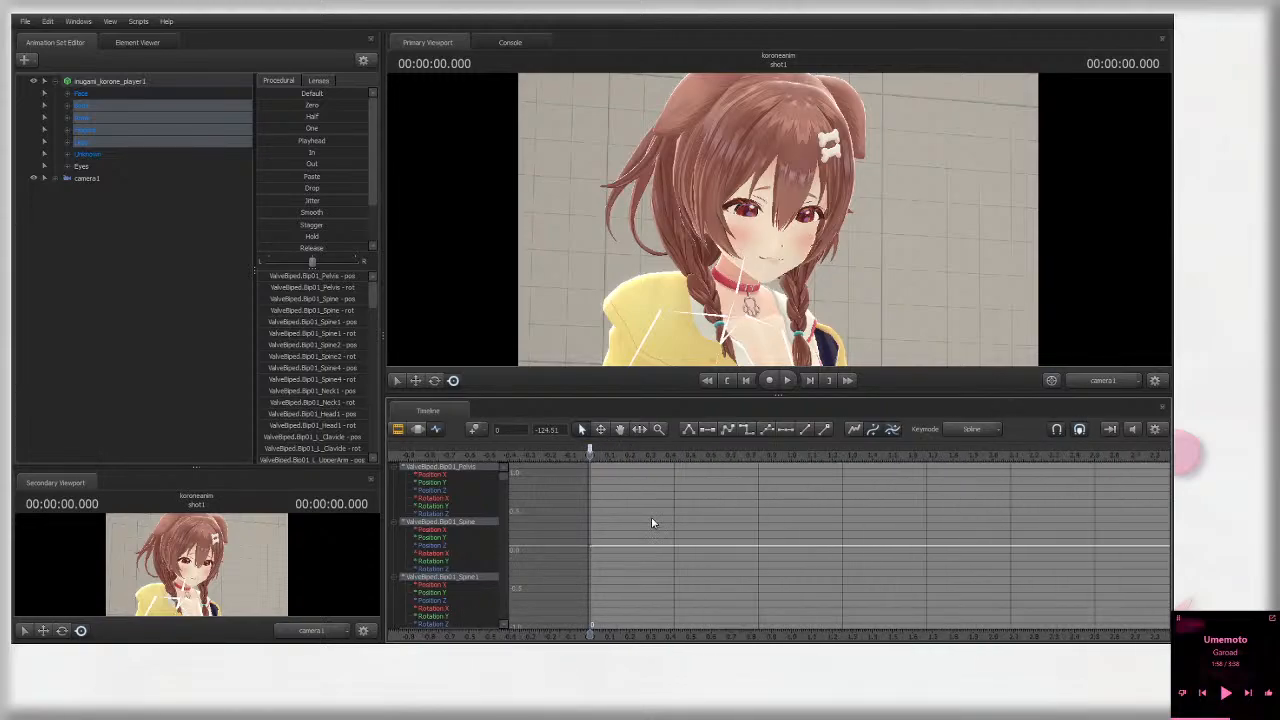
{"action": "scroll", "coordinate": [630, 509], "scroll_direction": "down", "scroll_amount": 4}
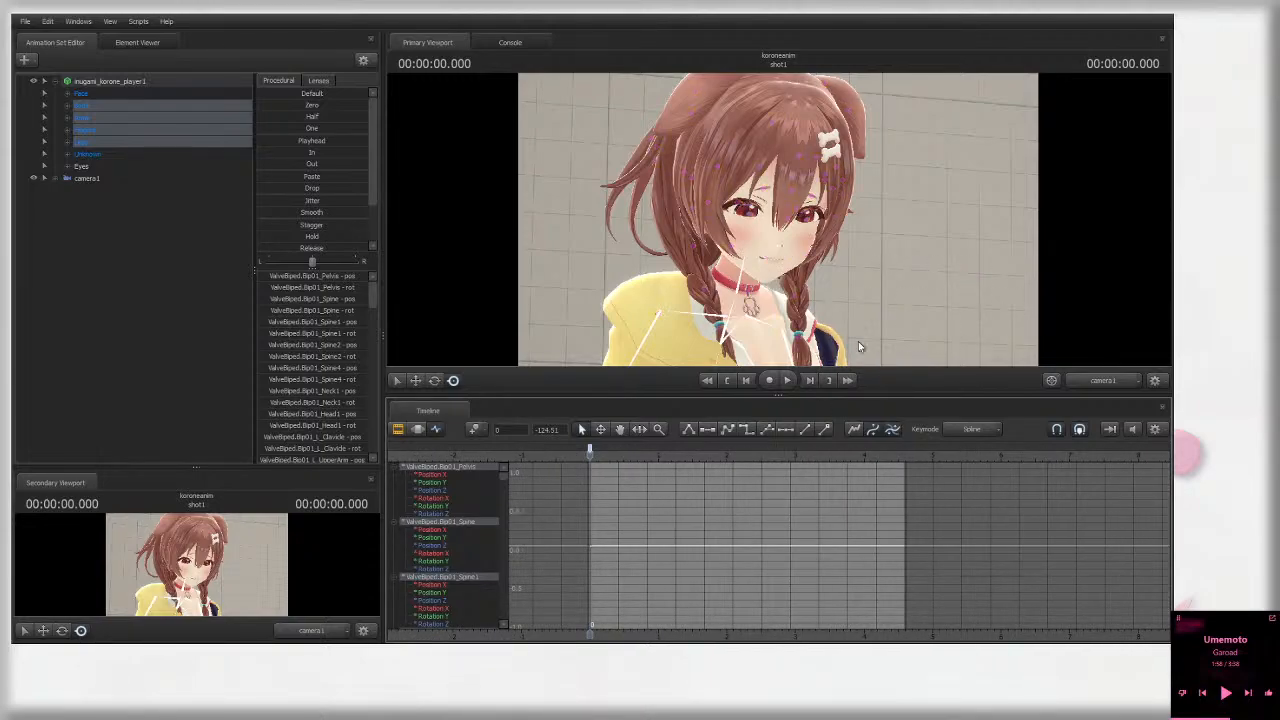
{"action": "scroll", "coordinate": [710, 460], "scroll_direction": "up", "scroll_amount": 3}
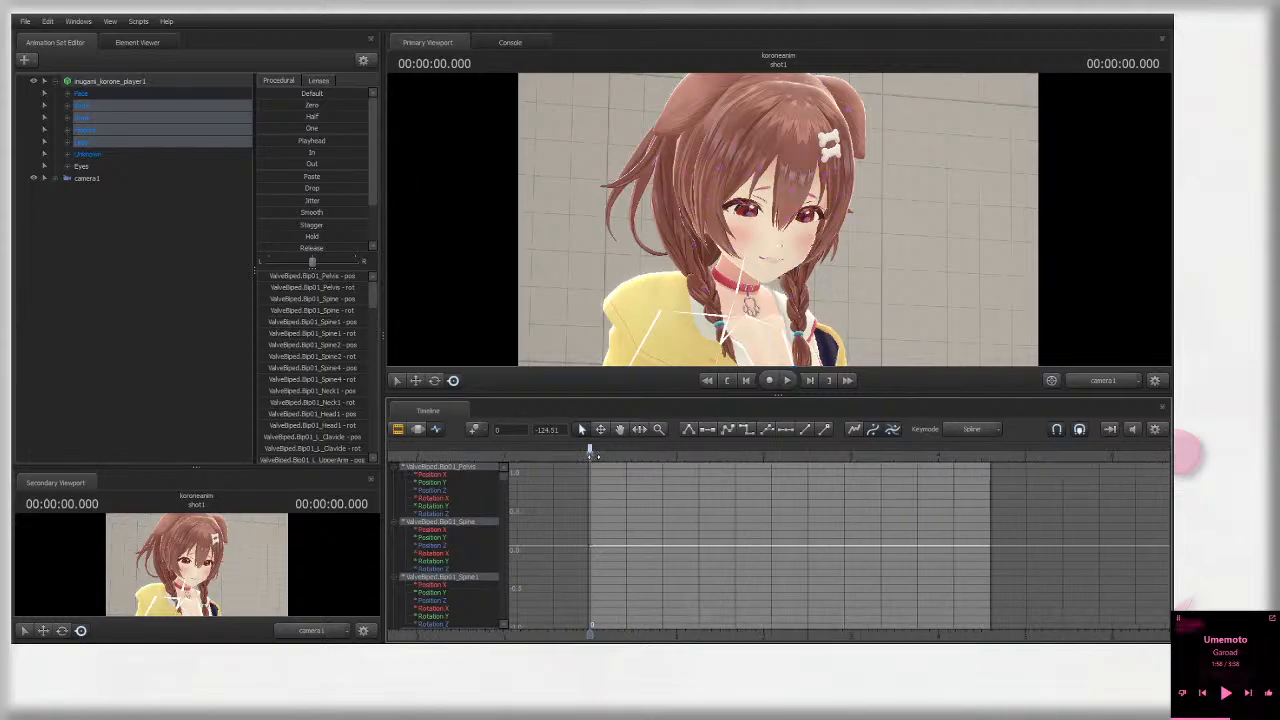
Step: Play the shot past its end twice, moving the playhead between the start and end of the shot
{"action": "left_click", "coordinate": [787, 381]}
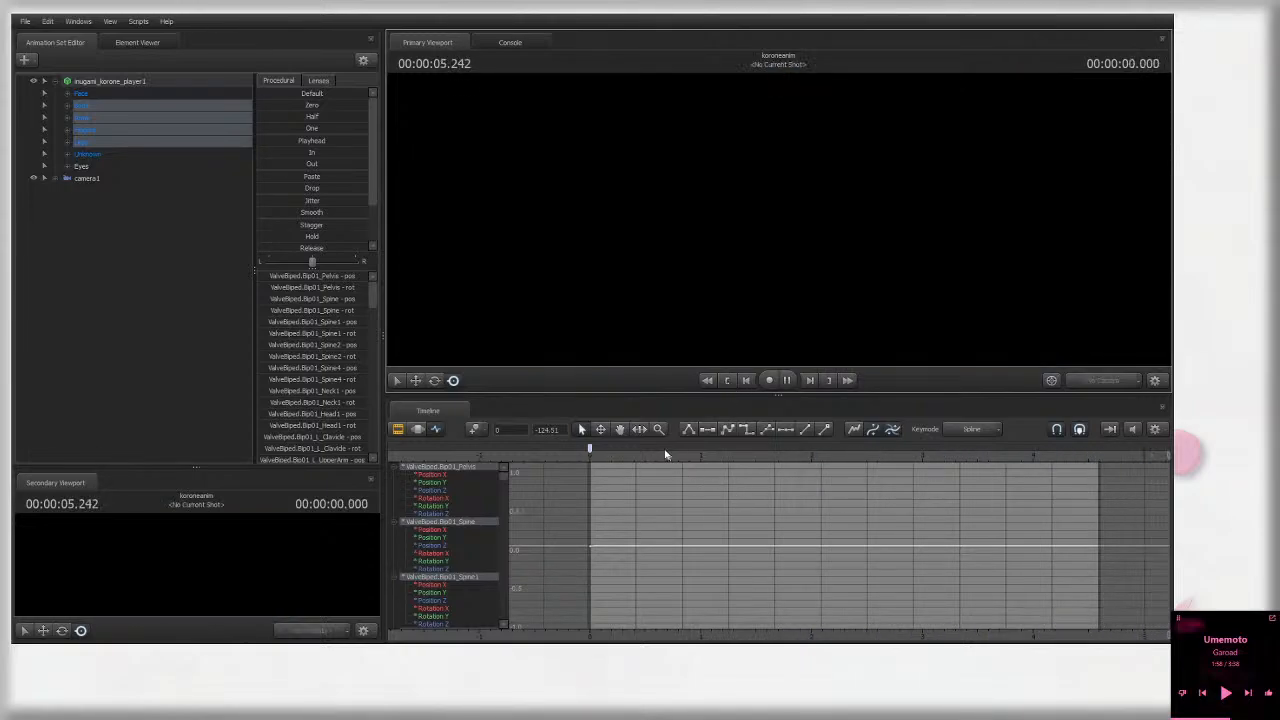
{"action": "left_click", "coordinate": [663, 453]}
{"action": "left_click", "coordinate": [1066, 462]}
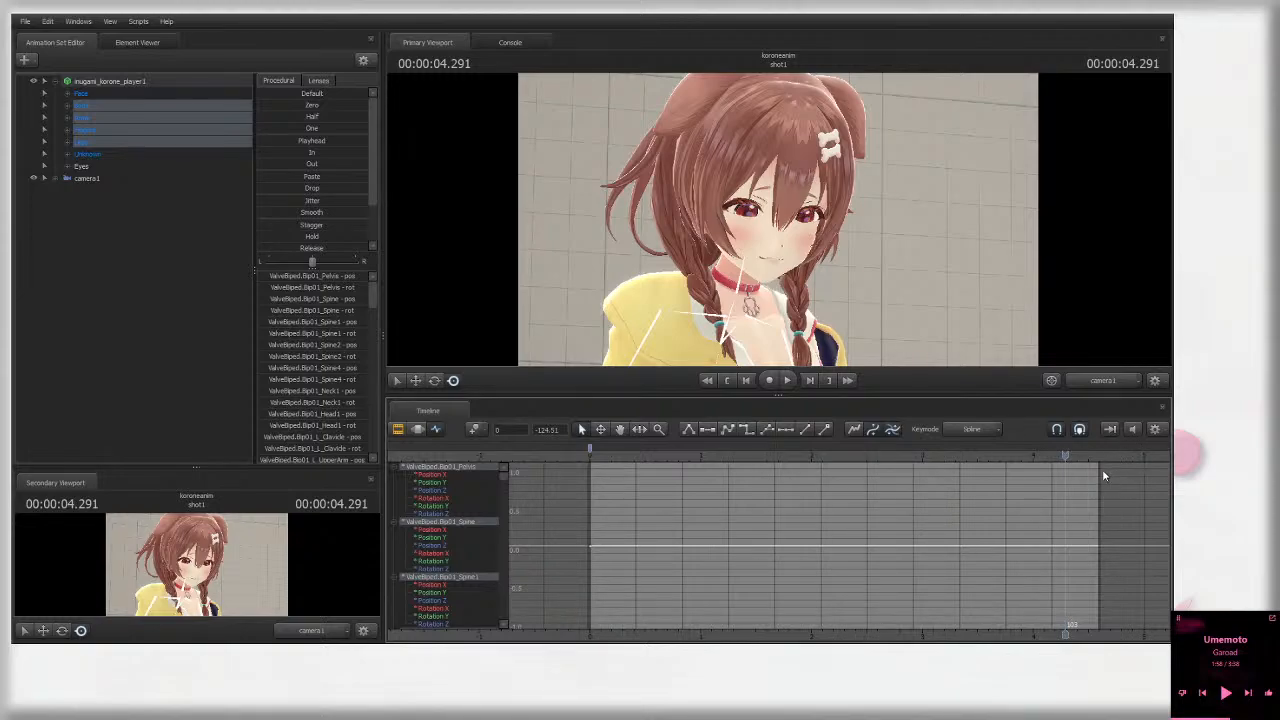
{"action": "key", "text": "space"}
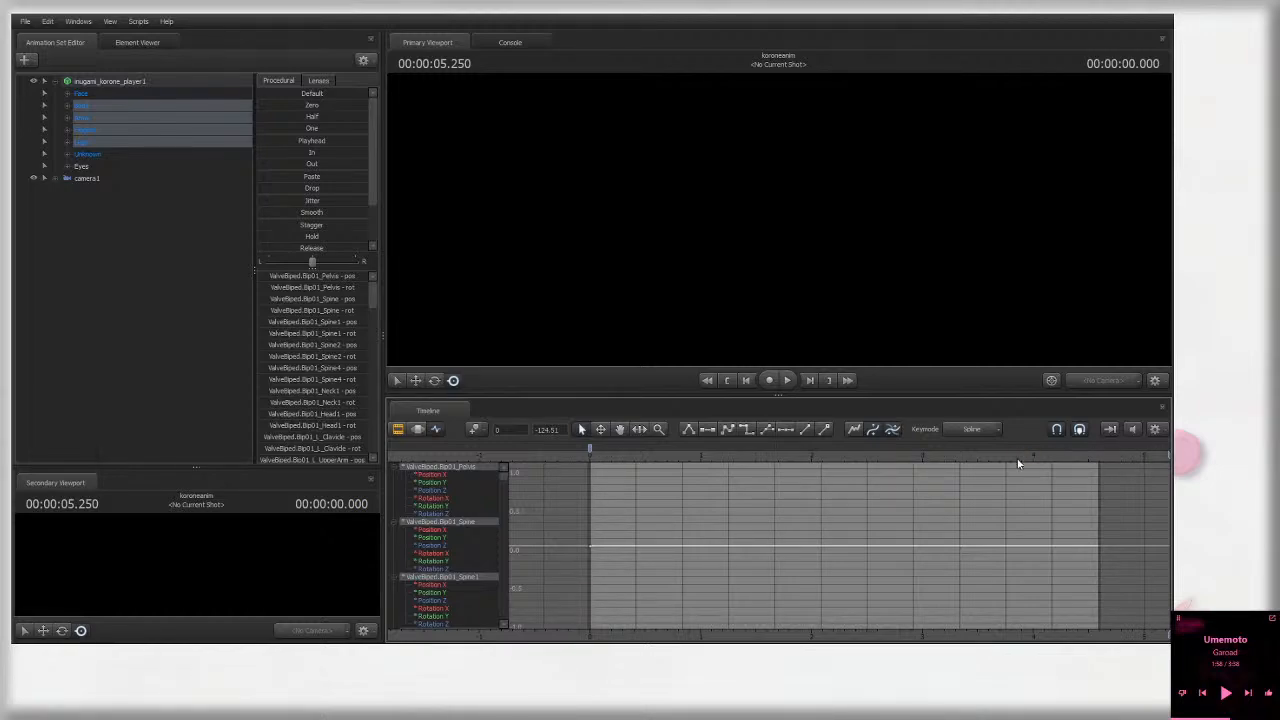
{"action": "left_click", "coordinate": [621, 453]}
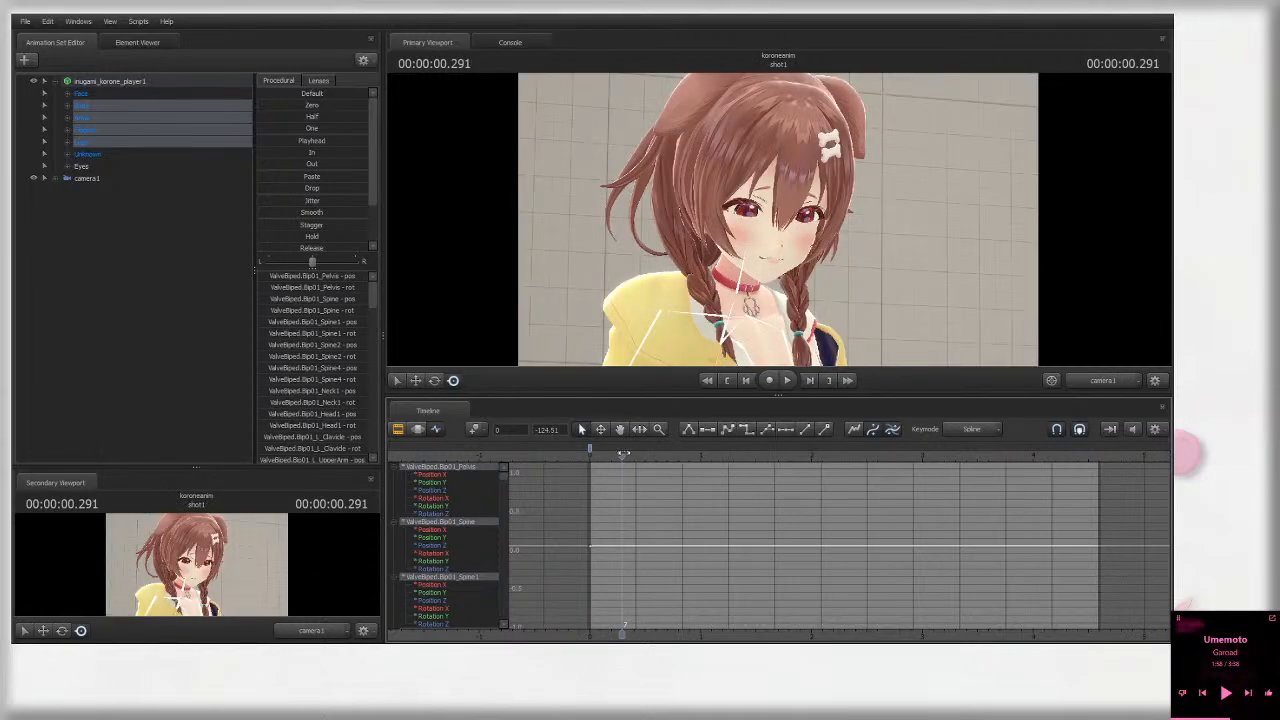
{"action": "left_click_drag", "start_coordinate": [1042, 449], "coordinate": [1164, 455]}
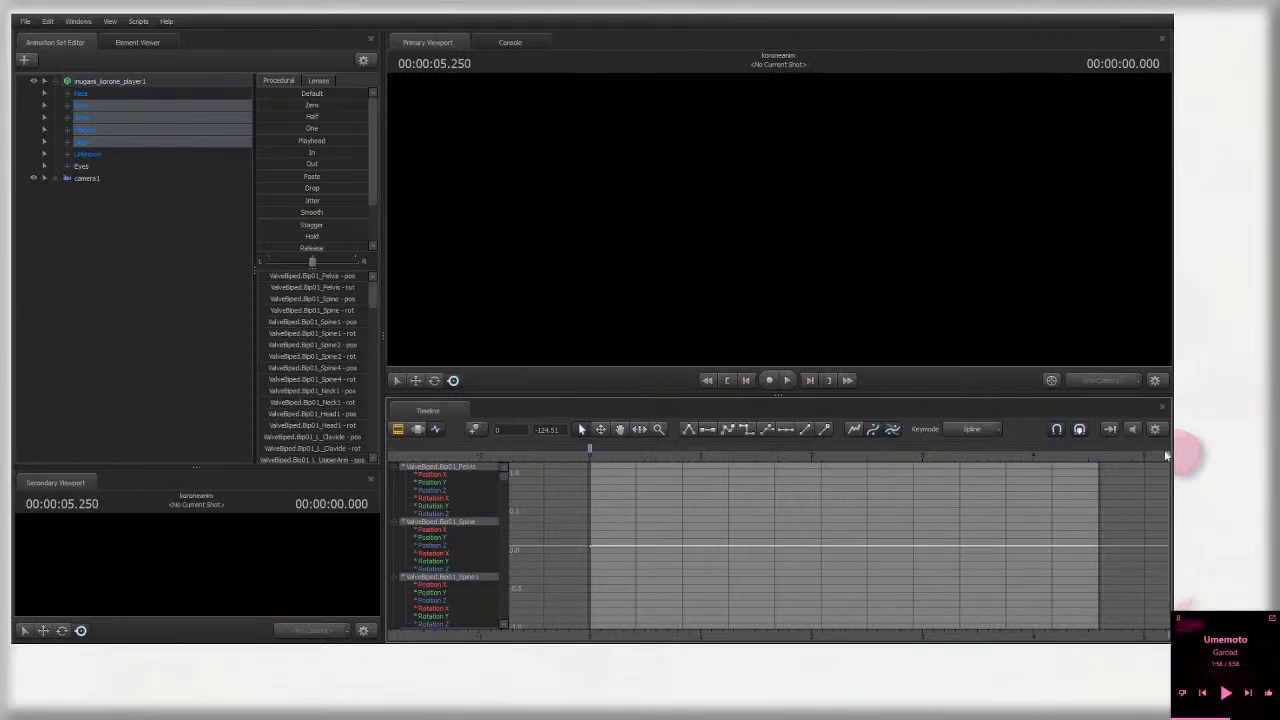
Step: Switch playback to looping mode, and play the shot from about 0.375 seconds
{"action": "left_click", "coordinate": [1112, 430]}
{"action": "key", "text": "space"}
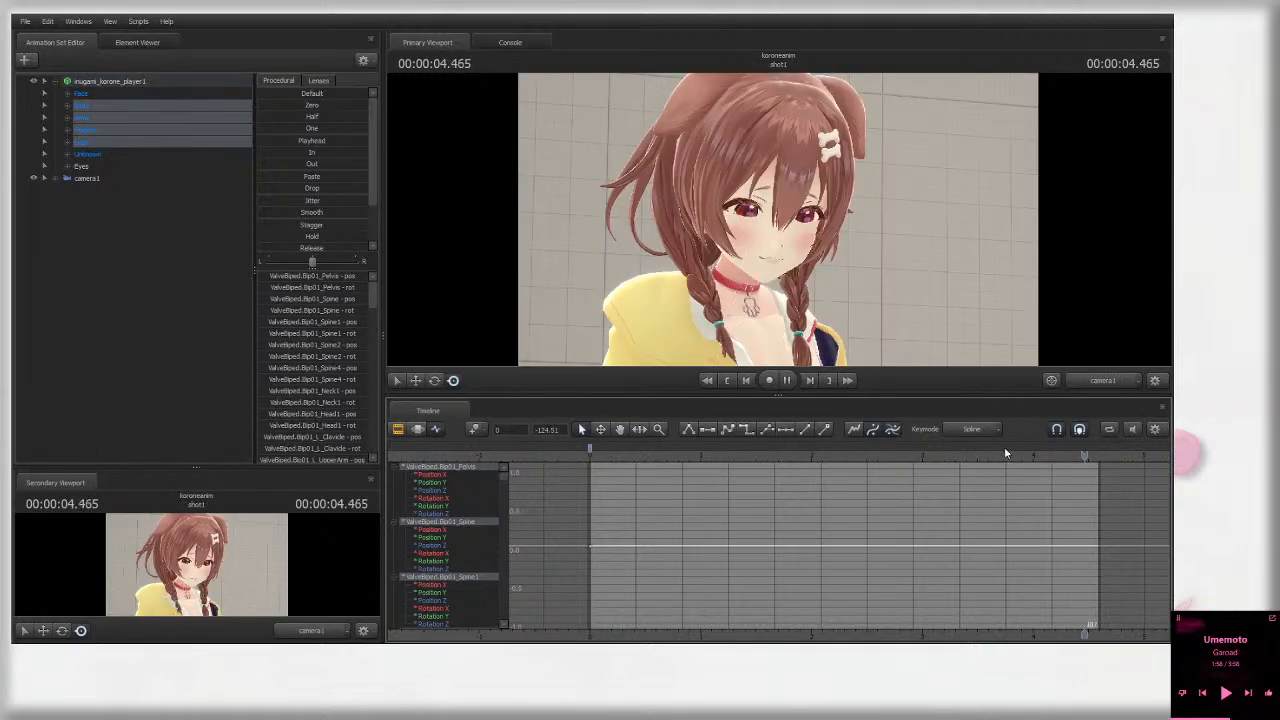
{"action": "left_click_drag", "start_coordinate": [1006, 453], "coordinate": [632, 453]}
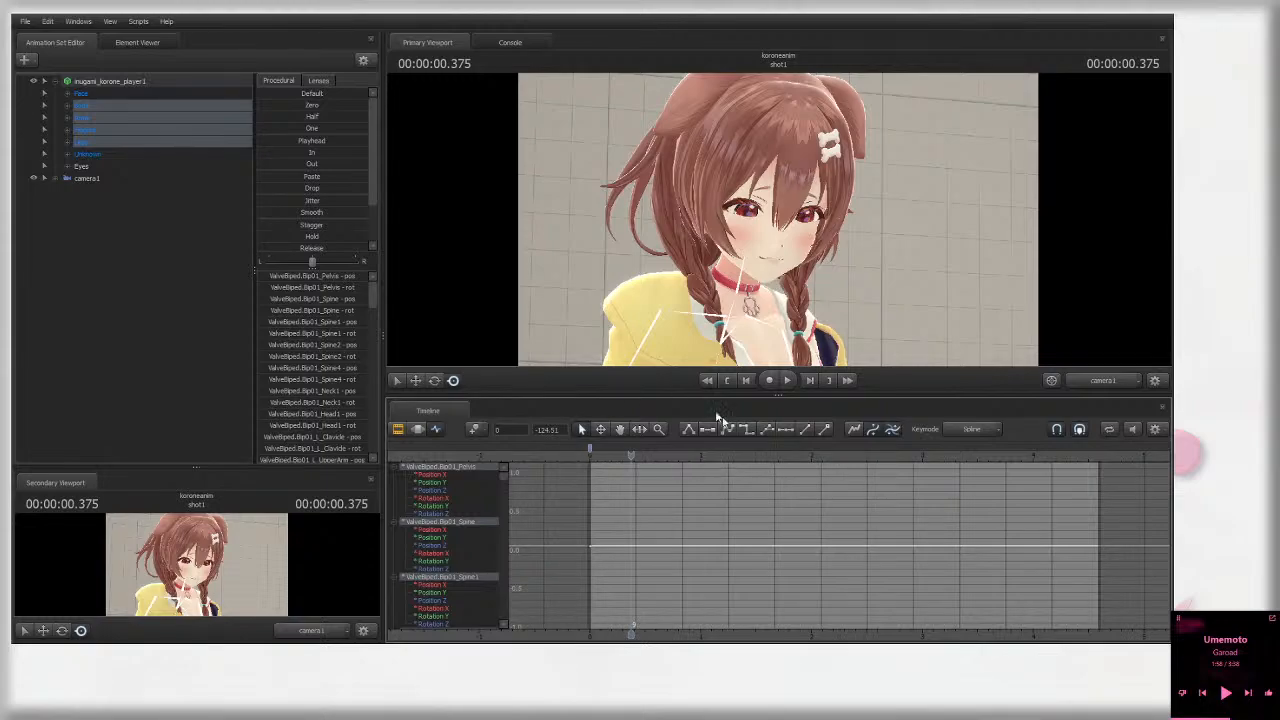
{"action": "key", "text": "space"}
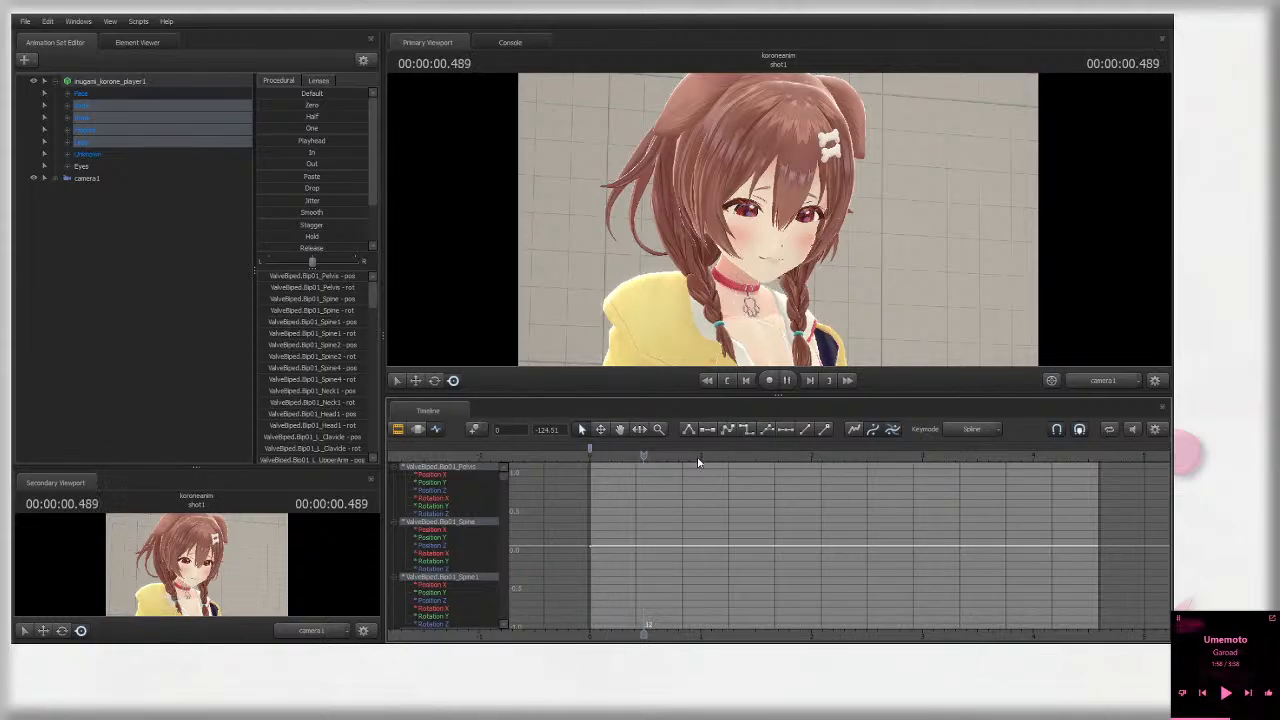
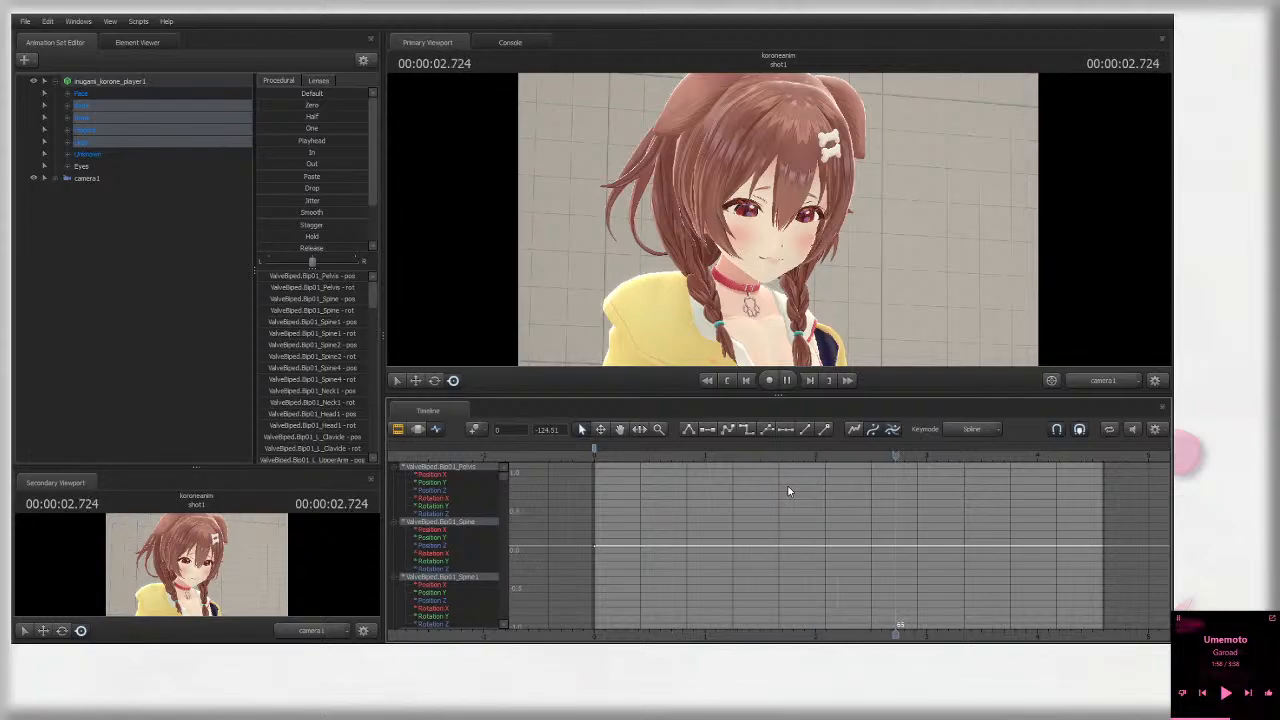
{"action": "left_click", "coordinate": [787, 381]}
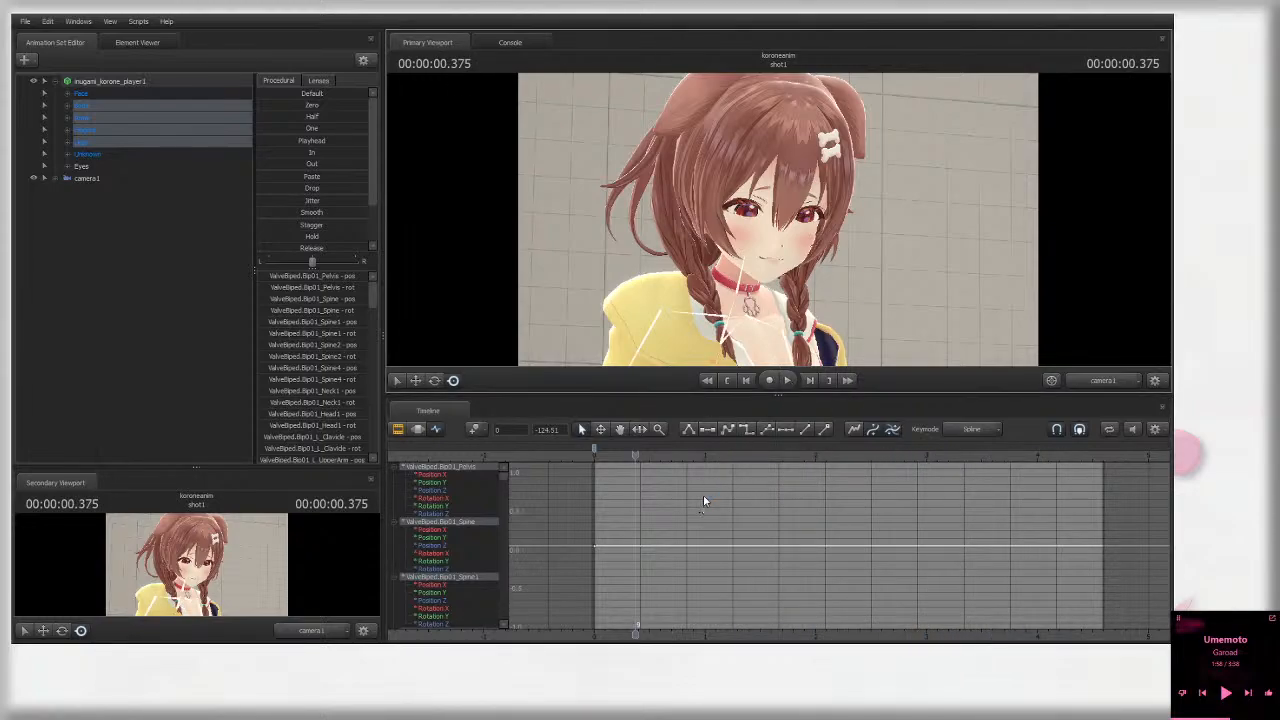
Step: Look at the shot and its sound clip in the Clip Editor and return to the Graph Editor
{"action": "left_click", "coordinate": [397, 429]}
{"action": "scroll", "coordinate": [714, 487], "scroll_direction": "down", "scroll_amount": 3}
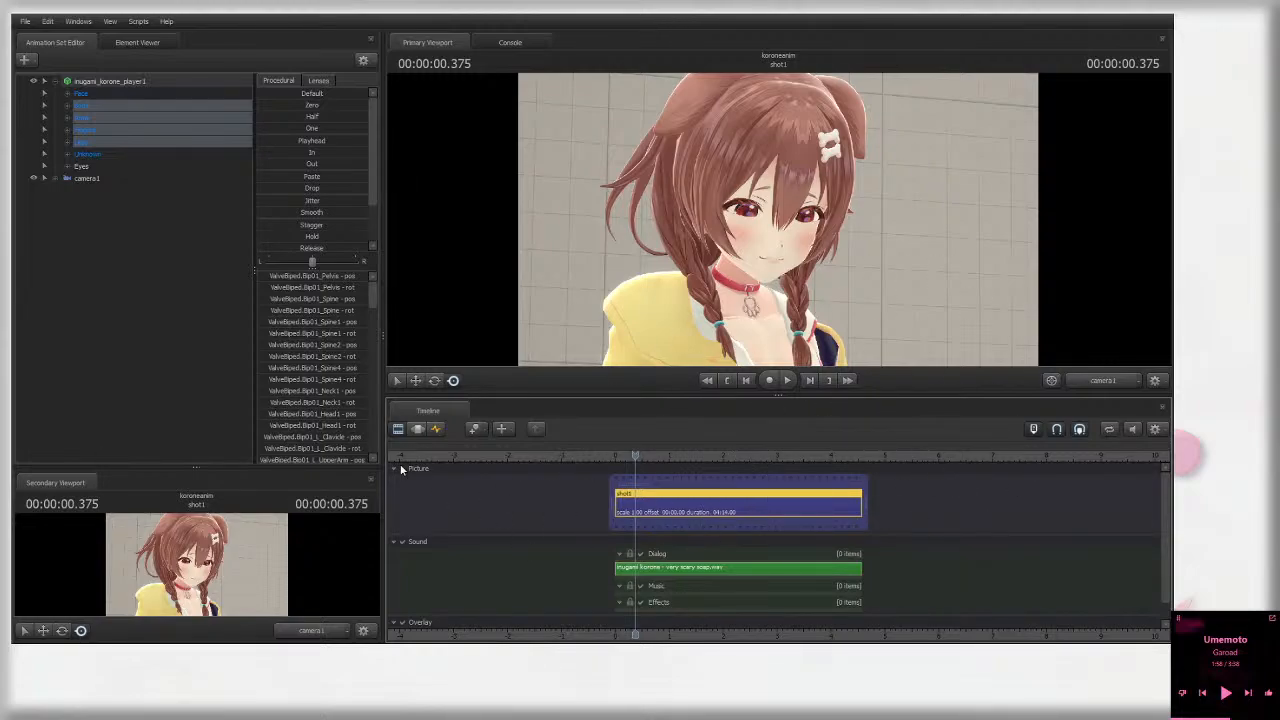
{"action": "left_click", "coordinate": [435, 430]}
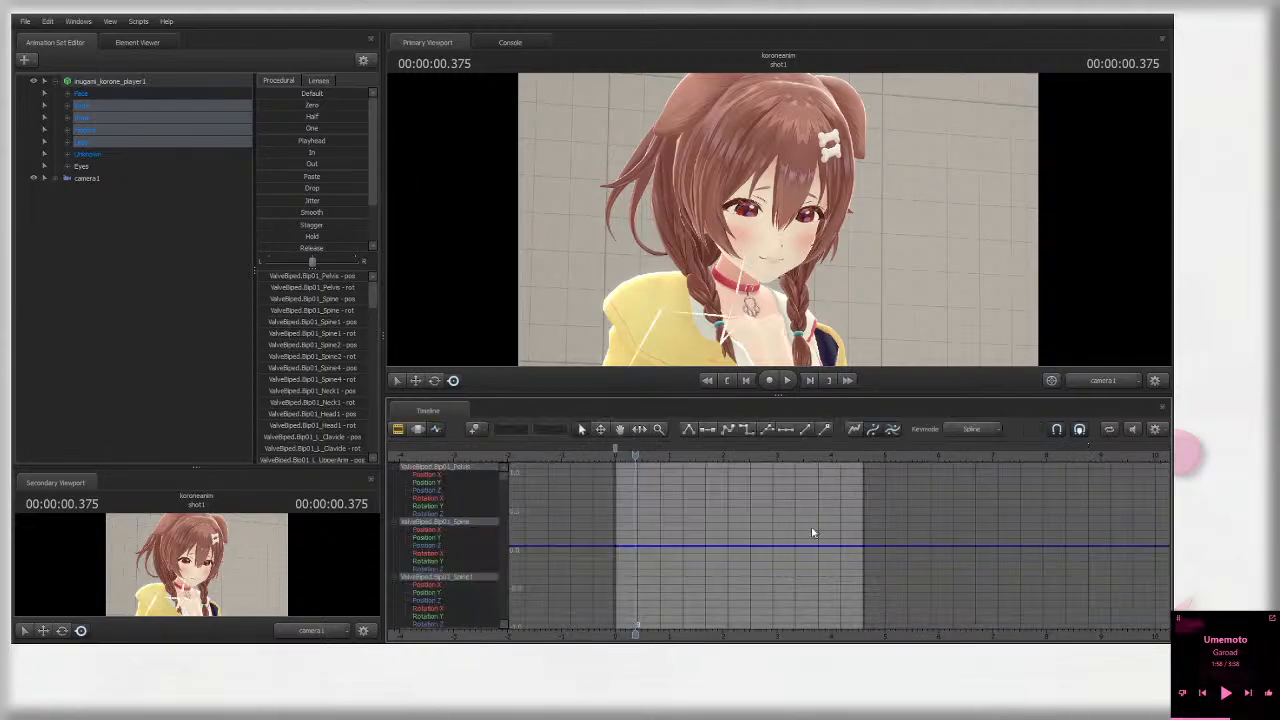
Step: Scrub through the shot's first frames from 0 seconds and set the playhead at 0.375 seconds
{"action": "scroll", "coordinate": [812, 532], "scroll_direction": "up", "scroll_amount": 5}
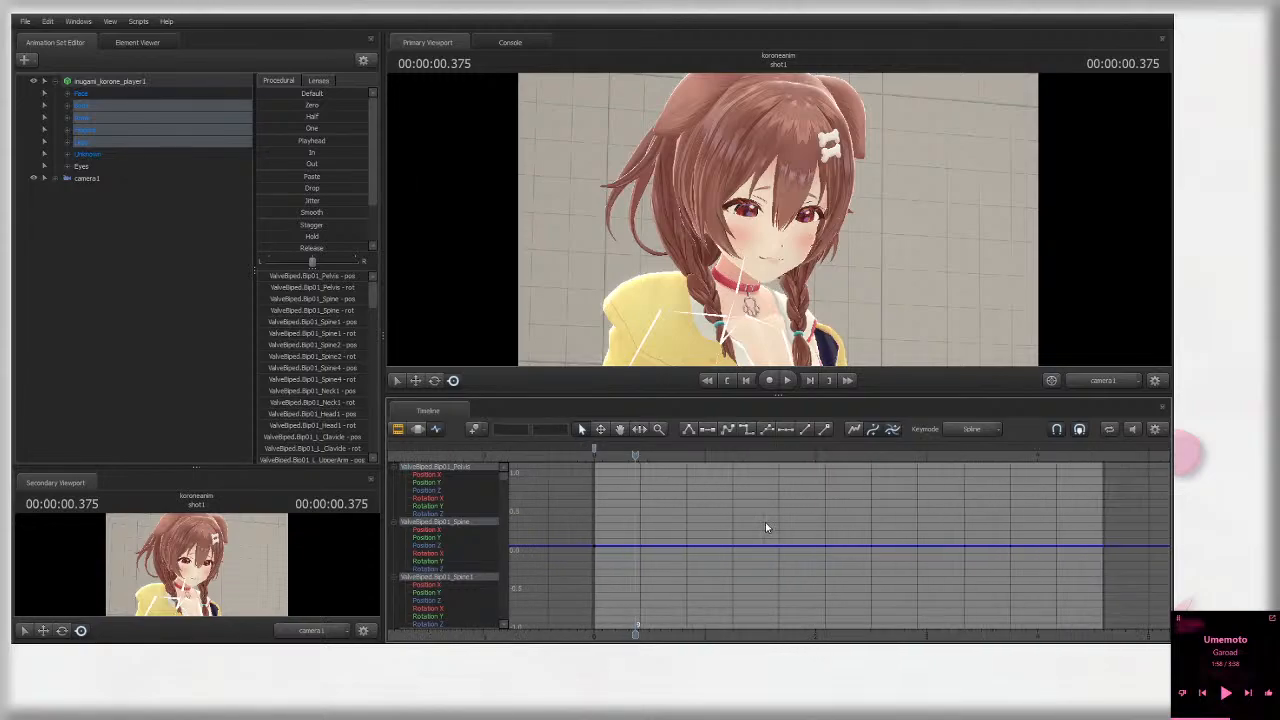
{"action": "scroll", "coordinate": [765, 522], "scroll_direction": "down", "scroll_amount": 1}
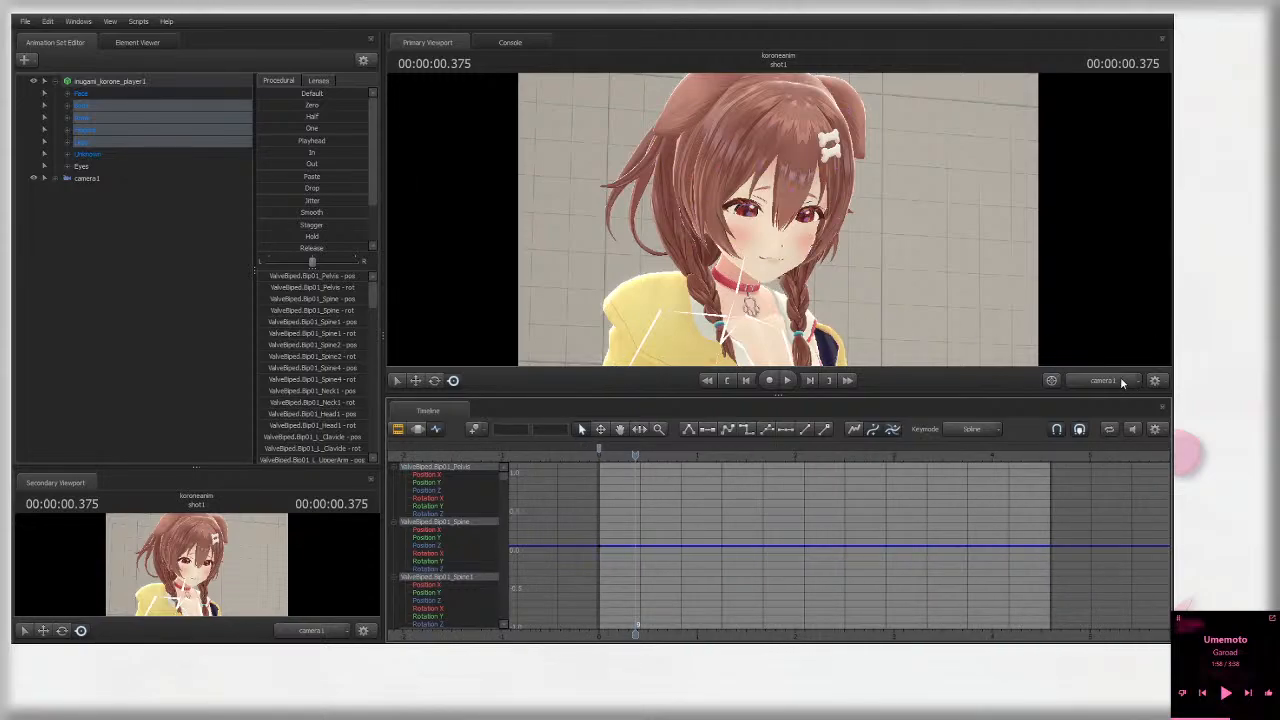
{"action": "left_click", "coordinate": [598, 455]}
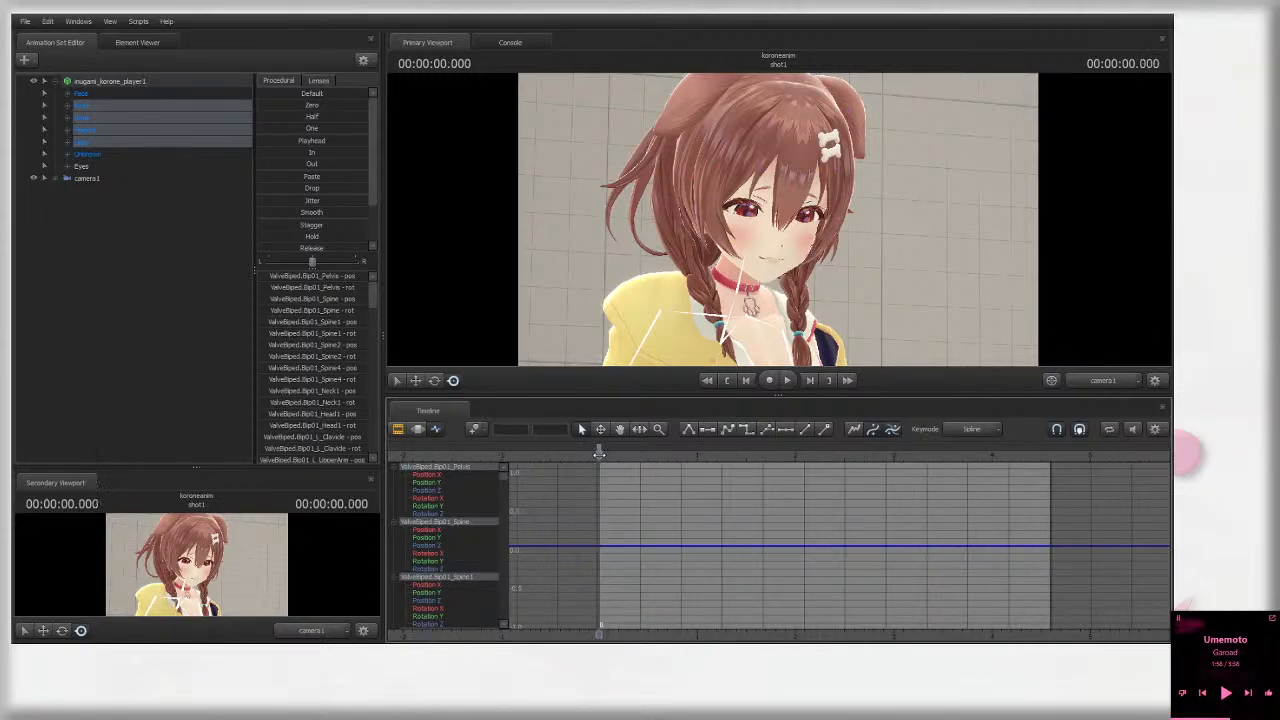
{"action": "left_click_drag", "start_coordinate": [598, 454], "coordinate": [602, 455]}
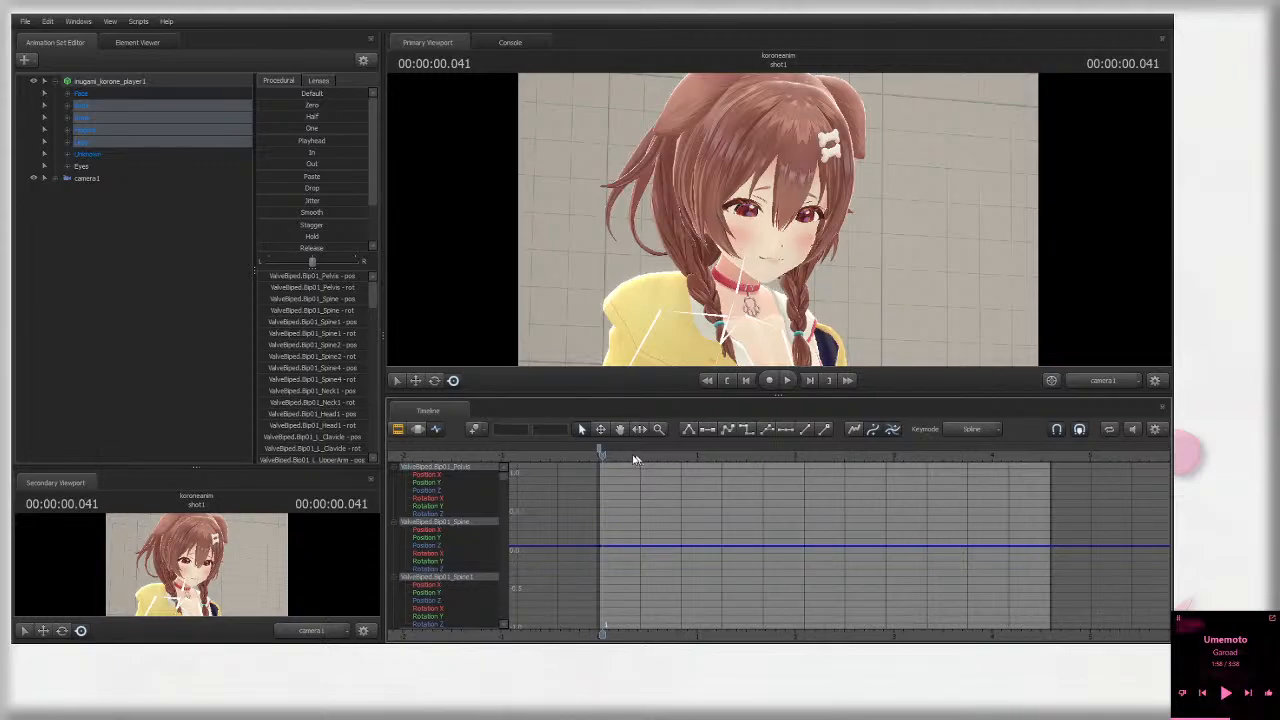
{"action": "scroll", "coordinate": [600, 454], "scroll_direction": "down", "scroll_amount": 2}
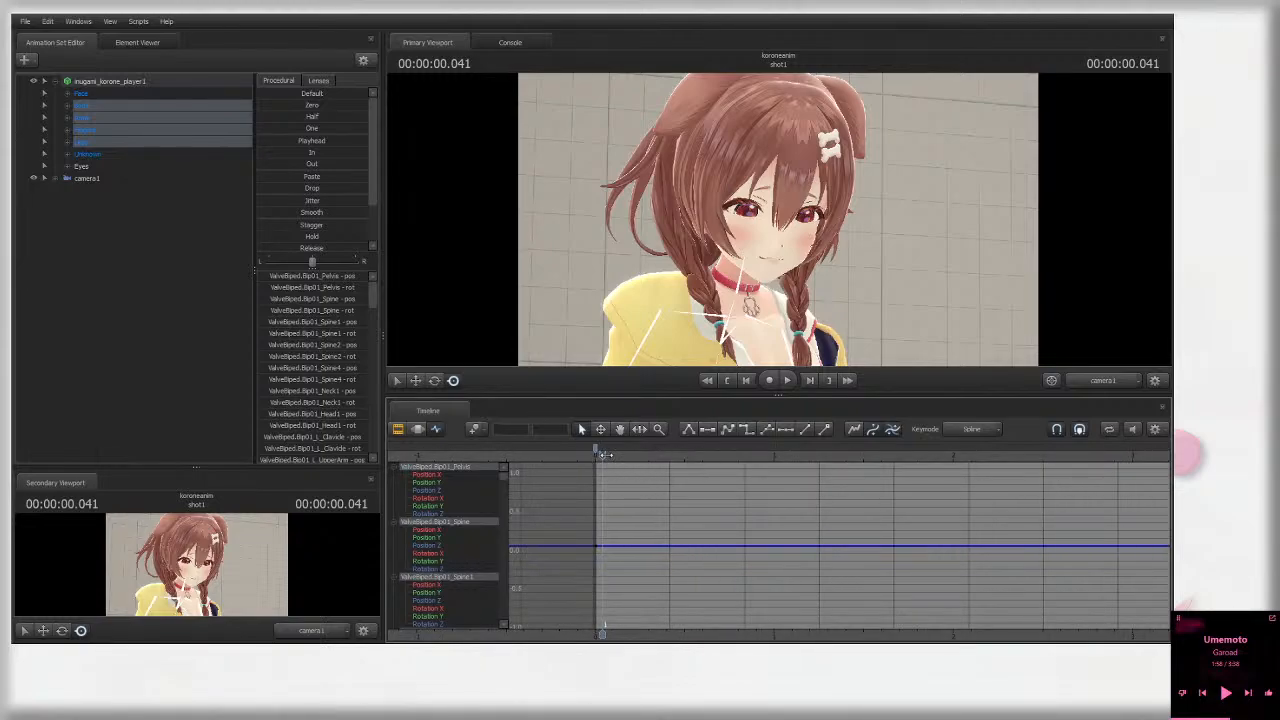
{"action": "scroll", "coordinate": [604, 454], "scroll_direction": "down", "scroll_amount": 1}
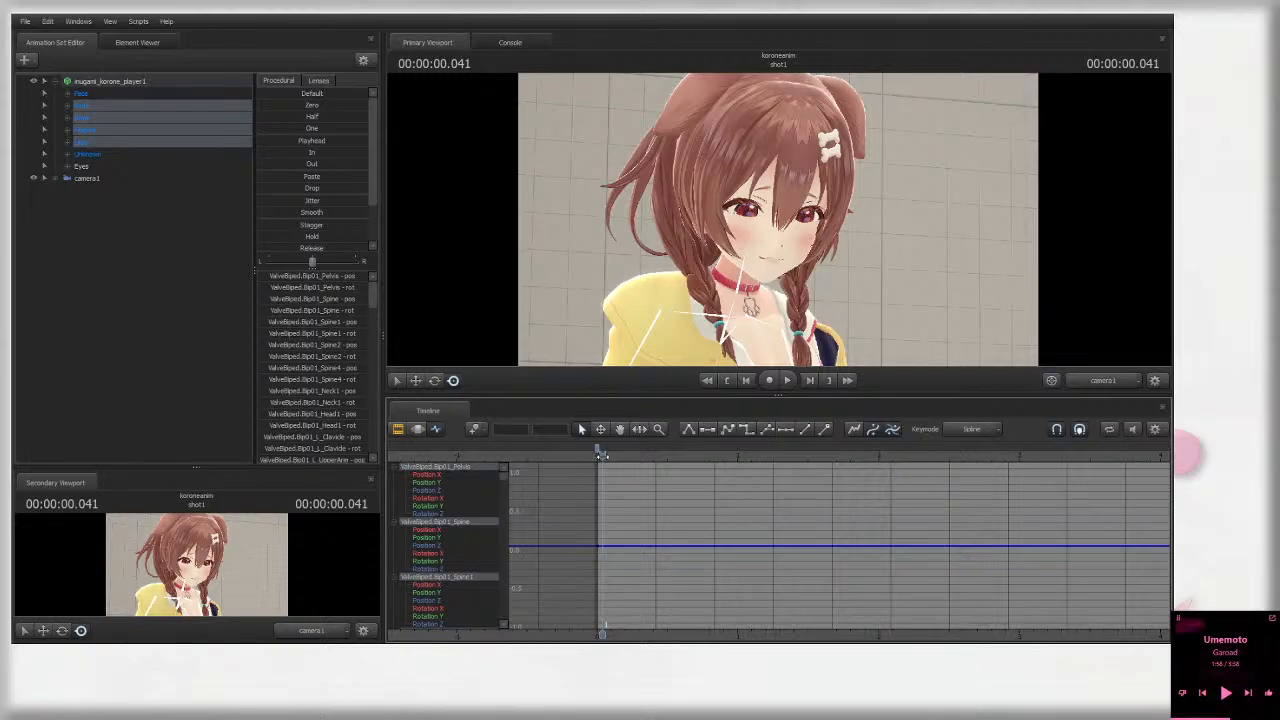
{"action": "left_click_drag", "start_coordinate": [604, 455], "coordinate": [649, 455]}
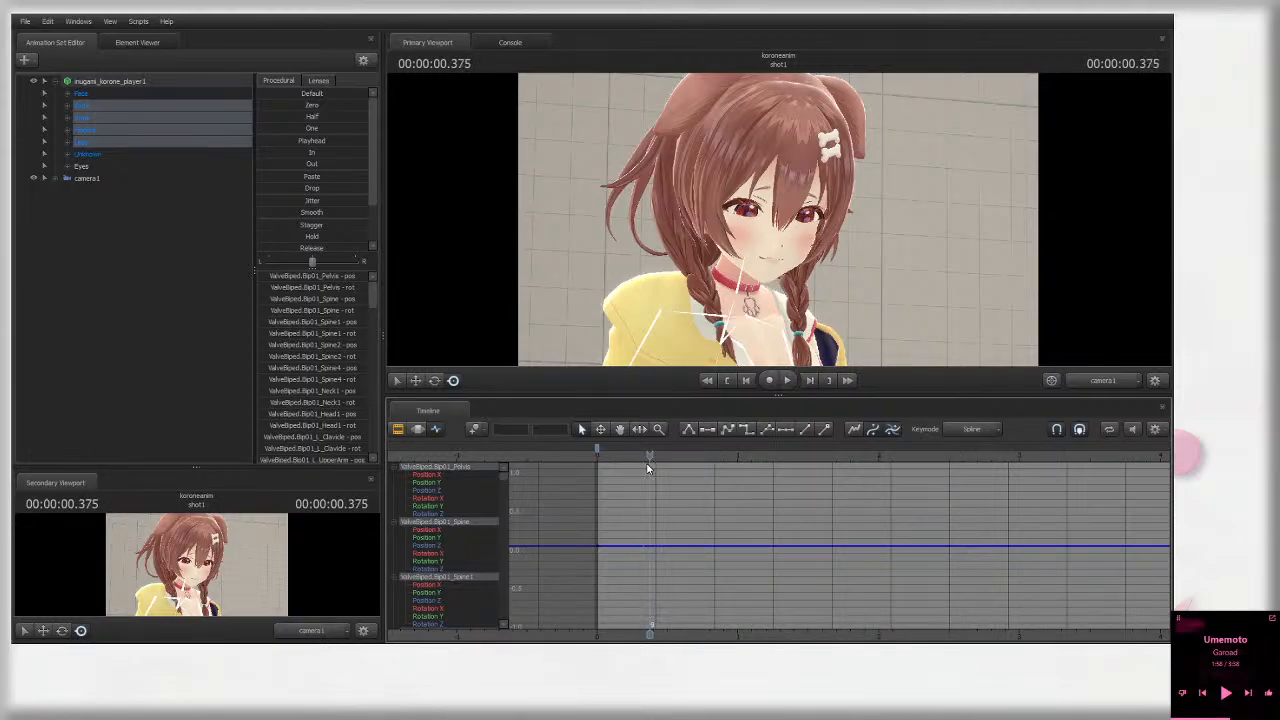
Step: Rotate the neck bone and then the head bone at 0.375 seconds to lower and tilt the head
{"action": "left_click", "coordinate": [757, 245]}
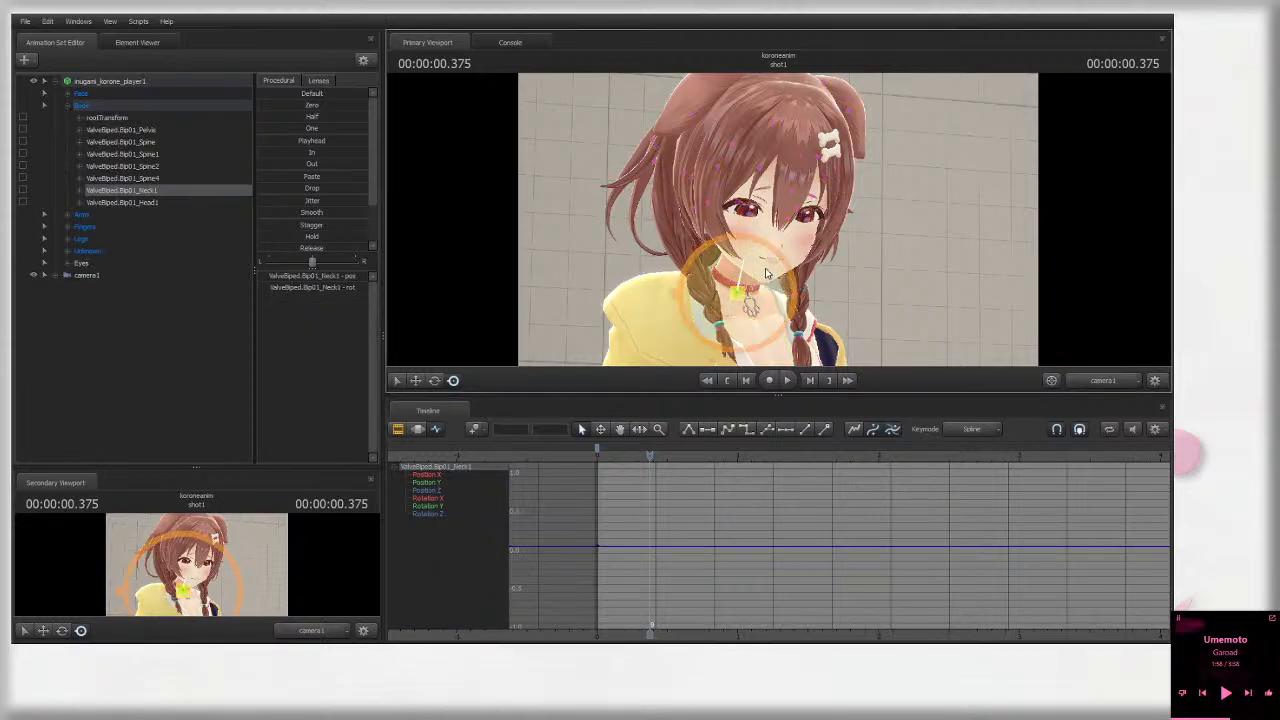
{"action": "left_click_drag", "start_coordinate": [768, 275], "coordinate": [757, 292]}
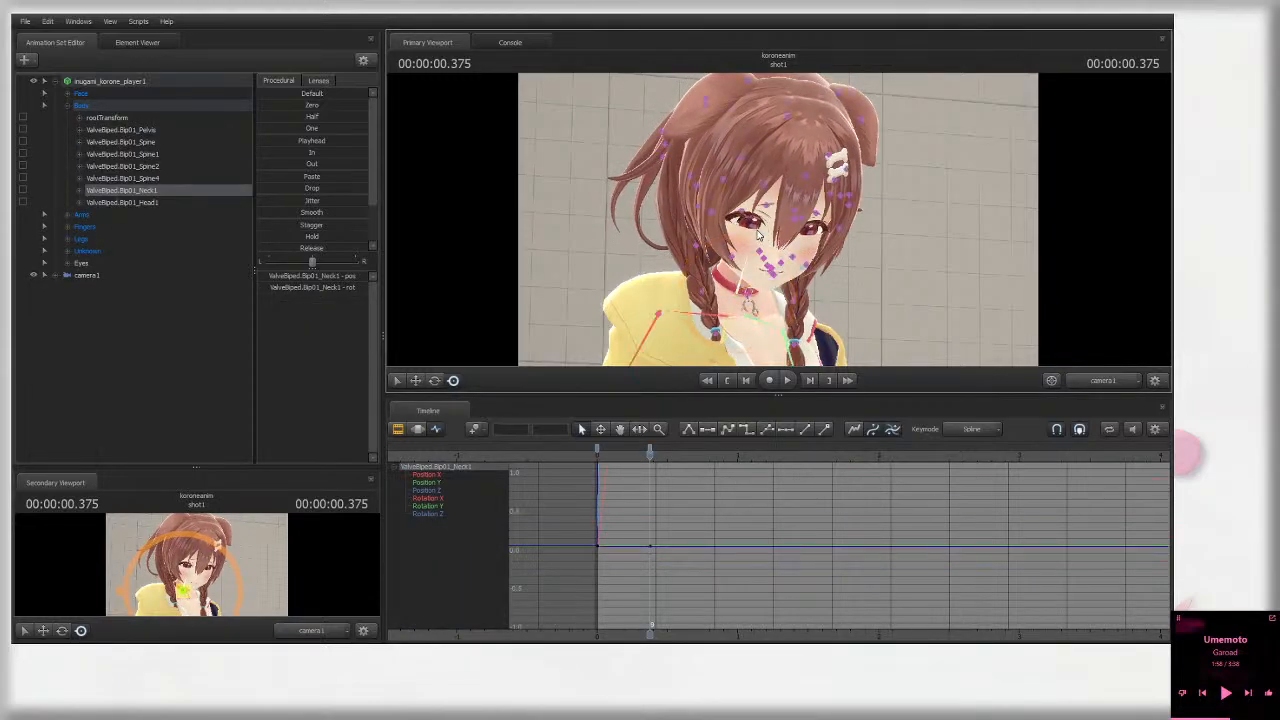
{"action": "left_click", "coordinate": [205, 202]}
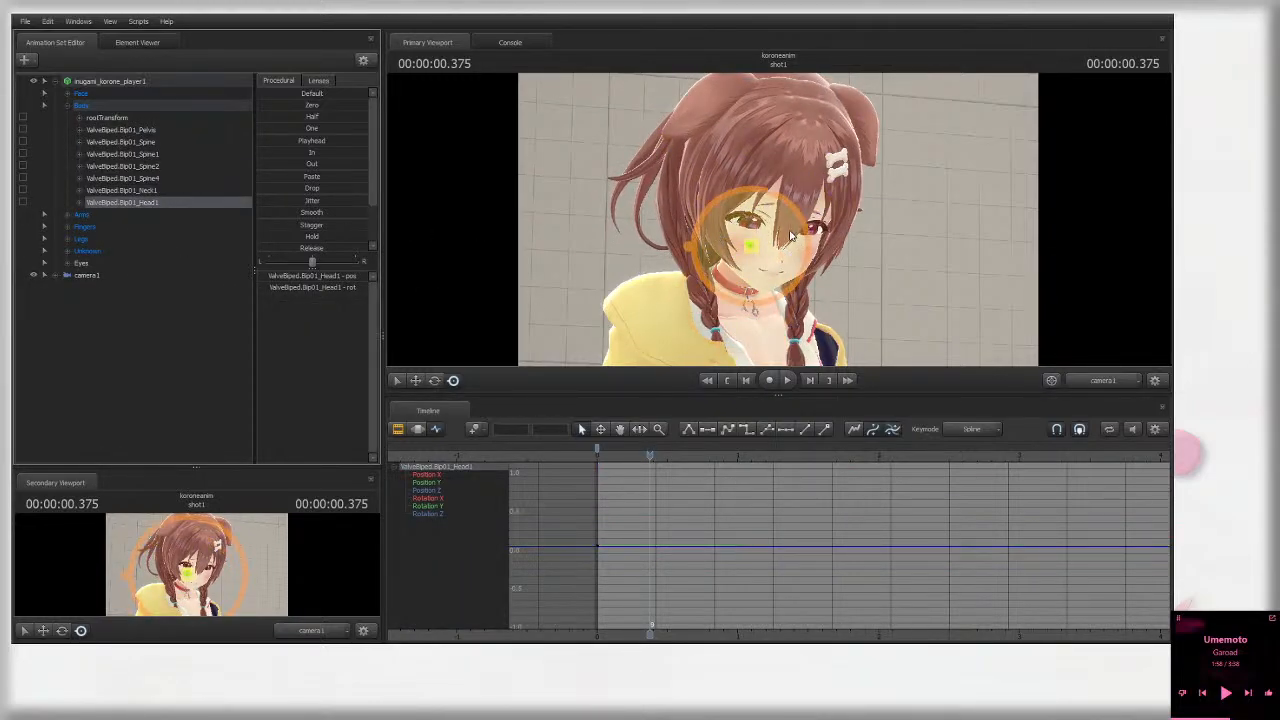
{"action": "left_click_drag", "start_coordinate": [797, 239], "coordinate": [796, 231]}
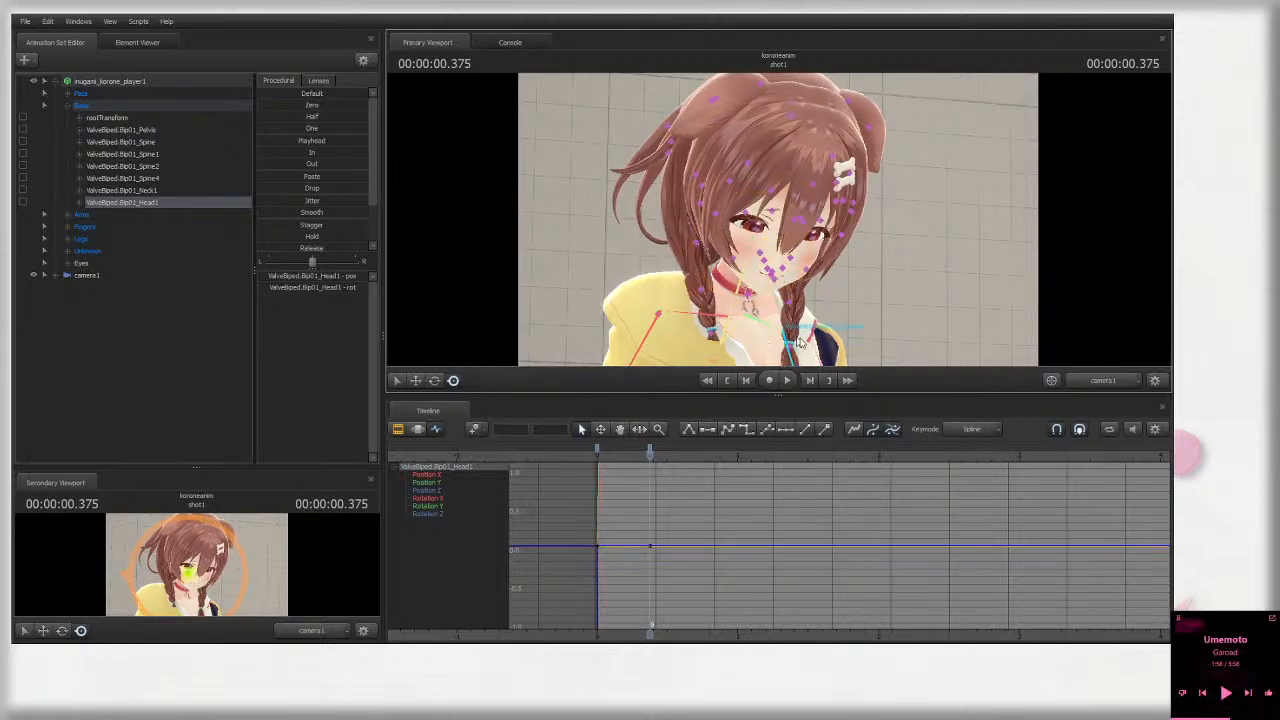
Step: Try rotating the right clavicle from the work camera, undo it, and return to the camera1 view
{"action": "left_click", "coordinate": [1104, 385]}
{"action": "key", "text": "s"}
{"action": "left_click_drag", "start_coordinate": [748, 238], "coordinate": [711, 216]}
{"action": "left_click", "coordinate": [724, 210], "text": "ctrl"}
{"action": "key", "text": "ctrl+z"}
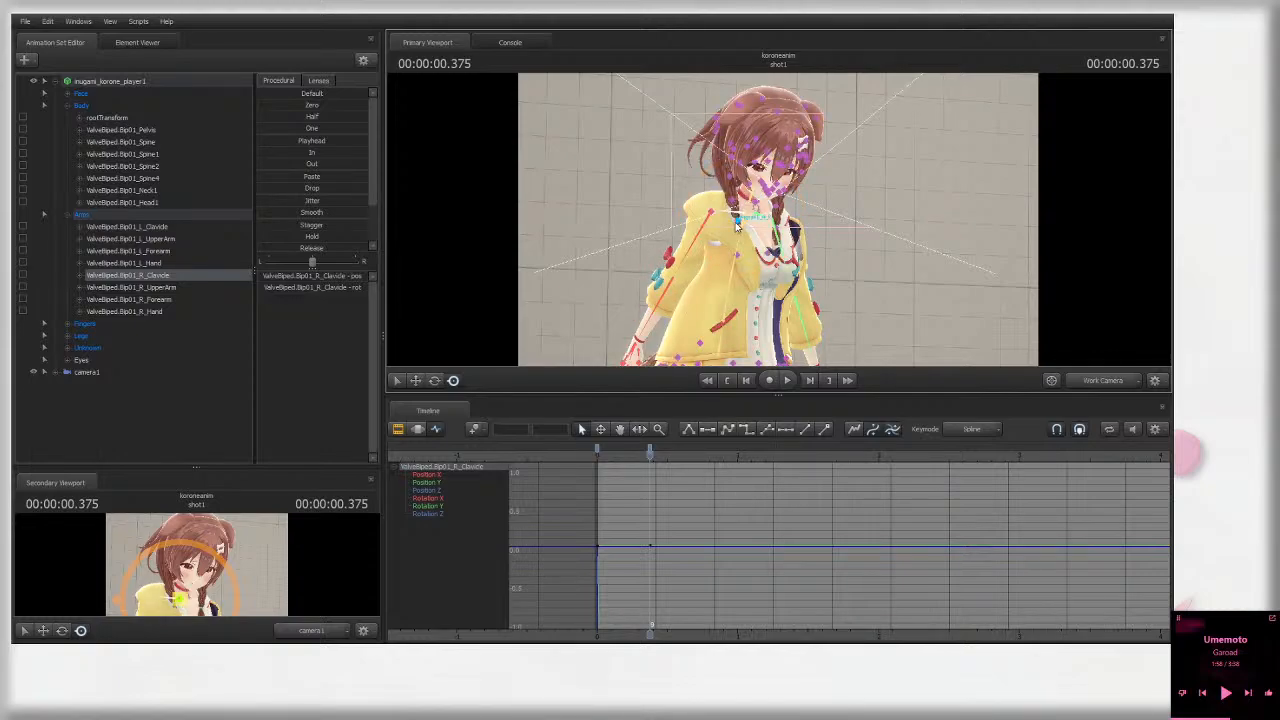
{"action": "left_click", "coordinate": [1108, 382]}
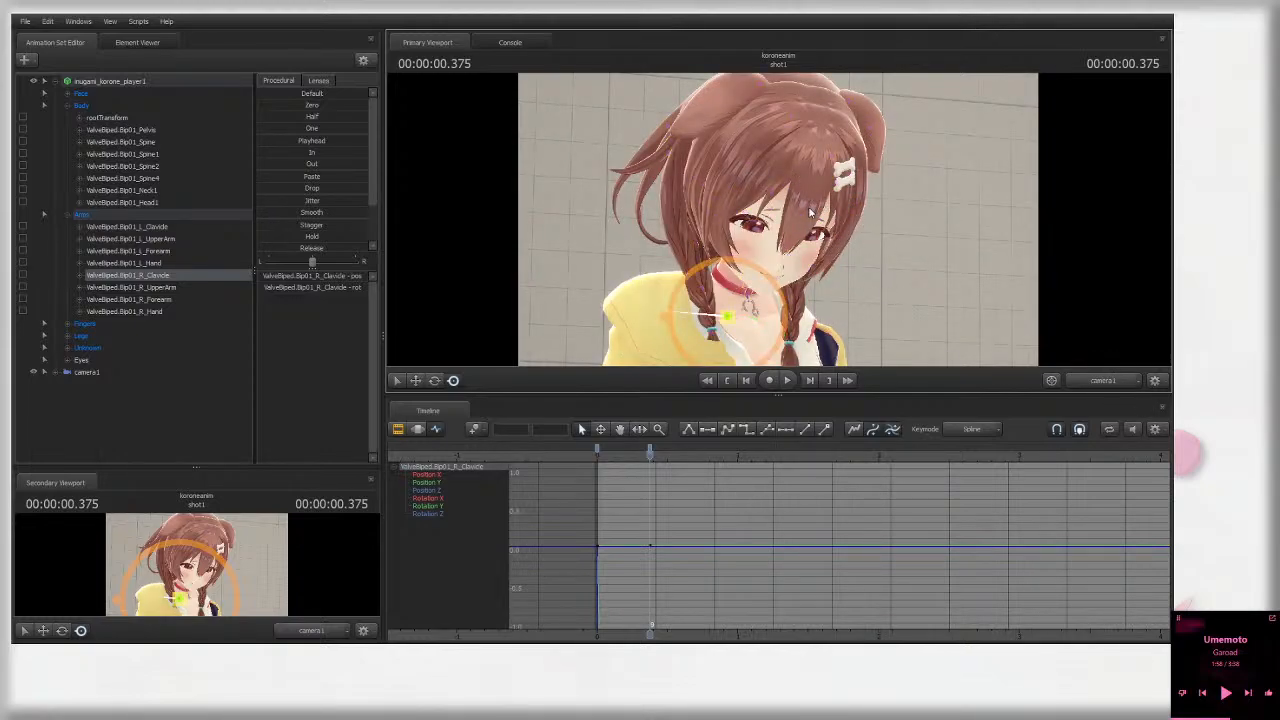
Step: Rotate the right and left clavicles at 0.375 seconds from the work camera to shift the shoulders
{"action": "key", "text": "ctrl"}
{"action": "left_click", "coordinate": [766, 340]}
{"action": "left_click", "coordinate": [1103, 381]}
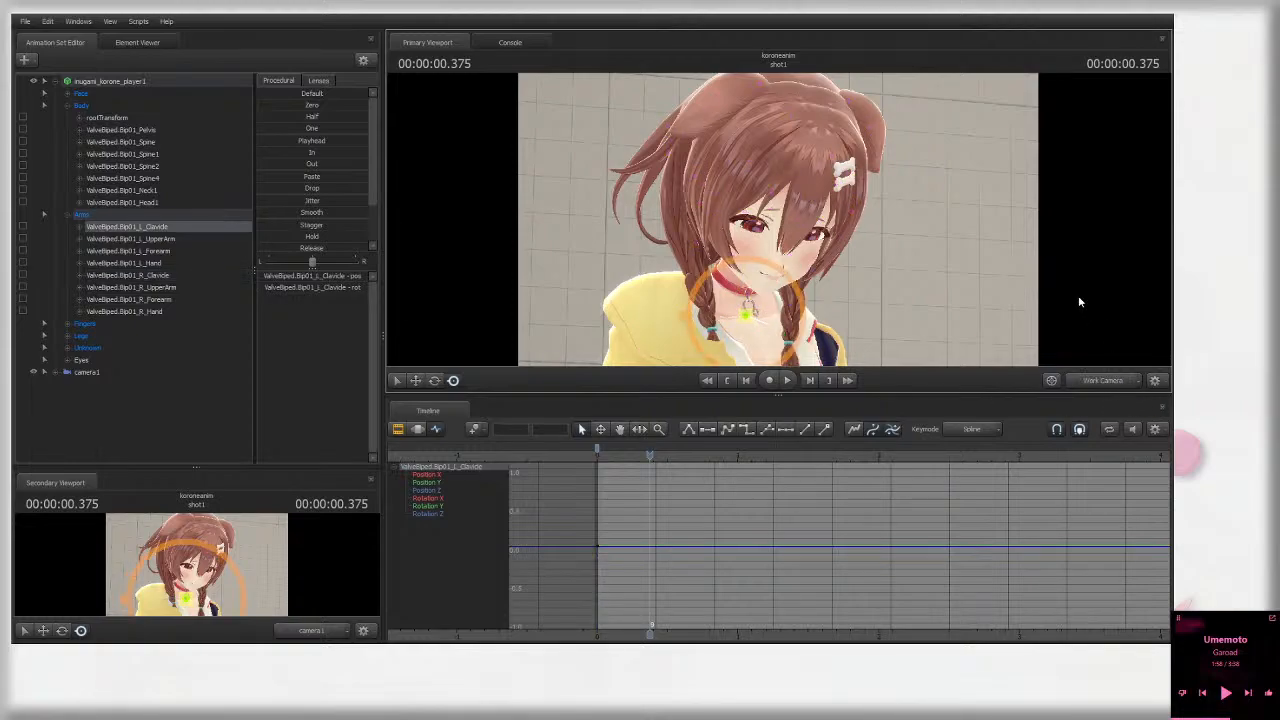
{"action": "left_click", "coordinate": [733, 255]}
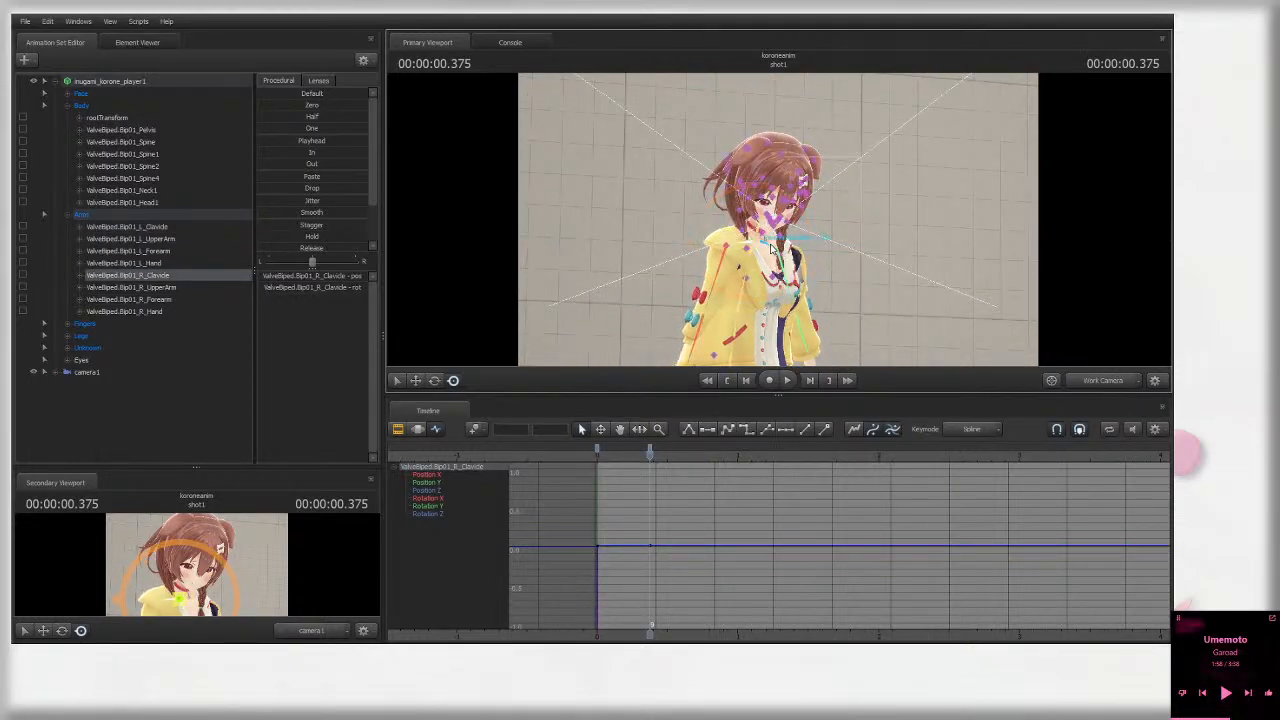
{"action": "left_click", "coordinate": [786, 264]}
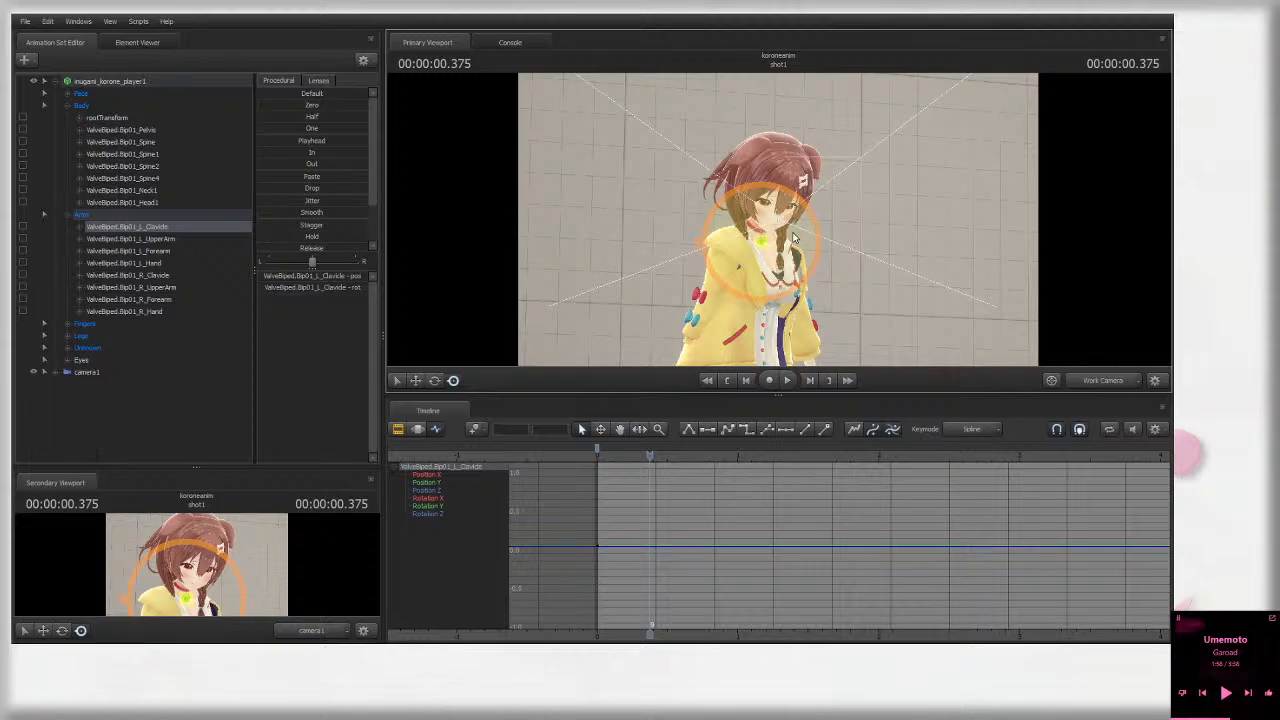
{"action": "left_click_drag", "start_coordinate": [793, 237], "coordinate": [778, 245]}
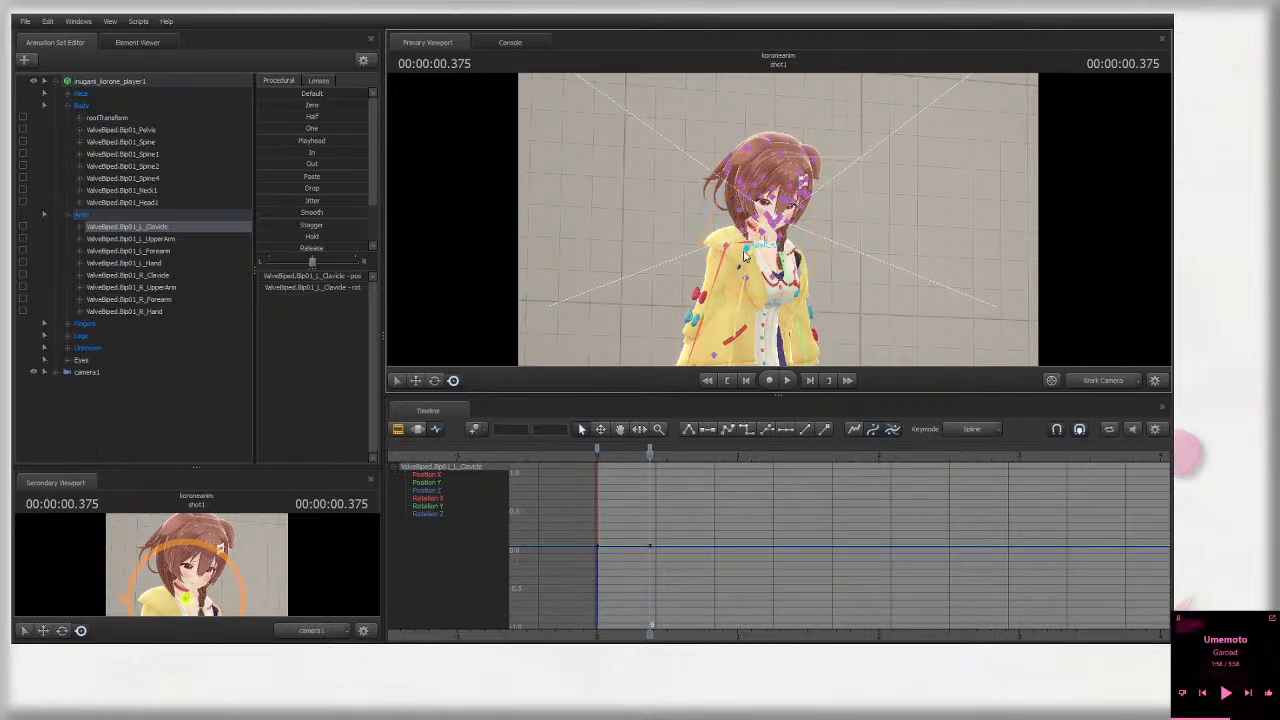
Step: Fine-tune the head bone's rotation at 0.375 seconds and return the viewport to camera1
{"action": "left_click", "coordinate": [765, 213]}
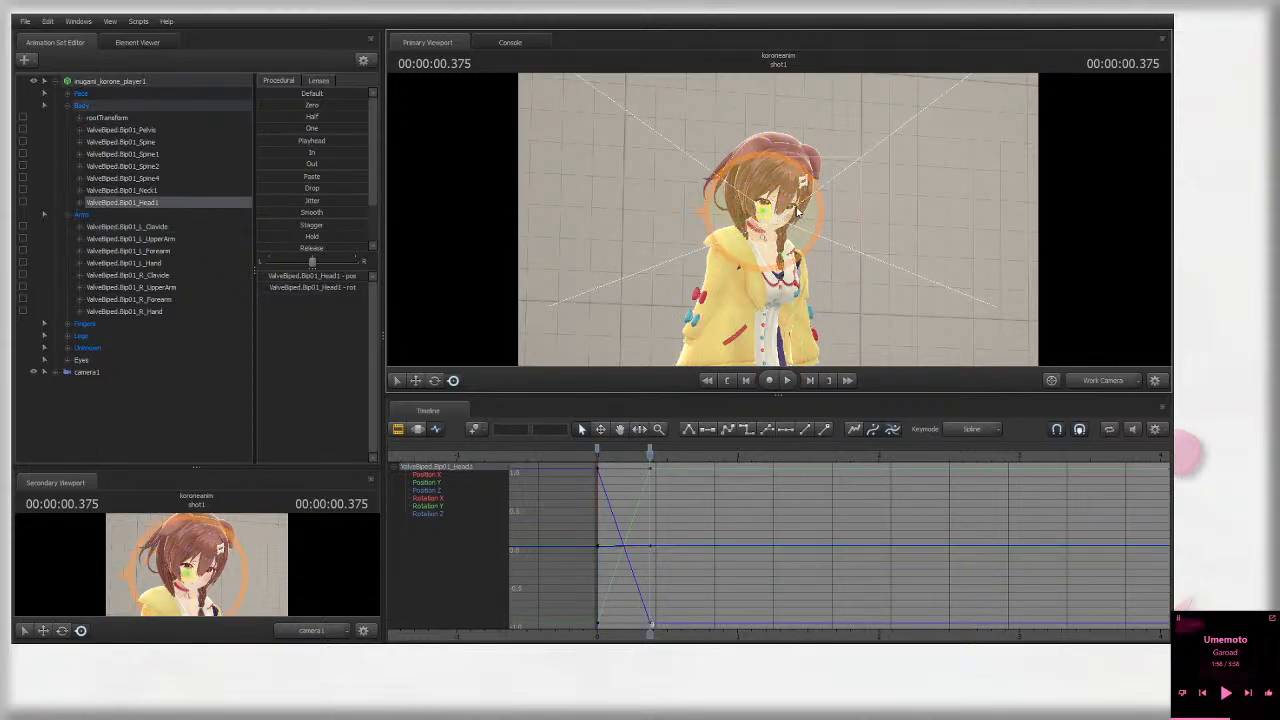
{"action": "left_click", "coordinate": [1128, 383]}
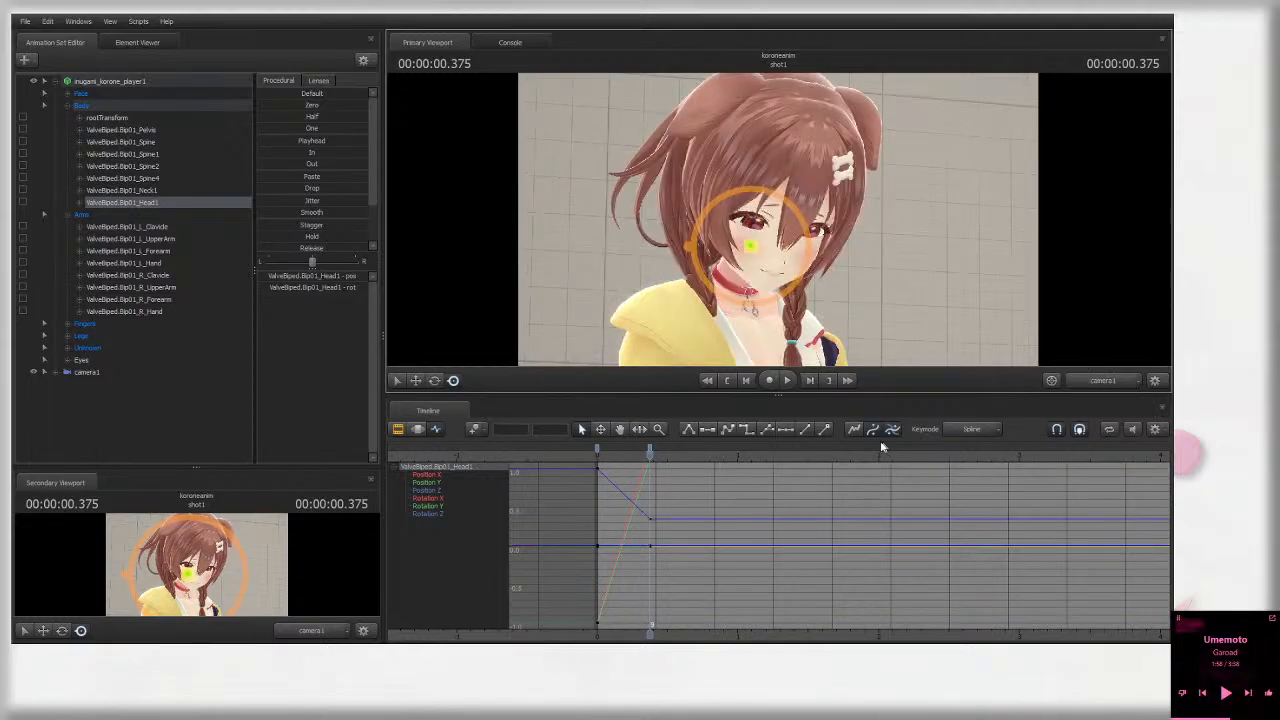
{"action": "mouse_move", "coordinate": [649, 455]}
{"action": "left_mouse_down"}
{"action": "mouse_move", "coordinate": [603, 455]}
{"action": "mouse_move", "coordinate": [651, 452]}
{"action": "left_mouse_up"}
Step: Select the right and left eye bones together and adjust their rotation at 0.375 seconds
{"action": "left_click", "coordinate": [748, 215]}
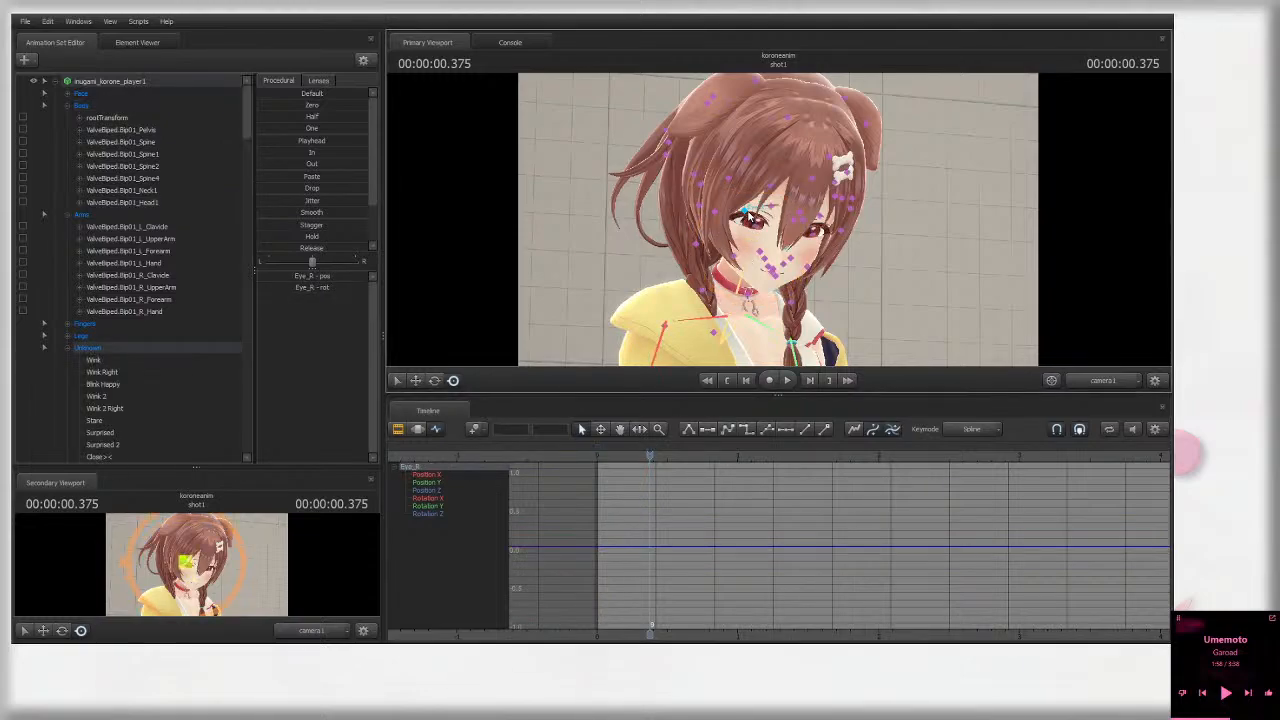
{"action": "left_click", "coordinate": [806, 220], "text": "ctrl"}
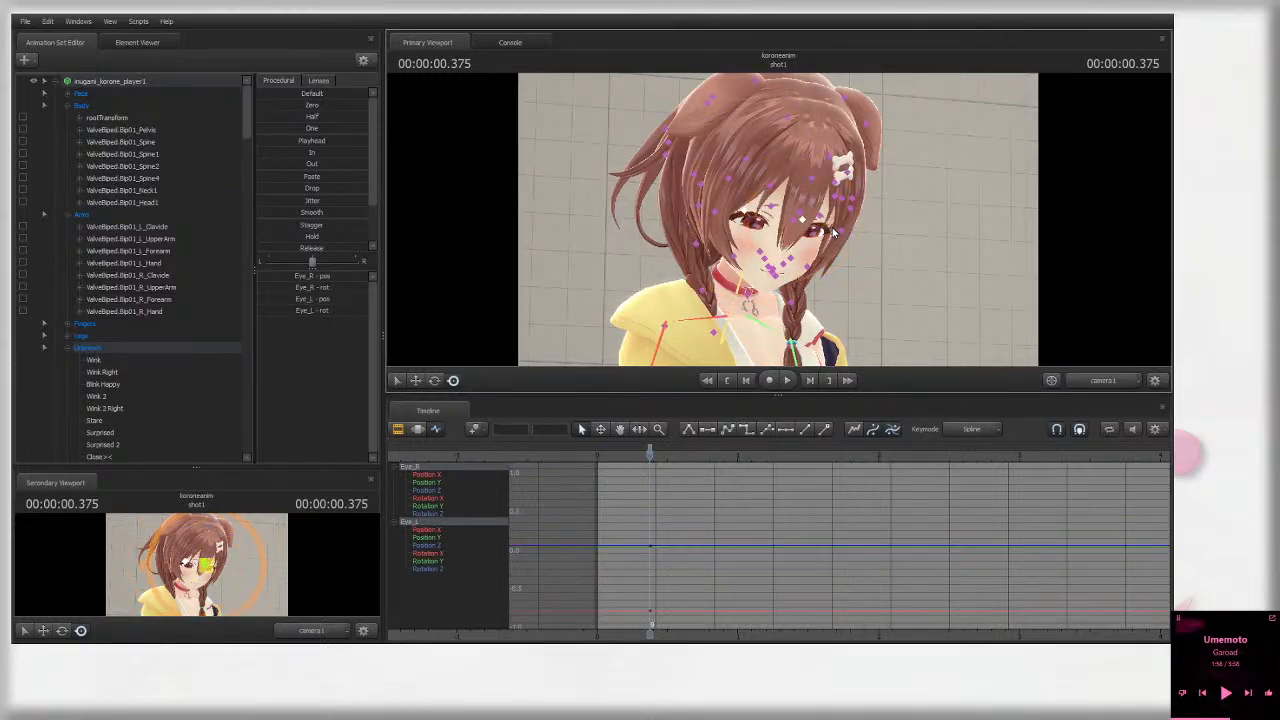
{"action": "right_click", "coordinate": [830, 234]}
{"action": "left_click", "coordinate": [933, 251]}
{"action": "left_click", "coordinate": [825, 231]}
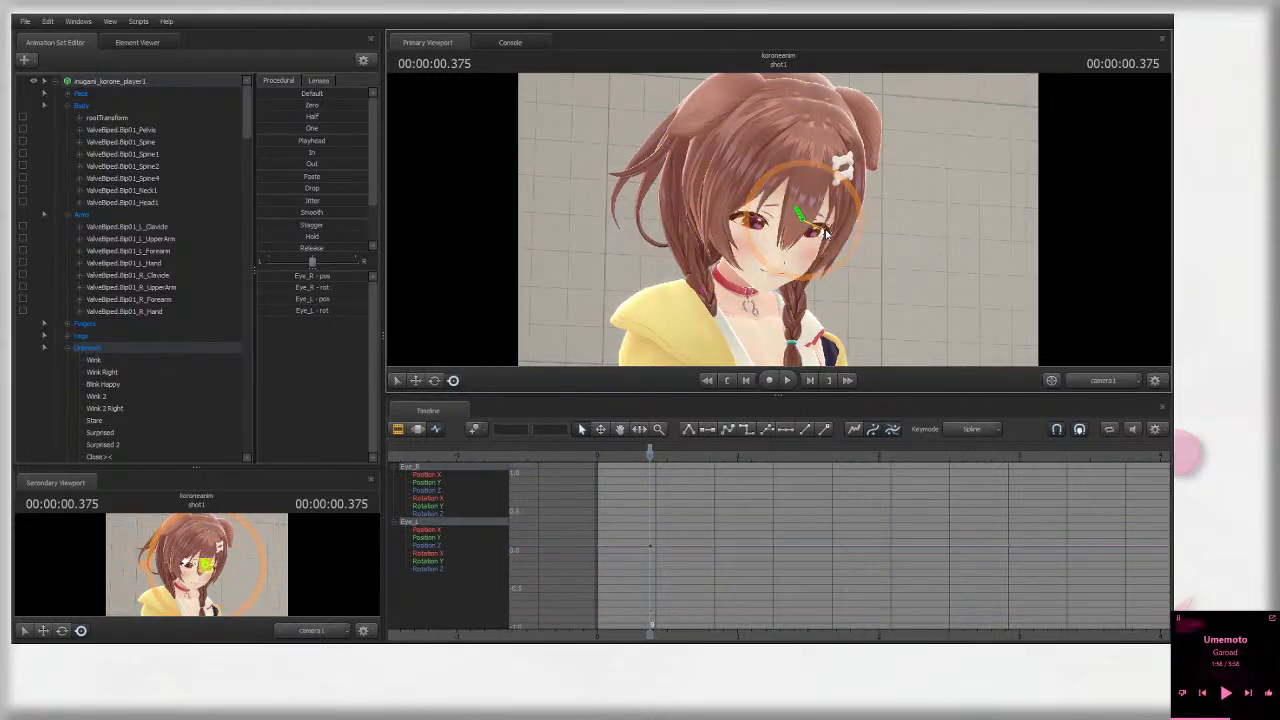
{"action": "left_click_drag", "start_coordinate": [825, 232], "coordinate": [819, 229]}
{"action": "key", "text": "ctrl+z"}
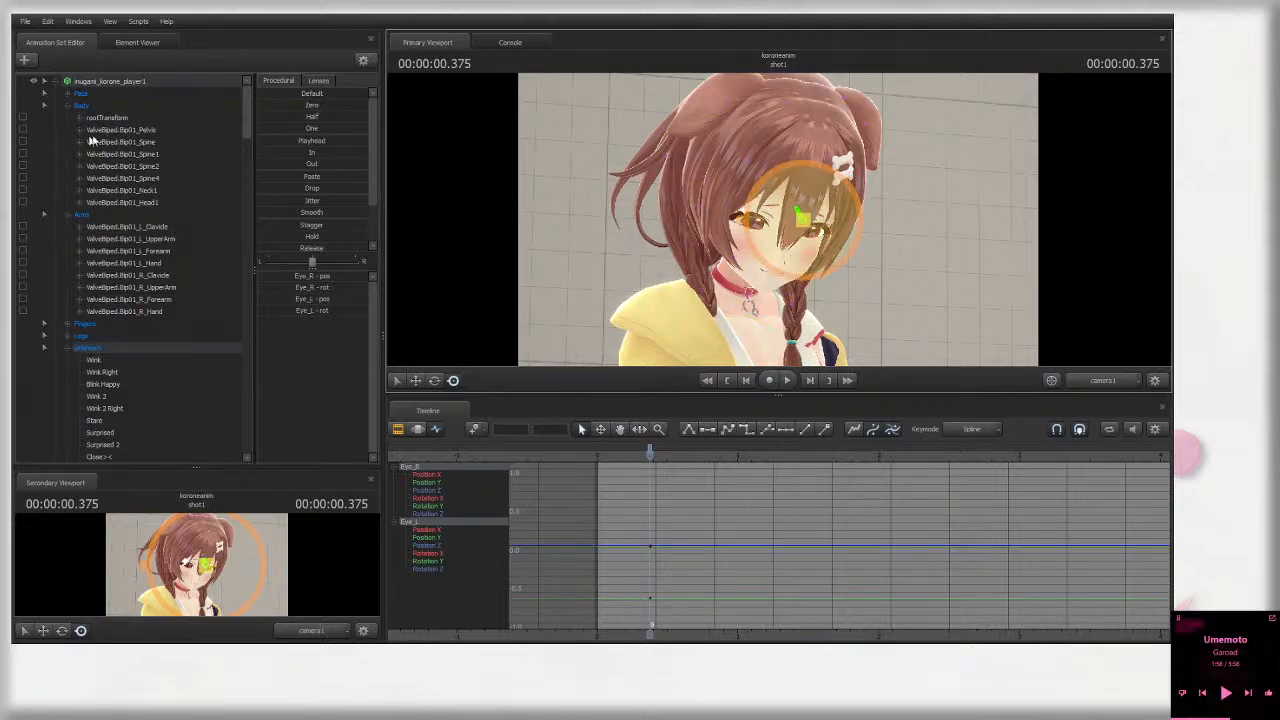
Step: Select the control groups from Body through Legs and compare their poses at 0 and 0.375 seconds
{"action": "left_click", "coordinate": [124, 83]}
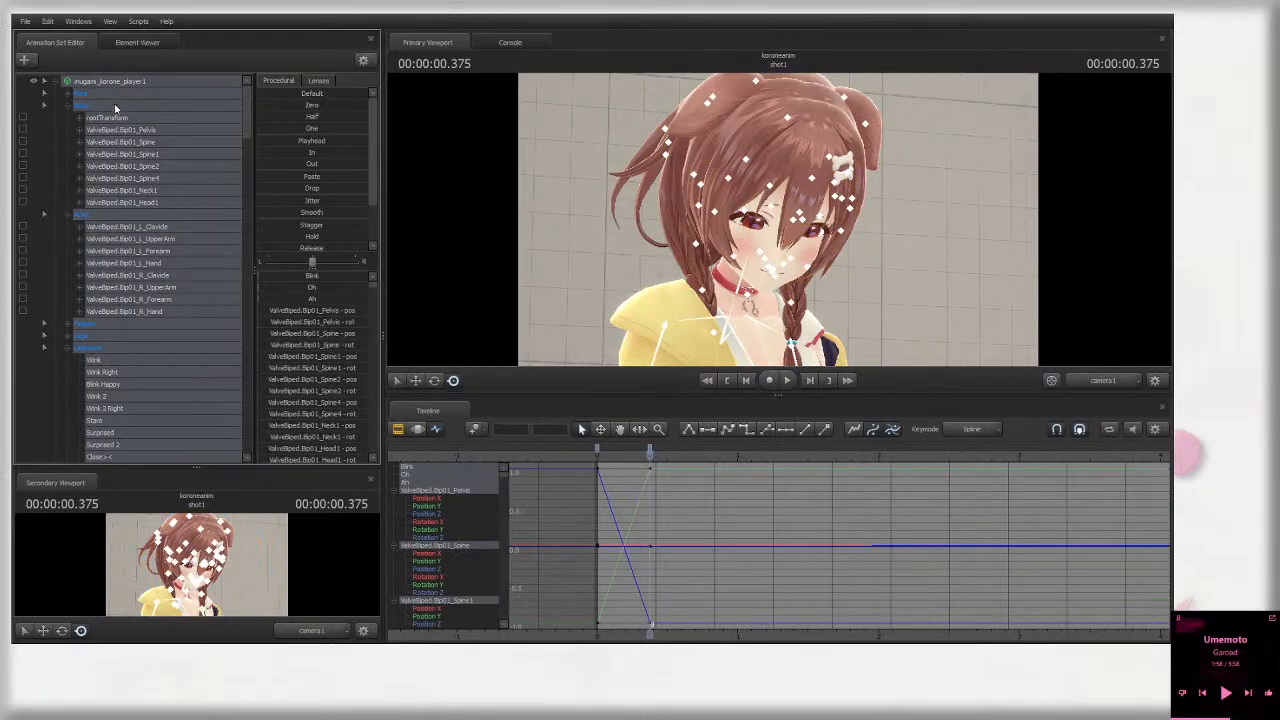
{"action": "left_click", "coordinate": [114, 107]}
{"action": "scroll", "coordinate": [124, 308], "scroll_direction": "down", "scroll_amount": 1}
{"action": "left_click", "coordinate": [107, 300], "text": "shift"}
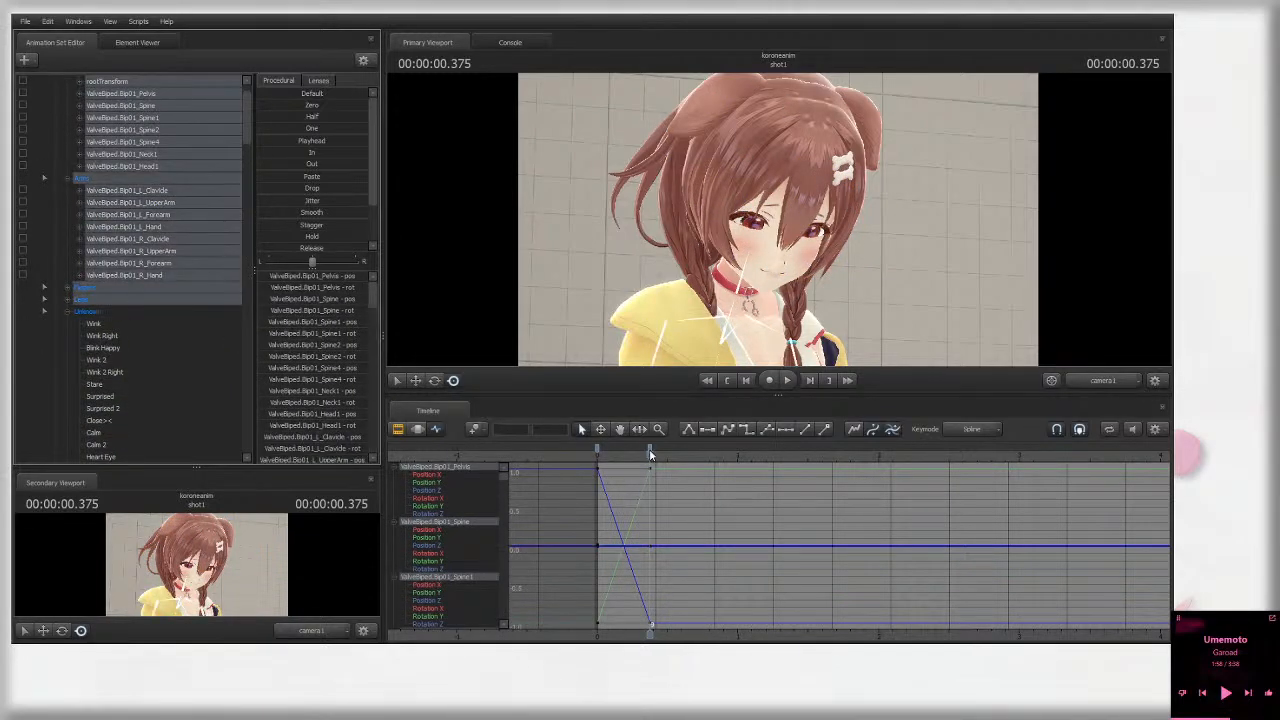
{"action": "left_click_drag", "start_coordinate": [650, 452], "coordinate": [598, 455]}
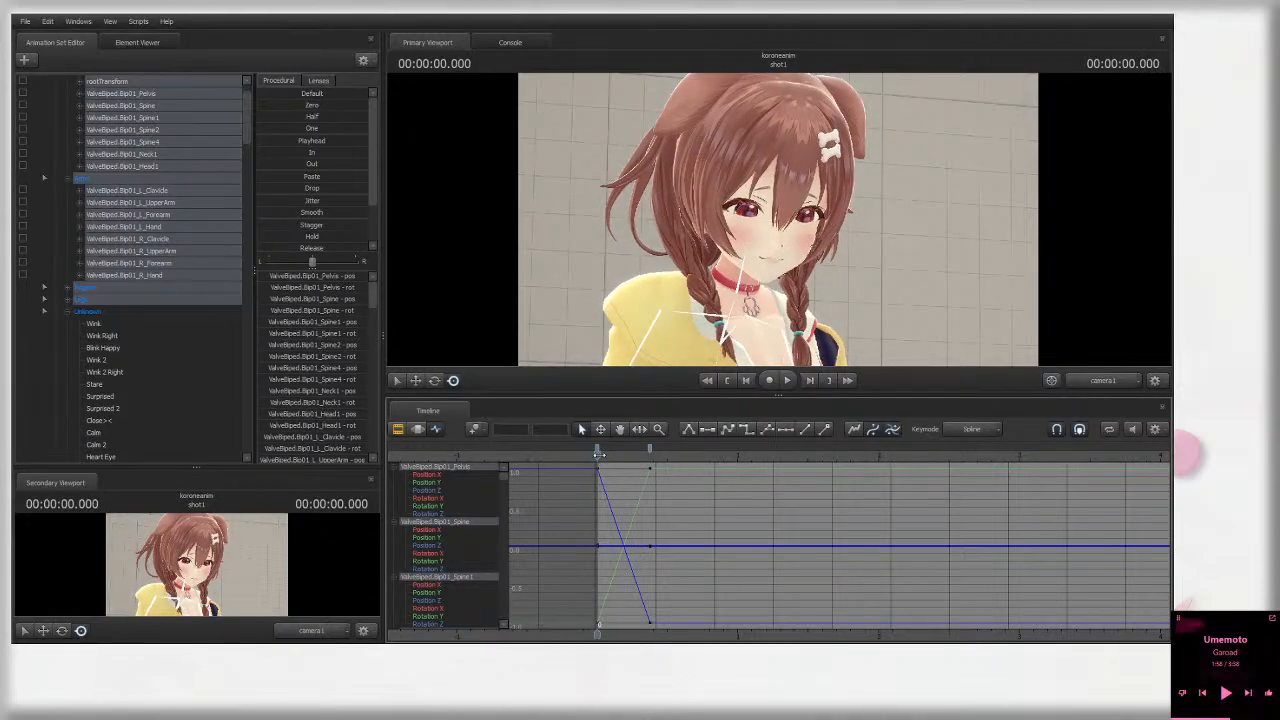
{"action": "mouse_move", "coordinate": [598, 455]}
{"action": "left_mouse_down"}
{"action": "mouse_move", "coordinate": [655, 455]}
{"action": "mouse_move", "coordinate": [597, 457]}
{"action": "left_mouse_up"}
{"action": "scroll", "coordinate": [136, 326], "scroll_direction": "up", "scroll_amount": 1}
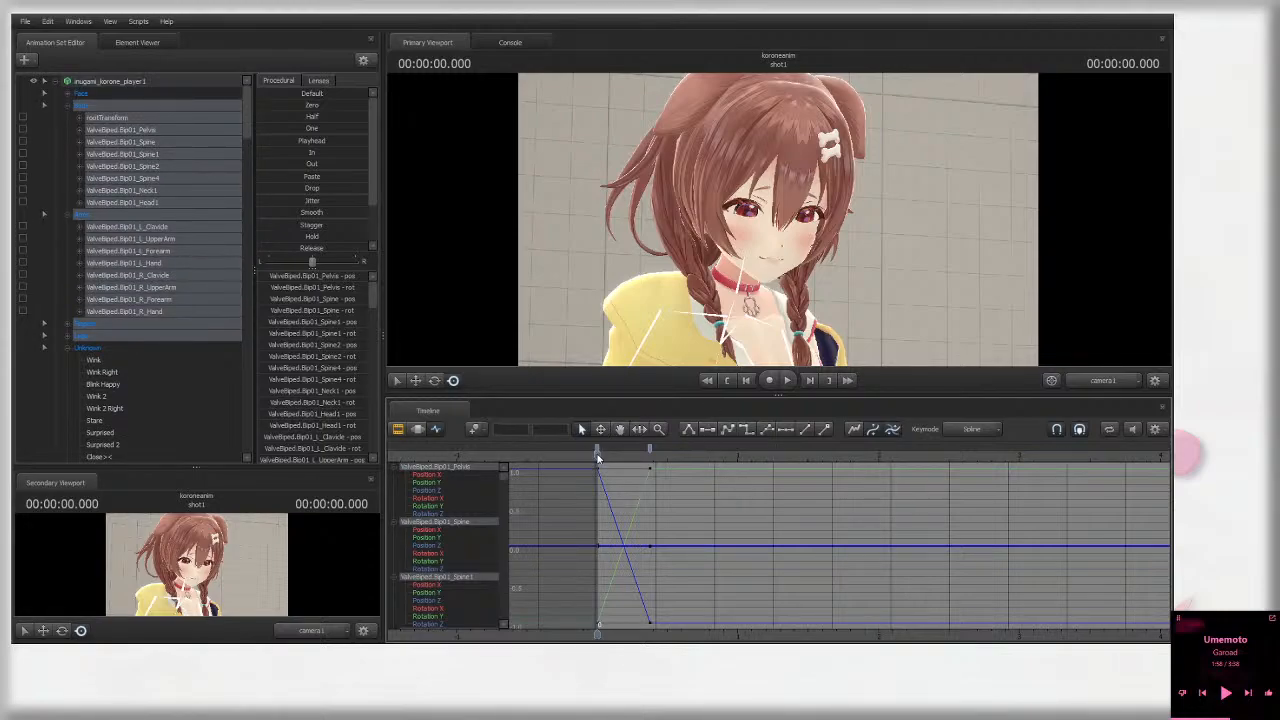
{"action": "left_click_drag", "start_coordinate": [597, 457], "coordinate": [651, 455]}
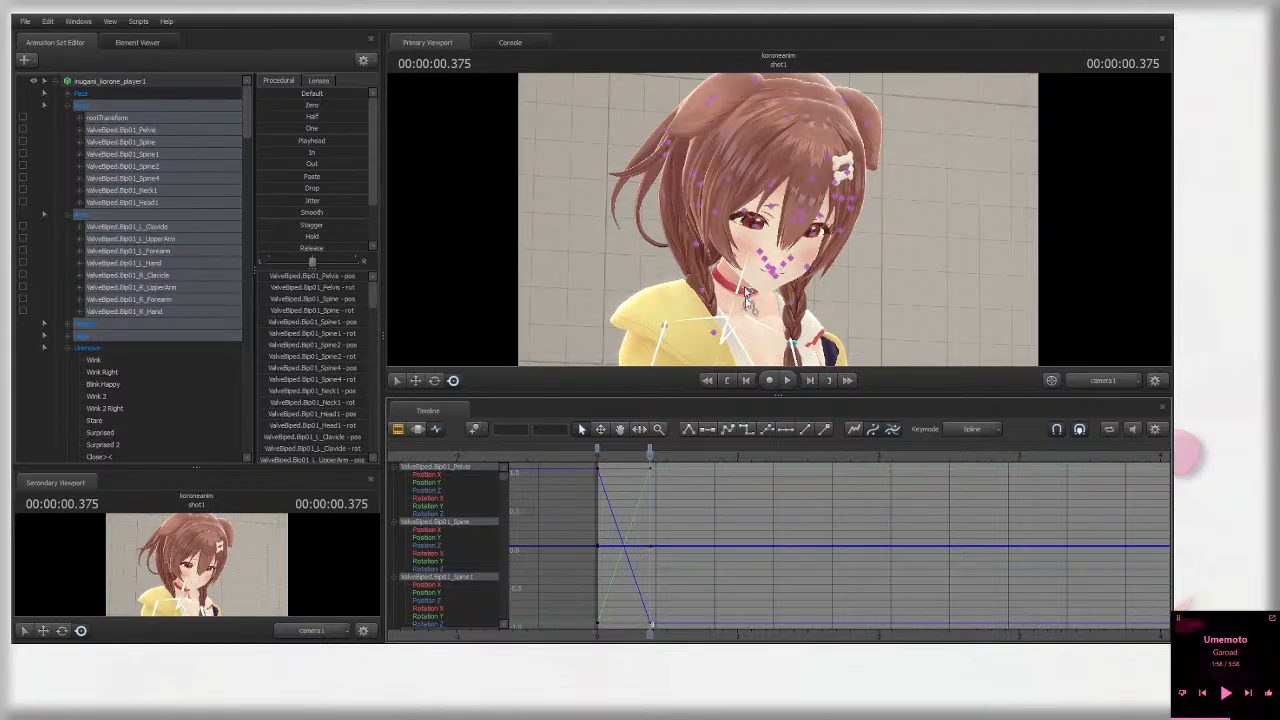
Step: Move the playhead to 1.125 seconds and rotate the head bone so the face looks upward
{"action": "left_click_drag", "start_coordinate": [651, 455], "coordinate": [755, 454]}
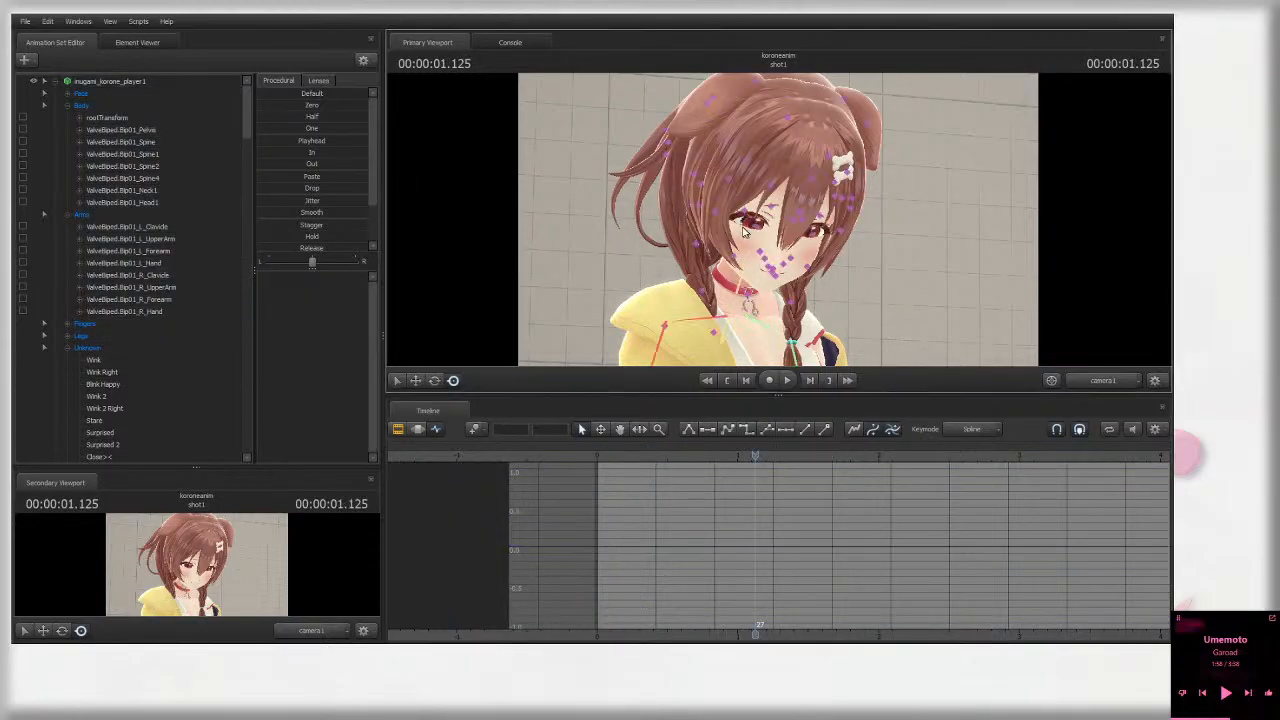
{"action": "left_click", "coordinate": [786, 270]}
{"action": "left_click_drag", "start_coordinate": [786, 270], "coordinate": [783, 240]}
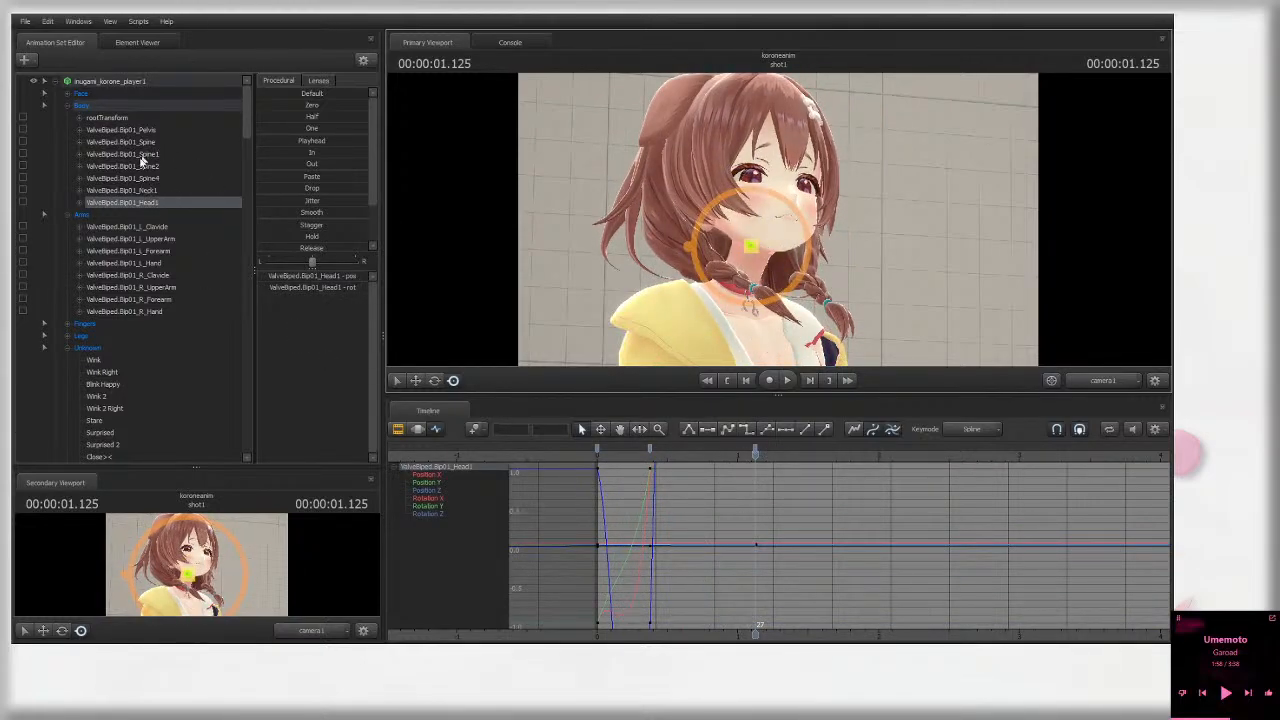
{"action": "key", "text": "ctrl+z"}
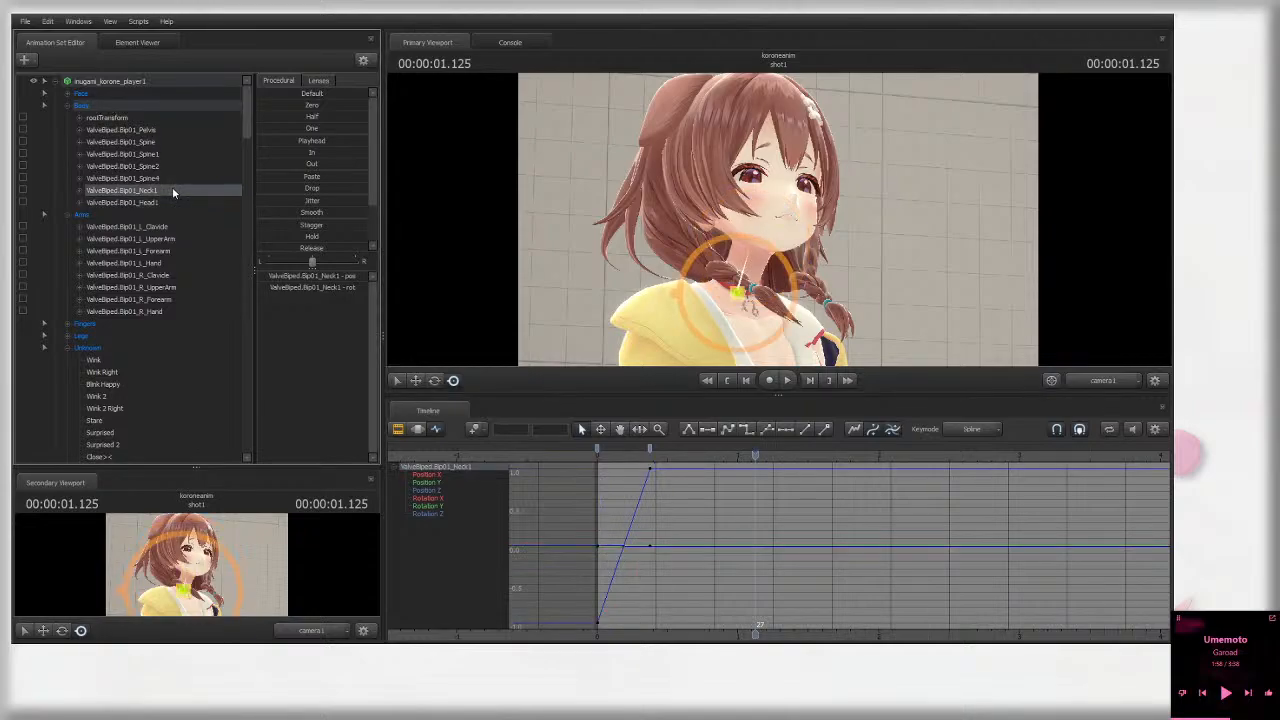
Step: Examine the graph curves of the spine, neck, head, arm and finger controls, ending on the head bone
{"action": "left_click", "coordinate": [166, 120]}
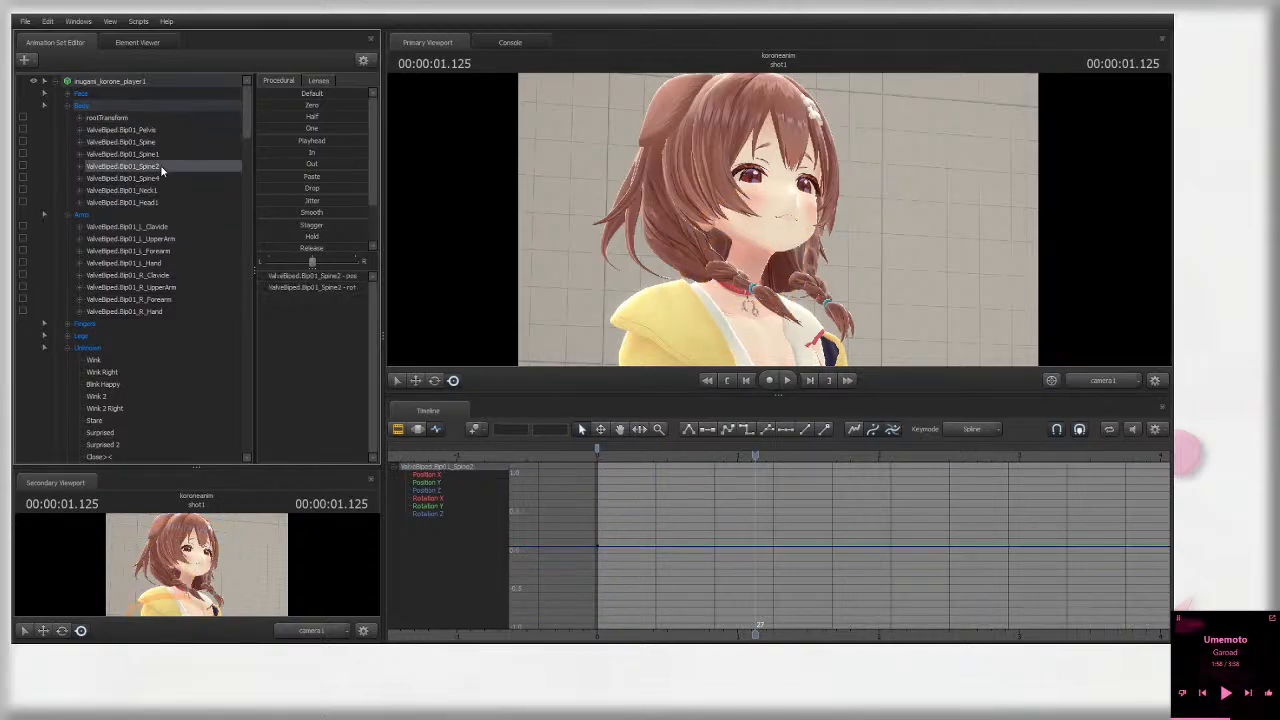
{"action": "left_click", "coordinate": [162, 190]}
{"action": "left_click", "coordinate": [165, 202]}
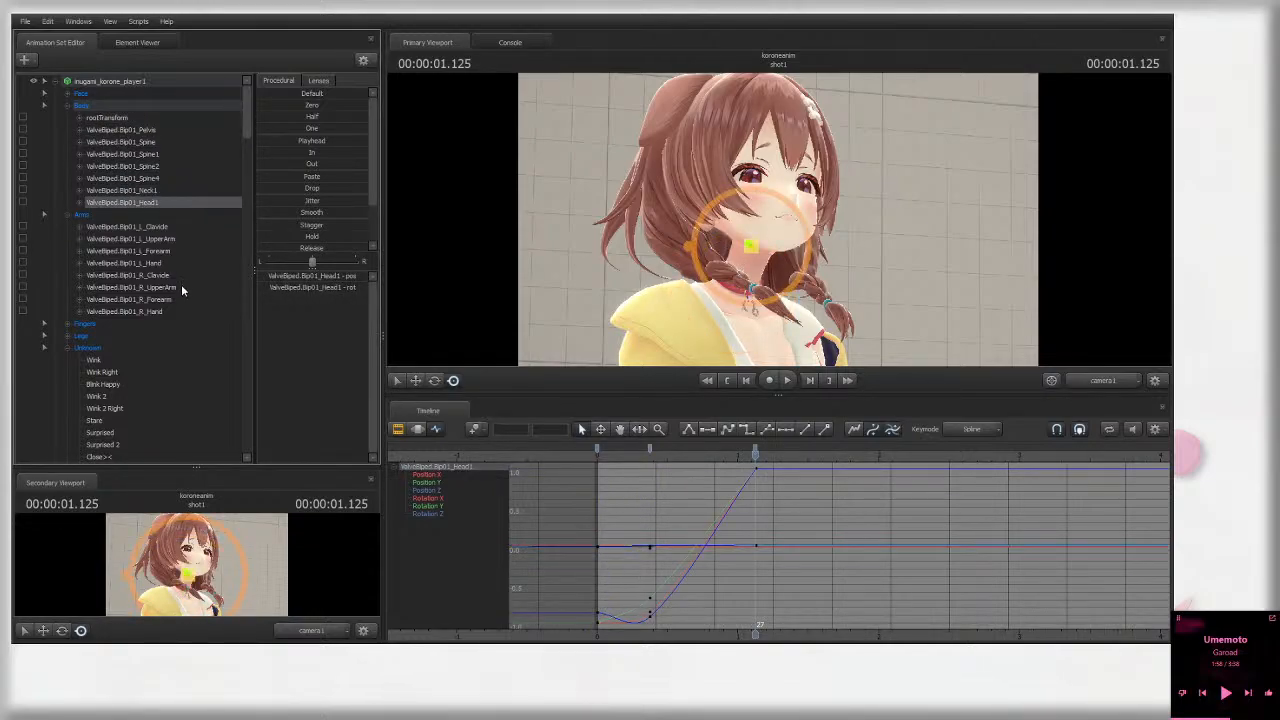
{"action": "left_click", "coordinate": [181, 287]}
{"action": "left_click", "coordinate": [181, 323]}
{"action": "left_click", "coordinate": [165, 190]}
{"action": "left_click", "coordinate": [164, 165]}
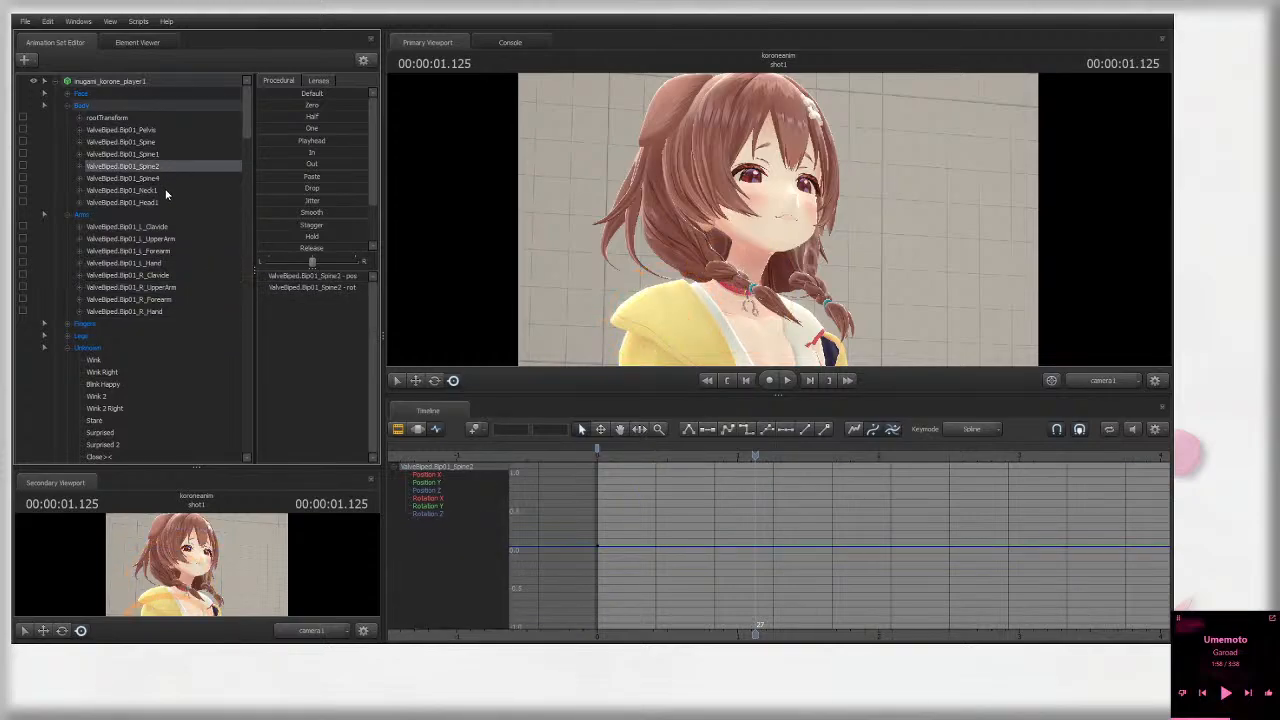
{"action": "left_click", "coordinate": [166, 190]}
{"action": "left_click", "coordinate": [167, 202]}
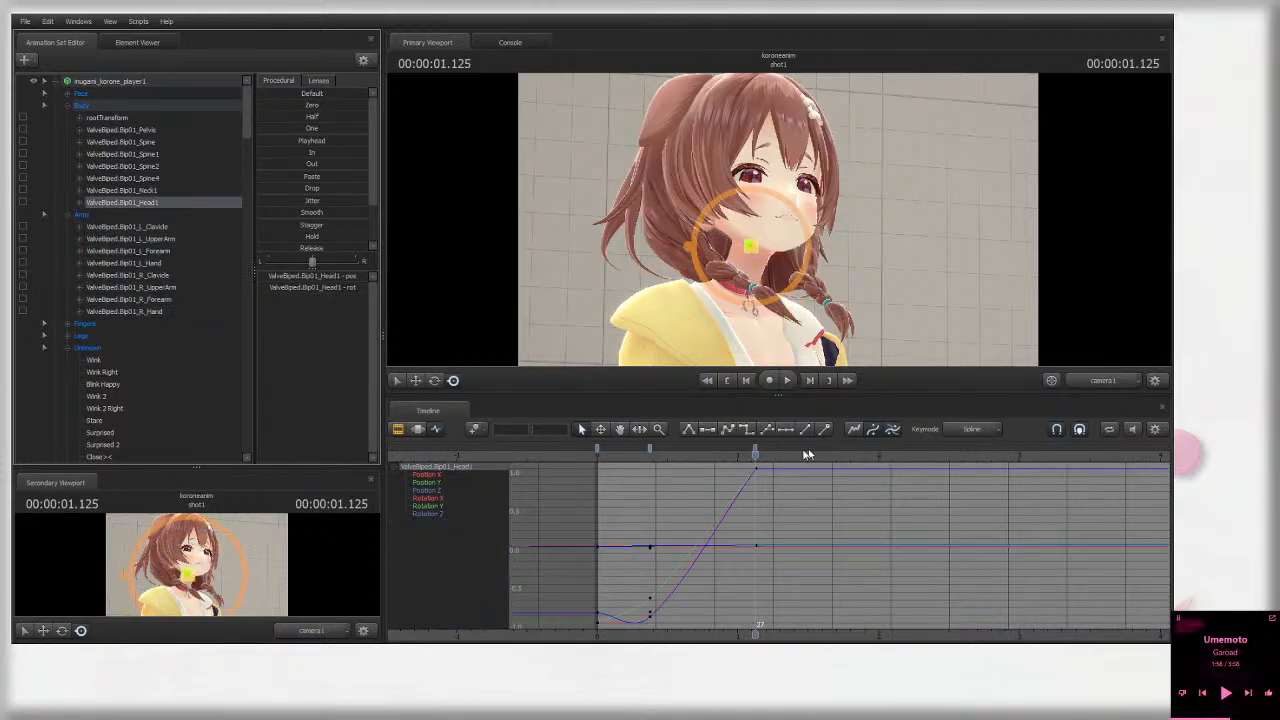
Step: Delete the head bone's keyframe at 1.125 seconds and return the playhead to 0.375 seconds
{"action": "left_click", "coordinate": [650, 453]}
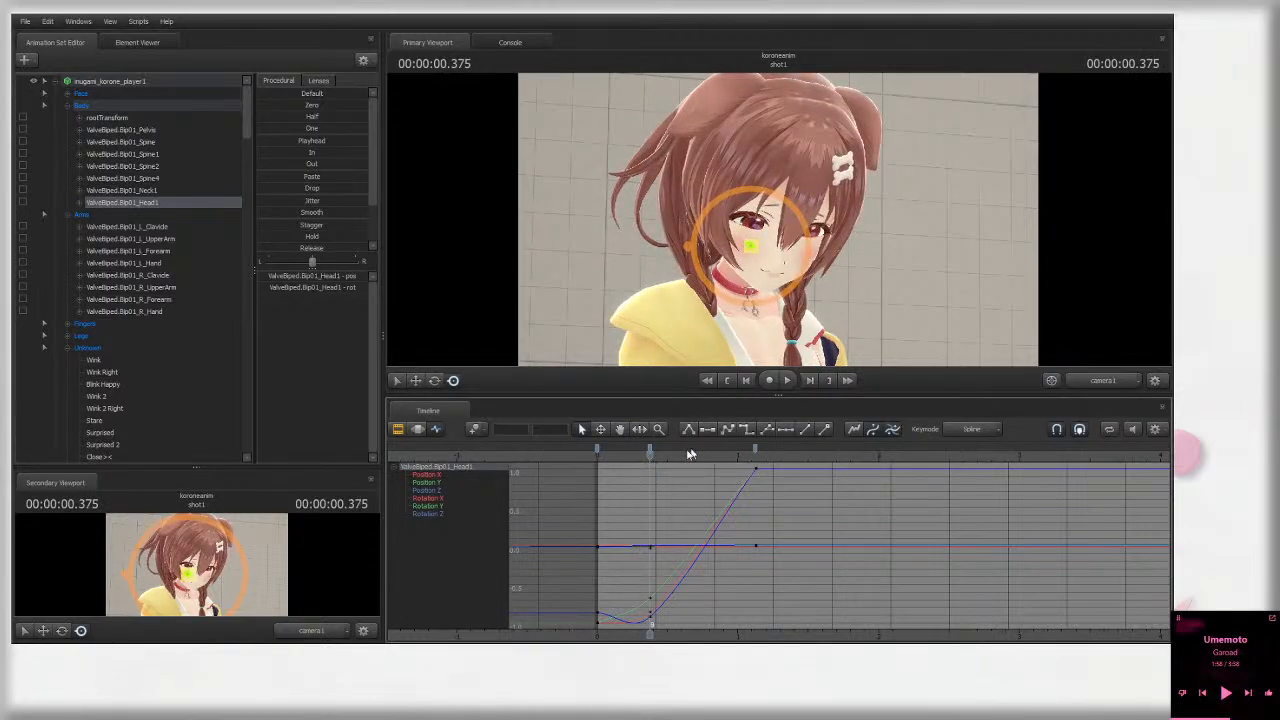
{"action": "left_click_drag", "start_coordinate": [668, 457], "coordinate": [750, 457]}
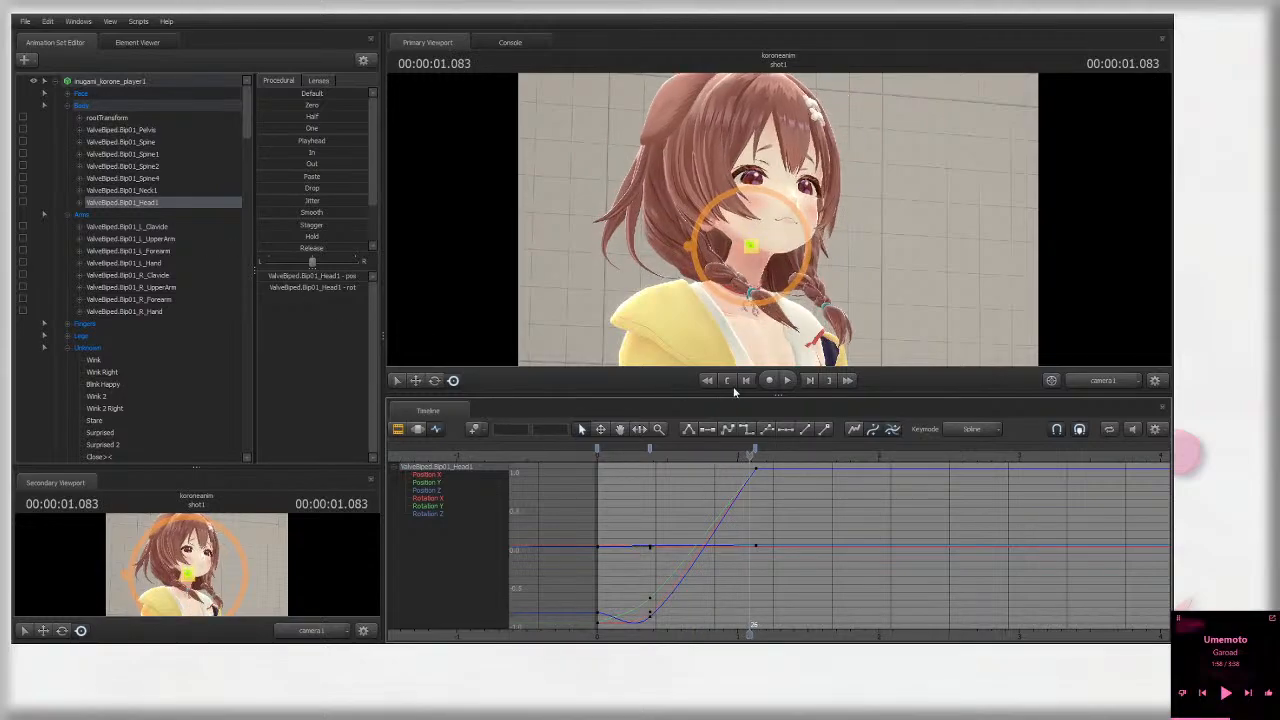
{"action": "left_click", "coordinate": [755, 457]}
{"action": "left_click", "coordinate": [755, 450]}
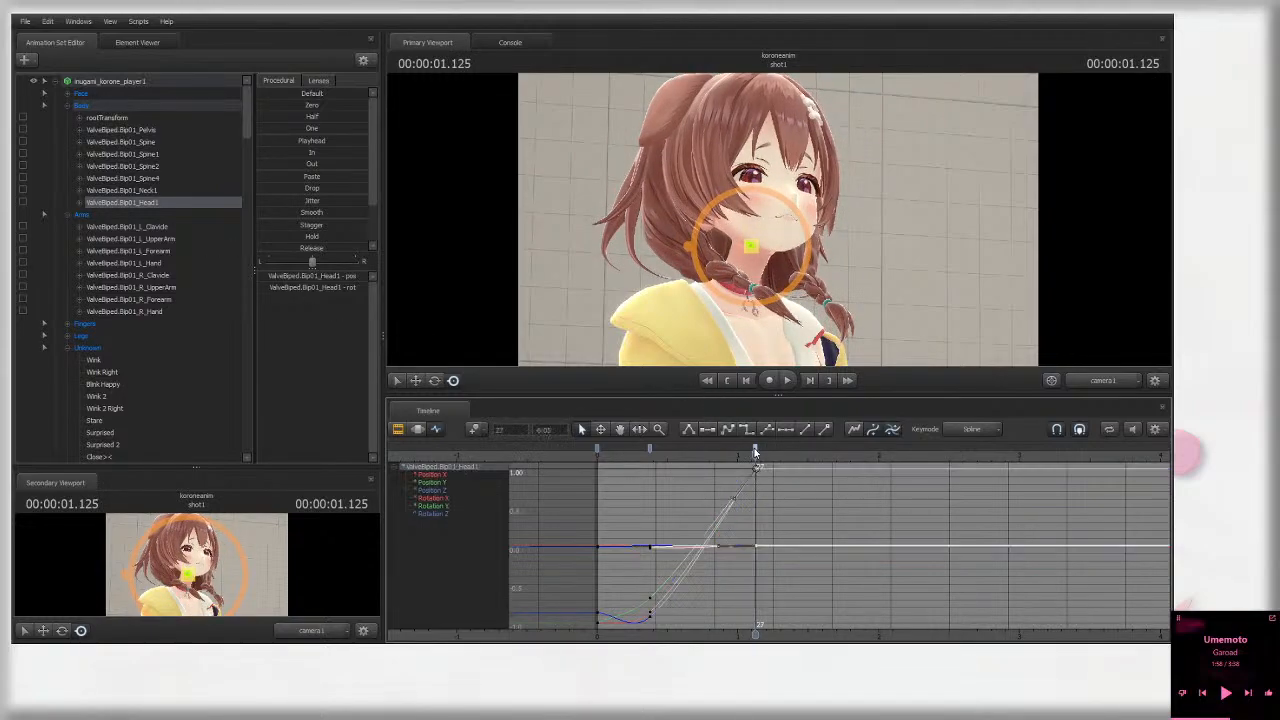
{"action": "key", "text": "Delete"}
{"action": "left_click", "coordinate": [644, 458]}
{"action": "left_click_drag", "start_coordinate": [644, 457], "coordinate": [649, 457]}
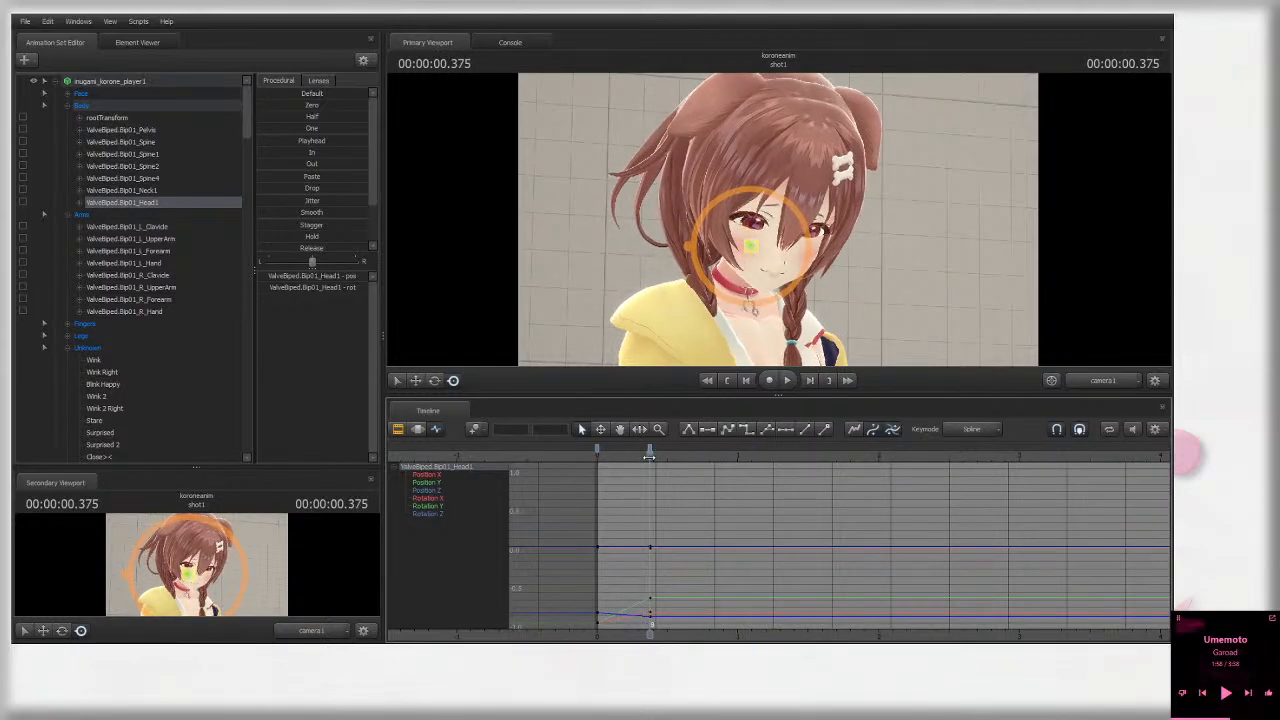
Step: Select the control groups from Body through Legs, then play and scrub the motion between 0 and 0.375 seconds
{"action": "left_click", "coordinate": [92, 108]}
{"action": "left_click", "coordinate": [132, 332], "text": "shift"}
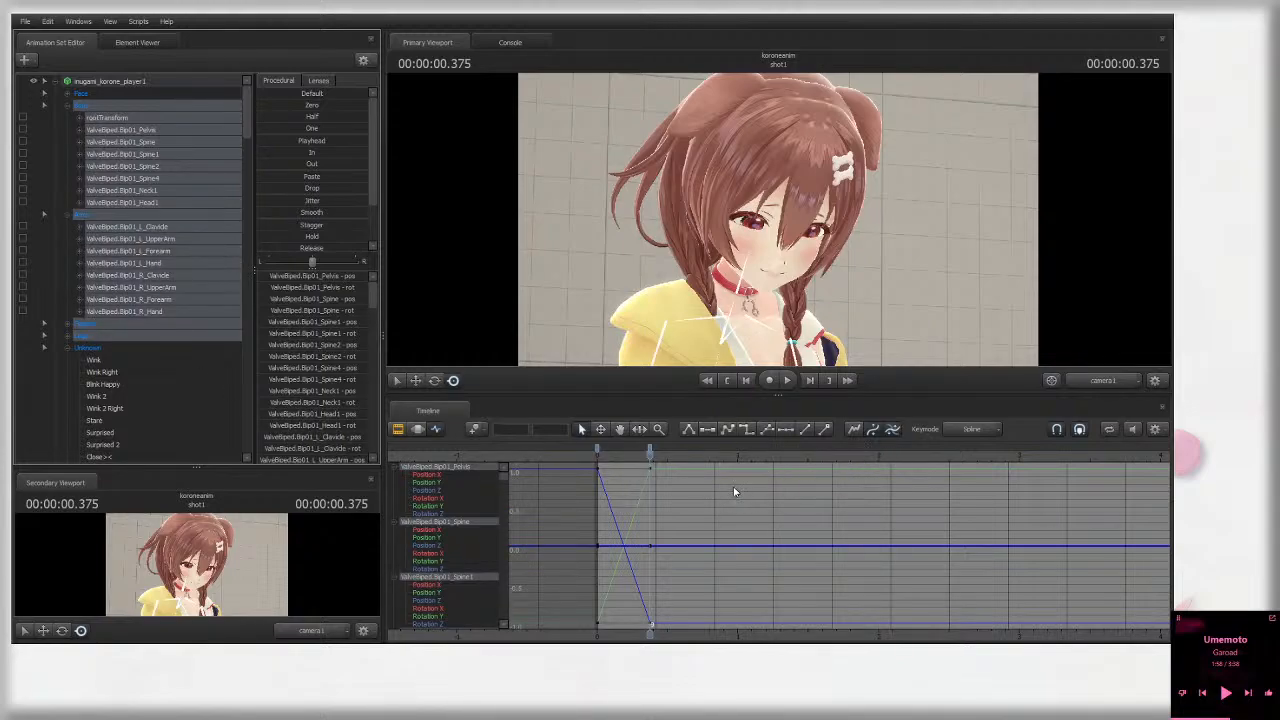
{"action": "scroll", "coordinate": [651, 460], "scroll_direction": "up", "scroll_amount": 3}
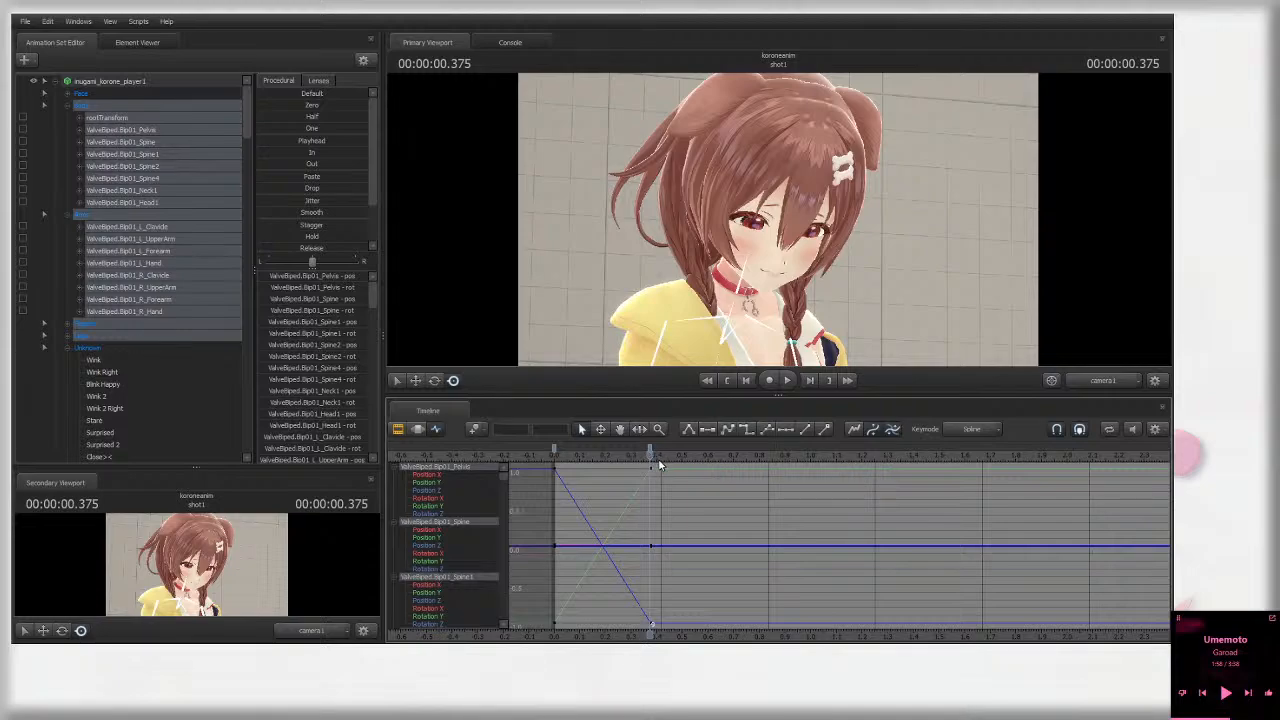
{"action": "left_click_drag", "start_coordinate": [630, 465], "coordinate": [673, 452]}
{"action": "key", "text": "space"}
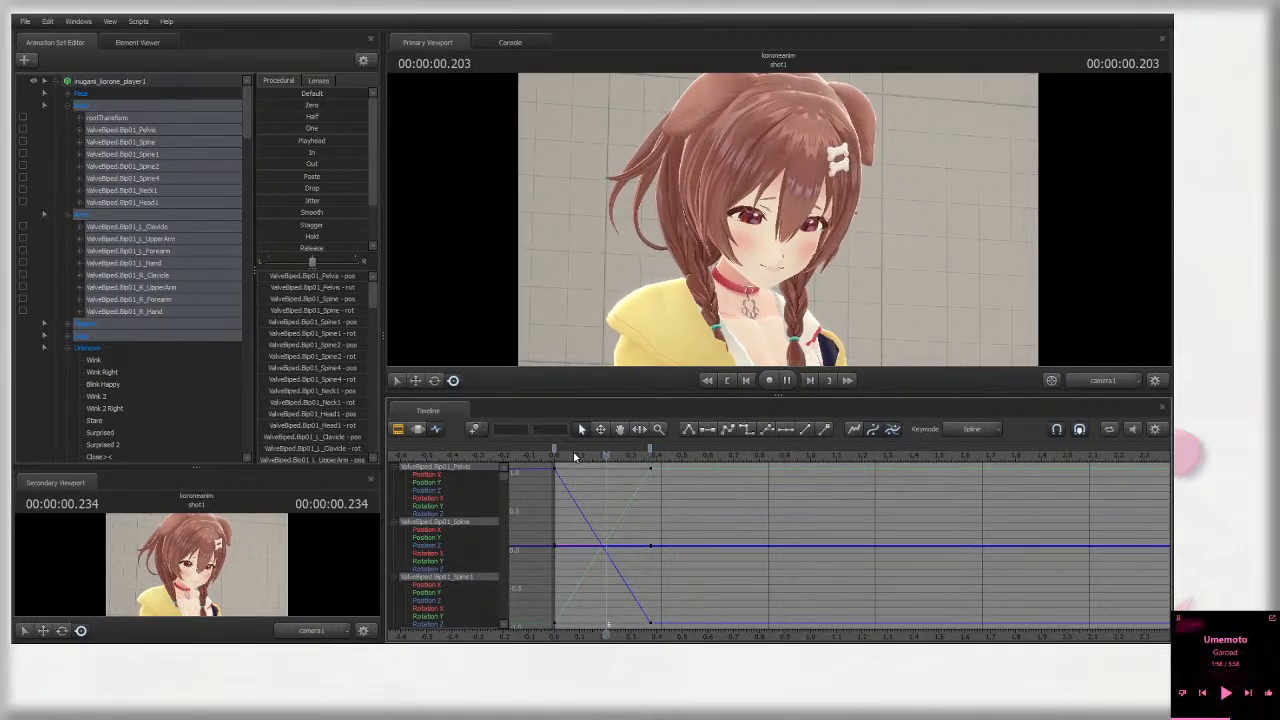
{"action": "left_click", "coordinate": [565, 457]}
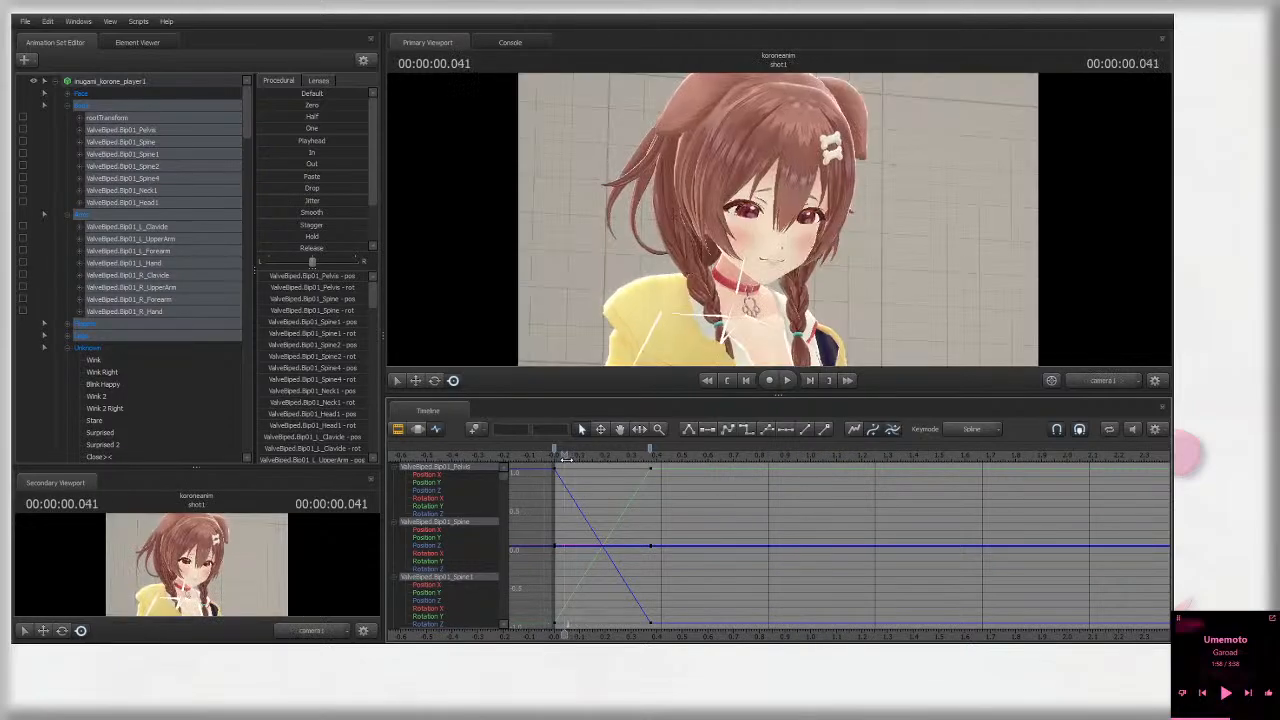
{"action": "left_click", "coordinate": [554, 456]}
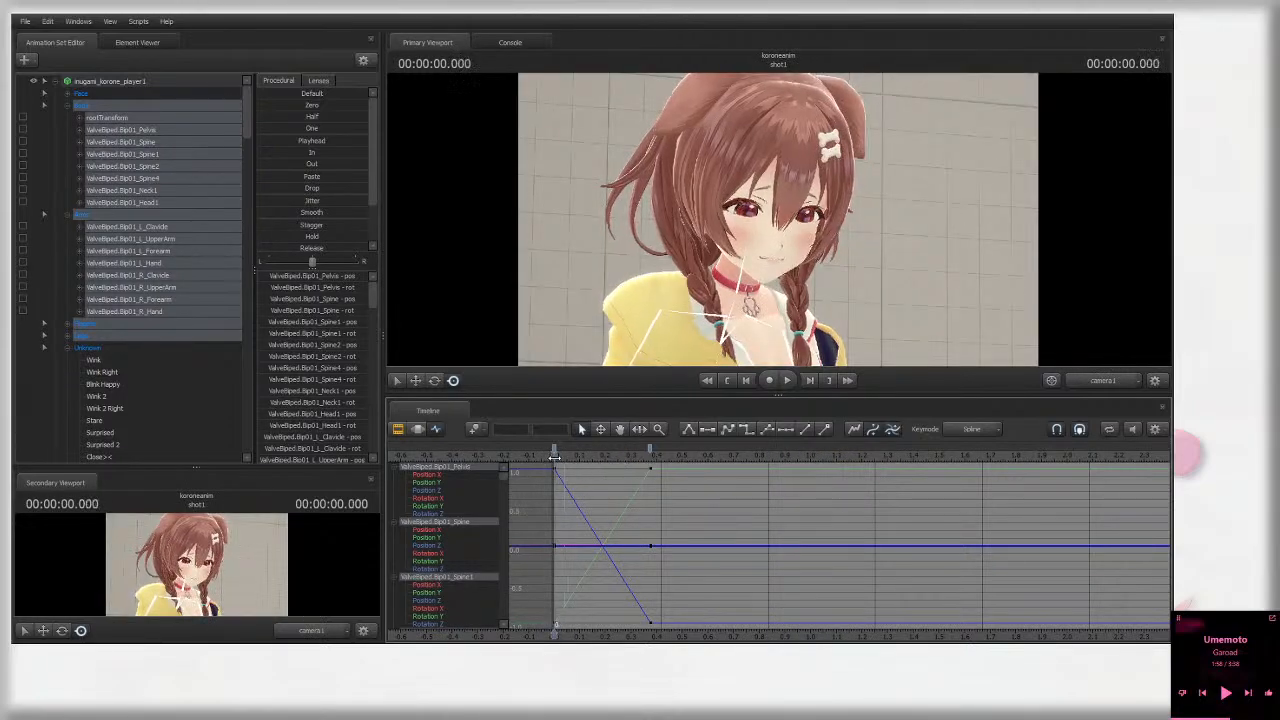
{"action": "mouse_move", "coordinate": [556, 457]}
{"action": "left_mouse_down"}
{"action": "mouse_move", "coordinate": [646, 457]}
{"action": "mouse_move", "coordinate": [556, 457]}
{"action": "mouse_move", "coordinate": [618, 457]}
{"action": "mouse_move", "coordinate": [557, 457]}
{"action": "mouse_move", "coordinate": [572, 456]}
{"action": "left_mouse_up"}
{"action": "left_click", "coordinate": [548, 455]}
{"action": "left_click", "coordinate": [658, 455]}
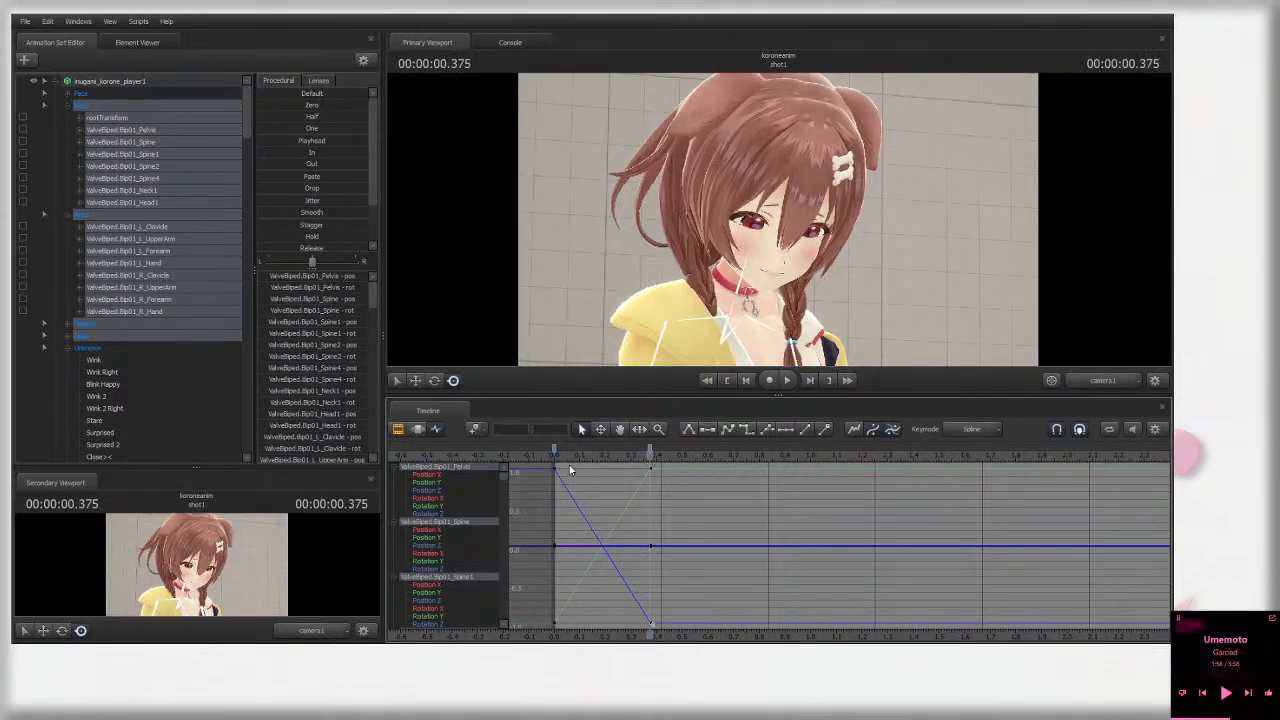
{"action": "left_click", "coordinate": [554, 455]}
Step: Apply step tangents to the selected controls' keyframes at 0 seconds in the Graph Editor
{"action": "scroll", "coordinate": [603, 463], "scroll_direction": "up", "scroll_amount": 1}
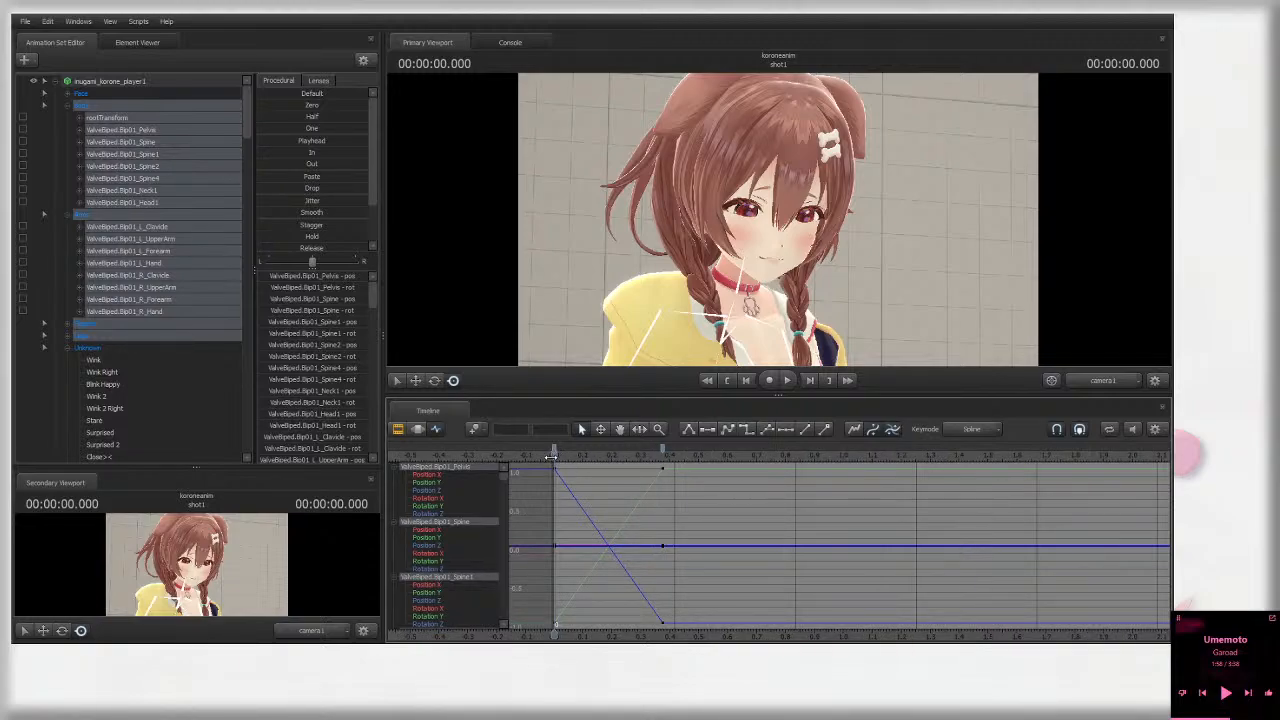
{"action": "scroll", "coordinate": [555, 455], "scroll_direction": "up", "scroll_amount": 2}
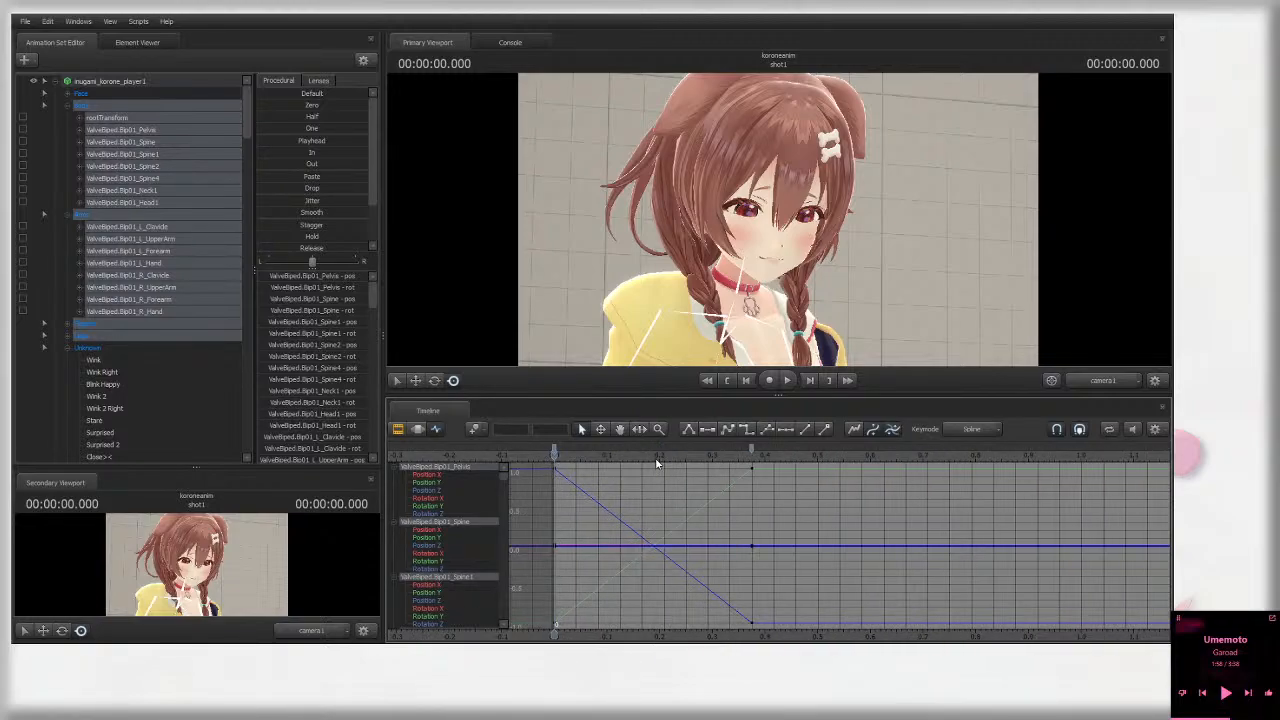
{"action": "mouse_move", "coordinate": [555, 455]}
{"action": "left_mouse_down"}
{"action": "mouse_move", "coordinate": [676, 455]}
{"action": "mouse_move", "coordinate": [556, 458]}
{"action": "left_mouse_up"}
{"action": "left_click_drag", "start_coordinate": [676, 467], "coordinate": [625, 478]}
{"action": "scroll", "coordinate": [626, 476], "scroll_direction": "down", "scroll_amount": 2}
{"action": "scroll", "coordinate": [626, 476], "scroll_direction": "up", "scroll_amount": 7}
{"action": "scroll", "coordinate": [603, 472], "scroll_direction": "down", "scroll_amount": 3}
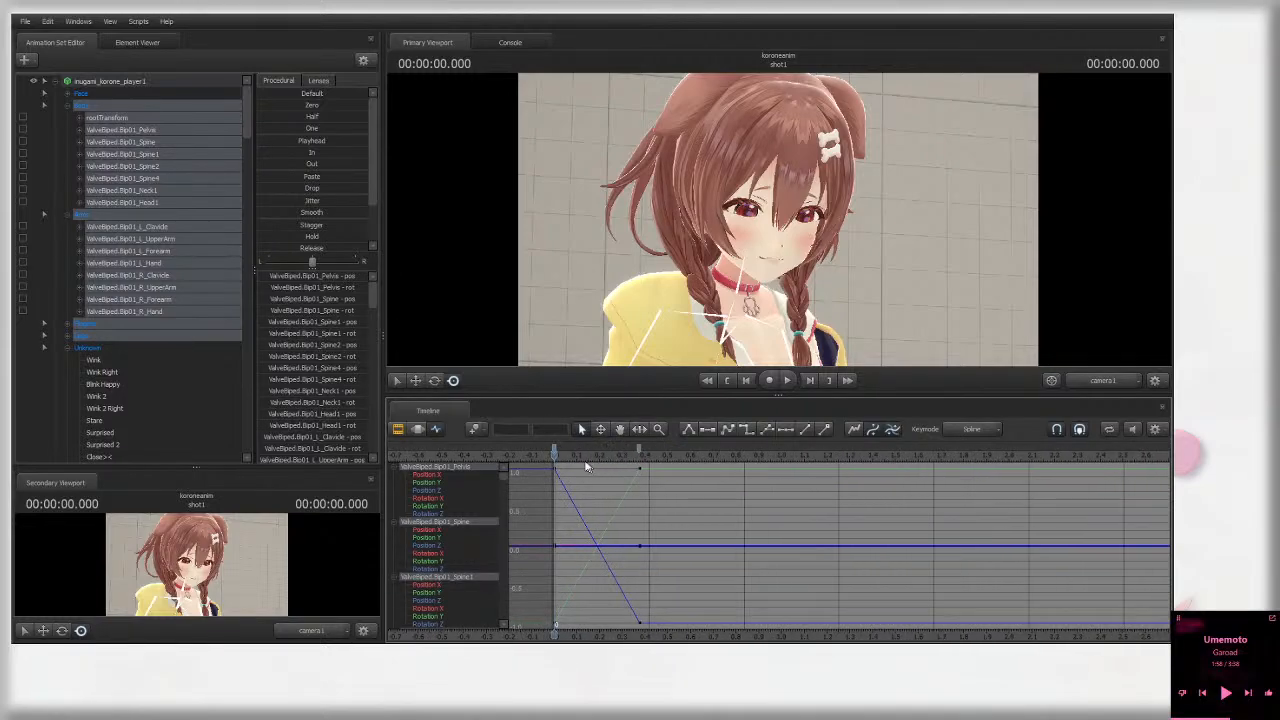
{"action": "left_click", "coordinate": [554, 450]}
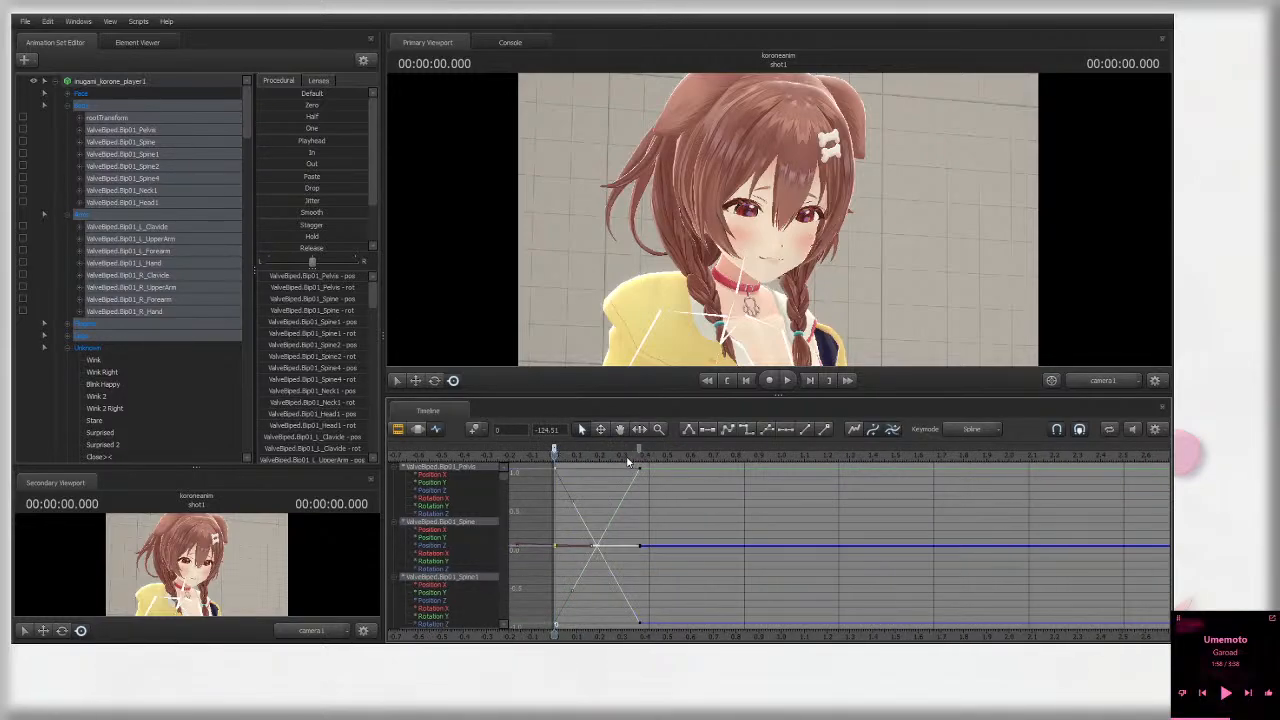
{"action": "key", "text": "4"}
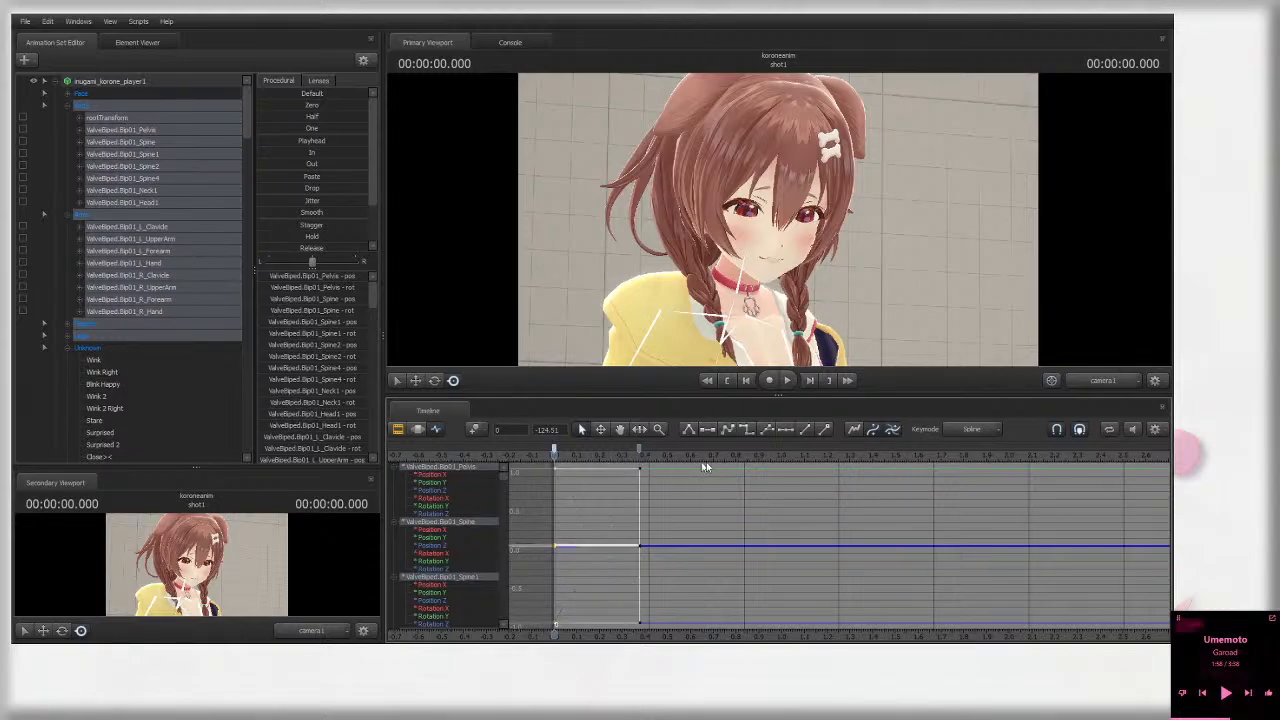
{"action": "scroll", "coordinate": [716, 460], "scroll_direction": "up", "scroll_amount": 5}
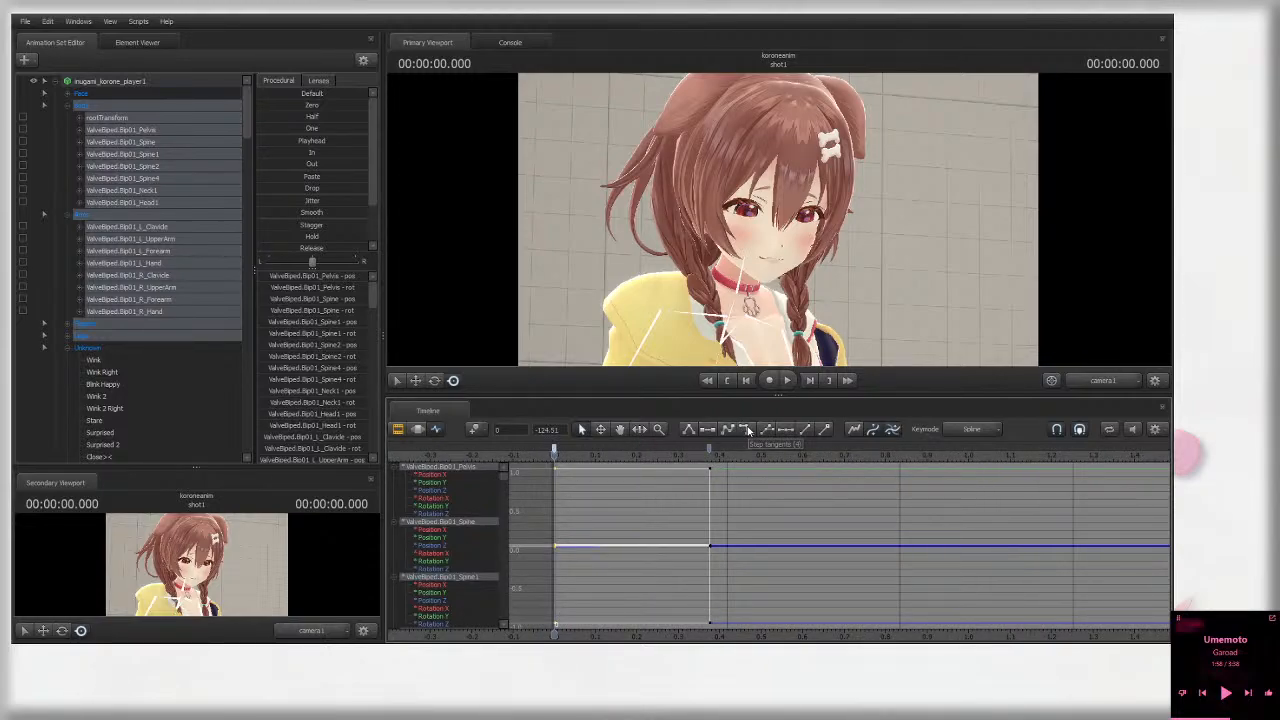
{"action": "scroll", "coordinate": [600, 480], "scroll_direction": "down", "scroll_amount": 3}
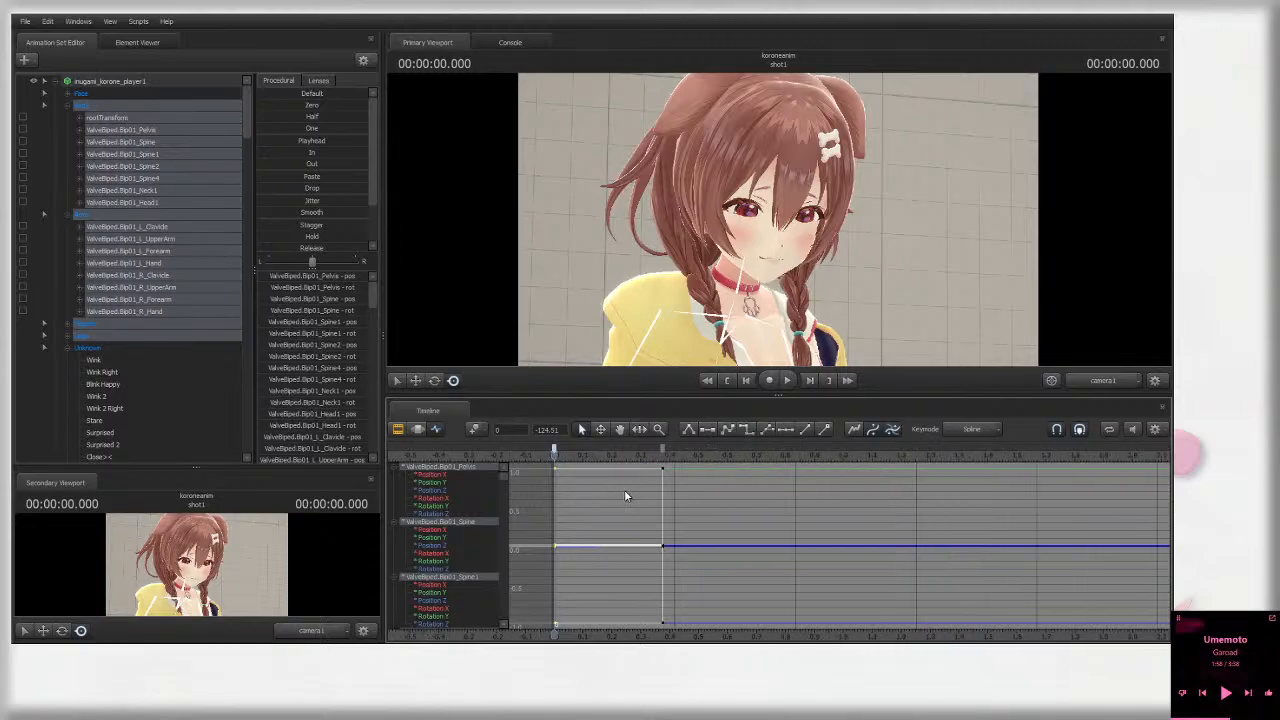
{"action": "left_click", "coordinate": [594, 478]}
{"action": "scroll", "coordinate": [596, 510], "scroll_direction": "down", "scroll_amount": 4}
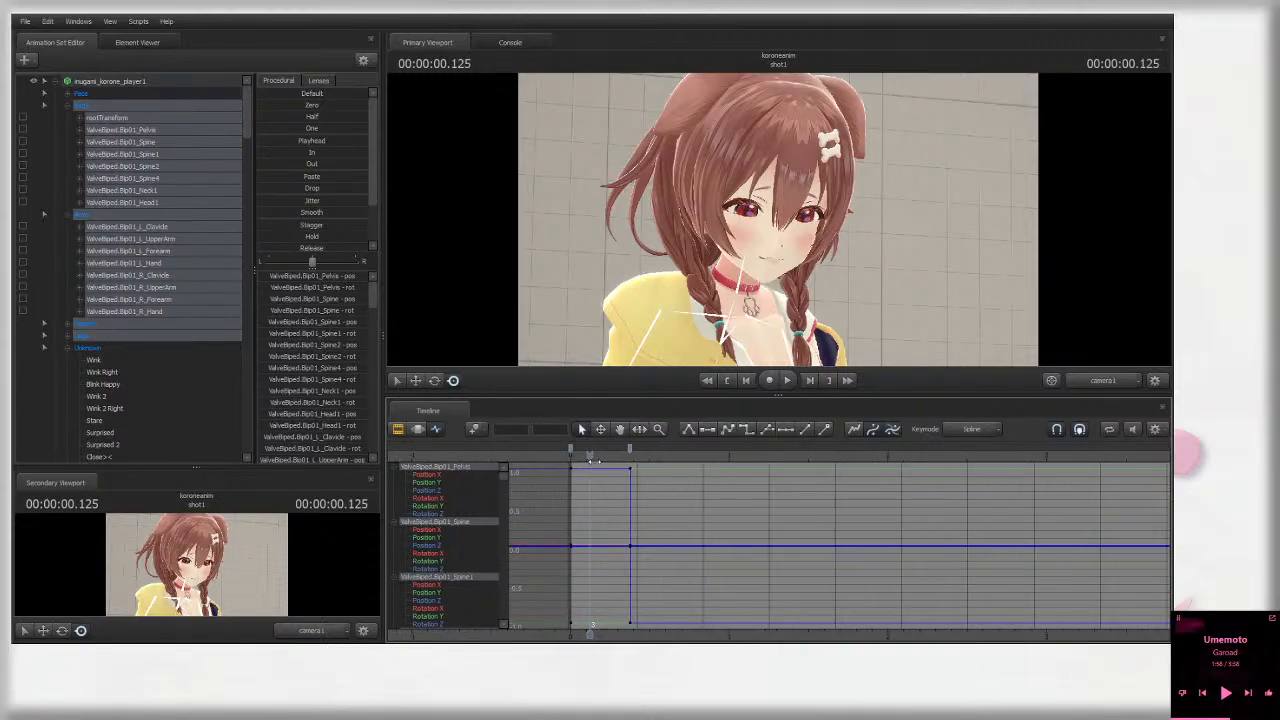
Step: Play and scrub the stepped animation from 0 to 0.375 seconds, checking how the first pose holds
{"action": "left_click_drag", "start_coordinate": [592, 462], "coordinate": [575, 462]}
{"action": "key", "text": "space"}
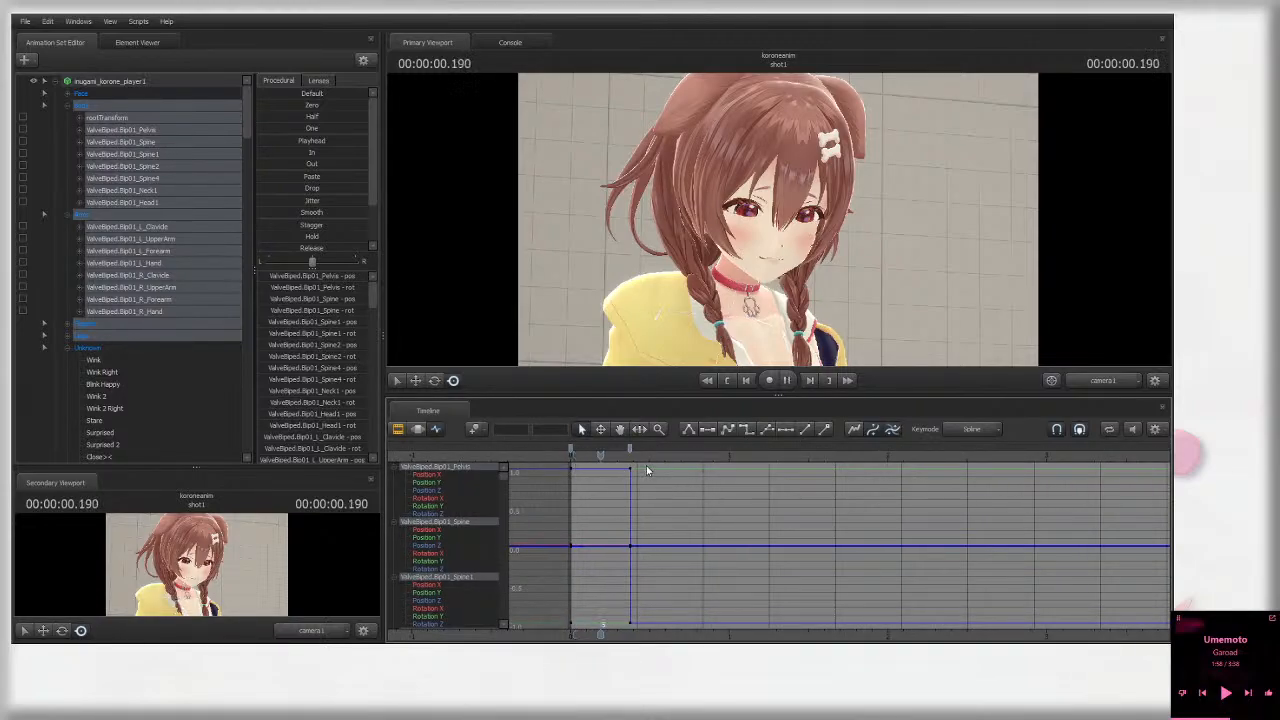
{"action": "left_click", "coordinate": [598, 455]}
{"action": "left_click", "coordinate": [603, 456]}
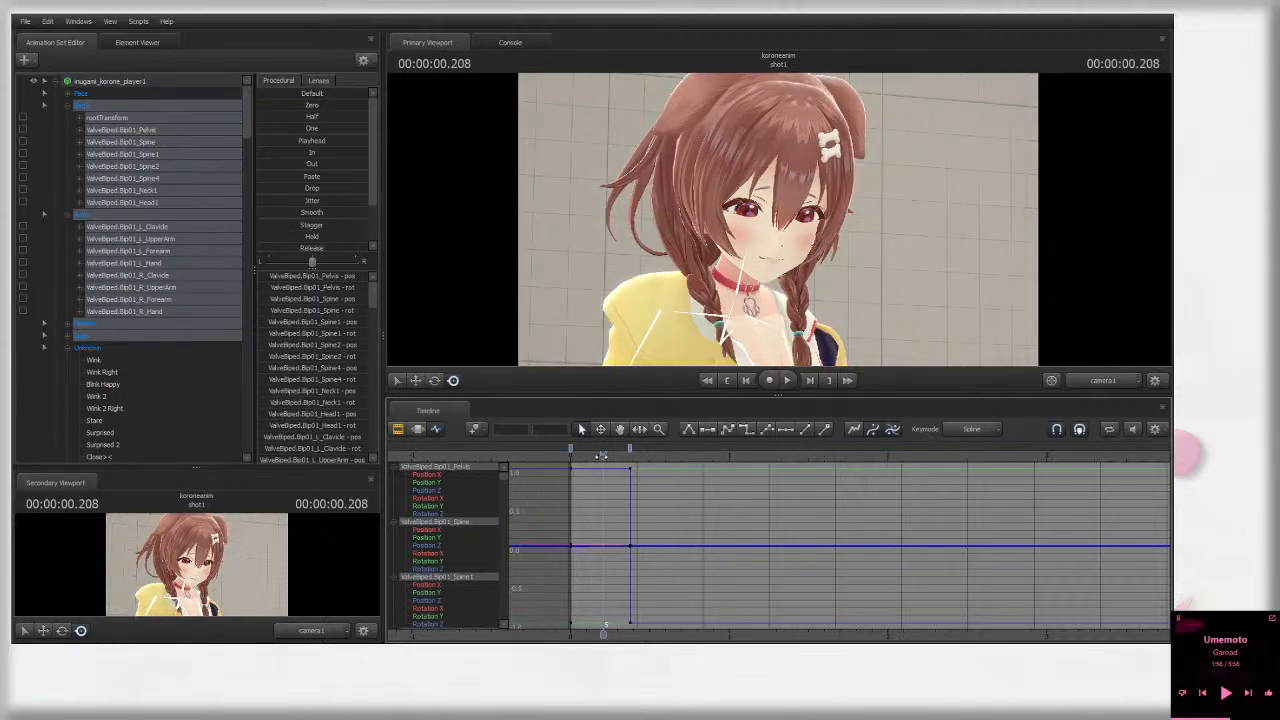
{"action": "left_click_drag", "start_coordinate": [601, 456], "coordinate": [570, 458]}
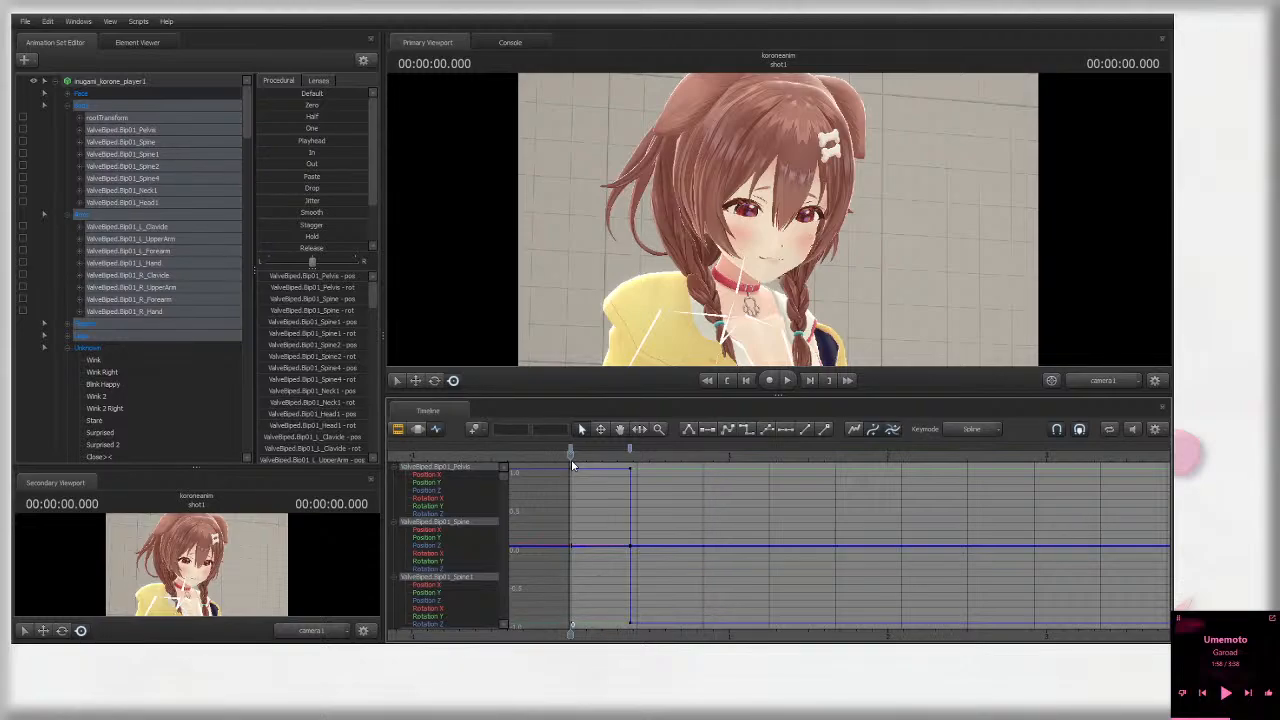
{"action": "scroll", "coordinate": [605, 468], "scroll_direction": "up", "scroll_amount": 2}
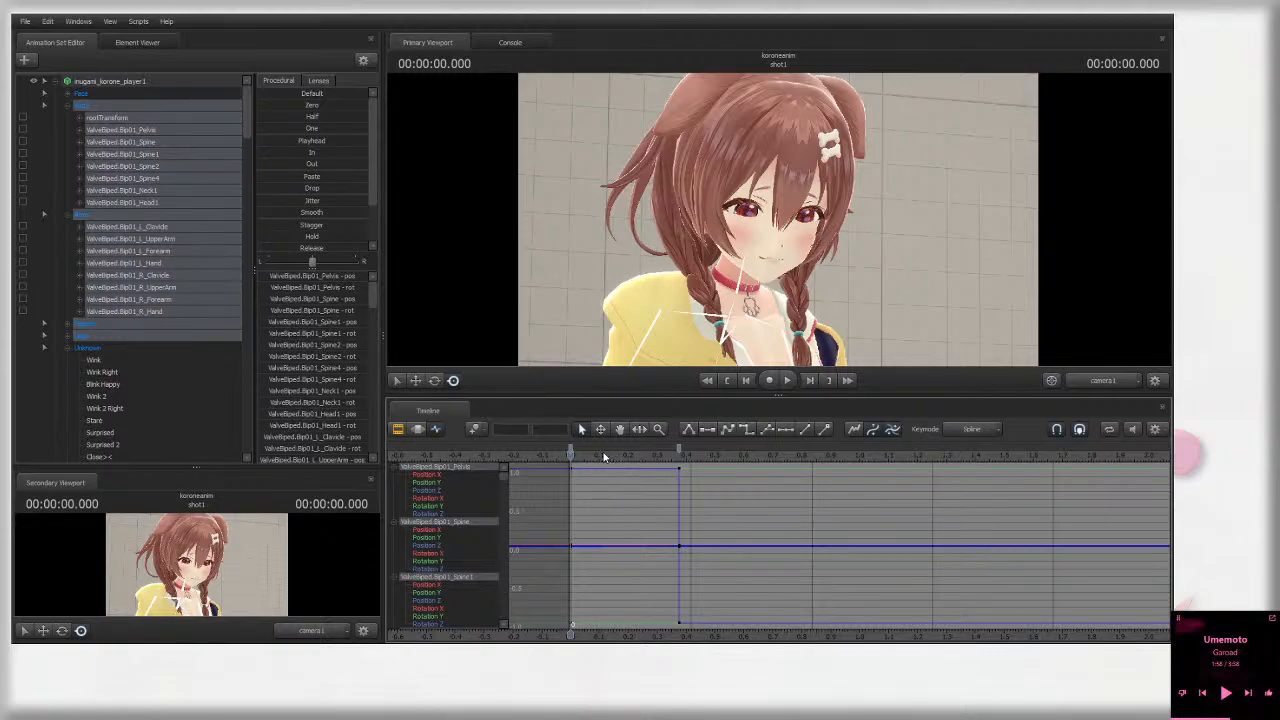
{"action": "left_click_drag", "start_coordinate": [582, 458], "coordinate": [655, 457]}
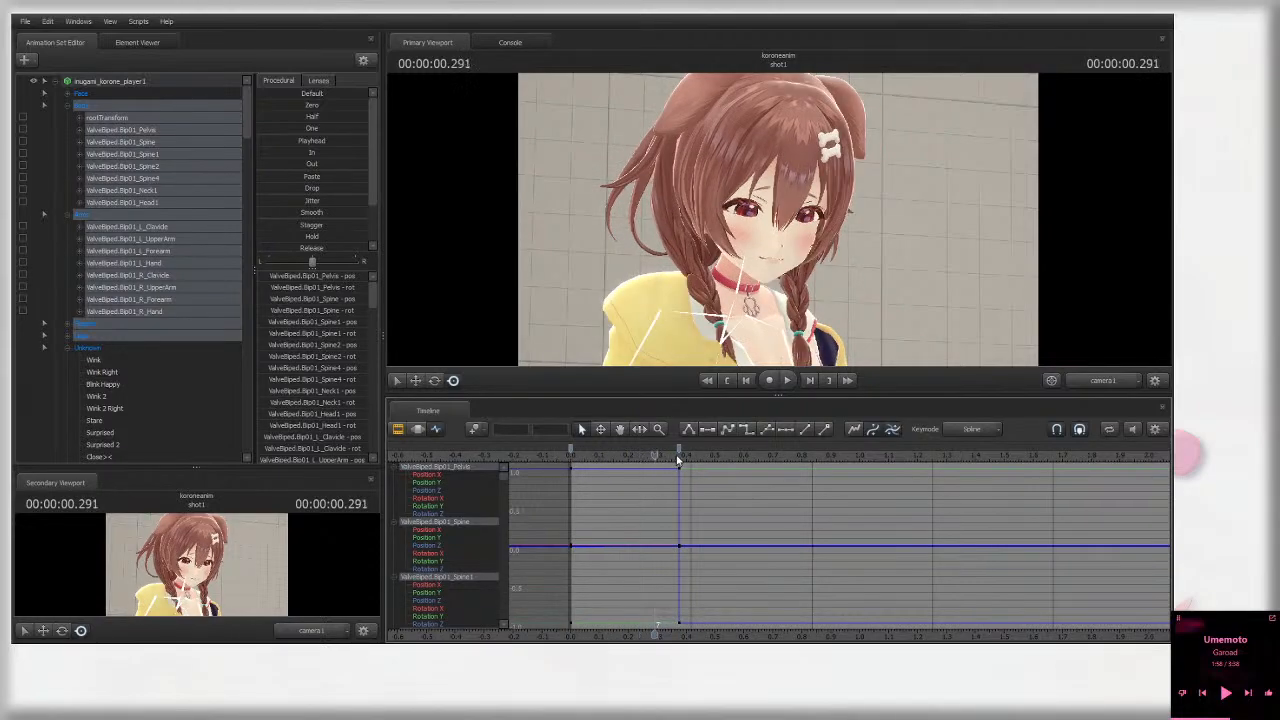
{"action": "left_click", "coordinate": [679, 452]}
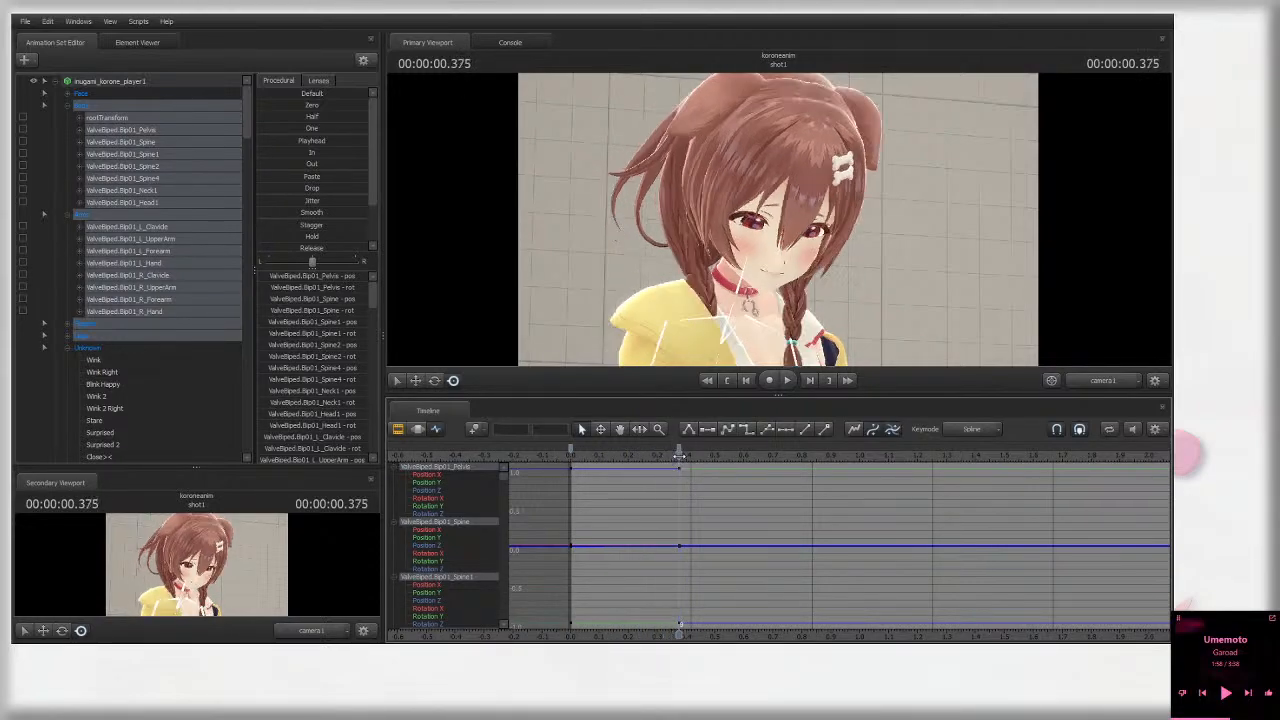
{"action": "mouse_move", "coordinate": [679, 452]}
{"action": "left_mouse_down"}
{"action": "mouse_move", "coordinate": [582, 457]}
{"action": "mouse_move", "coordinate": [691, 457]}
{"action": "mouse_move", "coordinate": [600, 459]}
{"action": "mouse_move", "coordinate": [691, 457]}
{"action": "mouse_move", "coordinate": [632, 457]}
{"action": "mouse_move", "coordinate": [679, 457]}
{"action": "left_mouse_up"}
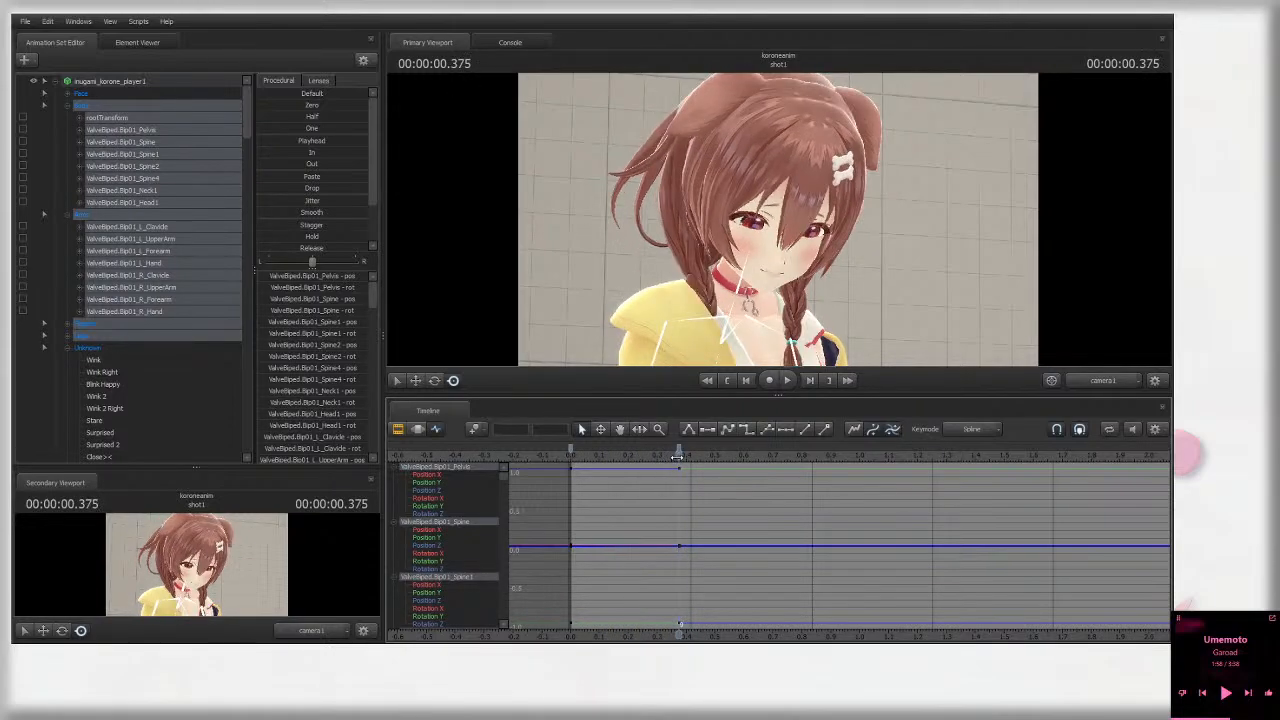
Step: Rotate the Spine2 bone at 0.375 seconds from the Work Camera view, and return to camera1
{"action": "left_click", "coordinate": [1129, 381]}
{"action": "left_click", "coordinate": [728, 345]}
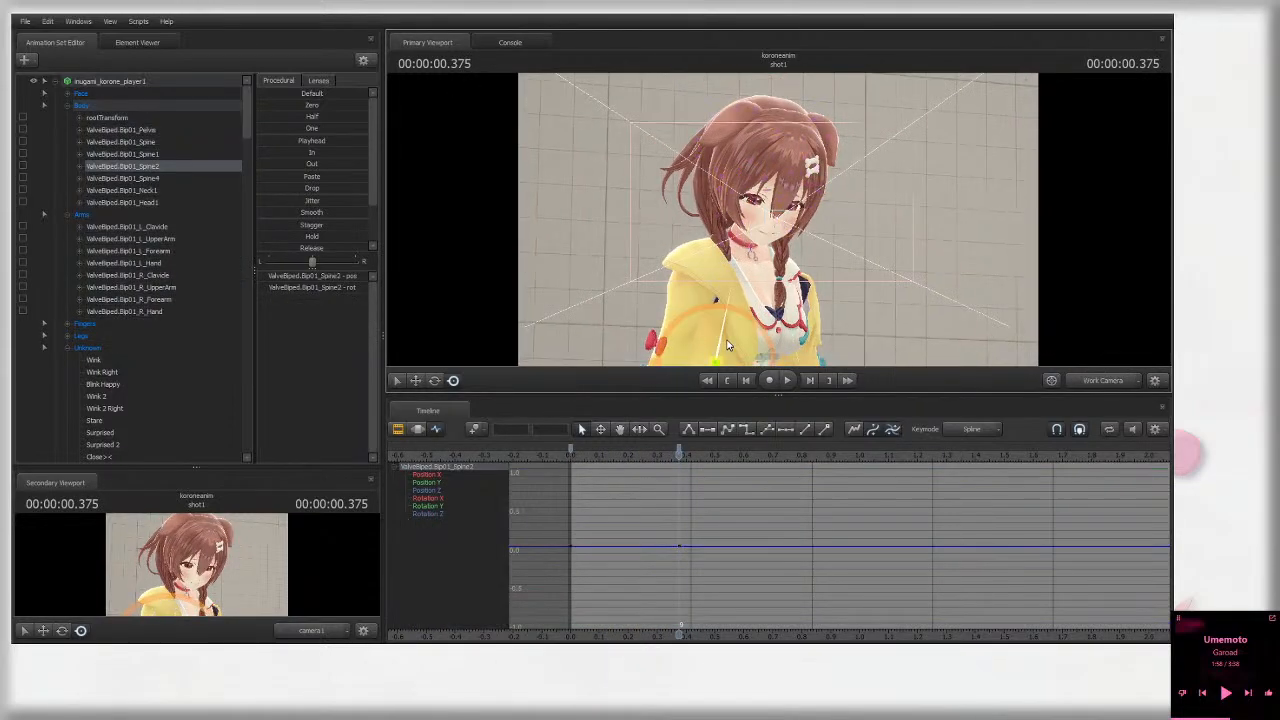
{"action": "left_click_drag", "start_coordinate": [743, 340], "coordinate": [756, 345]}
{"action": "left_click", "coordinate": [1107, 384]}
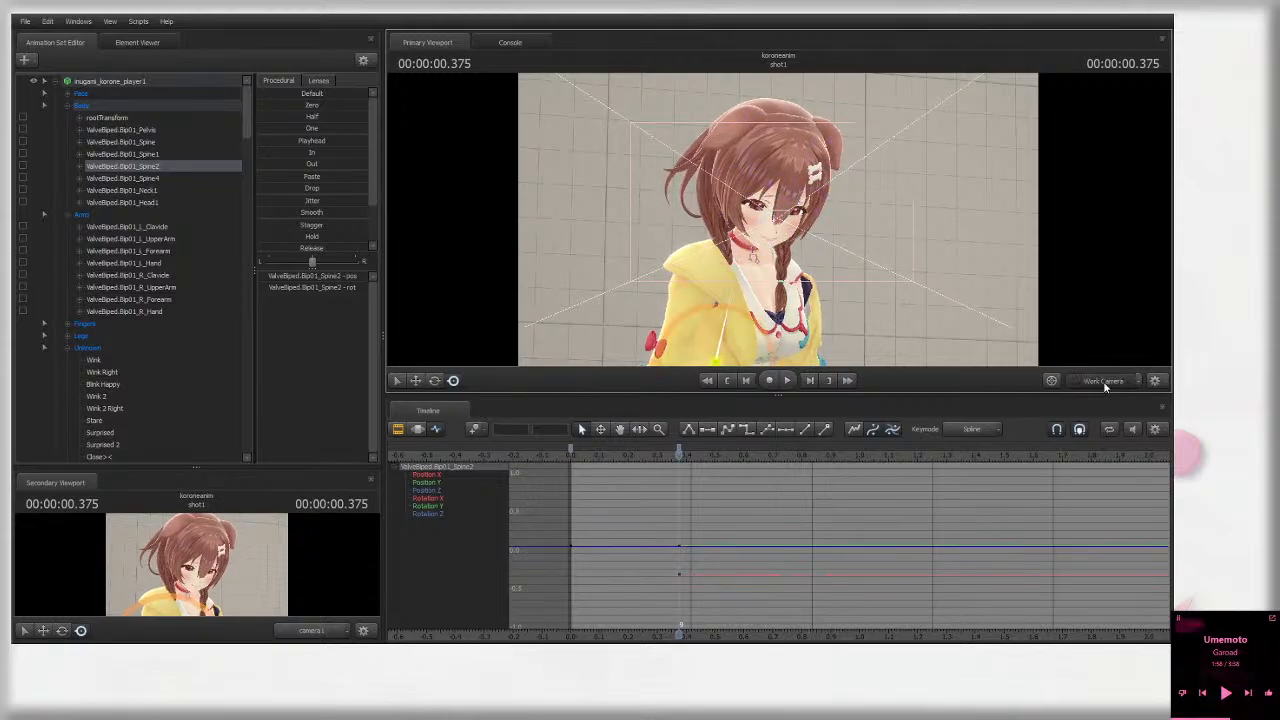
Step: Play and scrub the animation from the first pose past 0.375 seconds to review the spine change
{"action": "left_click", "coordinate": [578, 453]}
{"action": "key", "text": "space"}
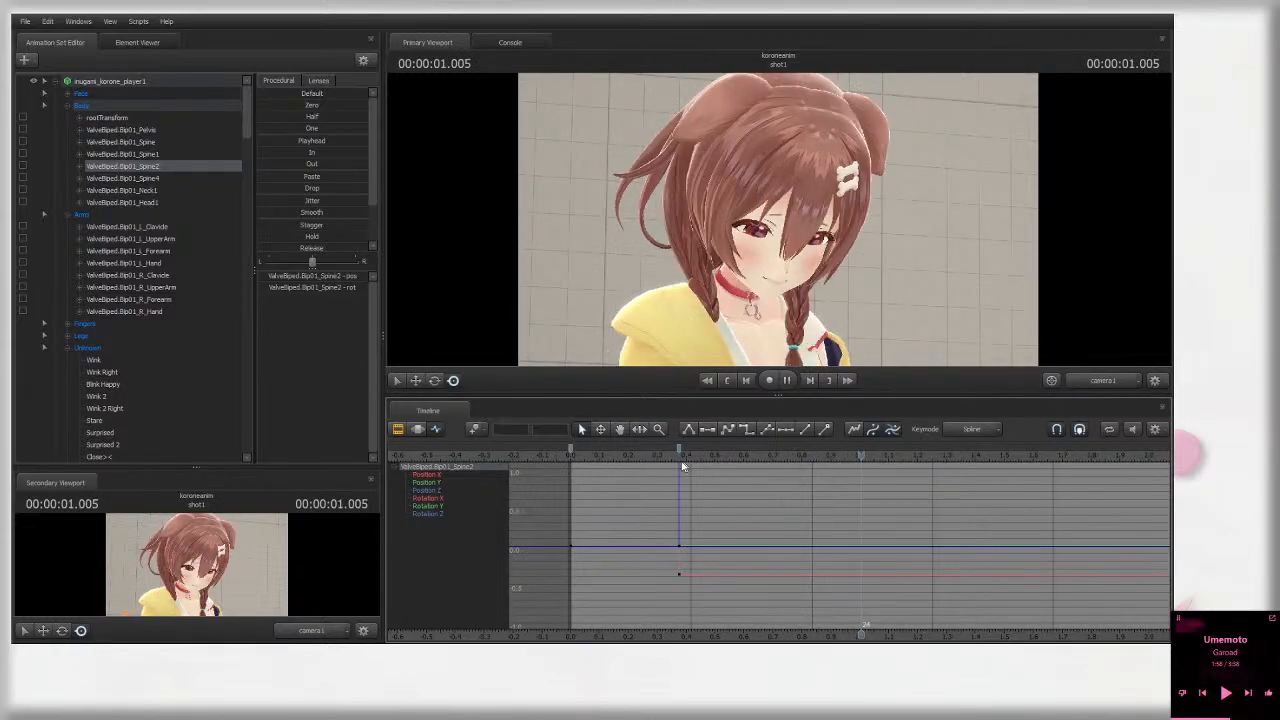
{"action": "key", "text": "space"}
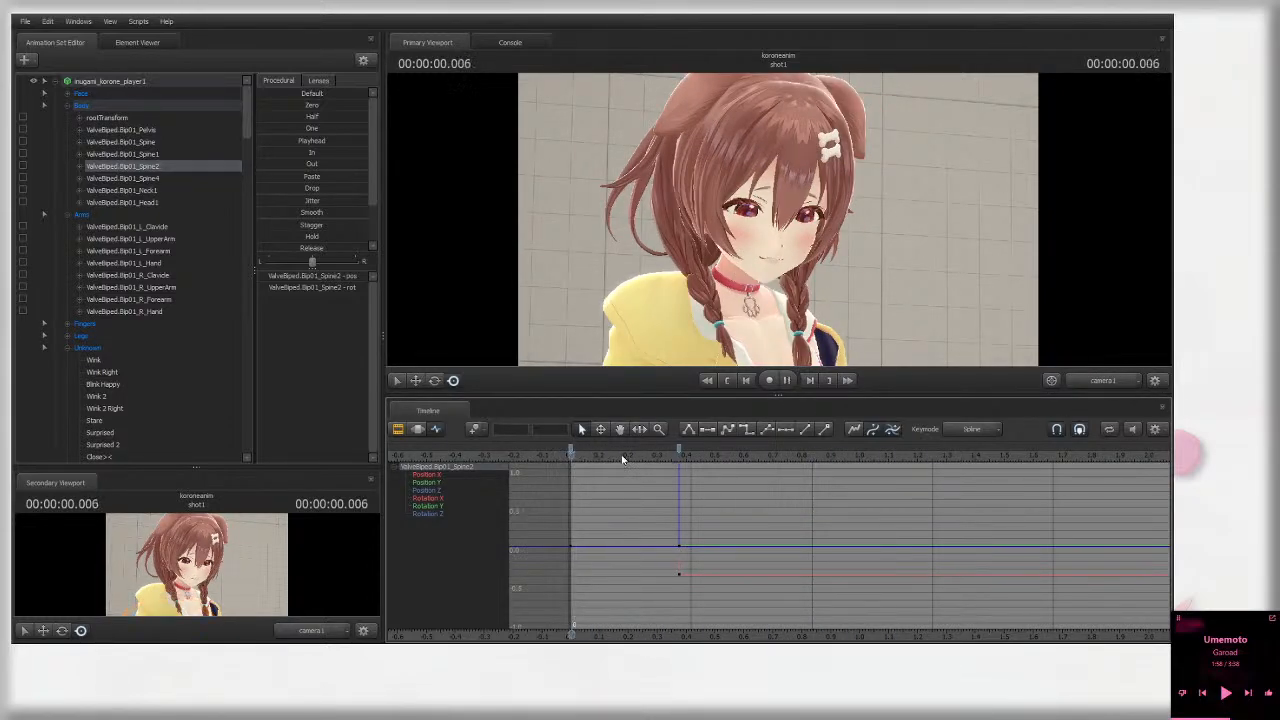
{"action": "key", "text": "space"}
{"action": "key", "text": "space"}
{"action": "left_click_drag", "start_coordinate": [577, 453], "coordinate": [708, 453]}
{"action": "left_click", "coordinate": [592, 456]}
{"action": "key", "text": "space"}
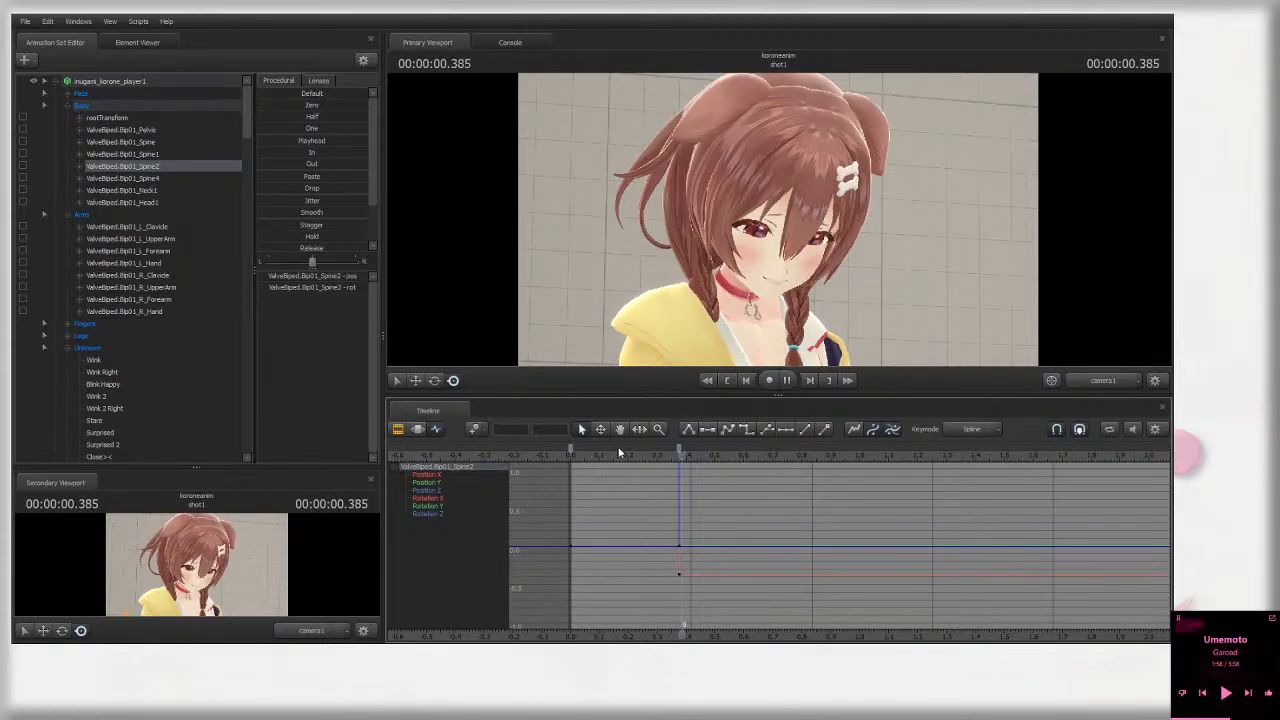
Step: Move the playhead to 0.666 seconds and pose the Spine2 bone from the Work Camera view, returning to camera1
{"action": "left_click_drag", "start_coordinate": [630, 458], "coordinate": [756, 456]}
{"action": "left_click", "coordinate": [1104, 380]}
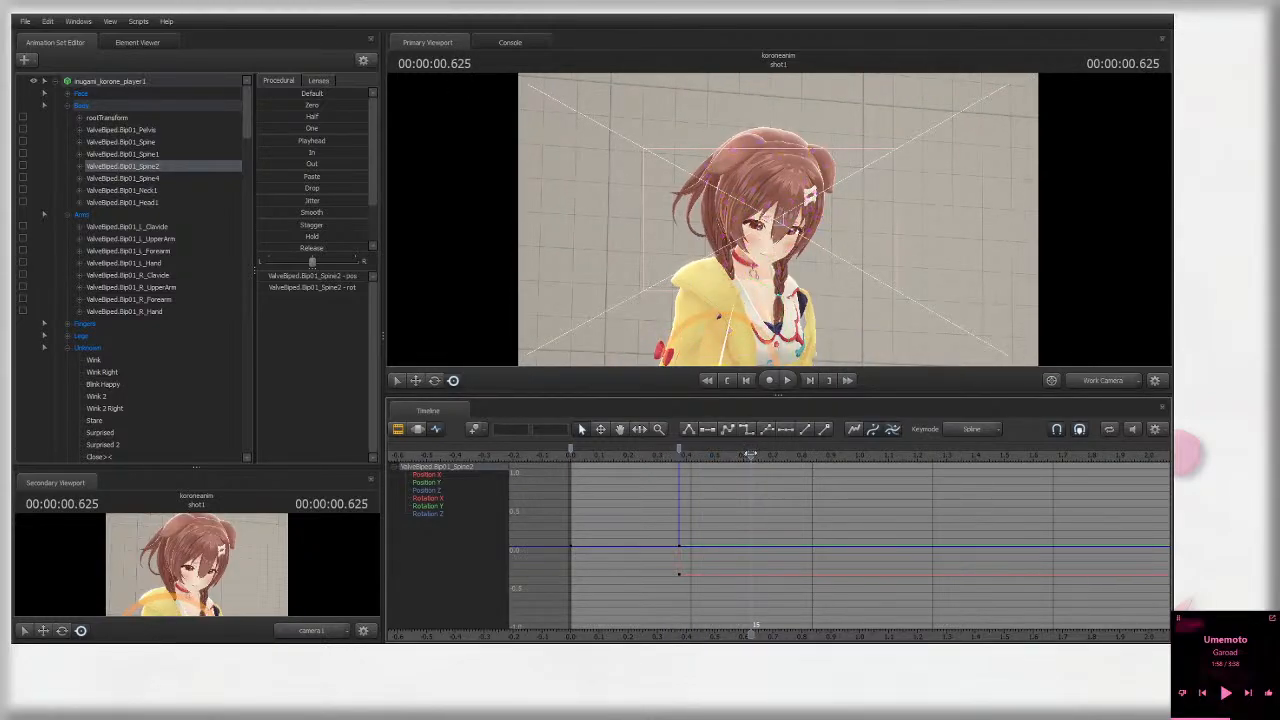
{"action": "left_click_drag", "start_coordinate": [750, 455], "coordinate": [765, 455]}
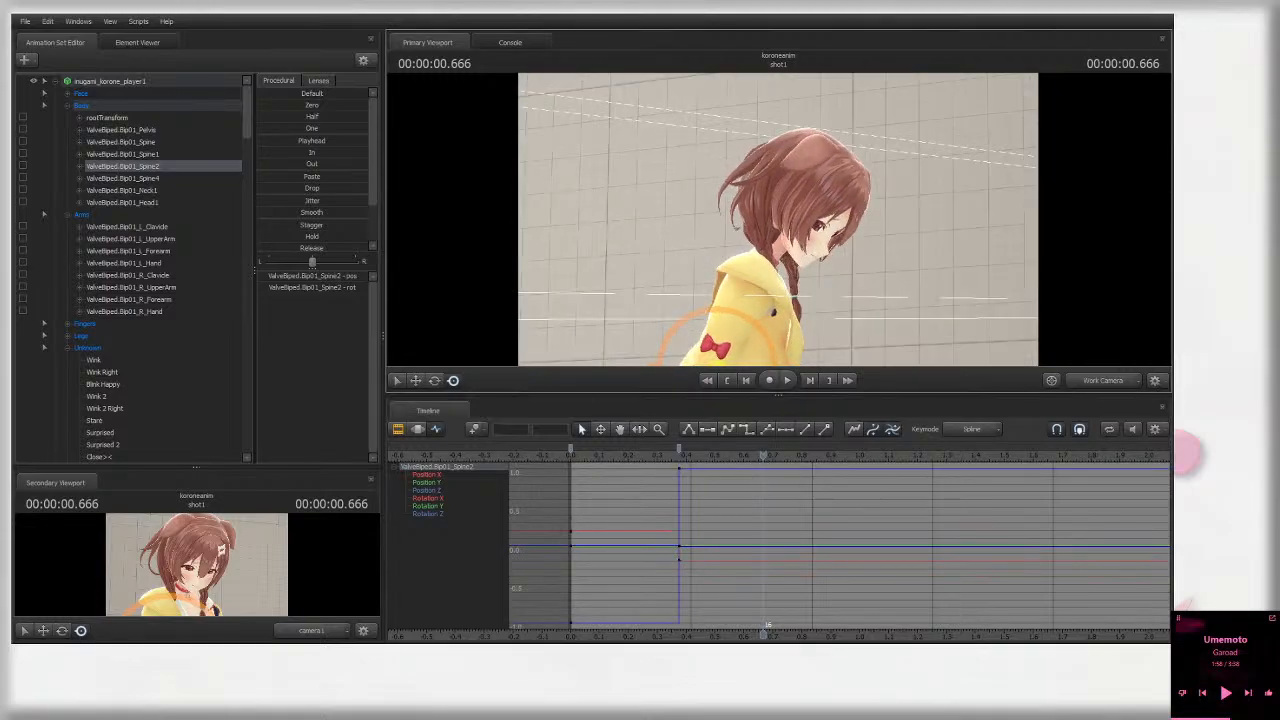
{"action": "left_click_drag", "start_coordinate": [768, 280], "coordinate": [748, 264], "text": "alt"}
{"action": "left_click", "coordinate": [1090, 379]}
Step: Adjust the rotation of the neck and head bones at 0.666 seconds in the camera1 view
{"action": "left_click", "coordinate": [720, 275], "text": "ctrl"}
{"action": "left_click", "coordinate": [722, 235]}
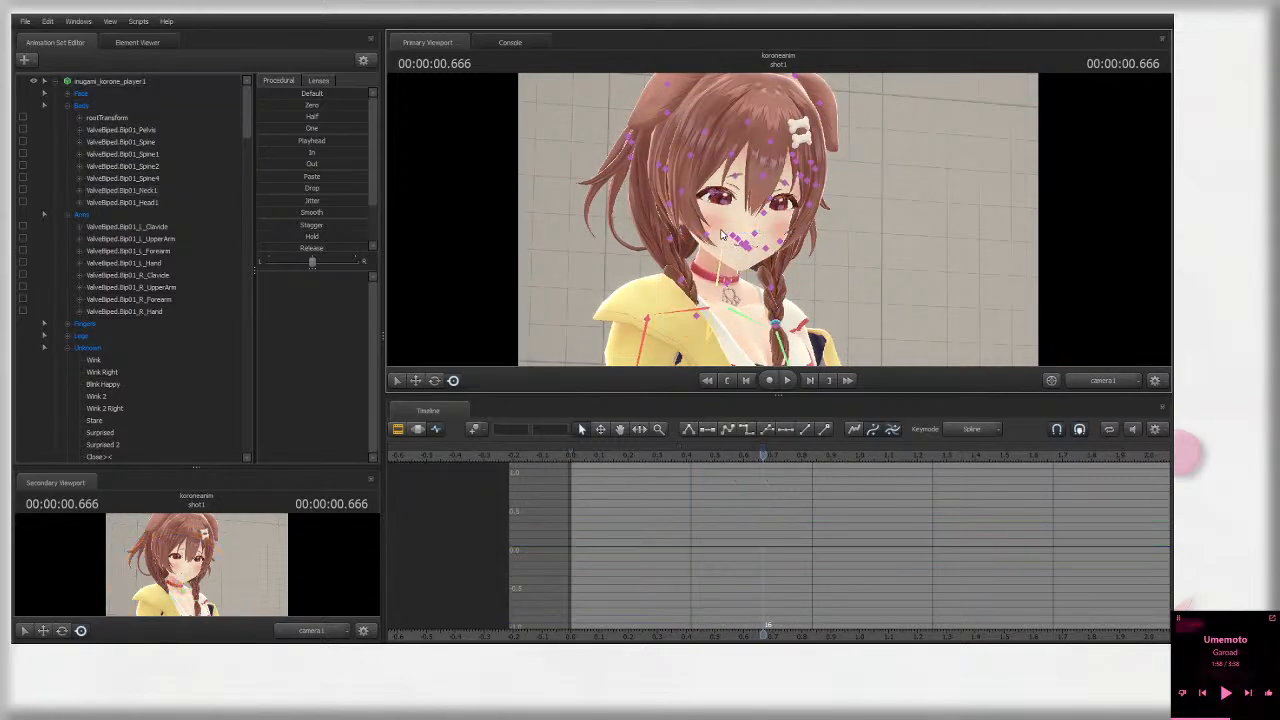
{"action": "left_click", "coordinate": [727, 283], "text": "ctrl"}
{"action": "left_click_drag", "start_coordinate": [668, 270], "coordinate": [670, 283]}
{"action": "left_click", "coordinate": [154, 203]}
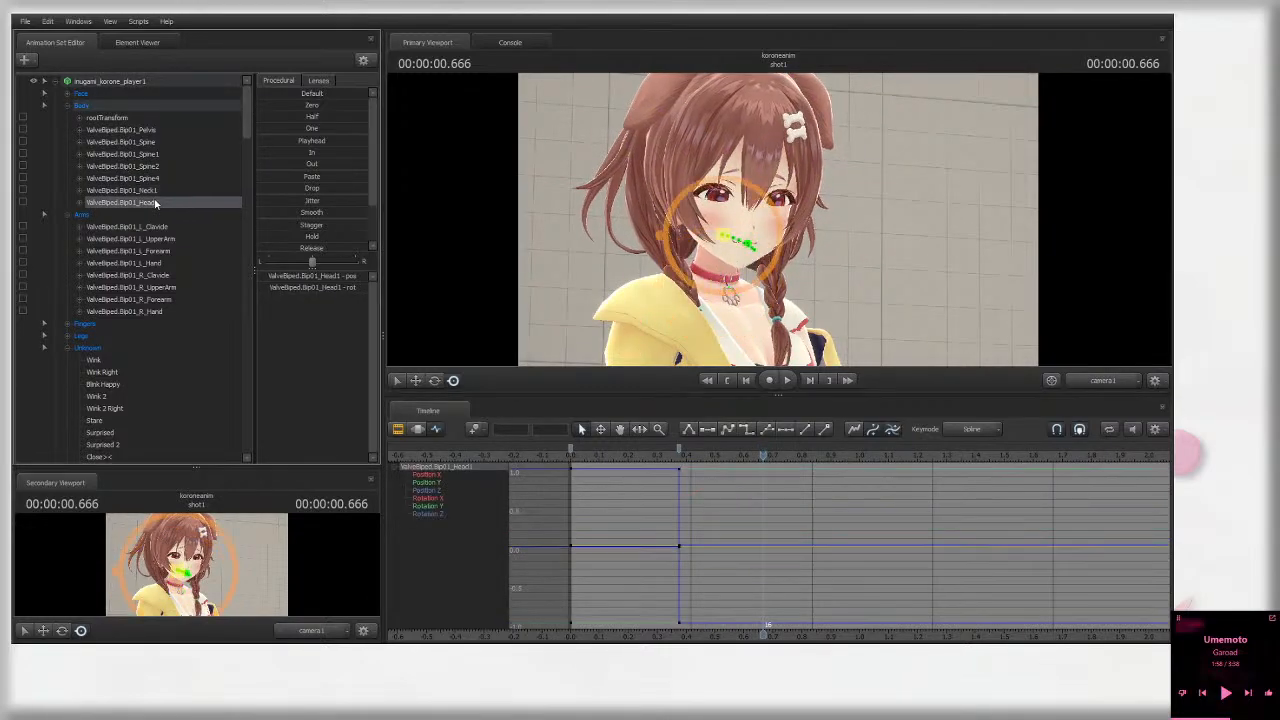
{"action": "left_click_drag", "start_coordinate": [808, 244], "coordinate": [782, 232]}
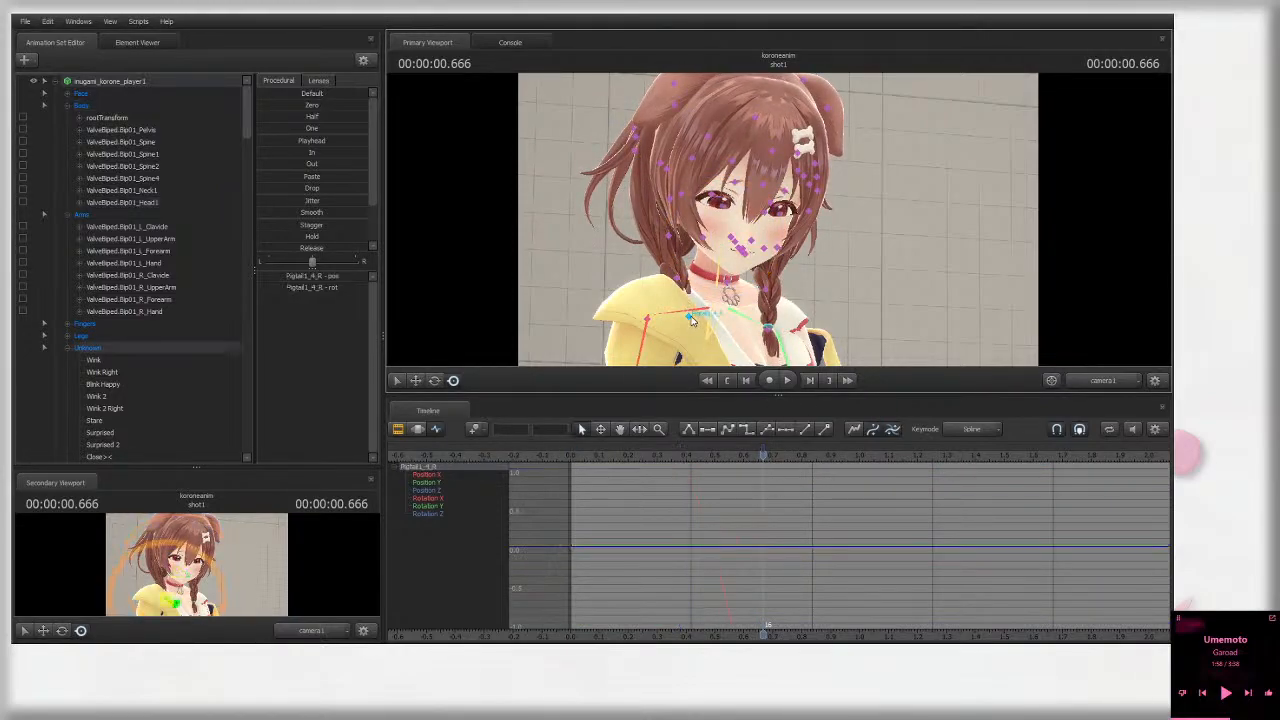
Step: Adjust the shoulder pose at 0.666 seconds by rotating the clavicle and upper arm bones
{"action": "left_click", "coordinate": [662, 311]}
{"action": "left_click", "coordinate": [790, 325]}
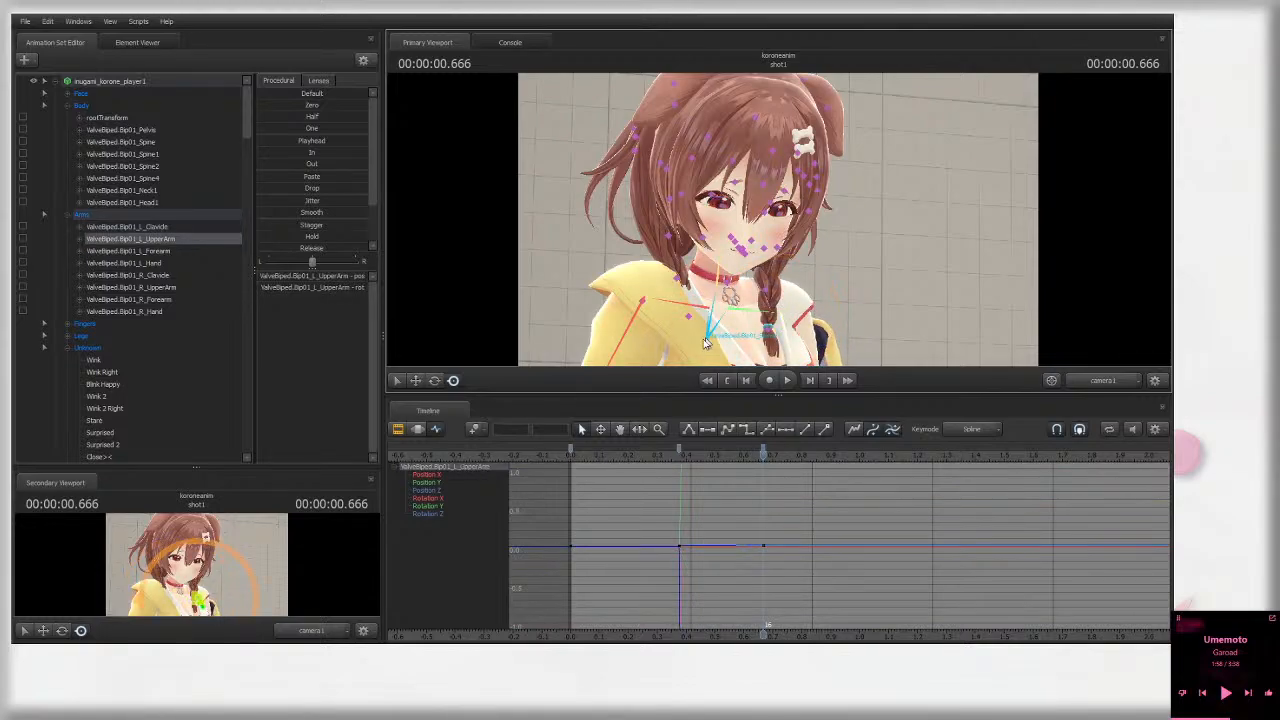
{"action": "left_click", "coordinate": [670, 280]}
{"action": "left_click_drag", "start_coordinate": [670, 277], "coordinate": [692, 290]}
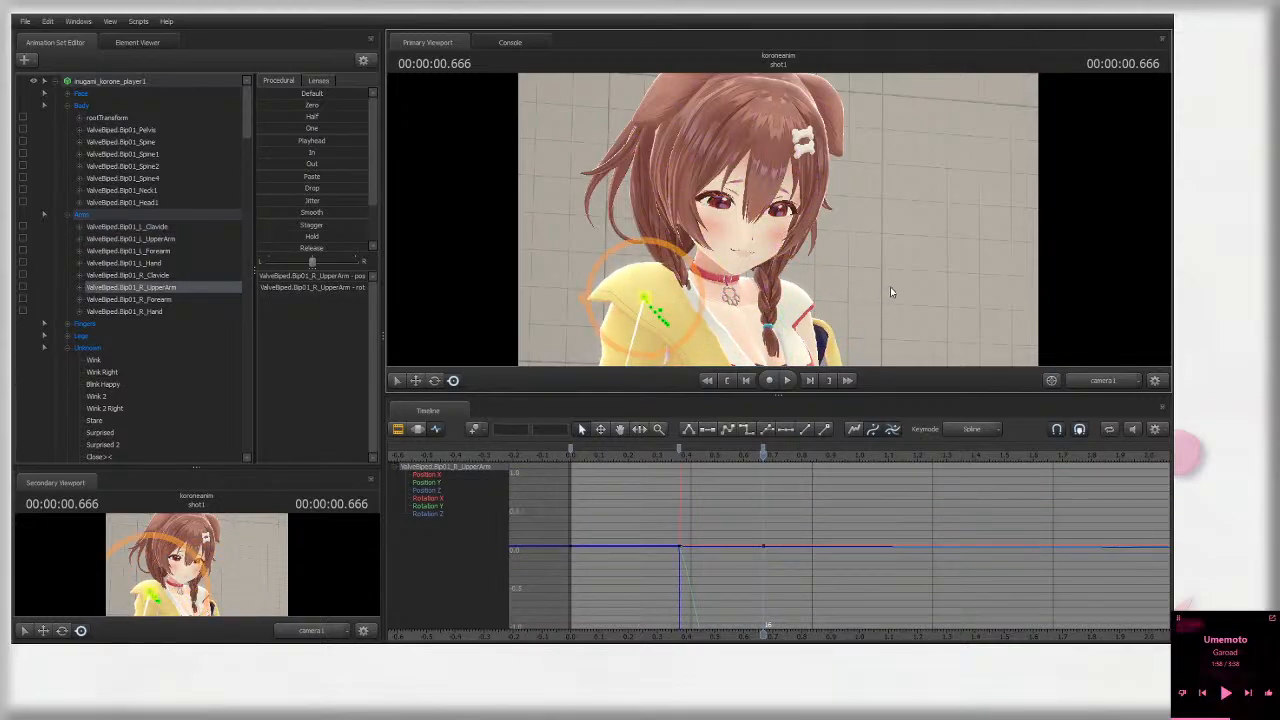
Step: Select the whole inugami_korone_player1 model and set all keyframes from 0 to 0.666 seconds to stepped tangents
{"action": "left_click", "coordinate": [595, 455]}
{"action": "left_click_drag", "start_coordinate": [595, 455], "coordinate": [643, 455]}
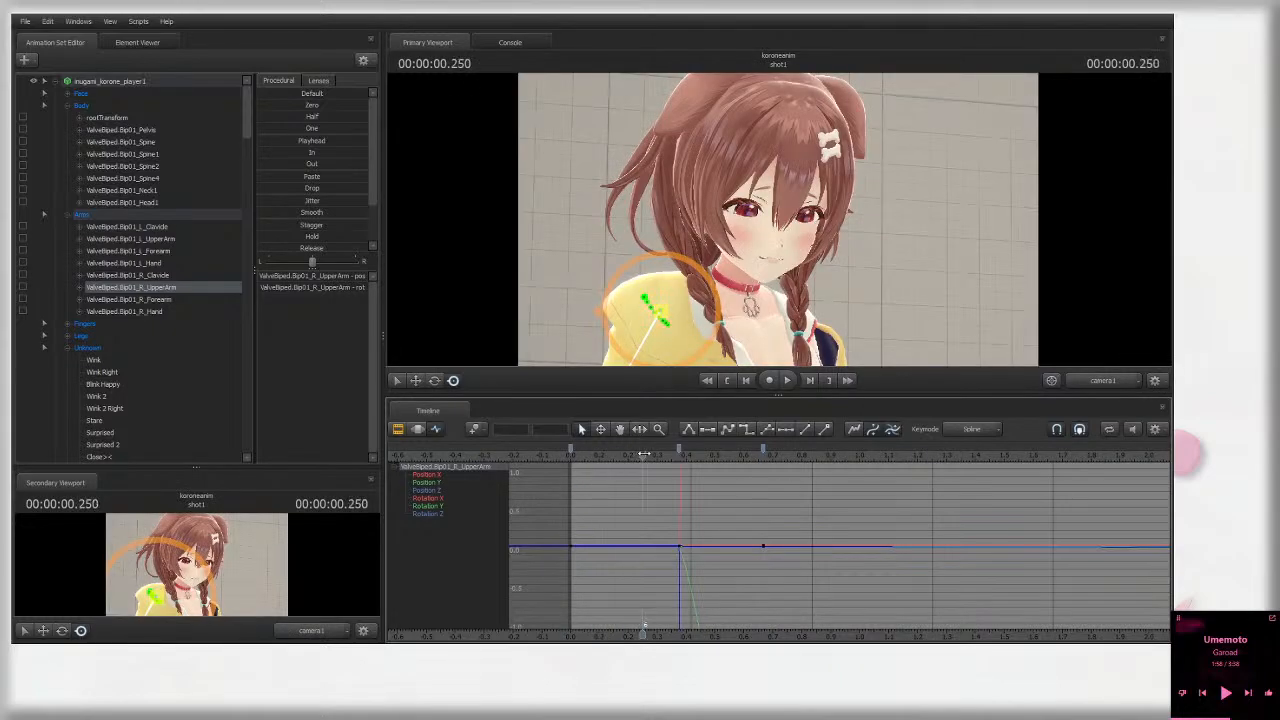
{"action": "left_click", "coordinate": [116, 82]}
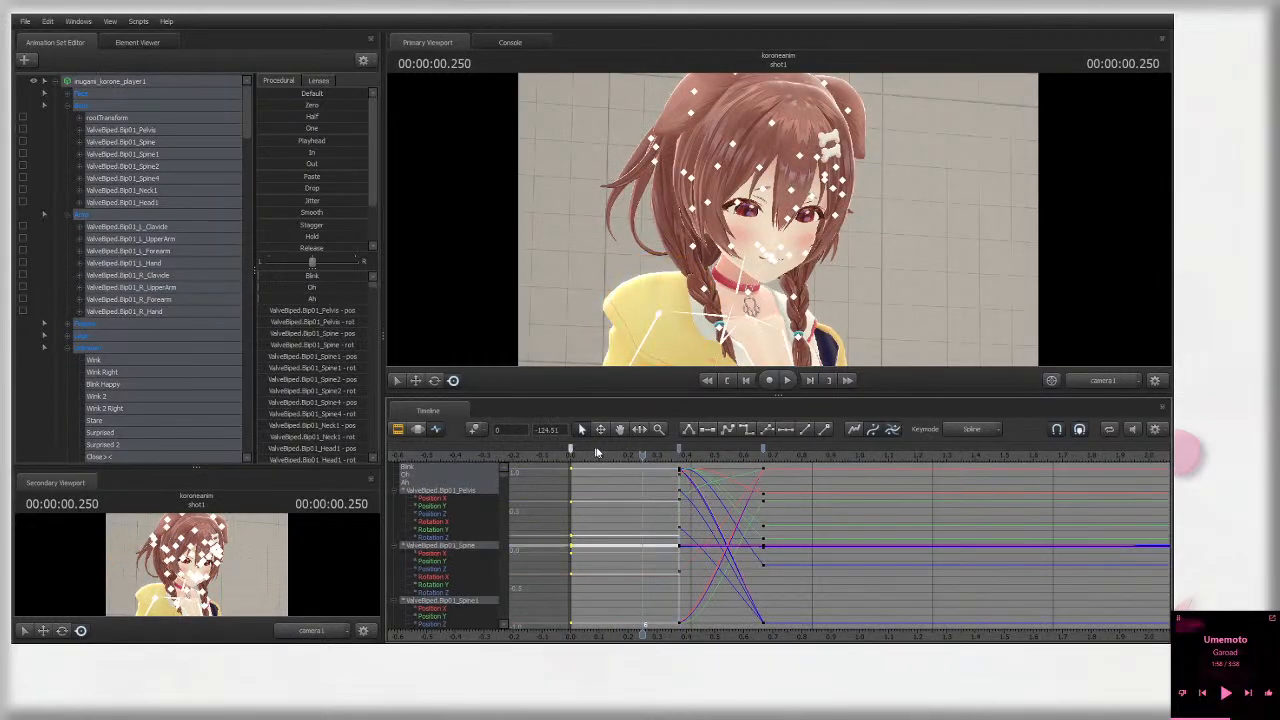
{"action": "left_click", "coordinate": [766, 453]}
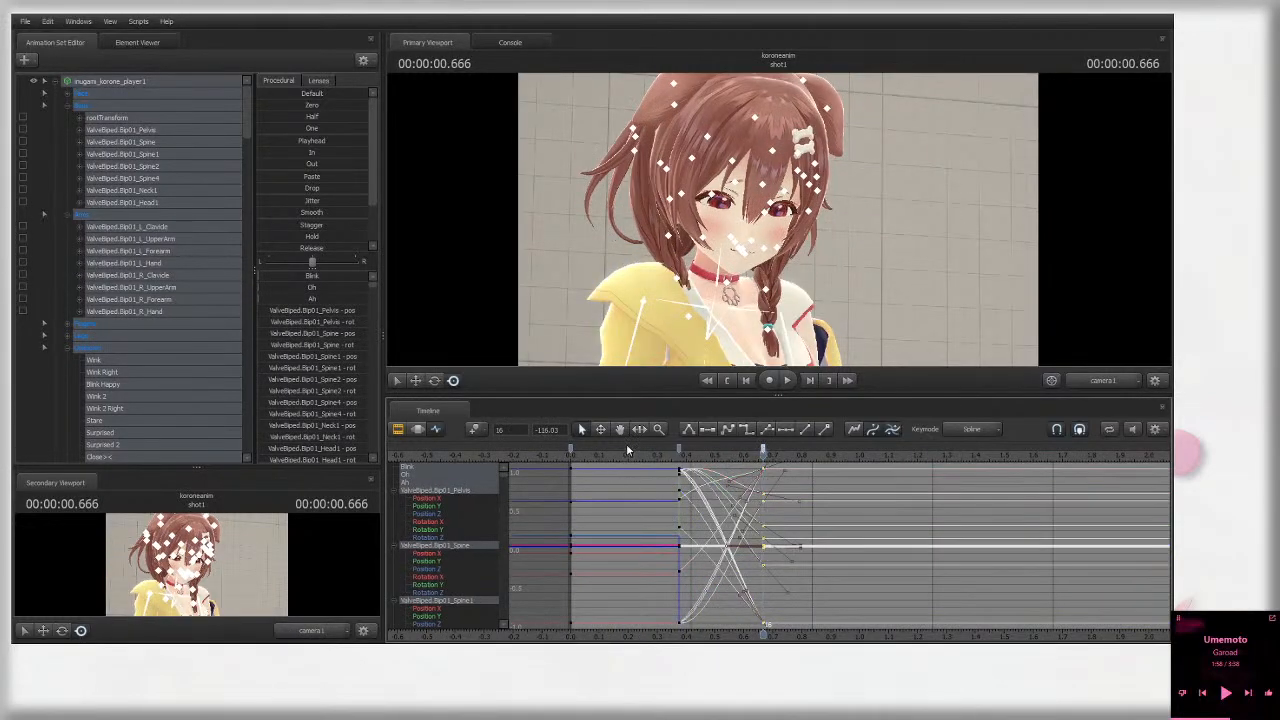
{"action": "left_click_drag", "start_coordinate": [562, 449], "coordinate": [815, 455]}
{"action": "key", "text": "4"}
{"action": "scroll", "coordinate": [815, 462], "scroll_direction": "down", "scroll_amount": 2}
{"action": "left_click", "coordinate": [721, 458]}
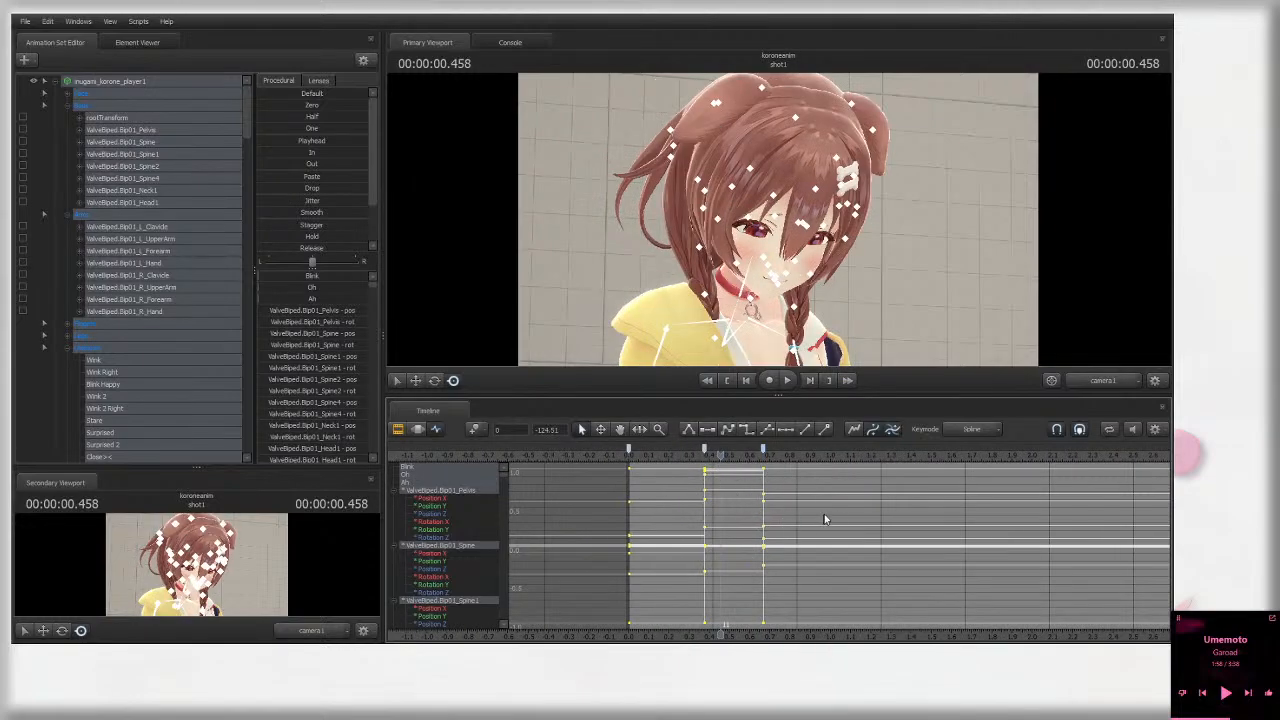
Step: Clear the selection, then play and scrub the animation from 0 seconds to review the stepped poses
{"action": "left_click", "coordinate": [887, 262], "text": "ctrl"}
{"action": "left_click_drag", "start_coordinate": [641, 449], "coordinate": [628, 453]}
{"action": "scroll", "coordinate": [768, 578], "scroll_direction": "up", "scroll_amount": 3}
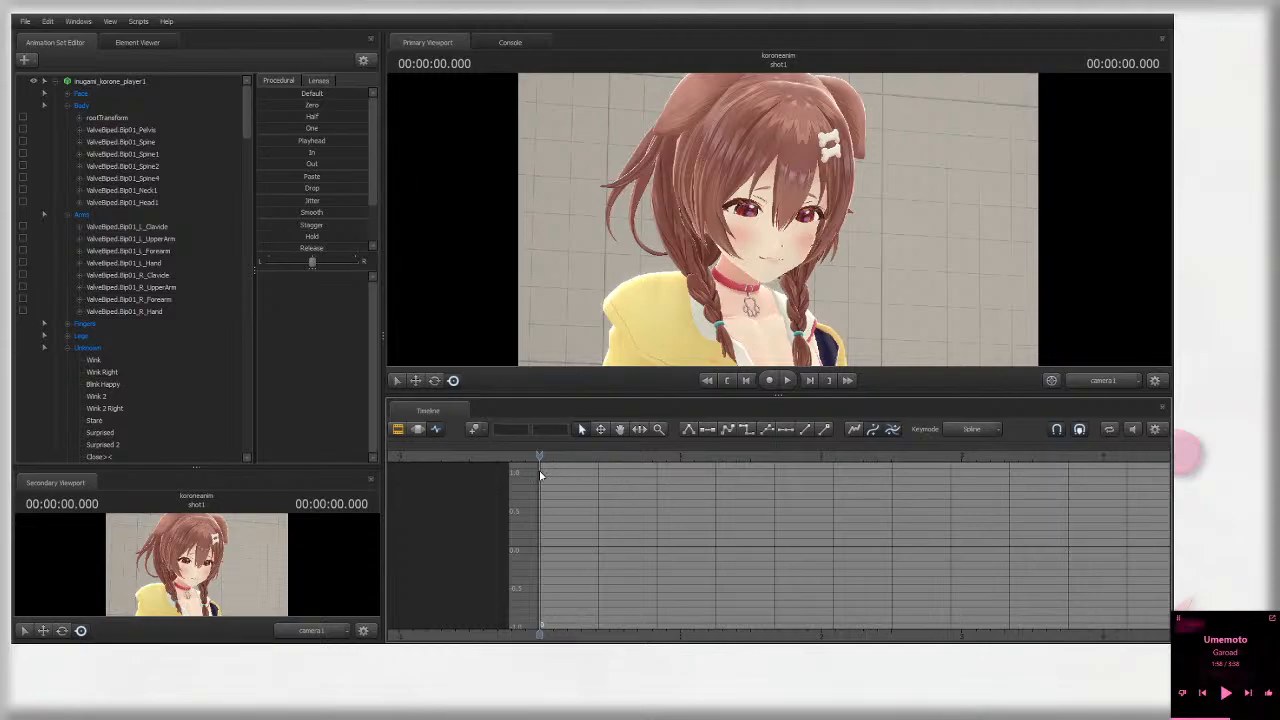
{"action": "key", "text": "space"}
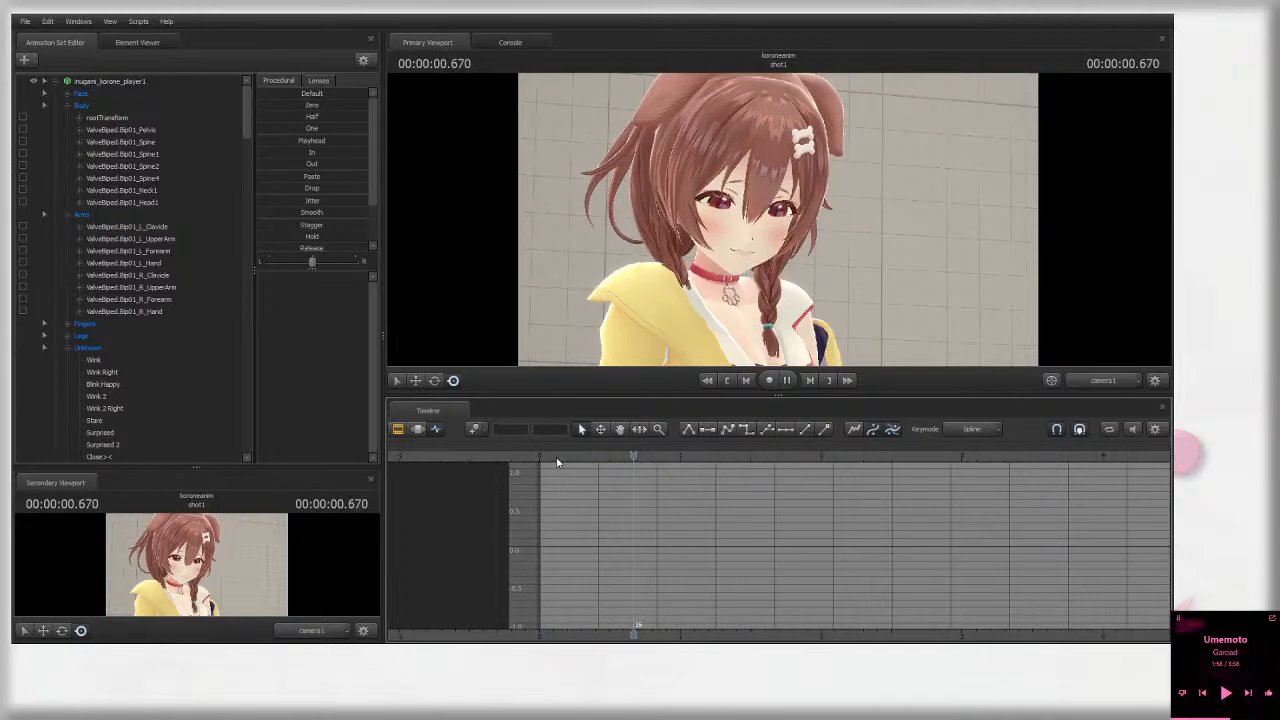
{"action": "left_click", "coordinate": [545, 455]}
{"action": "left_click_drag", "start_coordinate": [545, 455], "coordinate": [565, 454]}
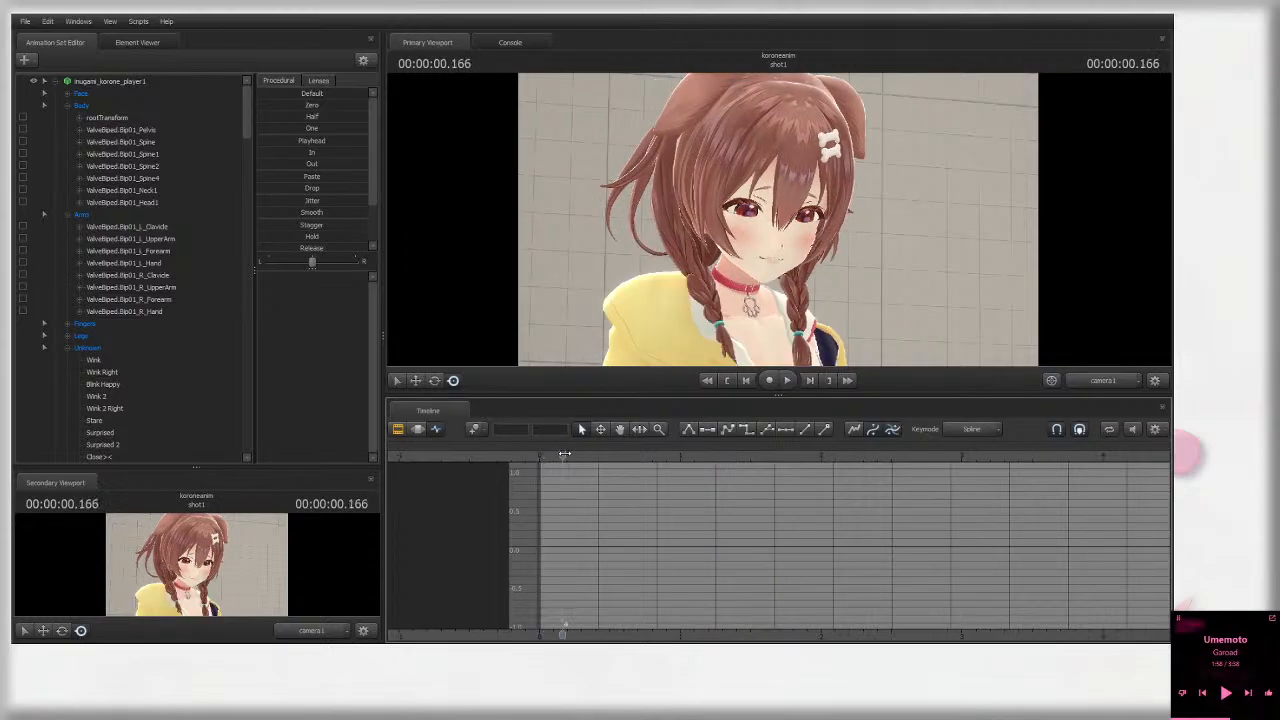
Step: Select the whole model and inspect its keyframes at 0, 0.375 and 0.666 seconds before clearing the selection
{"action": "left_click", "coordinate": [95, 83]}
{"action": "left_click", "coordinate": [579, 456]}
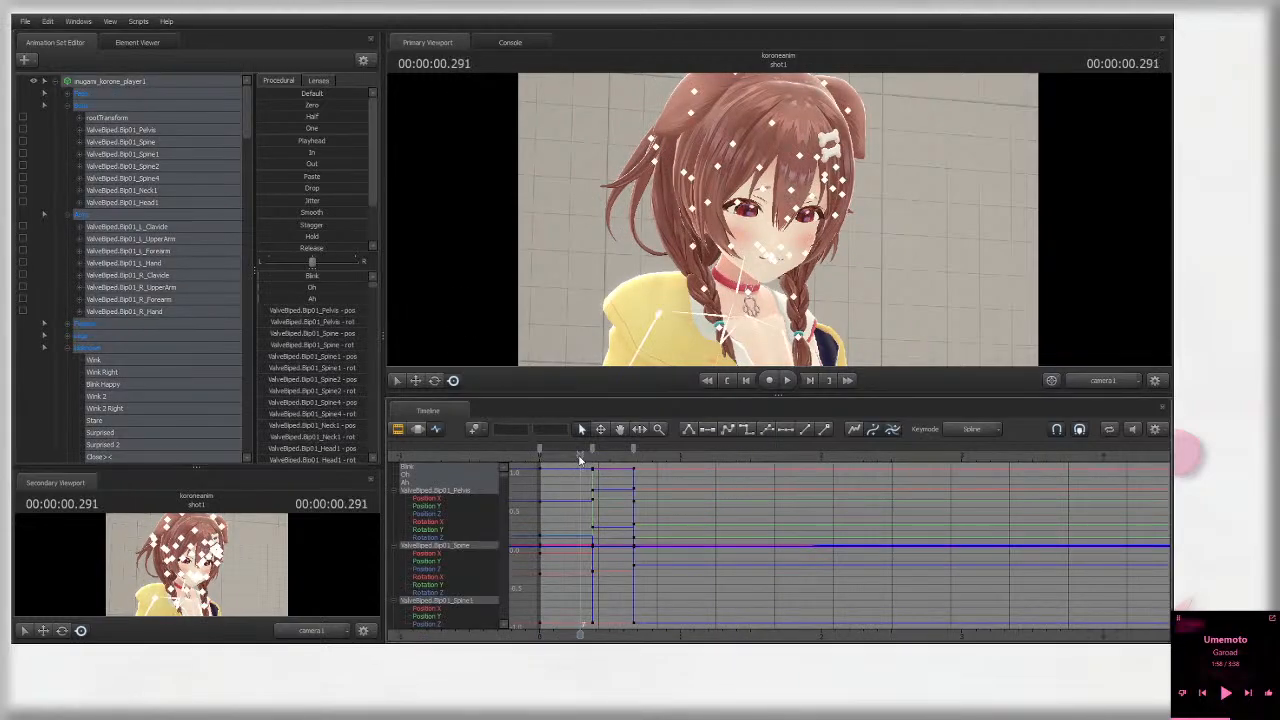
{"action": "left_click", "coordinate": [538, 450]}
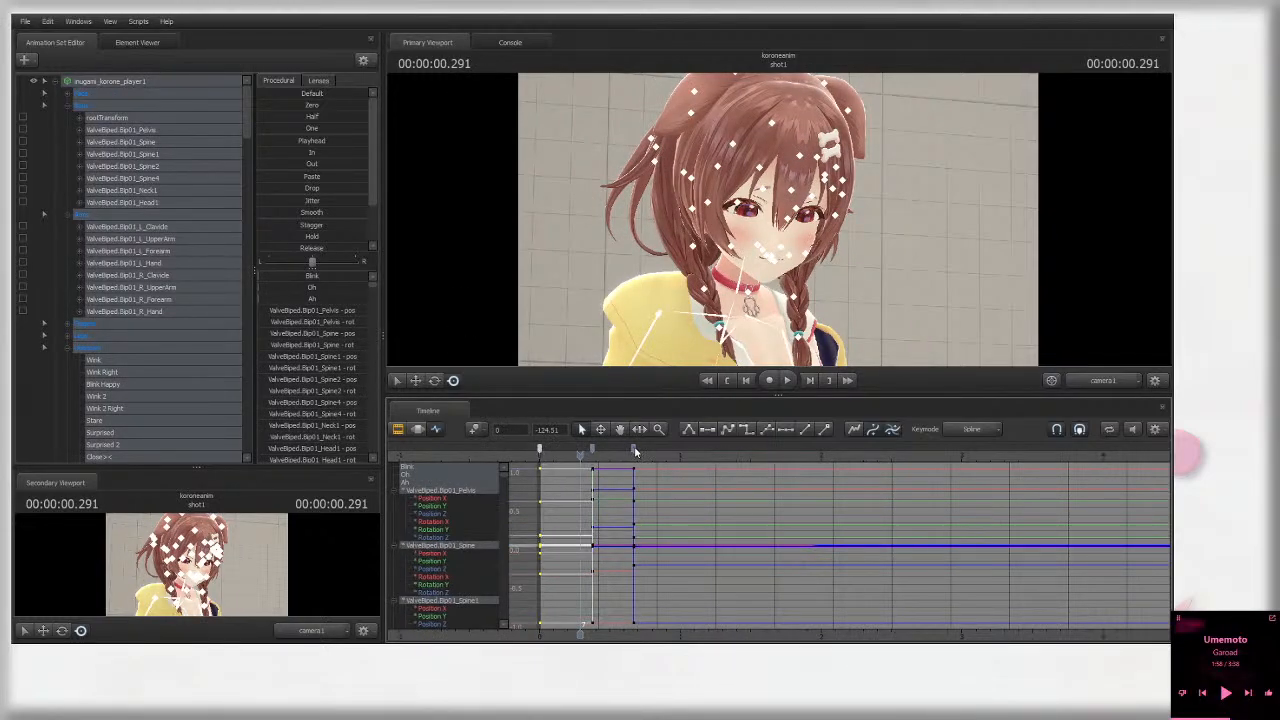
{"action": "left_click", "coordinate": [634, 449]}
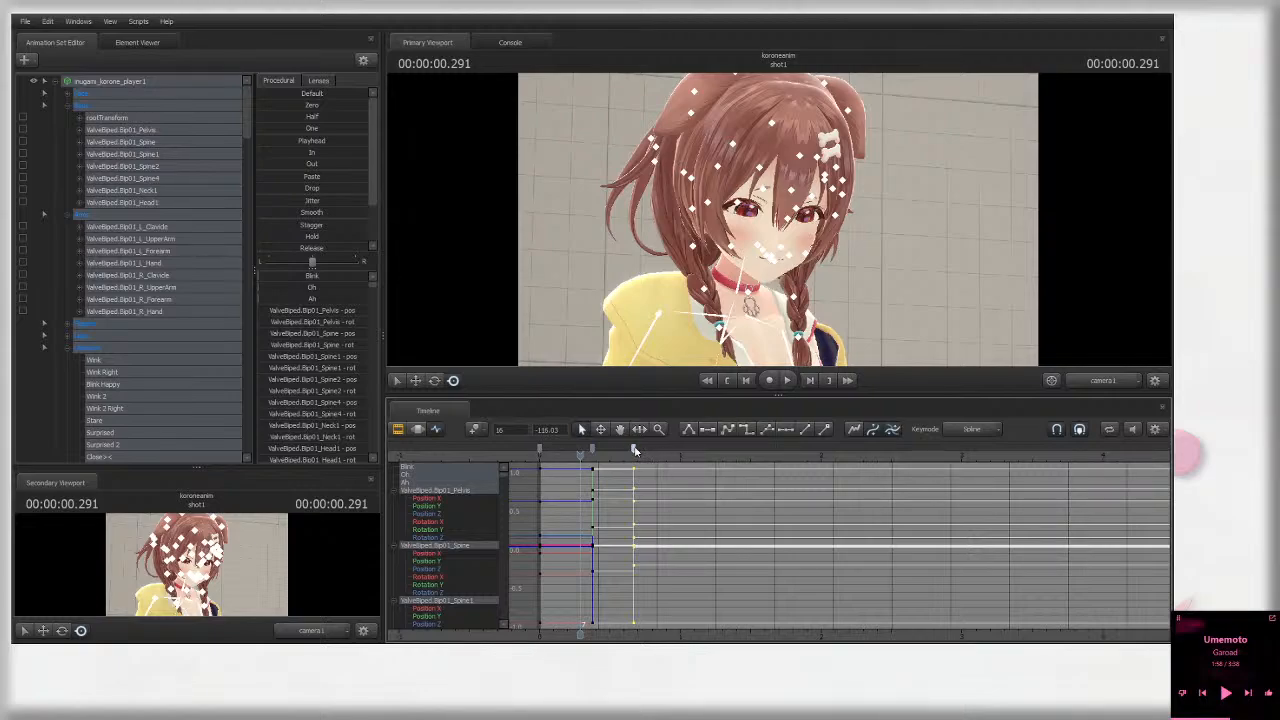
{"action": "left_click", "coordinate": [538, 450]}
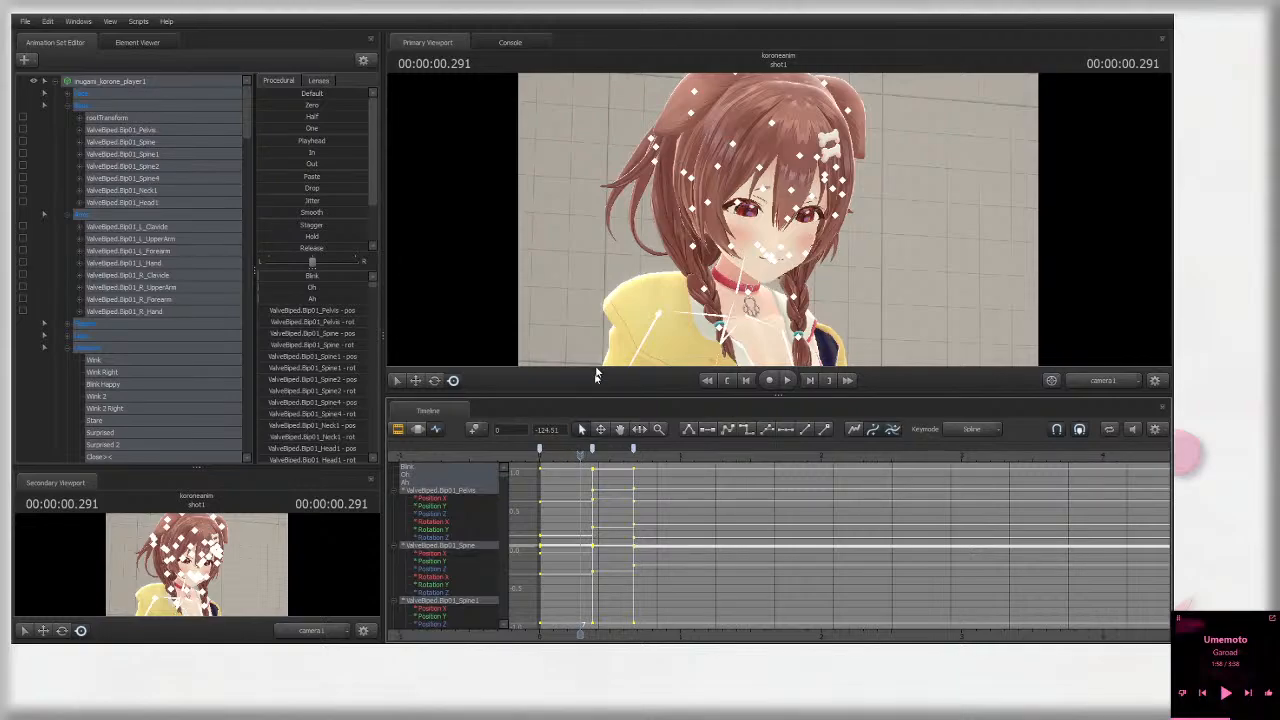
{"action": "left_click", "coordinate": [597, 322]}
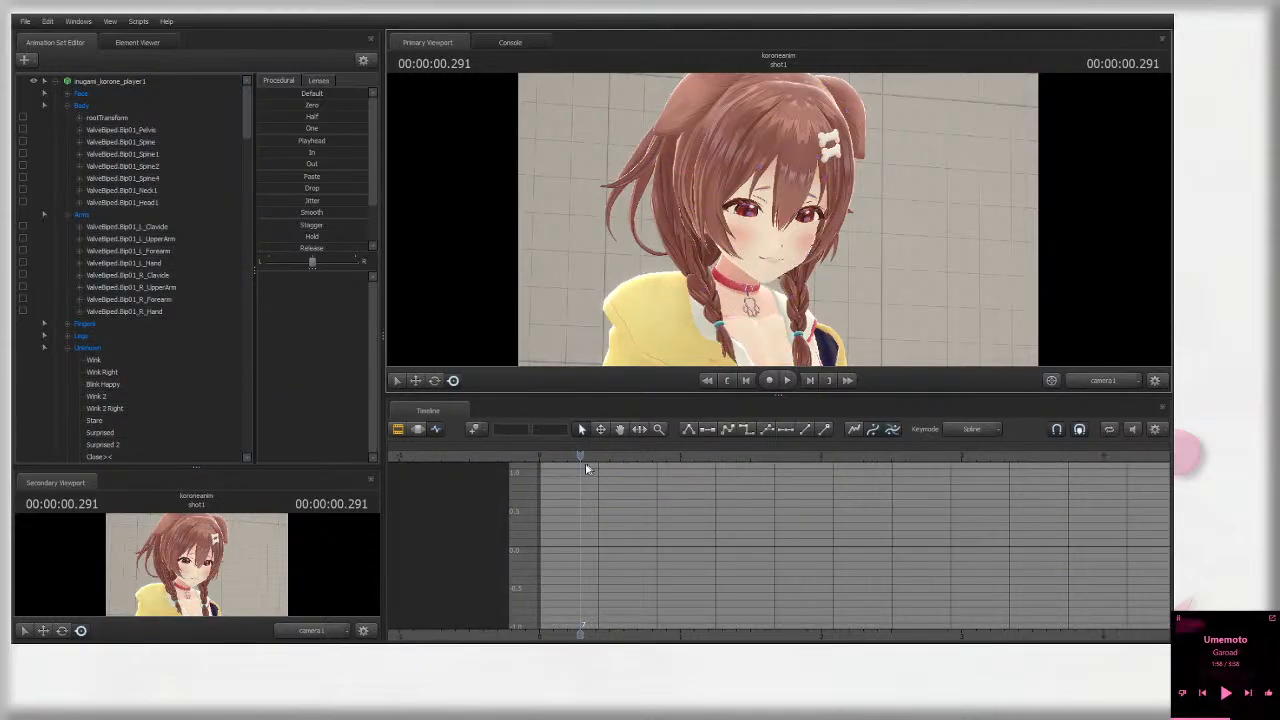
Step: Select the Body, Arms, Fingers and Legs control groups and place the playhead at 0.916 seconds for a new pose
{"action": "left_click_drag", "start_coordinate": [540, 456], "coordinate": [668, 455]}
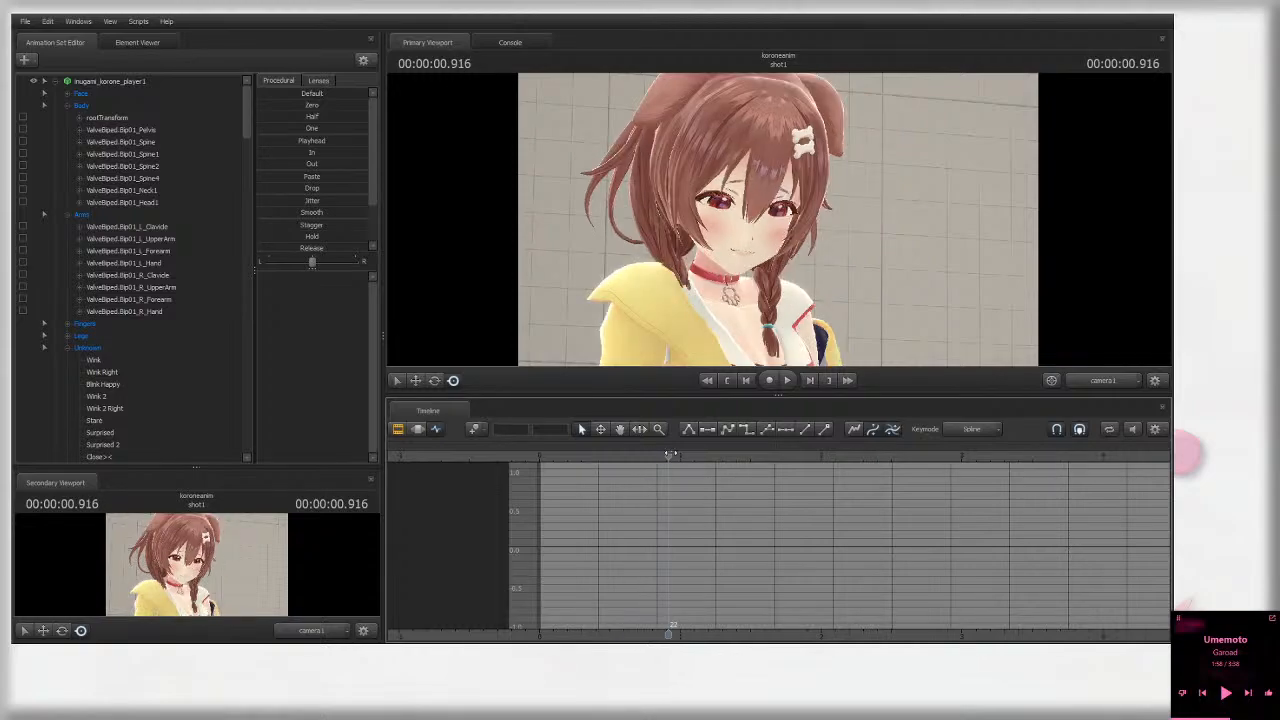
{"action": "left_click", "coordinate": [543, 455]}
{"action": "left_click_drag", "start_coordinate": [543, 455], "coordinate": [710, 455]}
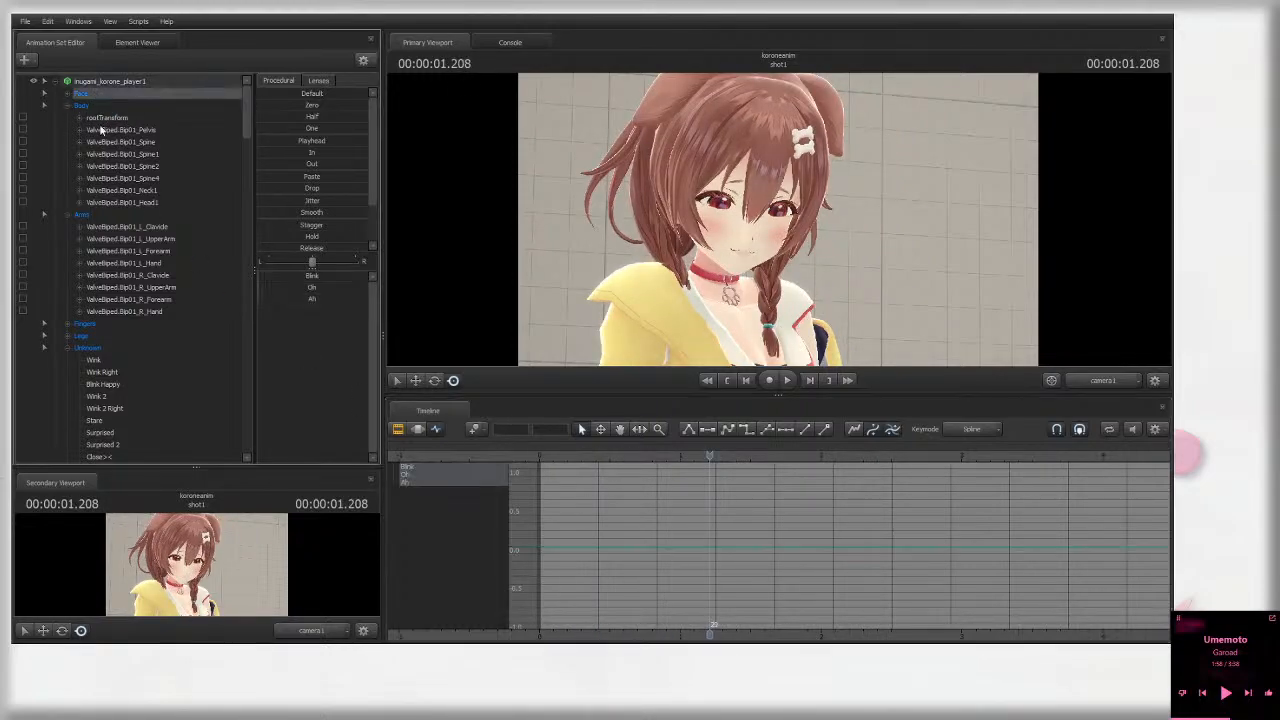
{"action": "left_click", "coordinate": [90, 106]}
{"action": "left_click", "coordinate": [140, 324], "text": "shift"}
{"action": "left_click", "coordinate": [138, 335], "text": "shift"}
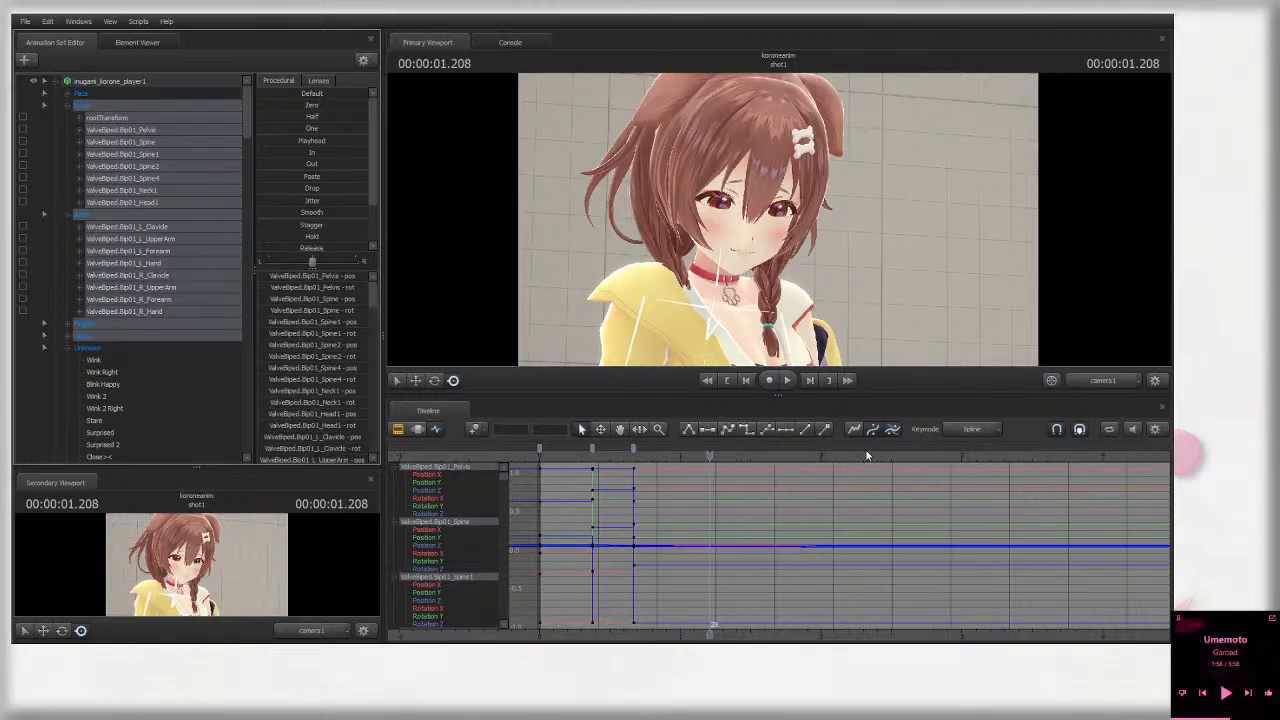
{"action": "left_click", "coordinate": [552, 457]}
{"action": "left_click_drag", "start_coordinate": [543, 463], "coordinate": [668, 457]}
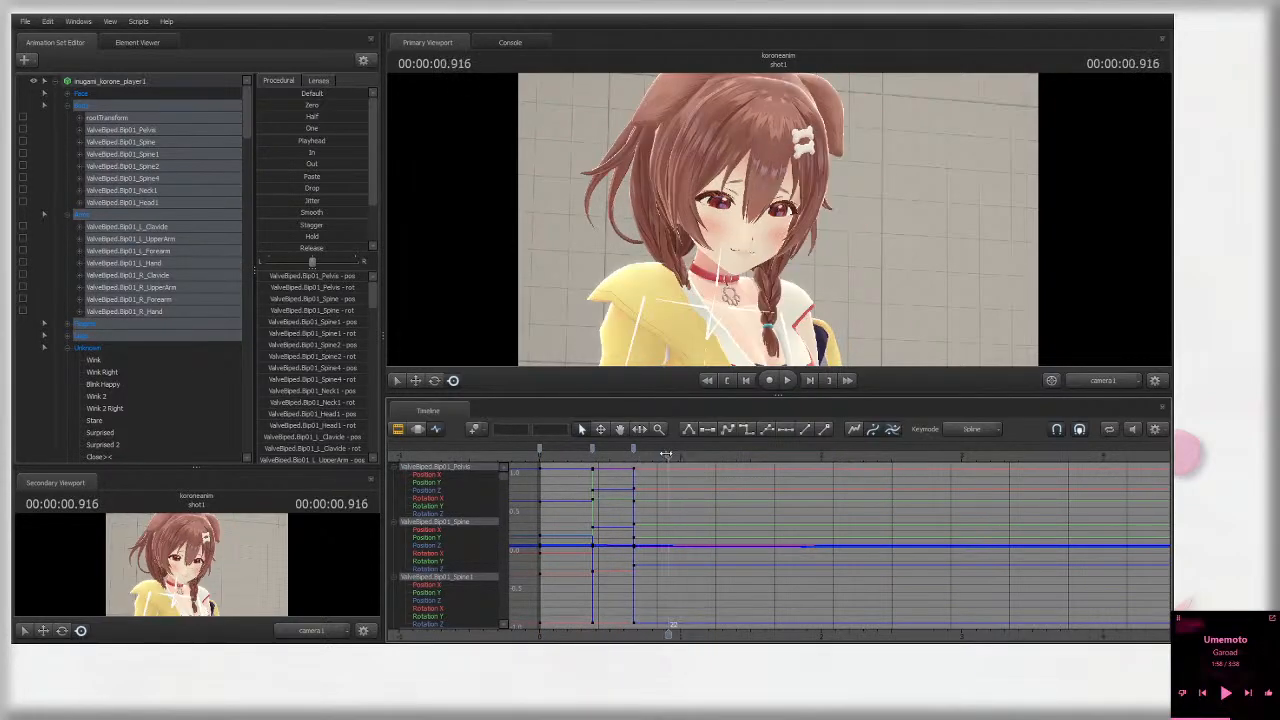
Step: Rotate the right clavicle and left upper arm bones to begin a new shoulder pose at 0.916 seconds
{"action": "left_click", "coordinate": [685, 330]}
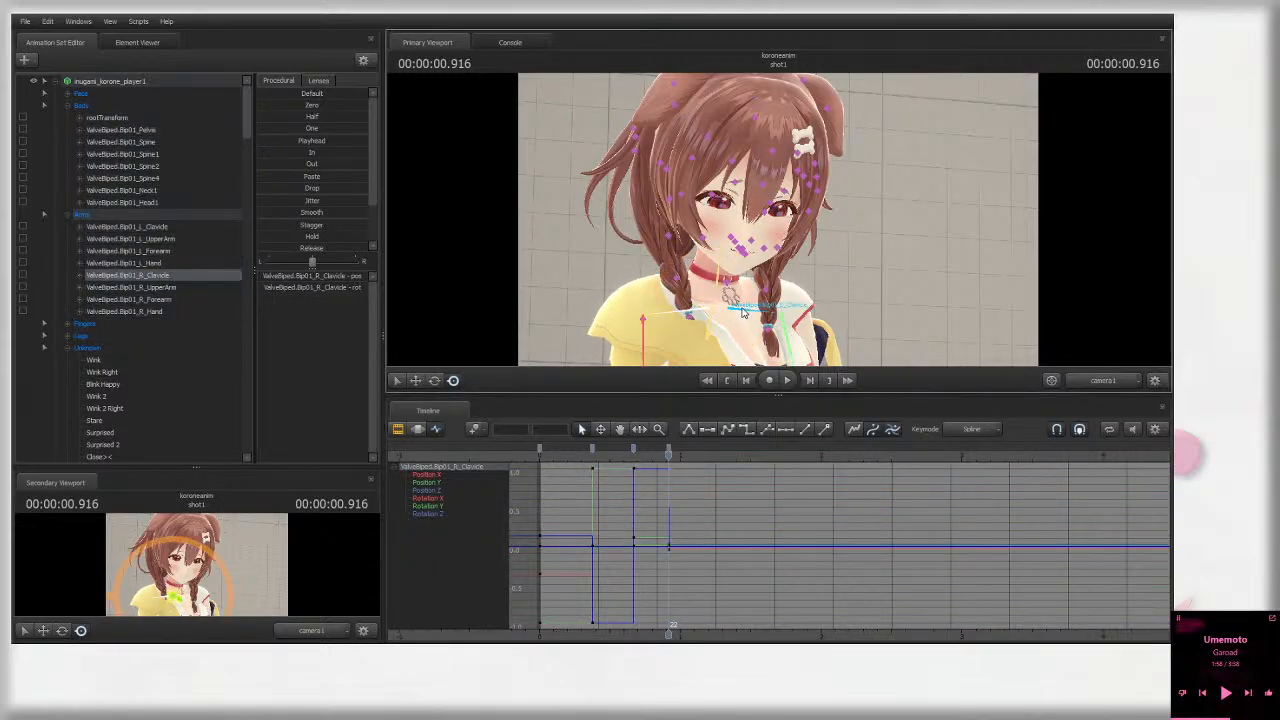
{"action": "left_click", "coordinate": [790, 333]}
{"action": "left_click", "coordinate": [790, 334]}
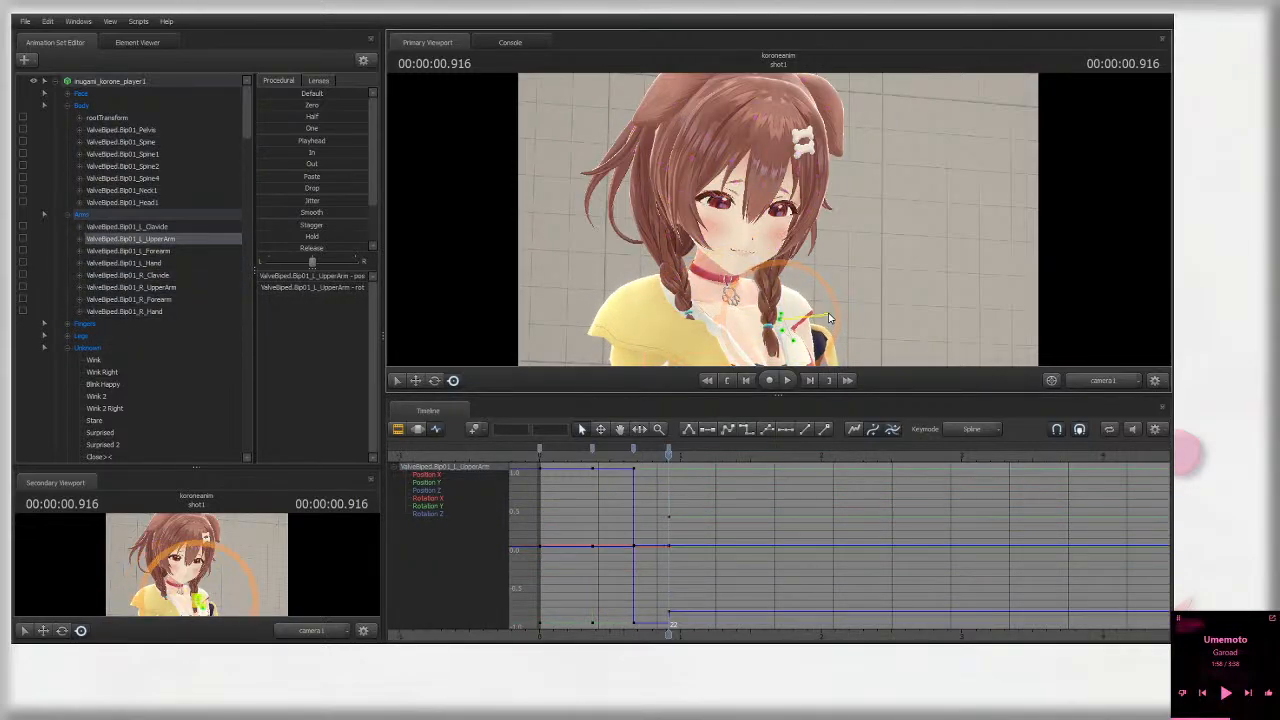
{"action": "left_click", "coordinate": [603, 333]}
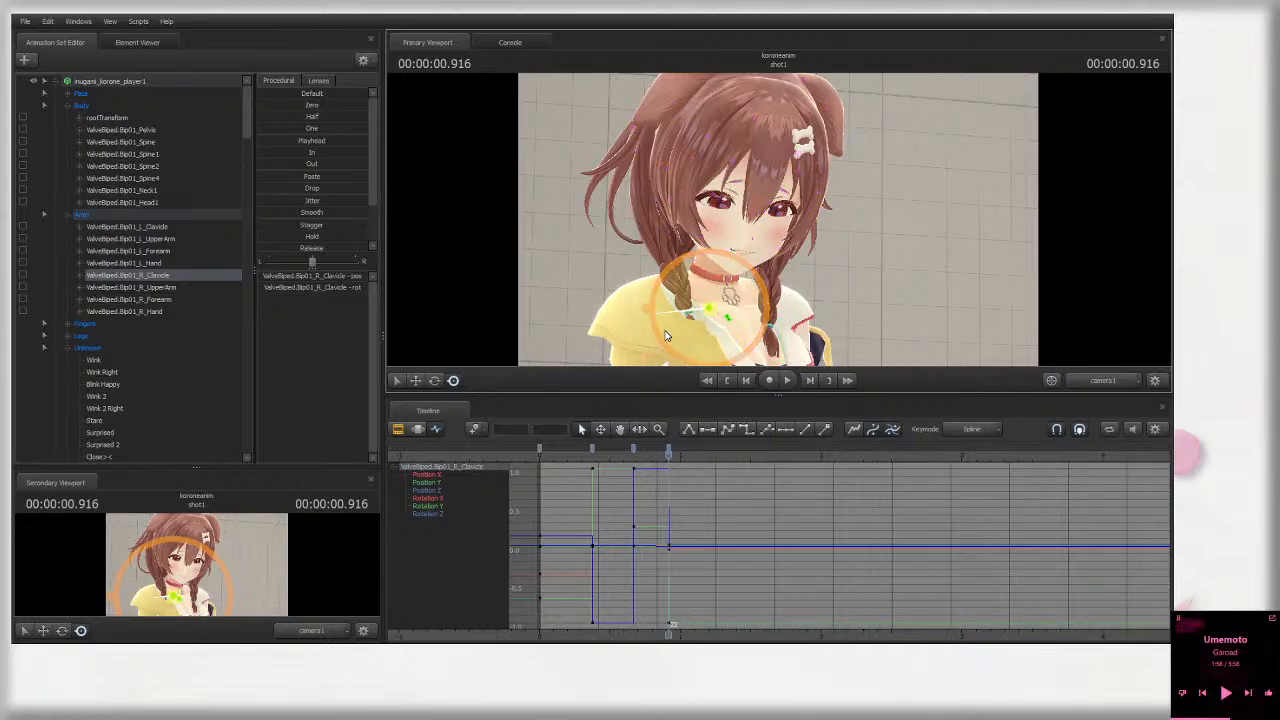
{"action": "mouse_move", "coordinate": [668, 452]}
{"action": "left_mouse_down"}
{"action": "mouse_move", "coordinate": [627, 455]}
{"action": "mouse_move", "coordinate": [668, 455]}
{"action": "left_mouse_up"}
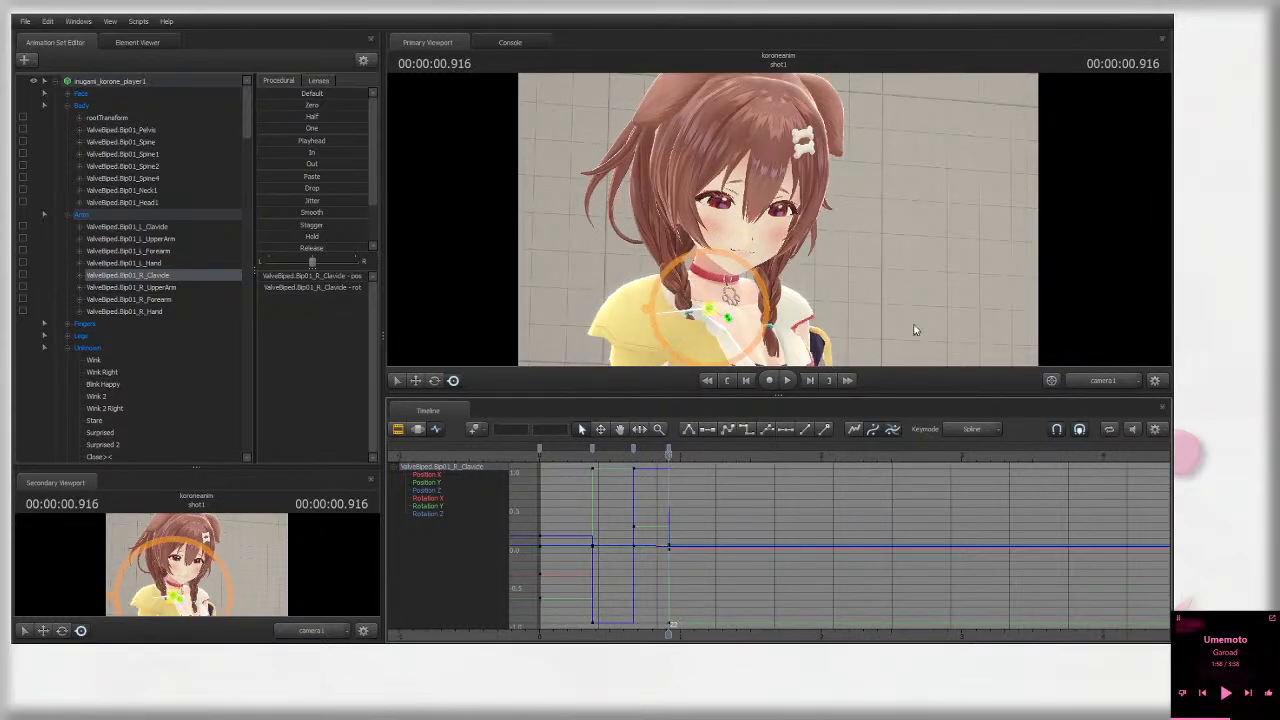
Step: Rotate the left clavicle bone at 0.916 seconds to lower the left shoulder
{"action": "key", "text": "ctrl"}
{"action": "key", "text": "ctrl"}
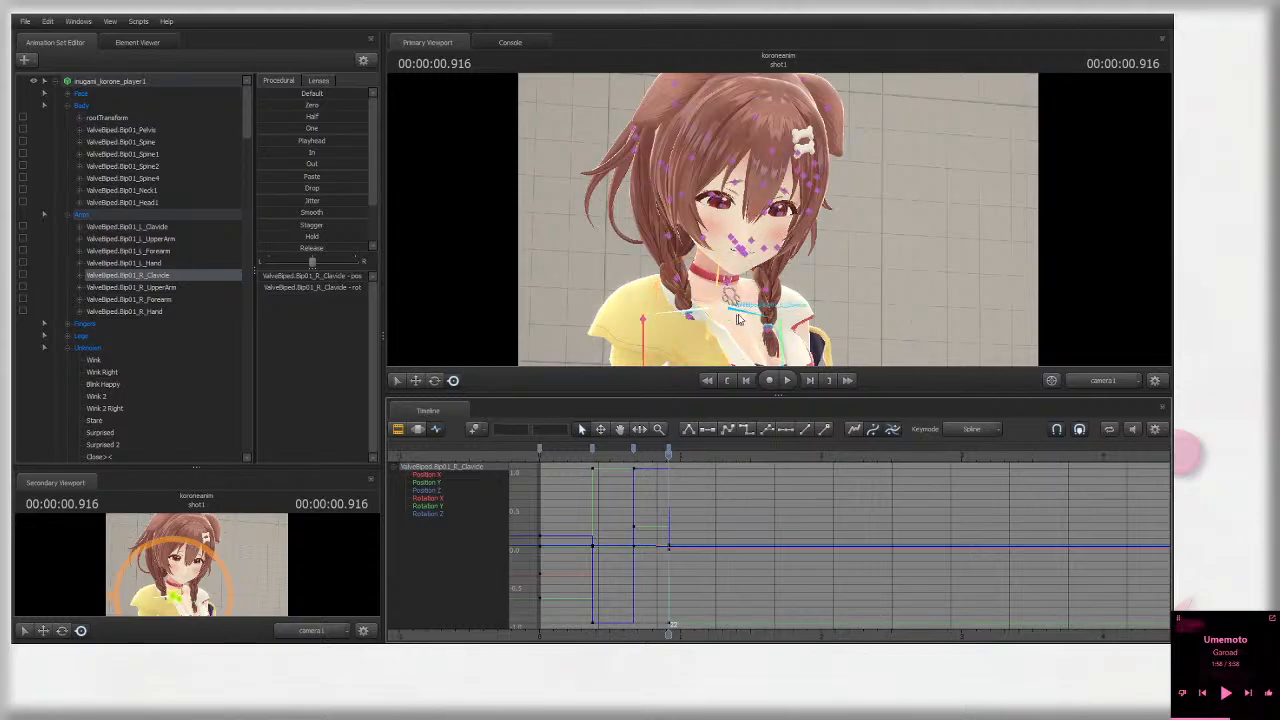
{"action": "left_click", "coordinate": [757, 312], "text": "ctrl"}
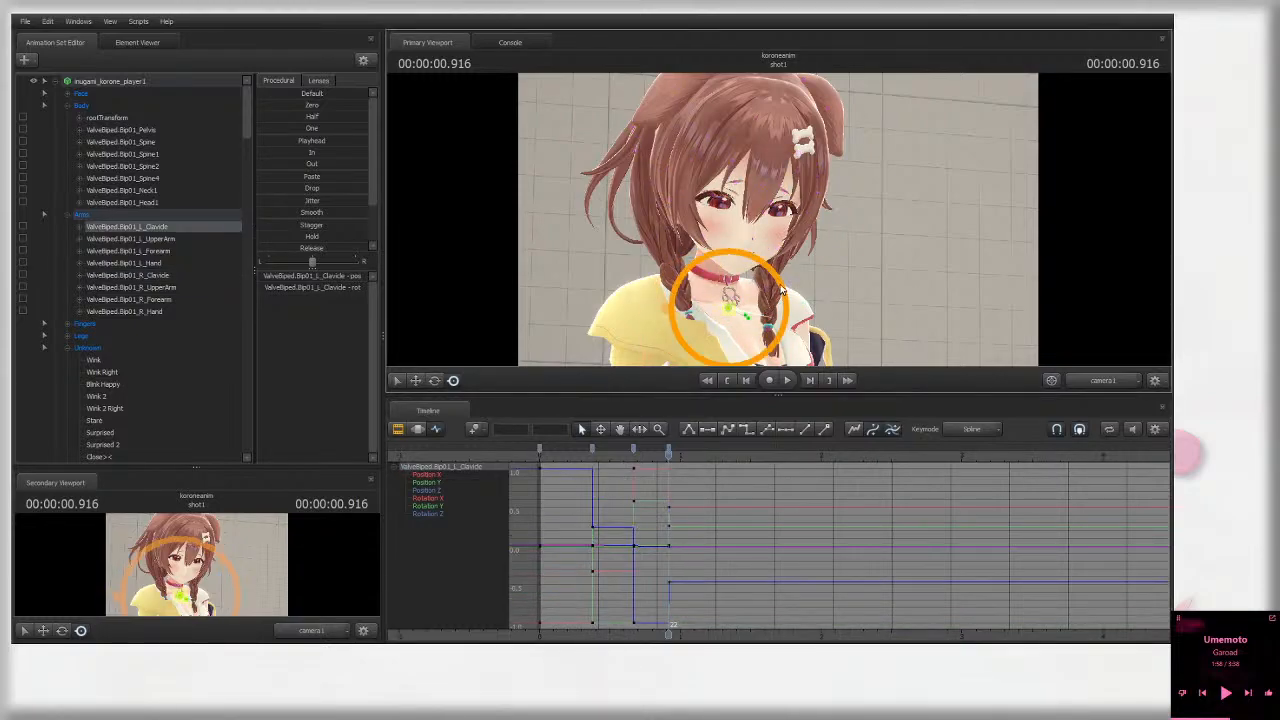
{"action": "left_click_drag", "start_coordinate": [774, 267], "coordinate": [772, 345]}
{"action": "key", "text": "ctrl"}
{"action": "key", "text": "ctrl"}
{"action": "key", "text": "ctrl"}
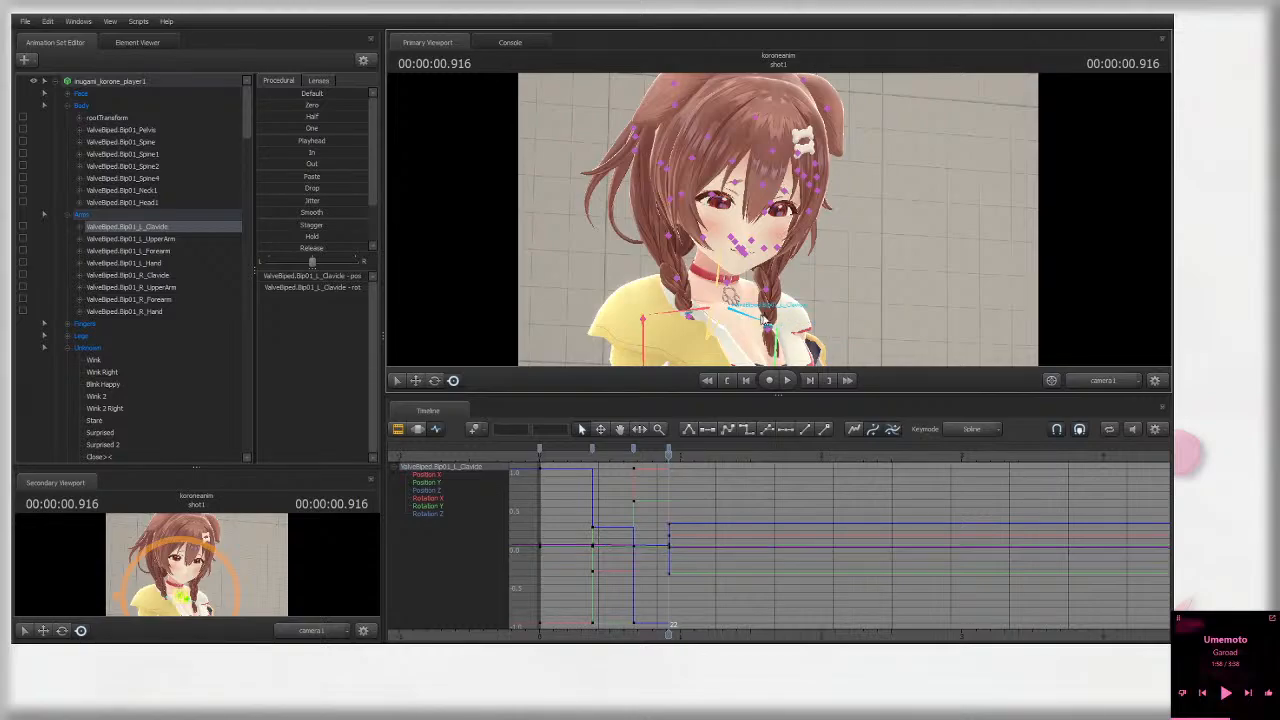
{"action": "left_click_drag", "start_coordinate": [774, 343], "coordinate": [793, 310]}
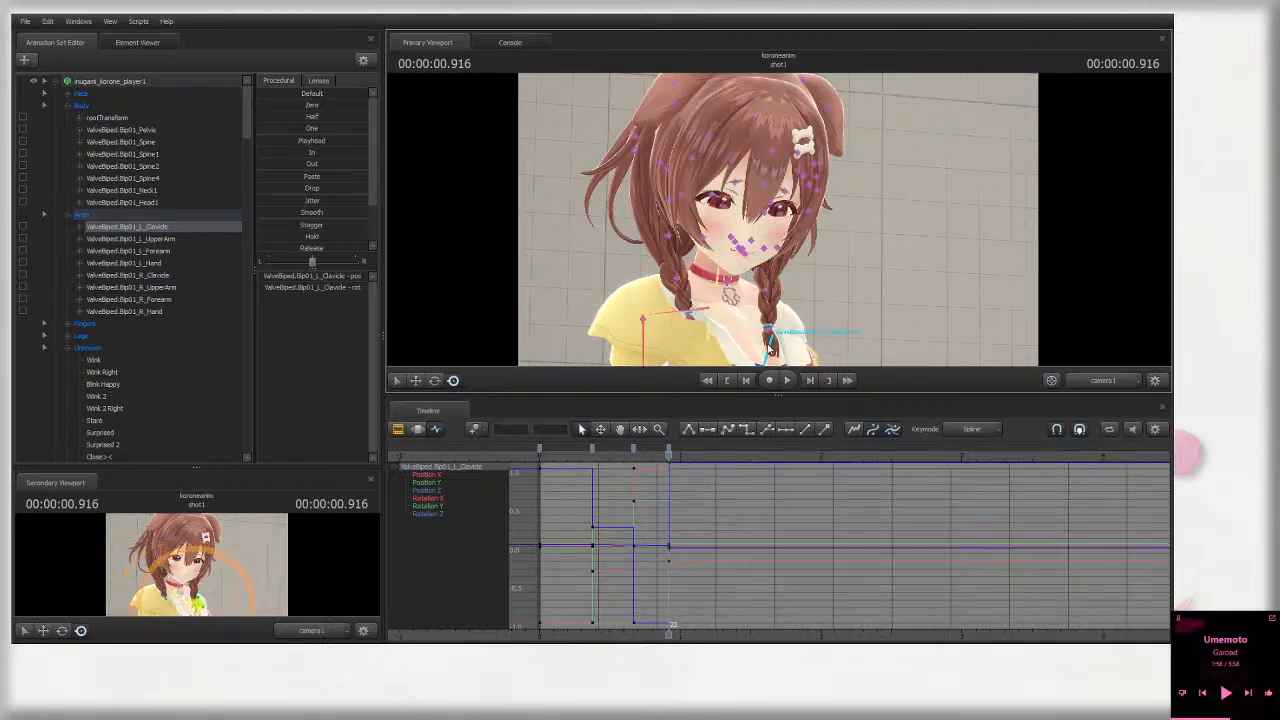
Step: Rotate the left upper arm bone at 0.916 seconds and check both clavicles while scrubbing to 0.958 seconds
{"action": "left_click", "coordinate": [829, 335]}
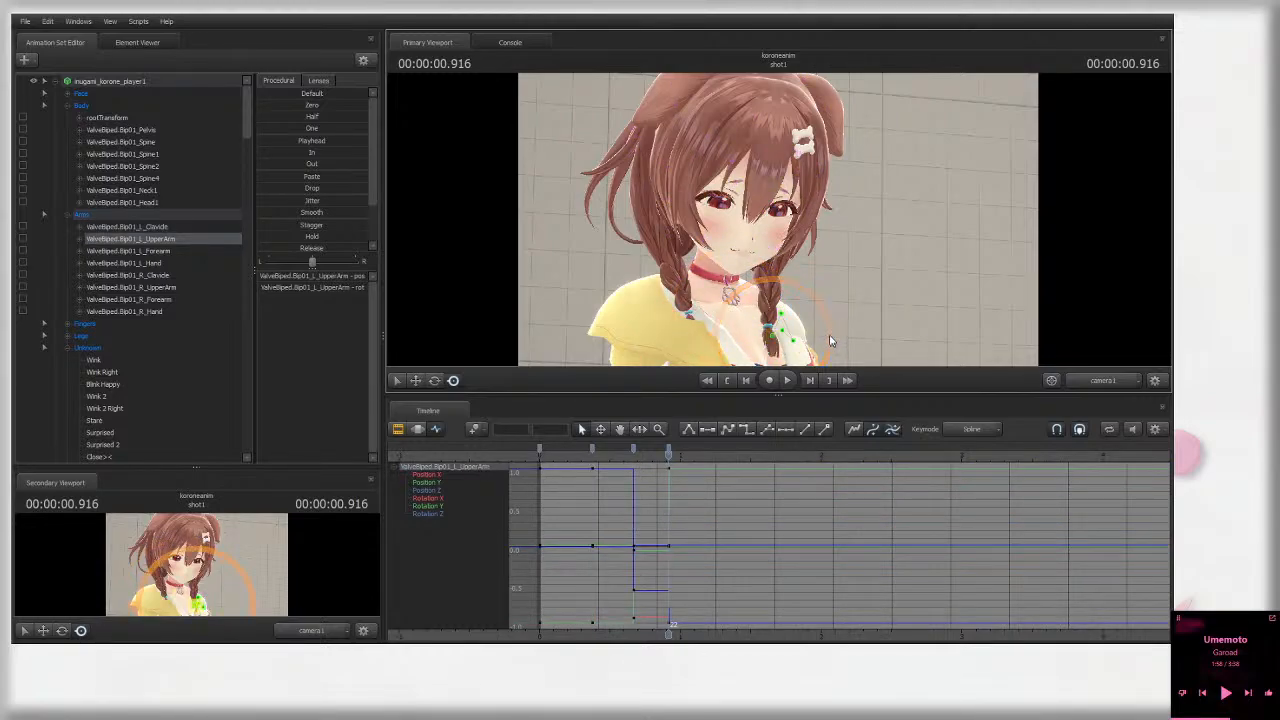
{"action": "mouse_move", "coordinate": [829, 335]}
{"action": "left_mouse_down"}
{"action": "mouse_move", "coordinate": [826, 345]}
{"action": "mouse_move", "coordinate": [829, 325]}
{"action": "left_mouse_up"}
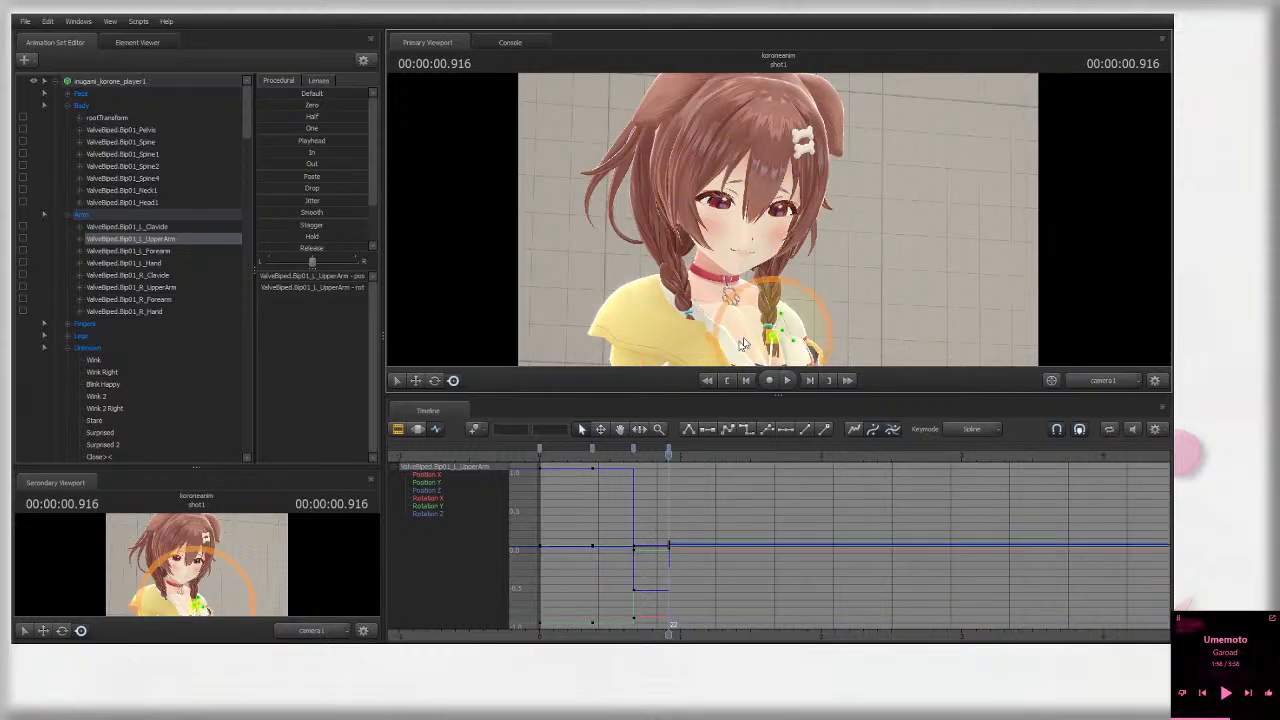
{"action": "left_click", "coordinate": [635, 456]}
{"action": "left_click_drag", "start_coordinate": [636, 457], "coordinate": [674, 456]}
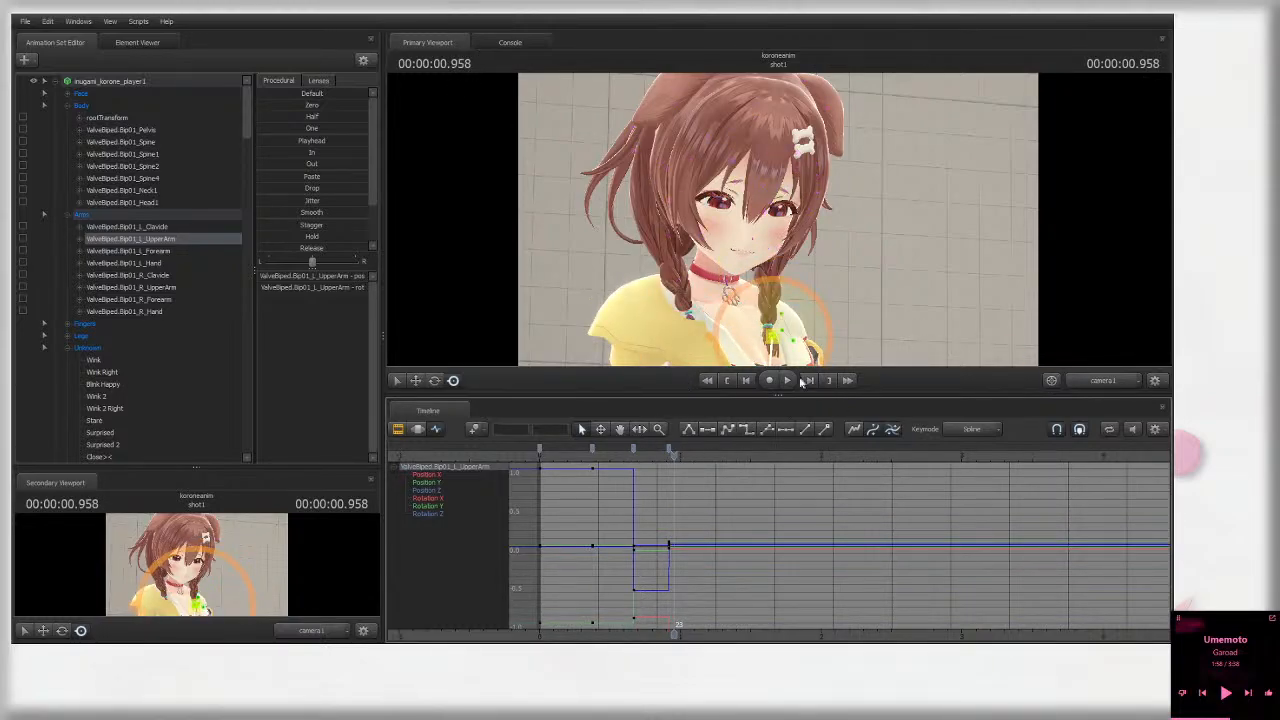
{"action": "left_click", "coordinate": [782, 320]}
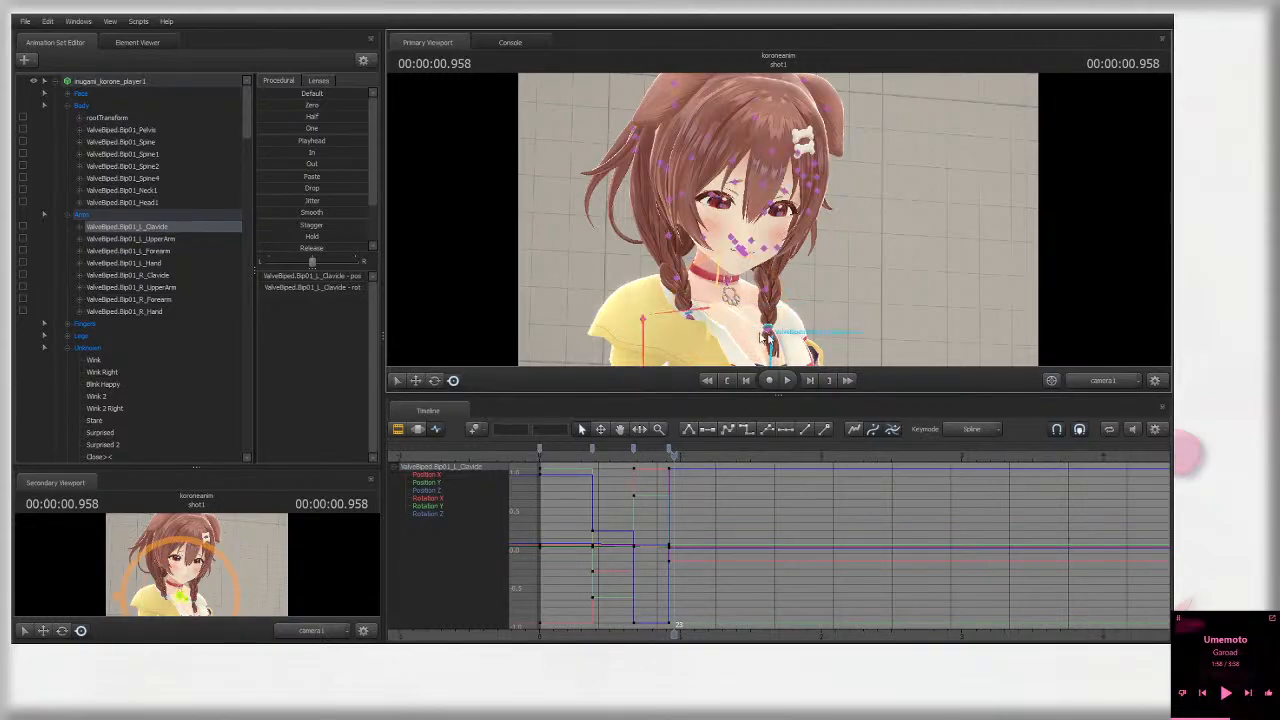
{"action": "left_click", "coordinate": [669, 330]}
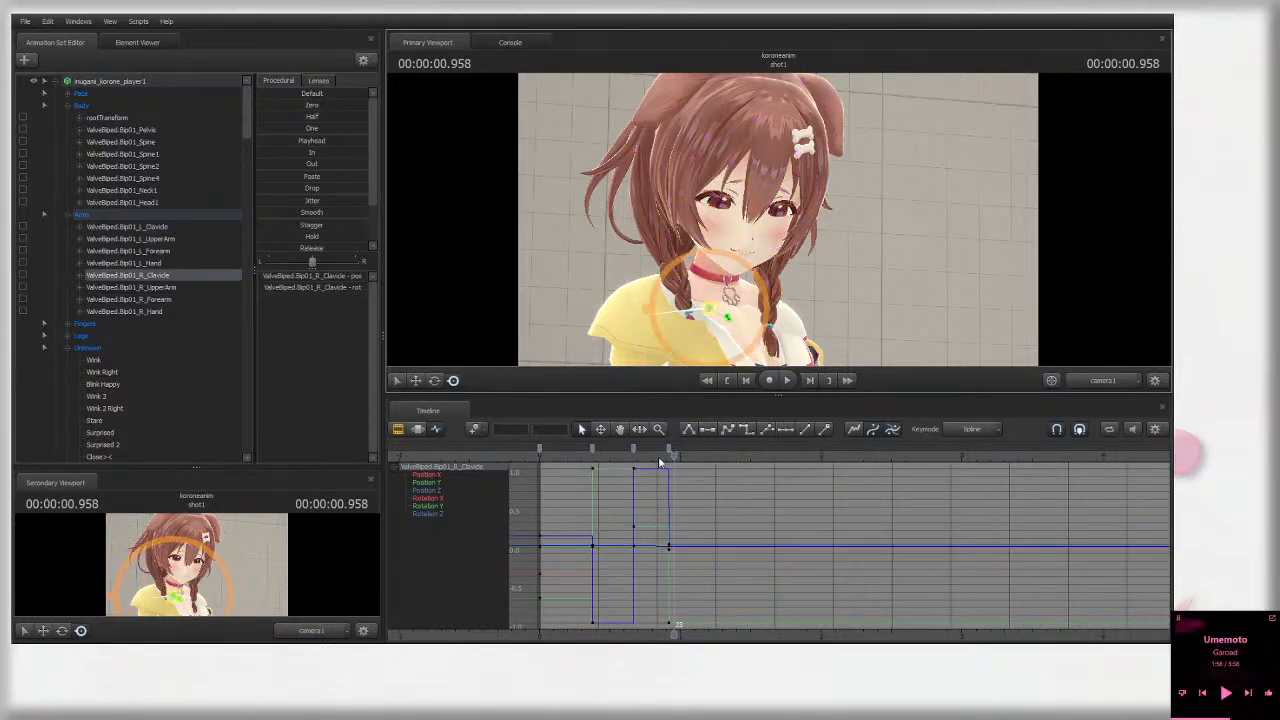
Step: Play the animation from near the start past 0.916 seconds and return to 0.708 seconds to review the shoulder change
{"action": "left_click_drag", "start_coordinate": [660, 462], "coordinate": [565, 456]}
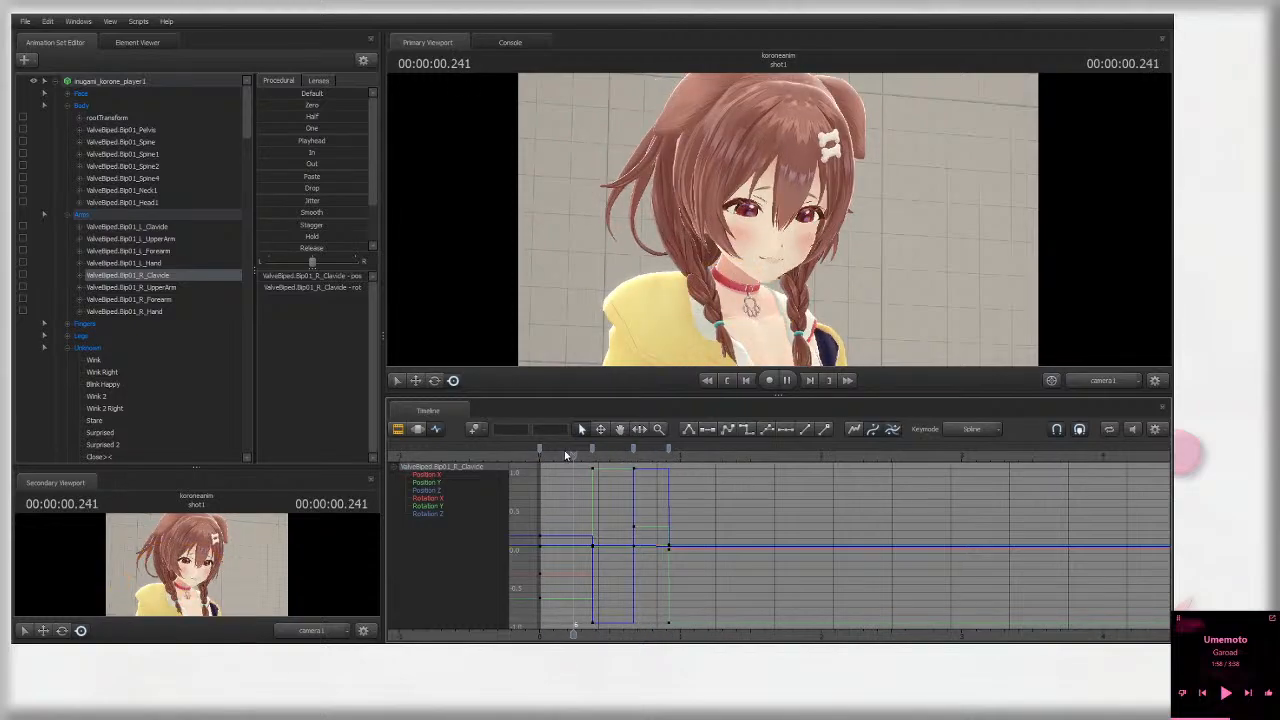
{"action": "left_click", "coordinate": [557, 458]}
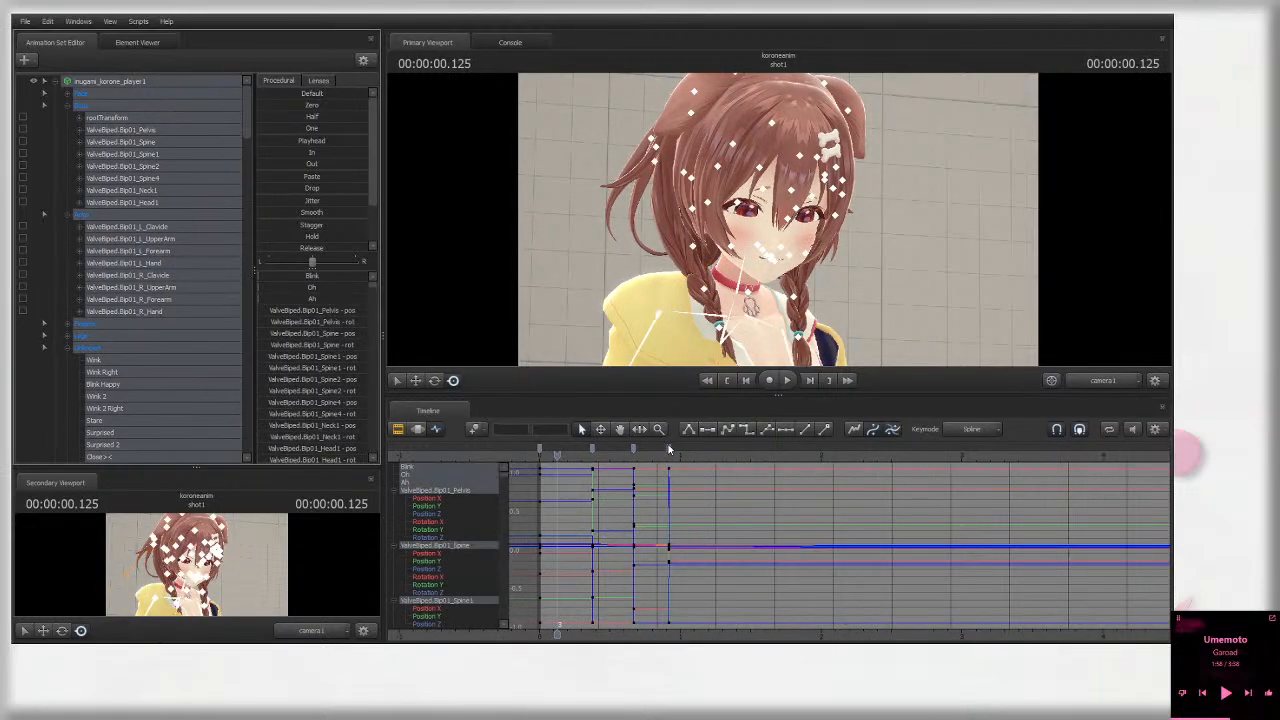
{"action": "key", "text": "ctrl+d"}
{"action": "key", "text": "space"}
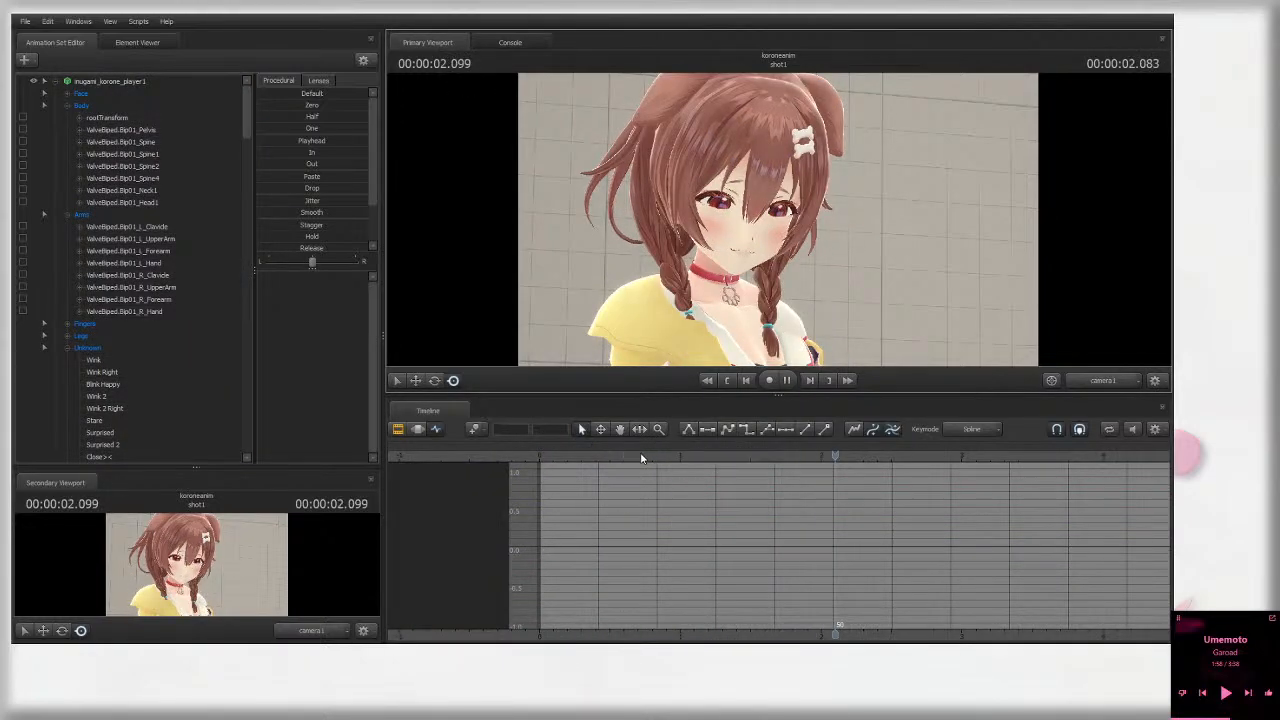
{"action": "left_click", "coordinate": [640, 457]}
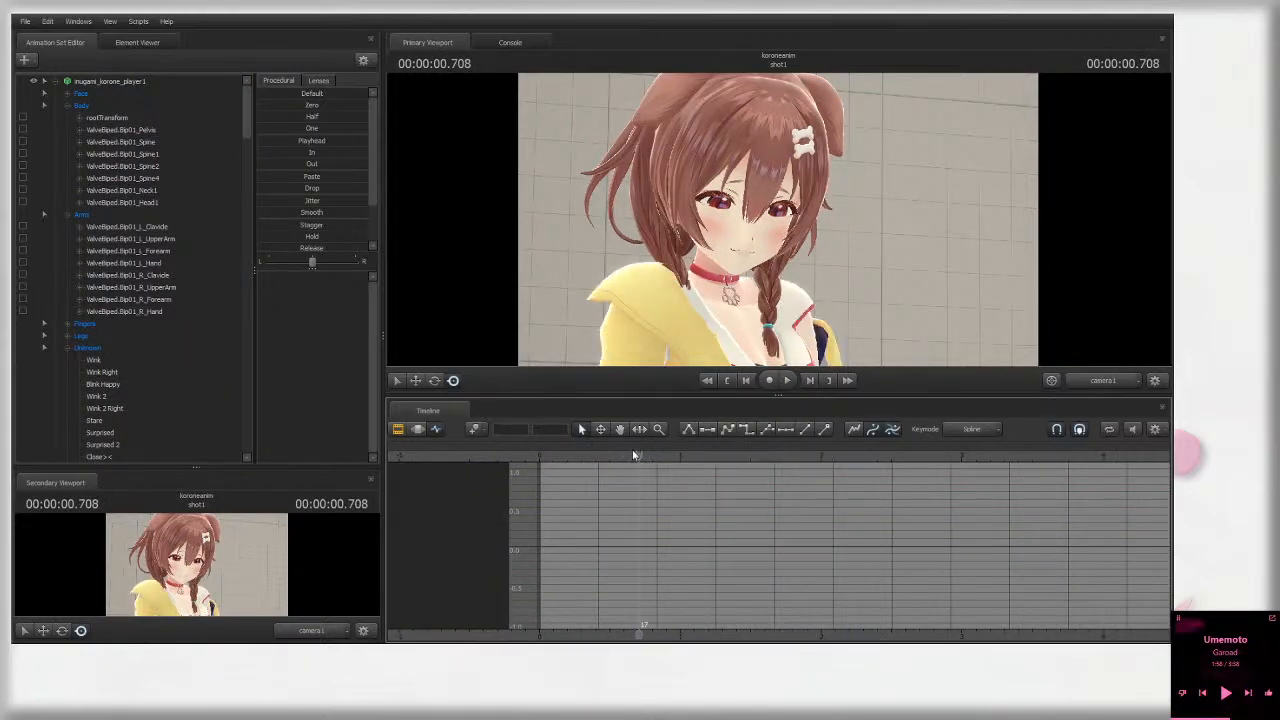
Step: Play and scrub the animation up to 0.958 seconds and inspect the pose through the work camera and camera1
{"action": "left_click_drag", "start_coordinate": [663, 457], "coordinate": [678, 456]}
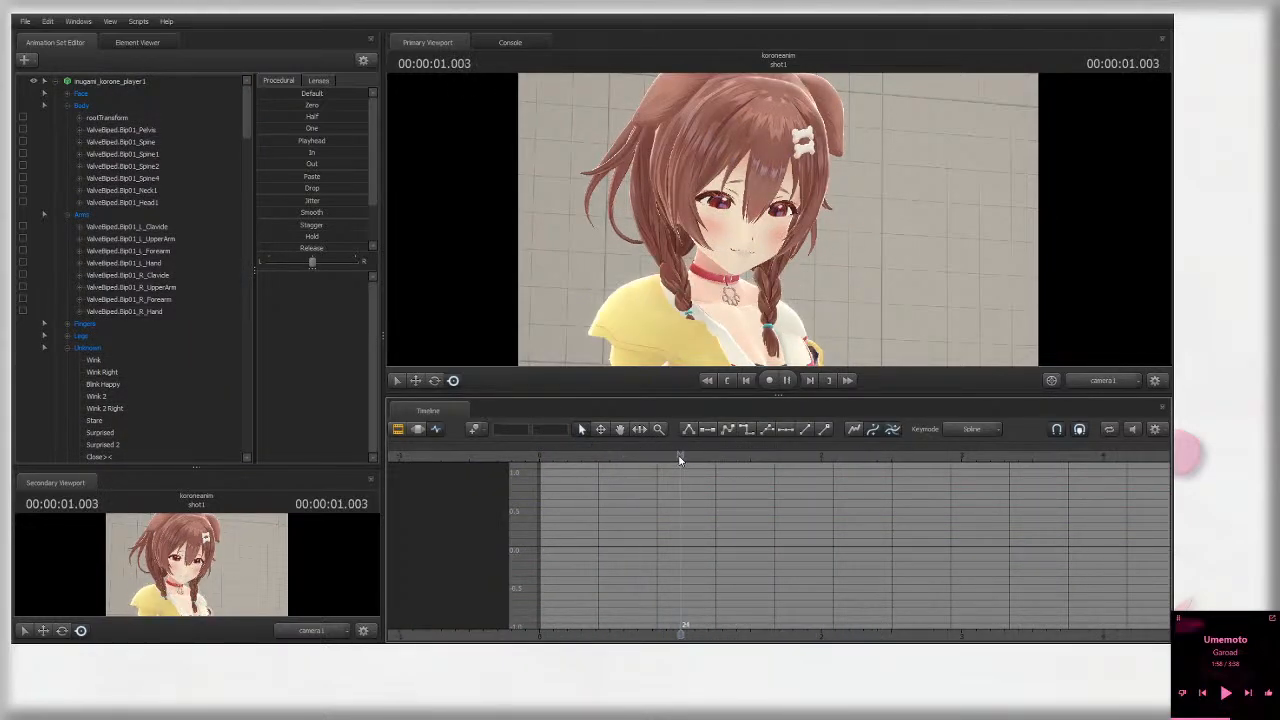
{"action": "key", "text": "space"}
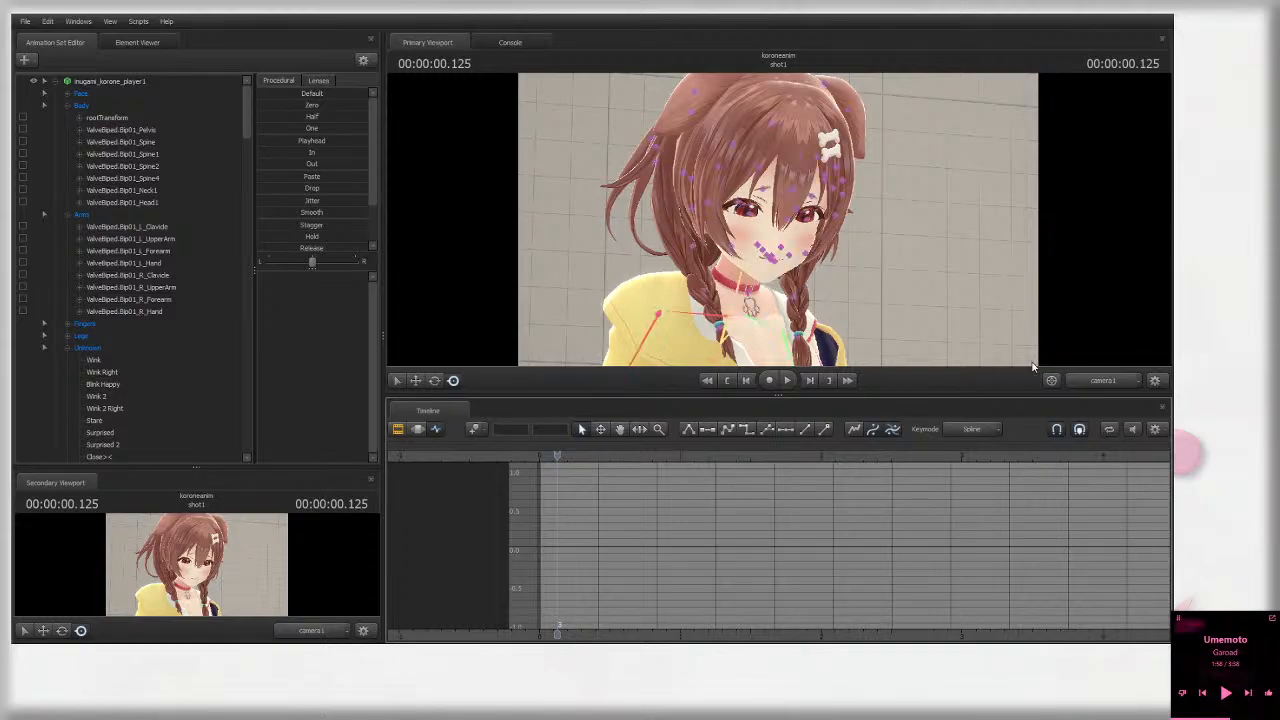
{"action": "left_click_drag", "start_coordinate": [594, 455], "coordinate": [675, 457]}
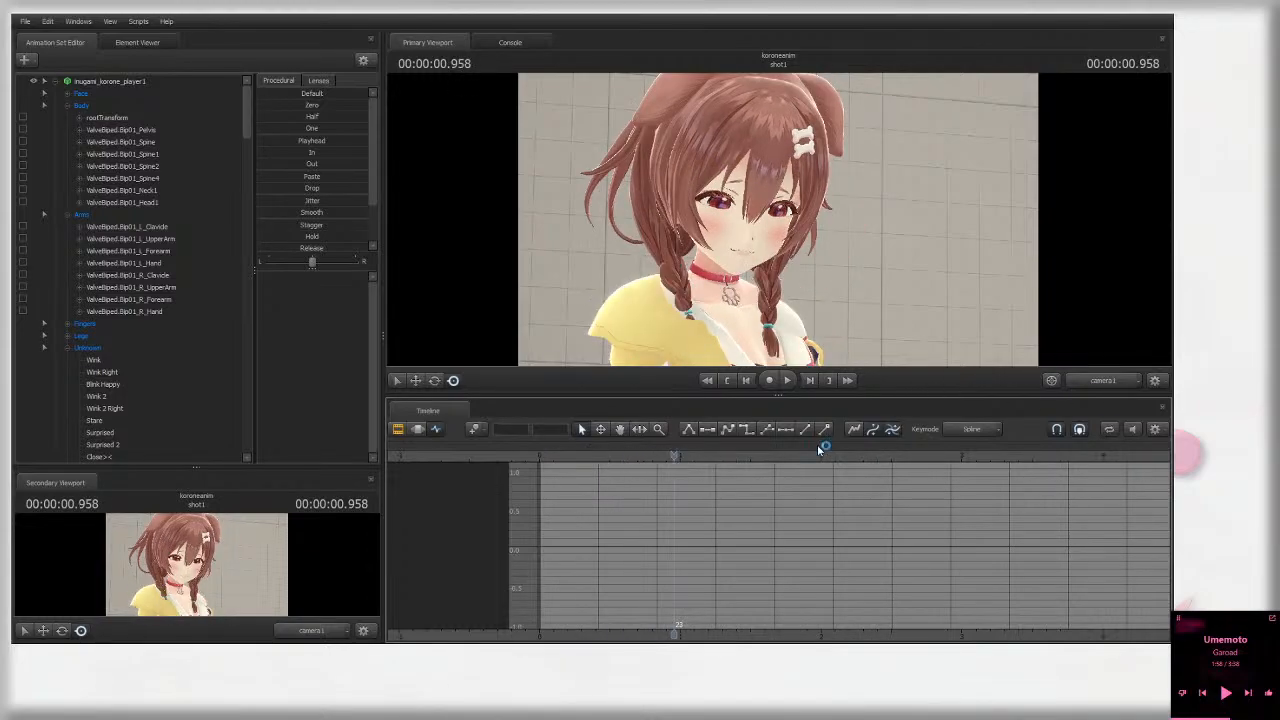
{"action": "left_click", "coordinate": [1088, 384]}
{"action": "key", "text": "s"}
{"action": "left_click_drag", "start_coordinate": [948, 331], "coordinate": [966, 330]}
{"action": "left_click", "coordinate": [1116, 393]}
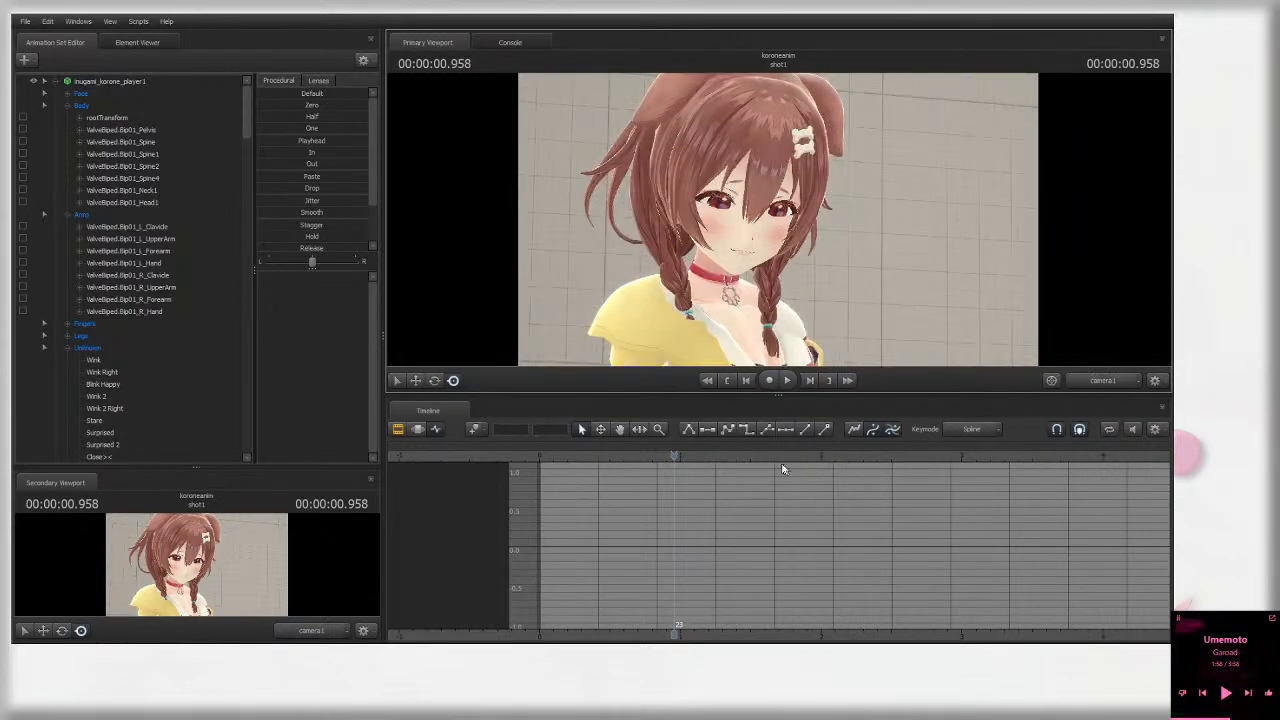
Step: Collapse the model's Body, Arms and Unknown control groups and play and scrub the animation on to 1.166 seconds
{"action": "left_click", "coordinate": [65, 106]}
{"action": "left_click", "coordinate": [68, 118]}
{"action": "left_click", "coordinate": [67, 154]}
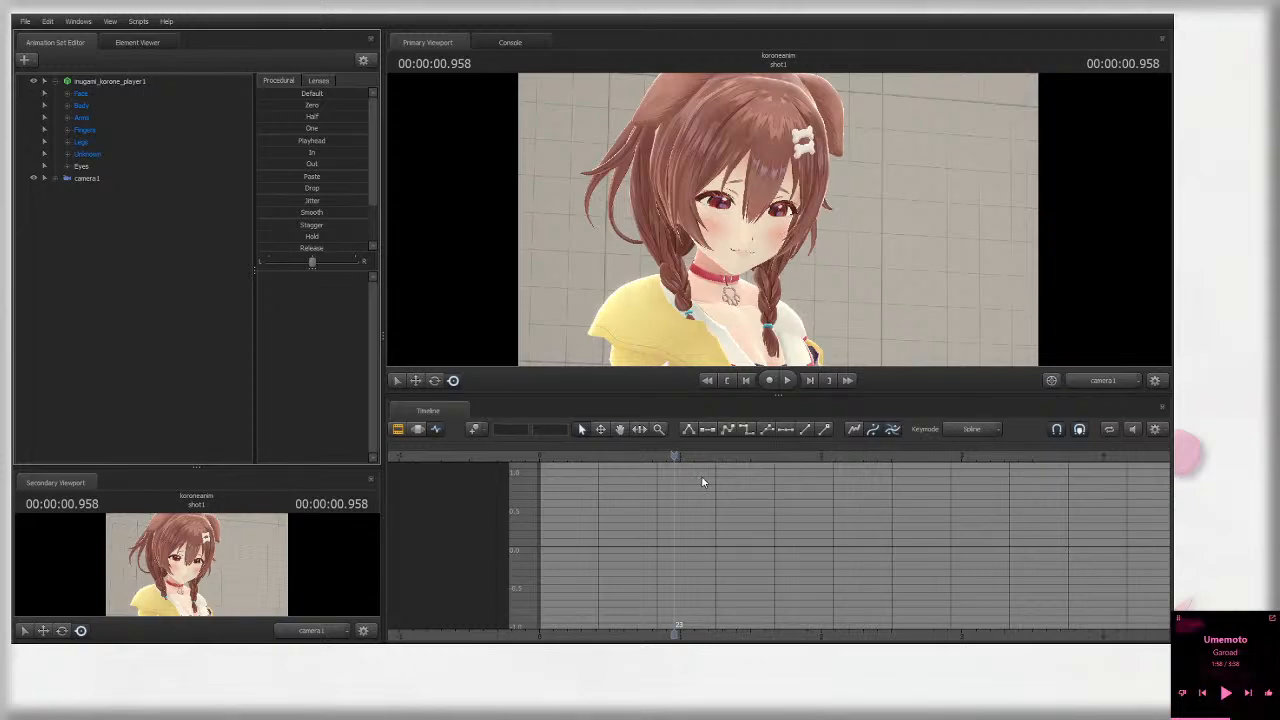
{"action": "key", "text": "space"}
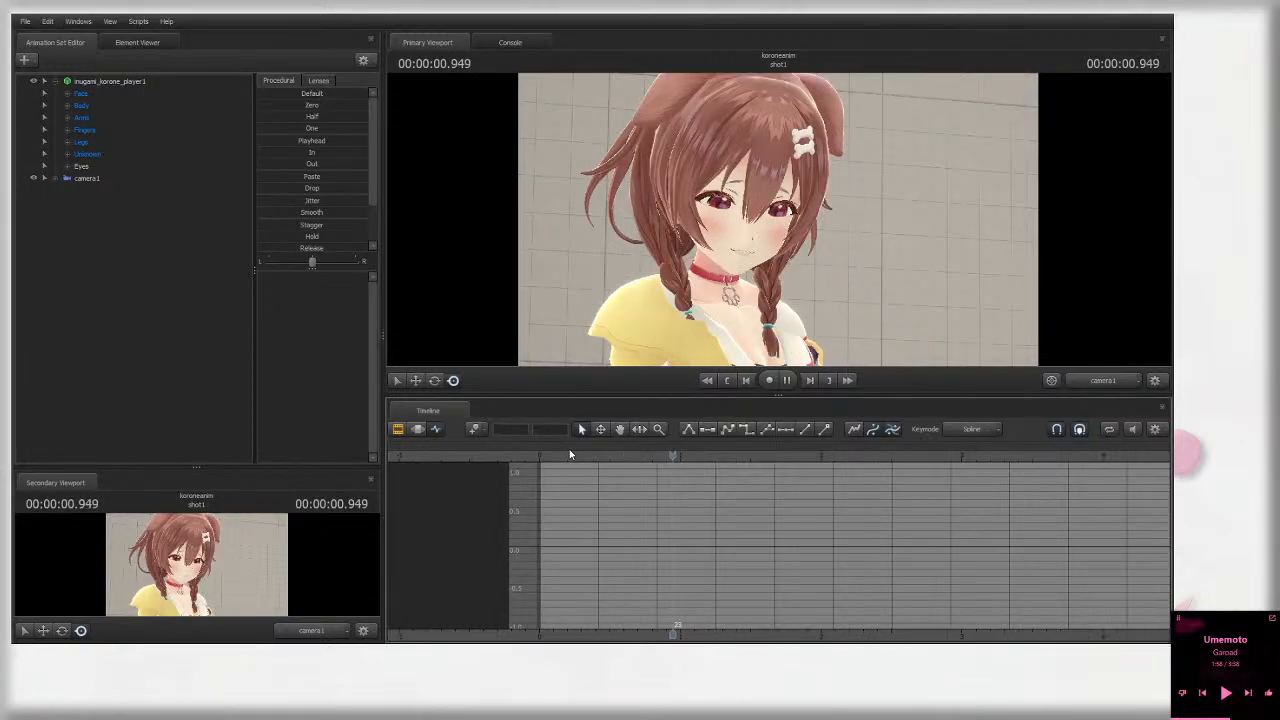
{"action": "left_click_drag", "start_coordinate": [611, 452], "coordinate": [703, 452]}
Step: Select the whole model with all its control groups and Eyes and add a keyframe at 1.416 seconds
{"action": "left_click_drag", "start_coordinate": [139, 84], "coordinate": [157, 167]}
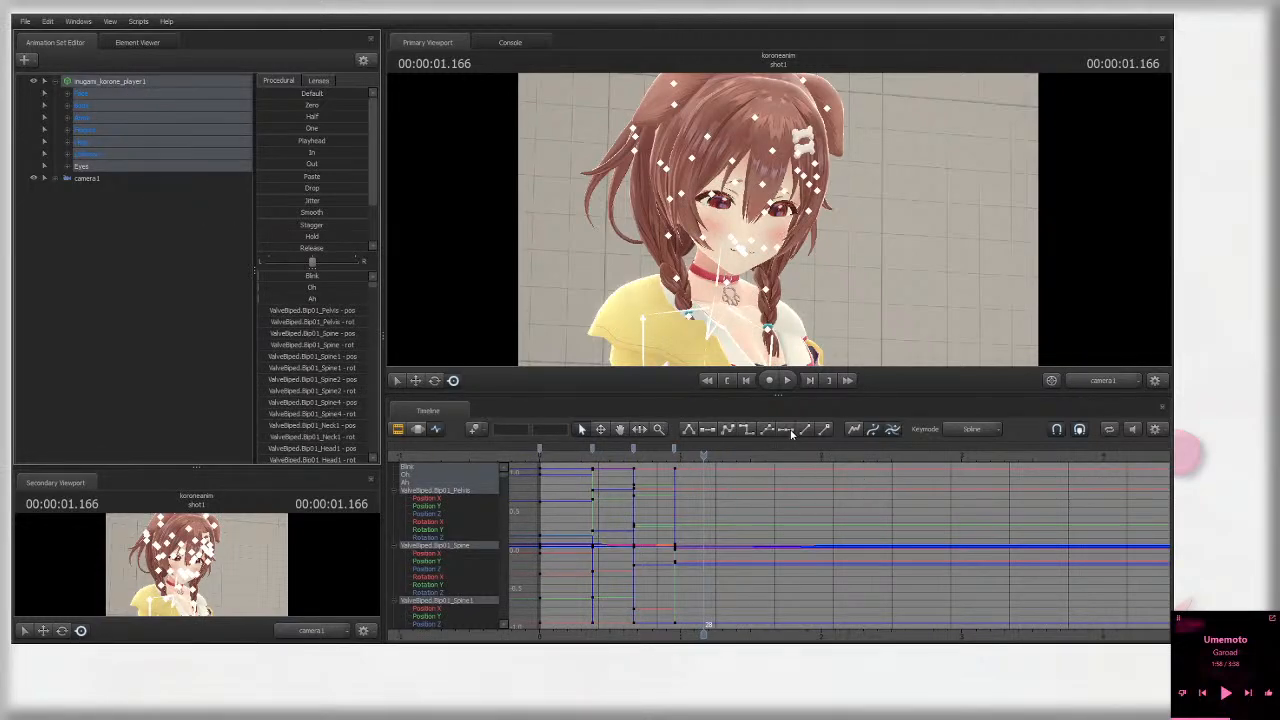
{"action": "left_click", "coordinate": [1114, 382]}
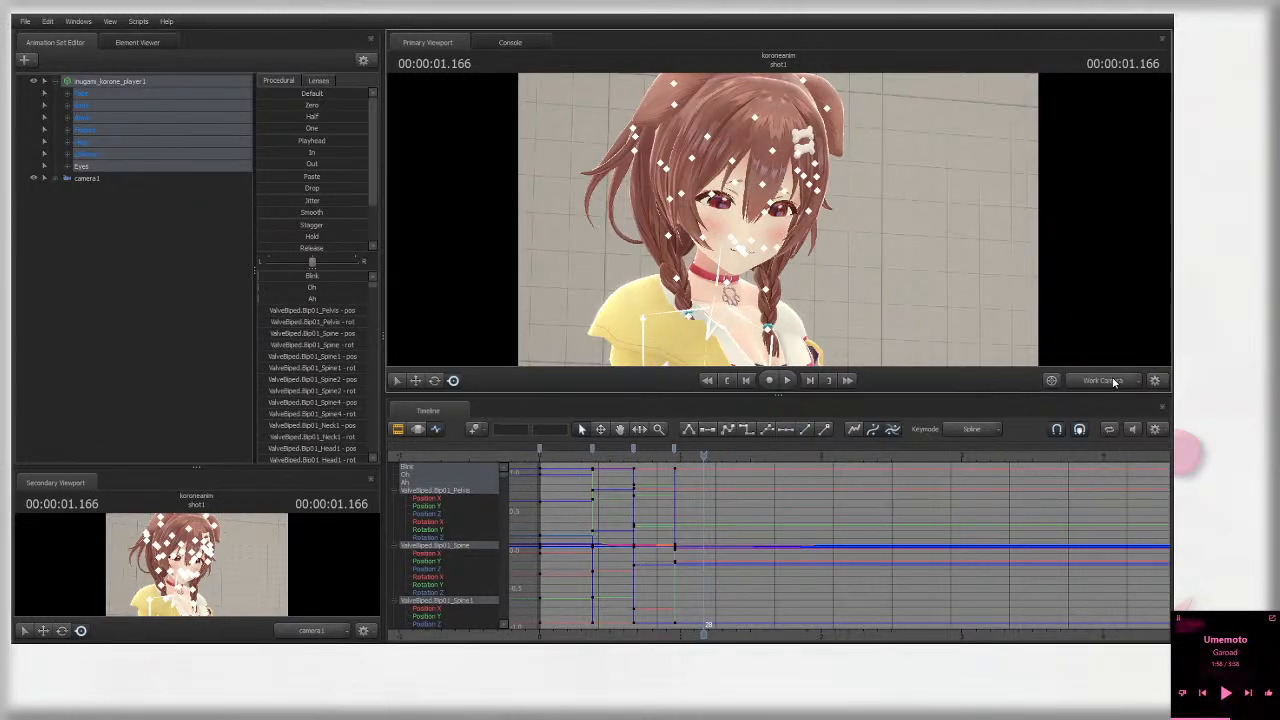
{"action": "left_click", "coordinate": [676, 451]}
{"action": "left_click_drag", "start_coordinate": [676, 451], "coordinate": [738, 450]}
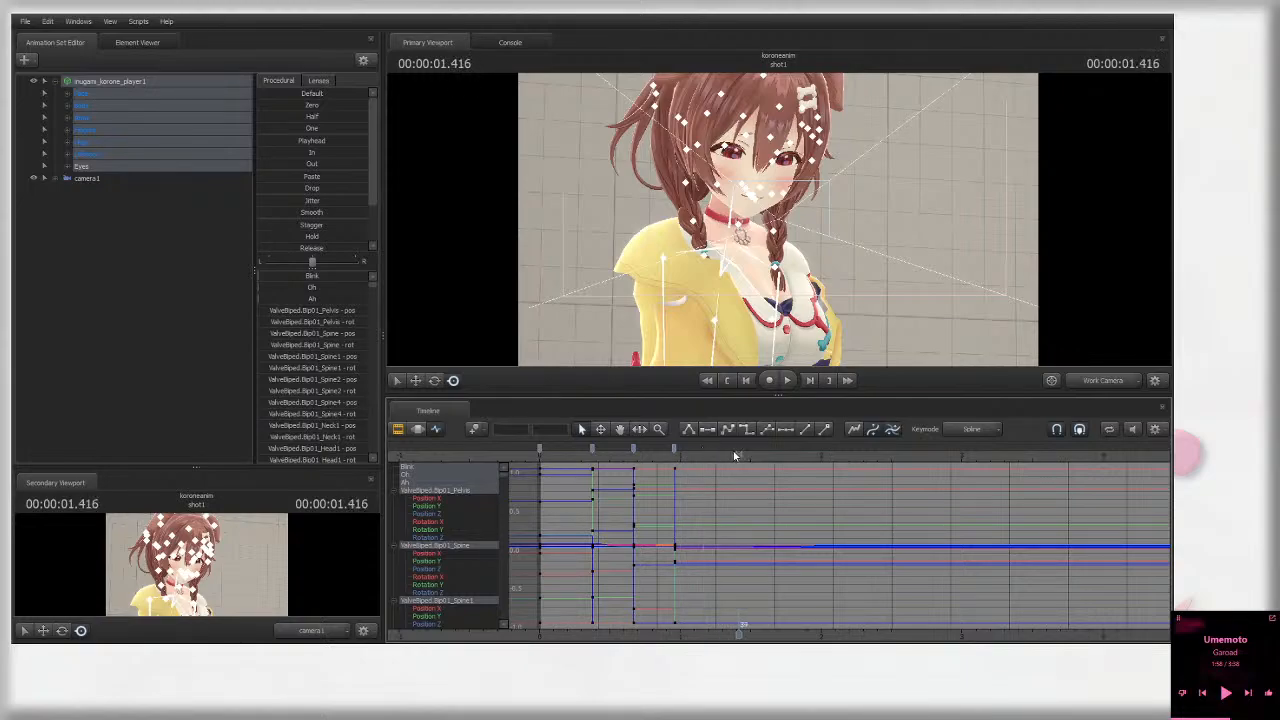
{"action": "key", "text": "m"}
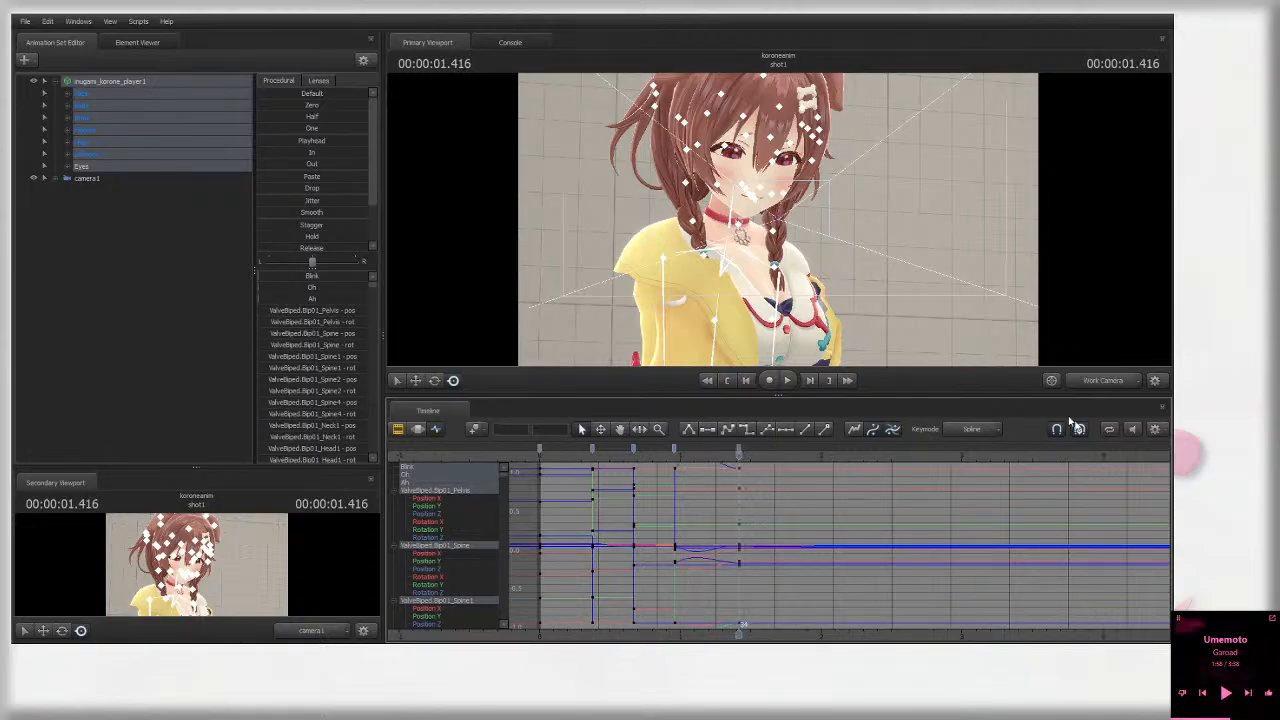
Step: Rotate the Spine2 bone at 1.416 seconds from the work camera to begin a new upper-body pose
{"action": "left_click", "coordinate": [1090, 379]}
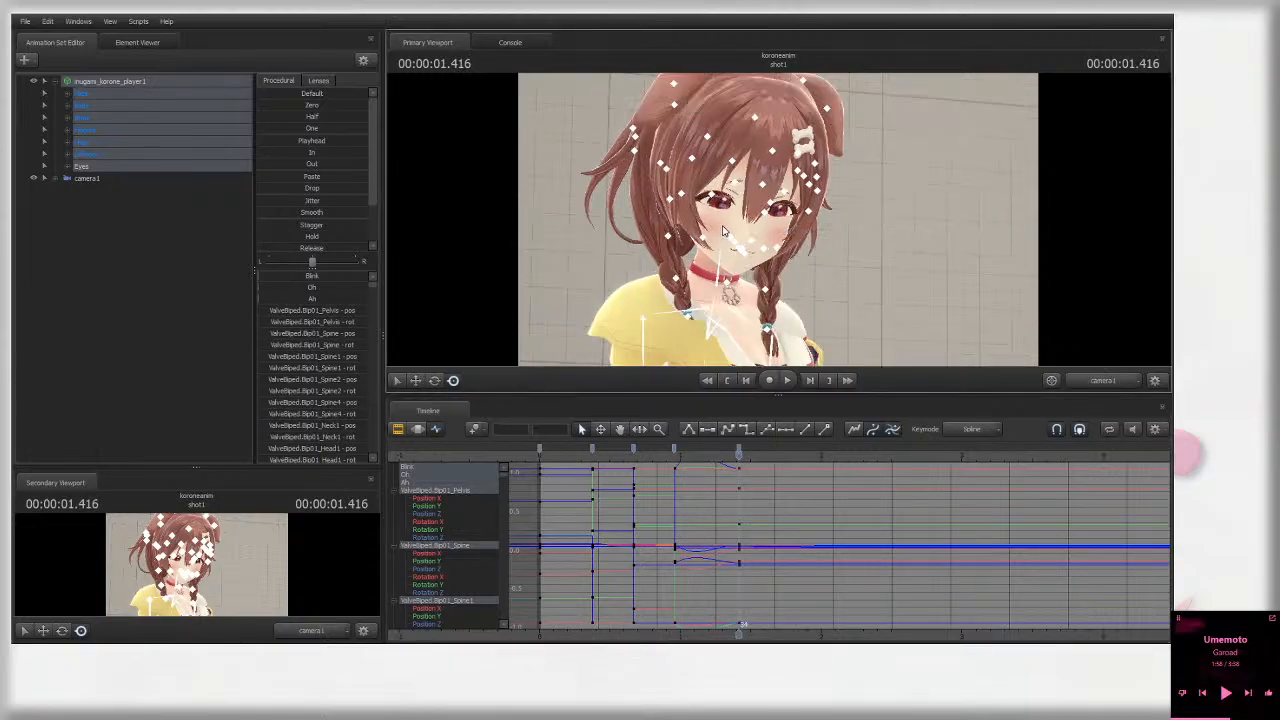
{"action": "left_click_drag", "start_coordinate": [993, 316], "coordinate": [992, 316]}
{"action": "key", "text": "s"}
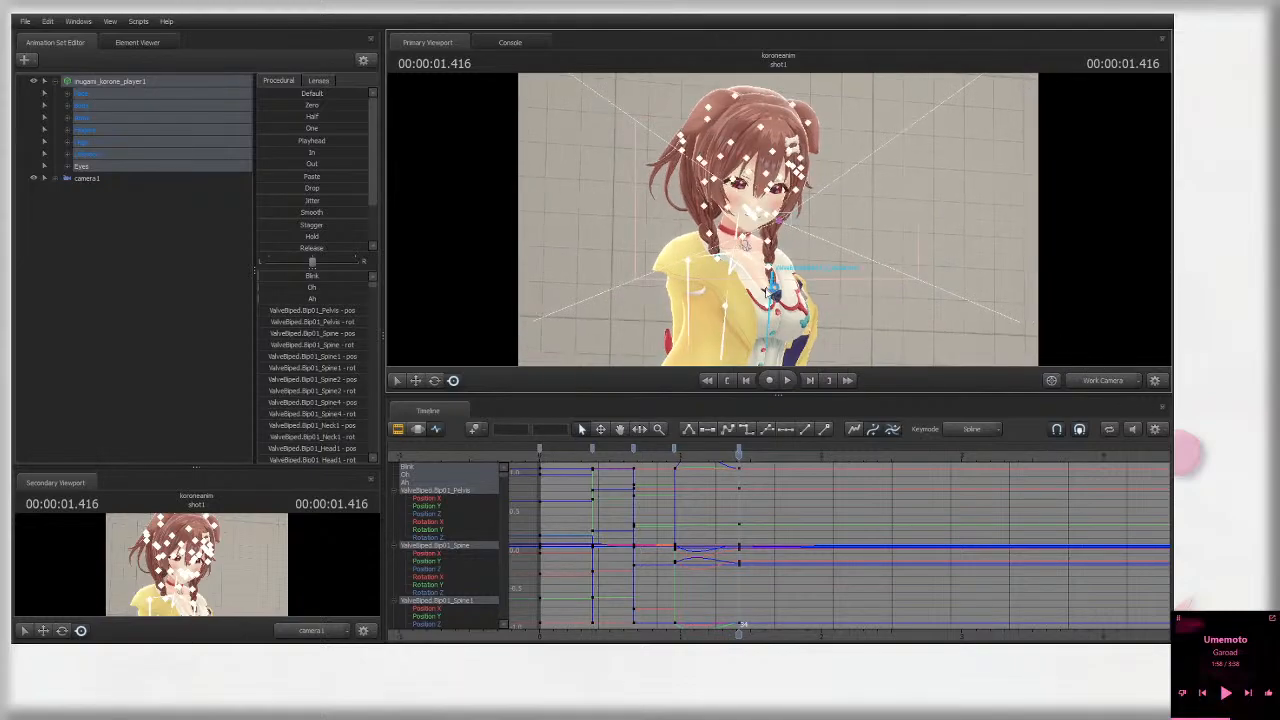
{"action": "left_click", "coordinate": [728, 320], "text": "ctrl"}
{"action": "left_click_drag", "start_coordinate": [750, 335], "coordinate": [751, 282]}
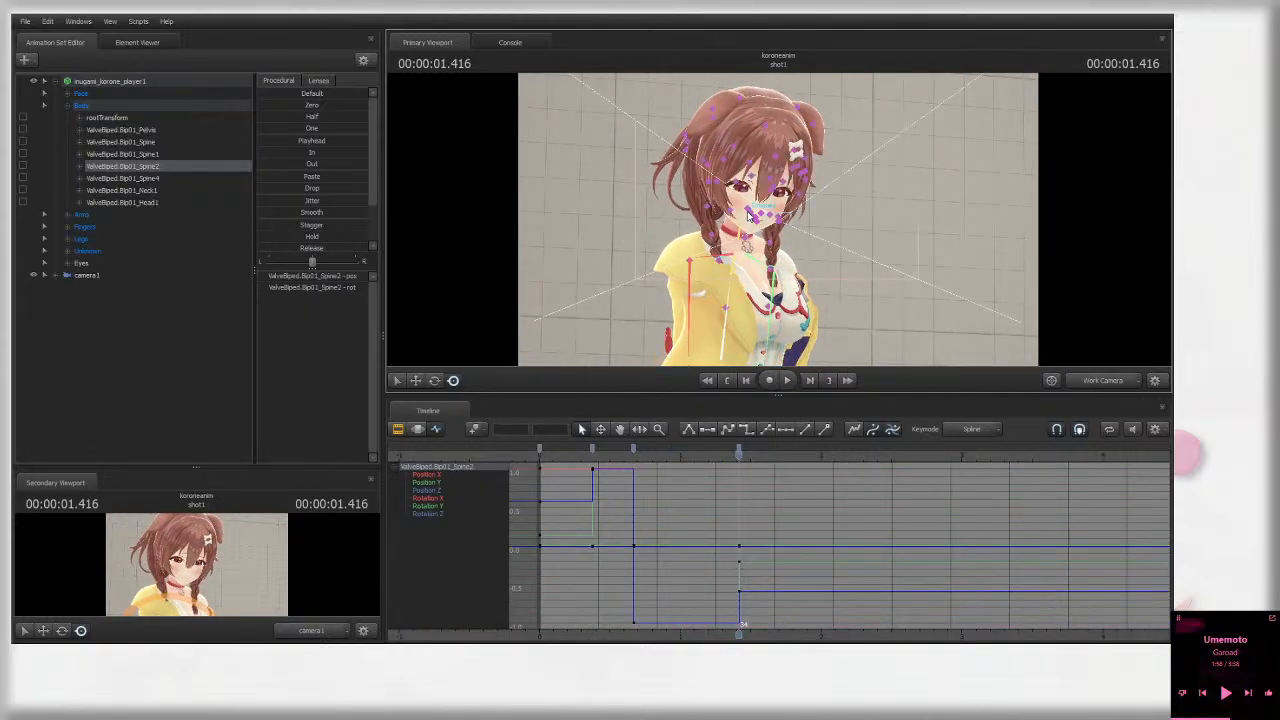
Step: Rotate the Head1 bone at 1.416 seconds and compare the pose with 0.666 seconds through camera1
{"action": "left_click", "coordinate": [157, 204]}
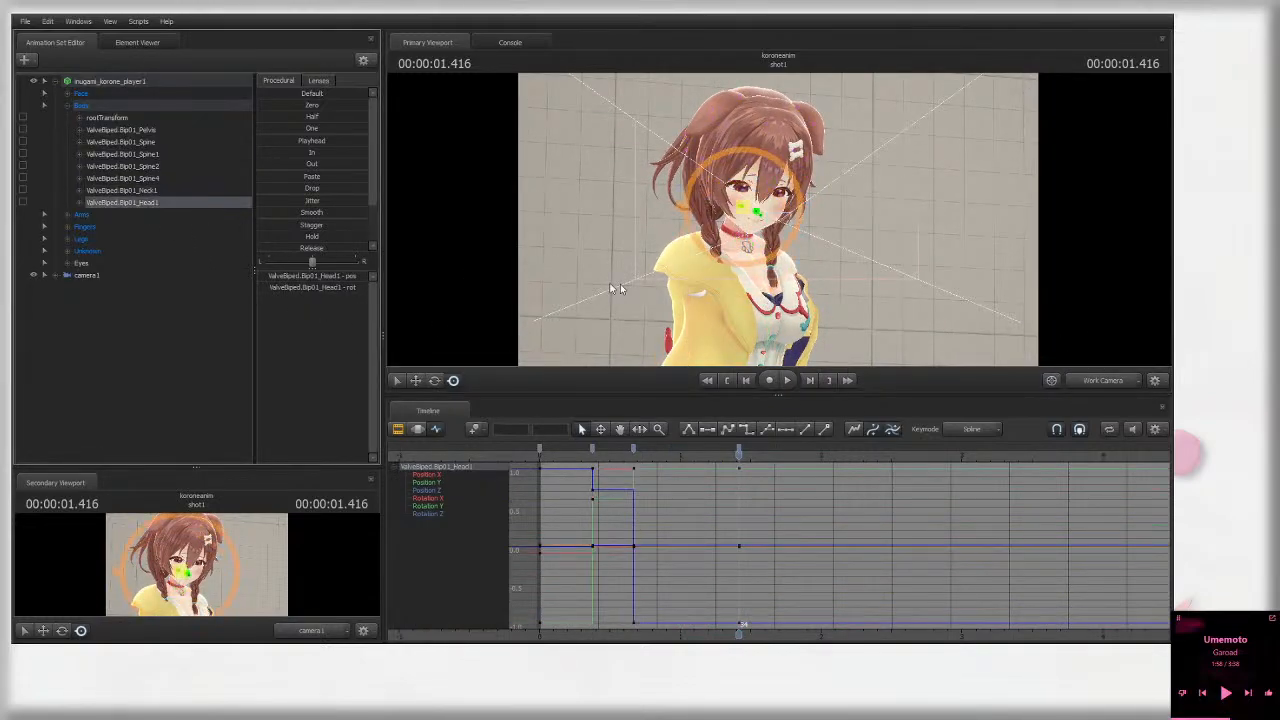
{"action": "left_click_drag", "start_coordinate": [772, 231], "coordinate": [768, 214]}
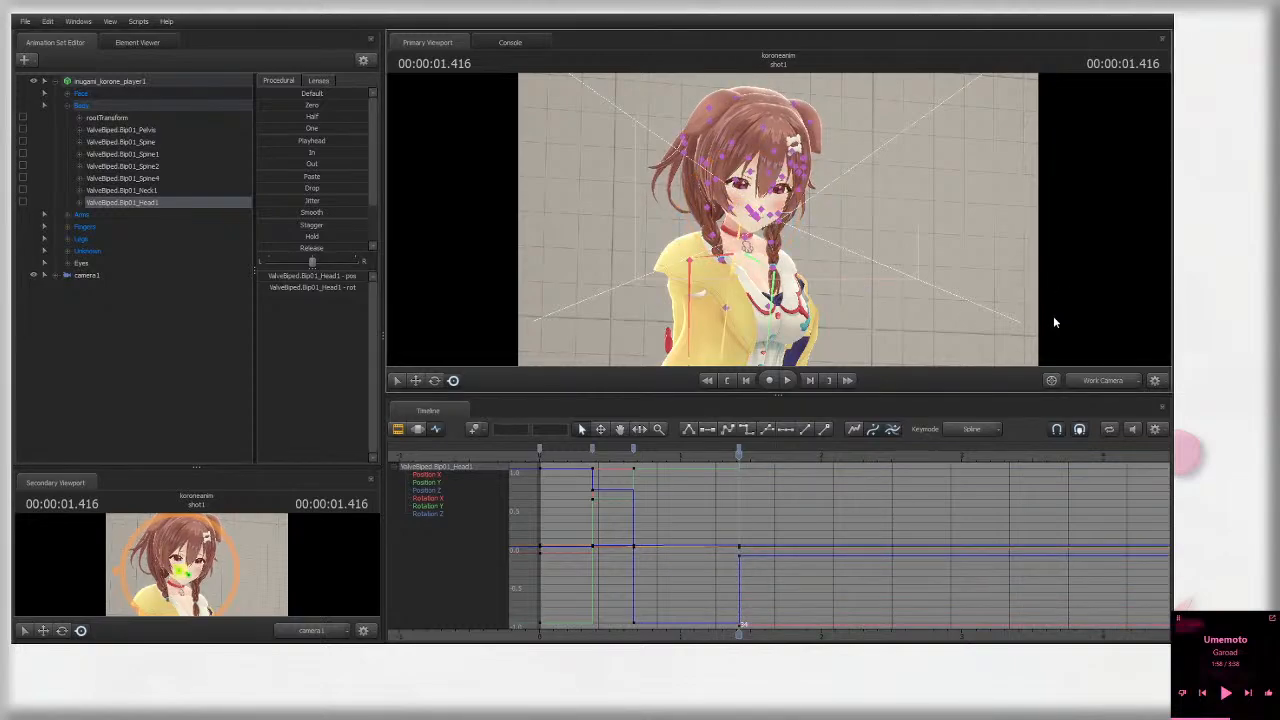
{"action": "left_click", "coordinate": [1108, 384]}
{"action": "left_click", "coordinate": [634, 456]}
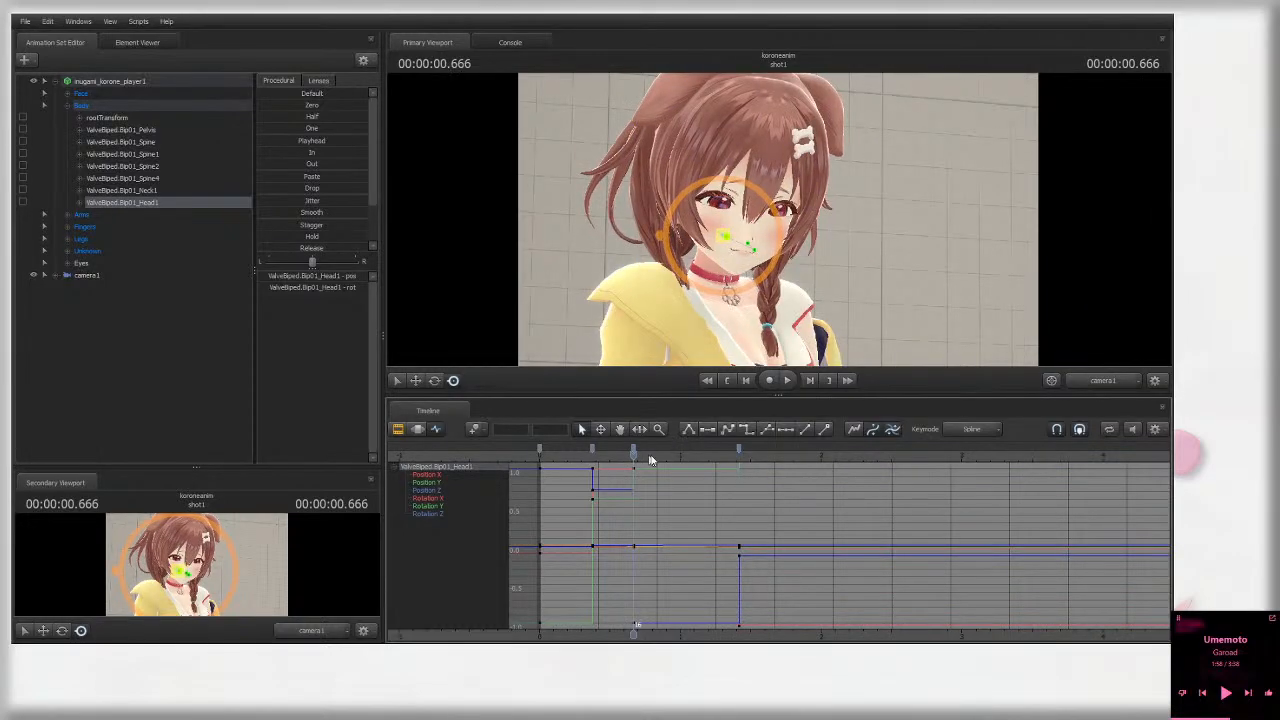
{"action": "left_click", "coordinate": [740, 457]}
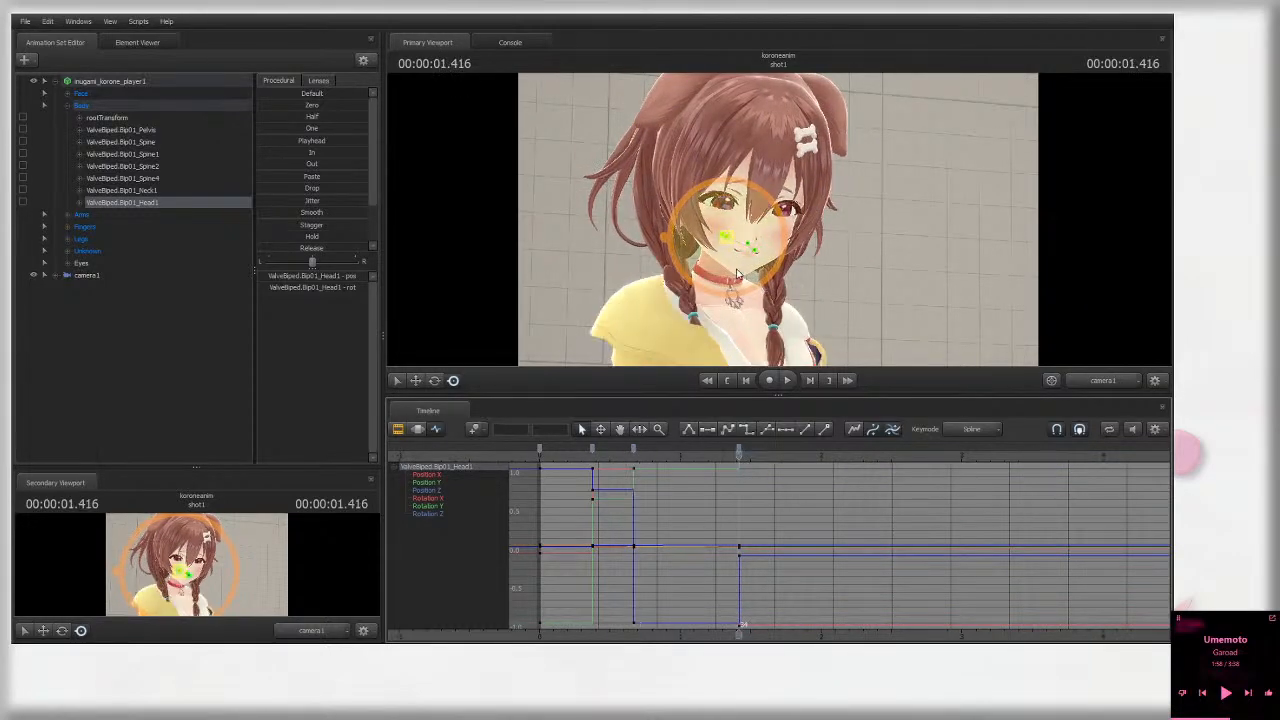
Step: Rotate the Spine2 bone further at 1.416 seconds to shift the upper body sideways and compare it with 0.666 seconds
{"action": "left_click", "coordinate": [1103, 381]}
{"action": "left_click", "coordinate": [728, 314], "text": "ctrl"}
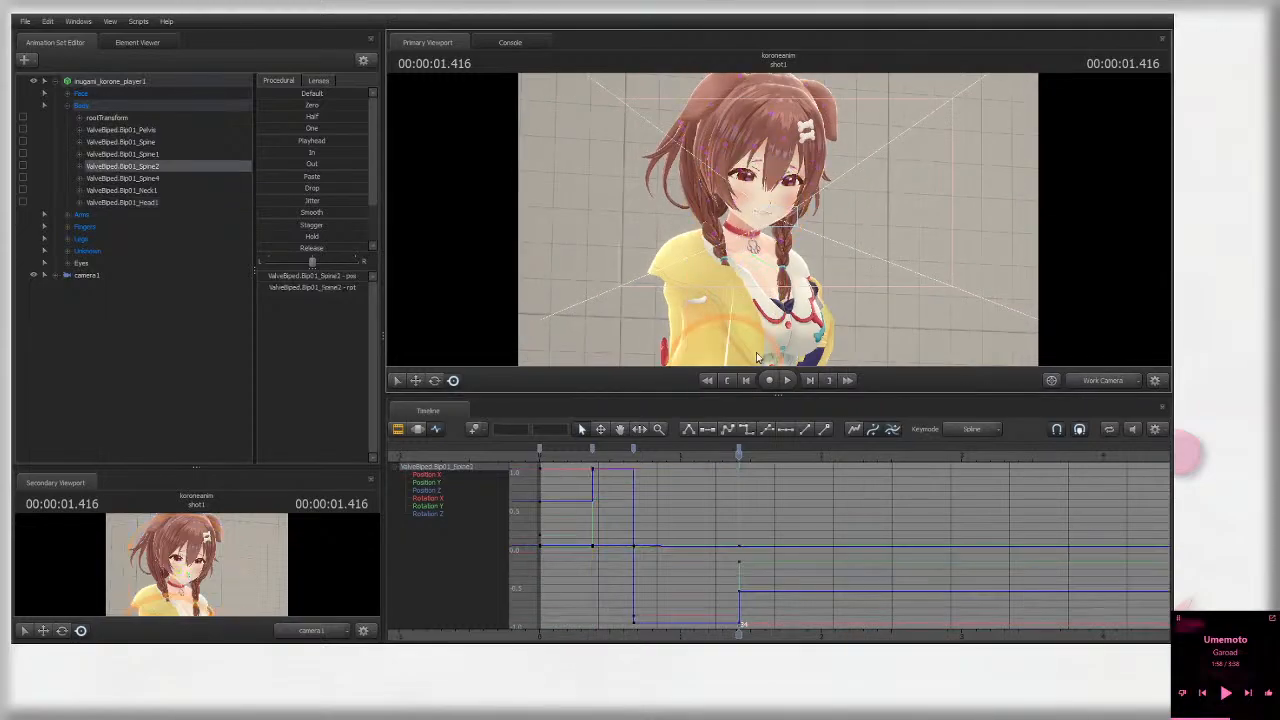
{"action": "left_click_drag", "start_coordinate": [759, 346], "coordinate": [997, 408]}
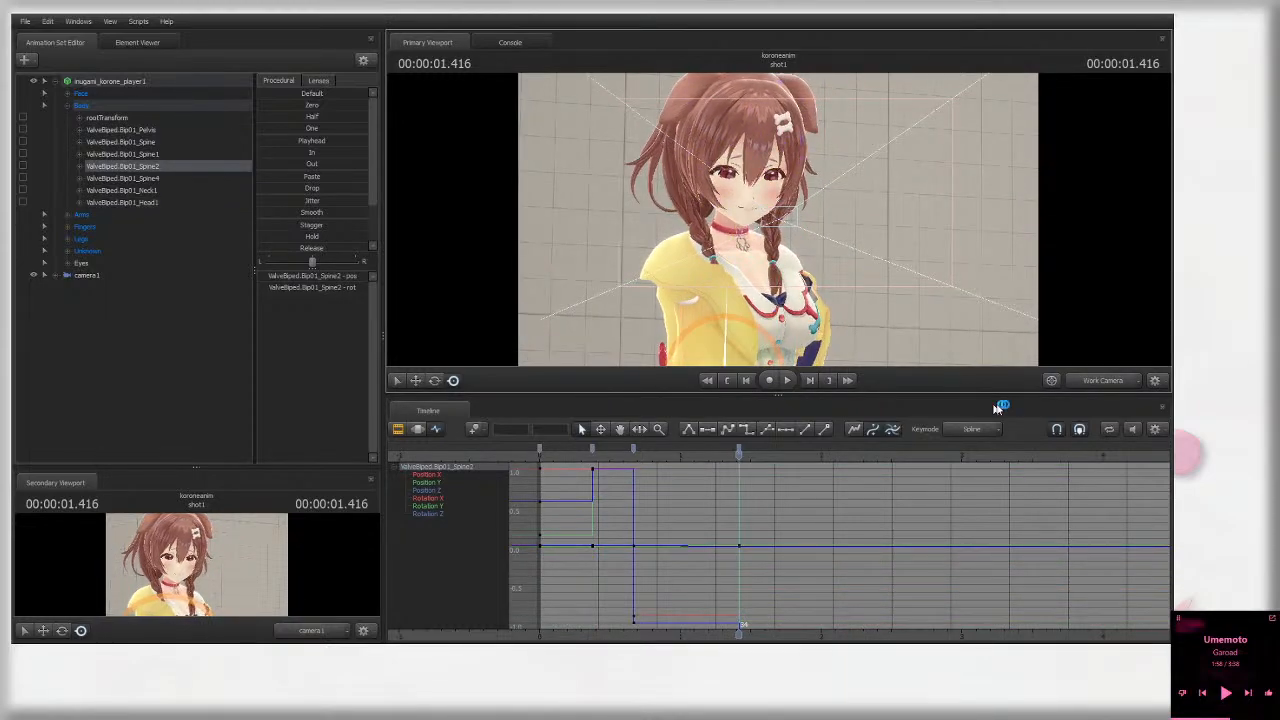
{"action": "left_click", "coordinate": [1096, 382]}
{"action": "left_click_drag", "start_coordinate": [631, 456], "coordinate": [633, 457]}
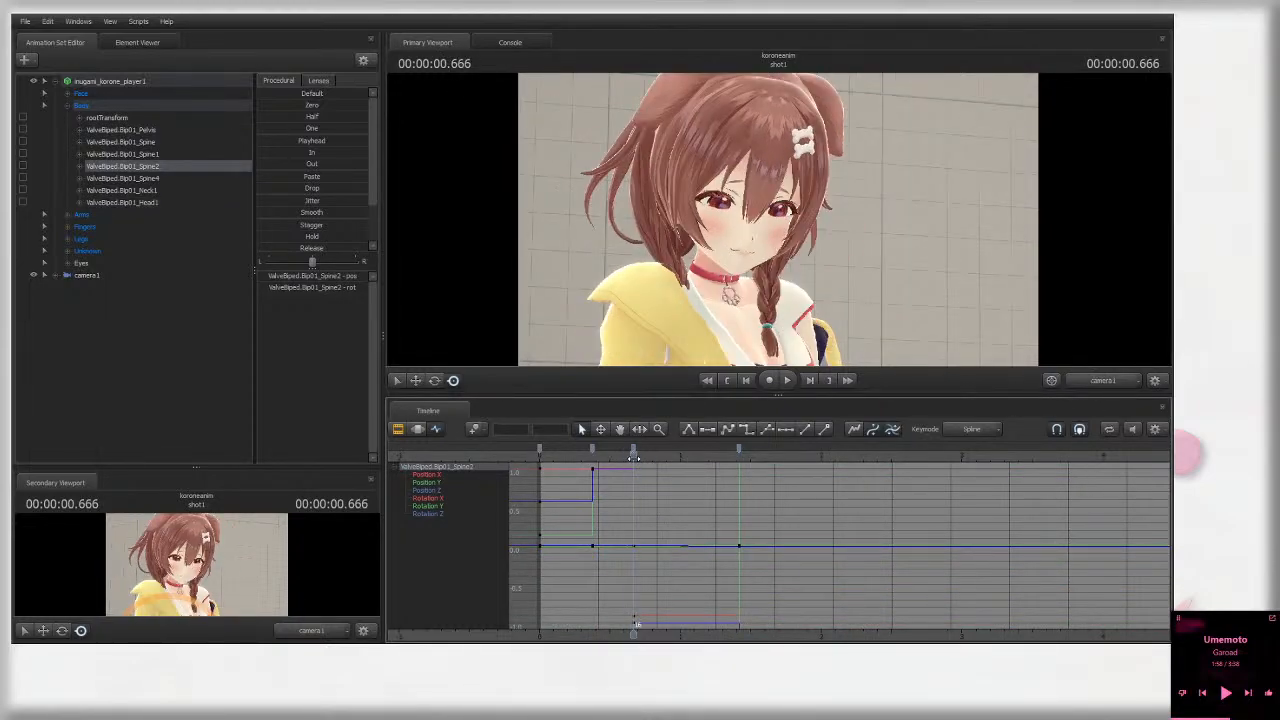
{"action": "left_click", "coordinate": [739, 457]}
Step: Rotate the left upper arm bone at 1.416 seconds to swing the arm out to the side
{"action": "left_click", "coordinate": [1105, 382]}
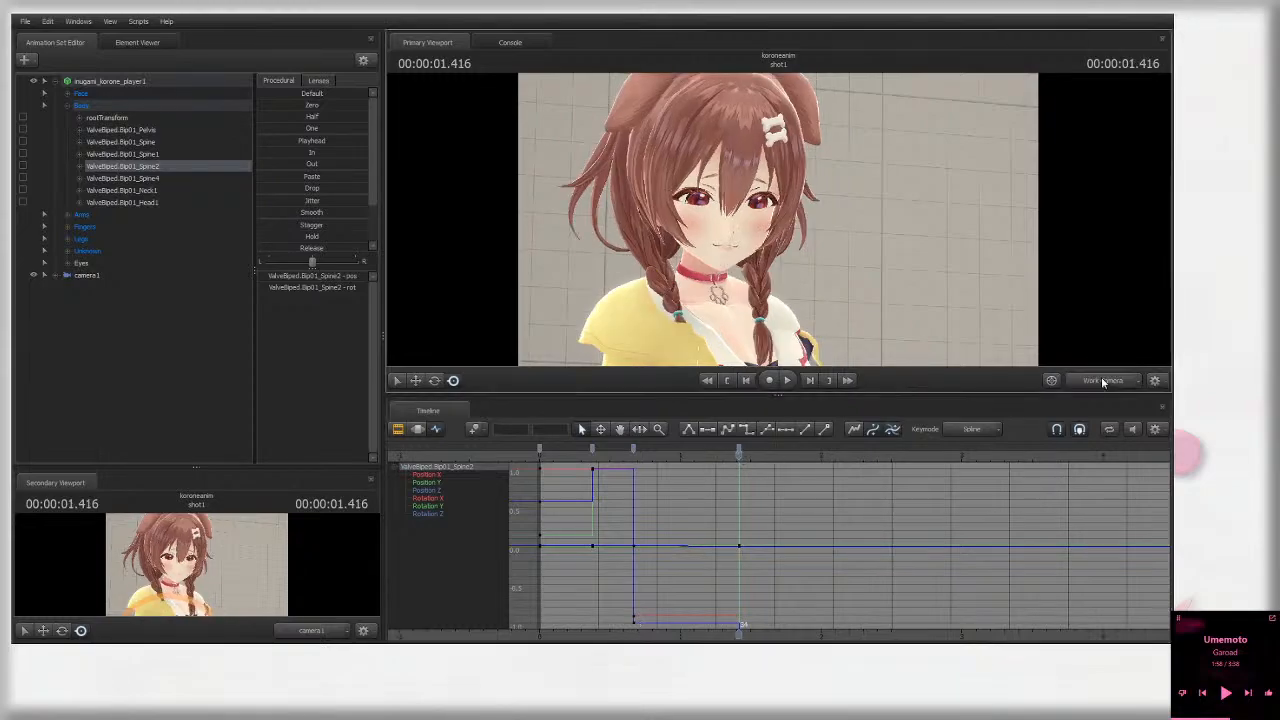
{"action": "mouse_move", "coordinate": [725, 297]}
{"action": "left_mouse_down"}
{"action": "mouse_move", "coordinate": [687, 310]}
{"action": "mouse_move", "coordinate": [705, 297]}
{"action": "left_mouse_up"}
{"action": "key", "text": "s"}
{"action": "left_click", "coordinate": [751, 184], "text": "ctrl"}
{"action": "mouse_move", "coordinate": [797, 215]}
{"action": "left_mouse_down"}
{"action": "mouse_move", "coordinate": [781, 178]}
{"action": "mouse_move", "coordinate": [803, 188]}
{"action": "mouse_move", "coordinate": [788, 204]}
{"action": "mouse_move", "coordinate": [807, 198]}
{"action": "left_mouse_up"}
{"action": "left_click", "coordinate": [777, 188], "text": "ctrl"}
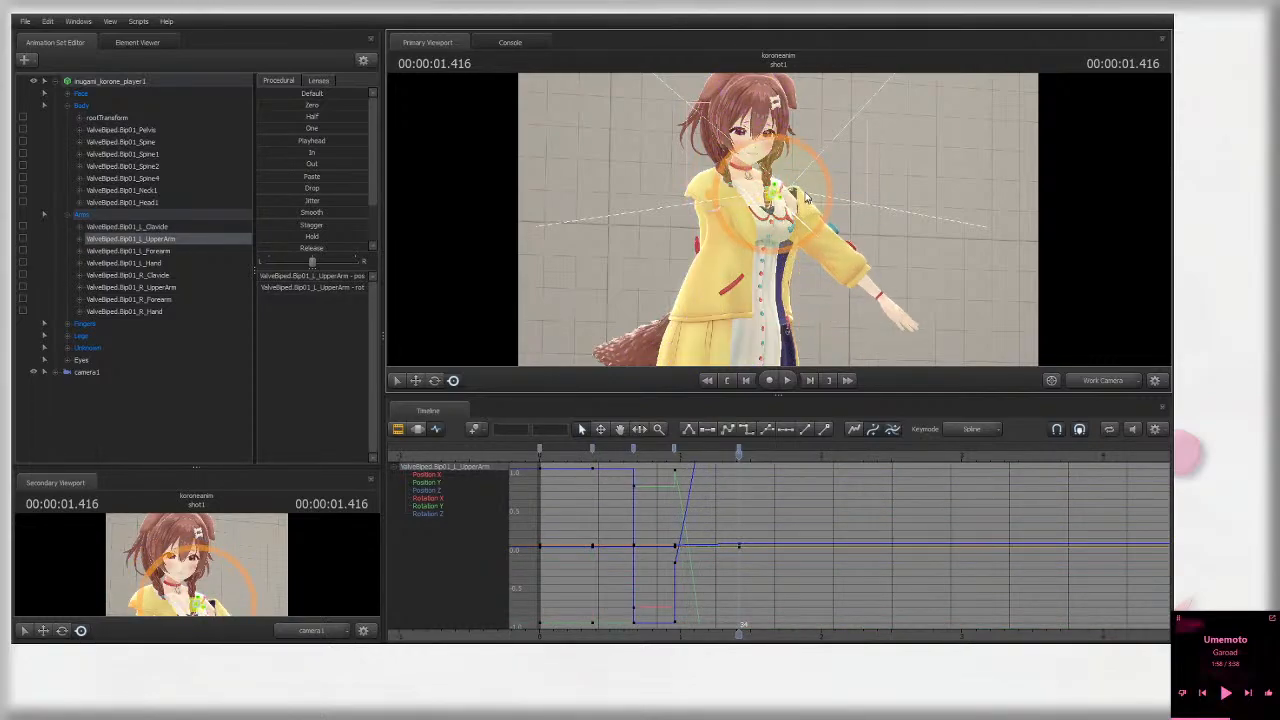
Step: Bend the left forearm at 1.416 seconds so that the hand points upward
{"action": "left_click", "coordinate": [832, 256], "text": "ctrl"}
{"action": "mouse_move", "coordinate": [820, 266]}
{"action": "left_mouse_down"}
{"action": "mouse_move", "coordinate": [852, 234]}
{"action": "mouse_move", "coordinate": [818, 254]}
{"action": "left_mouse_up"}
{"action": "left_click", "coordinate": [841, 231], "text": "ctrl"}
{"action": "left_click", "coordinate": [844, 227], "text": "ctrl"}
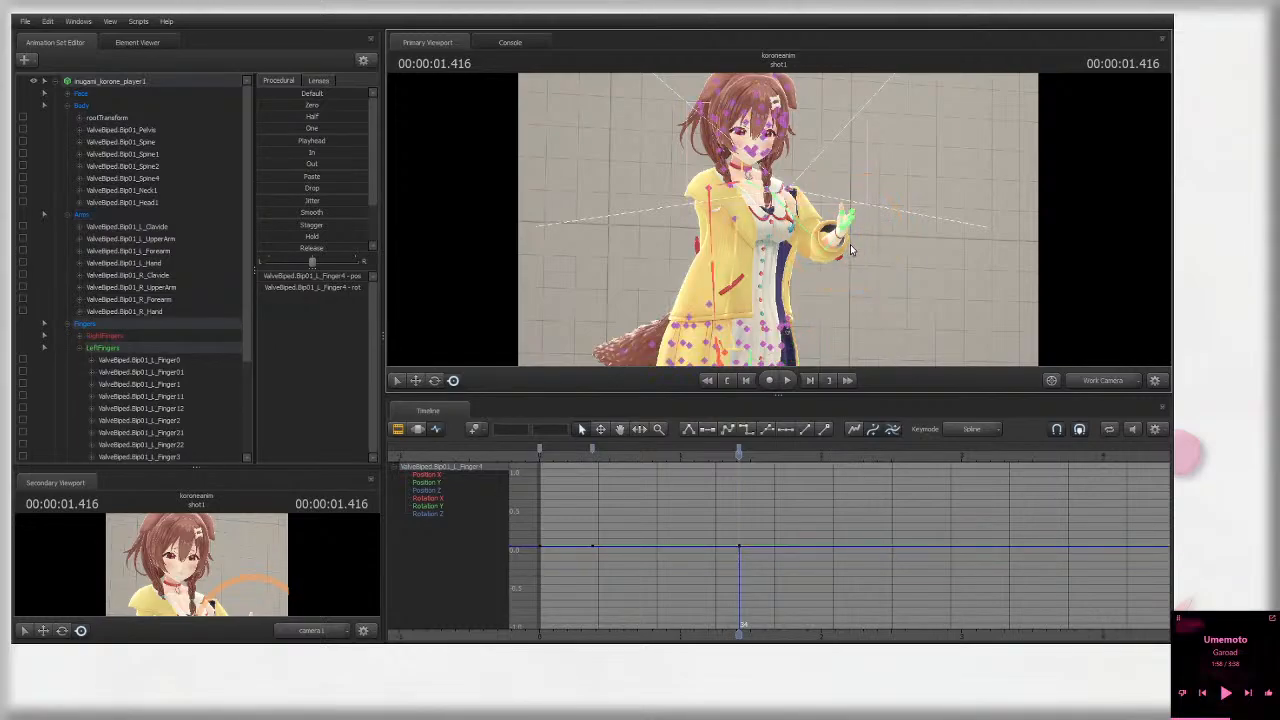
Step: Adjust the raised left arm from a closer work camera view at 1.416 seconds and check it through camera1
{"action": "key", "text": "w"}
{"action": "left_click_drag", "start_coordinate": [943, 251], "coordinate": [960, 248]}
{"action": "key", "text": "a"}
{"action": "left_click", "coordinate": [784, 263], "text": "ctrl"}
{"action": "left_click_drag", "start_coordinate": [742, 248], "coordinate": [770, 166], "text": "alt"}
{"action": "left_click", "coordinate": [1084, 384]}
{"action": "left_click", "coordinate": [1103, 381]}
Step: Rotate the left upper arm bone at 1.416 seconds to bring the raised hand closer to the face
{"action": "left_click", "coordinate": [798, 239], "text": "ctrl"}
{"action": "left_click", "coordinate": [1104, 381]}
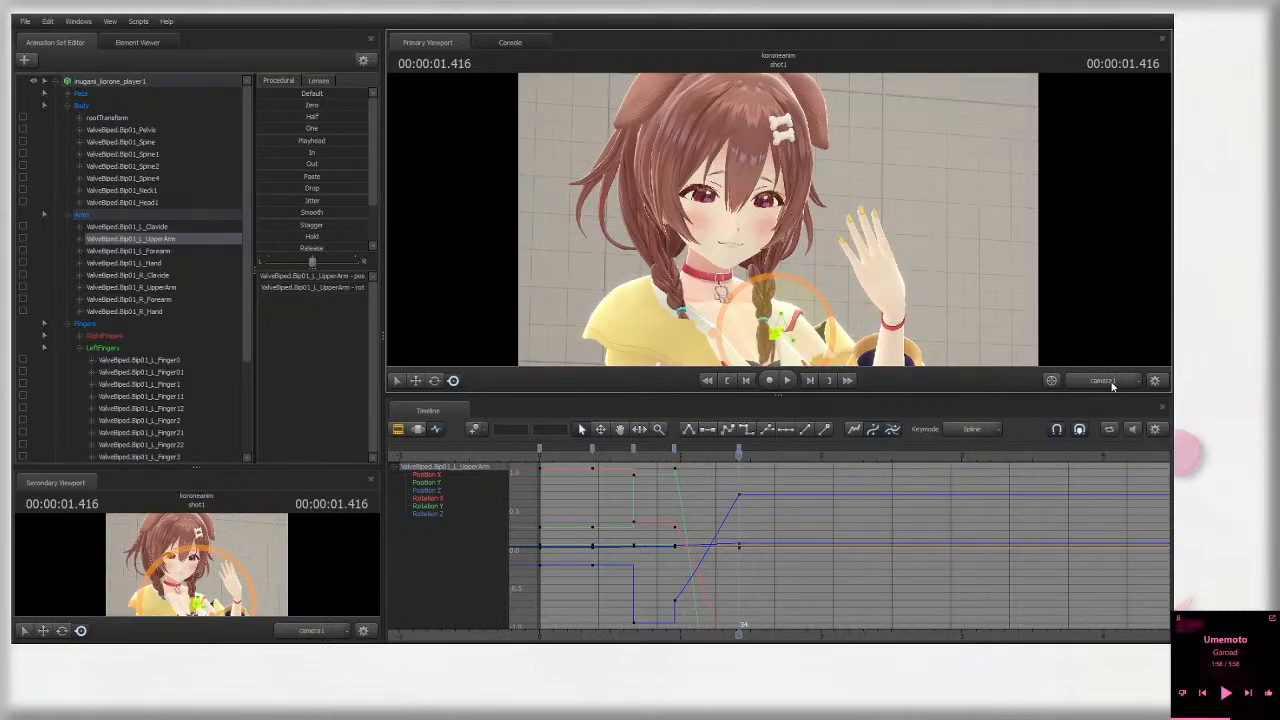
{"action": "left_click", "coordinate": [1106, 381]}
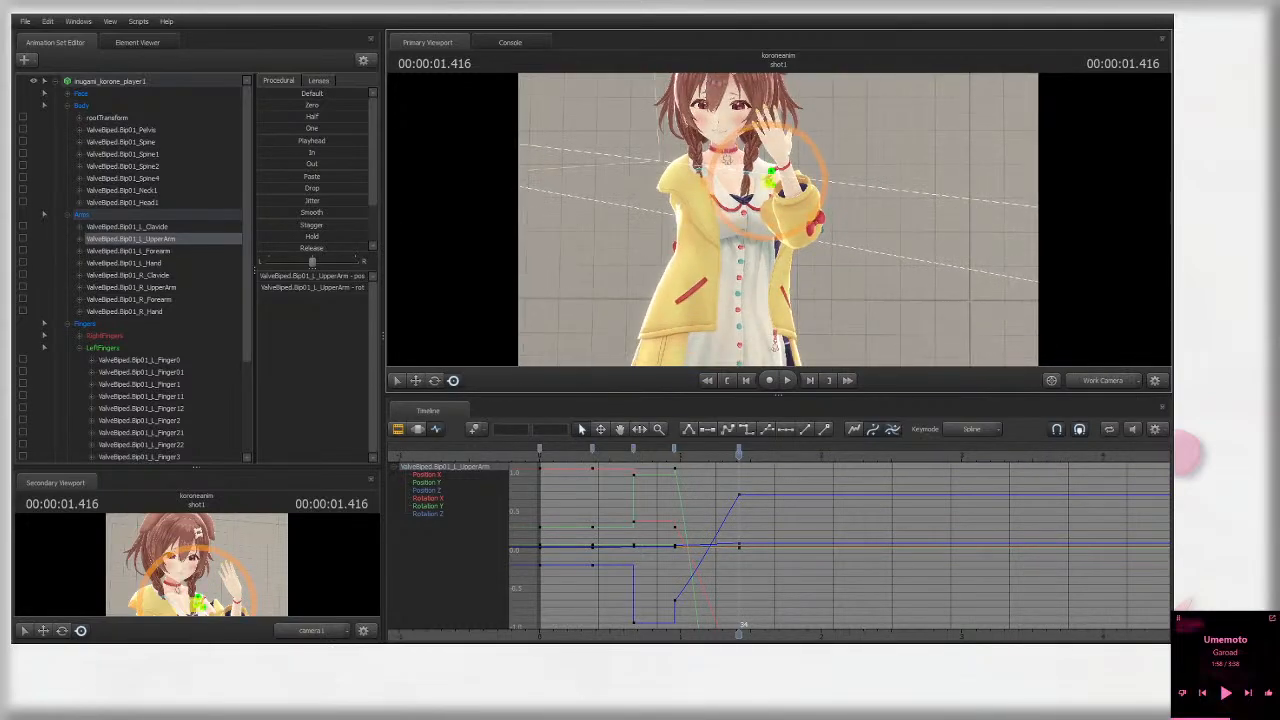
{"action": "left_click_drag", "start_coordinate": [793, 178], "coordinate": [772, 162]}
{"action": "left_click", "coordinate": [1104, 381]}
Step: Rotate the left forearm and left hand bones at 1.416 seconds to place the hand in front of the mouth
{"action": "left_click", "coordinate": [855, 340]}
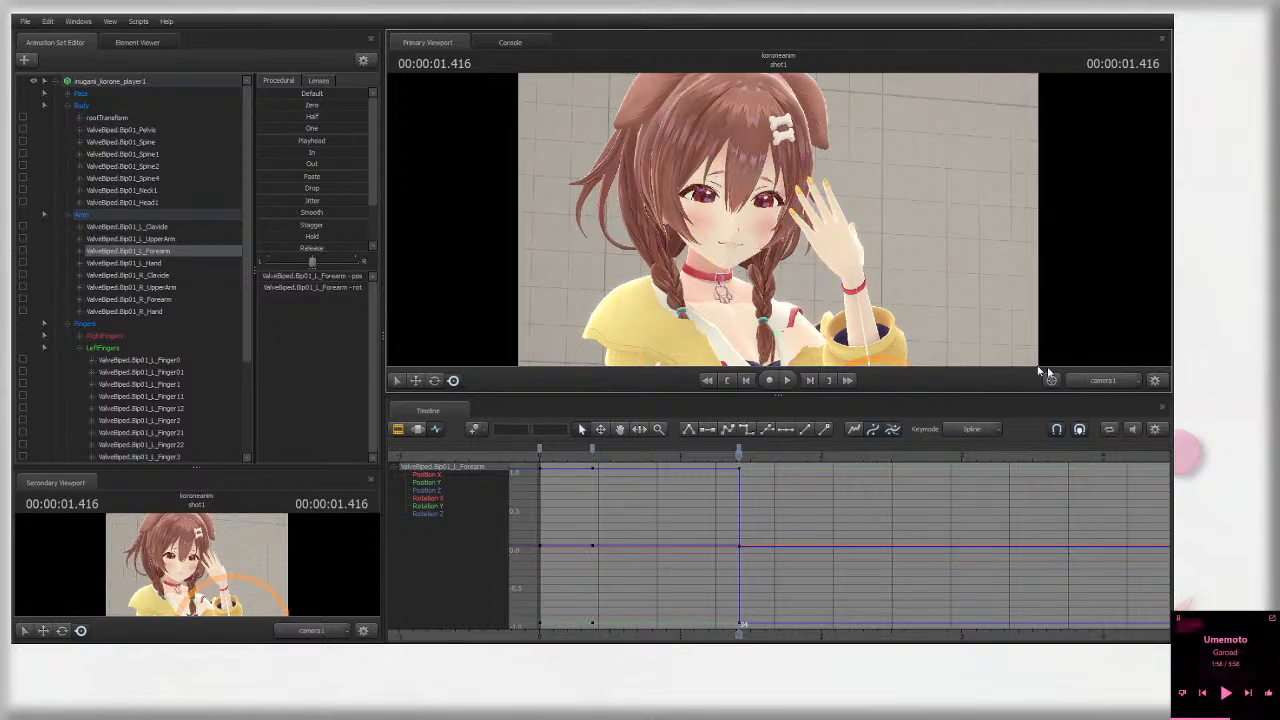
{"action": "left_click_drag", "start_coordinate": [893, 361], "coordinate": [867, 357]}
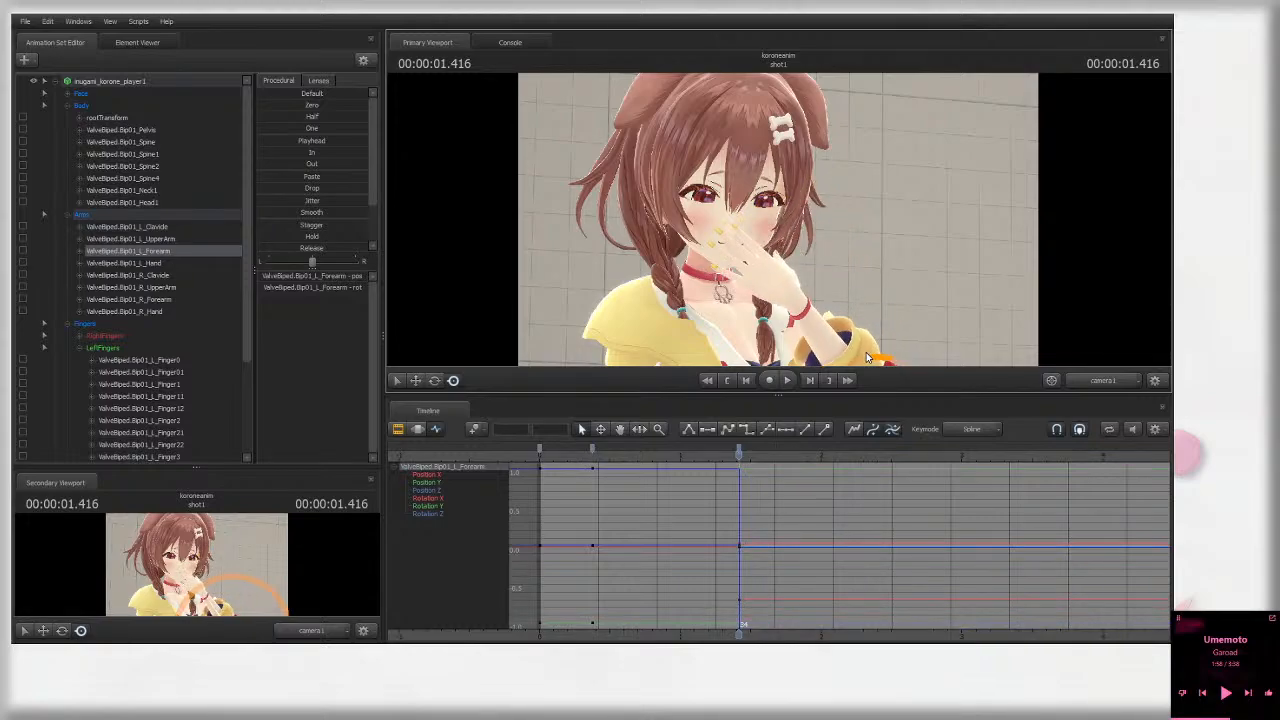
{"action": "left_click", "coordinate": [815, 305]}
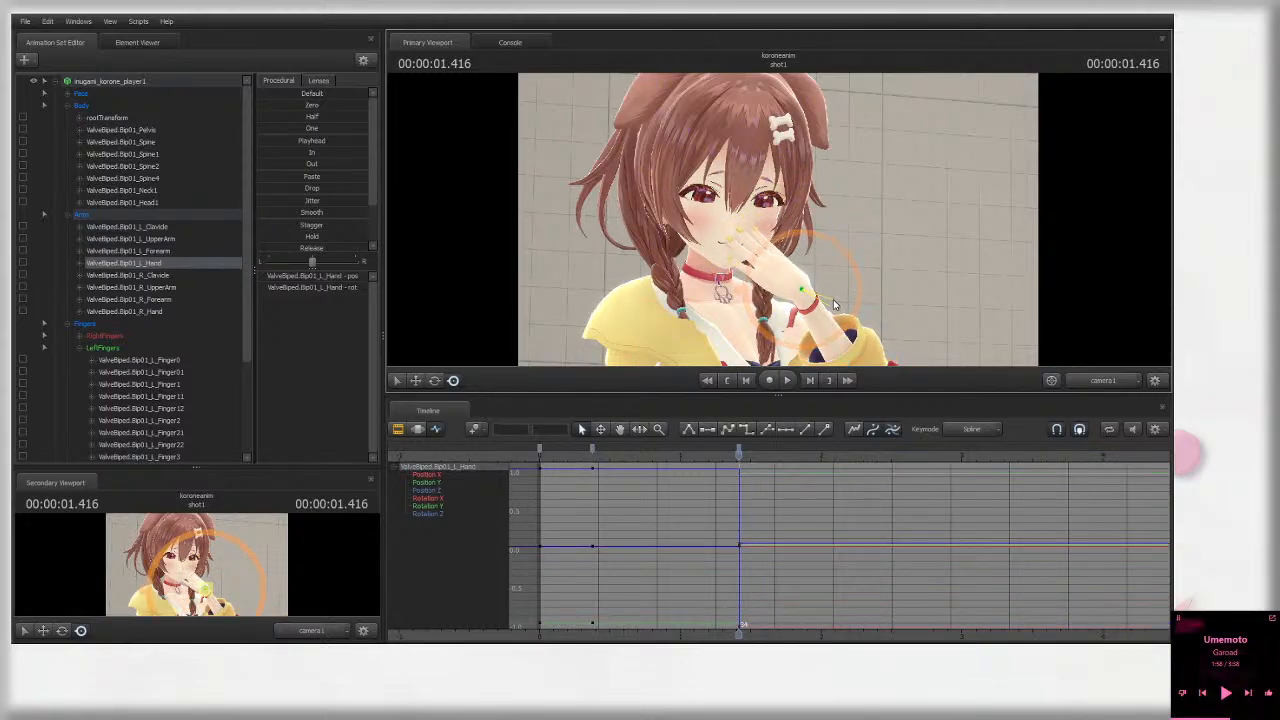
Step: Pose the left little finger at 1.416 seconds by rotating its Finger4 and Finger41 bones
{"action": "left_click", "coordinate": [750, 264]}
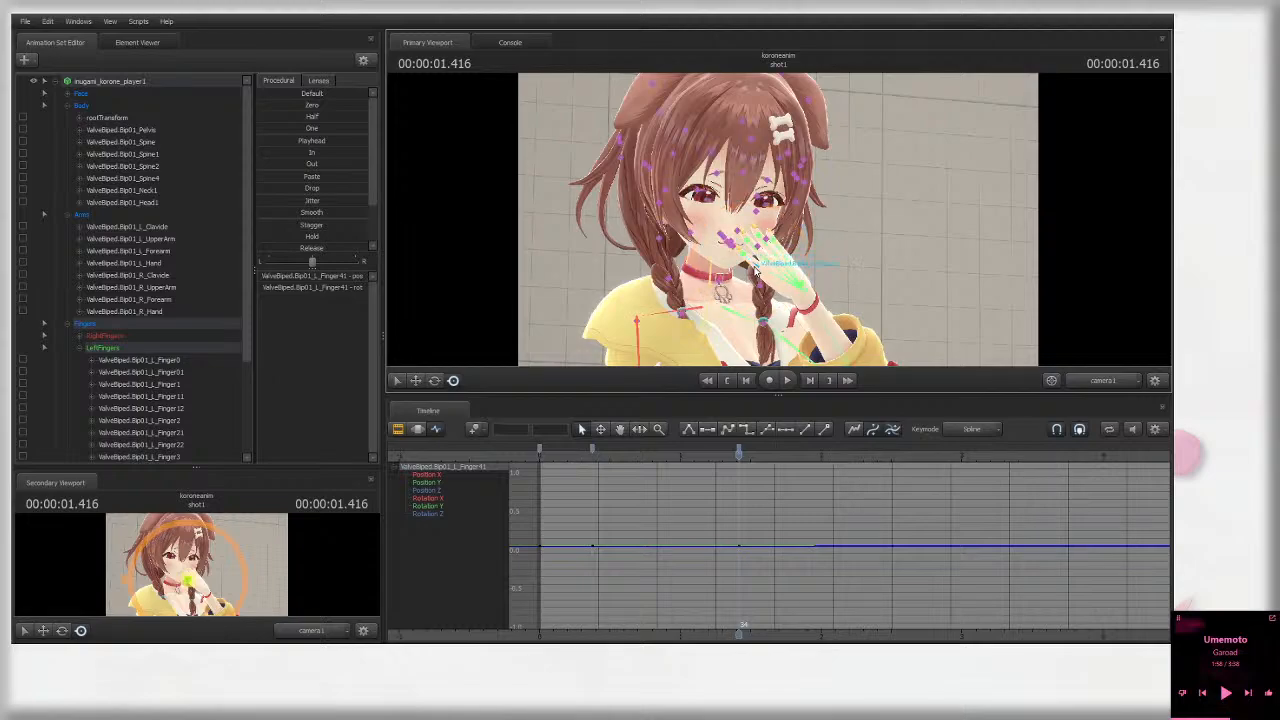
{"action": "left_click", "coordinate": [757, 267]}
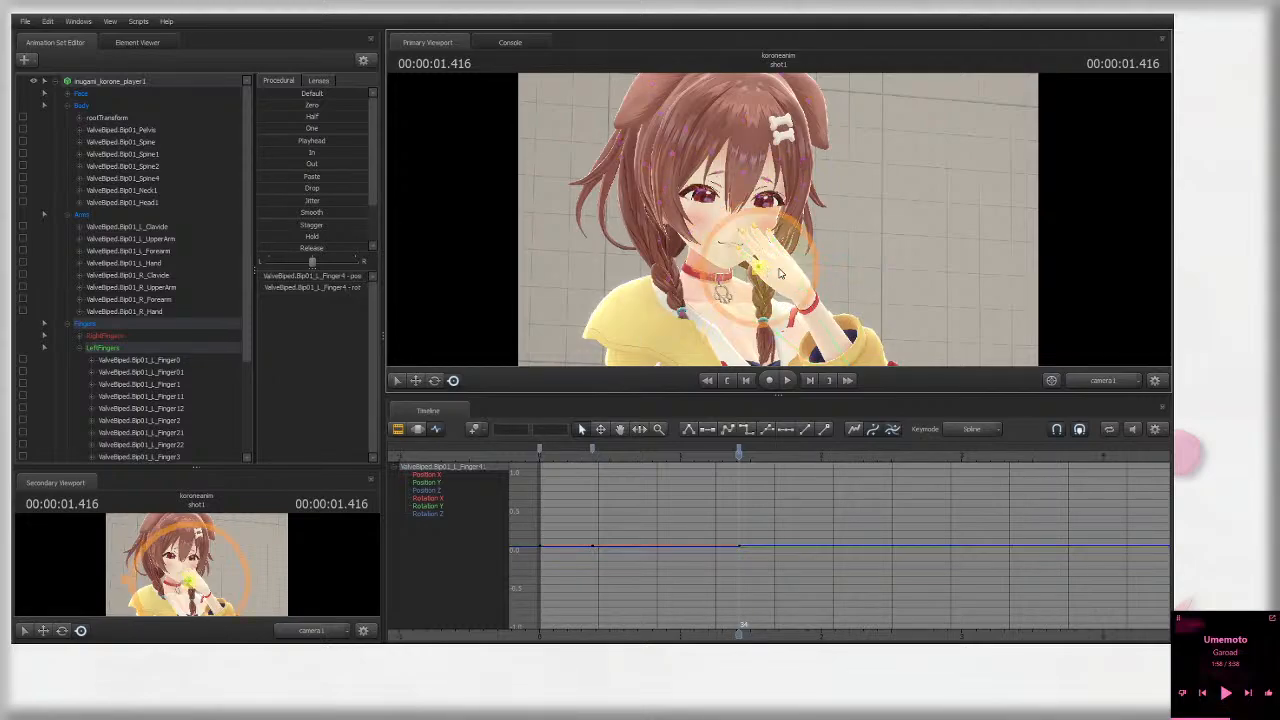
{"action": "left_click", "coordinate": [752, 267]}
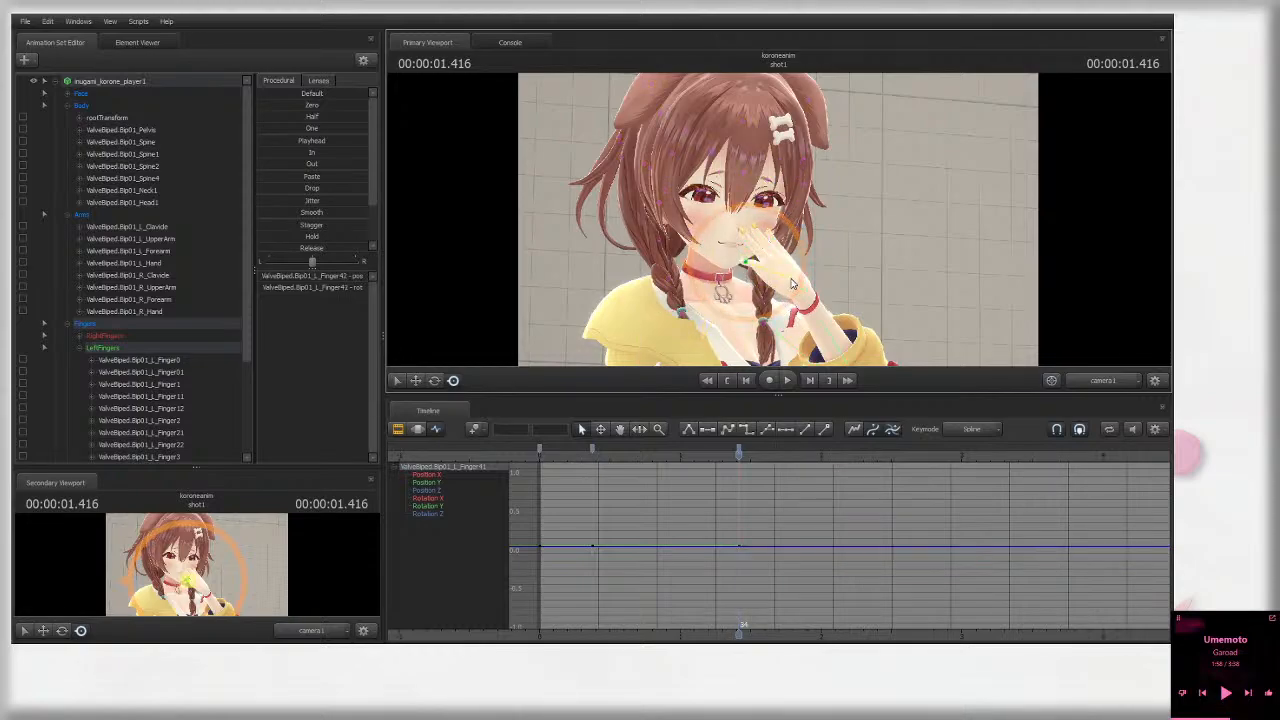
{"action": "left_click", "coordinate": [885, 289]}
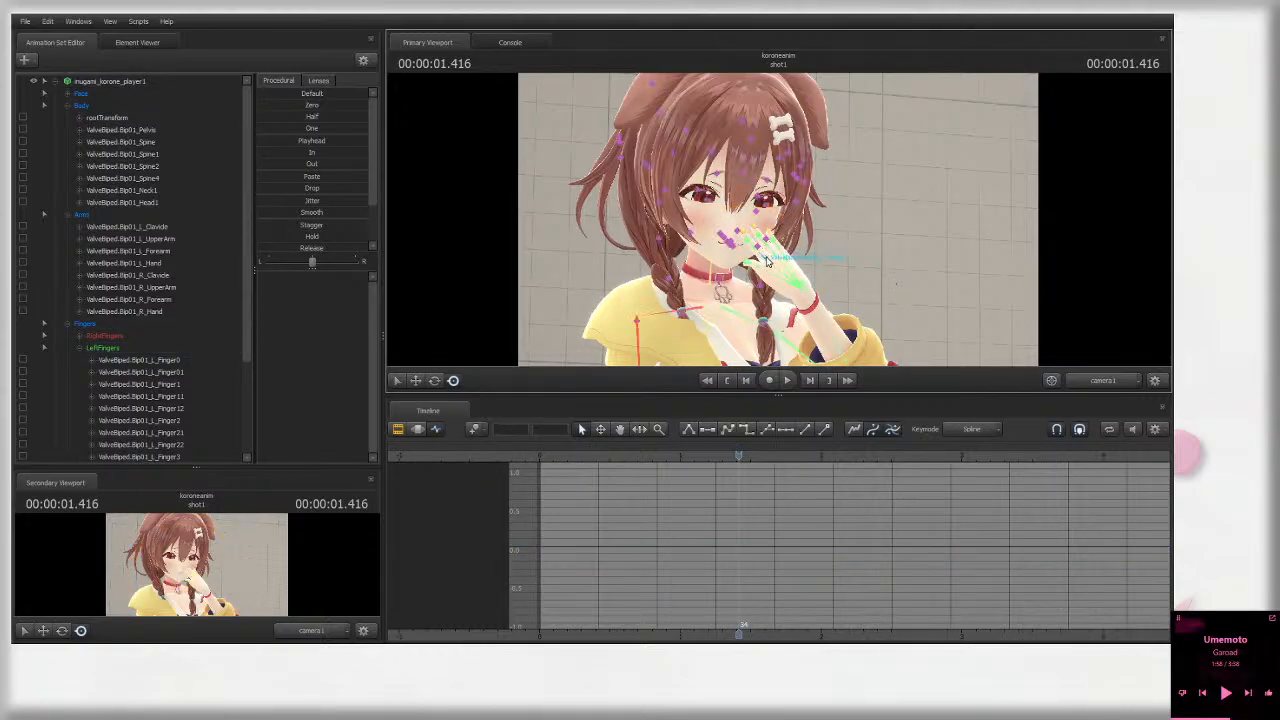
Step: Rotate the left Finger3, Finger31, Finger32, Finger2, Finger21 and Finger22 bones together at 1.416 seconds, refining their angle in the Work Camera view
{"action": "left_click", "coordinate": [760, 258]}
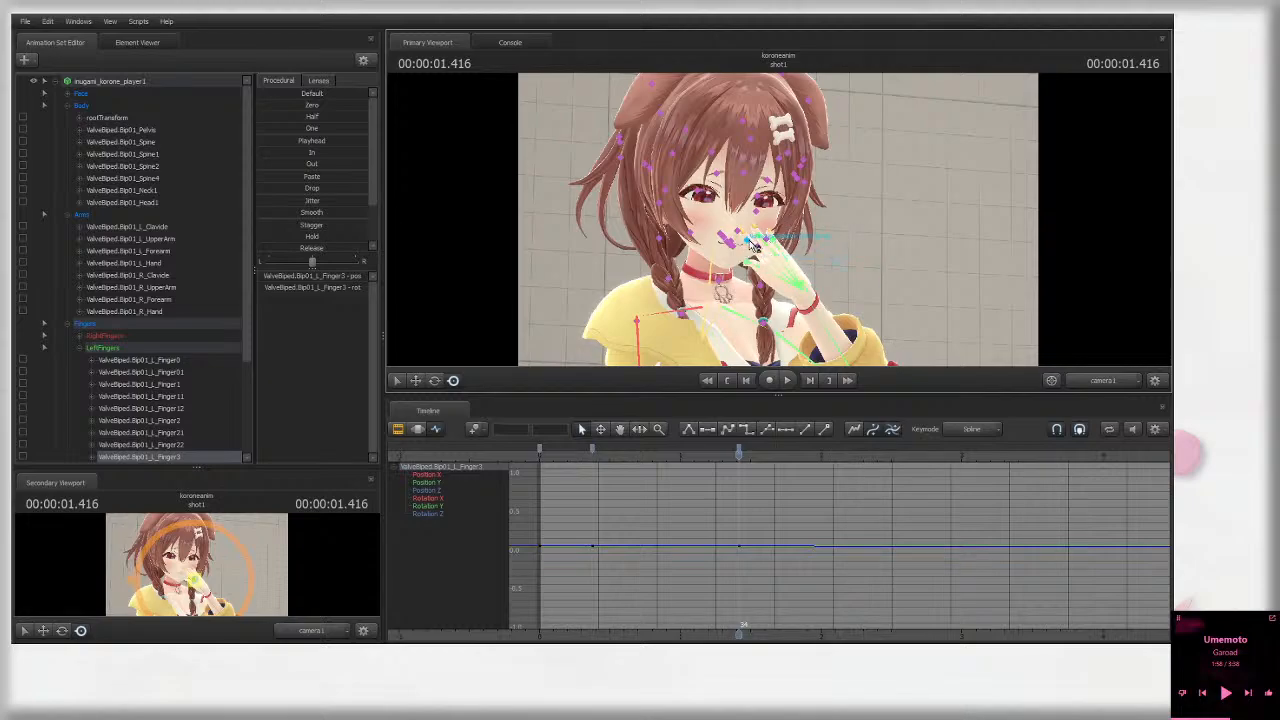
{"action": "left_click", "coordinate": [754, 253], "text": "ctrl"}
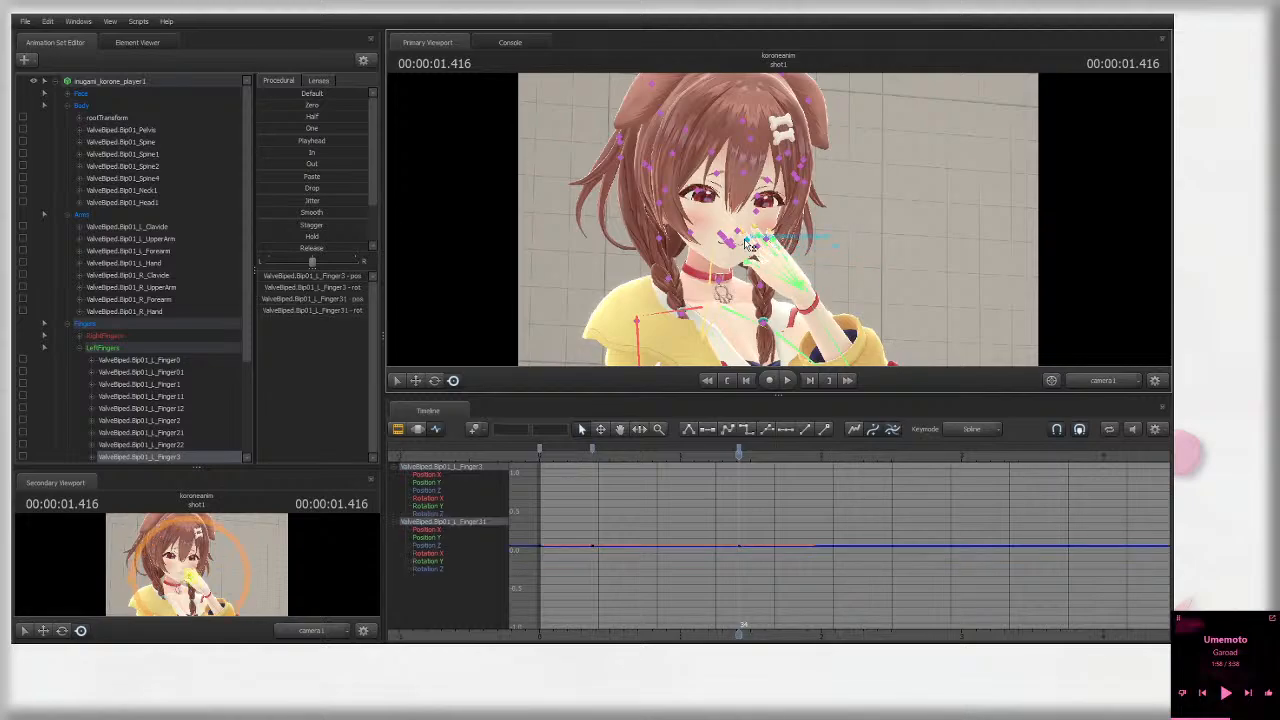
{"action": "left_click", "coordinate": [750, 247], "text": "ctrl"}
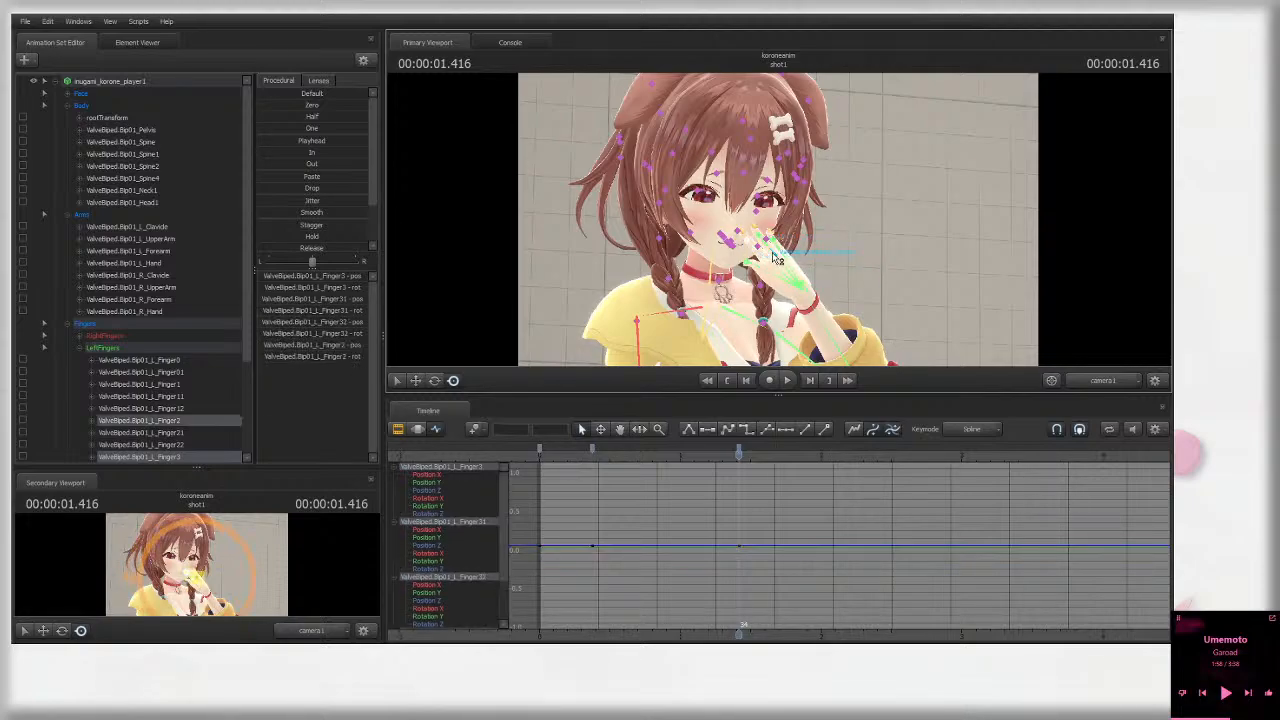
{"action": "left_click", "coordinate": [766, 245], "text": "ctrl"}
{"action": "left_click", "coordinate": [758, 232], "text": "ctrl"}
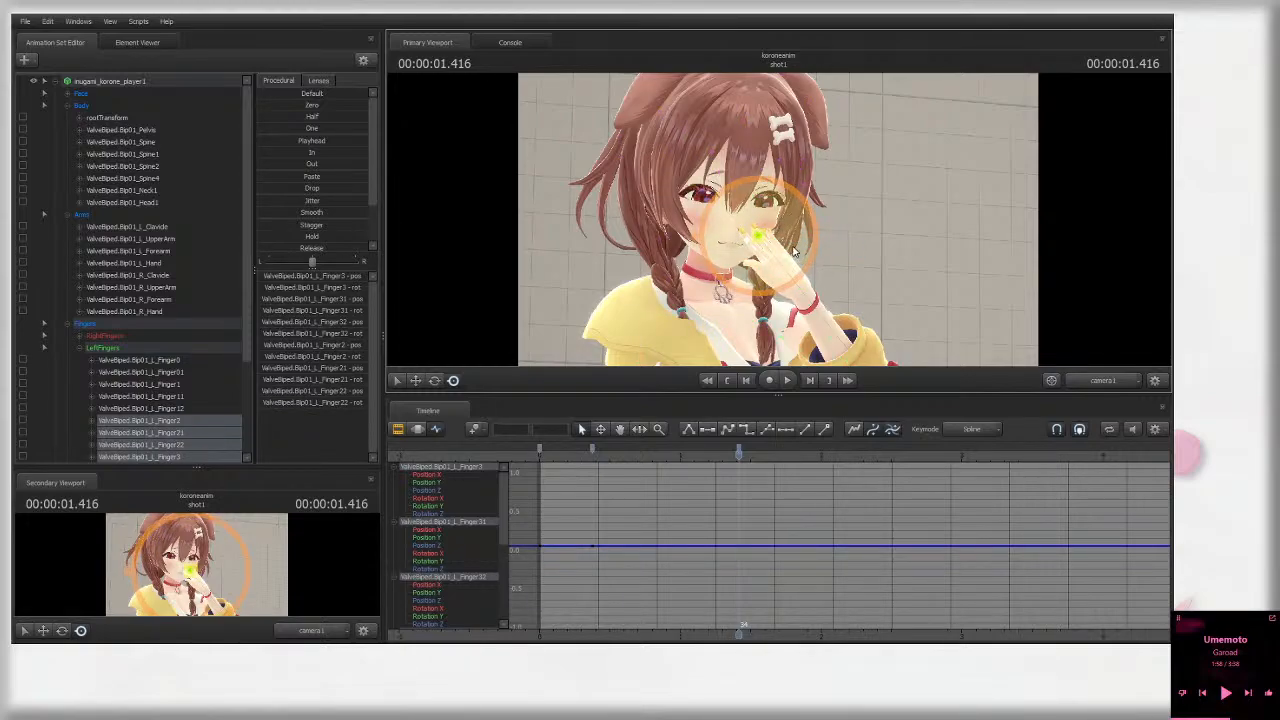
{"action": "left_click", "coordinate": [435, 381]}
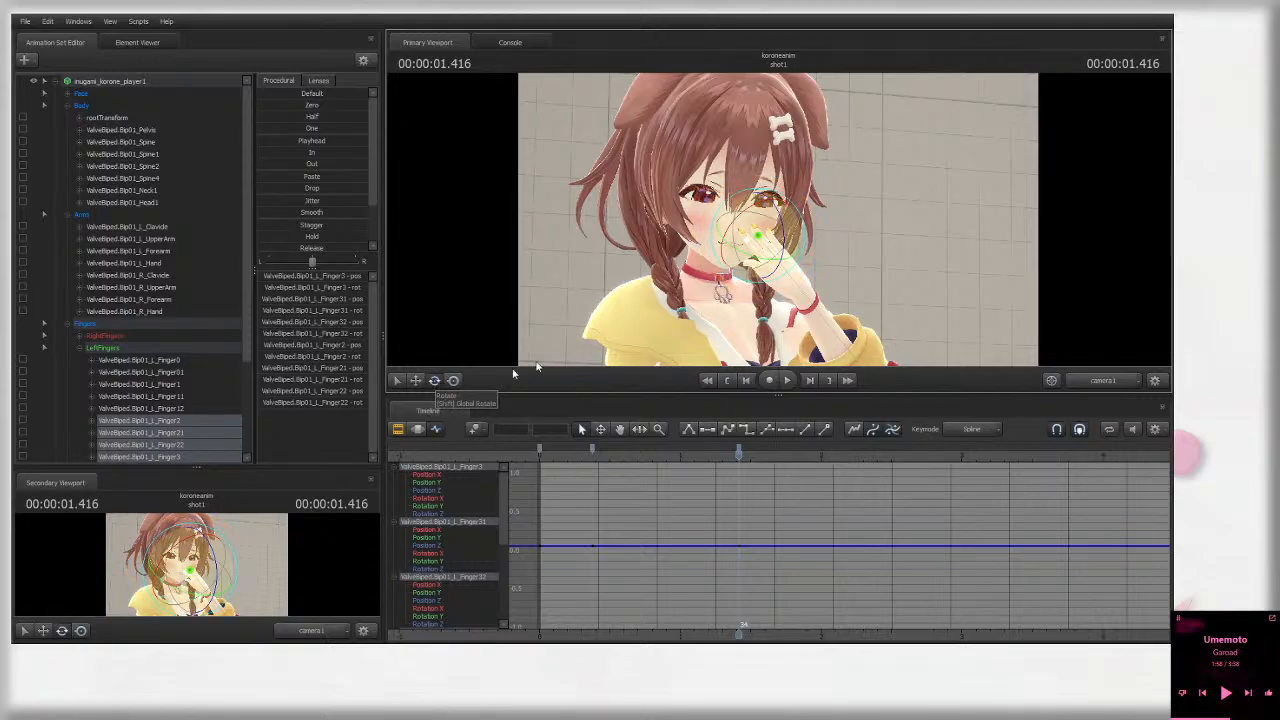
{"action": "left_click_drag", "start_coordinate": [785, 239], "coordinate": [900, 262]}
{"action": "left_click", "coordinate": [1103, 381]}
{"action": "left_click_drag", "start_coordinate": [745, 220], "coordinate": [705, 292]}
{"action": "left_click_drag", "start_coordinate": [690, 300], "coordinate": [738, 300]}
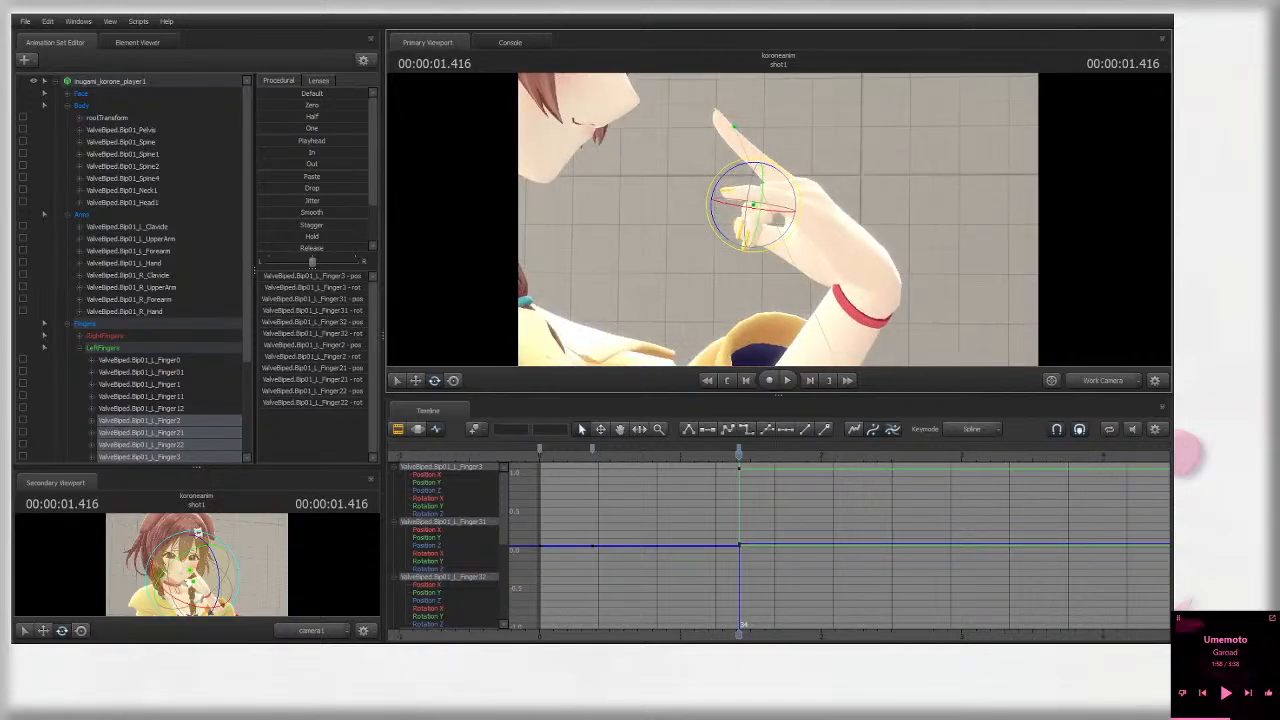
{"action": "mouse_move", "coordinate": [792, 215]}
{"action": "left_mouse_down"}
{"action": "mouse_move", "coordinate": [803, 175]}
{"action": "mouse_move", "coordinate": [785, 217]}
{"action": "left_mouse_up"}
Step: Change the rotate manipulator's mode settings and curl the selected left middle and ring finger bones at 1.416 seconds
{"action": "right_click", "coordinate": [766, 201]}
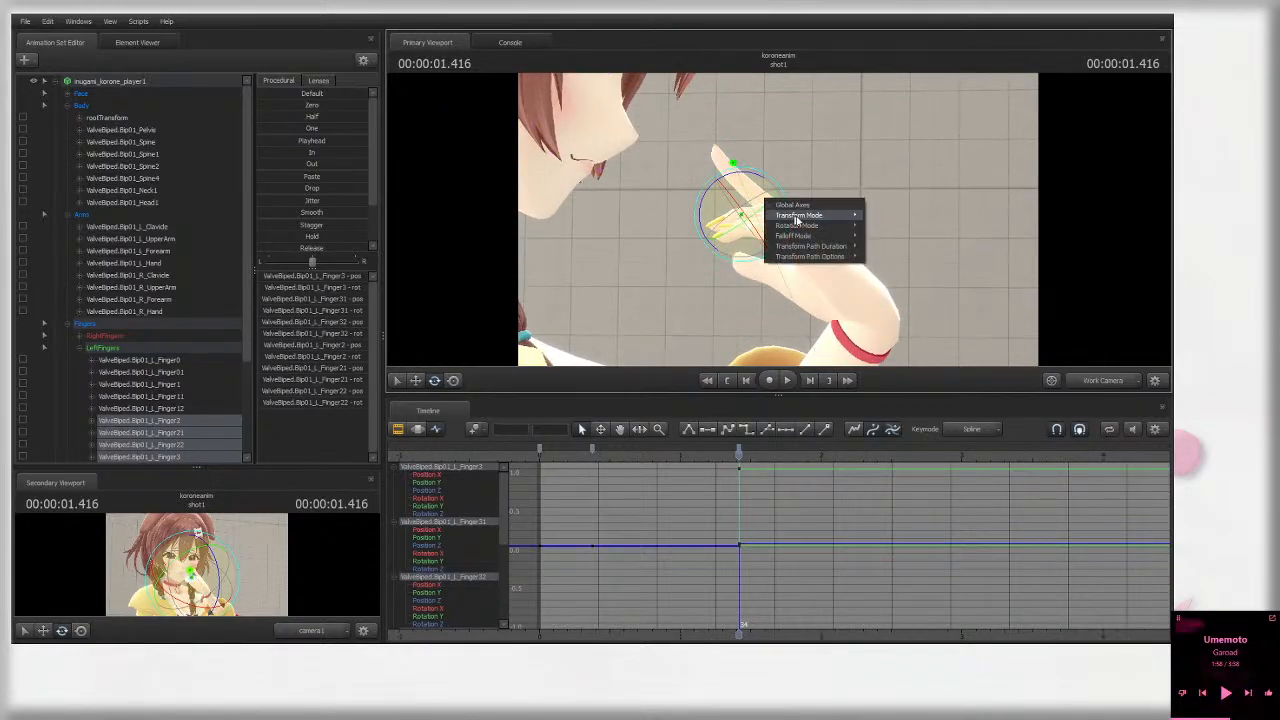
{"action": "left_click", "coordinate": [881, 228]}
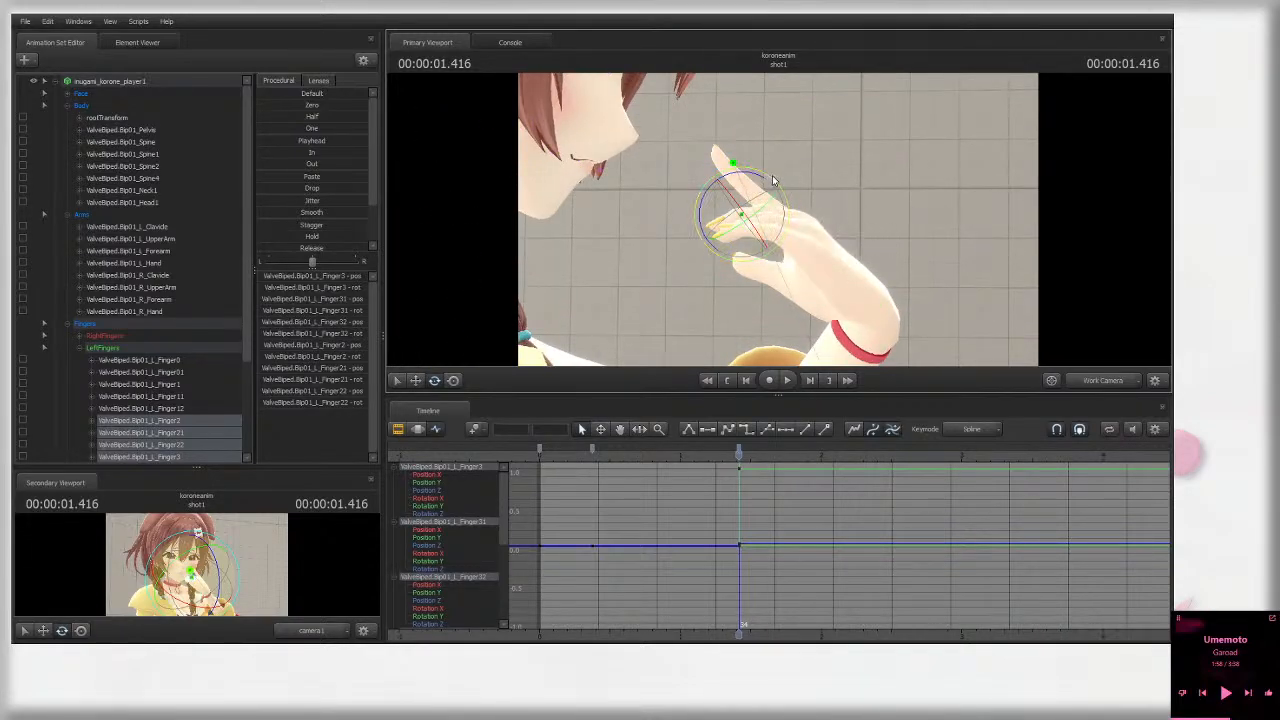
{"action": "mouse_move", "coordinate": [775, 180]}
{"action": "left_mouse_down"}
{"action": "mouse_move", "coordinate": [819, 218]}
{"action": "mouse_move", "coordinate": [780, 186]}
{"action": "mouse_move", "coordinate": [772, 205]}
{"action": "left_mouse_up"}
{"action": "right_click", "coordinate": [776, 209]}
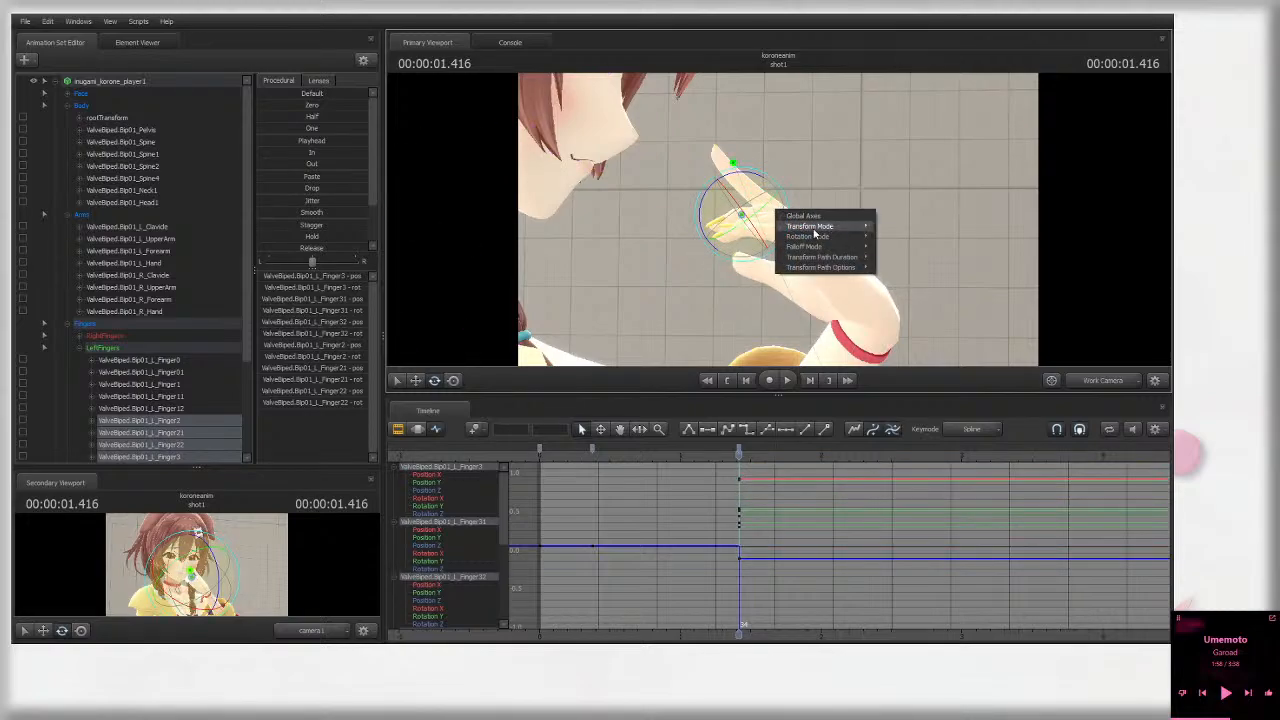
{"action": "mouse_move", "coordinate": [840, 237]}
{"action": "left_click", "coordinate": [890, 248]}
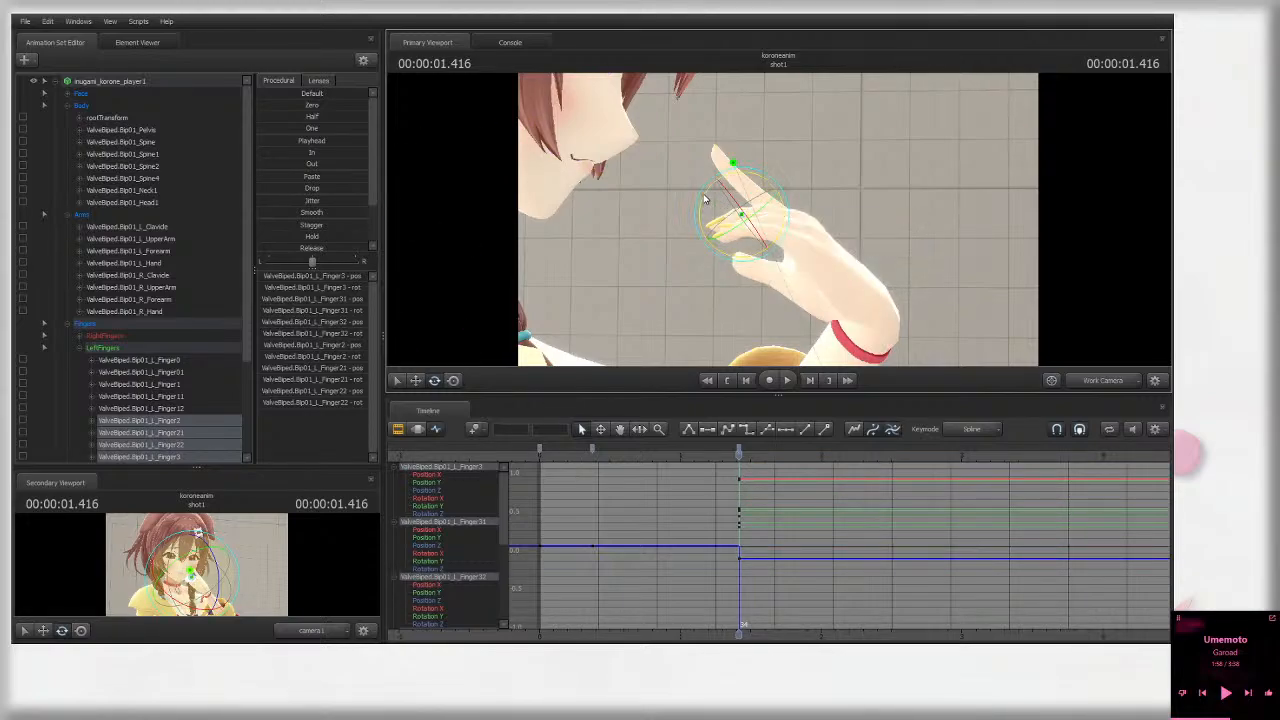
{"action": "left_click_drag", "start_coordinate": [704, 200], "coordinate": [712, 206]}
Step: Rotate the left Finger31 and Finger21 bones together at 1.416 seconds to curl the ring and middle fingers further
{"action": "left_click", "coordinate": [768, 256]}
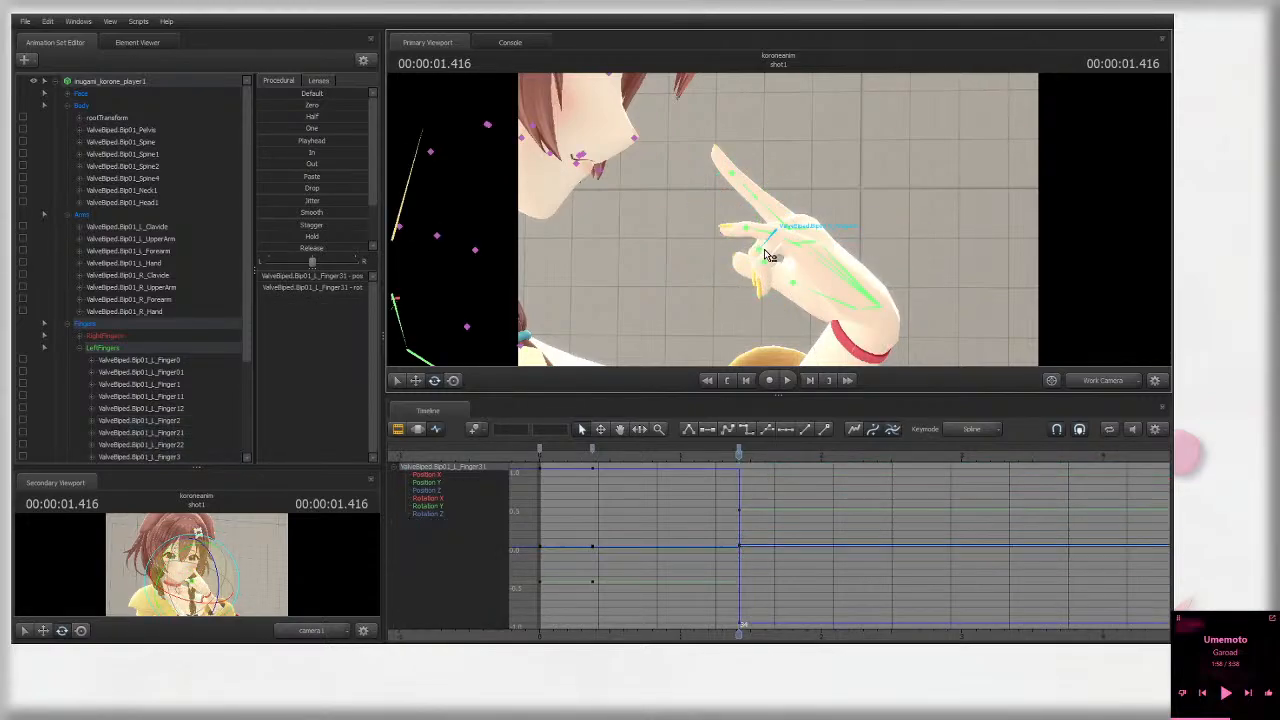
{"action": "left_click", "coordinate": [770, 250], "text": "ctrl"}
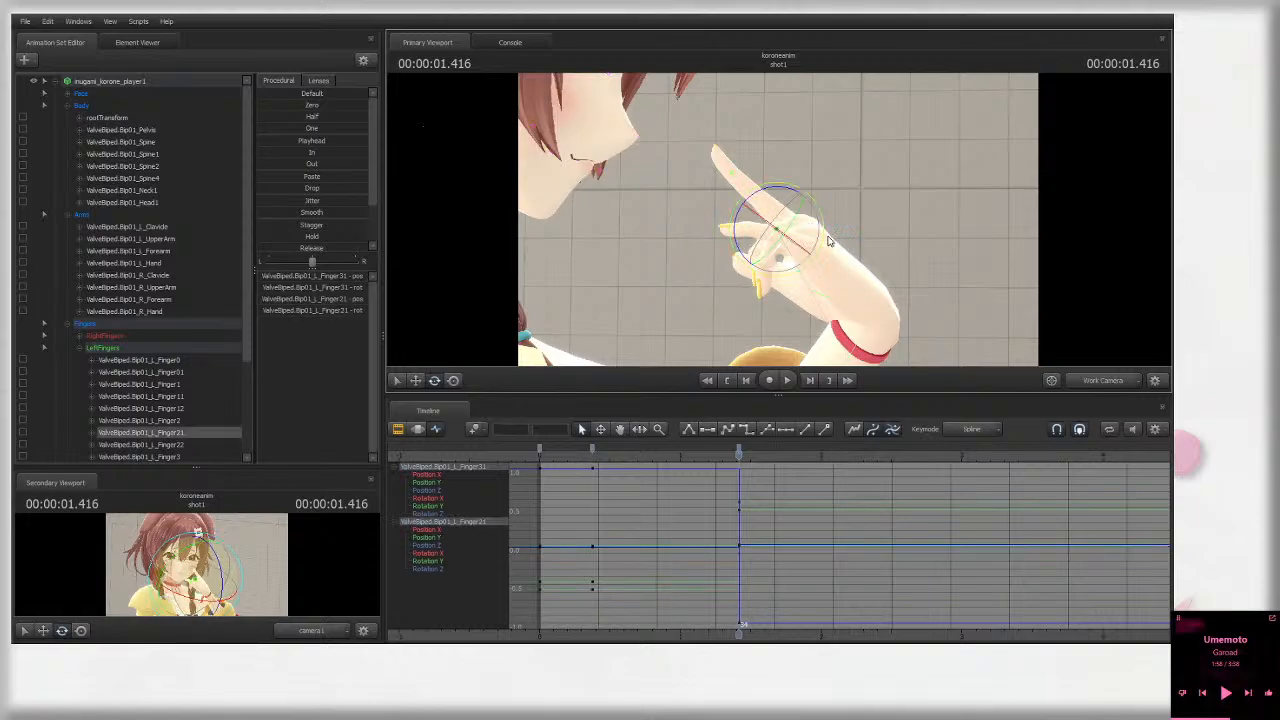
{"action": "left_click_drag", "start_coordinate": [776, 240], "coordinate": [790, 190]}
Step: Try curling the left little finger with its Finger41 and Finger42 bones, undo the last changes and check the hand through camera1
{"action": "left_click", "coordinate": [764, 256], "text": "ctrl"}
{"action": "left_click", "coordinate": [745, 255], "text": "ctrl+shift"}
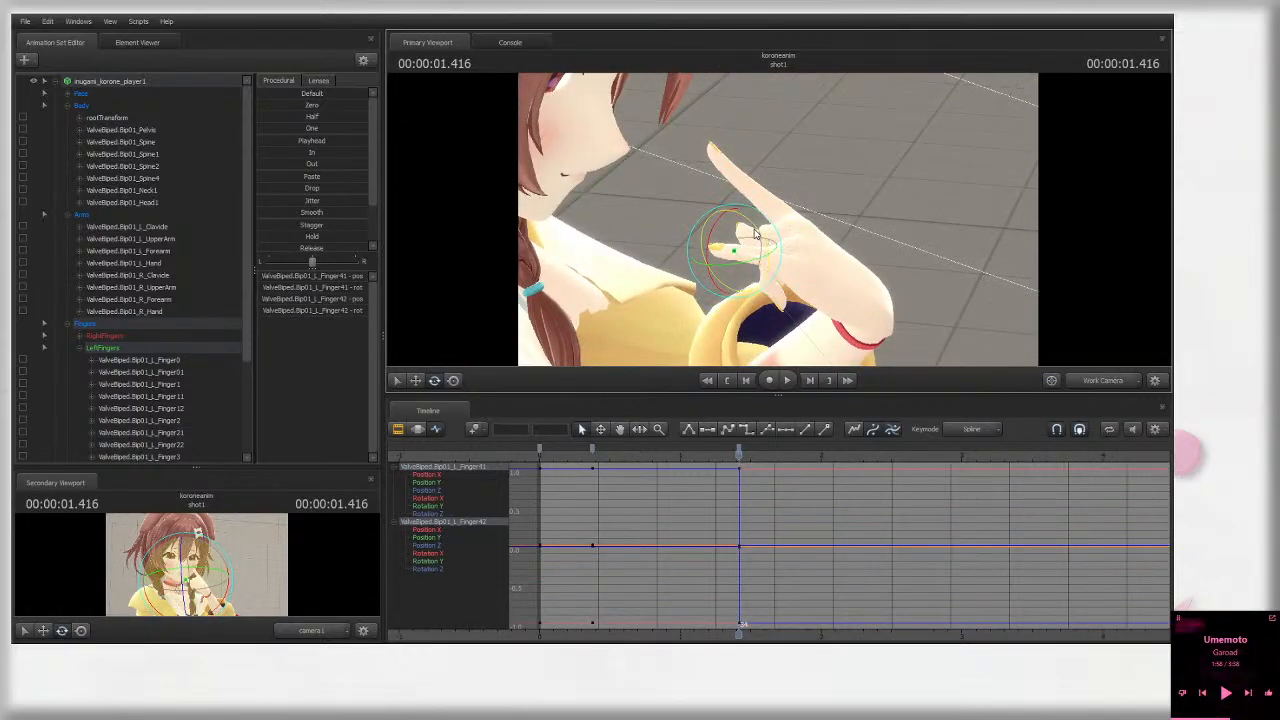
{"action": "left_click_drag", "start_coordinate": [776, 236], "coordinate": [655, 280]}
{"action": "key", "text": "ctrl+z"}
{"action": "key", "text": "ctrl+z"}
{"action": "left_click", "coordinate": [1098, 381]}
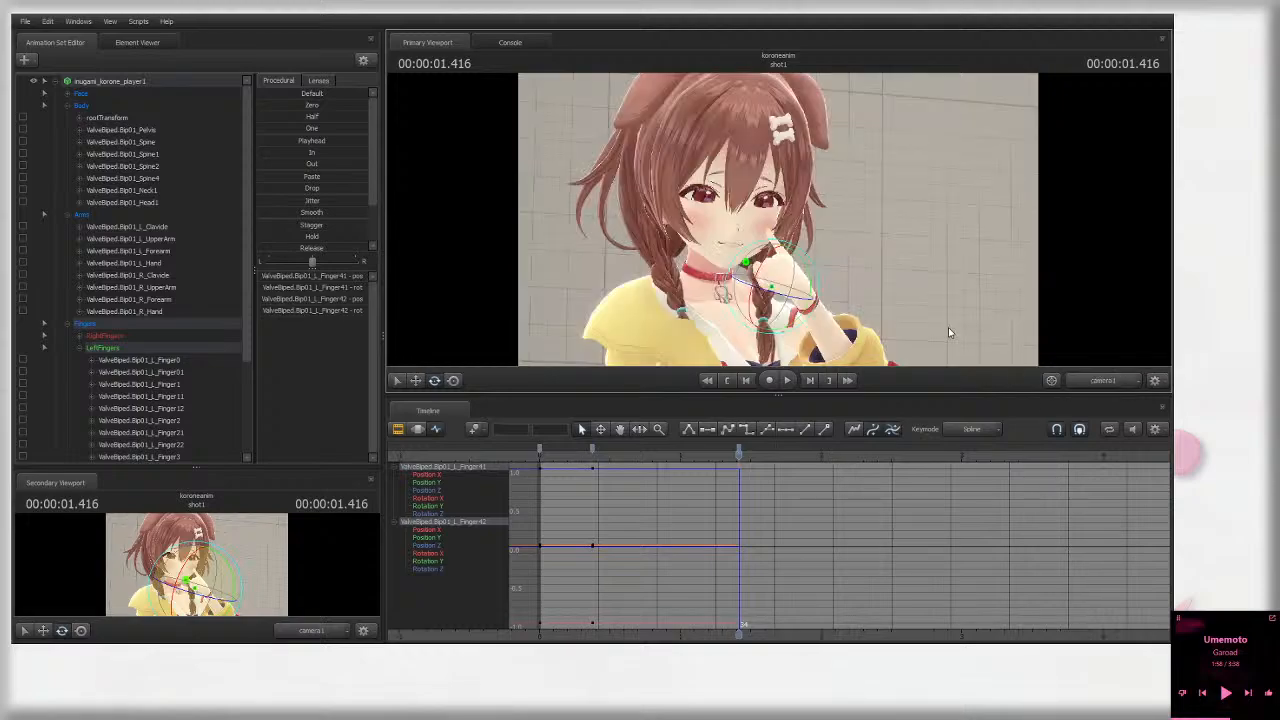
Step: Examine the left hand and finger bones one by one in the Work Camera view to identify which control the thumb
{"action": "left_click", "coordinate": [818, 262]}
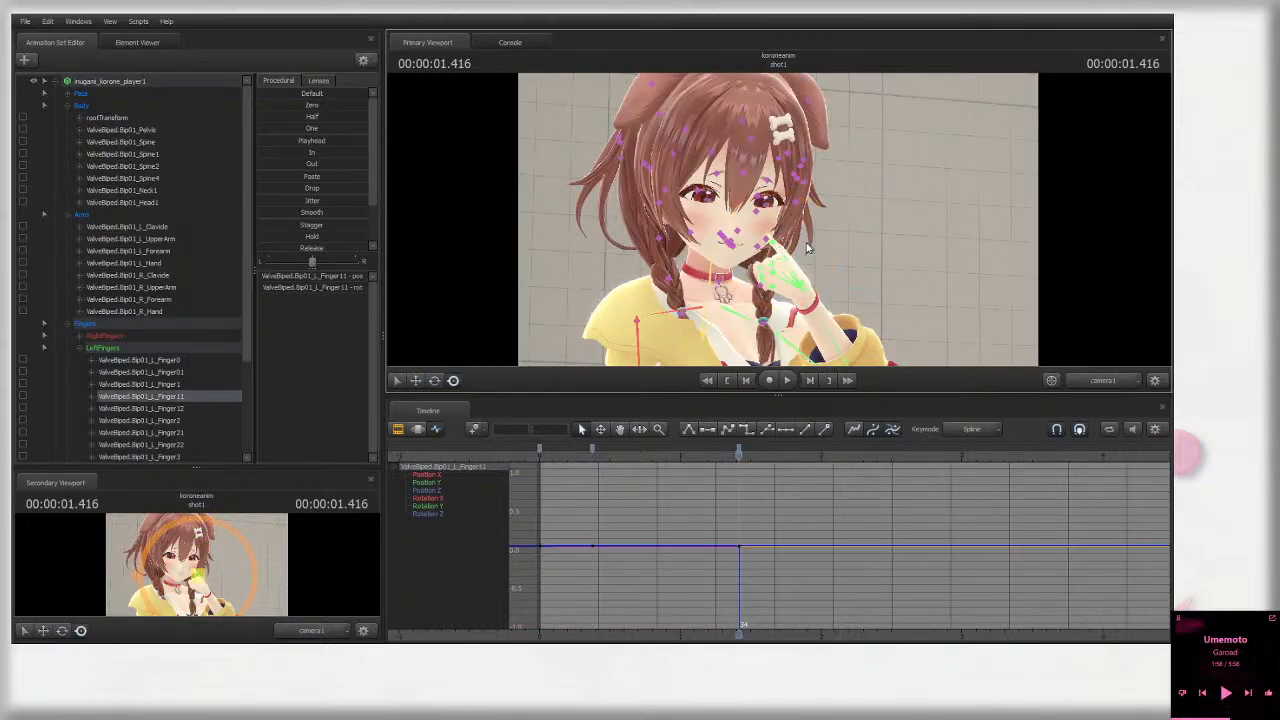
{"action": "left_click", "coordinate": [803, 285]}
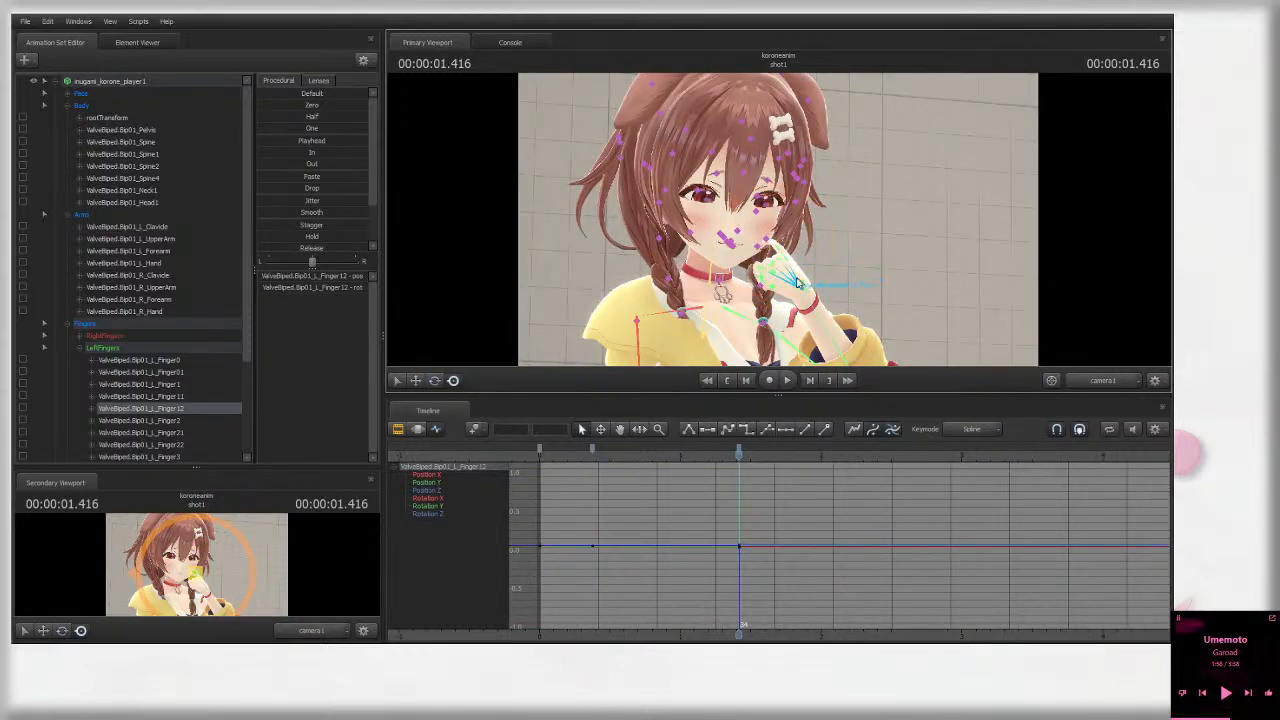
{"action": "left_click", "coordinate": [800, 282]}
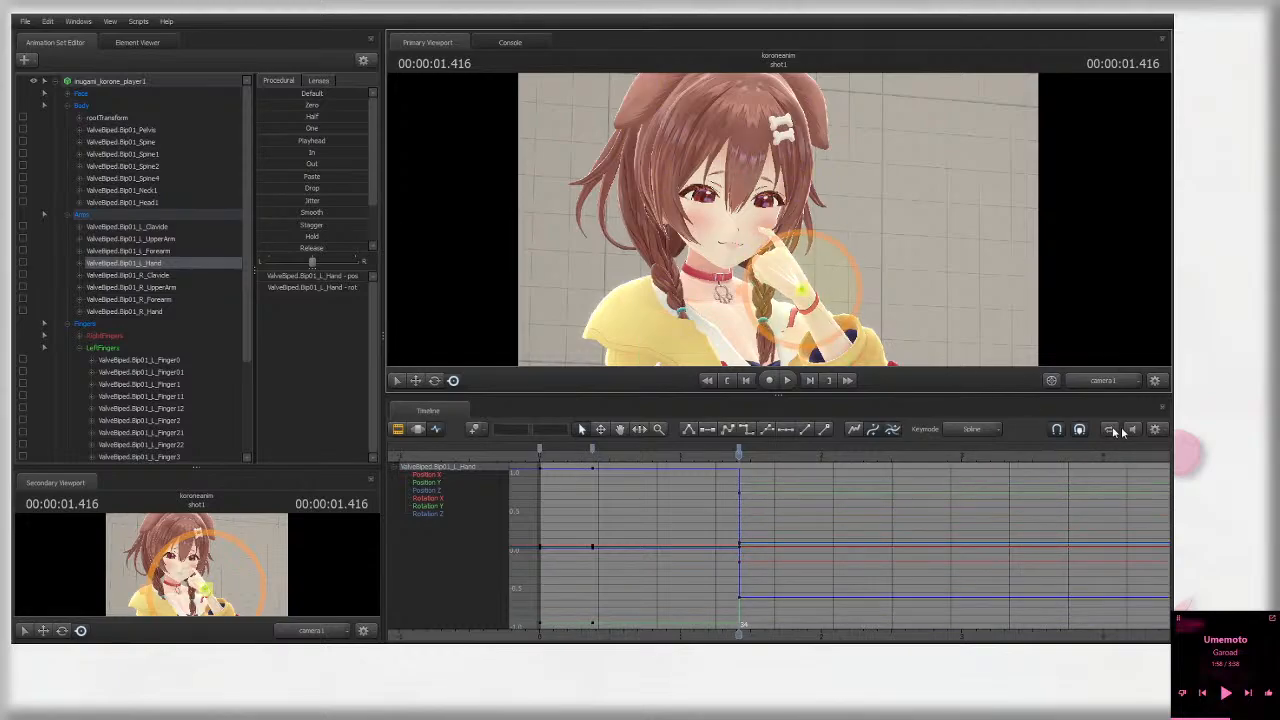
{"action": "left_click", "coordinate": [806, 288]}
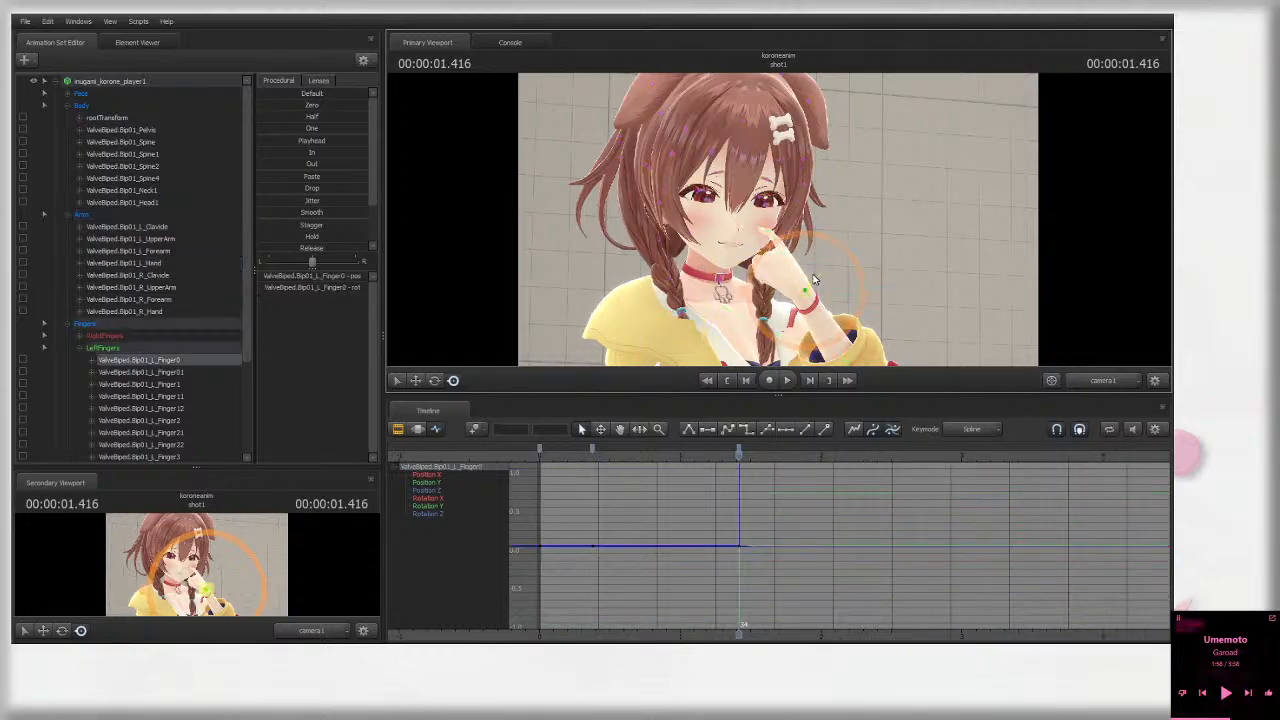
{"action": "left_click_drag", "start_coordinate": [806, 288], "coordinate": [800, 226], "text": "alt"}
{"action": "left_click", "coordinate": [766, 242]}
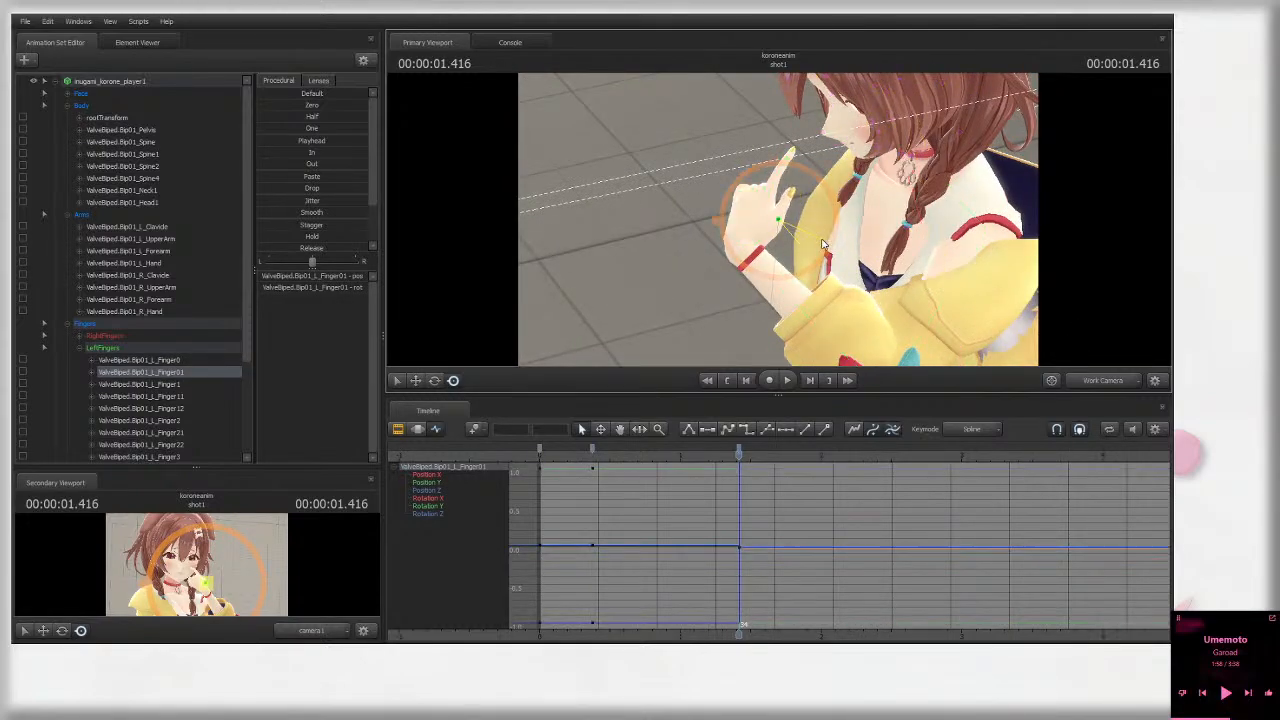
{"action": "left_click", "coordinate": [177, 361]}
{"action": "left_click", "coordinate": [180, 385]}
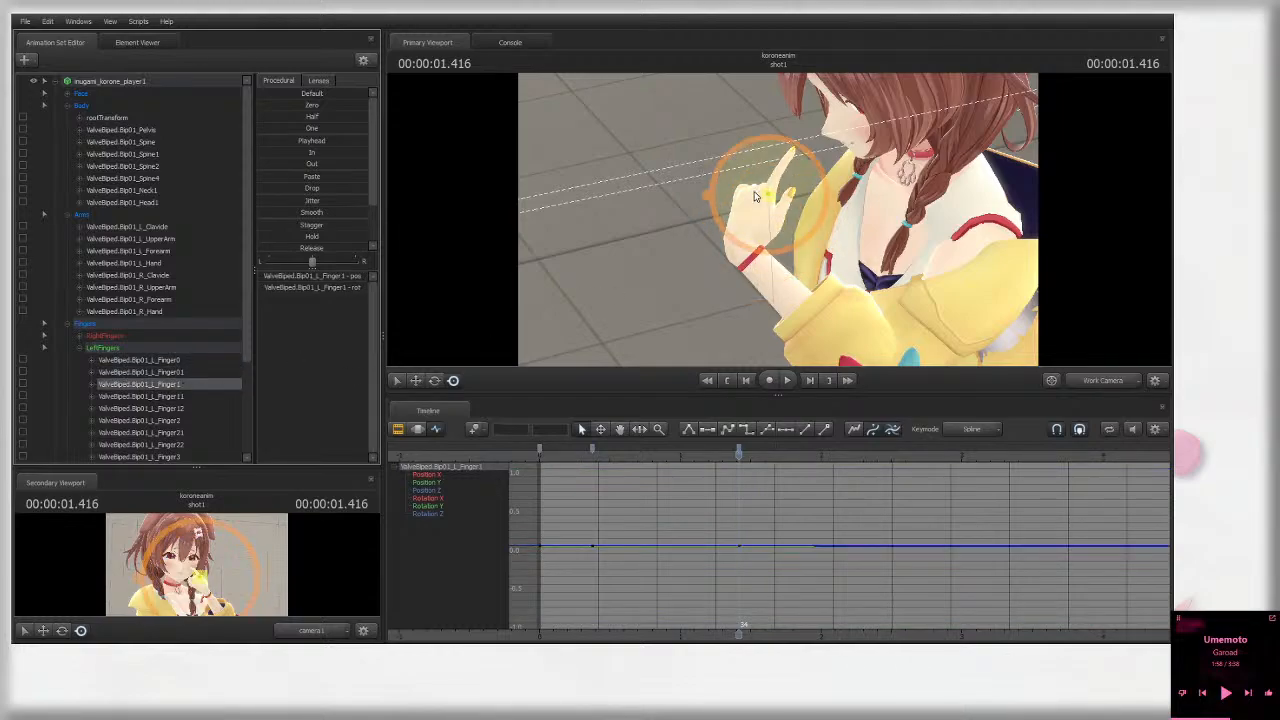
{"action": "left_click", "coordinate": [773, 229]}
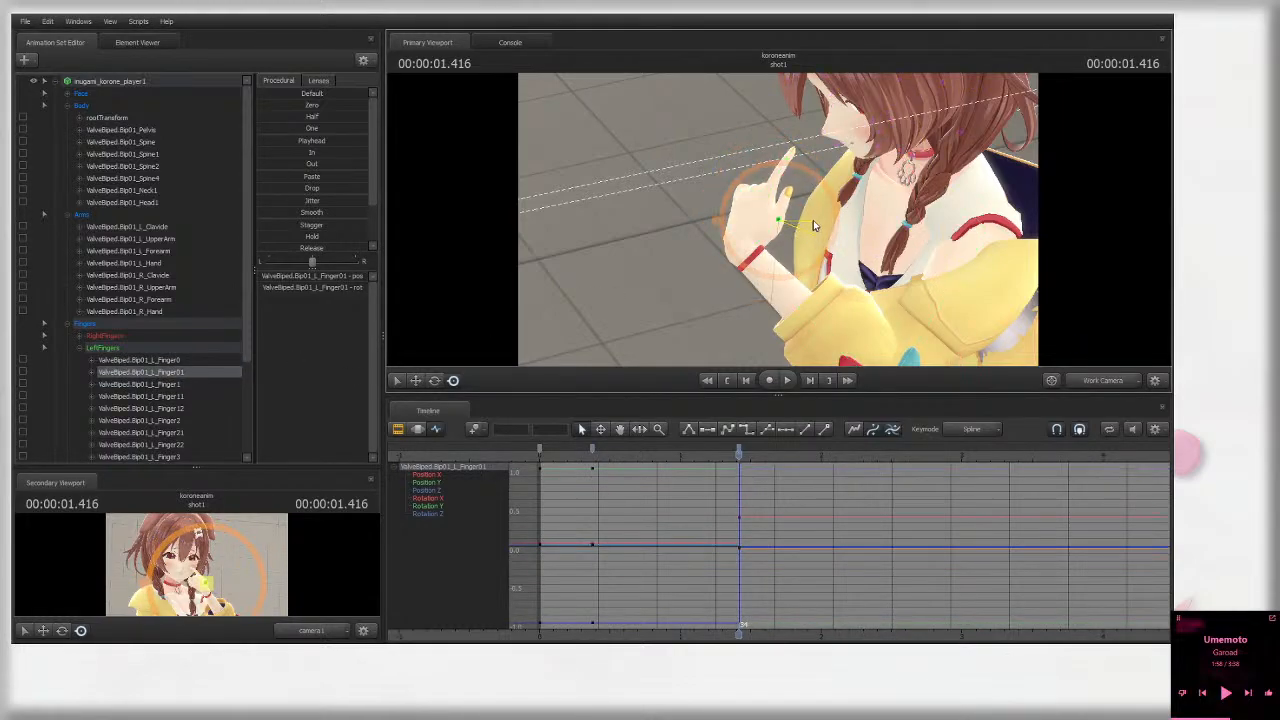
{"action": "left_click", "coordinate": [160, 360]}
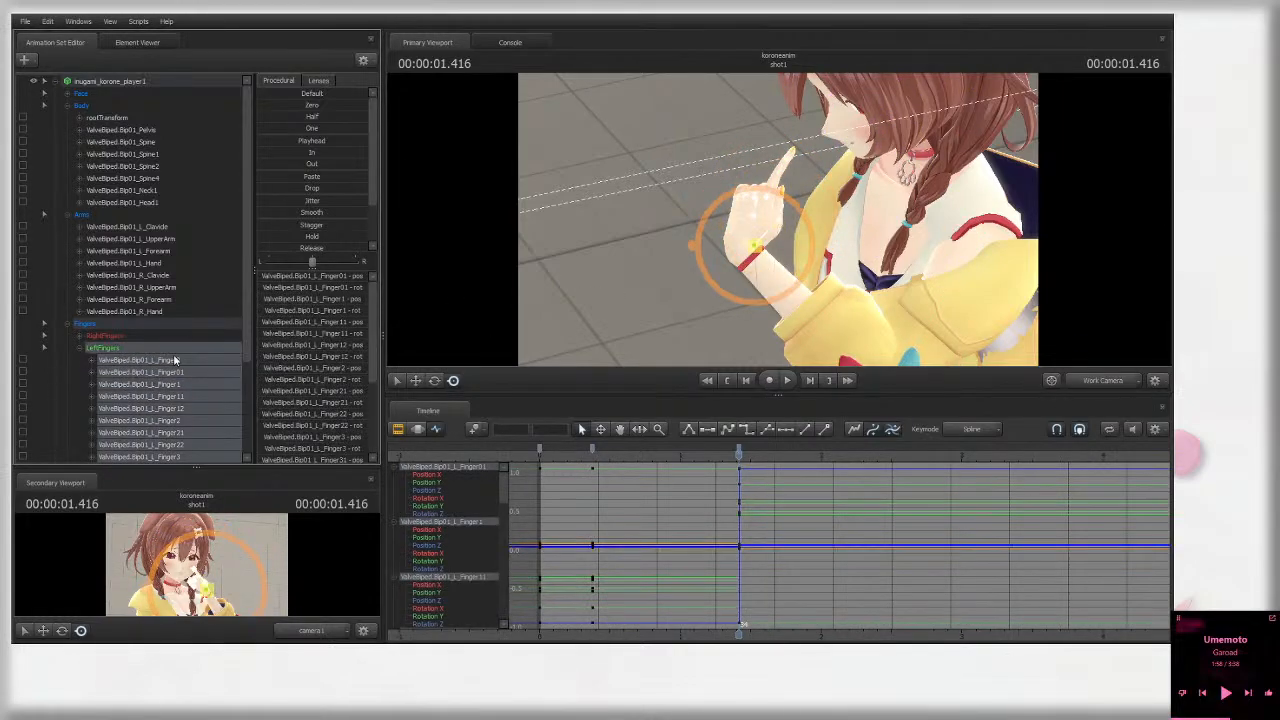
{"action": "key", "text": "ctrl"}
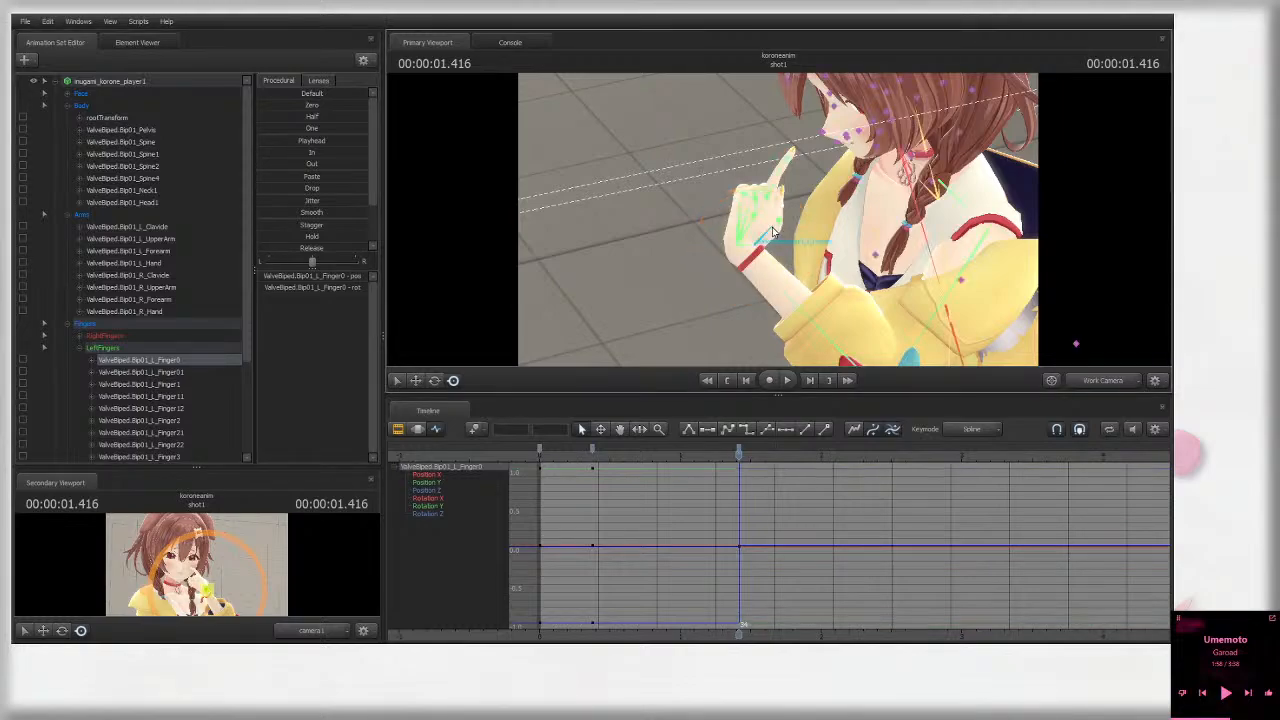
{"action": "scroll", "coordinate": [205, 368], "scroll_direction": "down", "scroll_amount": 3}
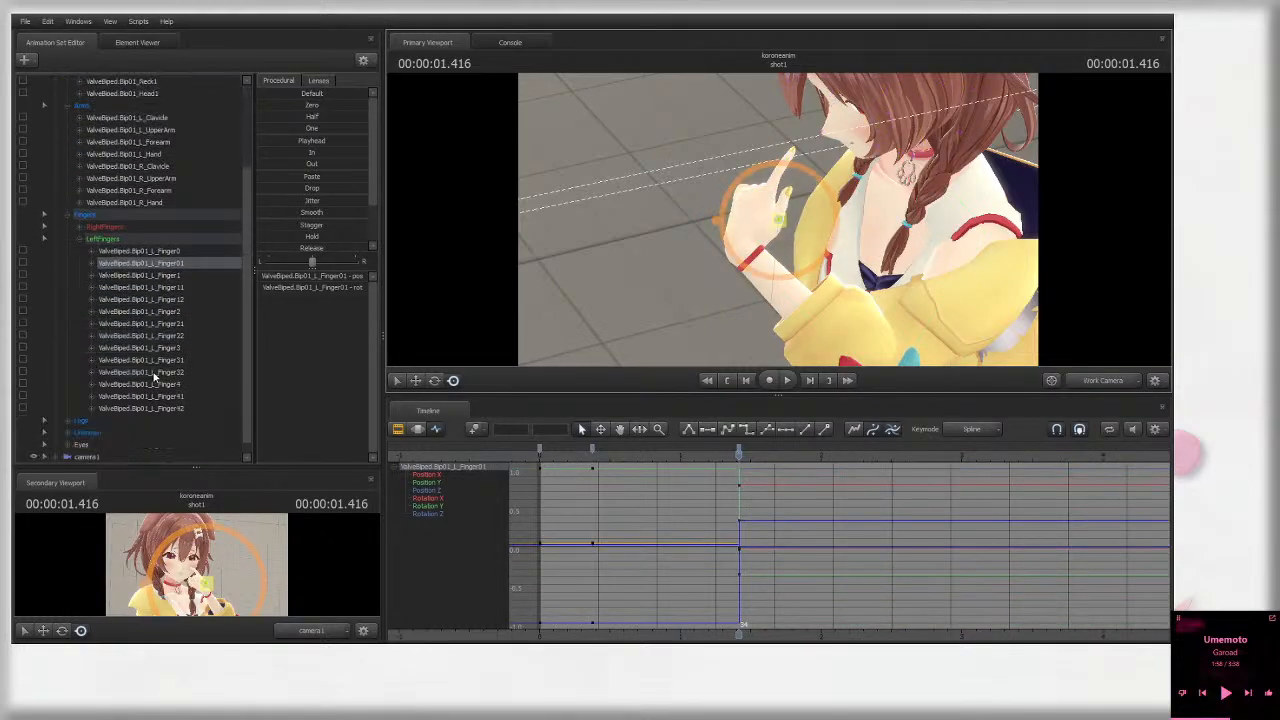
{"action": "left_click", "coordinate": [180, 407]}
{"action": "left_click", "coordinate": [180, 372]}
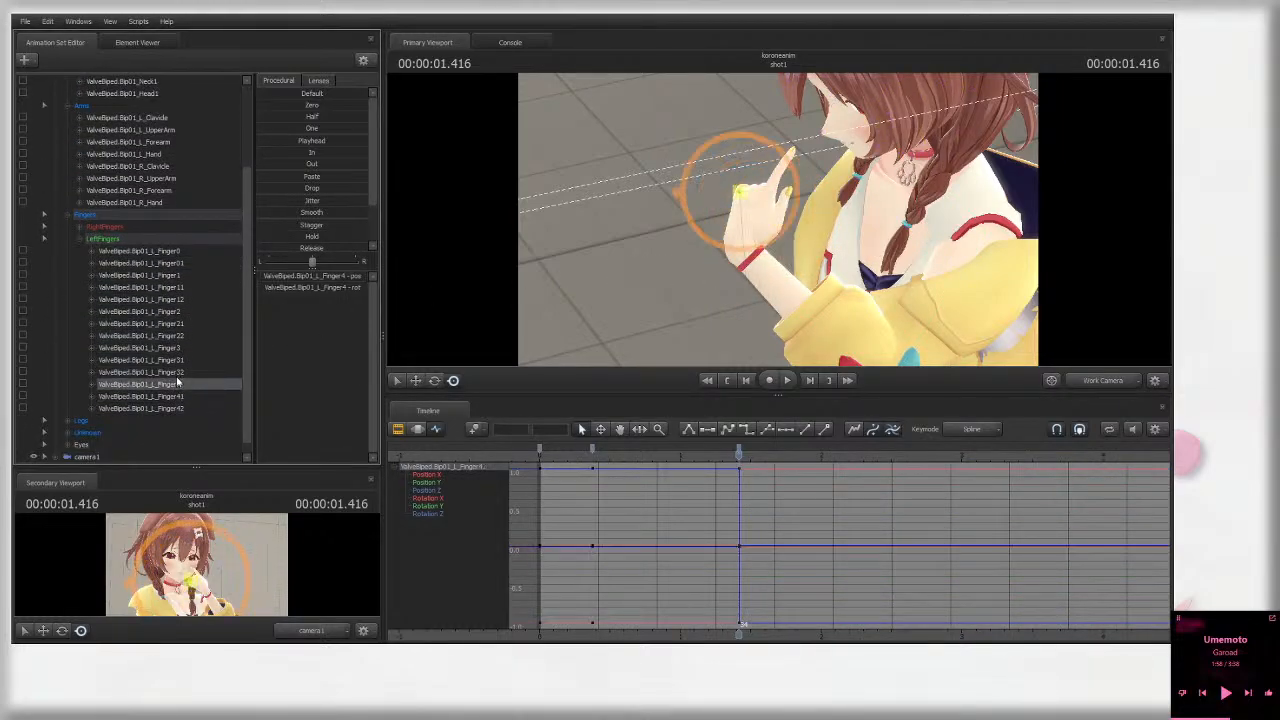
{"action": "left_click", "coordinate": [182, 322]}
{"action": "left_click", "coordinate": [181, 311]}
{"action": "left_click", "coordinate": [180, 299]}
{"action": "left_click", "coordinate": [180, 287]}
{"action": "left_click", "coordinate": [179, 275]}
{"action": "left_click", "coordinate": [179, 263]}
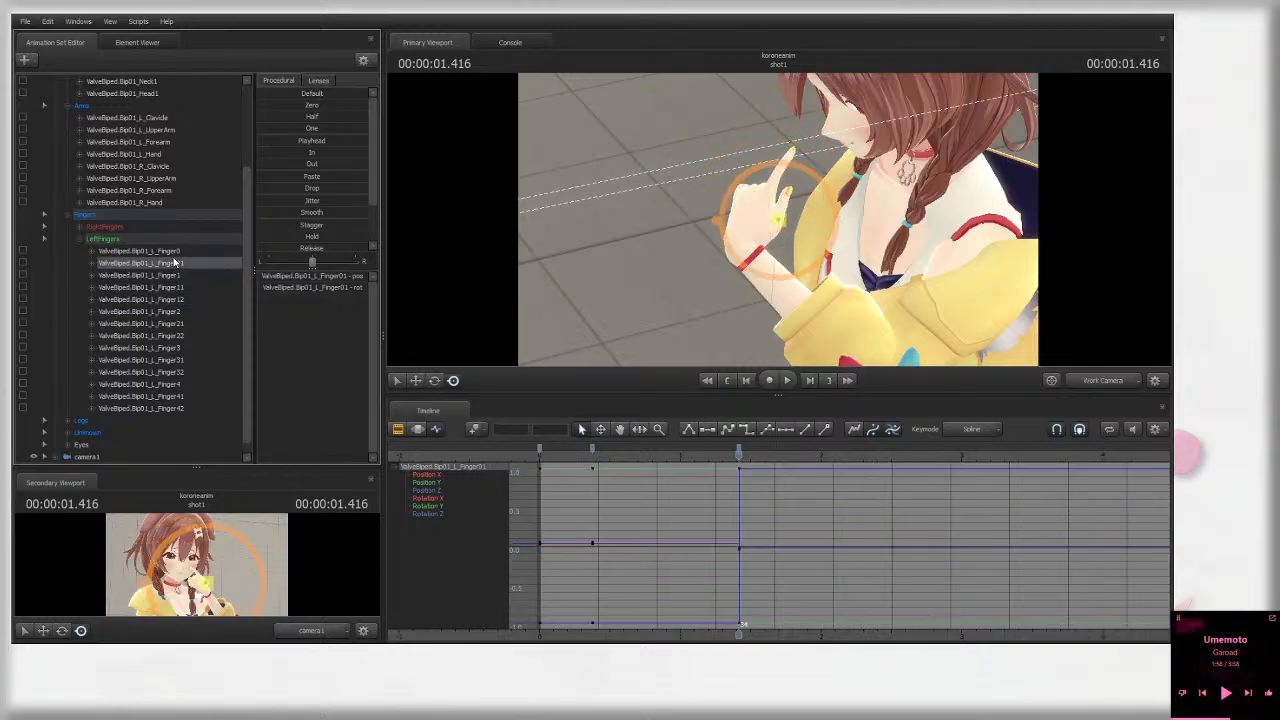
Step: Rotate the left thumb's Finger01 bone at 1.416 seconds to fold the thumb in, and check the hand from several views
{"action": "left_click", "coordinate": [178, 251]}
{"action": "left_click", "coordinate": [179, 263]}
{"action": "left_click_drag", "start_coordinate": [785, 230], "coordinate": [763, 215]}
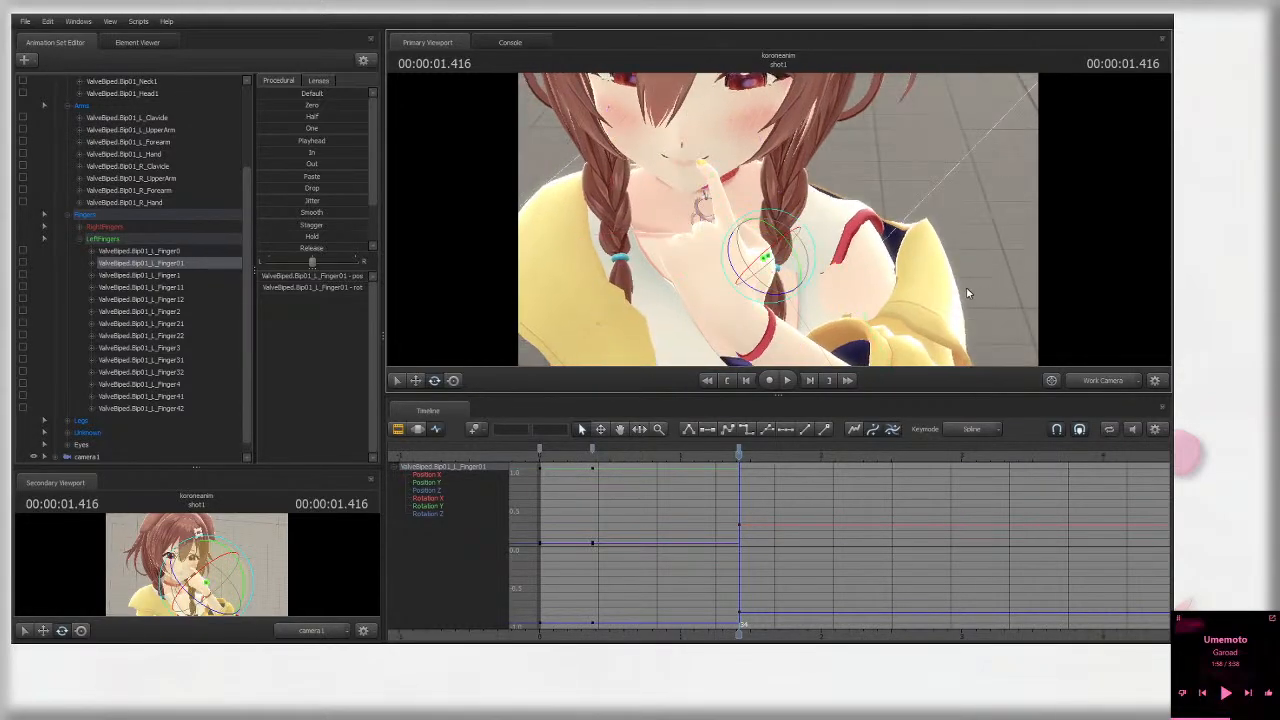
{"action": "left_click_drag", "start_coordinate": [791, 268], "coordinate": [761, 240]}
{"action": "key", "text": "w"}
{"action": "key", "text": "e"}
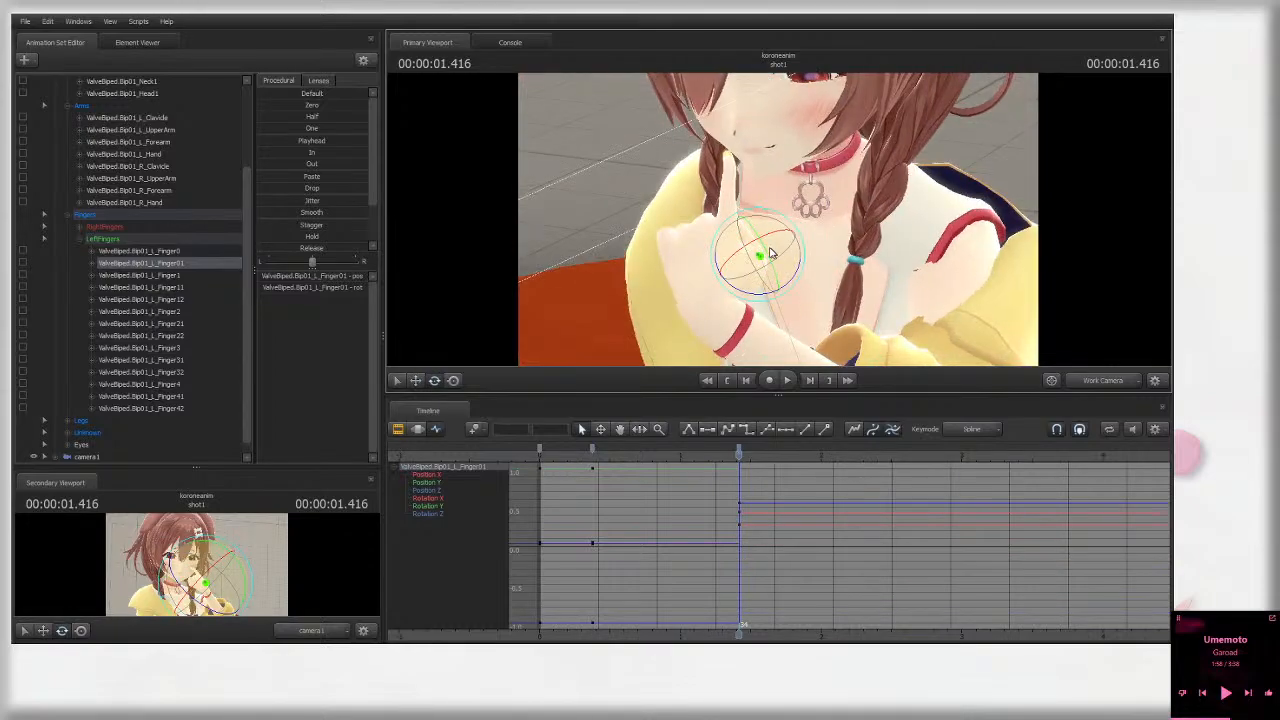
{"action": "left_click_drag", "start_coordinate": [858, 268], "coordinate": [792, 242]}
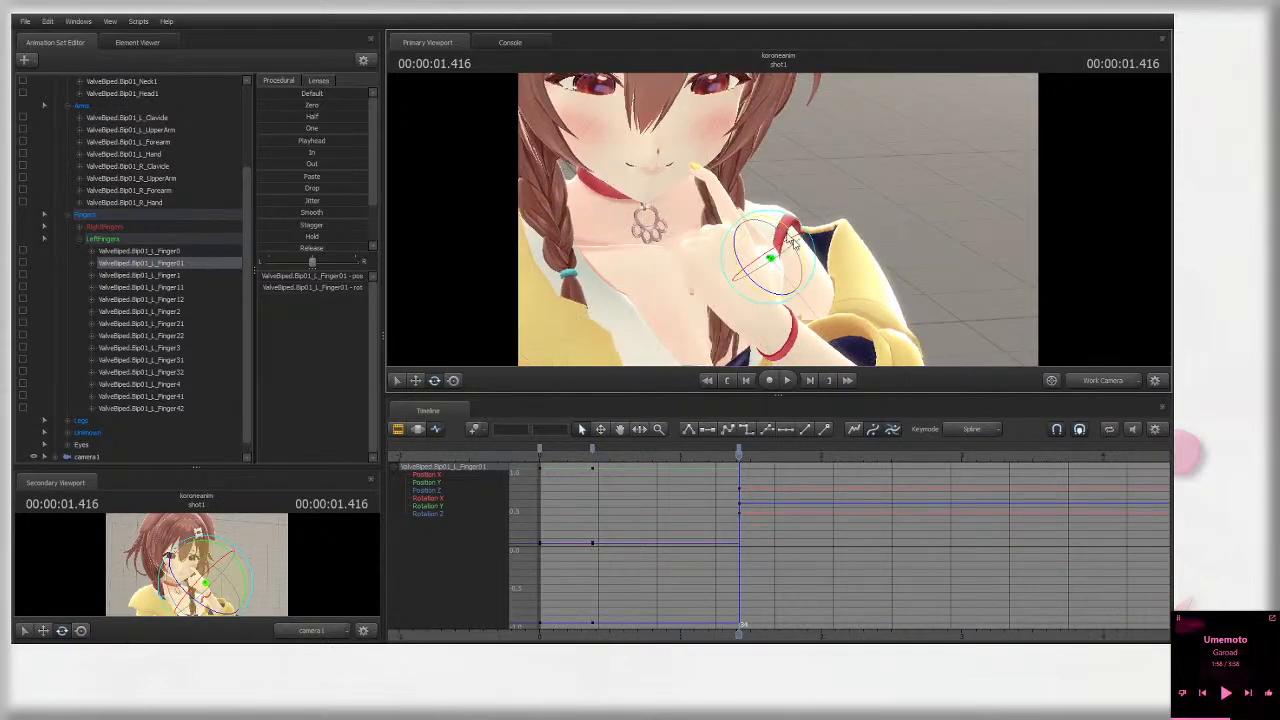
{"action": "left_click", "coordinate": [1099, 381]}
{"action": "left_click", "coordinate": [1108, 384]}
Step: Undo the recent left thumb and little finger rotations at 1.416 seconds
{"action": "left_click_drag", "start_coordinate": [900, 225], "coordinate": [806, 215], "text": "alt"}
{"action": "left_click", "coordinate": [785, 225]}
{"action": "left_click_drag", "start_coordinate": [806, 215], "coordinate": [683, 232], "text": "alt"}
{"action": "left_click", "coordinate": [765, 232]}
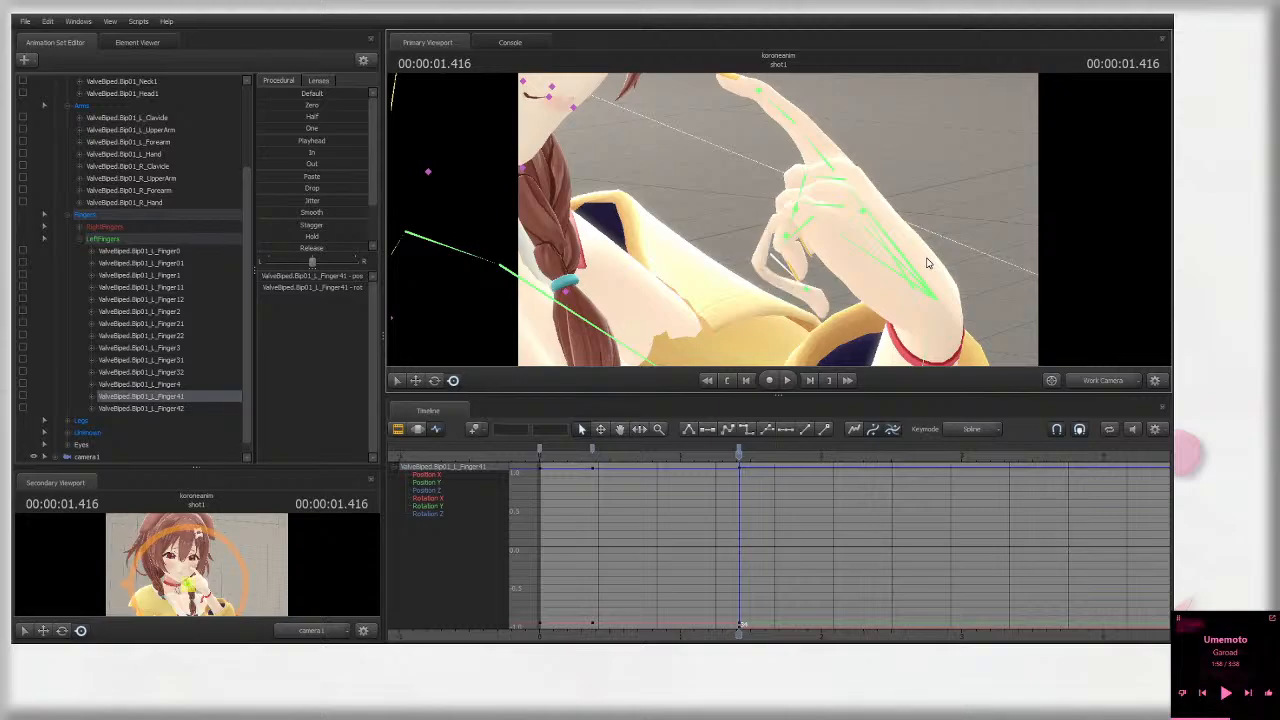
{"action": "left_click_drag", "start_coordinate": [925, 263], "coordinate": [786, 224], "text": "alt"}
{"action": "key", "text": "ctrl+z"}
{"action": "key", "text": "ctrl+z"}
{"action": "key", "text": "ctrl+z"}
{"action": "key", "text": "ctrl+z"}
{"action": "key", "text": "ctrl+z"}
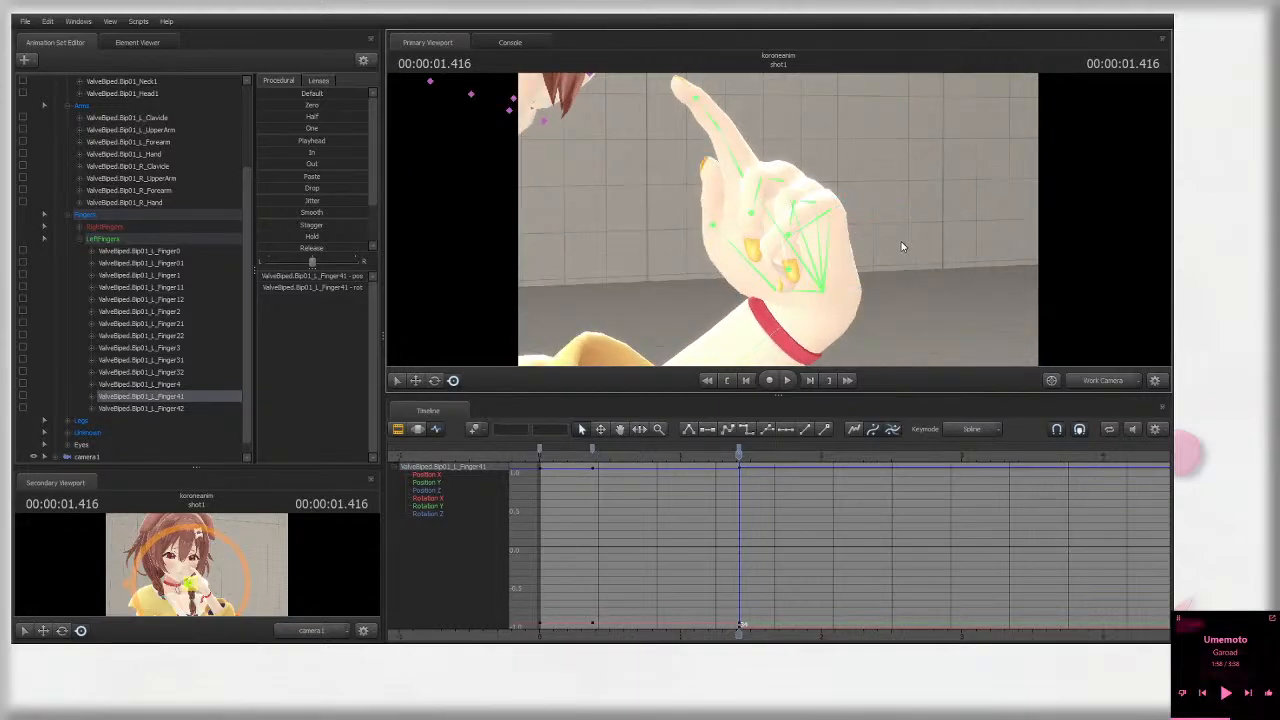
{"action": "key", "text": "ctrl+z"}
{"action": "key", "text": "ctrl+z"}
{"action": "key", "text": "ctrl+z"}
{"action": "key", "text": "ctrl+z"}
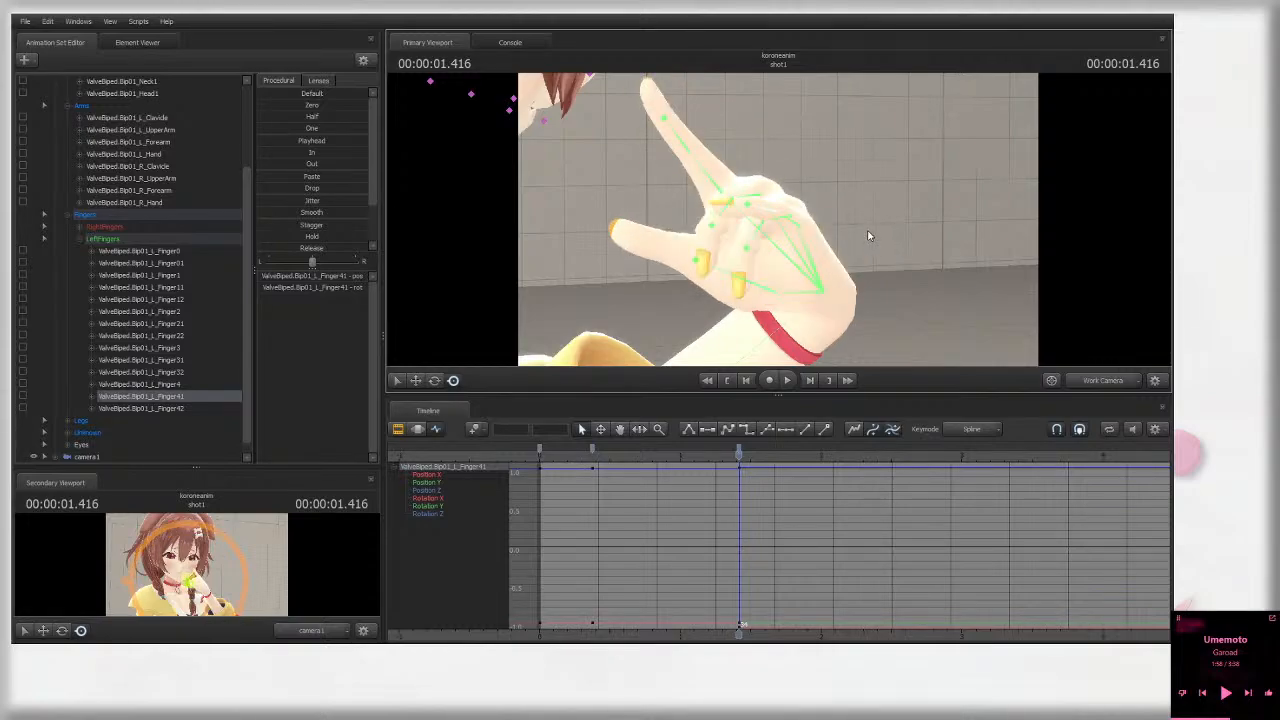
Step: Straighten the left hand's curled fingers at 1.416 seconds and change the manipulator's mode for the jointly selected finger bones
{"action": "left_click_drag", "start_coordinate": [865, 231], "coordinate": [778, 184], "text": "alt"}
{"action": "left_click", "coordinate": [793, 226], "text": "ctrl"}
{"action": "left_click", "coordinate": [760, 205], "text": "ctrl+shift"}
{"action": "left_click", "coordinate": [751, 197], "text": "ctrl+shift"}
{"action": "right_click", "coordinate": [794, 198]}
{"action": "left_click", "coordinate": [921, 216]}
Step: Curl the left little, ring and middle fingers at 1.416 seconds by rotating their Finger4, Finger3 and Finger2 base bones together
{"action": "left_click", "coordinate": [829, 220], "text": "ctrl"}
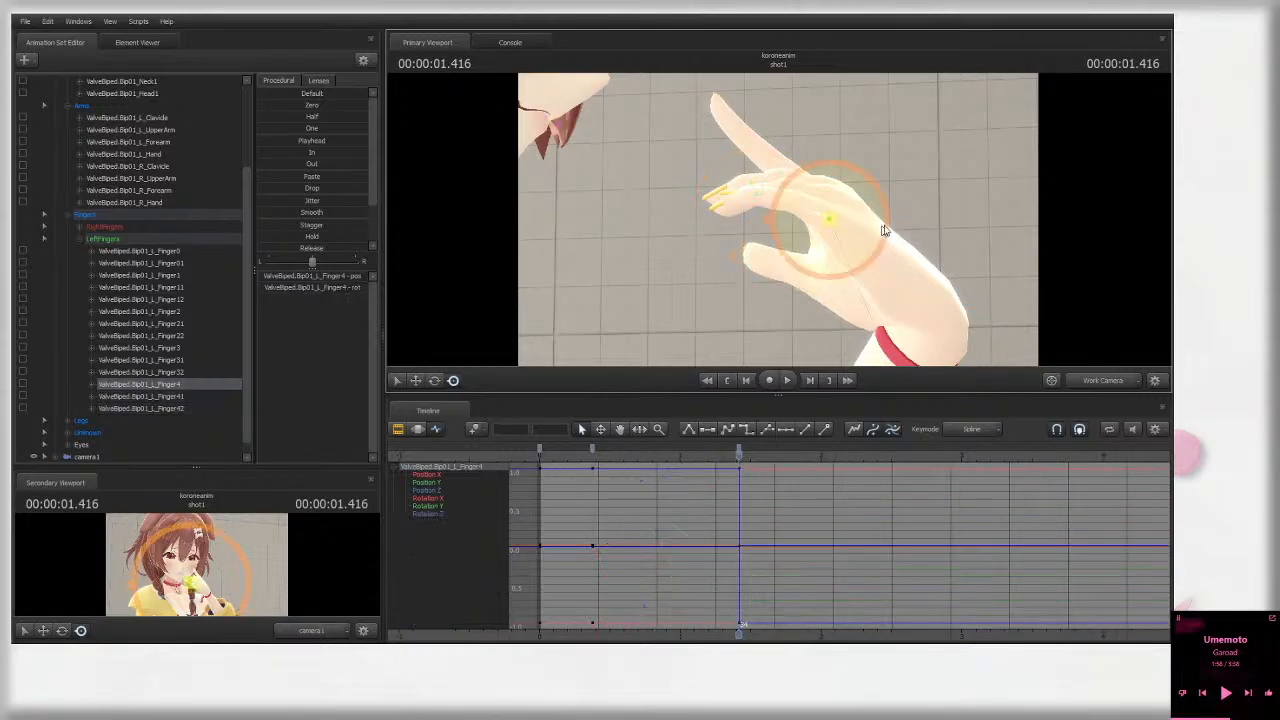
{"action": "left_click_drag", "start_coordinate": [885, 224], "coordinate": [786, 220]}
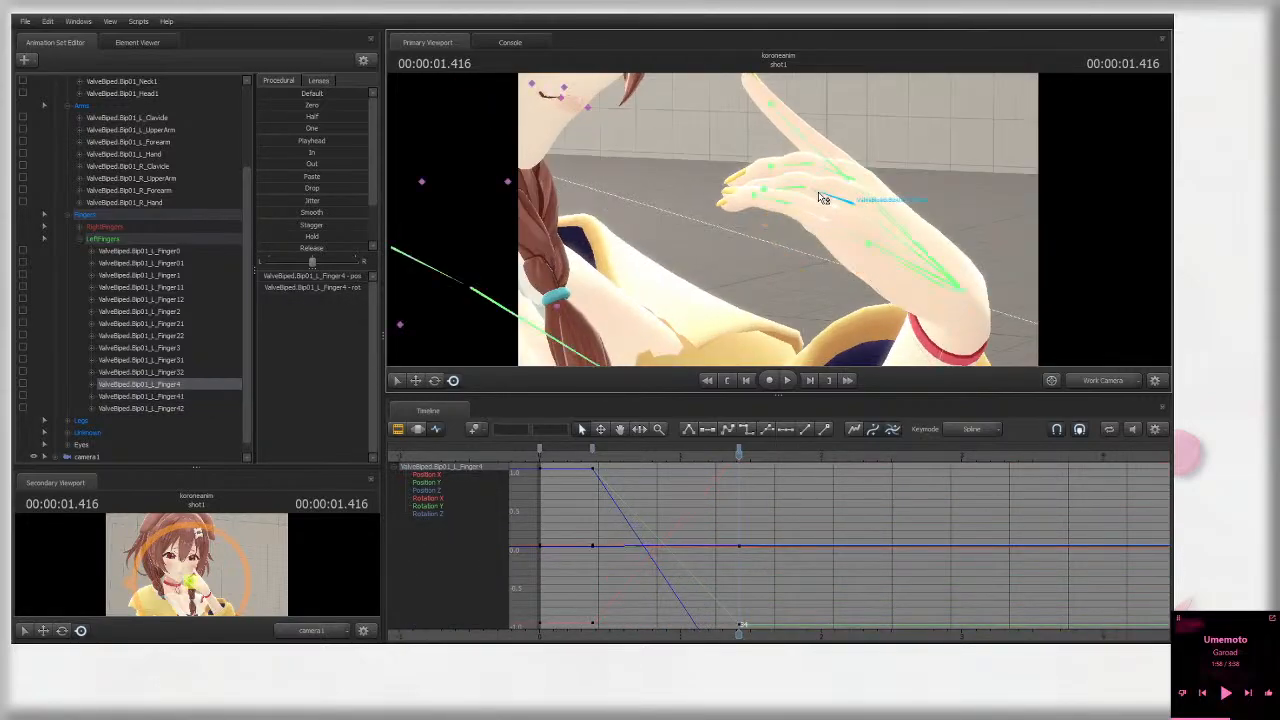
{"action": "left_click", "coordinate": [825, 181], "text": "ctrl+shift"}
{"action": "left_click", "coordinate": [838, 180], "text": "ctrl+shift"}
{"action": "left_click_drag", "start_coordinate": [838, 182], "coordinate": [898, 143], "text": "alt"}
{"action": "left_click_drag", "start_coordinate": [898, 143], "coordinate": [880, 180], "text": "alt"}
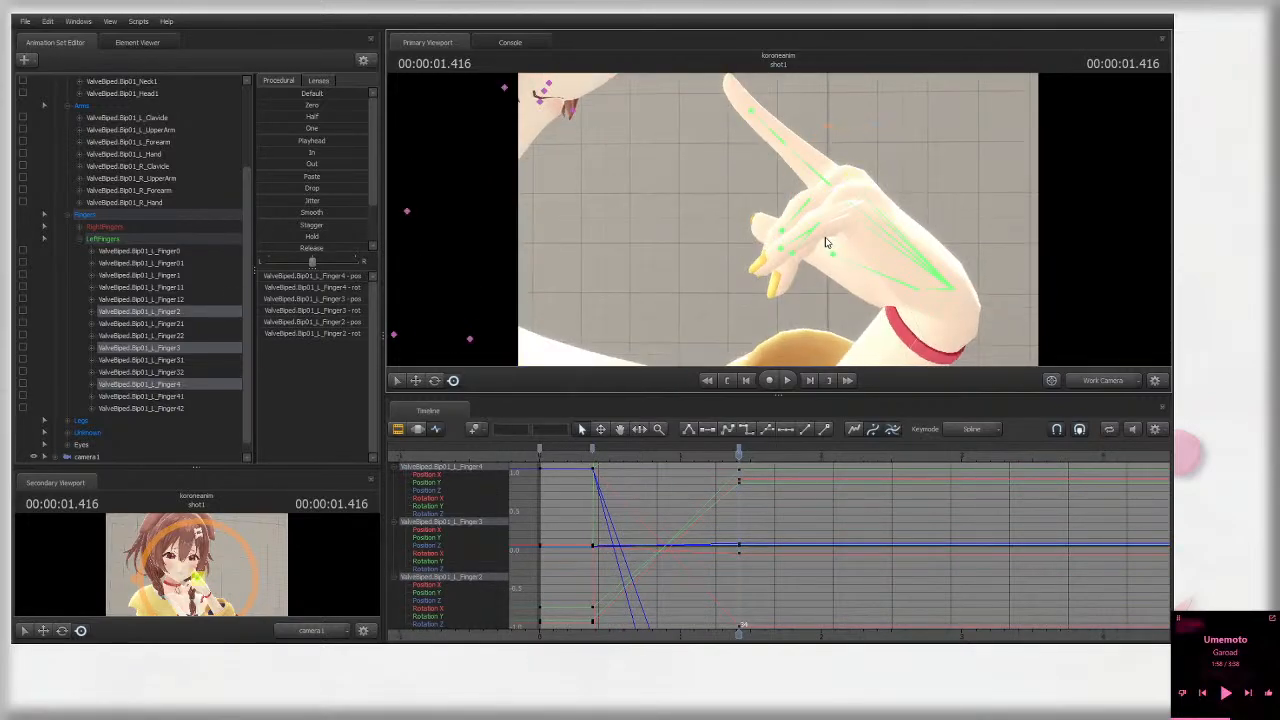
Step: Rotate the left little finger's Finger4 base bone and neighbouring finger joints at 1.416 seconds to refine the curl
{"action": "left_click_drag", "start_coordinate": [828, 243], "coordinate": [805, 225], "text": "alt"}
{"action": "left_click", "coordinate": [807, 262], "text": "ctrl"}
{"action": "left_click", "coordinate": [811, 246], "text": "ctrl+shift"}
{"action": "left_click", "coordinate": [809, 206], "text": "ctrl+shift"}
{"action": "left_click", "coordinate": [782, 251]}
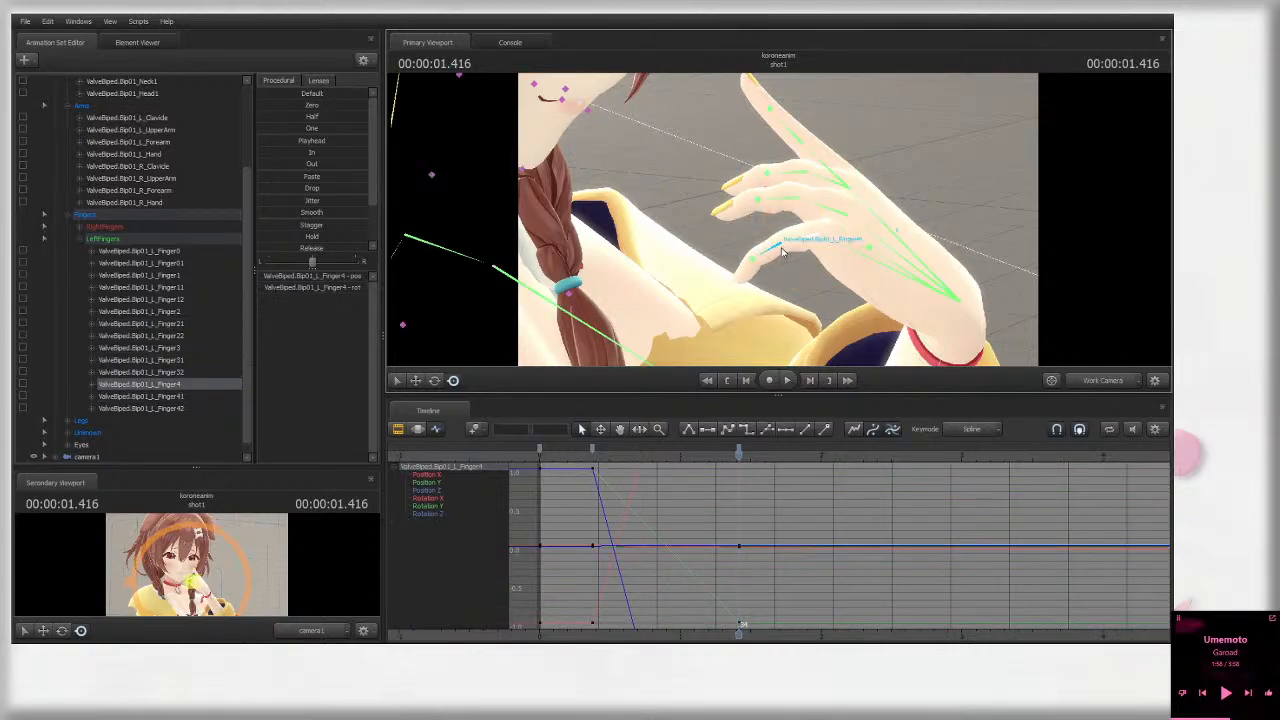
{"action": "left_click", "coordinate": [776, 245], "text": "ctrl"}
{"action": "left_click_drag", "start_coordinate": [826, 237], "coordinate": [775, 220]}
{"action": "left_click", "coordinate": [769, 258], "text": "ctrl"}
{"action": "left_click", "coordinate": [764, 229]}
{"action": "left_click", "coordinate": [764, 228], "text": "ctrl"}
{"action": "left_click", "coordinate": [770, 230], "text": "ctrl"}
Step: Adjust the left middle finger's Finger2 bone and the neighbouring finger joints at 1.416 seconds, and check the hand against the face
{"action": "left_click_drag", "start_coordinate": [775, 220], "coordinate": [880, 222], "text": "alt"}
{"action": "left_click", "coordinate": [823, 194], "text": "ctrl"}
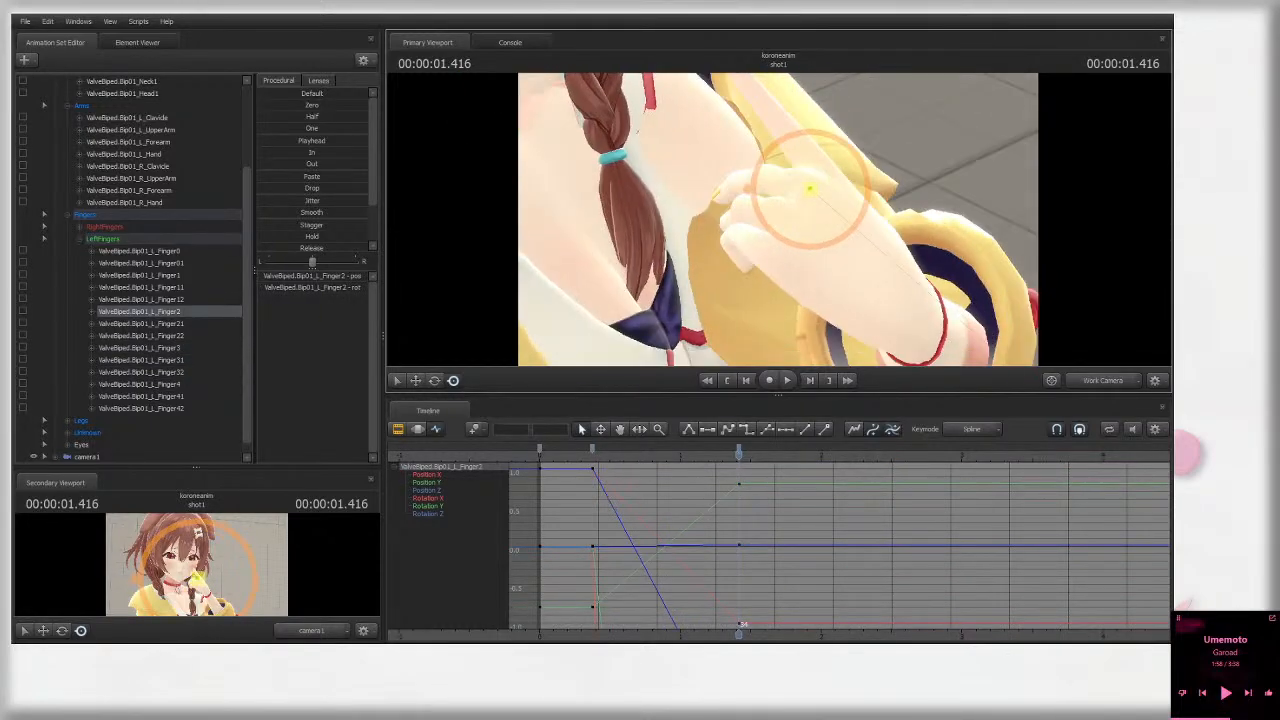
{"action": "left_click", "coordinate": [780, 178], "text": "ctrl"}
{"action": "mouse_move", "coordinate": [806, 183]}
{"action": "left_mouse_down"}
{"action": "mouse_move", "coordinate": [800, 168]}
{"action": "mouse_move", "coordinate": [766, 205]}
{"action": "mouse_move", "coordinate": [775, 190]}
{"action": "mouse_move", "coordinate": [812, 207]}
{"action": "left_mouse_up"}
{"action": "left_click", "coordinate": [825, 177], "text": "ctrl"}
{"action": "left_click", "coordinate": [810, 135], "text": "ctrl"}
{"action": "right_click_drag", "start_coordinate": [811, 206], "coordinate": [811, 250], "text": "alt"}
{"action": "left_click_drag", "start_coordinate": [811, 220], "coordinate": [900, 222], "text": "alt"}
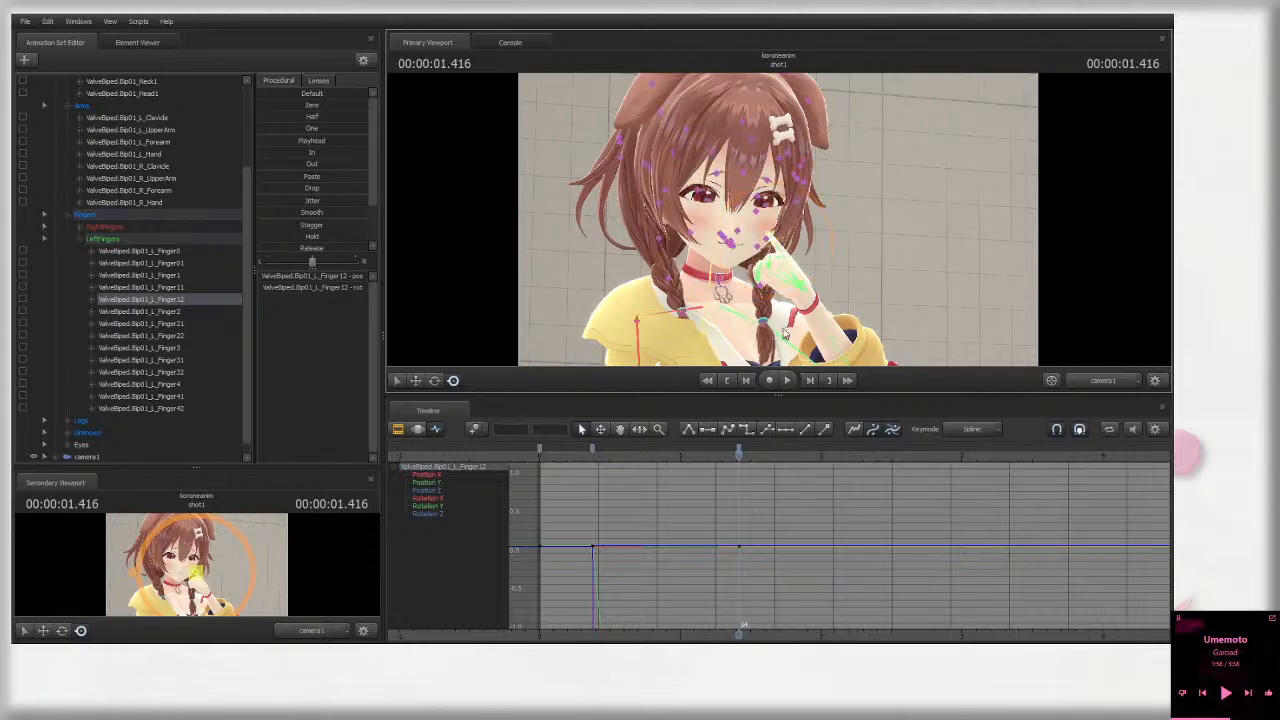
Step: Rotate the left clavicle at 1.416 seconds to swing the raised arm across in front of the face
{"action": "left_click", "coordinate": [841, 341]}
{"action": "left_click", "coordinate": [1105, 380]}
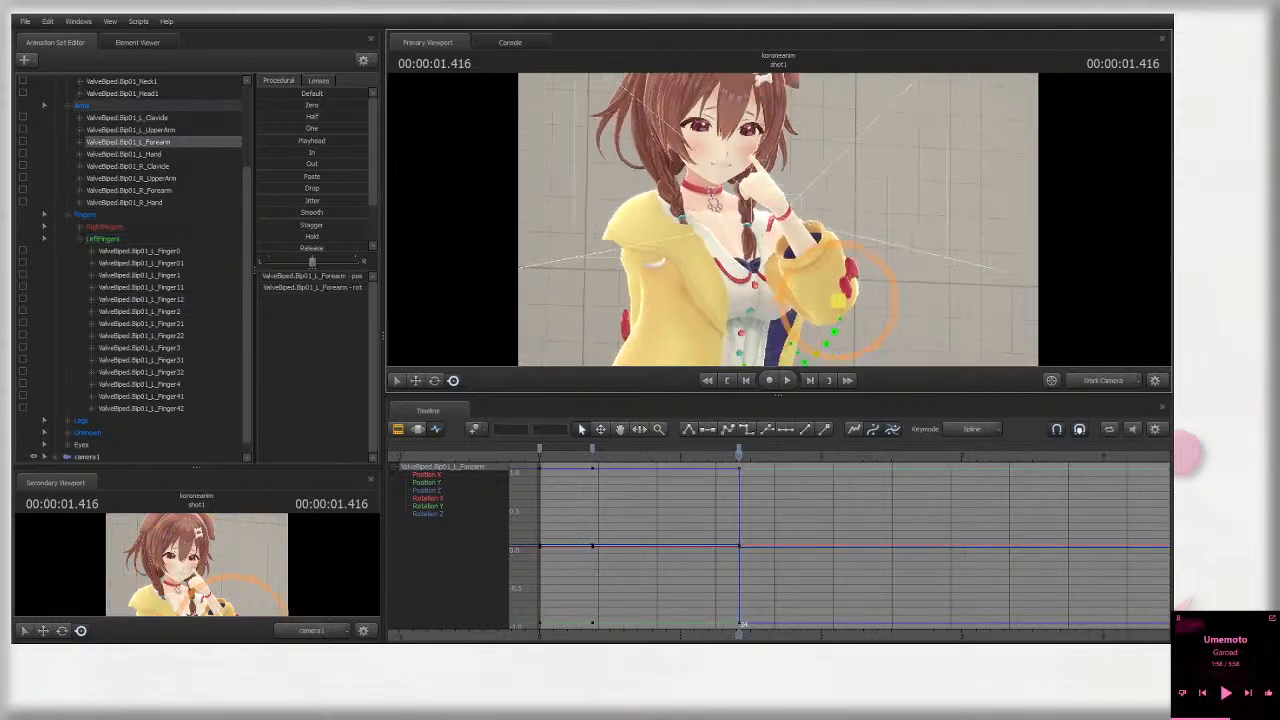
{"action": "left_click_drag", "start_coordinate": [780, 220], "coordinate": [820, 200], "text": "alt"}
{"action": "left_click", "coordinate": [812, 286]}
{"action": "mouse_move", "coordinate": [760, 240]}
{"action": "left_mouse_down", "text": "alt"}
{"action": "mouse_move", "coordinate": [840, 240]}
{"action": "mouse_move", "coordinate": [758, 235]}
{"action": "left_mouse_up", "text": "alt"}
{"action": "left_click", "coordinate": [792, 240]}
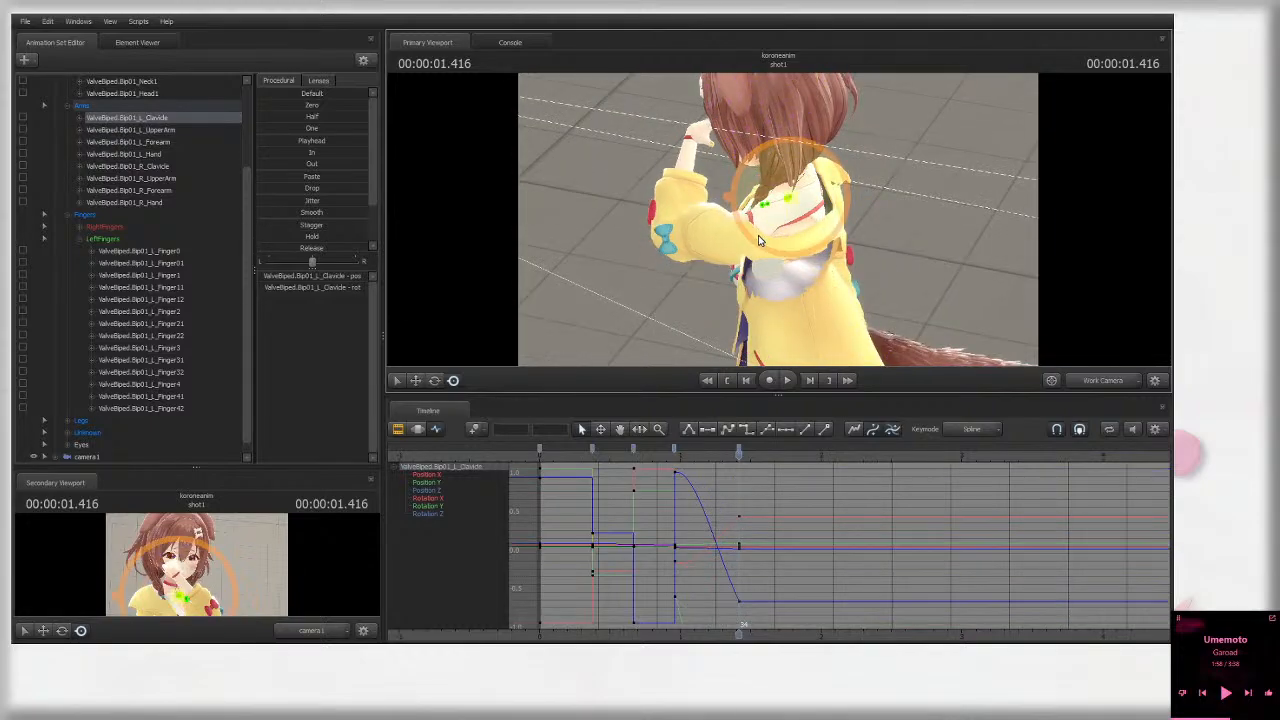
{"action": "left_click", "coordinate": [1103, 381]}
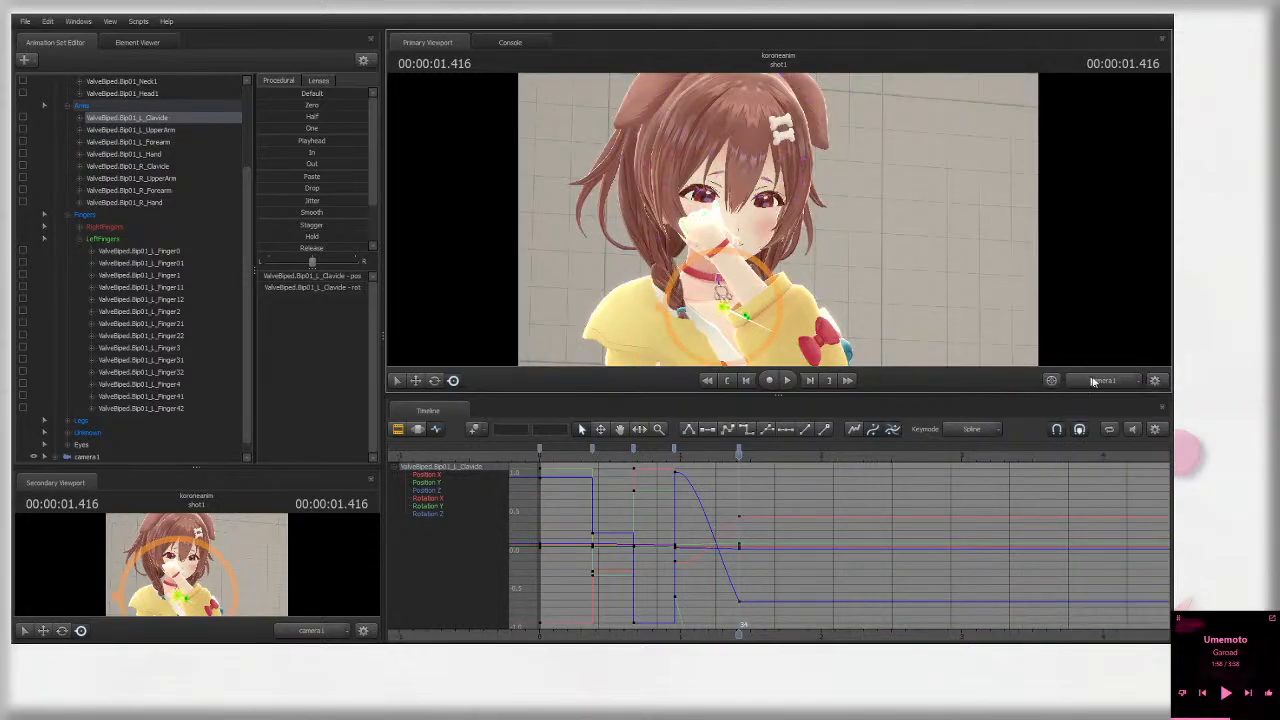
Step: Examine the left arm's pose at 1.416 seconds from the front, from behind and through camera1
{"action": "mouse_move", "coordinate": [860, 235]}
{"action": "left_mouse_down", "text": "alt"}
{"action": "mouse_move", "coordinate": [798, 225]}
{"action": "mouse_move", "coordinate": [835, 212]}
{"action": "mouse_move", "coordinate": [670, 230]}
{"action": "mouse_move", "coordinate": [805, 236]}
{"action": "mouse_move", "coordinate": [905, 222]}
{"action": "mouse_move", "coordinate": [853, 234]}
{"action": "left_mouse_up", "text": "alt"}
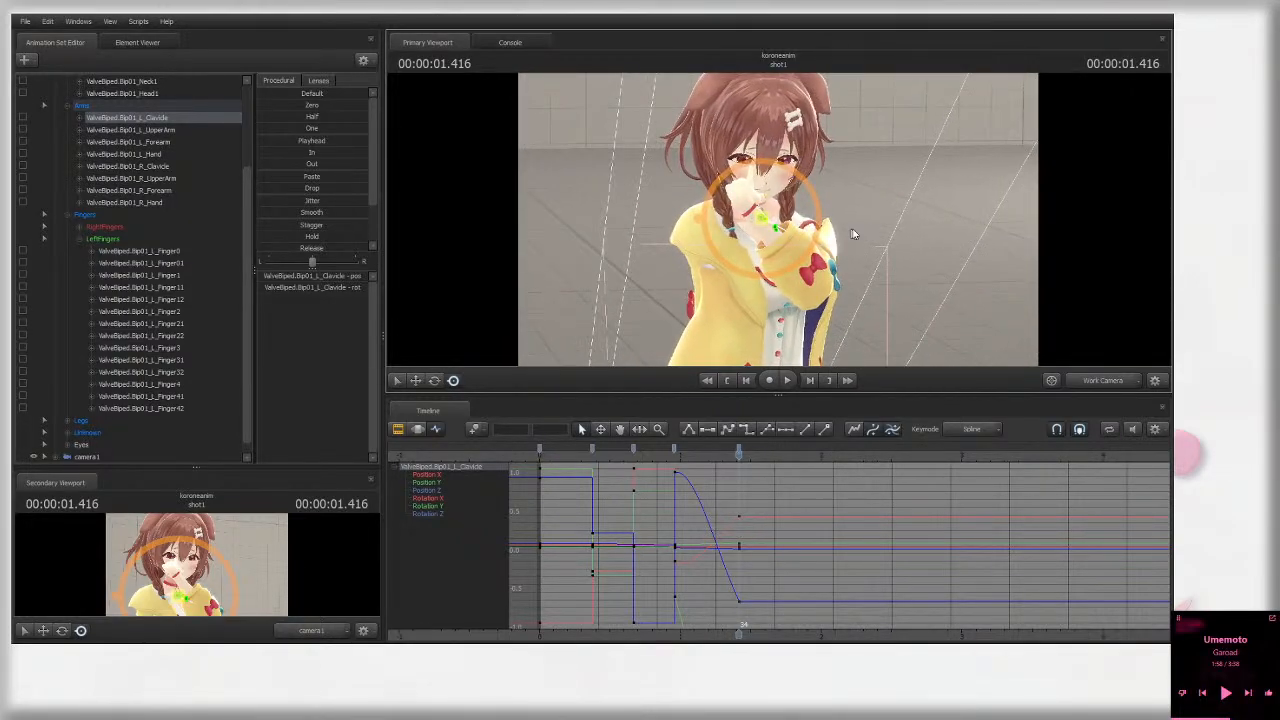
{"action": "left_click_drag", "start_coordinate": [778, 220], "coordinate": [945, 201], "text": "alt"}
{"action": "left_click", "coordinate": [1107, 390]}
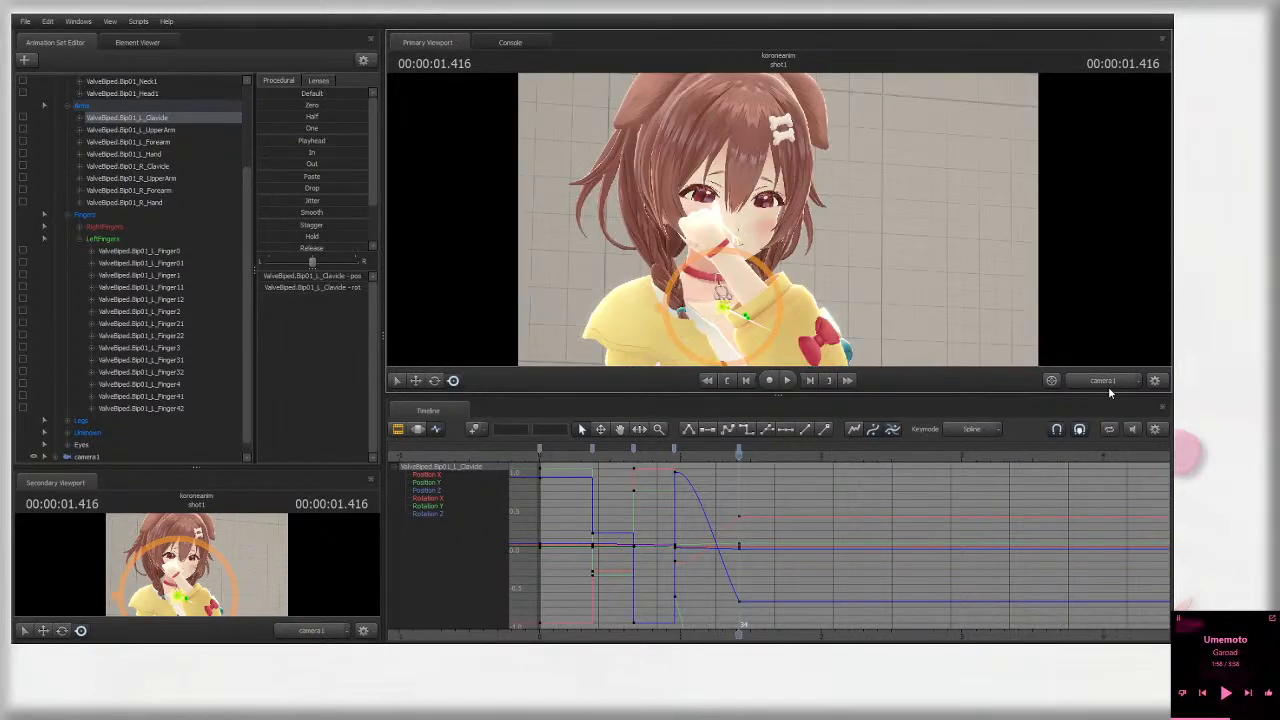
{"action": "left_click", "coordinate": [1108, 381]}
{"action": "left_click_drag", "start_coordinate": [785, 230], "coordinate": [797, 146], "text": "alt"}
{"action": "left_click", "coordinate": [822, 157]}
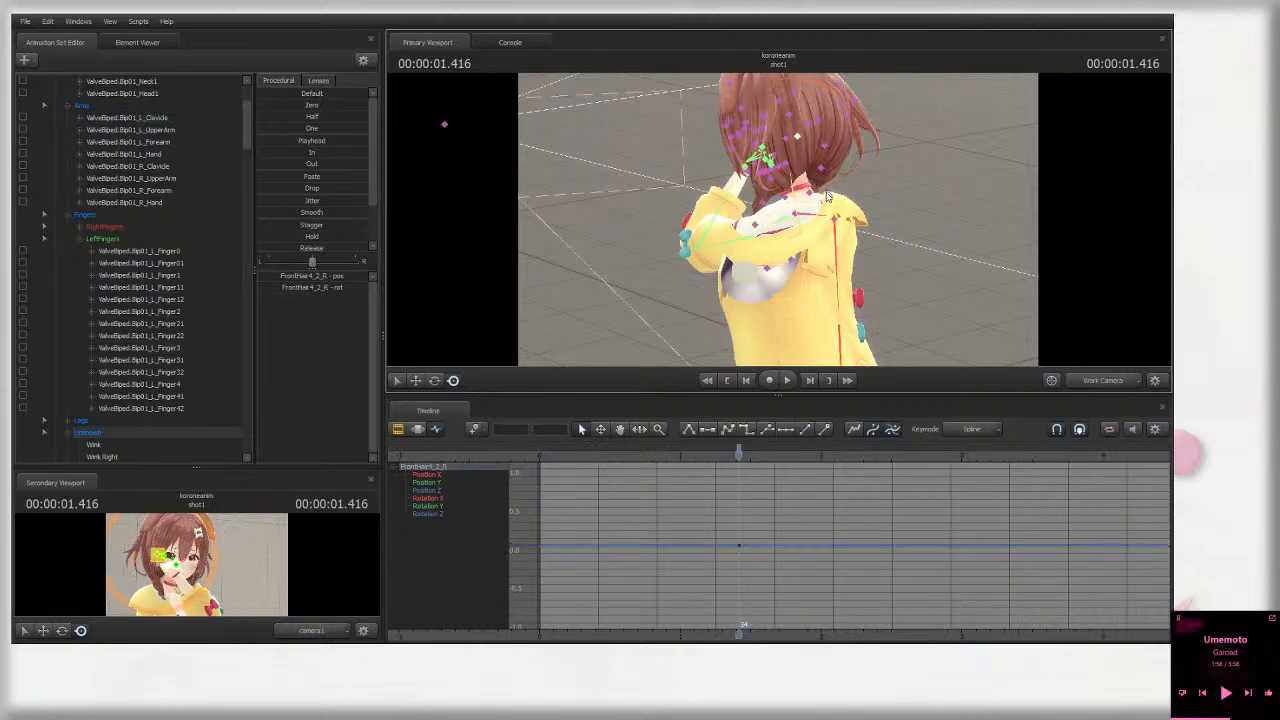
{"action": "left_click", "coordinate": [1110, 381]}
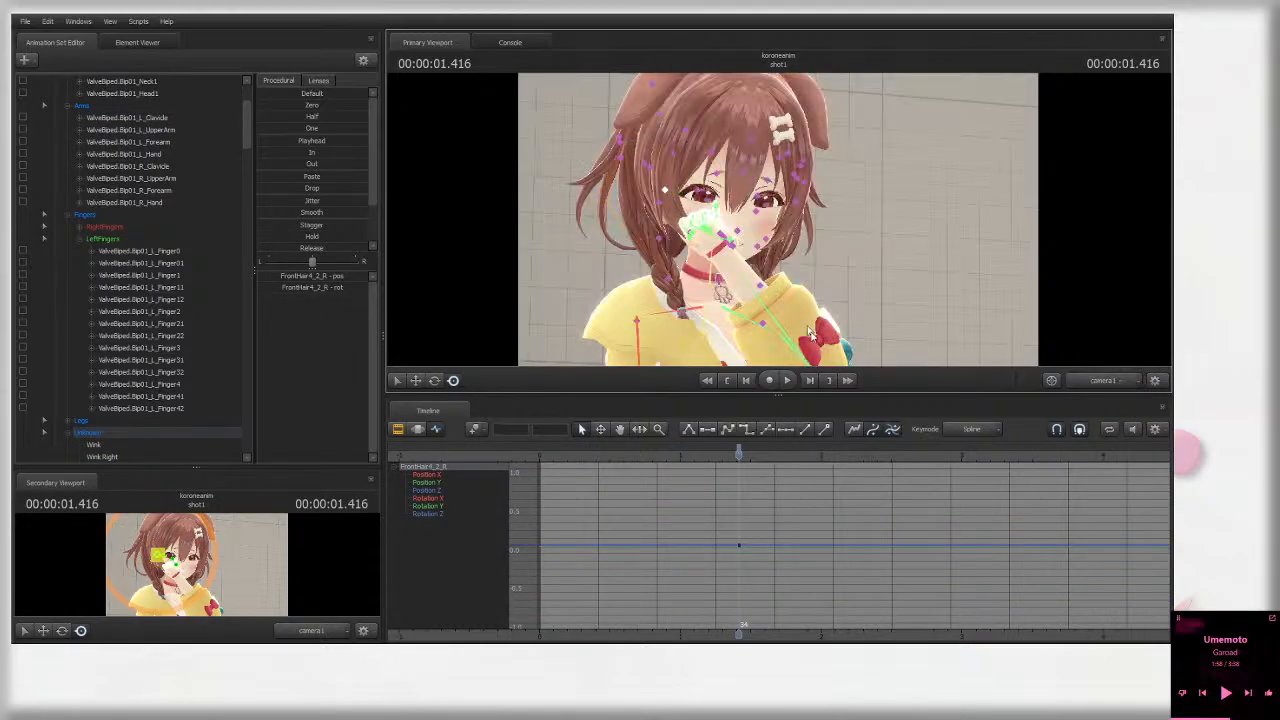
Step: Rotate the left upper arm at 1.416 seconds to move the raised hand beside the face in the camera1 view
{"action": "mouse_move", "coordinate": [790, 230]}
{"action": "left_mouse_down", "text": "alt"}
{"action": "mouse_move", "coordinate": [778, 220]}
{"action": "mouse_move", "coordinate": [766, 239]}
{"action": "mouse_move", "coordinate": [810, 238]}
{"action": "left_mouse_up", "text": "alt"}
{"action": "left_click", "coordinate": [780, 242]}
{"action": "left_click", "coordinate": [765, 234]}
{"action": "left_click", "coordinate": [1115, 383]}
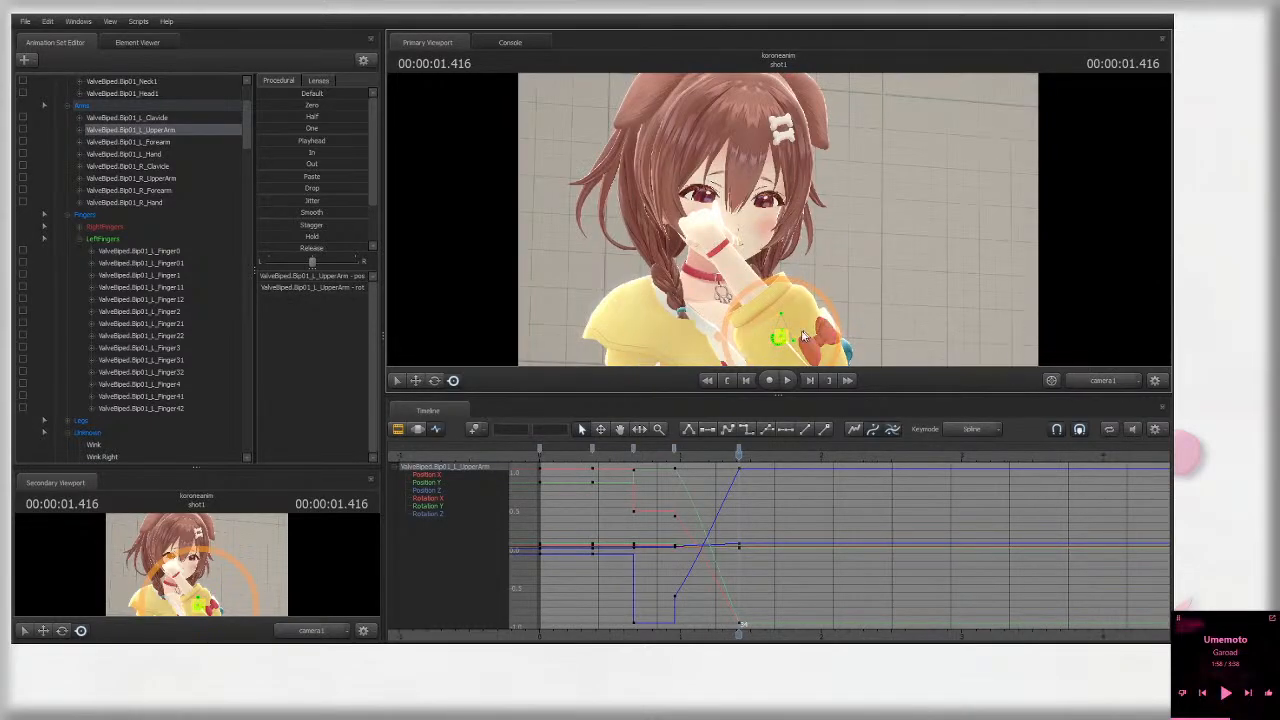
{"action": "mouse_move", "coordinate": [803, 336]}
{"action": "left_mouse_down"}
{"action": "mouse_move", "coordinate": [812, 330]}
{"action": "mouse_move", "coordinate": [792, 343]}
{"action": "left_mouse_up"}
{"action": "left_click_drag", "start_coordinate": [1122, 394], "coordinate": [1118, 392]}
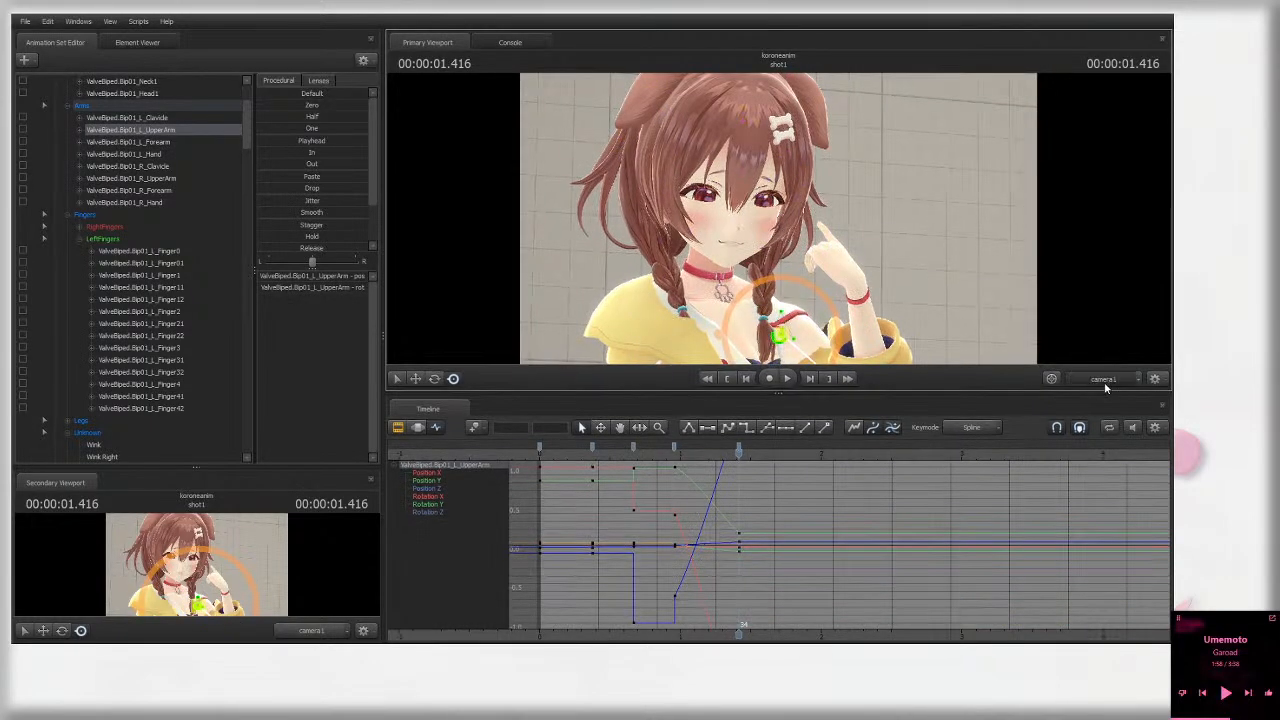
Step: Rotate the left hand bone and bend the index finger towards the cheek at 1.416 seconds
{"action": "left_click", "coordinate": [846, 272], "text": "ctrl"}
{"action": "left_click_drag", "start_coordinate": [826, 279], "coordinate": [829, 290]}
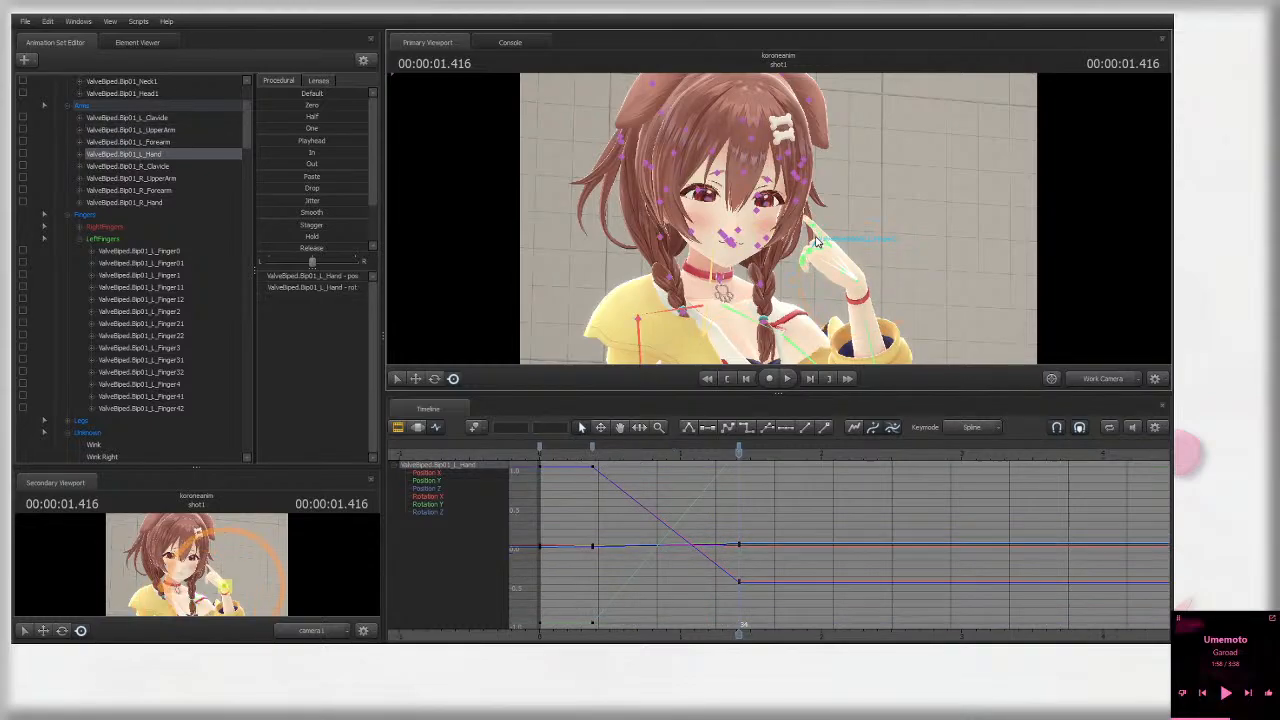
{"action": "left_click", "coordinate": [828, 238], "text": "ctrl"}
{"action": "left_click_drag", "start_coordinate": [859, 226], "coordinate": [847, 217]}
{"action": "left_click", "coordinate": [809, 228], "text": "ctrl"}
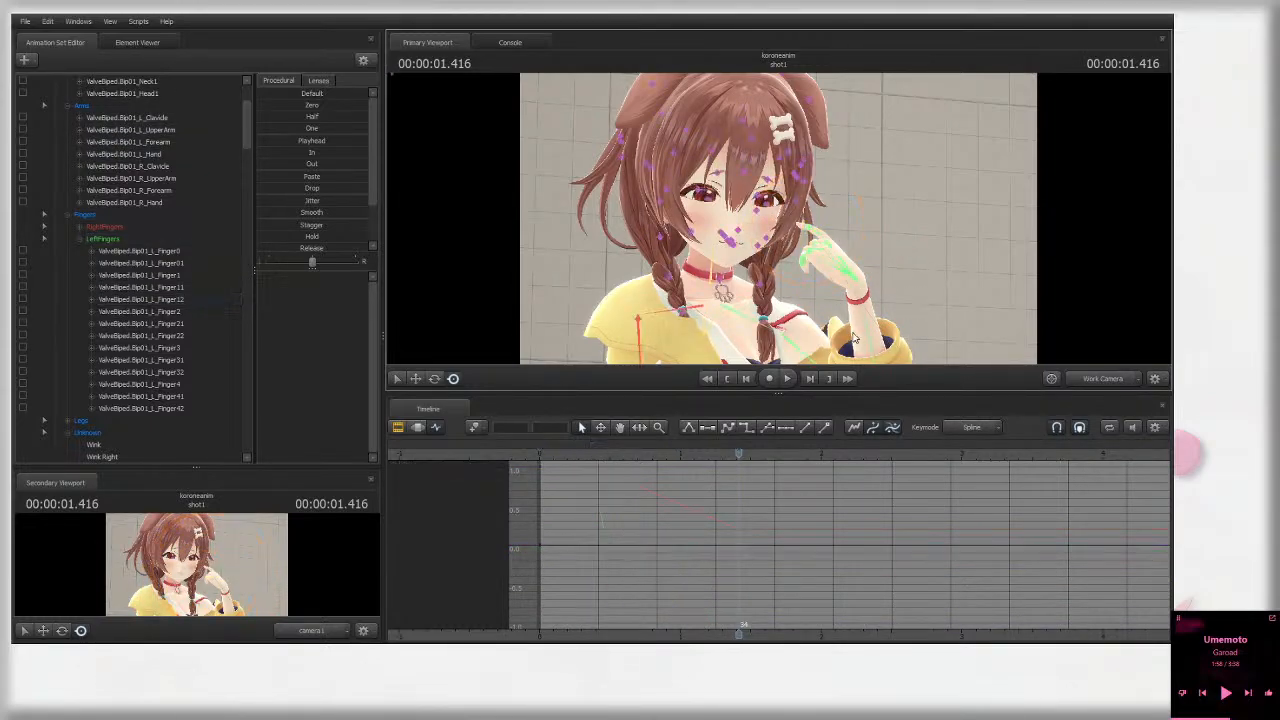
Step: Rotate the left forearm at 1.416 seconds to bring the hand closer to the cheek
{"action": "left_click", "coordinate": [884, 330], "text": "ctrl"}
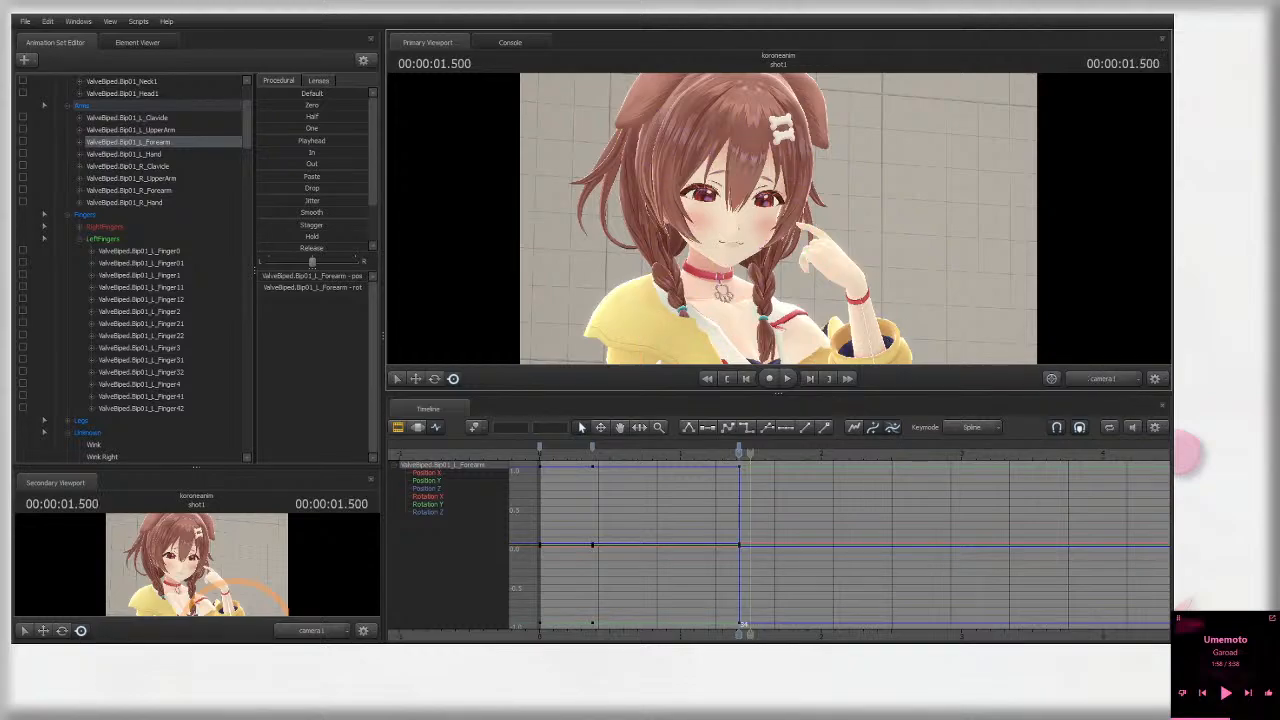
{"action": "left_click", "coordinate": [1100, 382]}
{"action": "key", "text": "s"}
{"action": "left_click_drag", "start_coordinate": [860, 250], "coordinate": [808, 229]}
{"action": "left_click", "coordinate": [1092, 377]}
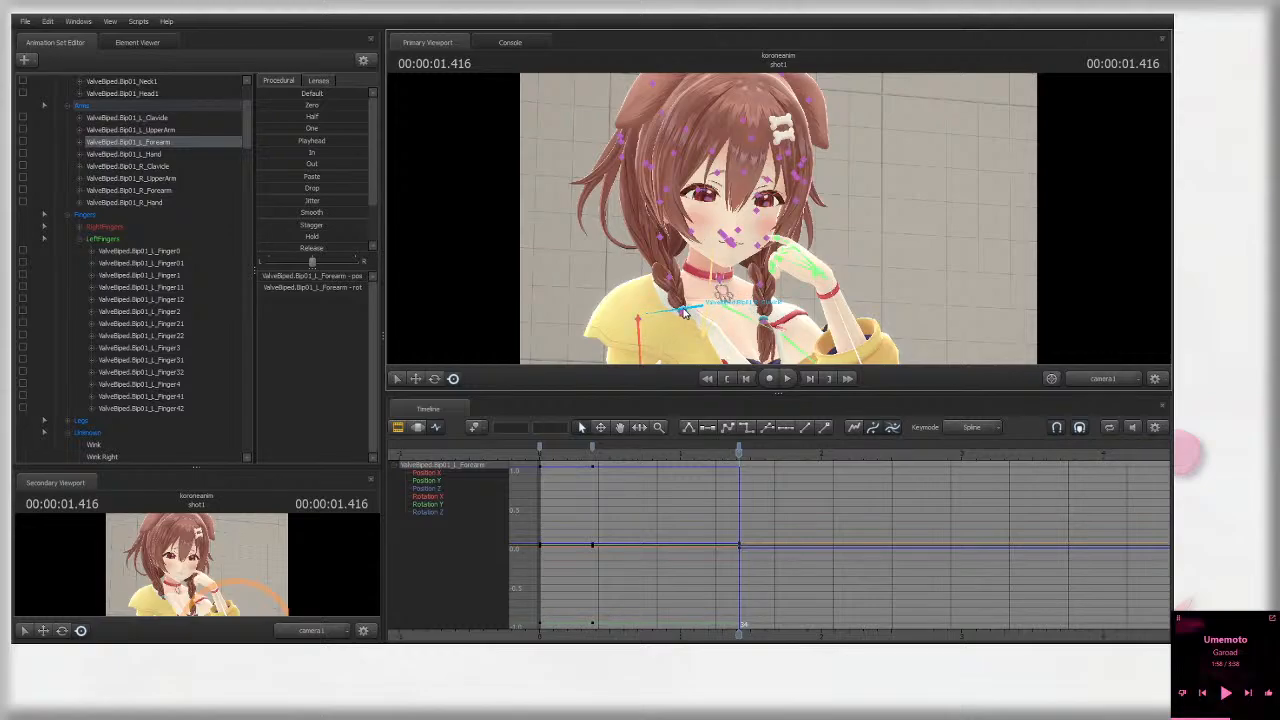
Step: Rotate the right clavicle, the left clavicle and the left arm at 1.416 seconds to adjust the shoulders and turn the hand beside the chin
{"action": "left_click", "coordinate": [677, 314], "text": "ctrl"}
{"action": "left_click_drag", "start_coordinate": [667, 316], "coordinate": [664, 302]}
{"action": "left_click", "coordinate": [919, 312], "text": "ctrl"}
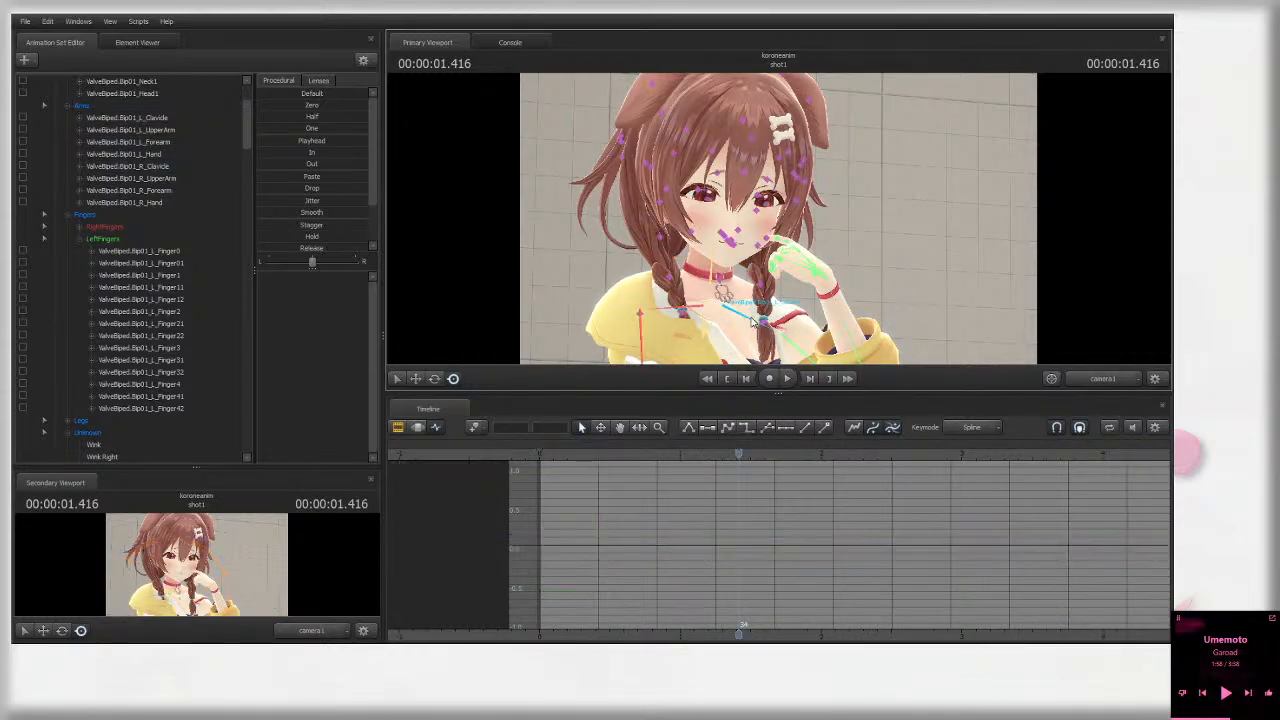
{"action": "left_click", "coordinate": [751, 318], "text": "ctrl"}
{"action": "mouse_move", "coordinate": [774, 312]}
{"action": "left_mouse_down"}
{"action": "mouse_move", "coordinate": [771, 325]}
{"action": "mouse_move", "coordinate": [810, 331]}
{"action": "mouse_move", "coordinate": [797, 322]}
{"action": "left_mouse_up"}
{"action": "left_click", "coordinate": [815, 337], "text": "ctrl"}
{"action": "left_click", "coordinate": [815, 337], "text": "ctrl"}
{"action": "left_click", "coordinate": [914, 303]}
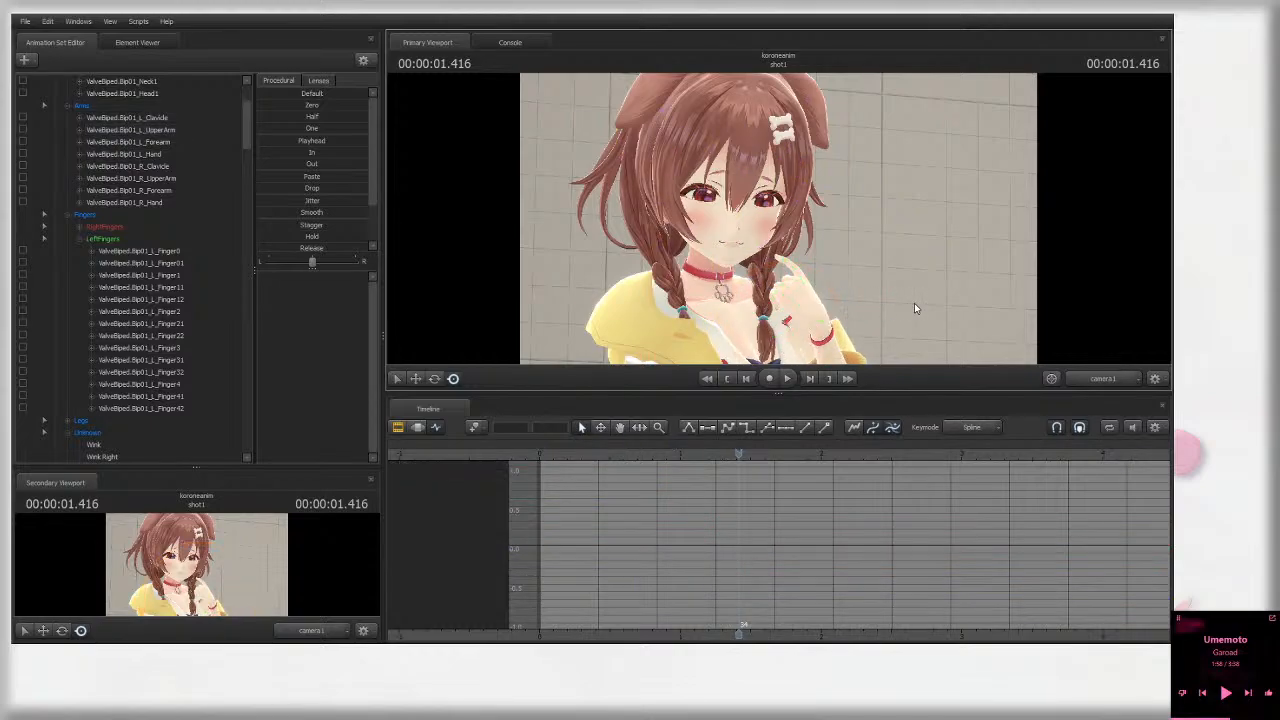
Step: Play the animation from the start to check the transition into the new pose
{"action": "scroll", "coordinate": [790, 534], "scroll_direction": "down", "scroll_amount": 3}
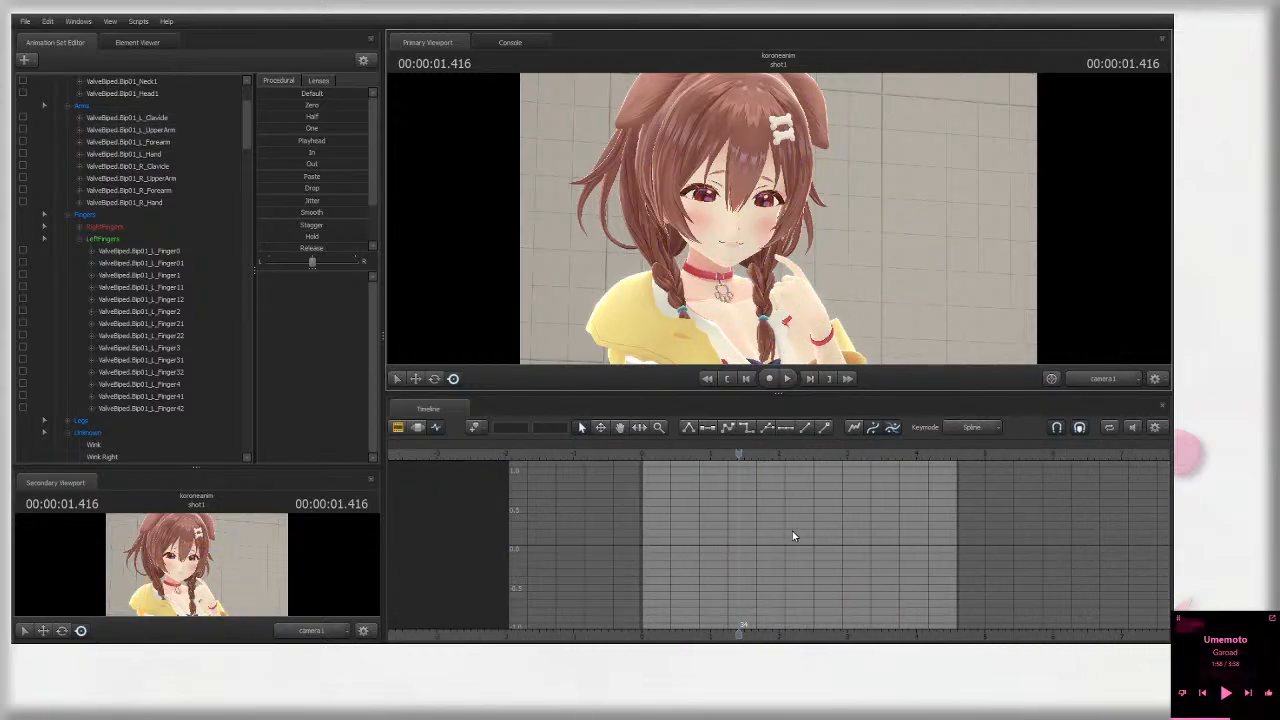
{"action": "left_click", "coordinate": [645, 460]}
{"action": "key", "text": "space"}
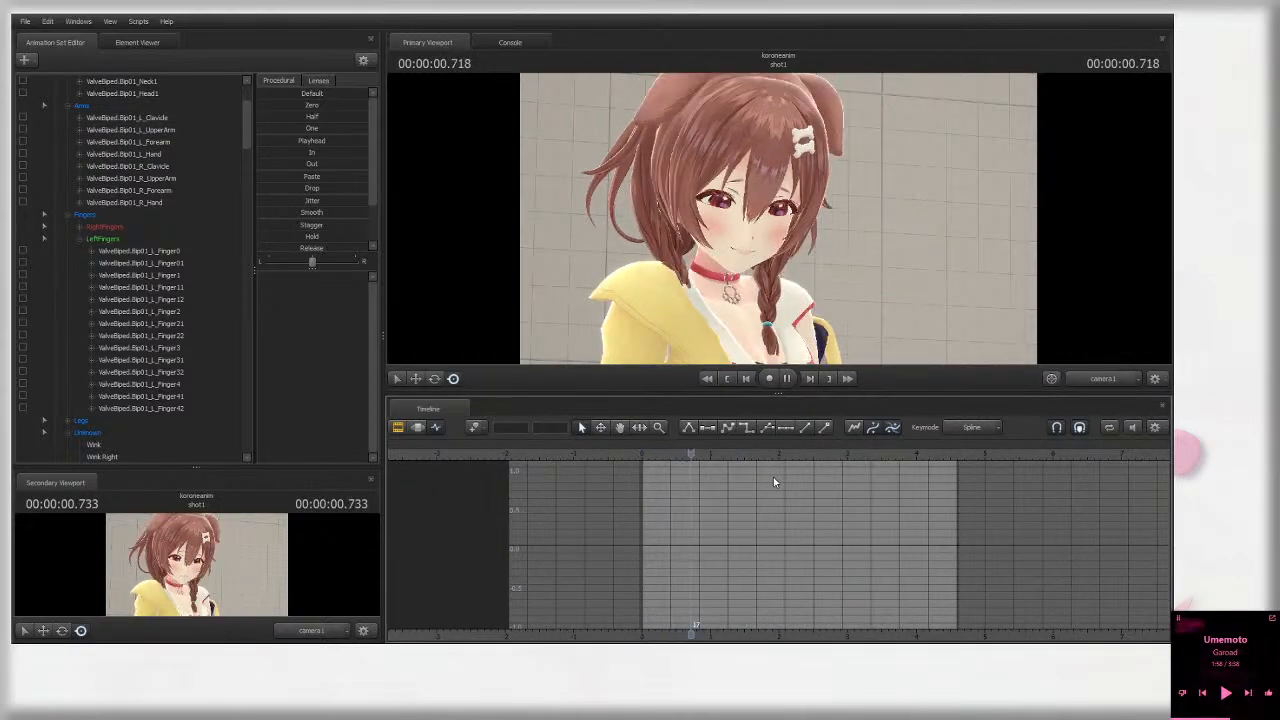
{"action": "scroll", "coordinate": [118, 147], "scroll_direction": "up", "scroll_amount": 3}
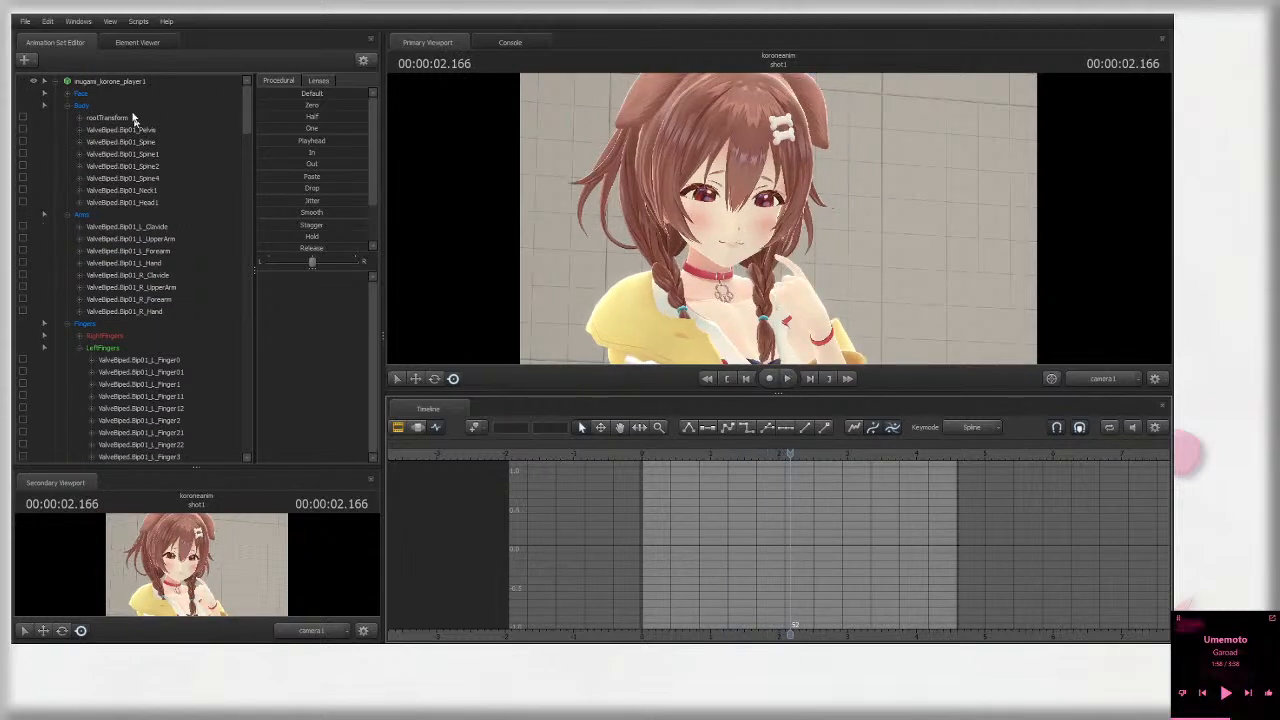
Step: Give the whole model's keyframes at frame 23 stepped tangents, and check the transition by playing and scrubbing to 1.375 seconds
{"action": "left_click", "coordinate": [122, 81]}
{"action": "scroll", "coordinate": [716, 456], "scroll_direction": "up", "scroll_amount": 2}
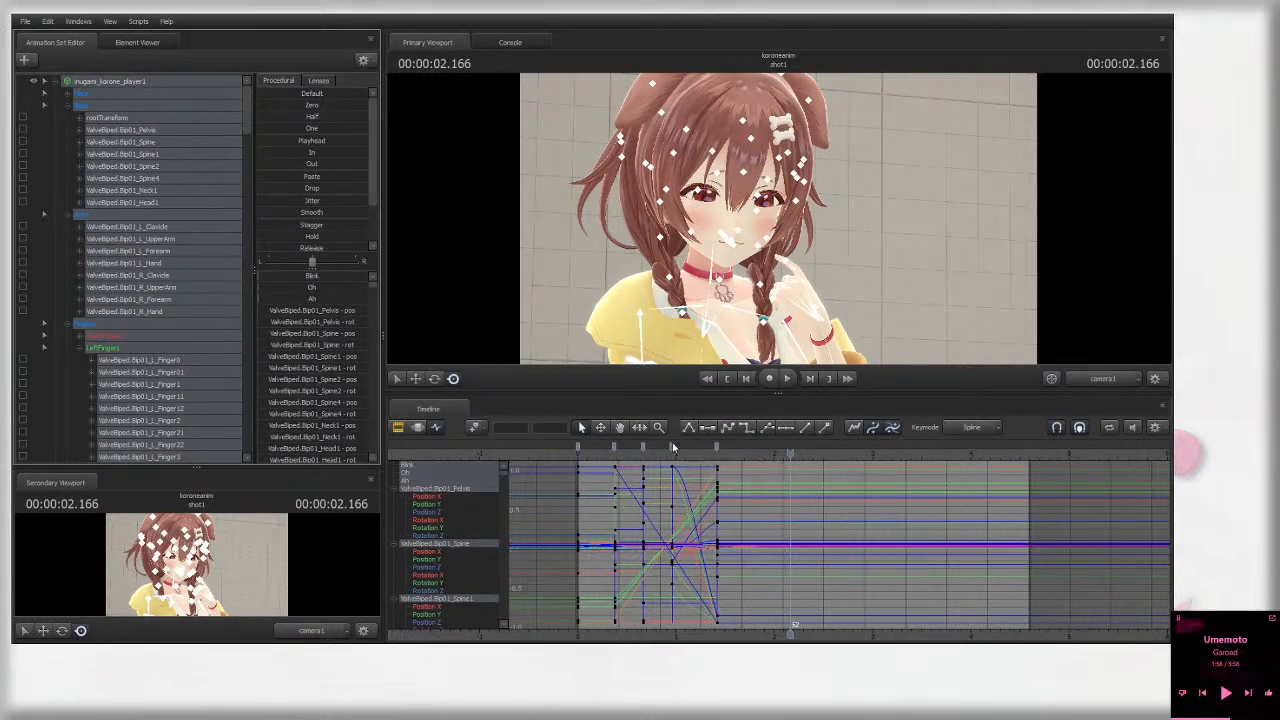
{"action": "left_click", "coordinate": [672, 446]}
{"action": "key", "text": "4"}
{"action": "left_click", "coordinate": [672, 454]}
{"action": "key", "text": "space"}
{"action": "key", "text": "space"}
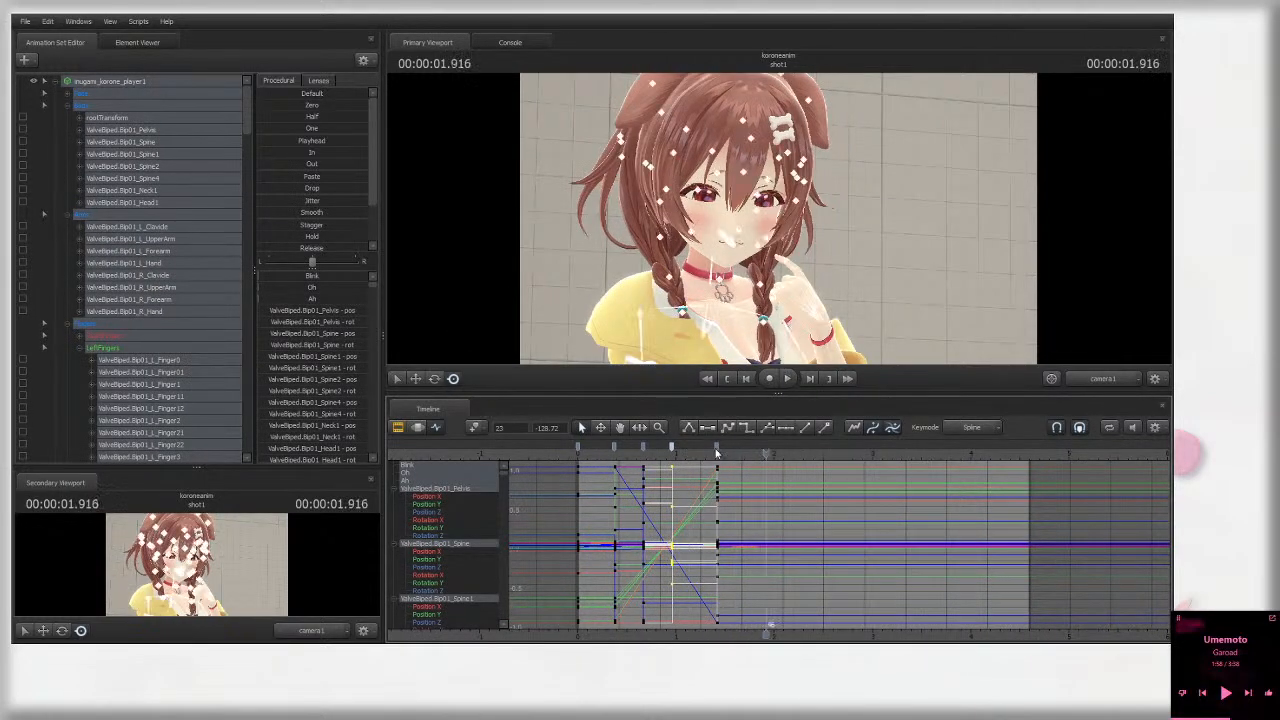
{"action": "left_click", "coordinate": [716, 453]}
{"action": "left_click", "coordinate": [668, 455]}
{"action": "left_click_drag", "start_coordinate": [672, 453], "coordinate": [712, 454]}
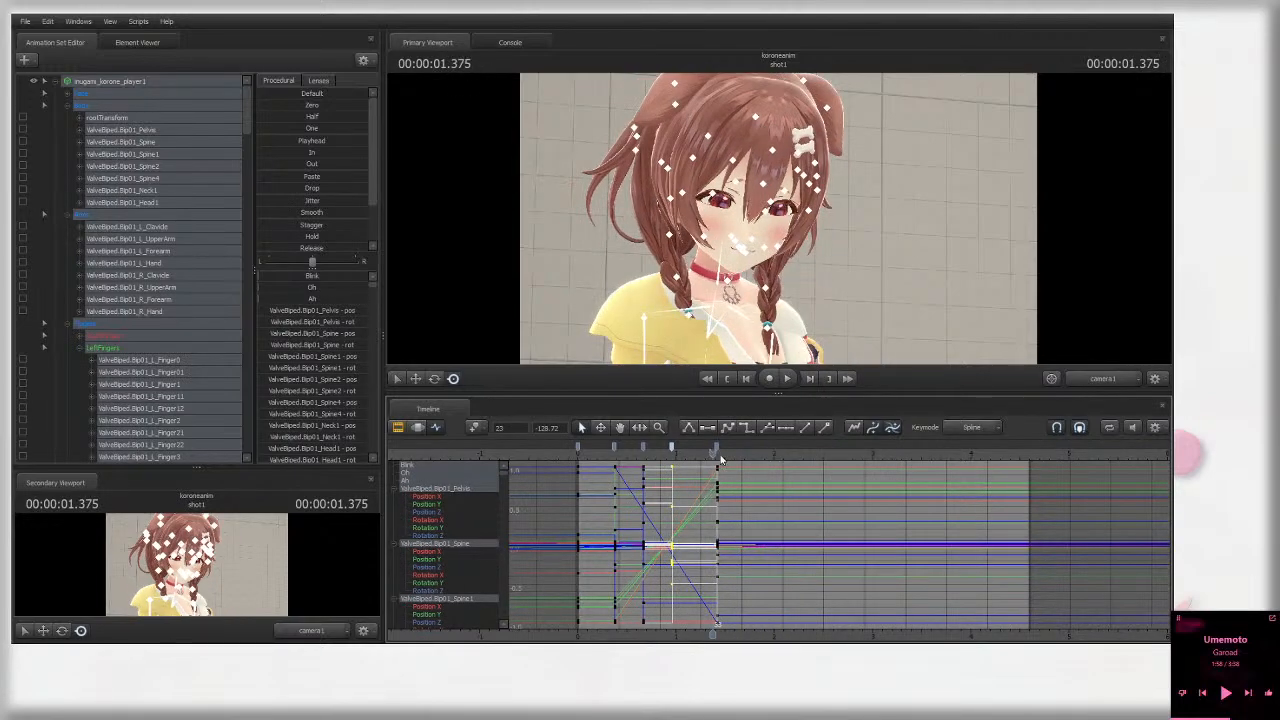
Step: Apply stepped tangents to all of the model's keyframes from the start through 1.416 seconds
{"action": "left_click", "coordinate": [714, 451]}
{"action": "left_click", "coordinate": [577, 449], "text": "shift"}
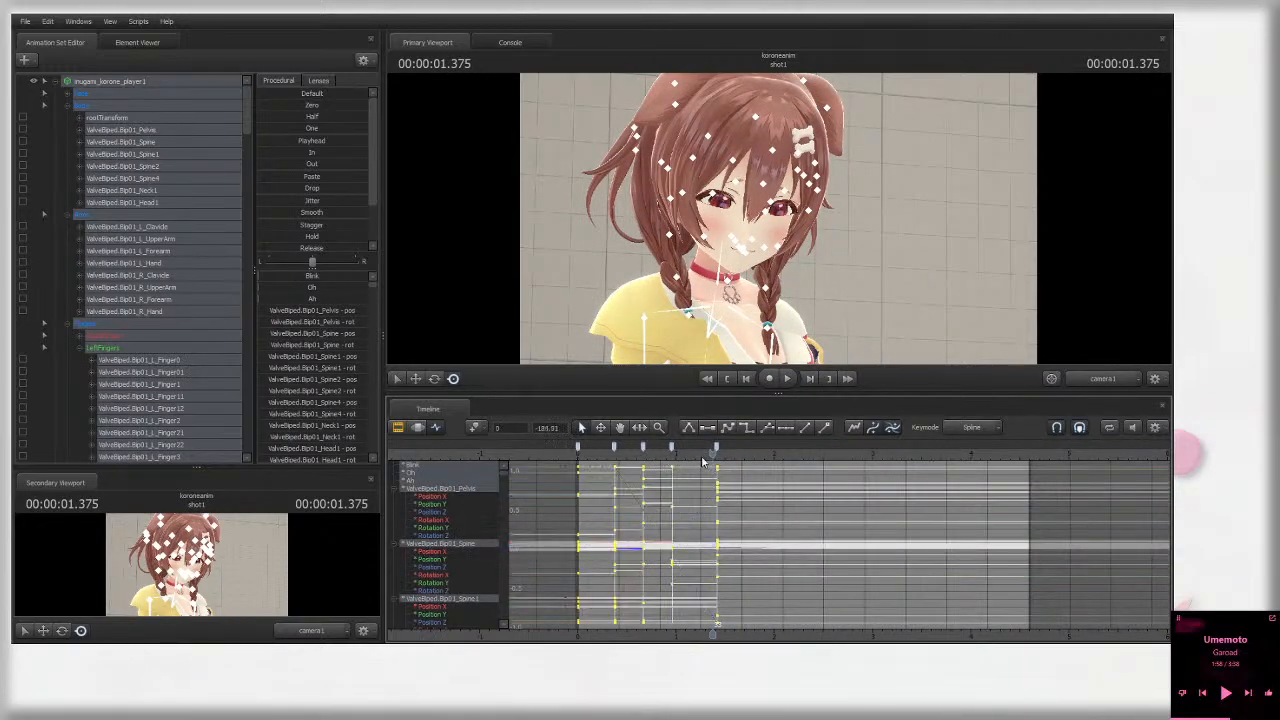
{"action": "left_click", "coordinate": [716, 452]}
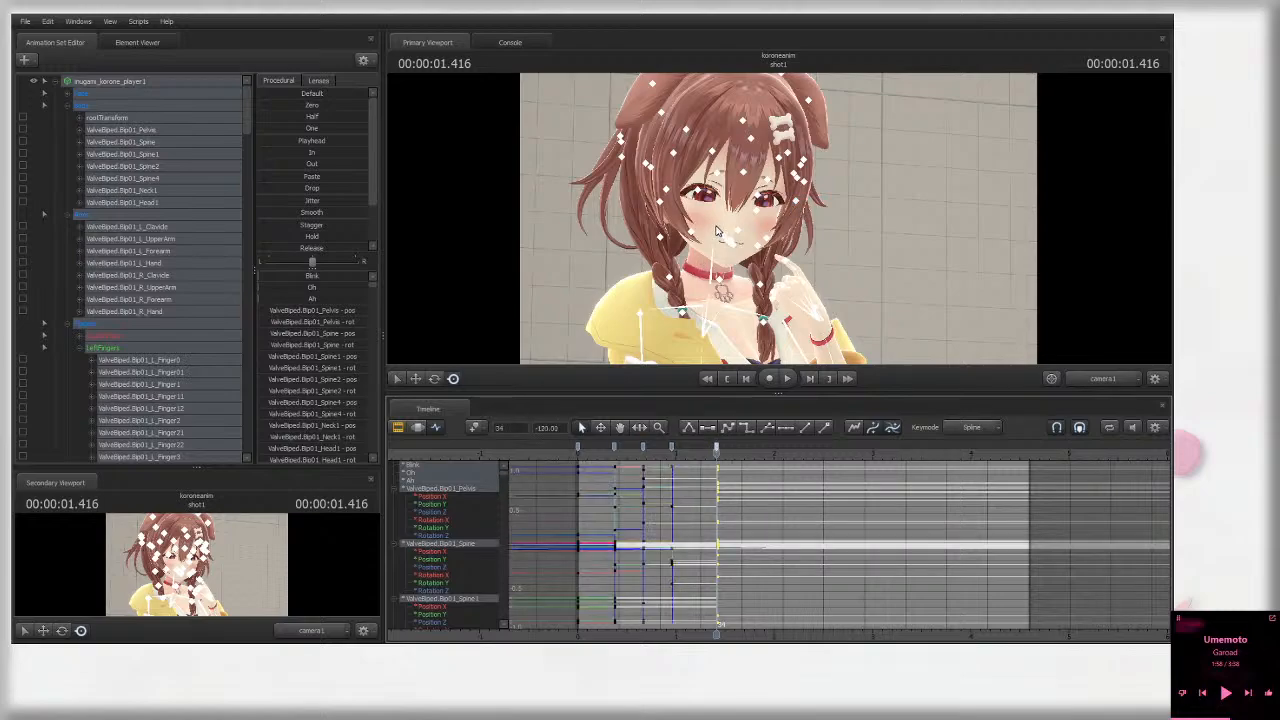
Step: Rotate the Head1 bone at 1.416 seconds to tilt the head slightly downward
{"action": "left_click", "coordinate": [718, 282], "text": "ctrl"}
{"action": "left_click", "coordinate": [163, 199]}
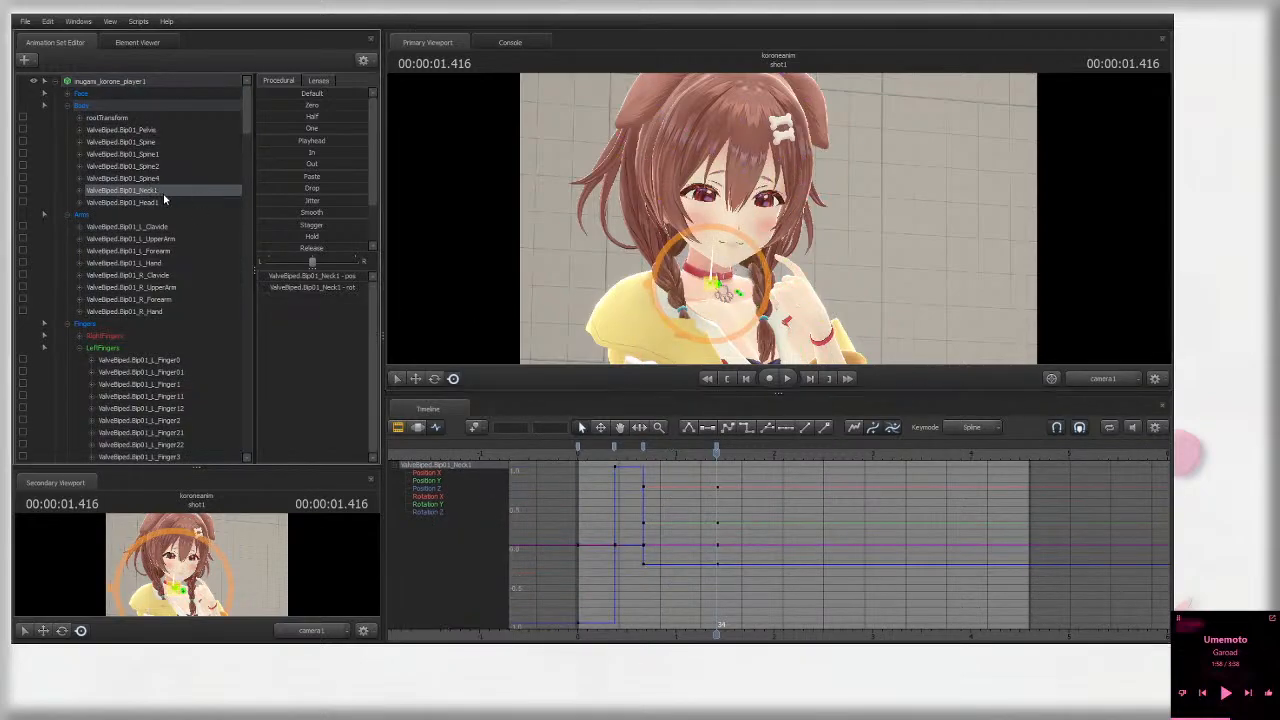
{"action": "left_click_drag", "start_coordinate": [738, 226], "coordinate": [750, 232]}
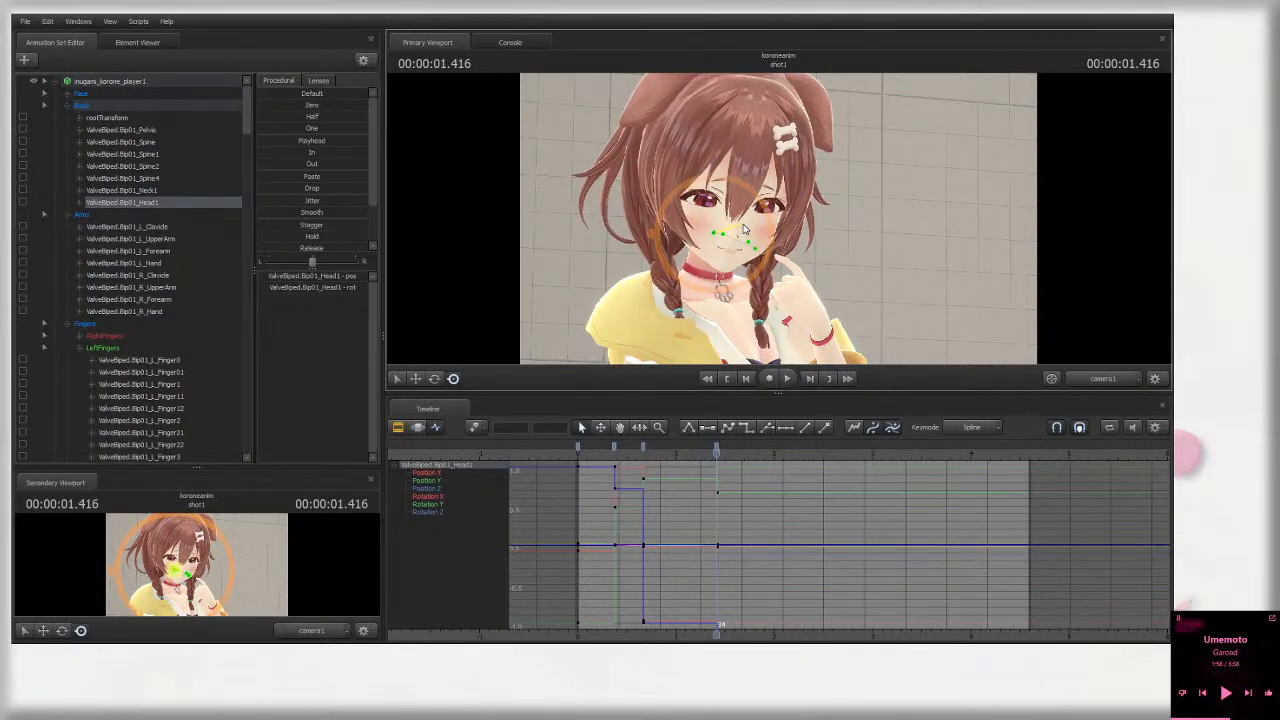
Step: Collapse the Fingers group, select the Body, Arms, Fingers and Legs groups together, and play back their stepped poses
{"action": "left_click", "coordinate": [67, 325]}
{"action": "left_click", "coordinate": [98, 350]}
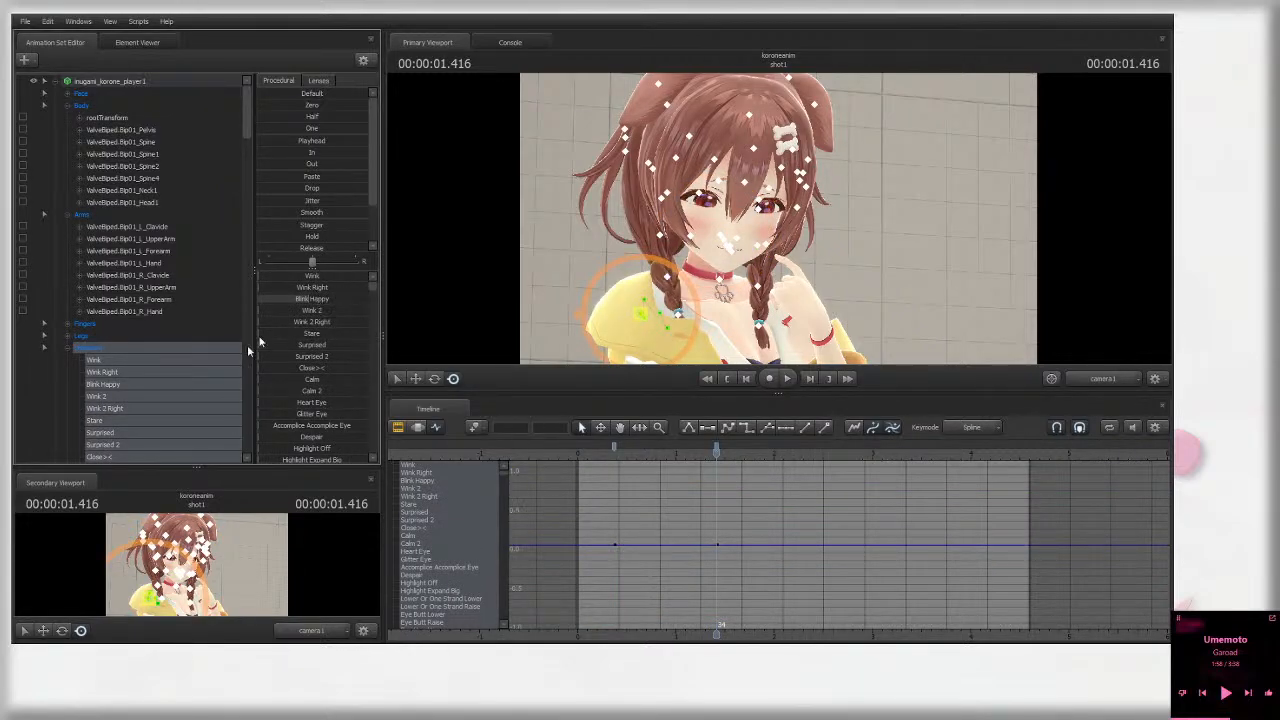
{"action": "left_click", "coordinate": [778, 212]}
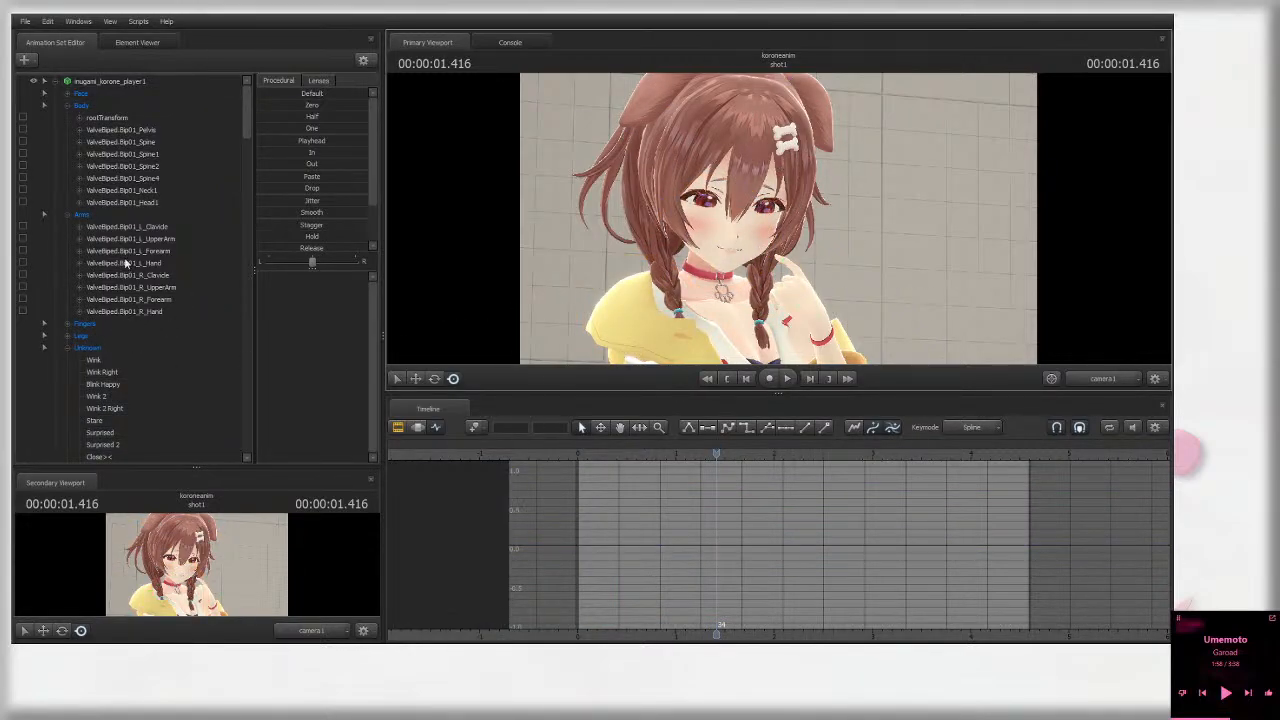
{"action": "left_click", "coordinate": [82, 335]}
{"action": "left_click", "coordinate": [103, 103], "text": "shift"}
{"action": "key", "text": "space"}
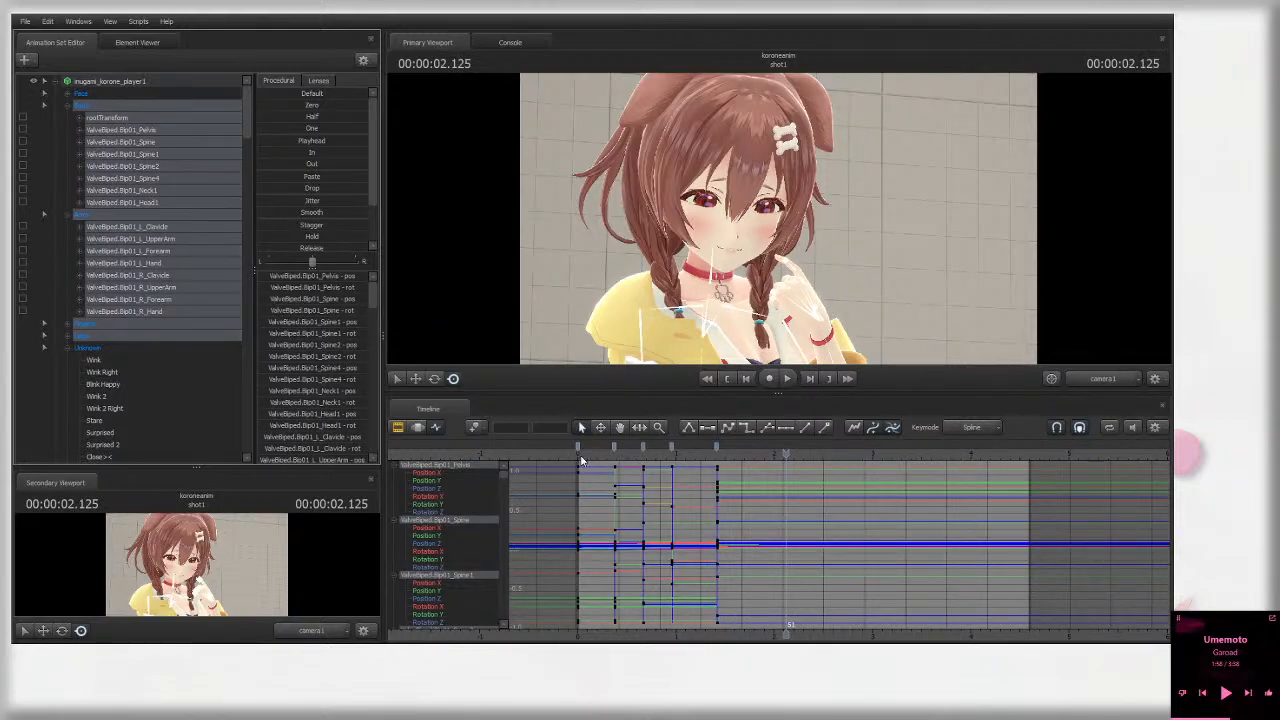
{"action": "key", "text": "space"}
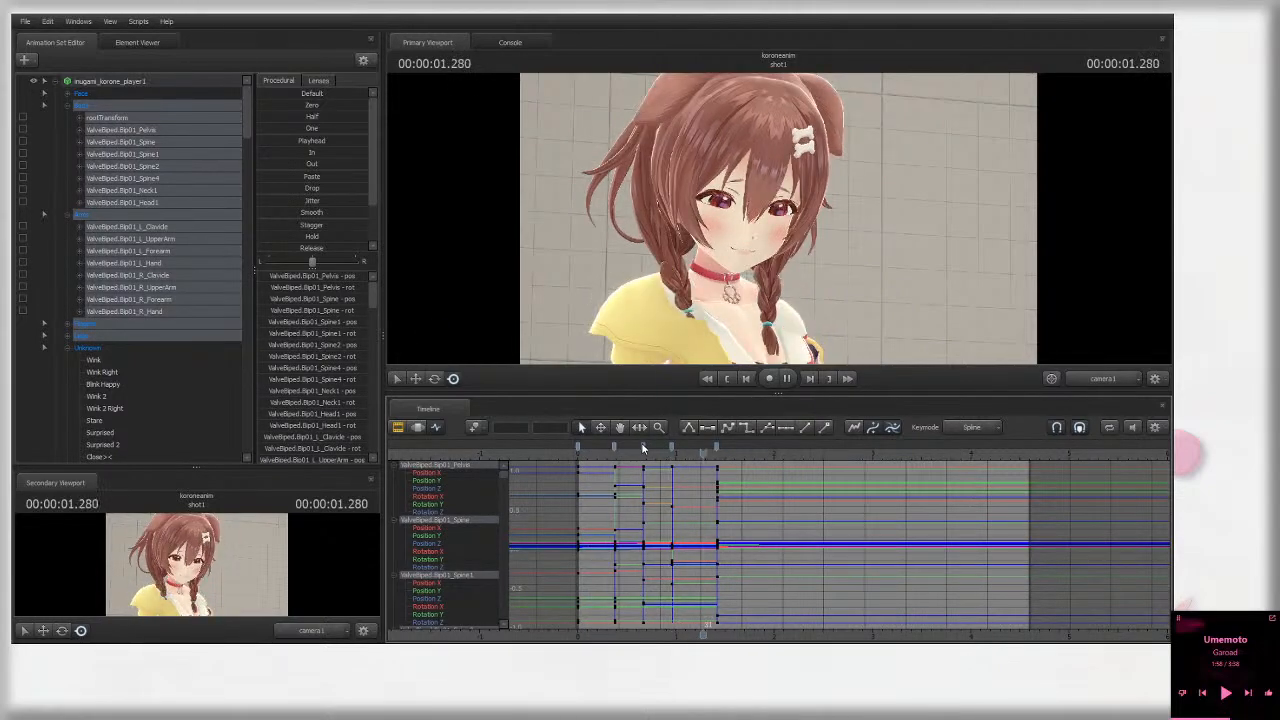
Step: Rotate the upper spine bones and the Neck1 bone at 1.416 seconds to lean the torso and head, checking through camera1
{"action": "mouse_move", "coordinate": [698, 449]}
{"action": "left_mouse_down"}
{"action": "mouse_move", "coordinate": [680, 450]}
{"action": "mouse_move", "coordinate": [715, 451]}
{"action": "left_mouse_up"}
{"action": "left_click", "coordinate": [1110, 378]}
{"action": "left_click", "coordinate": [1110, 395]}
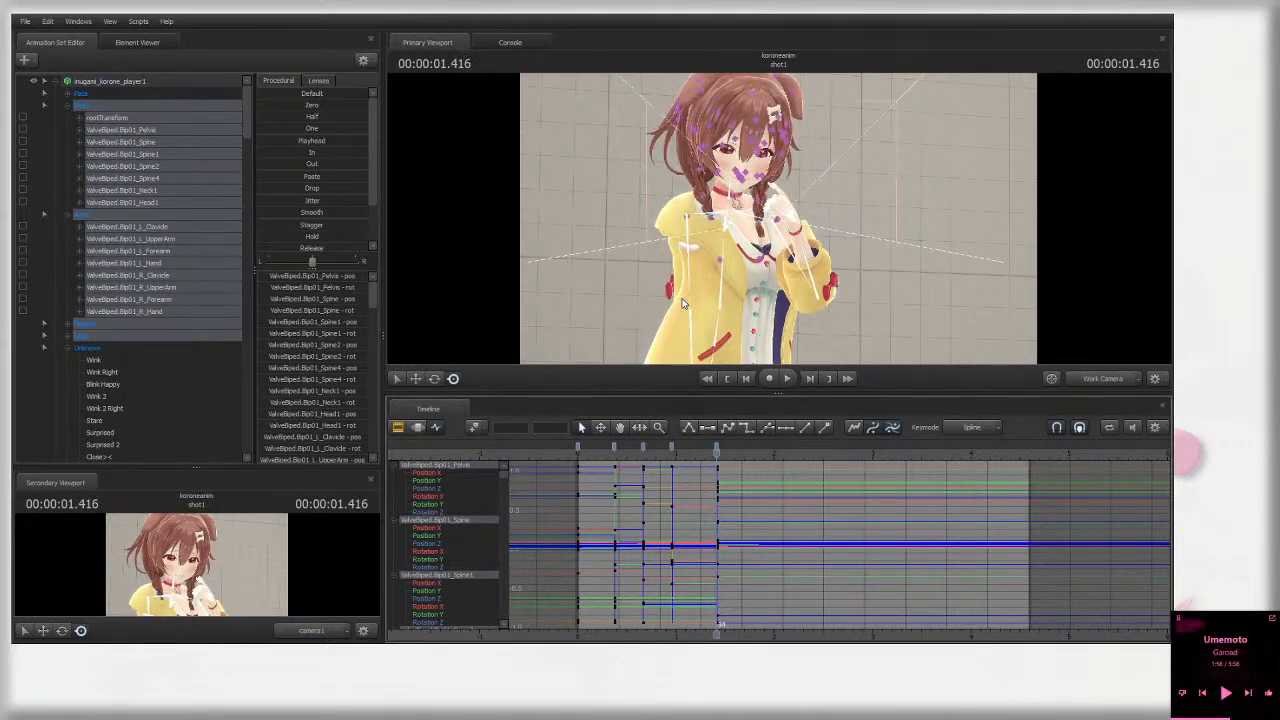
{"action": "left_click", "coordinate": [731, 288]}
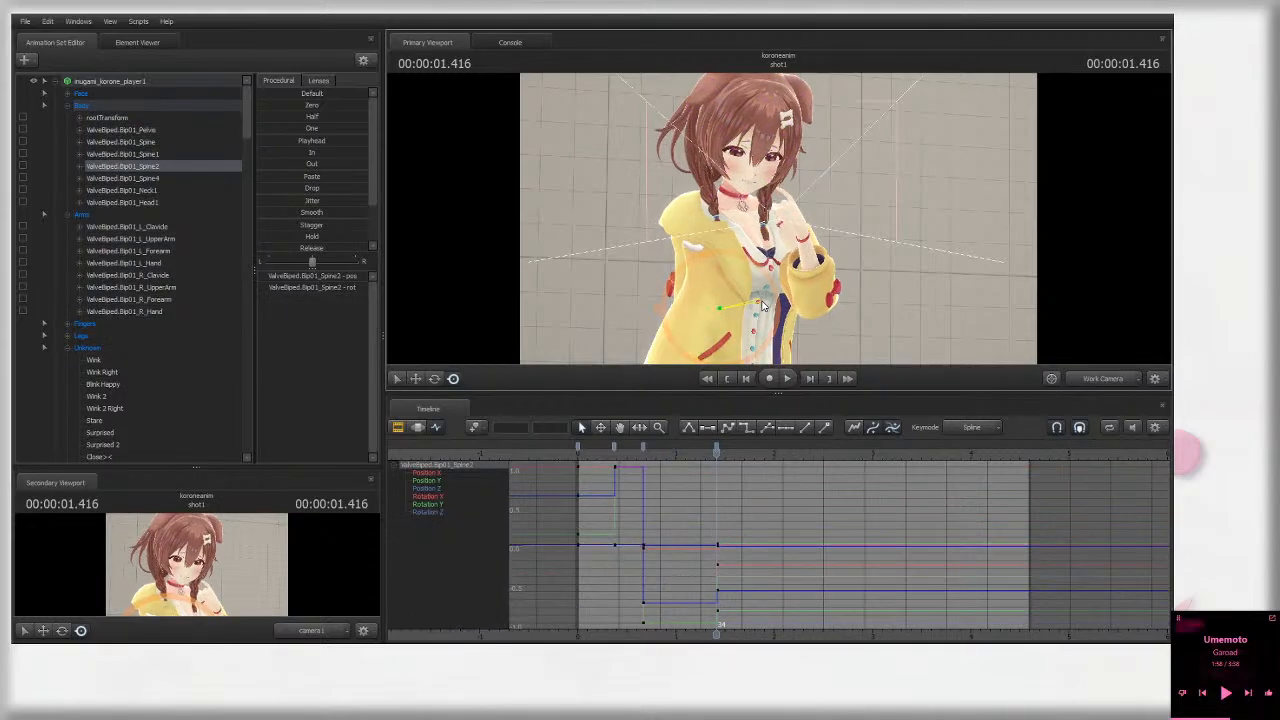
{"action": "left_click", "coordinate": [752, 250]}
{"action": "left_click_drag", "start_coordinate": [753, 250], "coordinate": [731, 264]}
{"action": "left_click", "coordinate": [743, 195], "text": "ctrl"}
{"action": "left_click", "coordinate": [1093, 379]}
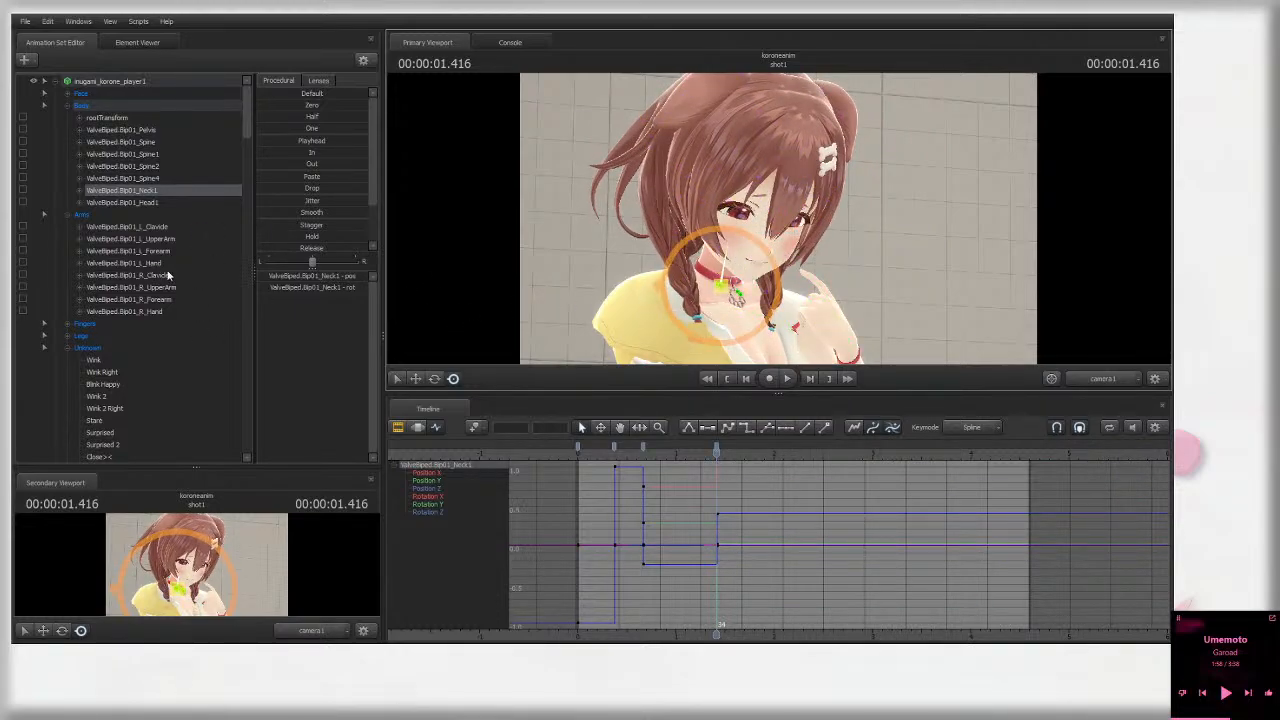
Step: Rotate the Head1 bone at 1.416 seconds to refine the head's tilt and turn toward the raised hand
{"action": "left_click", "coordinate": [150, 203]}
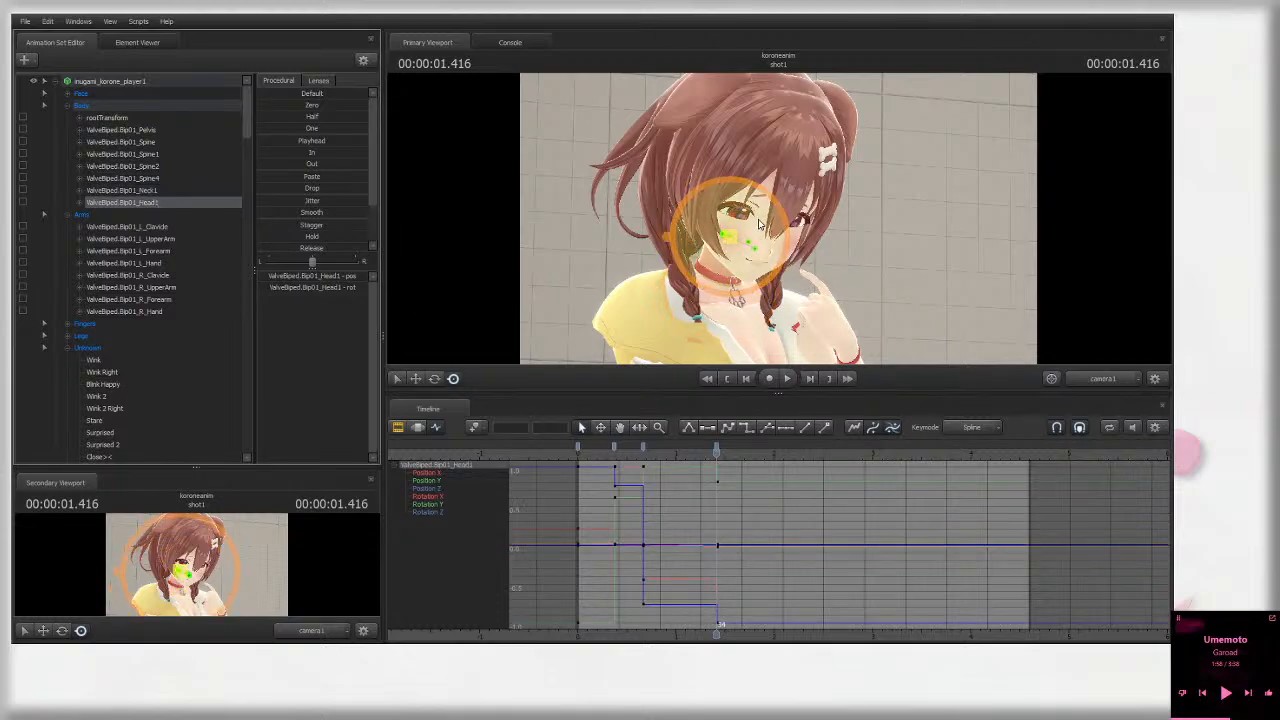
{"action": "left_click_drag", "start_coordinate": [760, 224], "coordinate": [755, 285]}
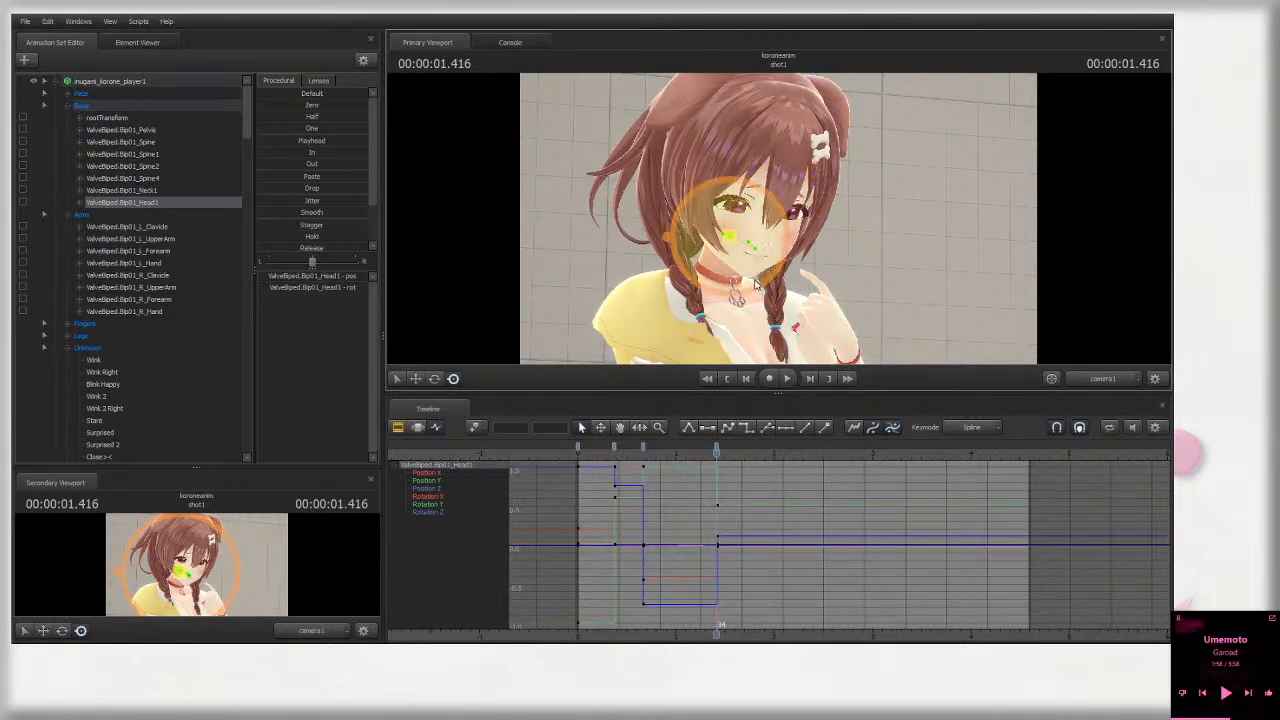
{"action": "left_click_drag", "start_coordinate": [712, 237], "coordinate": [758, 228]}
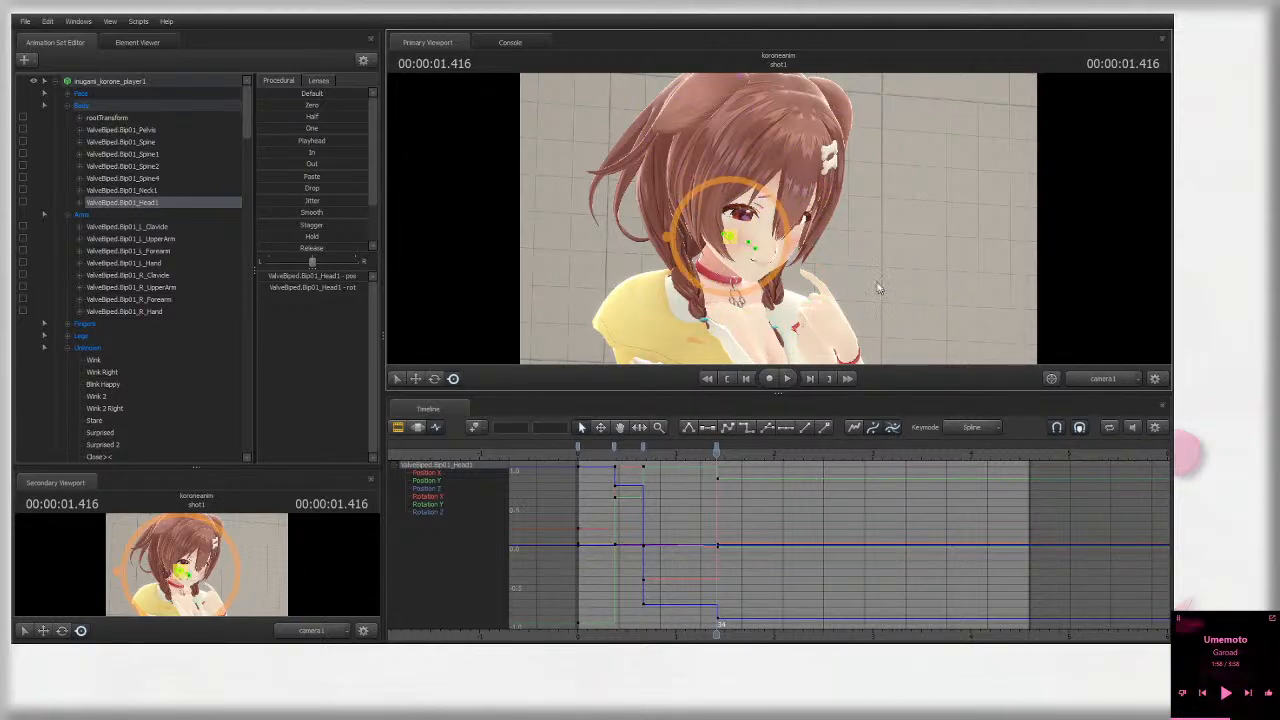
{"action": "left_click_drag", "start_coordinate": [758, 228], "coordinate": [755, 224]}
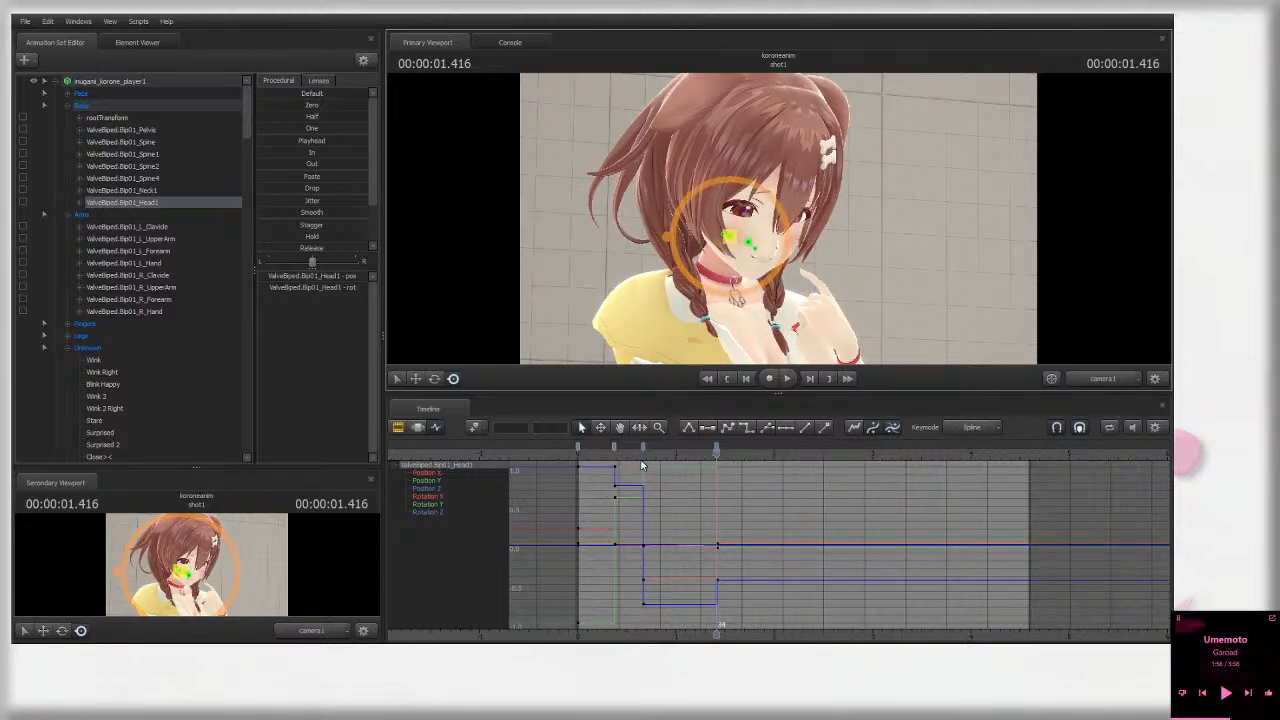
Step: Examine the 1.416-second pose from the Work Camera, return to camera1, and pick out the Spine4 bone
{"action": "left_click", "coordinate": [810, 162]}
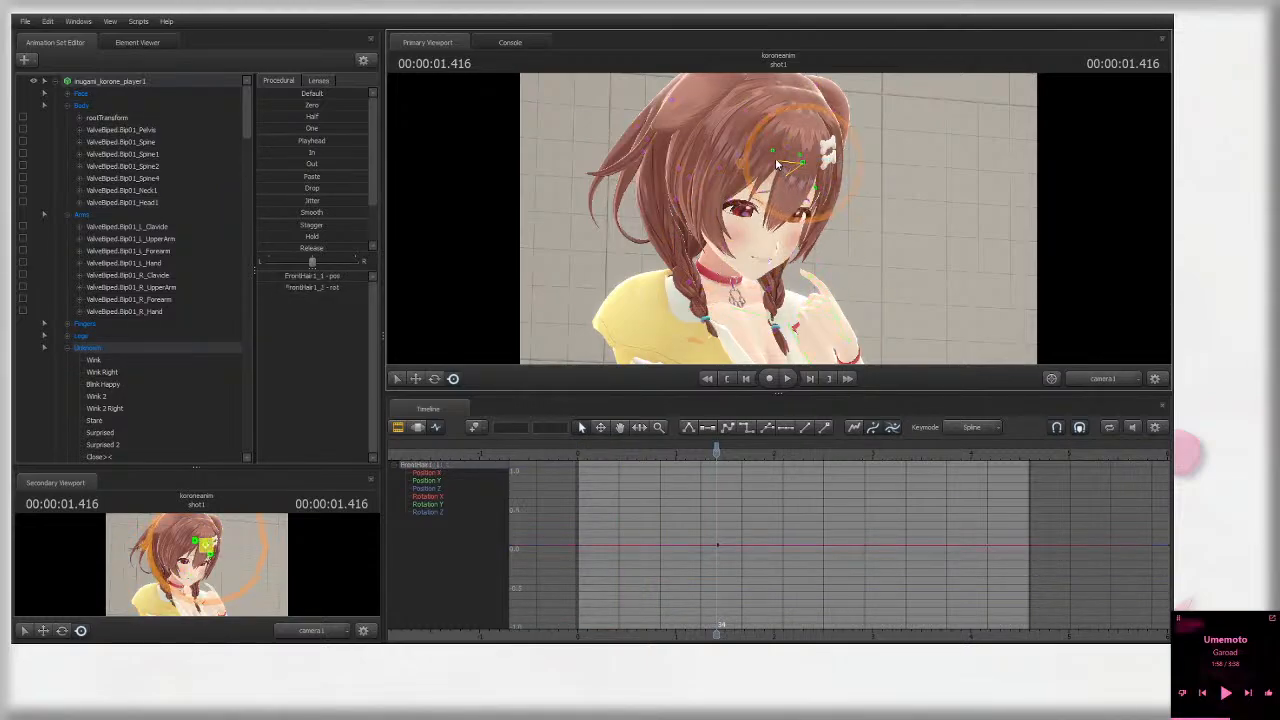
{"action": "left_click", "coordinate": [1090, 380]}
{"action": "left_click", "coordinate": [1107, 379]}
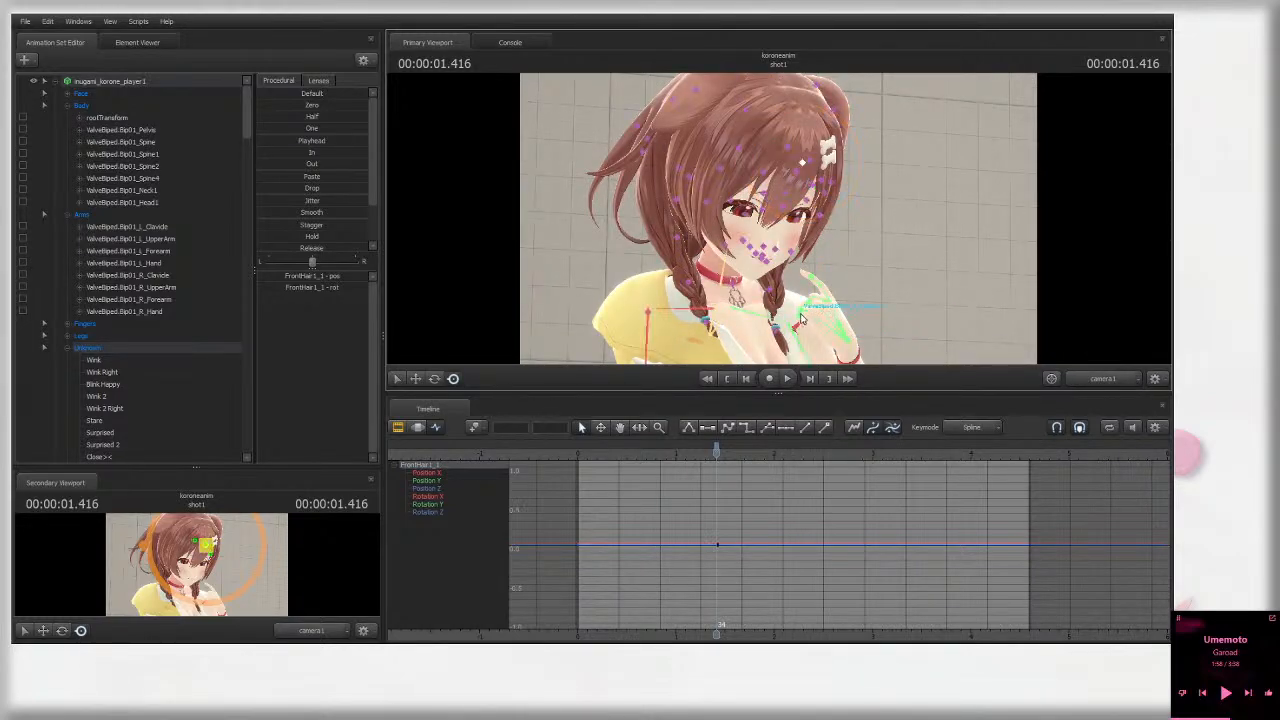
{"action": "left_click", "coordinate": [876, 306]}
{"action": "left_click", "coordinate": [795, 168], "text": "ctrl"}
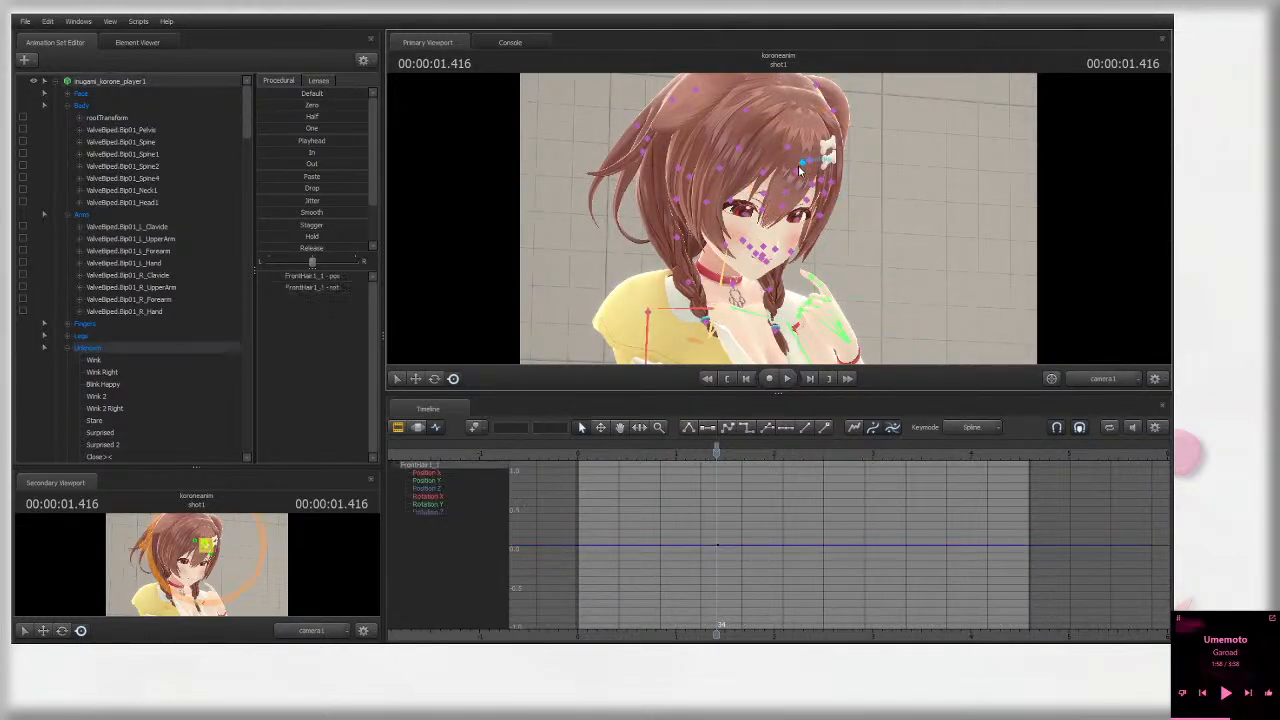
{"action": "left_click", "coordinate": [1112, 383]}
{"action": "left_click_drag", "start_coordinate": [880, 222], "coordinate": [779, 221]}
{"action": "key", "text": "s"}
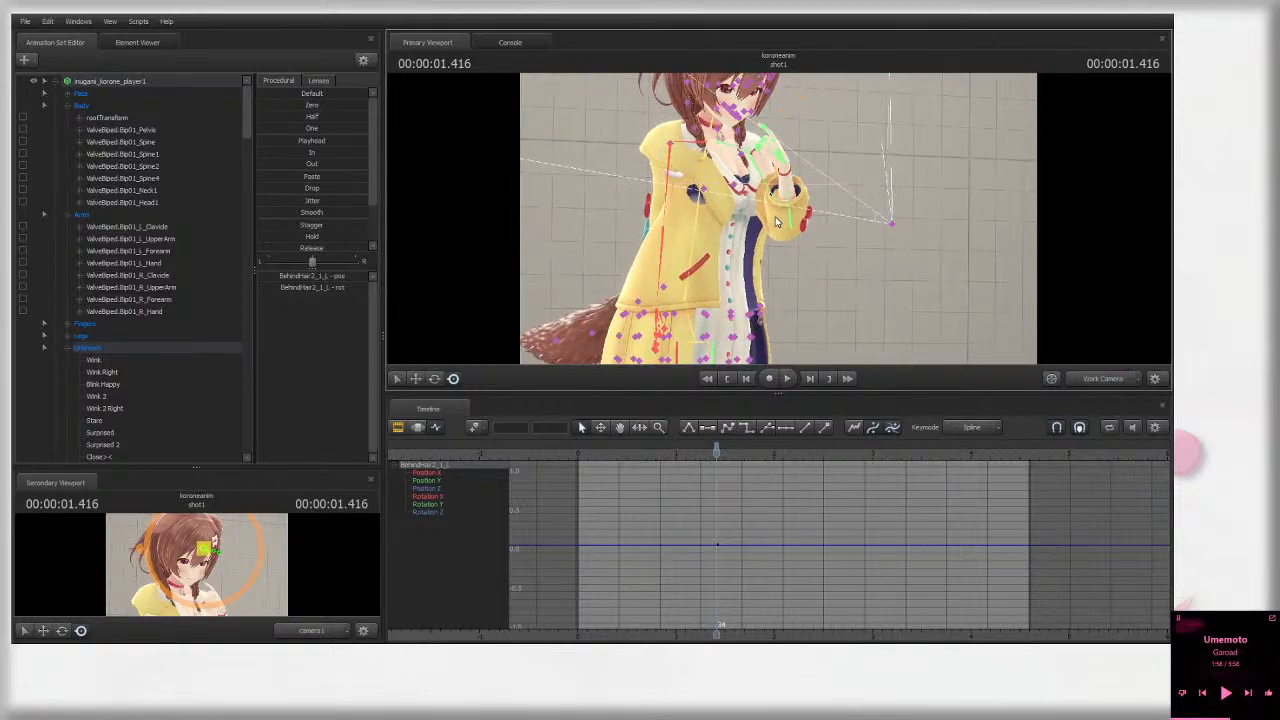
{"action": "left_click_drag", "start_coordinate": [1071, 334], "coordinate": [1030, 270]}
{"action": "key", "text": "s"}
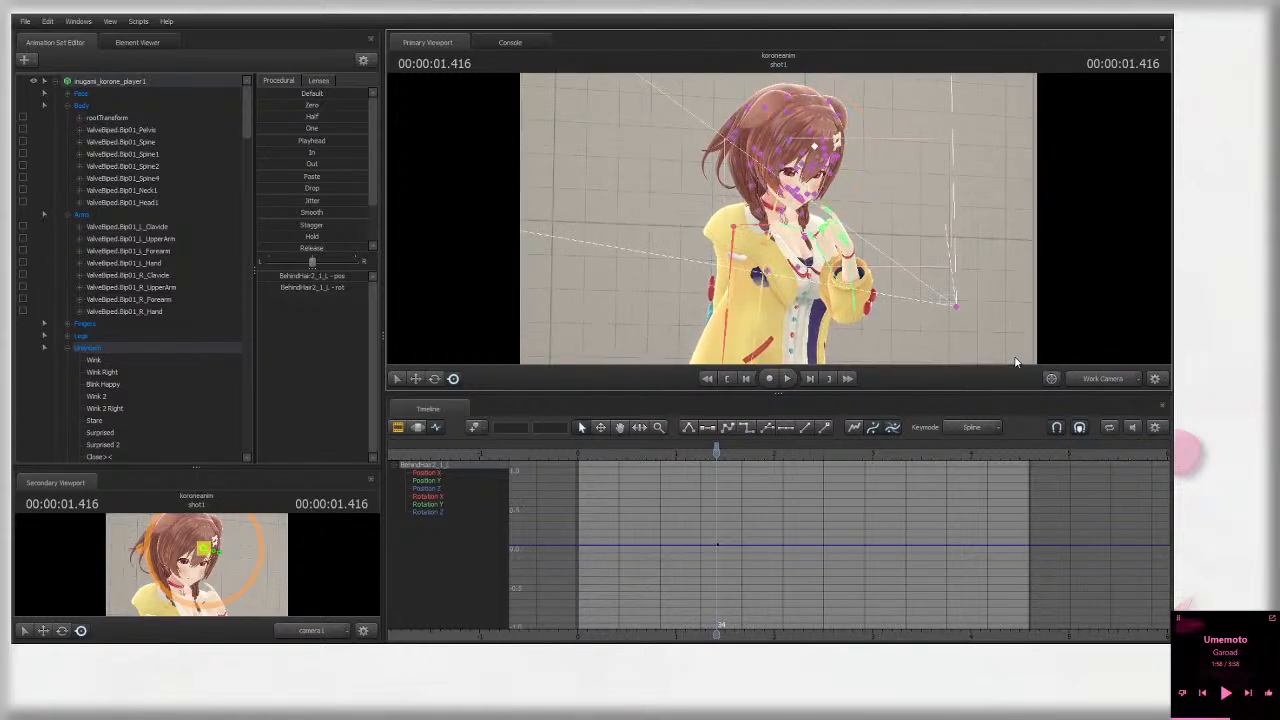
{"action": "left_click", "coordinate": [1086, 380]}
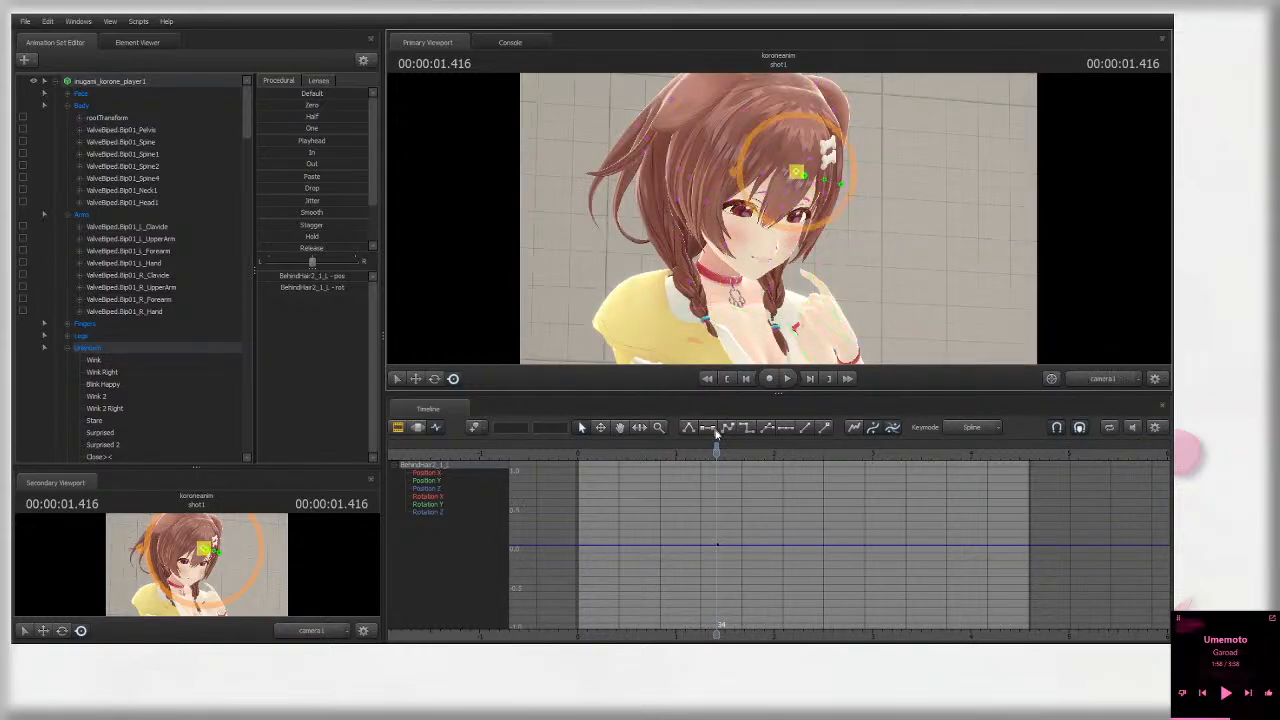
{"action": "left_click", "coordinate": [713, 337], "text": "ctrl"}
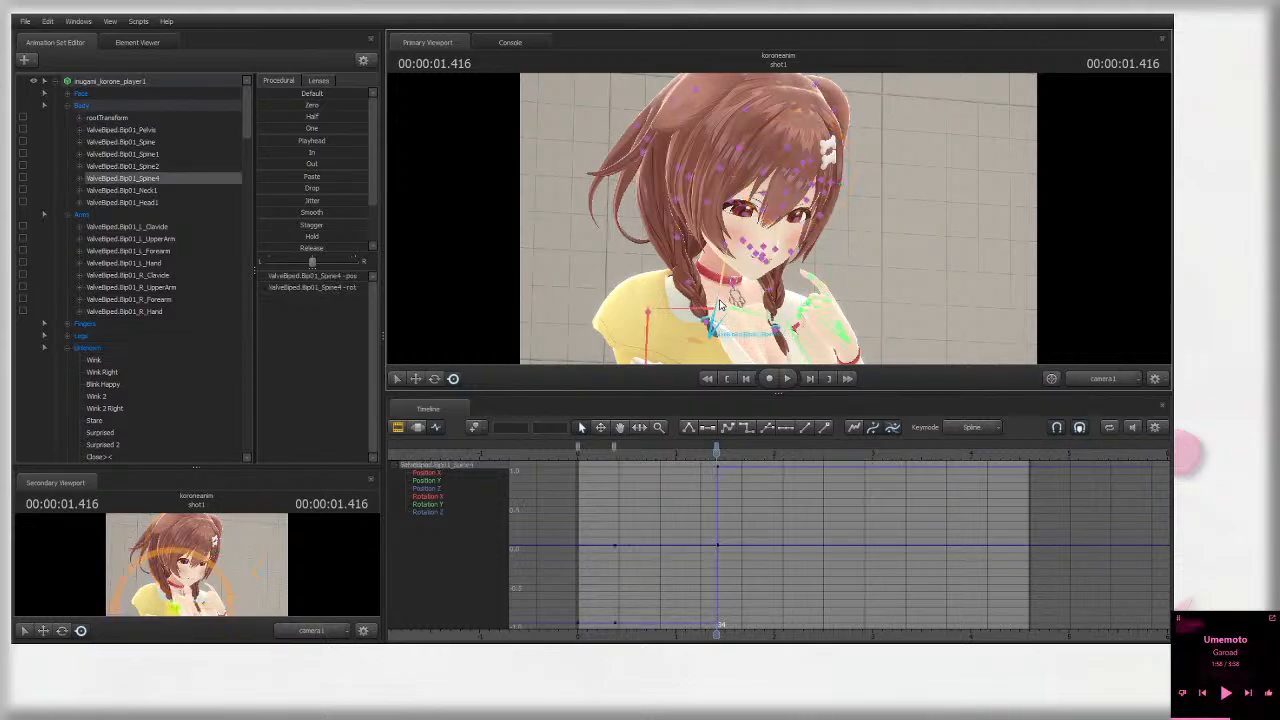
Step: Select the Body, Arms, Fingers and Legs groups together and key their pose at 1.416 seconds
{"action": "left_click", "coordinate": [103, 106]}
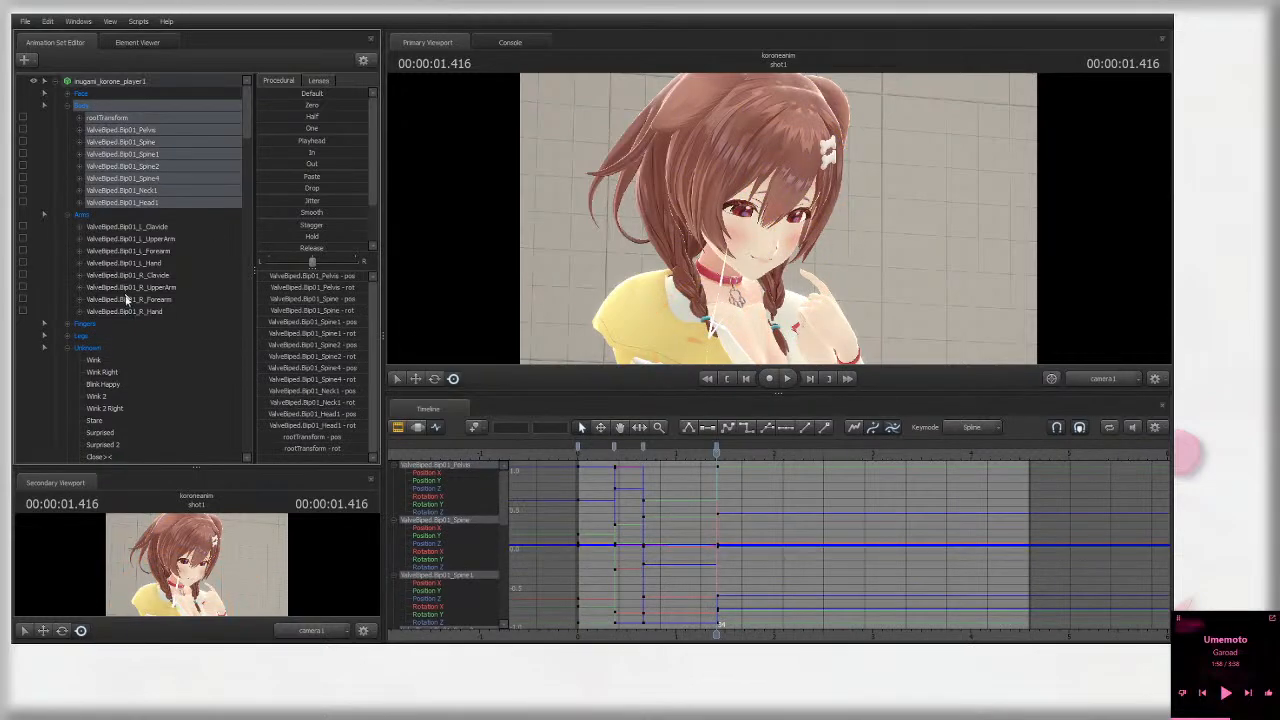
{"action": "left_click", "coordinate": [124, 311], "text": "shift"}
{"action": "left_click", "coordinate": [126, 100]}
{"action": "left_click", "coordinate": [126, 106]}
{"action": "left_click", "coordinate": [138, 333], "text": "shift"}
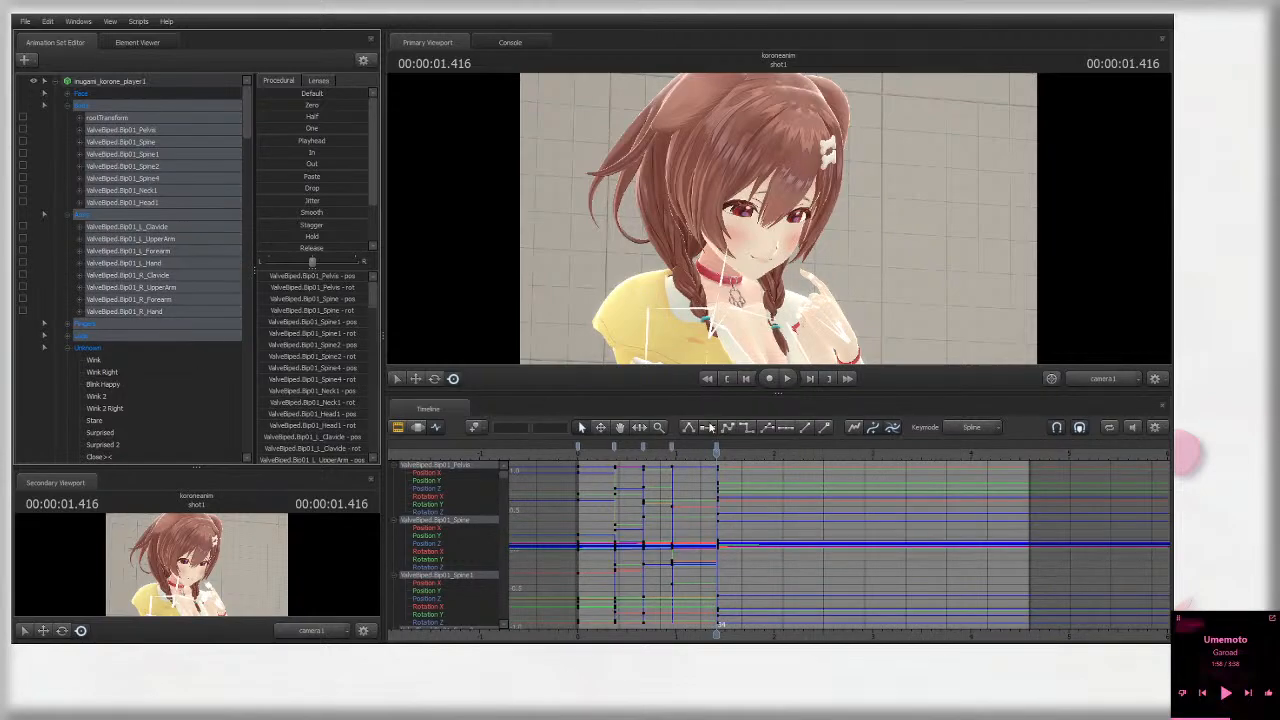
{"action": "scroll", "coordinate": [717, 464], "scroll_direction": "up", "scroll_amount": 3}
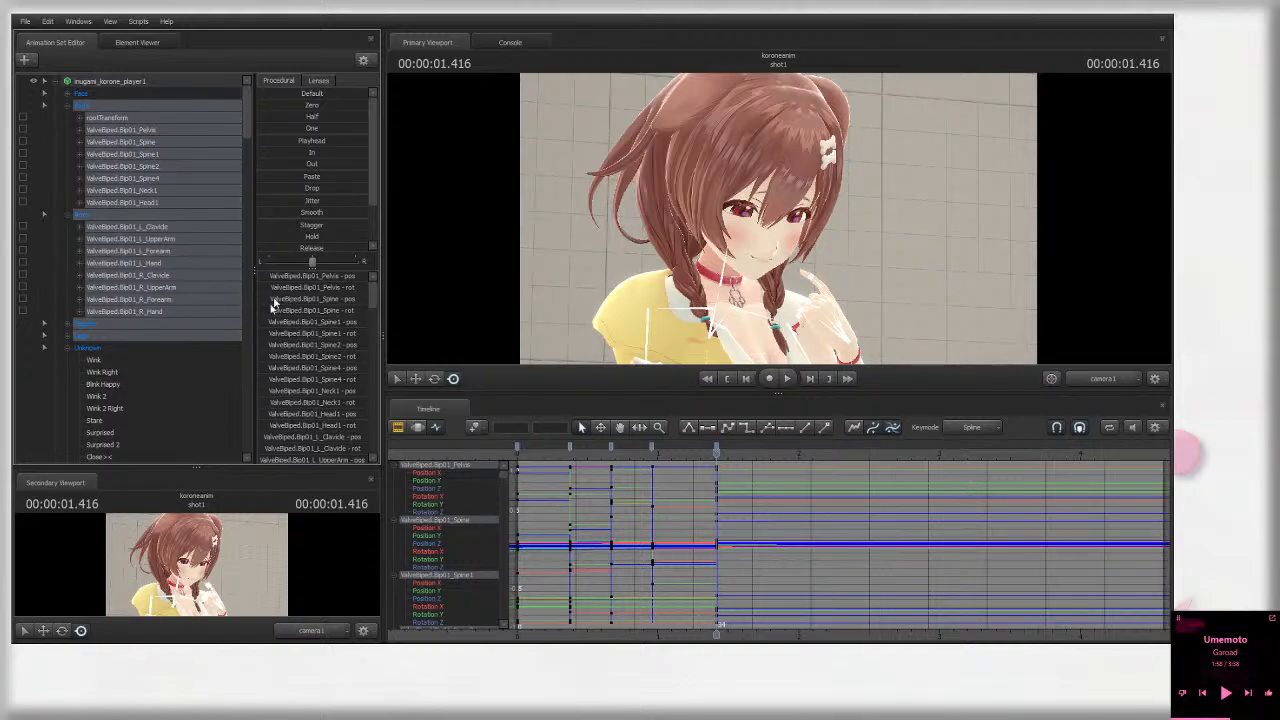
{"action": "left_click_drag", "start_coordinate": [640, 457], "coordinate": [715, 451]}
{"action": "key", "text": "m"}
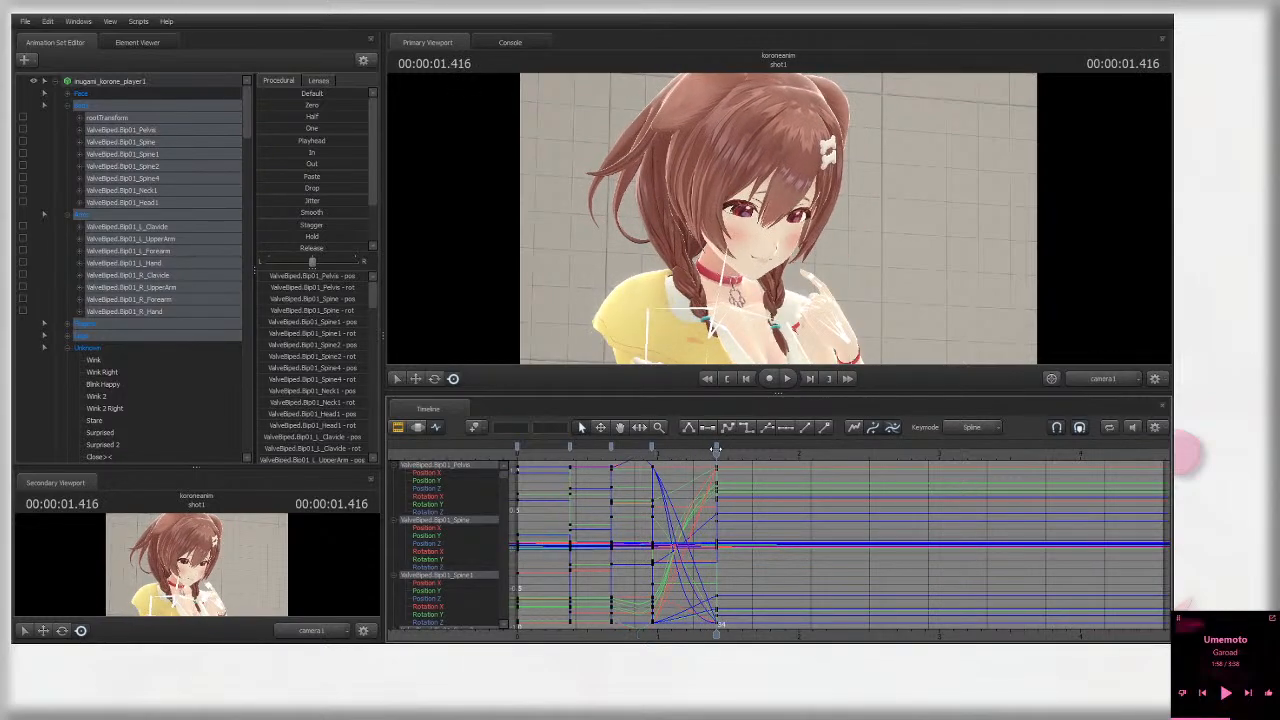
Step: Apply stepped tangents to the selected groups' keyframes from the start through 1.416 seconds
{"action": "left_click", "coordinate": [717, 448]}
{"action": "scroll", "coordinate": [721, 459], "scroll_direction": "down", "scroll_amount": 3}
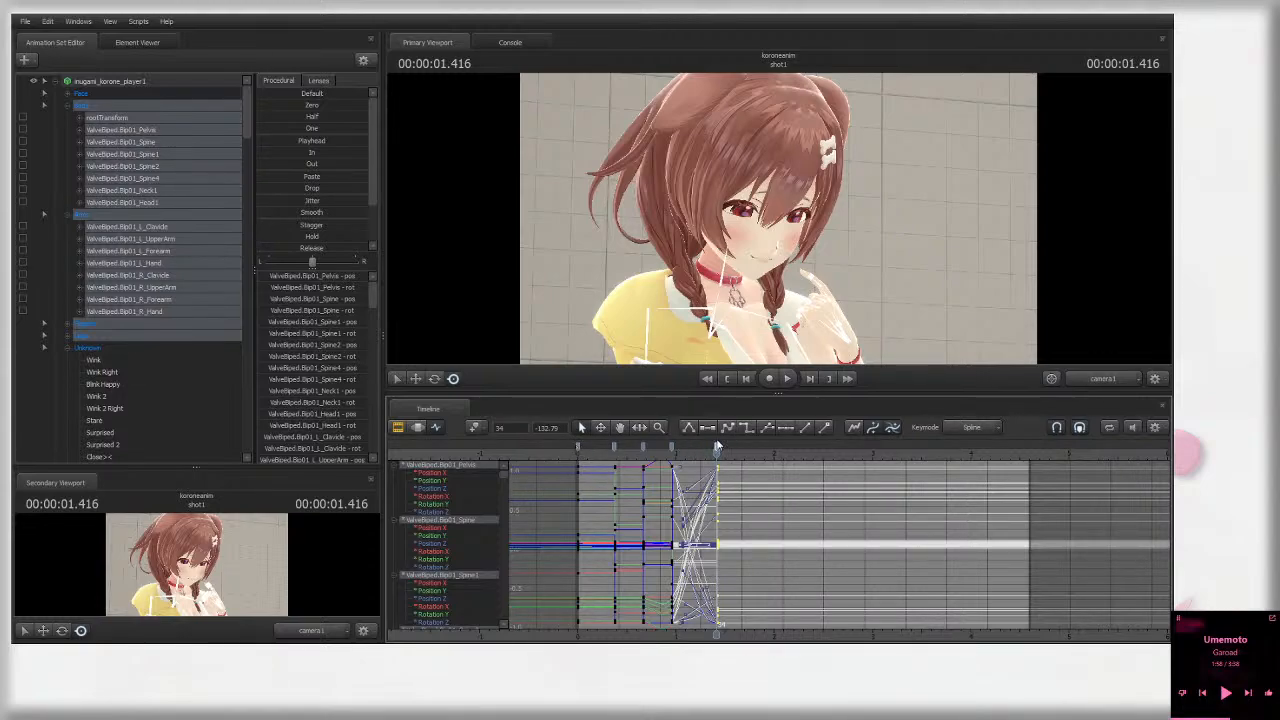
{"action": "left_click", "coordinate": [578, 445], "text": "shift"}
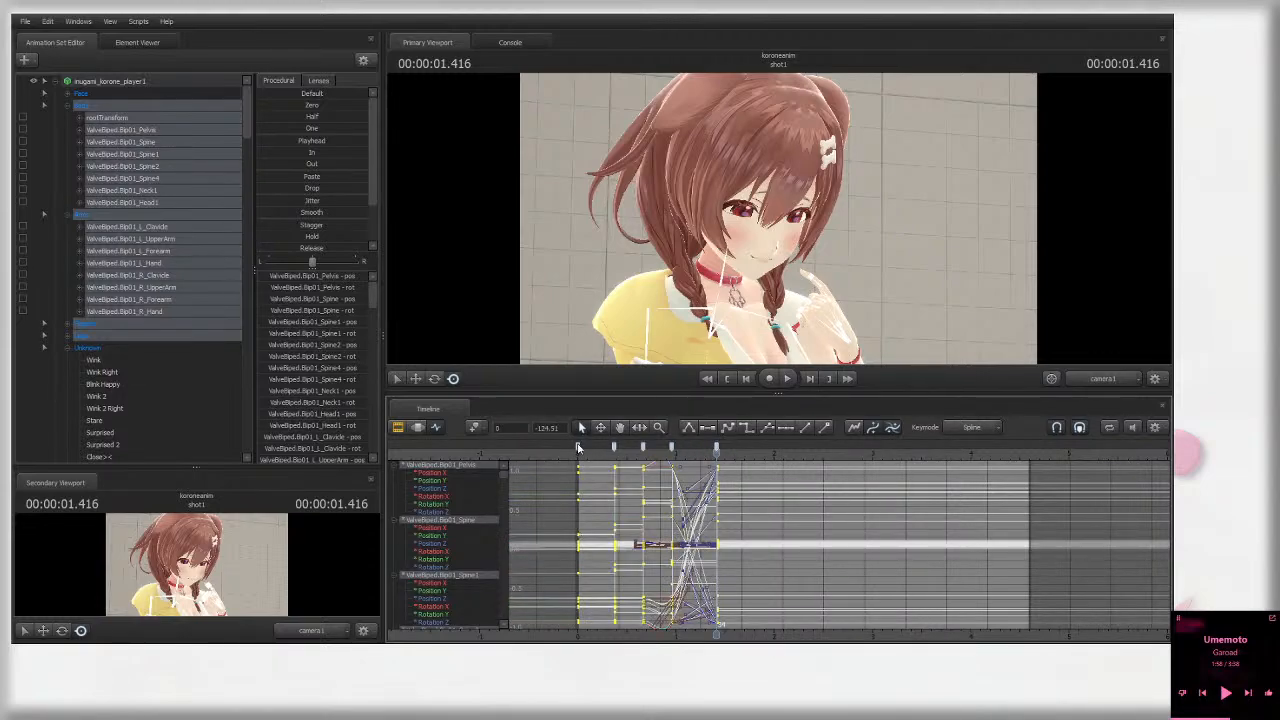
{"action": "key", "text": "4"}
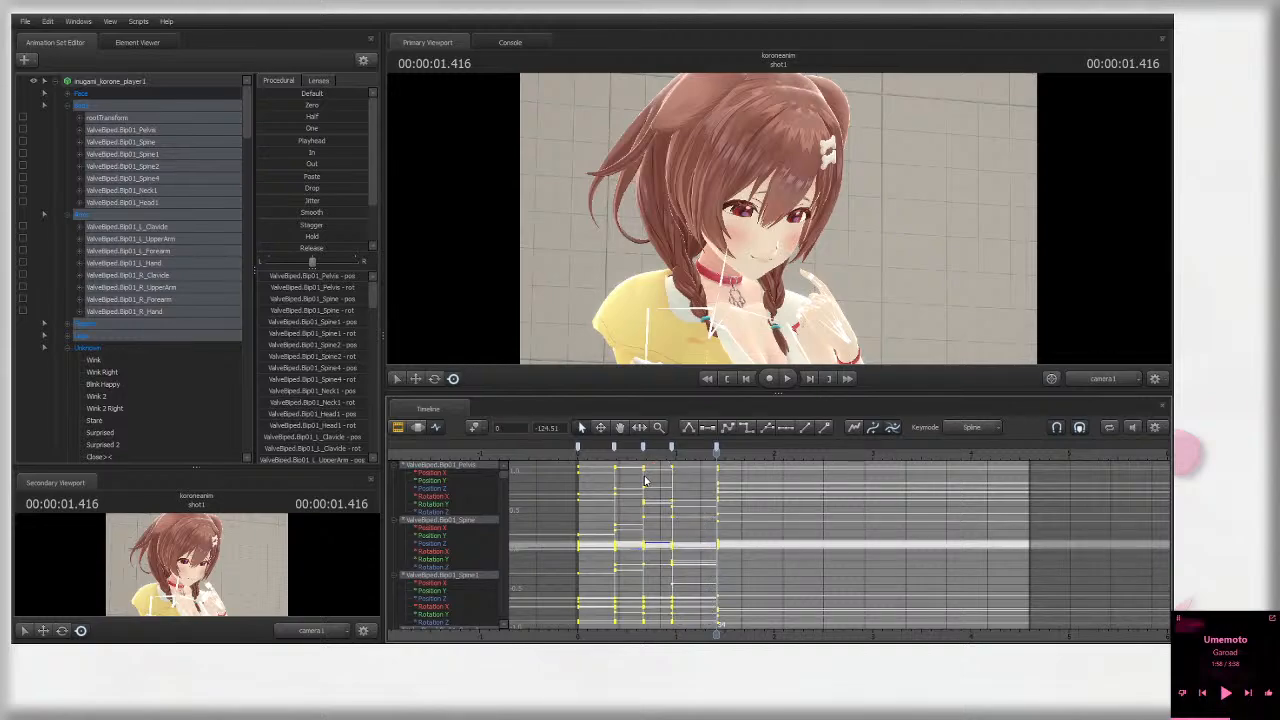
Step: Clear the selection and play back the stepped poses from 0.166 seconds through camera1
{"action": "left_click", "coordinate": [596, 456]}
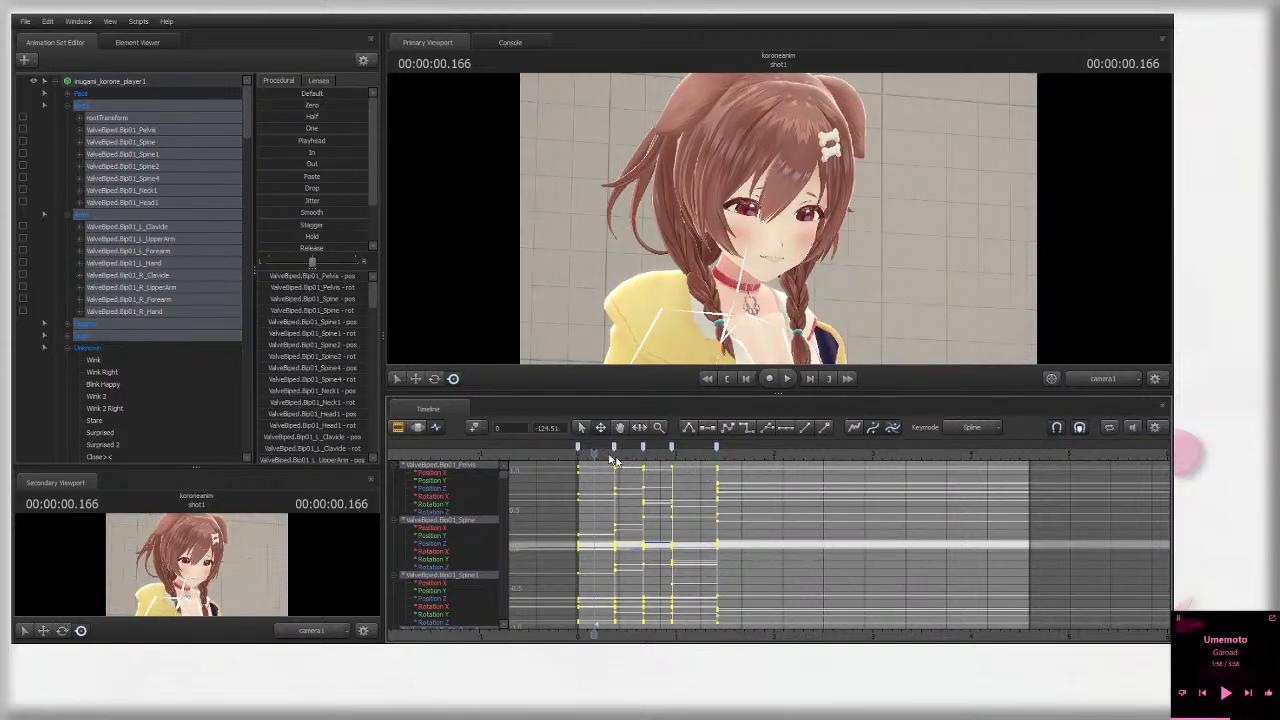
{"action": "left_click", "coordinate": [728, 567]}
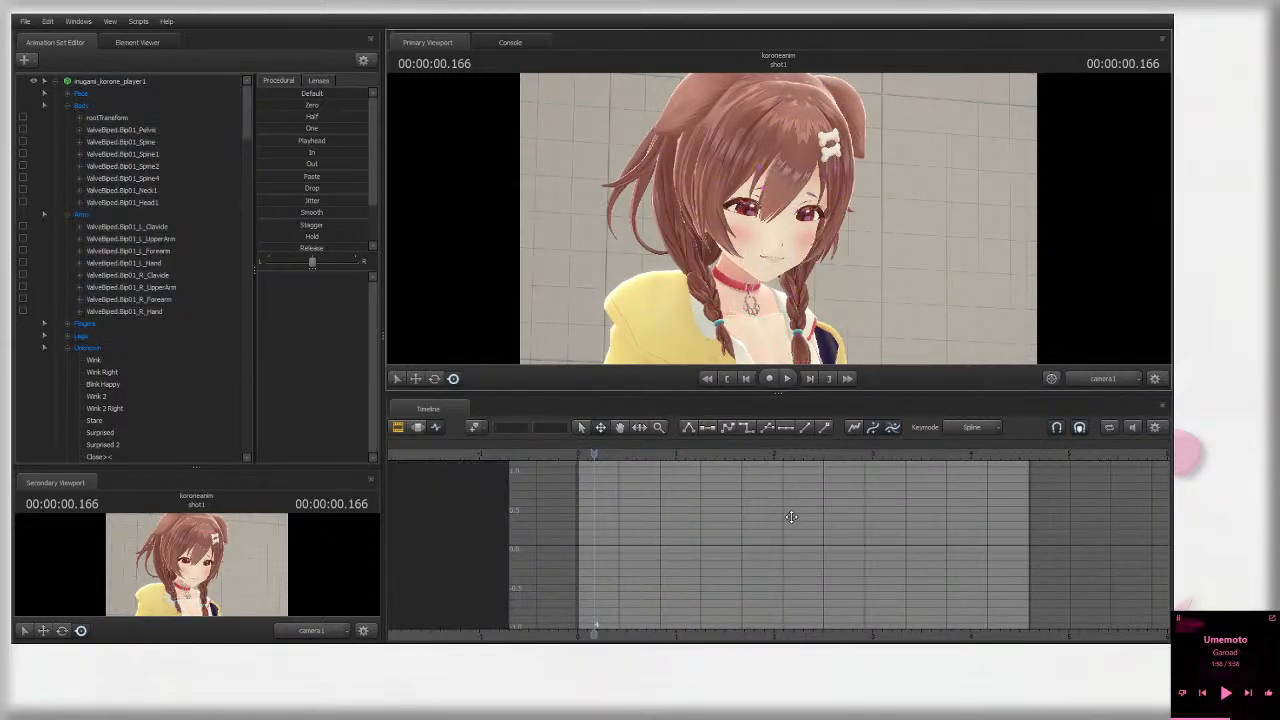
{"action": "key", "text": "space"}
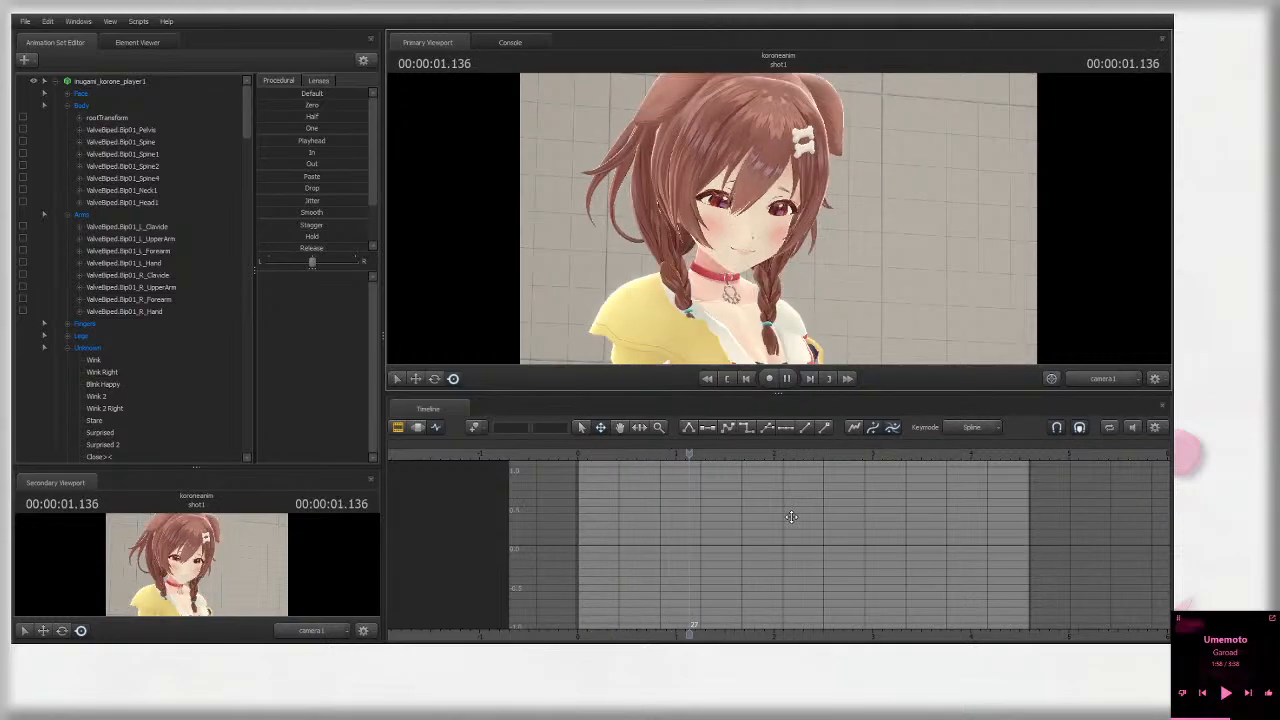
{"action": "left_click", "coordinate": [700, 457]}
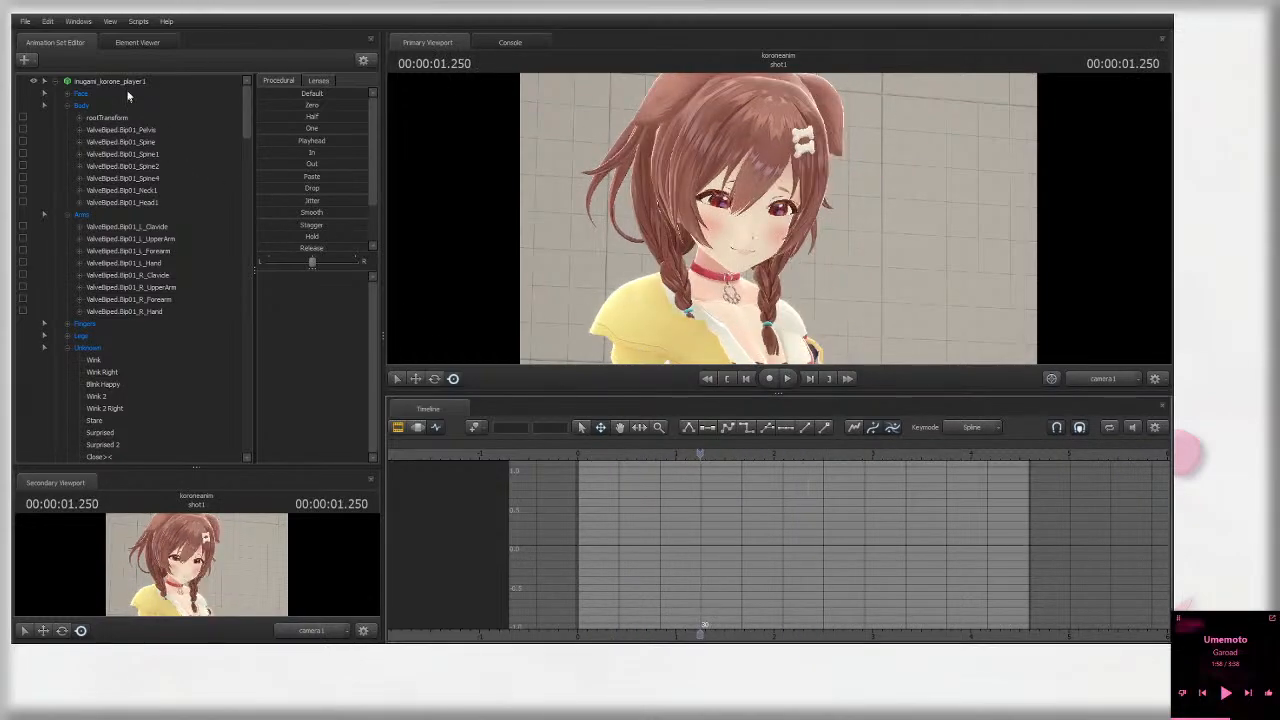
Step: Select all of the model's controls, scrub through the poses, and move the last keyframe to frame 36
{"action": "key", "text": "ctrl+a"}
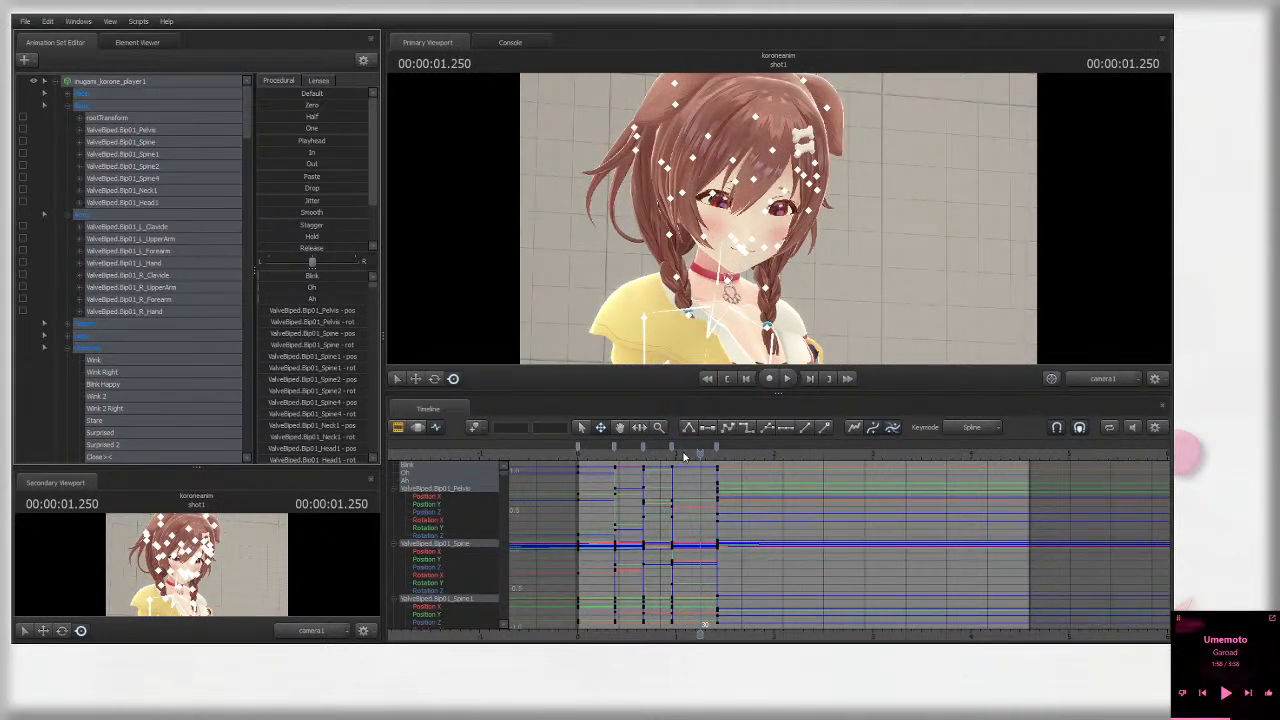
{"action": "left_click_drag", "start_coordinate": [684, 457], "coordinate": [762, 455]}
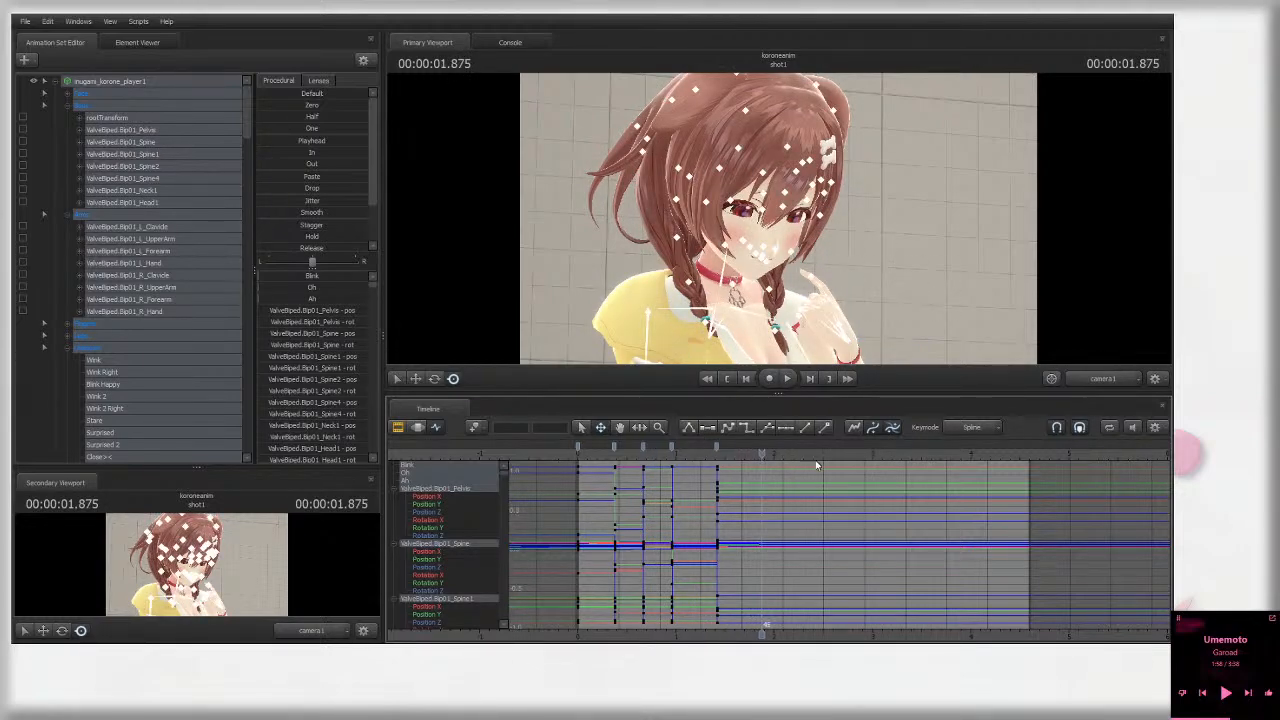
{"action": "left_click_drag", "start_coordinate": [654, 455], "coordinate": [598, 455]}
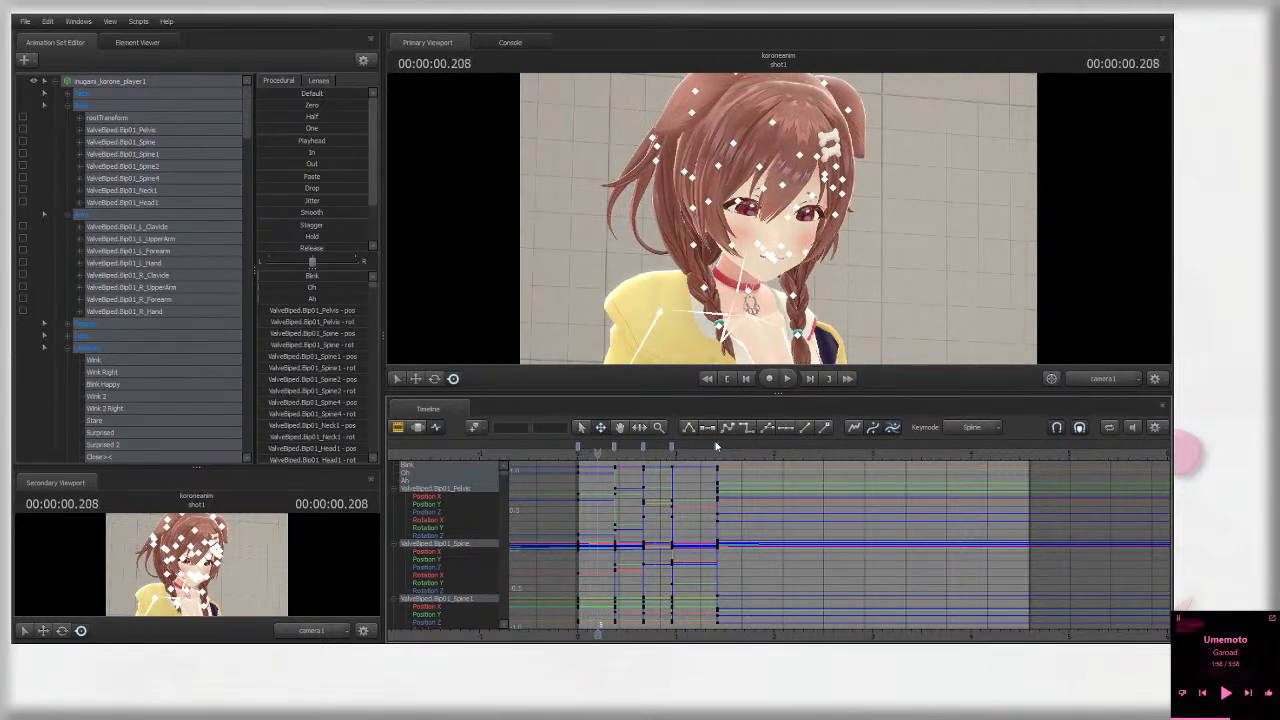
{"action": "left_click", "coordinate": [715, 443]}
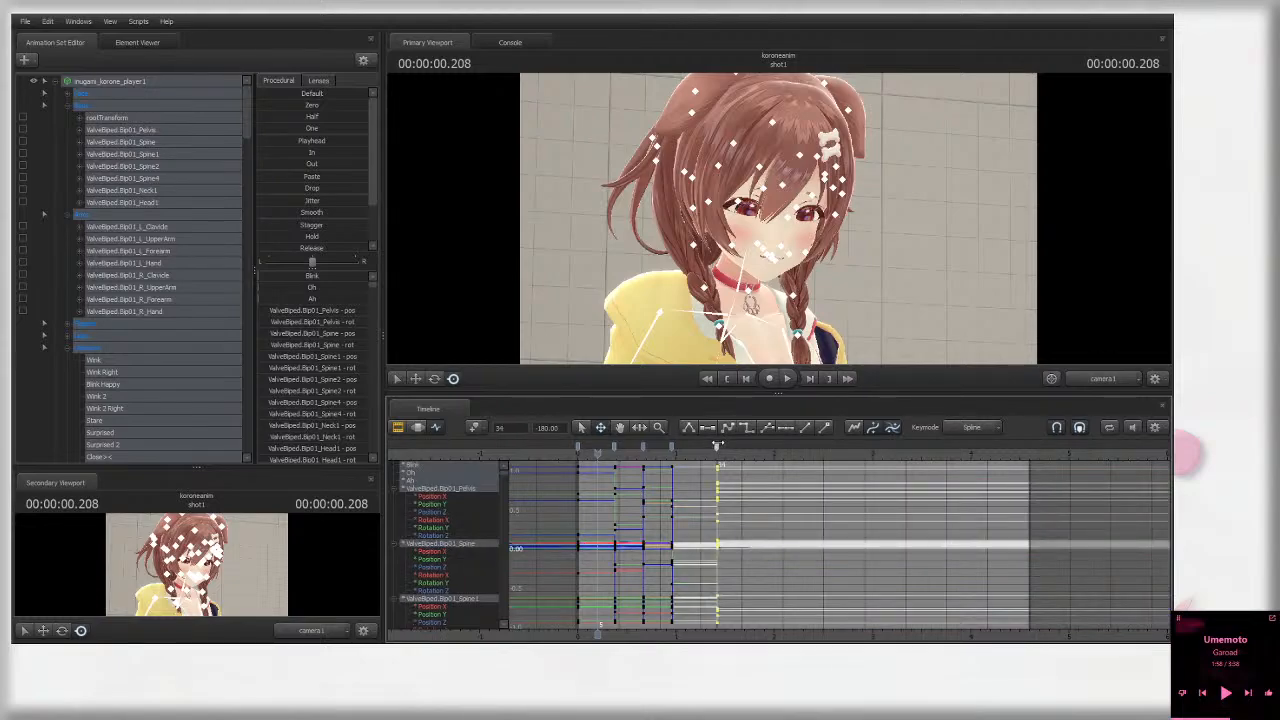
{"action": "left_click_drag", "start_coordinate": [716, 444], "coordinate": [725, 444]}
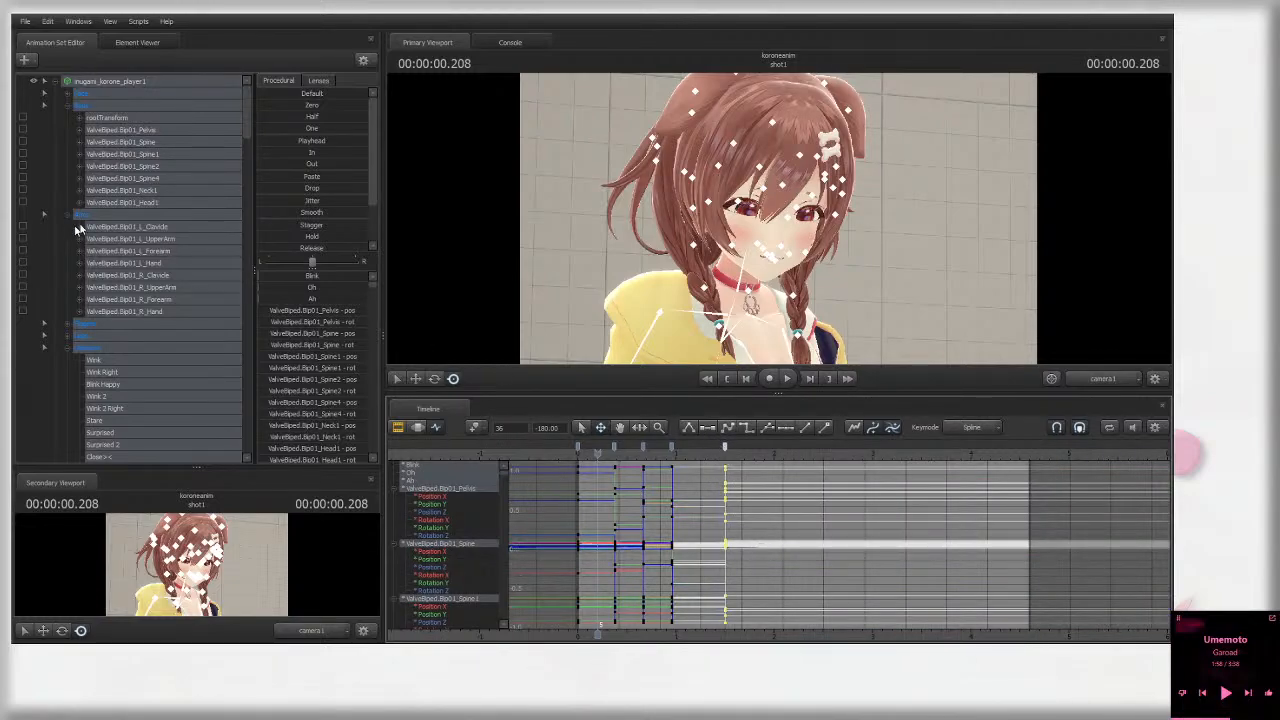
Step: Collapse the Body and Unknown groups, and select the Body, Arms, Fingers and Legs groups together
{"action": "left_click", "coordinate": [67, 109]}
{"action": "left_click", "coordinate": [69, 246]}
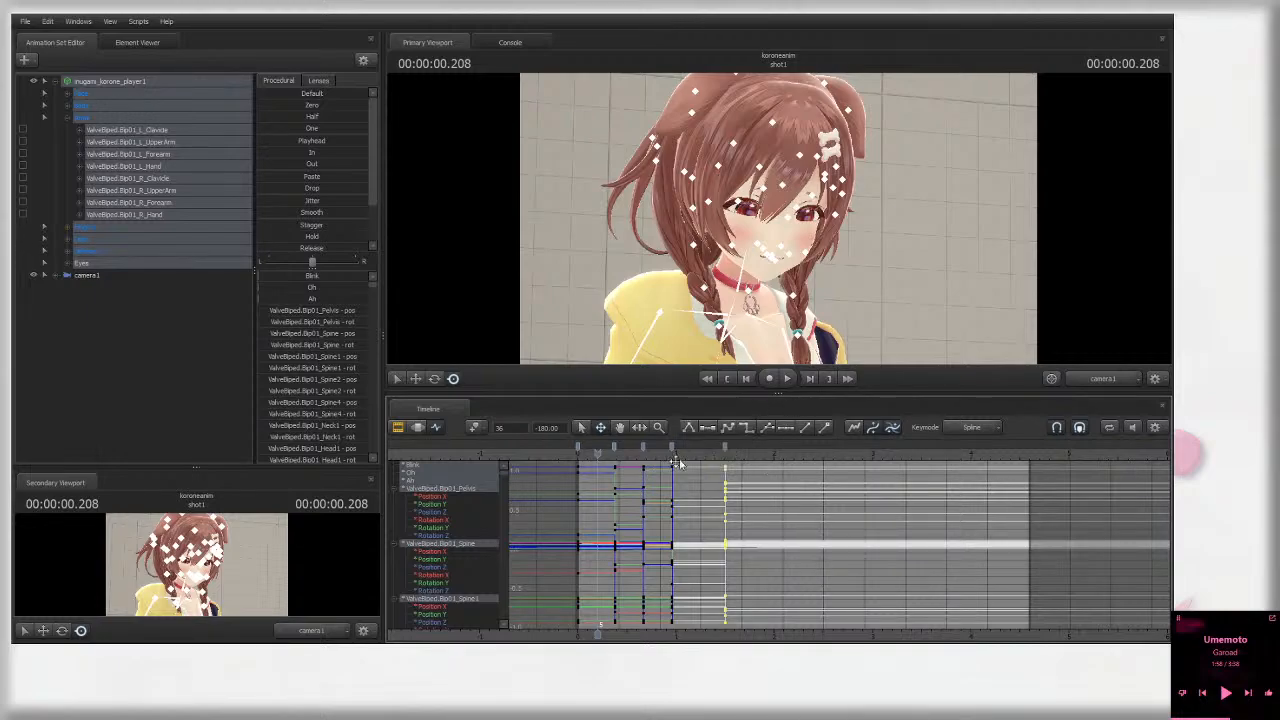
{"action": "left_click", "coordinate": [108, 114]}
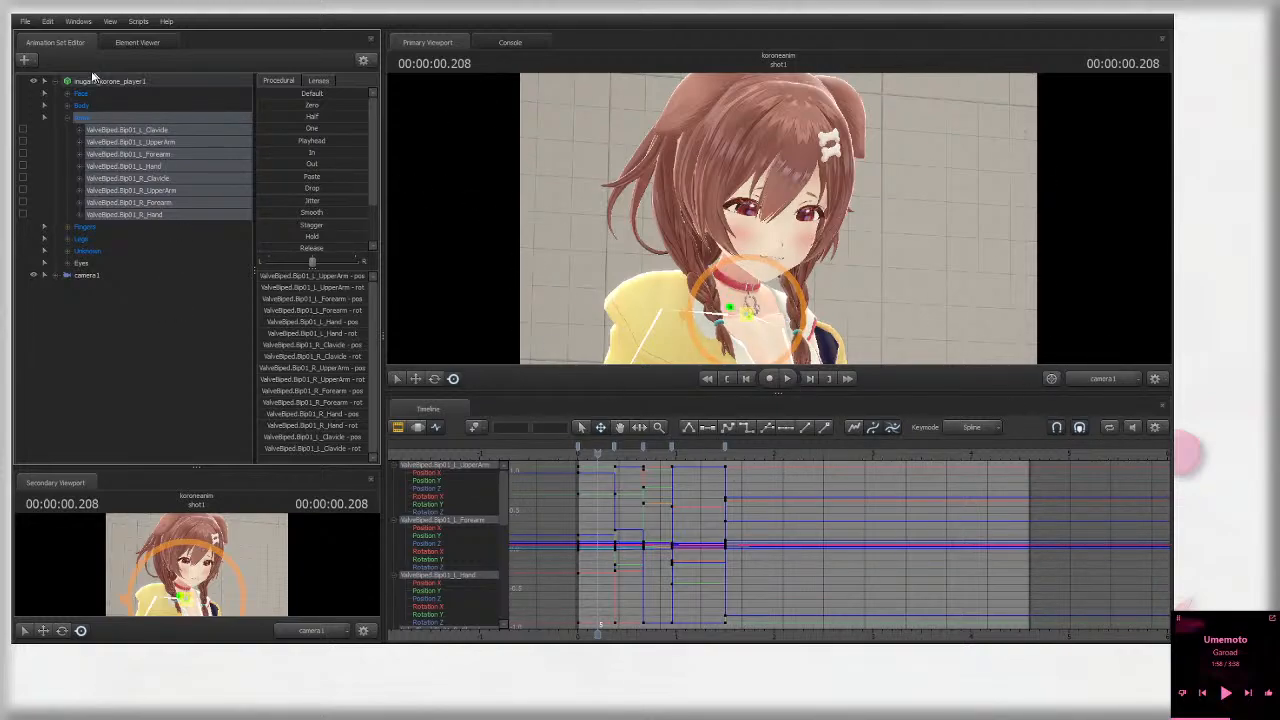
{"action": "left_click_drag", "start_coordinate": [92, 103], "coordinate": [140, 245]}
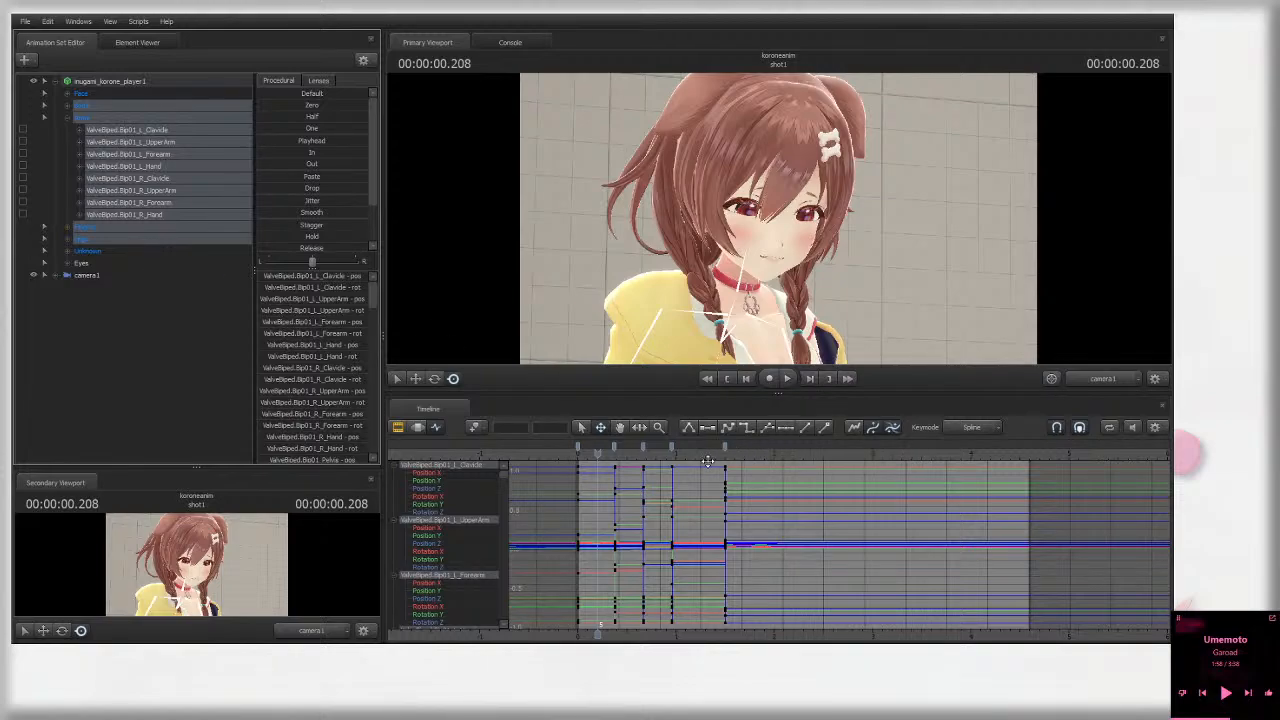
{"action": "scroll", "coordinate": [709, 462], "scroll_direction": "up", "scroll_amount": 1}
{"action": "scroll", "coordinate": [717, 460], "scroll_direction": "up", "scroll_amount": 2}
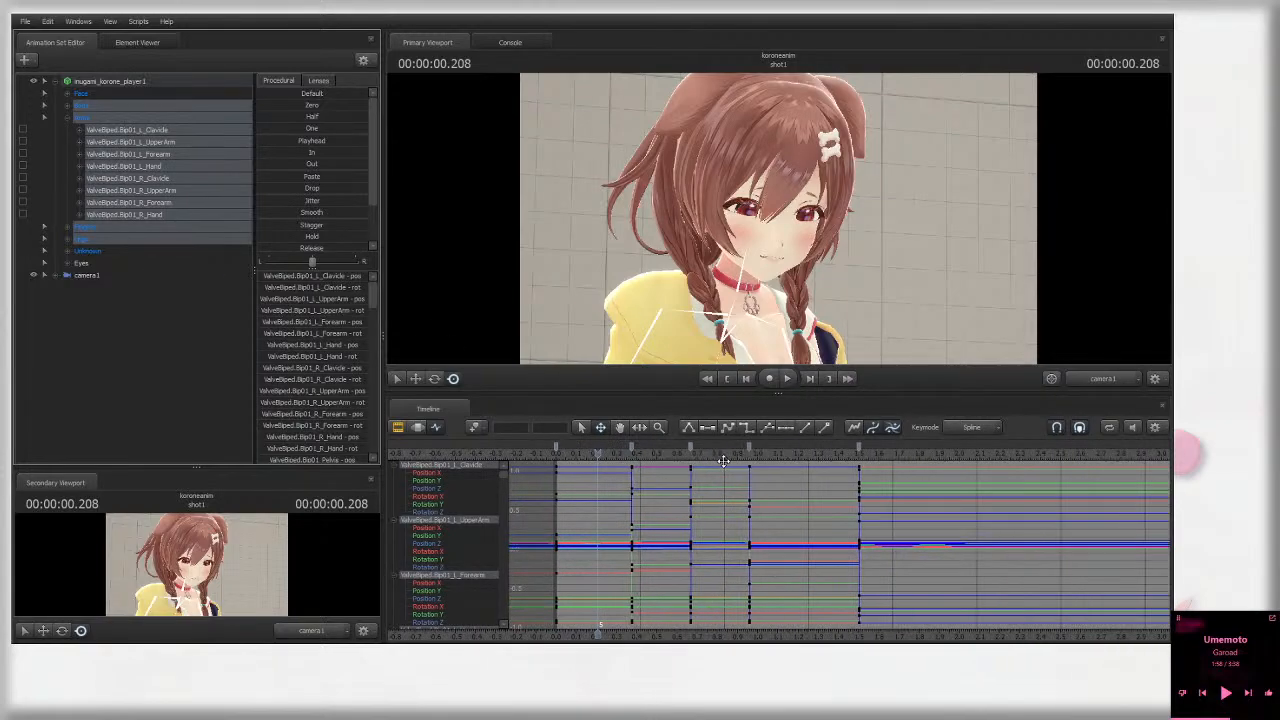
{"action": "left_click", "coordinate": [141, 252]}
{"action": "left_click", "coordinate": [130, 239]}
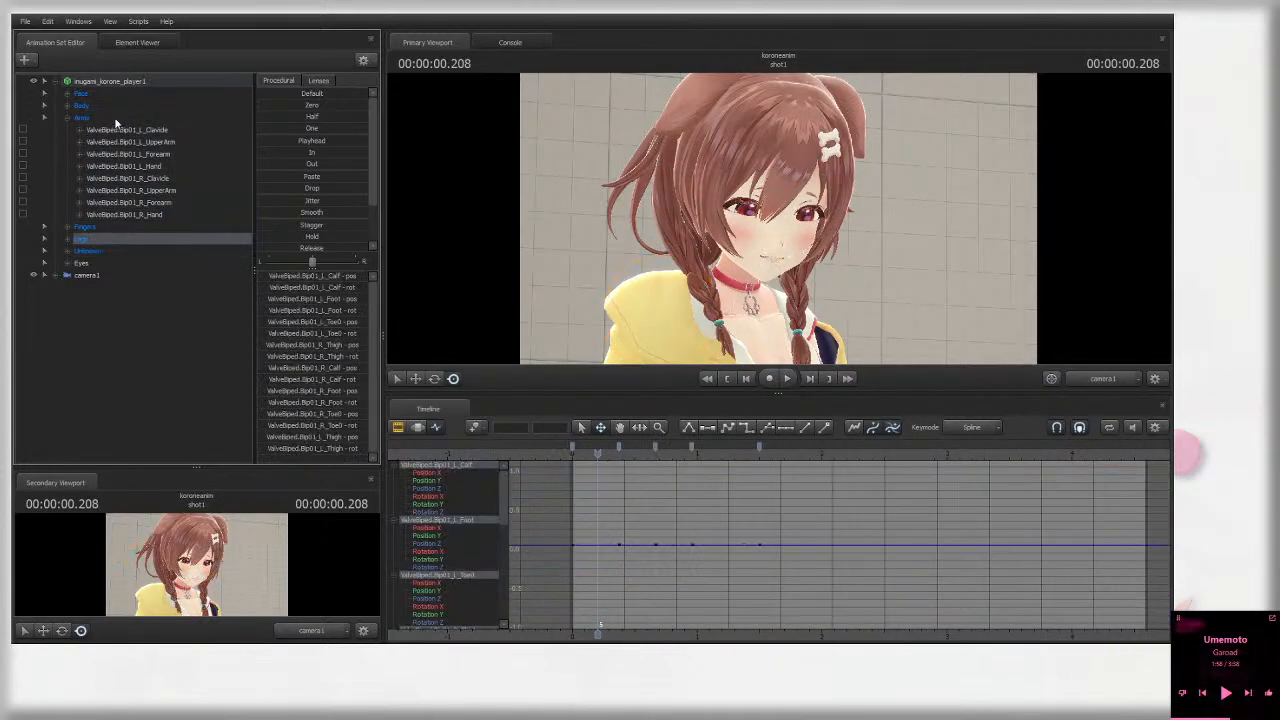
{"action": "left_click", "coordinate": [112, 106], "text": "shift"}
{"action": "scroll", "coordinate": [824, 485], "scroll_direction": "up", "scroll_amount": 5}
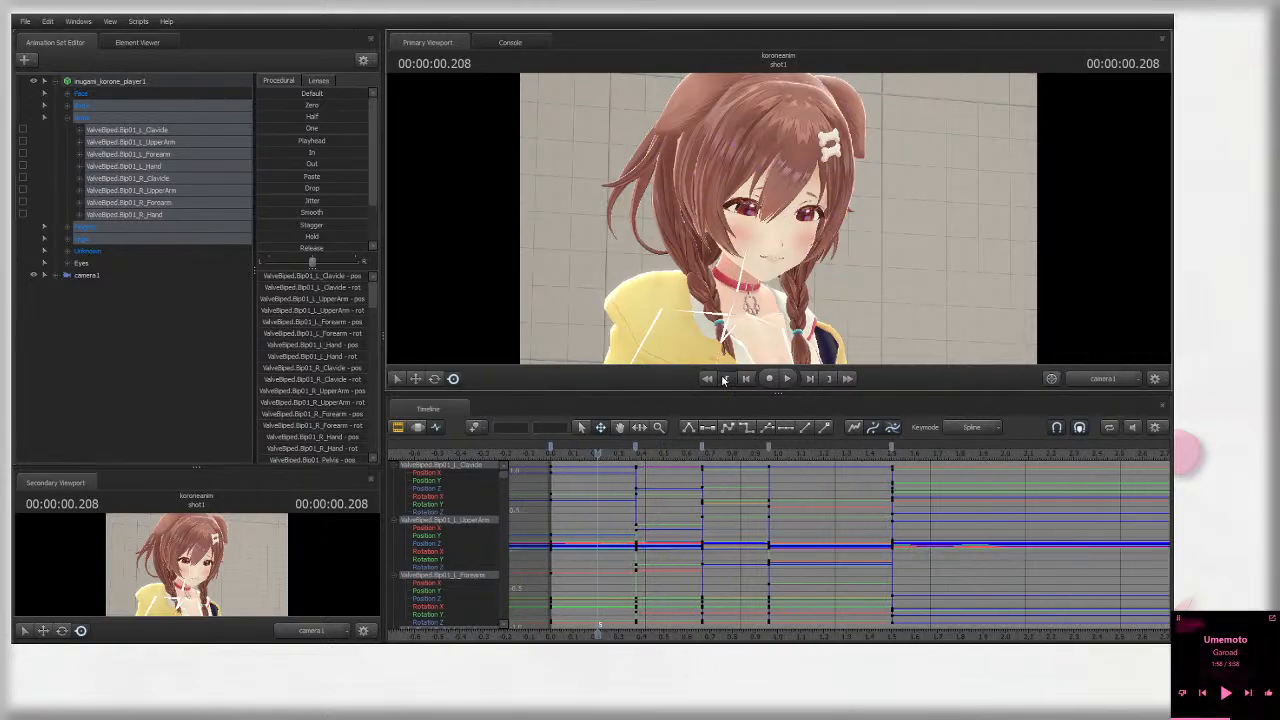
Step: Play back the retimed stepped poses and scrub back to 1.083 seconds
{"action": "key", "text": "space"}
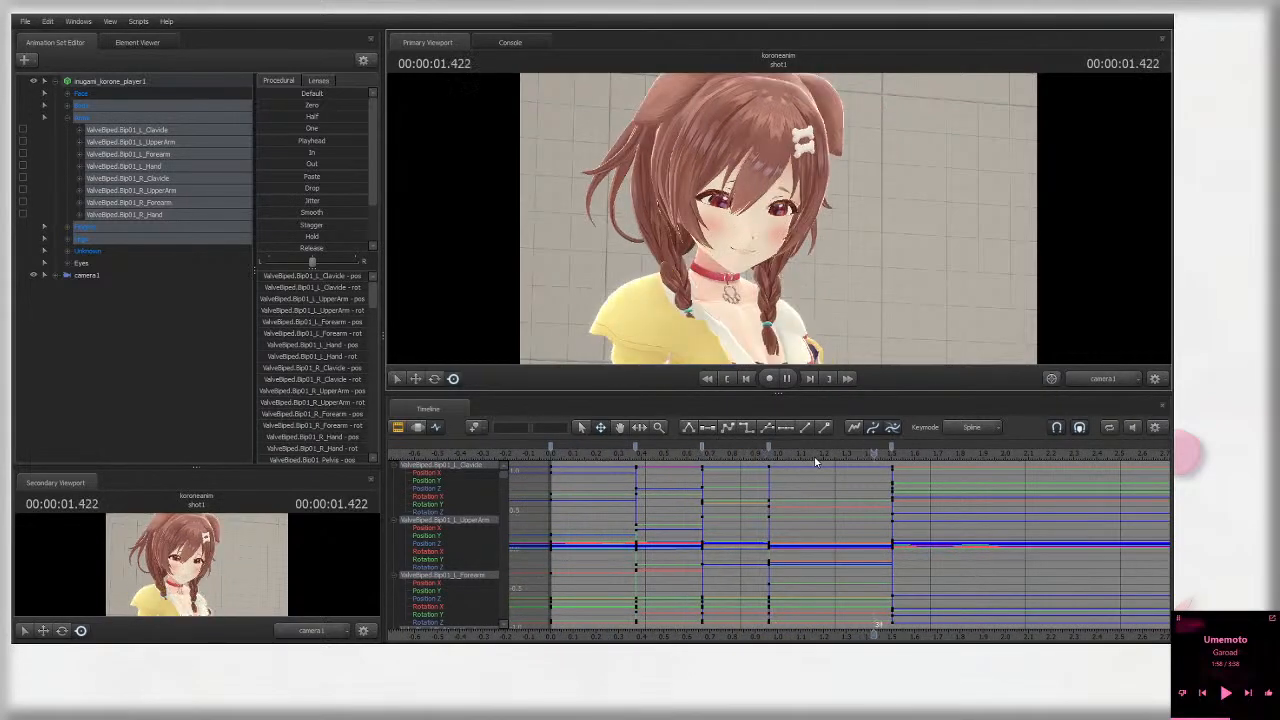
{"action": "key", "text": "space"}
{"action": "left_click_drag", "start_coordinate": [868, 456], "coordinate": [797, 449]}
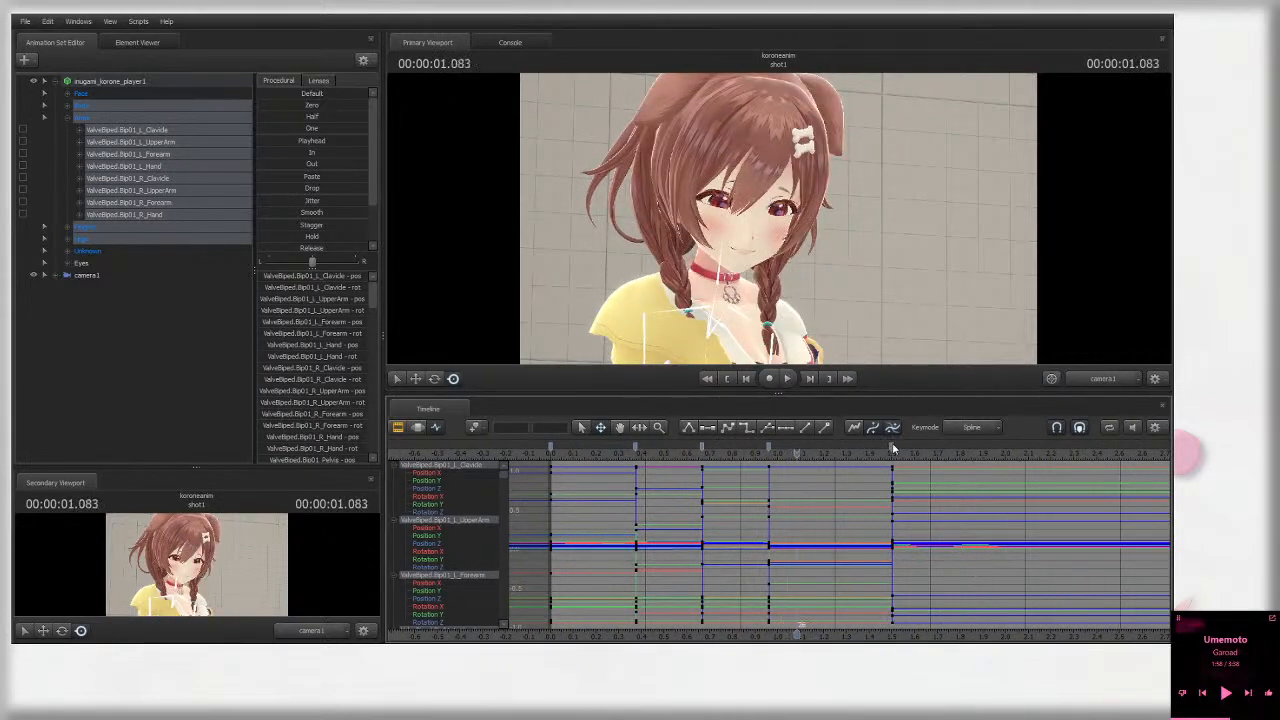
Step: Jump to the keyframe at 1.5 seconds and play back the held final pose through camera1
{"action": "double_click", "coordinate": [892, 446]}
{"action": "scroll", "coordinate": [905, 474], "scroll_direction": "down", "scroll_amount": 2}
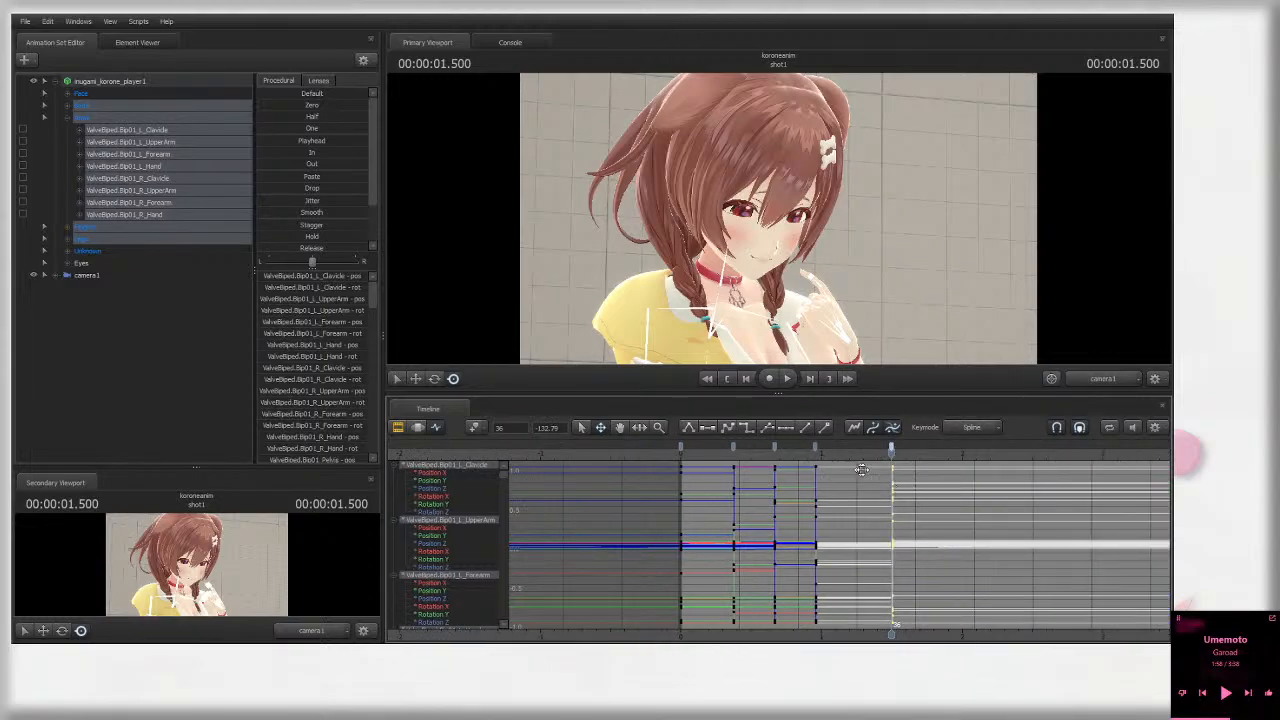
{"action": "middle_click_drag", "start_coordinate": [1038, 635], "coordinate": [893, 587]}
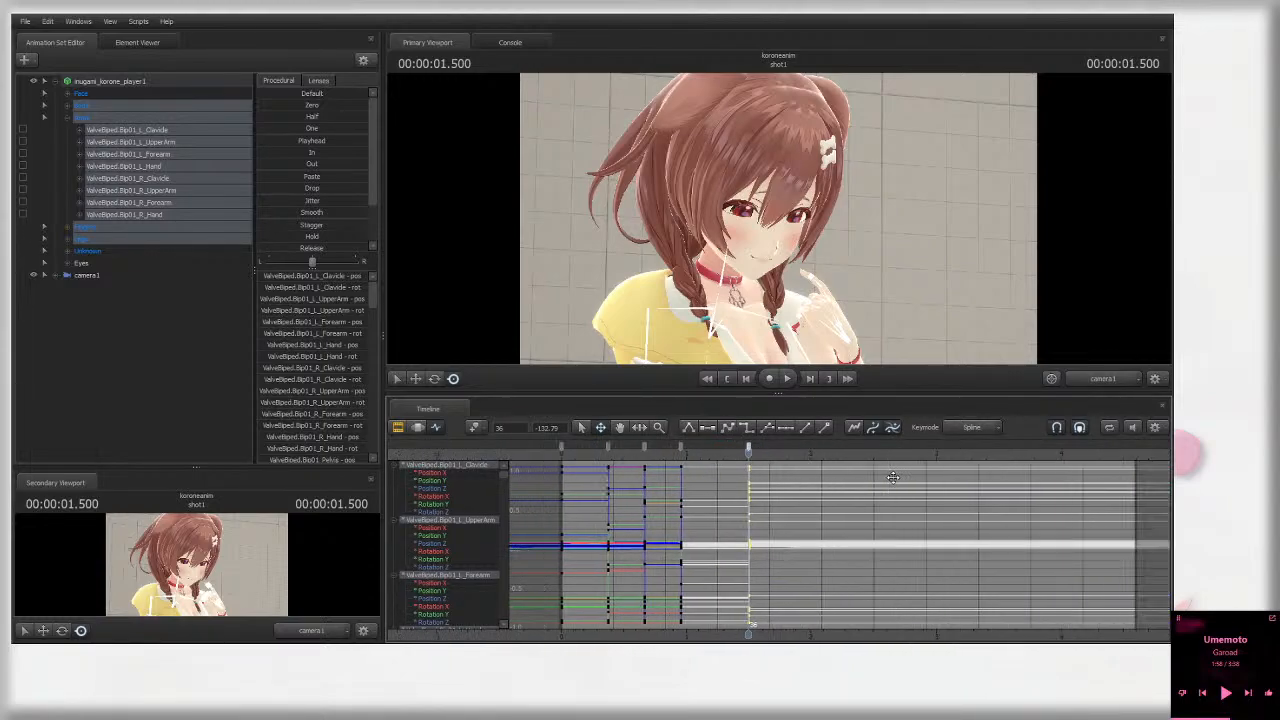
{"action": "scroll", "coordinate": [880, 480], "scroll_direction": "down", "scroll_amount": 2}
{"action": "key", "text": "space"}
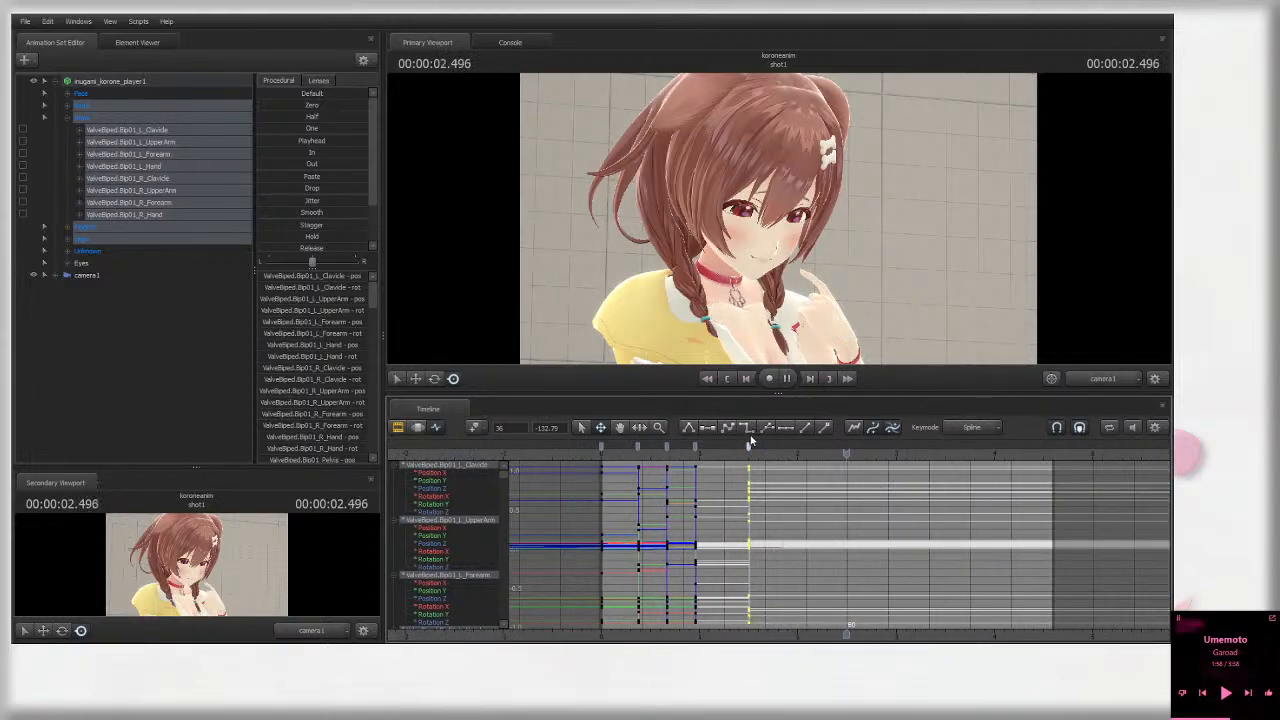
{"action": "key", "text": "space"}
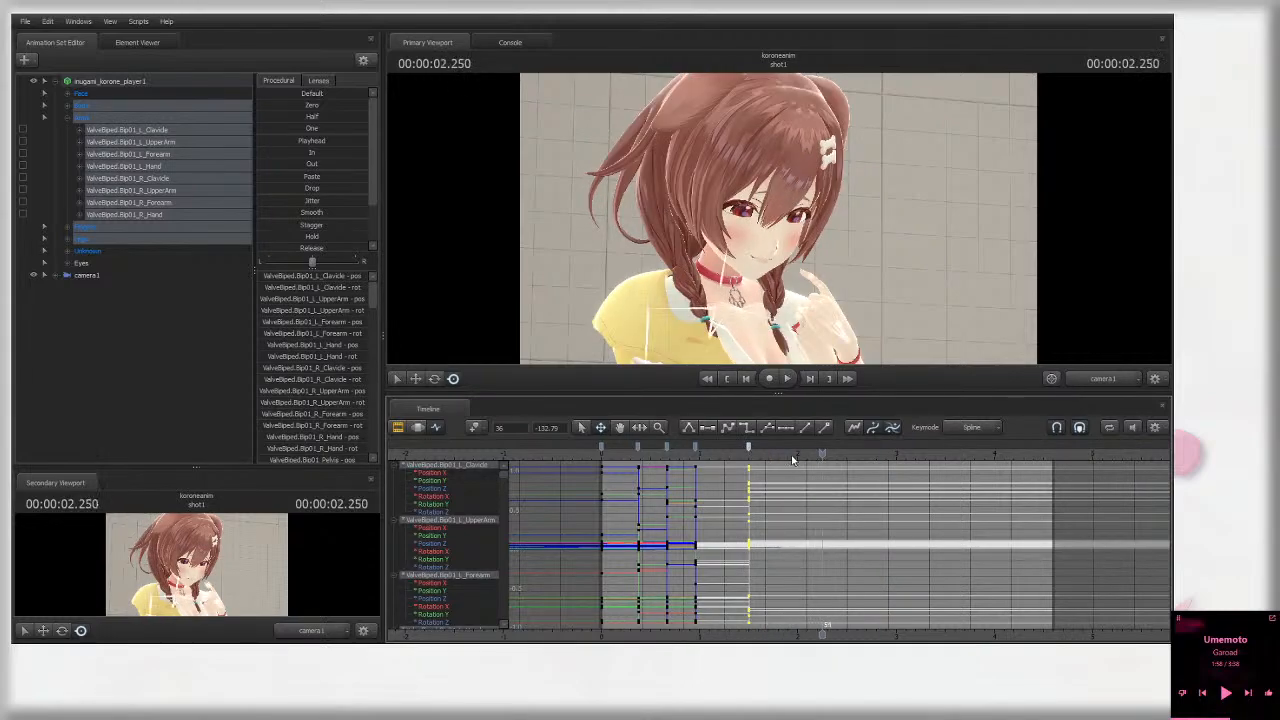
Step: Switch the primary viewport to the Work Camera, play the final pose, and move the playhead to 2.166 seconds
{"action": "left_click", "coordinate": [1092, 377]}
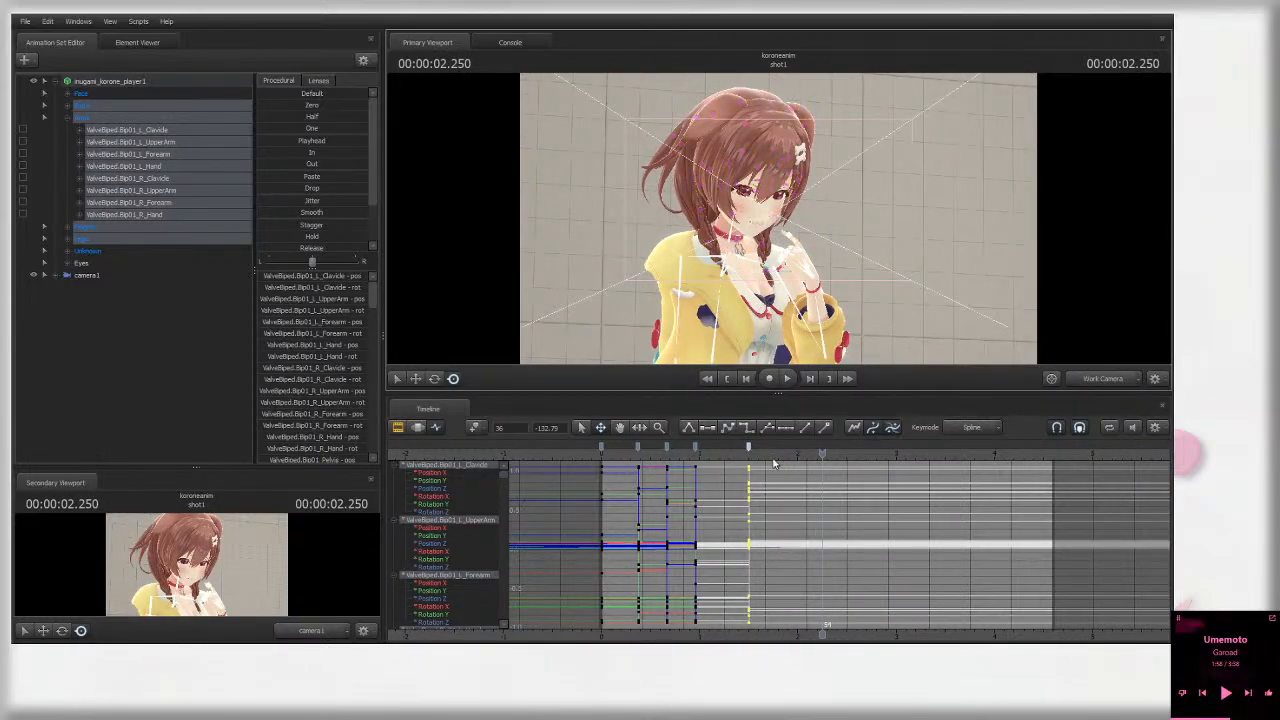
{"action": "key", "text": "space"}
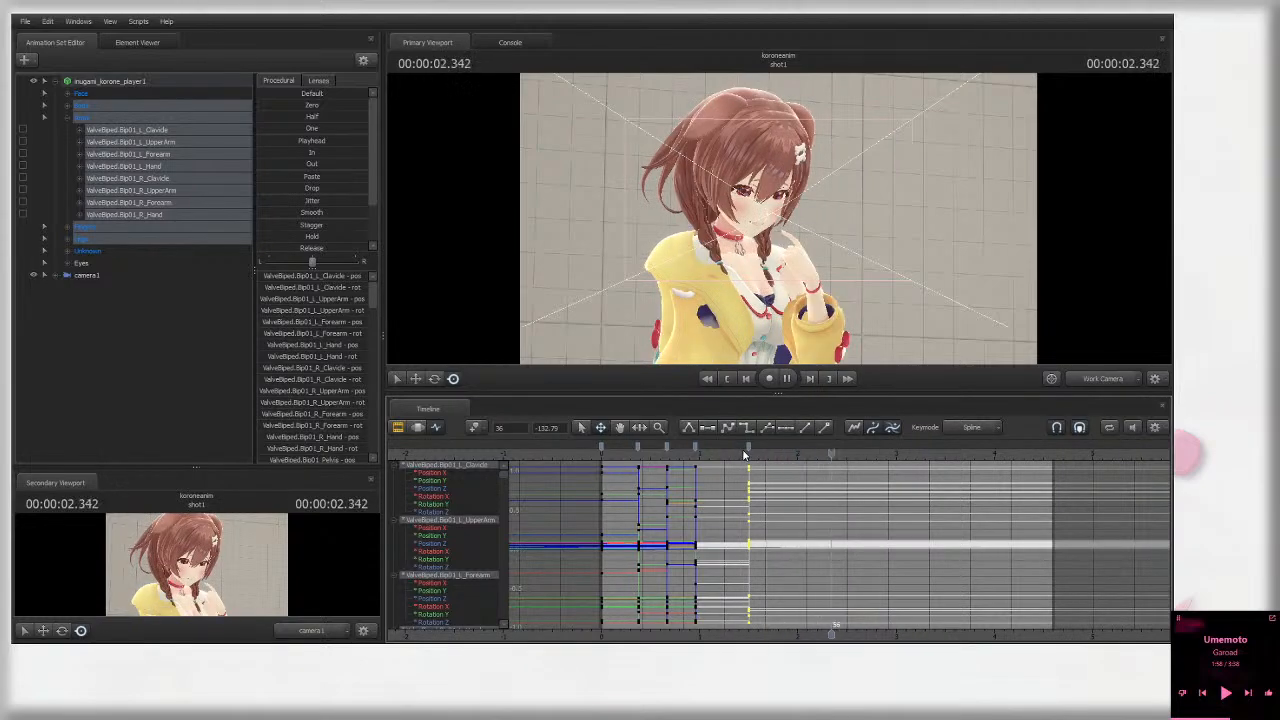
{"action": "key", "text": "space"}
{"action": "left_click_drag", "start_coordinate": [746, 459], "coordinate": [814, 459]}
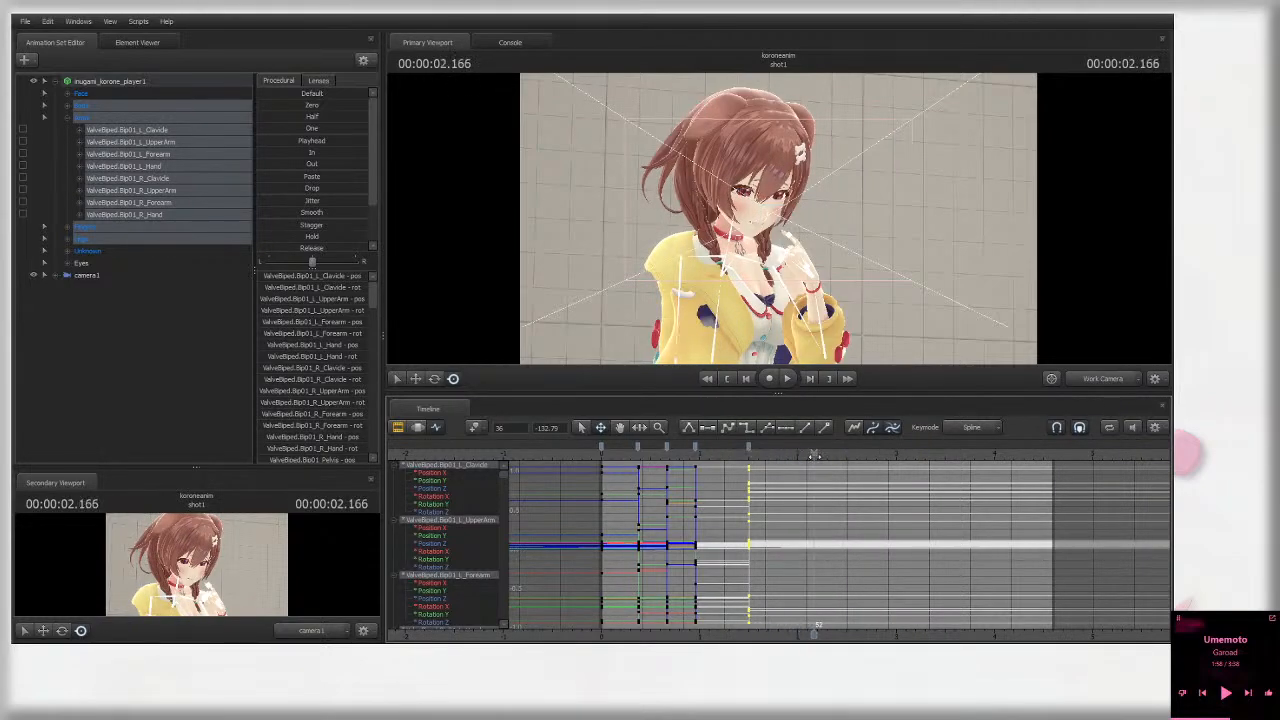
Step: Rotate the left arm controls at 2.166 seconds to bring the hand up over the mouth, and return to camera1
{"action": "left_click", "coordinate": [754, 266], "text": "ctrl"}
{"action": "left_click_drag", "start_coordinate": [754, 266], "coordinate": [824, 197]}
{"action": "left_click", "coordinate": [800, 287]}
{"action": "left_click", "coordinate": [810, 291], "text": "ctrl"}
{"action": "left_click", "coordinate": [793, 264], "text": "ctrl"}
{"action": "left_click", "coordinate": [1099, 380]}
Step: Rotate the left hand and finger joints at 2.166 seconds to open the curled fingers in front of the mouth
{"action": "left_click", "coordinate": [778, 262], "text": "ctrl"}
{"action": "left_click", "coordinate": [803, 260], "text": "ctrl"}
{"action": "left_click", "coordinate": [808, 256], "text": "ctrl"}
{"action": "left_click", "coordinate": [805, 237], "text": "ctrl"}
{"action": "left_click", "coordinate": [798, 243], "text": "ctrl"}
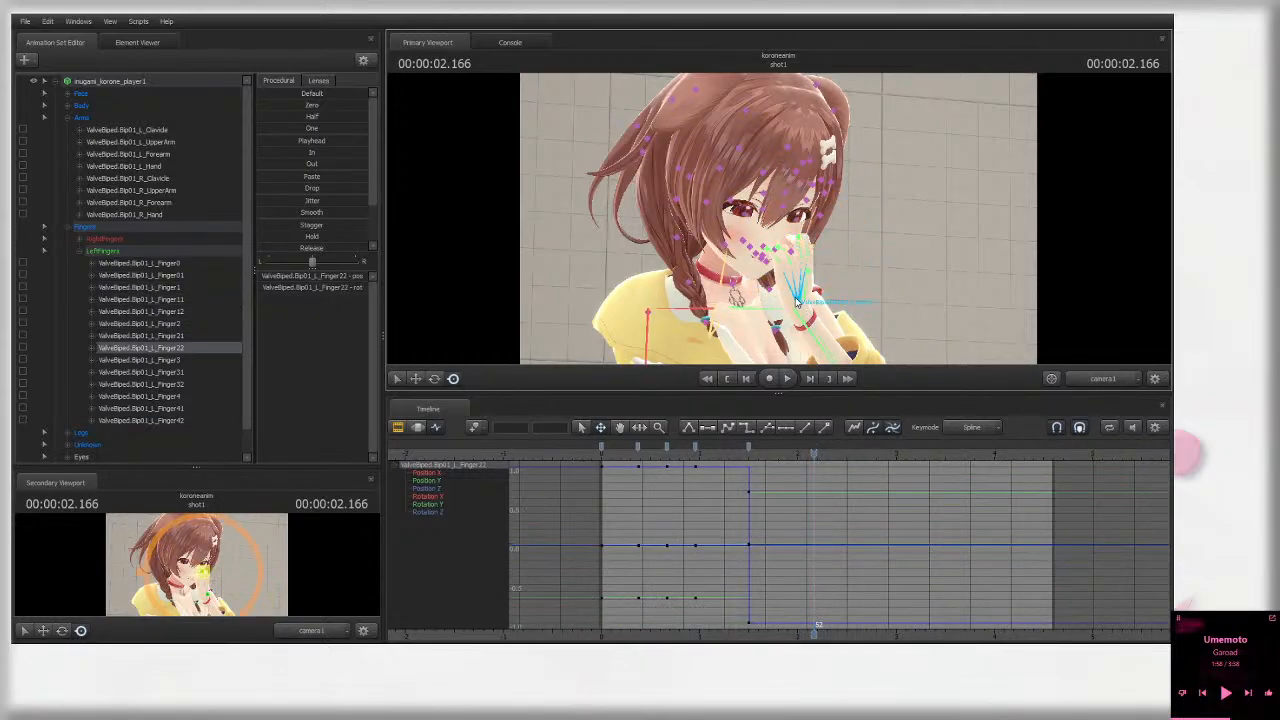
{"action": "left_click", "coordinate": [799, 305], "text": "ctrl"}
{"action": "left_click_drag", "start_coordinate": [822, 302], "coordinate": [825, 265]}
Step: Rotate the left ring finger joints L_Finger3, L_Finger31 and L_Finger32 to straighten the finger at 2.166 seconds
{"action": "left_click", "coordinate": [798, 260], "text": "ctrl"}
{"action": "left_click", "coordinate": [799, 304], "text": "ctrl"}
{"action": "left_click", "coordinate": [812, 259], "text": "ctrl"}
{"action": "left_click", "coordinate": [803, 267], "text": "ctrl"}
{"action": "left_click", "coordinate": [806, 266], "text": "ctrl"}
{"action": "left_click", "coordinate": [807, 265], "text": "ctrl"}
{"action": "left_click", "coordinate": [799, 251], "text": "ctrl"}
{"action": "left_click", "coordinate": [792, 258], "text": "ctrl"}
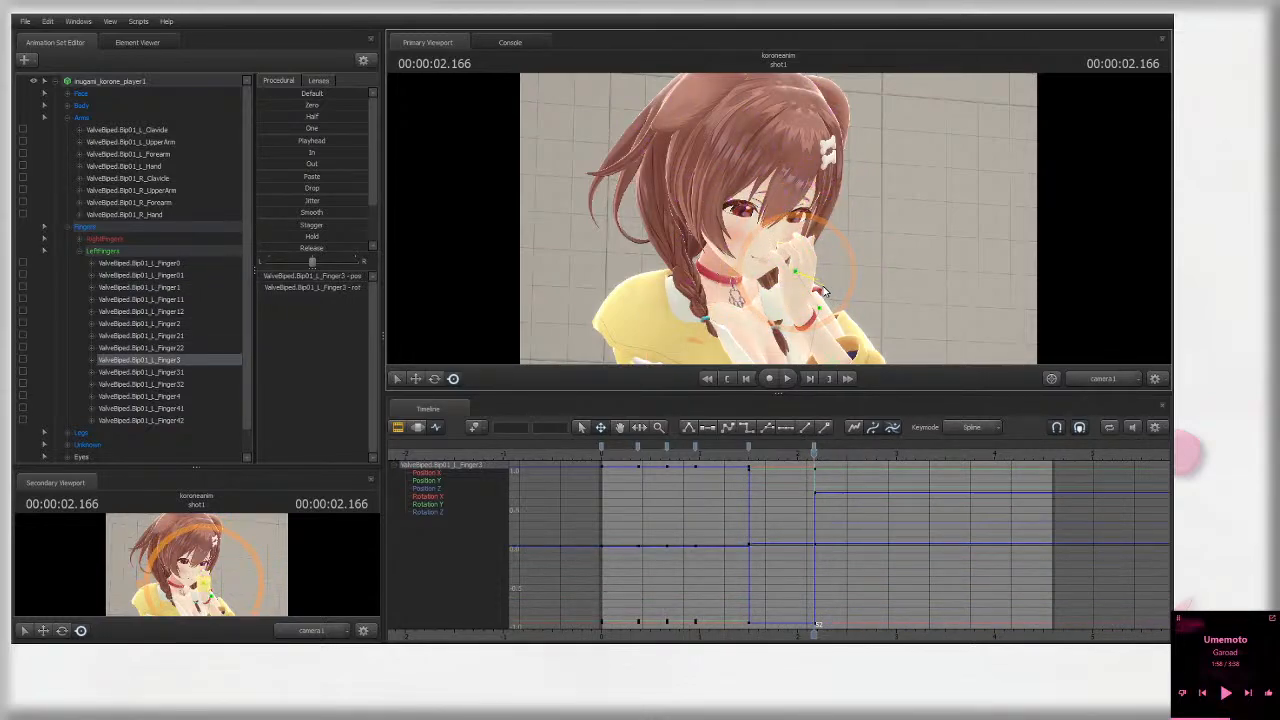
{"action": "left_click", "coordinate": [795, 255], "text": "ctrl"}
{"action": "left_click", "coordinate": [799, 251], "text": "ctrl"}
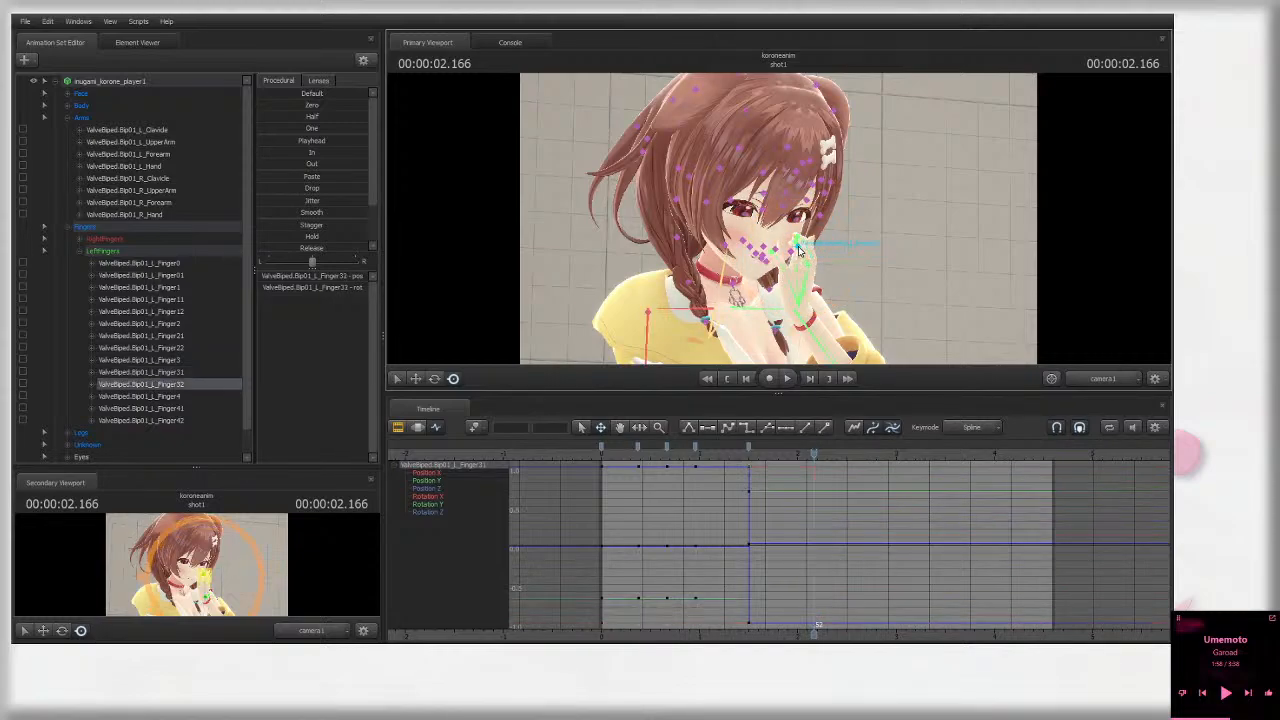
{"action": "left_click_drag", "start_coordinate": [845, 262], "coordinate": [792, 256]}
Step: Adjust the left little finger joints L_Finger4 and L_Finger42, and refine L_Finger31 beside them
{"action": "left_click", "coordinate": [785, 267], "text": "ctrl"}
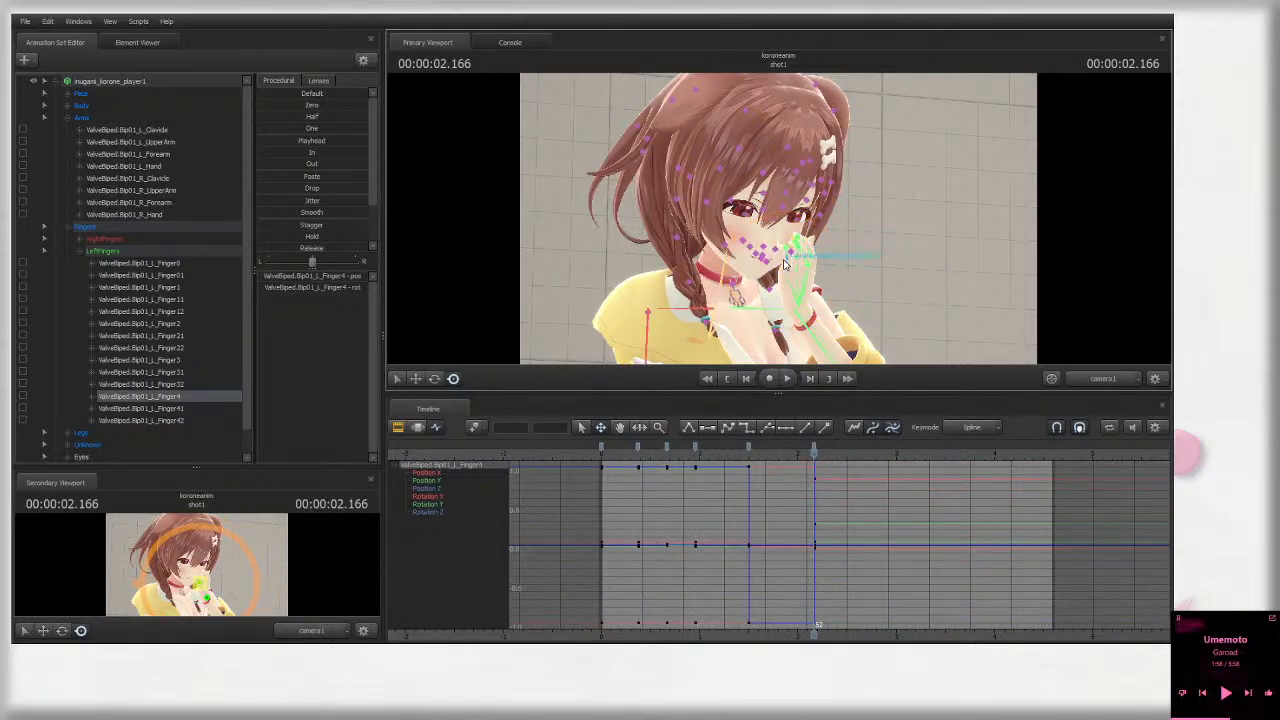
{"action": "left_click", "coordinate": [789, 259]}
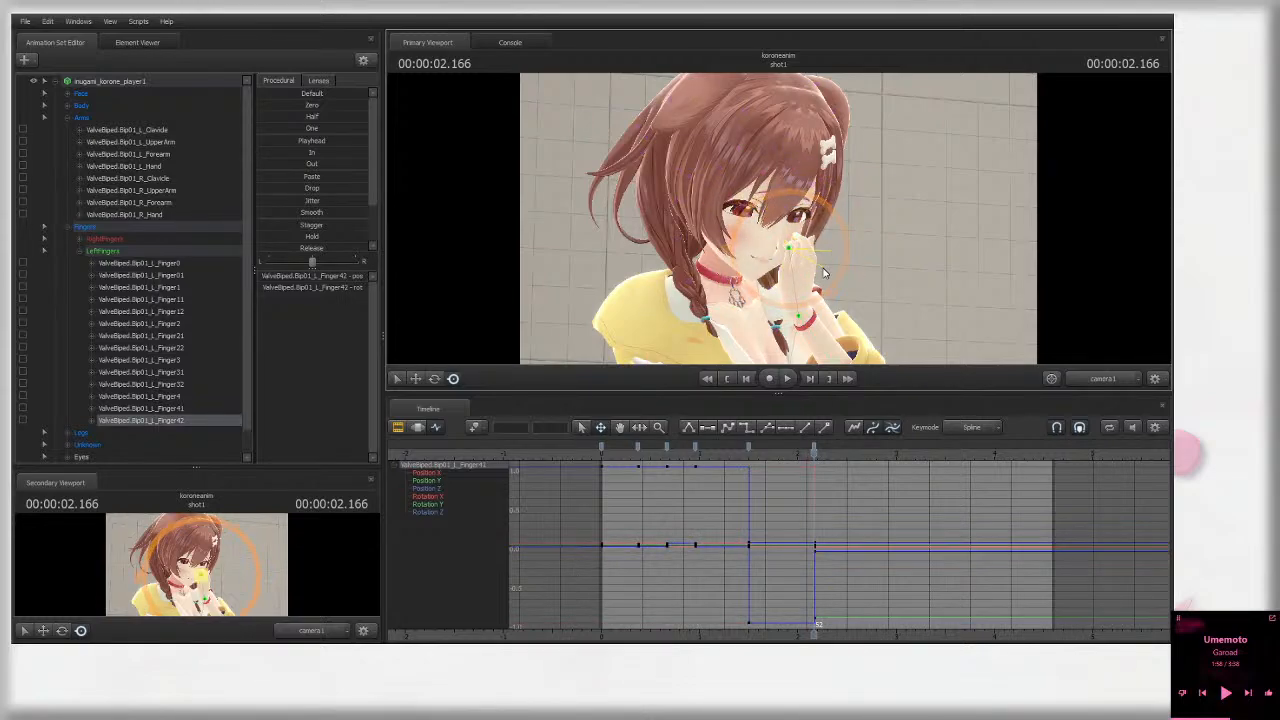
{"action": "left_click", "coordinate": [800, 268]}
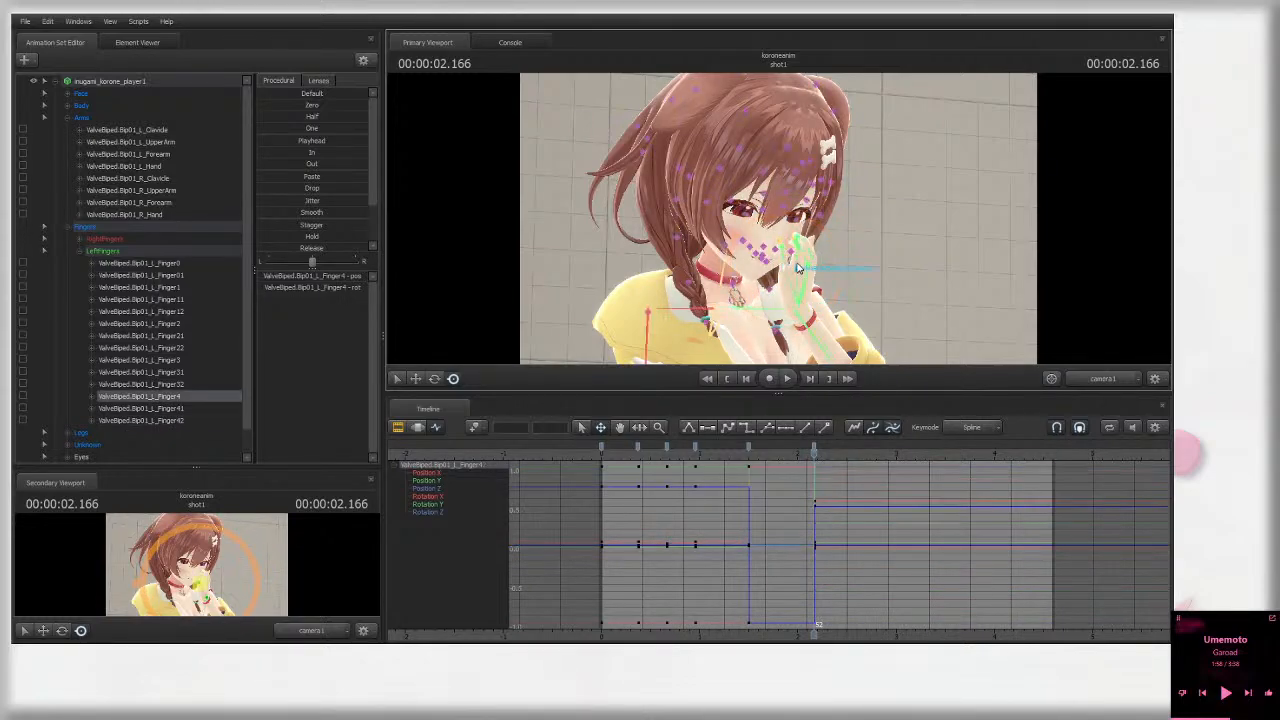
{"action": "left_click", "coordinate": [808, 263]}
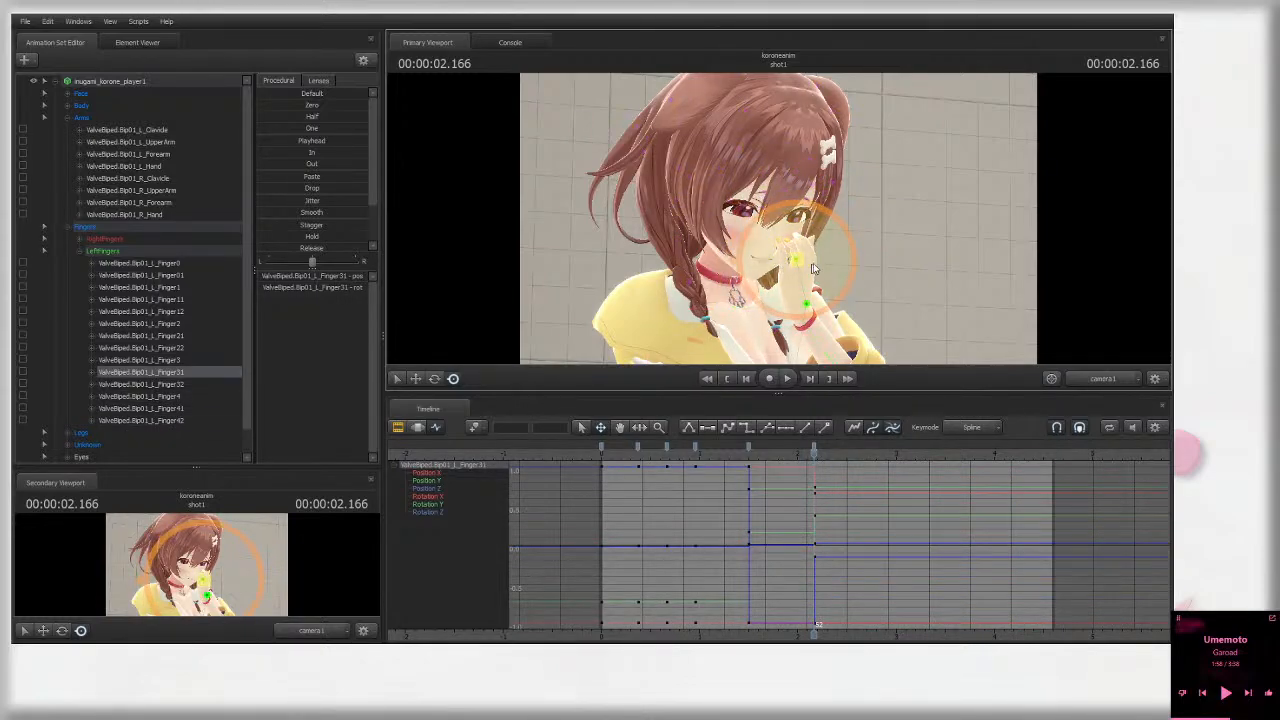
{"action": "left_click", "coordinate": [811, 305]}
{"action": "mouse_move", "coordinate": [811, 305]}
{"action": "left_mouse_down"}
{"action": "mouse_move", "coordinate": [836, 302]}
{"action": "mouse_move", "coordinate": [785, 296]}
{"action": "mouse_move", "coordinate": [822, 284]}
{"action": "mouse_move", "coordinate": [812, 288]}
{"action": "left_mouse_up"}
{"action": "left_click", "coordinate": [783, 270]}
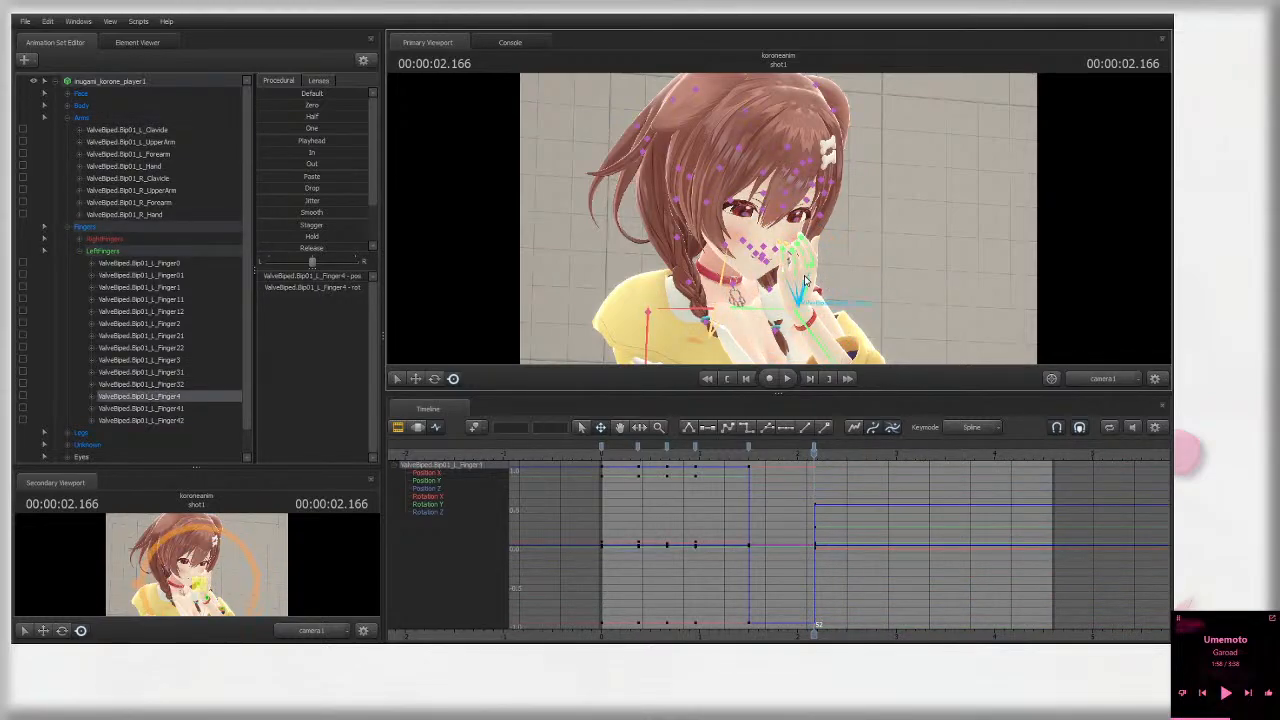
Step: Rotate the left index finger joints, including L_Finger11, to spread that finger away from the others
{"action": "left_click", "coordinate": [790, 320]}
{"action": "left_click", "coordinate": [800, 243]}
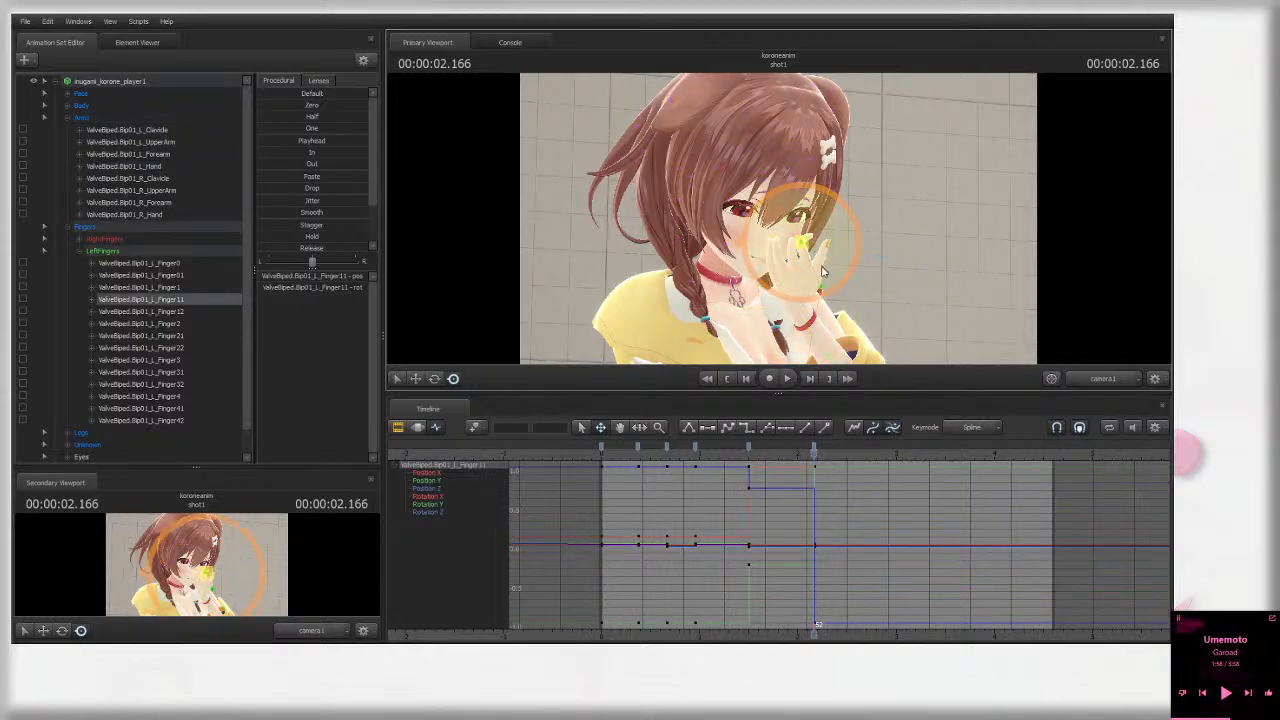
{"action": "left_click_drag", "start_coordinate": [800, 243], "coordinate": [845, 240]}
{"action": "left_click", "coordinate": [799, 252], "text": "ctrl"}
{"action": "left_click", "coordinate": [800, 243], "text": "ctrl"}
{"action": "left_click", "coordinate": [832, 273], "text": "ctrl"}
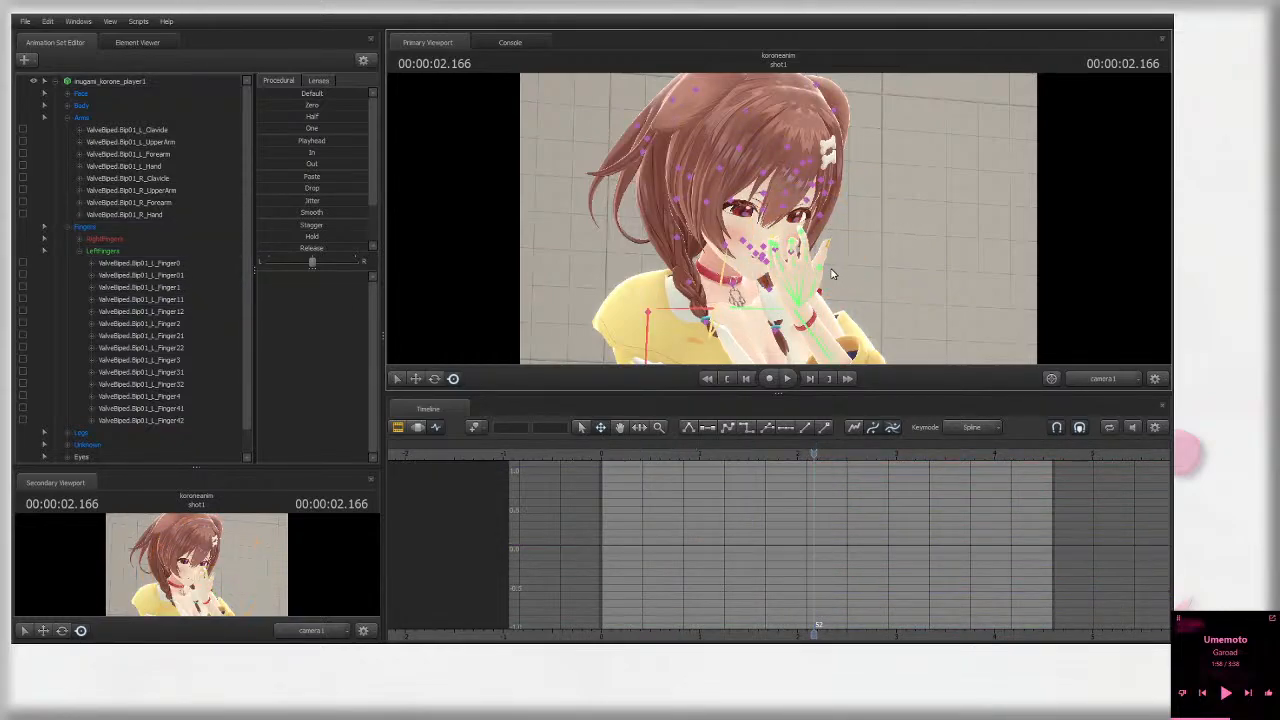
Step: Rotate the left middle finger's L_Finger2 joint and the ring finger's L_Finger3 joint to fan the fingers out
{"action": "left_click", "coordinate": [790, 261], "text": "ctrl"}
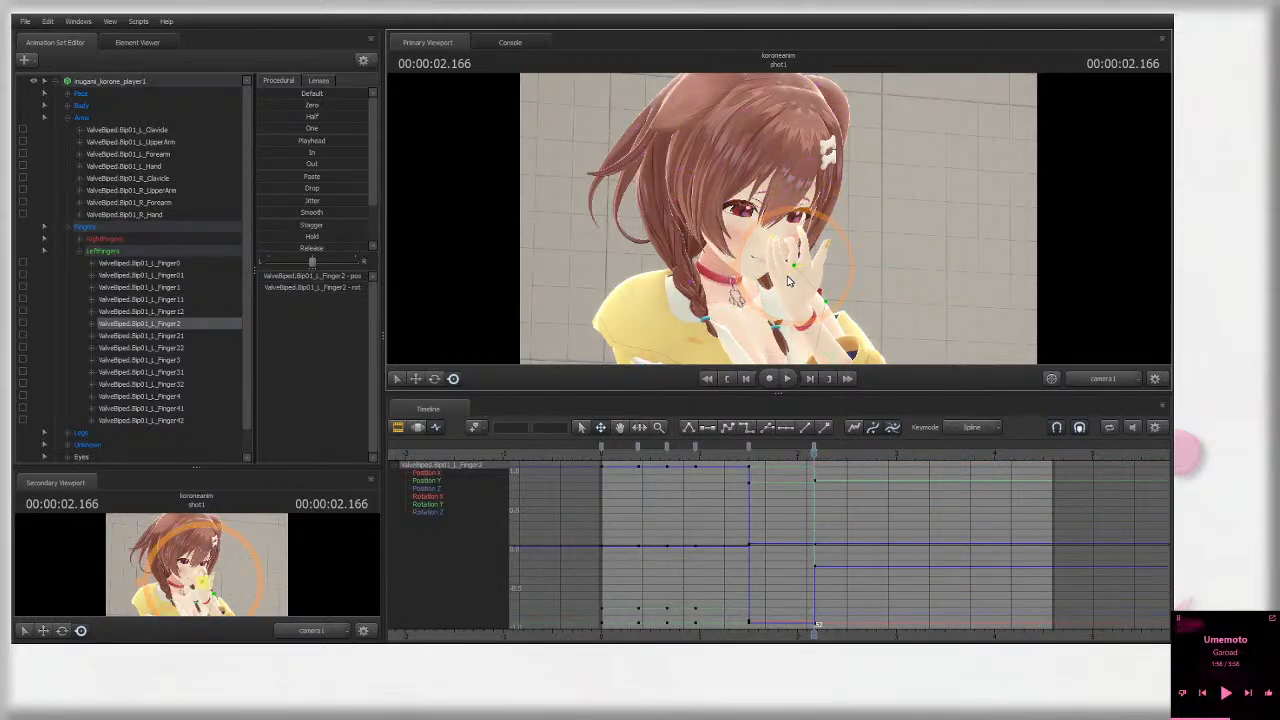
{"action": "left_click", "coordinate": [786, 256], "text": "ctrl"}
{"action": "left_click_drag", "start_coordinate": [786, 256], "coordinate": [784, 260]}
{"action": "left_click", "coordinate": [788, 258], "text": "ctrl"}
{"action": "left_click", "coordinate": [786, 267], "text": "ctrl"}
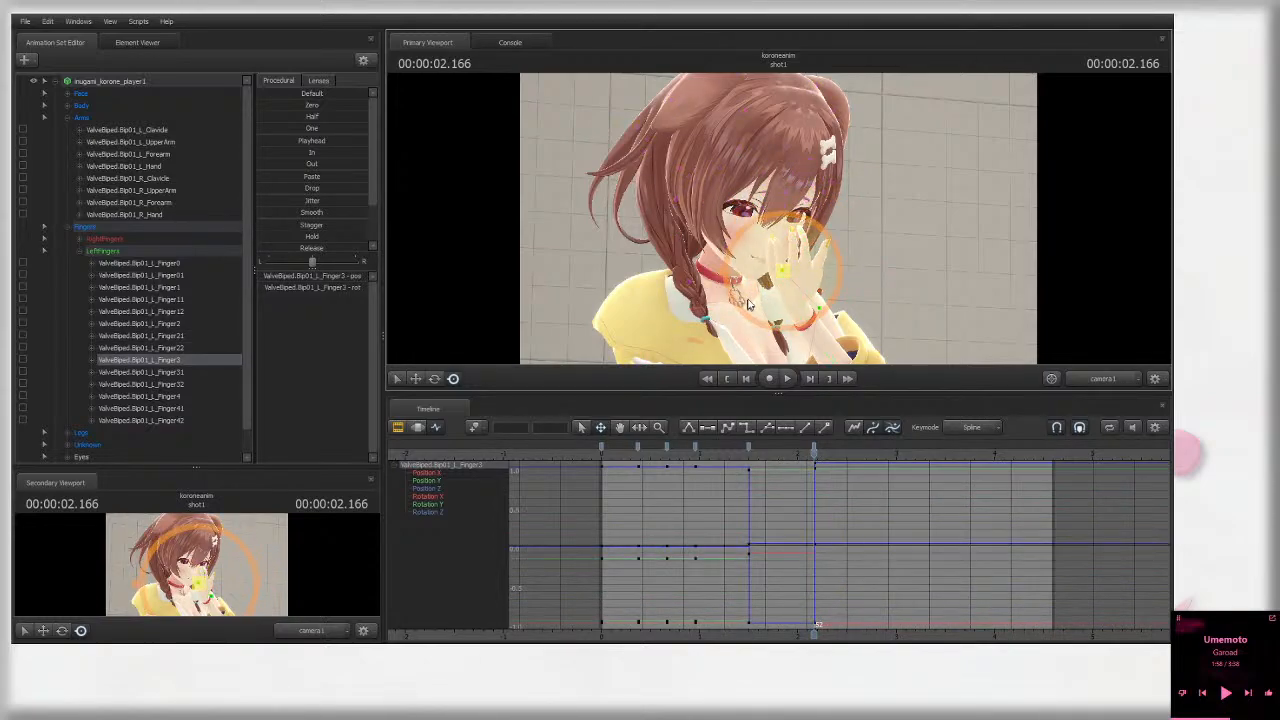
Step: Refine the outer joints of the left ring and little fingers to even out the spread over the mouth
{"action": "mouse_move", "coordinate": [770, 261]}
{"action": "left_mouse_down"}
{"action": "mouse_move", "coordinate": [780, 270]}
{"action": "mouse_move", "coordinate": [764, 272]}
{"action": "mouse_move", "coordinate": [777, 268]}
{"action": "left_mouse_up"}
{"action": "left_click", "coordinate": [781, 259], "text": "ctrl"}
{"action": "left_click", "coordinate": [782, 247], "text": "ctrl"}
{"action": "left_click", "coordinate": [772, 266], "text": "ctrl"}
{"action": "left_click", "coordinate": [772, 255], "text": "ctrl"}
Step: Rotate the left thumb joints, including L_Finger0, to set the thumb's position against the palm
{"action": "left_click", "coordinate": [834, 279], "text": "ctrl"}
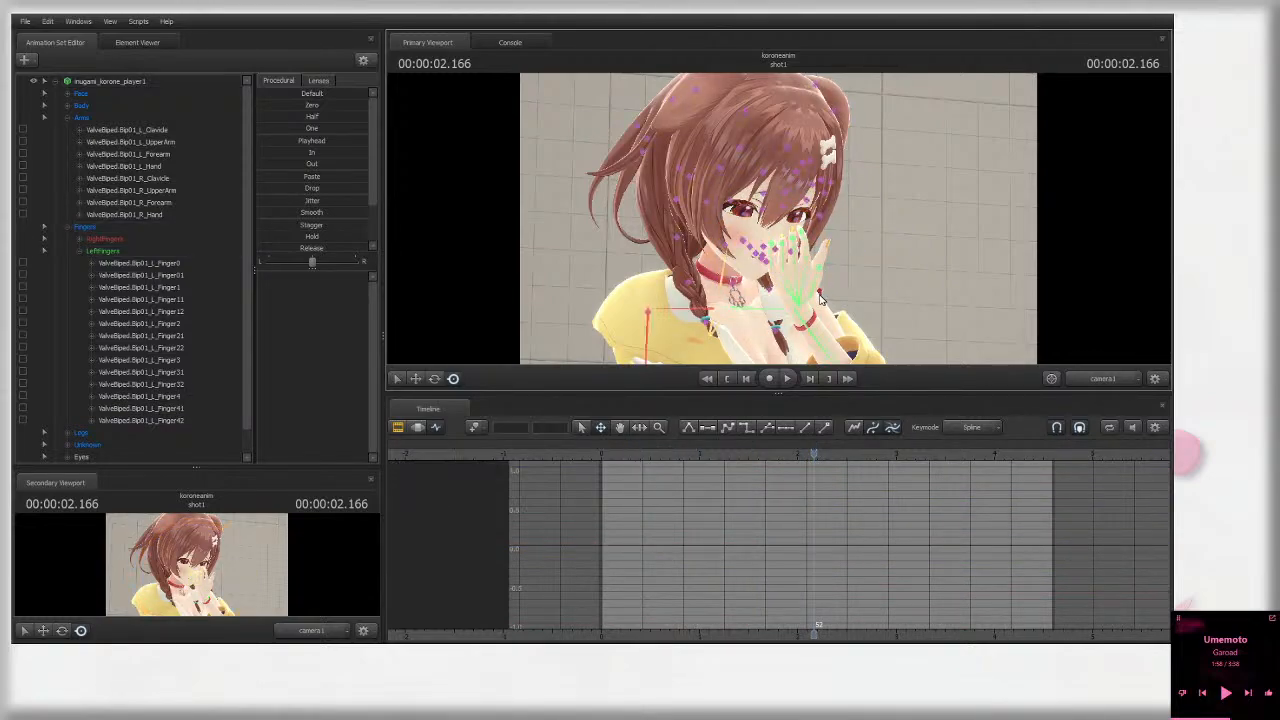
{"action": "left_click", "coordinate": [788, 313], "text": "ctrl"}
{"action": "left_click", "coordinate": [828, 275], "text": "ctrl"}
{"action": "left_click_drag", "start_coordinate": [844, 257], "coordinate": [846, 261]}
{"action": "left_click", "coordinate": [840, 296], "text": "ctrl"}
{"action": "left_click", "coordinate": [818, 291], "text": "ctrl"}
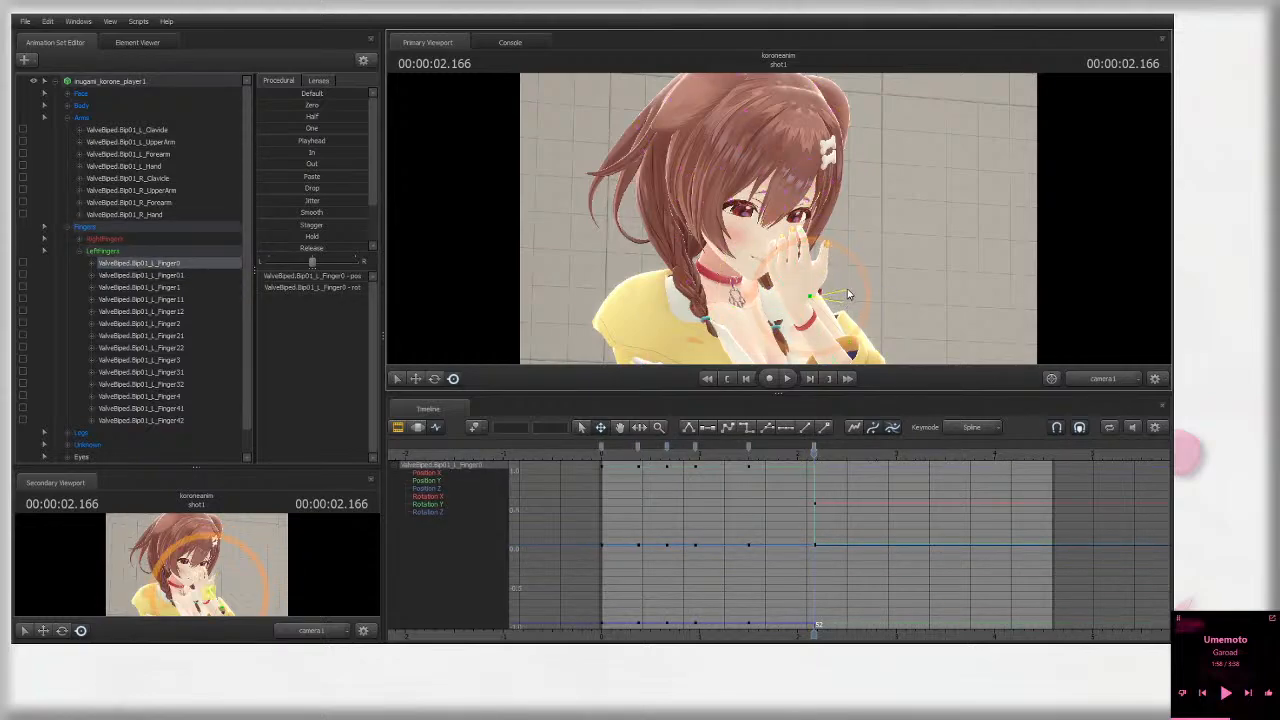
Step: Rotate the left hand, upper arm and forearm at 2.166 seconds, checking the forearm from the Work Camera
{"action": "left_click", "coordinate": [820, 310], "text": "ctrl"}
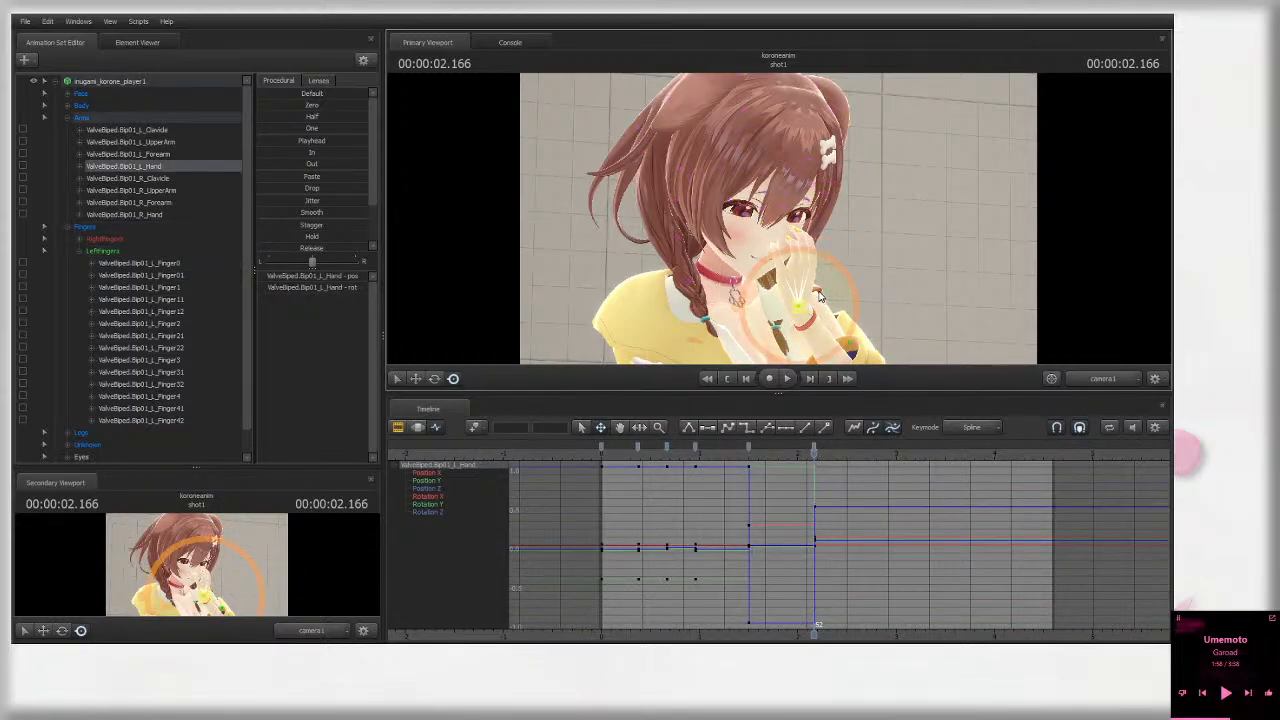
{"action": "left_click", "coordinate": [812, 337], "text": "ctrl"}
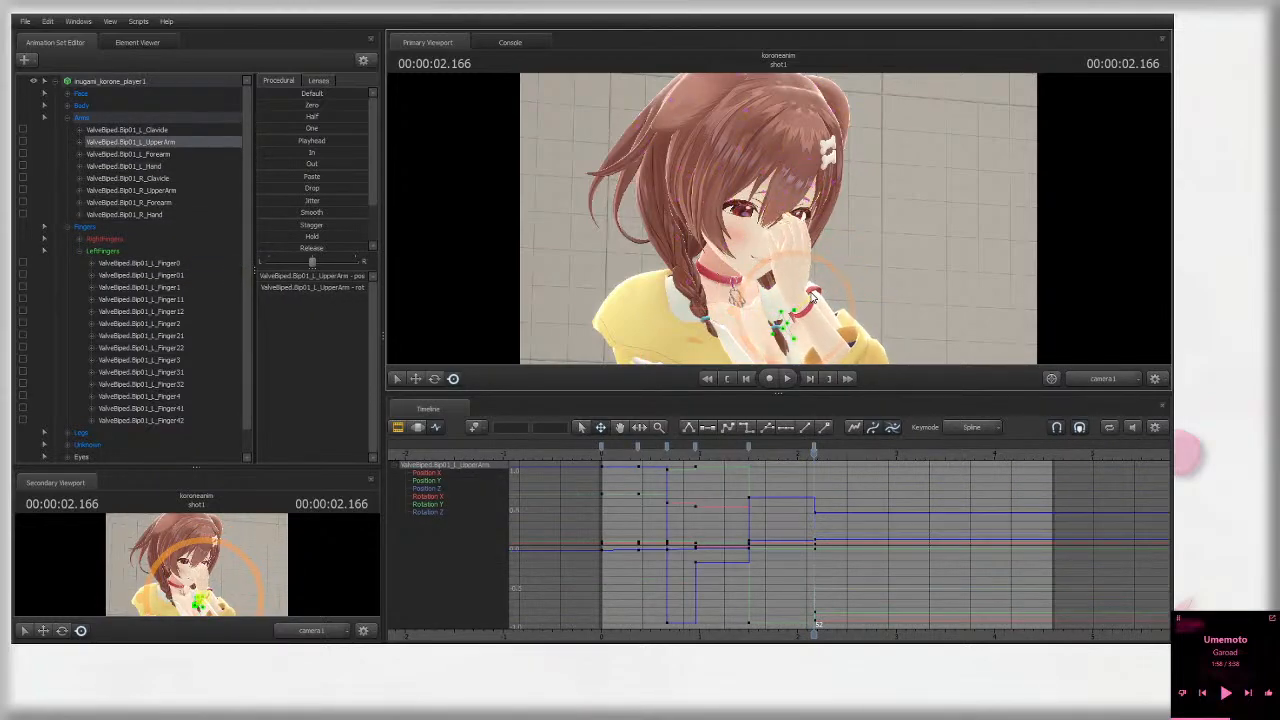
{"action": "left_click", "coordinate": [822, 344], "text": "ctrl"}
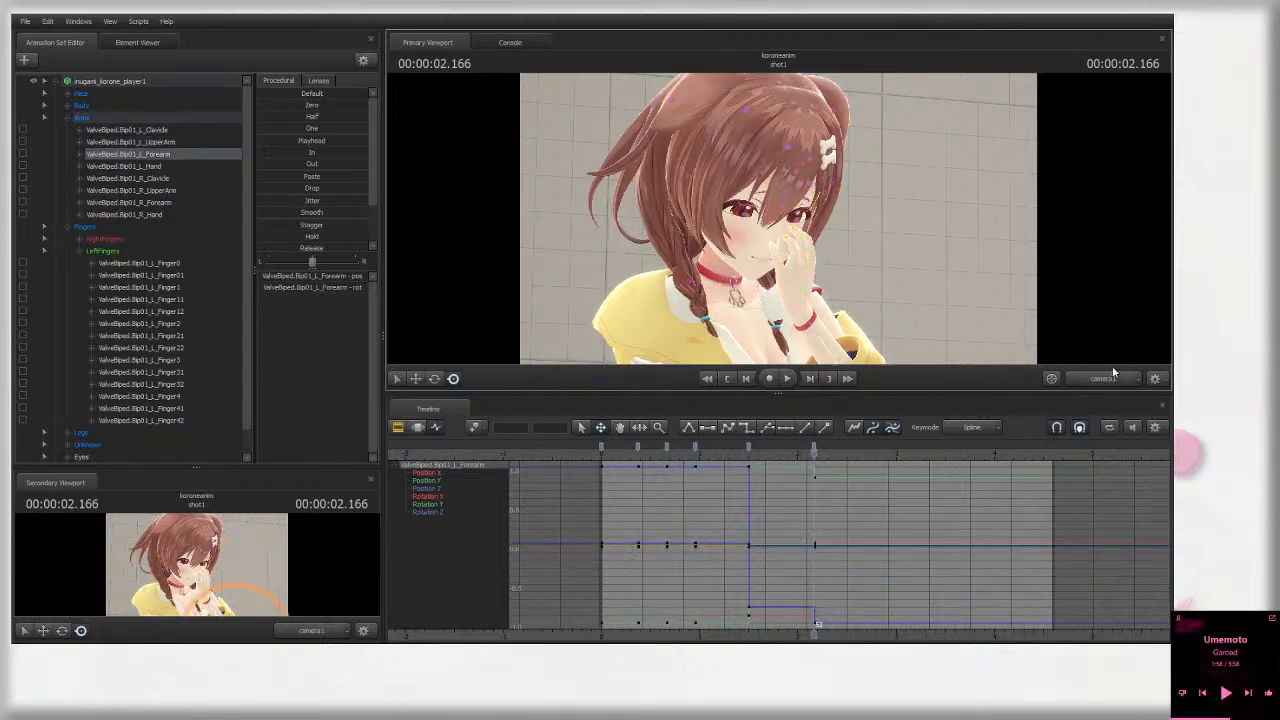
{"action": "left_click_drag", "start_coordinate": [900, 285], "coordinate": [760, 275]}
{"action": "left_click", "coordinate": [823, 290], "text": "ctrl"}
{"action": "left_click", "coordinate": [822, 289], "text": "ctrl"}
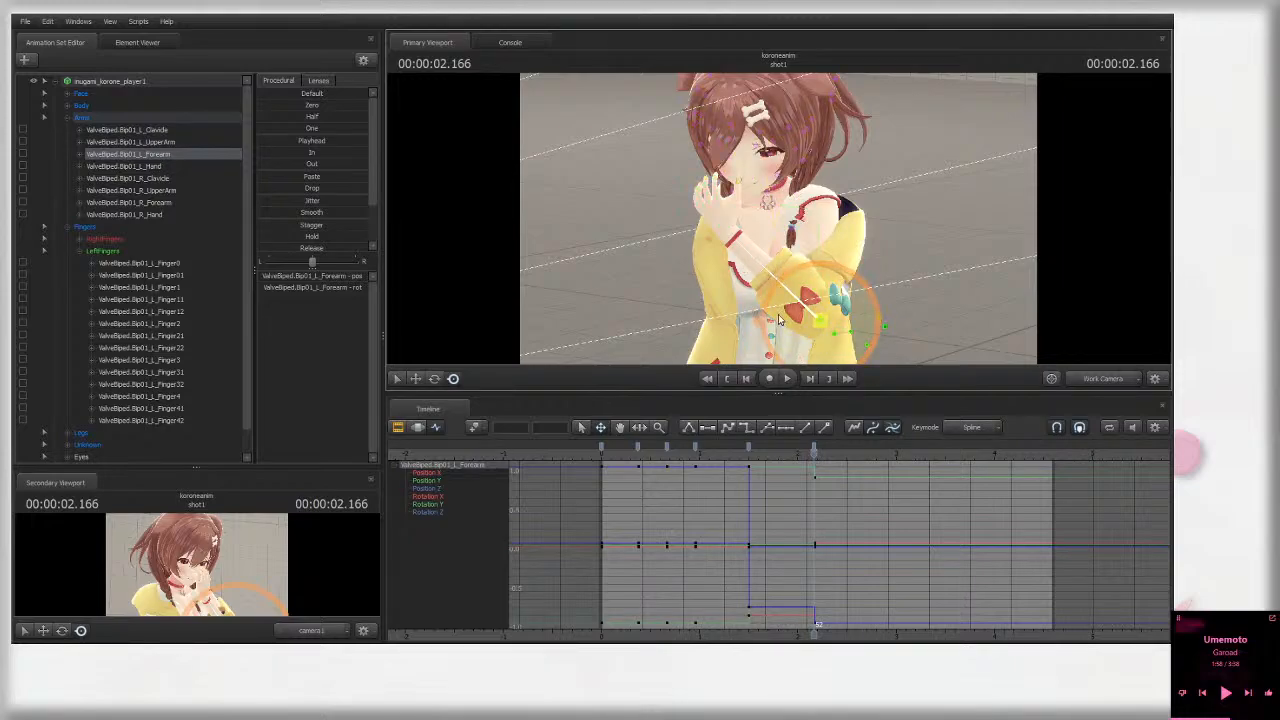
{"action": "left_click_drag", "start_coordinate": [779, 320], "coordinate": [790, 316]}
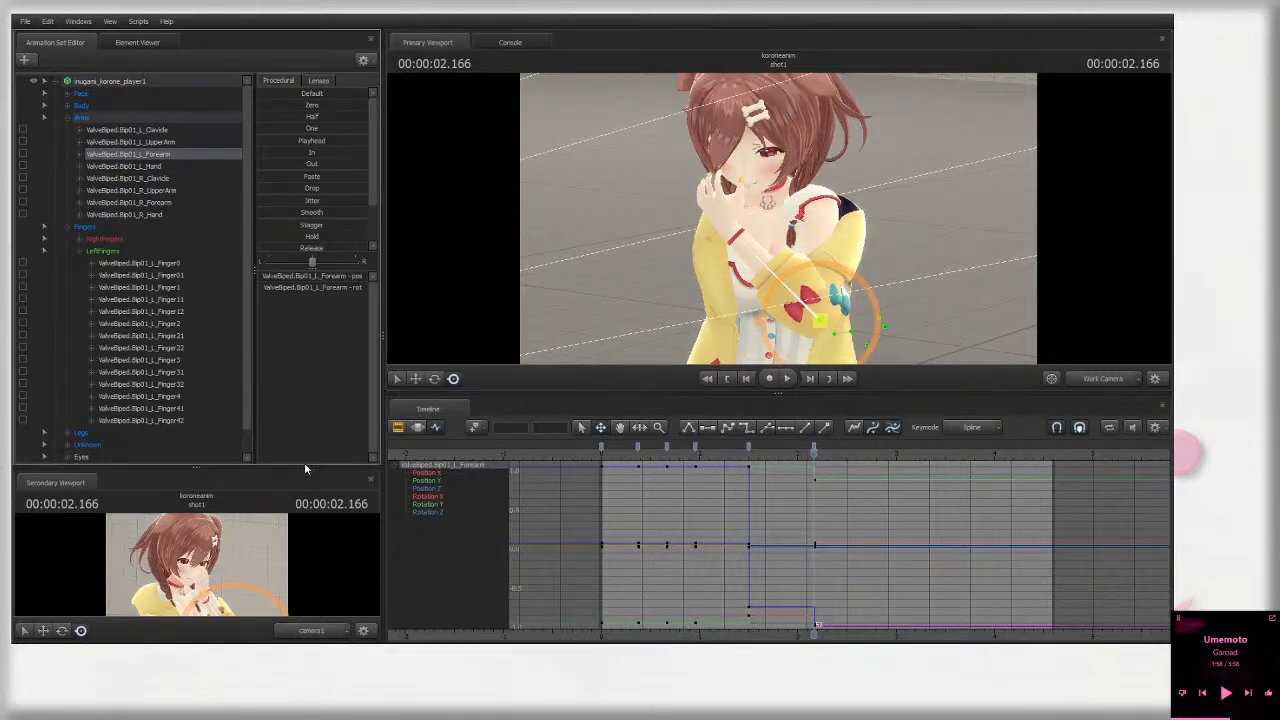
Step: Enlarge the secondary viewport, and rotate L_Hand using the Work Camera and camera1 to refine its angle near the mouth
{"action": "left_click_drag", "start_coordinate": [304, 467], "coordinate": [300, 357]}
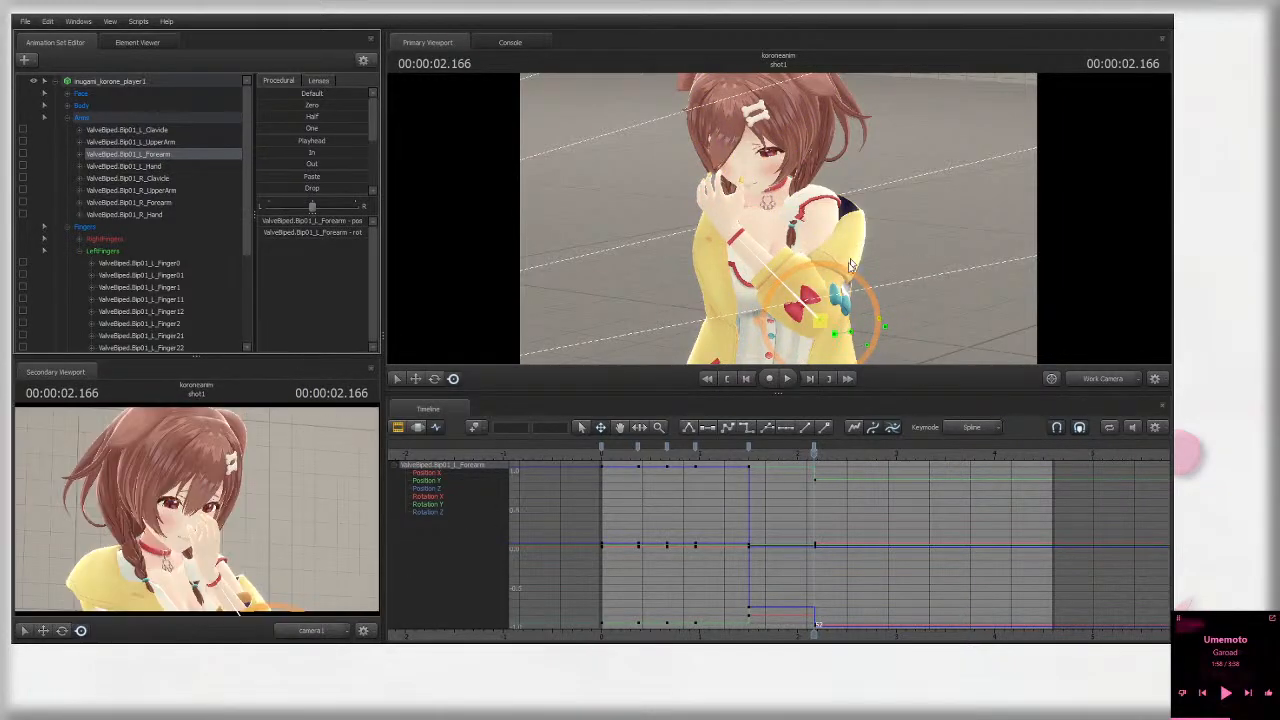
{"action": "left_click_drag", "start_coordinate": [850, 265], "coordinate": [788, 300], "text": "alt"}
{"action": "left_click", "coordinate": [726, 258]}
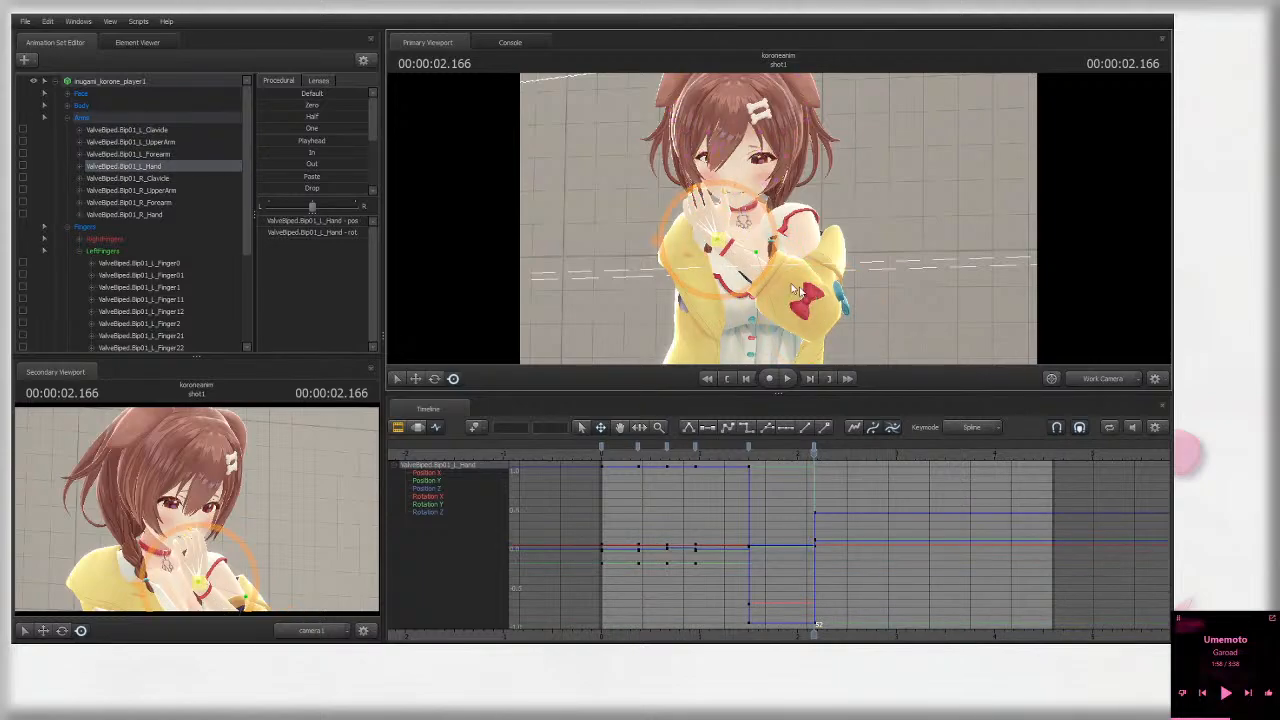
{"action": "left_click", "coordinate": [1105, 379]}
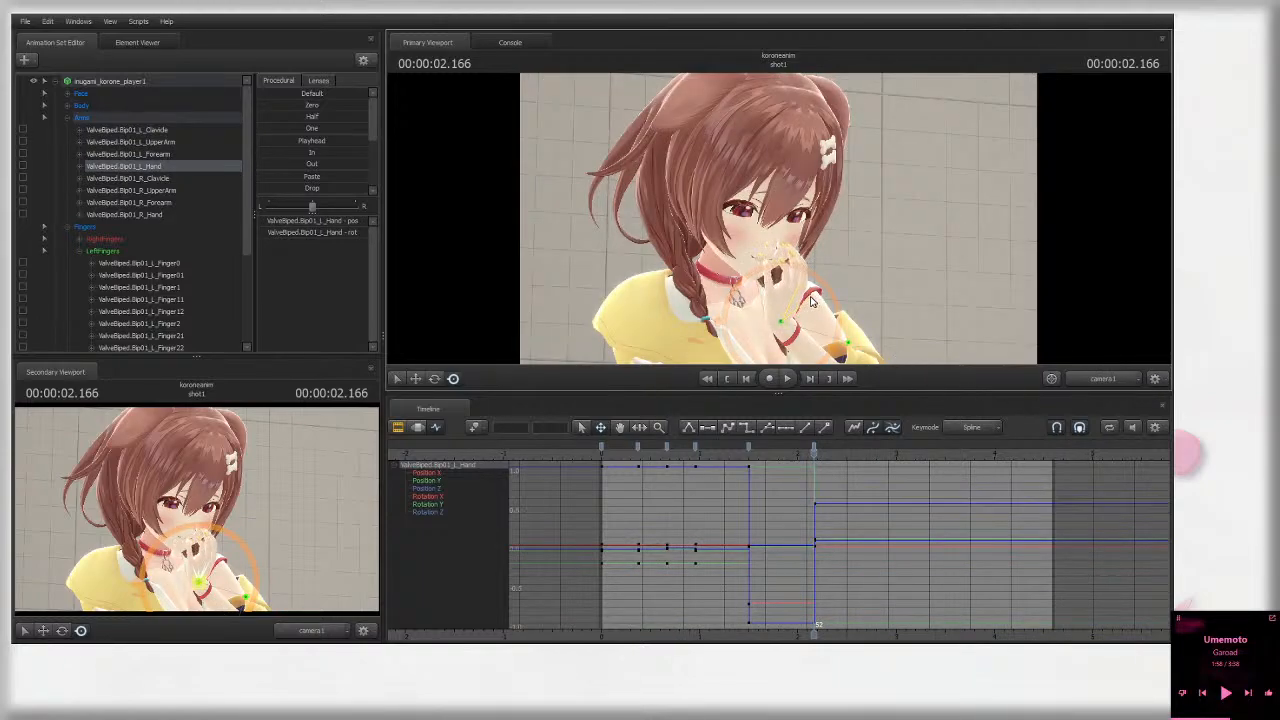
{"action": "left_click_drag", "start_coordinate": [812, 302], "coordinate": [811, 291]}
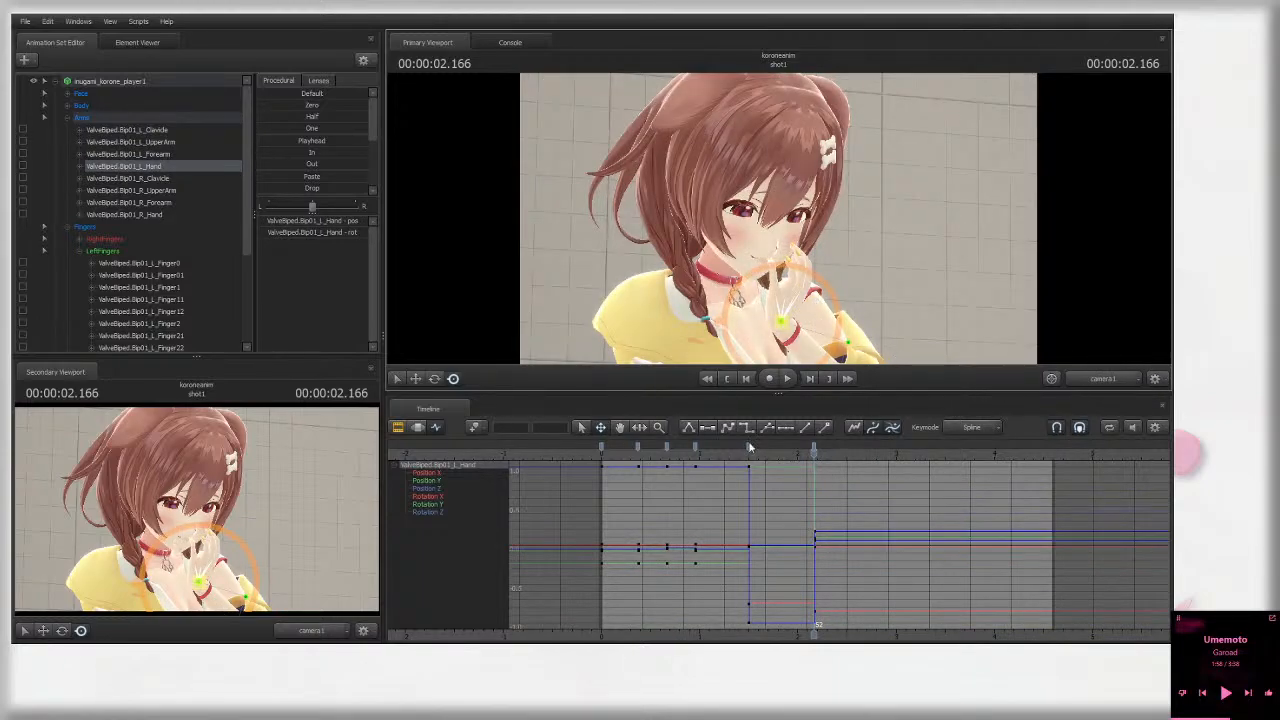
Step: Play back the animation from the earlier poses through the new hand pose, and return to 2.166 seconds
{"action": "left_click_drag", "start_coordinate": [738, 452], "coordinate": [638, 455]}
{"action": "key", "text": "space"}
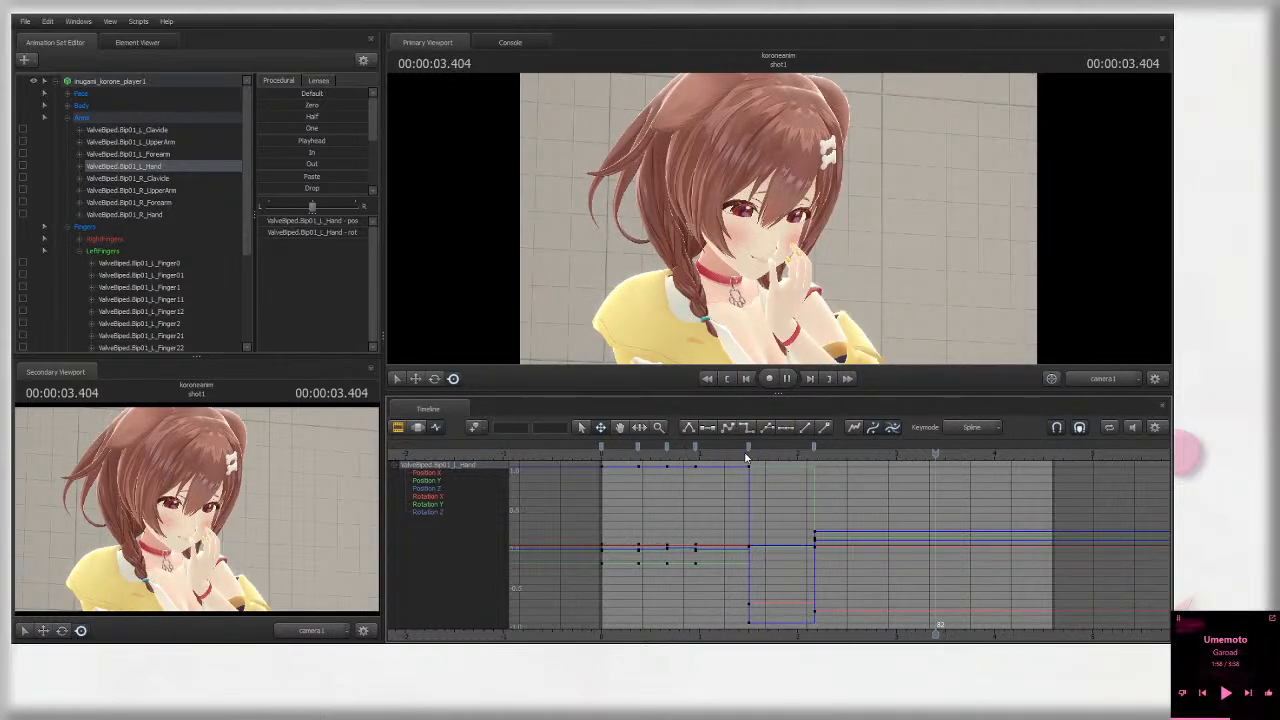
{"action": "left_click", "coordinate": [811, 452]}
{"action": "left_click_drag", "start_coordinate": [811, 452], "coordinate": [814, 452]}
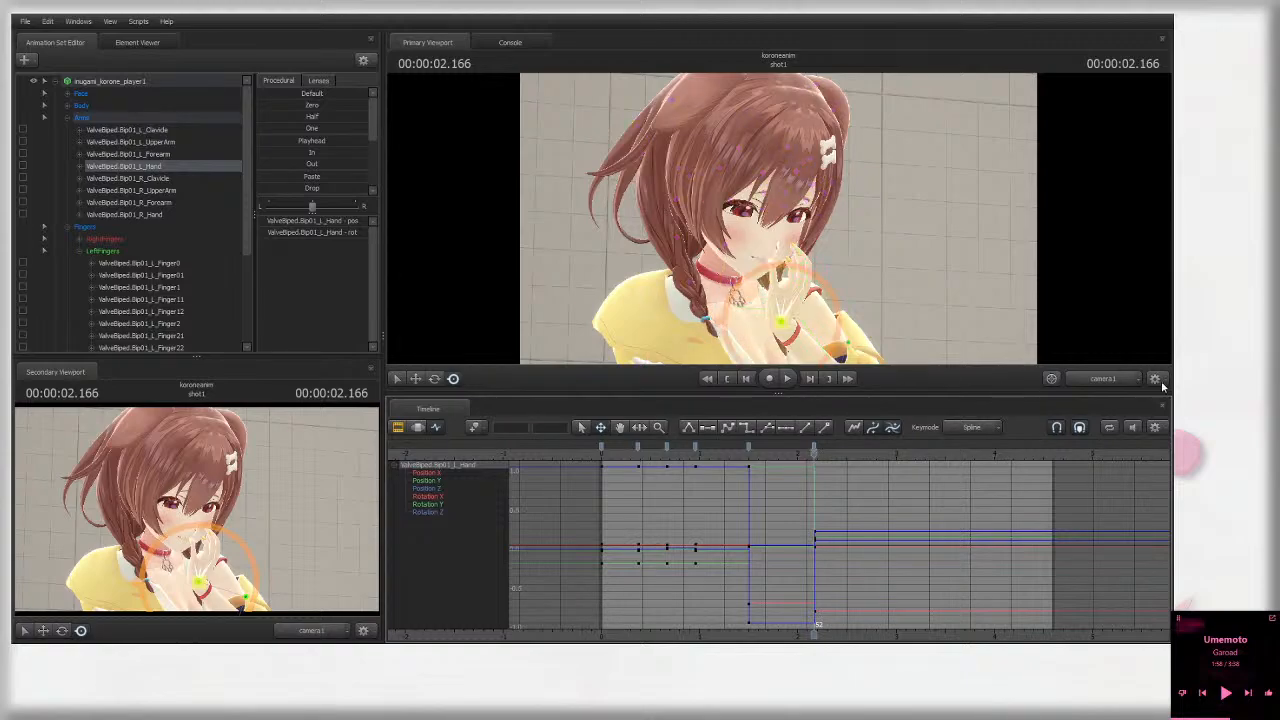
Step: Rotate the Spine2 control slightly at 2.166 seconds from the Work Camera, and return the primary viewport to camera1
{"action": "left_click", "coordinate": [1103, 378]}
{"action": "left_click", "coordinate": [1067, 311]}
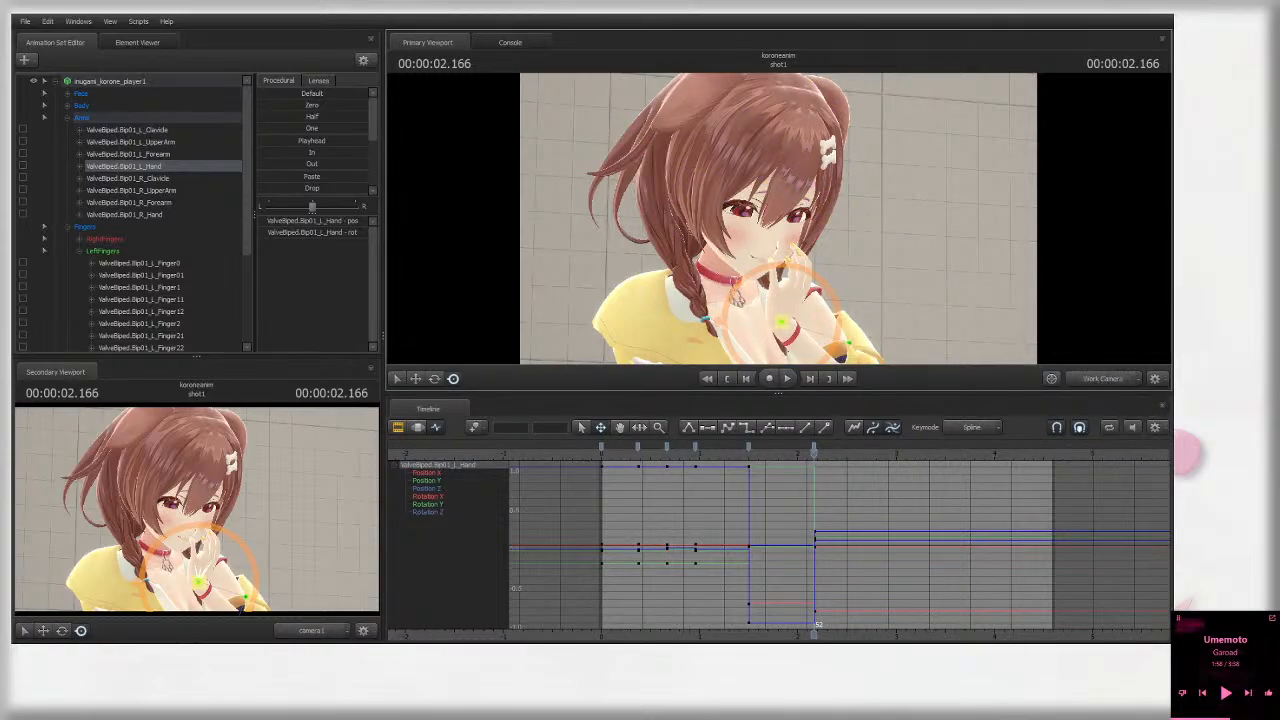
{"action": "left_click_drag", "start_coordinate": [778, 220], "coordinate": [778, 245]}
{"action": "key", "text": "s"}
{"action": "left_click", "coordinate": [715, 288], "text": "ctrl"}
{"action": "left_click", "coordinate": [722, 245], "text": "ctrl"}
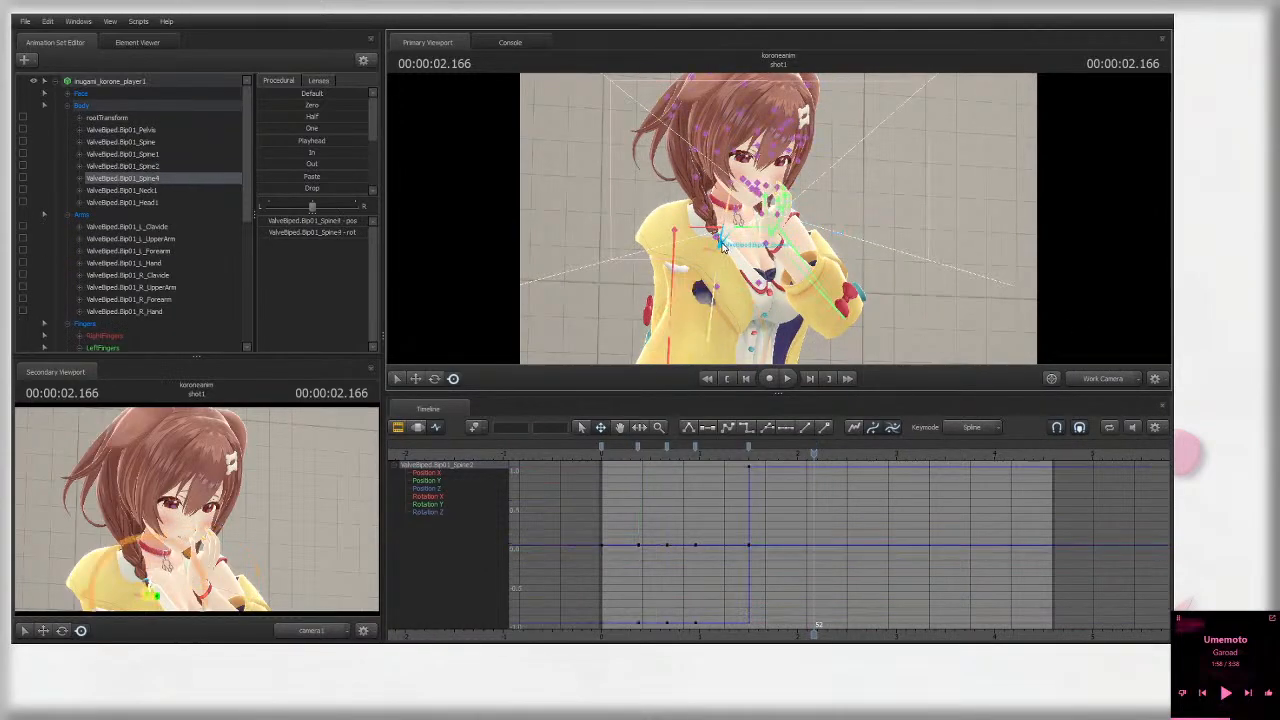
{"action": "left_click", "coordinate": [716, 315]}
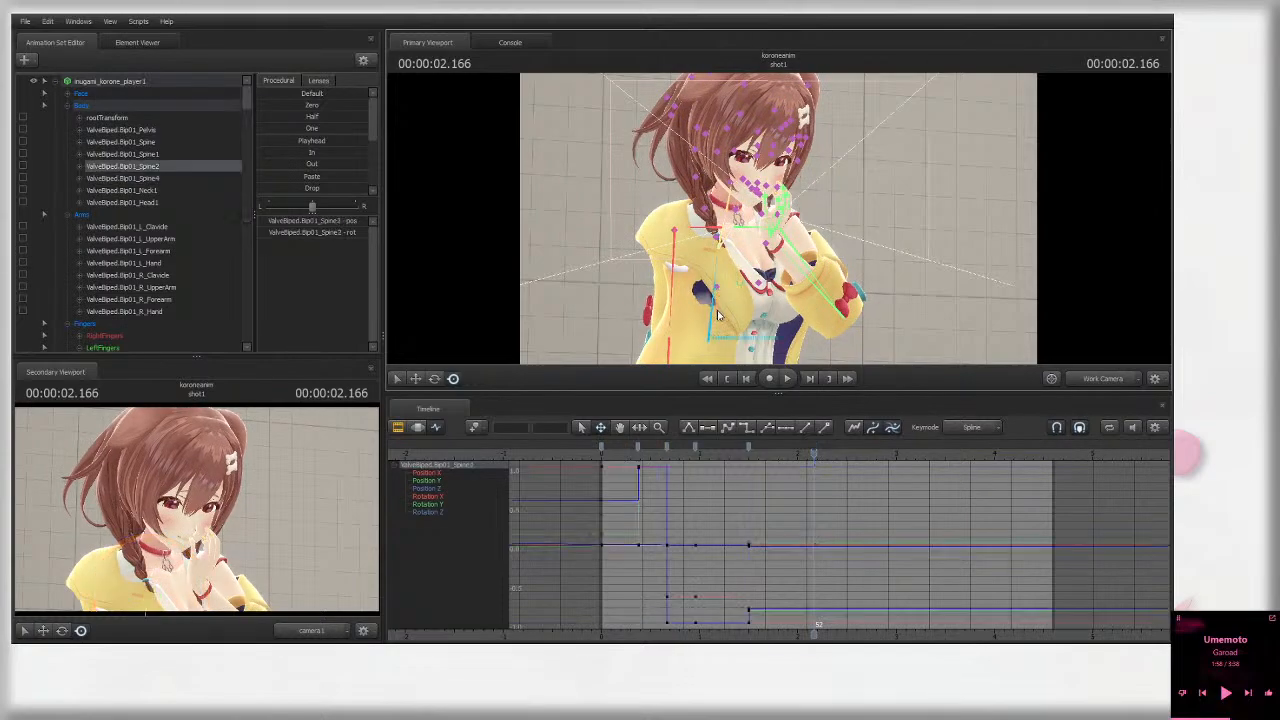
{"action": "left_click_drag", "start_coordinate": [747, 317], "coordinate": [752, 319]}
{"action": "left_click", "coordinate": [1107, 383]}
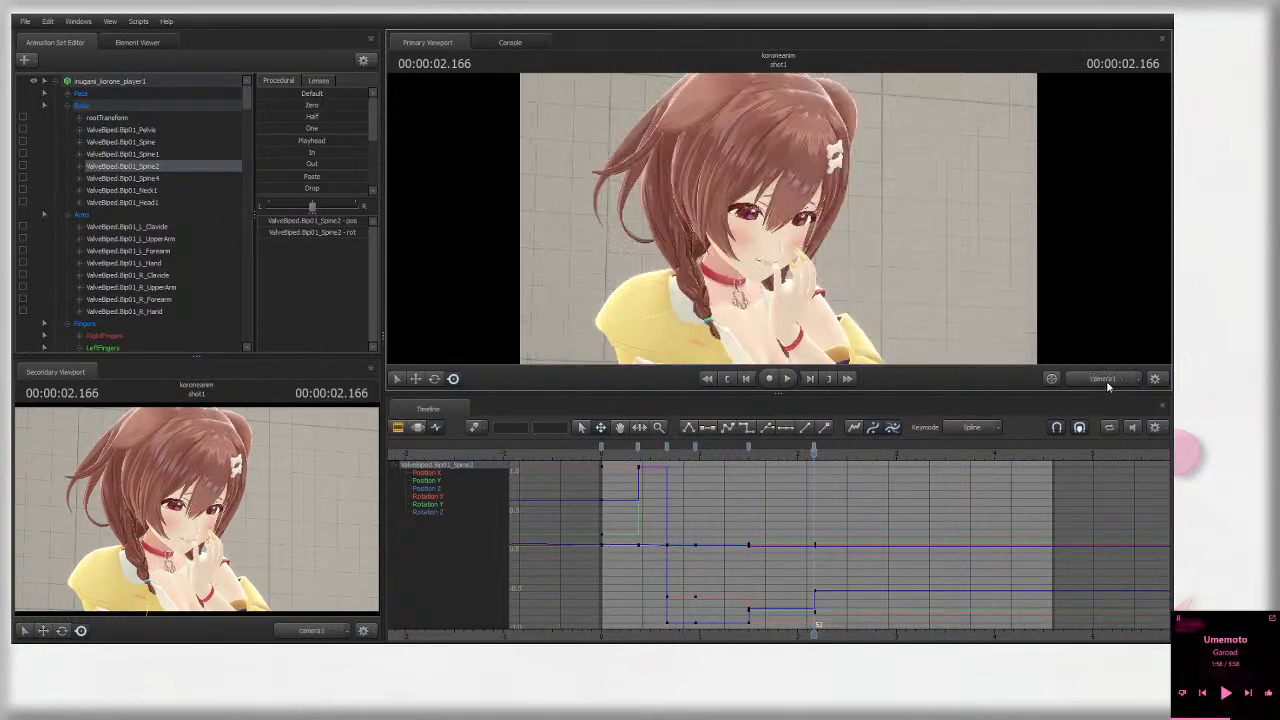
Step: Rotate the Neck1 and Head1 controls at 2.166 seconds to tilt the head down toward the raised hand
{"action": "left_click", "coordinate": [714, 252]}
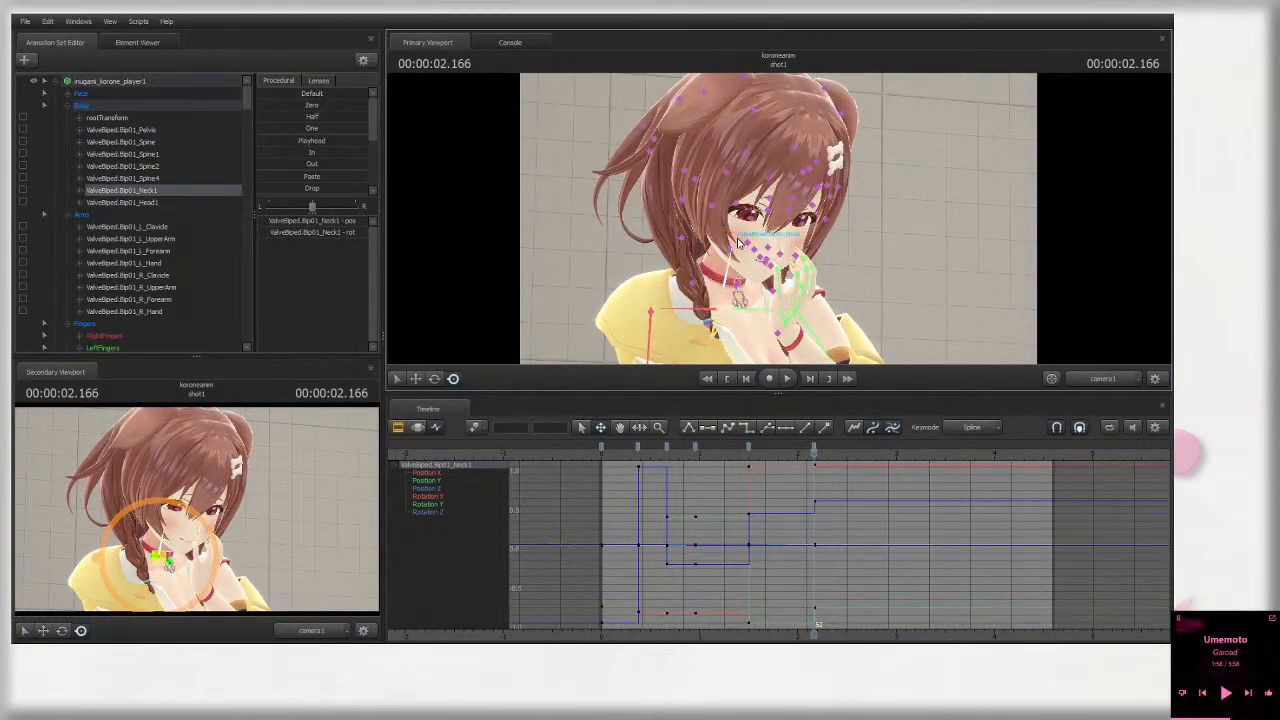
{"action": "left_click", "coordinate": [769, 236]}
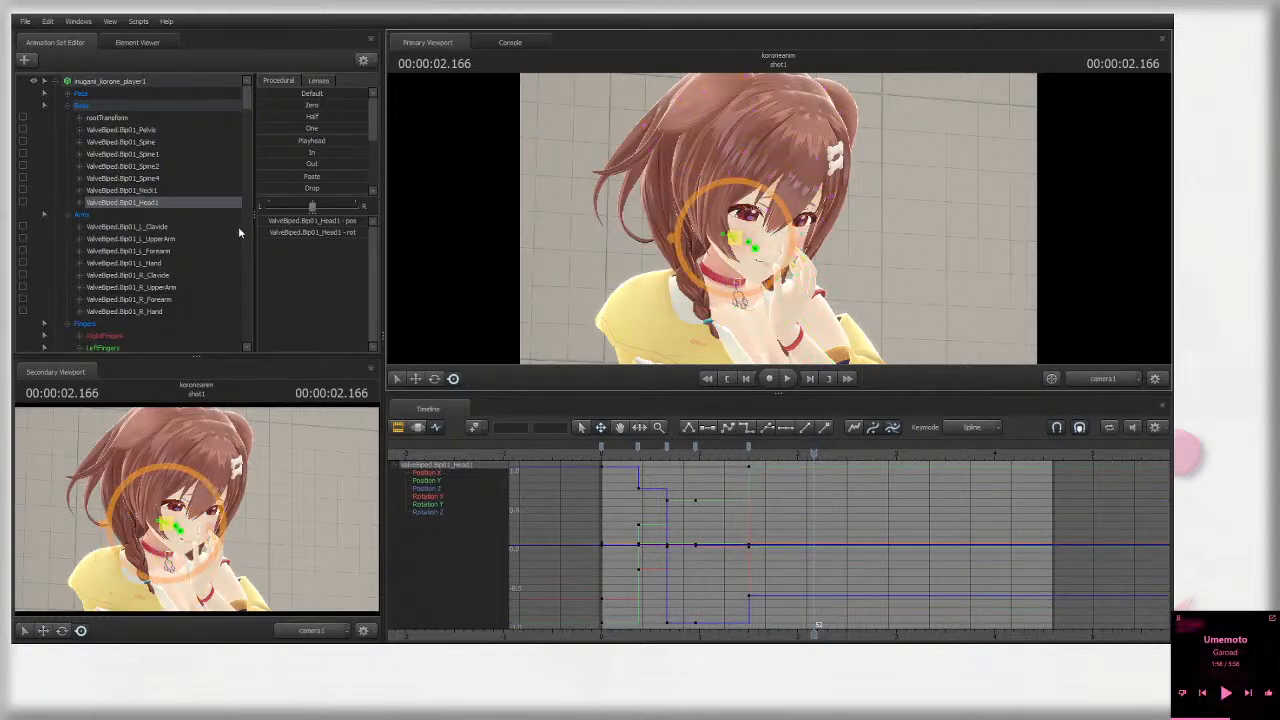
{"action": "left_click_drag", "start_coordinate": [769, 236], "coordinate": [766, 262]}
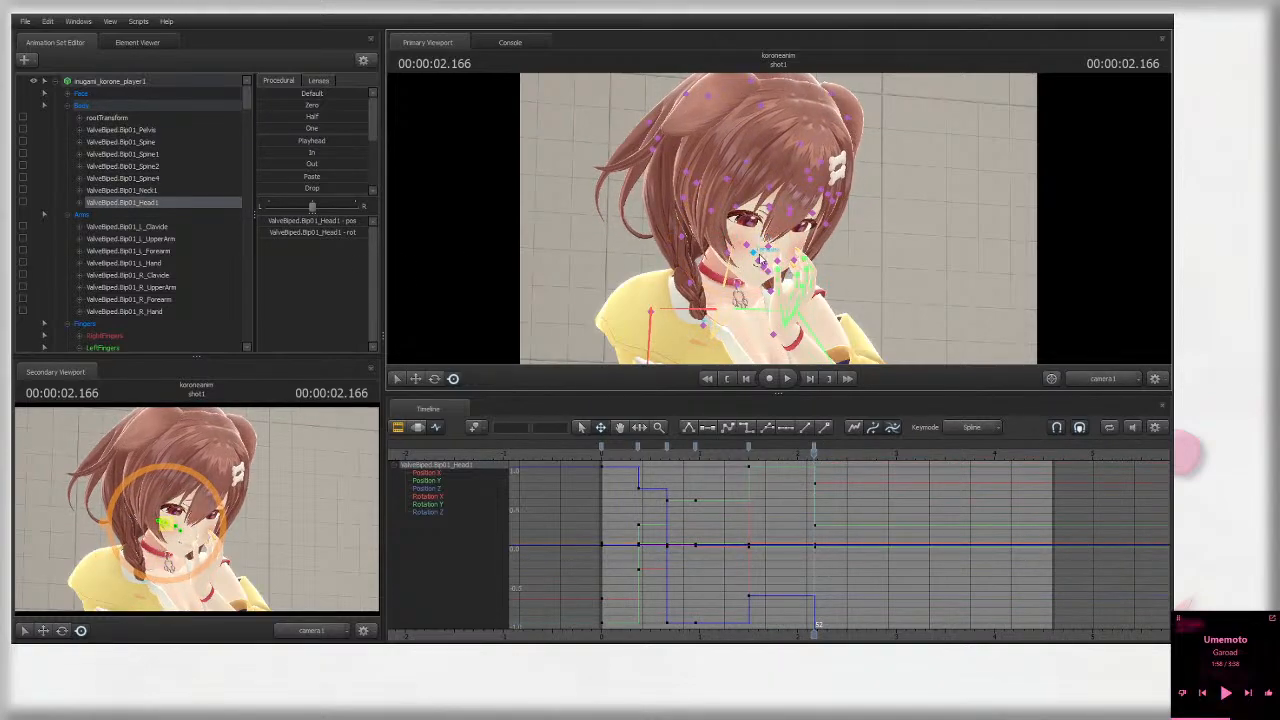
Step: Scrub between the last two poses and play back the animation from just before the keyframe at 1.5 seconds
{"action": "left_click", "coordinate": [744, 449]}
{"action": "left_click_drag", "start_coordinate": [744, 449], "coordinate": [823, 432]}
{"action": "left_click", "coordinate": [744, 447]}
{"action": "key", "text": "space"}
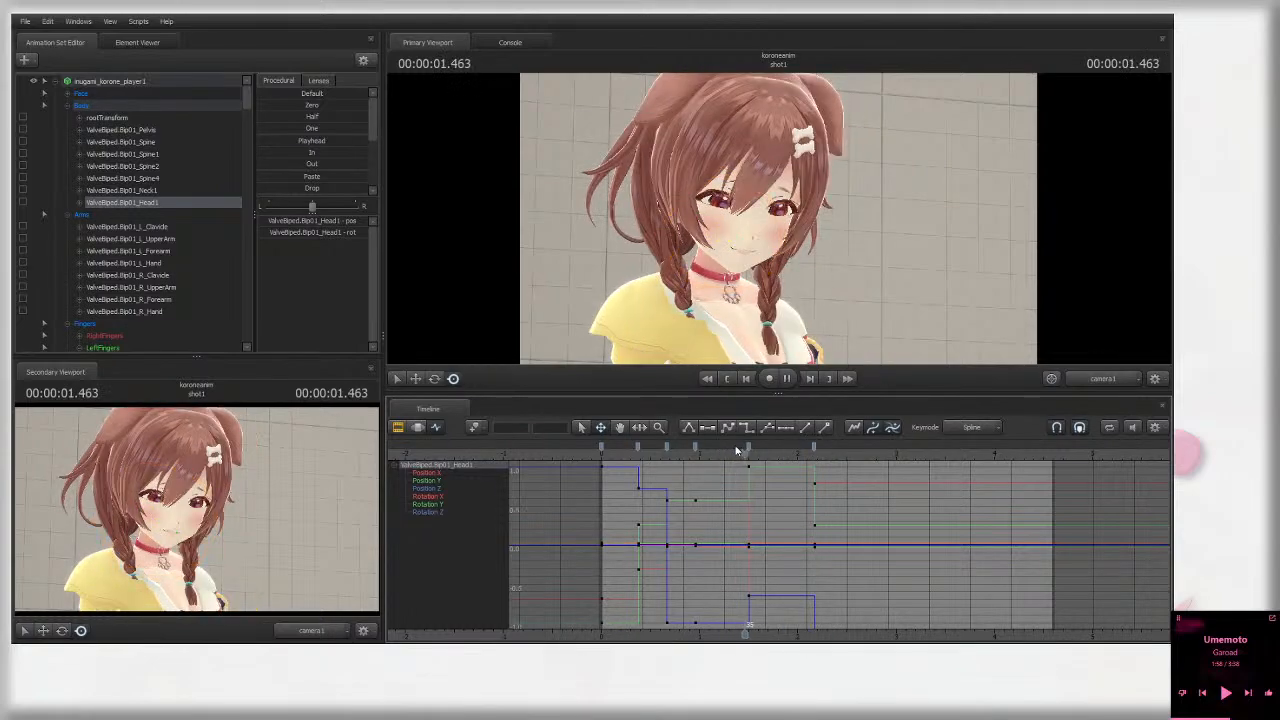
Step: Play back and scrub the animation around the last body keyframe to judge the timing for the next pose
{"action": "left_click_drag", "start_coordinate": [806, 451], "coordinate": [813, 452]}
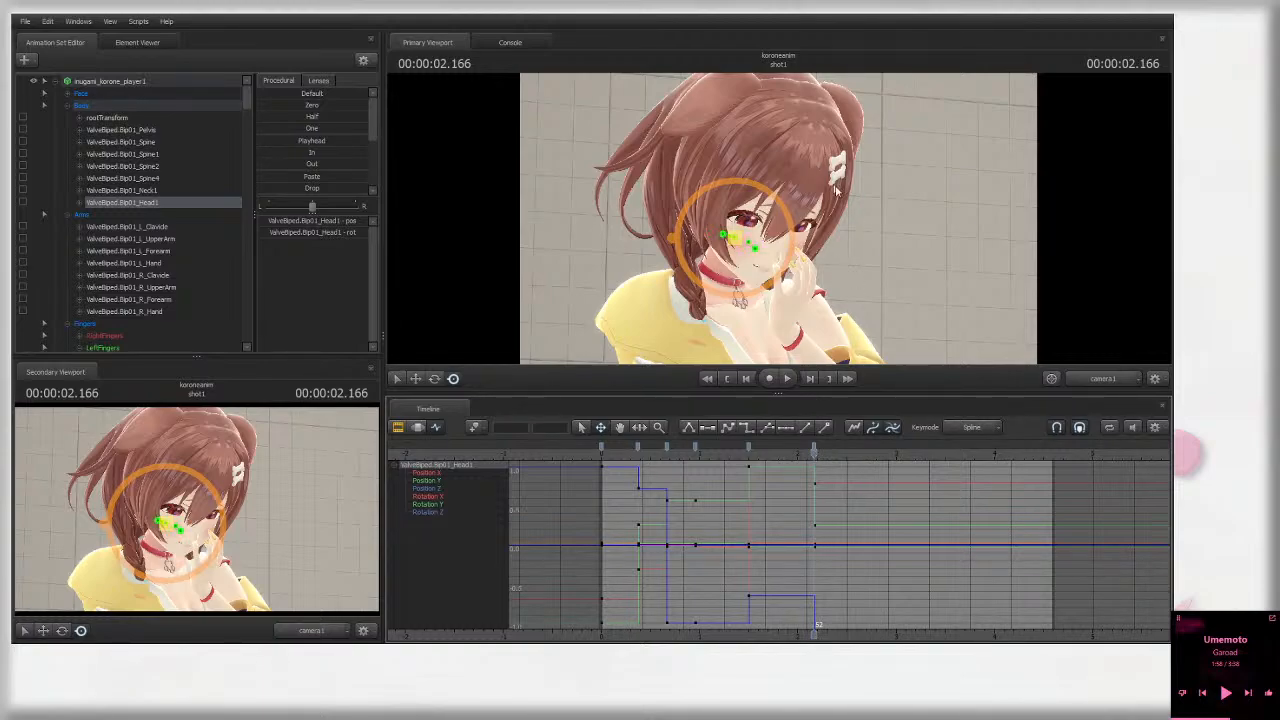
{"action": "left_click", "coordinate": [728, 379]}
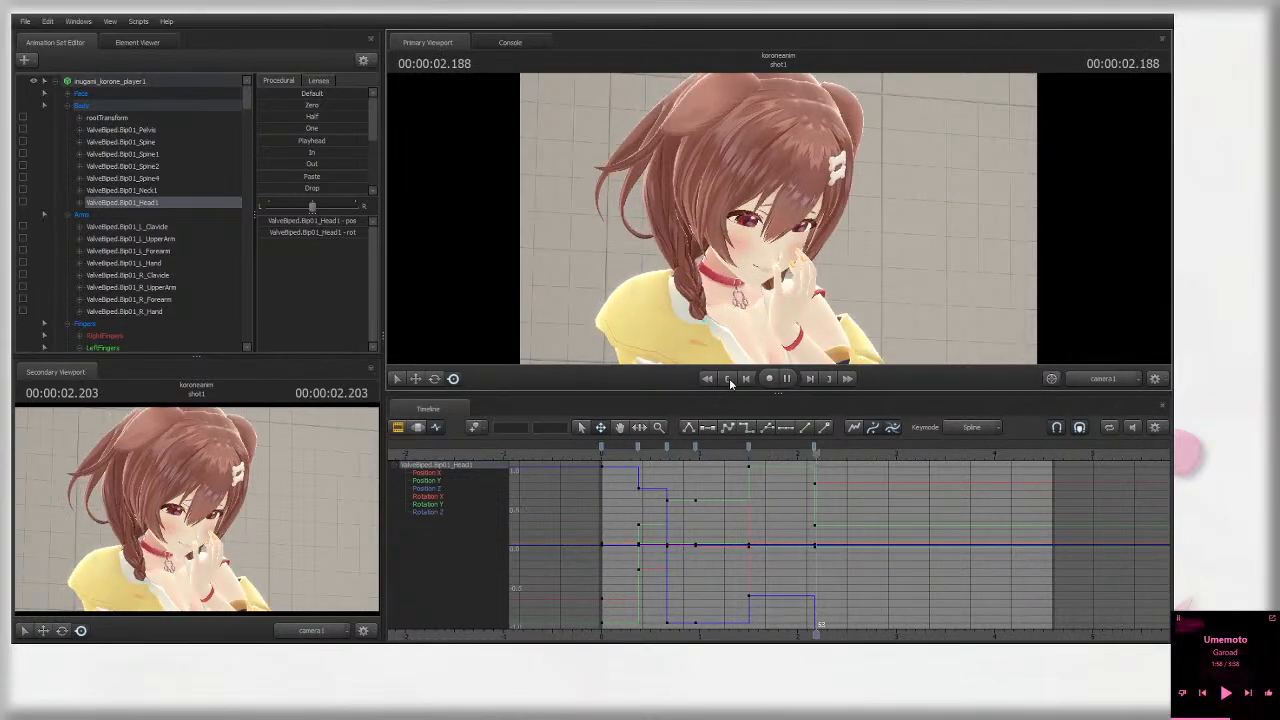
{"action": "key", "text": "space"}
{"action": "left_click", "coordinate": [663, 456]}
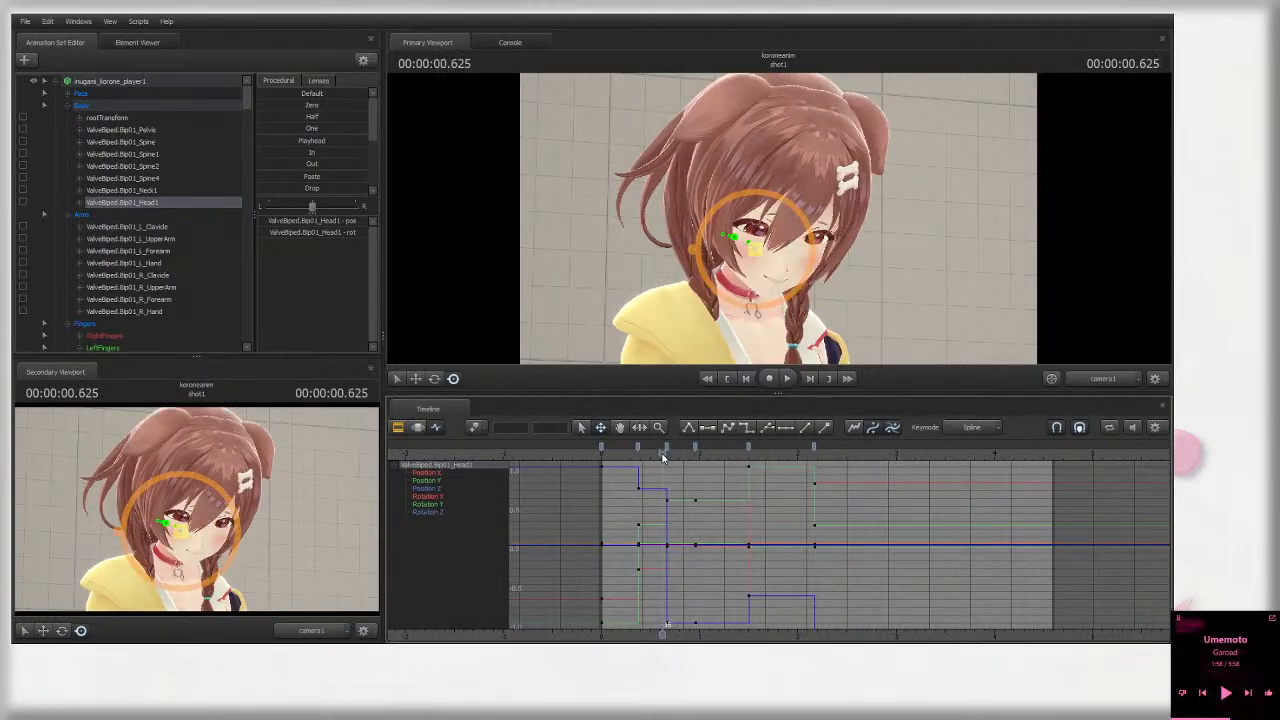
{"action": "key", "text": "space"}
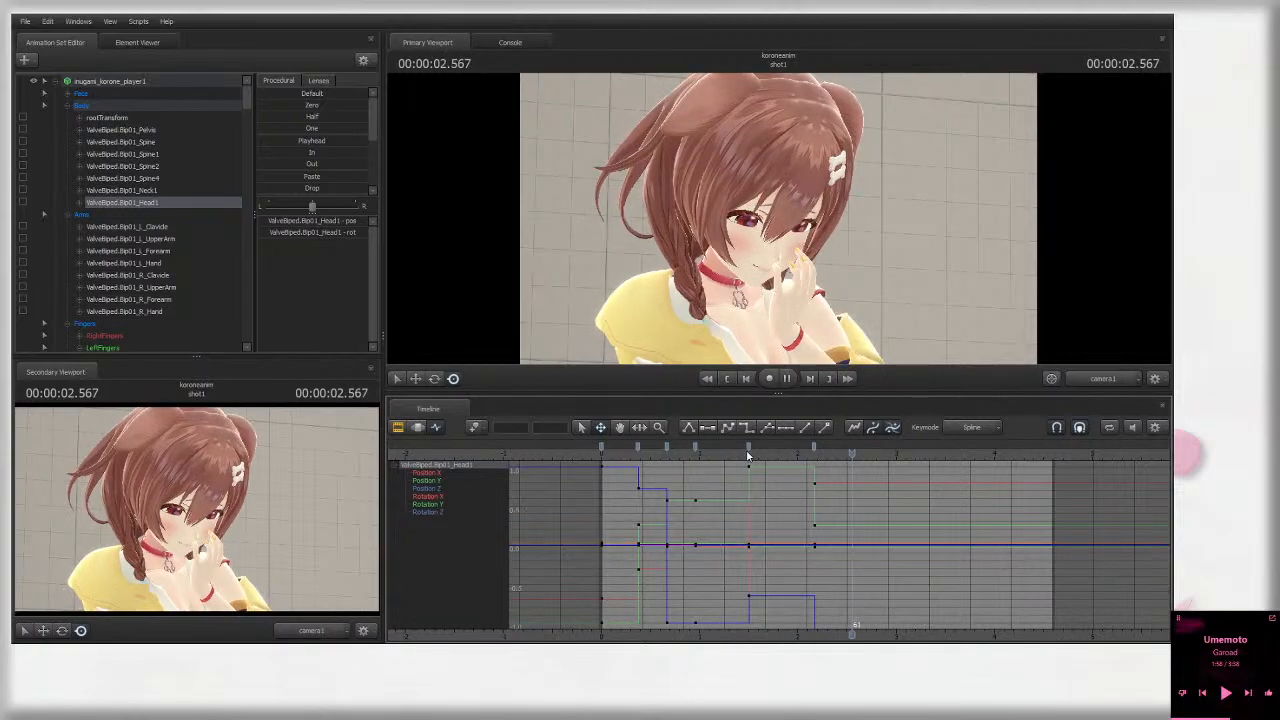
{"action": "key", "text": "space"}
{"action": "left_click", "coordinate": [795, 456]}
{"action": "key", "text": "space"}
{"action": "key", "text": "space"}
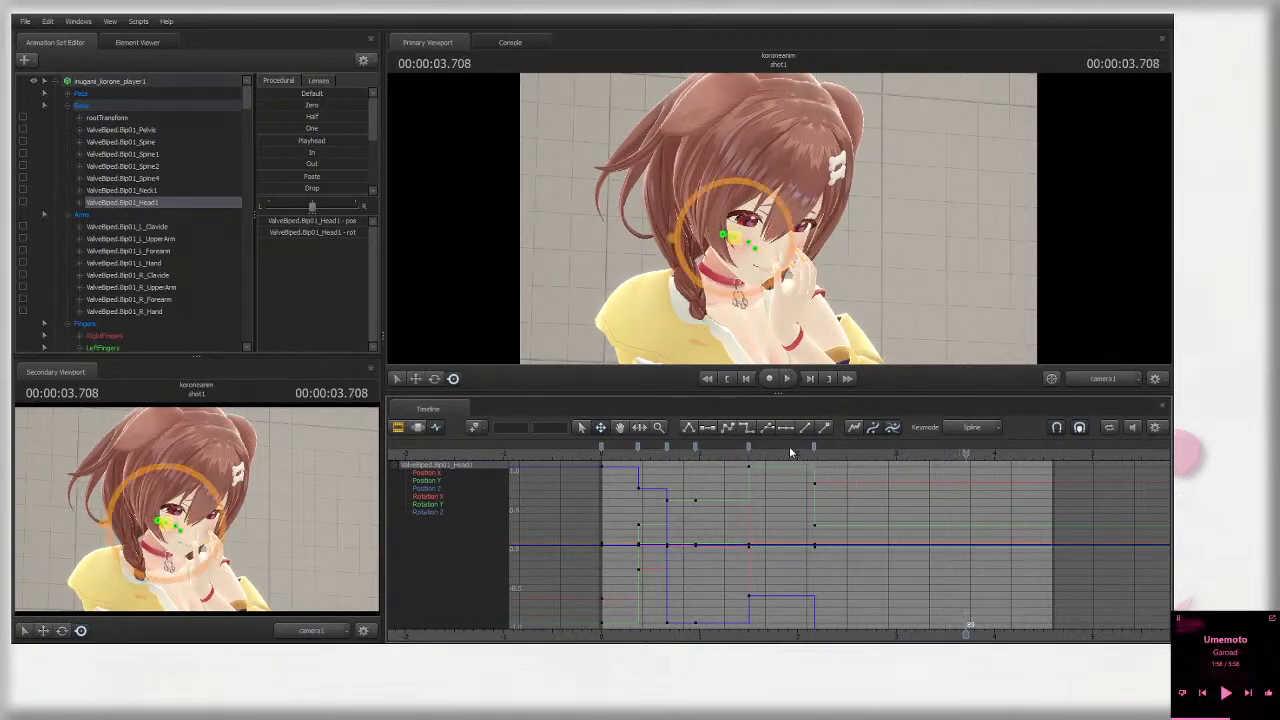
{"action": "left_click", "coordinate": [790, 450]}
{"action": "key", "text": "space"}
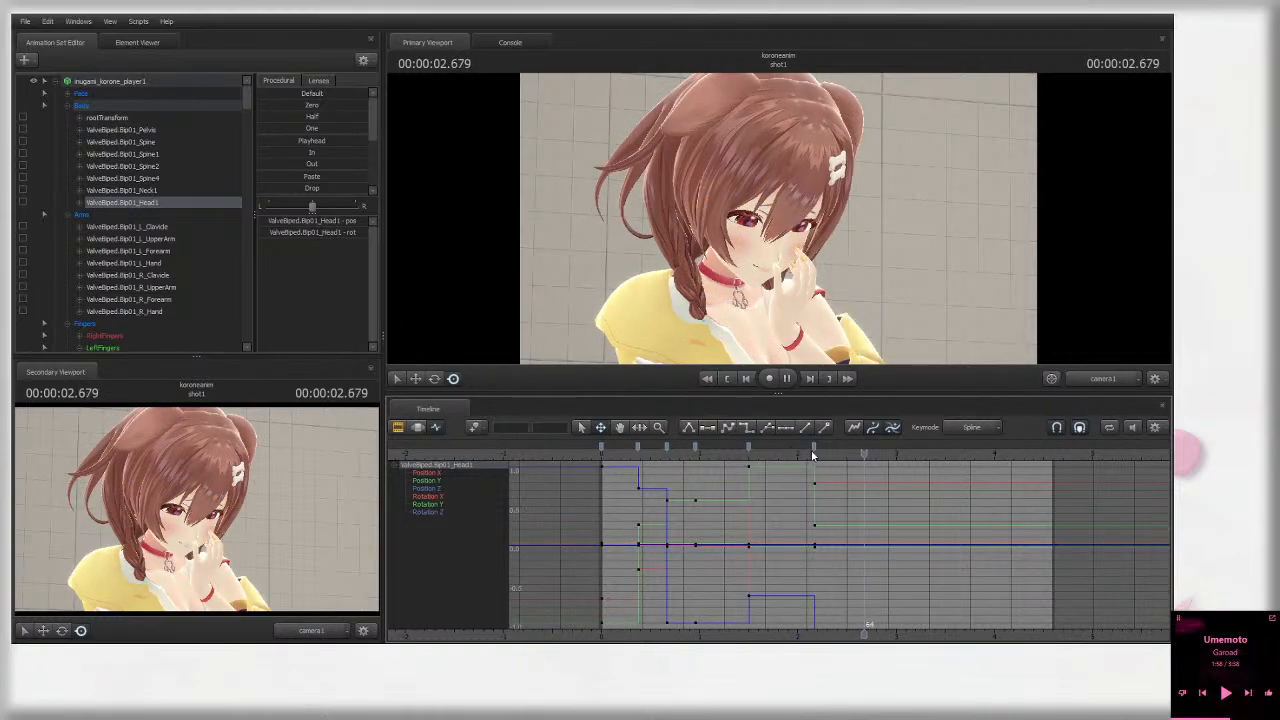
{"action": "key", "text": "space"}
{"action": "left_click", "coordinate": [838, 456]}
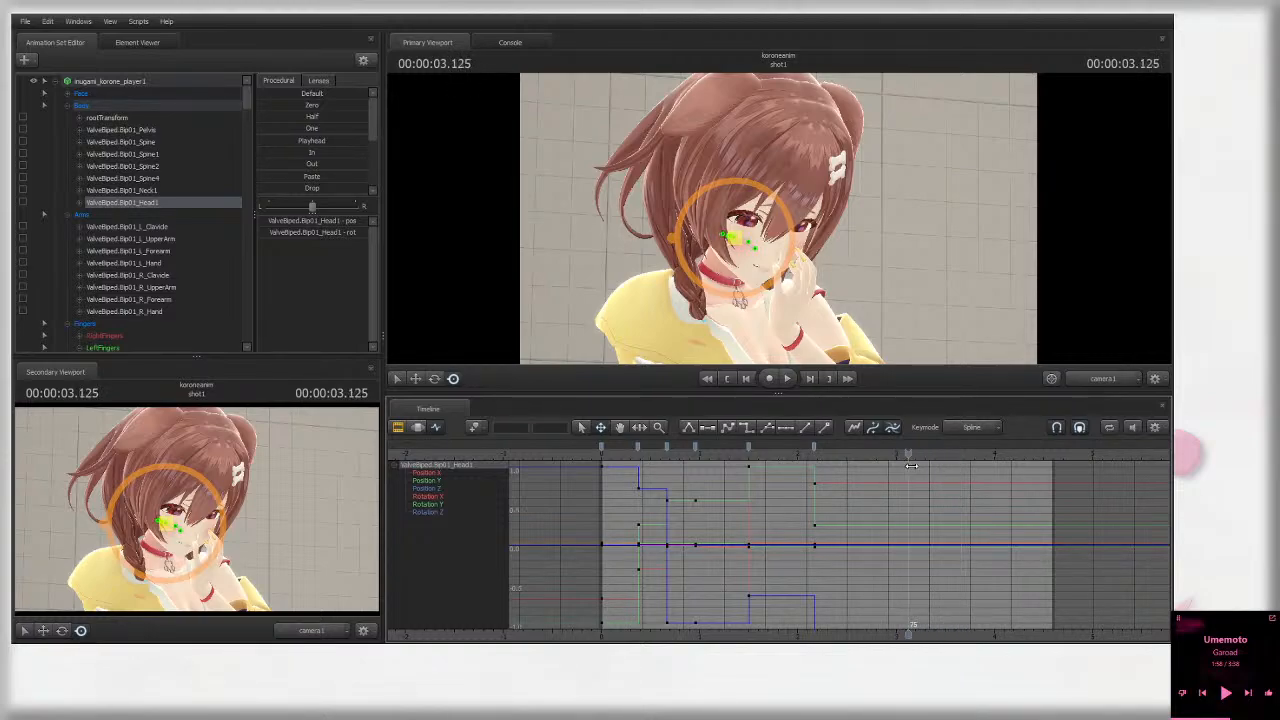
Step: Add a keyframe at 00:00:03.208 for the Body, Arms, Fingers and Legs groups of the character
{"action": "left_click_drag", "start_coordinate": [942, 464], "coordinate": [902, 464]}
{"action": "left_click", "coordinate": [67, 106]}
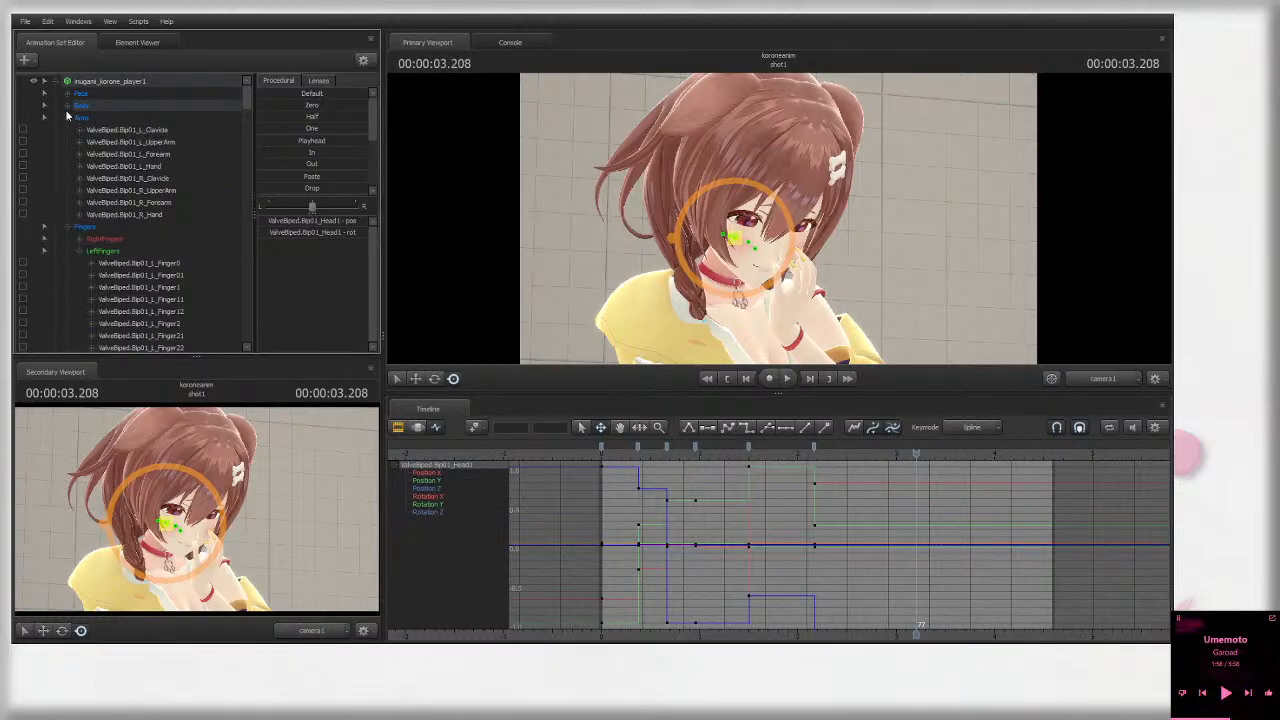
{"action": "left_click", "coordinate": [67, 118]}
{"action": "left_click", "coordinate": [67, 130]}
{"action": "left_click", "coordinate": [67, 154]}
{"action": "left_click", "coordinate": [107, 144]}
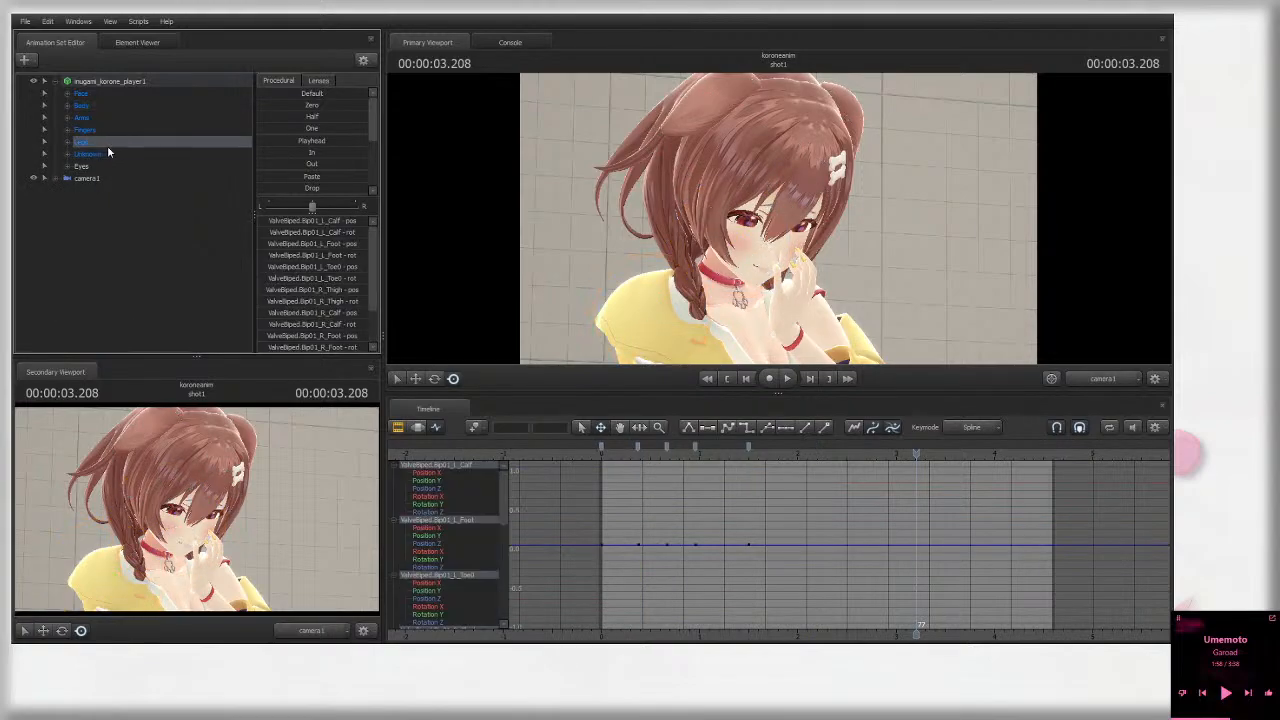
{"action": "left_click", "coordinate": [96, 104], "text": "shift"}
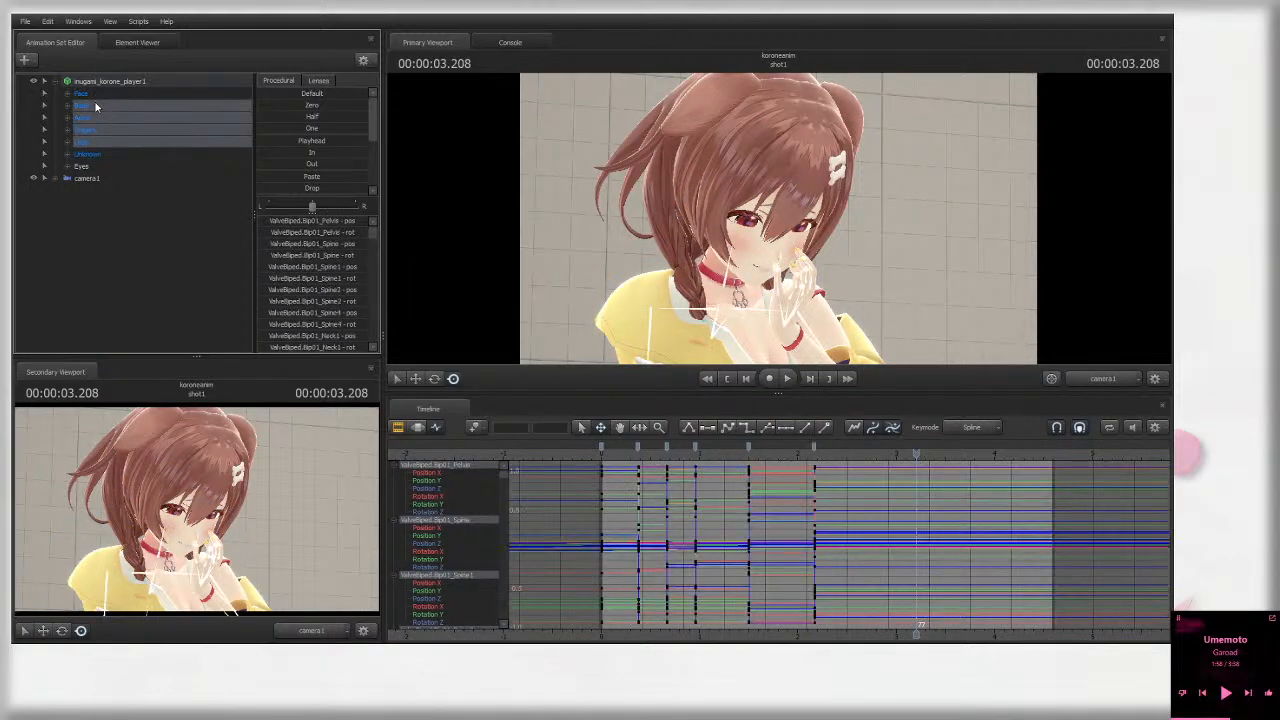
{"action": "left_click", "coordinate": [913, 454]}
{"action": "key", "text": "m"}
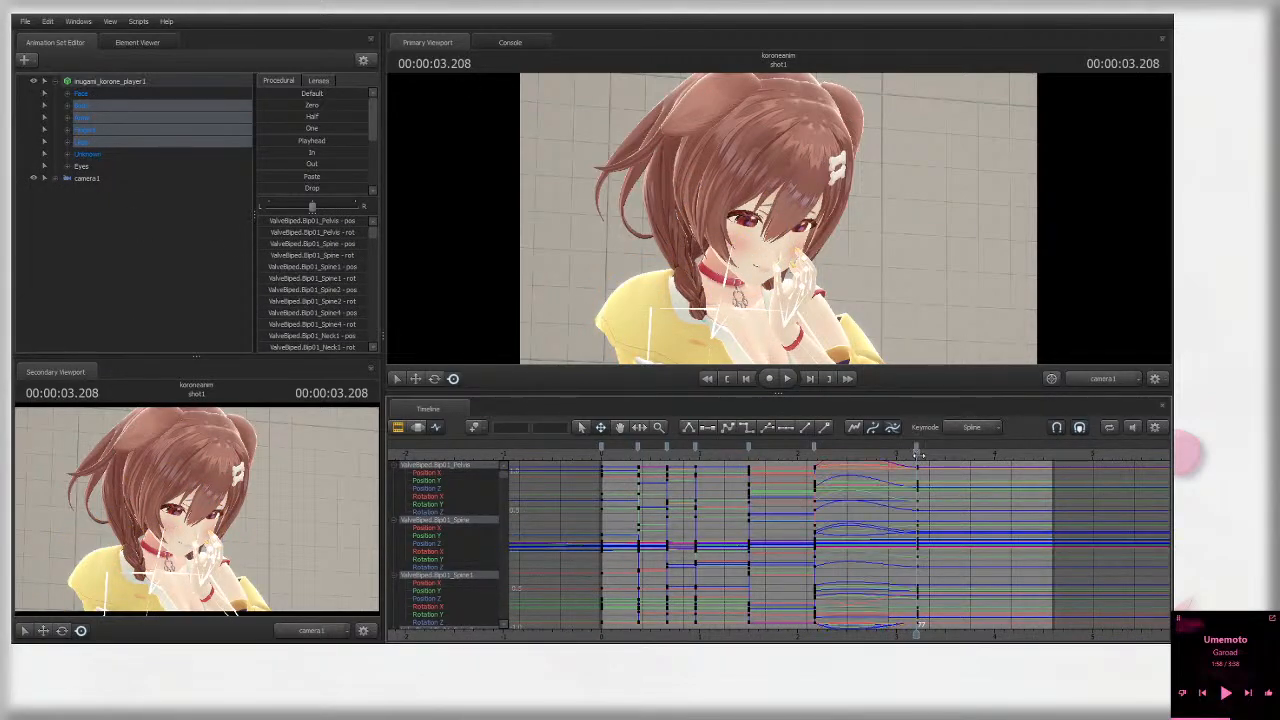
Step: Give the selected groups' keyframes at 1.500, 2.166 and 3.208 seconds stepped tangents and play back that section
{"action": "left_click", "coordinate": [815, 455]}
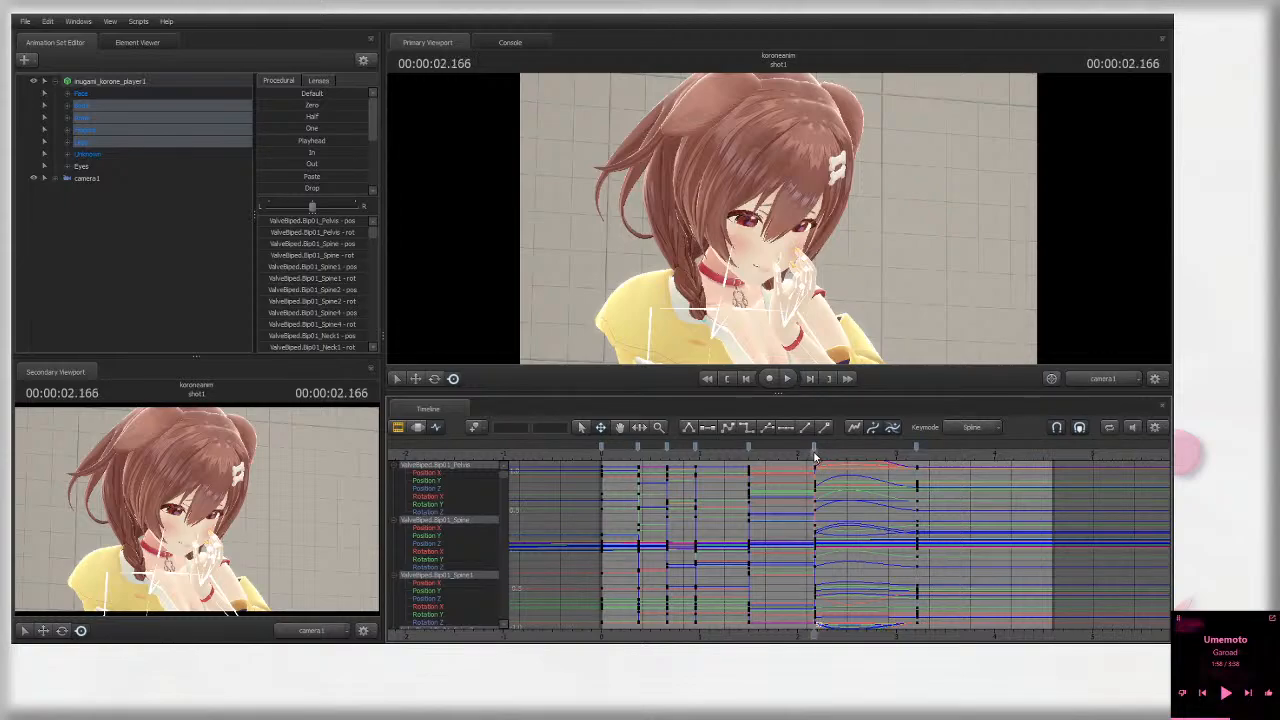
{"action": "left_click", "coordinate": [752, 455]}
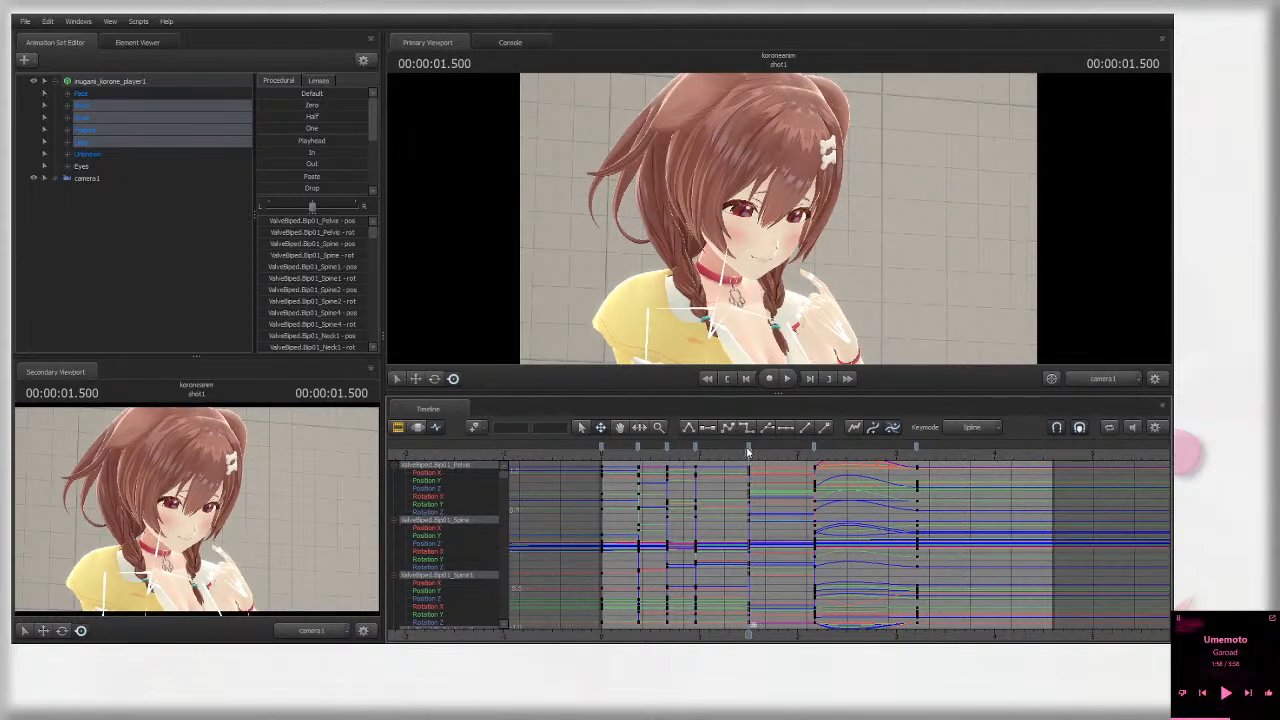
{"action": "left_click", "coordinate": [913, 446]}
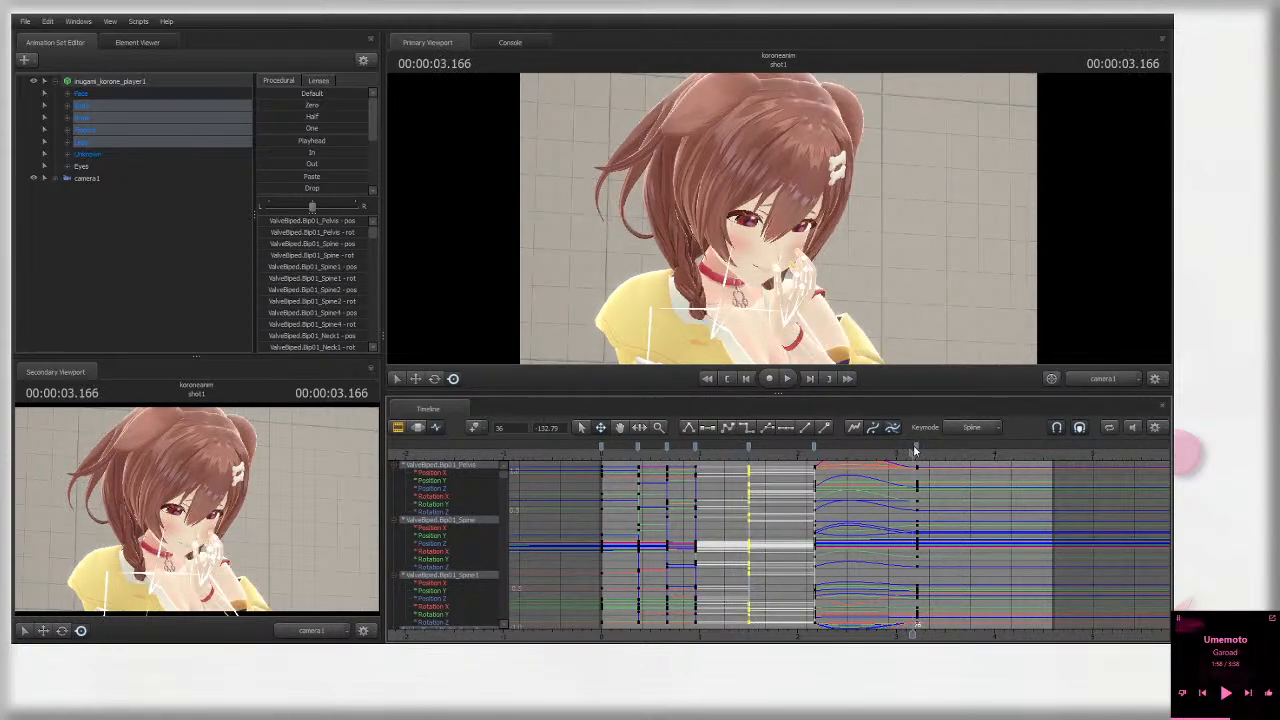
{"action": "left_click", "coordinate": [749, 447]}
{"action": "left_click", "coordinate": [779, 456]}
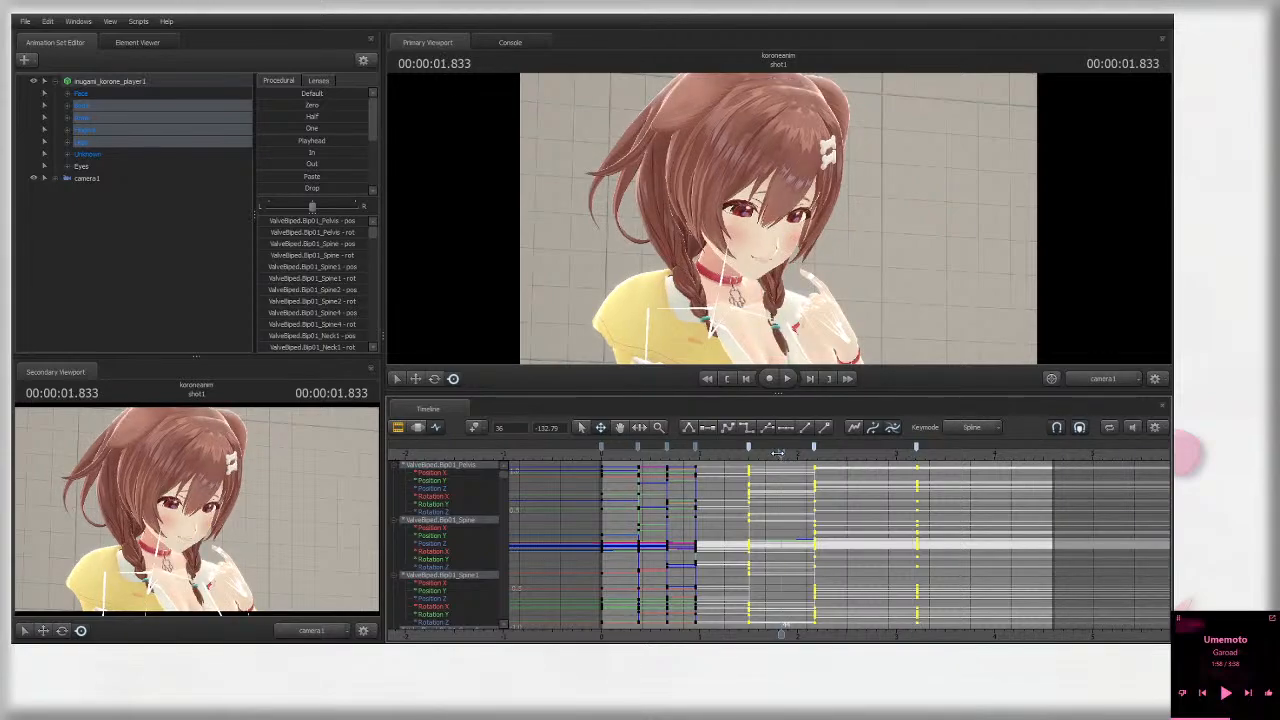
{"action": "key", "text": "space"}
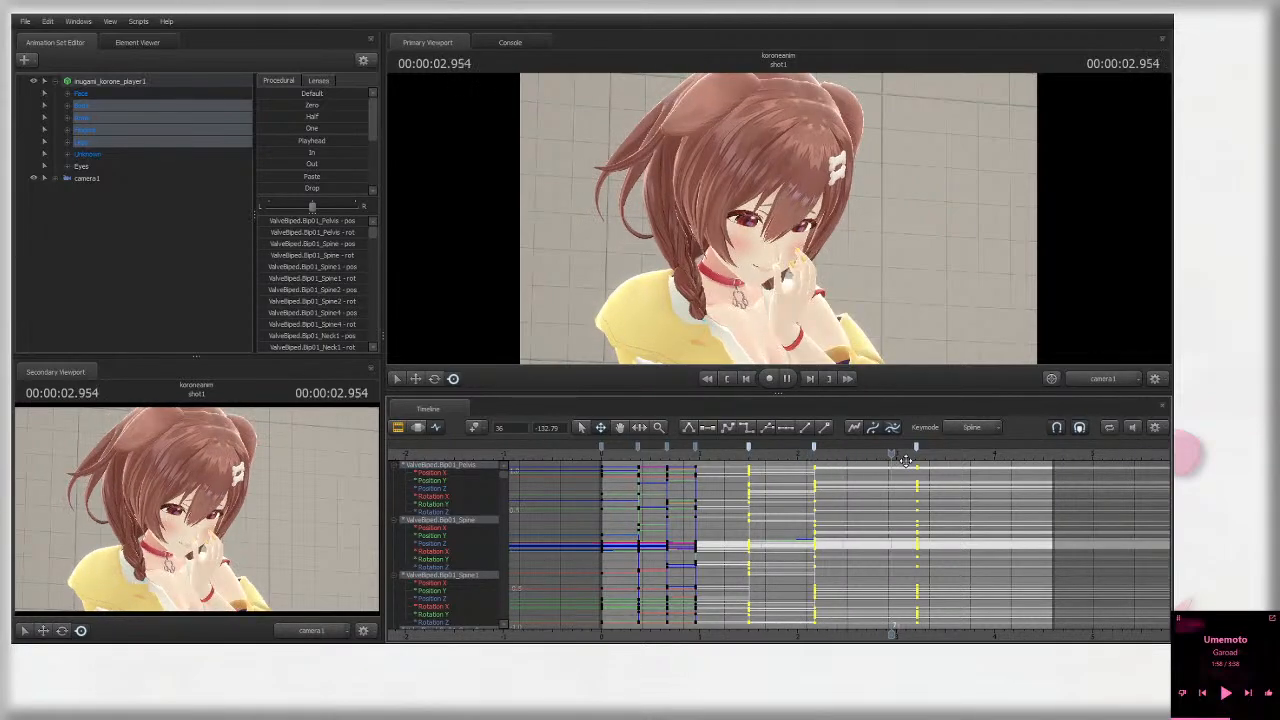
{"action": "key", "text": "space"}
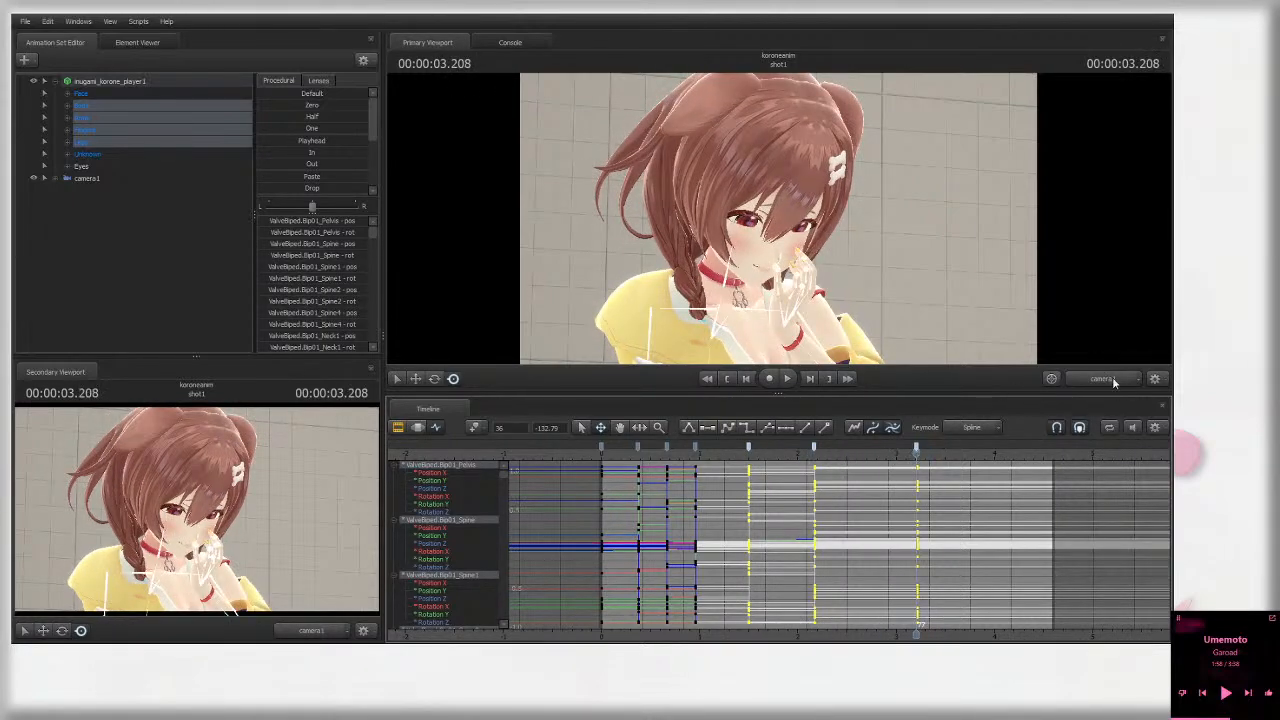
Step: Rotate the Spine2 bone for the 3.208-second pose from the work camera and check the motion through camera1
{"action": "left_click", "coordinate": [1114, 382]}
{"action": "scroll", "coordinate": [740, 262], "scroll_direction": "down", "scroll_amount": 3}
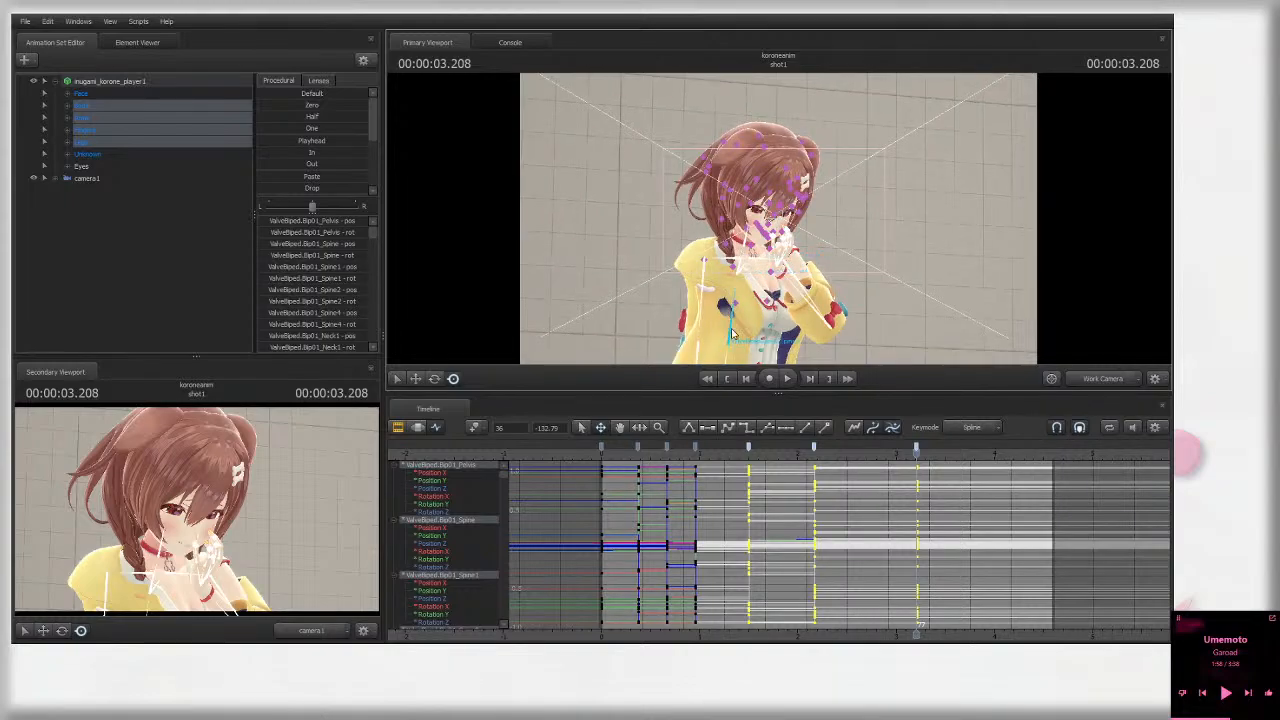
{"action": "left_click", "coordinate": [732, 334], "text": "ctrl"}
{"action": "left_click_drag", "start_coordinate": [732, 334], "coordinate": [806, 250], "text": "alt"}
{"action": "left_click", "coordinate": [1098, 381]}
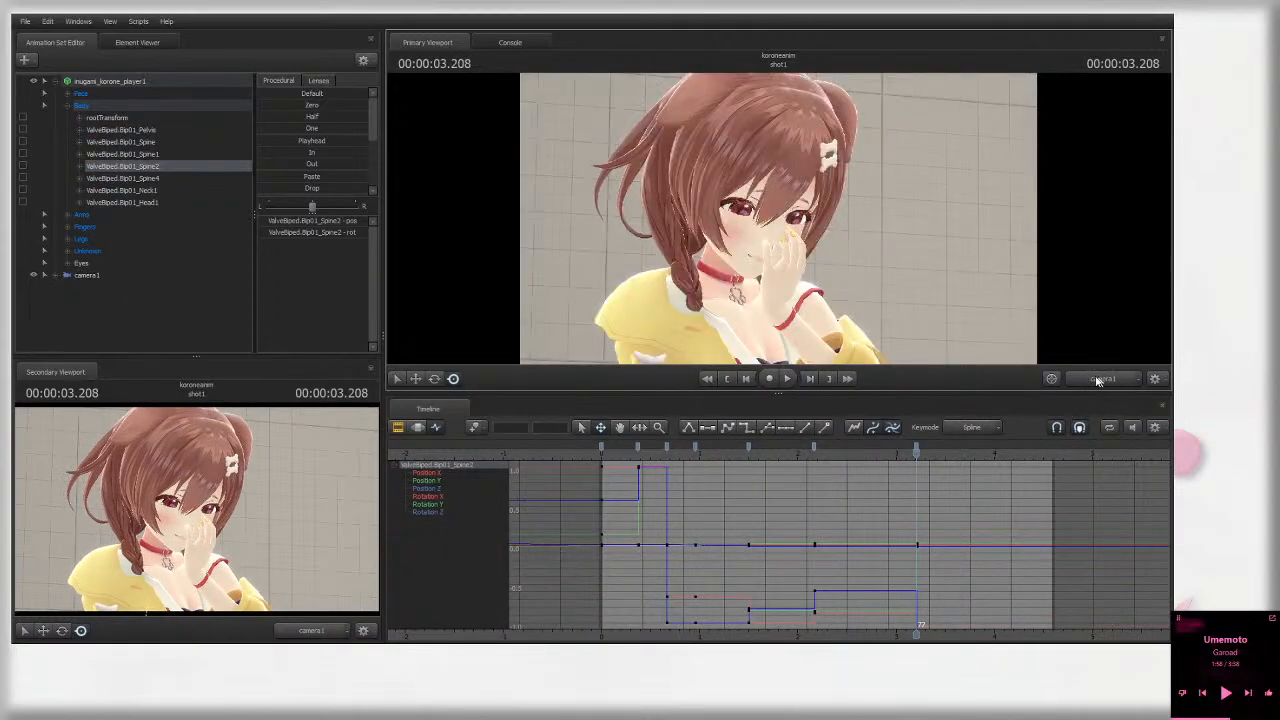
{"action": "left_click", "coordinate": [655, 451]}
{"action": "key", "text": "space"}
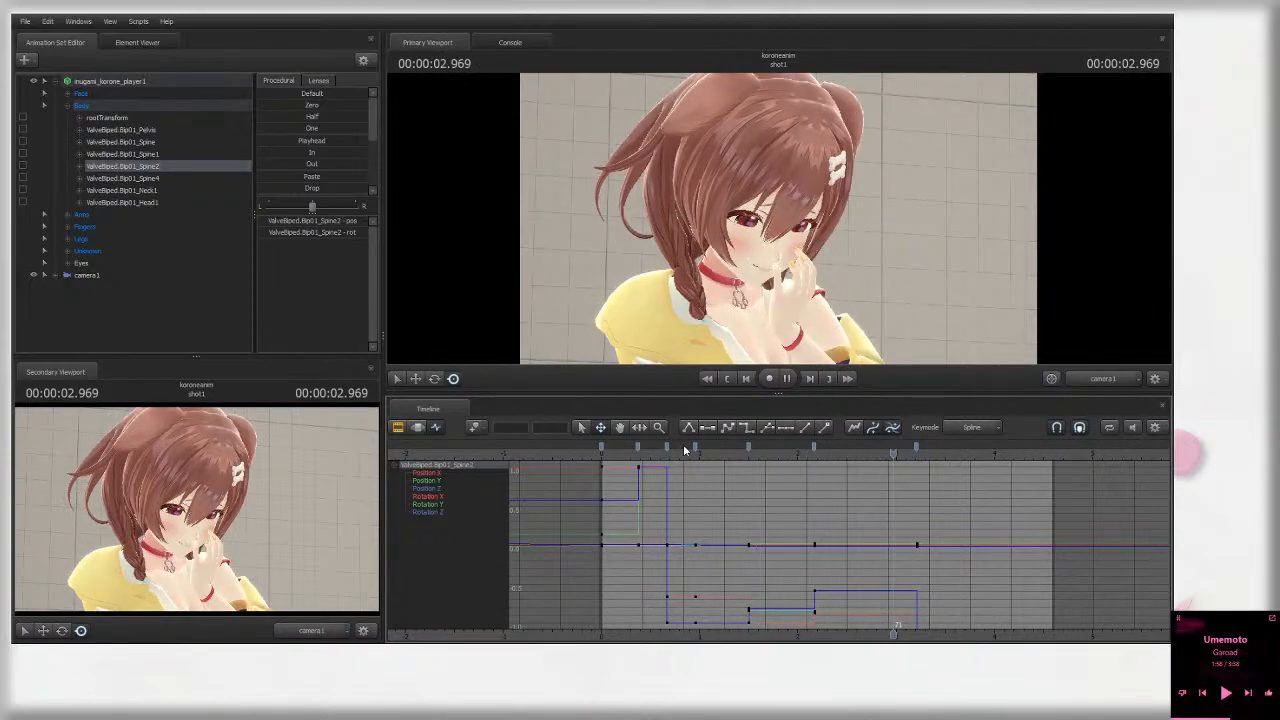
{"action": "left_click", "coordinate": [875, 456]}
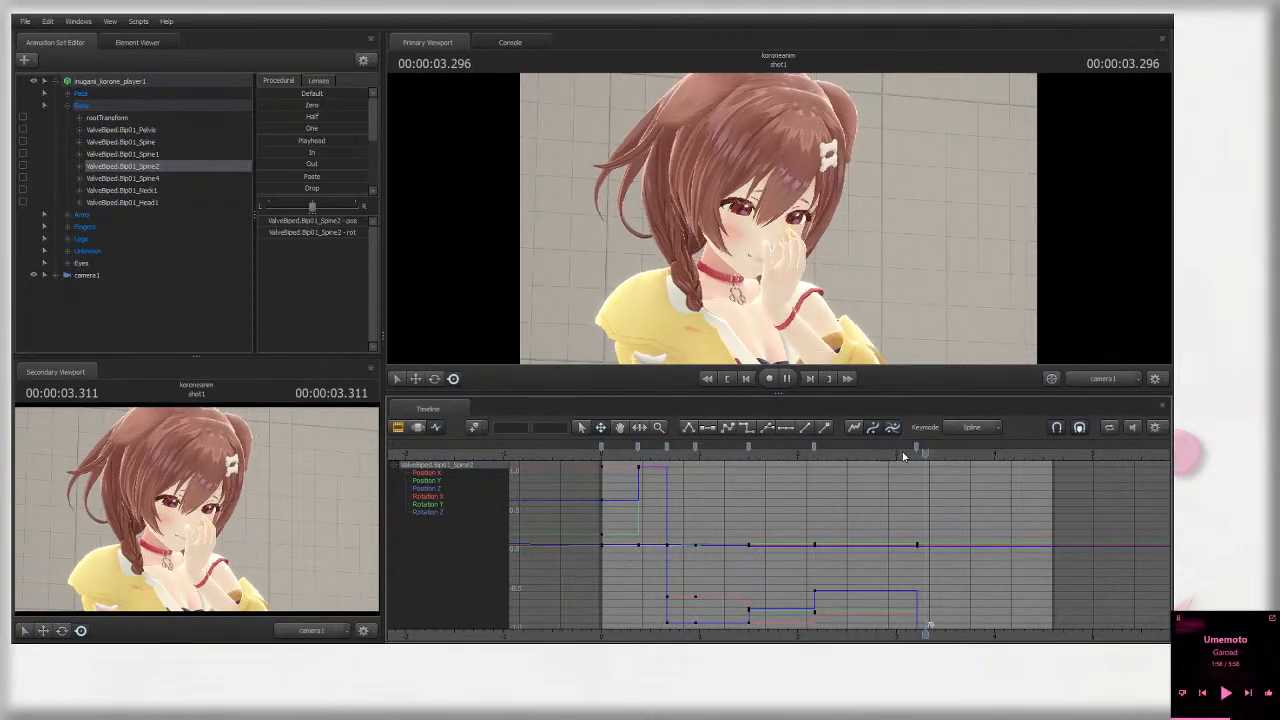
{"action": "key", "text": "space"}
{"action": "left_click_drag", "start_coordinate": [906, 455], "coordinate": [917, 454]}
Step: Swing the left arm away from the face and extend it out to the side at the 3.208-second keyframe
{"action": "left_click", "coordinate": [1103, 378]}
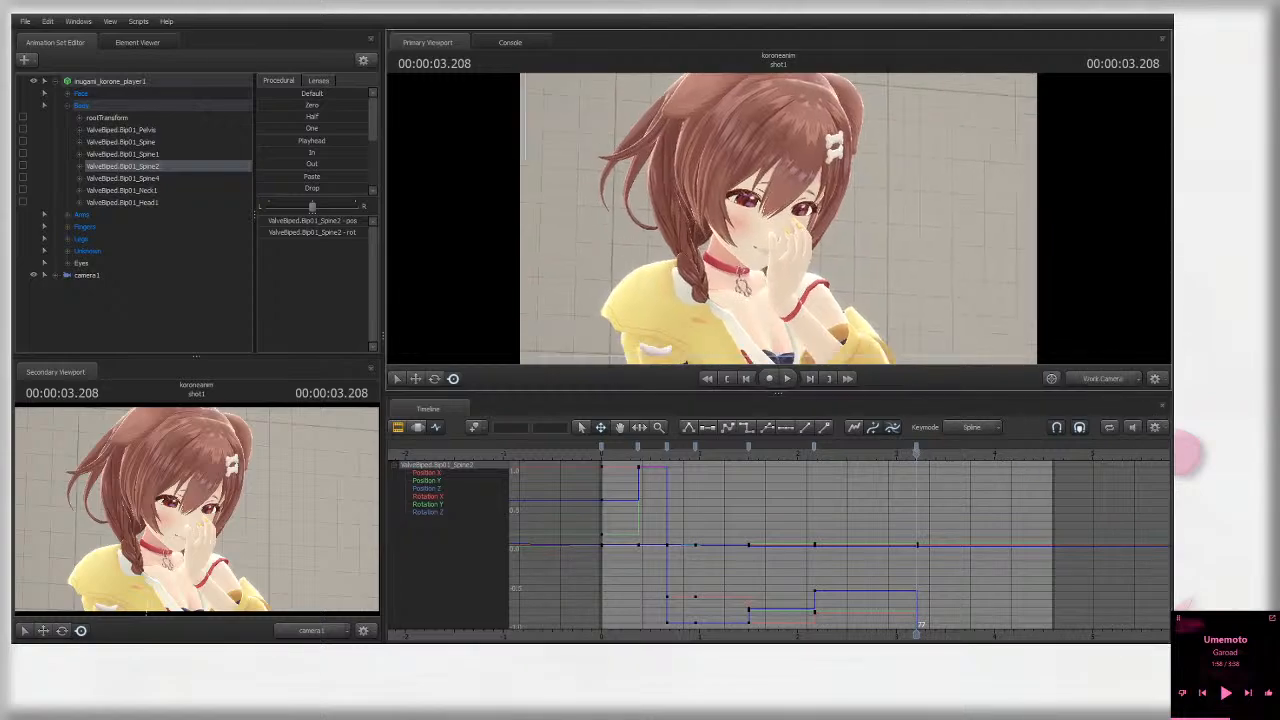
{"action": "right_click_drag", "start_coordinate": [900, 250], "coordinate": [860, 300]}
{"action": "left_click", "coordinate": [835, 298]}
{"action": "mouse_move", "coordinate": [858, 297]}
{"action": "left_mouse_down"}
{"action": "mouse_move", "coordinate": [818, 252]}
{"action": "mouse_move", "coordinate": [866, 288]}
{"action": "mouse_move", "coordinate": [851, 286]}
{"action": "left_mouse_up"}
{"action": "left_click", "coordinate": [804, 248], "text": "ctrl"}
{"action": "left_click", "coordinate": [850, 246], "text": "ctrl"}
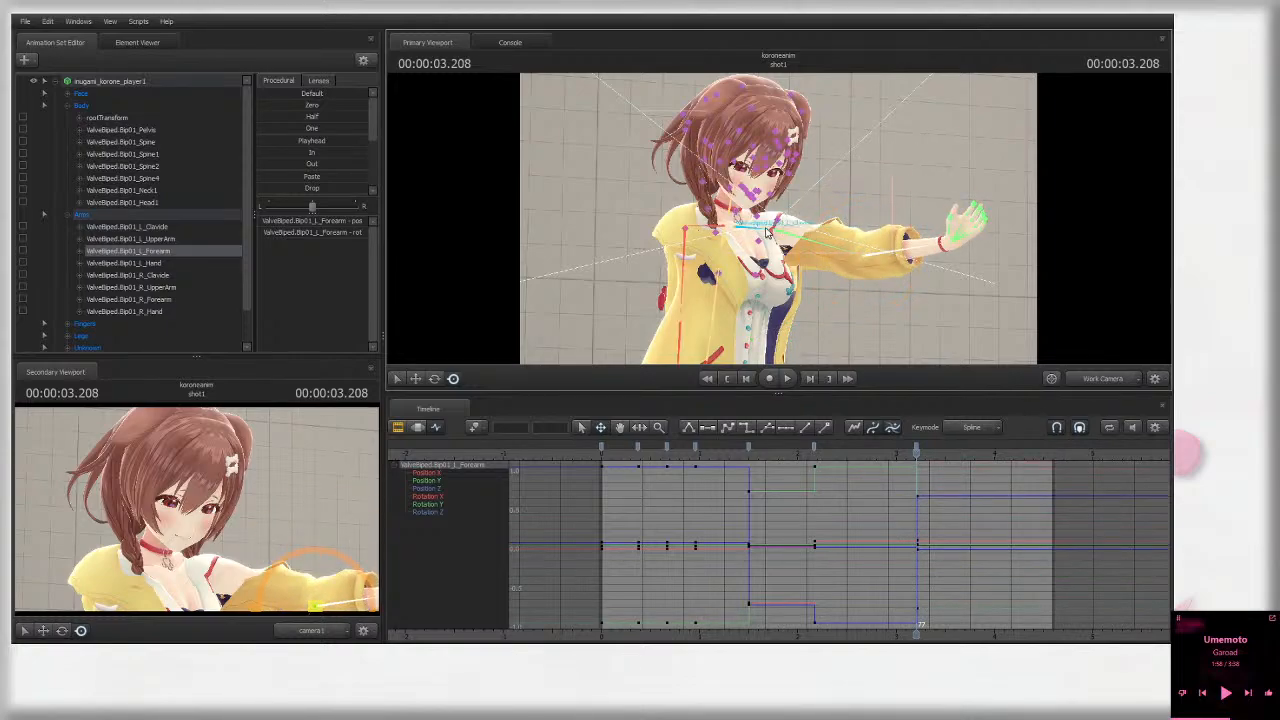
Step: Rotate the left clavicle and left upper arm to refine the height and direction of the outstretched arm
{"action": "left_click", "coordinate": [738, 228], "text": "ctrl"}
{"action": "left_click_drag", "start_coordinate": [758, 262], "coordinate": [671, 243]}
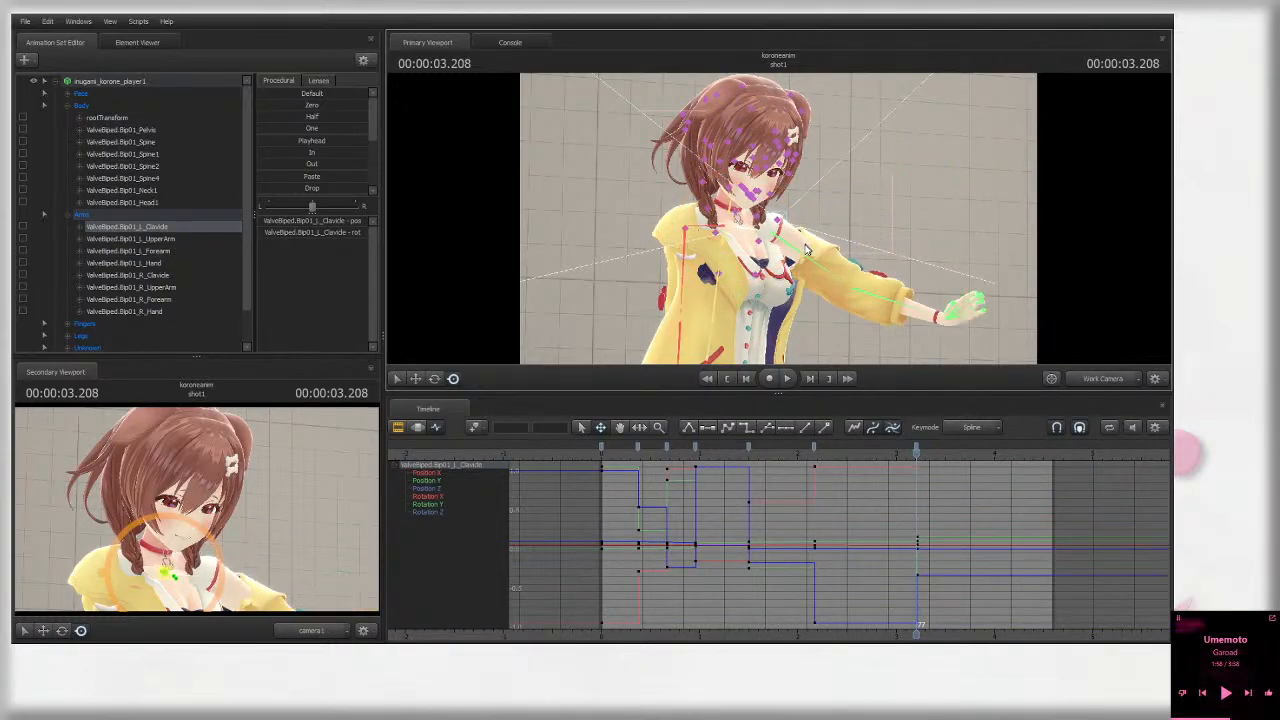
{"action": "left_click", "coordinate": [800, 240], "text": "ctrl"}
{"action": "left_click_drag", "start_coordinate": [811, 276], "coordinate": [742, 272]}
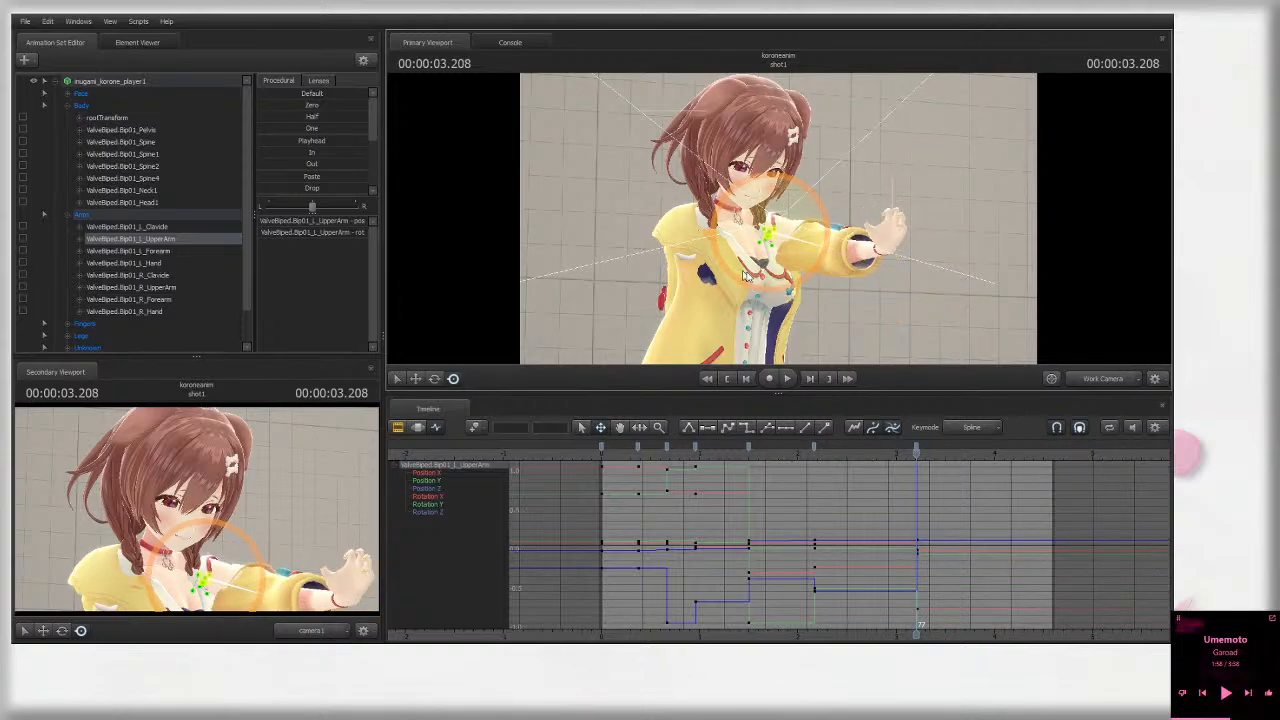
{"action": "left_click_drag", "start_coordinate": [717, 229], "coordinate": [930, 238]}
Step: Adjust the left forearm and hand, and twist the left upper arm around its axis
{"action": "left_click", "coordinate": [884, 237], "text": "ctrl"}
{"action": "left_click", "coordinate": [949, 226], "text": "ctrl"}
{"action": "left_click_drag", "start_coordinate": [930, 238], "coordinate": [895, 240], "text": "alt"}
{"action": "left_click", "coordinate": [779, 237], "text": "ctrl"}
{"action": "left_click_drag", "start_coordinate": [779, 237], "coordinate": [740, 252], "text": "alt"}
{"action": "key", "text": "e"}
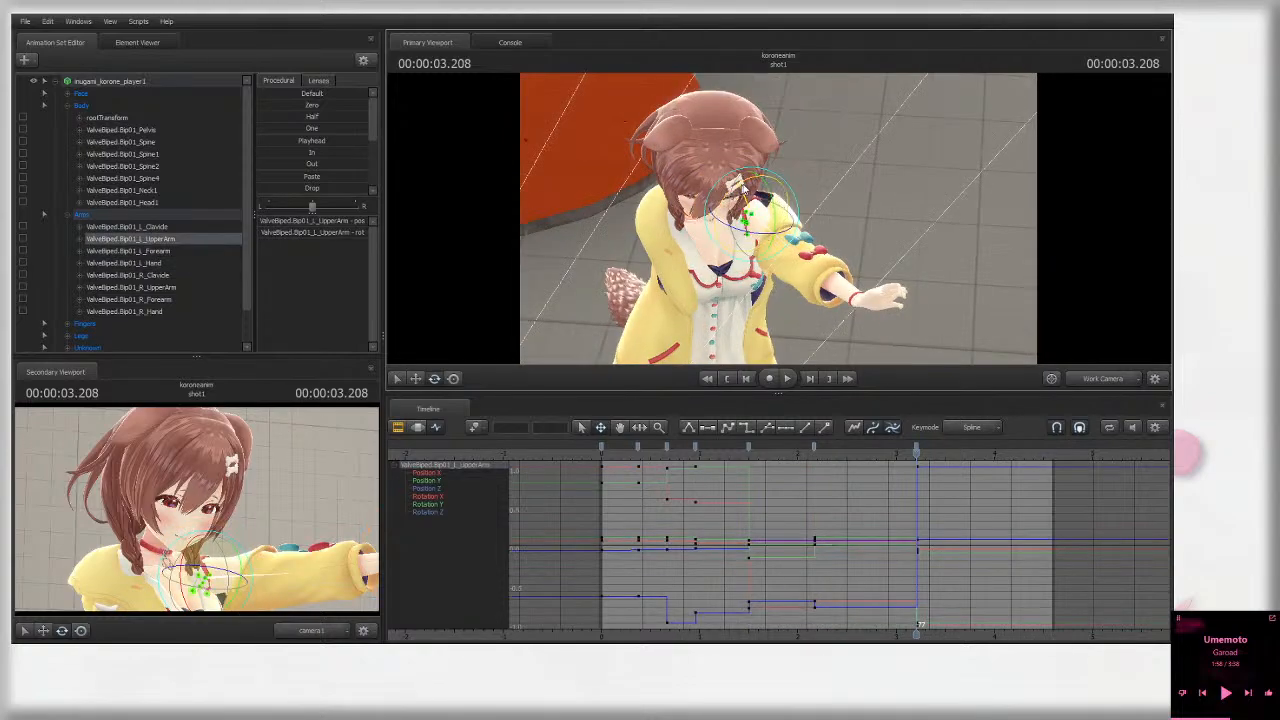
{"action": "left_click_drag", "start_coordinate": [743, 188], "coordinate": [768, 236]}
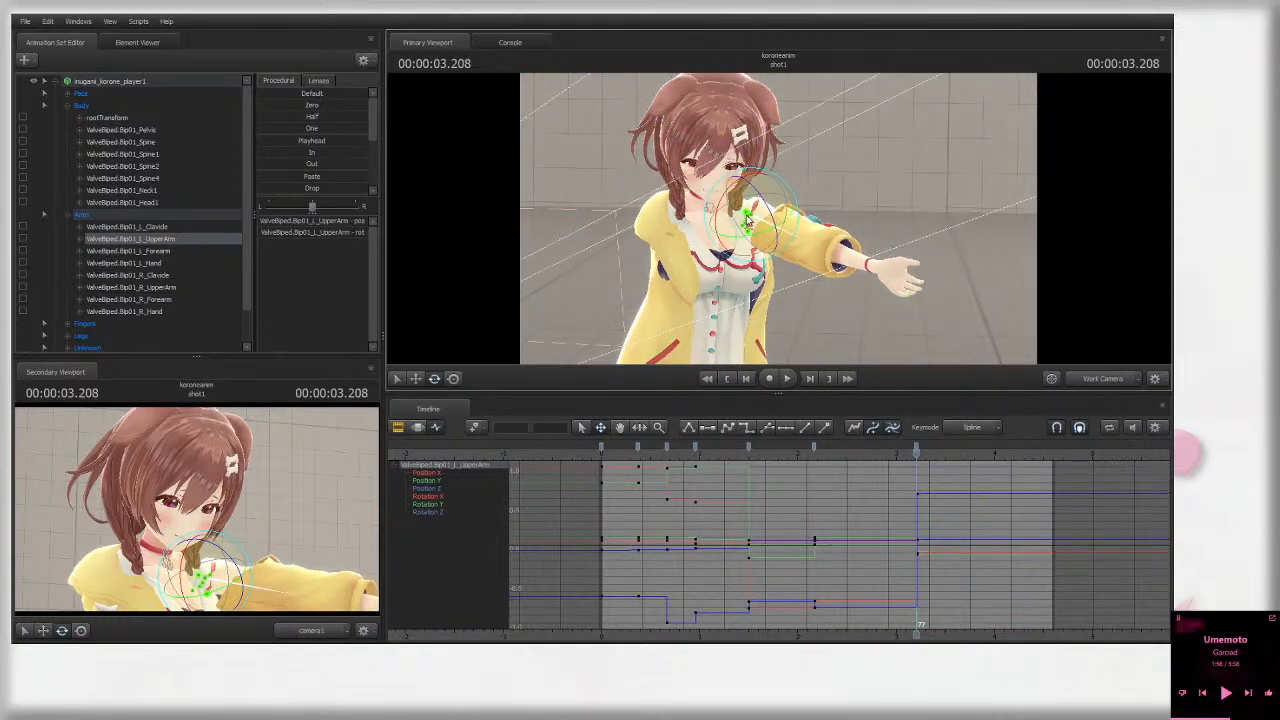
Step: Rotate the Head1 bone through camera1 so the head turns and tilts toward the character's right side
{"action": "left_click", "coordinate": [1105, 377]}
{"action": "left_click", "coordinate": [732, 236], "text": "ctrl"}
{"action": "left_click", "coordinate": [735, 232], "text": "ctrl"}
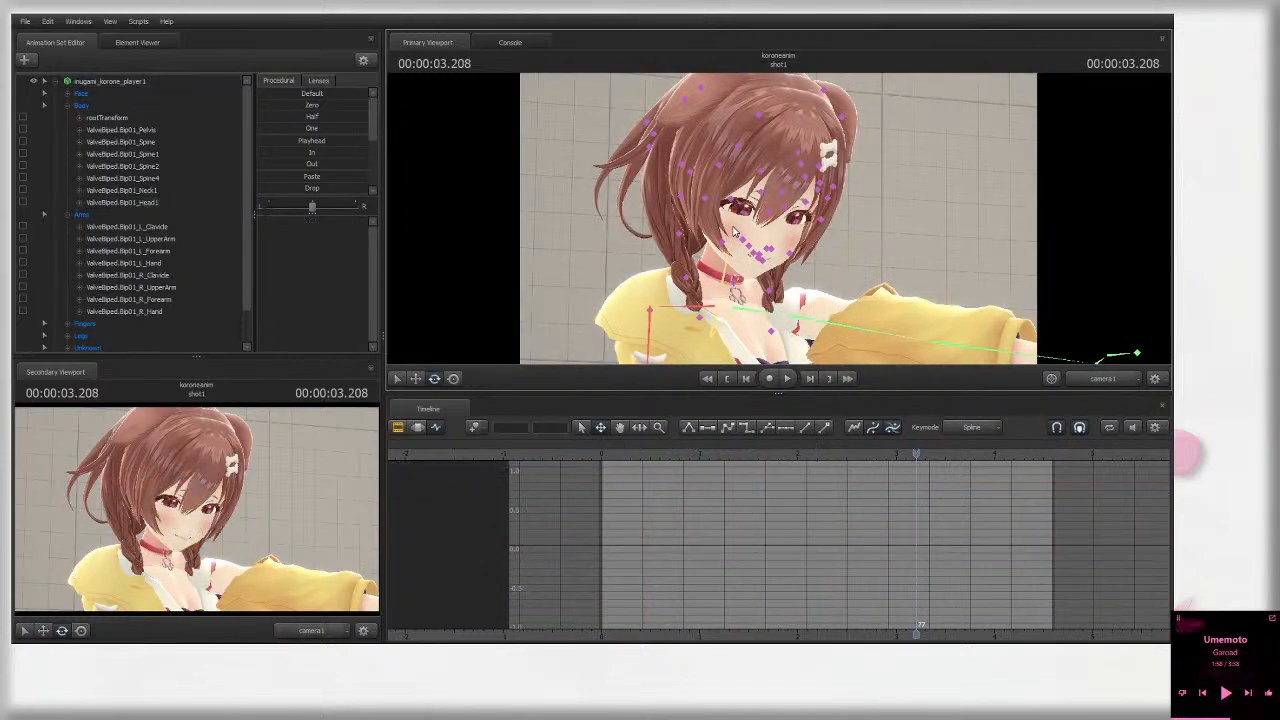
{"action": "left_click", "coordinate": [143, 201]}
{"action": "key", "text": "r"}
{"action": "left_click_drag", "start_coordinate": [771, 212], "coordinate": [721, 221]}
{"action": "left_click", "coordinate": [724, 280], "text": "ctrl"}
{"action": "left_click", "coordinate": [116, 204]}
{"action": "key", "text": "ctrl"}
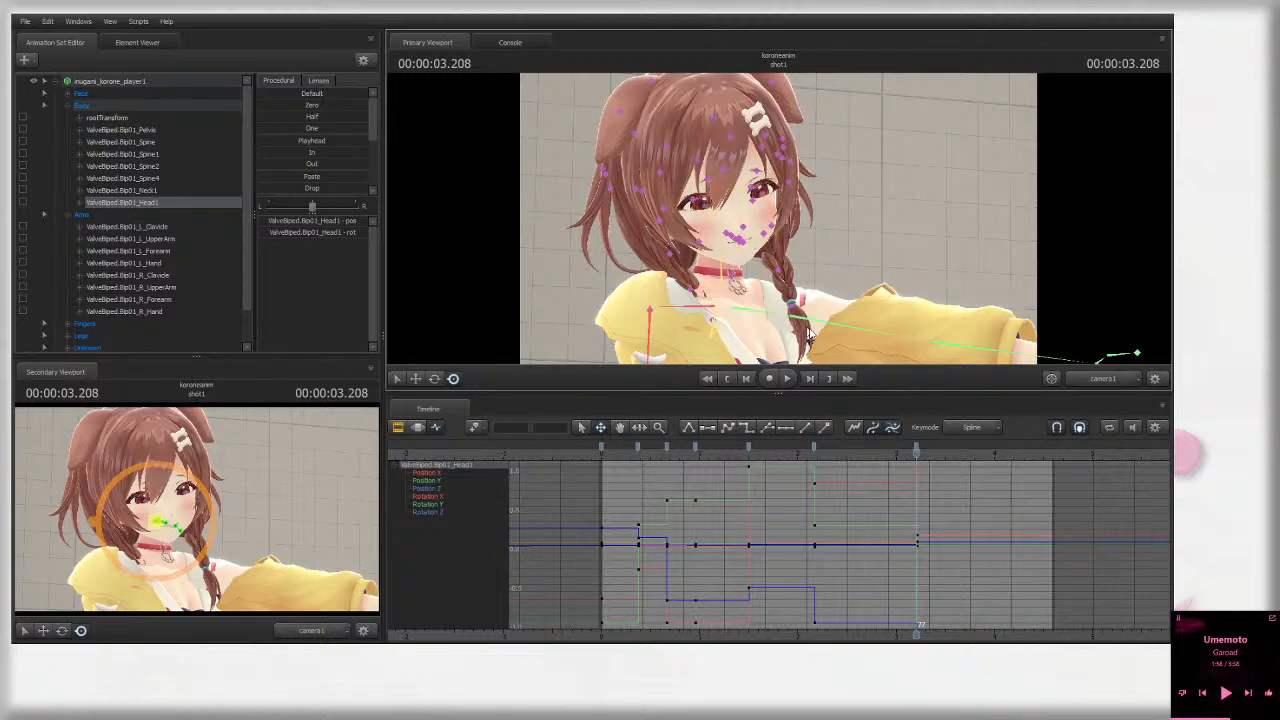
Step: Raise the right upper arm out to the character's side, mirroring the spread left arm
{"action": "left_click", "coordinate": [648, 324]}
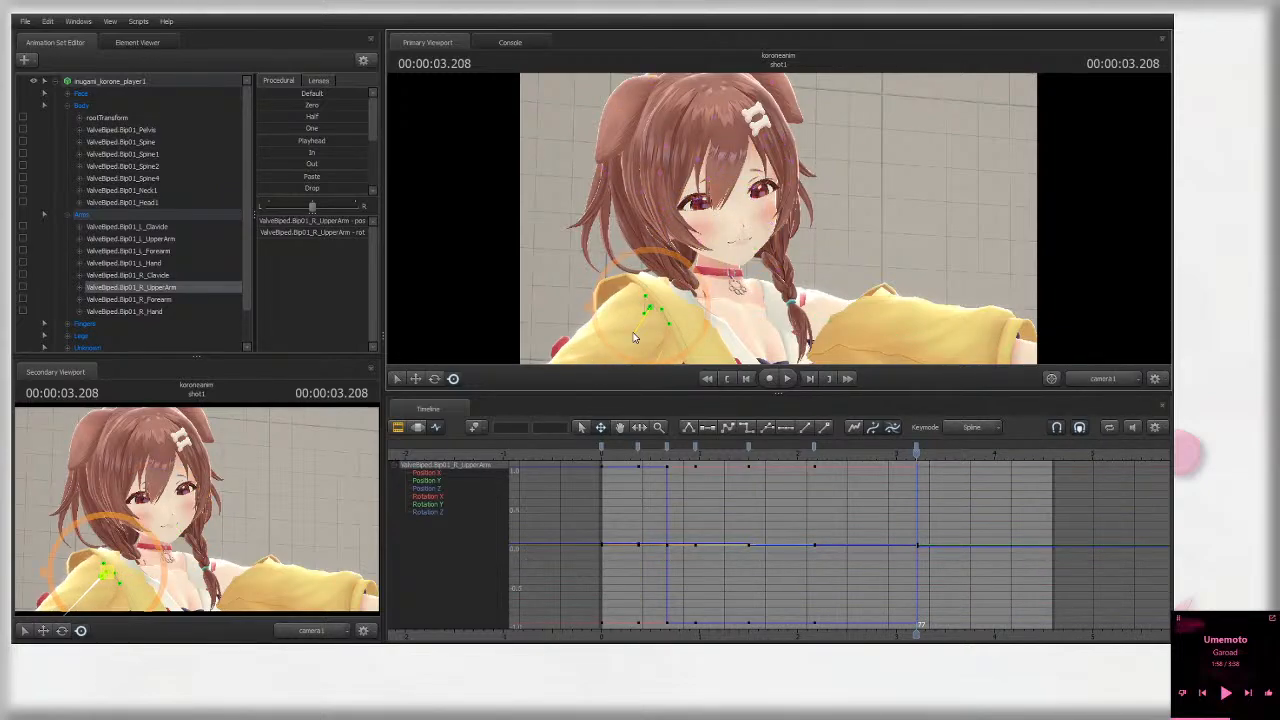
{"action": "left_click_drag", "start_coordinate": [657, 343], "coordinate": [672, 312]}
{"action": "left_click", "coordinate": [696, 314]}
{"action": "left_click", "coordinate": [654, 316], "text": "ctrl"}
{"action": "left_click", "coordinate": [1086, 377]}
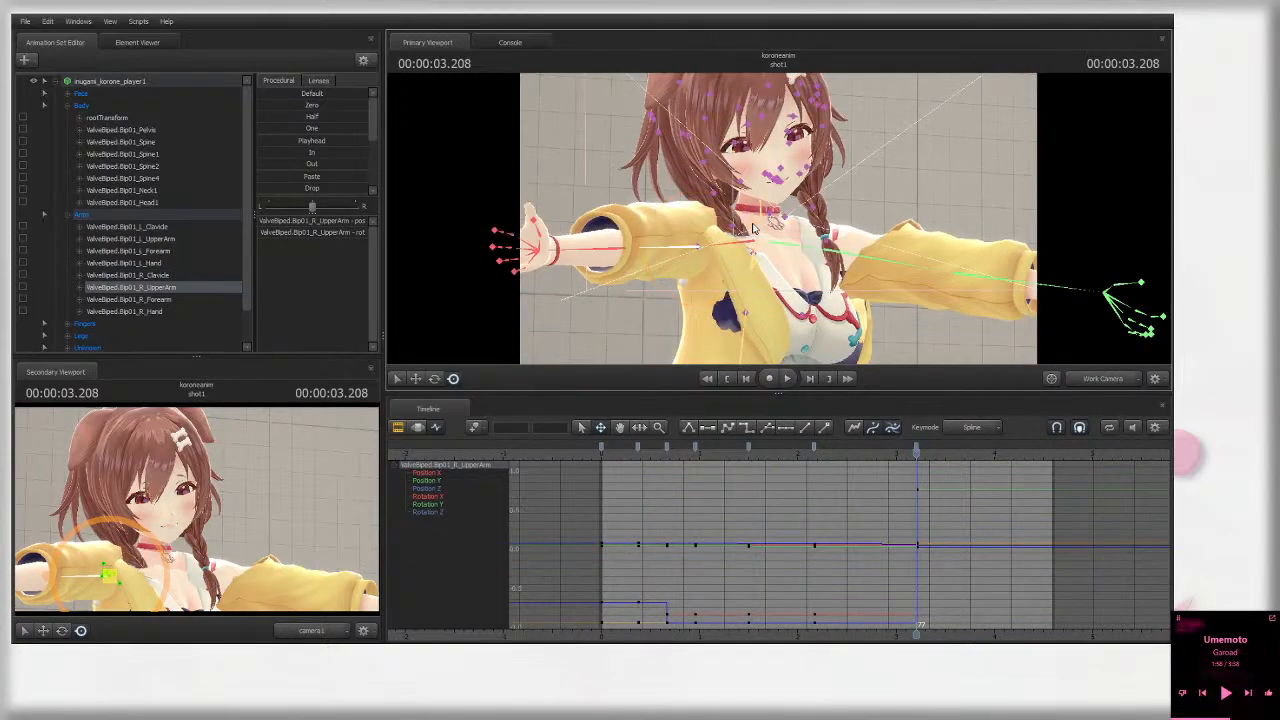
Step: Rotate the right forearm and upper arm so the right arm reaches forward with an open palm
{"action": "left_click", "coordinate": [614, 254], "text": "ctrl"}
{"action": "key", "text": "e"}
{"action": "key", "text": "s"}
{"action": "left_click_drag", "start_coordinate": [622, 258], "coordinate": [608, 264]}
{"action": "left_click_drag", "start_coordinate": [694, 246], "coordinate": [766, 234]}
{"action": "left_click", "coordinate": [677, 229], "text": "ctrl"}
{"action": "left_click", "coordinate": [761, 231], "text": "ctrl"}
{"action": "left_click", "coordinate": [729, 263], "text": "ctrl"}
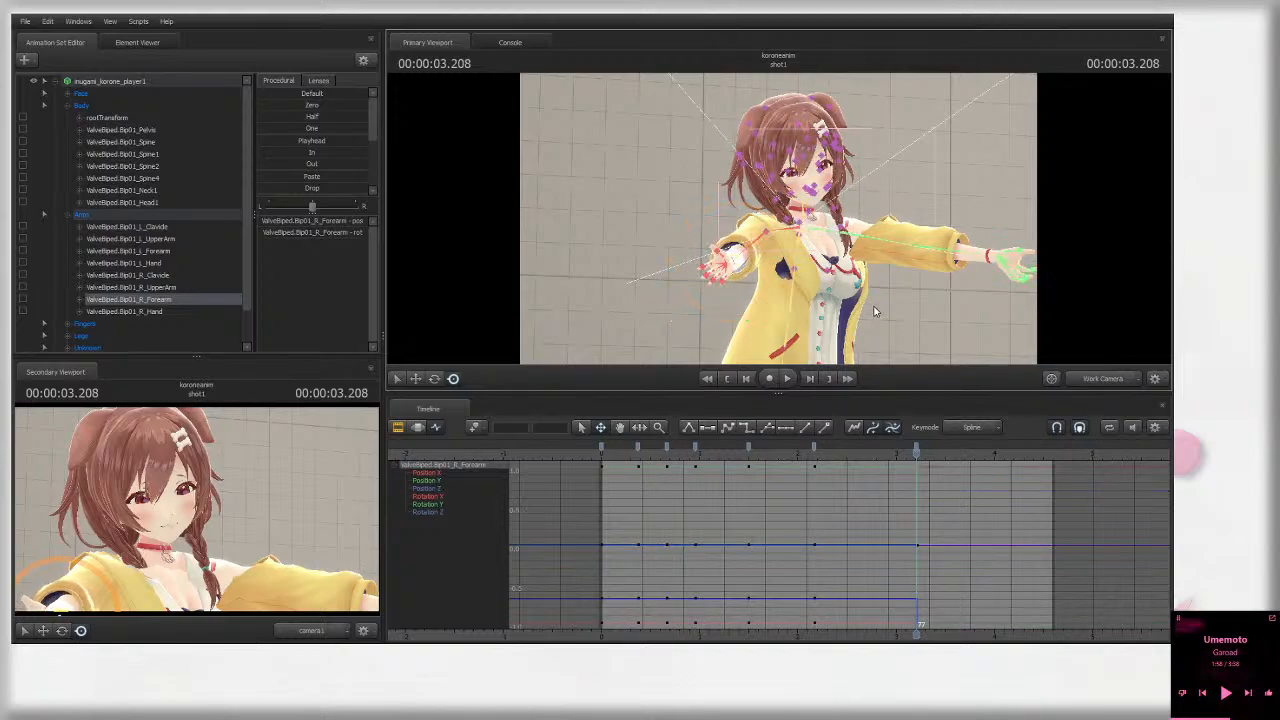
Step: Lower the outstretched left arm by rotating its upper arm bone
{"action": "left_click", "coordinate": [847, 241], "text": "ctrl"}
{"action": "left_click_drag", "start_coordinate": [850, 242], "coordinate": [872, 252]}
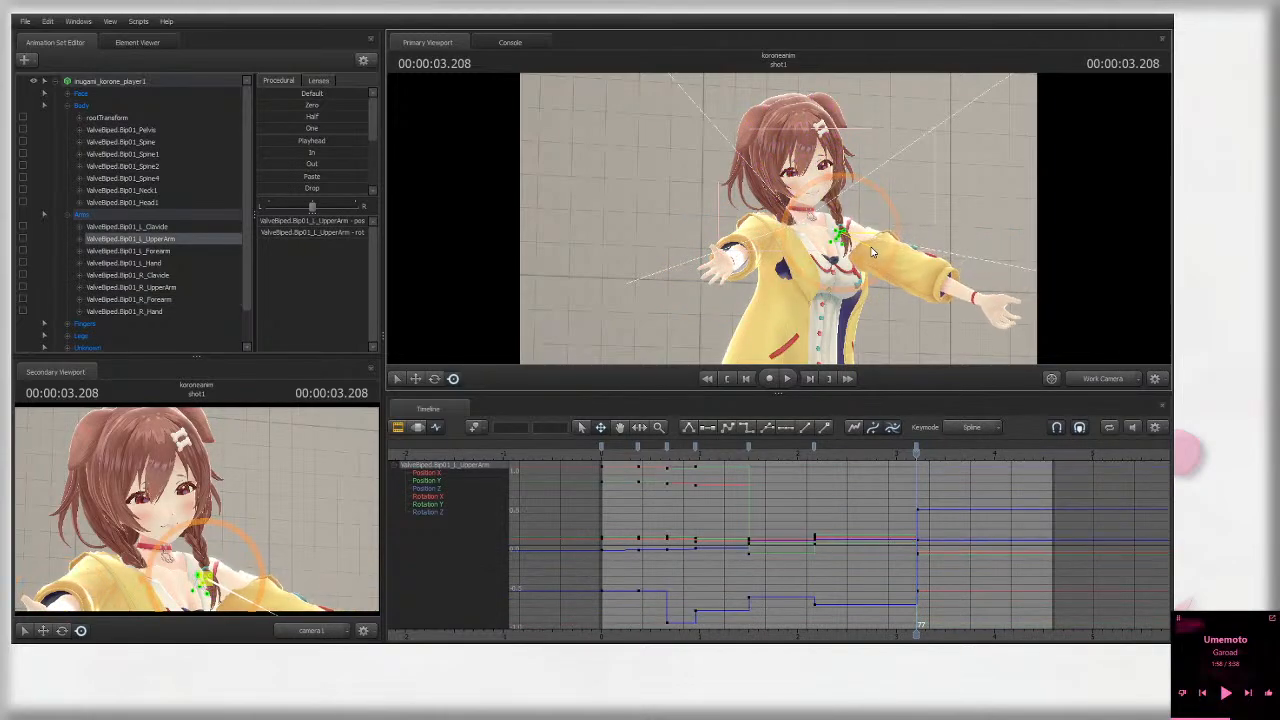
Step: Rotate the right forearm upward at the elbow so the right hand rises in front of the character
{"action": "left_click", "coordinate": [764, 247], "text": "ctrl"}
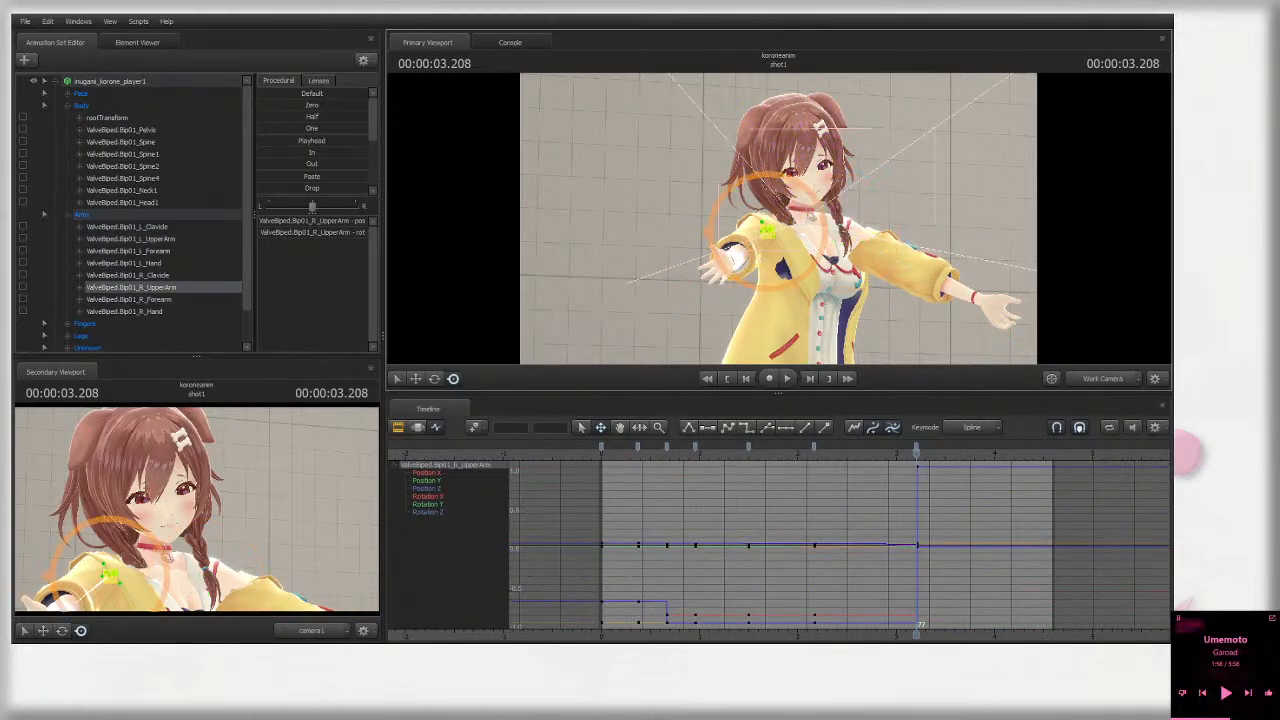
{"action": "left_click_drag", "start_coordinate": [762, 248], "coordinate": [653, 270], "text": "alt"}
{"action": "left_click", "coordinate": [655, 263], "text": "ctrl"}
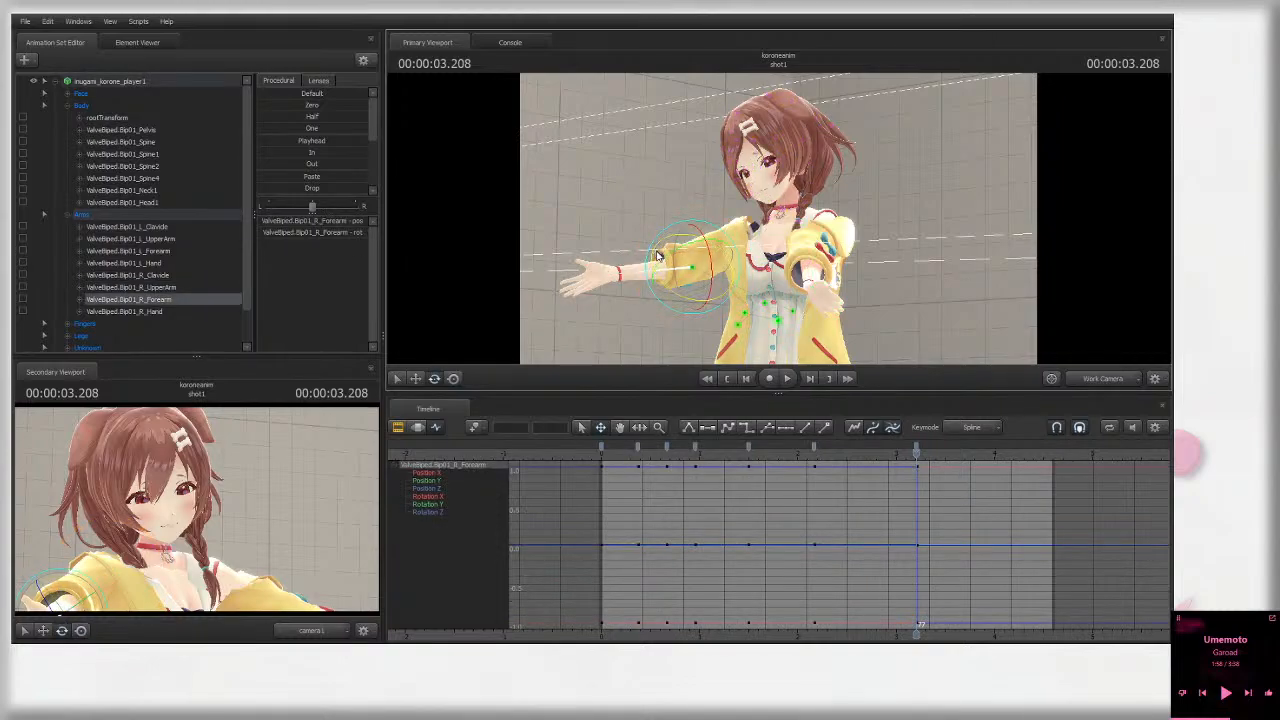
{"action": "left_click_drag", "start_coordinate": [826, 260], "coordinate": [778, 222], "text": "alt"}
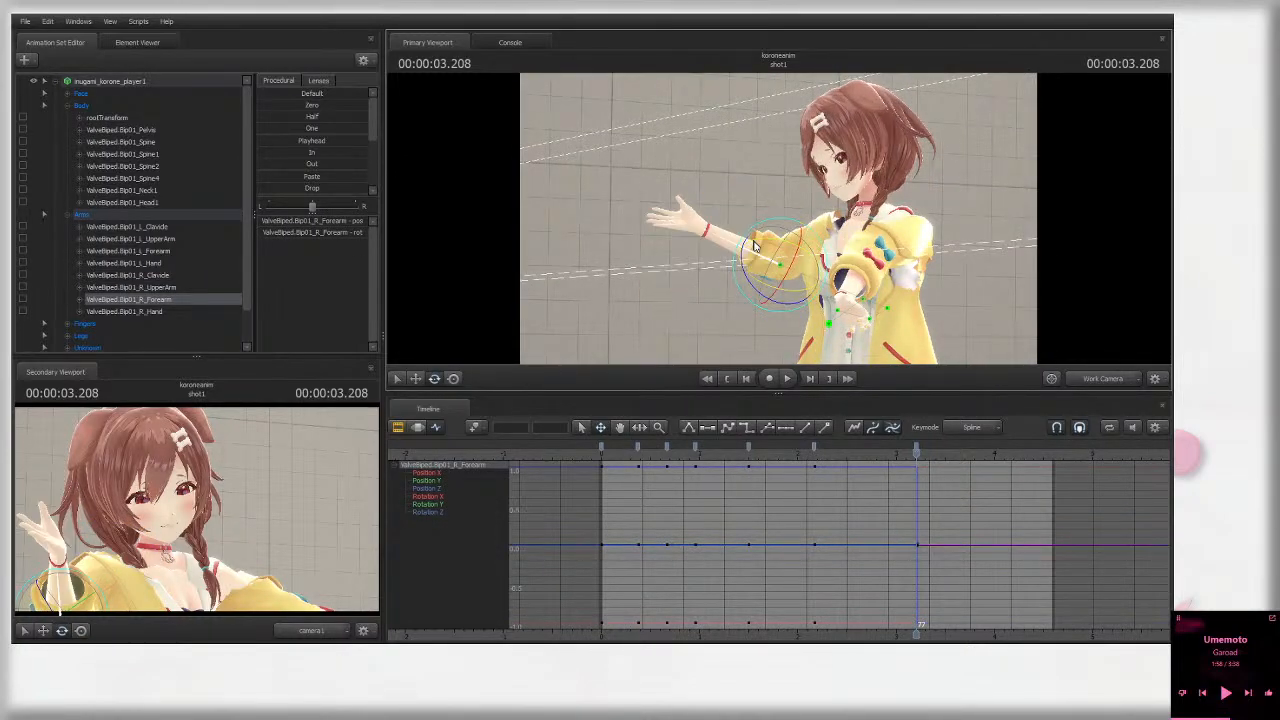
Step: Bend the right hand back at the wrist so its fingers point upward
{"action": "left_click", "coordinate": [688, 222], "text": "ctrl"}
{"action": "left_click", "coordinate": [695, 222], "text": "ctrl"}
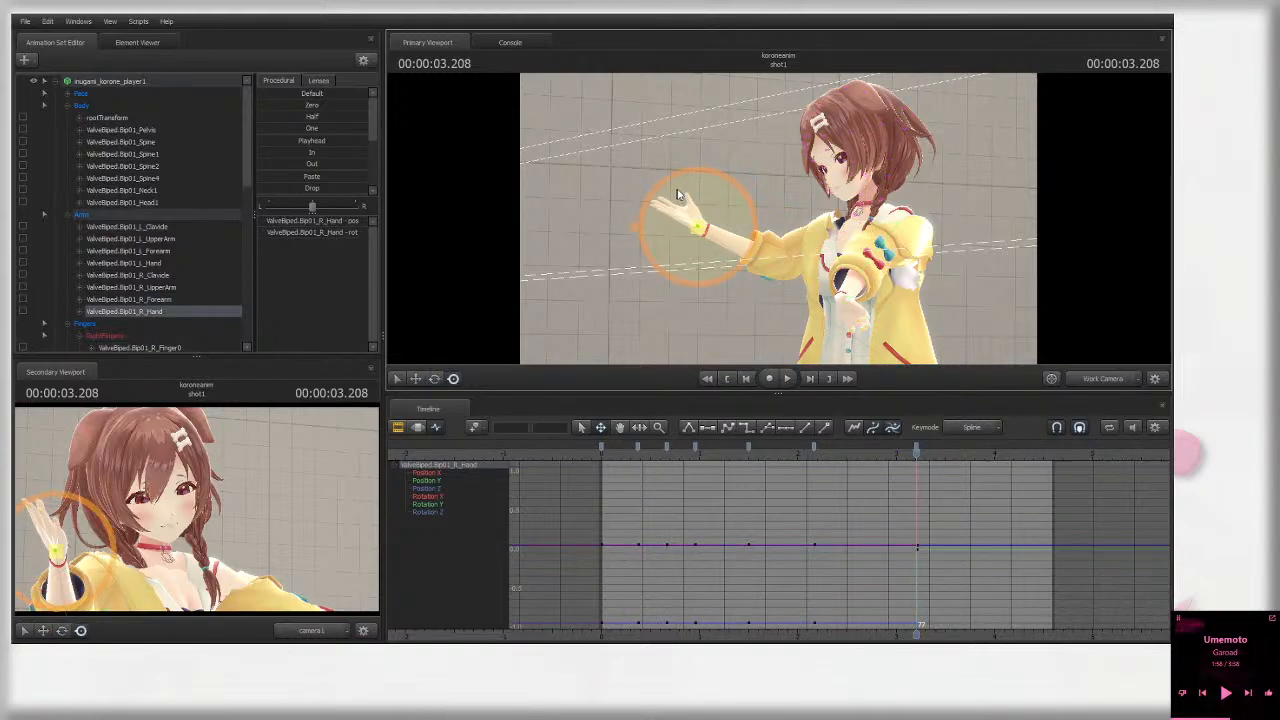
{"action": "left_click_drag", "start_coordinate": [684, 213], "coordinate": [733, 231]}
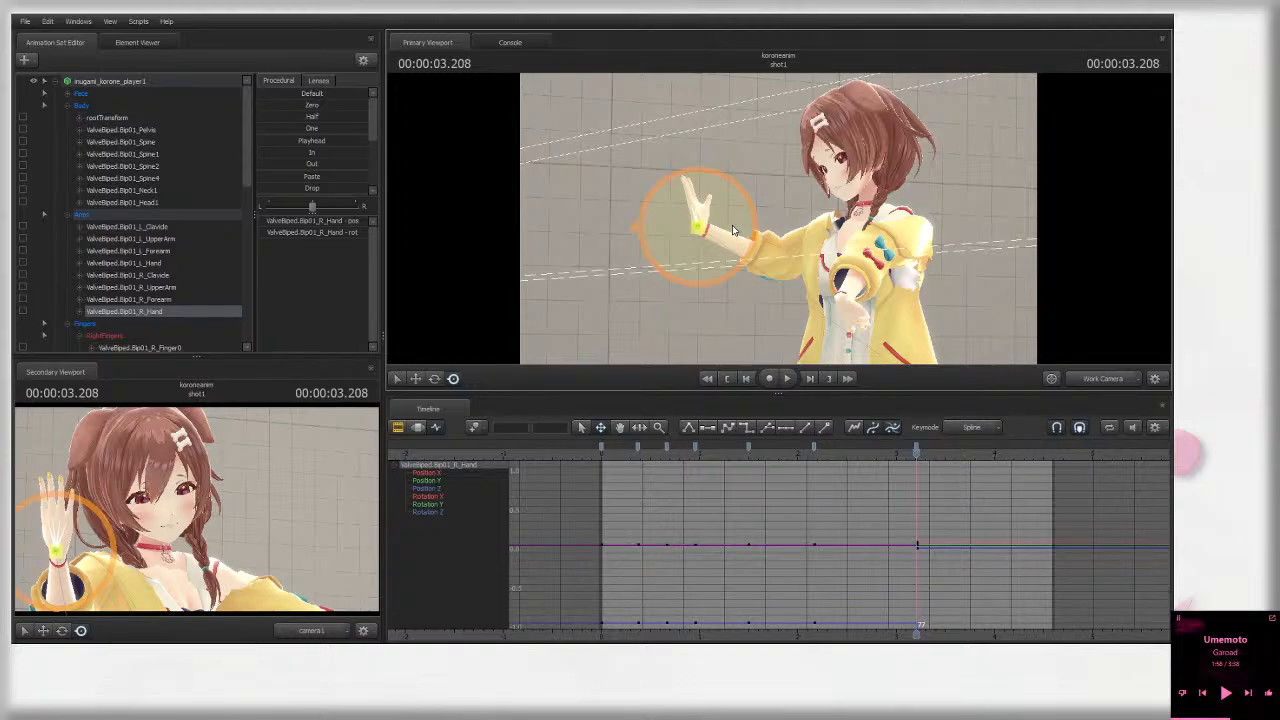
Step: Rotate the right upper arm and forearm to bring the raised right hand beside the character's head
{"action": "left_click", "coordinate": [807, 254], "text": "ctrl"}
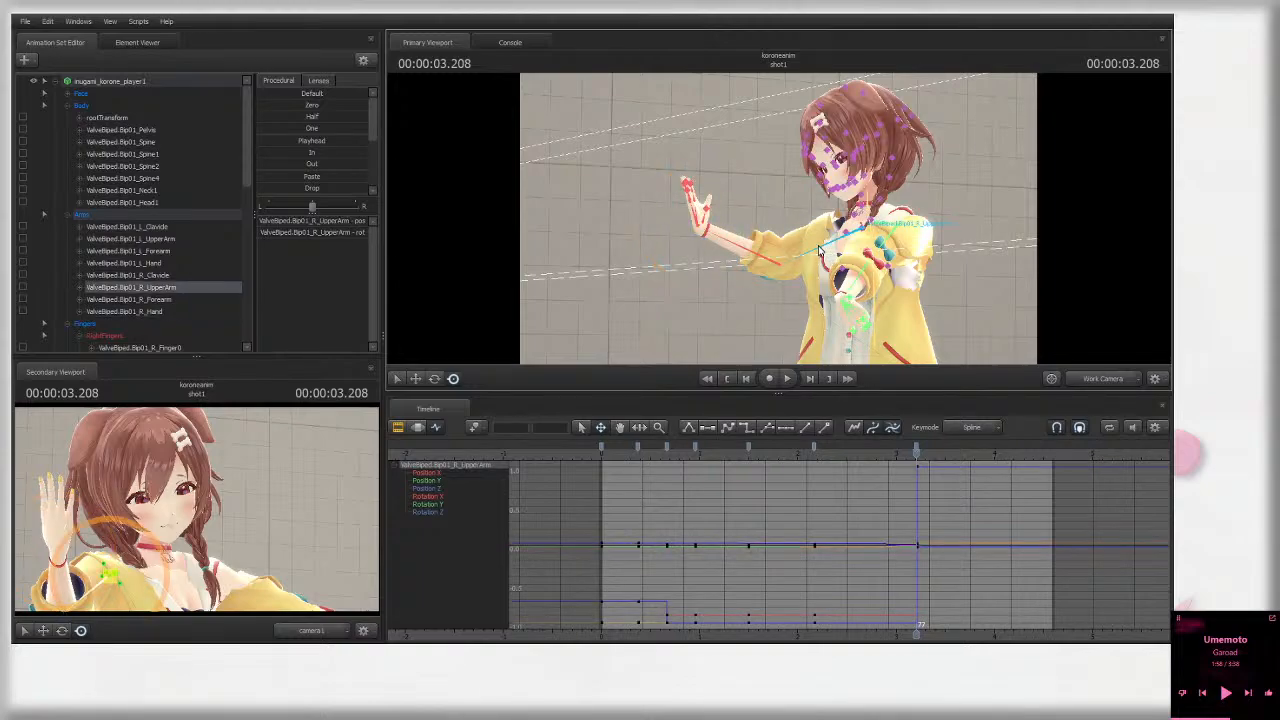
{"action": "left_click_drag", "start_coordinate": [810, 258], "coordinate": [783, 223]}
{"action": "left_click", "coordinate": [768, 253]}
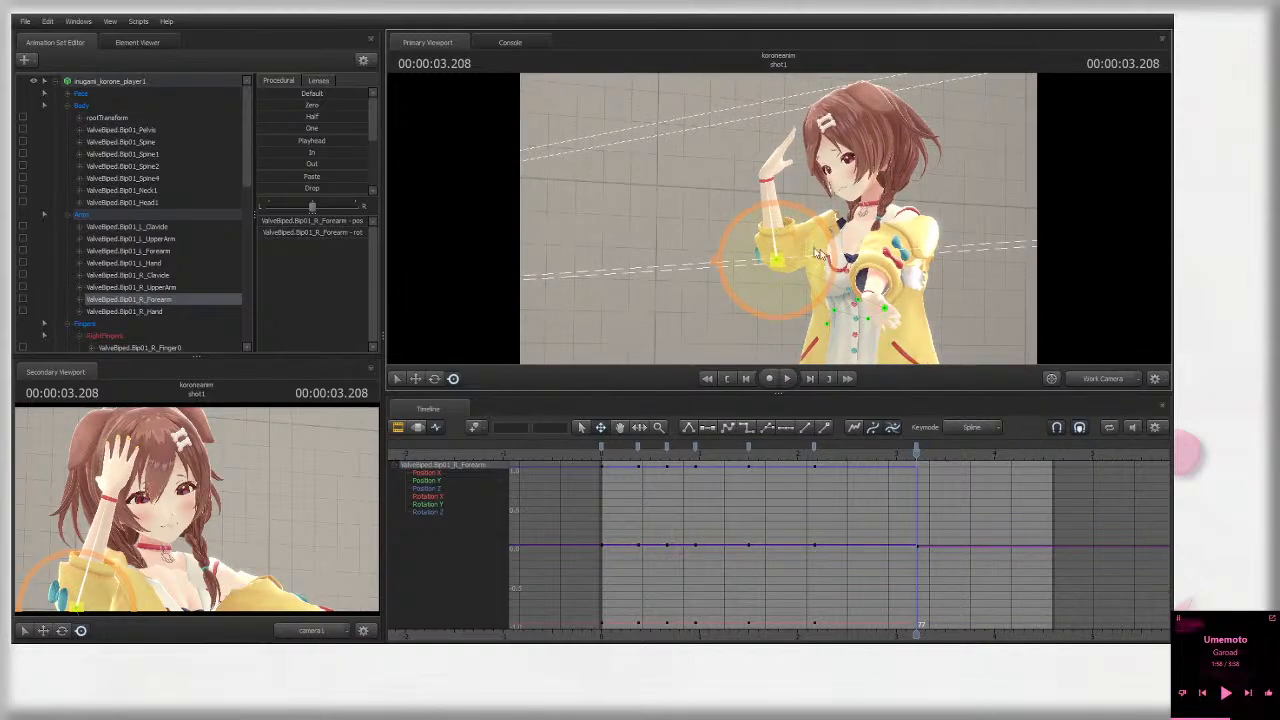
{"action": "mouse_move", "coordinate": [818, 254]}
{"action": "left_mouse_down", "text": "alt"}
{"action": "mouse_move", "coordinate": [832, 190]}
{"action": "mouse_move", "coordinate": [824, 262]}
{"action": "left_mouse_up", "text": "alt"}
{"action": "left_click_drag", "start_coordinate": [824, 262], "coordinate": [760, 244], "text": "alt"}
Step: Twist the right forearm and rotate the right hand so its palm faces the character's hair
{"action": "left_click", "coordinate": [762, 238], "text": "ctrl"}
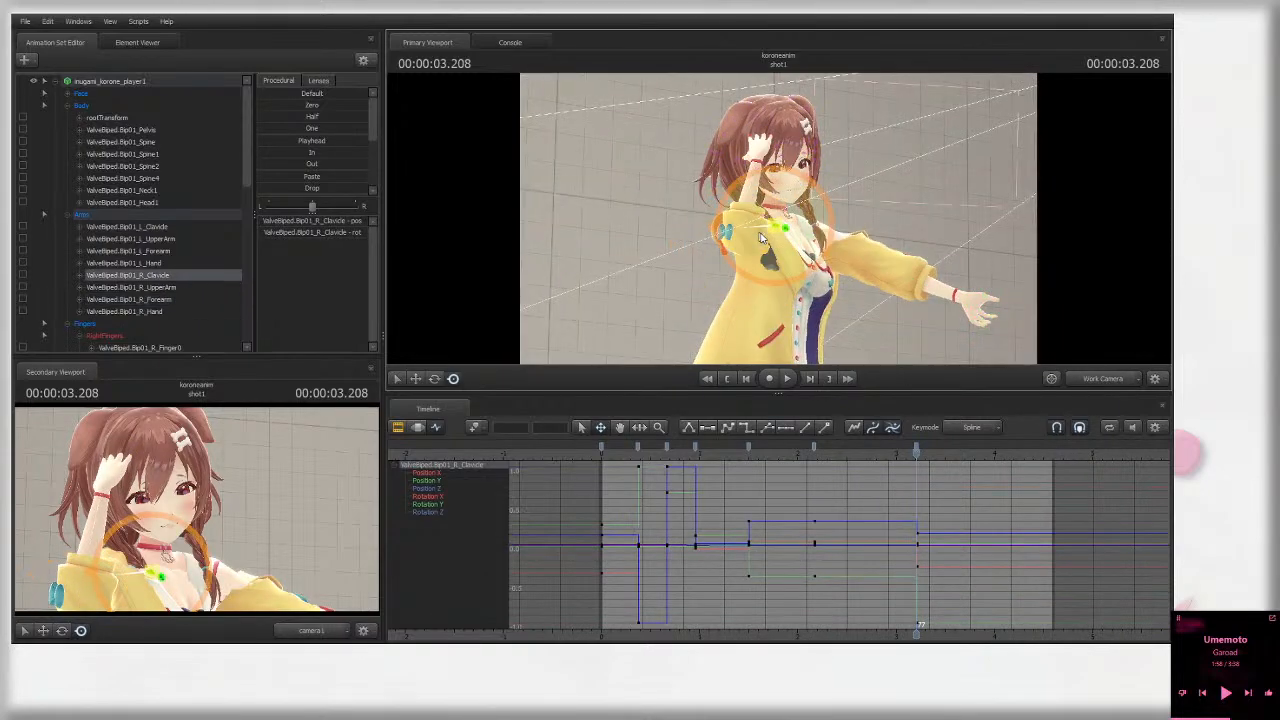
{"action": "left_click", "coordinate": [716, 218], "text": "ctrl"}
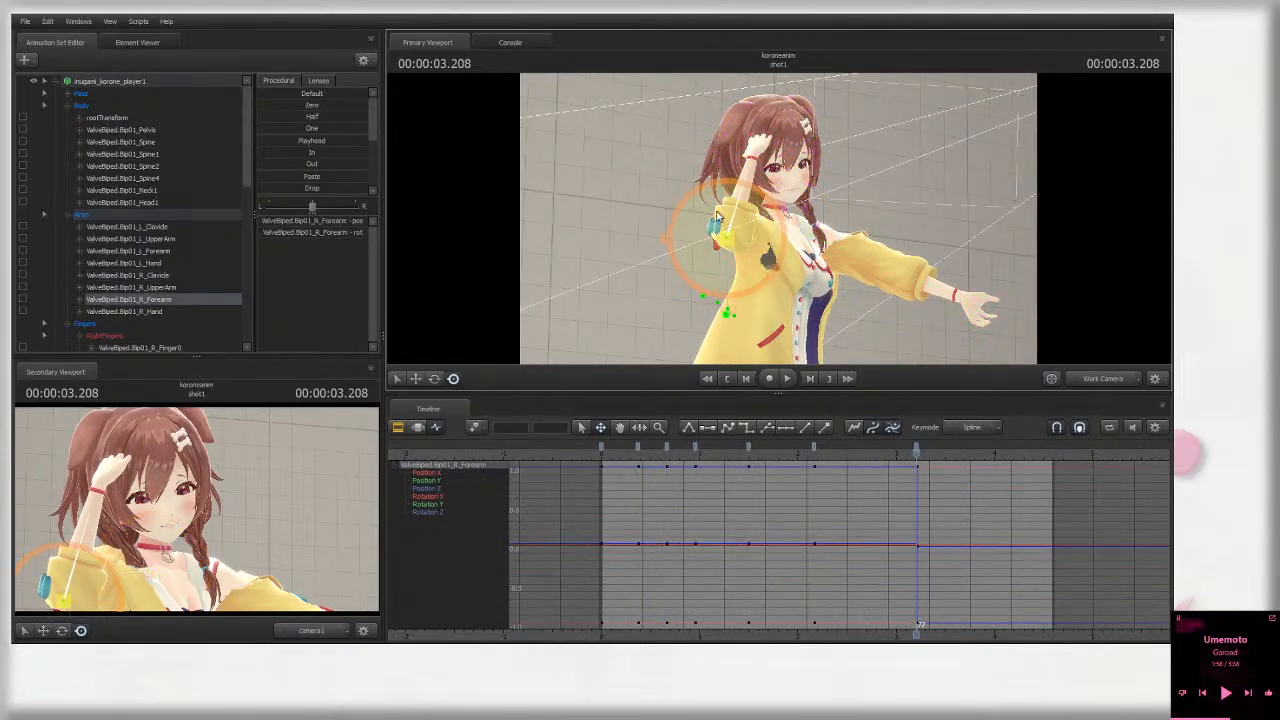
{"action": "left_click_drag", "start_coordinate": [717, 216], "coordinate": [711, 242]}
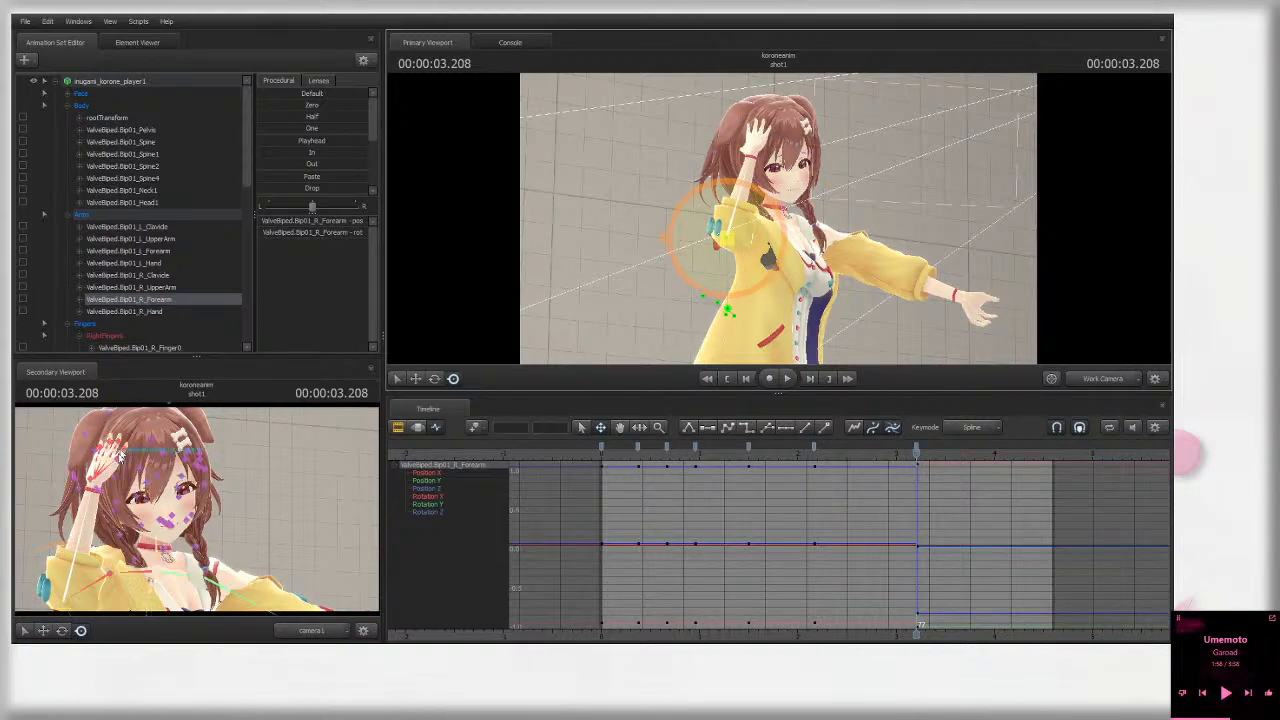
{"action": "left_click", "coordinate": [120, 456], "text": "ctrl"}
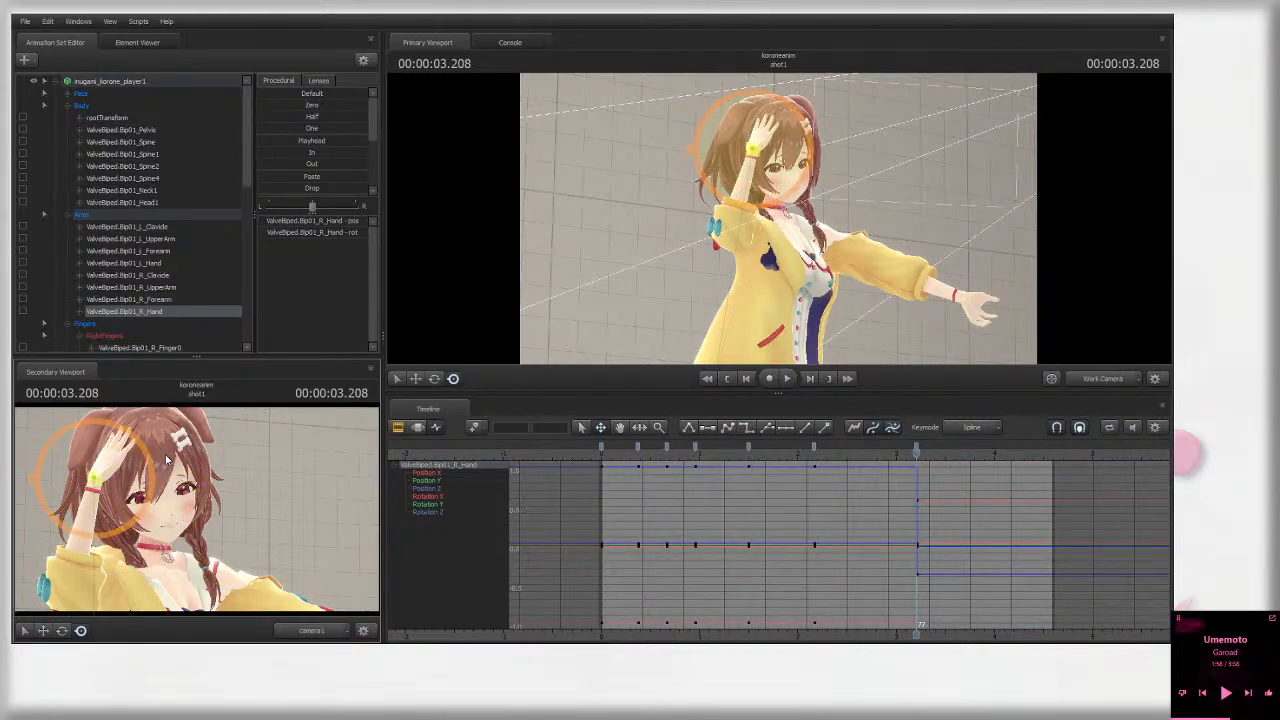
{"action": "mouse_move", "coordinate": [778, 220]}
{"action": "left_mouse_down"}
{"action": "mouse_move", "coordinate": [745, 222]}
{"action": "mouse_move", "coordinate": [750, 205]}
{"action": "mouse_move", "coordinate": [777, 221]}
{"action": "mouse_move", "coordinate": [788, 218]}
{"action": "mouse_move", "coordinate": [752, 218]}
{"action": "mouse_move", "coordinate": [880, 217]}
{"action": "mouse_move", "coordinate": [778, 222]}
{"action": "left_mouse_up"}
Step: Select the base joints of the four right fingers, Finger1 to Finger4, and bend them together toward the head
{"action": "left_click", "coordinate": [756, 246], "text": "ctrl"}
{"action": "left_click", "coordinate": [772, 214], "text": "ctrl+shift"}
{"action": "left_click", "coordinate": [764, 212], "text": "ctrl+shift"}
{"action": "left_click", "coordinate": [761, 214], "text": "ctrl+shift"}
{"action": "left_click", "coordinate": [772, 216], "text": "ctrl"}
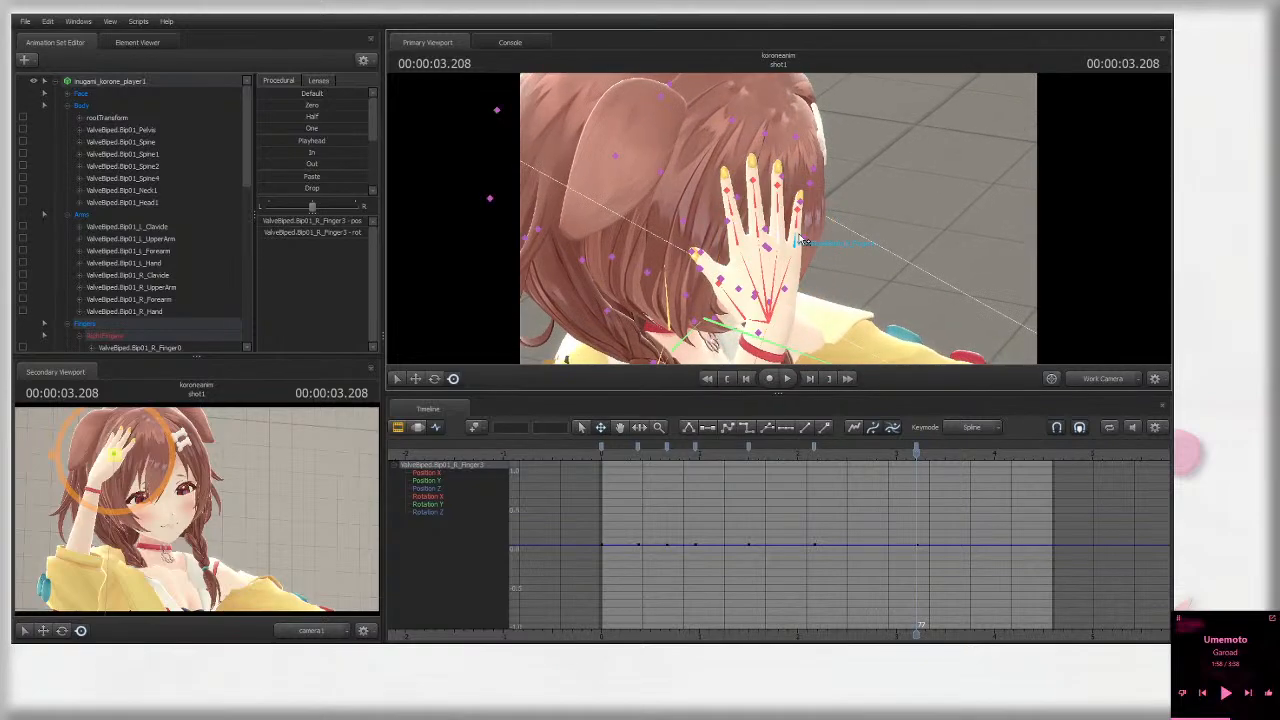
{"action": "left_click", "coordinate": [792, 237], "text": "ctrl+shift"}
{"action": "left_click", "coordinate": [762, 230], "text": "ctrl+shift"}
{"action": "left_click", "coordinate": [741, 228], "text": "ctrl+shift"}
{"action": "key", "text": "e"}
{"action": "left_click_drag", "start_coordinate": [830, 272], "coordinate": [772, 209], "text": "alt"}
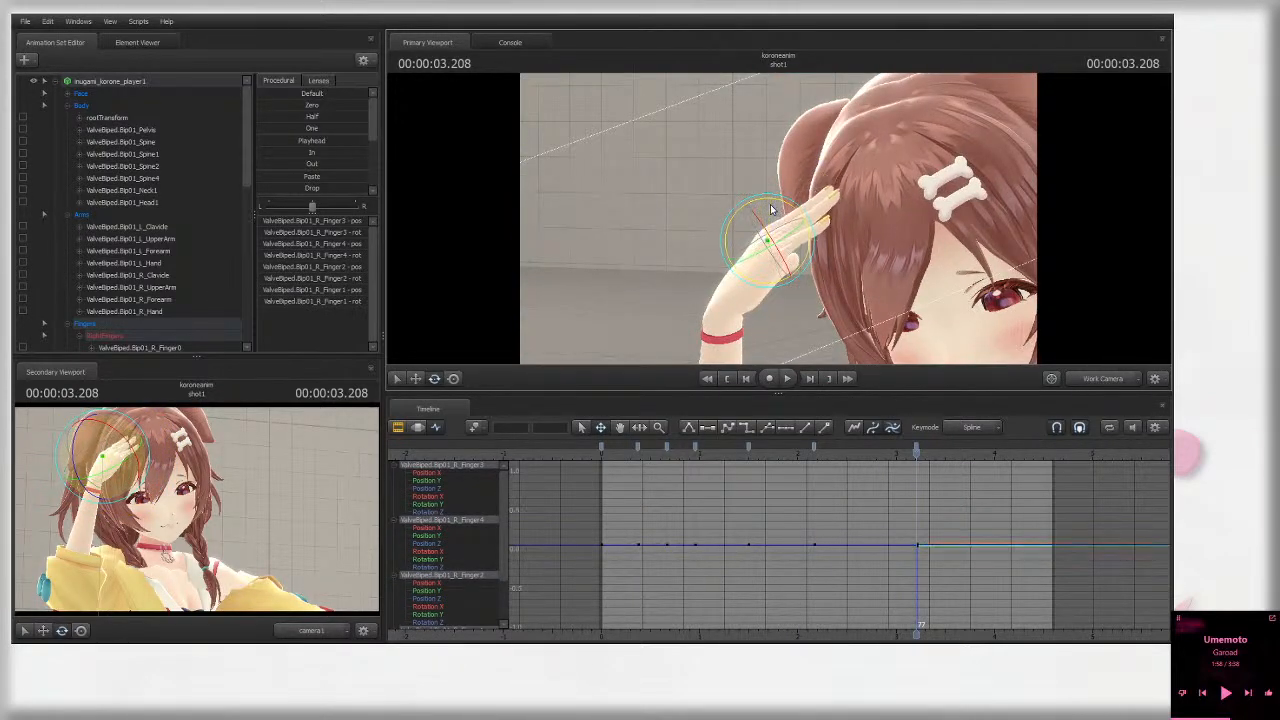
Step: Curl the middle joints of the right hand's outer fingers, including Finger41, toward the head
{"action": "left_click", "coordinate": [805, 240], "text": "ctrl"}
{"action": "left_click", "coordinate": [811, 225], "text": "ctrl+shift"}
{"action": "left_click", "coordinate": [804, 246], "text": "ctrl"}
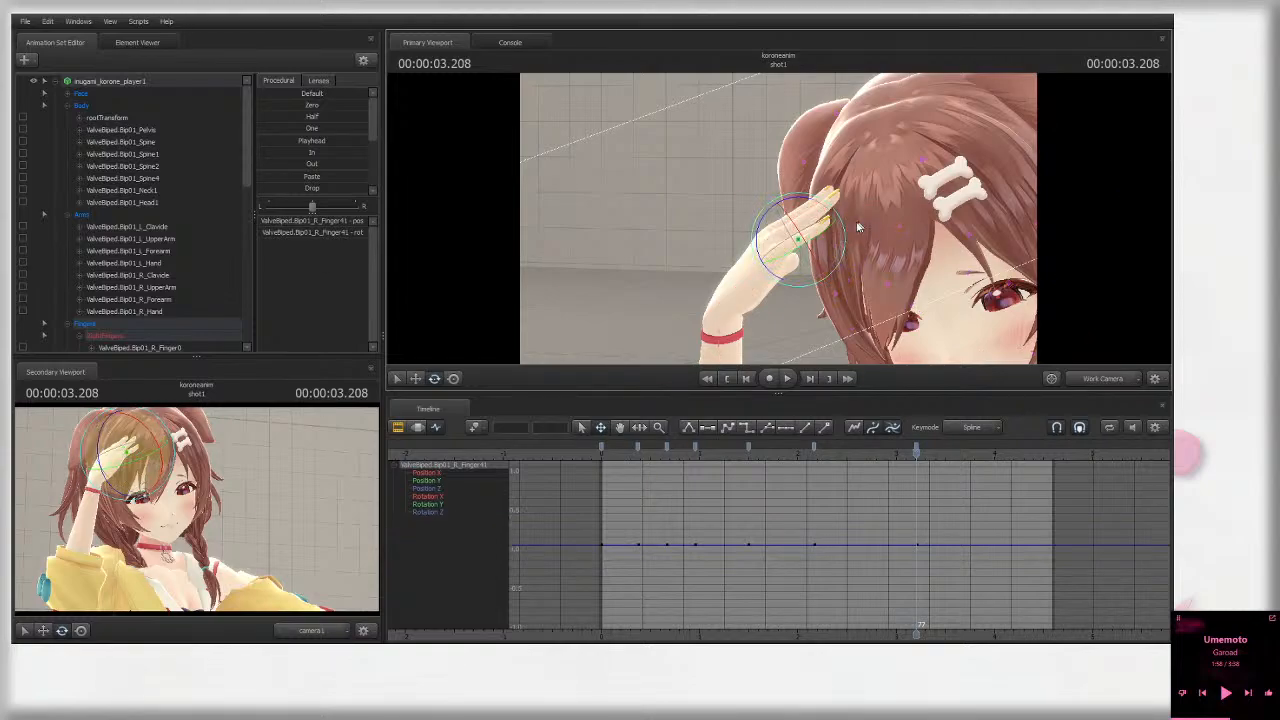
{"action": "left_click", "coordinate": [817, 239], "text": "ctrl"}
{"action": "key", "text": "r"}
{"action": "left_click_drag", "start_coordinate": [857, 252], "coordinate": [881, 267]}
Step: Curl the remaining right finger joints, including Finger22, to relax the hand against the hair
{"action": "left_click", "coordinate": [815, 220], "text": "ctrl"}
{"action": "left_click_drag", "start_coordinate": [881, 267], "coordinate": [874, 284], "text": "alt"}
{"action": "left_click", "coordinate": [794, 211], "text": "ctrl"}
{"action": "left_click_drag", "start_coordinate": [798, 212], "coordinate": [808, 254], "text": "alt"}
{"action": "left_click", "coordinate": [727, 236], "text": "ctrl"}
{"action": "left_click", "coordinate": [785, 216], "text": "ctrl"}
{"action": "left_click", "coordinate": [784, 217], "text": "ctrl"}
{"action": "left_click_drag", "start_coordinate": [808, 254], "coordinate": [1148, 414], "text": "alt"}
Step: Adjust the right arm and hand through camera1 so the hand arches over the side of the hair
{"action": "left_click", "coordinate": [1104, 378]}
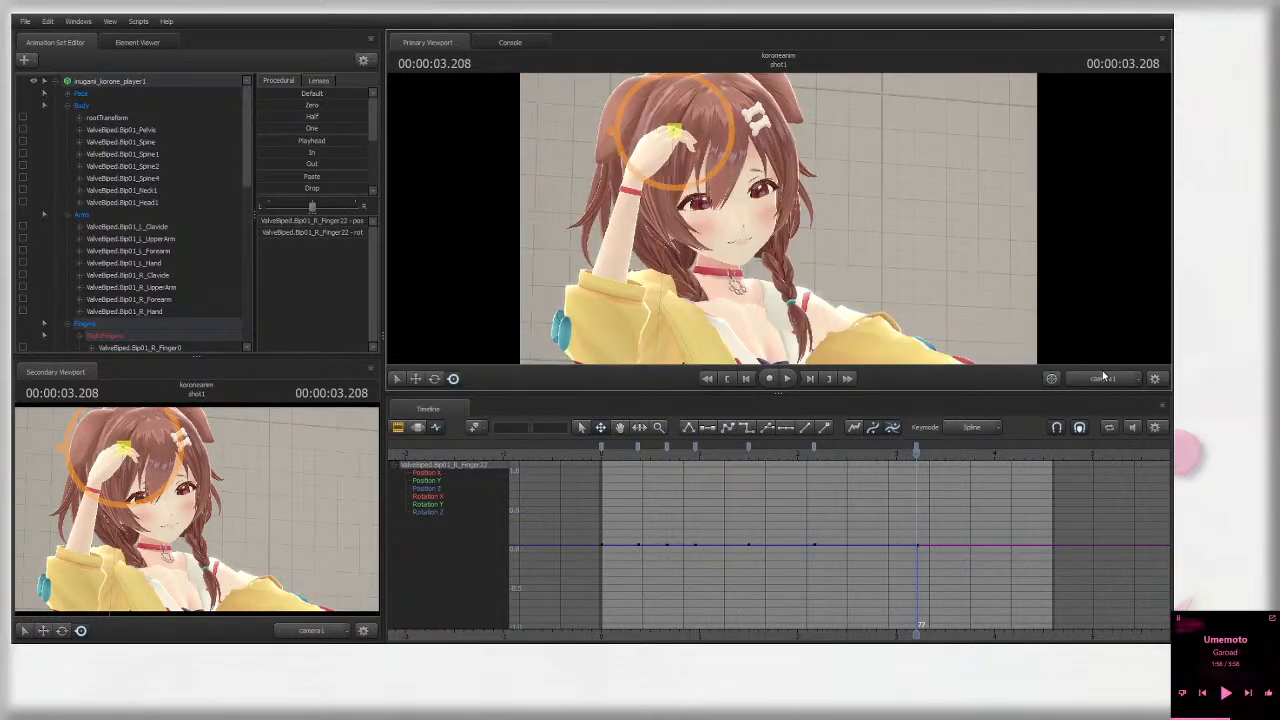
{"action": "left_click", "coordinate": [838, 318]}
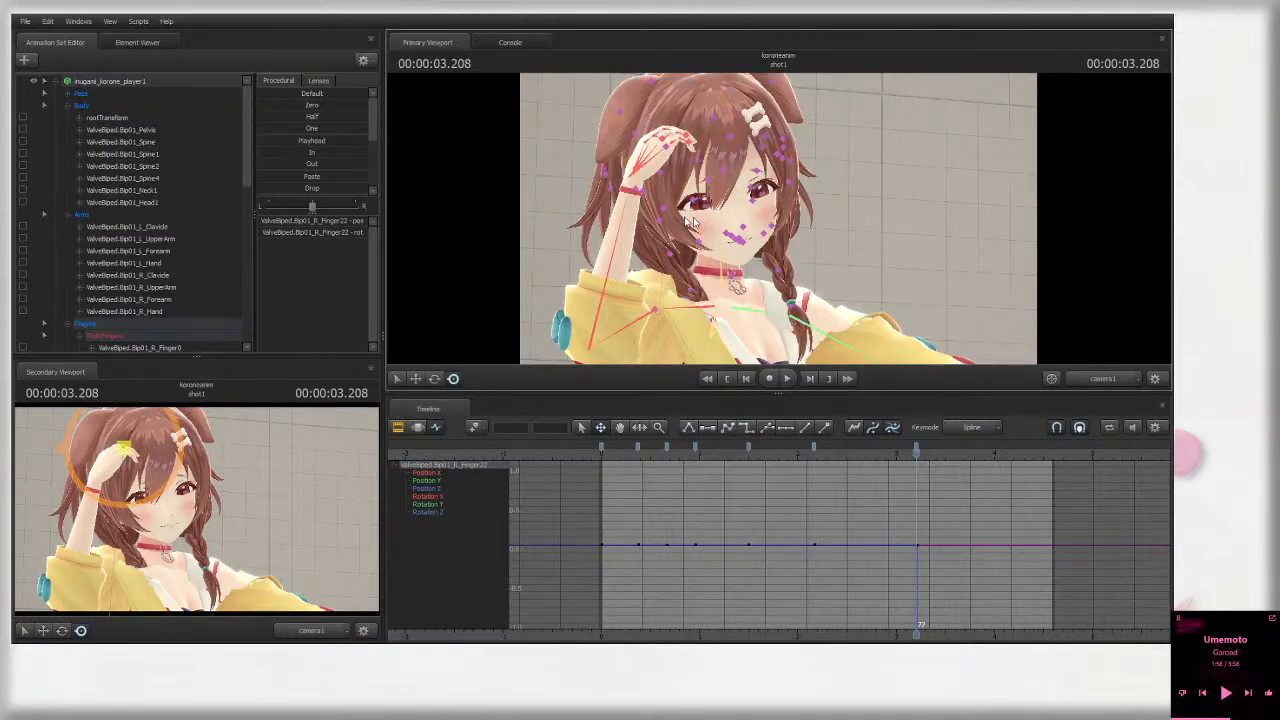
{"action": "left_click", "coordinate": [604, 272]}
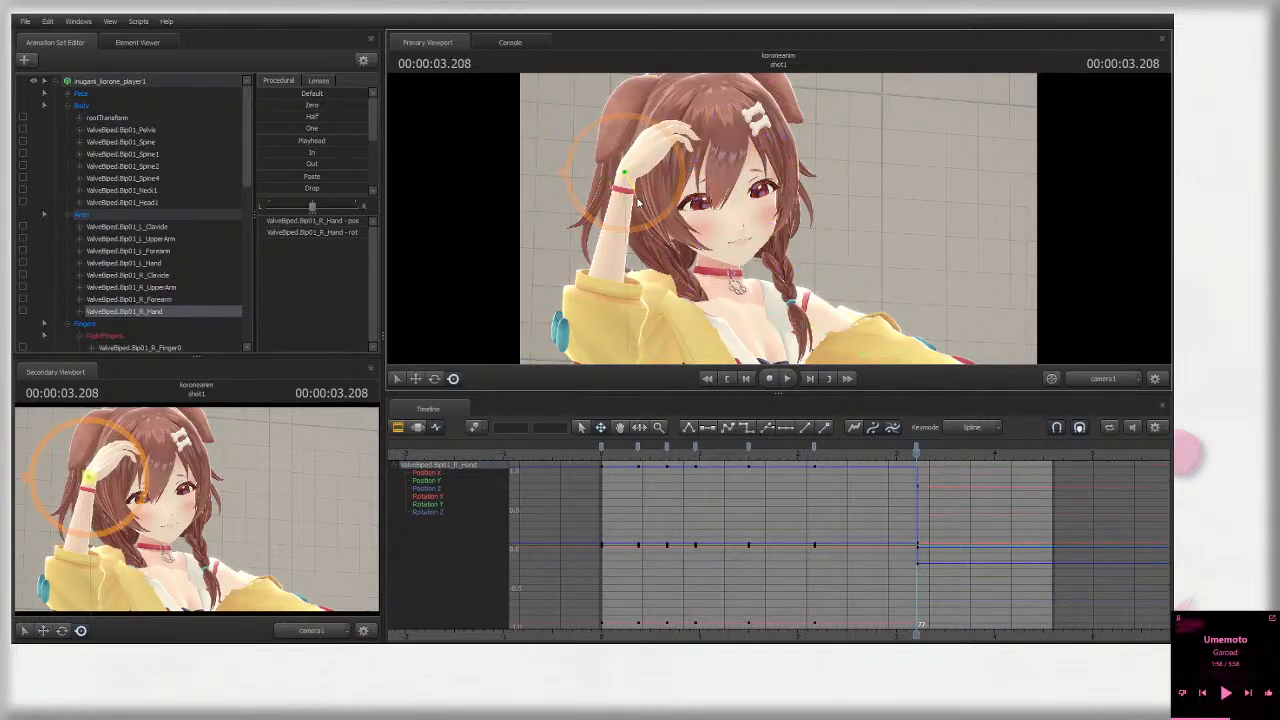
{"action": "left_click", "coordinate": [990, 300]}
Step: Bend the left forearm upward at the elbow from the Work Camera and check the raised hand through camera1
{"action": "left_click", "coordinate": [833, 342]}
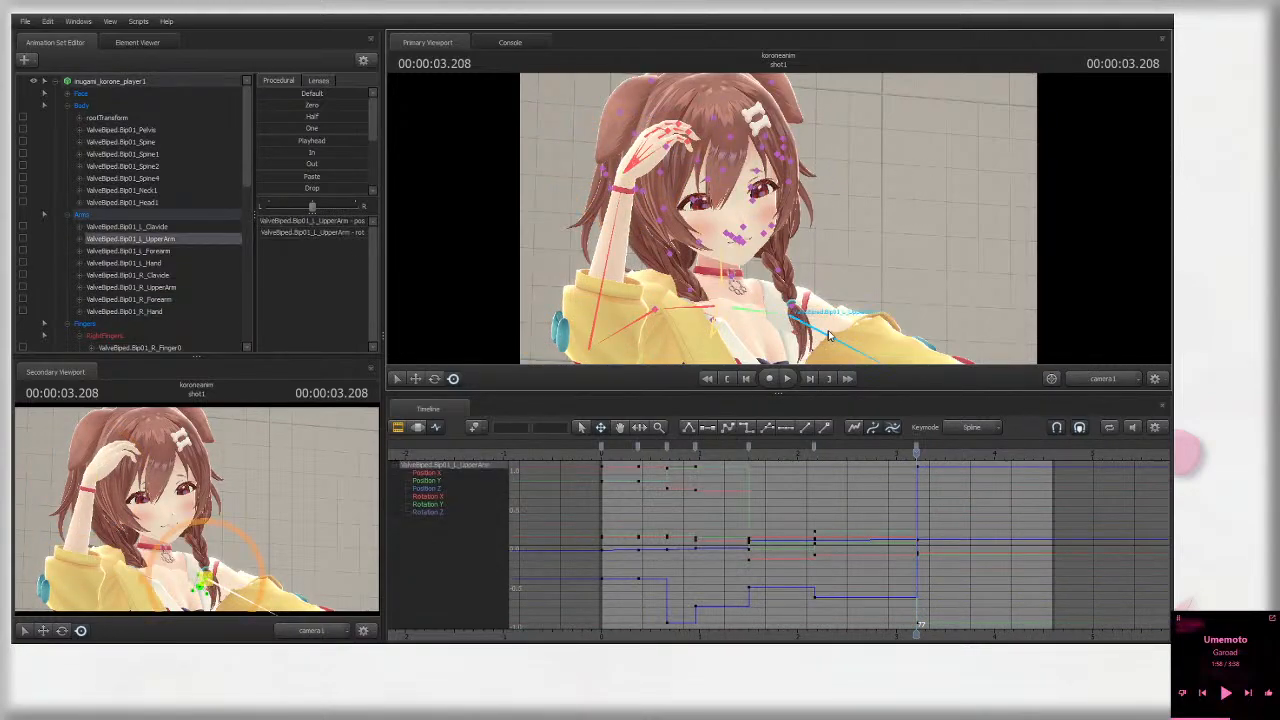
{"action": "scroll", "coordinate": [1035, 341], "scroll_direction": "down", "scroll_amount": 5}
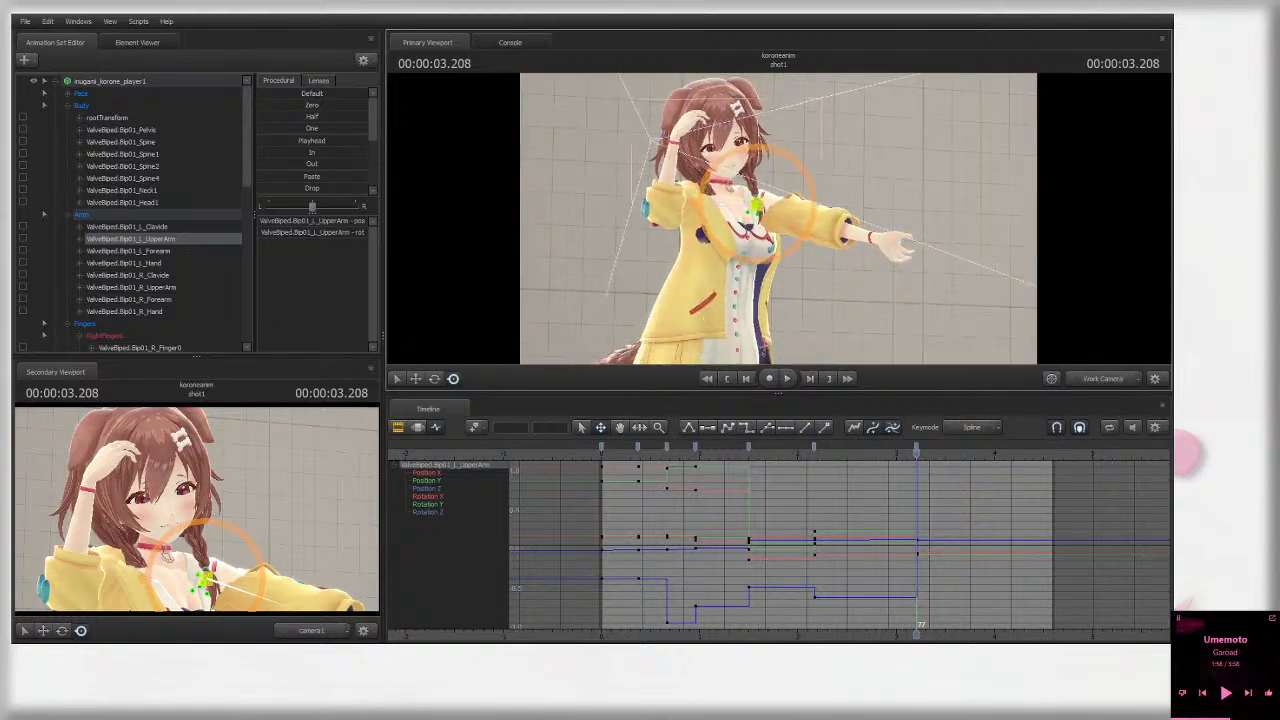
{"action": "left_click", "coordinate": [830, 225]}
{"action": "left_click_drag", "start_coordinate": [828, 199], "coordinate": [792, 186]}
{"action": "left_click_drag", "start_coordinate": [800, 190], "coordinate": [790, 243], "text": "alt"}
{"action": "left_click", "coordinate": [1098, 379]}
{"action": "left_click", "coordinate": [1058, 313]}
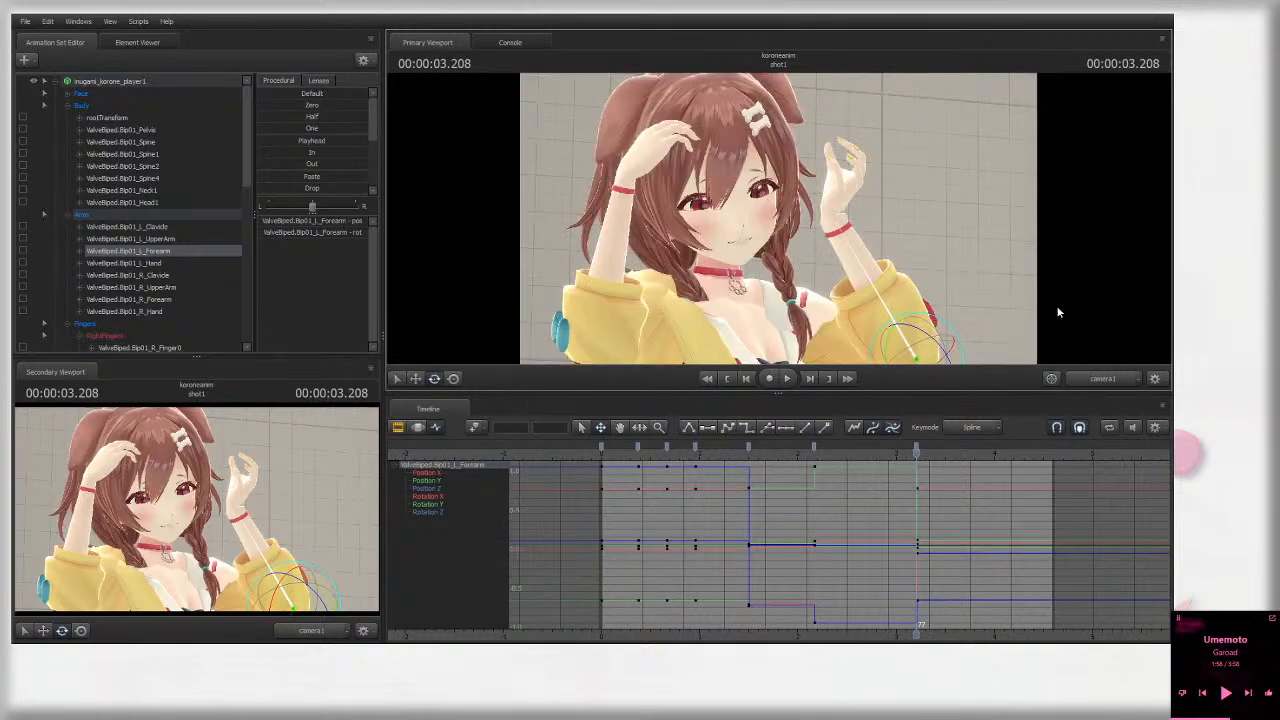
Step: Rotate the left upper arm from the Work Camera to shift the raised arm outward, checking it through camera1
{"action": "left_click", "coordinate": [1111, 383]}
{"action": "left_click_drag", "start_coordinate": [868, 246], "coordinate": [788, 204], "text": "alt"}
{"action": "left_click", "coordinate": [788, 214], "text": "ctrl"}
{"action": "left_click", "coordinate": [1105, 378]}
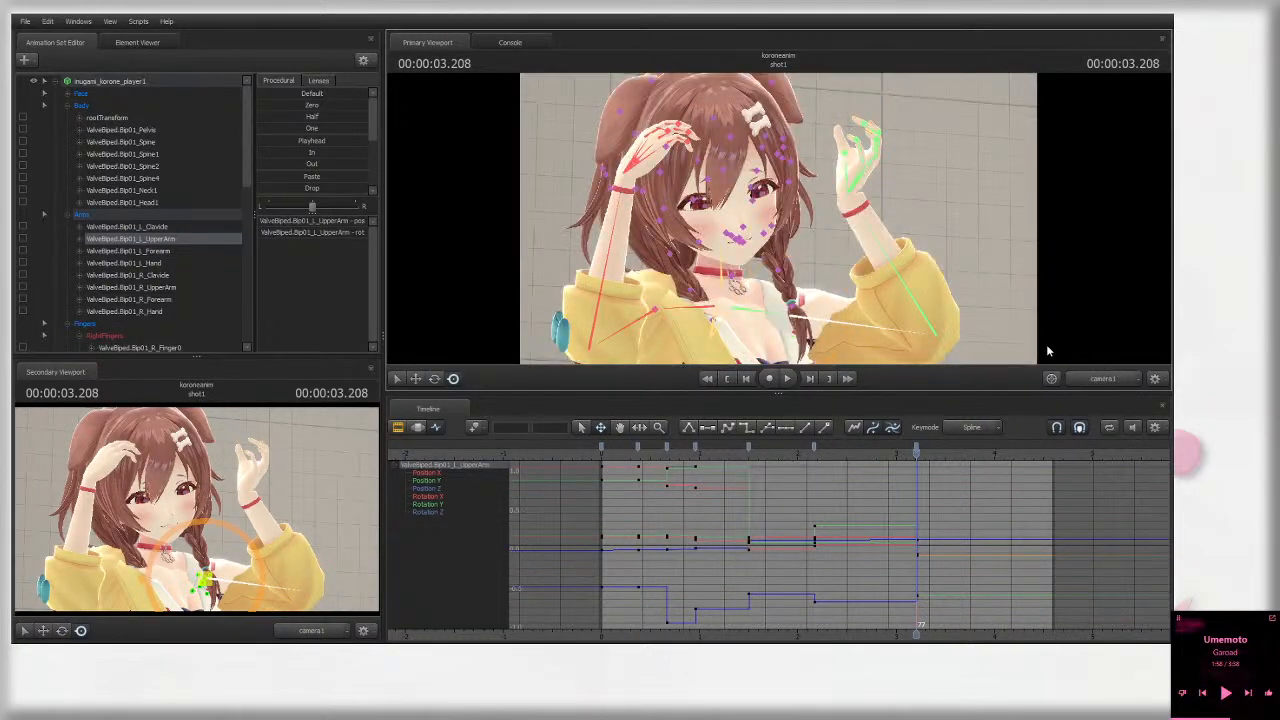
Step: Rotate the left forearm and hand so the raised left arm stands more upright beside the head
{"action": "left_click", "coordinate": [876, 231], "text": "ctrl"}
{"action": "left_click_drag", "start_coordinate": [876, 231], "coordinate": [916, 190]}
{"action": "left_click", "coordinate": [903, 183], "text": "ctrl"}
{"action": "left_click", "coordinate": [924, 286], "text": "ctrl"}
Step: Twist the left forearm around its length and tilt the left hand toward the head
{"action": "key", "text": "e"}
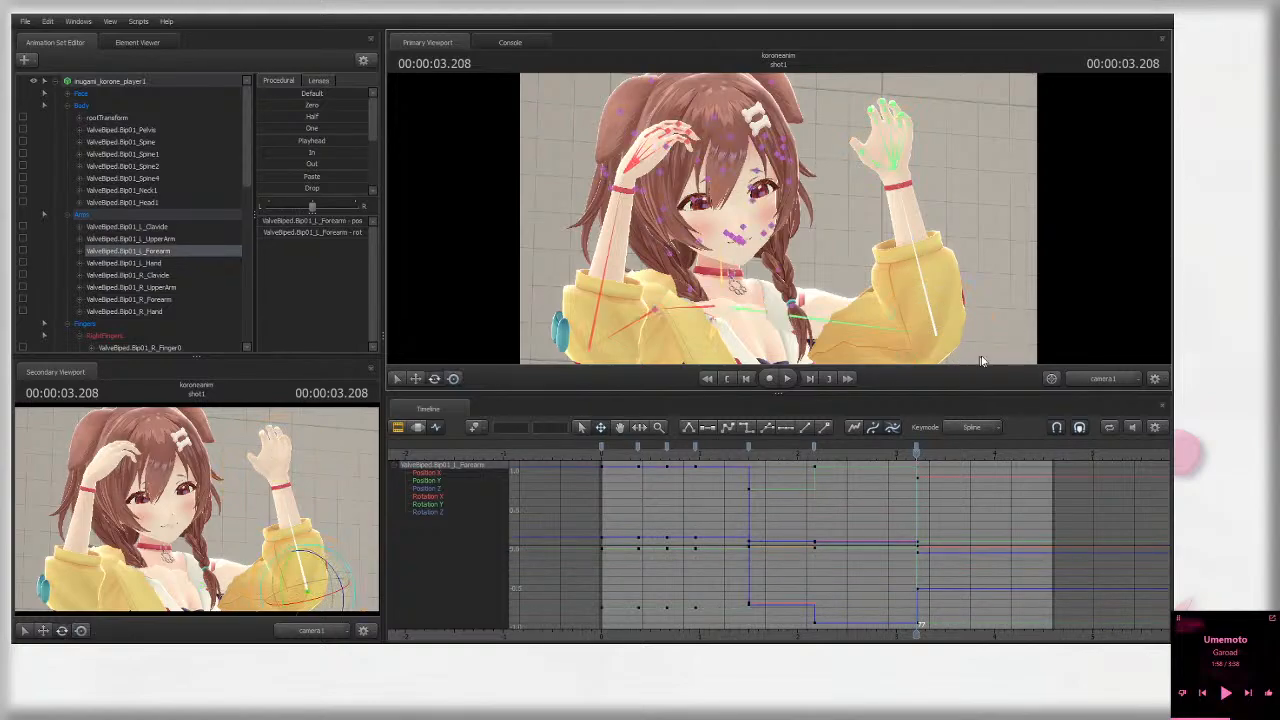
{"action": "left_click_drag", "start_coordinate": [910, 341], "coordinate": [958, 303]}
{"action": "left_click", "coordinate": [888, 170], "text": "ctrl"}
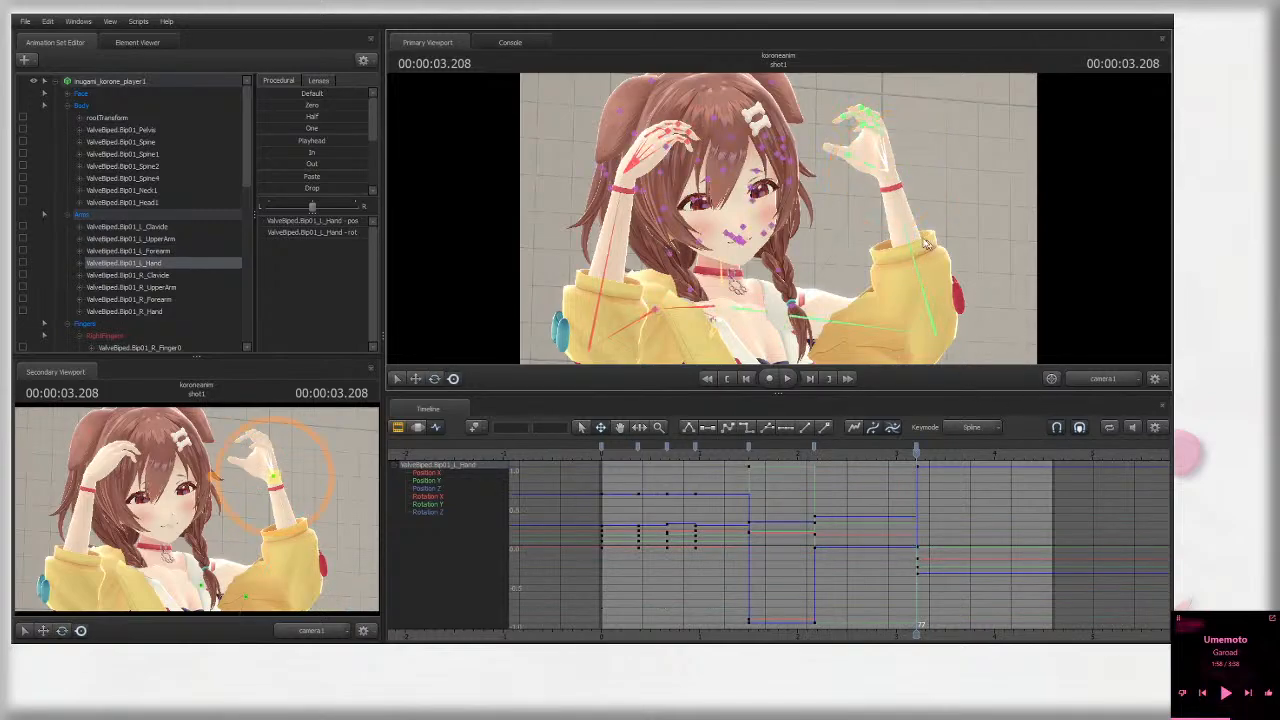
{"action": "mouse_move", "coordinate": [925, 205]}
{"action": "left_mouse_down"}
{"action": "mouse_move", "coordinate": [923, 177]}
{"action": "mouse_move", "coordinate": [929, 188]}
{"action": "left_mouse_up"}
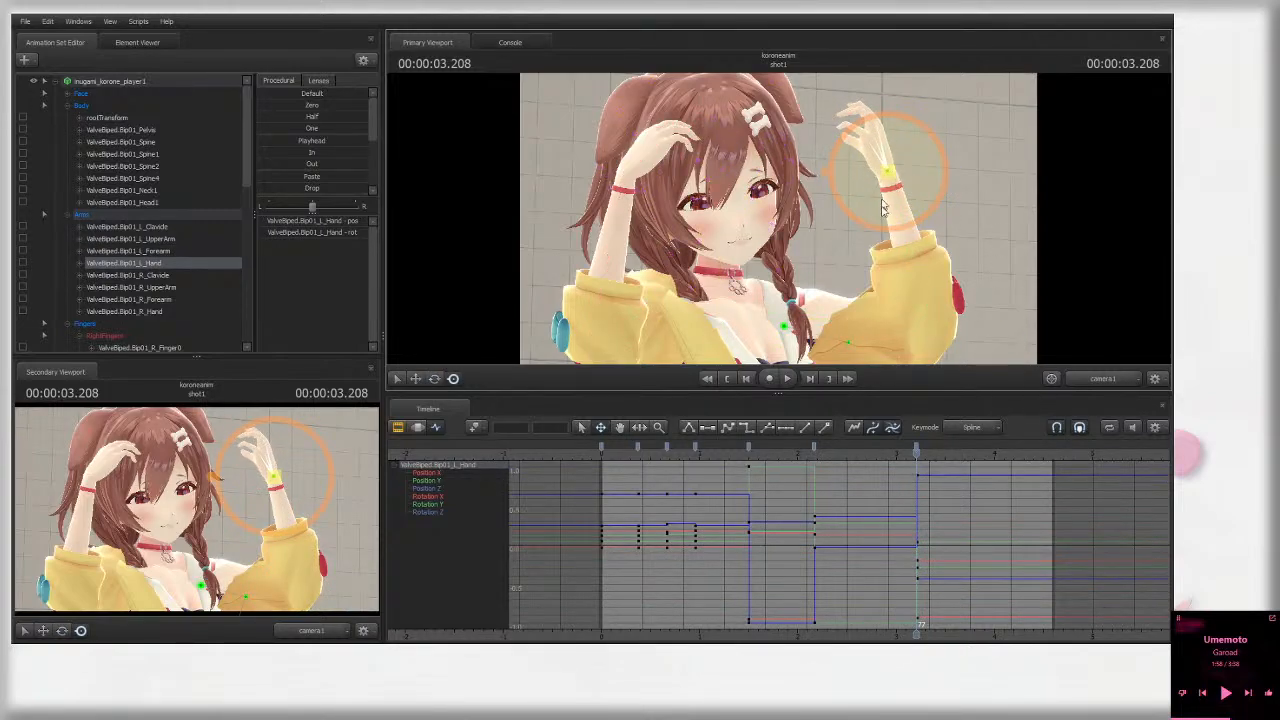
Step: Fine-tune the left forearm's twist and turn the left hand so its fingers curve toward the head
{"action": "left_click", "coordinate": [920, 289], "text": "ctrl"}
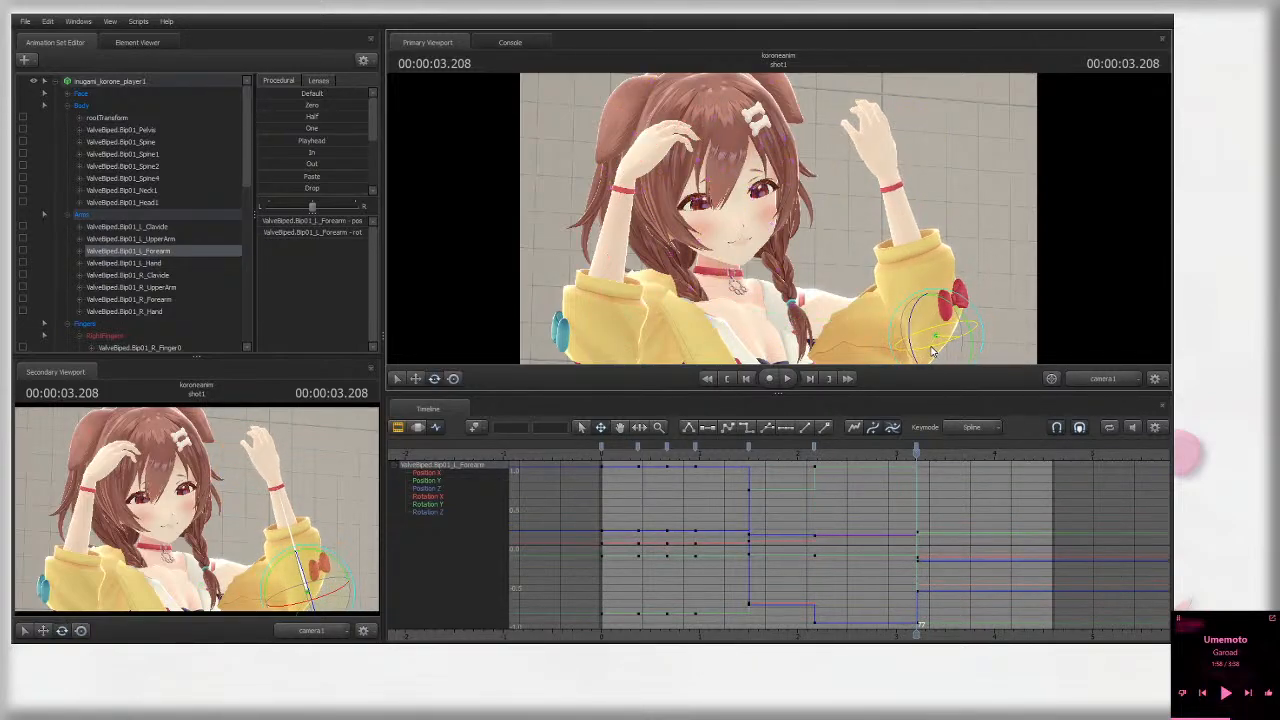
{"action": "left_click", "coordinate": [887, 165], "text": "ctrl"}
{"action": "left_click", "coordinate": [934, 323], "text": "ctrl"}
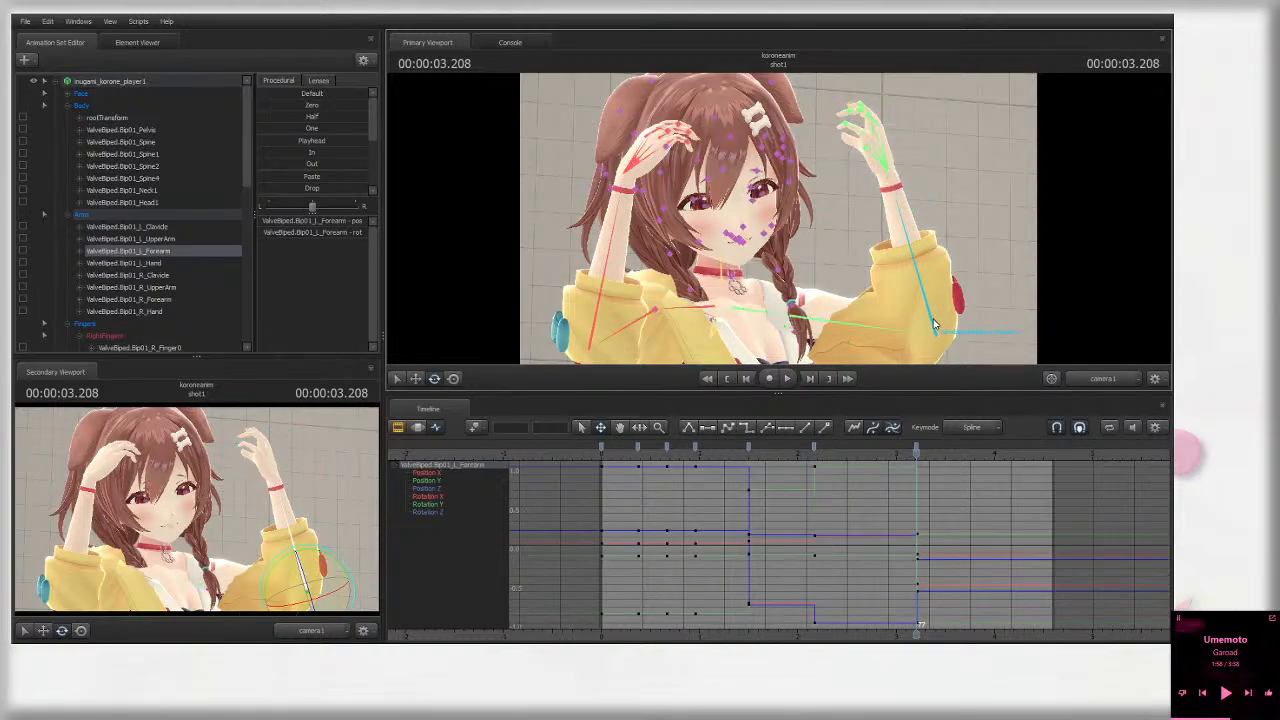
{"action": "left_click", "coordinate": [885, 170], "text": "ctrl"}
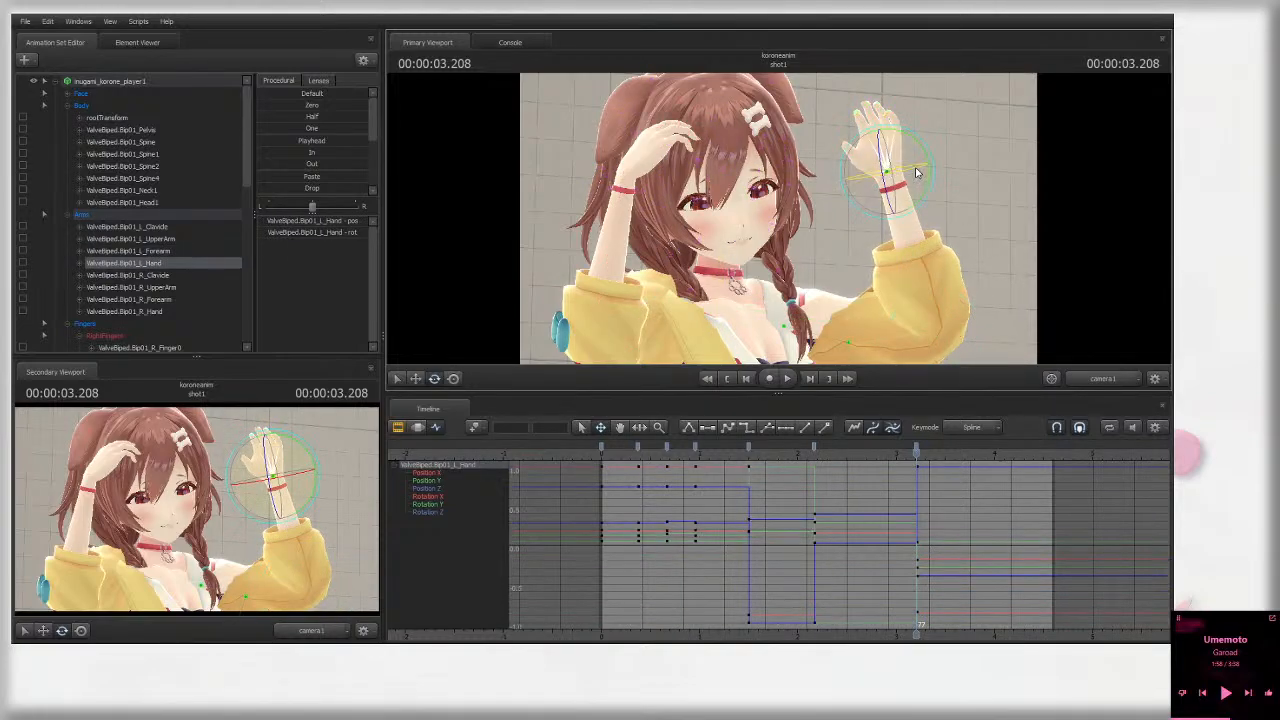
{"action": "left_click_drag", "start_coordinate": [917, 173], "coordinate": [846, 187]}
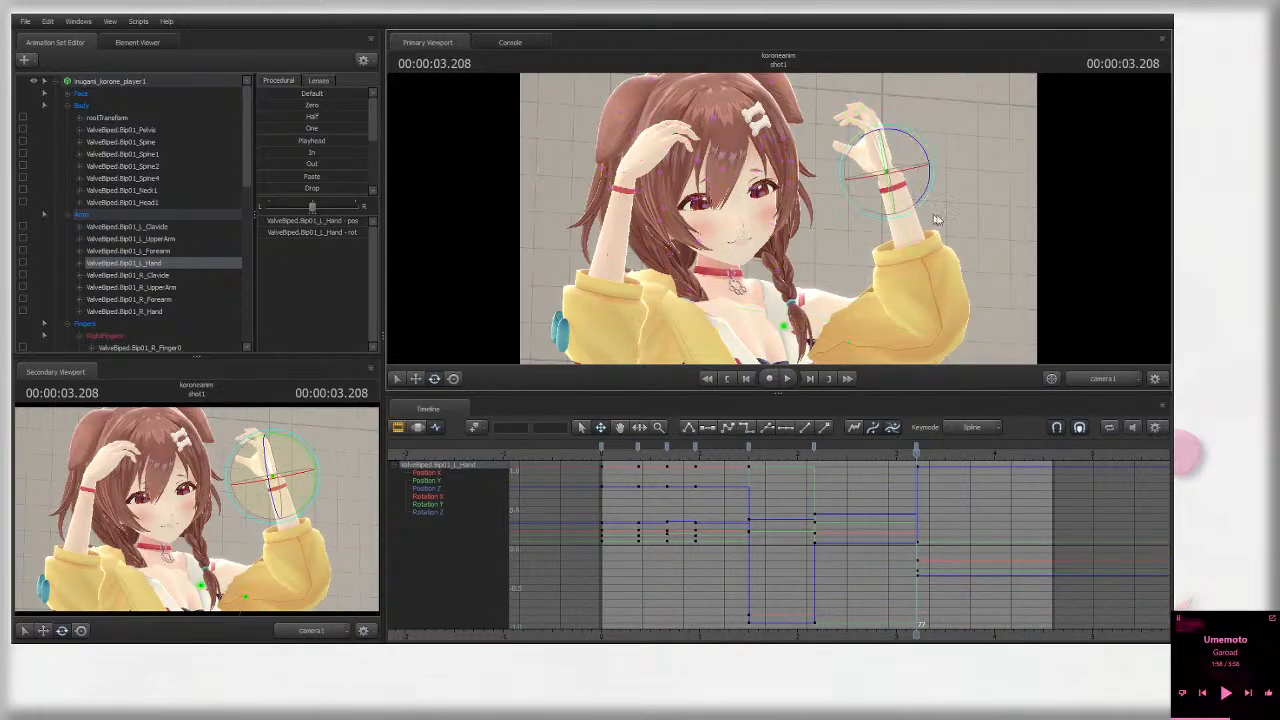
{"action": "left_click", "coordinate": [885, 174]}
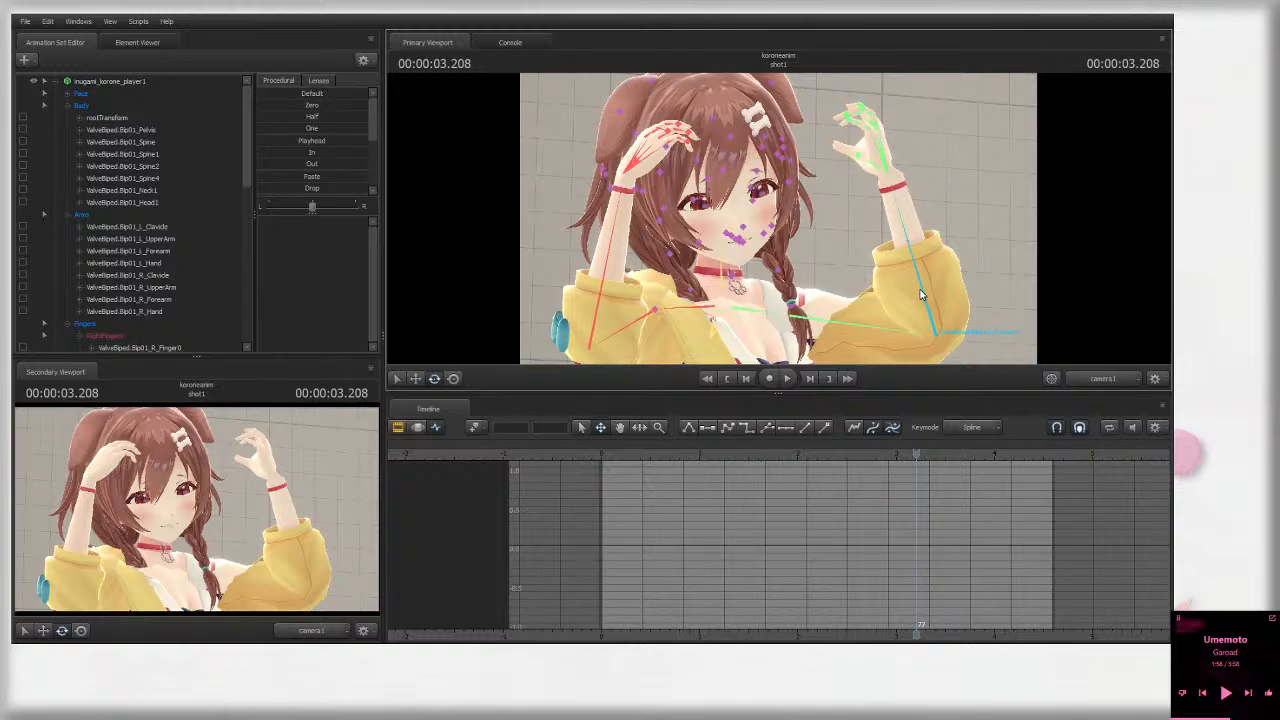
Step: Twist the left forearm again and bend the left hand inward at the wrist to match the right hand's arch
{"action": "left_click", "coordinate": [921, 294], "text": "ctrl"}
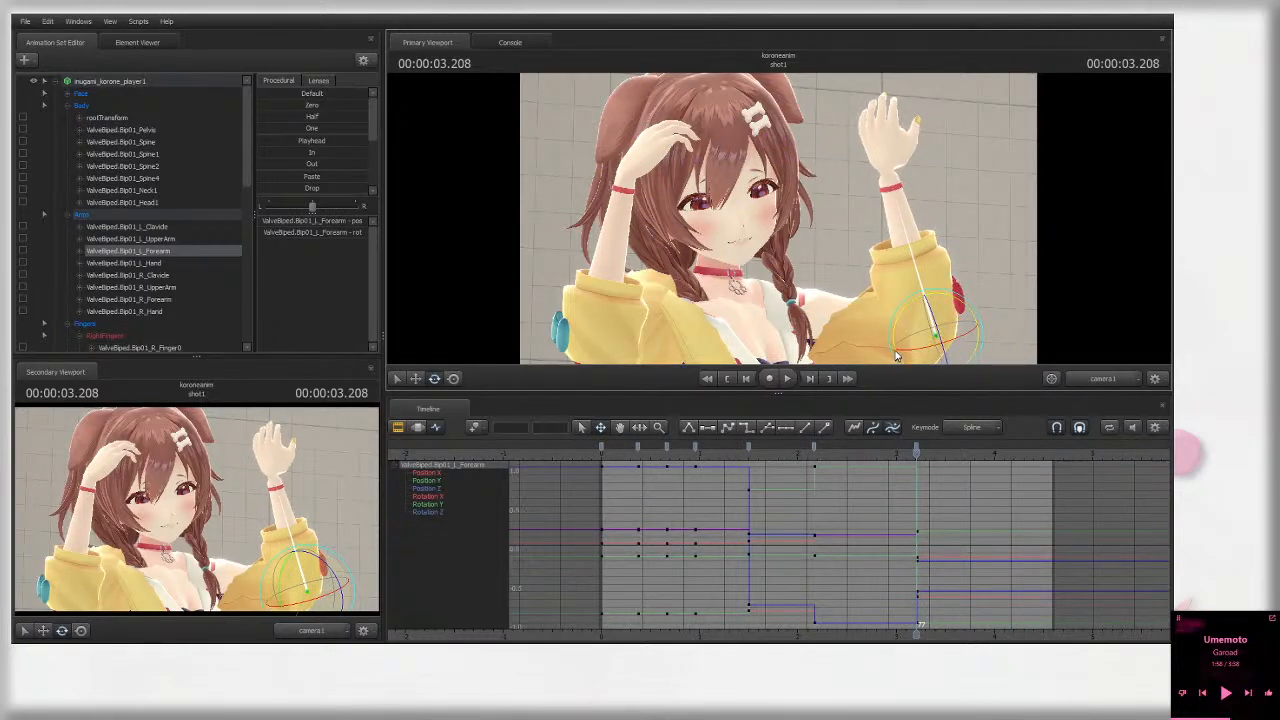
{"action": "left_click", "coordinate": [905, 180], "text": "ctrl"}
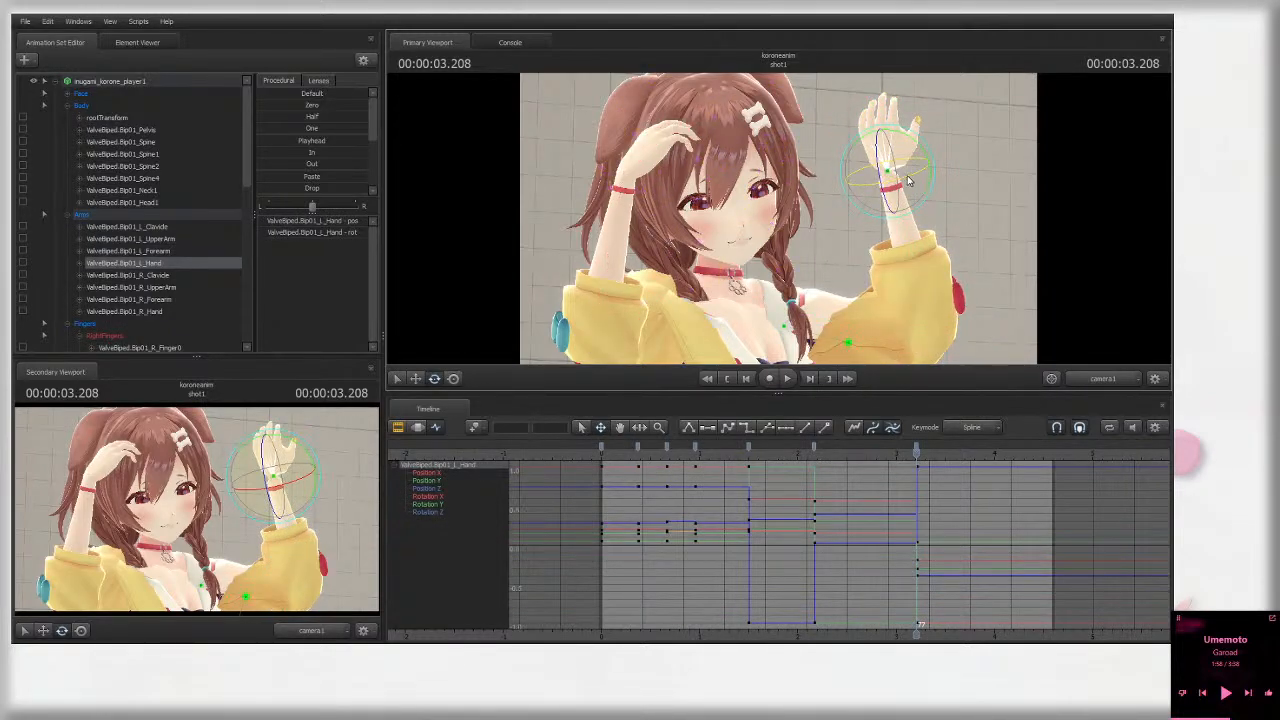
{"action": "left_click_drag", "start_coordinate": [898, 196], "coordinate": [947, 156]}
{"action": "left_click", "coordinate": [889, 156], "text": "ctrl"}
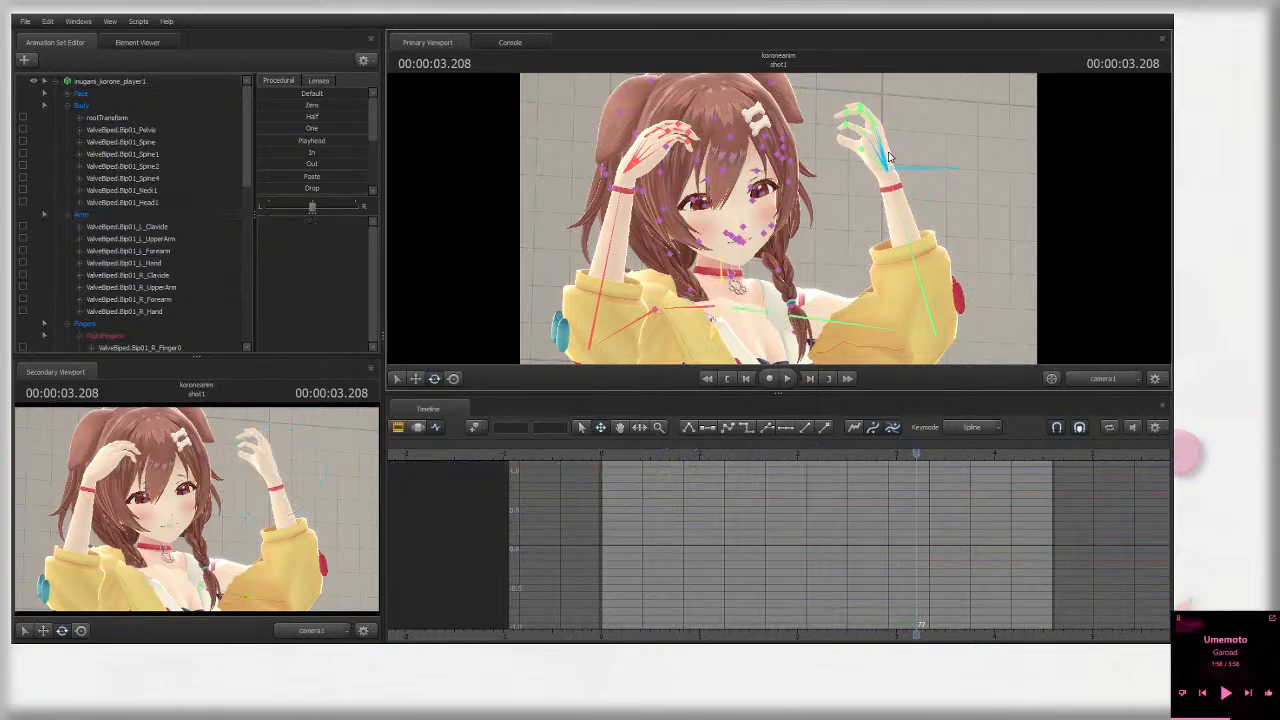
{"action": "left_click", "coordinate": [889, 158], "text": "ctrl"}
{"action": "left_click_drag", "start_coordinate": [936, 157], "coordinate": [928, 133]}
Step: Rotate the left forearm and upper arm in turn so the elbow lifts and the raised hand moves closer to the head
{"action": "left_click", "coordinate": [919, 266], "text": "ctrl"}
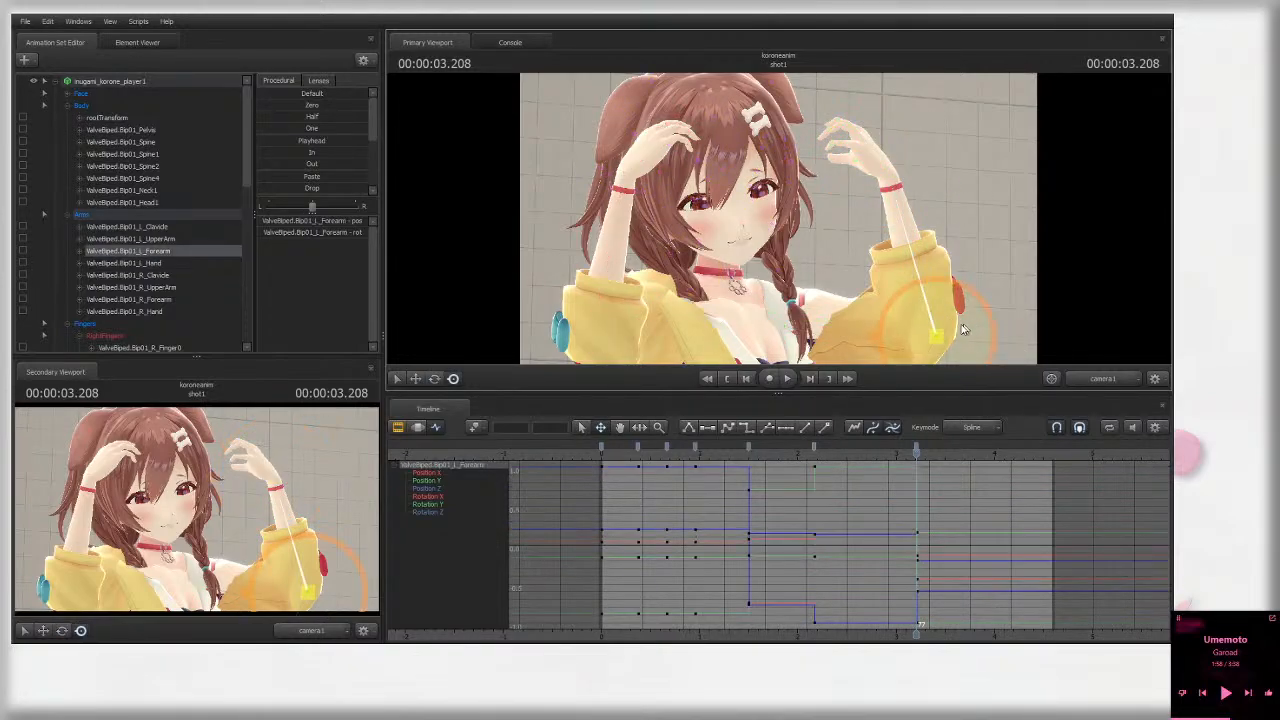
{"action": "left_click", "coordinate": [882, 329], "text": "ctrl"}
{"action": "left_click_drag", "start_coordinate": [837, 313], "coordinate": [845, 314]}
{"action": "left_click", "coordinate": [935, 275], "text": "ctrl"}
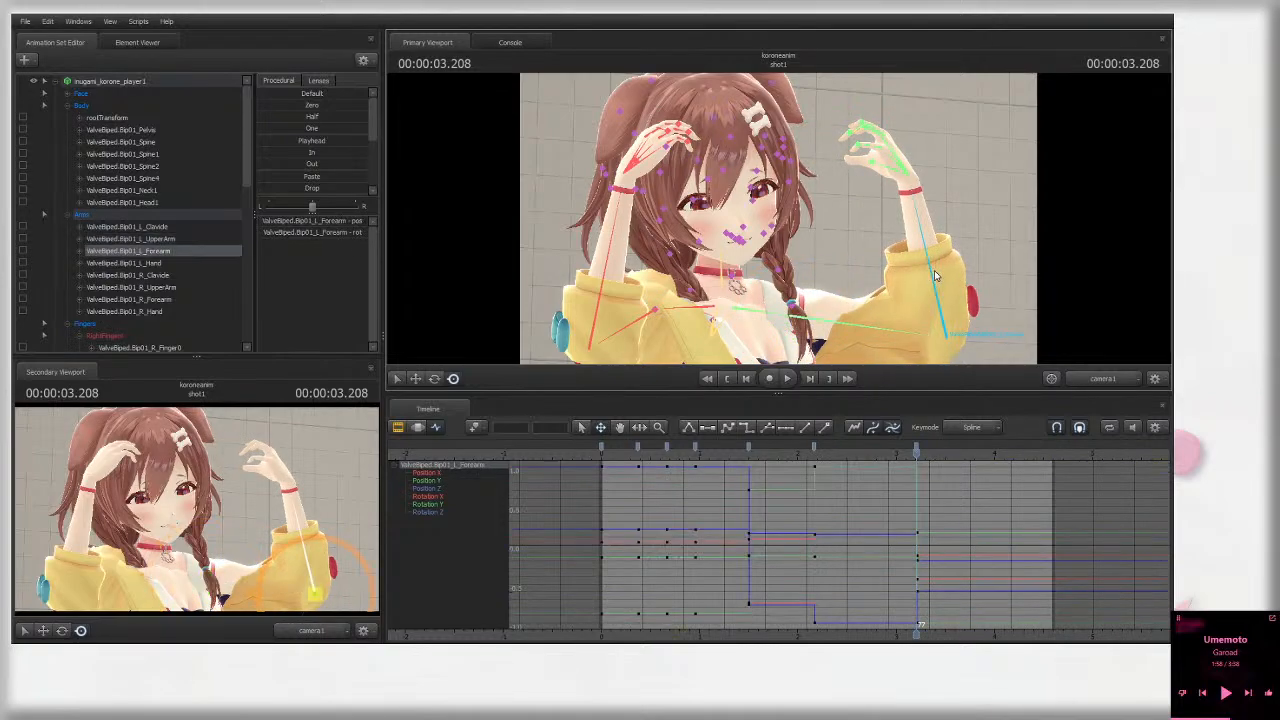
{"action": "left_click_drag", "start_coordinate": [972, 311], "coordinate": [910, 342]}
{"action": "left_click", "coordinate": [880, 326], "text": "ctrl"}
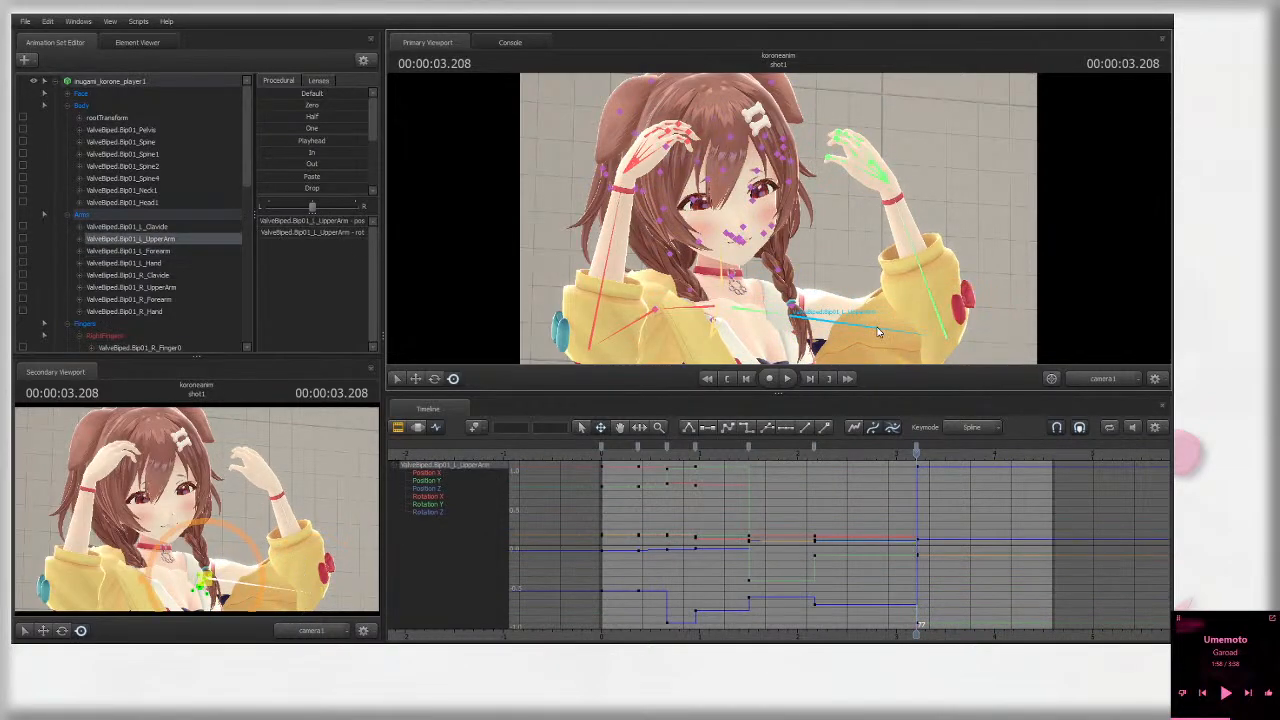
{"action": "mouse_move", "coordinate": [827, 328]}
{"action": "left_mouse_down"}
{"action": "mouse_move", "coordinate": [822, 318]}
{"action": "mouse_move", "coordinate": [880, 330]}
{"action": "mouse_move", "coordinate": [820, 310]}
{"action": "left_mouse_up"}
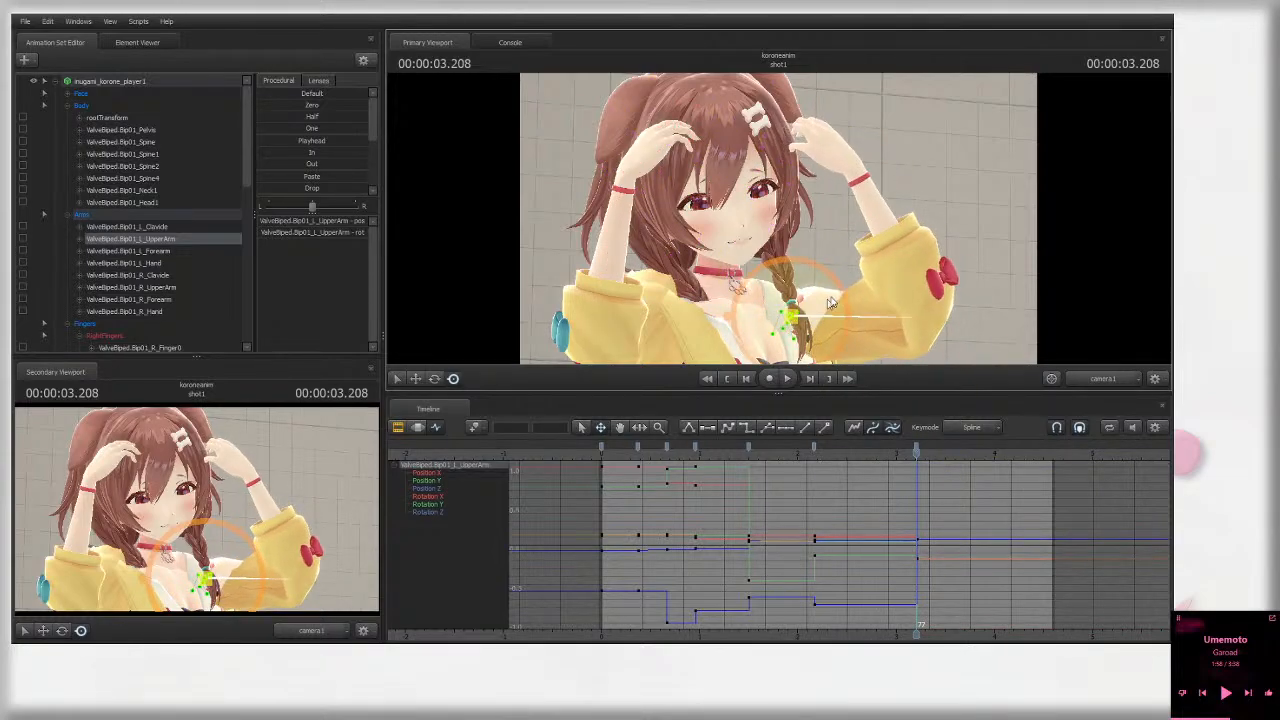
Step: Swing the left forearm slightly outward and bend the left hand at the wrist so the fingers point toward the head
{"action": "left_click", "coordinate": [911, 285], "text": "ctrl"}
{"action": "left_click_drag", "start_coordinate": [904, 293], "coordinate": [912, 283]}
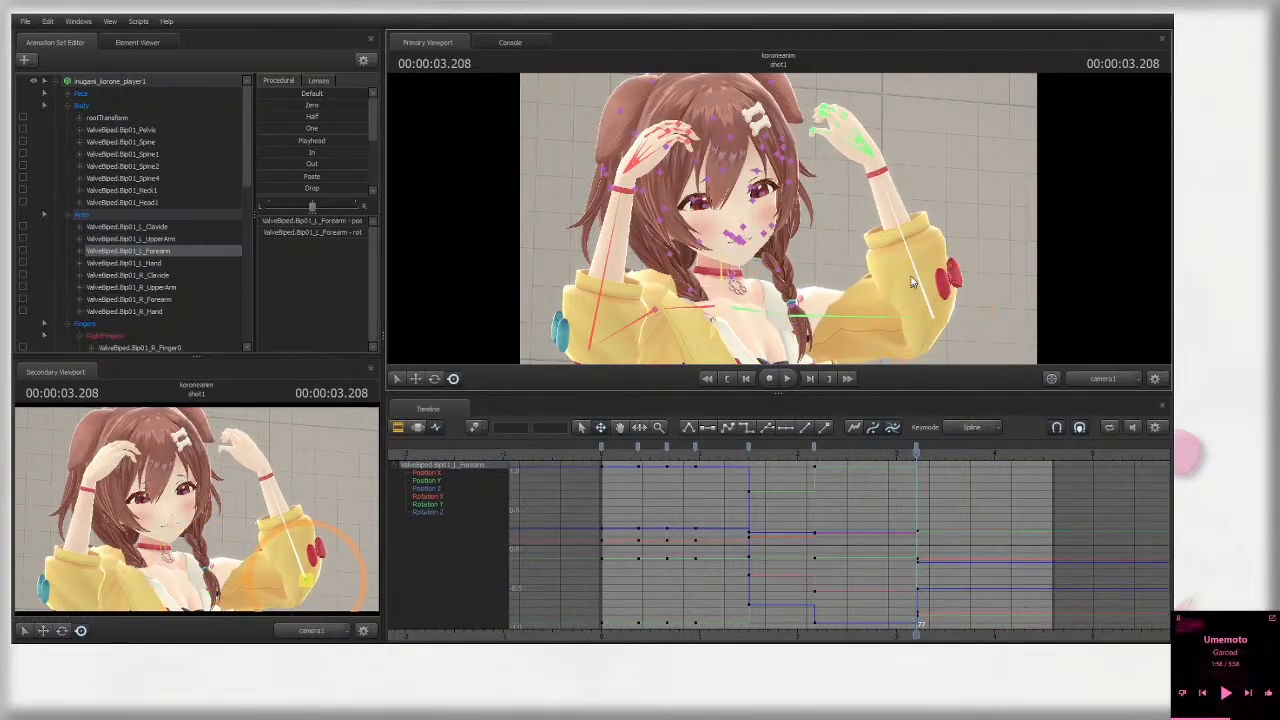
{"action": "left_click", "coordinate": [875, 154], "text": "ctrl"}
{"action": "left_click_drag", "start_coordinate": [908, 190], "coordinate": [828, 160]}
Step: Inspect the left hand's little finger and compare the pose between the work camera and camera1
{"action": "left_click", "coordinate": [826, 147], "text": "ctrl"}
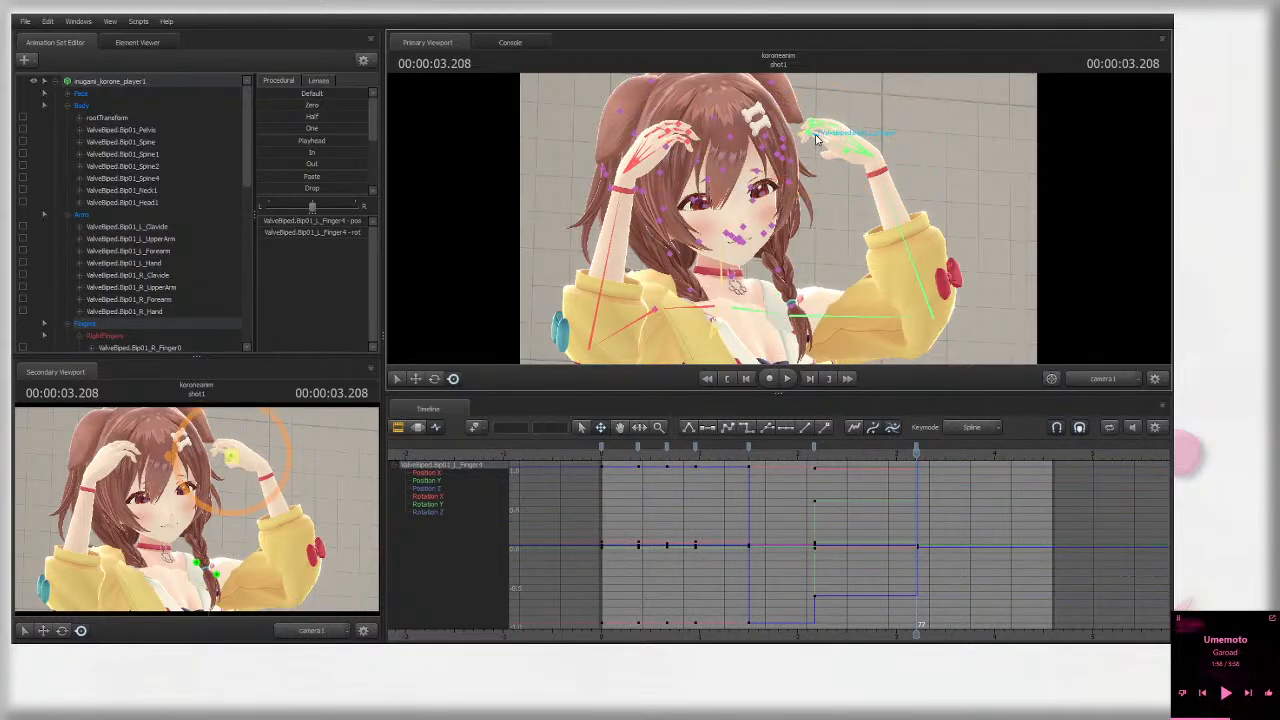
{"action": "left_click", "coordinate": [816, 140], "text": "ctrl"}
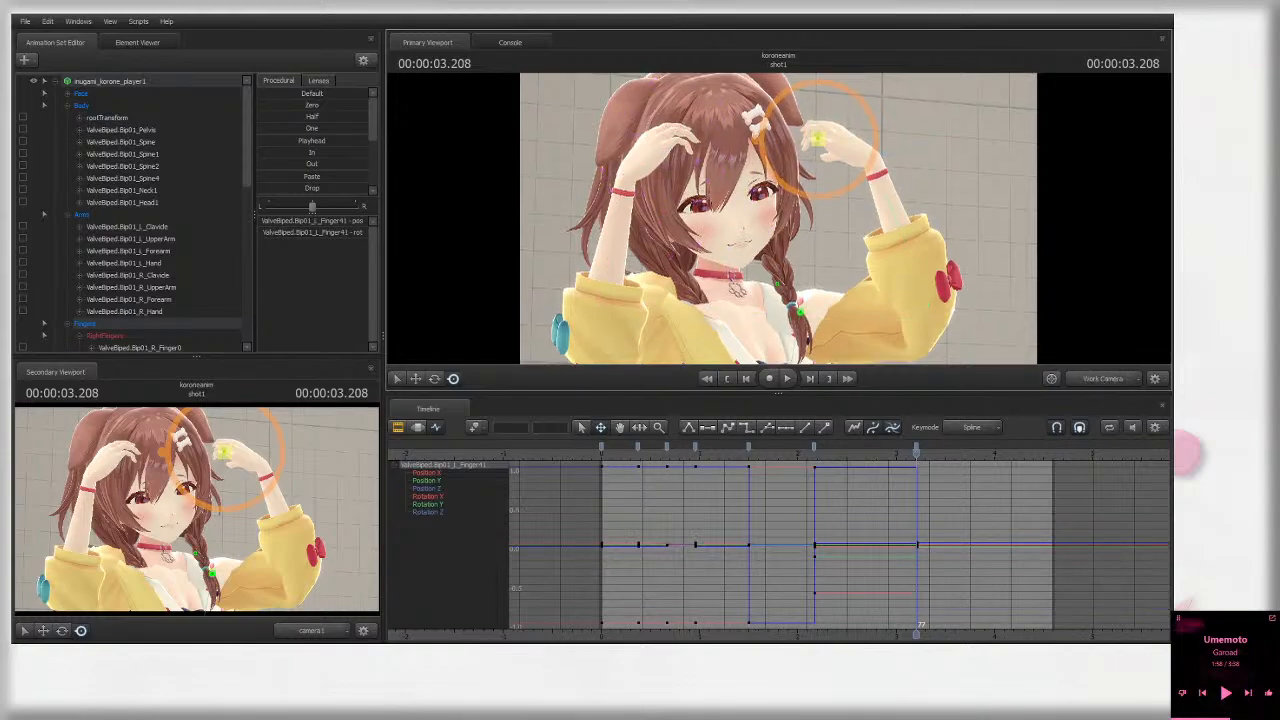
{"action": "key", "text": "w"}
{"action": "left_click_drag", "start_coordinate": [790, 220], "coordinate": [880, 195]}
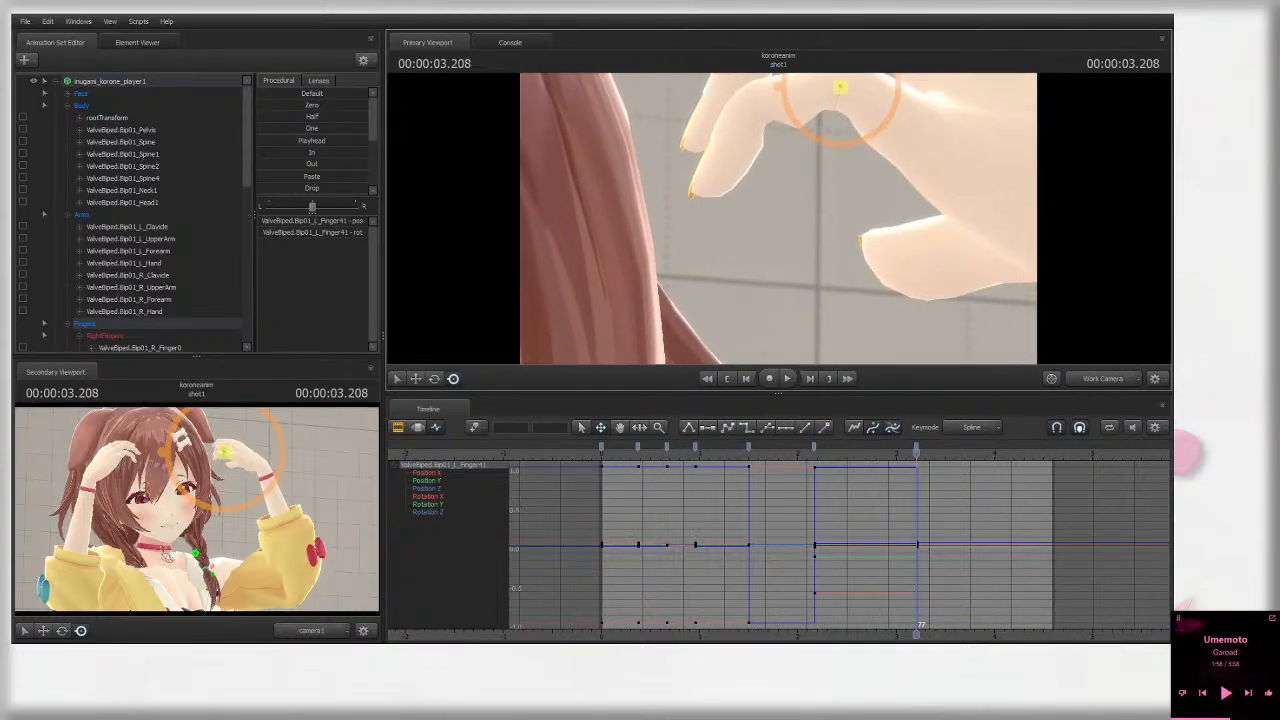
{"action": "left_click", "coordinate": [1119, 377]}
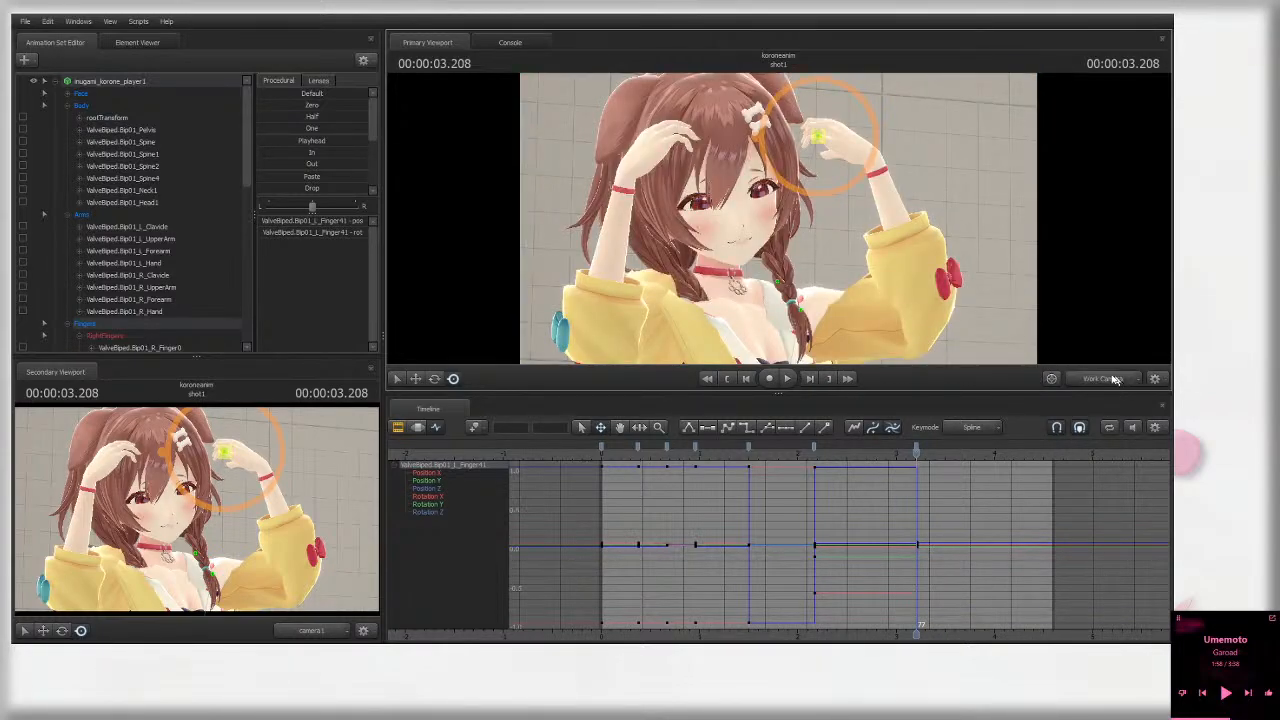
{"action": "left_click", "coordinate": [1108, 379]}
{"action": "left_click_drag", "start_coordinate": [955, 287], "coordinate": [929, 293]}
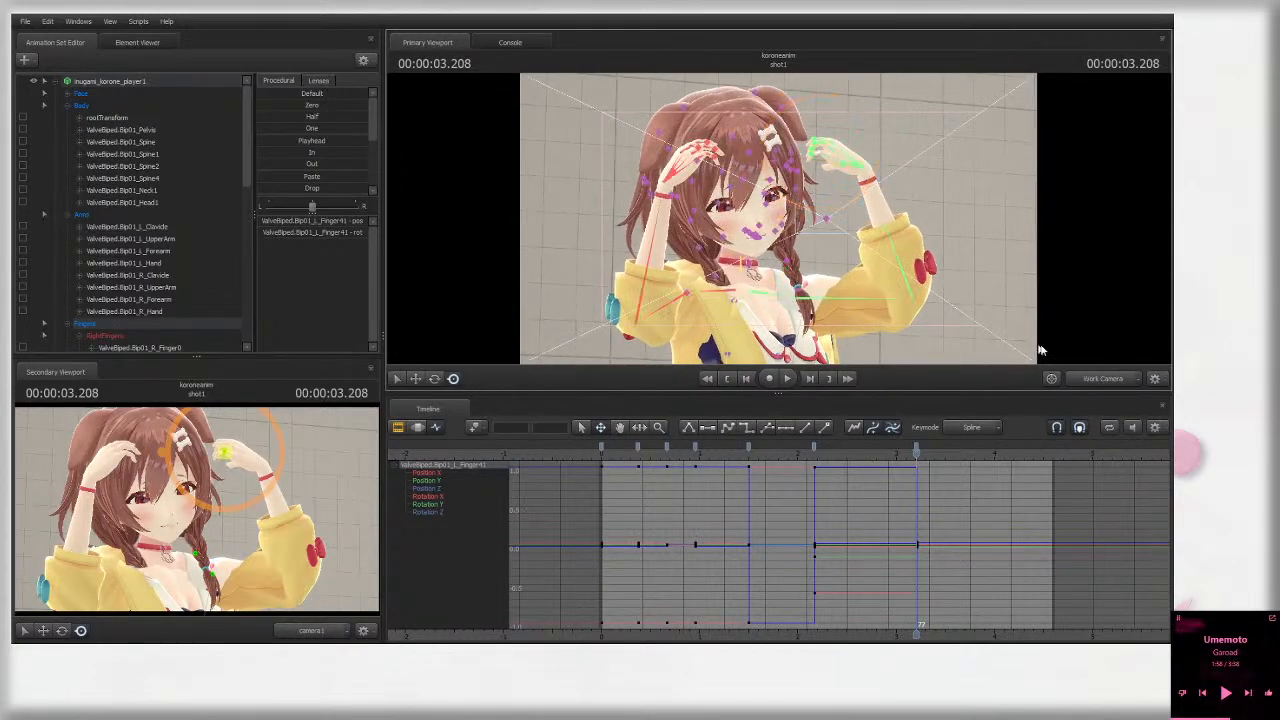
{"action": "left_click", "coordinate": [1092, 377]}
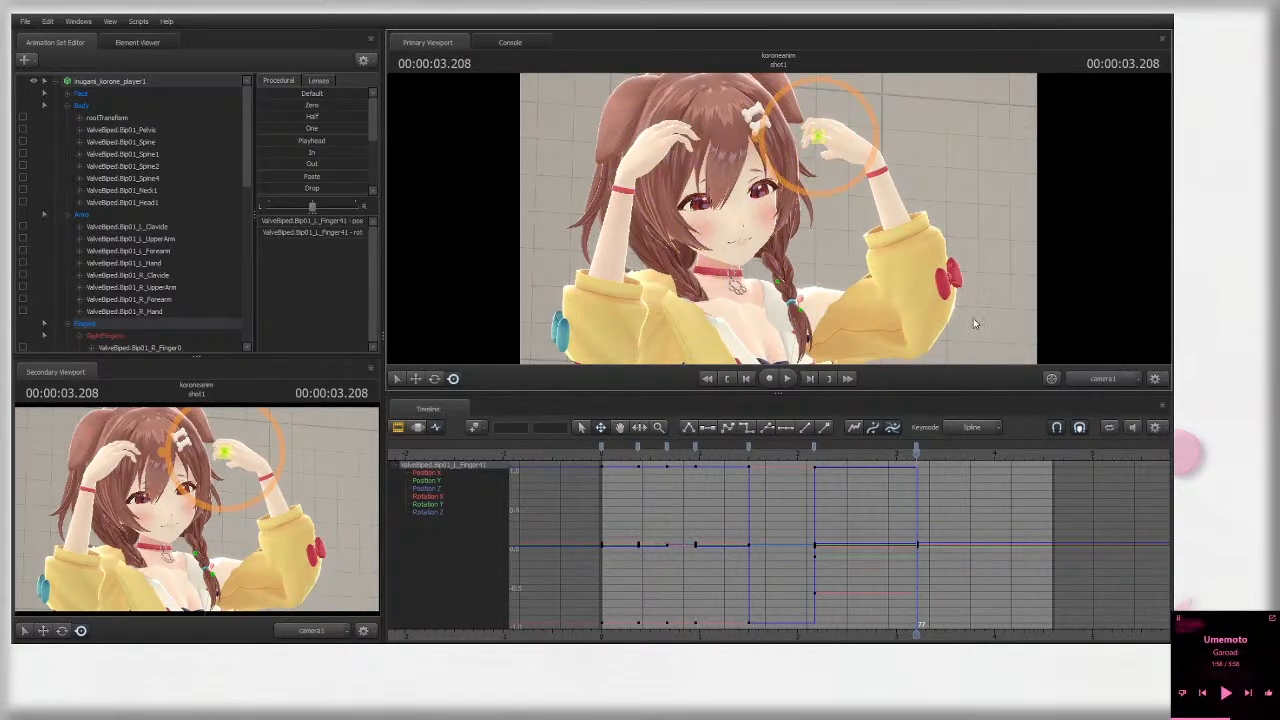
{"action": "left_click", "coordinate": [1152, 380]}
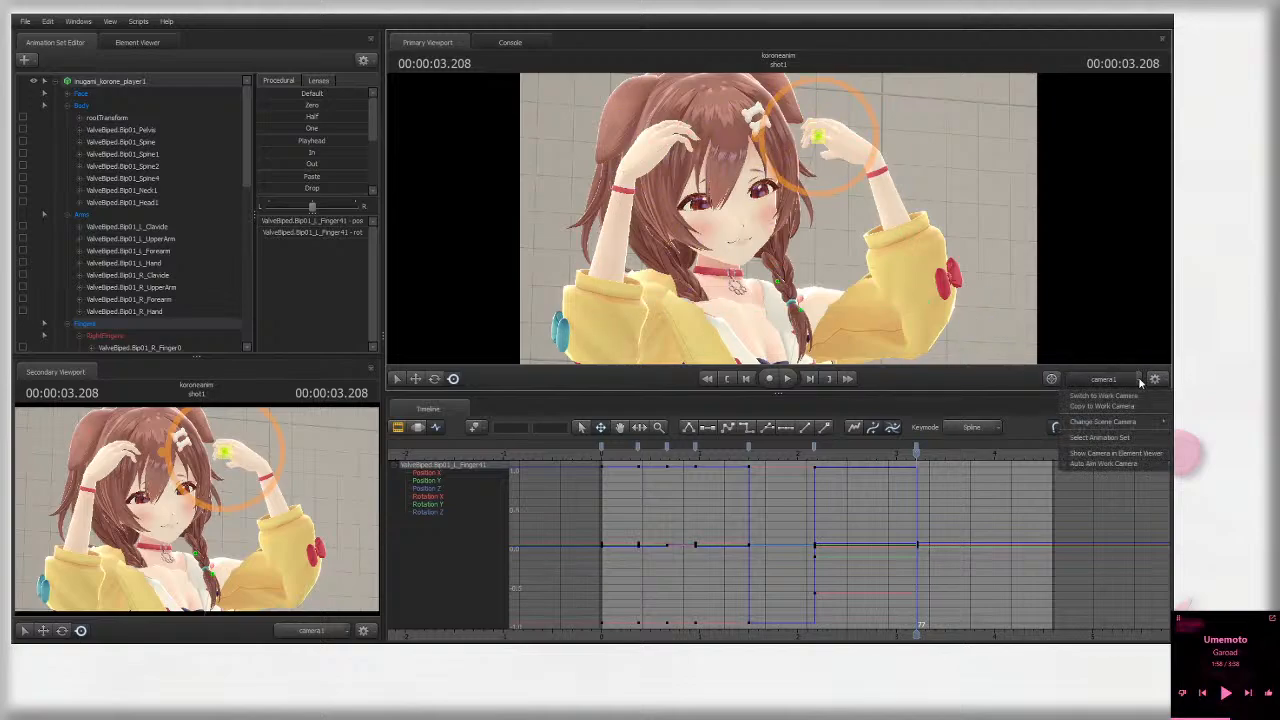
{"action": "left_click", "coordinate": [1140, 383]}
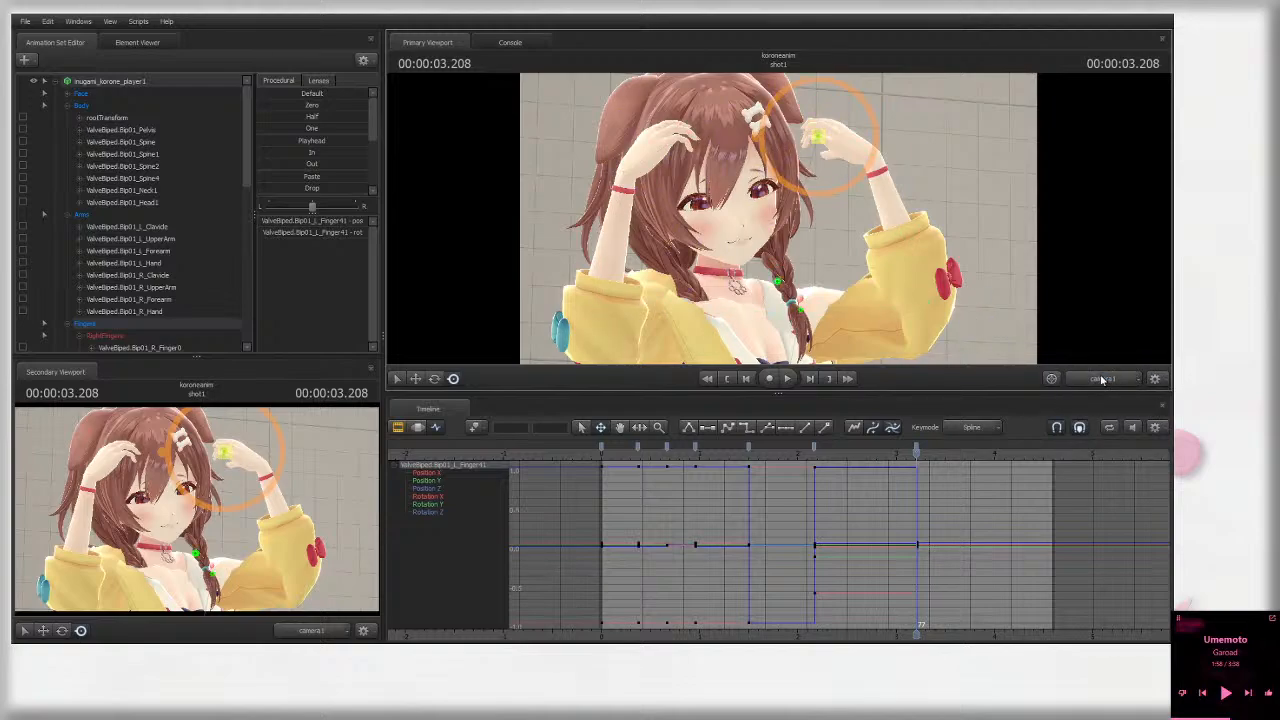
{"action": "left_click", "coordinate": [1103, 379]}
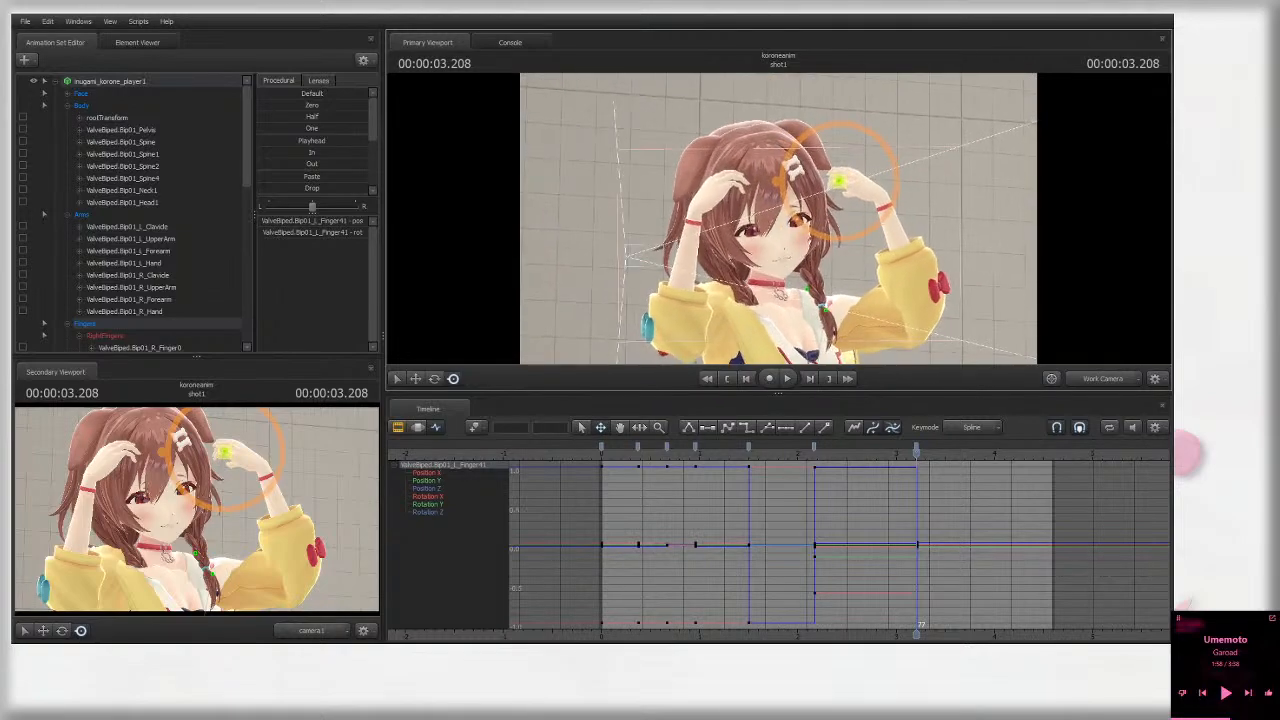
{"action": "left_click", "coordinate": [1123, 380]}
Step: Look through the animation set list, selecting camera1 and the whole inugami_korone_player1 set
{"action": "scroll", "coordinate": [252, 195], "scroll_direction": "down", "scroll_amount": 10}
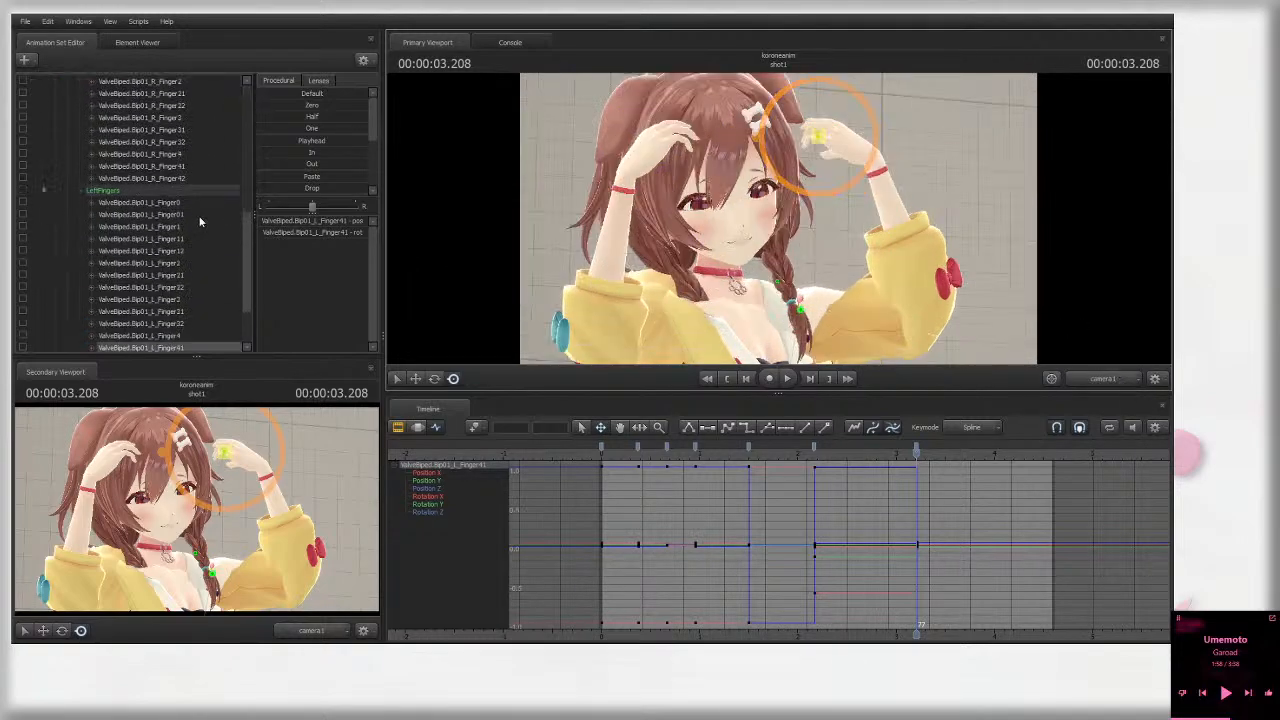
{"action": "left_click", "coordinate": [48, 334]}
{"action": "scroll", "coordinate": [100, 335], "scroll_direction": "down", "scroll_amount": 1}
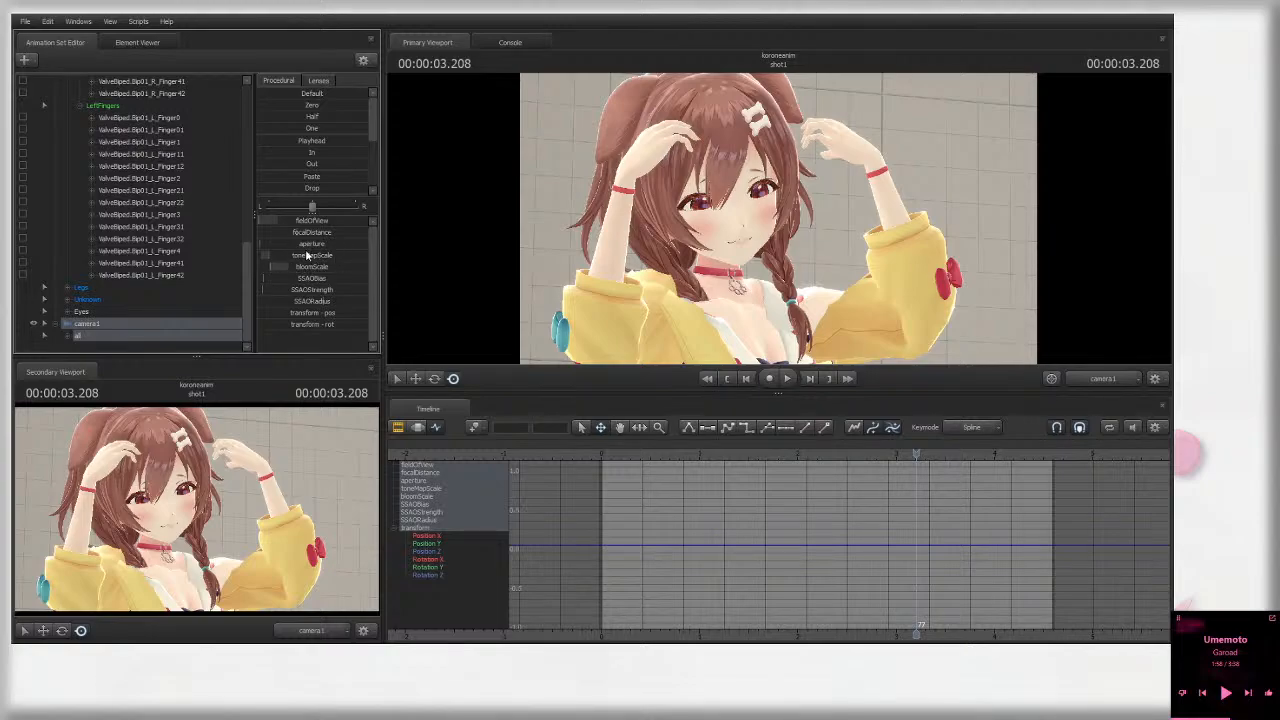
{"action": "scroll", "coordinate": [141, 228], "scroll_direction": "up", "scroll_amount": 12}
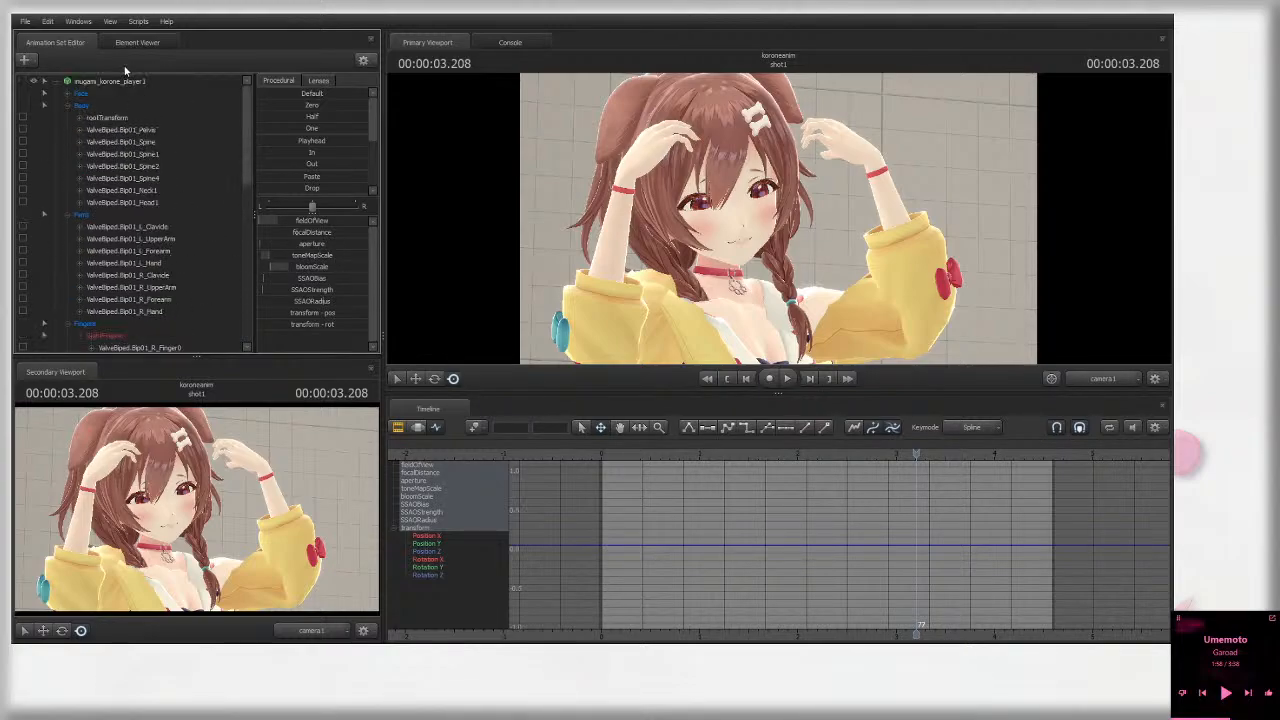
{"action": "left_click", "coordinate": [131, 82]}
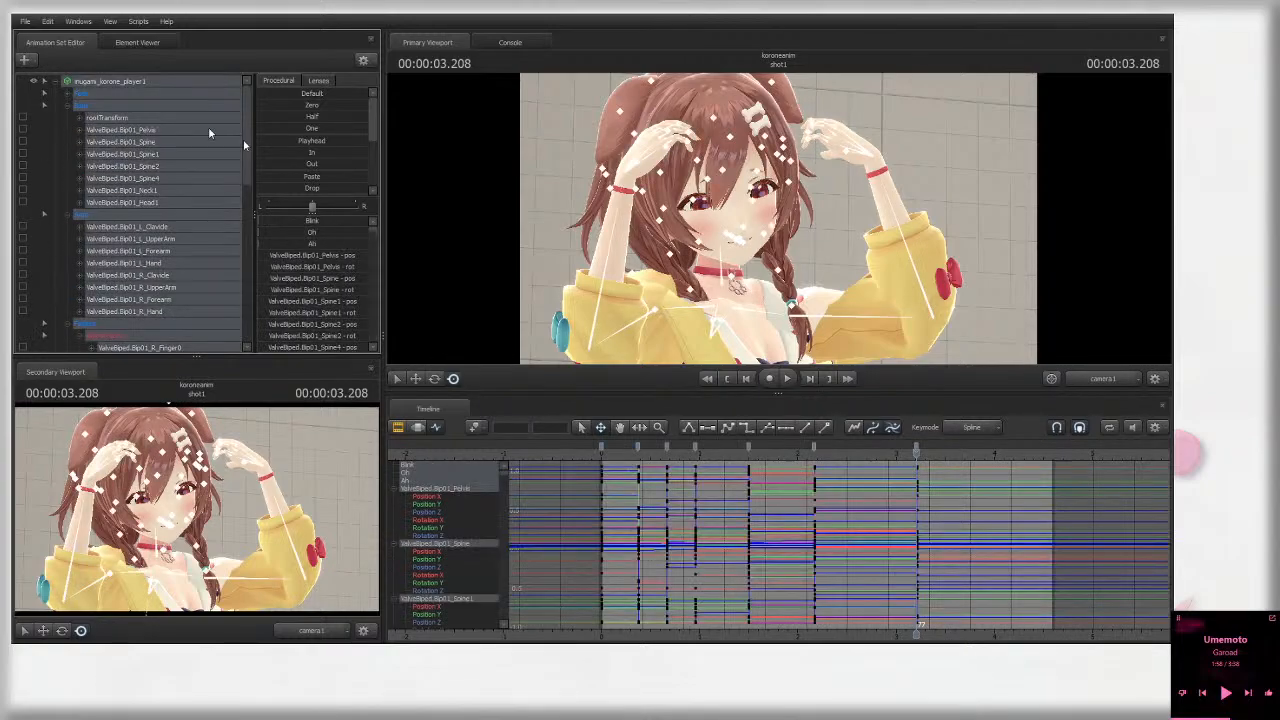
Step: Select the neck bone and examine the raised arms from the side in the work camera, ending back in camera1
{"action": "left_click", "coordinate": [1113, 383]}
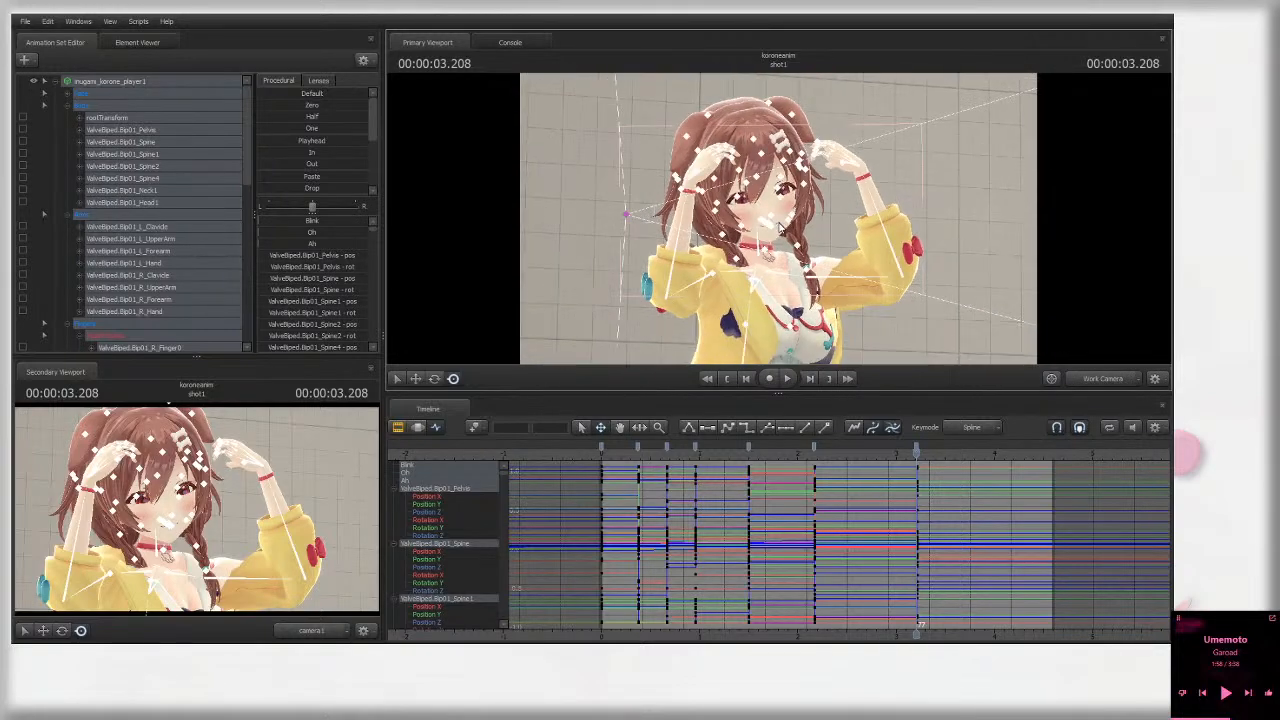
{"action": "left_click", "coordinate": [757, 247]}
{"action": "left_click", "coordinate": [1102, 378]}
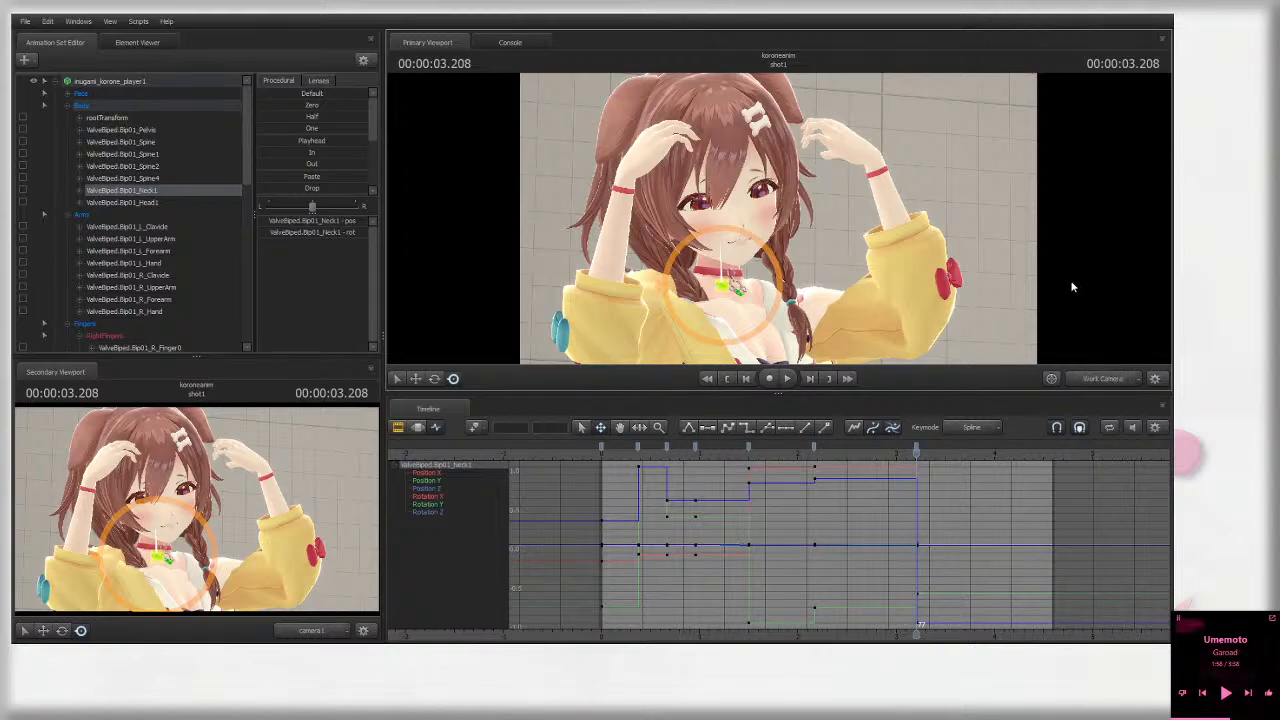
{"action": "left_click_drag", "start_coordinate": [1073, 287], "coordinate": [980, 234], "text": "alt"}
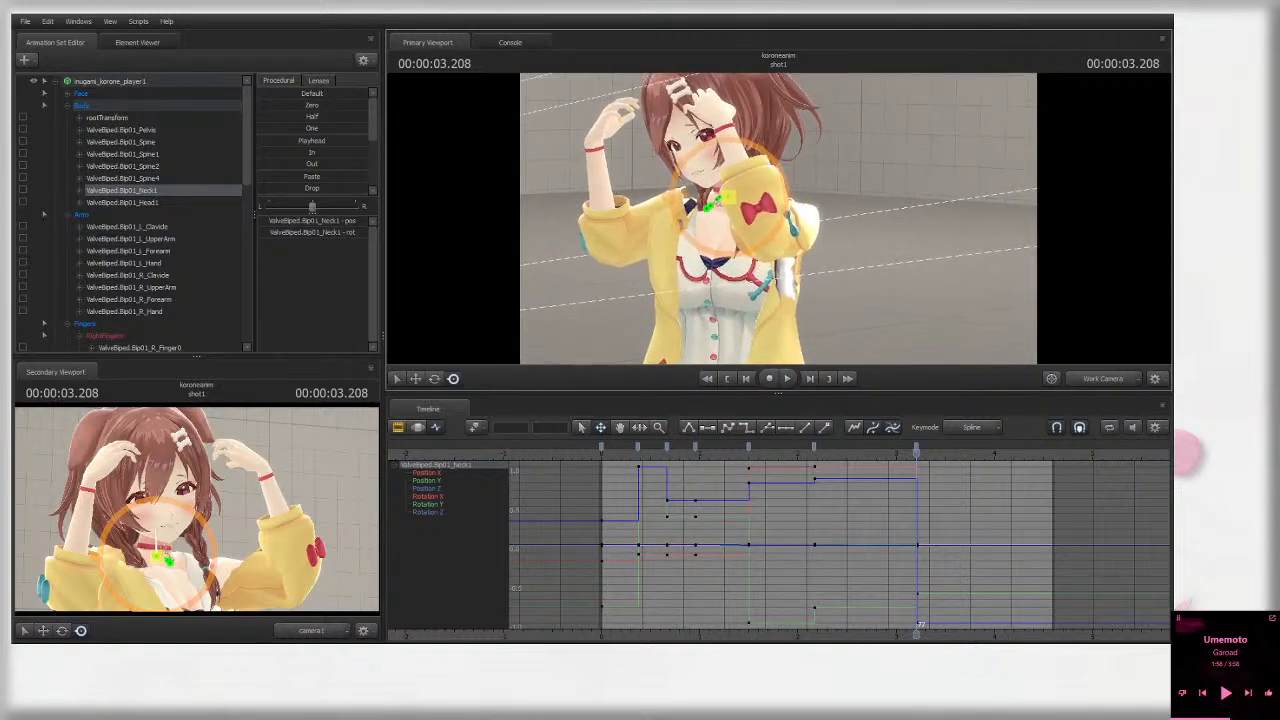
{"action": "left_click_drag", "start_coordinate": [811, 208], "coordinate": [880, 190]}
{"action": "left_click", "coordinate": [1103, 378]}
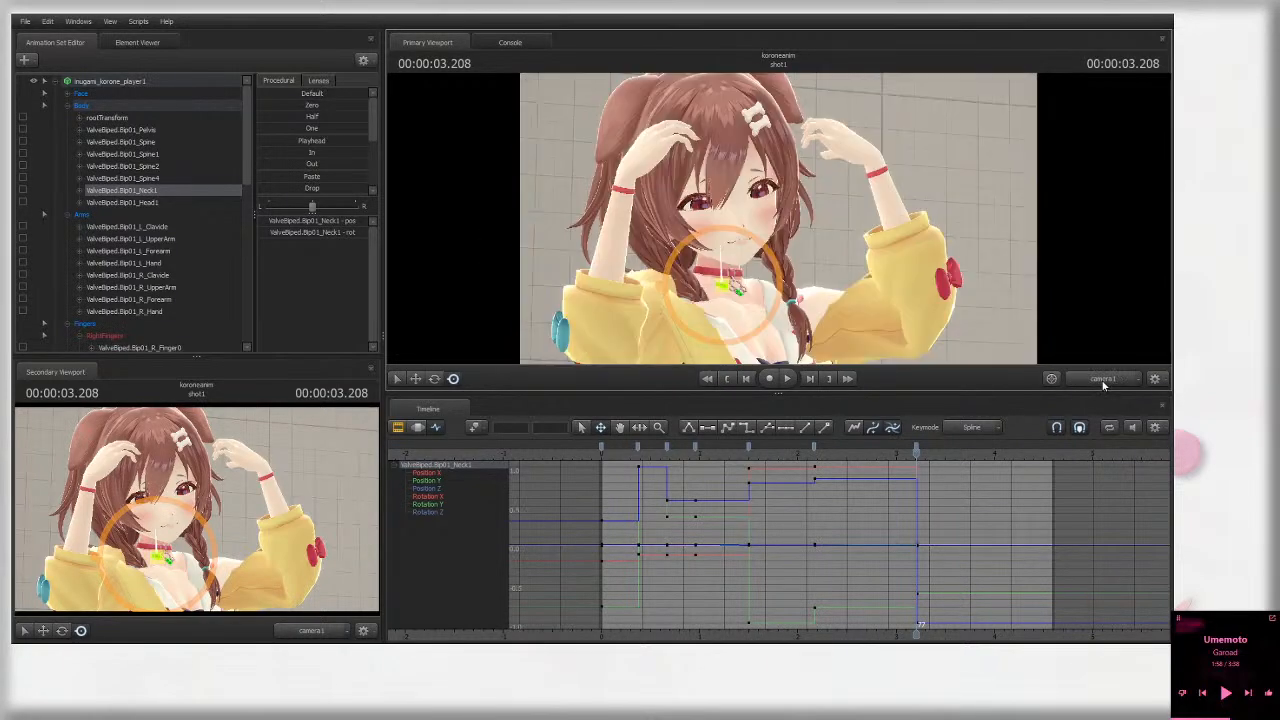
Step: Rotate the joints of the left little finger in a close-up work camera view so it curls naturally
{"action": "left_click", "coordinate": [866, 155]}
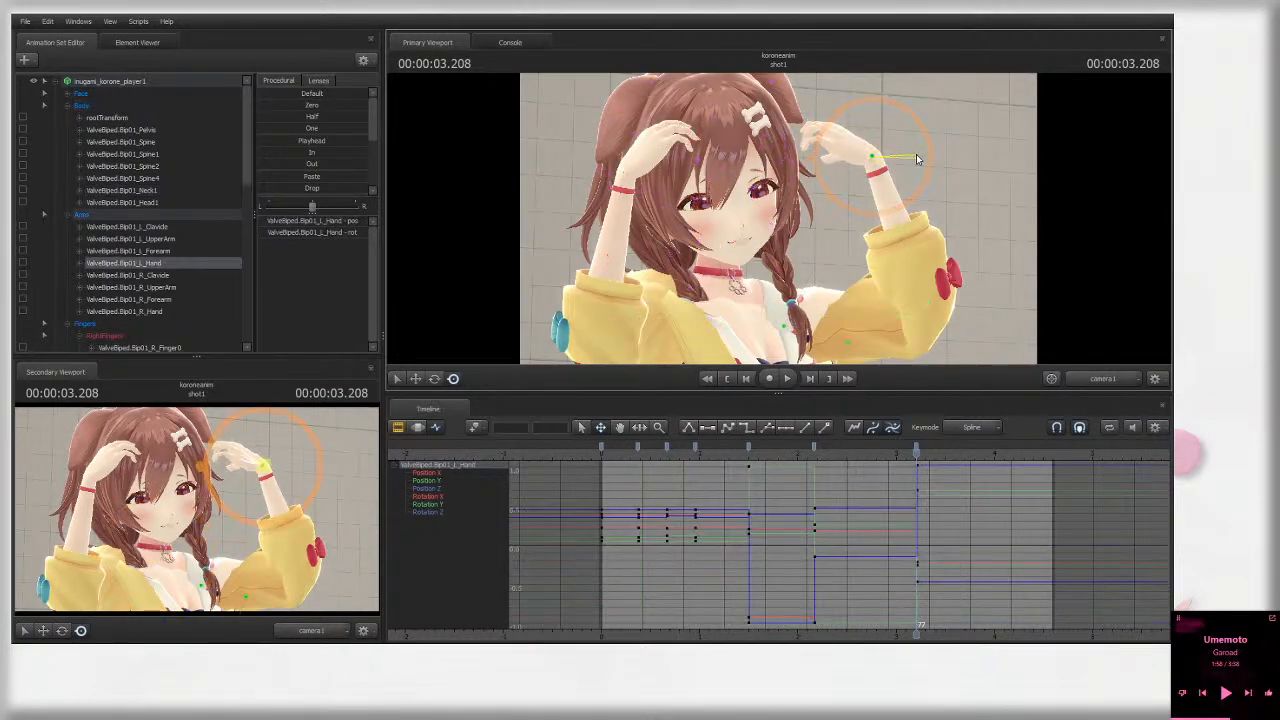
{"action": "left_click", "coordinate": [825, 148]}
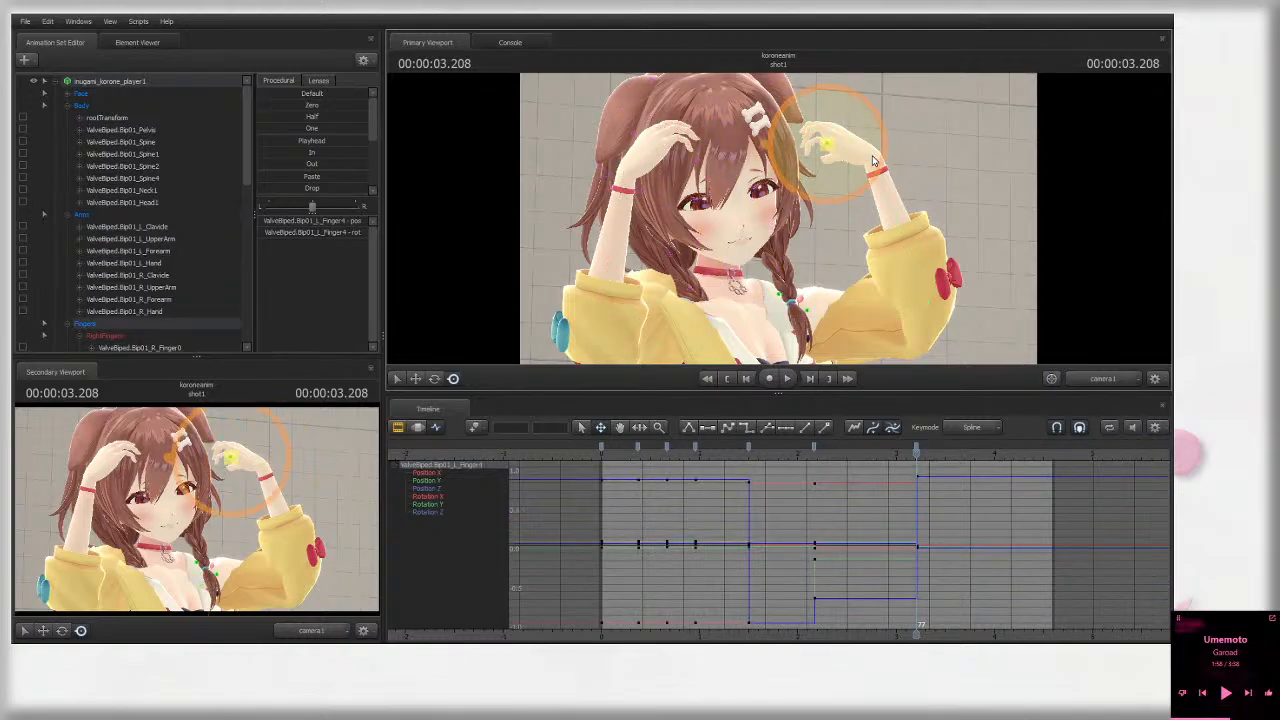
{"action": "left_click_drag", "start_coordinate": [762, 226], "coordinate": [736, 214]}
{"action": "left_click", "coordinate": [759, 200], "text": "ctrl"}
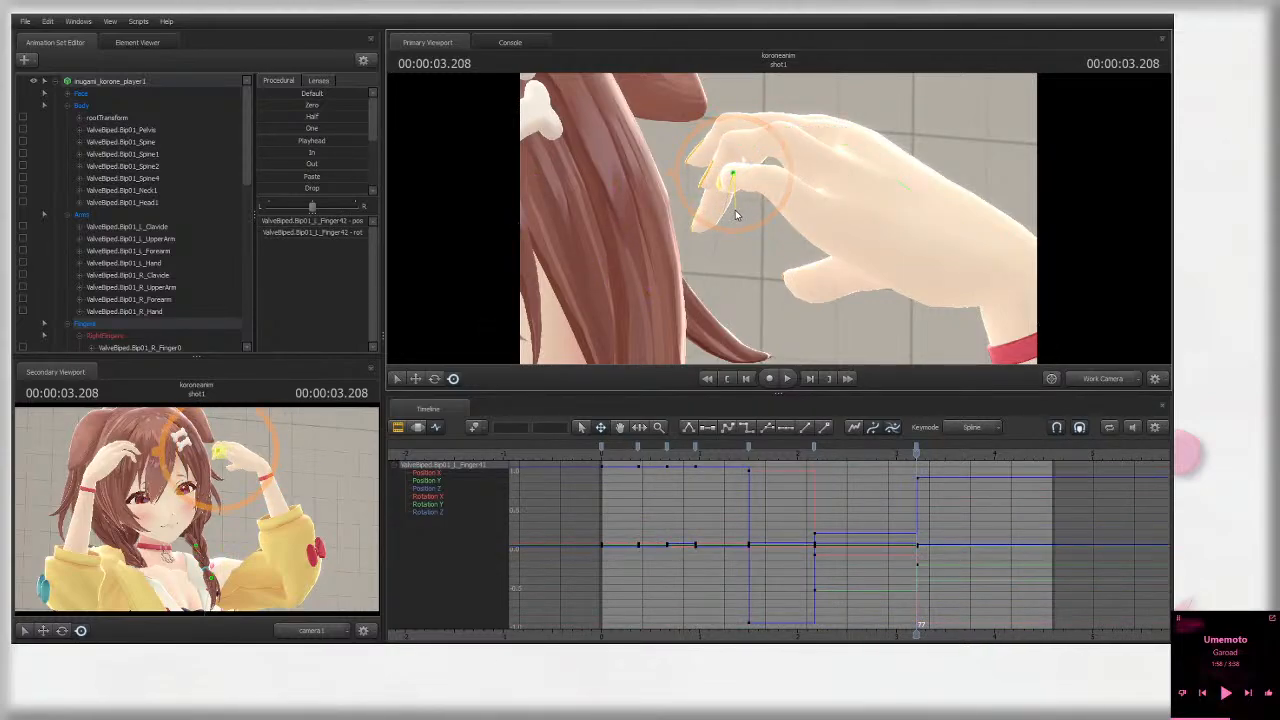
{"action": "left_click_drag", "start_coordinate": [824, 168], "coordinate": [860, 176], "text": "ctrl"}
{"action": "left_click_drag", "start_coordinate": [775, 145], "coordinate": [790, 168], "text": "ctrl"}
{"action": "mouse_move", "coordinate": [801, 153]}
{"action": "left_mouse_down", "text": "ctrl"}
{"action": "mouse_move", "coordinate": [826, 179]}
{"action": "mouse_move", "coordinate": [774, 162]}
{"action": "mouse_move", "coordinate": [803, 153]}
{"action": "mouse_move", "coordinate": [811, 172]}
{"action": "left_mouse_up", "text": "ctrl"}
Step: Bend the left ring finger at its base and middle joints so it curves in line with the neighbouring fingers
{"action": "left_click", "coordinate": [854, 192], "text": "ctrl"}
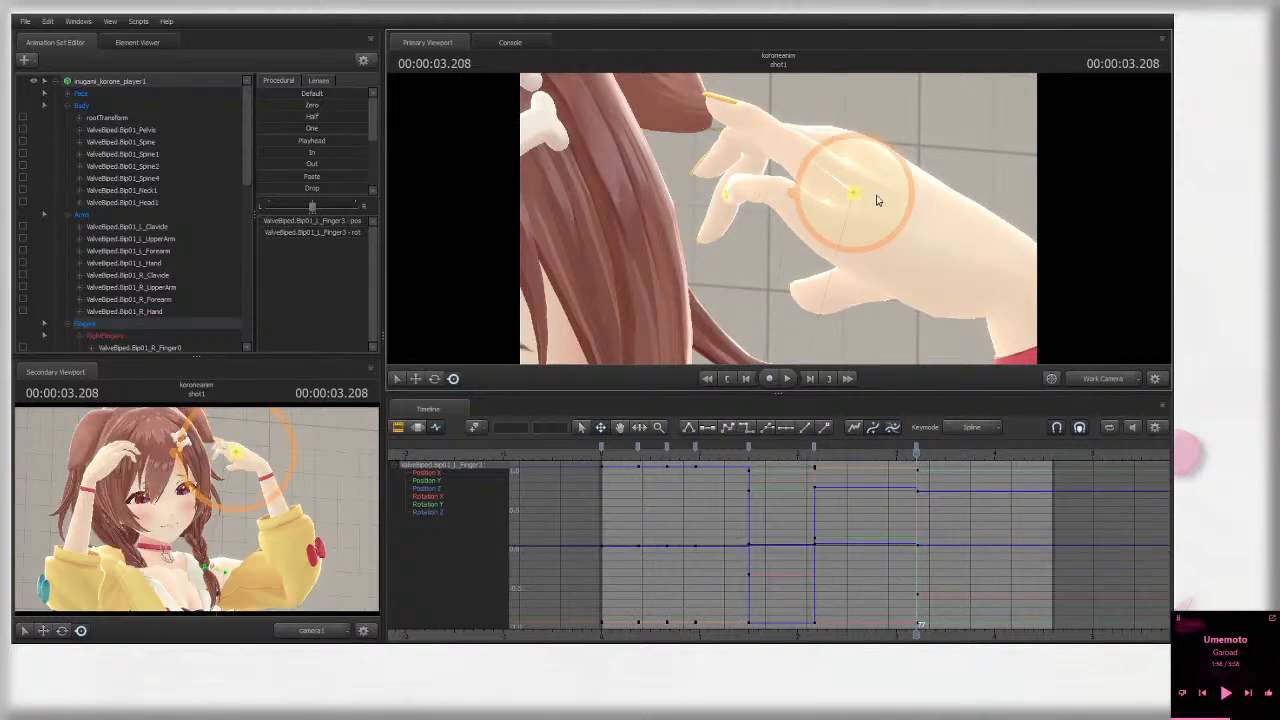
{"action": "left_click_drag", "start_coordinate": [877, 200], "coordinate": [878, 193], "text": "ctrl"}
{"action": "mouse_move", "coordinate": [778, 157]}
{"action": "left_mouse_down", "text": "ctrl"}
{"action": "mouse_move", "coordinate": [829, 146]}
{"action": "mouse_move", "coordinate": [788, 170]}
{"action": "mouse_move", "coordinate": [779, 158]}
{"action": "mouse_move", "coordinate": [833, 146]}
{"action": "mouse_move", "coordinate": [771, 186]}
{"action": "mouse_move", "coordinate": [768, 176]}
{"action": "left_mouse_up", "text": "ctrl"}
{"action": "left_click_drag", "start_coordinate": [749, 147], "coordinate": [833, 164], "text": "ctrl"}
{"action": "left_click", "coordinate": [793, 159], "text": "ctrl"}
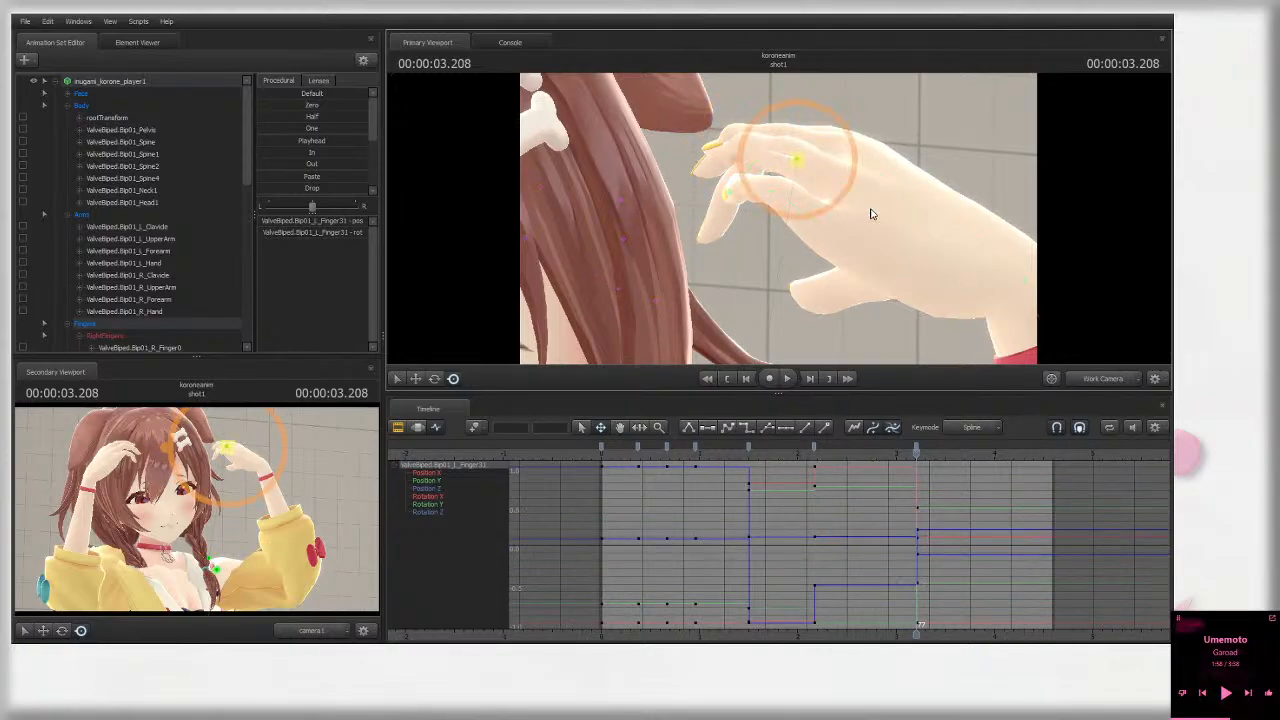
{"action": "mouse_move", "coordinate": [872, 214]}
{"action": "left_mouse_down"}
{"action": "mouse_move", "coordinate": [851, 235]}
{"action": "mouse_move", "coordinate": [870, 232]}
{"action": "mouse_move", "coordinate": [860, 222]}
{"action": "left_mouse_up"}
{"action": "left_click_drag", "start_coordinate": [767, 213], "coordinate": [792, 237]}
Step: Rotate the left little finger's base and refine the bend of its middle and tip joints
{"action": "left_click", "coordinate": [766, 315], "text": "ctrl"}
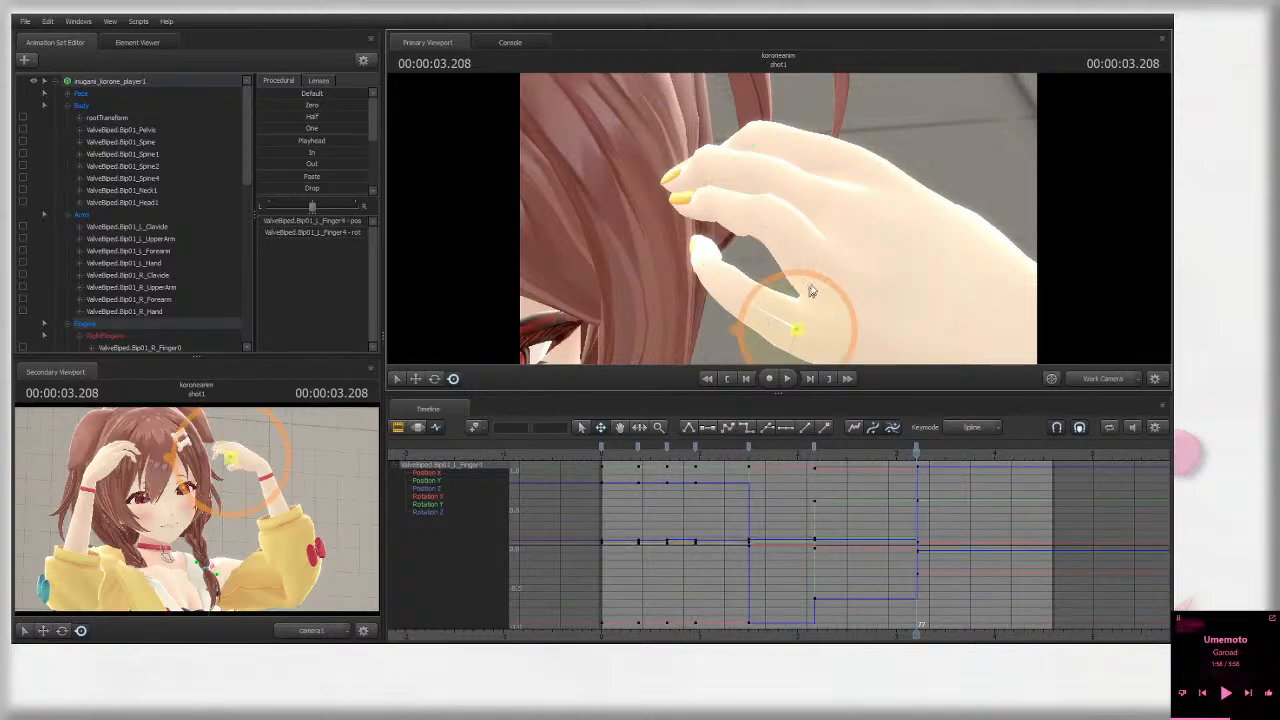
{"action": "mouse_move", "coordinate": [808, 285]}
{"action": "left_mouse_down"}
{"action": "mouse_move", "coordinate": [797, 217]}
{"action": "mouse_move", "coordinate": [808, 294]}
{"action": "mouse_move", "coordinate": [845, 303]}
{"action": "mouse_move", "coordinate": [829, 275]}
{"action": "mouse_move", "coordinate": [814, 281]}
{"action": "left_mouse_up"}
{"action": "left_click", "coordinate": [765, 247], "text": "ctrl"}
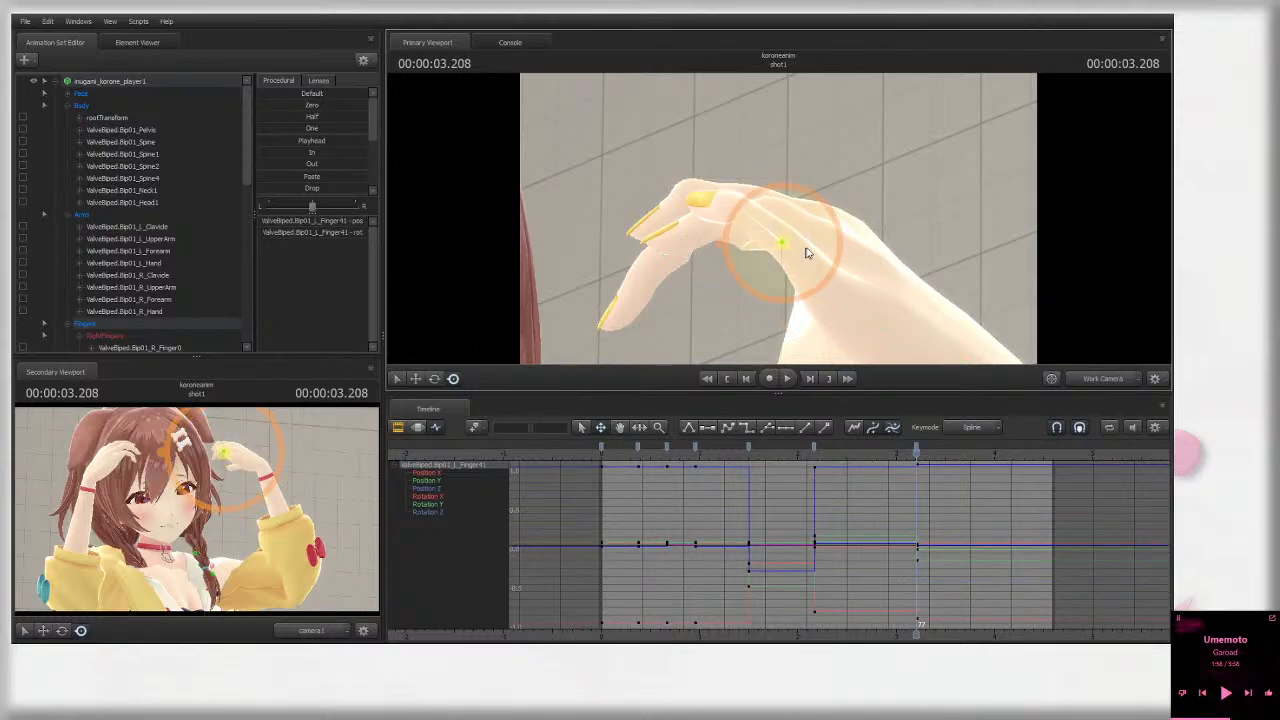
{"action": "left_click", "coordinate": [745, 224], "text": "ctrl"}
{"action": "left_click_drag", "start_coordinate": [704, 224], "coordinate": [760, 247]}
Step: Examine the raised hands and full-body pose from several angles around the character
{"action": "right_click_drag", "start_coordinate": [765, 249], "coordinate": [884, 235], "text": "alt"}
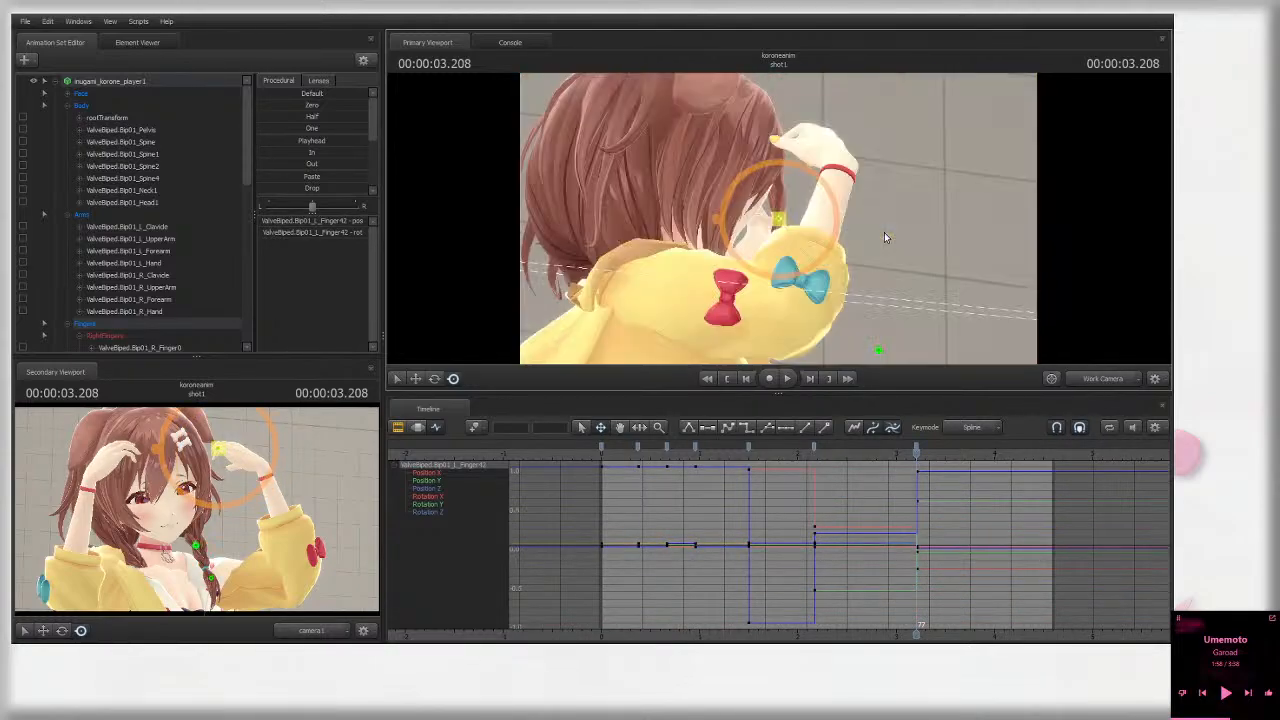
{"action": "left_click_drag", "start_coordinate": [884, 235], "coordinate": [857, 259], "text": "alt"}
{"action": "left_click", "coordinate": [1097, 380]}
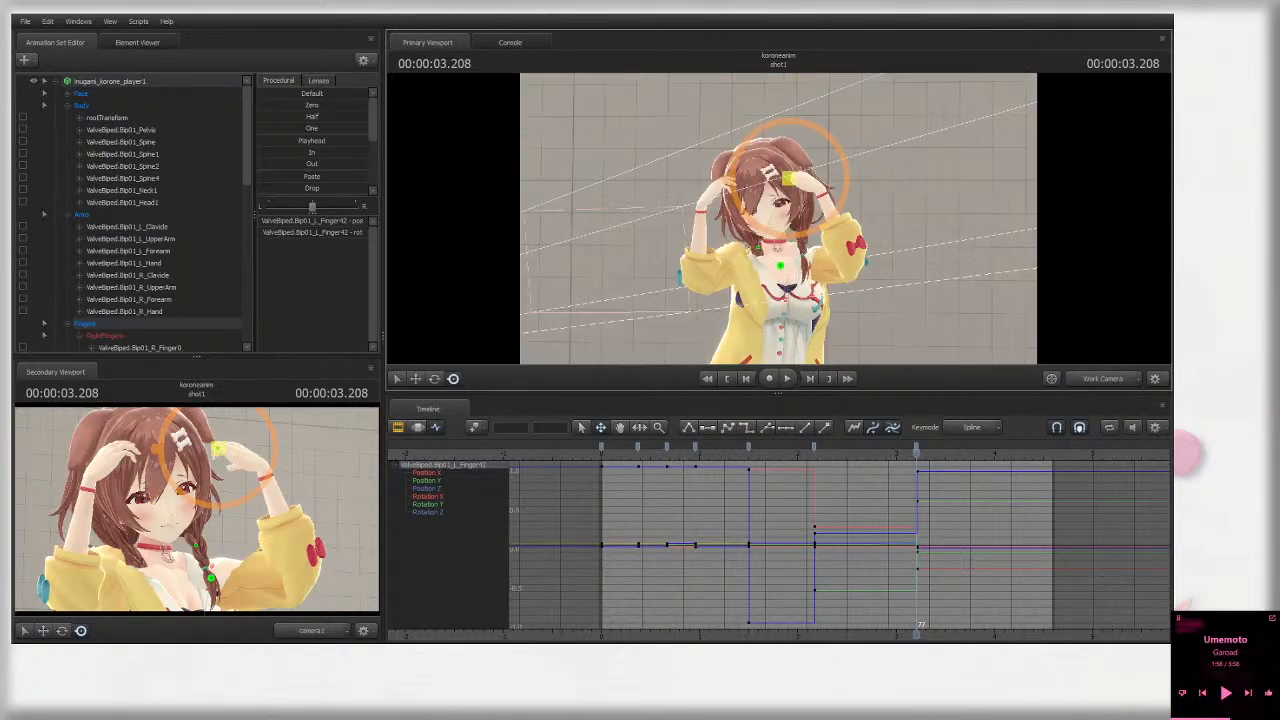
{"action": "scroll", "coordinate": [875, 243], "scroll_direction": "up", "scroll_amount": 3}
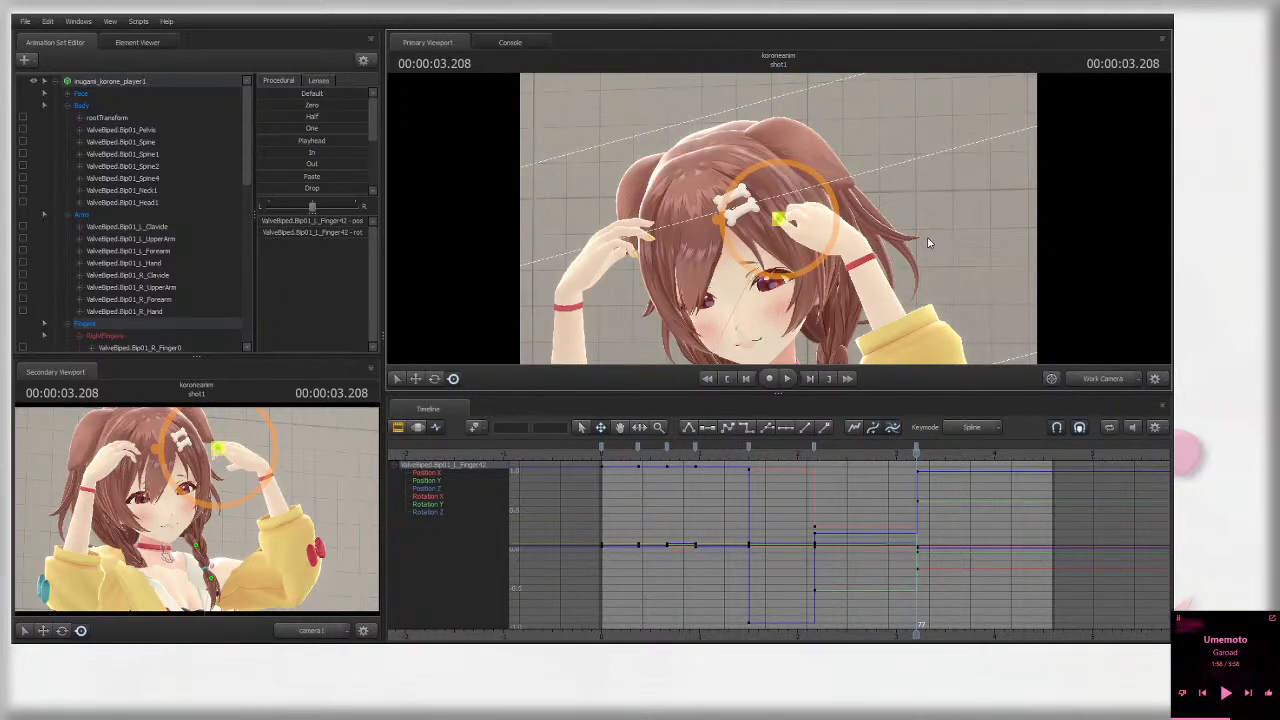
{"action": "left_click_drag", "start_coordinate": [928, 243], "coordinate": [1040, 264], "text": "alt"}
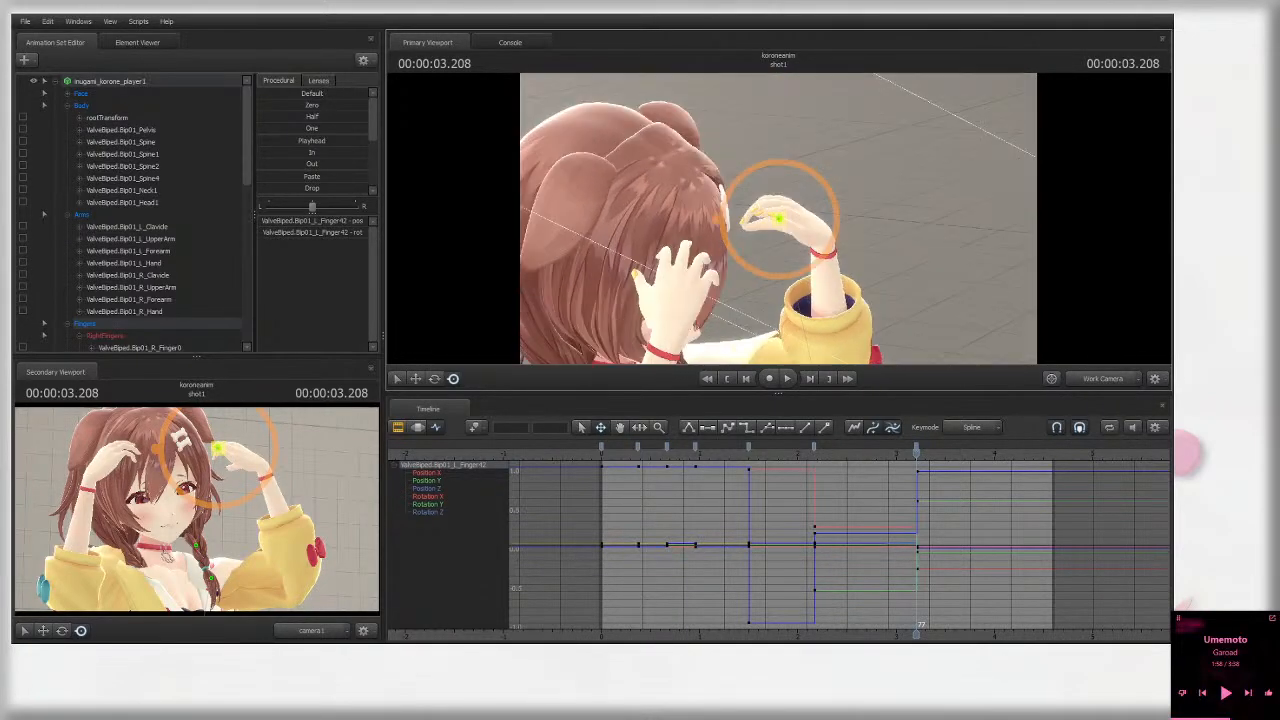
{"action": "left_click", "coordinate": [930, 241]}
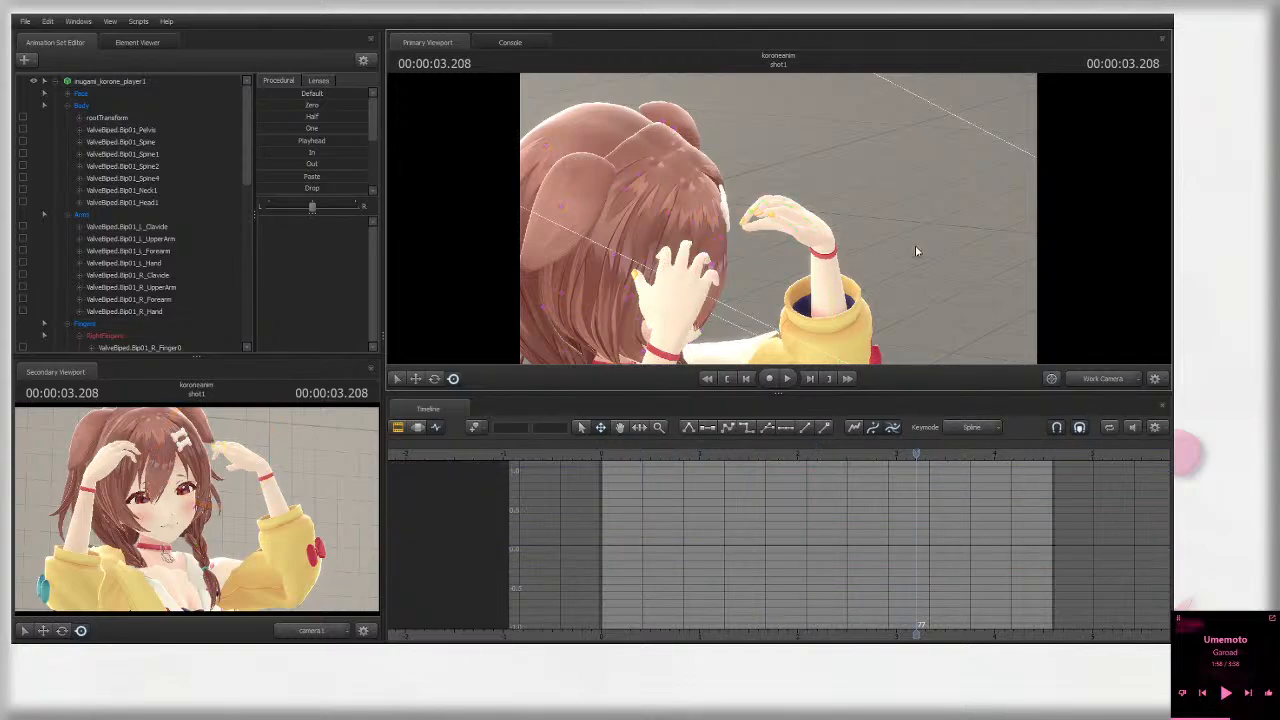
{"action": "left_click_drag", "start_coordinate": [915, 251], "coordinate": [768, 334]}
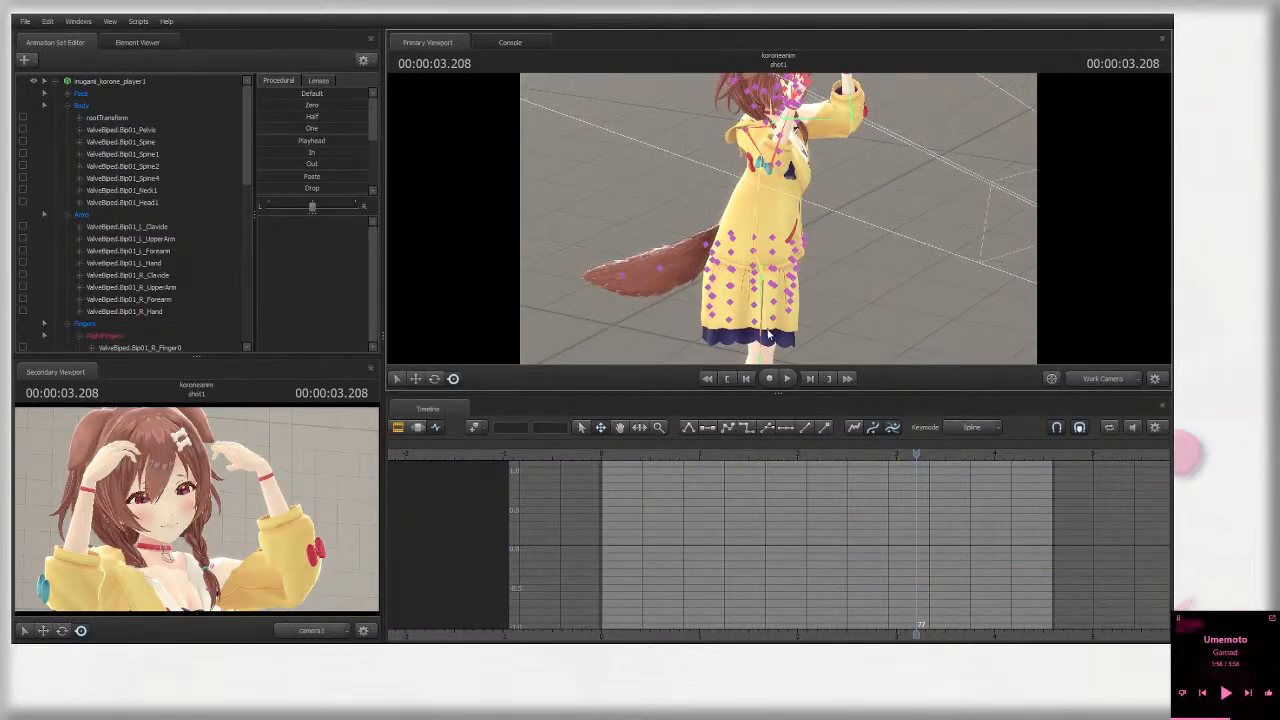
Step: Examine the full-body pose, legs and raised left hand from several angles, and compare with the camera1 view
{"action": "left_click", "coordinate": [770, 278]}
{"action": "key", "text": "f"}
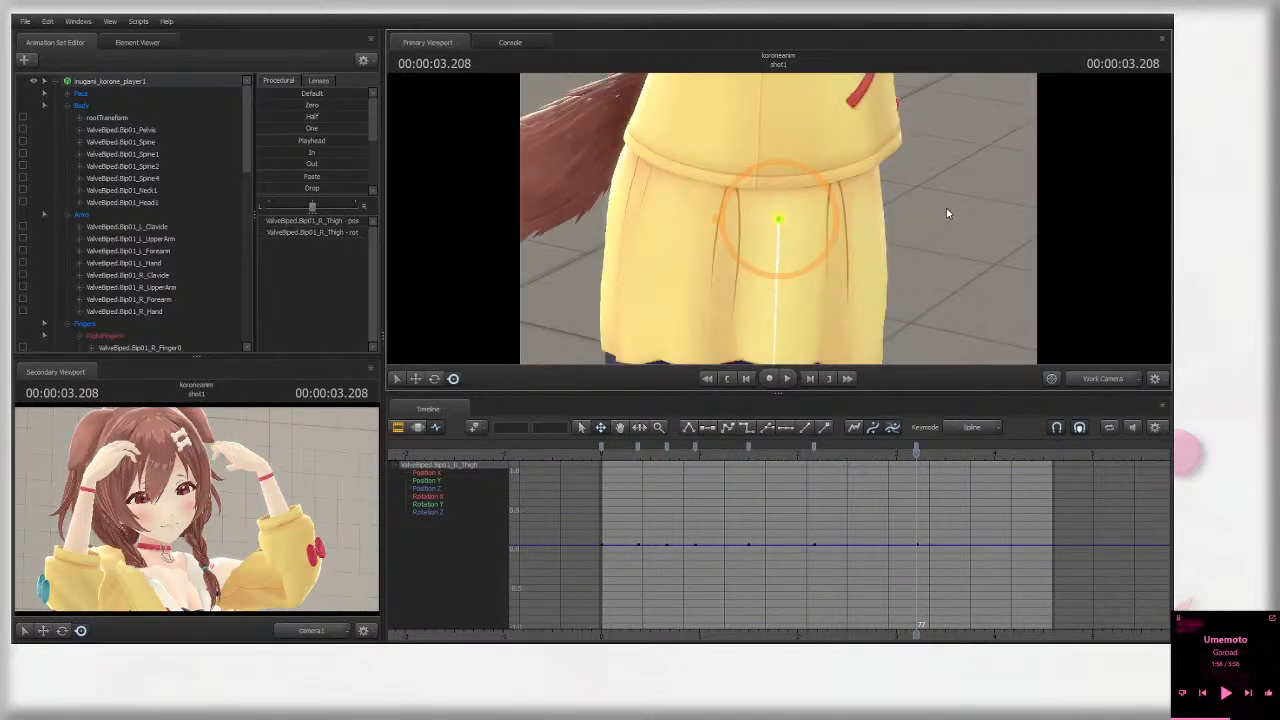
{"action": "left_click_drag", "start_coordinate": [924, 281], "coordinate": [777, 215], "text": "alt"}
{"action": "key", "text": "s"}
{"action": "key", "text": "d"}
{"action": "left_click", "coordinate": [839, 96], "text": "ctrl"}
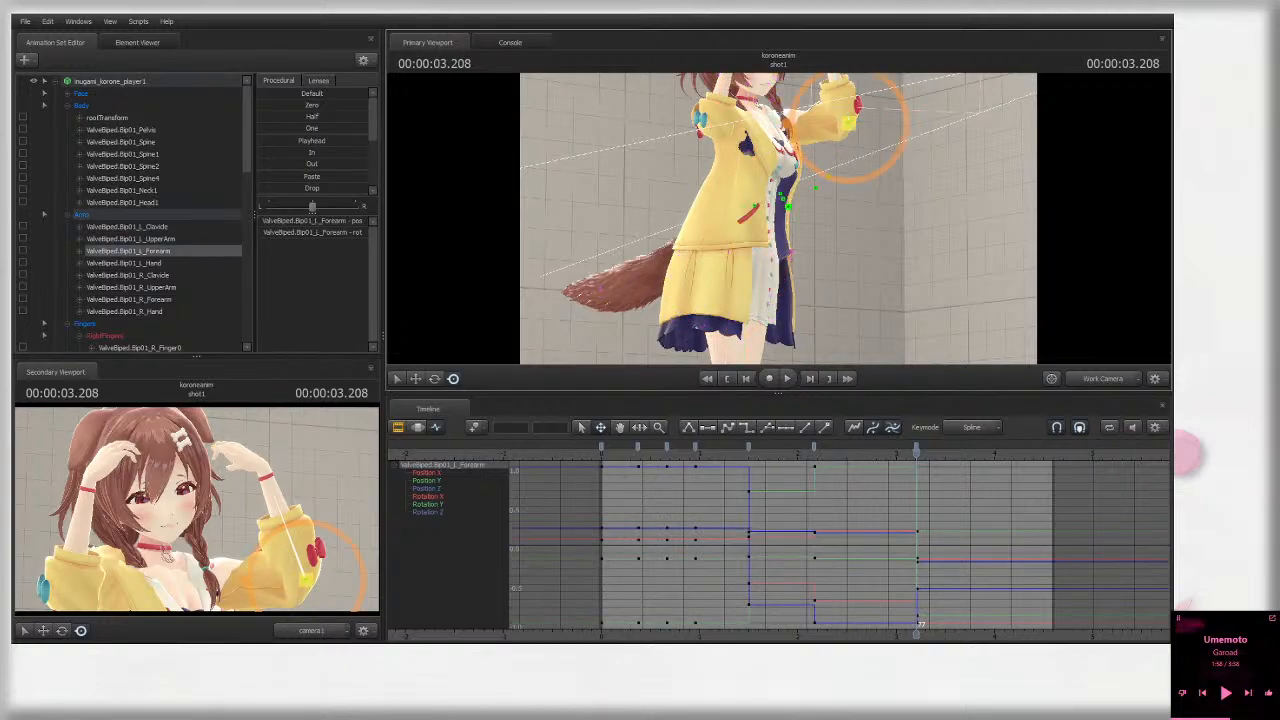
{"action": "left_click_drag", "start_coordinate": [914, 203], "coordinate": [914, 110]}
{"action": "left_click_drag", "start_coordinate": [780, 180], "coordinate": [780, 285]}
{"action": "left_click_drag", "start_coordinate": [755, 210], "coordinate": [755, 270]}
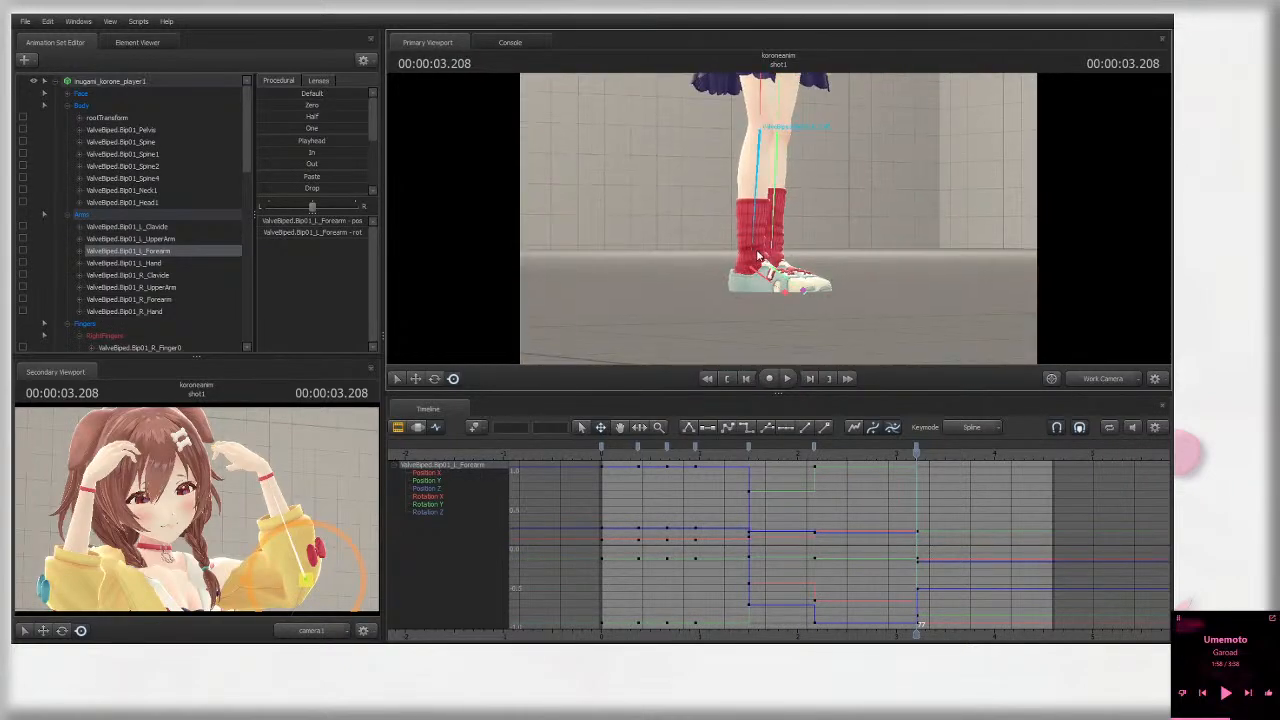
{"action": "left_click", "coordinate": [763, 165], "text": "ctrl"}
{"action": "left_click_drag", "start_coordinate": [763, 165], "coordinate": [785, 85]}
{"action": "left_click_drag", "start_coordinate": [778, 218], "coordinate": [792, 140]}
{"action": "left_click", "coordinate": [802, 103], "text": "ctrl"}
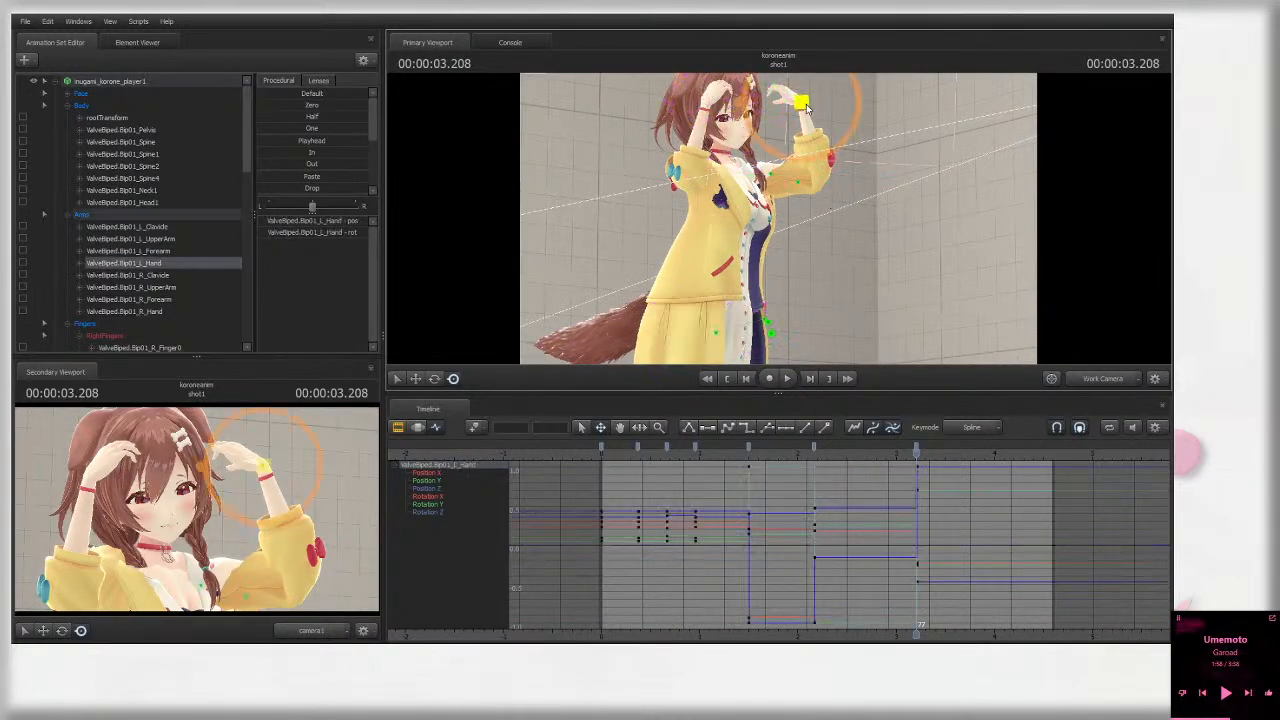
{"action": "scroll", "coordinate": [930, 164], "scroll_direction": "up", "scroll_amount": 5}
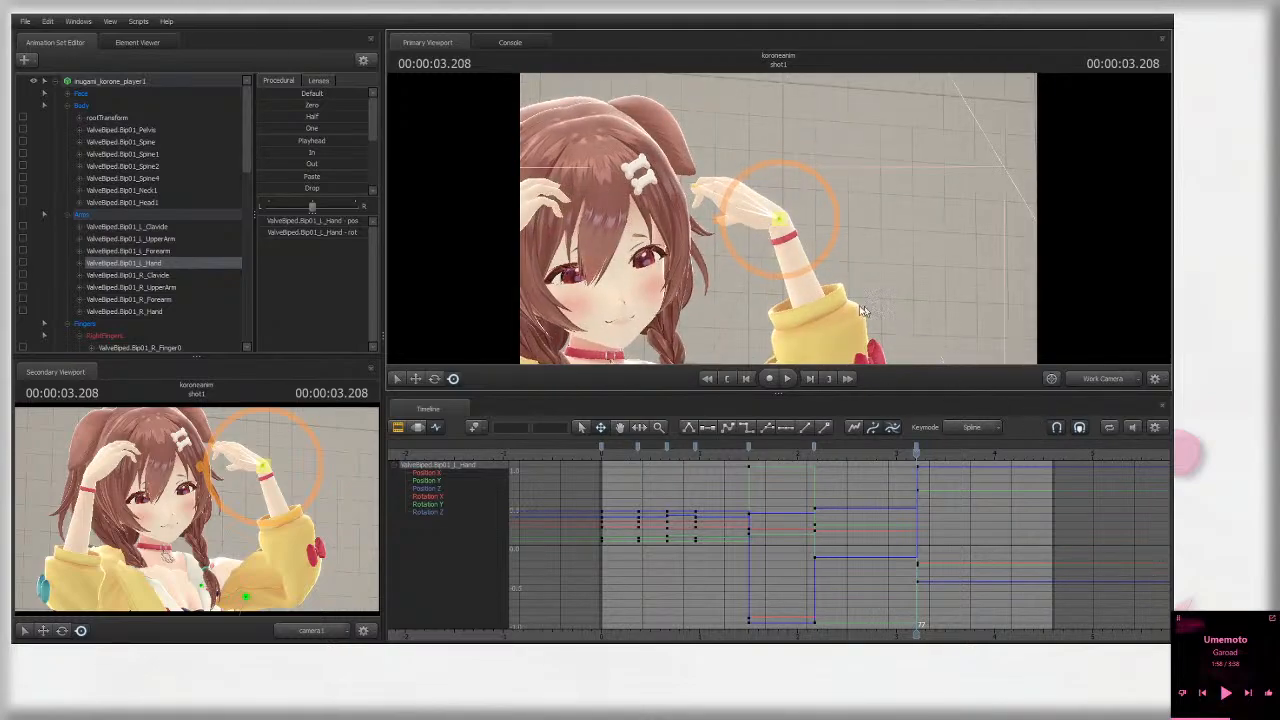
{"action": "left_click_drag", "start_coordinate": [862, 310], "coordinate": [840, 270], "text": "alt"}
{"action": "left_click", "coordinate": [1111, 380]}
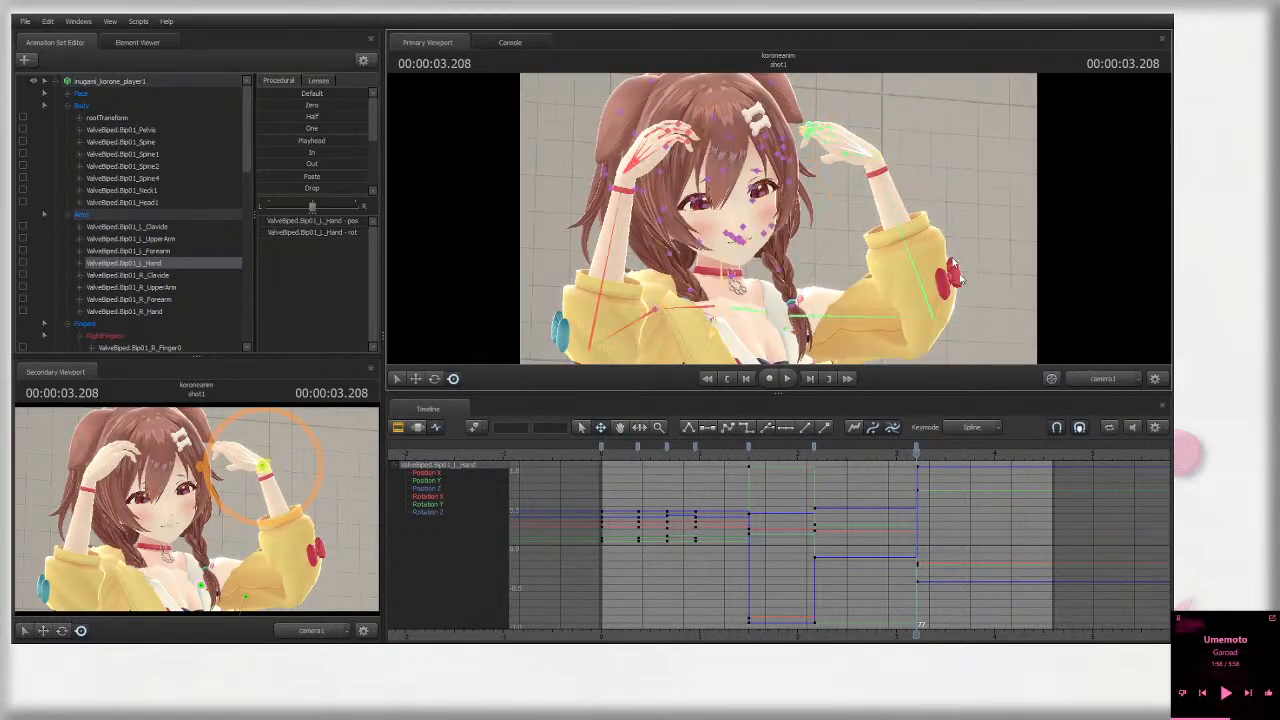
Step: Rotate the left thumb's middle joint and the base of the left index finger
{"action": "left_click", "coordinate": [818, 168], "text": "ctrl"}
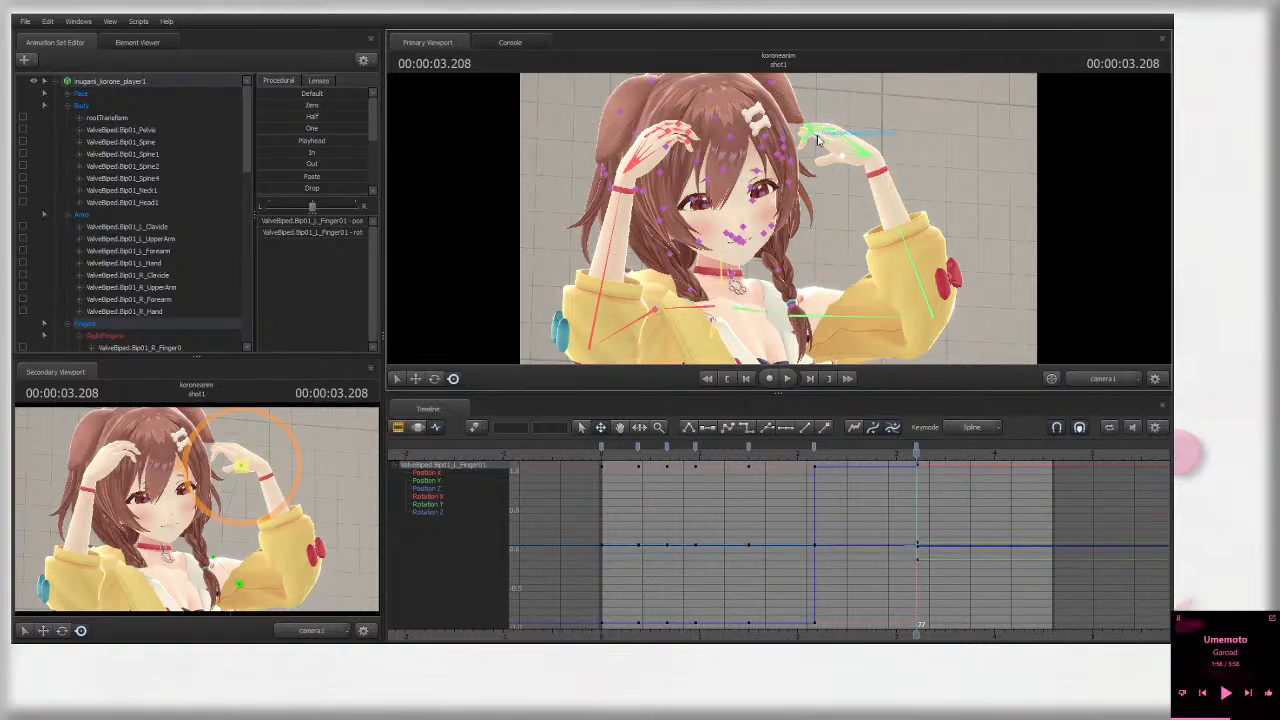
{"action": "left_click", "coordinate": [826, 135], "text": "ctrl"}
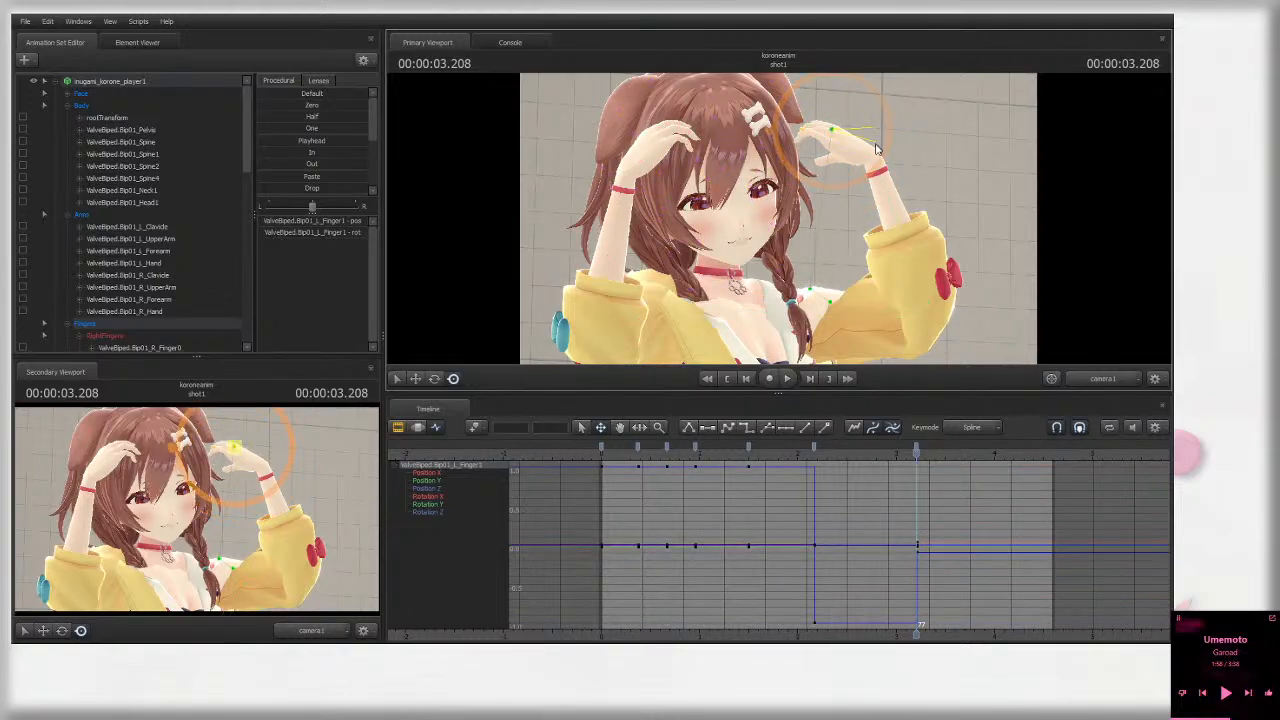
{"action": "left_click", "coordinate": [1103, 378]}
{"action": "key", "text": "w"}
{"action": "left_click_drag", "start_coordinate": [1037, 287], "coordinate": [1037, 287]}
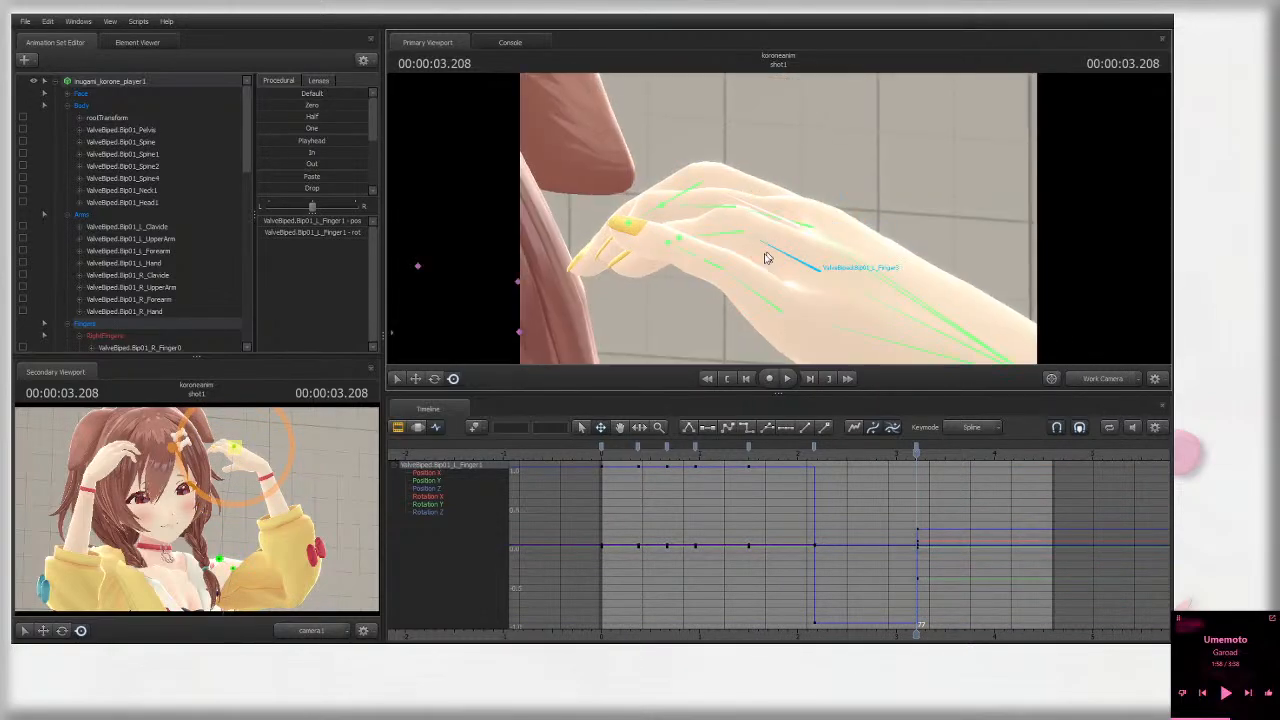
Step: Rotate the left little finger's base, middle and tip joints so it separates from the ring finger
{"action": "left_click", "coordinate": [720, 268], "text": "ctrl"}
{"action": "left_click", "coordinate": [688, 268], "text": "ctrl"}
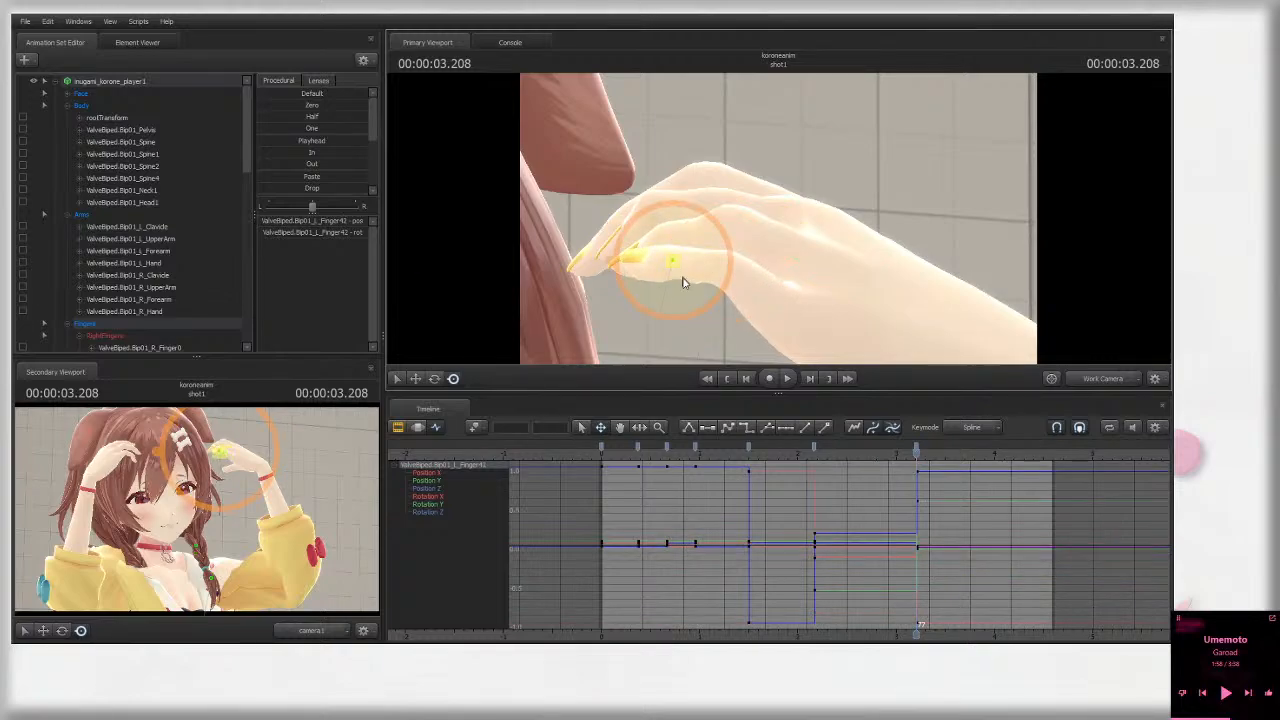
{"action": "left_click_drag", "start_coordinate": [700, 260], "coordinate": [741, 262]}
{"action": "left_click", "coordinate": [720, 268], "text": "ctrl"}
{"action": "left_click", "coordinate": [765, 302], "text": "ctrl"}
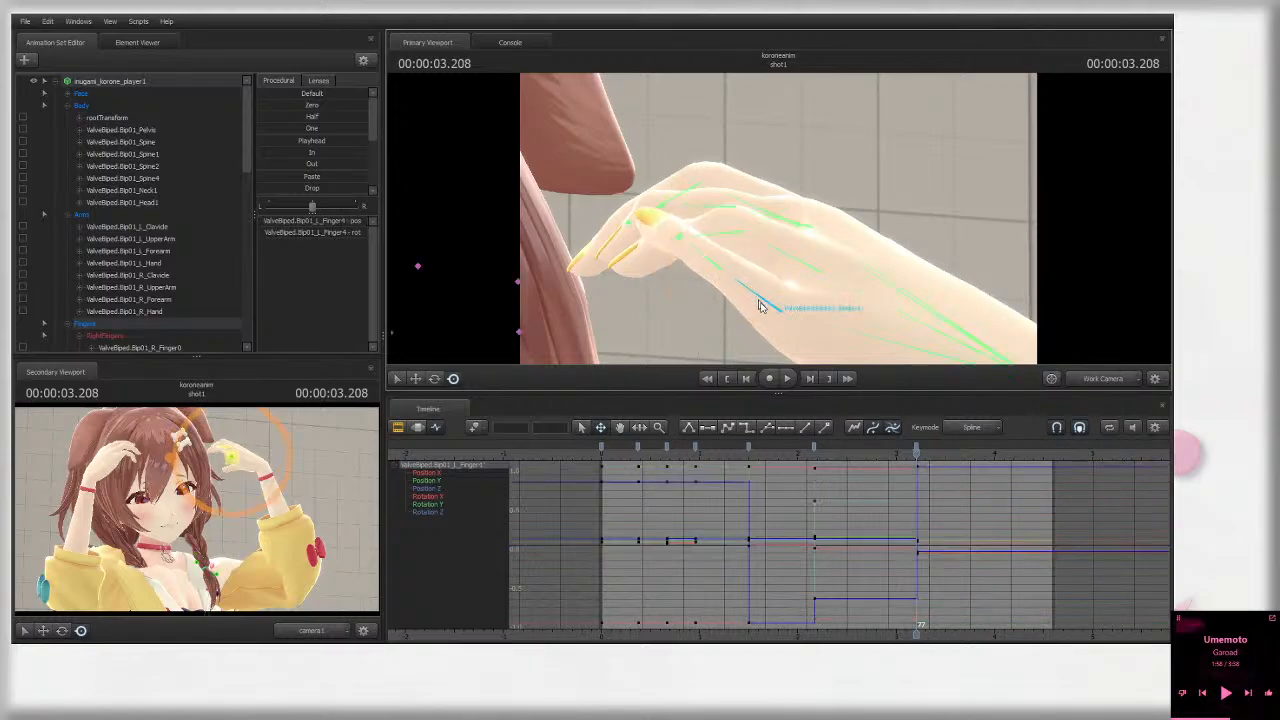
{"action": "mouse_move", "coordinate": [794, 310]}
{"action": "left_mouse_down"}
{"action": "mouse_move", "coordinate": [820, 301]}
{"action": "mouse_move", "coordinate": [735, 290]}
{"action": "mouse_move", "coordinate": [791, 297]}
{"action": "mouse_move", "coordinate": [794, 286]}
{"action": "left_mouse_up"}
{"action": "left_click", "coordinate": [705, 277], "text": "ctrl"}
{"action": "left_click_drag", "start_coordinate": [705, 277], "coordinate": [774, 242]}
Step: Bend the left ring finger at its middle and base joints to follow the hand's curve
{"action": "left_click", "coordinate": [727, 237], "text": "ctrl"}
{"action": "left_click", "coordinate": [727, 238], "text": "ctrl"}
{"action": "left_click", "coordinate": [677, 218], "text": "ctrl"}
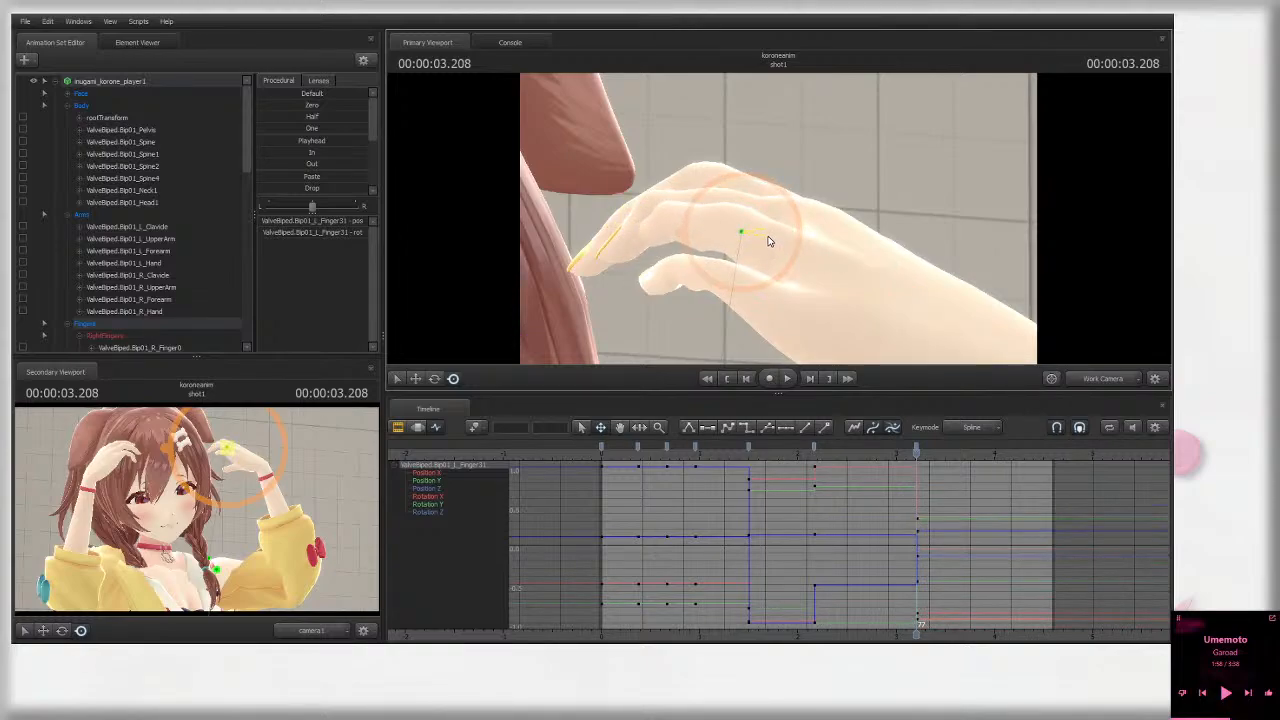
{"action": "left_click", "coordinate": [826, 270], "text": "ctrl"}
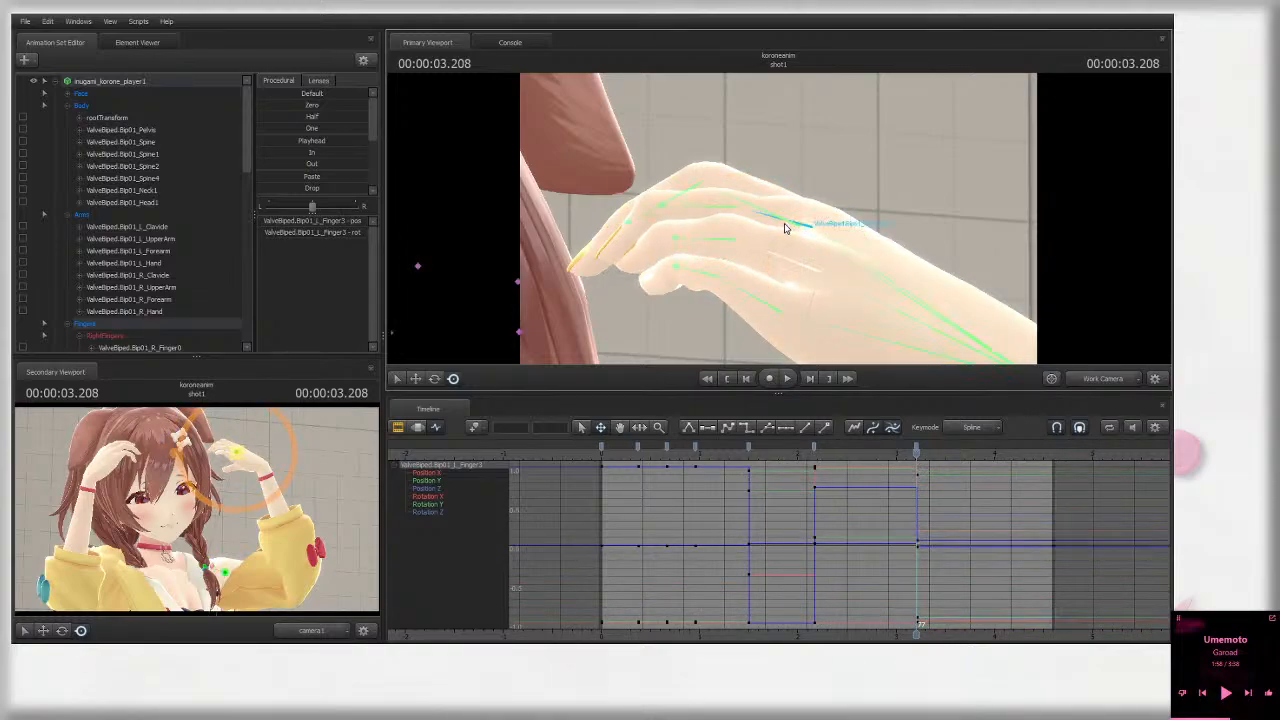
Step: Rotate the left middle finger at its base and middle joints so it sits between its neighbours
{"action": "left_click", "coordinate": [817, 231], "text": "ctrl"}
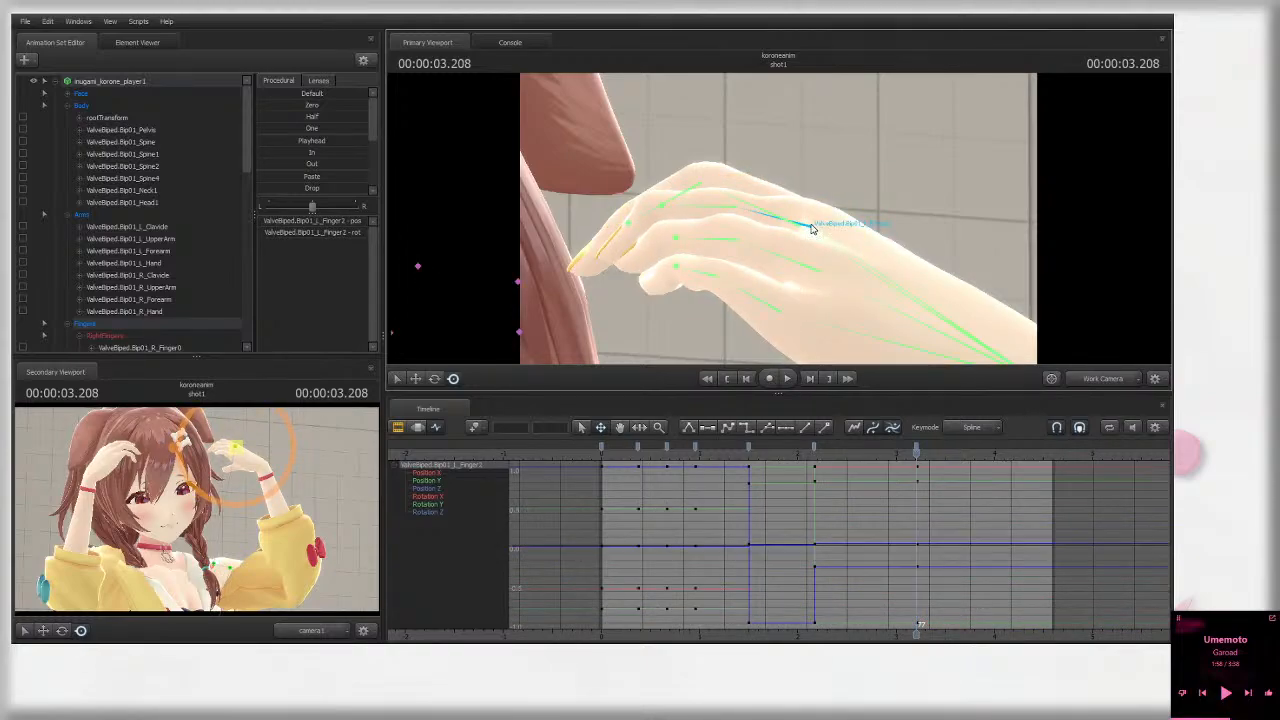
{"action": "left_click_drag", "start_coordinate": [855, 239], "coordinate": [839, 243]}
{"action": "left_click", "coordinate": [721, 211], "text": "ctrl"}
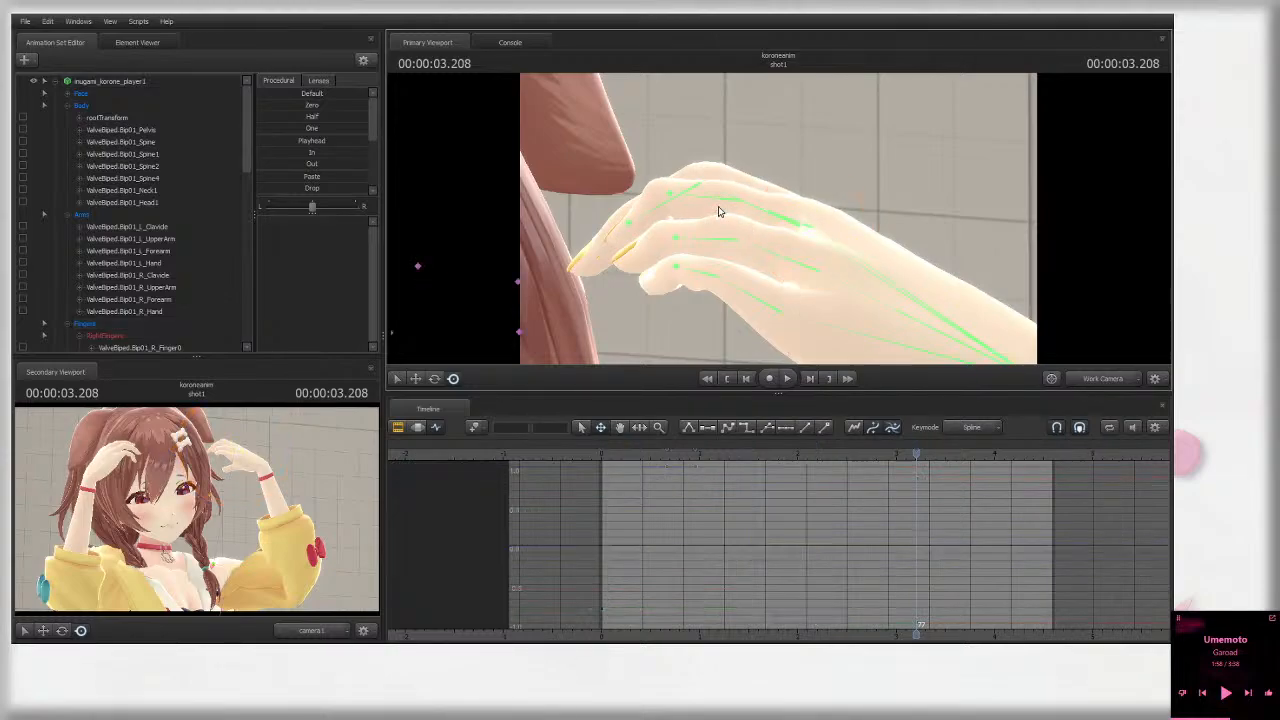
{"action": "left_click", "coordinate": [744, 206], "text": "ctrl"}
{"action": "left_click_drag", "start_coordinate": [780, 204], "coordinate": [777, 191]}
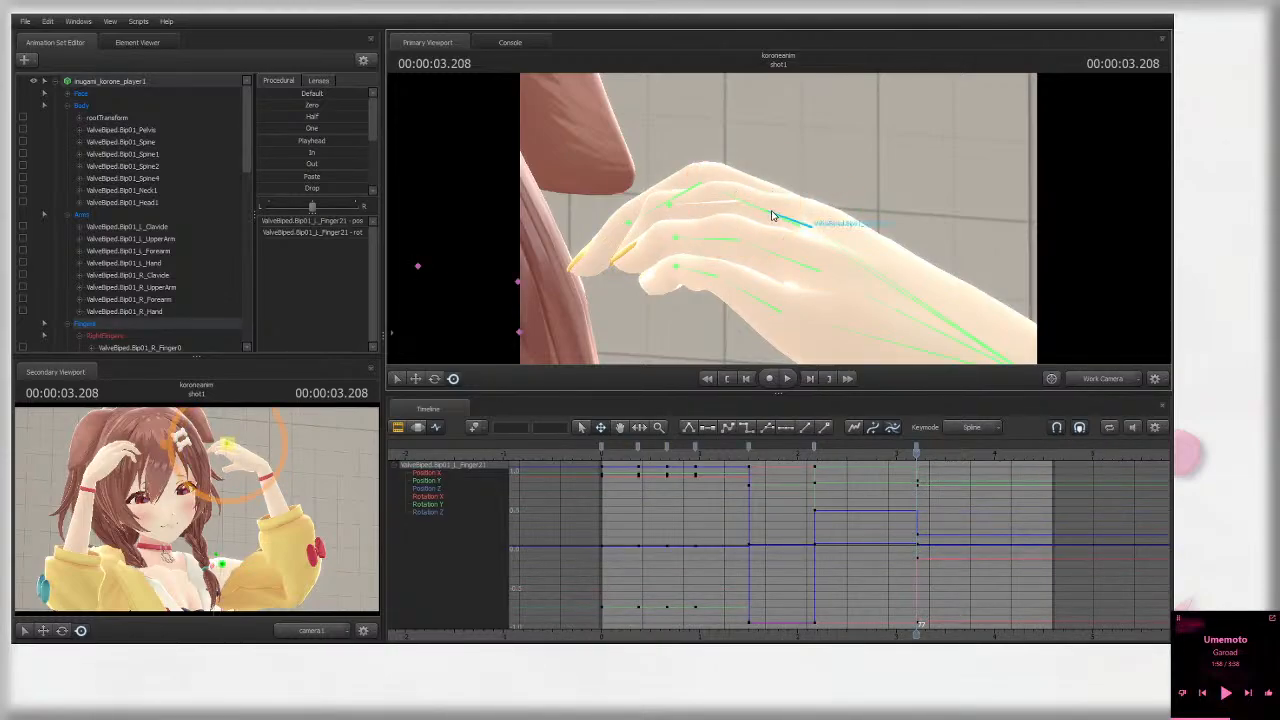
{"action": "left_click", "coordinate": [771, 215], "text": "ctrl"}
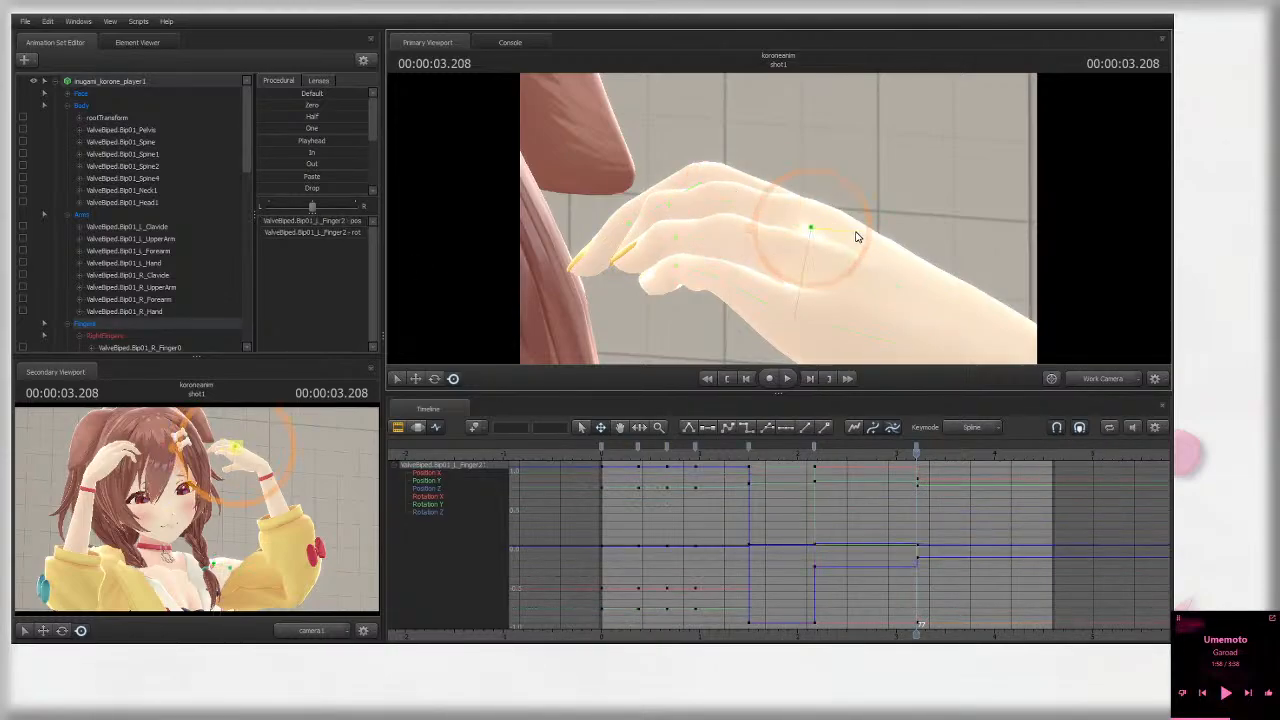
Step: Rotate the left index finger at its base and outer joints, and check the hand through camera1
{"action": "left_click", "coordinate": [790, 228], "text": "ctrl"}
{"action": "left_click_drag", "start_coordinate": [815, 240], "coordinate": [838, 210]}
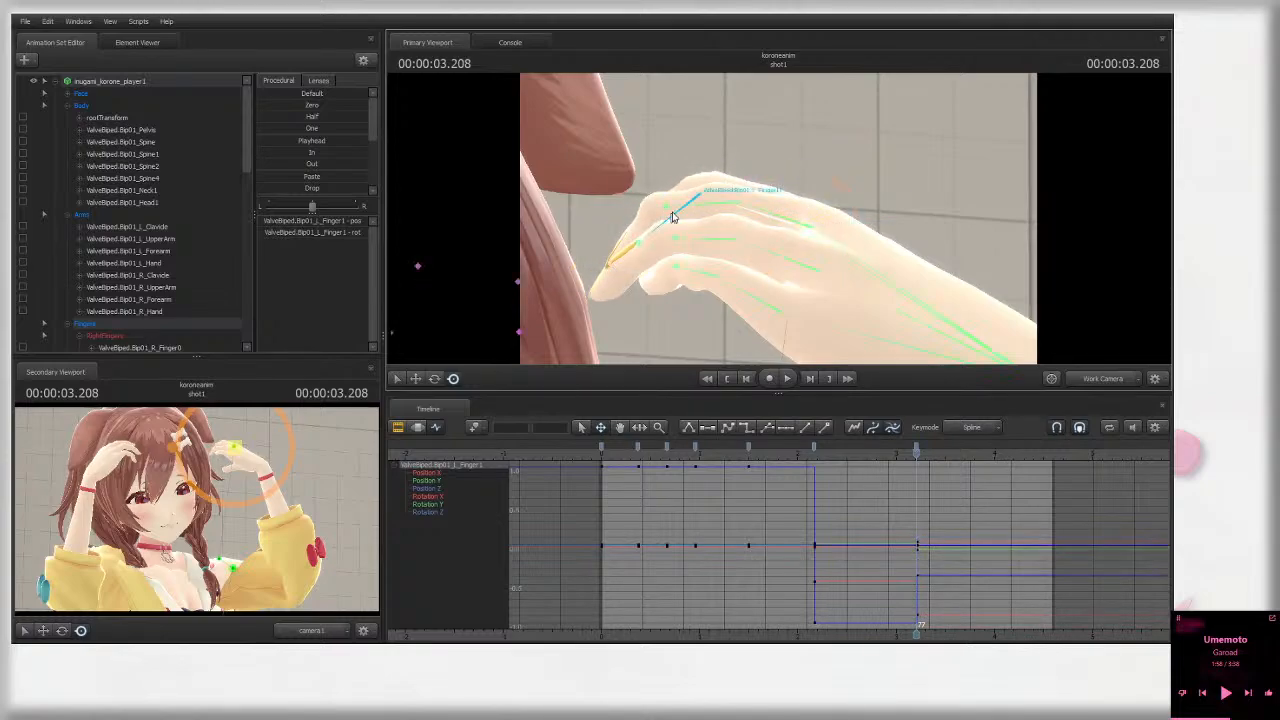
{"action": "left_click", "coordinate": [672, 213], "text": "ctrl"}
{"action": "left_click_drag", "start_coordinate": [737, 198], "coordinate": [604, 207]}
{"action": "left_click", "coordinate": [623, 224], "text": "ctrl"}
{"action": "left_click", "coordinate": [938, 222], "text": "ctrl"}
{"action": "left_click", "coordinate": [1115, 378]}
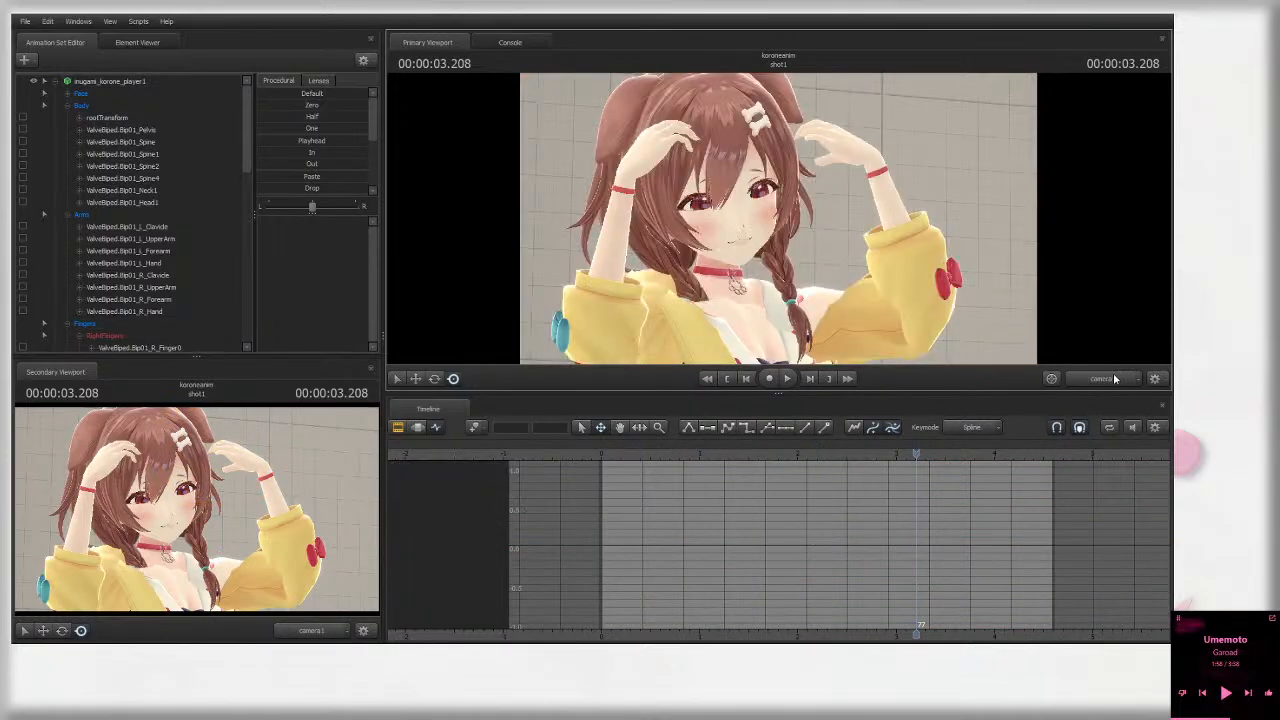
Step: Rotate the left arm joints and hand to bring the raised arm closer to the head
{"action": "left_click", "coordinate": [818, 175], "text": "ctrl"}
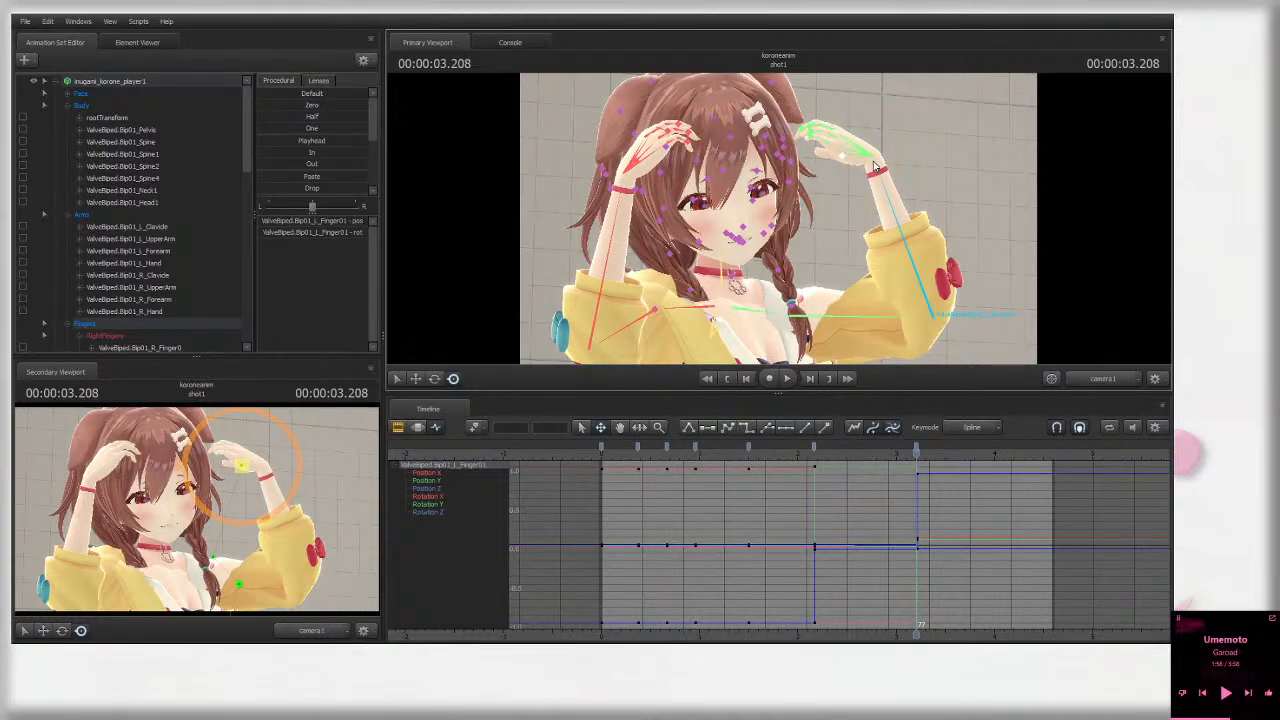
{"action": "left_click", "coordinate": [868, 167], "text": "ctrl"}
{"action": "left_click", "coordinate": [900, 220], "text": "ctrl"}
{"action": "left_click", "coordinate": [870, 319], "text": "ctrl"}
{"action": "left_click_drag", "start_coordinate": [814, 319], "coordinate": [862, 320]}
{"action": "left_click", "coordinate": [866, 167], "text": "ctrl"}
{"action": "left_click_drag", "start_coordinate": [915, 166], "coordinate": [910, 167]}
Step: Raise the left little finger at its base towards the other fingers in a close-up work camera view
{"action": "left_click", "coordinate": [810, 152], "text": "ctrl"}
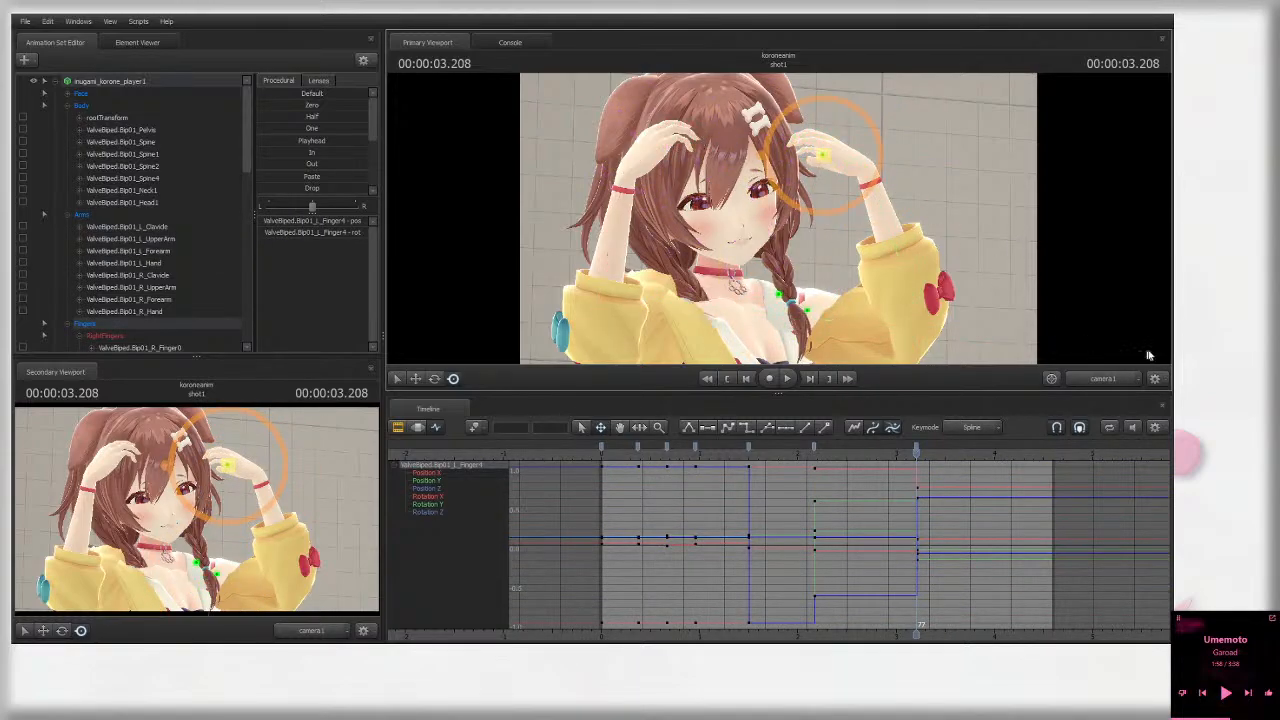
{"action": "left_click", "coordinate": [1103, 379]}
{"action": "scroll", "coordinate": [779, 224], "scroll_direction": "up", "scroll_amount": 5}
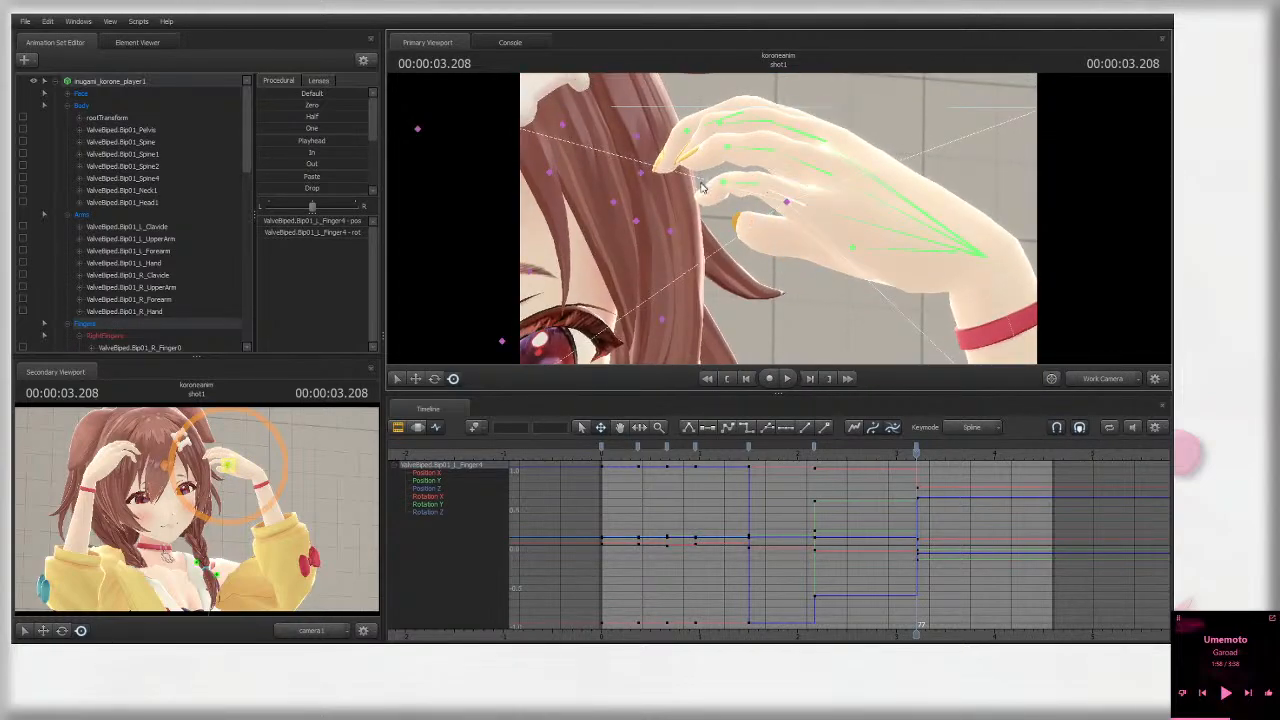
{"action": "left_click", "coordinate": [807, 139]}
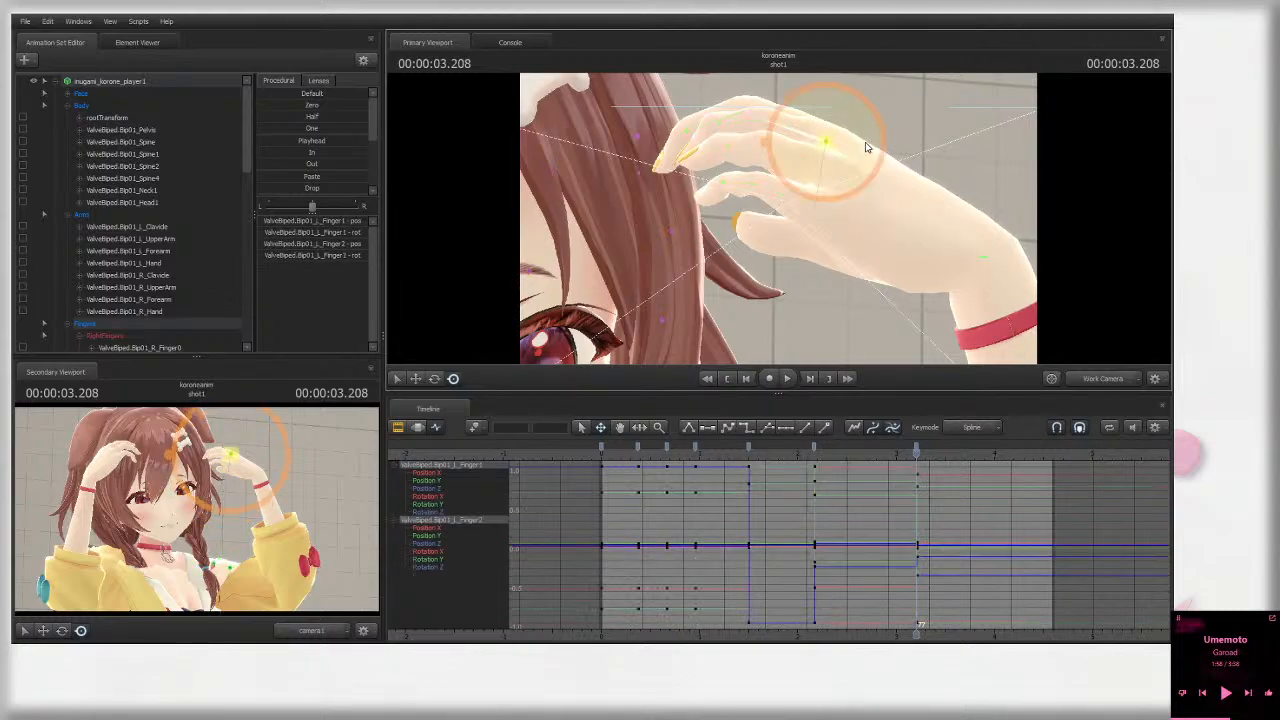
{"action": "left_click_drag", "start_coordinate": [825, 142], "coordinate": [809, 174]}
{"action": "left_click", "coordinate": [772, 198]}
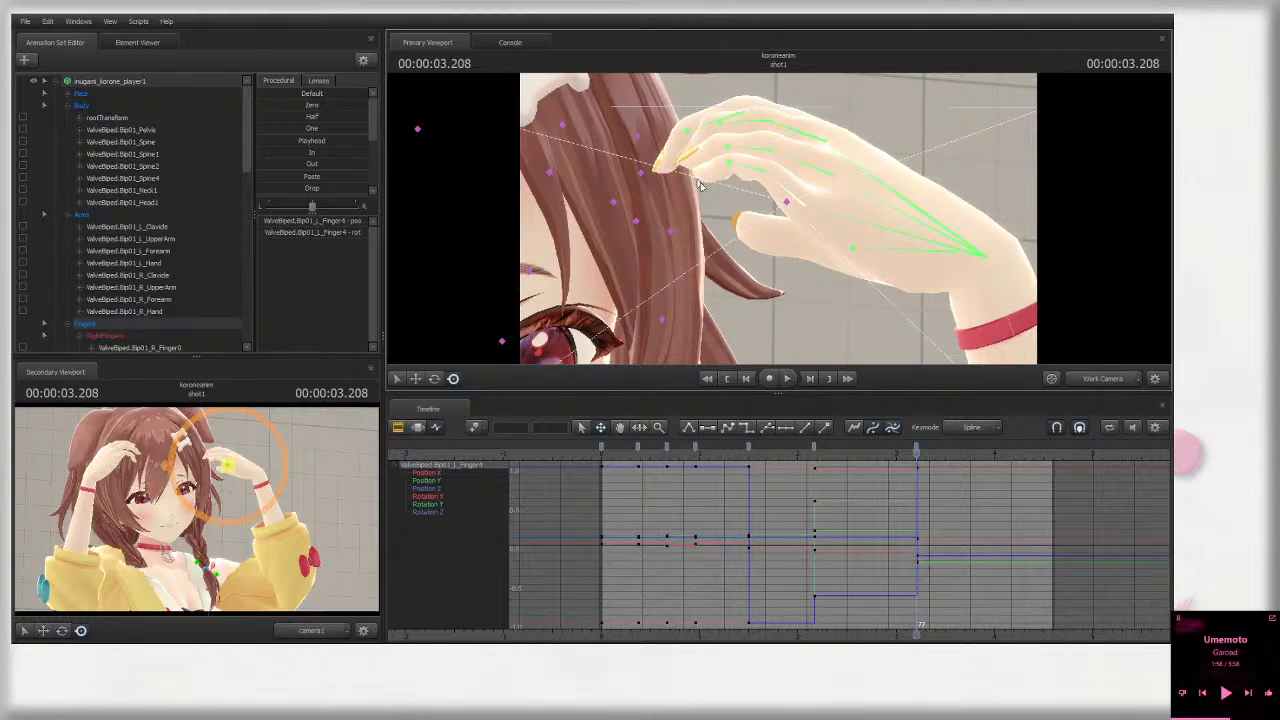
{"action": "left_click", "coordinate": [815, 202]}
{"action": "left_click", "coordinate": [958, 206]}
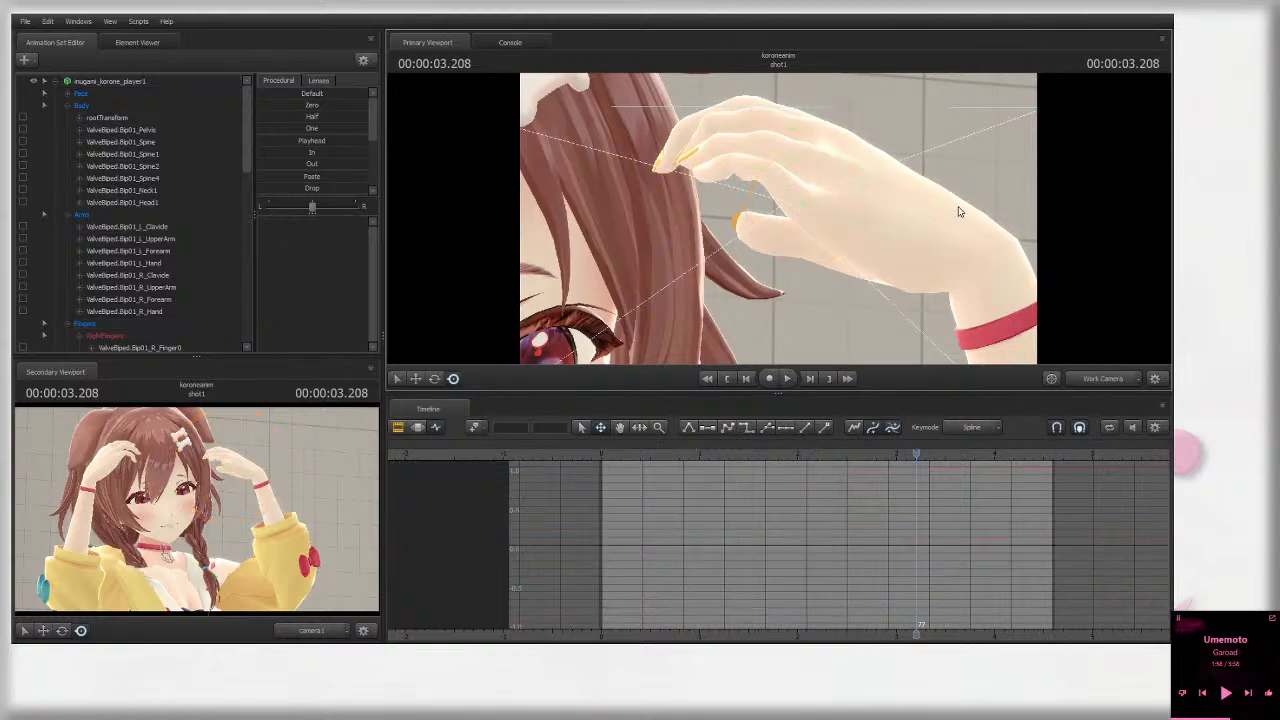
Step: Refine the left little finger's rotation and turn the left hand at the wrist
{"action": "left_click", "coordinate": [790, 200]}
{"action": "left_click_drag", "start_coordinate": [927, 208], "coordinate": [778, 218]}
{"action": "left_click_drag", "start_coordinate": [889, 246], "coordinate": [884, 214]}
{"action": "left_click", "coordinate": [846, 180], "text": "ctrl"}
{"action": "left_click", "coordinate": [1008, 300], "text": "ctrl"}
{"action": "left_click_drag", "start_coordinate": [1016, 306], "coordinate": [998, 268]}
Step: Straighten the left index finger by rotating its base and middle joints
{"action": "left_click", "coordinate": [856, 175], "text": "ctrl"}
{"action": "left_click_drag", "start_coordinate": [901, 174], "coordinate": [895, 148]}
{"action": "left_click", "coordinate": [803, 122], "text": "ctrl"}
{"action": "left_click_drag", "start_coordinate": [817, 123], "coordinate": [784, 84]}
Step: Bend the left middle finger at its base, middle and tip joints to space it below the index finger
{"action": "left_click", "coordinate": [803, 154], "text": "ctrl"}
{"action": "mouse_move", "coordinate": [856, 169]}
{"action": "left_mouse_down"}
{"action": "mouse_move", "coordinate": [829, 173]}
{"action": "mouse_move", "coordinate": [877, 180]}
{"action": "left_mouse_up"}
{"action": "left_click", "coordinate": [855, 177], "text": "ctrl"}
{"action": "left_click", "coordinate": [756, 141], "text": "ctrl"}
{"action": "left_click_drag", "start_coordinate": [761, 140], "coordinate": [835, 123]}
{"action": "left_click", "coordinate": [800, 147], "text": "ctrl"}
Step: Rotate the left ring finger's base and adjust its outer joints to match the neighbouring fingers
{"action": "left_click", "coordinate": [855, 212], "text": "ctrl"}
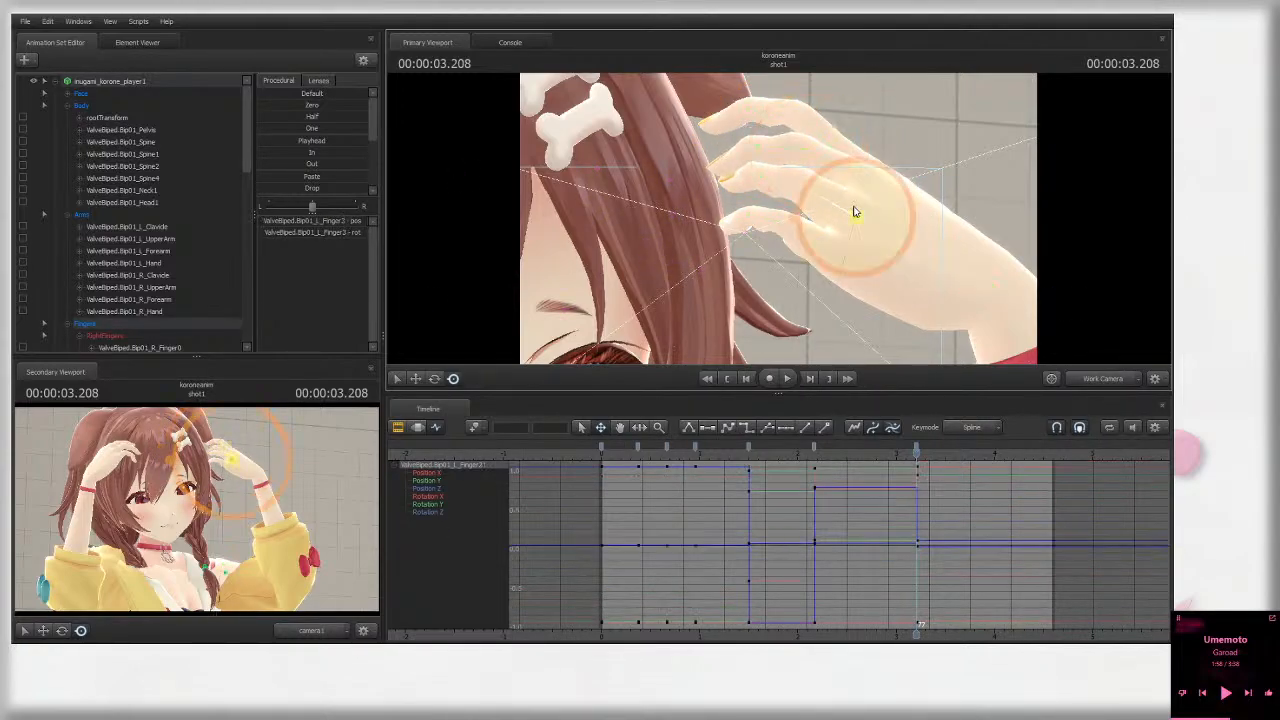
{"action": "mouse_move", "coordinate": [855, 212]}
{"action": "left_mouse_down"}
{"action": "mouse_move", "coordinate": [866, 193]}
{"action": "mouse_move", "coordinate": [837, 194]}
{"action": "mouse_move", "coordinate": [797, 165]}
{"action": "mouse_move", "coordinate": [850, 177]}
{"action": "mouse_move", "coordinate": [880, 223]}
{"action": "mouse_move", "coordinate": [861, 200]}
{"action": "mouse_move", "coordinate": [807, 192]}
{"action": "mouse_move", "coordinate": [857, 196]}
{"action": "left_mouse_up"}
{"action": "left_click", "coordinate": [795, 196], "text": "ctrl"}
{"action": "left_click", "coordinate": [755, 190], "text": "ctrl"}
{"action": "left_click", "coordinate": [774, 187], "text": "ctrl"}
{"action": "left_click", "coordinate": [799, 192], "text": "ctrl"}
{"action": "left_click", "coordinate": [830, 210], "text": "ctrl"}
{"action": "left_click", "coordinate": [757, 183], "text": "ctrl"}
{"action": "left_click", "coordinate": [801, 188], "text": "ctrl"}
{"action": "left_click", "coordinate": [812, 252], "text": "ctrl"}
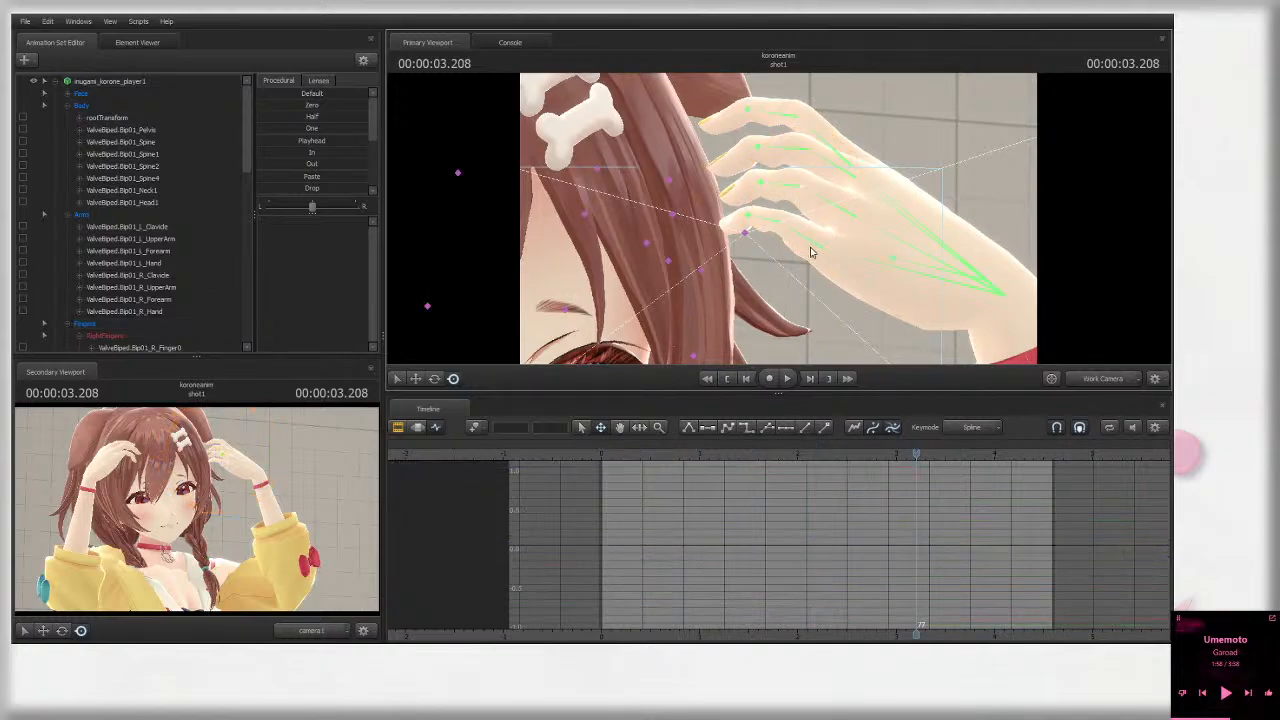
Step: Rotate the left hand slightly at the wrist and bend the left little finger along its joints
{"action": "left_click", "coordinate": [928, 260], "text": "ctrl"}
{"action": "left_click_drag", "start_coordinate": [976, 299], "coordinate": [975, 288]}
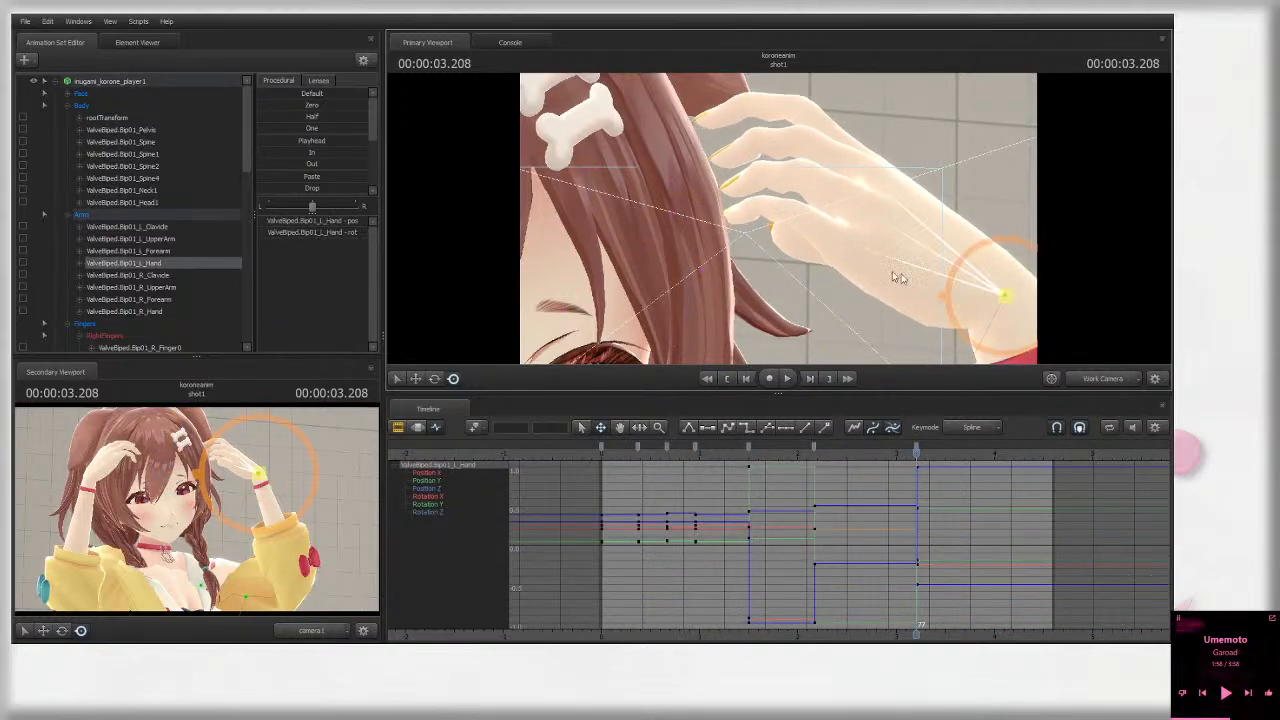
{"action": "left_click", "coordinate": [811, 227], "text": "ctrl"}
{"action": "left_click_drag", "start_coordinate": [852, 236], "coordinate": [826, 200]}
{"action": "left_click", "coordinate": [788, 200], "text": "ctrl"}
{"action": "left_click", "coordinate": [766, 196], "text": "ctrl"}
Step: Fine-tune the left little finger's base rotation from different angles, comparing the work camera and camera1 views
{"action": "mouse_move", "coordinate": [826, 200]}
{"action": "left_mouse_down", "text": "alt"}
{"action": "mouse_move", "coordinate": [814, 218]}
{"action": "mouse_move", "coordinate": [779, 222]}
{"action": "mouse_move", "coordinate": [748, 202]}
{"action": "mouse_move", "coordinate": [760, 232]}
{"action": "mouse_move", "coordinate": [777, 200]}
{"action": "mouse_move", "coordinate": [851, 232]}
{"action": "mouse_move", "coordinate": [815, 216]}
{"action": "left_mouse_up", "text": "alt"}
{"action": "left_click", "coordinate": [810, 180], "text": "ctrl"}
{"action": "left_click", "coordinate": [812, 217], "text": "ctrl"}
{"action": "left_click_drag", "start_coordinate": [815, 216], "coordinate": [776, 206], "text": "alt"}
{"action": "left_click", "coordinate": [824, 233], "text": "ctrl"}
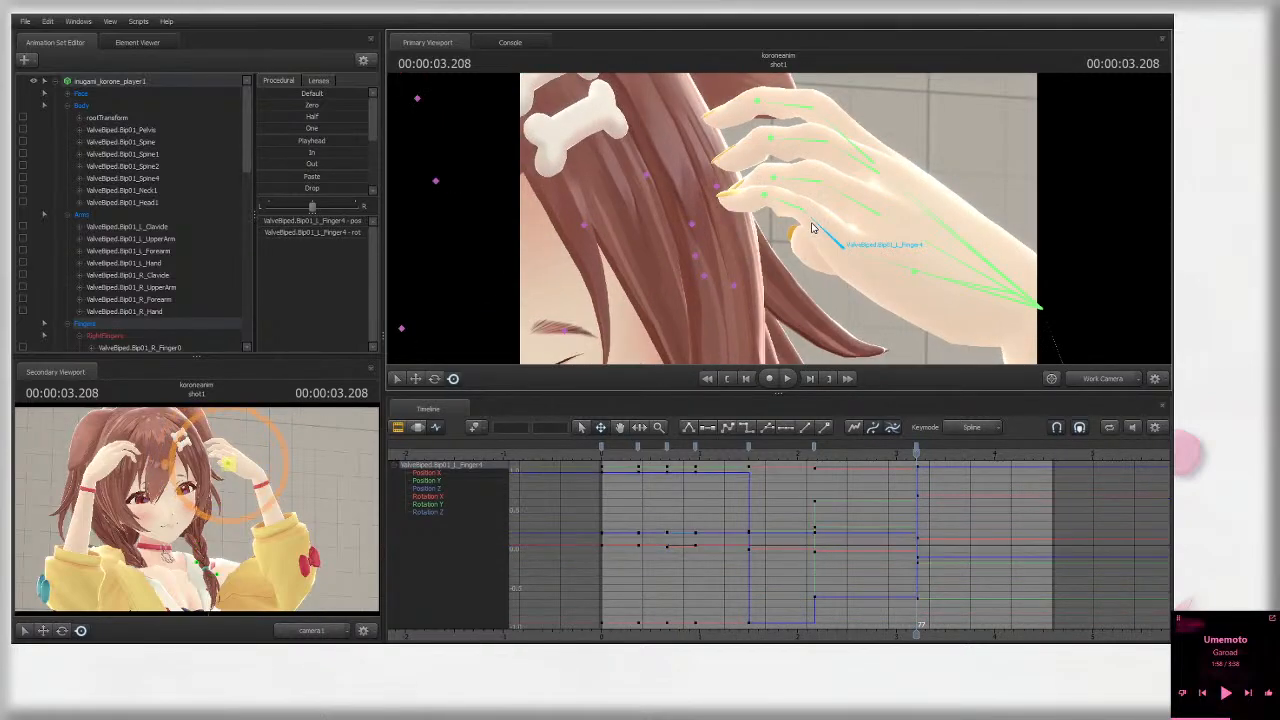
{"action": "left_click_drag", "start_coordinate": [858, 252], "coordinate": [844, 240]}
{"action": "left_click", "coordinate": [1105, 378]}
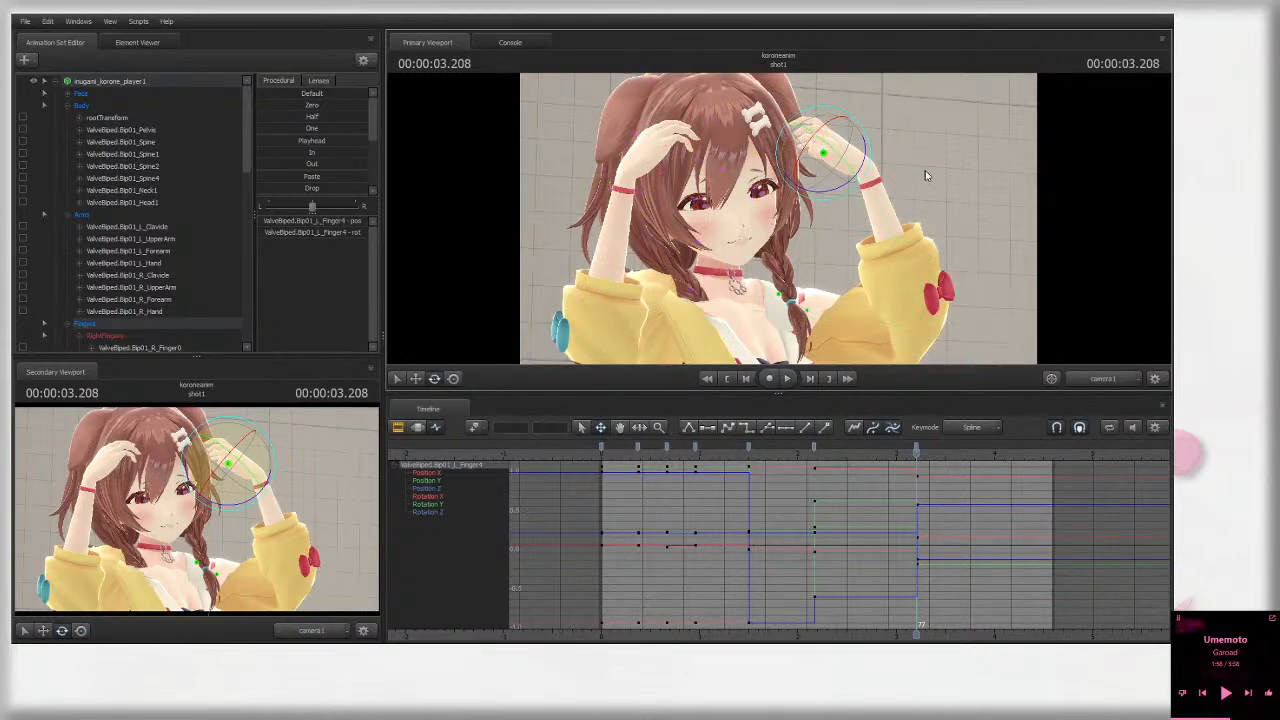
{"action": "left_click", "coordinate": [1104, 378]}
{"action": "left_click_drag", "start_coordinate": [1030, 284], "coordinate": [1088, 264]}
{"action": "key", "text": "w"}
{"action": "left_click_drag", "start_coordinate": [808, 249], "coordinate": [797, 250]}
{"action": "left_click", "coordinate": [1108, 378]}
Step: Rotate the left thumb's base and the left hand at the wrist through camera1
{"action": "left_click", "coordinate": [866, 166]}
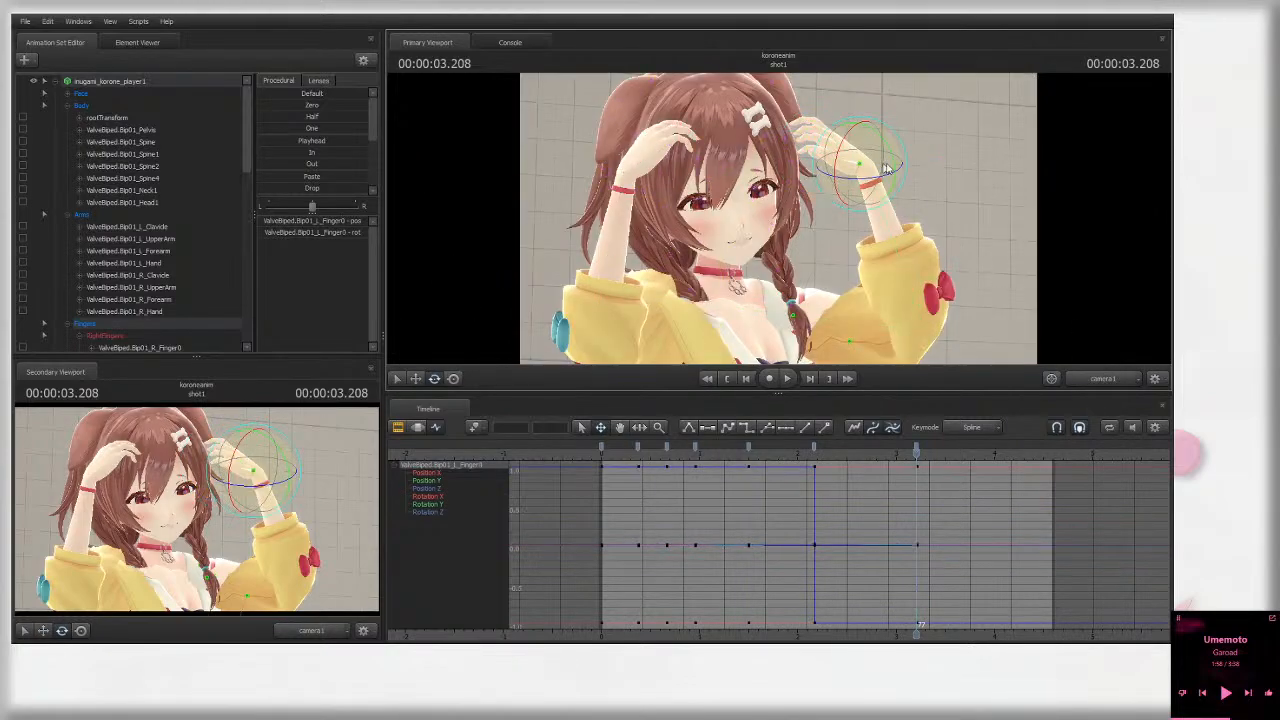
{"action": "left_click_drag", "start_coordinate": [866, 166], "coordinate": [893, 183]}
{"action": "left_click", "coordinate": [864, 164], "text": "ctrl"}
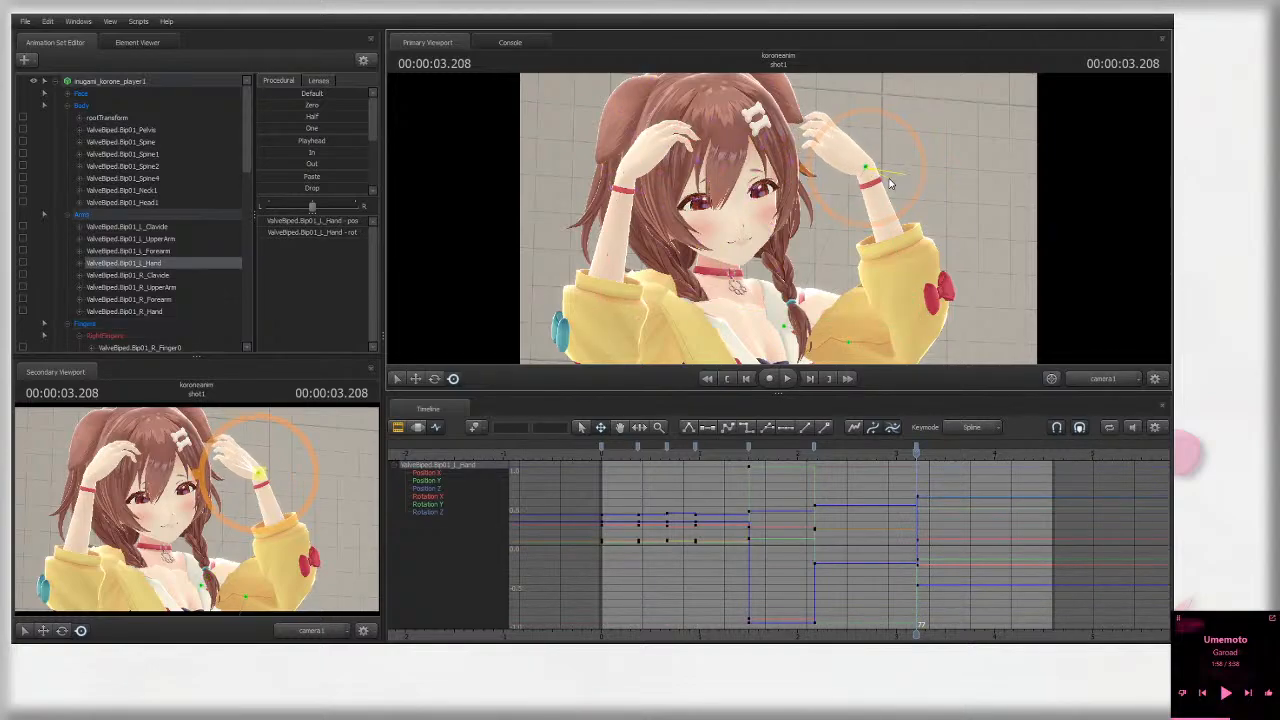
Step: Adjust the rotation of the left finger joints through camera1 and compare the hand in the work camera
{"action": "left_click", "coordinate": [832, 128], "text": "ctrl"}
{"action": "mouse_move", "coordinate": [867, 142]}
{"action": "left_mouse_down"}
{"action": "mouse_move", "coordinate": [877, 129]}
{"action": "mouse_move", "coordinate": [858, 156]}
{"action": "mouse_move", "coordinate": [883, 153]}
{"action": "mouse_move", "coordinate": [848, 160]}
{"action": "mouse_move", "coordinate": [866, 122]}
{"action": "left_mouse_up"}
{"action": "left_click", "coordinate": [820, 149], "text": "ctrl"}
{"action": "left_click", "coordinate": [826, 143], "text": "ctrl"}
{"action": "left_click", "coordinate": [804, 136], "text": "ctrl"}
{"action": "left_click", "coordinate": [800, 145], "text": "ctrl"}
{"action": "left_click", "coordinate": [831, 133], "text": "ctrl"}
{"action": "left_click", "coordinate": [946, 126], "text": "ctrl"}
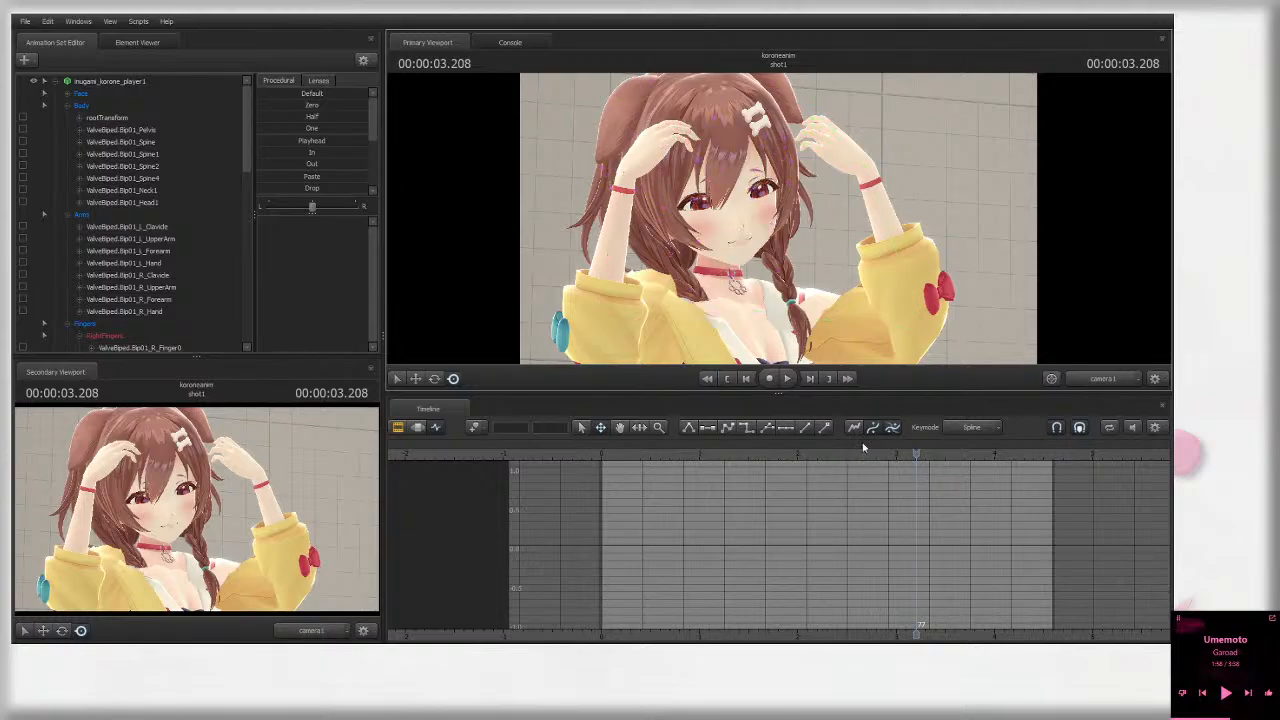
{"action": "left_click", "coordinate": [1114, 379]}
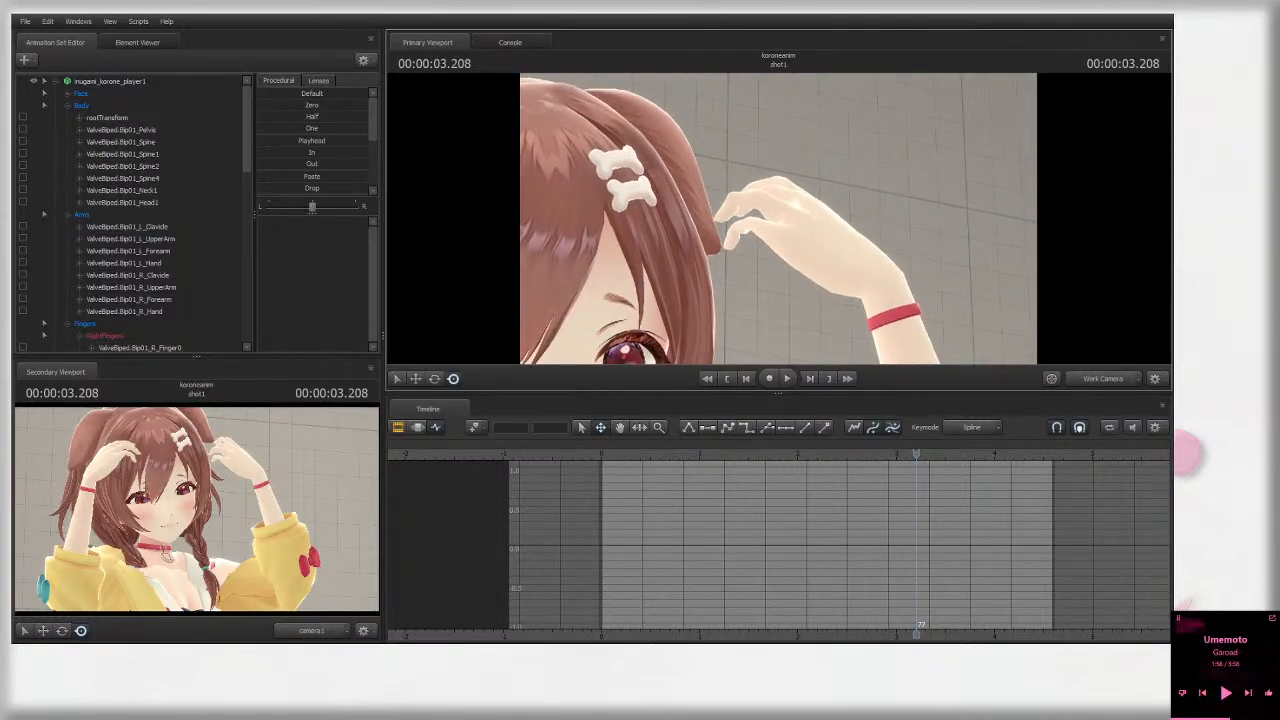
{"action": "left_click", "coordinate": [1110, 379]}
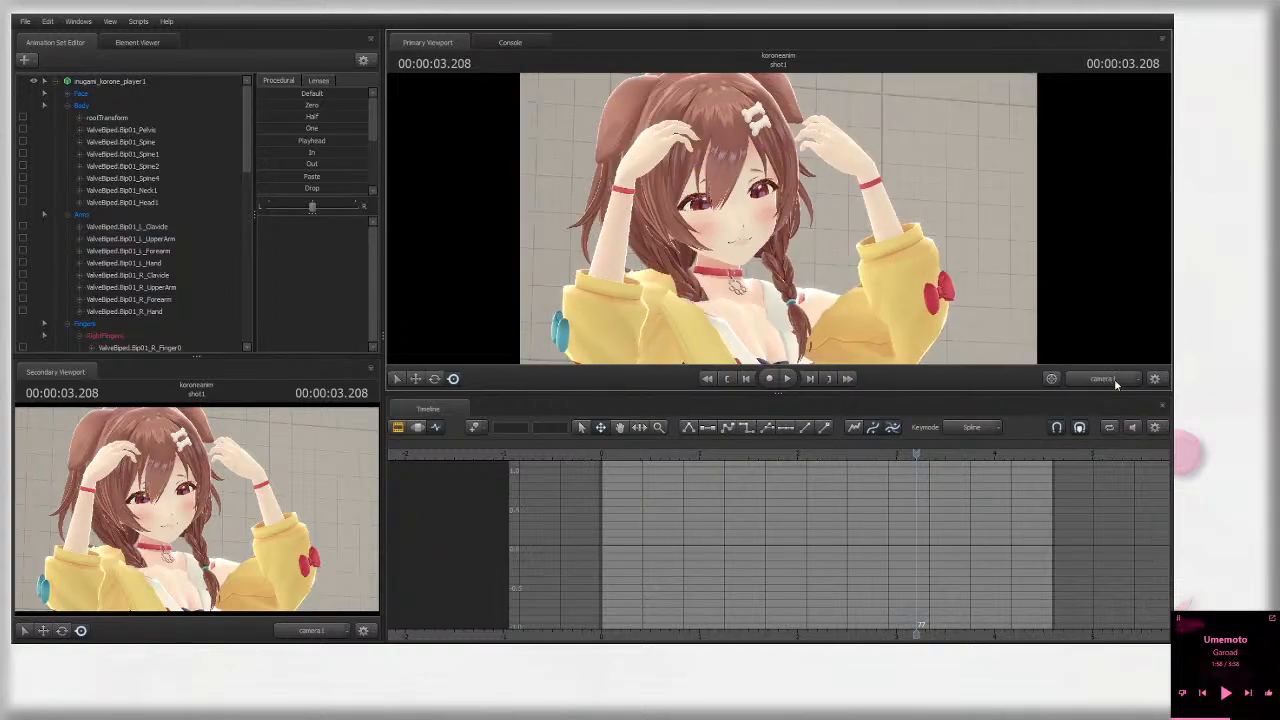
Step: Select the character's Body, Arms, Fingers and Legs groups together with their keys at 3.208 seconds
{"action": "left_click", "coordinate": [67, 104]}
{"action": "left_click", "coordinate": [70, 117]}
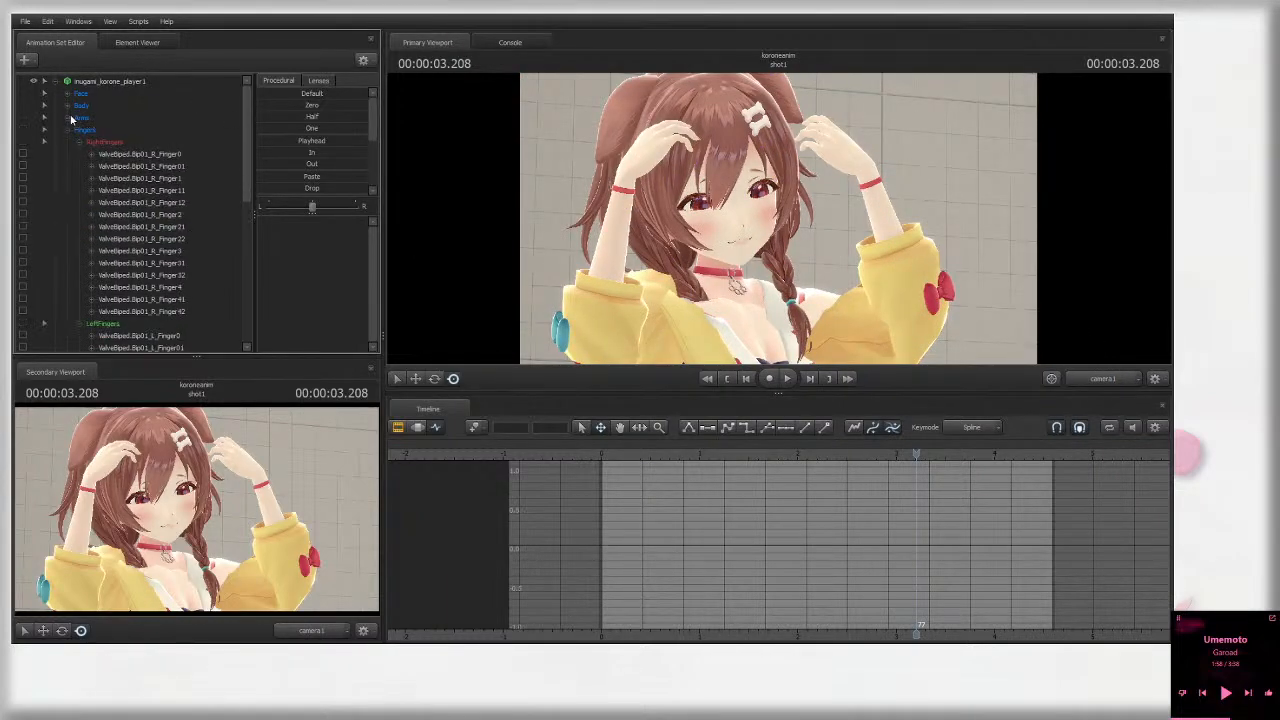
{"action": "left_click", "coordinate": [67, 130]}
{"action": "left_click", "coordinate": [80, 142]}
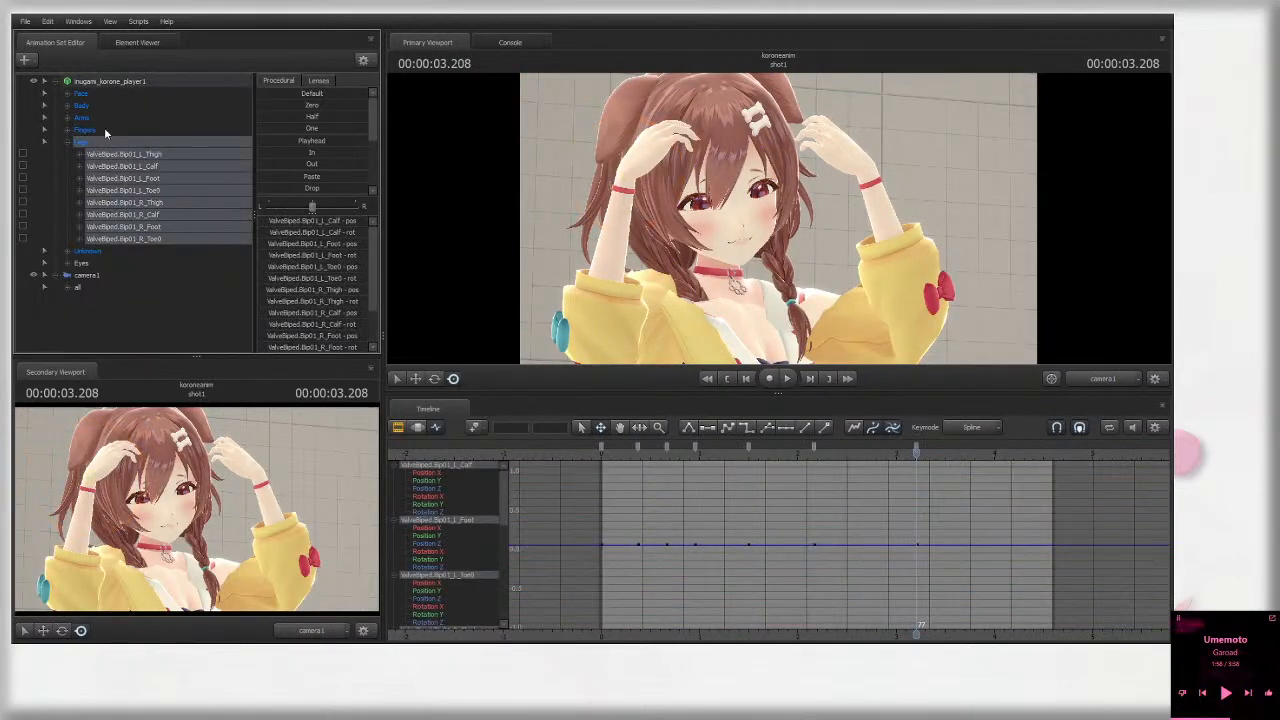
{"action": "left_click", "coordinate": [96, 104], "text": "shift"}
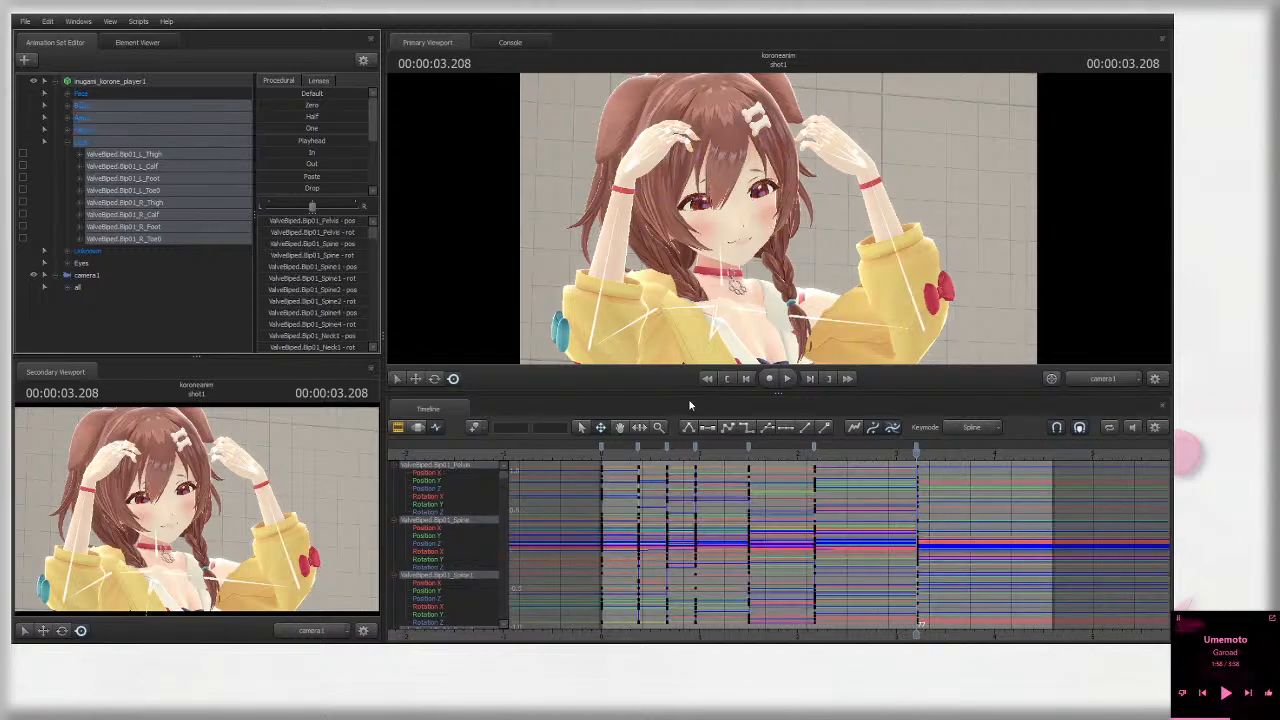
{"action": "left_click", "coordinate": [916, 452]}
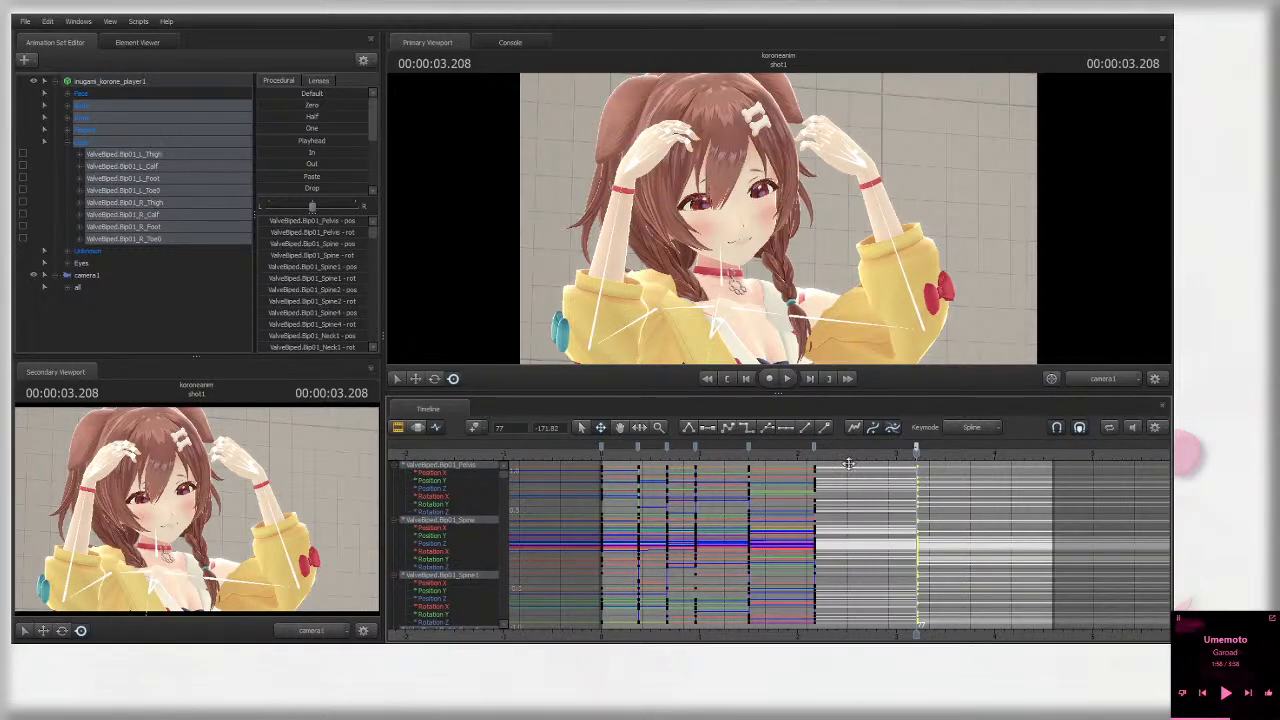
Step: Play the animation from the start through camera1 and replay the transition into the raised-arms pose to check its timing
{"action": "left_click", "coordinate": [604, 452]}
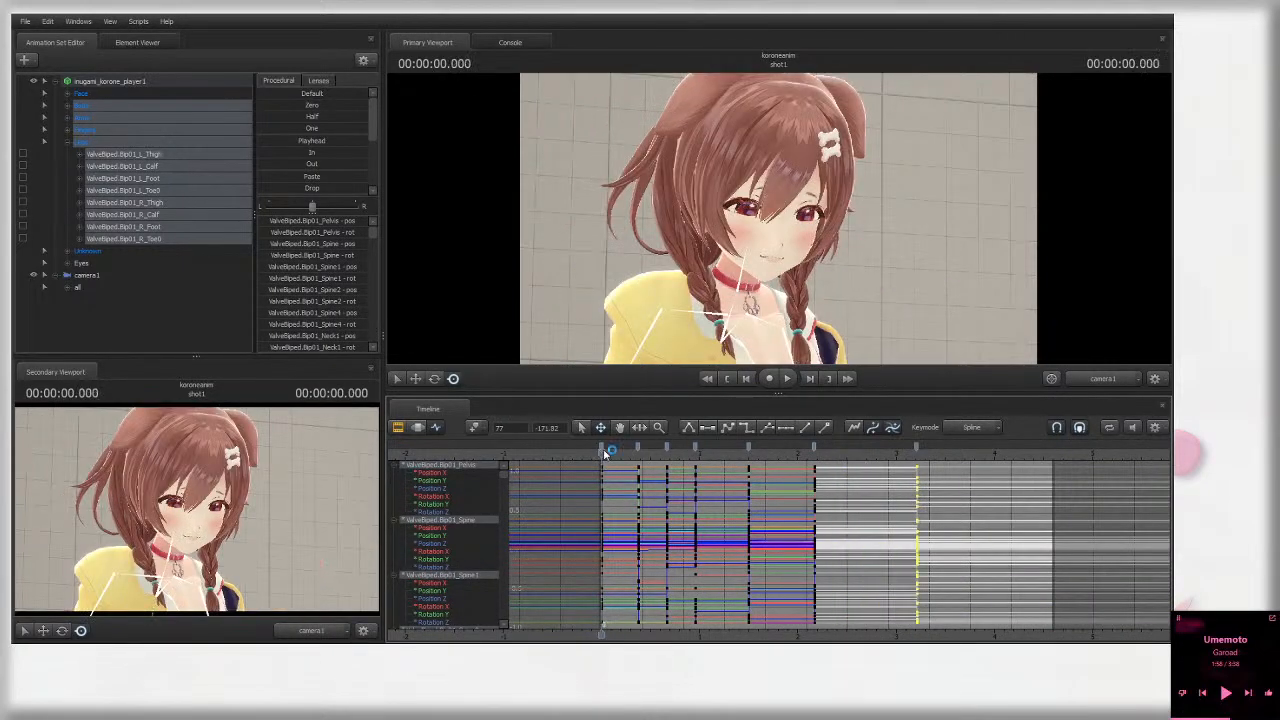
{"action": "key", "text": "space"}
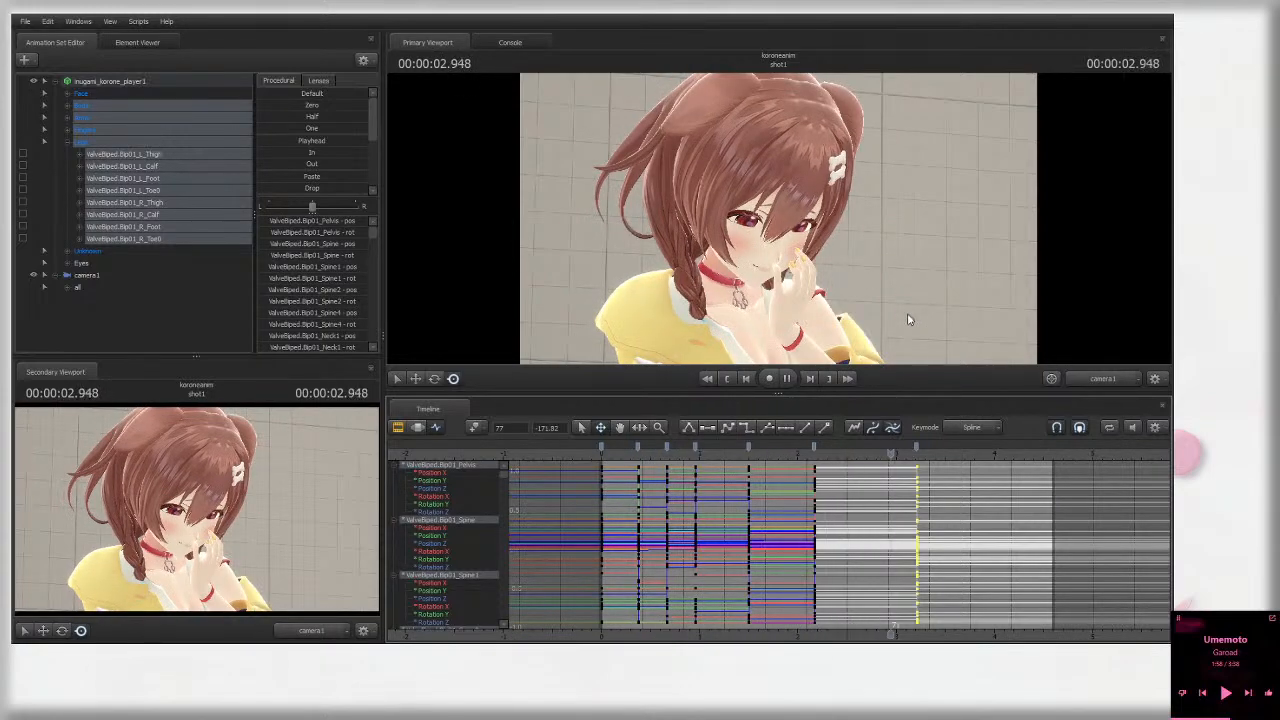
{"action": "key", "text": "space"}
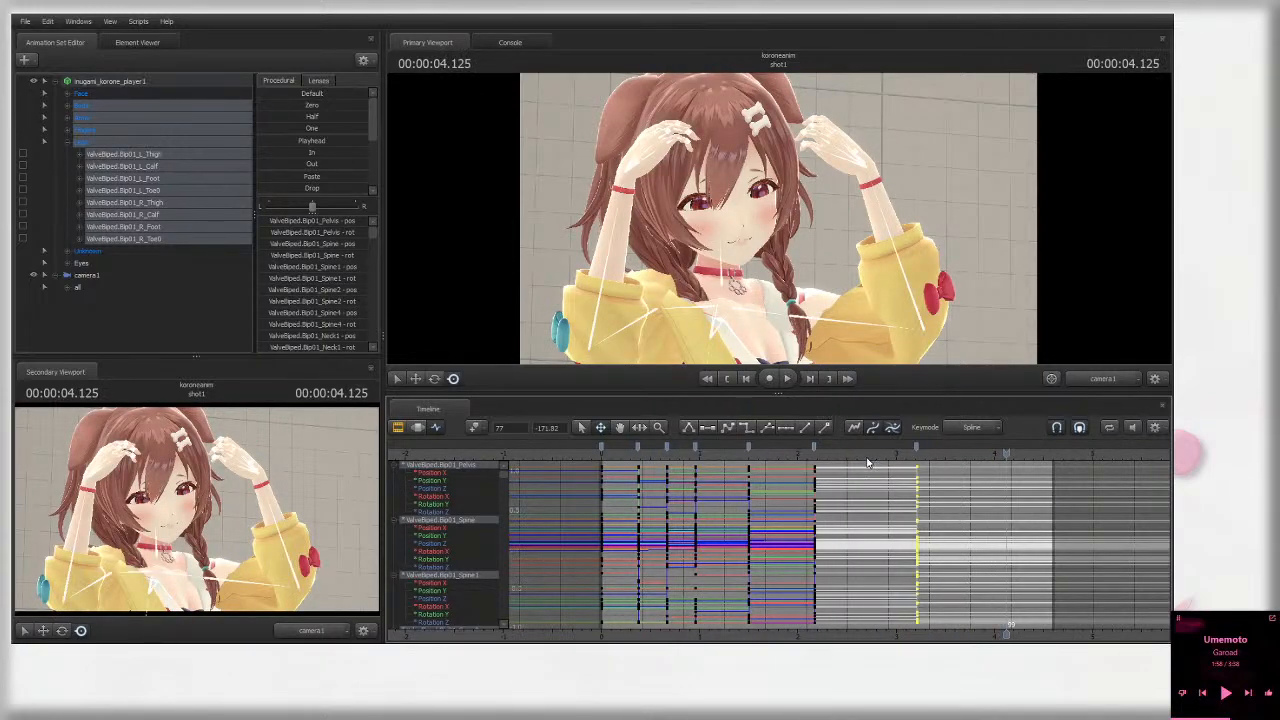
{"action": "left_click_drag", "start_coordinate": [818, 461], "coordinate": [702, 460]}
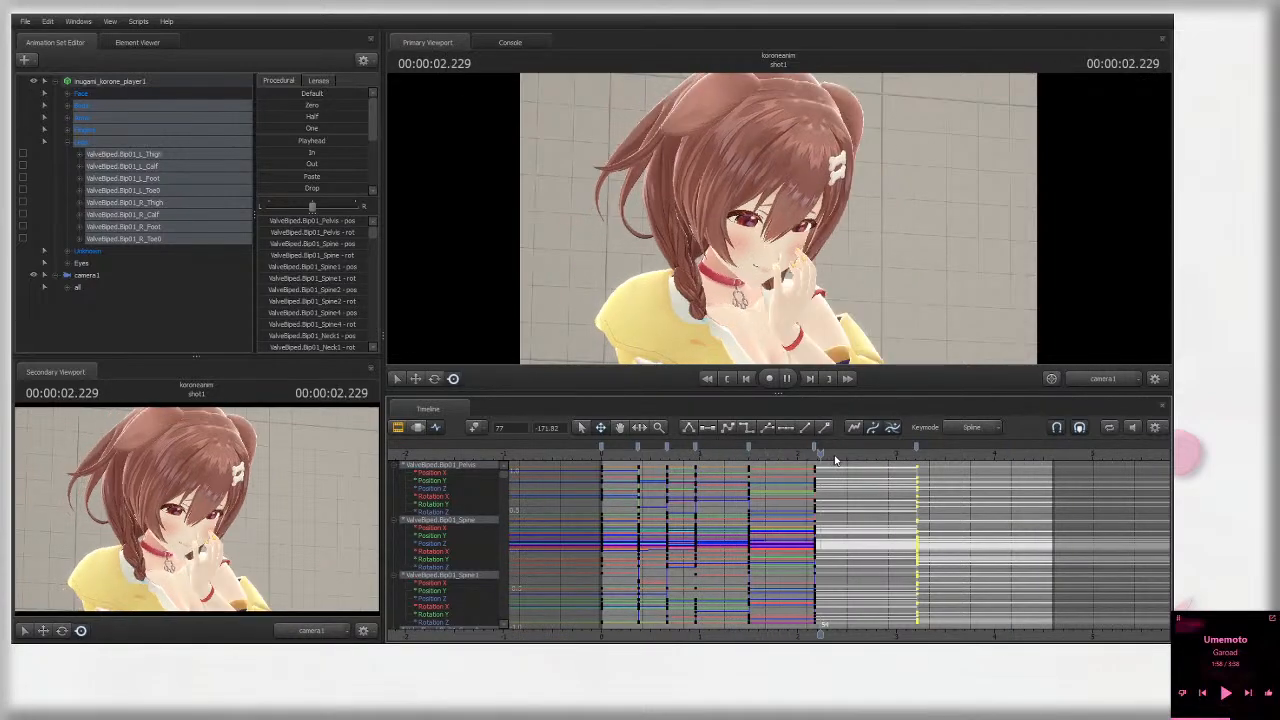
{"action": "key", "text": "space"}
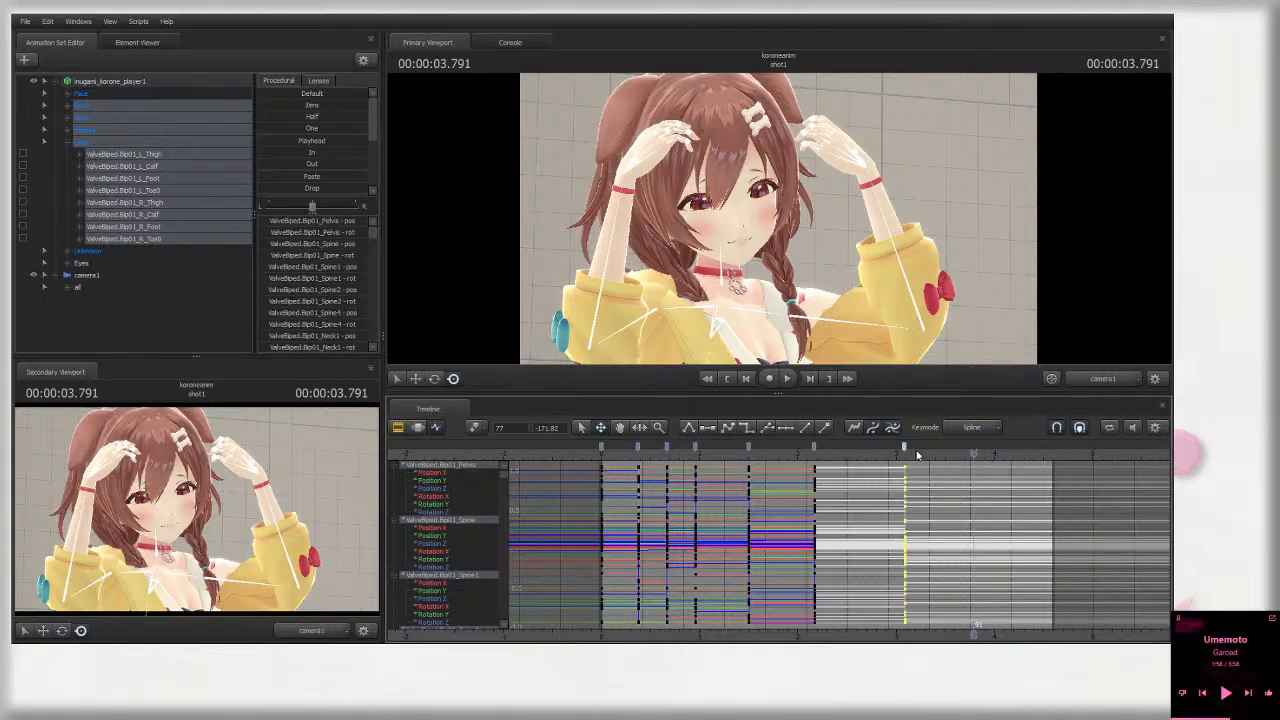
Step: Keep the raised-arms key at 3.208 seconds, key the same pose at 3.791 seconds, and inspect Spine2 from the work camera
{"action": "left_click_drag", "start_coordinate": [915, 453], "coordinate": [956, 452]}
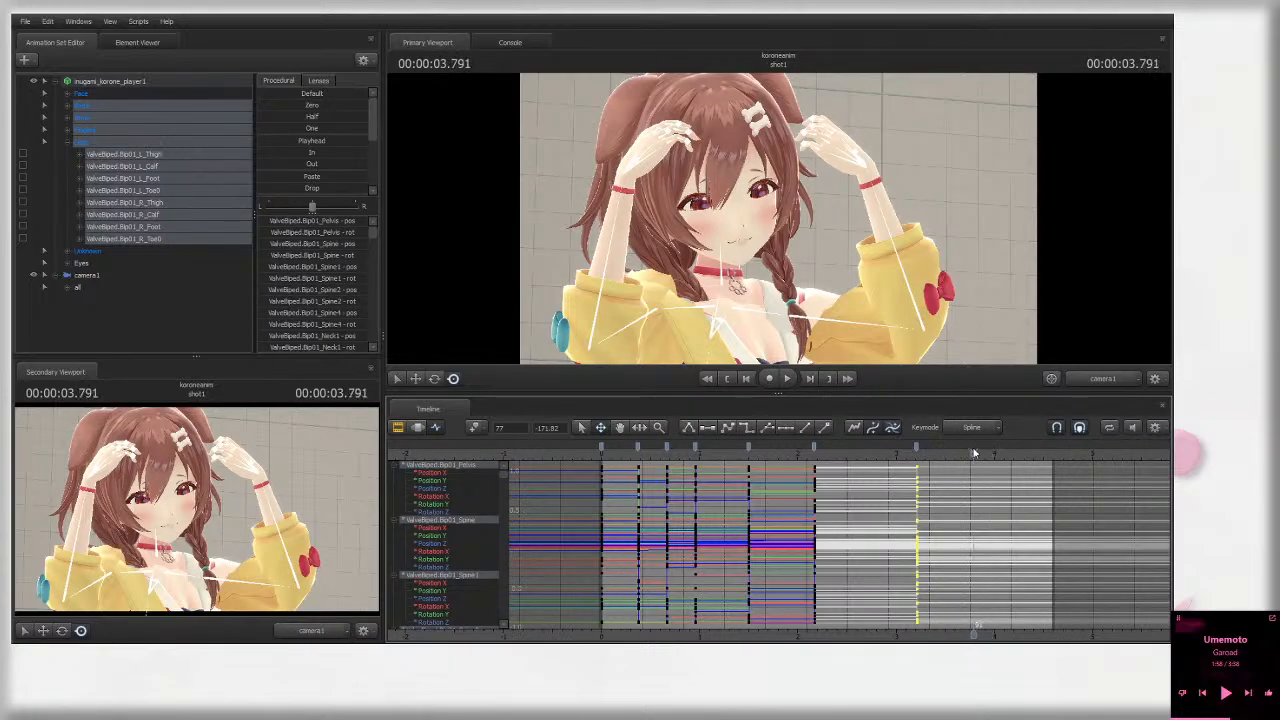
{"action": "left_click", "coordinate": [975, 452]}
{"action": "left_click", "coordinate": [1110, 378]}
{"action": "left_click_drag", "start_coordinate": [740, 294], "coordinate": [790, 314]}
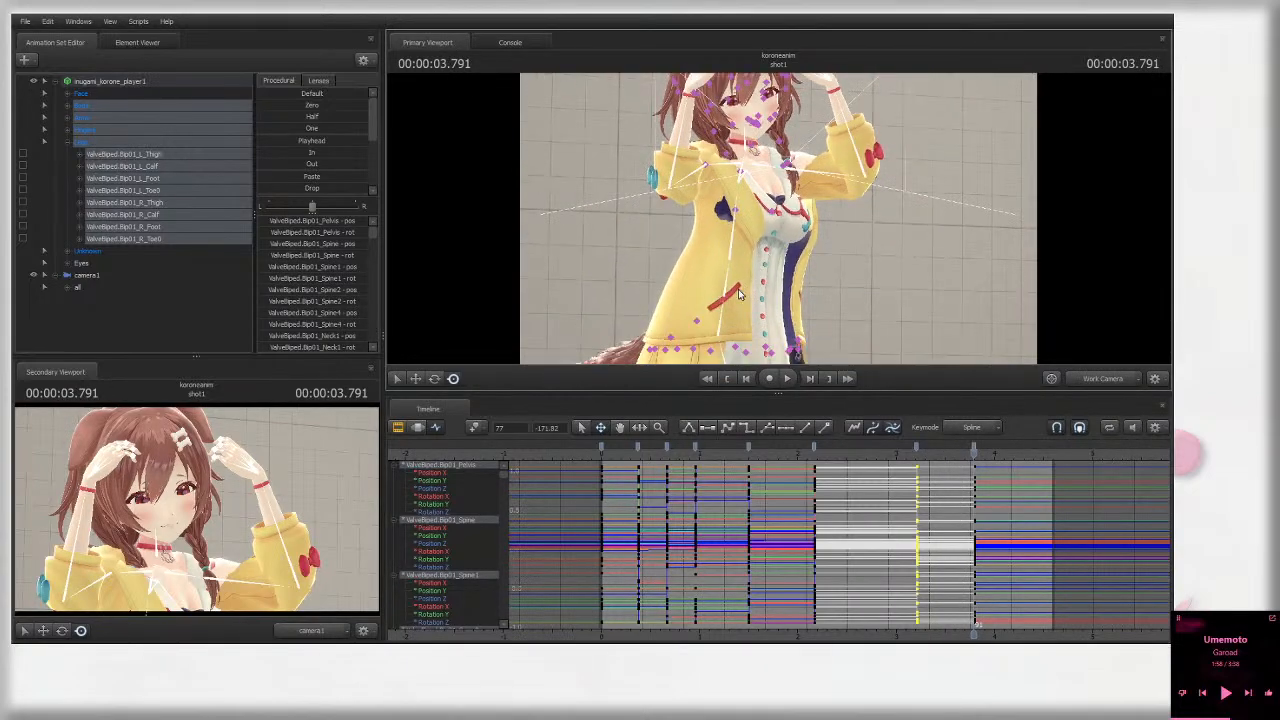
{"action": "left_click_drag", "start_coordinate": [765, 218], "coordinate": [715, 230]}
{"action": "left_click", "coordinate": [715, 225]}
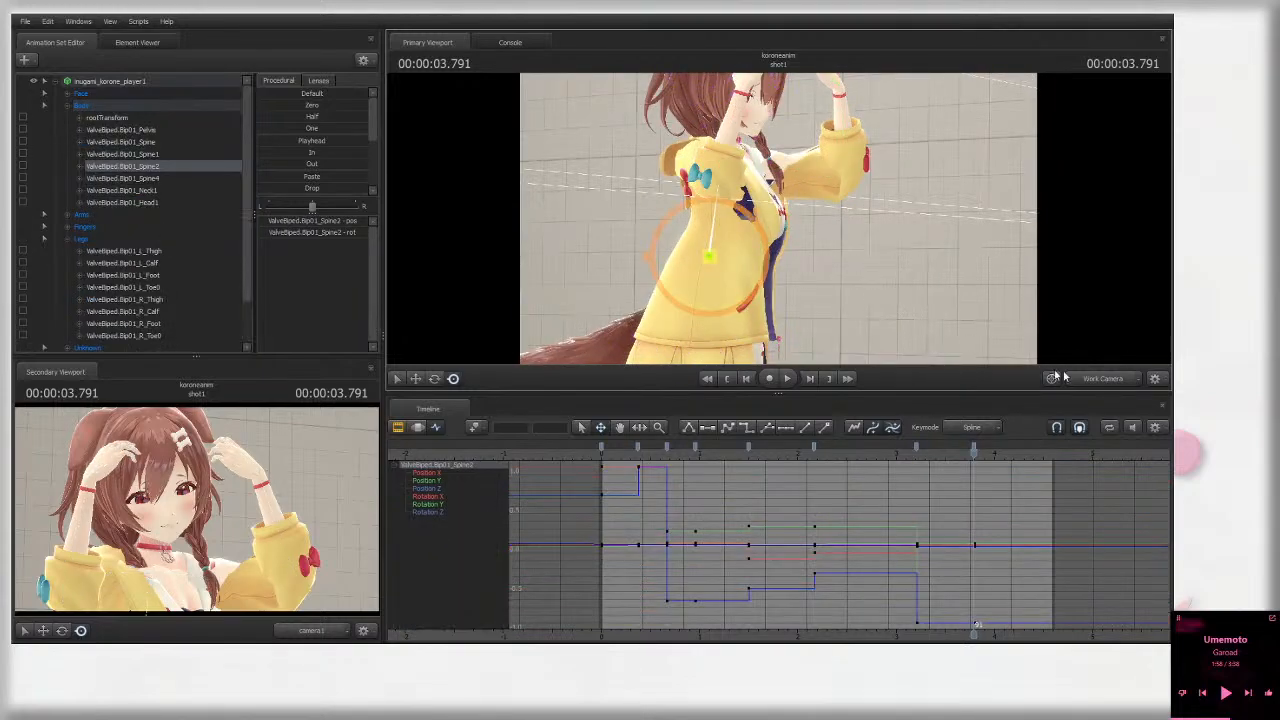
{"action": "left_click", "coordinate": [1110, 378]}
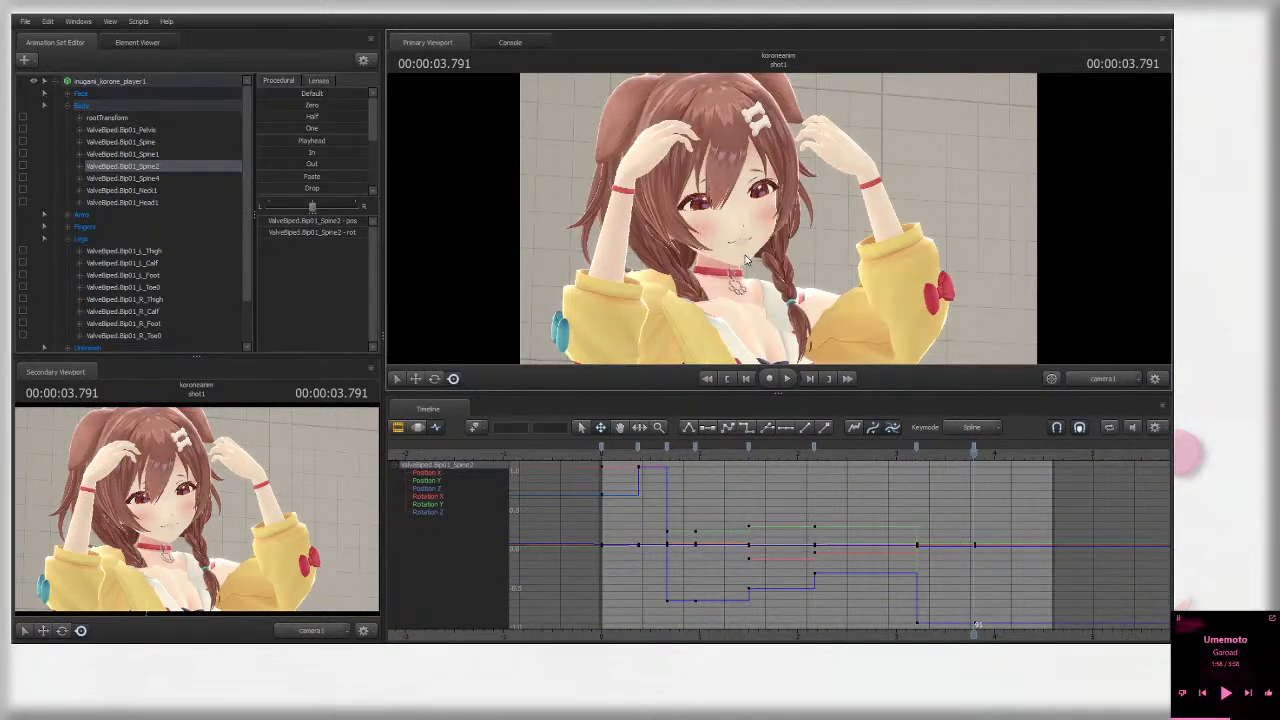
Step: Rotate Spine2 in the 3.208-second pose while viewing the character from the side in the work camera
{"action": "left_click_drag", "start_coordinate": [909, 453], "coordinate": [917, 453]}
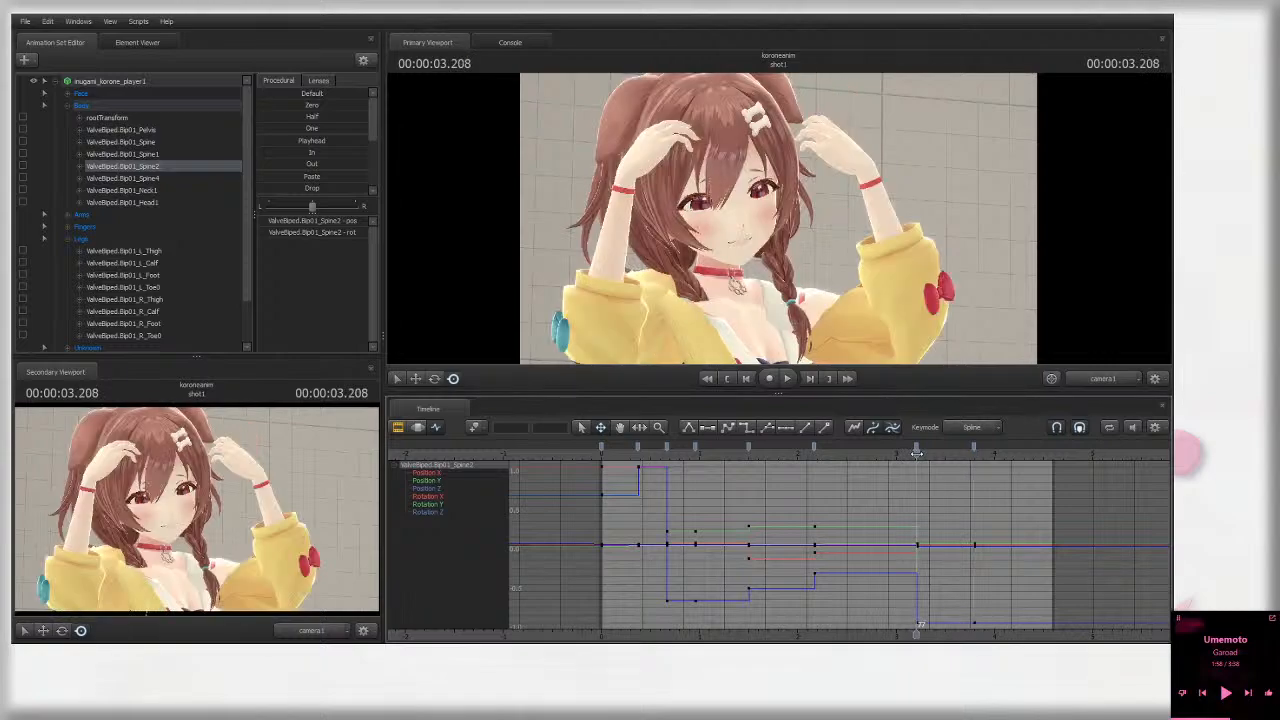
{"action": "left_click", "coordinate": [1104, 377]}
{"action": "right_click_drag", "start_coordinate": [778, 218], "coordinate": [768, 246], "text": "alt"}
{"action": "left_click_drag", "start_coordinate": [768, 262], "coordinate": [756, 313], "text": "alt"}
{"action": "key", "text": "e"}
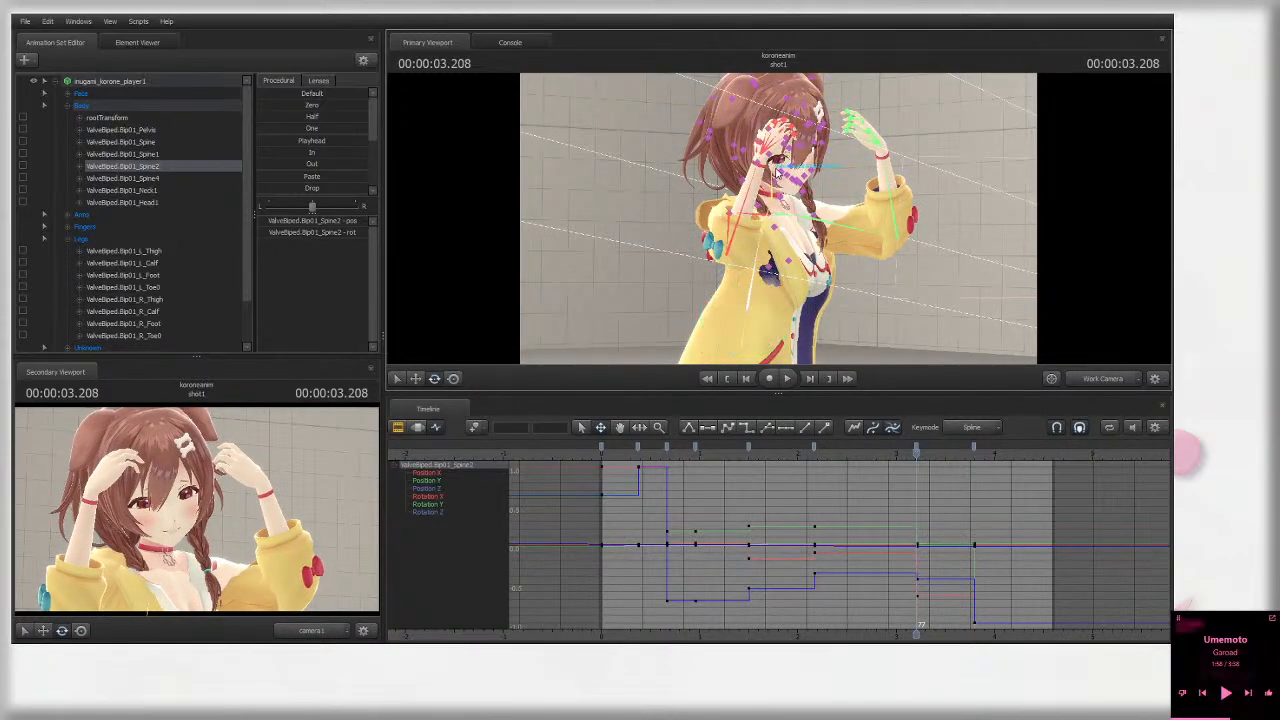
Step: Rotate the Head1 bone slightly in the 3.208-second pose
{"action": "left_click", "coordinate": [773, 178], "text": "ctrl"}
{"action": "key", "text": "r"}
{"action": "left_click", "coordinate": [147, 203]}
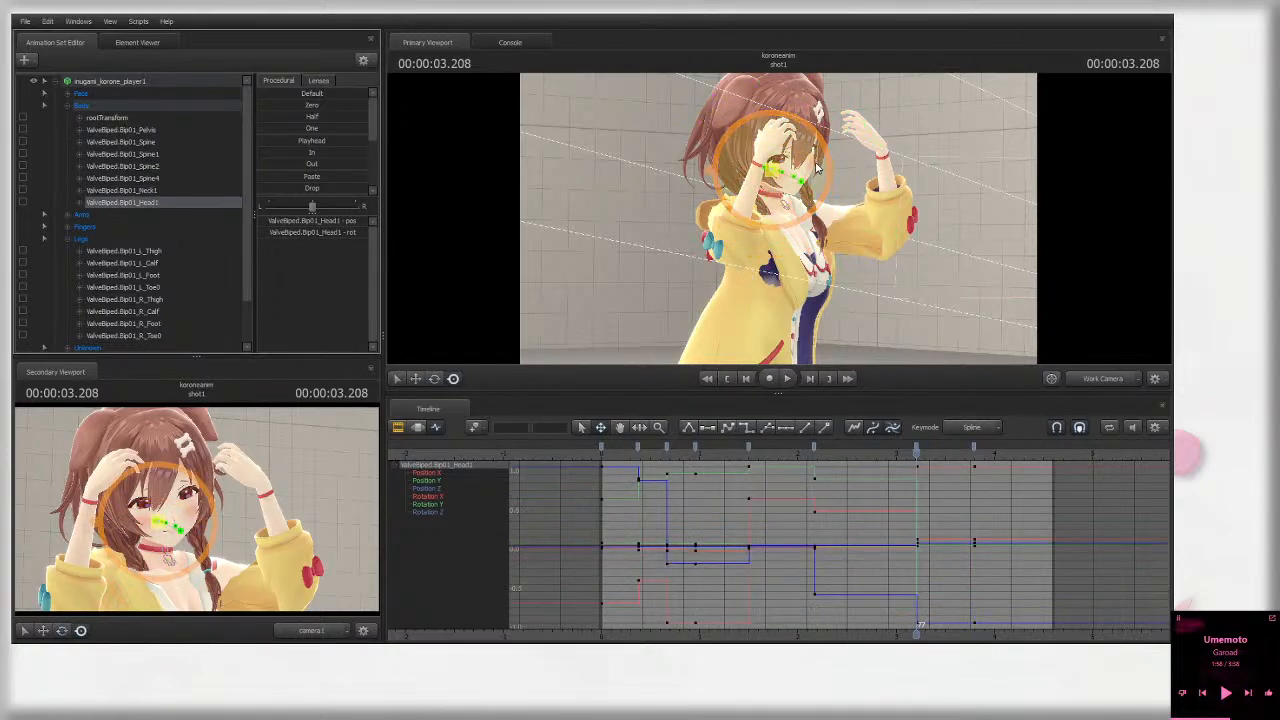
{"action": "left_click_drag", "start_coordinate": [818, 158], "coordinate": [815, 161]}
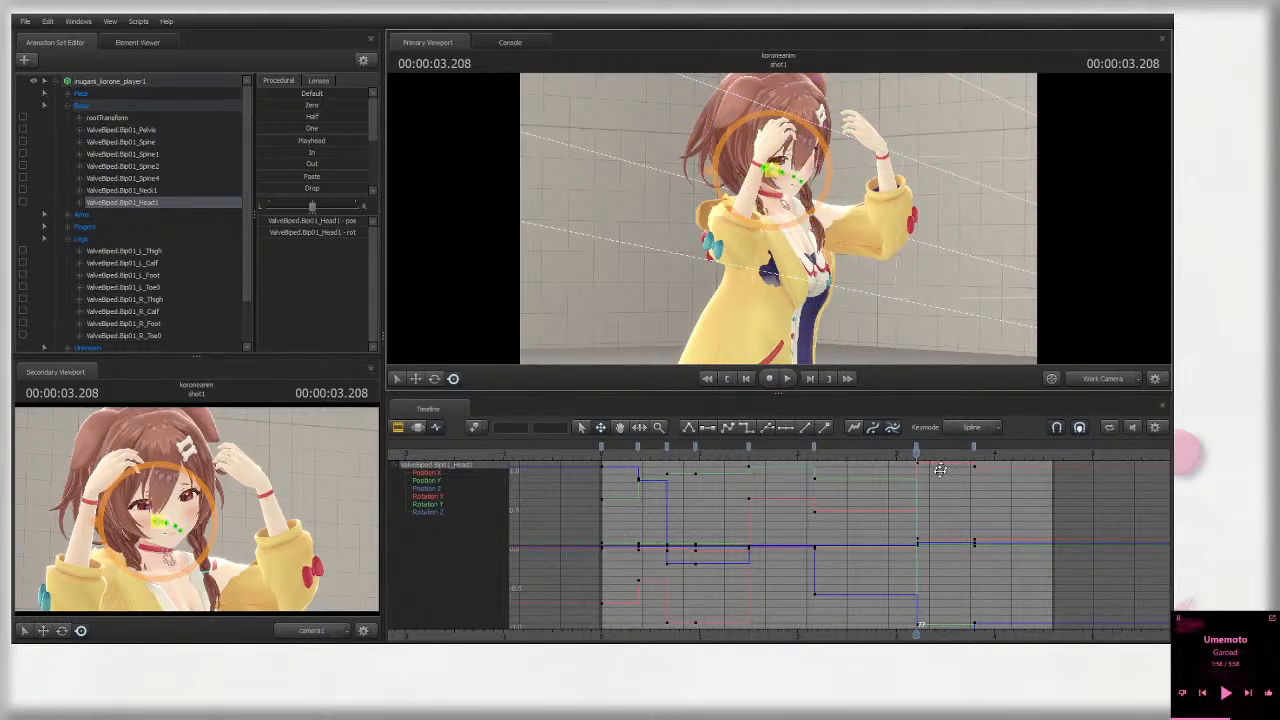
Step: Rotate Spine1 and Spine2 at 3.791 seconds to lean the torso sideways
{"action": "left_click_drag", "start_coordinate": [915, 453], "coordinate": [974, 448]}
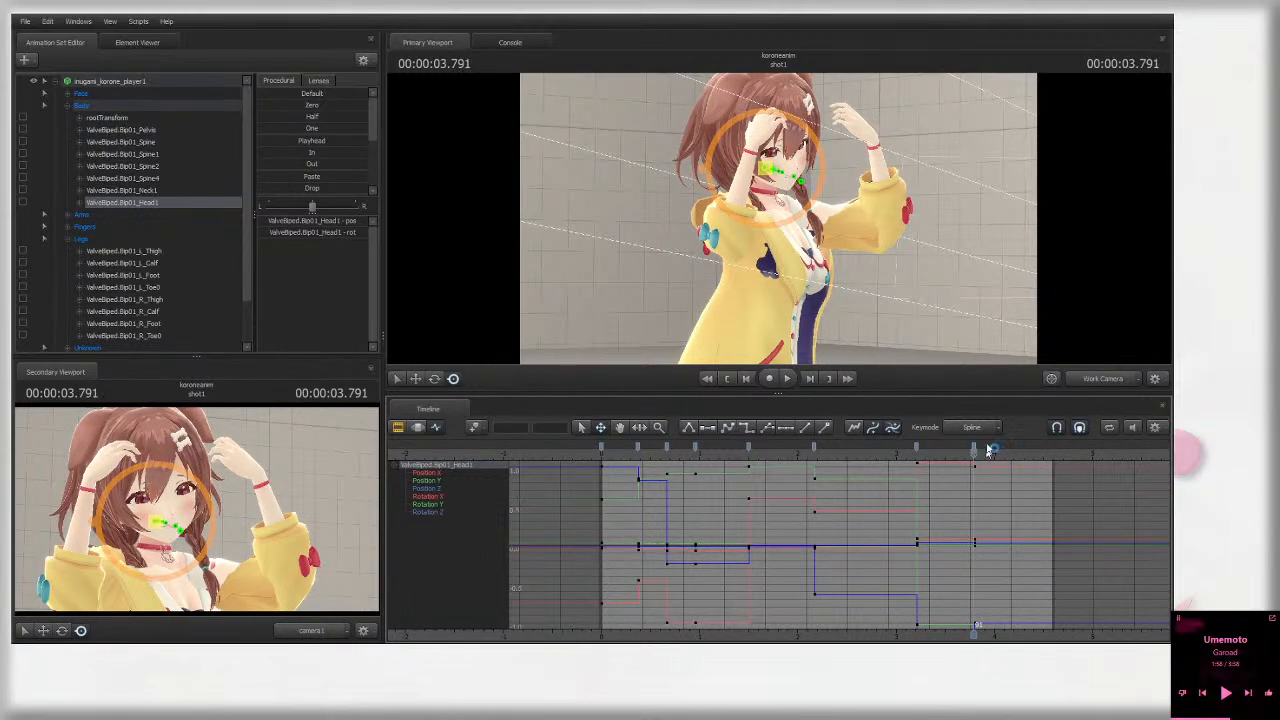
{"action": "left_click_drag", "start_coordinate": [920, 329], "coordinate": [770, 232]}
{"action": "left_click", "coordinate": [770, 232]}
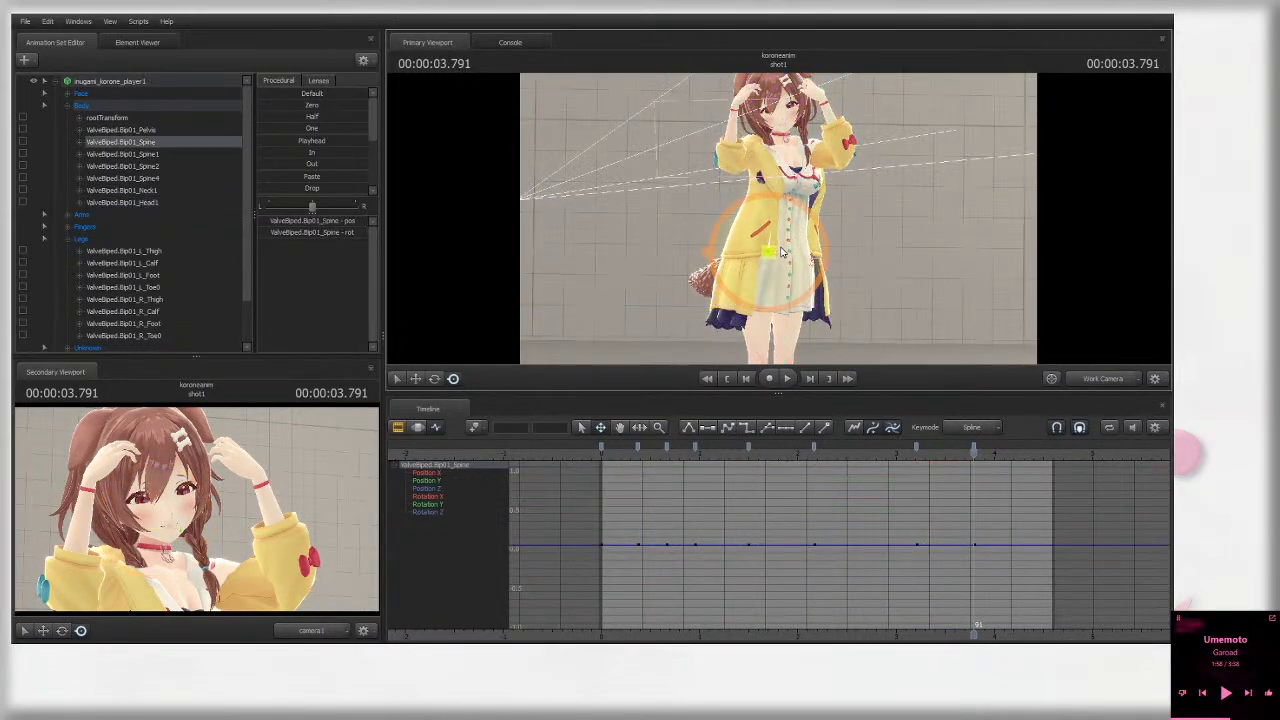
{"action": "left_click", "coordinate": [771, 222]}
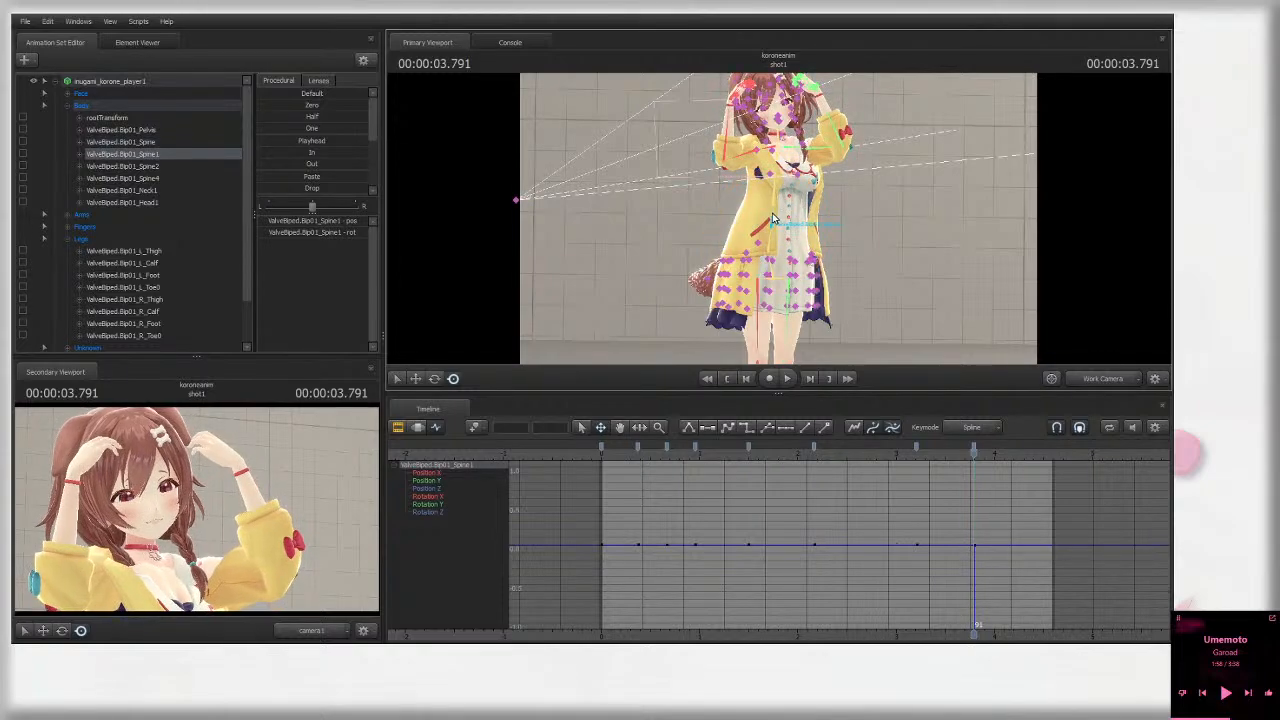
{"action": "left_click", "coordinate": [777, 199]}
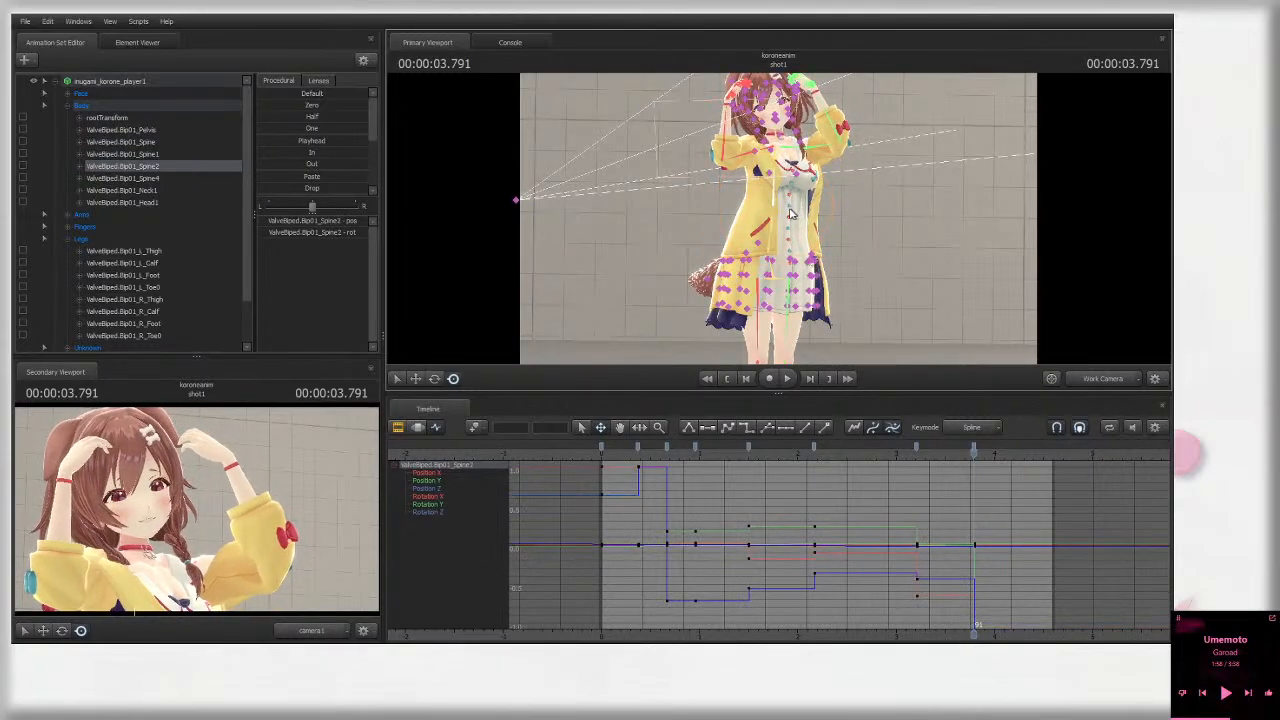
{"action": "left_click_drag", "start_coordinate": [777, 197], "coordinate": [789, 170]}
Step: Rotate the neck and head at 3.791 seconds through camera1 so the face counters the torso's lean
{"action": "left_click", "coordinate": [1122, 379]}
{"action": "left_click", "coordinate": [687, 284], "text": "ctrl"}
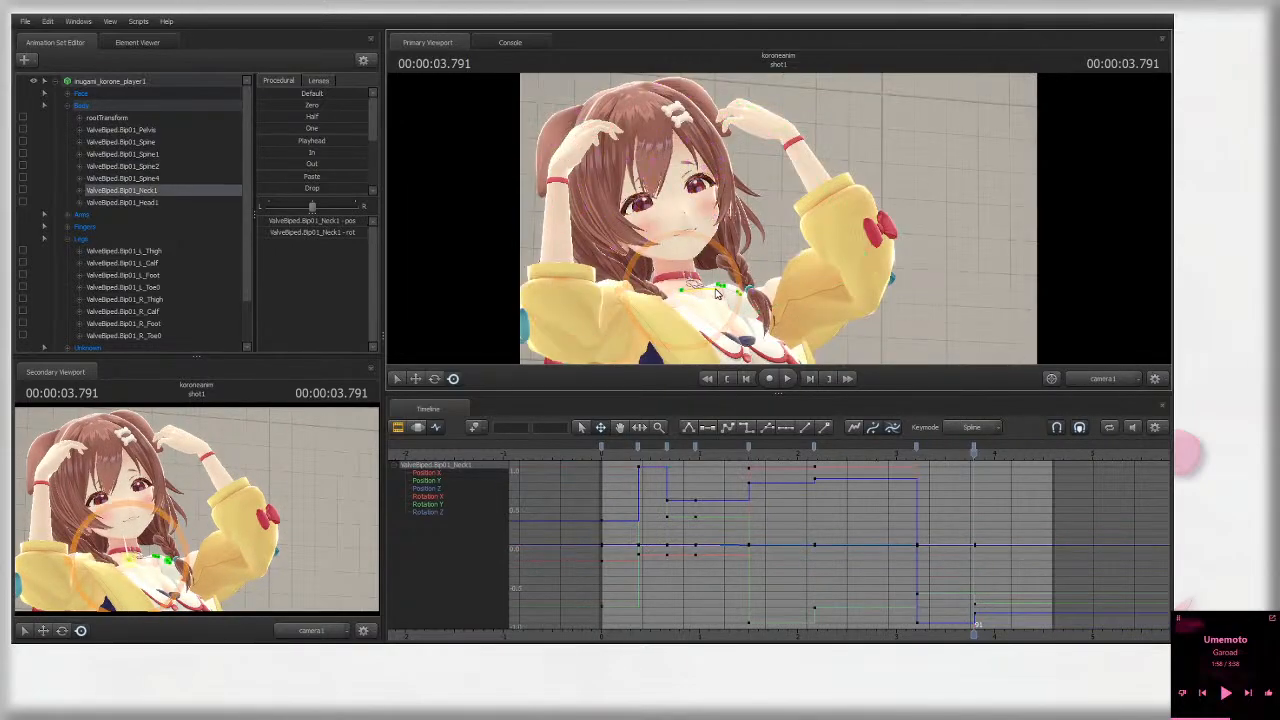
{"action": "left_click_drag", "start_coordinate": [716, 293], "coordinate": [692, 246]}
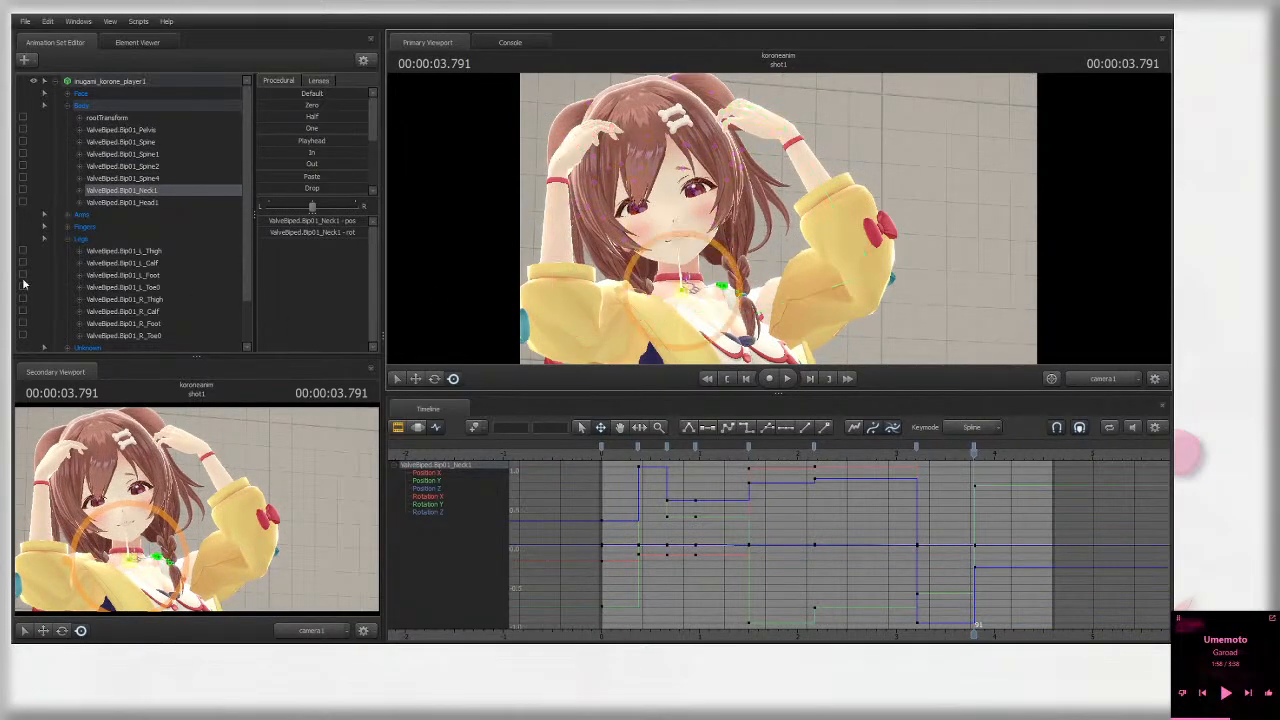
{"action": "left_click", "coordinate": [163, 203]}
{"action": "left_click_drag", "start_coordinate": [638, 205], "coordinate": [712, 212]}
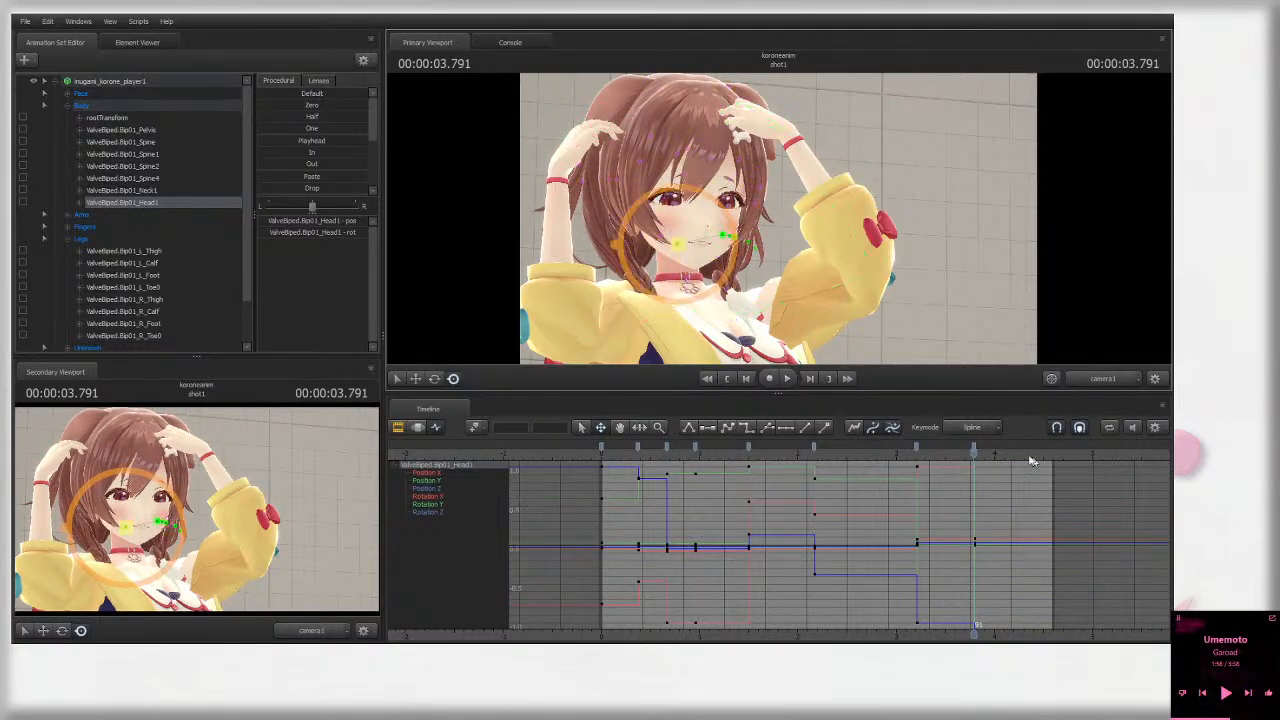
Step: Adjust Spine2's rotation at 3.791 seconds and compare the pose with the 3.208-second key through camera1
{"action": "left_click", "coordinate": [1104, 379]}
{"action": "left_click", "coordinate": [722, 318], "text": "ctrl"}
{"action": "left_click_drag", "start_coordinate": [741, 304], "coordinate": [700, 318]}
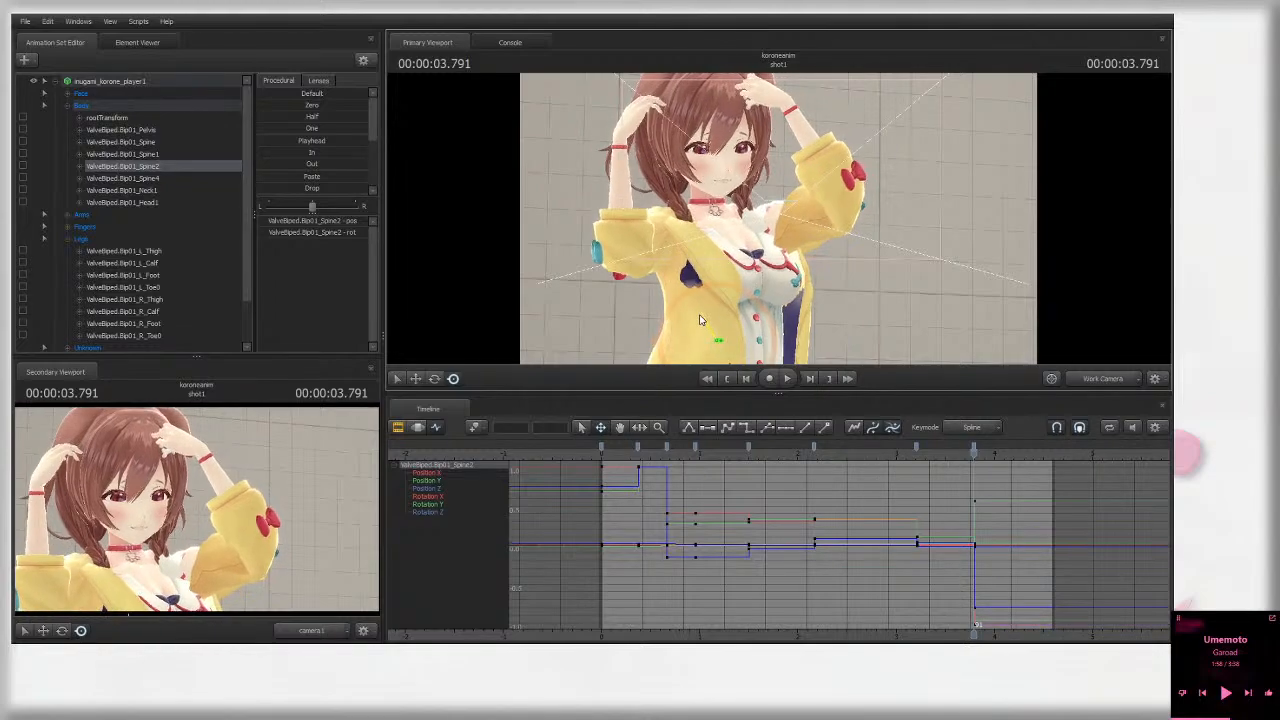
{"action": "left_click", "coordinate": [1100, 378]}
{"action": "left_click", "coordinate": [918, 454]}
{"action": "left_click_drag", "start_coordinate": [913, 455], "coordinate": [975, 454]}
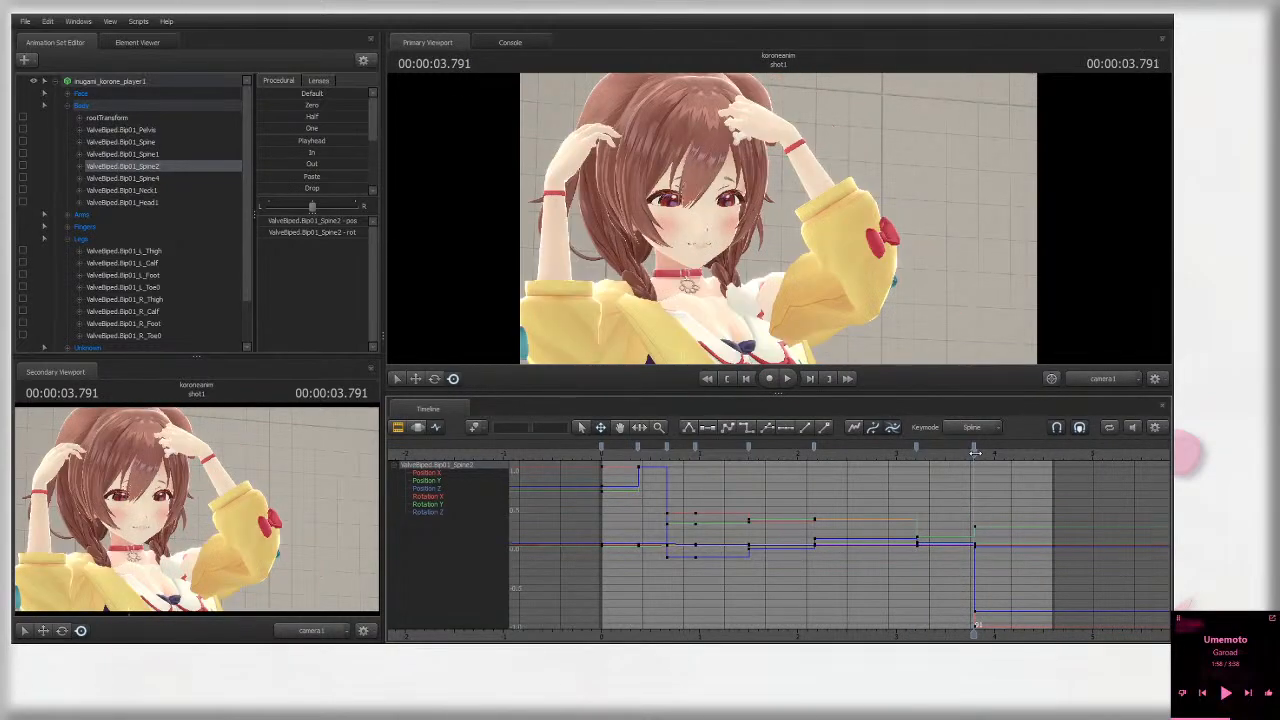
{"action": "left_click", "coordinate": [916, 454]}
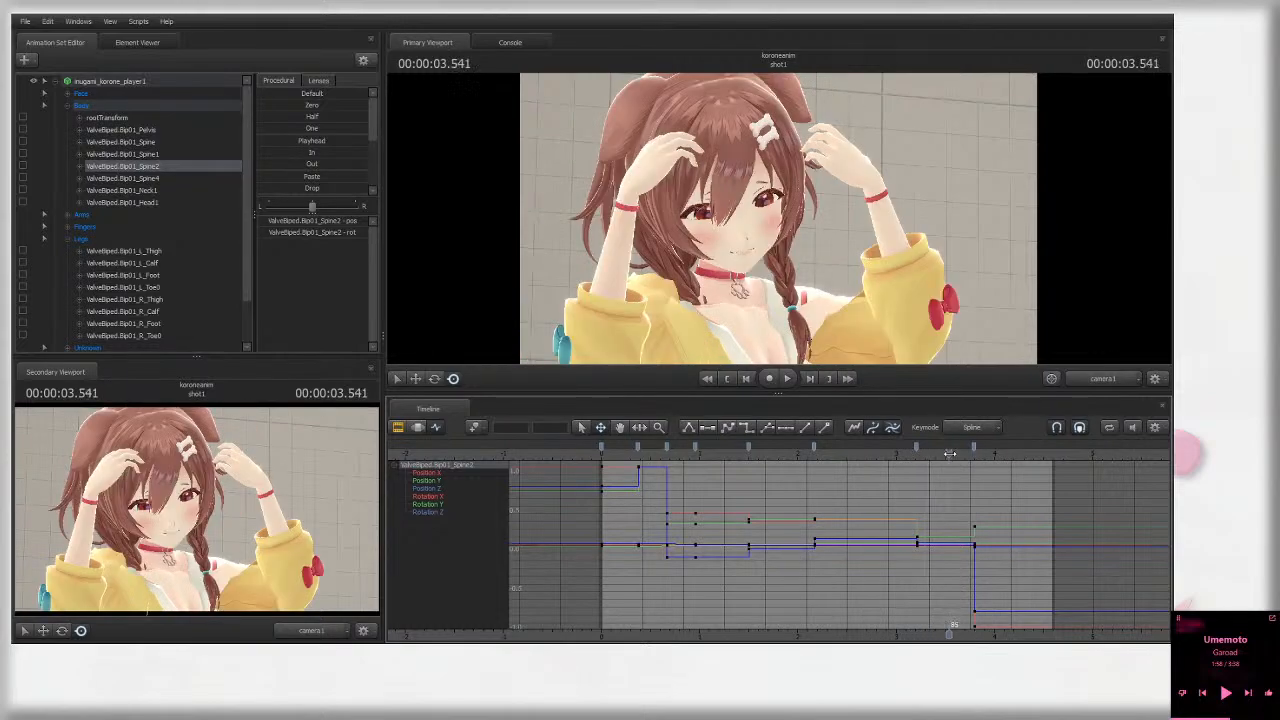
{"action": "left_click_drag", "start_coordinate": [950, 454], "coordinate": [974, 454]}
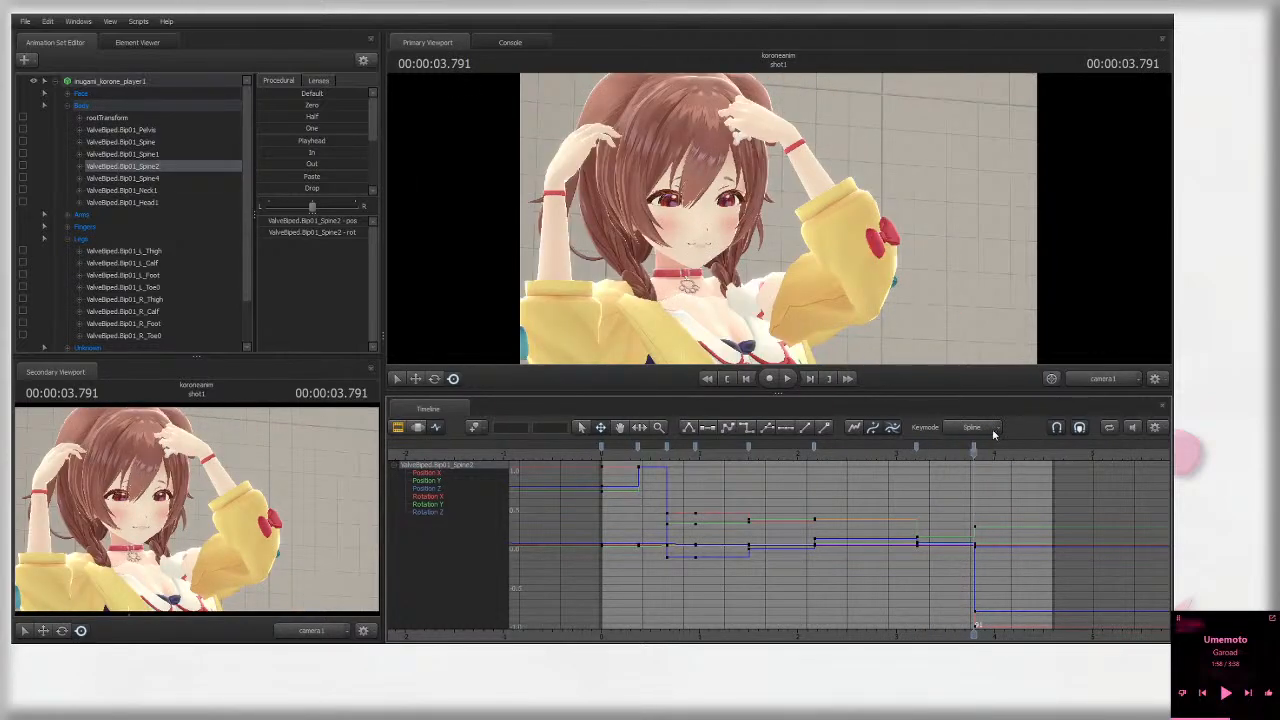
Step: Rotate the left clavicle and upper arm at 3.791 seconds to lower the left arm, comparing it with the preceding pose
{"action": "left_click", "coordinate": [1116, 380]}
{"action": "left_click", "coordinate": [760, 258]}
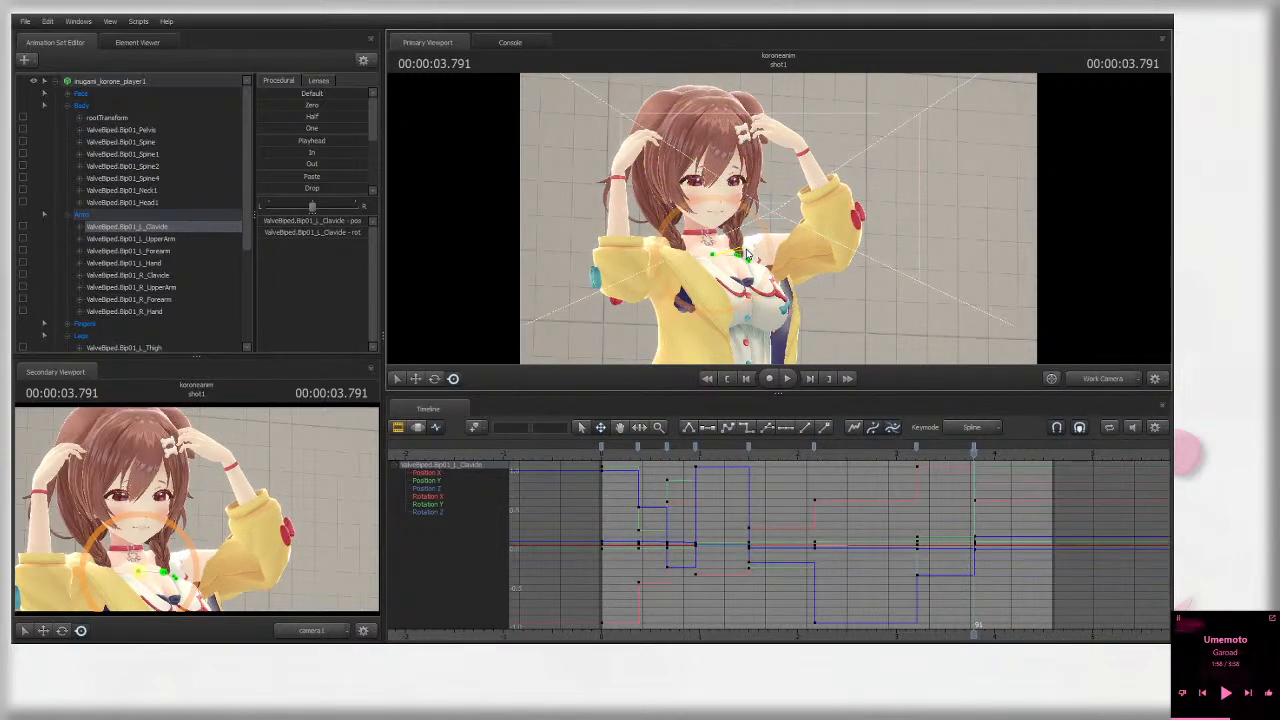
{"action": "left_click", "coordinate": [733, 277]}
{"action": "mouse_move", "coordinate": [734, 277]}
{"action": "left_mouse_down"}
{"action": "mouse_move", "coordinate": [745, 265]}
{"action": "mouse_move", "coordinate": [734, 270]}
{"action": "mouse_move", "coordinate": [766, 300]}
{"action": "mouse_move", "coordinate": [738, 296]}
{"action": "left_mouse_up"}
{"action": "left_click", "coordinate": [734, 270]}
{"action": "left_click", "coordinate": [766, 303]}
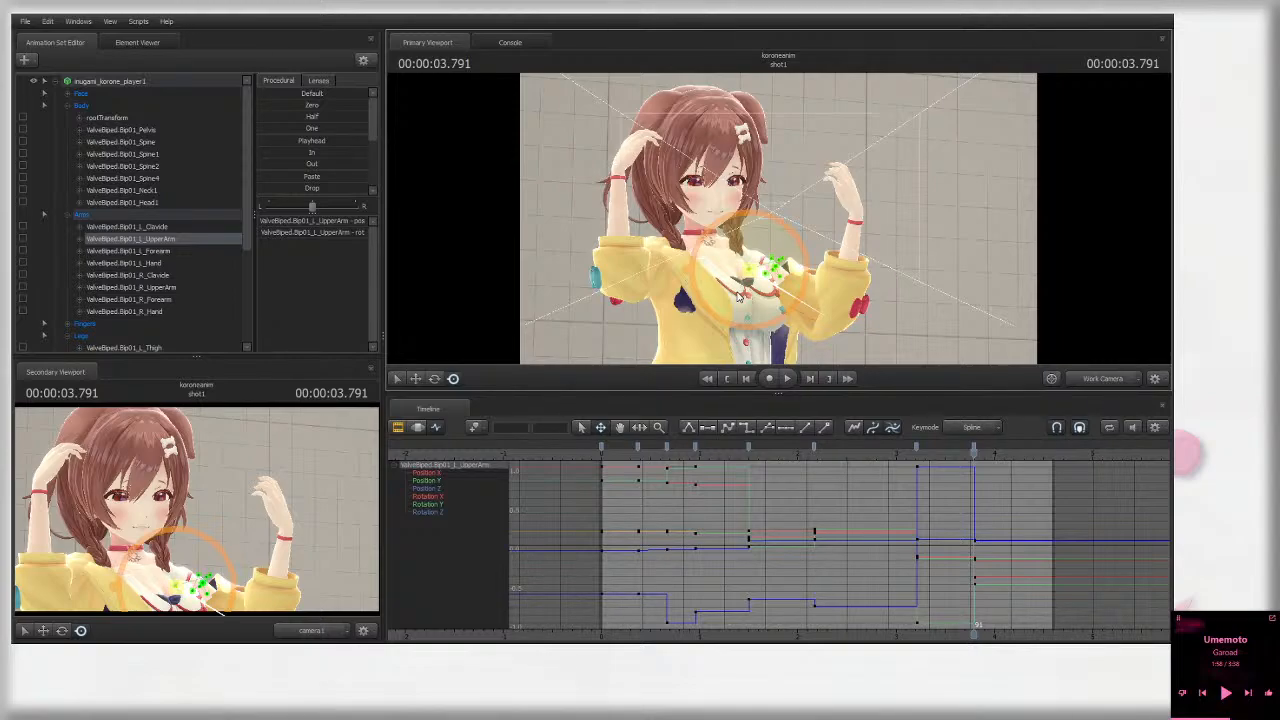
{"action": "left_click", "coordinate": [917, 450]}
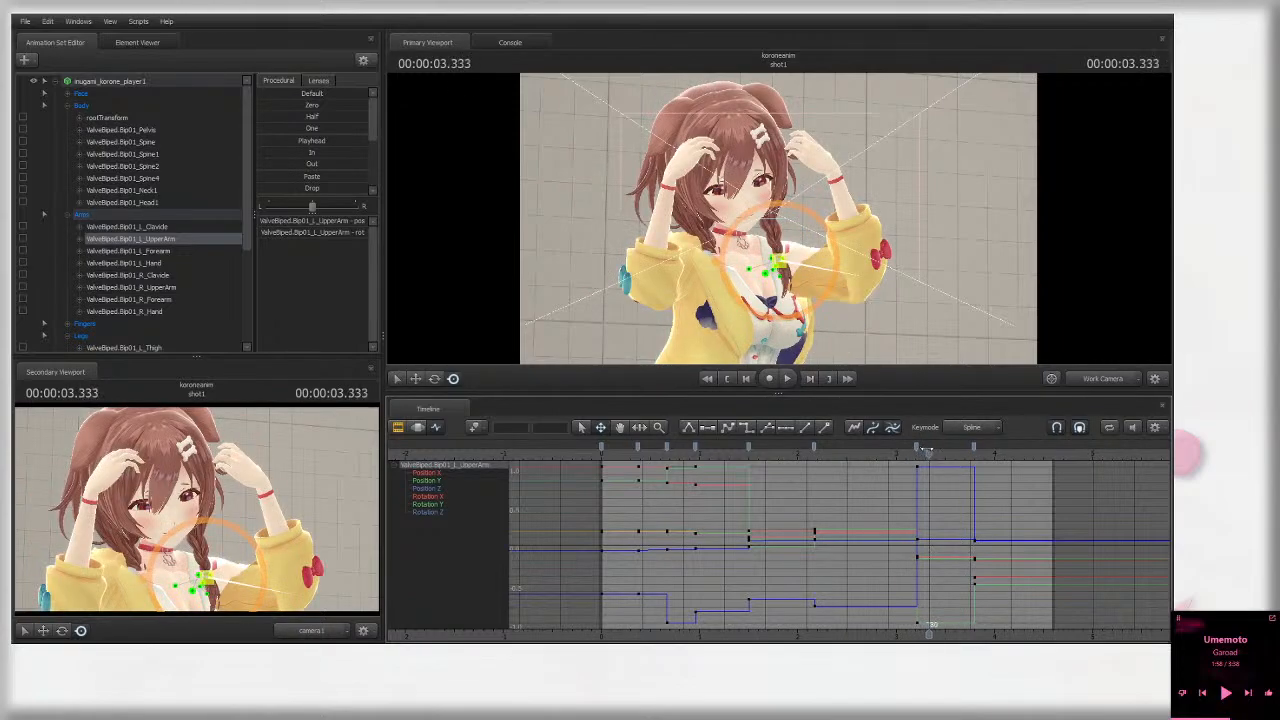
{"action": "left_click", "coordinate": [975, 453]}
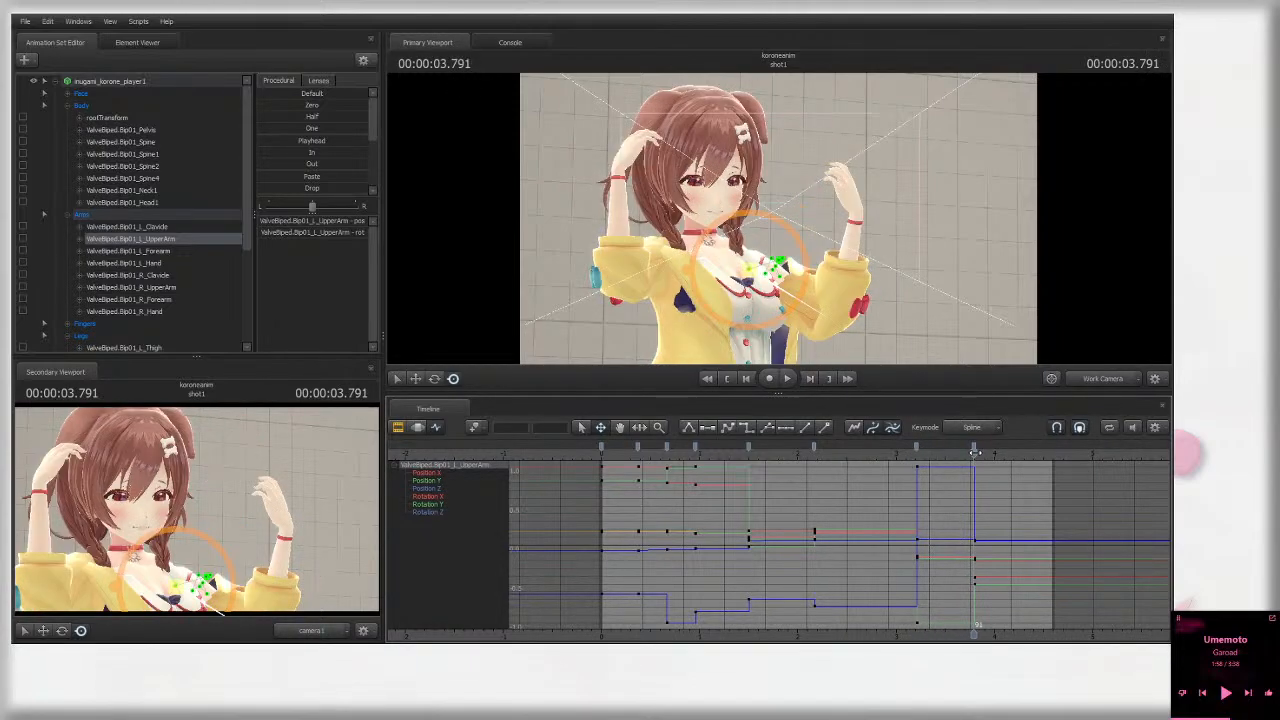
Step: Fine-tune the left upper arm's rotation at 3.791 seconds through camera1, moving the hand farther from the head
{"action": "left_click", "coordinate": [1104, 382]}
{"action": "left_click_drag", "start_coordinate": [738, 294], "coordinate": [748, 332]}
{"action": "left_click", "coordinate": [714, 318]}
{"action": "left_click", "coordinate": [762, 310], "text": "ctrl"}
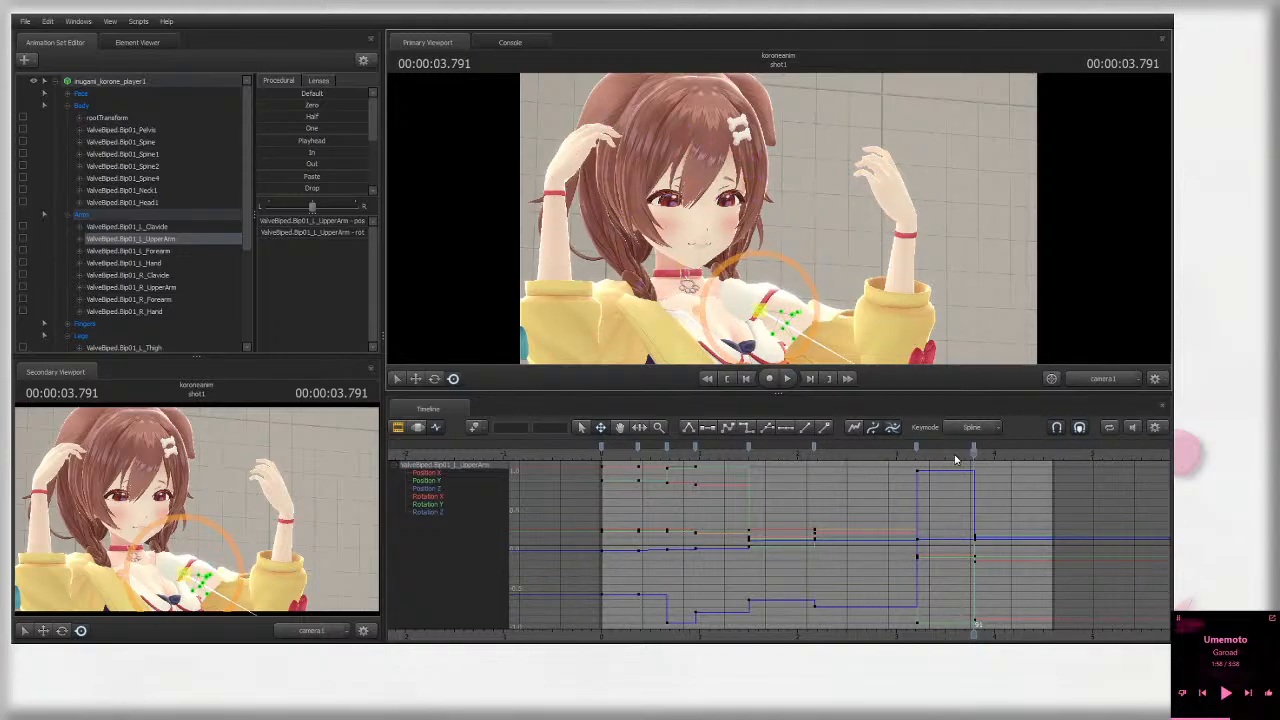
Step: Play back the blocked poses from the start through camera1
{"action": "key", "text": "space"}
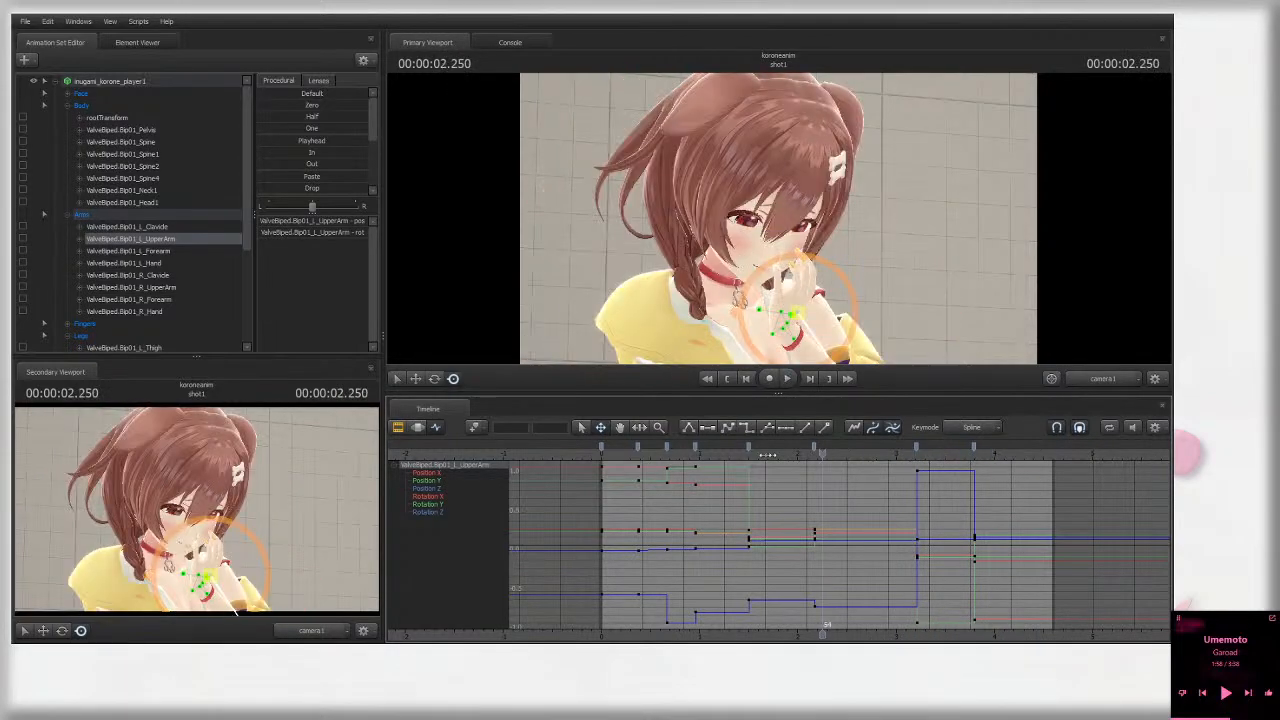
{"action": "left_click", "coordinate": [602, 452]}
{"action": "key", "text": "space"}
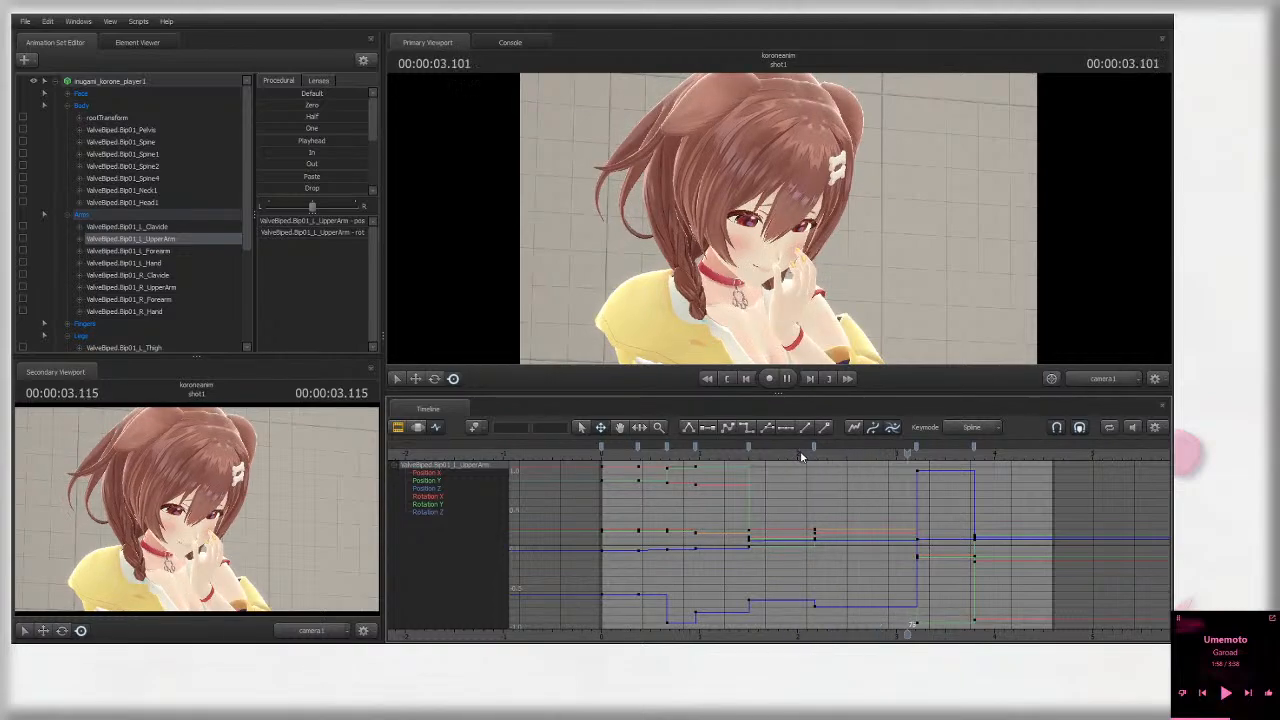
Step: Rotate the left forearm and upper arm at 3.791 seconds so the left forearm drops and reaches outward from the head
{"action": "left_click", "coordinate": [975, 449]}
{"action": "left_click", "coordinate": [890, 318], "text": "ctrl"}
{"action": "left_click", "coordinate": [914, 328], "text": "ctrl"}
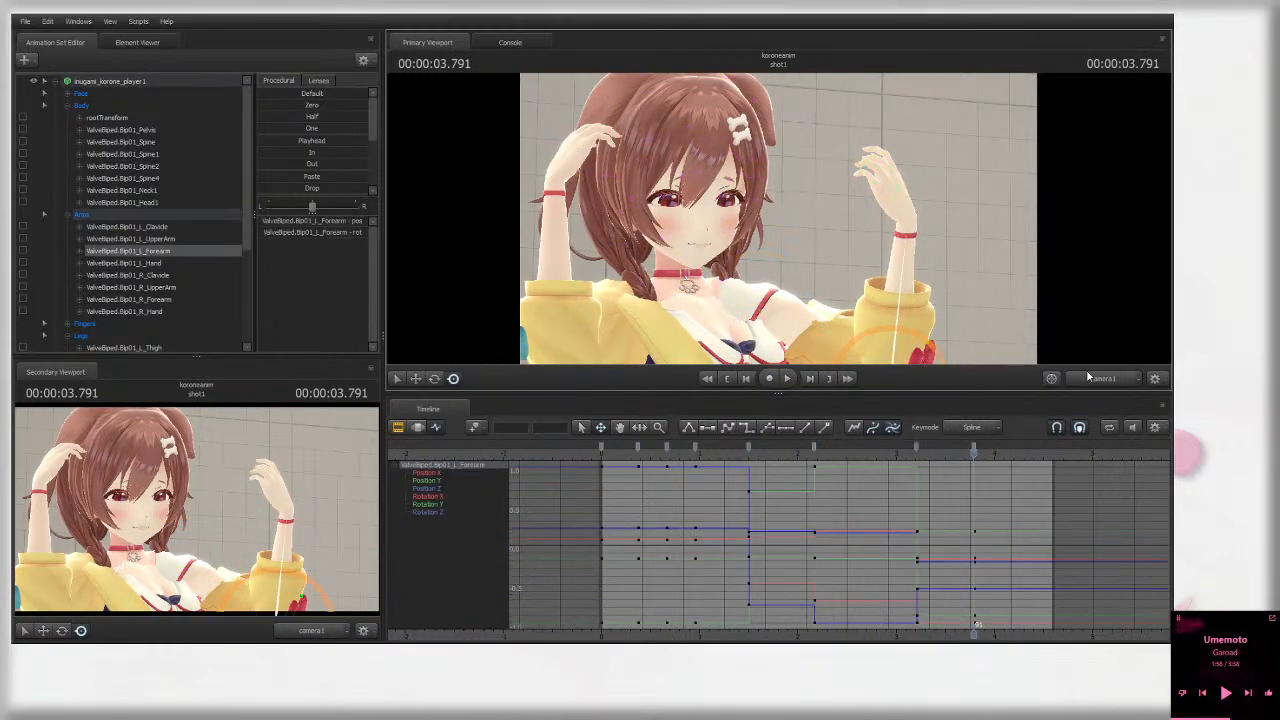
{"action": "left_click", "coordinate": [1097, 379]}
{"action": "key", "text": "s"}
{"action": "key", "text": "e"}
{"action": "left_click_drag", "start_coordinate": [858, 248], "coordinate": [874, 312]}
{"action": "left_click", "coordinate": [789, 240], "text": "ctrl"}
{"action": "key", "text": "r"}
{"action": "left_click_drag", "start_coordinate": [790, 235], "coordinate": [785, 244]}
Step: Rotate the right clavicle and upper arm at 3.791 seconds to lower the right shoulder and elbow, checking through camera1
{"action": "left_click", "coordinate": [699, 255], "text": "ctrl"}
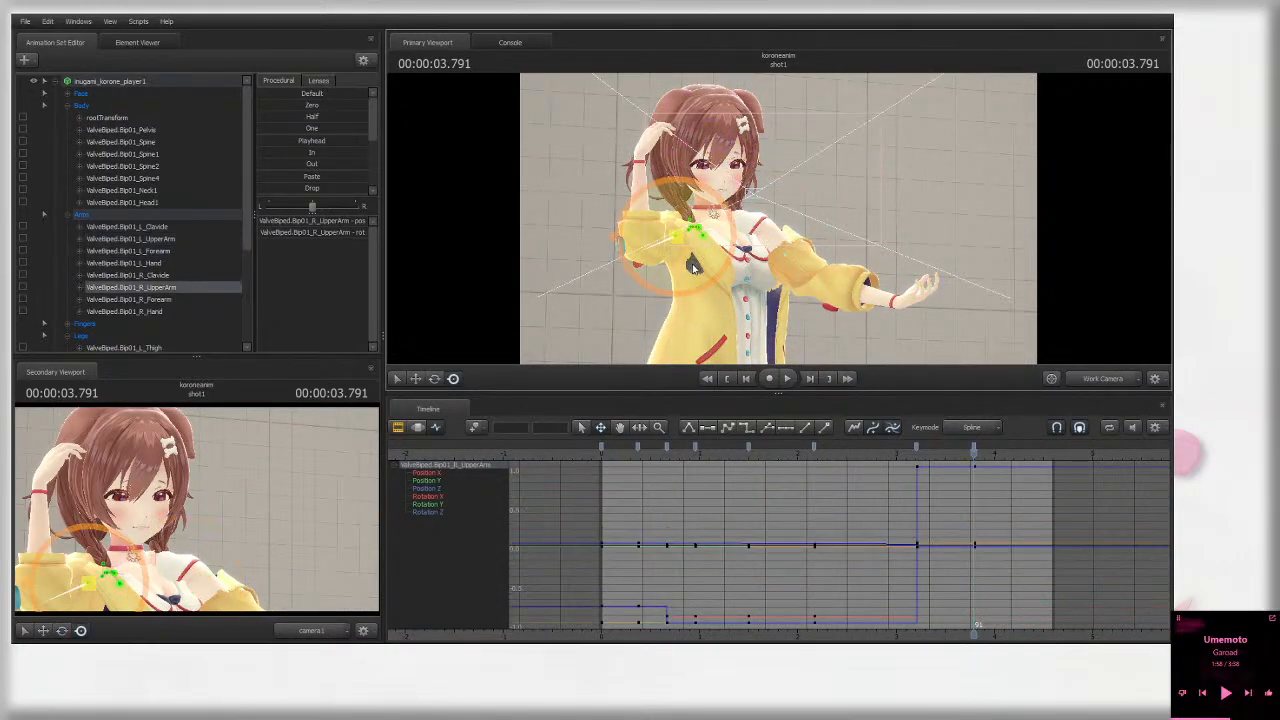
{"action": "left_click_drag", "start_coordinate": [672, 250], "coordinate": [699, 272]}
{"action": "key", "text": "ctrl+z"}
{"action": "left_click", "coordinate": [1051, 379]}
{"action": "left_click", "coordinate": [641, 323], "text": "ctrl"}
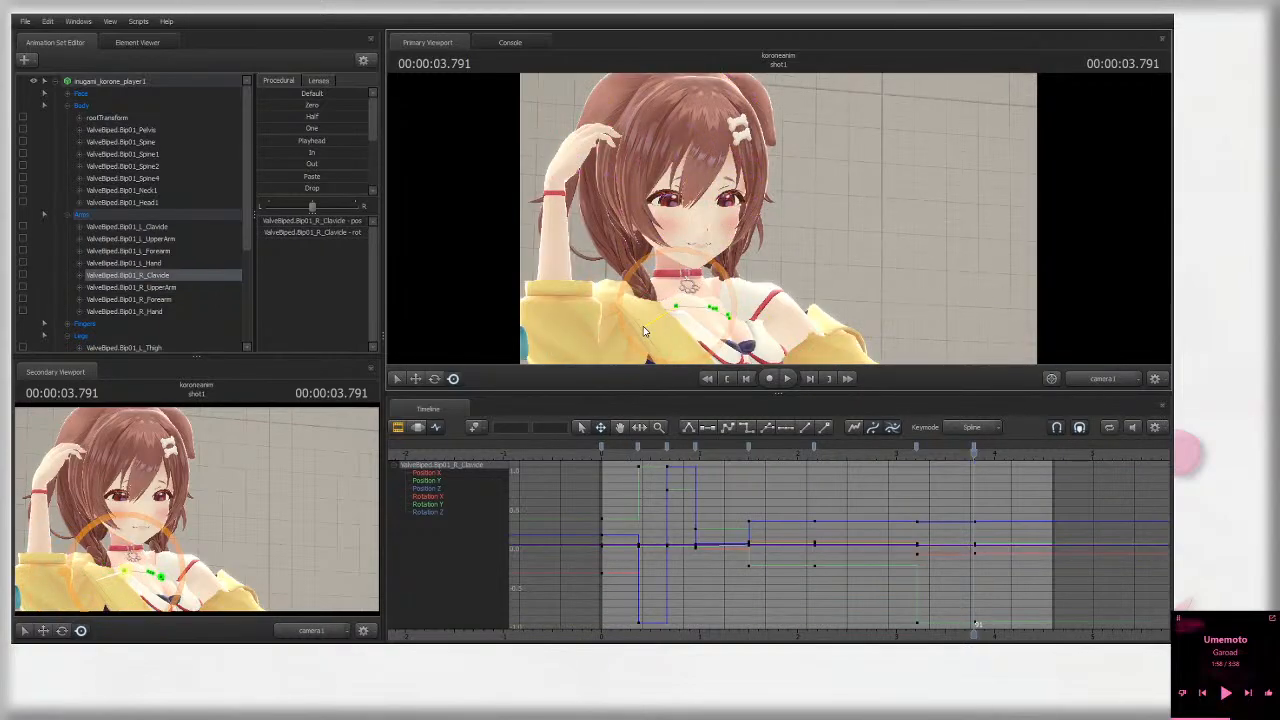
{"action": "left_click_drag", "start_coordinate": [643, 326], "coordinate": [658, 360]}
{"action": "left_click", "coordinate": [700, 307], "text": "ctrl"}
{"action": "left_click", "coordinate": [671, 307], "text": "ctrl"}
{"action": "left_click", "coordinate": [607, 339], "text": "ctrl"}
Step: Rotate the right forearm down from the face at 3.791 seconds and refine the right arm so the hand rests before the body
{"action": "left_click", "coordinate": [689, 312], "text": "ctrl"}
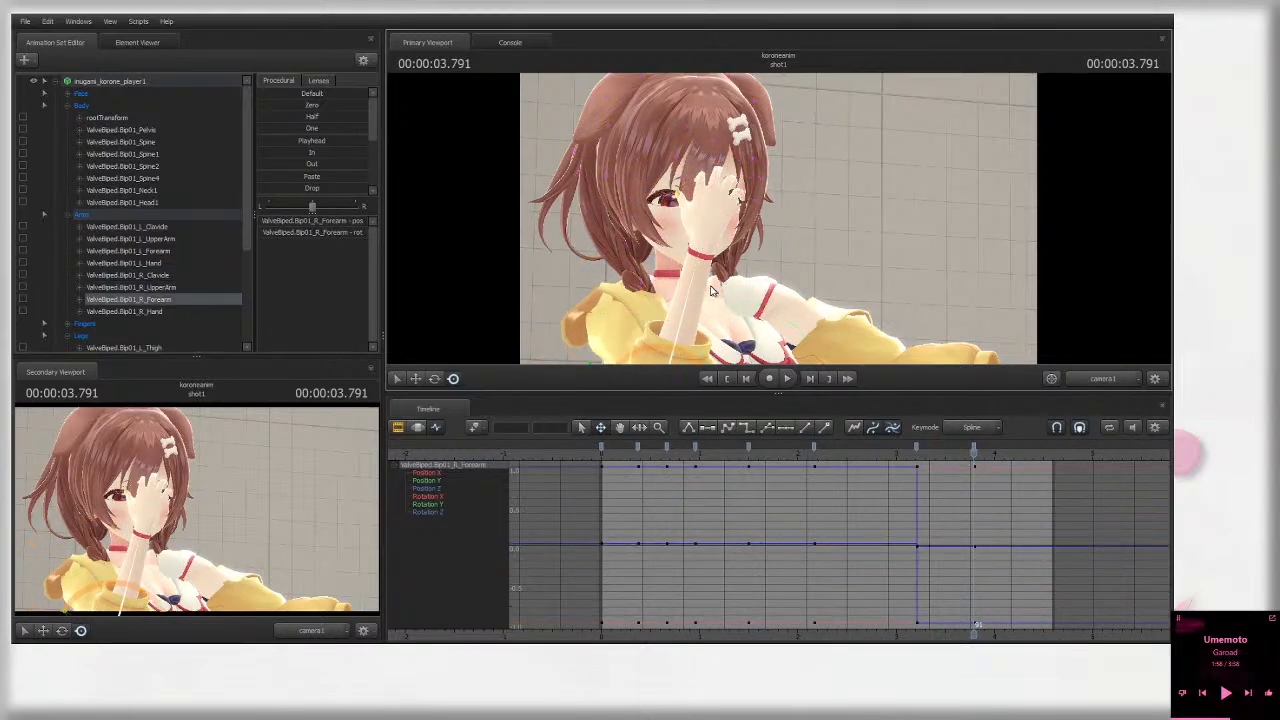
{"action": "left_click", "coordinate": [1051, 379]}
{"action": "left_click_drag", "start_coordinate": [742, 242], "coordinate": [763, 291]}
{"action": "left_click", "coordinate": [1112, 379]}
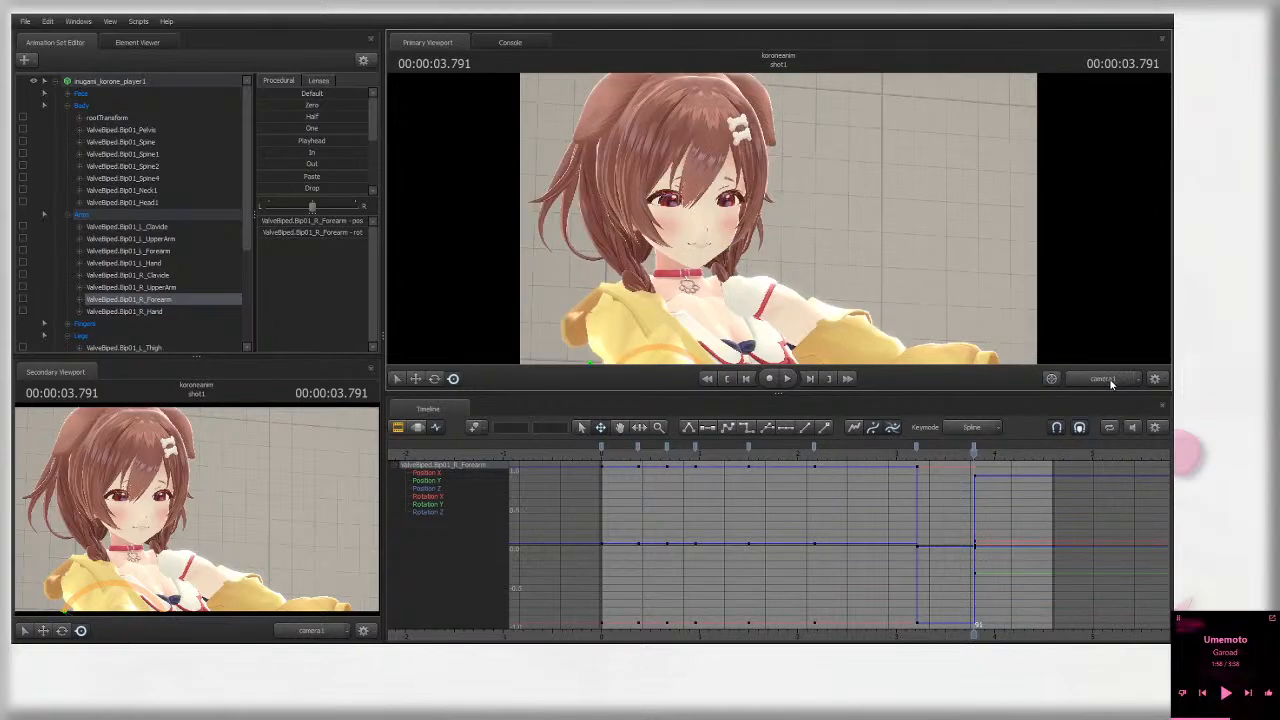
{"action": "left_click", "coordinate": [1110, 379]}
{"action": "left_click_drag", "start_coordinate": [684, 162], "coordinate": [683, 178]}
{"action": "key", "text": "s"}
{"action": "left_click", "coordinate": [689, 268], "text": "ctrl"}
{"action": "left_click_drag", "start_coordinate": [692, 277], "coordinate": [700, 258]}
Step: Rotate the left forearm and upper arm at 3.791 seconds to bring the left hand lower and closer to the body
{"action": "left_click", "coordinate": [839, 286], "text": "ctrl"}
{"action": "left_click", "coordinate": [862, 298], "text": "ctrl"}
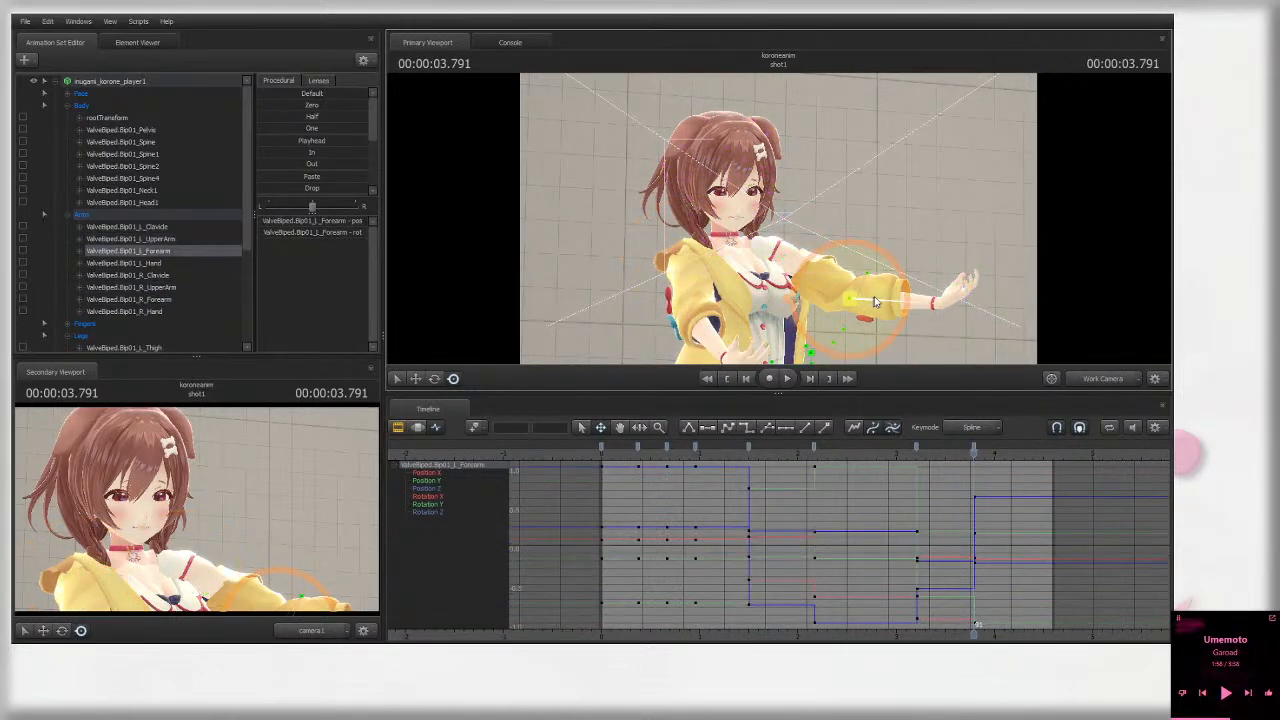
{"action": "left_click_drag", "start_coordinate": [879, 298], "coordinate": [879, 319]}
{"action": "left_click", "coordinate": [810, 276], "text": "ctrl"}
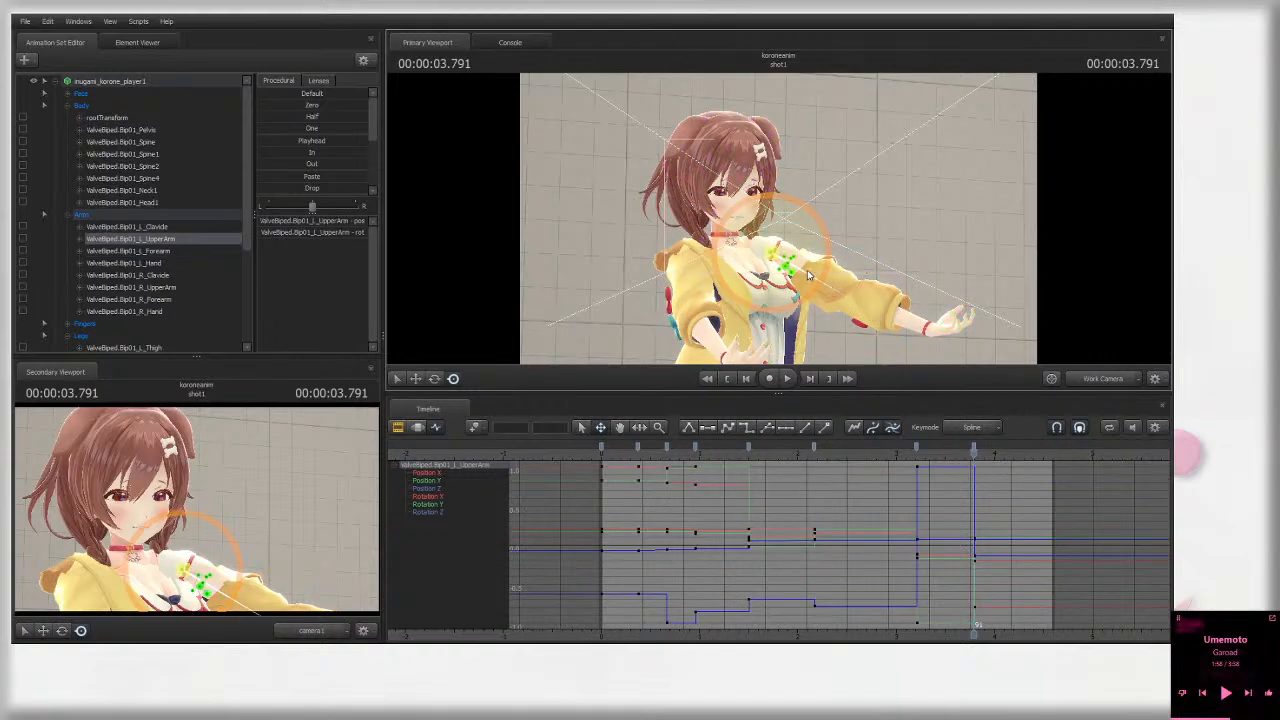
{"action": "left_click_drag", "start_coordinate": [808, 272], "coordinate": [792, 262]}
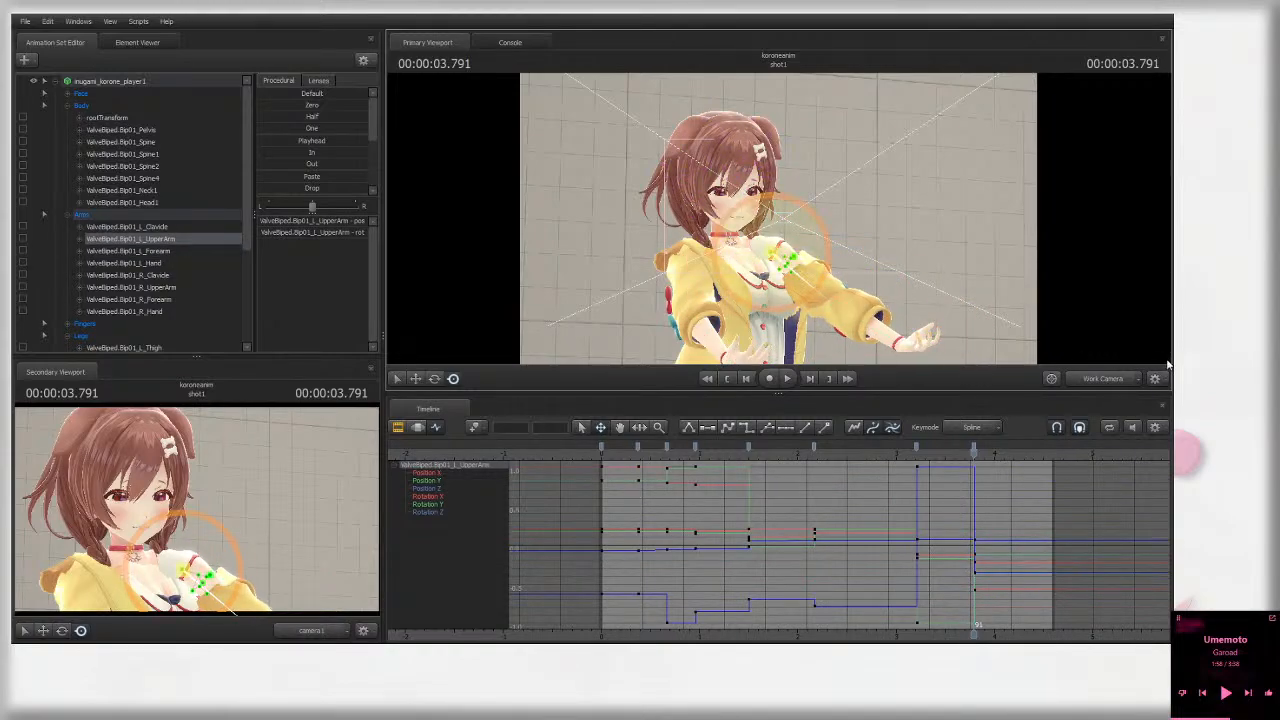
Step: Adjust Spine2's rotation at 3.791 seconds from a frontal work-camera view and check the pose through camera1
{"action": "left_click_drag", "start_coordinate": [1078, 285], "coordinate": [970, 288], "text": "alt"}
{"action": "left_click_drag", "start_coordinate": [765, 255], "coordinate": [755, 290]}
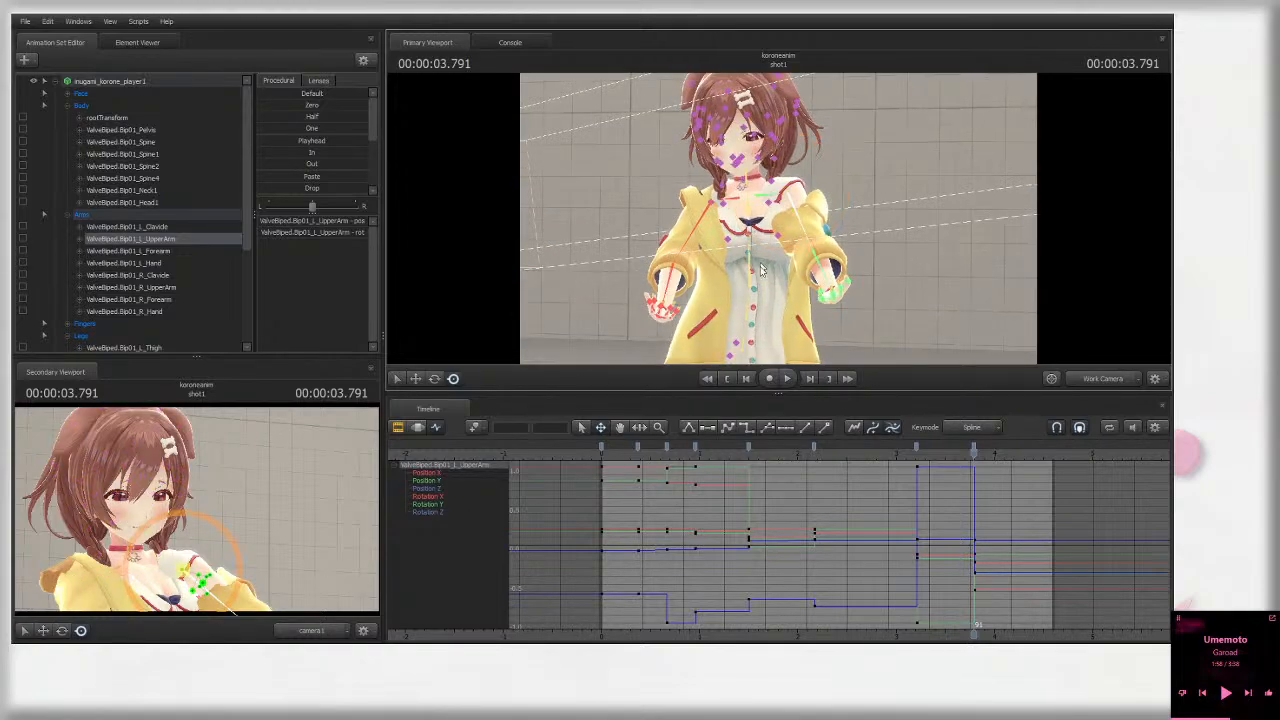
{"action": "left_click", "coordinate": [749, 268], "text": "ctrl"}
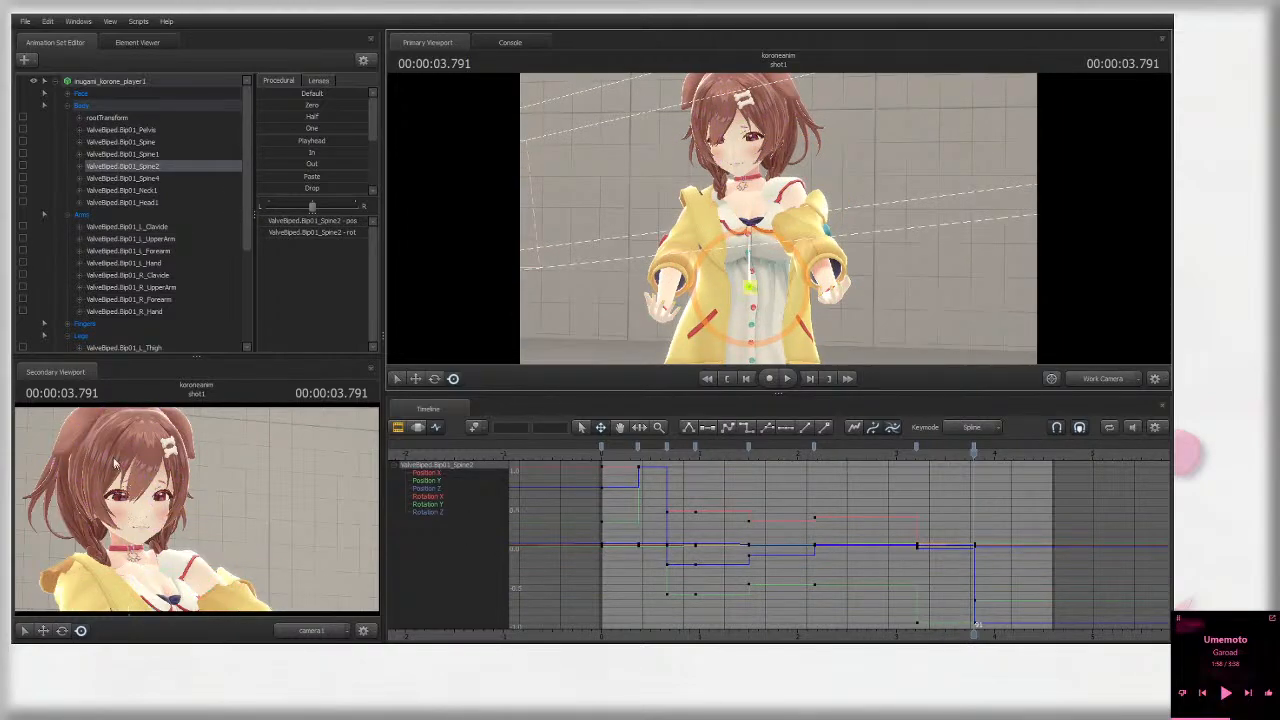
{"action": "left_click_drag", "start_coordinate": [807, 277], "coordinate": [811, 287]}
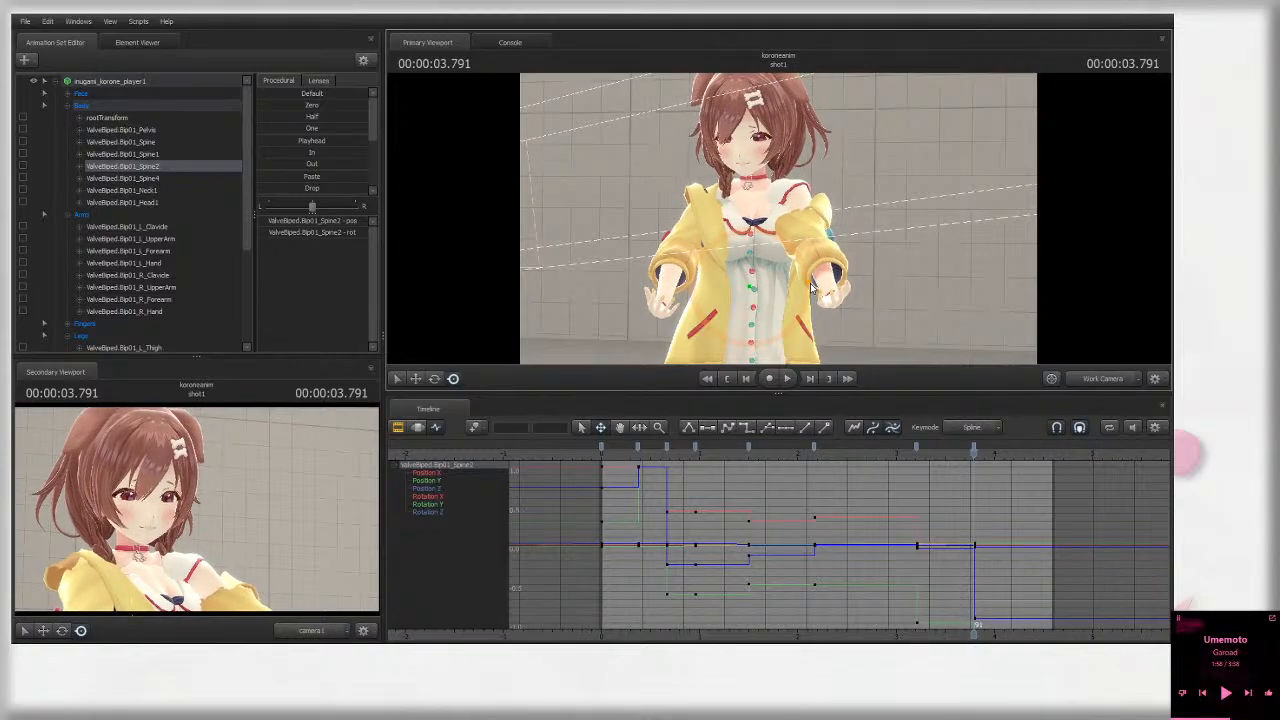
{"action": "left_click", "coordinate": [908, 278], "text": "ctrl"}
{"action": "left_click", "coordinate": [1085, 382]}
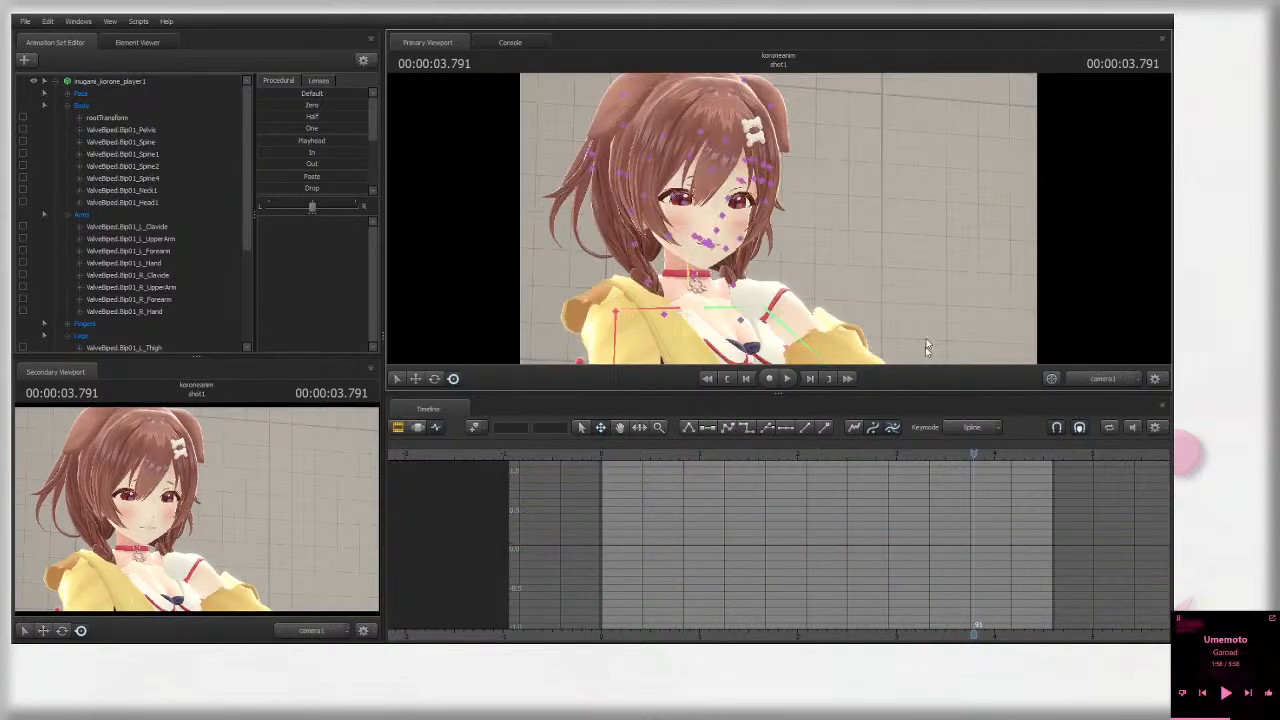
Step: Play back the blocked poses through camera1 and scrub from the 2-second area to the raised-hands pose
{"action": "key", "text": "ctrl+space"}
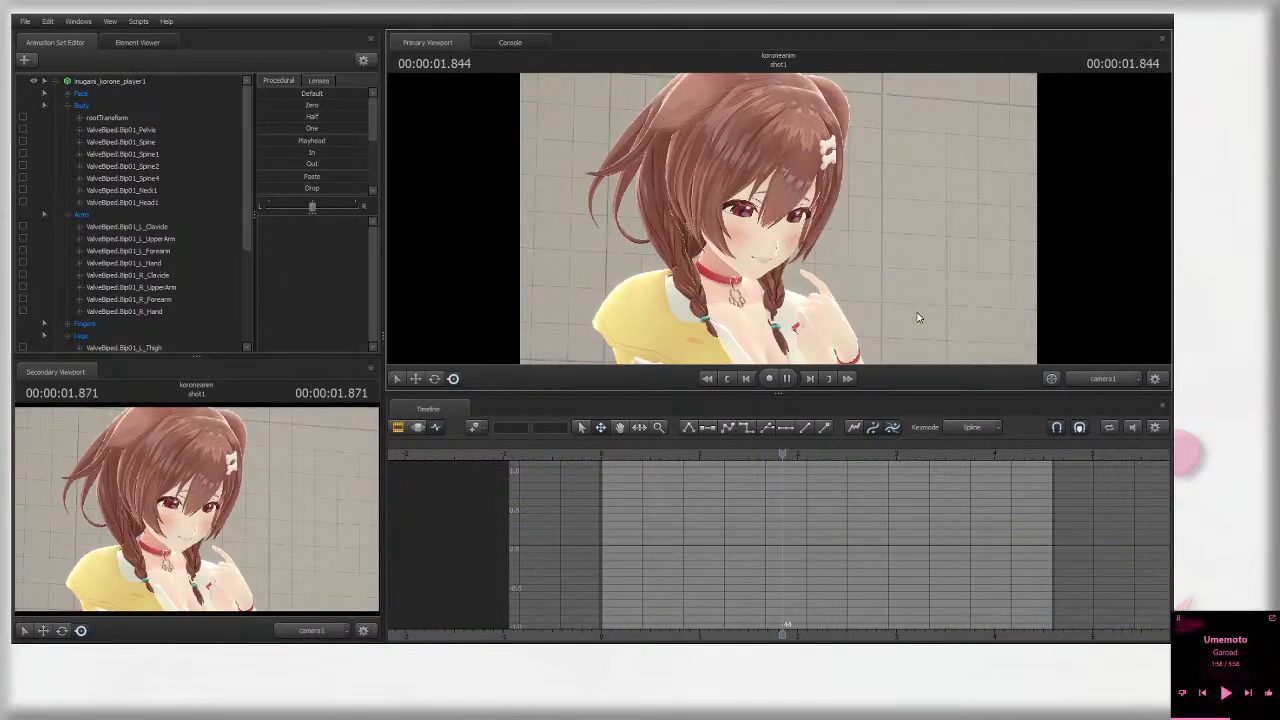
{"action": "key", "text": "space"}
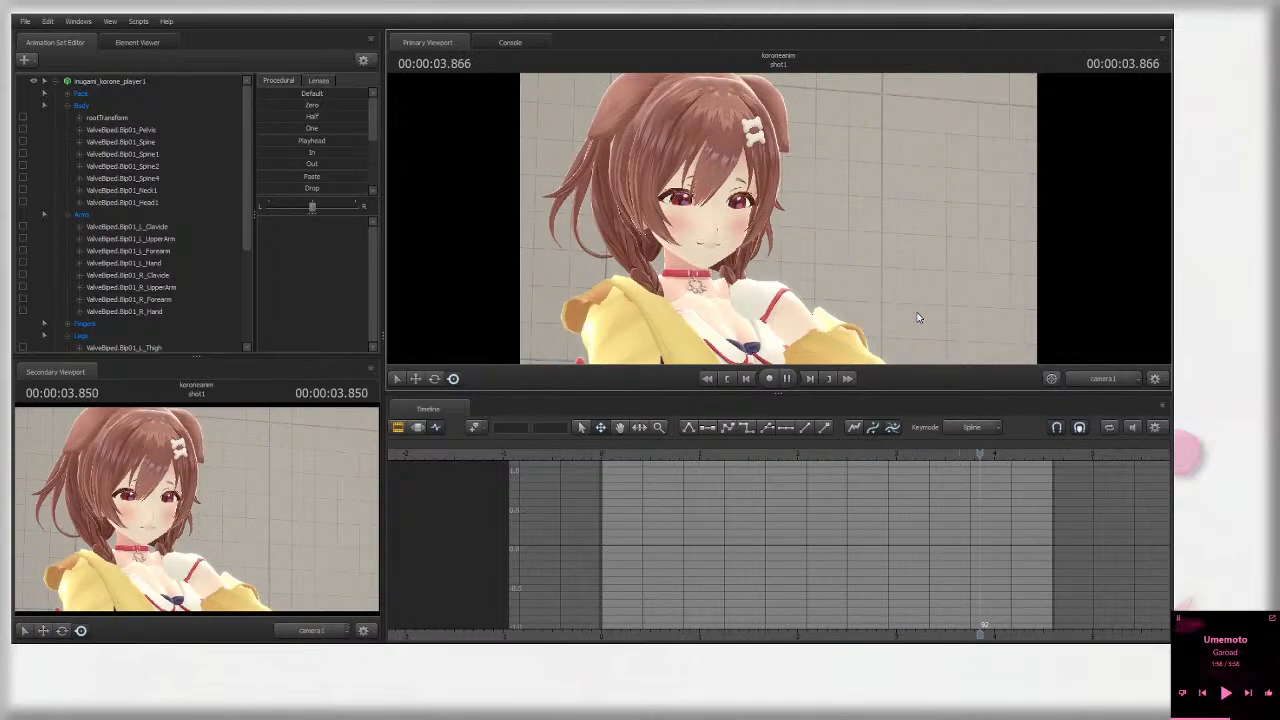
{"action": "left_click", "coordinate": [860, 456]}
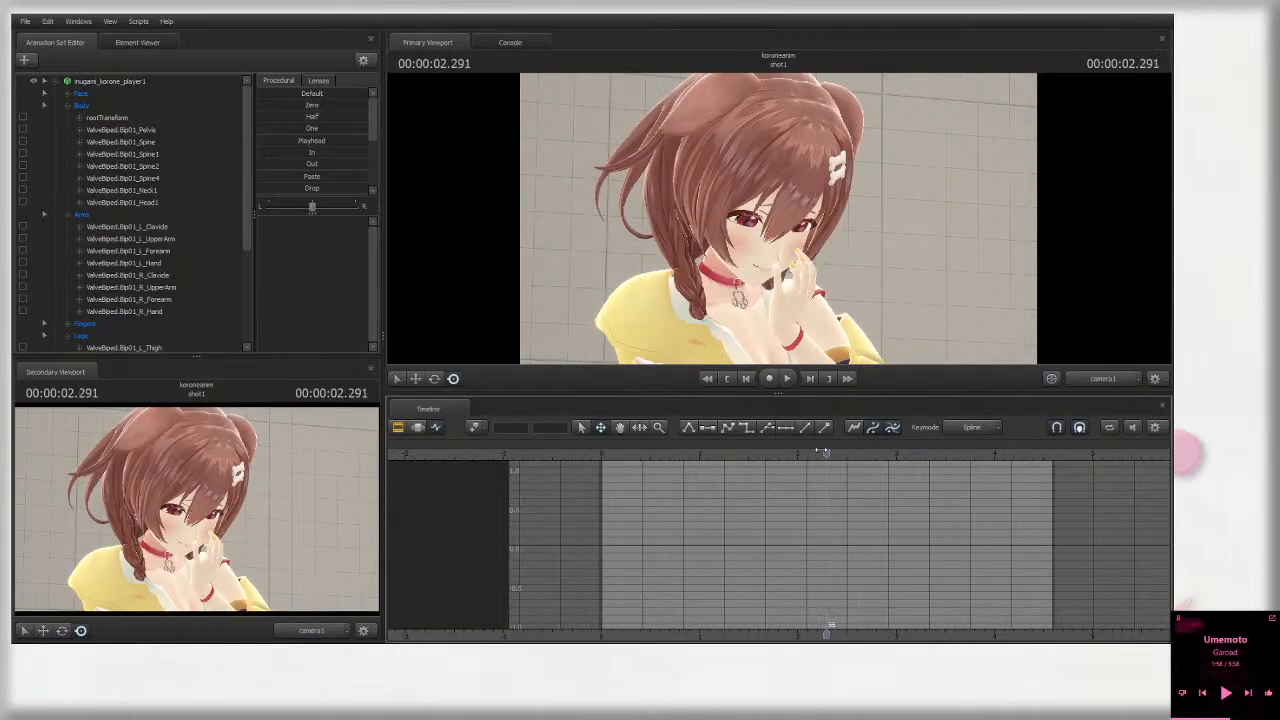
{"action": "left_click_drag", "start_coordinate": [896, 449], "coordinate": [921, 450]}
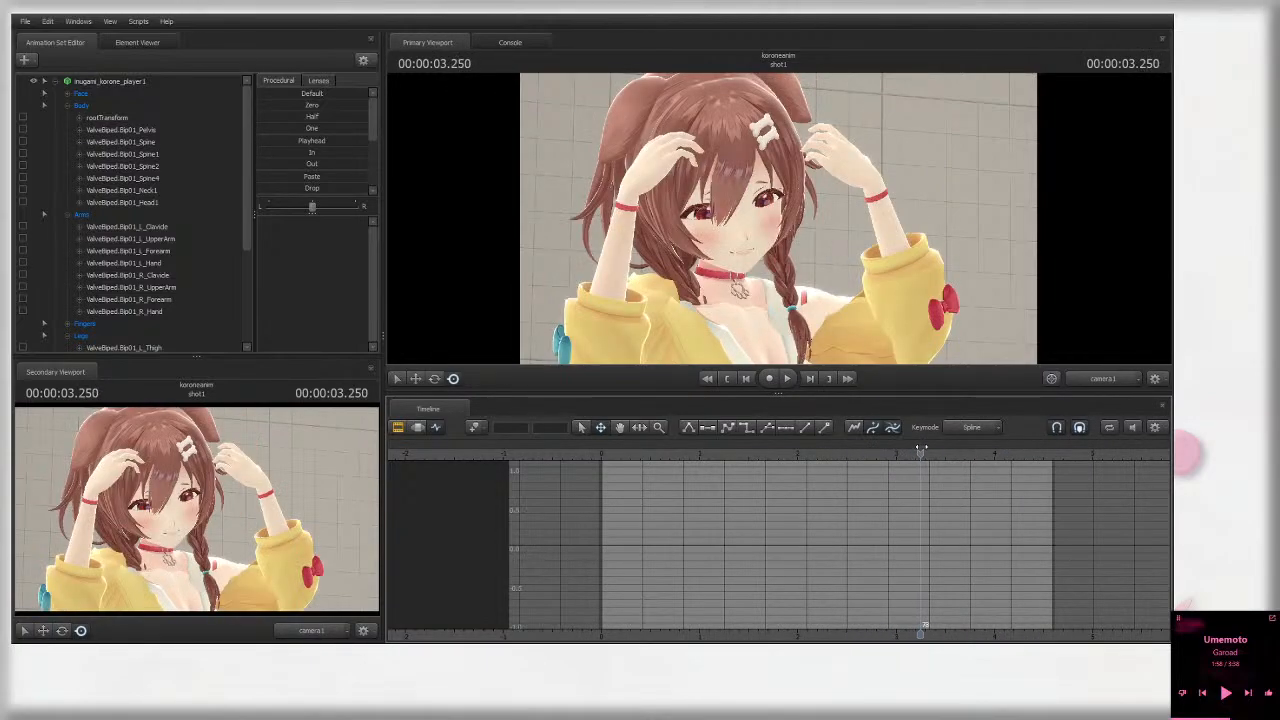
Step: Adjust Spine2's rotation at 3.208 seconds through the work camera and compare it with the earlier poses
{"action": "left_click", "coordinate": [714, 334], "text": "ctrl"}
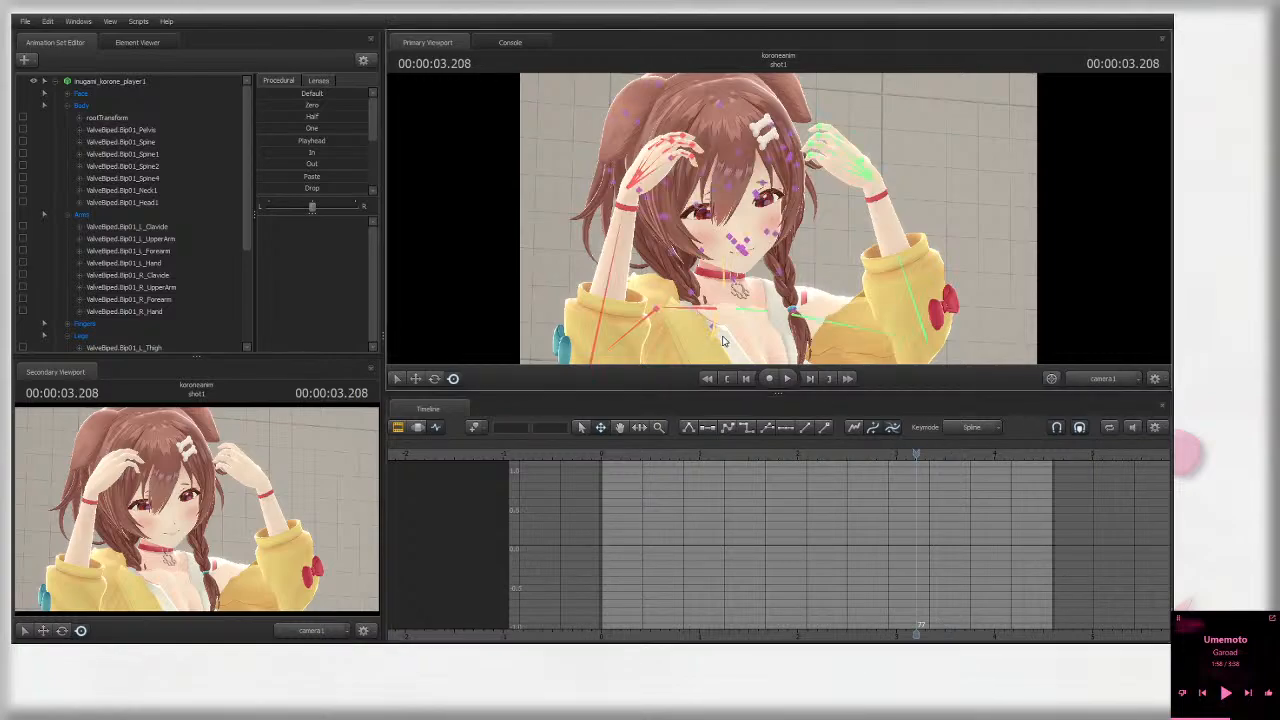
{"action": "left_click", "coordinate": [812, 455]}
{"action": "left_click_drag", "start_coordinate": [812, 455], "coordinate": [917, 455]}
{"action": "left_click", "coordinate": [1103, 378]}
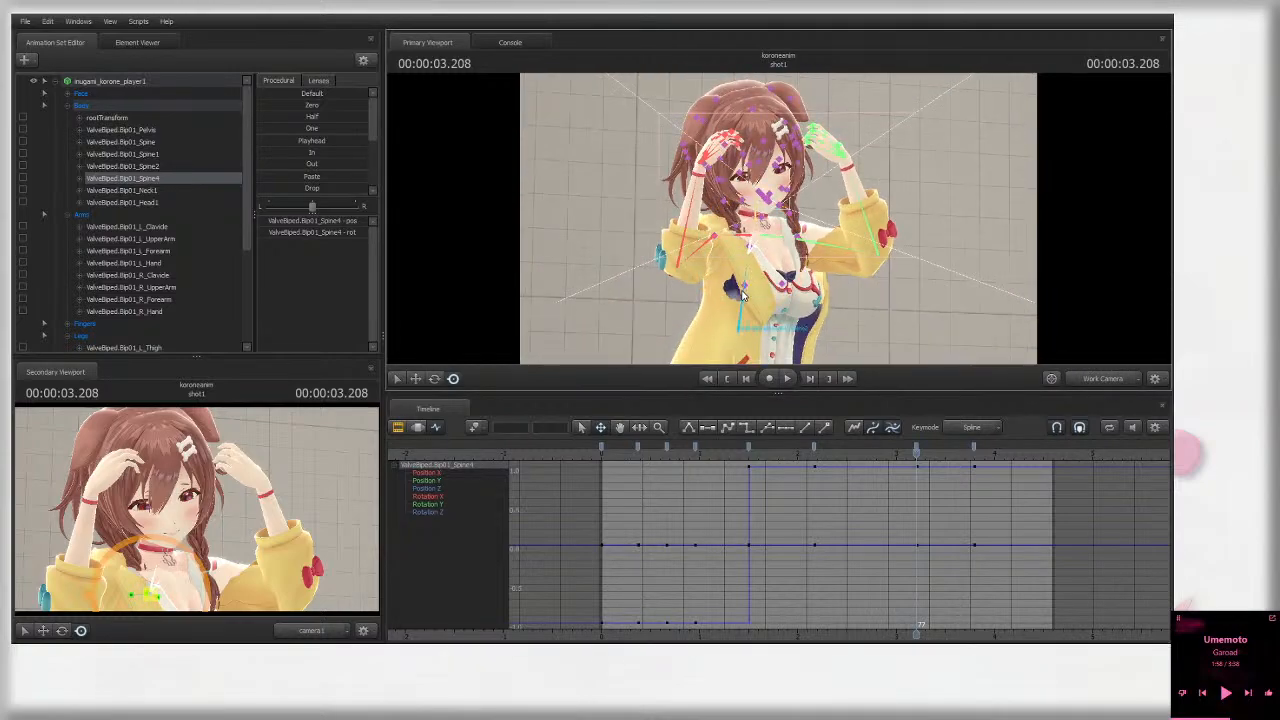
{"action": "left_click", "coordinate": [748, 330]}
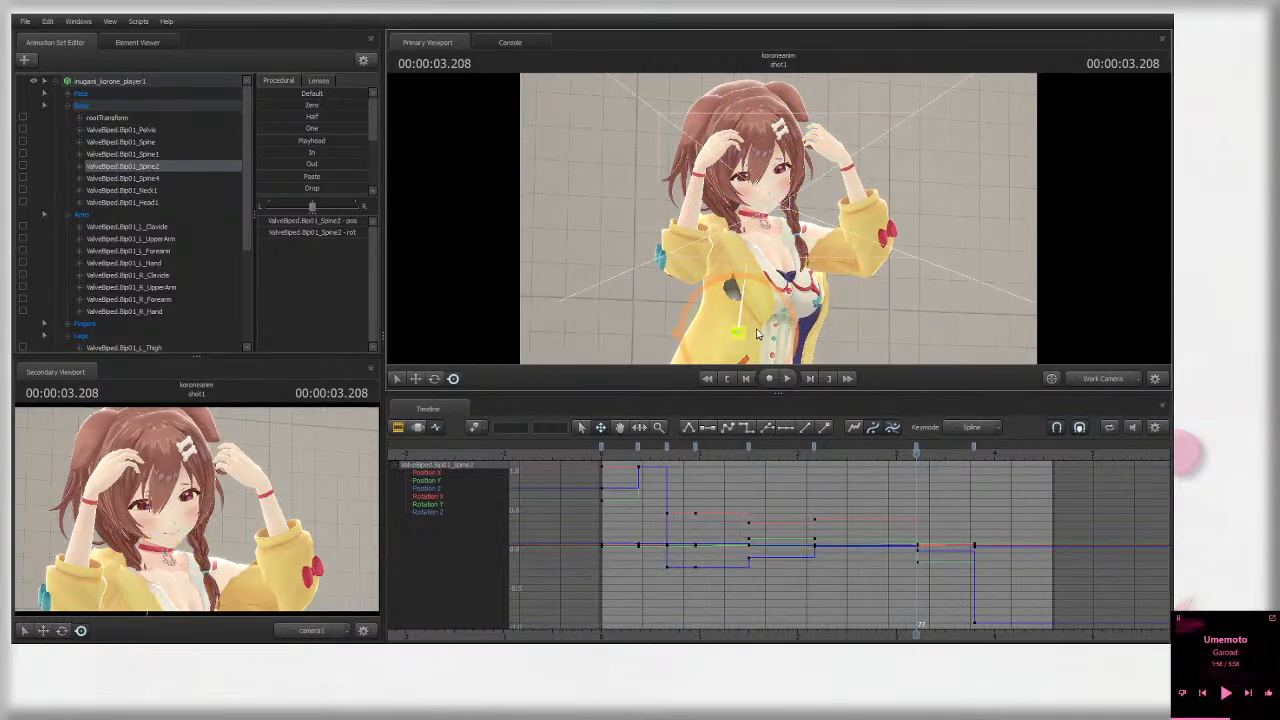
{"action": "left_click", "coordinate": [814, 451]}
{"action": "left_click", "coordinate": [735, 452]}
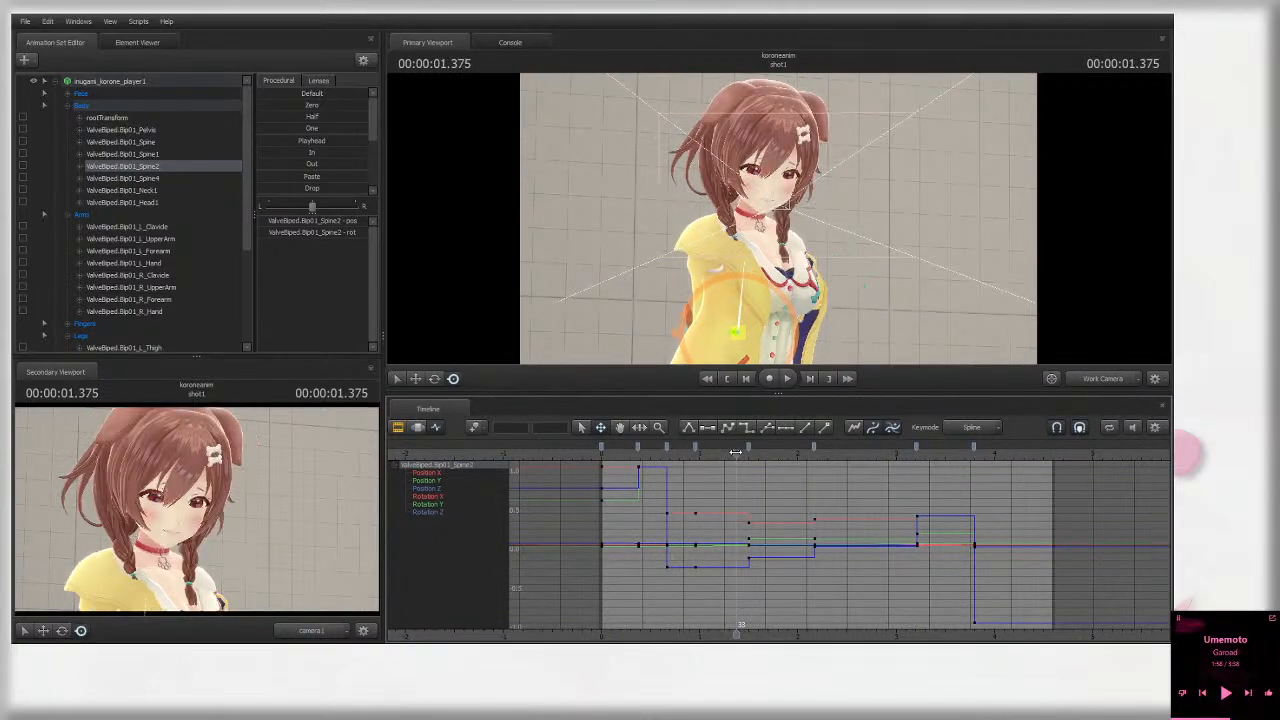
Step: Adjust the rotations of Spine4, Neck1 and Head1 on the key pose at 0.666 seconds
{"action": "left_click", "coordinate": [655, 446]}
{"action": "mouse_move", "coordinate": [655, 446]}
{"action": "left_mouse_down"}
{"action": "mouse_move", "coordinate": [683, 446]}
{"action": "mouse_move", "coordinate": [667, 441]}
{"action": "left_mouse_up"}
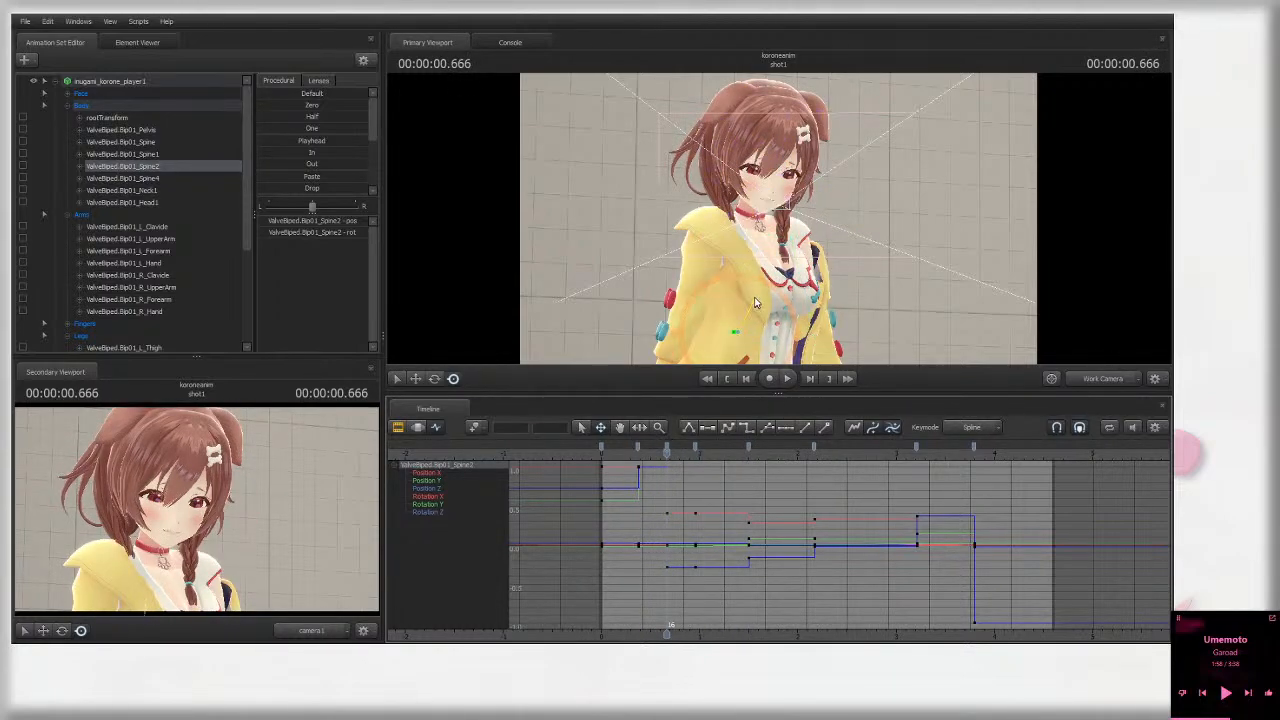
{"action": "left_click", "coordinate": [777, 250]}
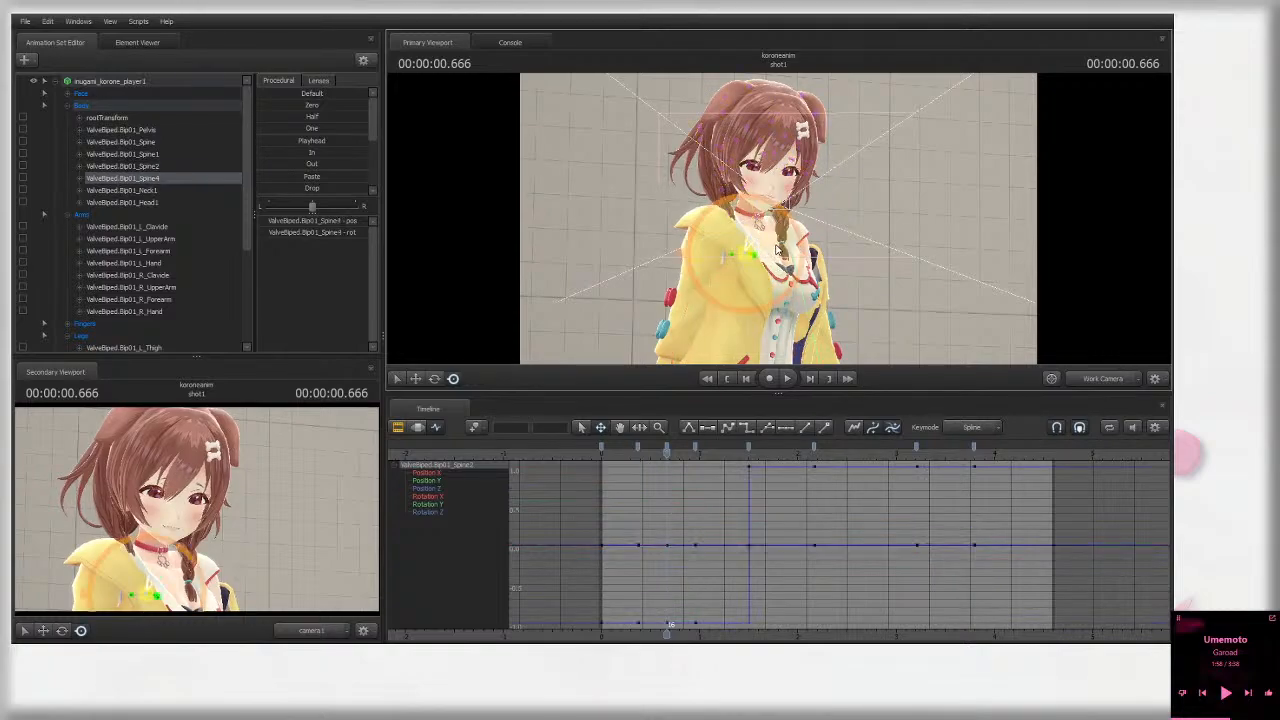
{"action": "left_click", "coordinate": [772, 214]}
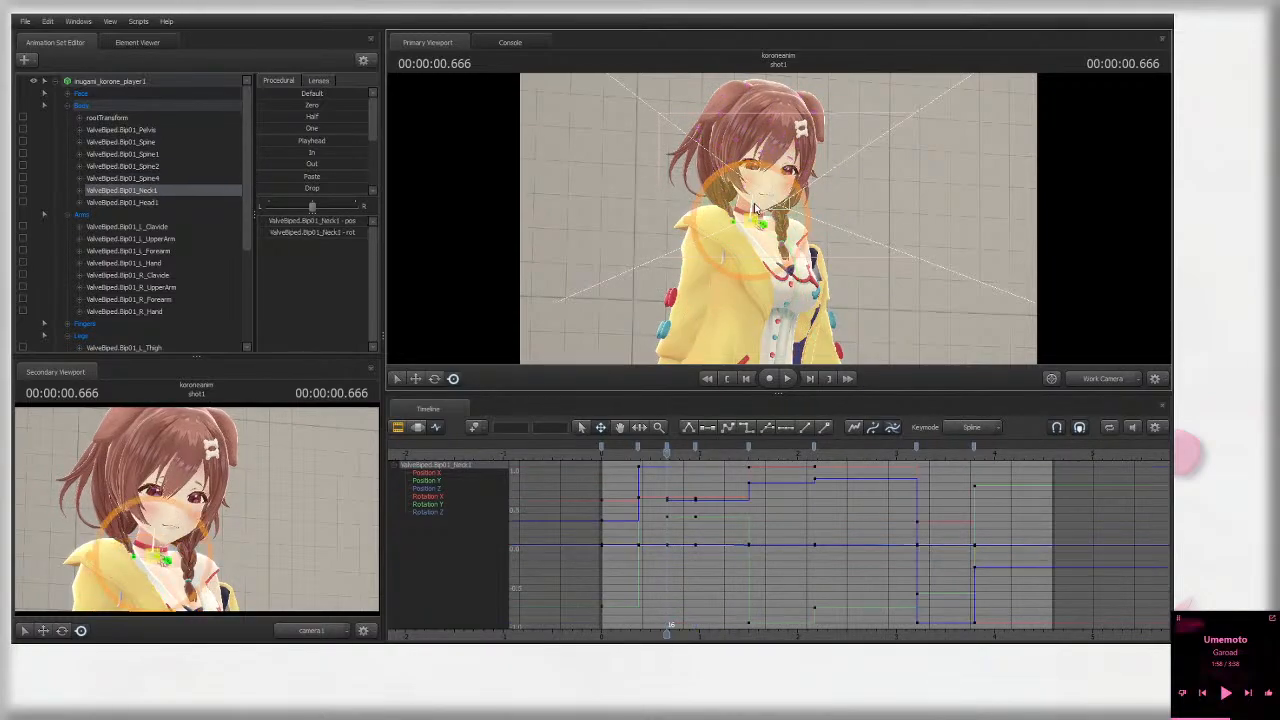
{"action": "left_click", "coordinate": [140, 202]}
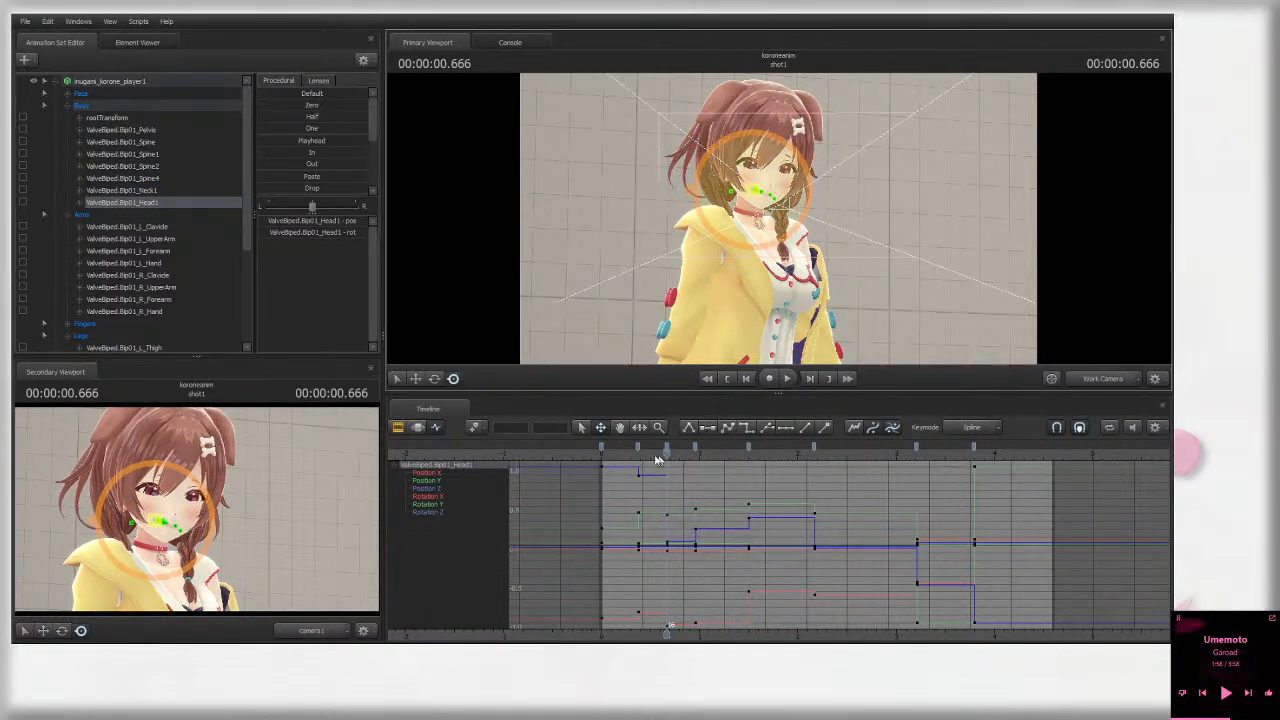
Step: Adjust Head1's rotation at 0.958 seconds and play the poses back to check it
{"action": "key", "text": "space"}
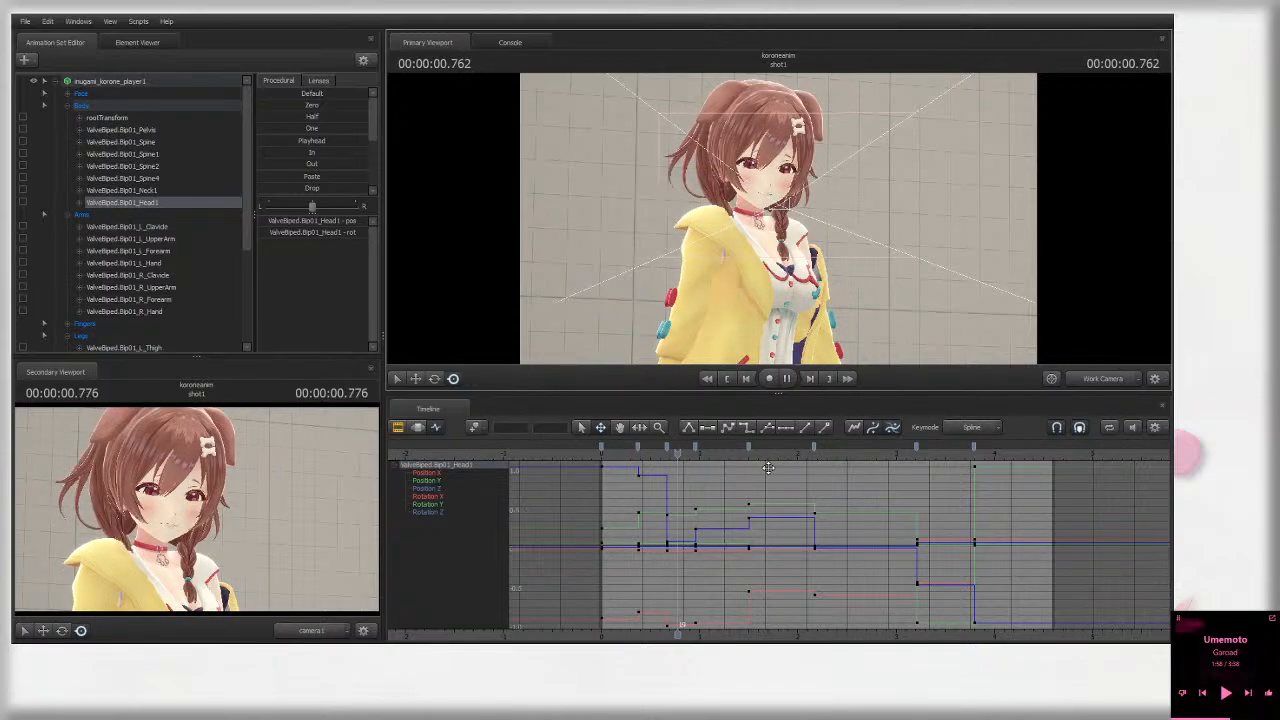
{"action": "left_click_drag", "start_coordinate": [688, 454], "coordinate": [697, 454]}
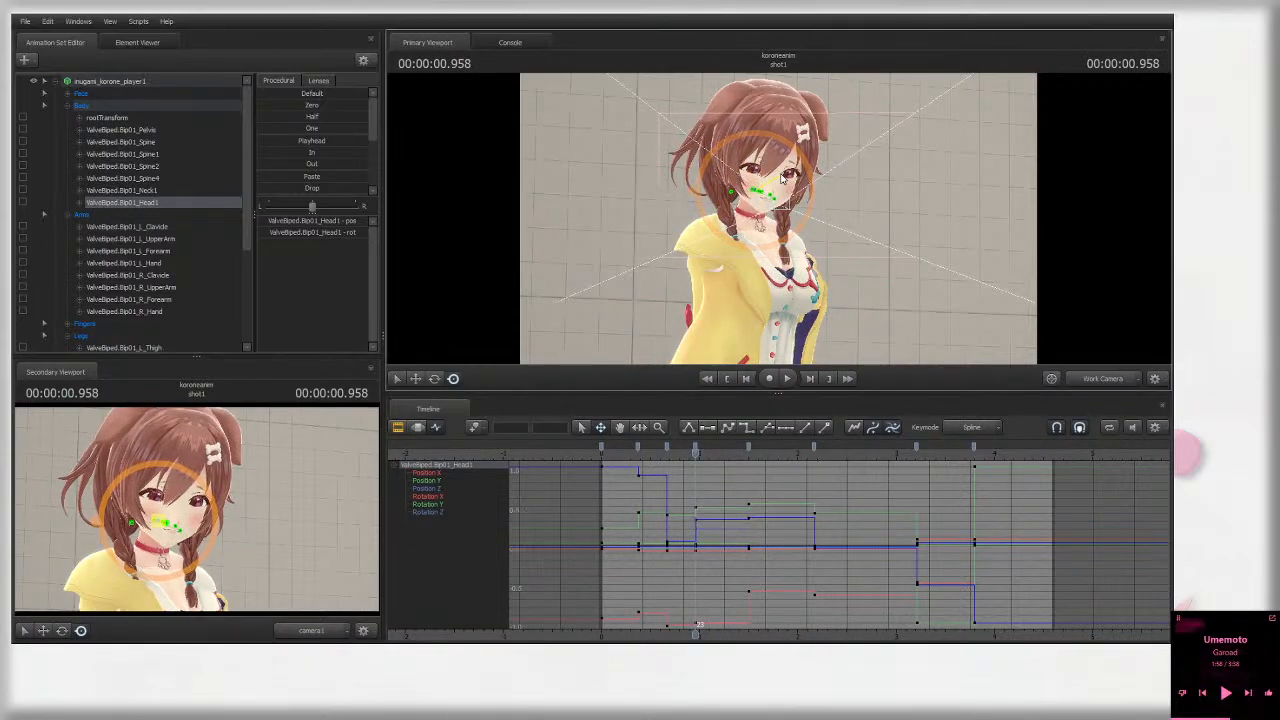
{"action": "key", "text": "space"}
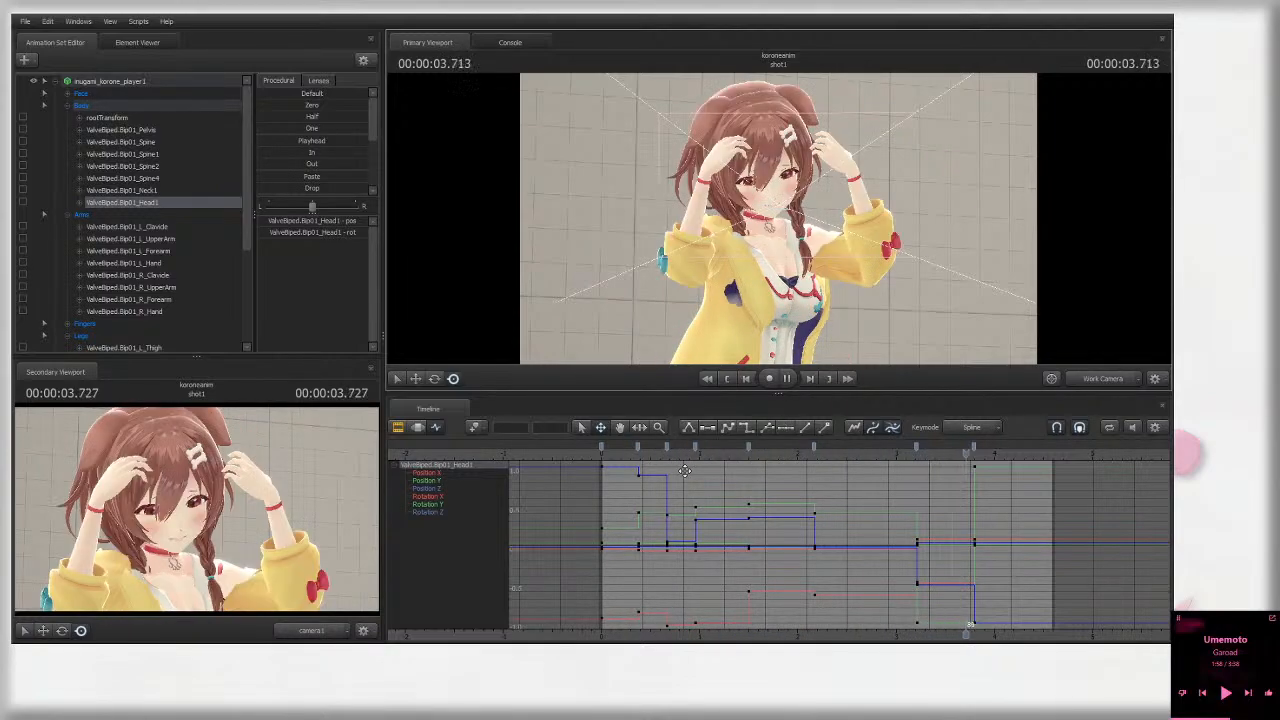
{"action": "key", "text": "space"}
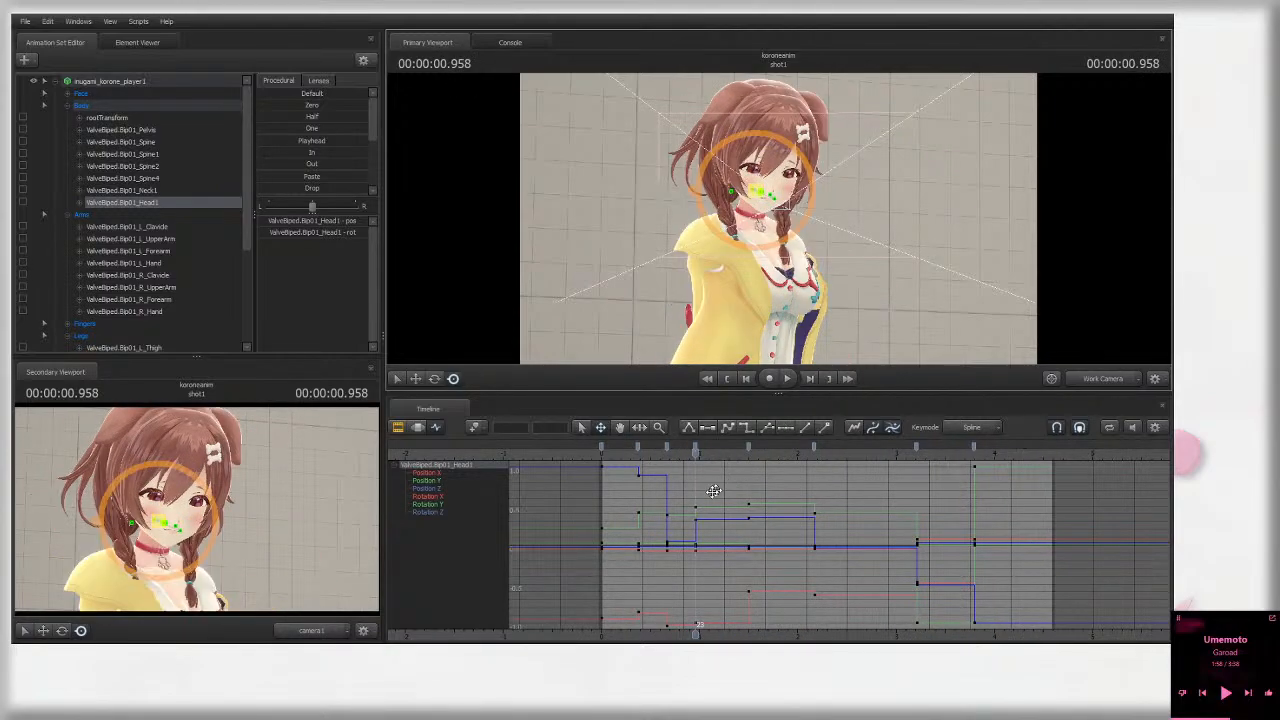
Step: Rotate Head1 at 3.791 seconds through camera1, comparing the head pose with the 3.208-second key
{"action": "left_click", "coordinate": [916, 452]}
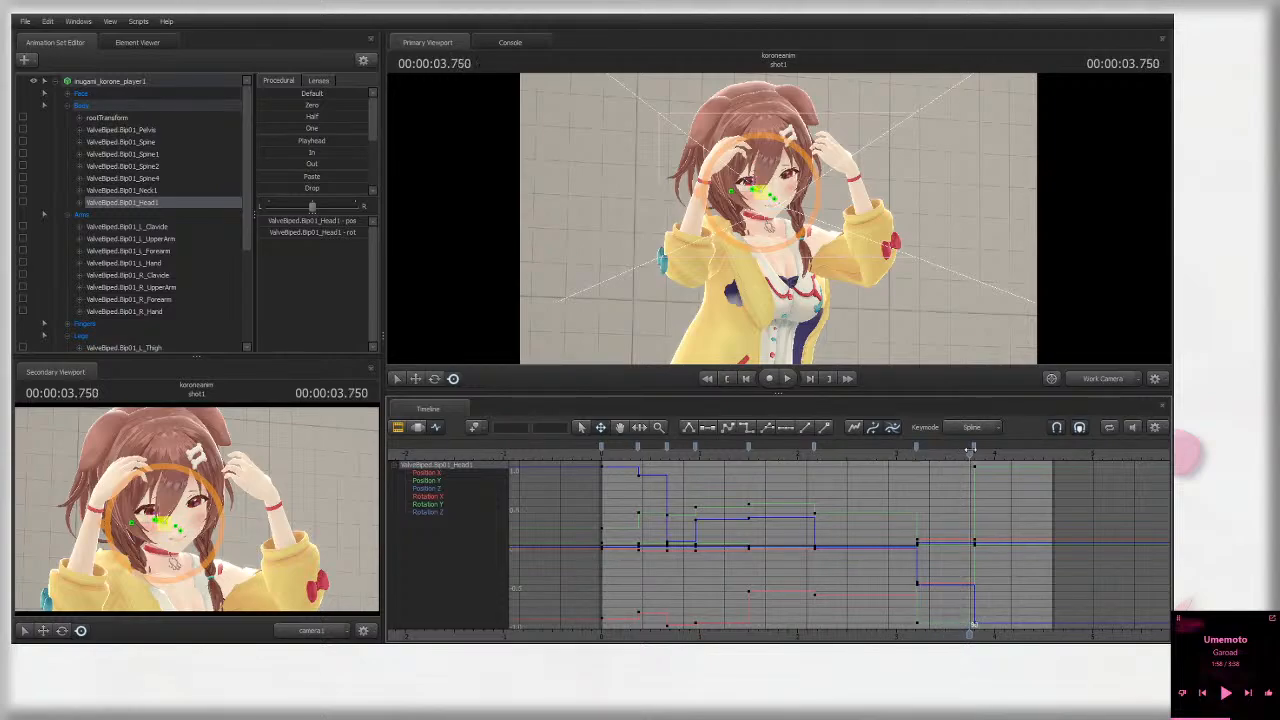
{"action": "mouse_move", "coordinate": [970, 450]}
{"action": "left_mouse_down"}
{"action": "mouse_move", "coordinate": [981, 451]}
{"action": "mouse_move", "coordinate": [968, 451]}
{"action": "left_mouse_up"}
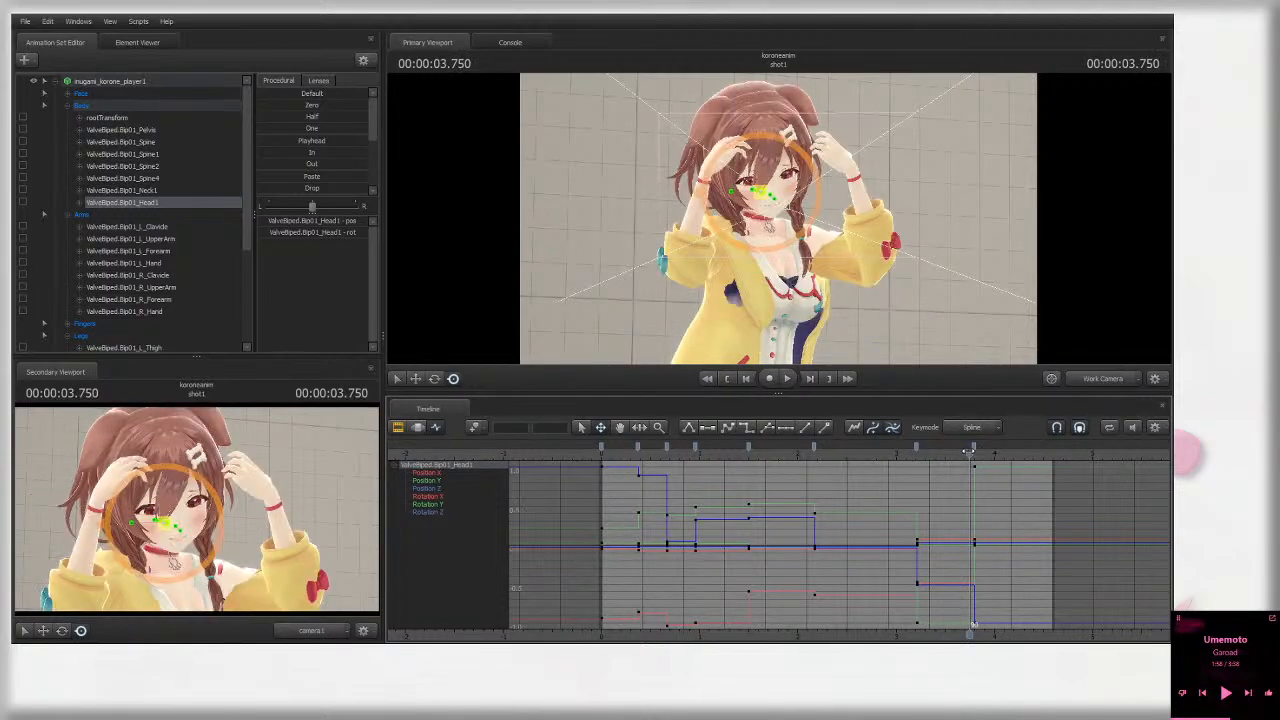
{"action": "left_click", "coordinate": [1122, 381]}
{"action": "left_click", "coordinate": [1120, 390]}
{"action": "left_click_drag", "start_coordinate": [915, 454], "coordinate": [976, 452]}
{"action": "left_click_drag", "start_coordinate": [707, 226], "coordinate": [723, 237]}
Step: Return to the start of the shot and play back all the blocked poses through camera1
{"action": "left_click_drag", "start_coordinate": [916, 452], "coordinate": [636, 452]}
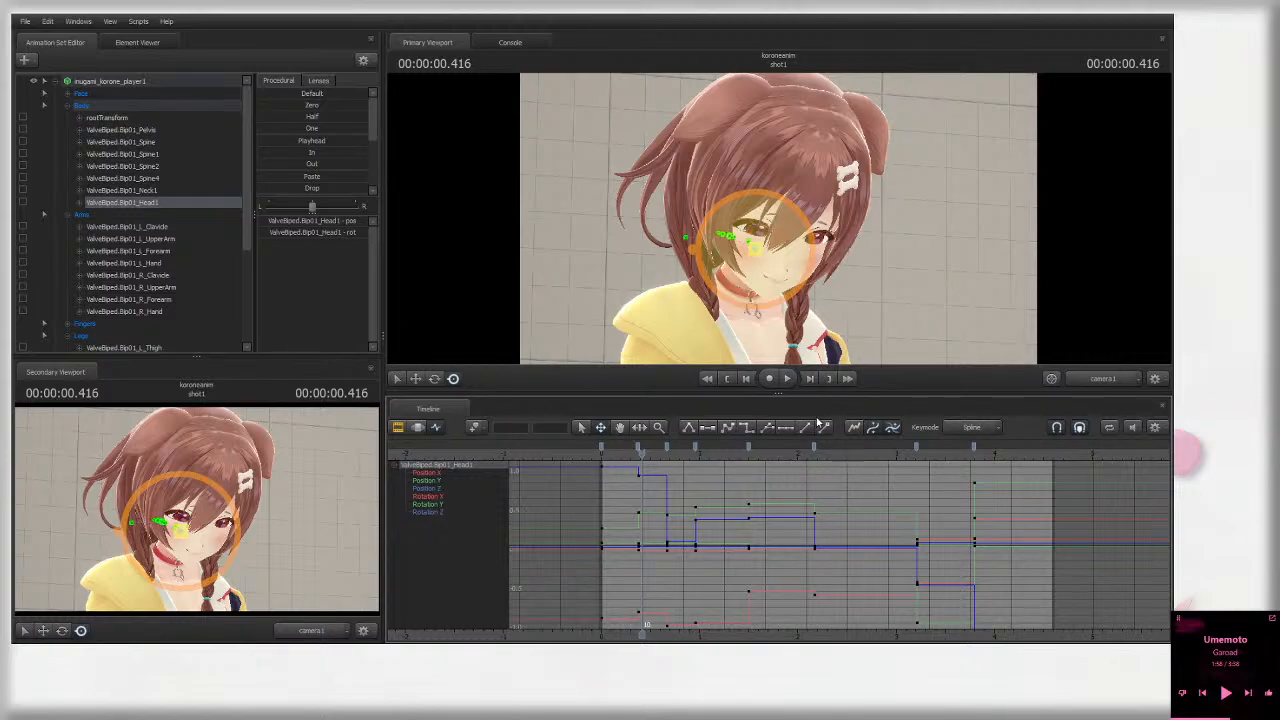
{"action": "left_click", "coordinate": [727, 380]}
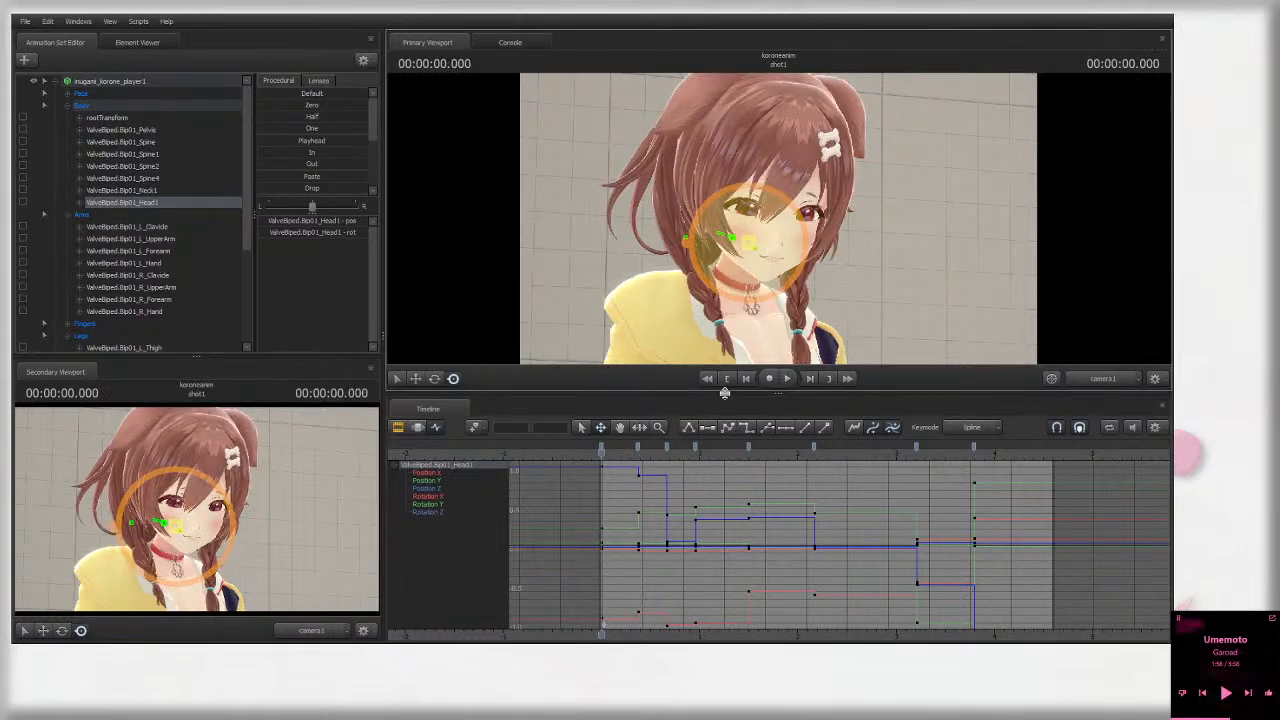
{"action": "scroll", "coordinate": [917, 618], "scroll_direction": "down", "scroll_amount": 3}
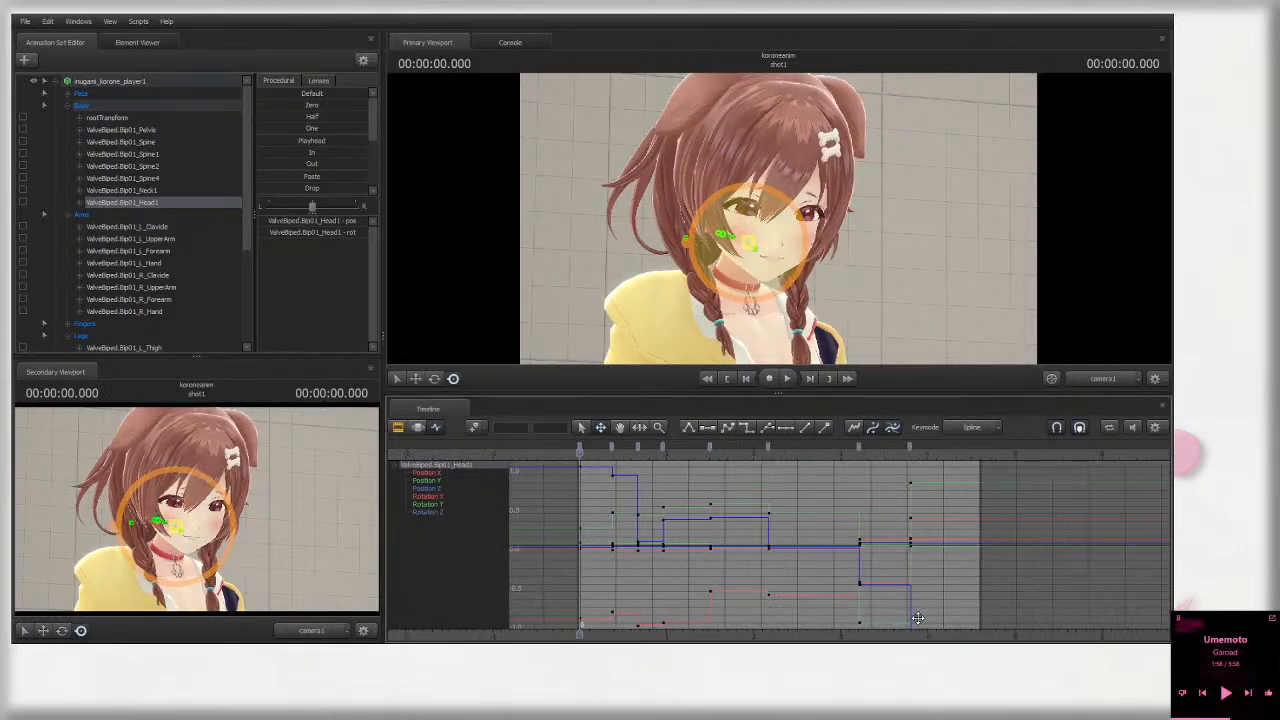
{"action": "key", "text": "space"}
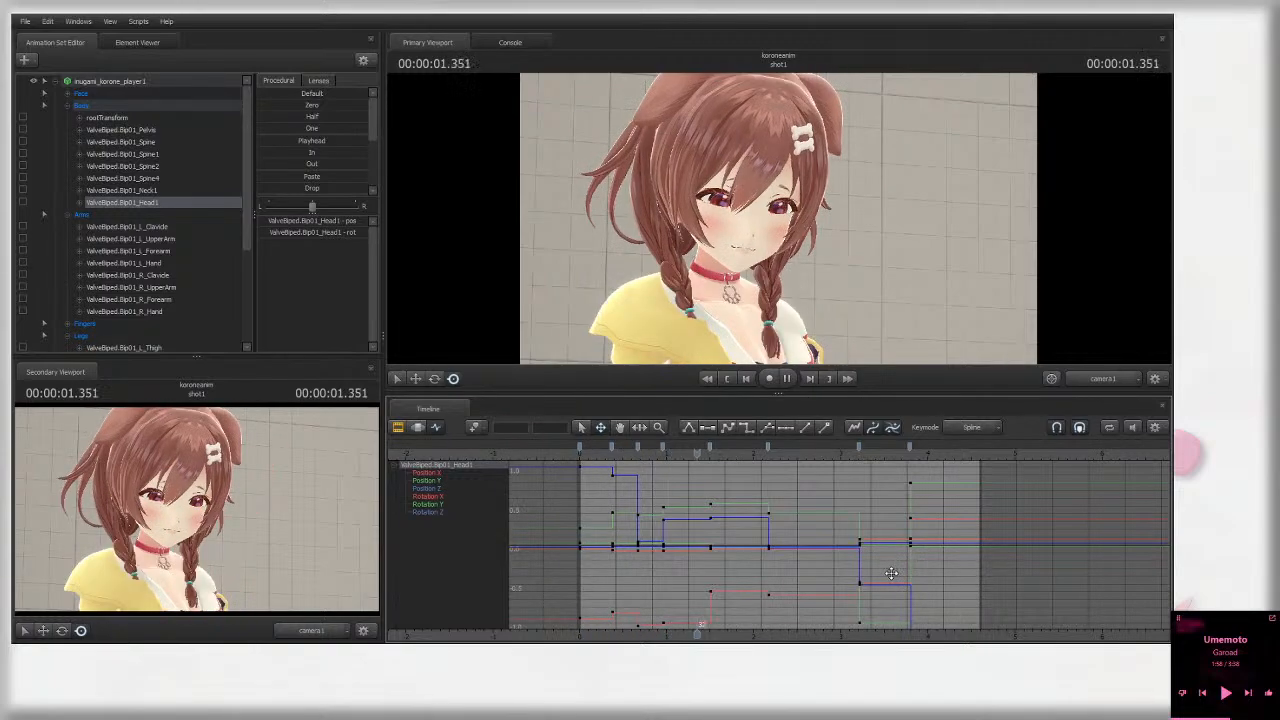
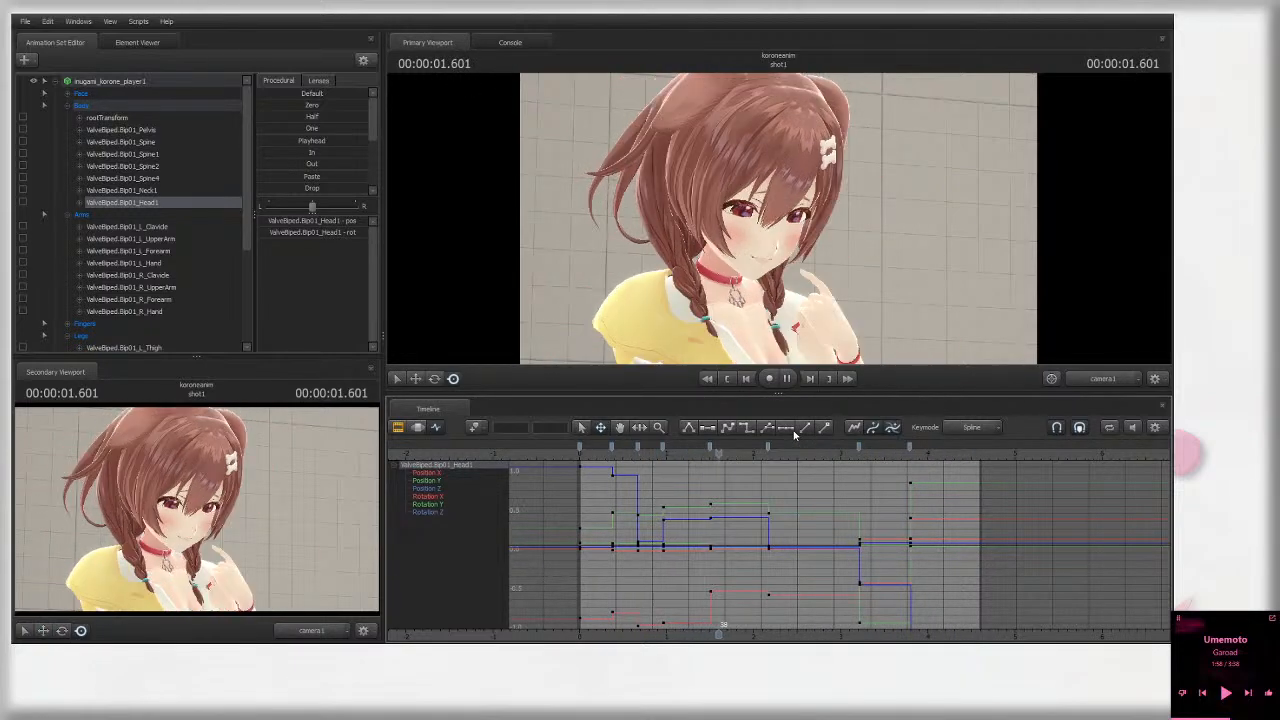
Step: Go to the key at 1.500 seconds and select L_UpperArm, L_Forearm, L_Hand and the left finger bones together
{"action": "key", "text": "space"}
{"action": "left_click_drag", "start_coordinate": [738, 452], "coordinate": [710, 451]}
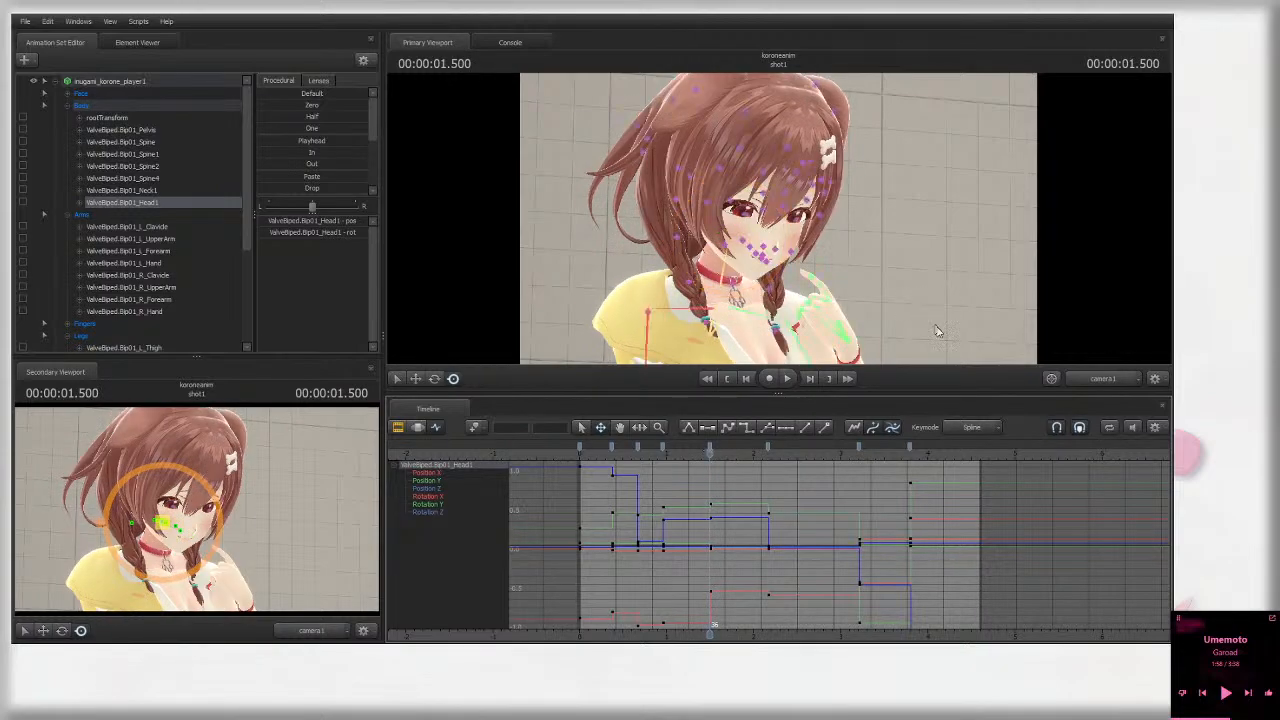
{"action": "left_click", "coordinate": [686, 226], "text": "ctrl"}
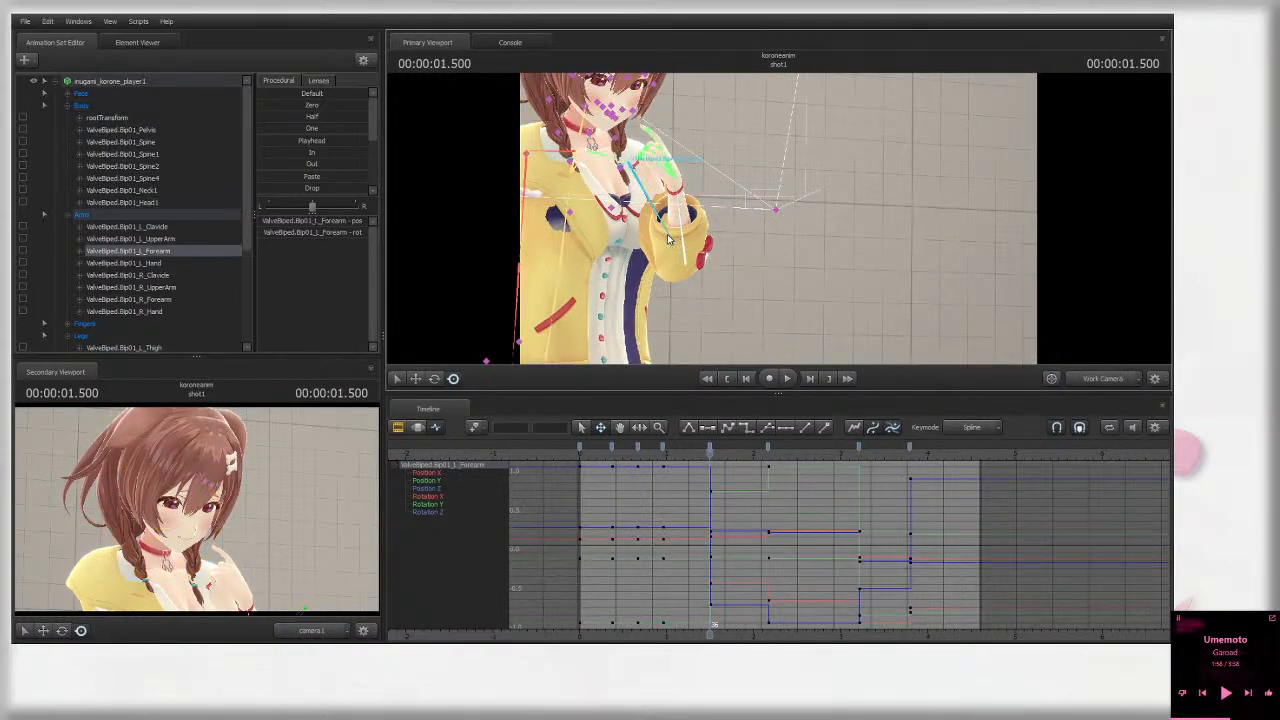
{"action": "left_click", "coordinate": [668, 239], "text": "ctrl+shift"}
{"action": "left_click", "coordinate": [676, 188], "text": "ctrl+shift"}
{"action": "left_click_drag", "start_coordinate": [680, 192], "coordinate": [851, 186]}
{"action": "scroll", "coordinate": [138, 294], "scroll_direction": "down", "scroll_amount": 3}
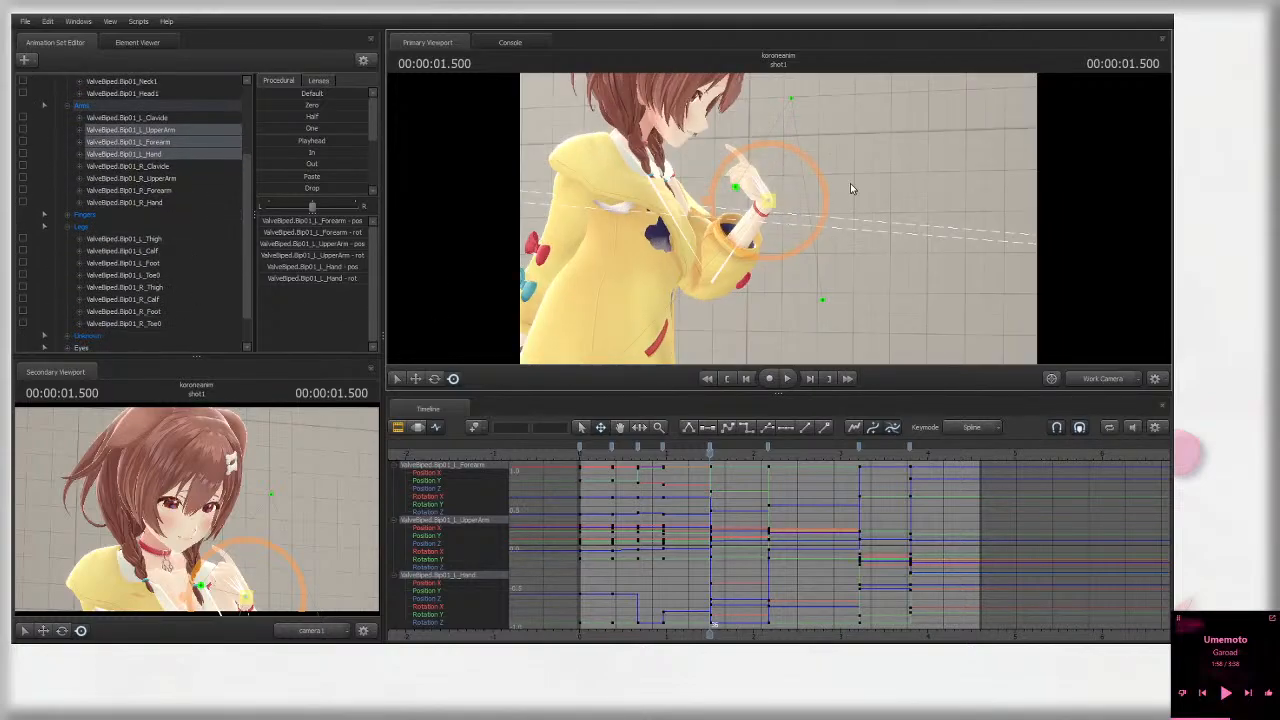
{"action": "key", "text": "ctrl"}
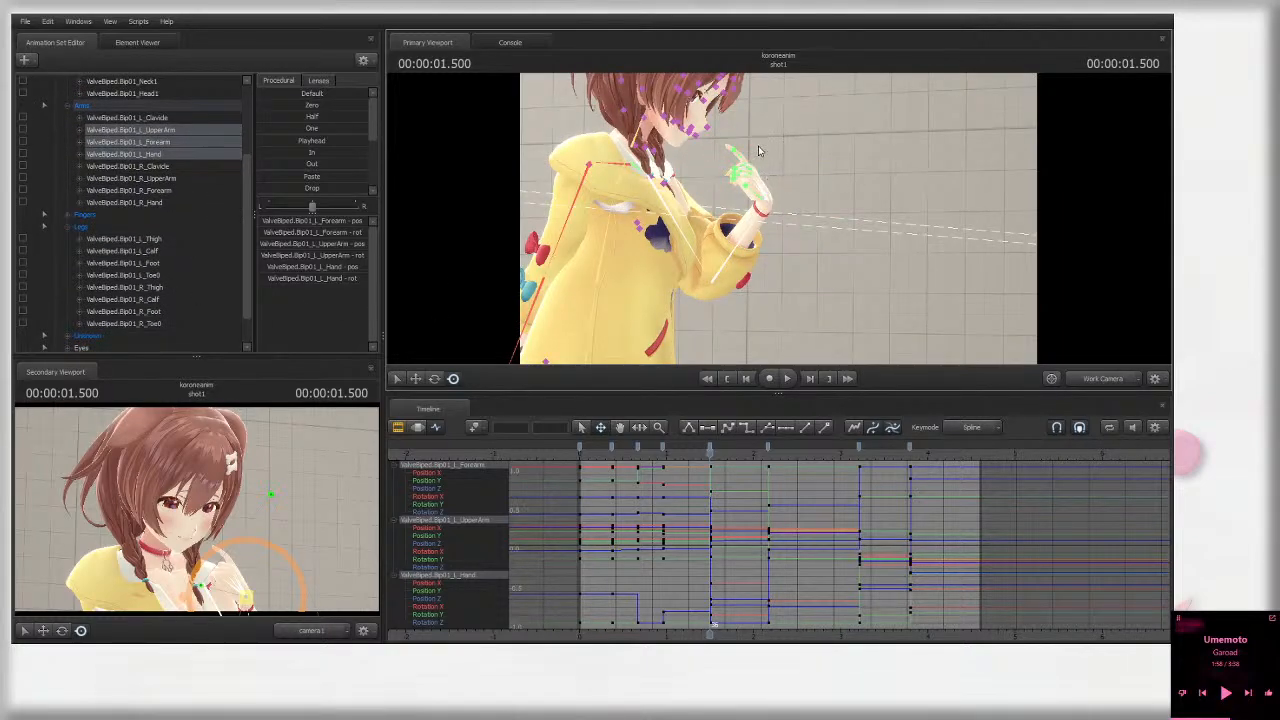
{"action": "key", "text": "ctrl"}
{"action": "mouse_move", "coordinate": [768, 150]}
{"action": "left_mouse_down", "text": "ctrl+shift"}
{"action": "mouse_move", "coordinate": [760, 138]}
{"action": "mouse_move", "coordinate": [760, 190]}
{"action": "mouse_move", "coordinate": [808, 166]}
{"action": "left_mouse_up", "text": "ctrl+shift"}
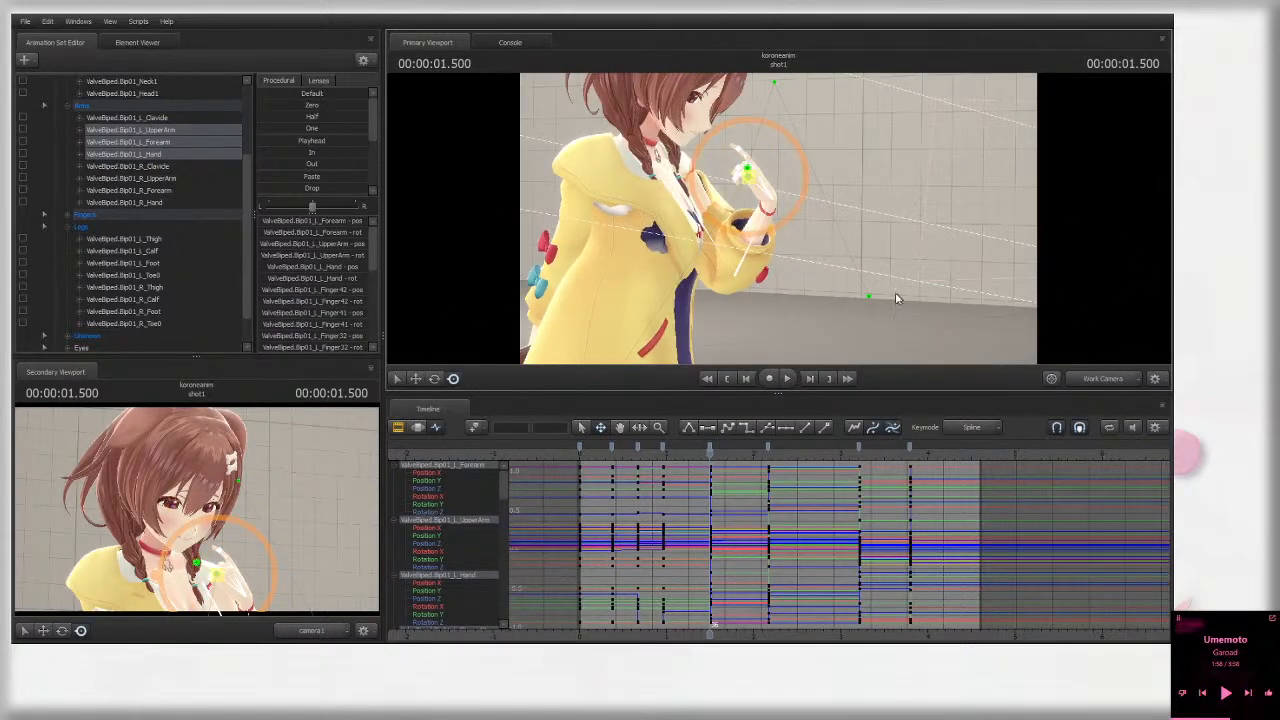
Step: Check the pose through both cameras and copy the selected left arm and finger keys from 1.500 seconds to -0.500 seconds
{"action": "left_click", "coordinate": [1114, 382]}
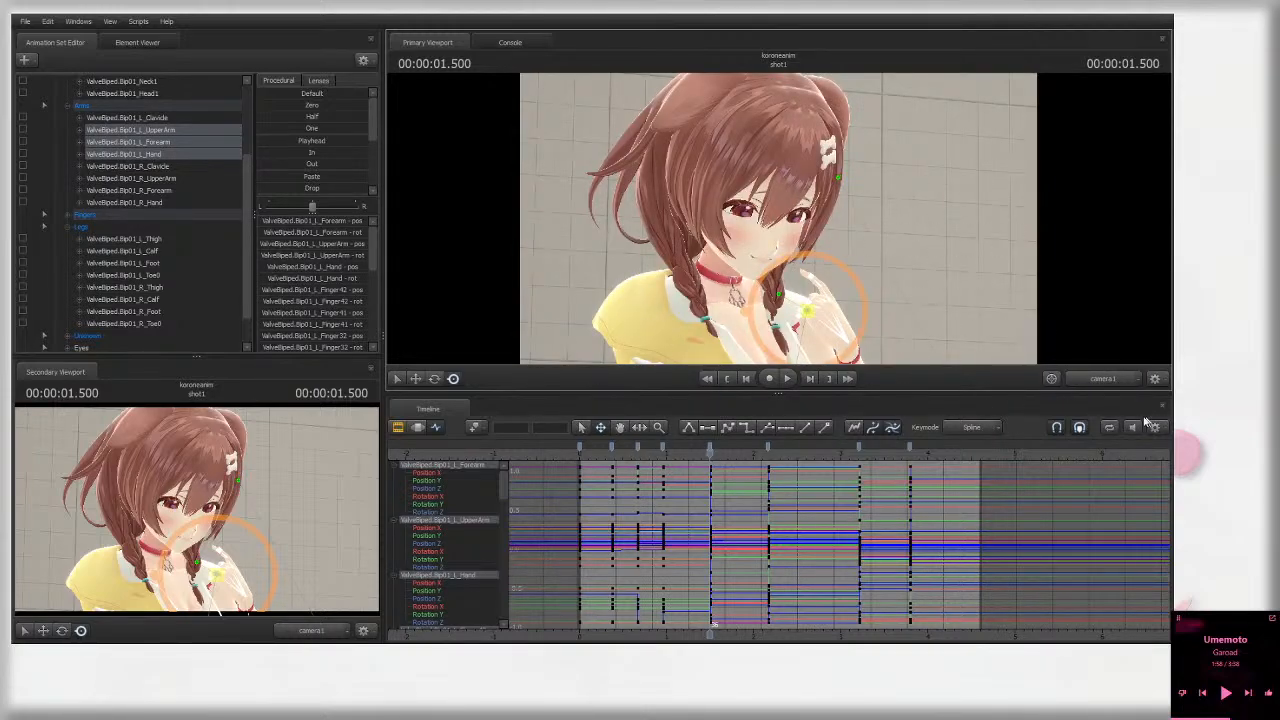
{"action": "left_click", "coordinate": [1103, 379]}
{"action": "left_click_drag", "start_coordinate": [778, 218], "coordinate": [668, 459]}
{"action": "key", "text": "space"}
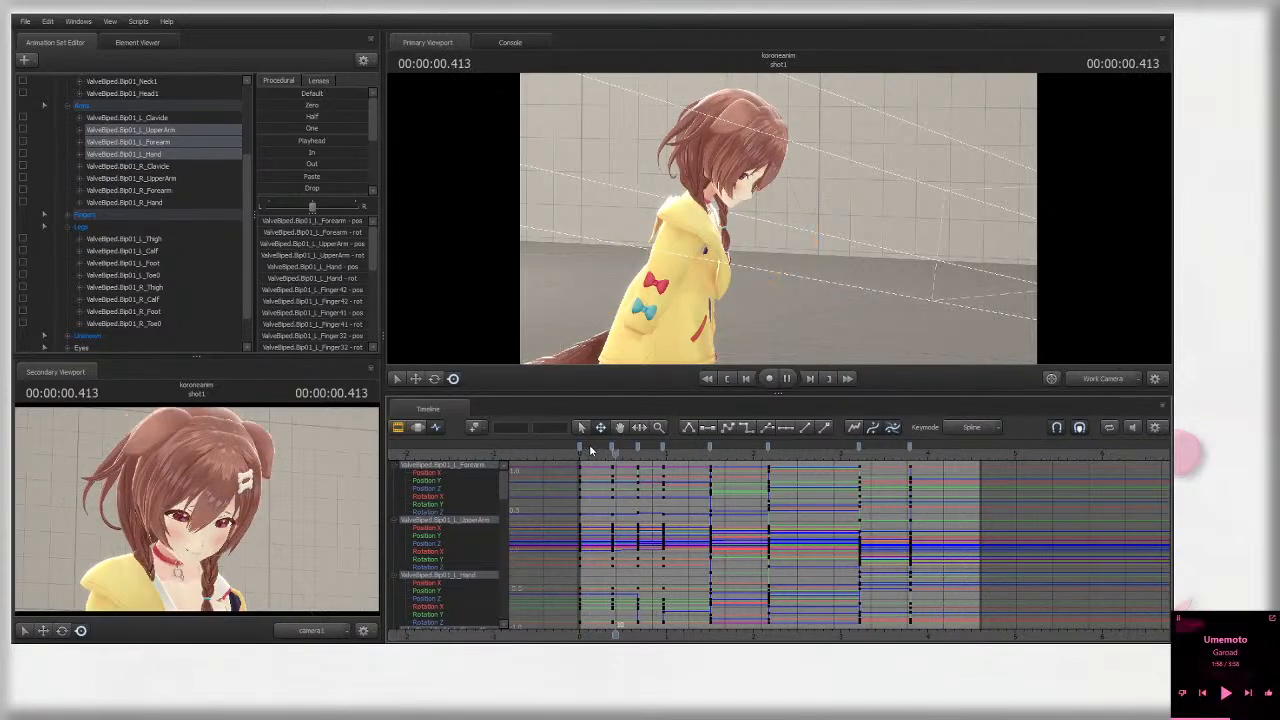
{"action": "left_click", "coordinate": [709, 449]}
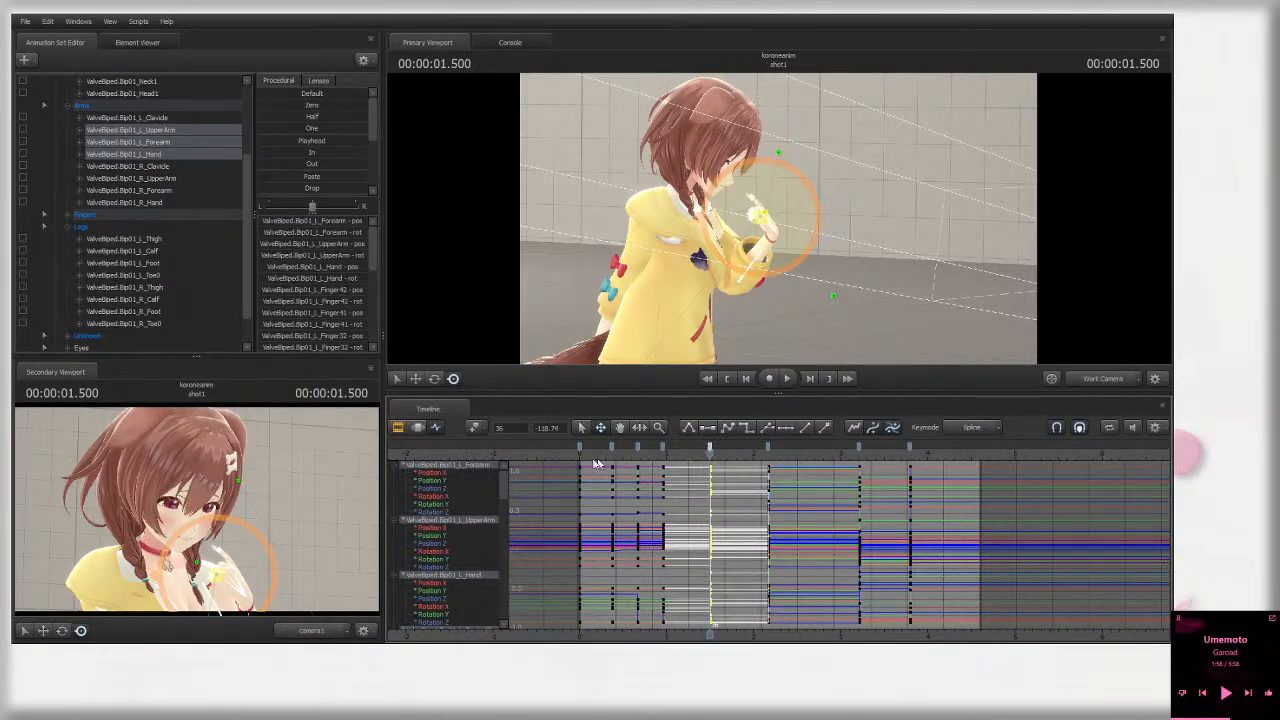
{"action": "left_click", "coordinate": [538, 451]}
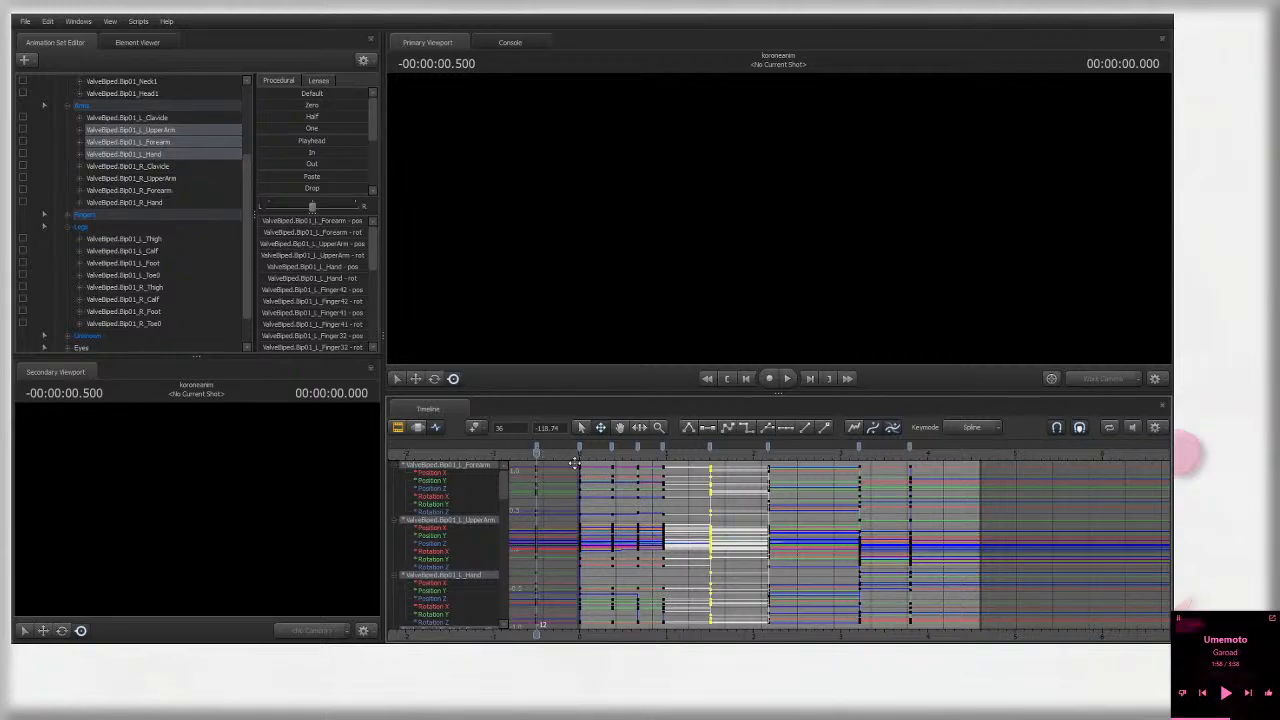
Step: Copy the left arm and finger keys from frame 52 onto the key pose at 1.500 seconds
{"action": "left_click_drag", "start_coordinate": [558, 463], "coordinate": [770, 453]}
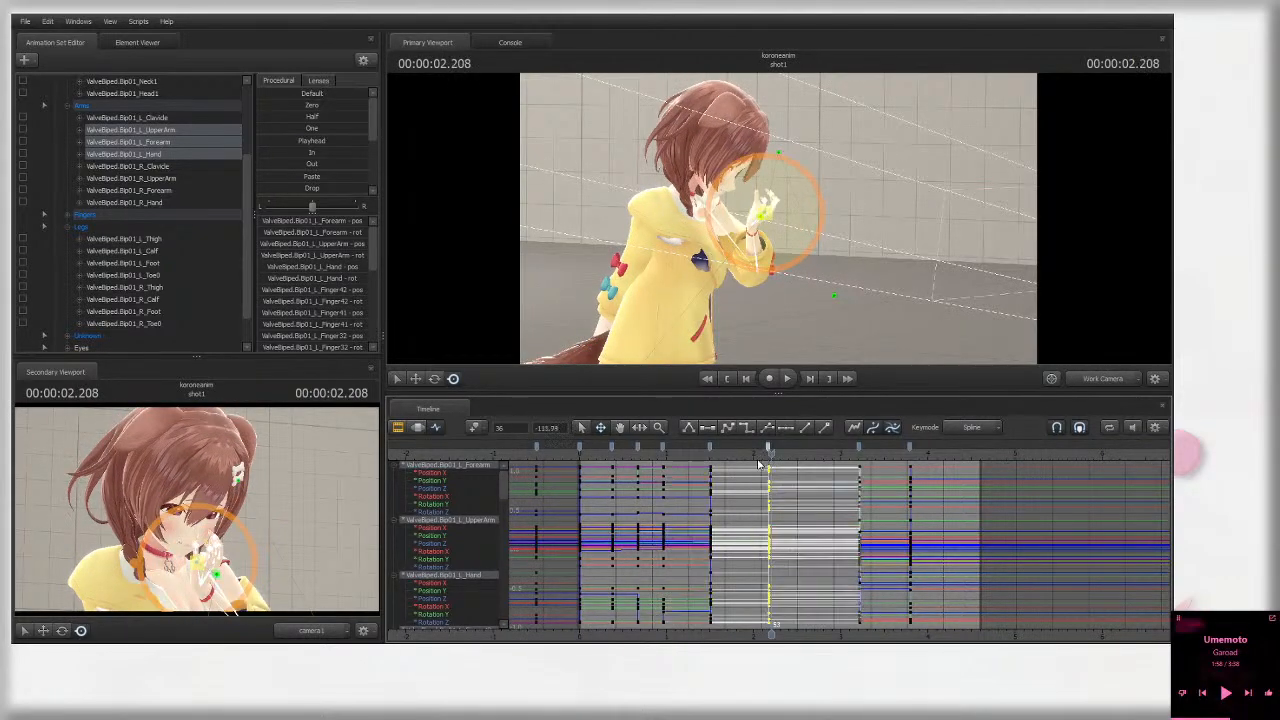
{"action": "left_click", "coordinate": [708, 451]}
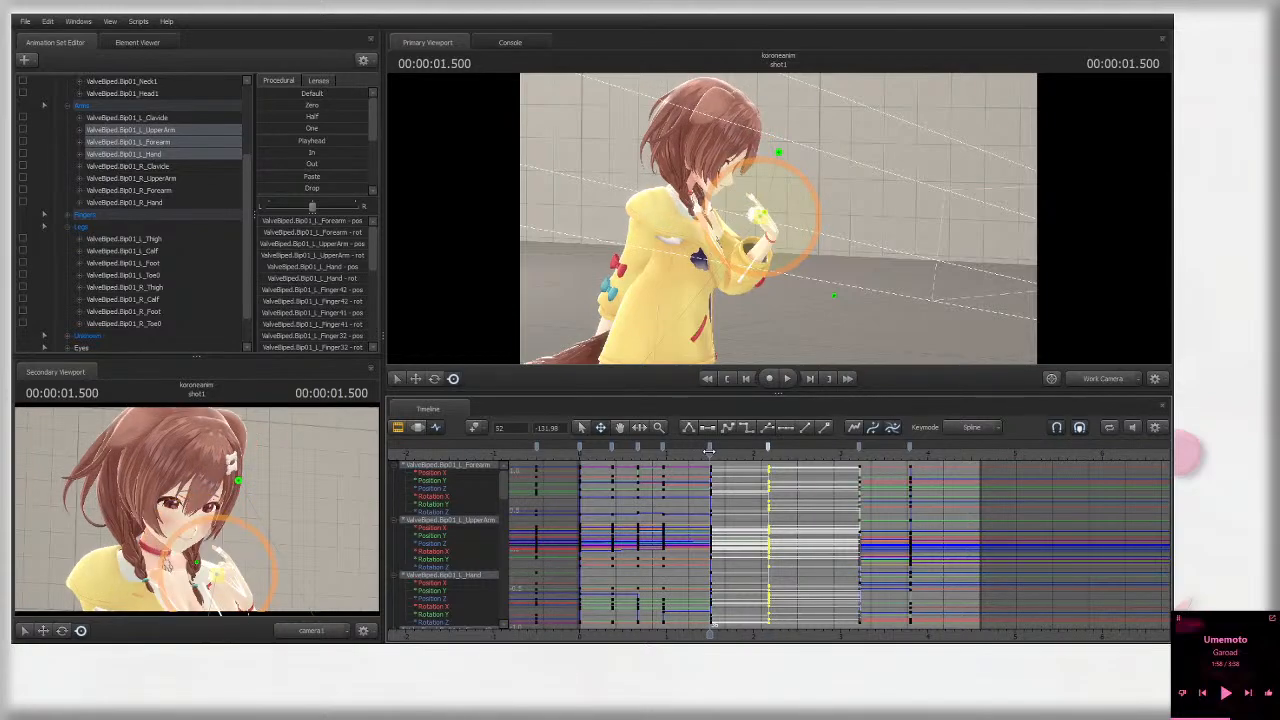
{"action": "left_click", "coordinate": [1120, 378]}
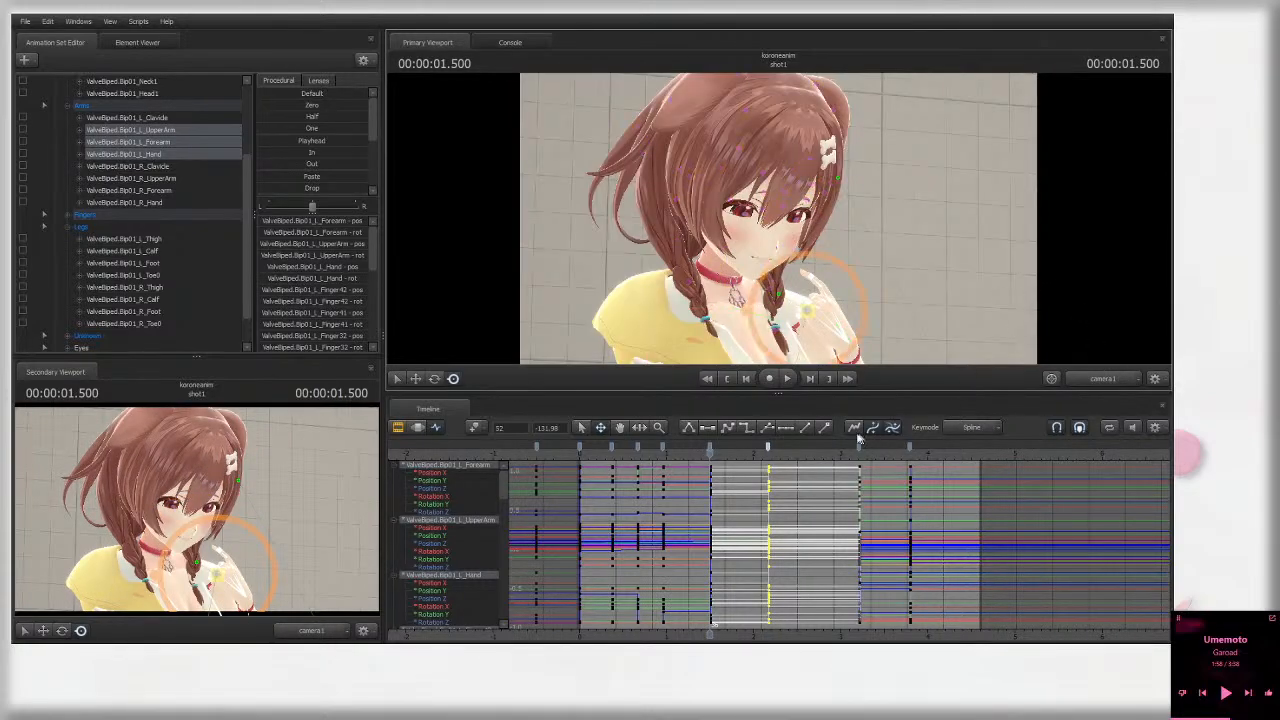
{"action": "left_click", "coordinate": [765, 449]}
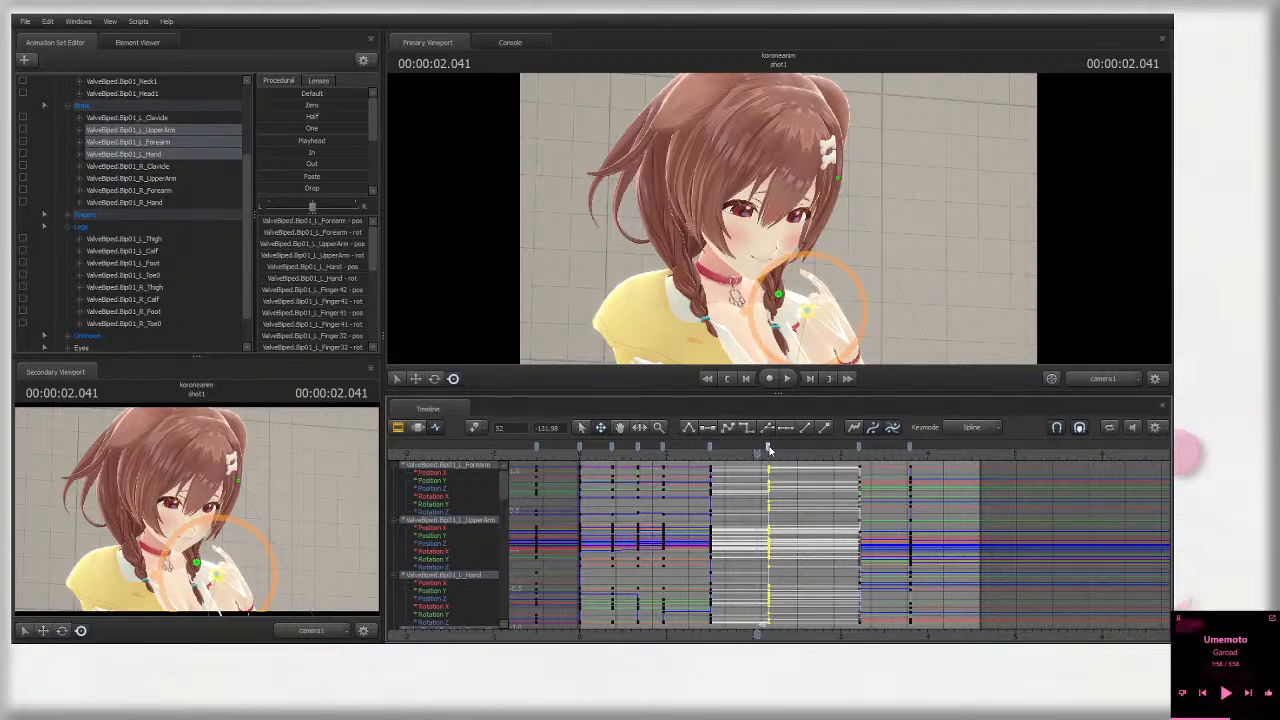
{"action": "left_click", "coordinate": [707, 451]}
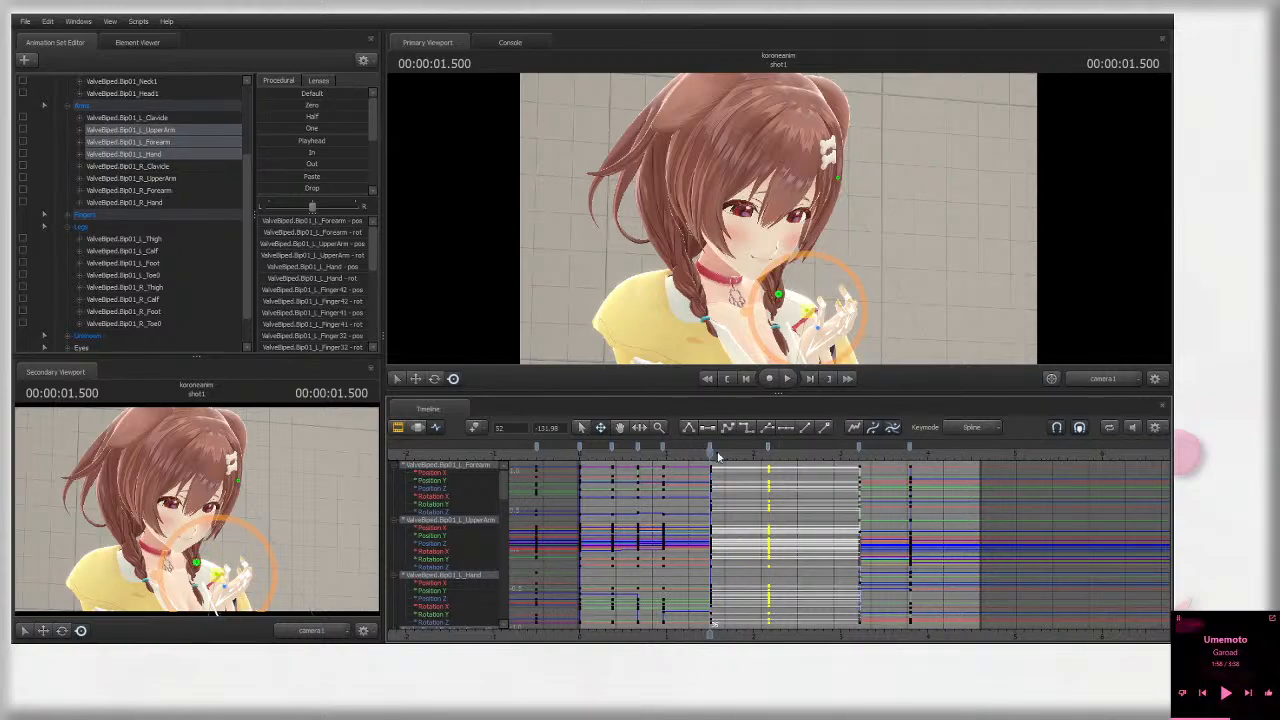
{"action": "left_click", "coordinate": [768, 450]}
{"action": "left_click", "coordinate": [705, 452]}
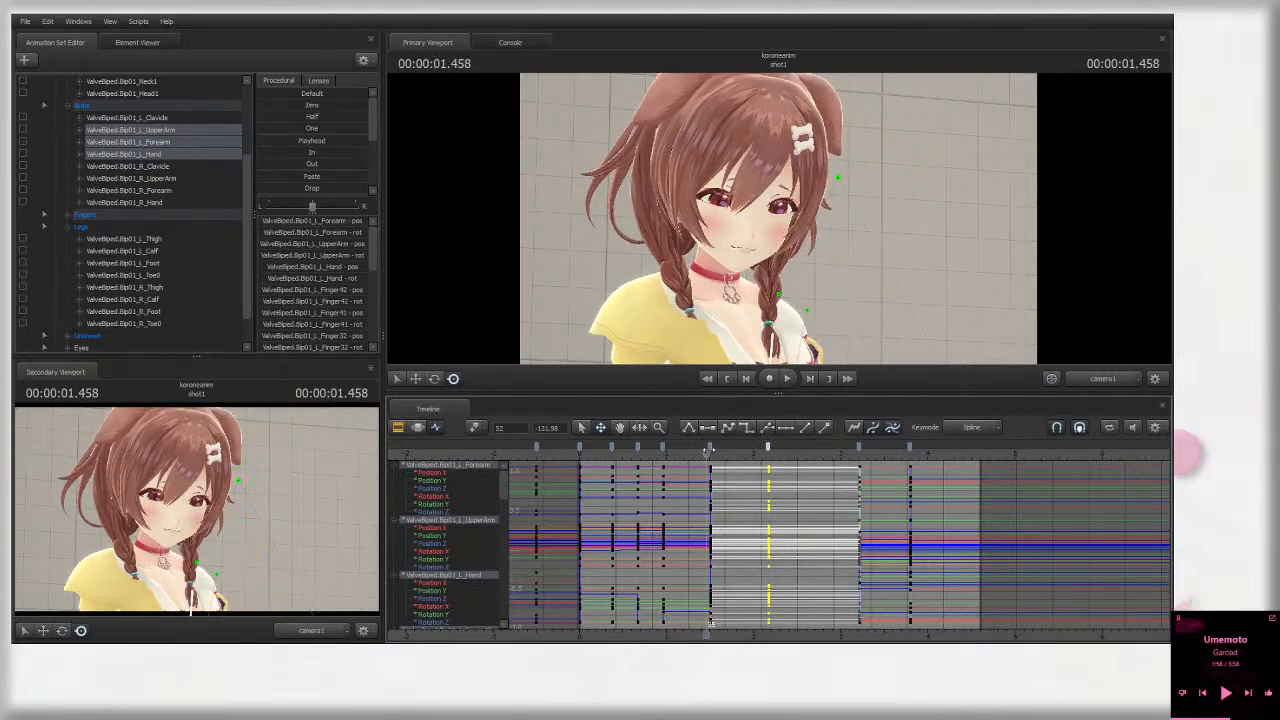
{"action": "left_click", "coordinate": [709, 451]}
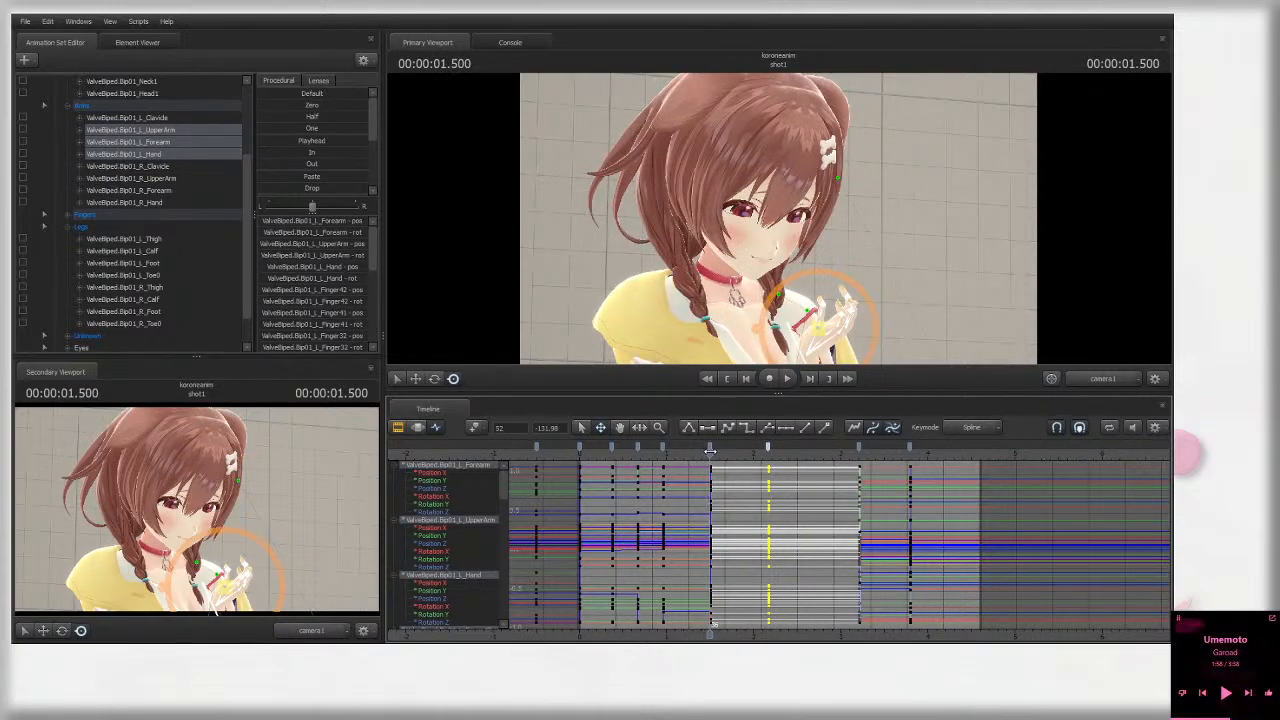
Step: Play and scrub across the 1.500-second key through camera1 to examine the left arm's pose change
{"action": "left_click", "coordinate": [1119, 384]}
{"action": "left_click", "coordinate": [1111, 382]}
{"action": "left_click", "coordinate": [673, 457]}
{"action": "key", "text": "space"}
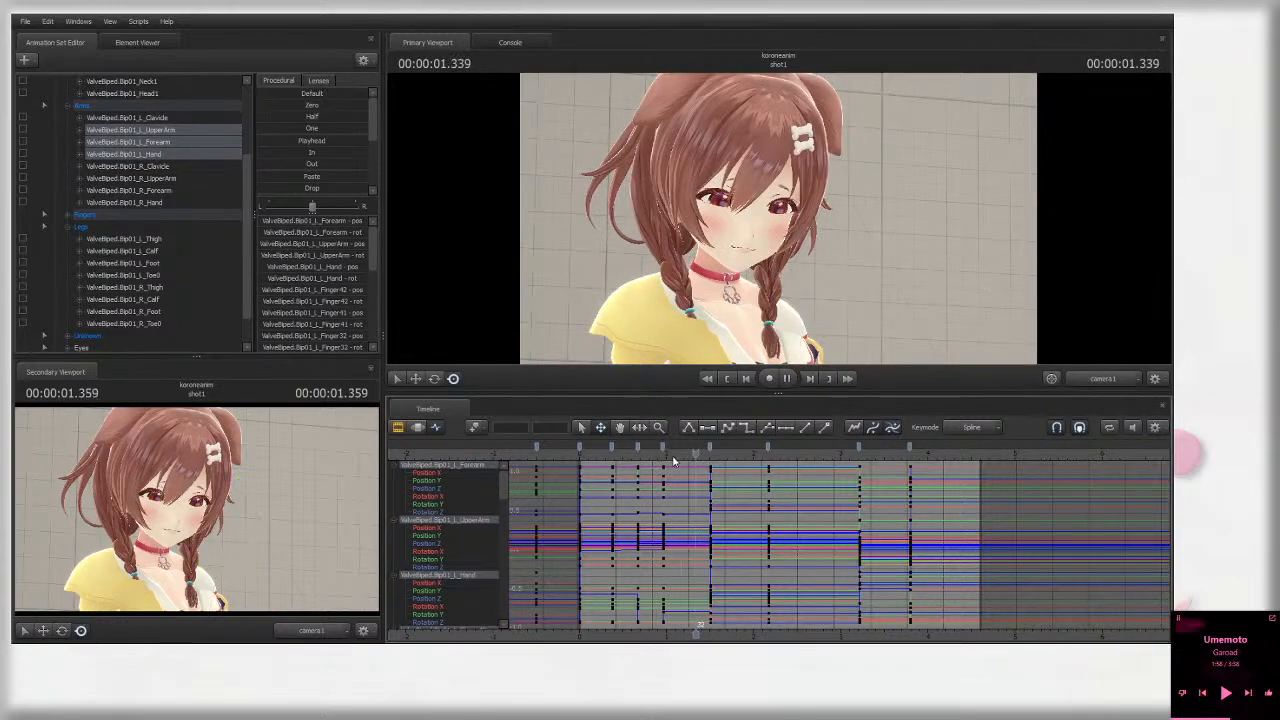
{"action": "left_click", "coordinate": [703, 452]}
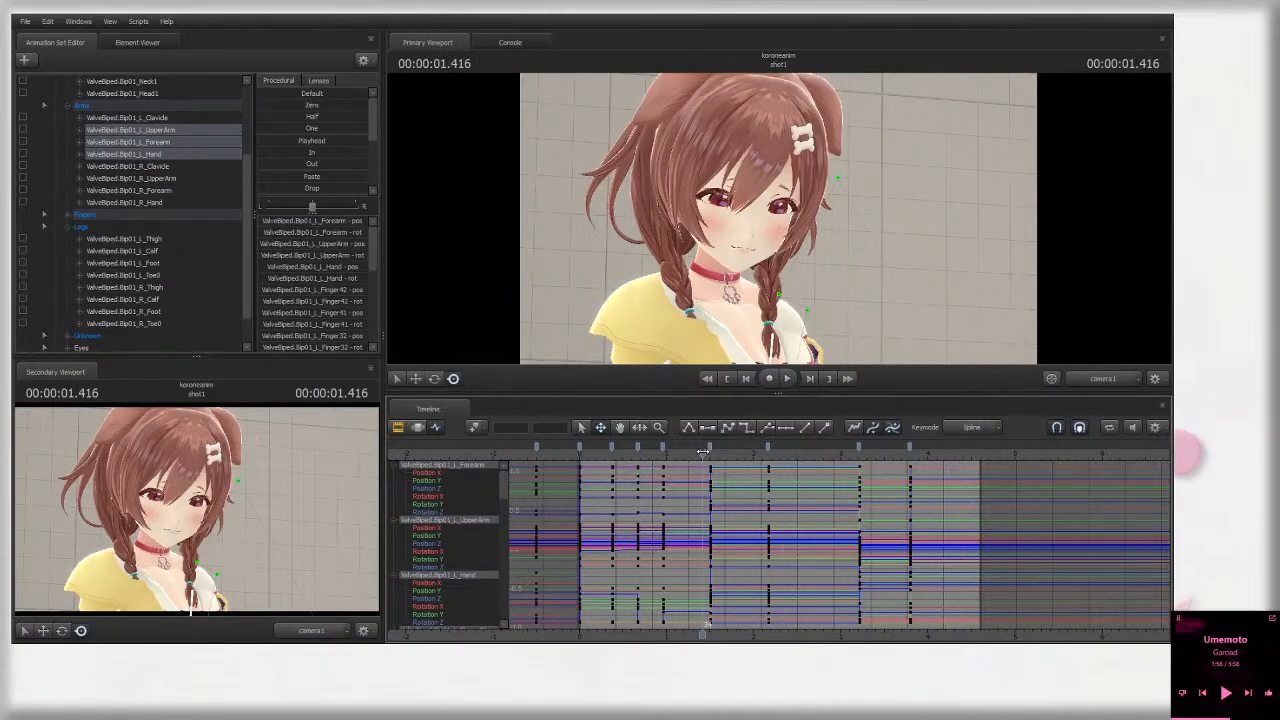
{"action": "left_click_drag", "start_coordinate": [703, 452], "coordinate": [713, 452]}
Step: Rotate L_UpperArm on the 1.500-second key in the work camera to raise the left hand toward the face
{"action": "left_click", "coordinate": [1114, 386]}
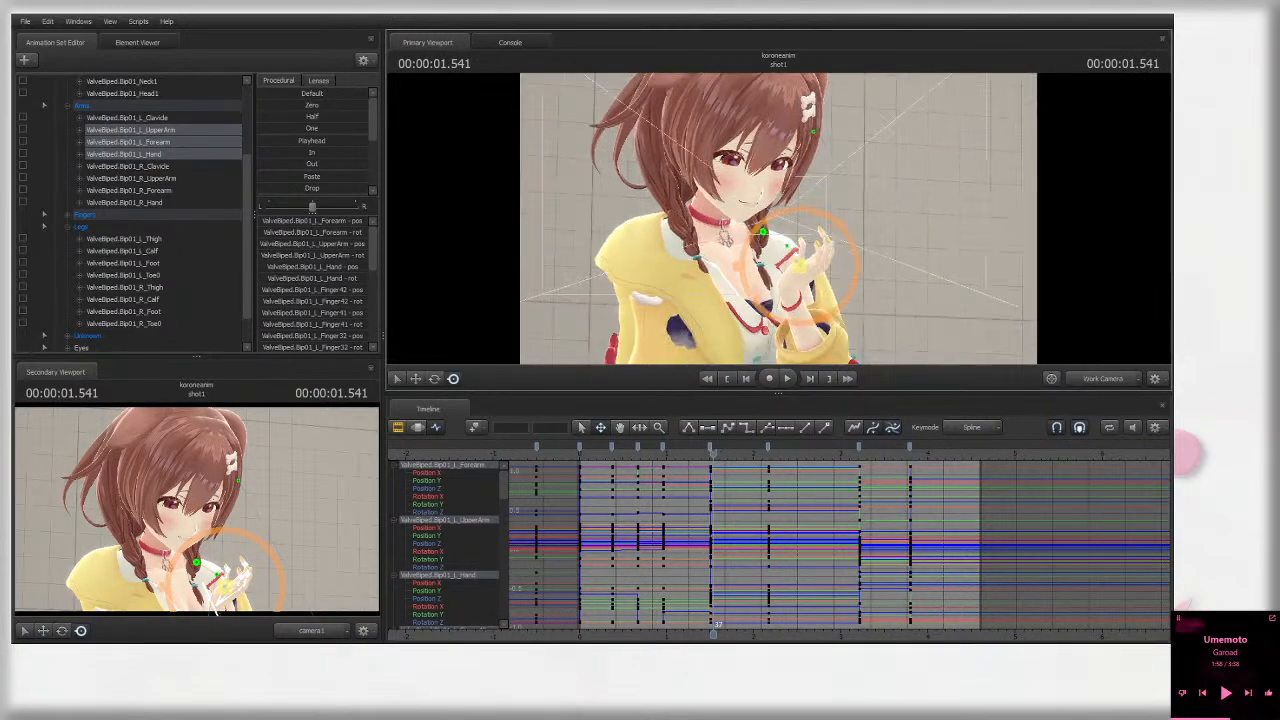
{"action": "left_click_drag", "start_coordinate": [800, 232], "coordinate": [784, 225]}
{"action": "left_click", "coordinate": [793, 262], "text": "ctrl"}
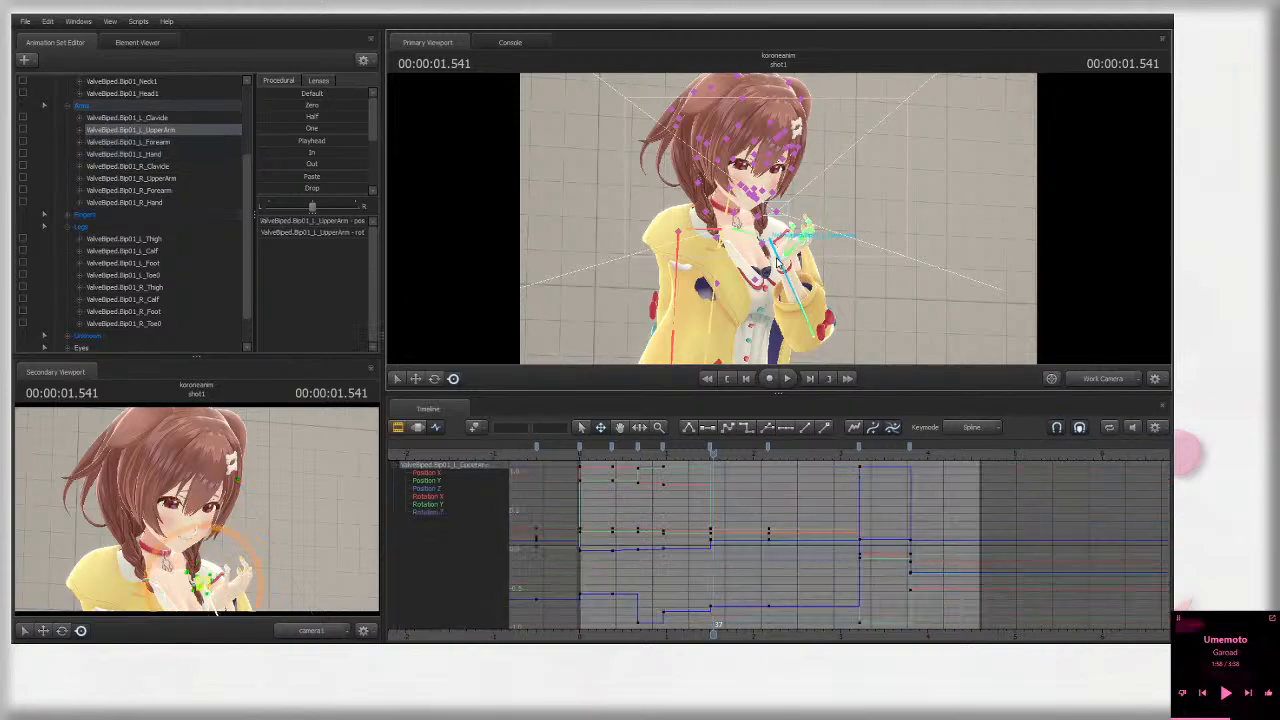
{"action": "left_click", "coordinate": [710, 452]}
{"action": "left_click_drag", "start_coordinate": [786, 250], "coordinate": [768, 266]}
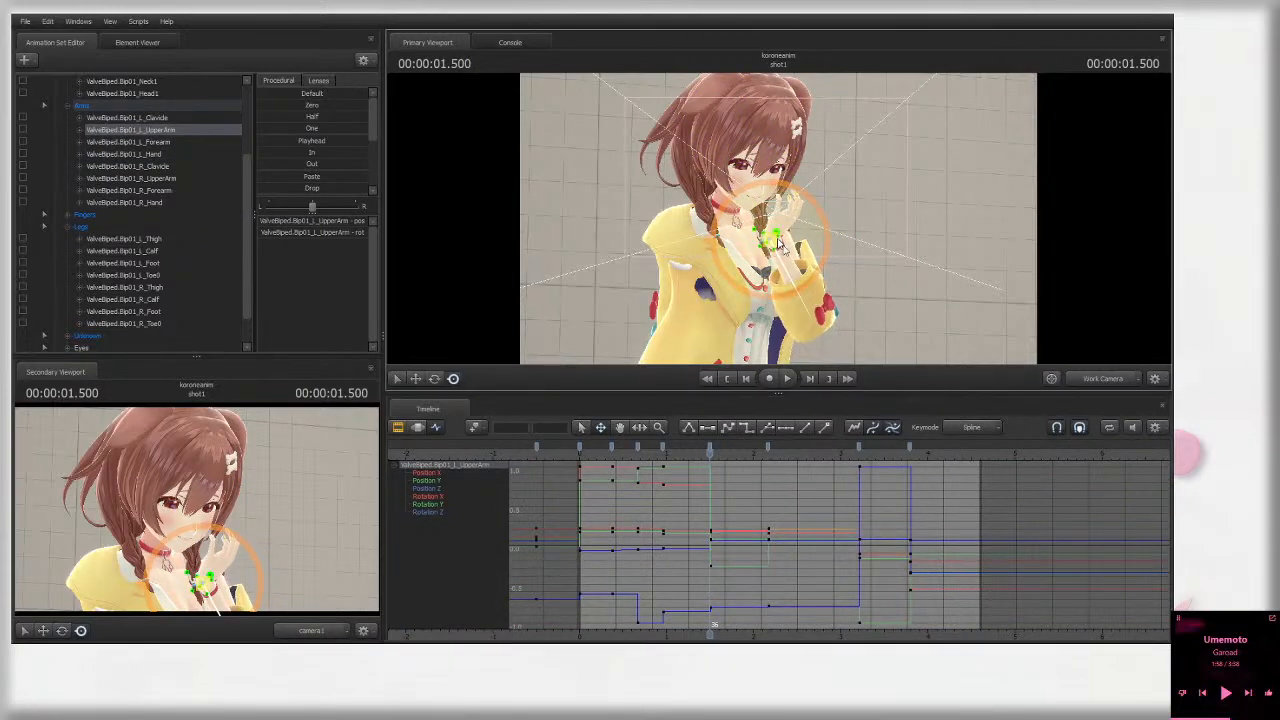
Step: Adjust L_Hand's rotation at 1.500 seconds through camera1 and play the following poses back
{"action": "left_click", "coordinate": [1114, 385]}
{"action": "left_click_drag", "start_coordinate": [835, 358], "coordinate": [830, 299]}
{"action": "left_click", "coordinate": [822, 298]}
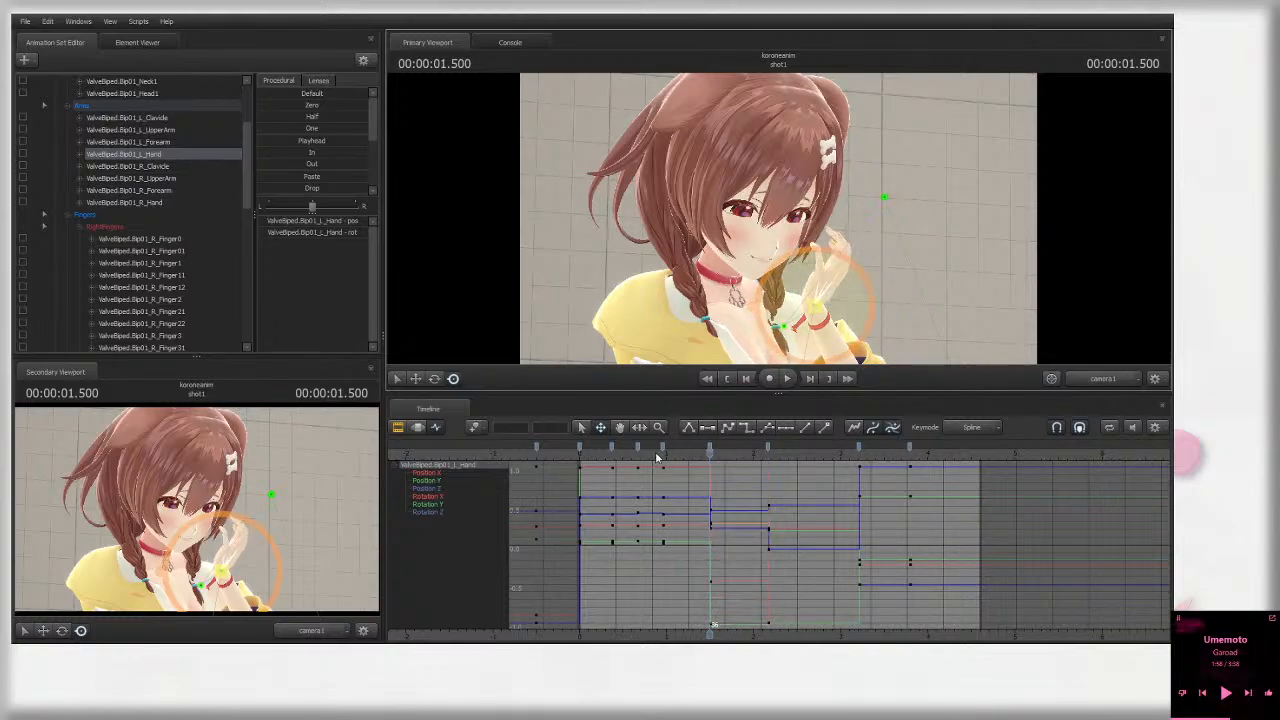
{"action": "key", "text": "space"}
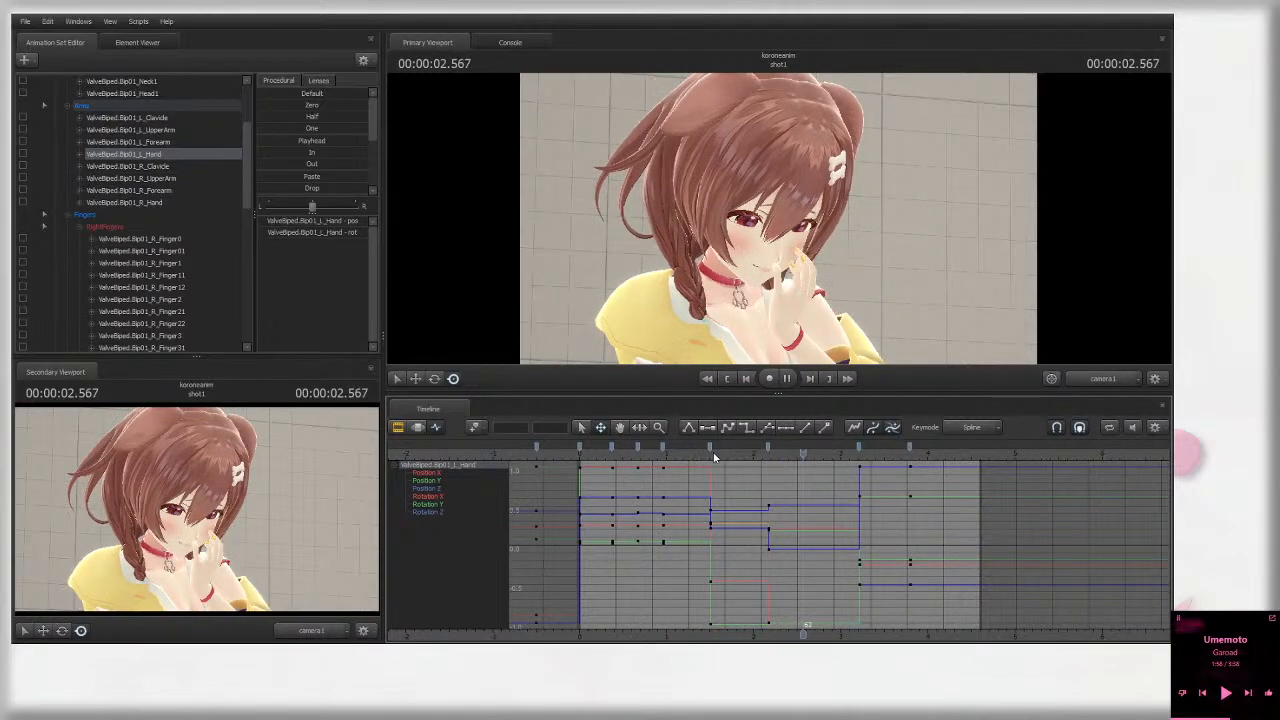
{"action": "key", "text": "space"}
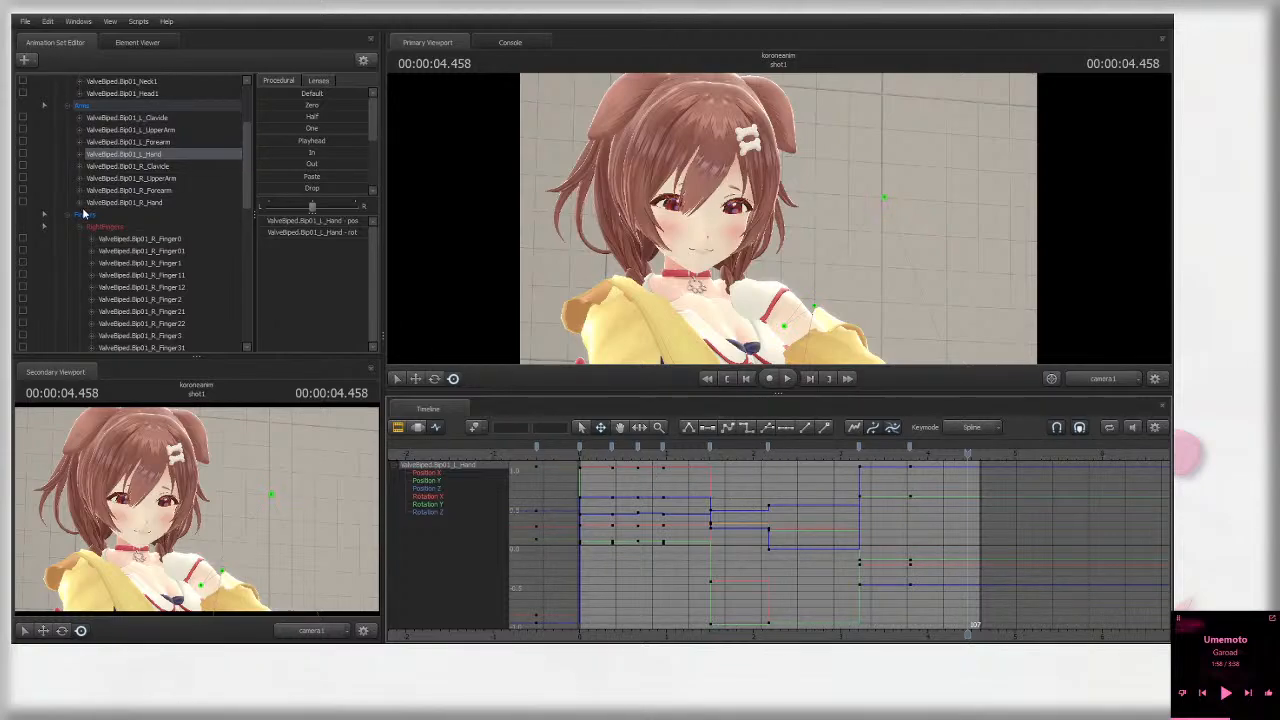
Step: Scrub and play the whole shot from the start through camera1 to examine the blocked poses and their timing
{"action": "scroll", "coordinate": [71, 258], "scroll_direction": "up", "scroll_amount": 3}
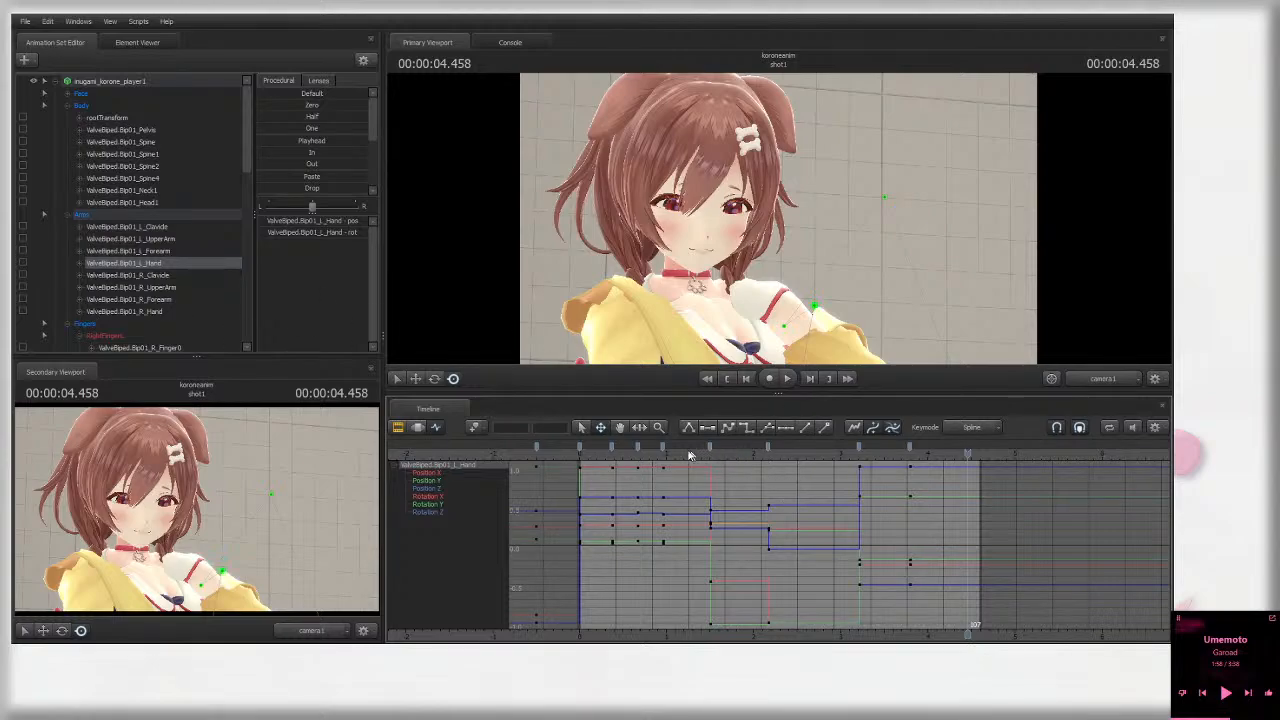
{"action": "left_click_drag", "start_coordinate": [616, 454], "coordinate": [621, 453]}
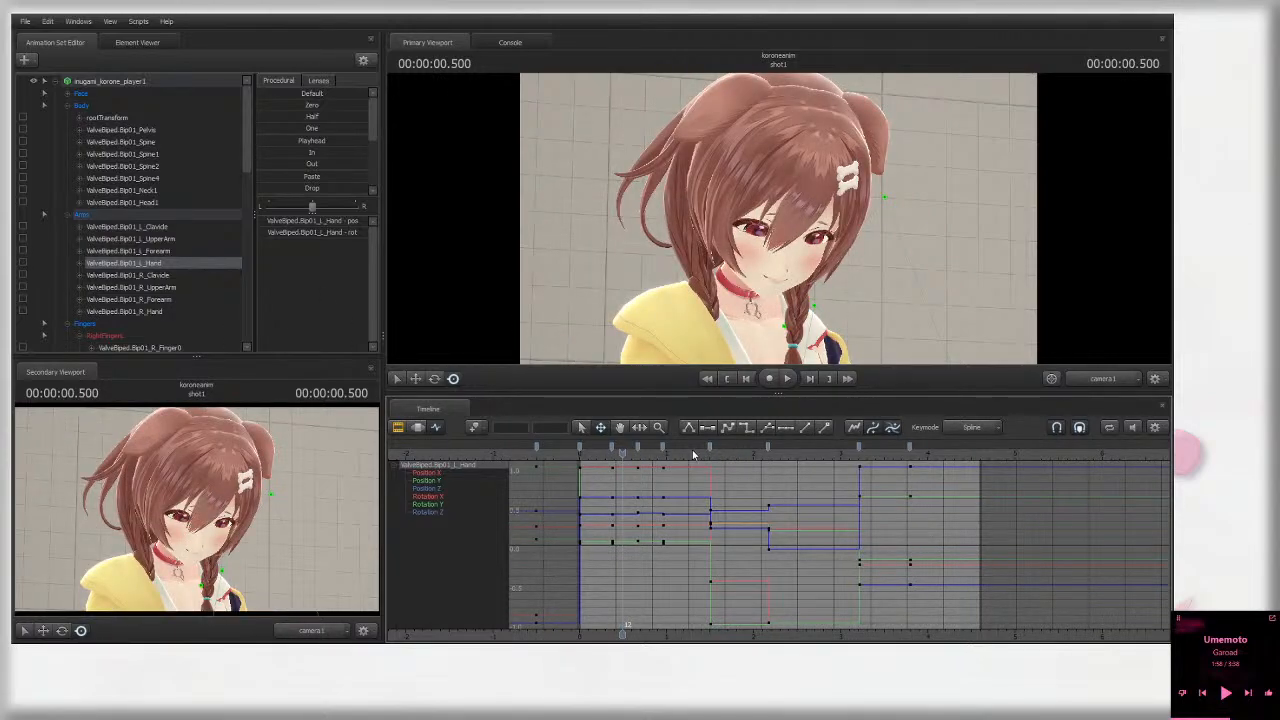
{"action": "left_click_drag", "start_coordinate": [848, 455], "coordinate": [913, 452]}
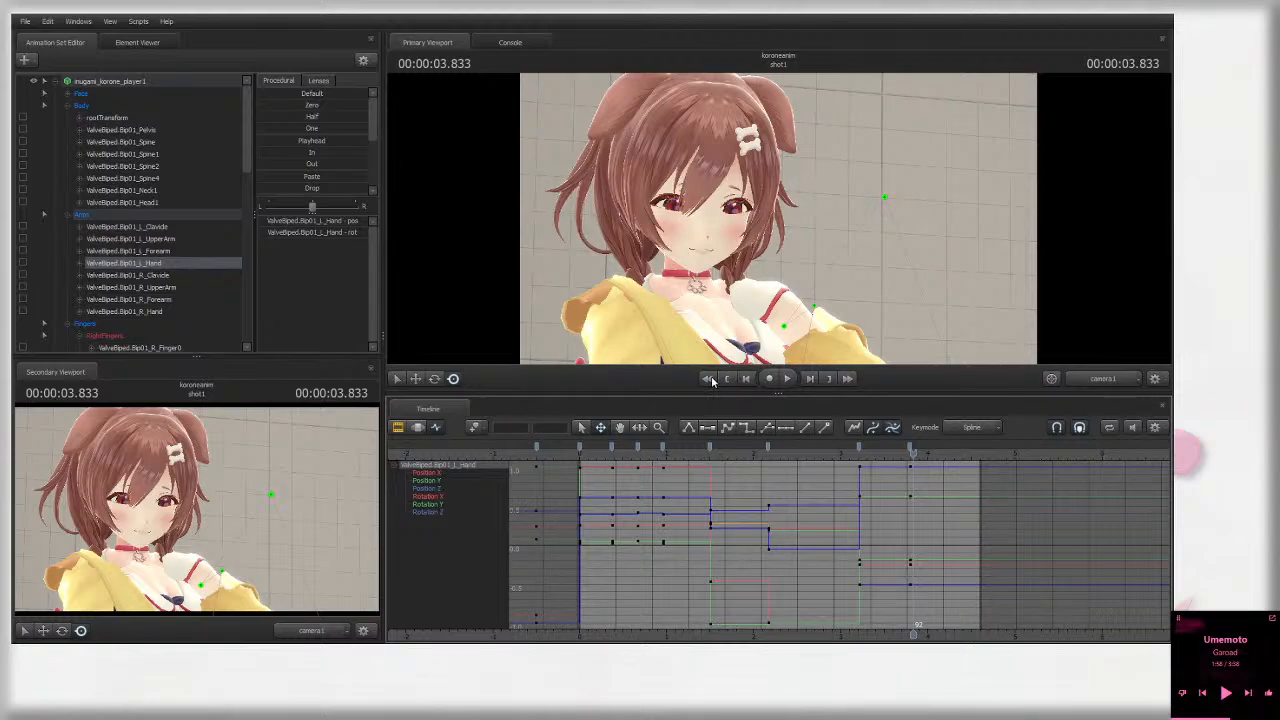
{"action": "left_click", "coordinate": [709, 379]}
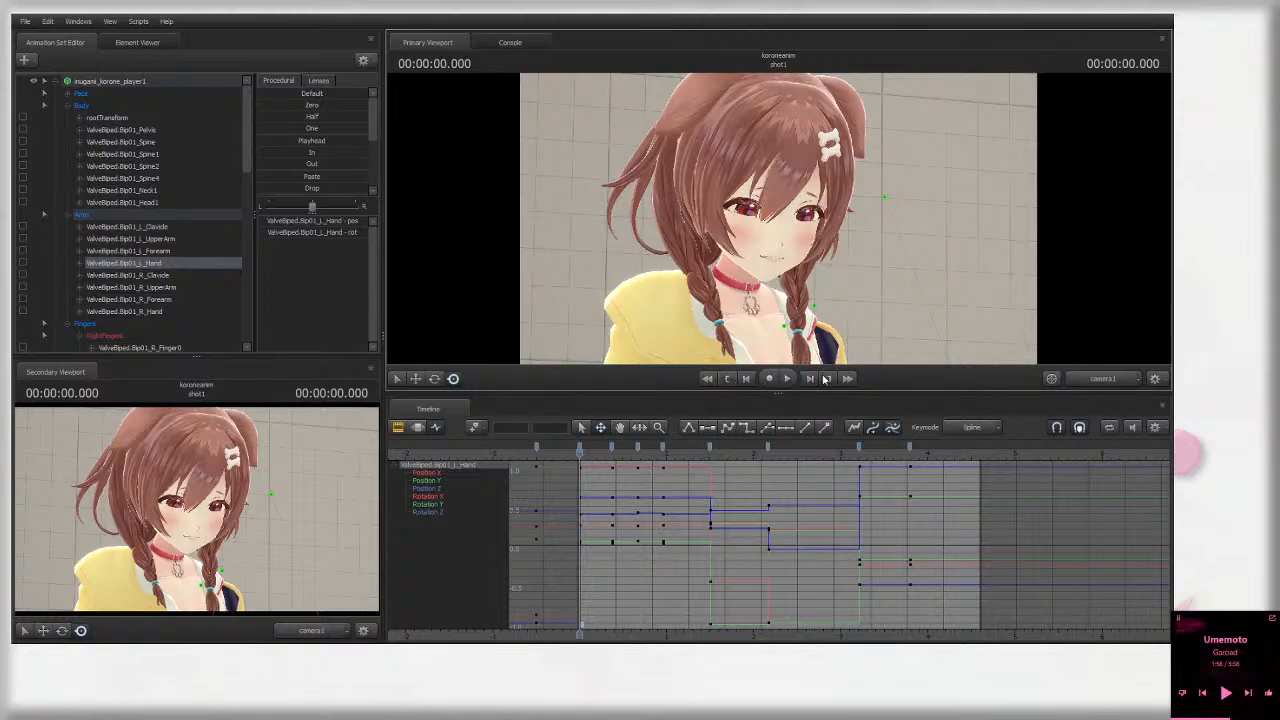
{"action": "left_click", "coordinate": [810, 379]}
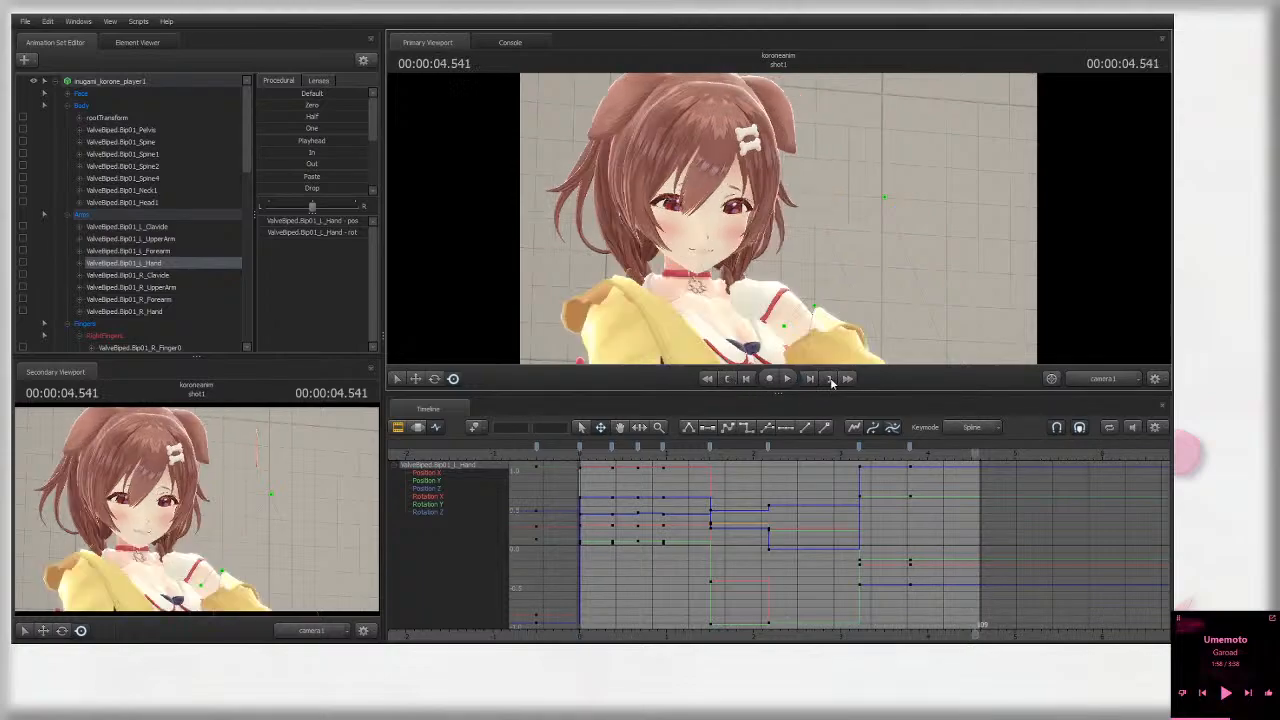
{"action": "left_click", "coordinate": [727, 379]}
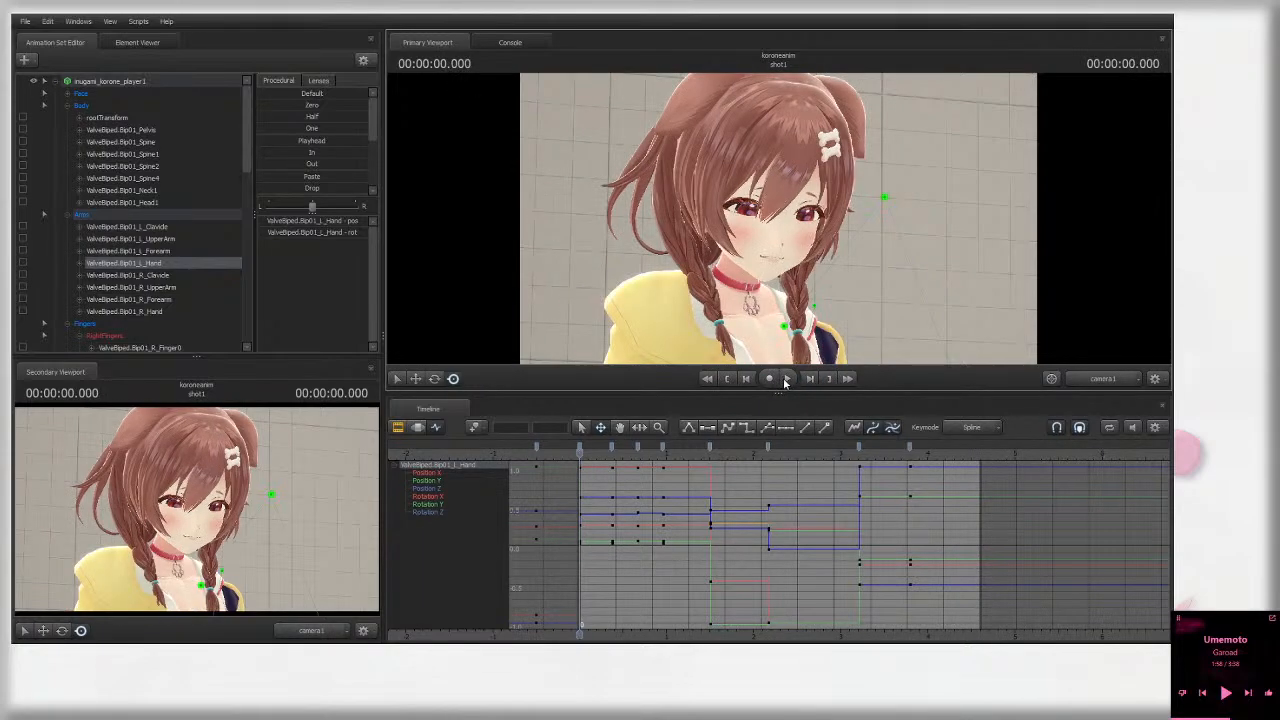
{"action": "left_click", "coordinate": [788, 379]}
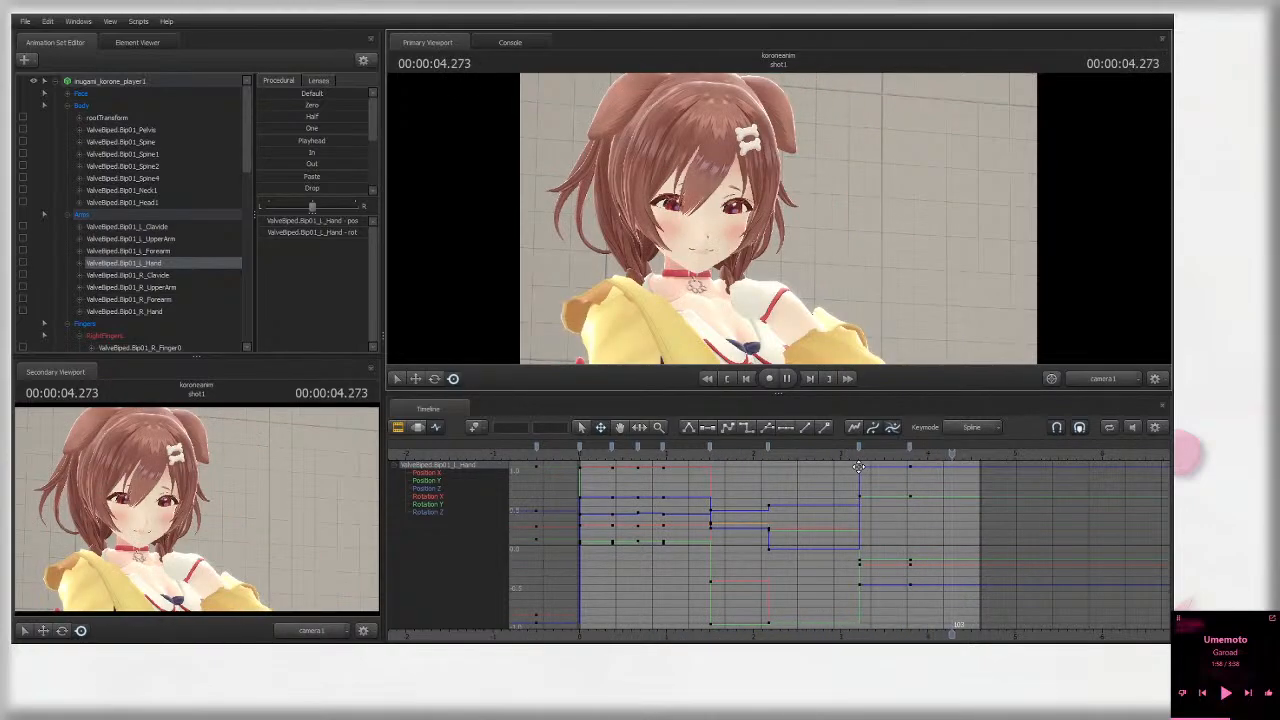
{"action": "left_click", "coordinate": [588, 458]}
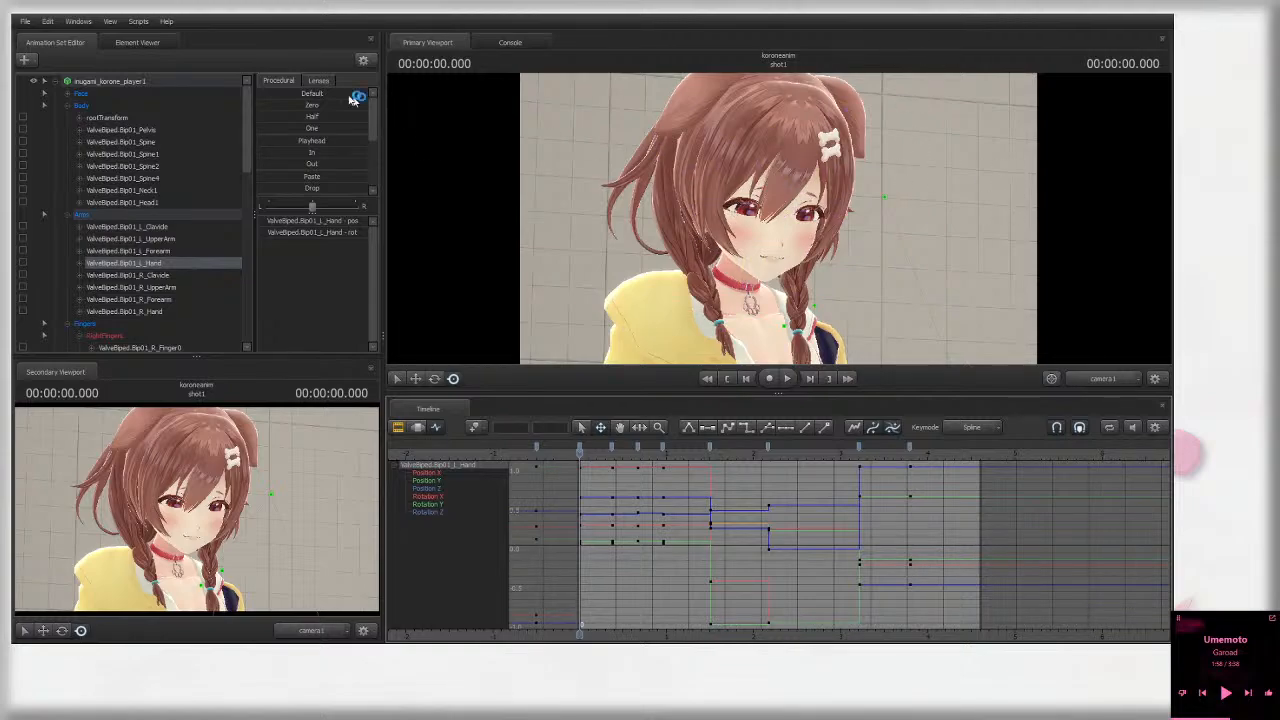
Step: Collapse the Body, Arms, Fingers and Legs groups and select the Face and Unknown control groups together
{"action": "left_click", "coordinate": [165, 92]}
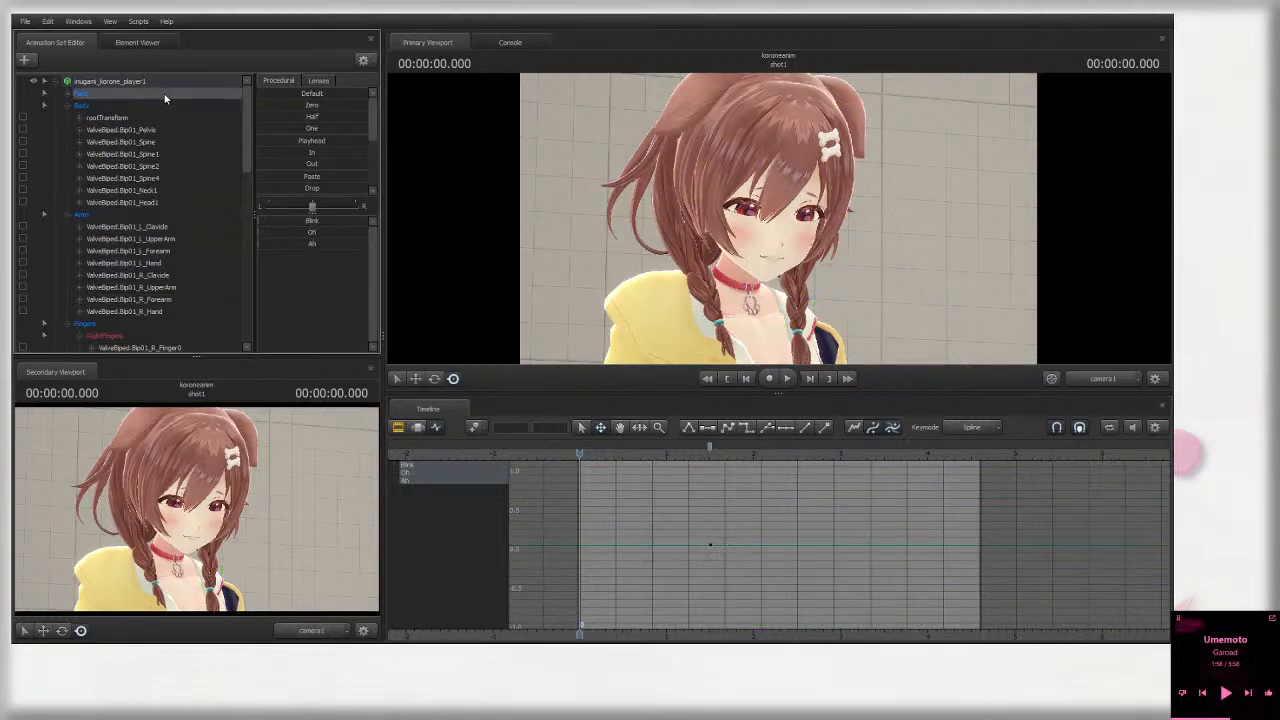
{"action": "left_click", "coordinate": [62, 106]}
{"action": "left_click", "coordinate": [66, 116]}
{"action": "left_click", "coordinate": [67, 129]}
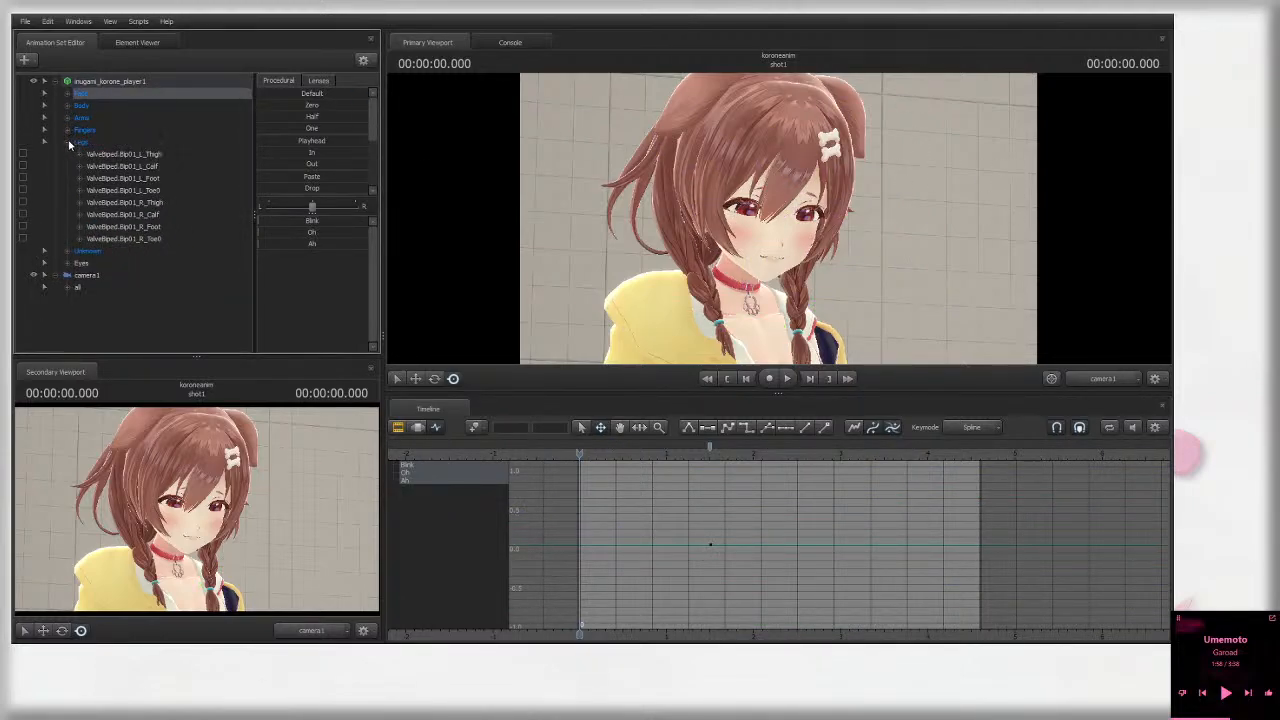
{"action": "left_click", "coordinate": [68, 140]}
{"action": "left_click", "coordinate": [88, 154]}
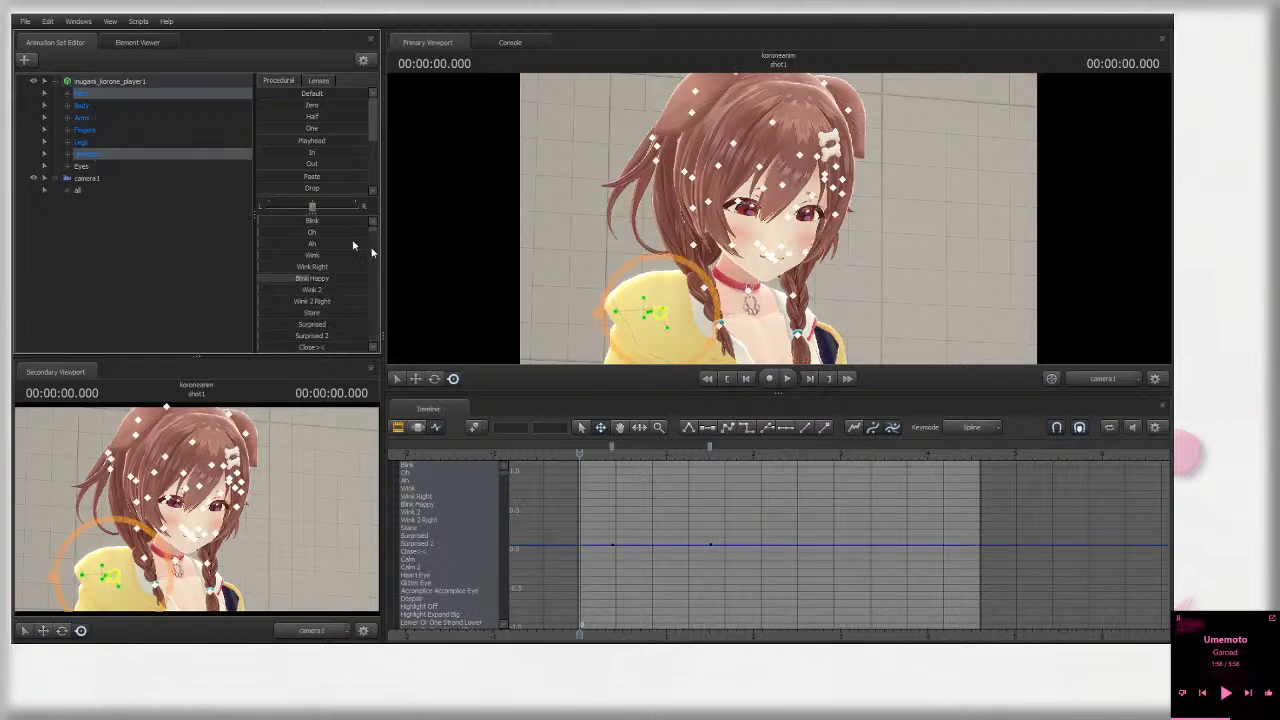
Step: Set a key for the selected Face and Unknown controls at 0.000 seconds
{"action": "left_click", "coordinate": [582, 451]}
{"action": "key", "text": "m"}
{"action": "key", "text": "j"}
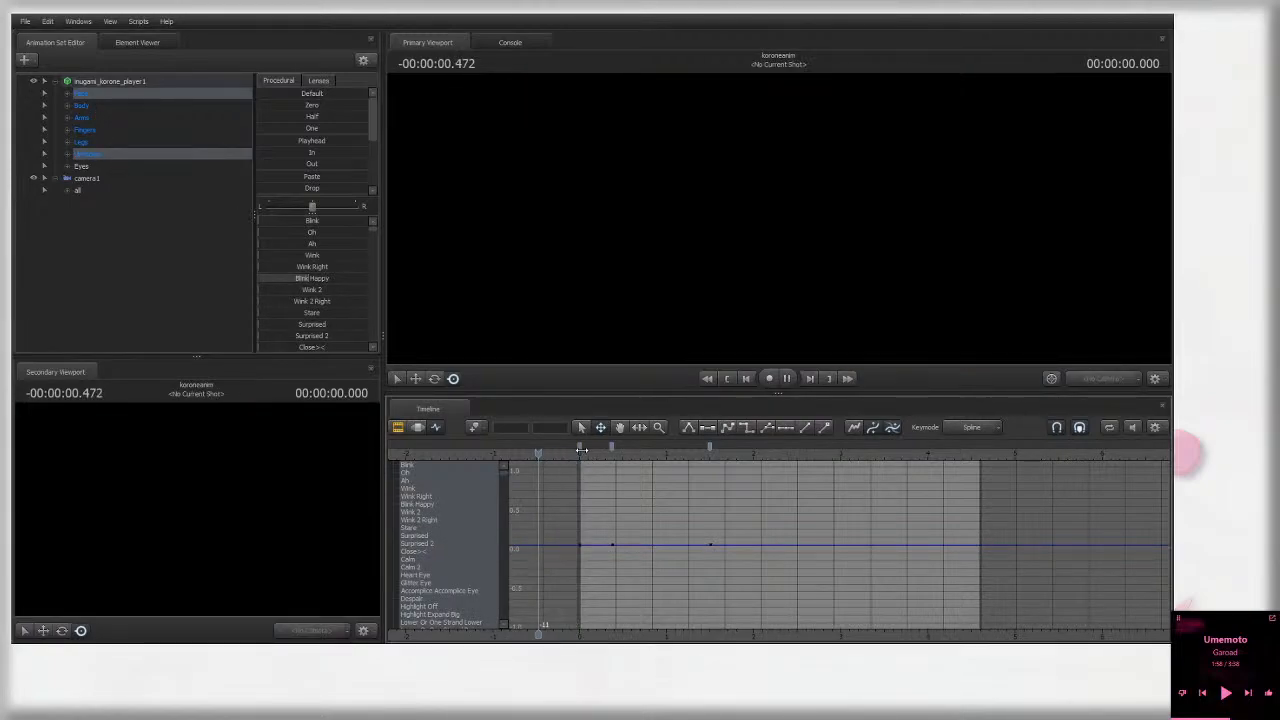
{"action": "left_click", "coordinate": [583, 453]}
{"action": "left_click_drag", "start_coordinate": [584, 454], "coordinate": [580, 456]}
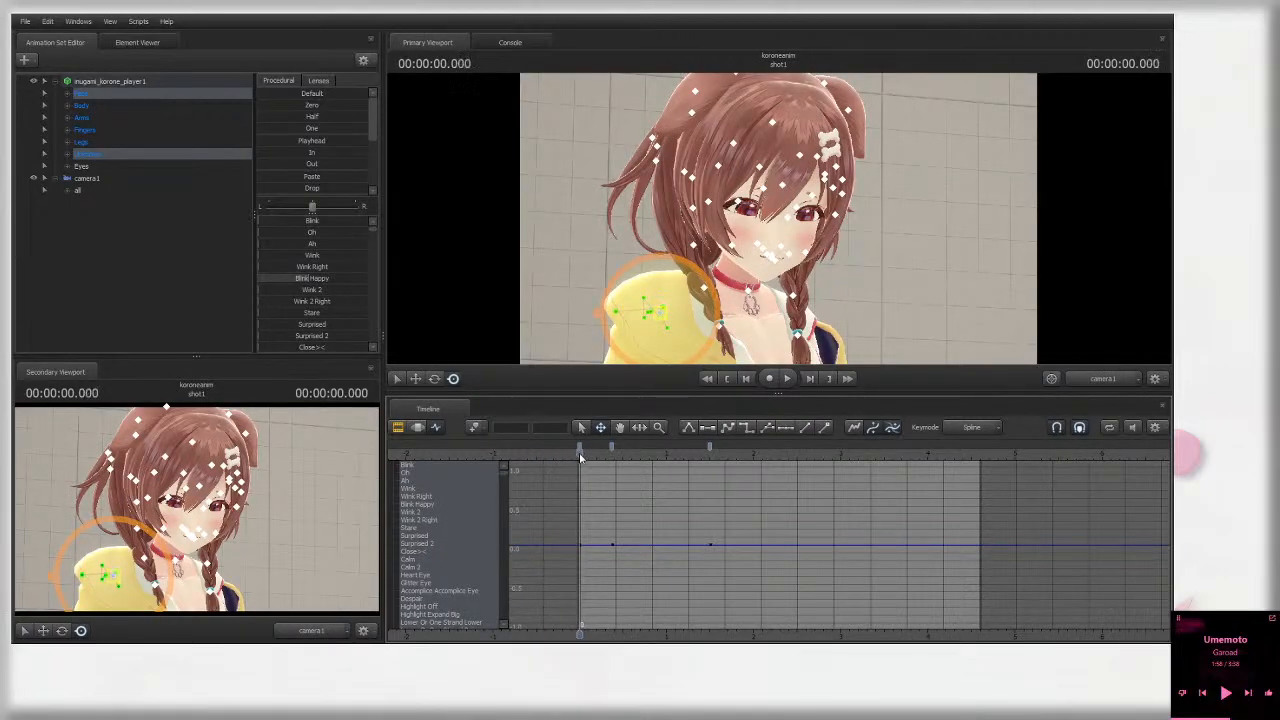
Step: Examine the facial sliders and the Eye_R control at 0.375 seconds, reselecting the Unknown and Face groups
{"action": "scroll", "coordinate": [333, 283], "scroll_direction": "down", "scroll_amount": 5}
{"action": "scroll", "coordinate": [333, 286], "scroll_direction": "up", "scroll_amount": 5}
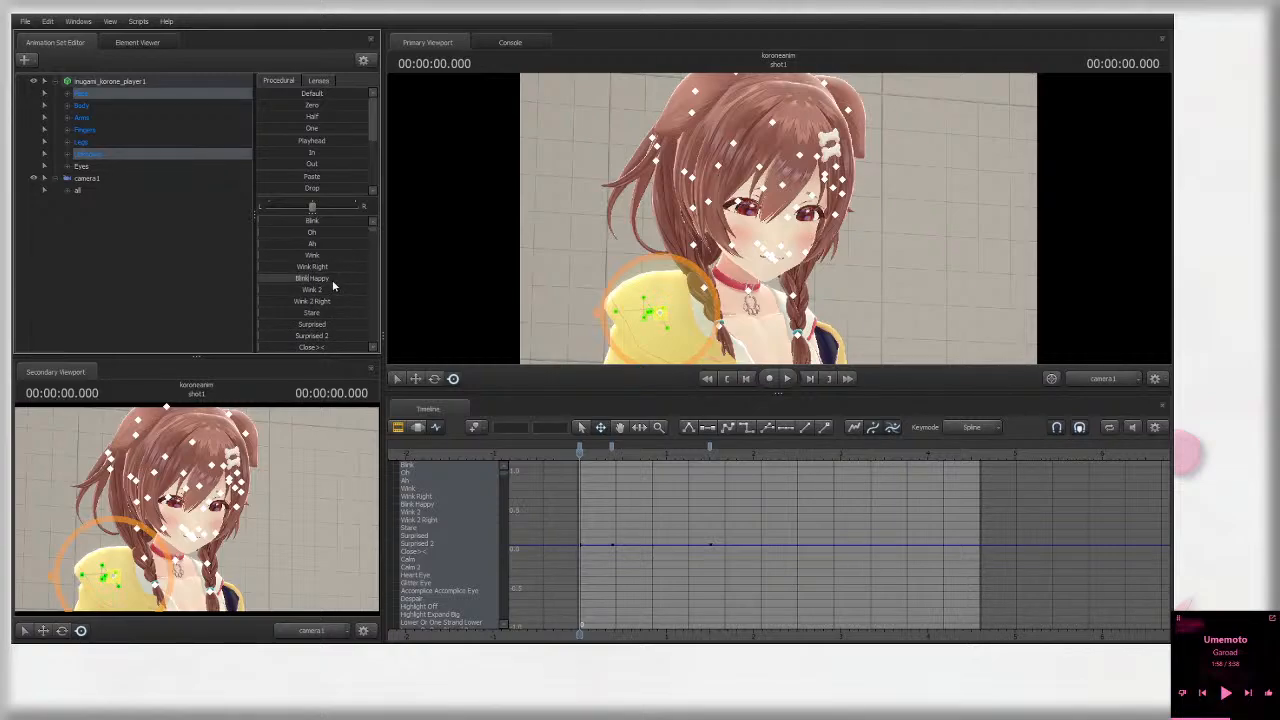
{"action": "scroll", "coordinate": [332, 279], "scroll_direction": "down", "scroll_amount": 3}
{"action": "scroll", "coordinate": [329, 278], "scroll_direction": "up", "scroll_amount": 3}
{"action": "left_click", "coordinate": [613, 454]}
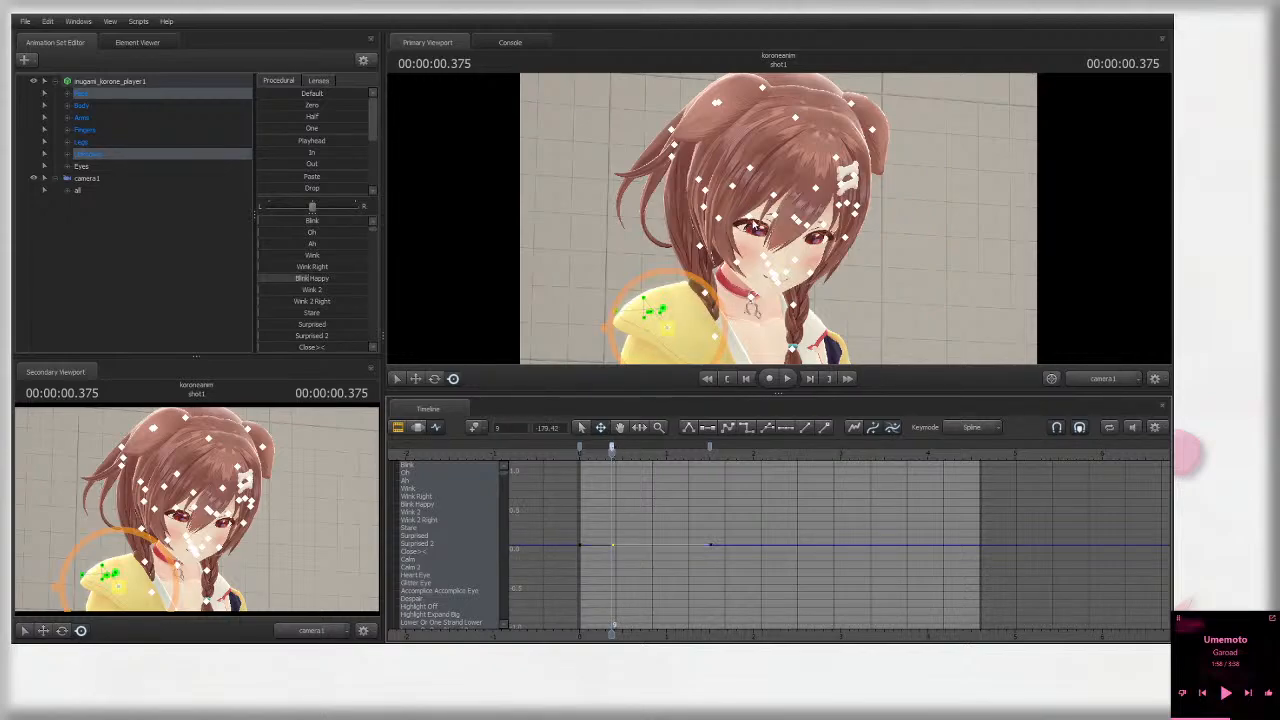
{"action": "left_click", "coordinate": [799, 222]}
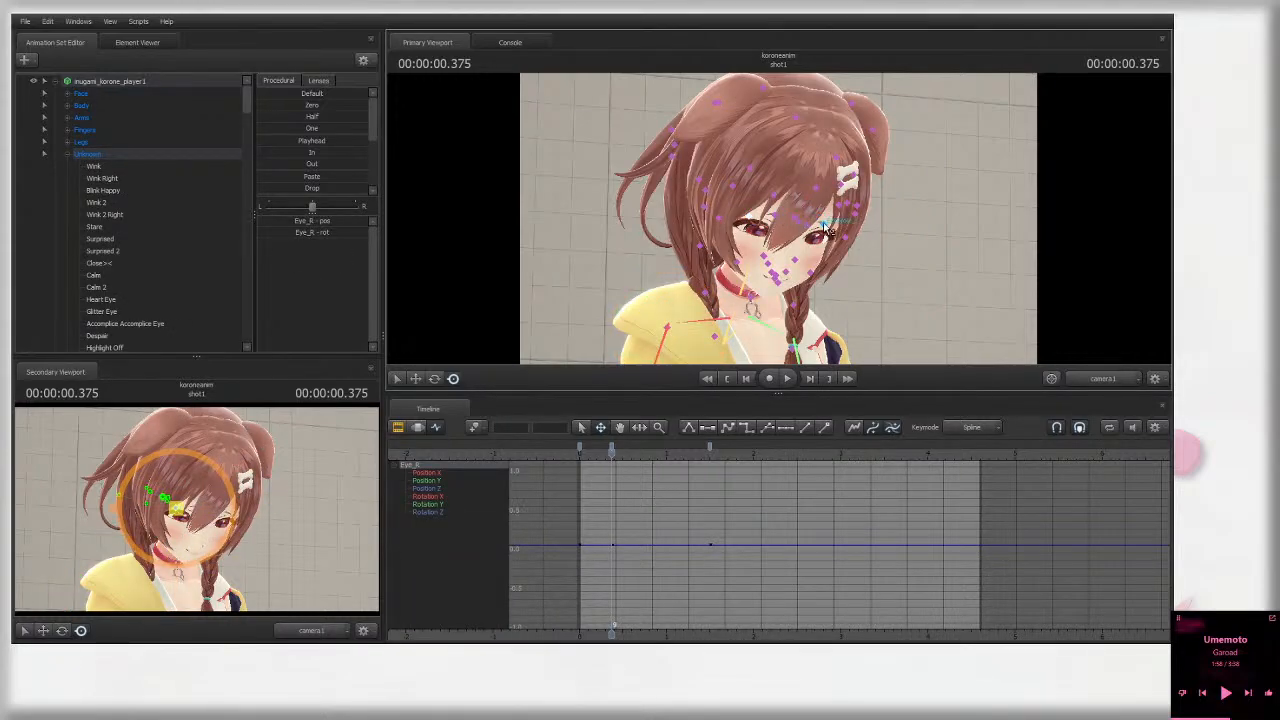
{"action": "left_click", "coordinate": [103, 144]}
{"action": "left_click", "coordinate": [99, 154]}
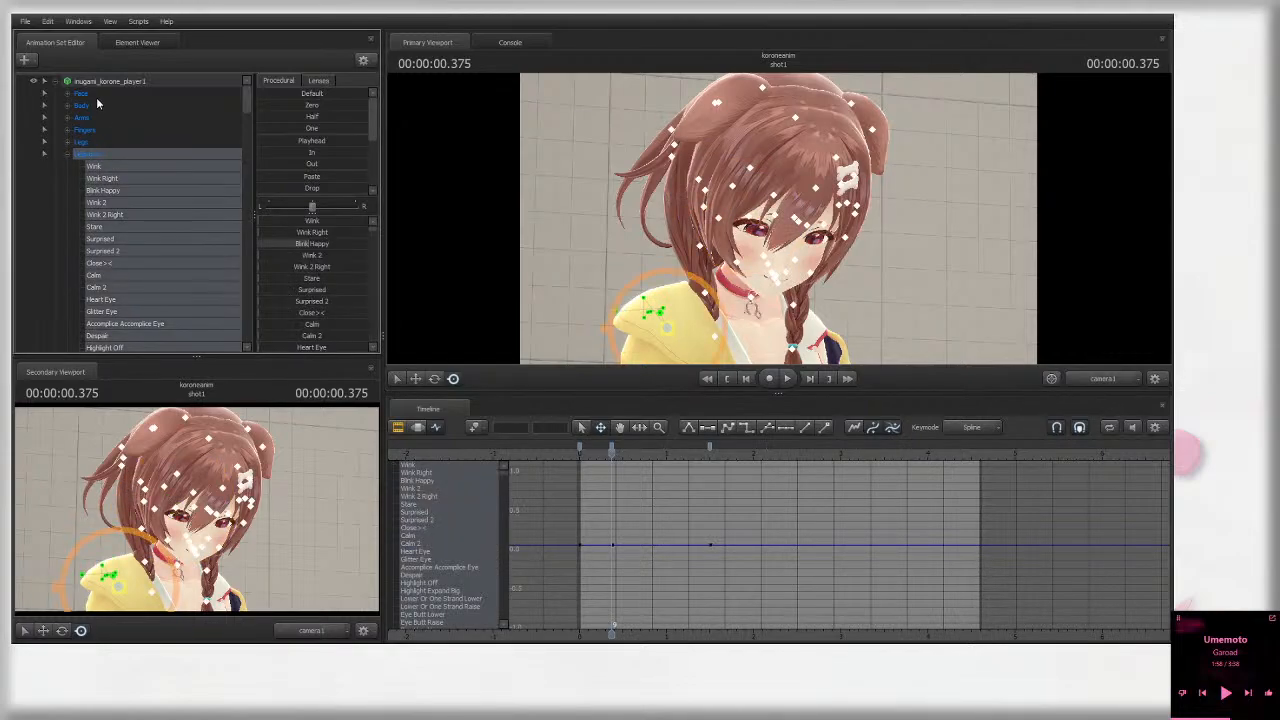
{"action": "left_click", "coordinate": [96, 95], "text": "ctrl"}
Step: Compare the eyes and face at 0.000 and 0.375 seconds through the work camera and camera1
{"action": "left_click_drag", "start_coordinate": [597, 456], "coordinate": [578, 455]}
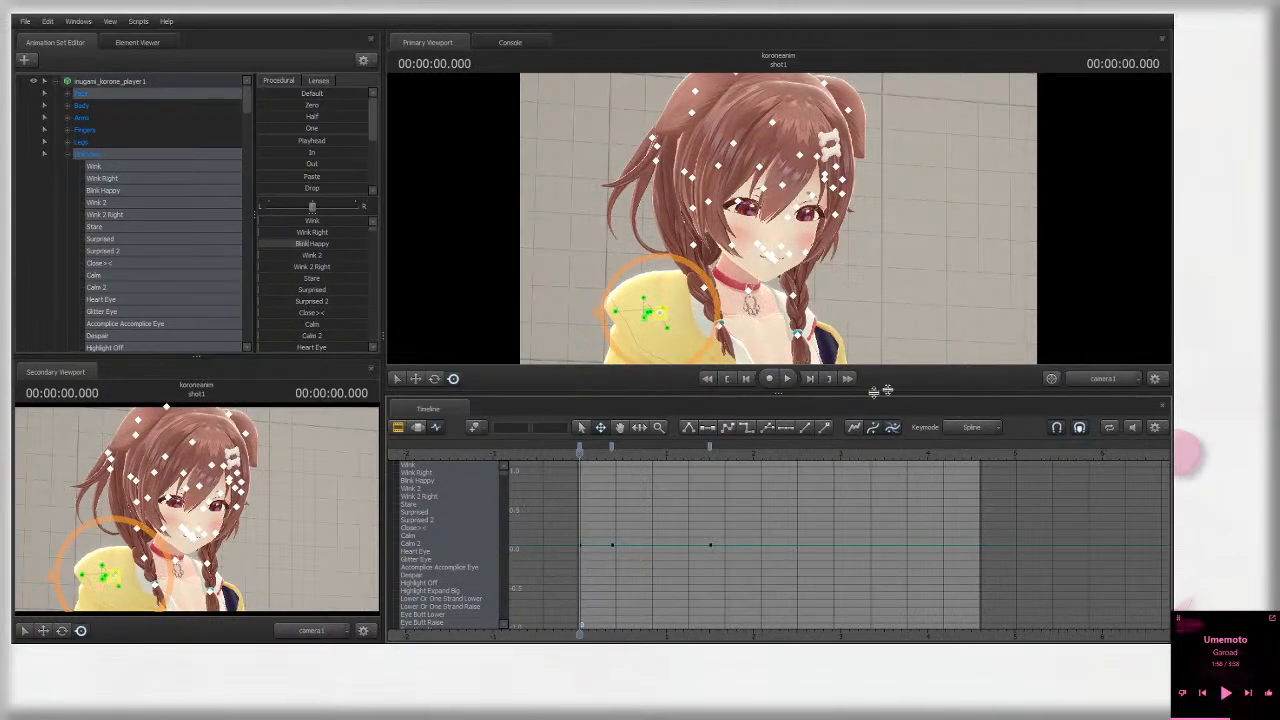
{"action": "left_click", "coordinate": [1051, 378]}
{"action": "key", "text": "f"}
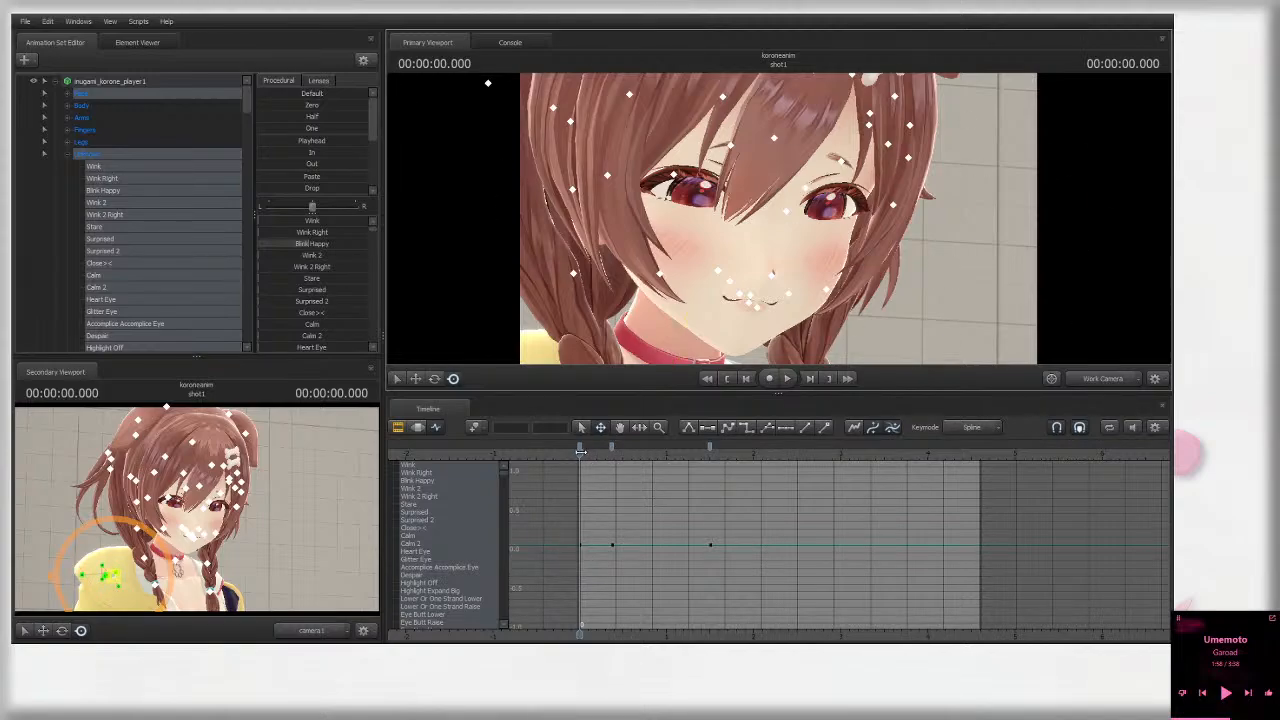
{"action": "left_click_drag", "start_coordinate": [583, 453], "coordinate": [610, 456]}
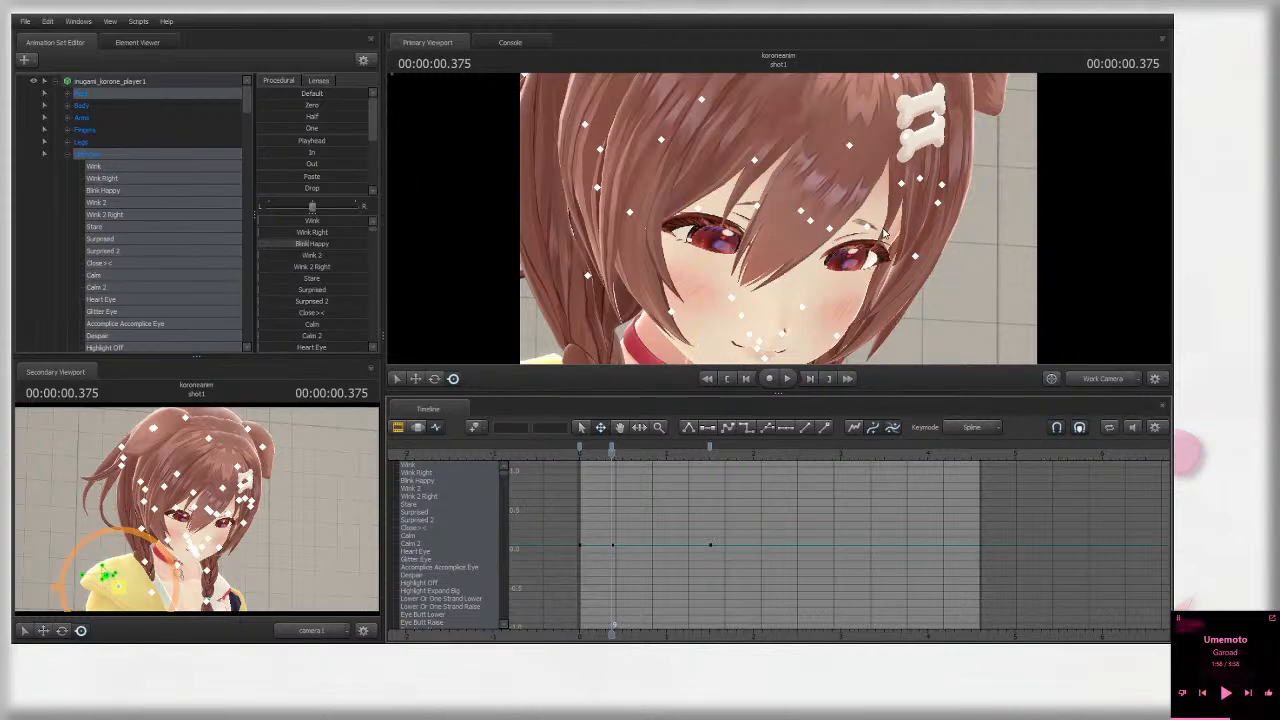
{"action": "left_click", "coordinate": [1100, 378]}
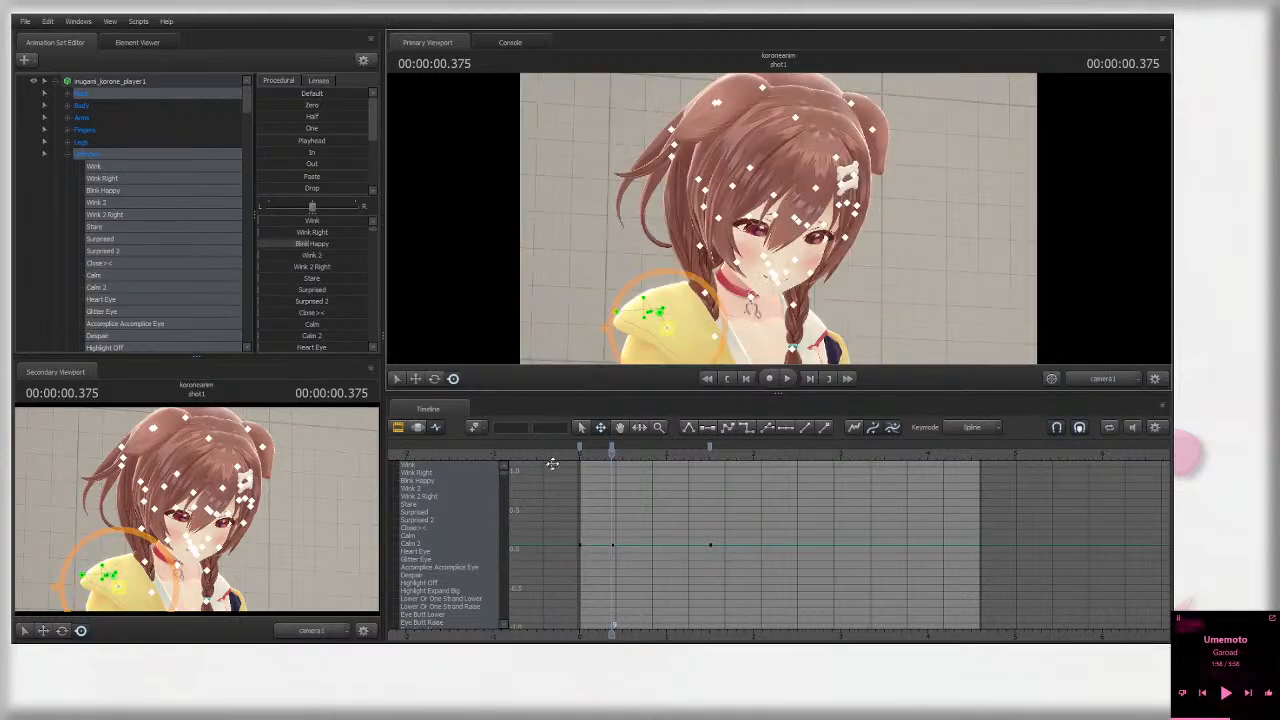
{"action": "left_click", "coordinate": [579, 455]}
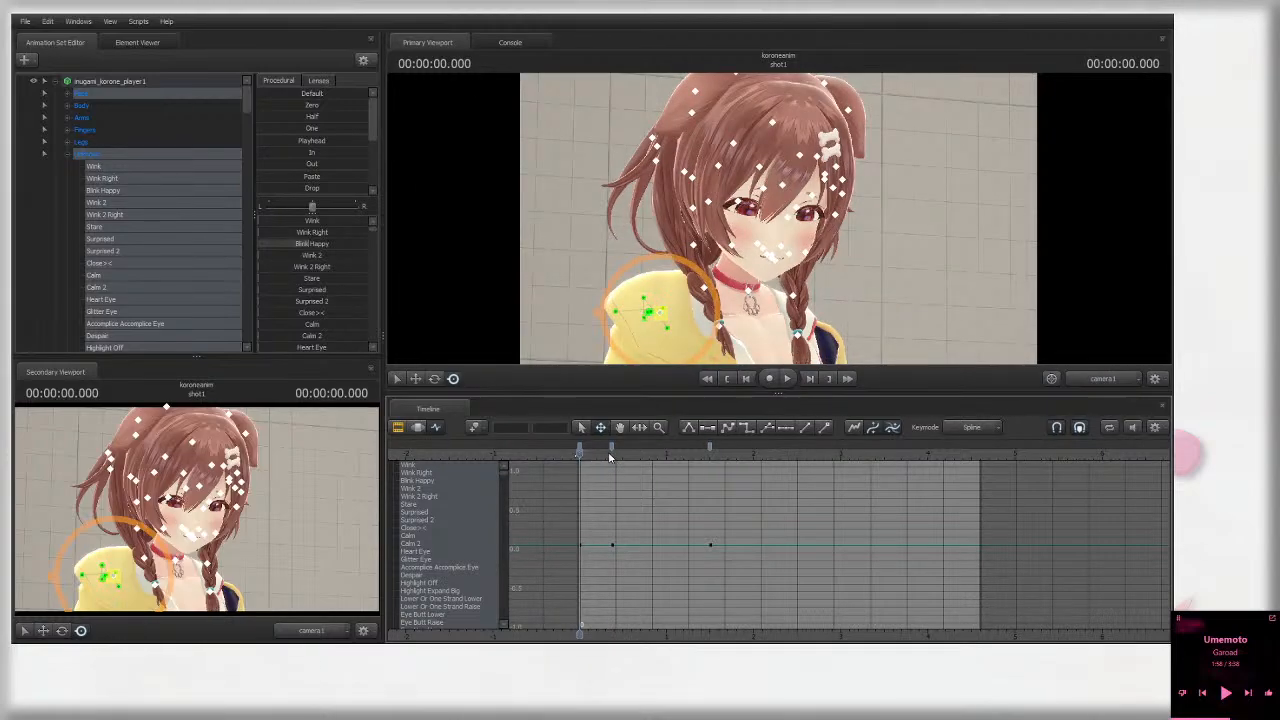
{"action": "left_click", "coordinate": [611, 455]}
Step: Select Eye_R and Eye_L, change their rotation mode and rotate both eyes slightly at 0.375 seconds
{"action": "left_click", "coordinate": [790, 223]}
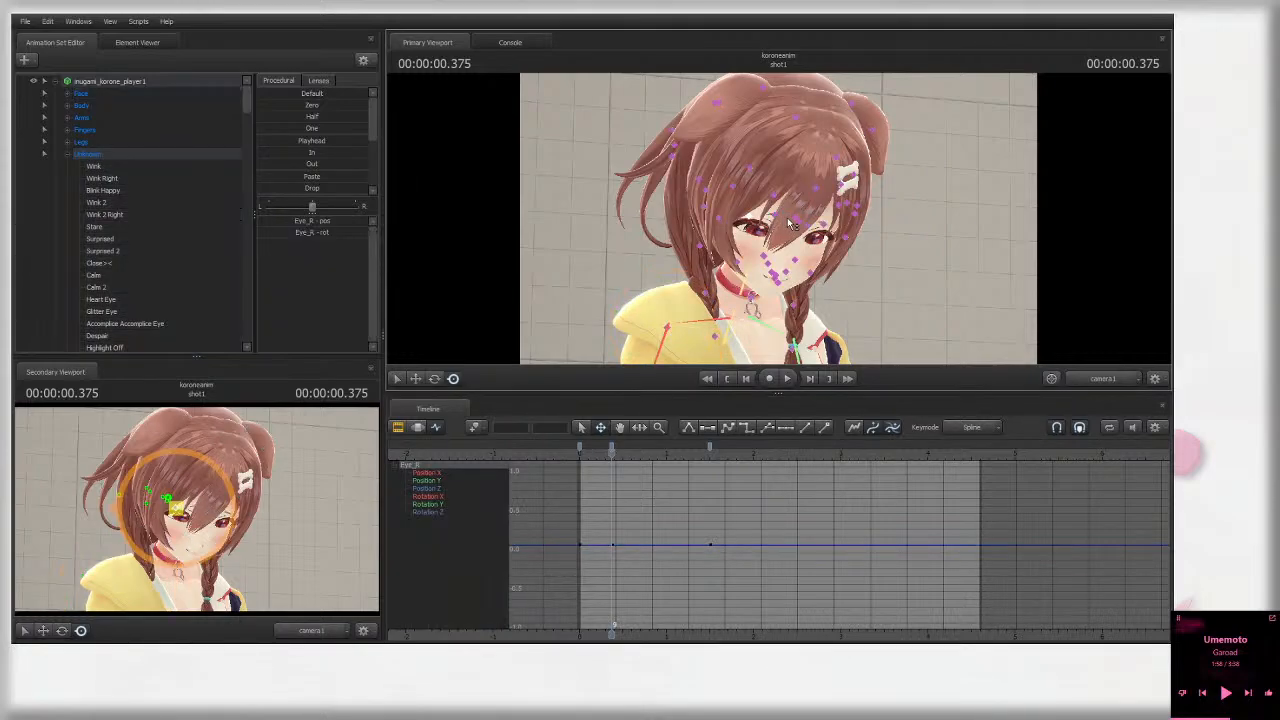
{"action": "left_click", "coordinate": [816, 230], "text": "ctrl"}
{"action": "right_click", "coordinate": [843, 234]}
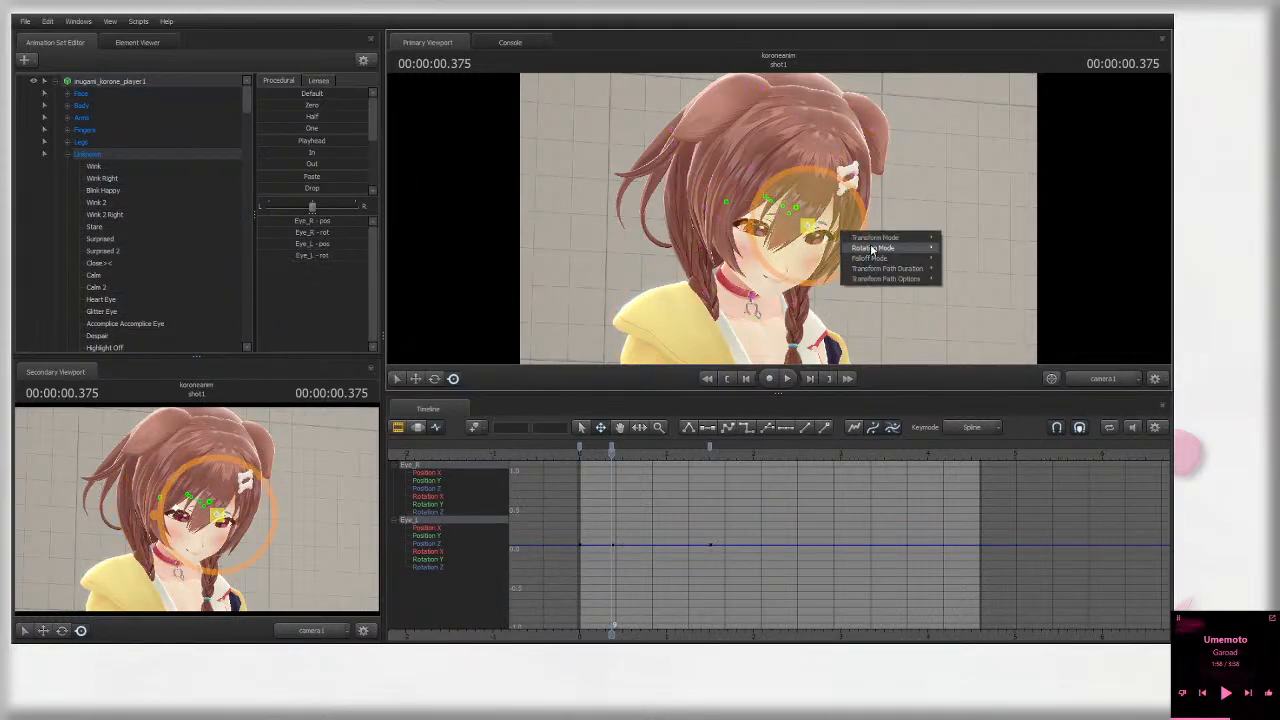
{"action": "mouse_move", "coordinate": [874, 248]}
{"action": "left_click", "coordinate": [978, 251]}
{"action": "left_click_drag", "start_coordinate": [850, 246], "coordinate": [845, 243]}
{"action": "mouse_move", "coordinate": [584, 457]}
{"action": "left_mouse_down"}
{"action": "mouse_move", "coordinate": [612, 450]}
{"action": "mouse_move", "coordinate": [589, 452]}
{"action": "mouse_move", "coordinate": [601, 459]}
{"action": "left_mouse_up"}
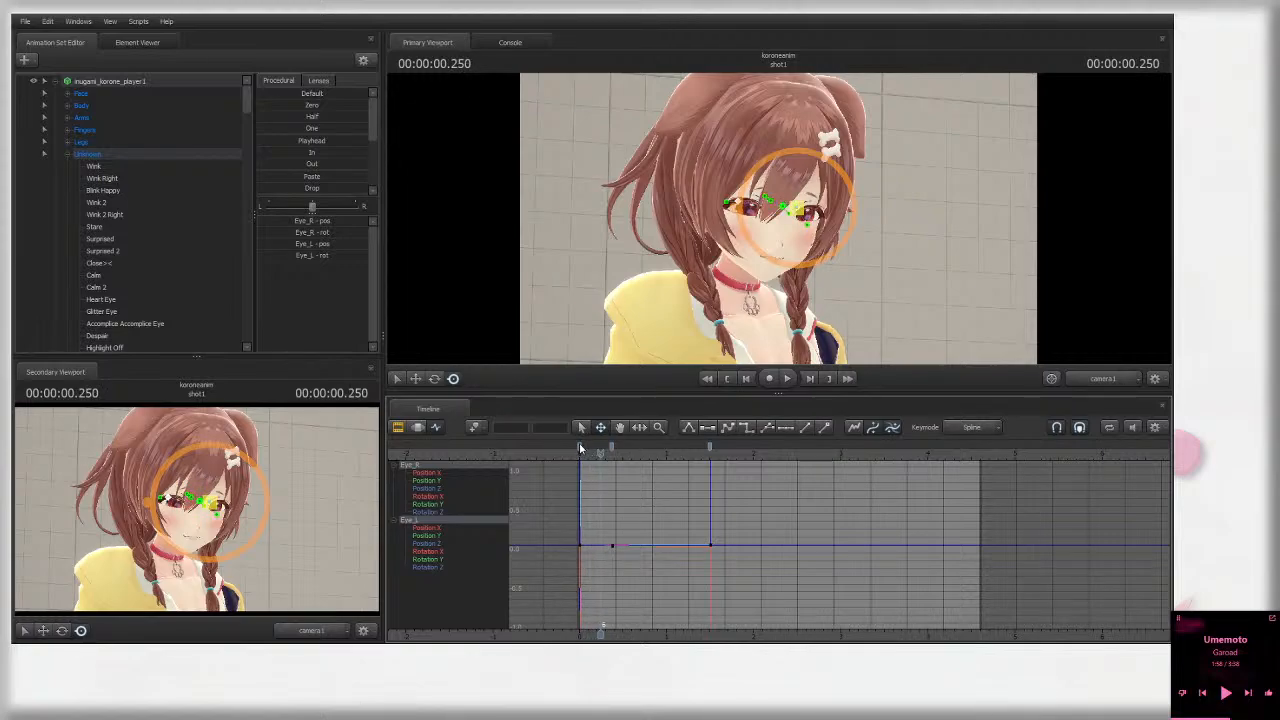
Step: Make the eye keys at 0.000 and 0.375 seconds stepped and play the eye movement back
{"action": "left_click", "coordinate": [579, 447]}
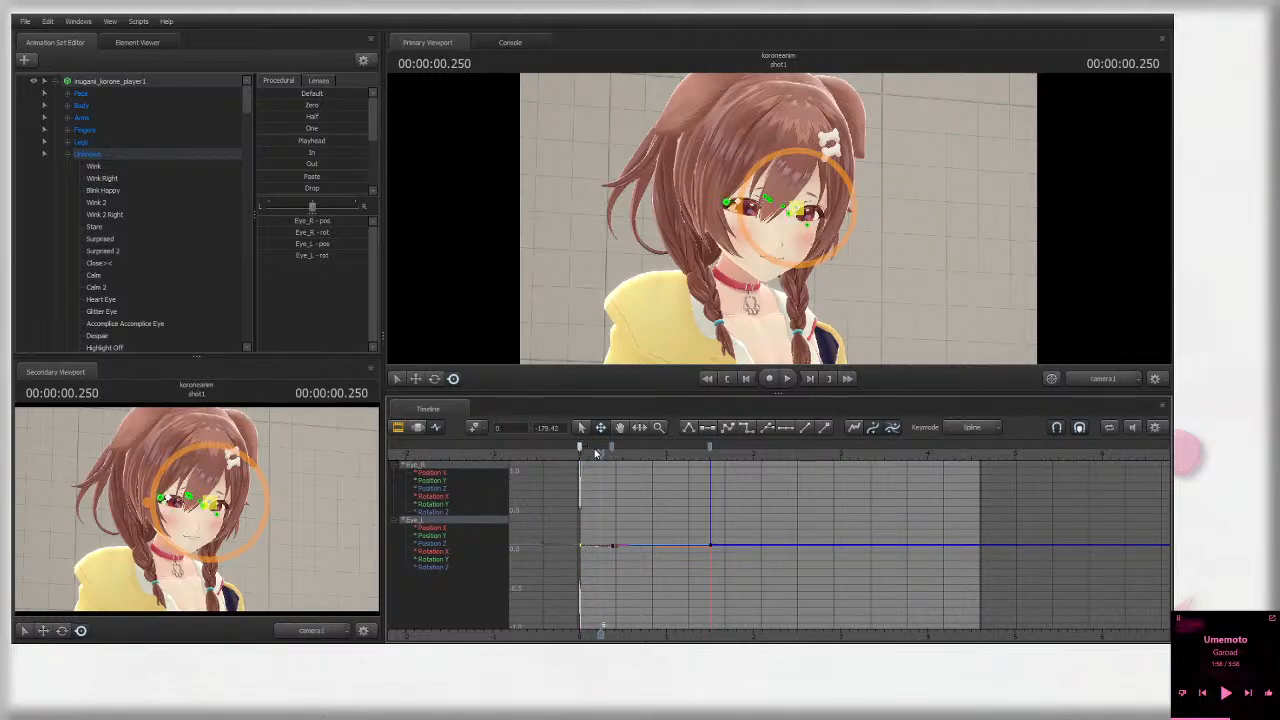
{"action": "left_click", "coordinate": [595, 453]}
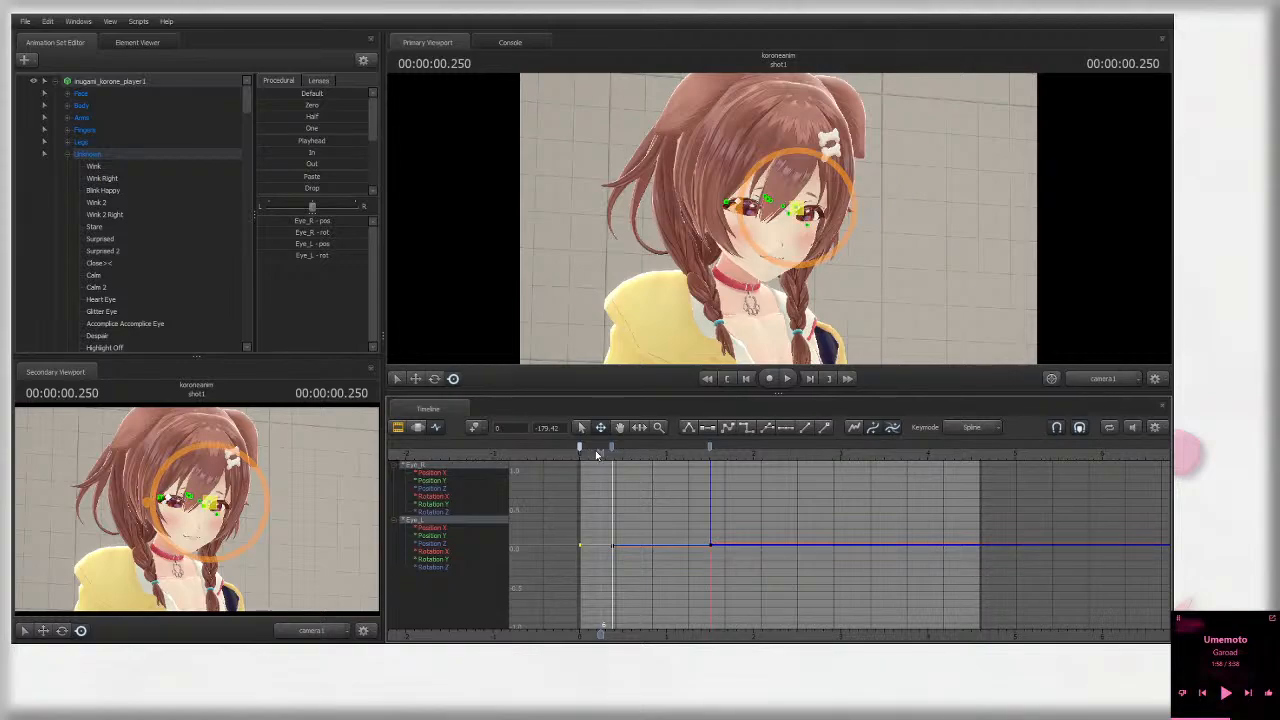
{"action": "key", "text": "space"}
{"action": "key", "text": "space"}
{"action": "key", "text": "space"}
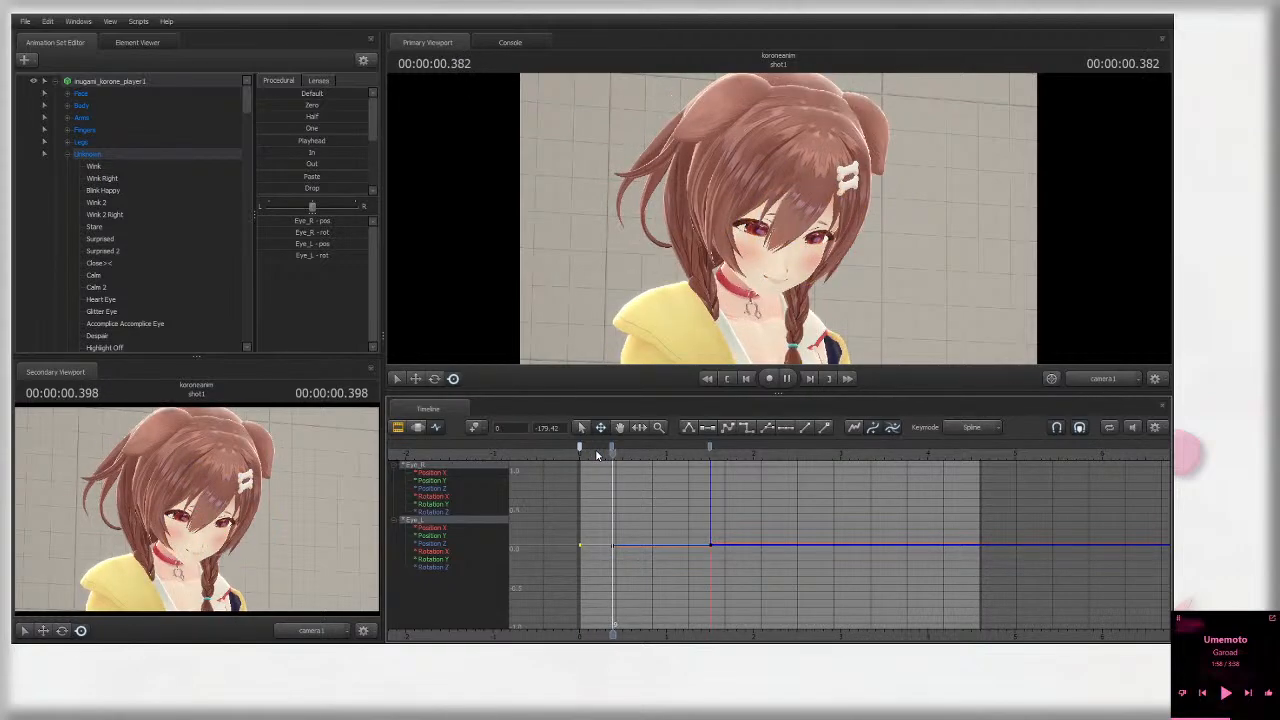
{"action": "key", "text": "space"}
{"action": "mouse_move", "coordinate": [605, 455]}
{"action": "left_mouse_down"}
{"action": "mouse_move", "coordinate": [591, 454]}
{"action": "mouse_move", "coordinate": [612, 453]}
{"action": "left_mouse_up"}
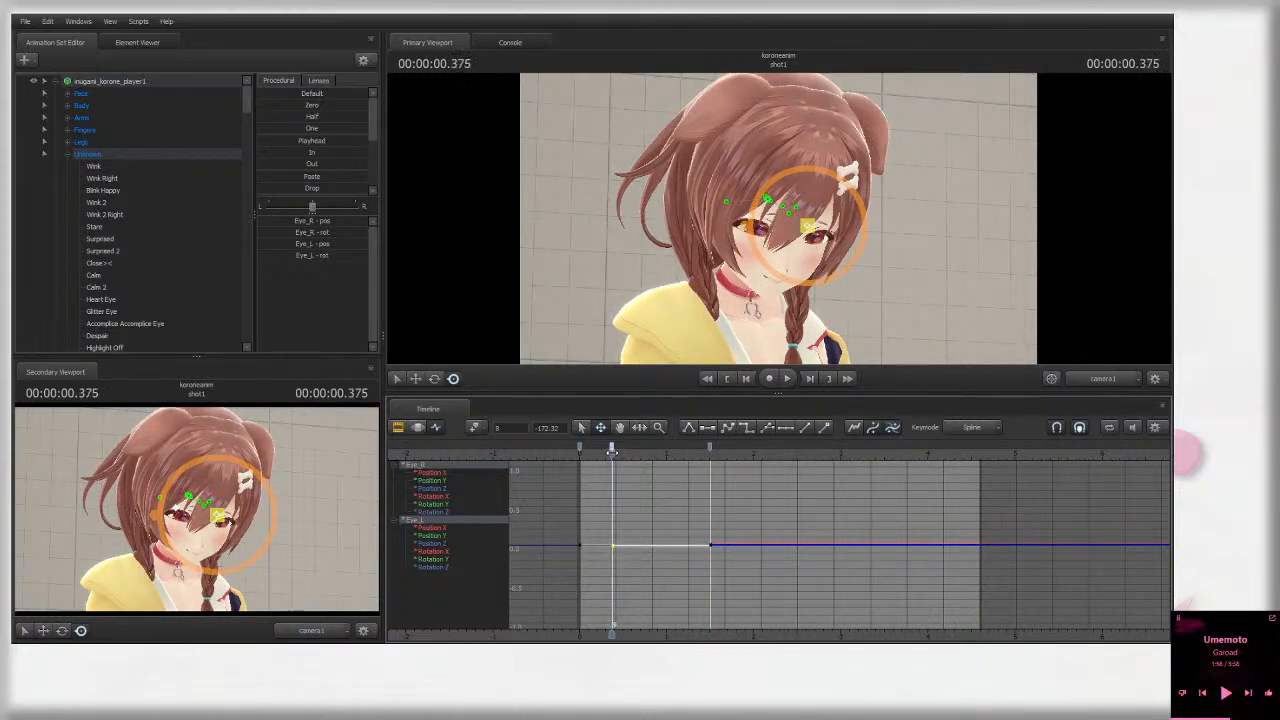
Step: Raise Blink Happy to about 0.7 at 0.375 seconds, then step the Unknown group's 0.000-second key and play back
{"action": "left_click", "coordinate": [118, 155]}
{"action": "left_click_drag", "start_coordinate": [325, 243], "coordinate": [353, 243]}
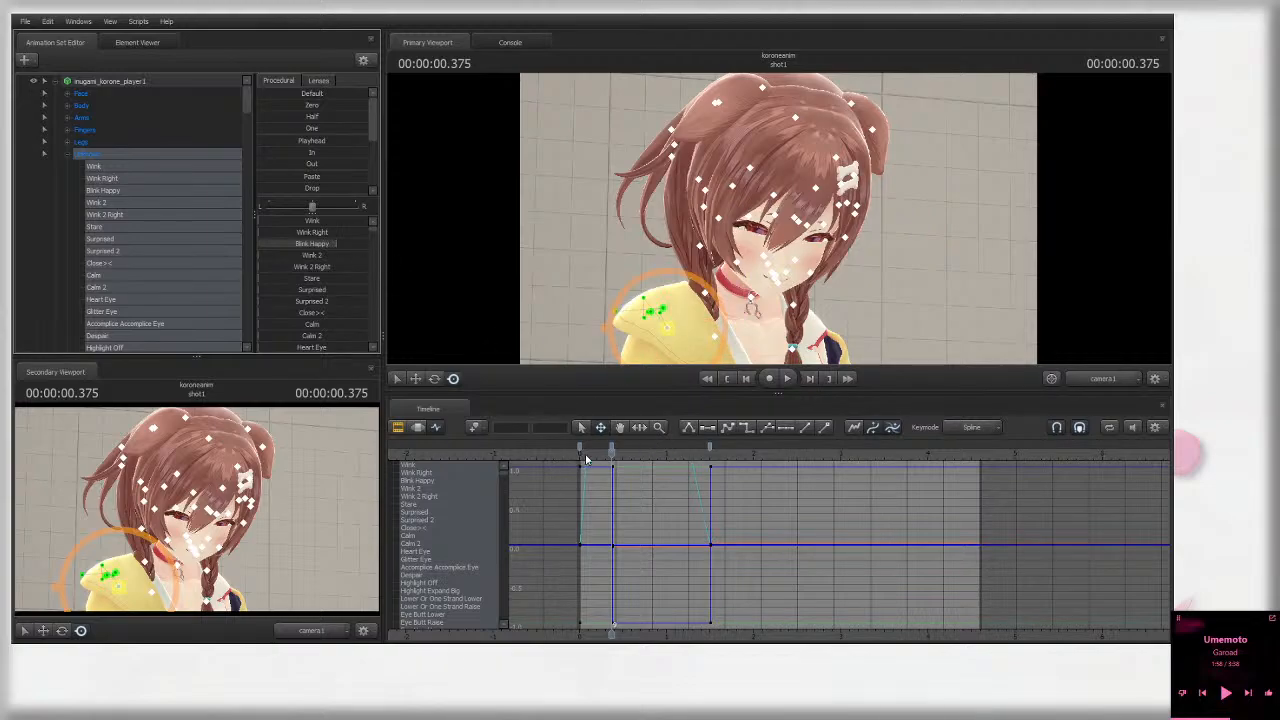
{"action": "left_click", "coordinate": [586, 459]}
{"action": "key", "text": "space"}
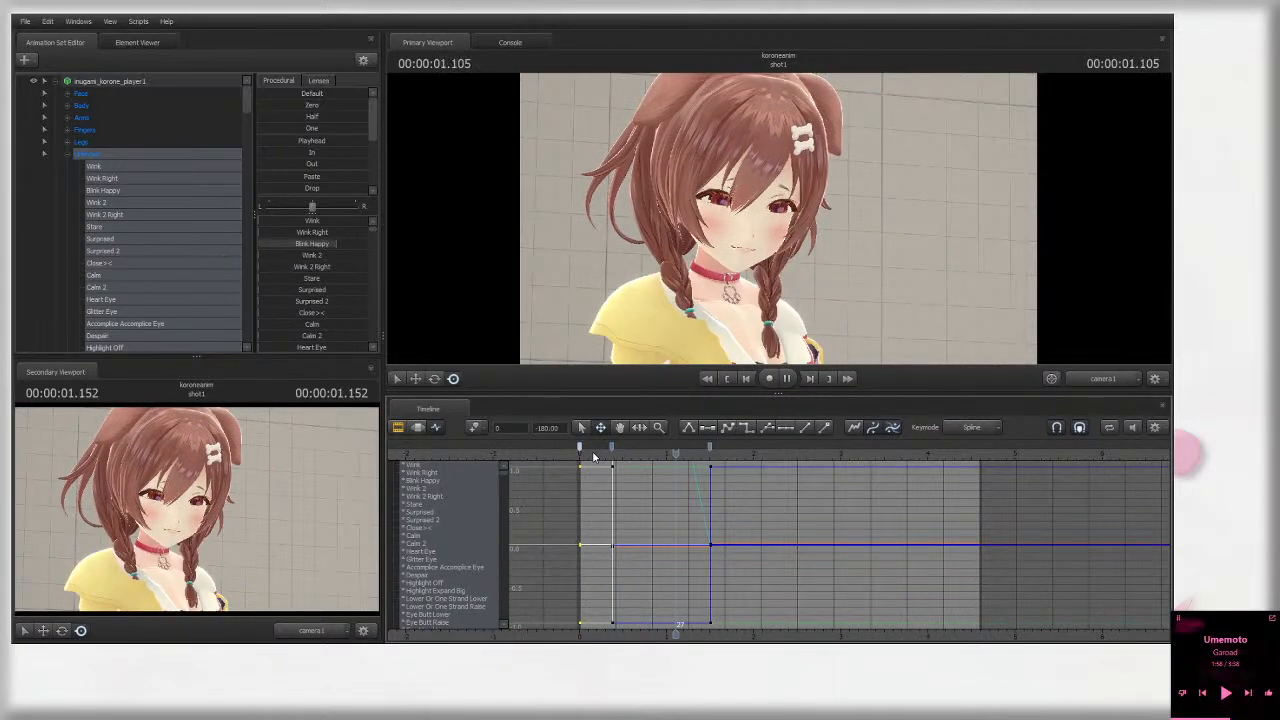
Step: Lower Blink Happy to zero at about 0.708 seconds to reopen the eyes, and look through the remaining facial sliders
{"action": "left_click_drag", "start_coordinate": [581, 453], "coordinate": [643, 457]}
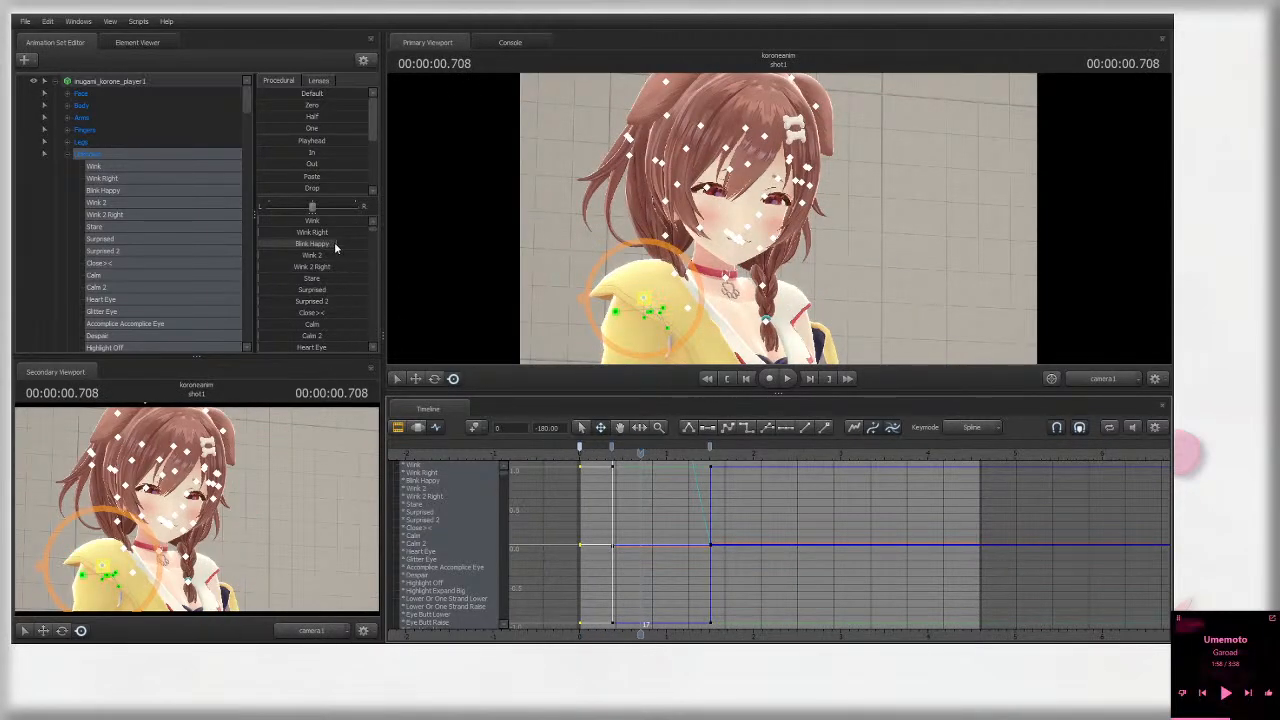
{"action": "left_click_drag", "start_coordinate": [335, 243], "coordinate": [192, 264]}
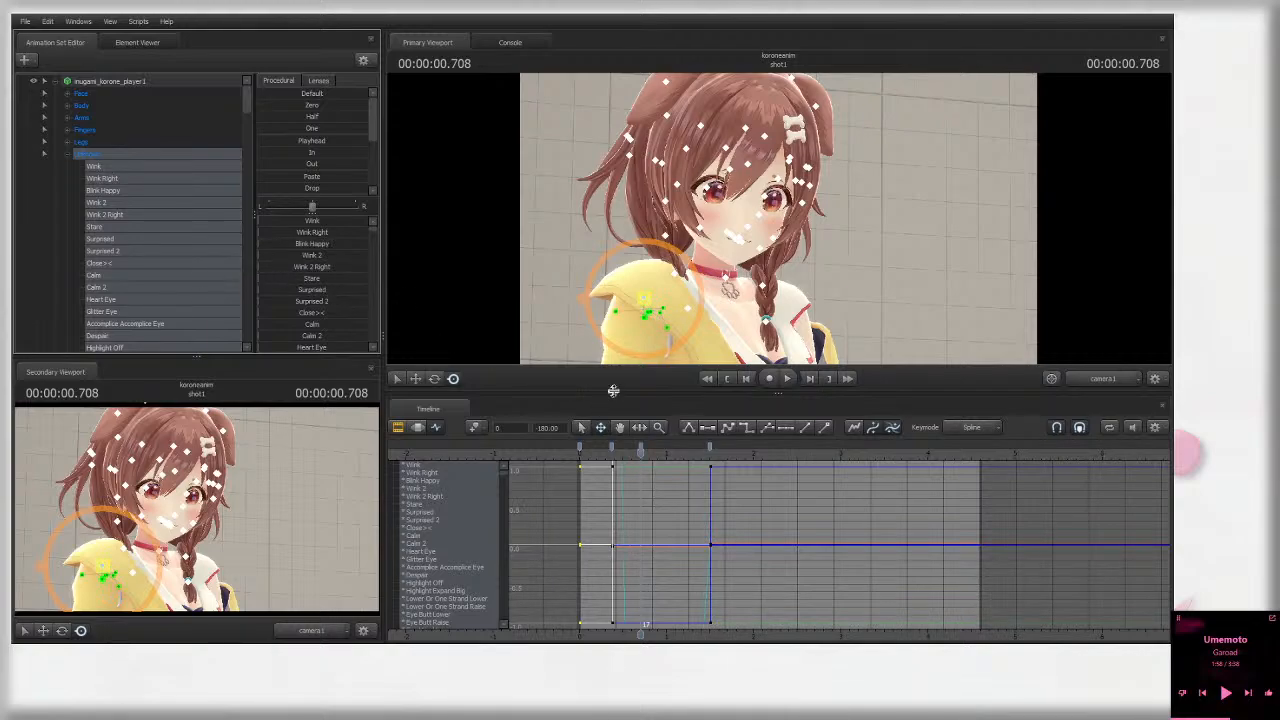
{"action": "scroll", "coordinate": [333, 290], "scroll_direction": "down", "scroll_amount": 10}
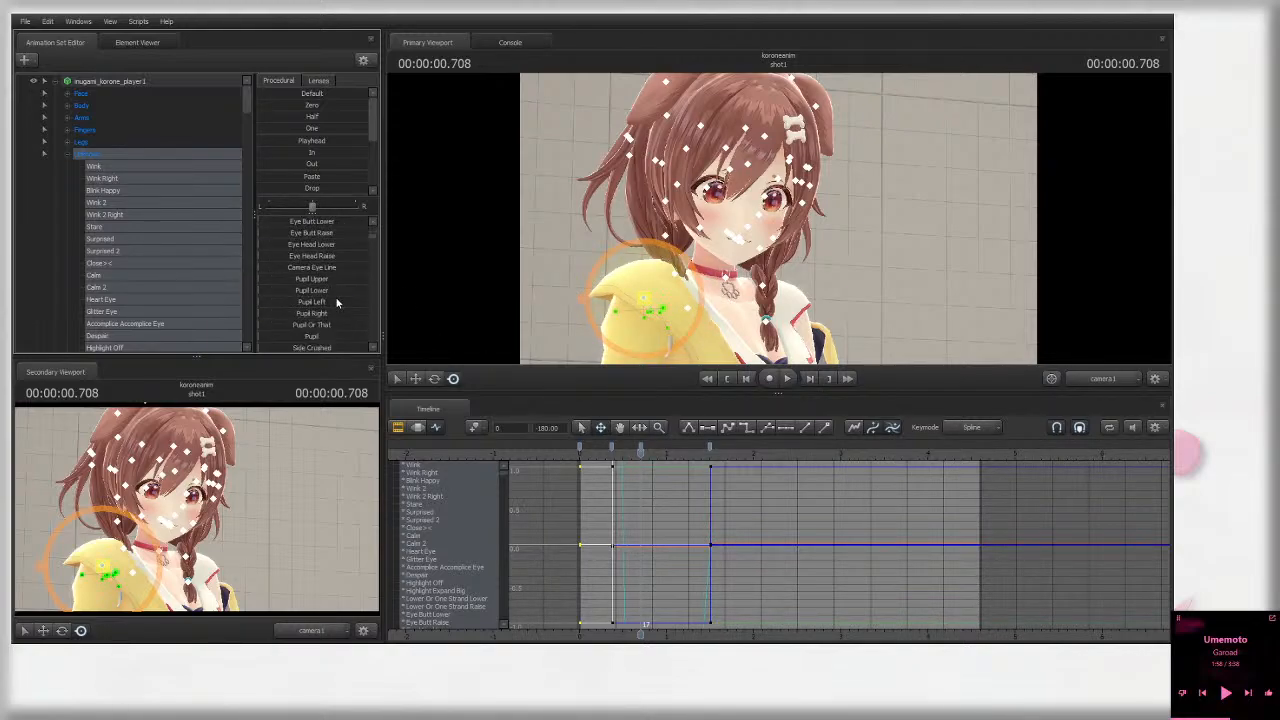
{"action": "scroll", "coordinate": [336, 300], "scroll_direction": "down", "scroll_amount": 5}
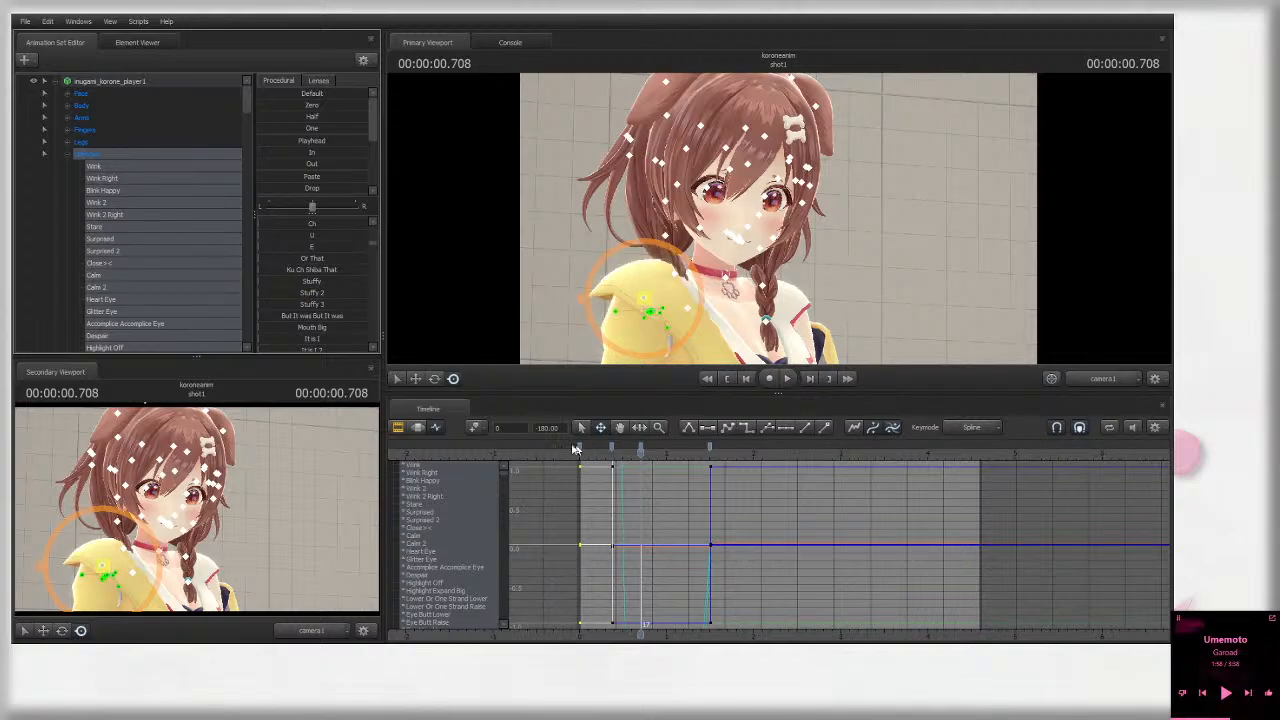
Step: Make the Unknown group's keys at 0.375 and 0.708 seconds stepped and play the blink back
{"action": "left_click", "coordinate": [613, 449]}
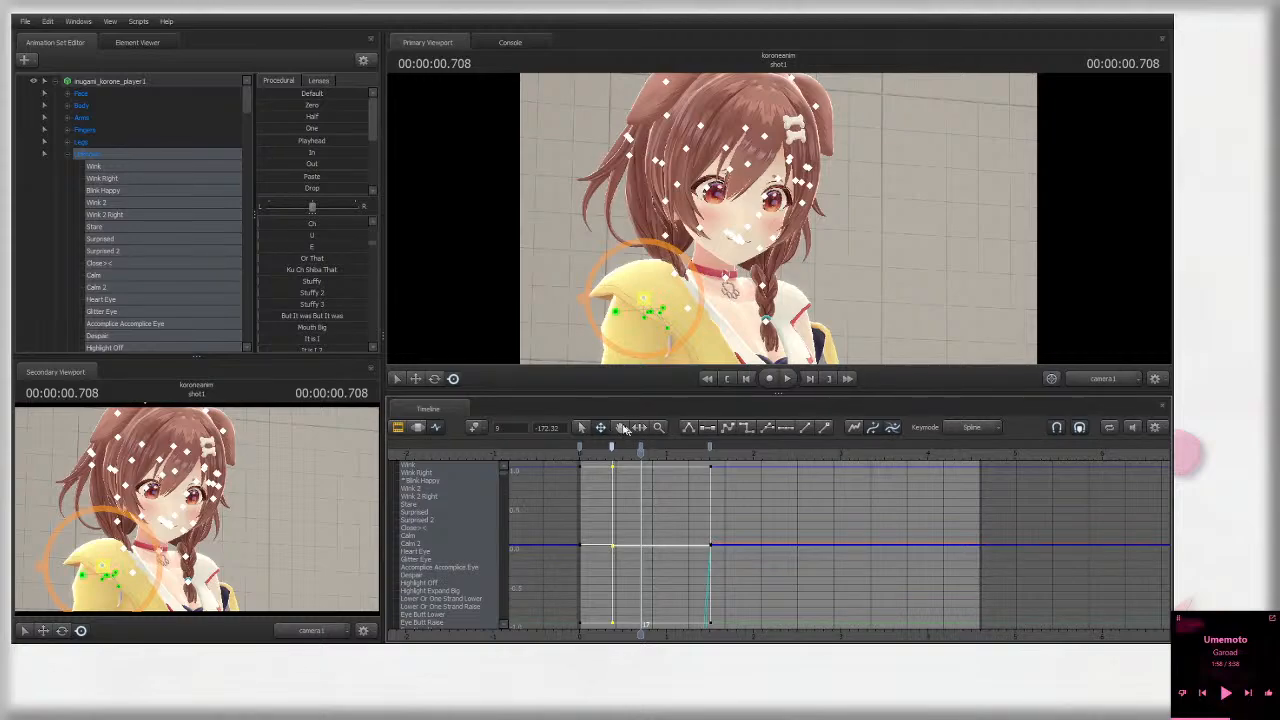
{"action": "key", "text": "space"}
{"action": "left_click", "coordinate": [610, 454]}
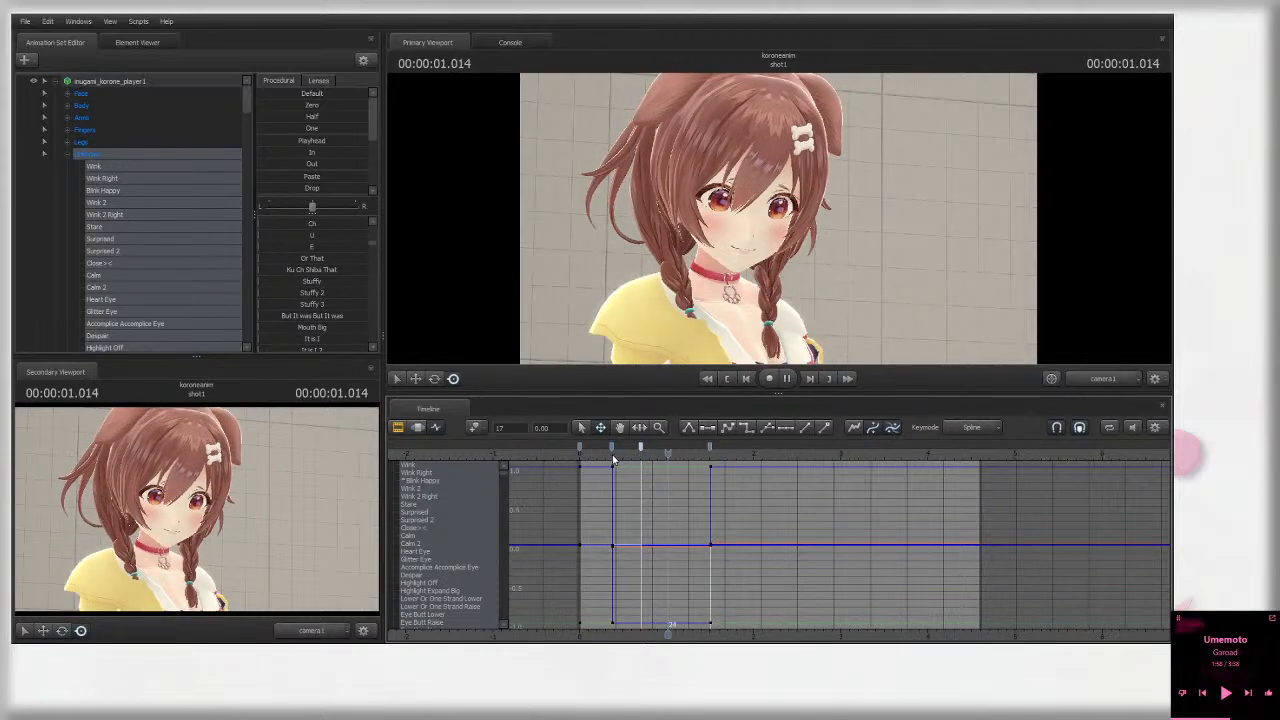
Step: Key the face at 0.958 seconds, testing Wink Right and raising Stare to its maximum
{"action": "left_click_drag", "start_coordinate": [600, 453], "coordinate": [662, 452]}
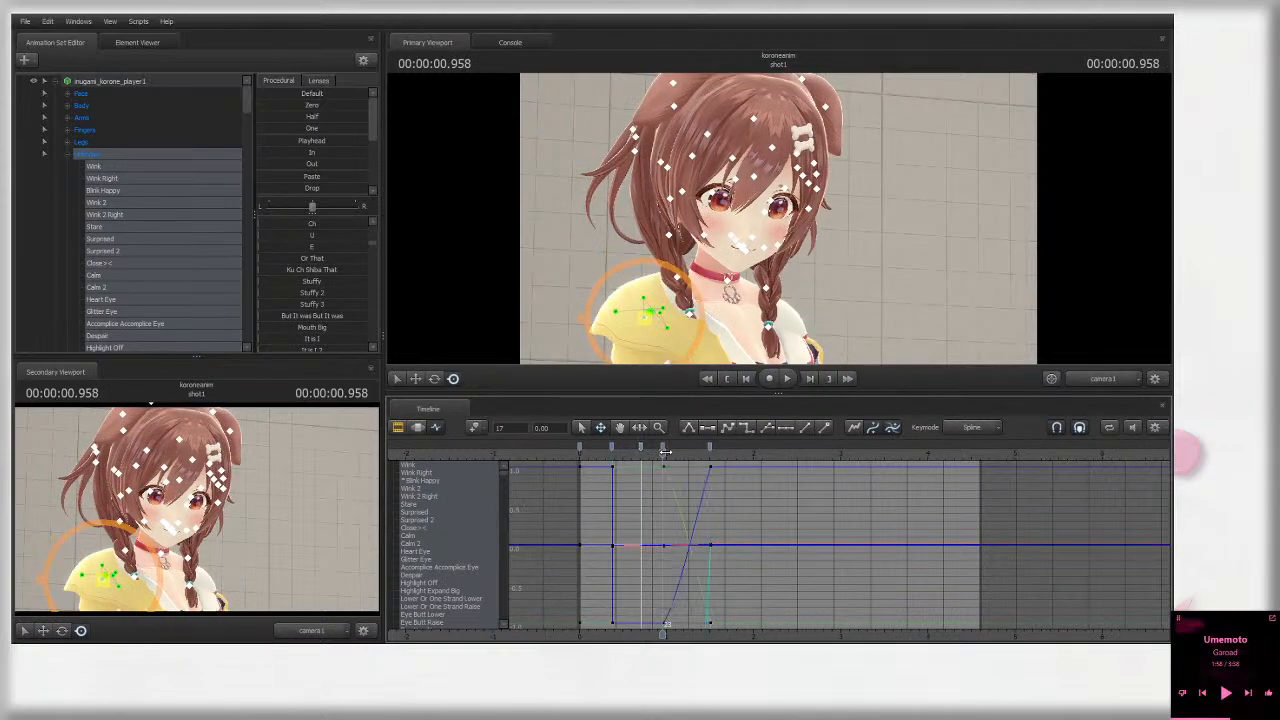
{"action": "scroll", "coordinate": [330, 300], "scroll_direction": "up", "scroll_amount": 2}
{"action": "scroll", "coordinate": [326, 306], "scroll_direction": "down", "scroll_amount": 4}
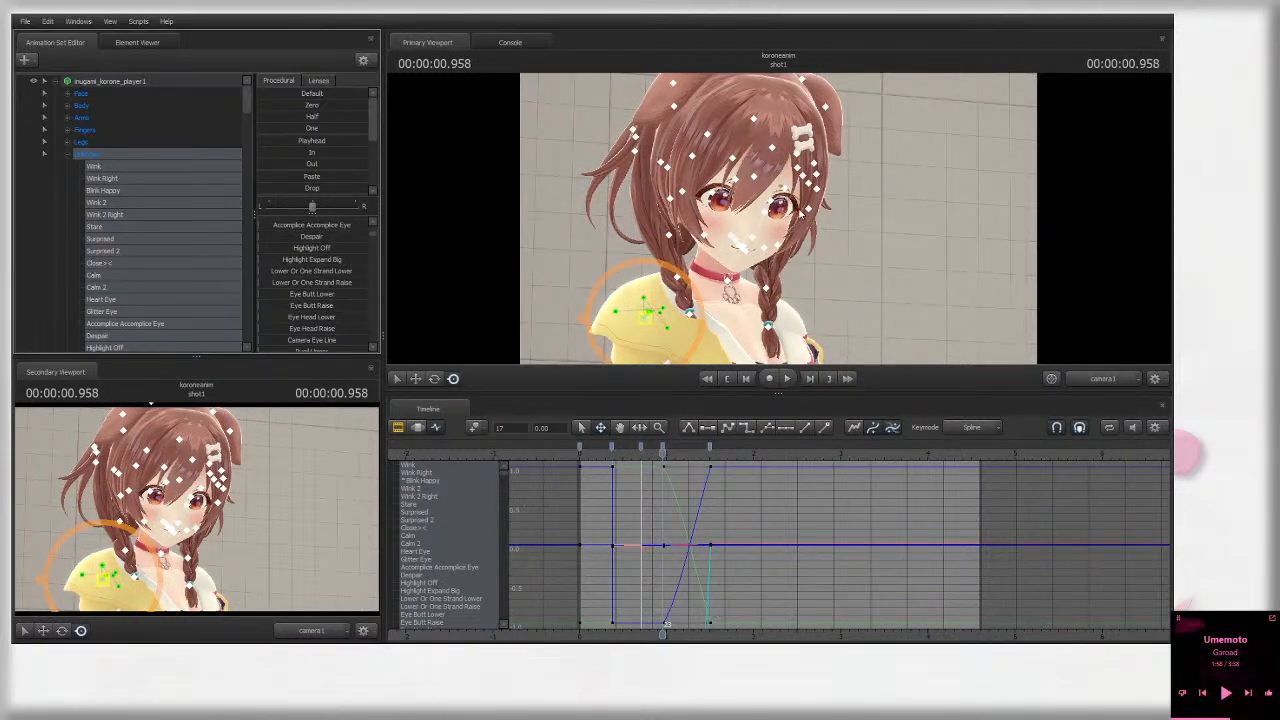
{"action": "scroll", "coordinate": [324, 292], "scroll_direction": "down", "scroll_amount": 10}
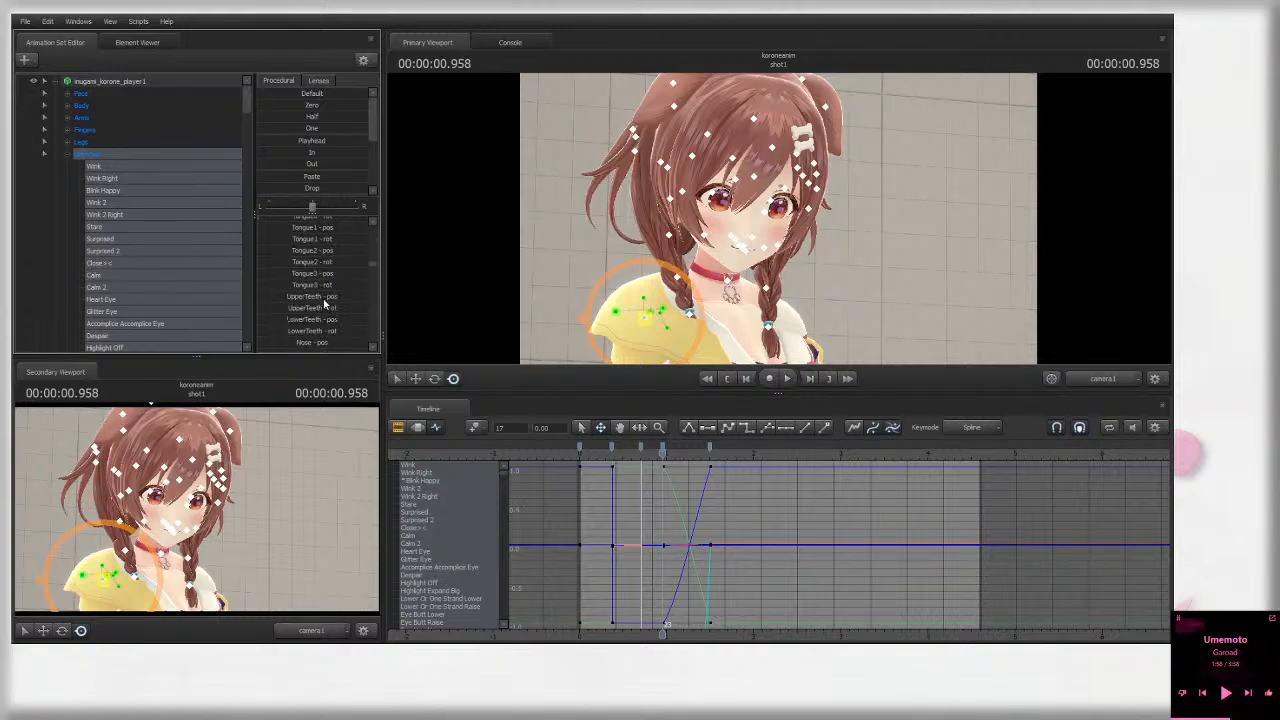
{"action": "scroll", "coordinate": [322, 300], "scroll_direction": "up", "scroll_amount": 10}
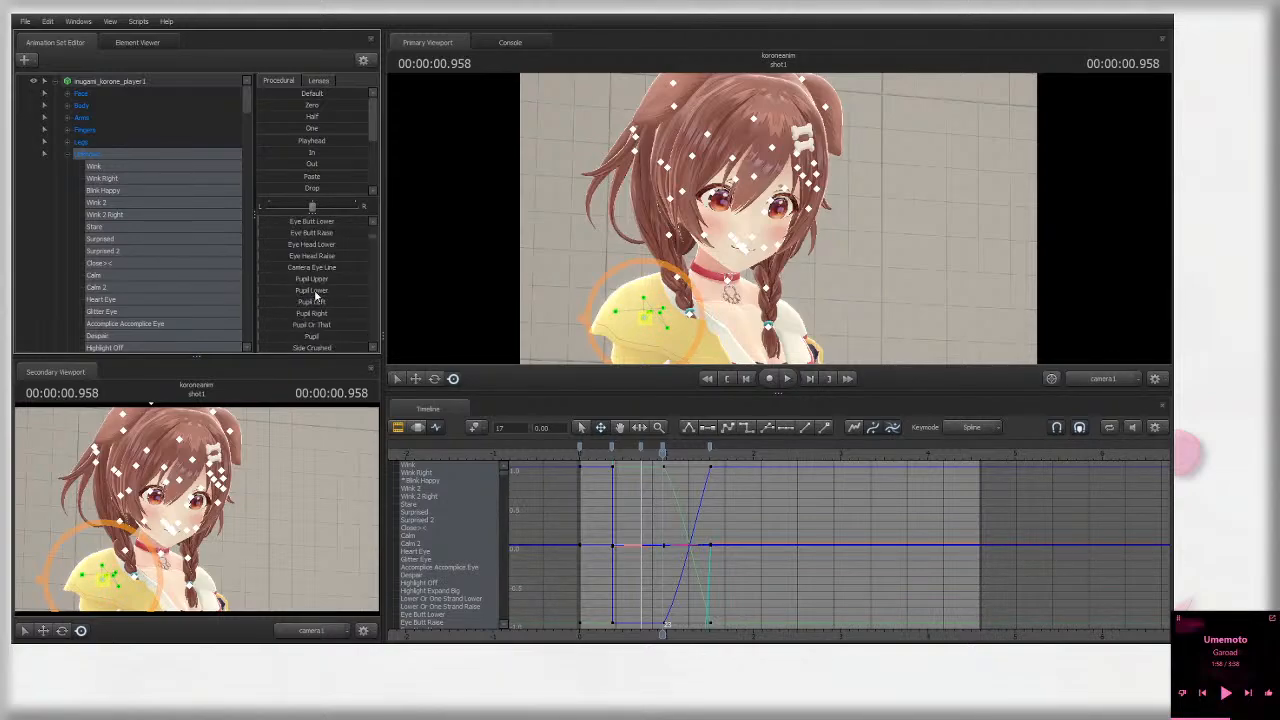
{"action": "scroll", "coordinate": [316, 237], "scroll_direction": "up", "scroll_amount": 3}
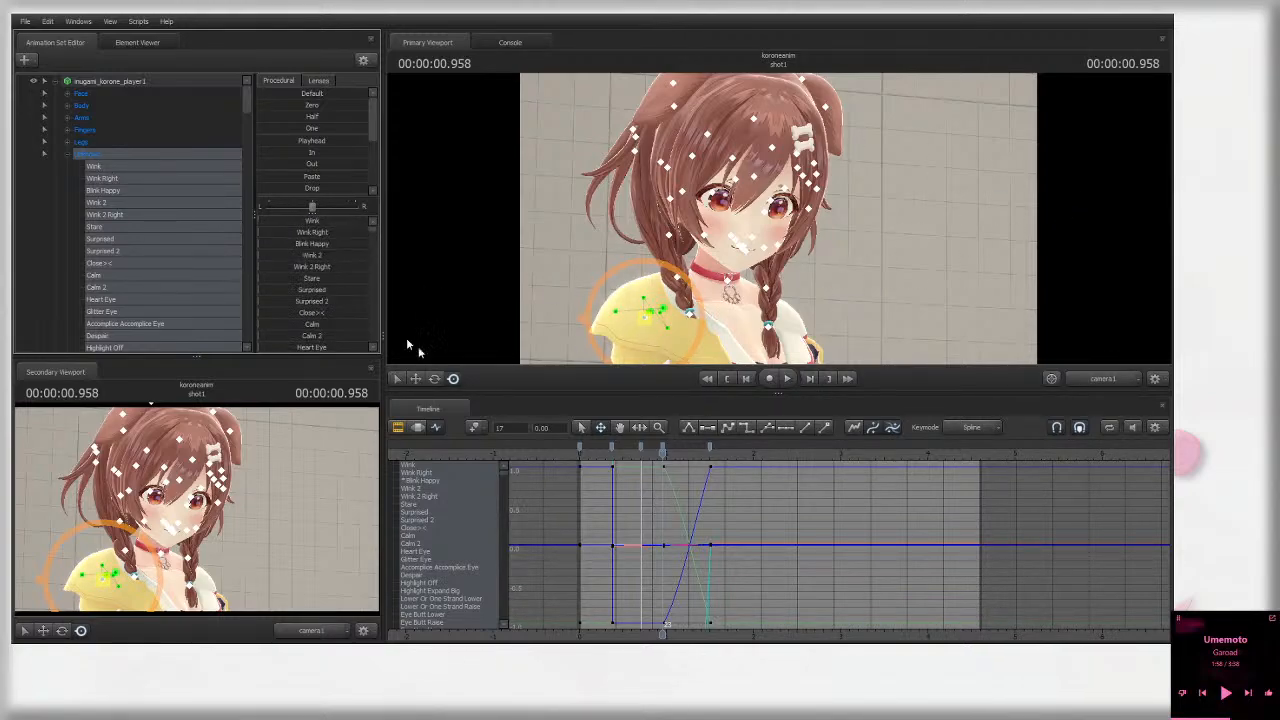
{"action": "scroll", "coordinate": [309, 274], "scroll_direction": "down", "scroll_amount": 3}
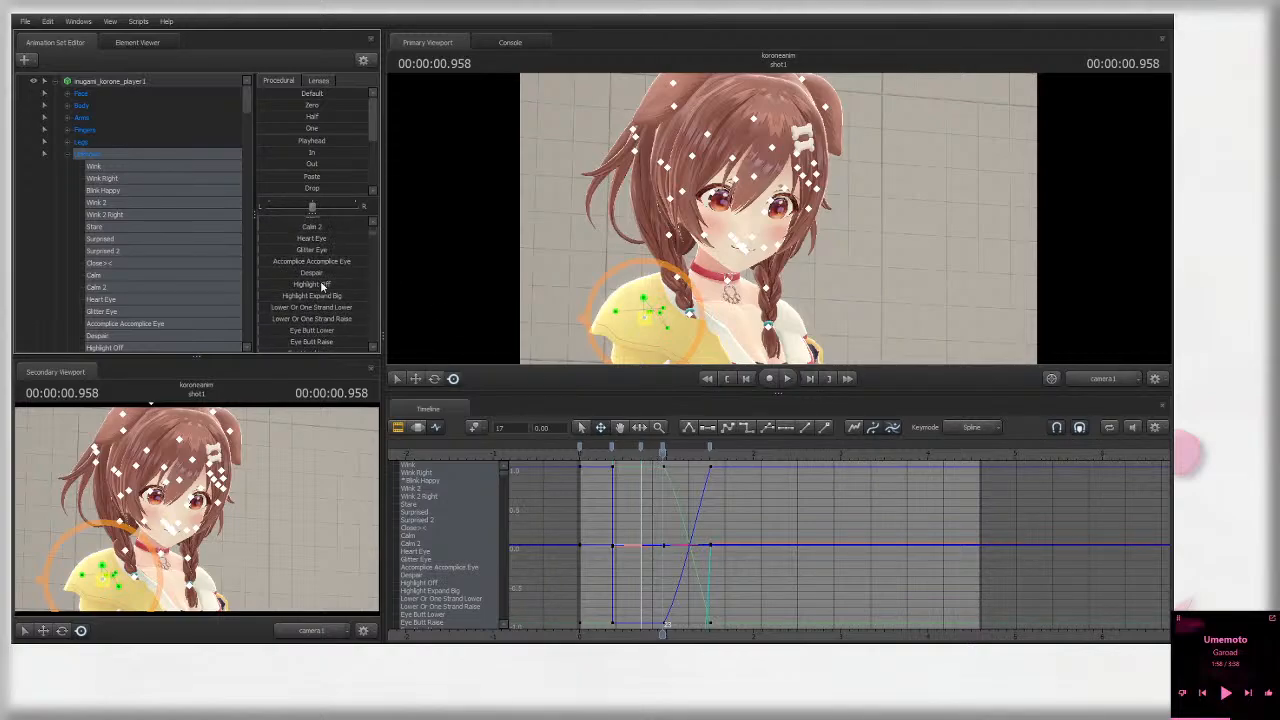
{"action": "scroll", "coordinate": [318, 280], "scroll_direction": "up", "scroll_amount": 3}
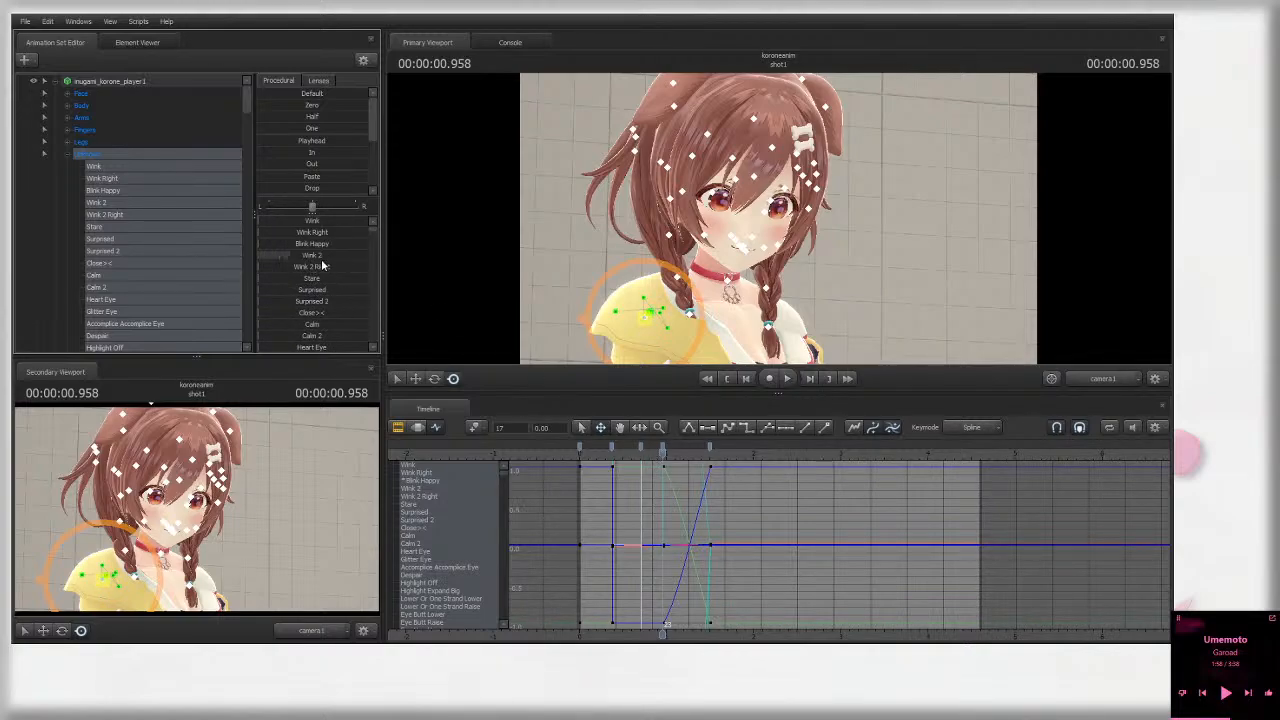
{"action": "left_click_drag", "start_coordinate": [317, 234], "coordinate": [332, 234]}
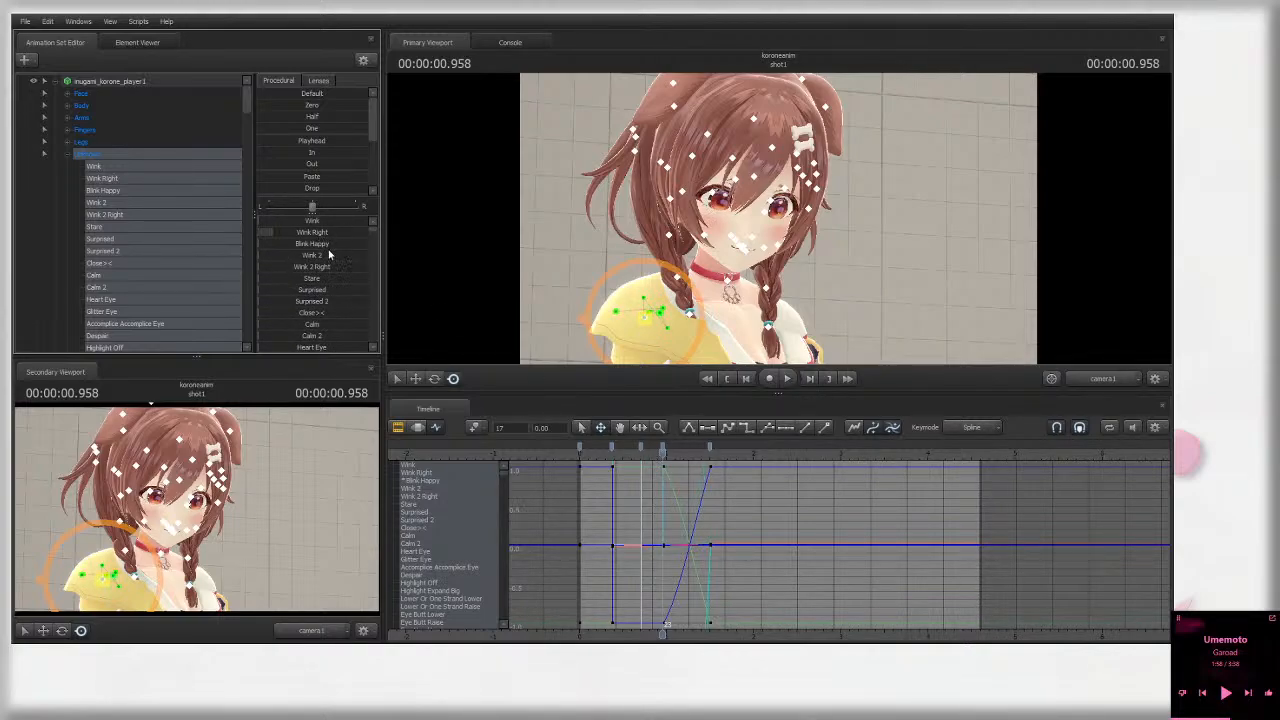
{"action": "left_click_drag", "start_coordinate": [314, 278], "coordinate": [366, 278]}
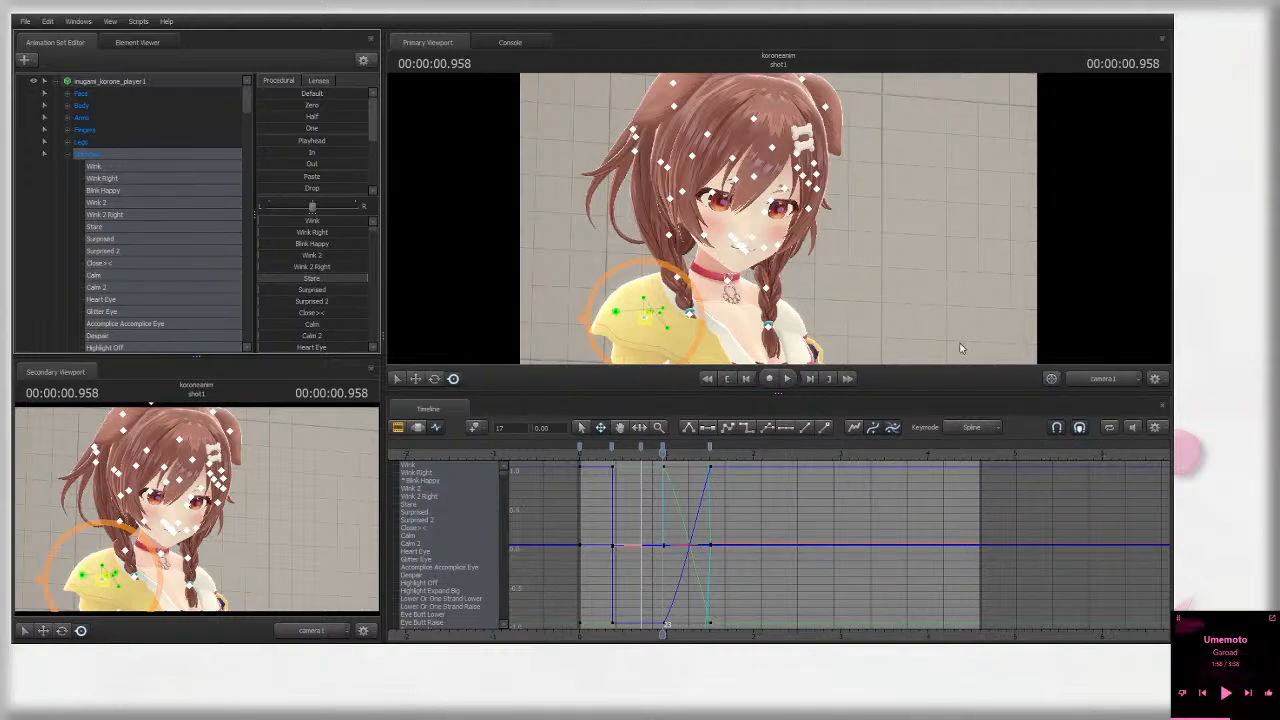
Step: Try to lower both eyebrow bones slightly at 0.958 seconds, working close to the face through the work camera
{"action": "left_click", "coordinate": [1088, 379]}
{"action": "left_click_drag", "start_coordinate": [750, 230], "coordinate": [740, 225]}
{"action": "key", "text": "s"}
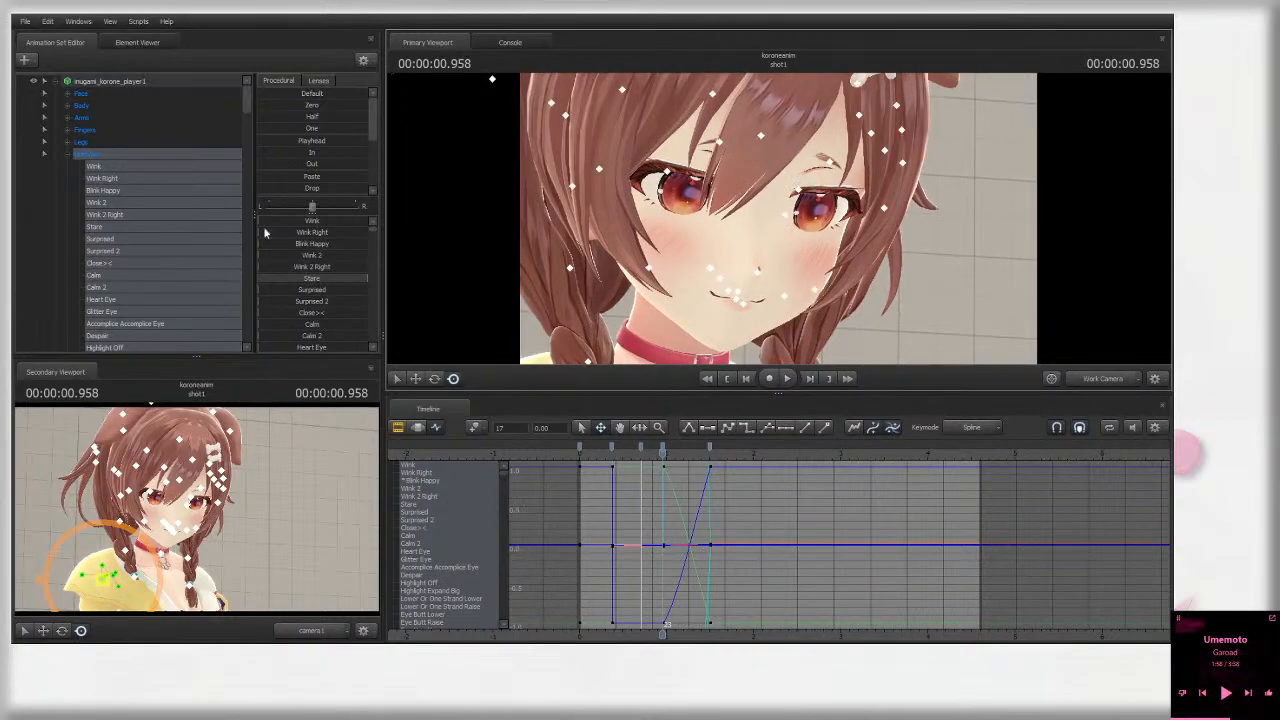
{"action": "scroll", "coordinate": [326, 310], "scroll_direction": "down", "scroll_amount": 7}
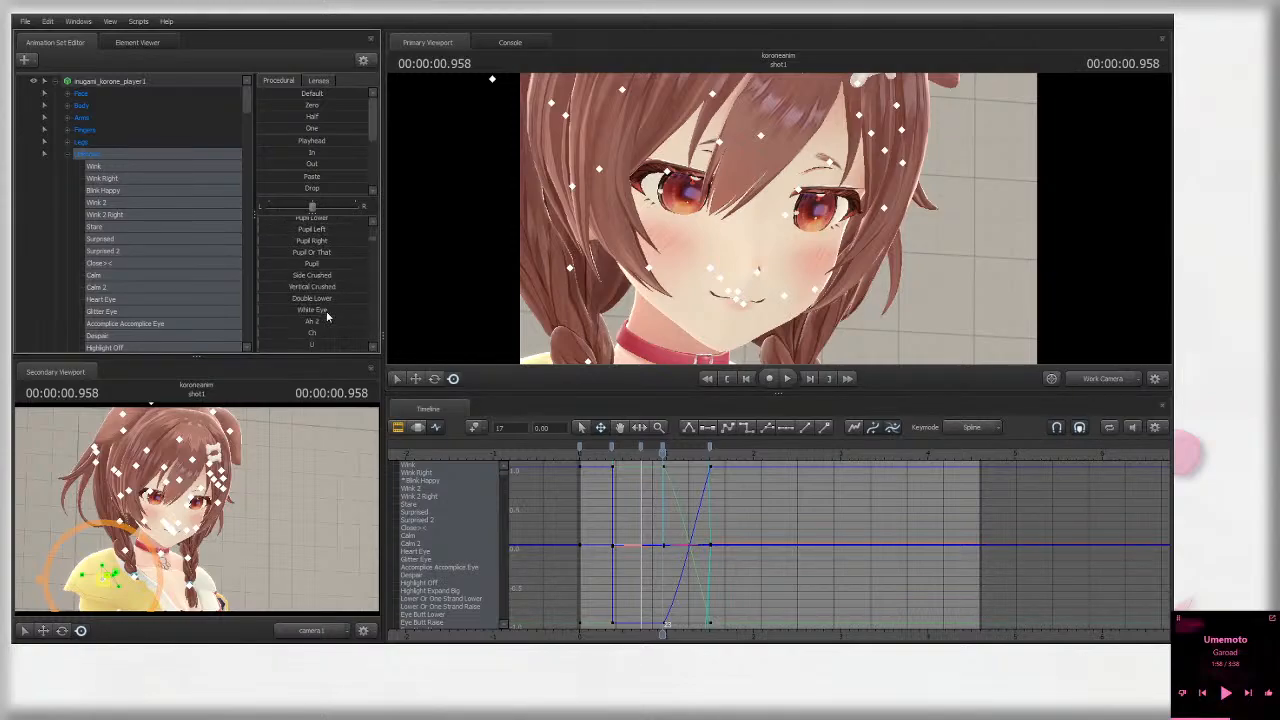
{"action": "left_click", "coordinate": [722, 153]}
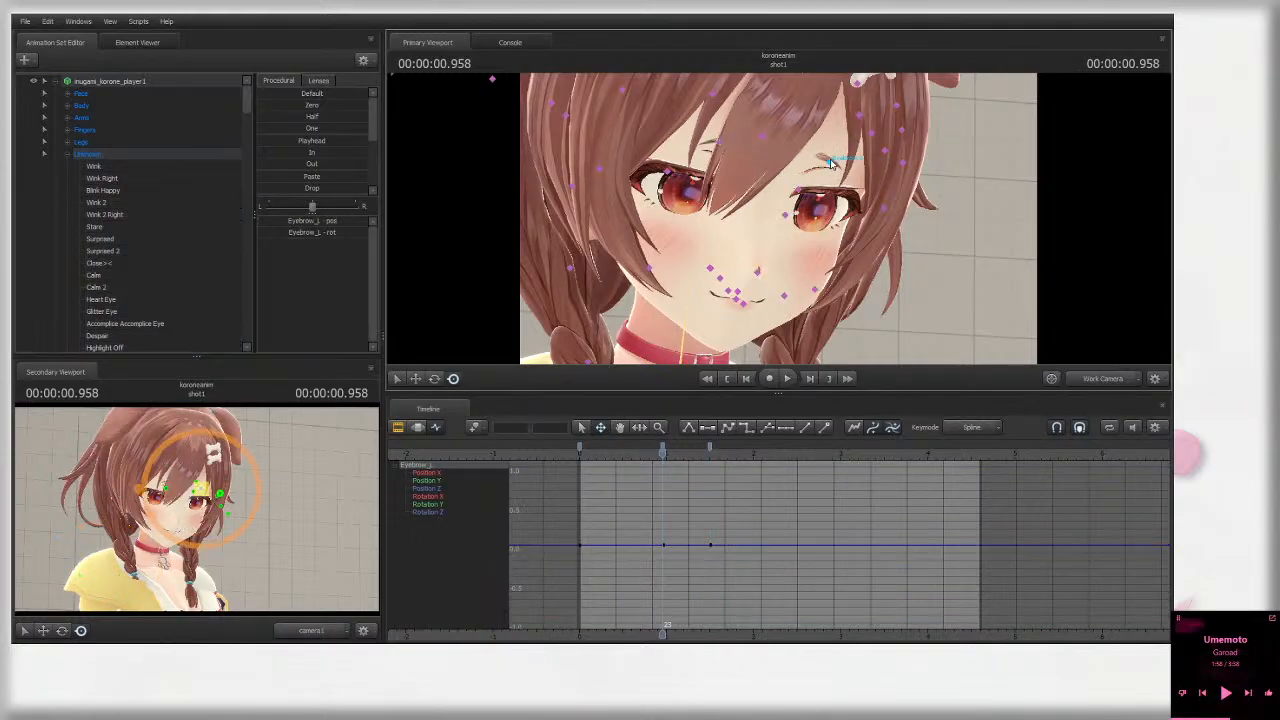
{"action": "left_click", "coordinate": [720, 150], "text": "ctrl+shift"}
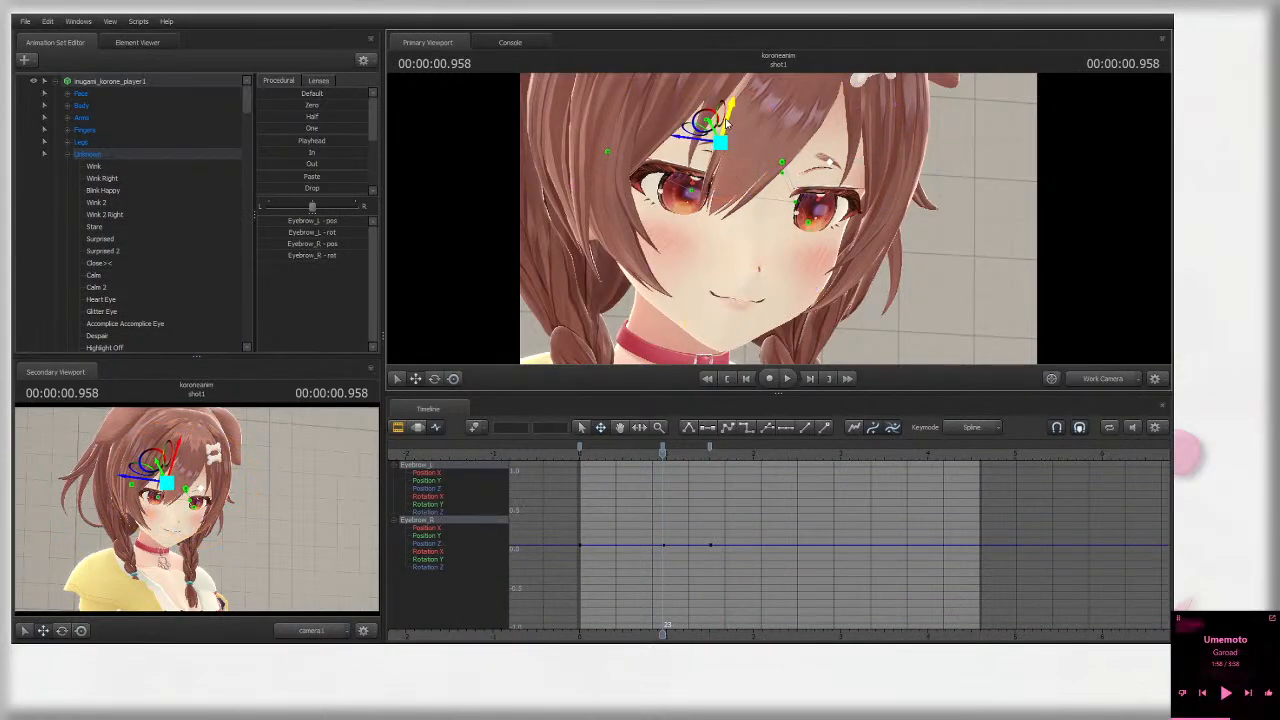
{"action": "left_click_drag", "start_coordinate": [727, 121], "coordinate": [727, 140]}
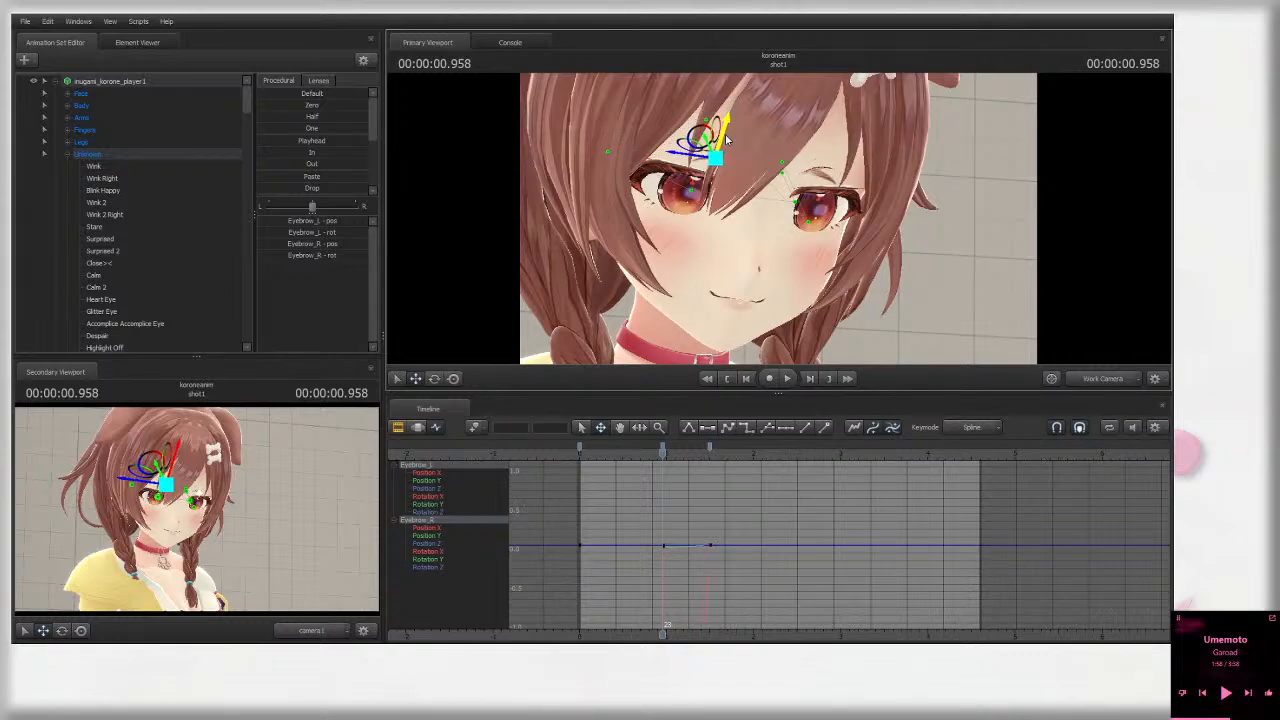
Step: Try the Ch and Lick mouth sliders in the Unknown group at 0.958 seconds
{"action": "left_click", "coordinate": [148, 152]}
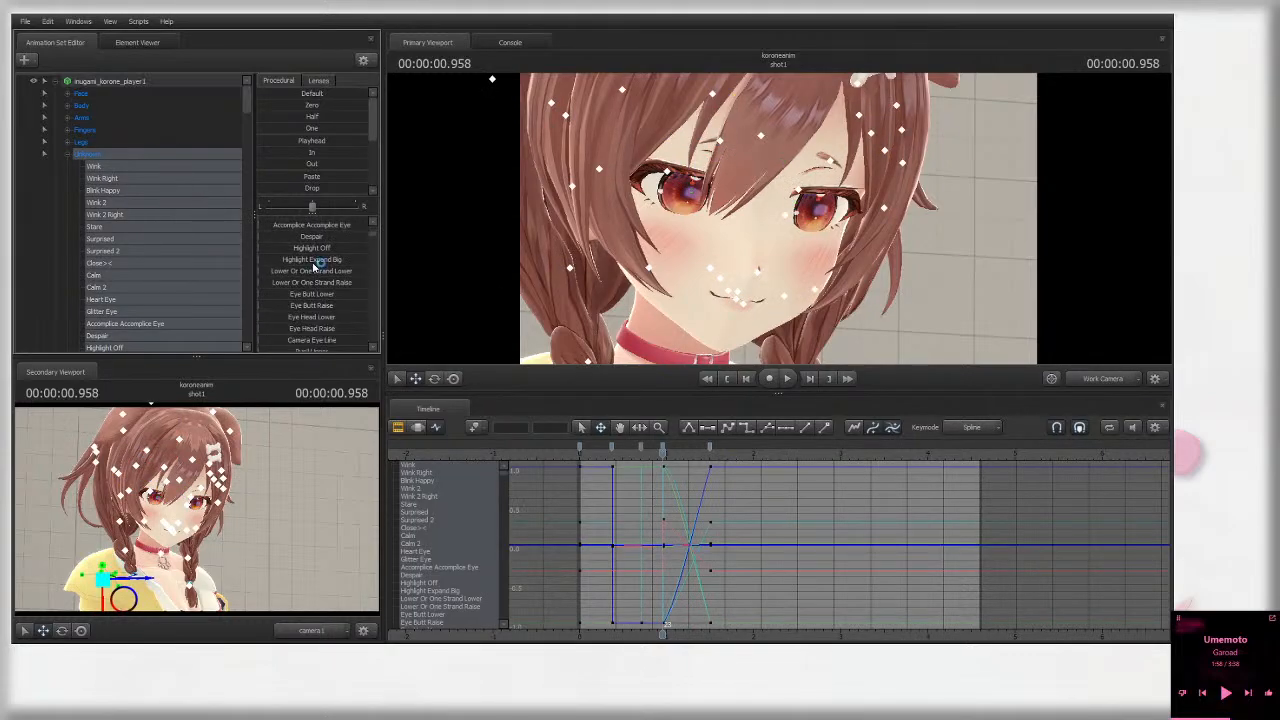
{"action": "scroll", "coordinate": [315, 265], "scroll_direction": "down", "scroll_amount": 5}
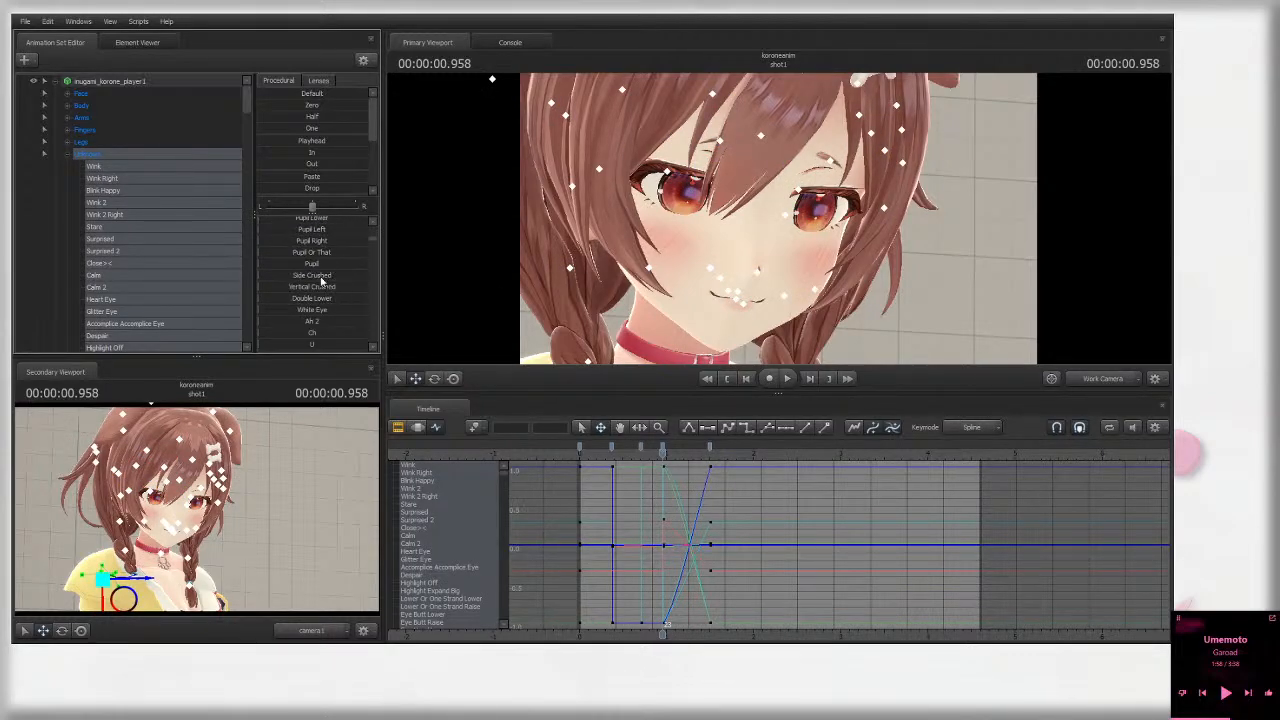
{"action": "mouse_move", "coordinate": [321, 280]}
{"action": "left_mouse_down"}
{"action": "mouse_move", "coordinate": [385, 280]}
{"action": "mouse_move", "coordinate": [318, 280]}
{"action": "left_mouse_up"}
{"action": "scroll", "coordinate": [320, 300], "scroll_direction": "down", "scroll_amount": 1}
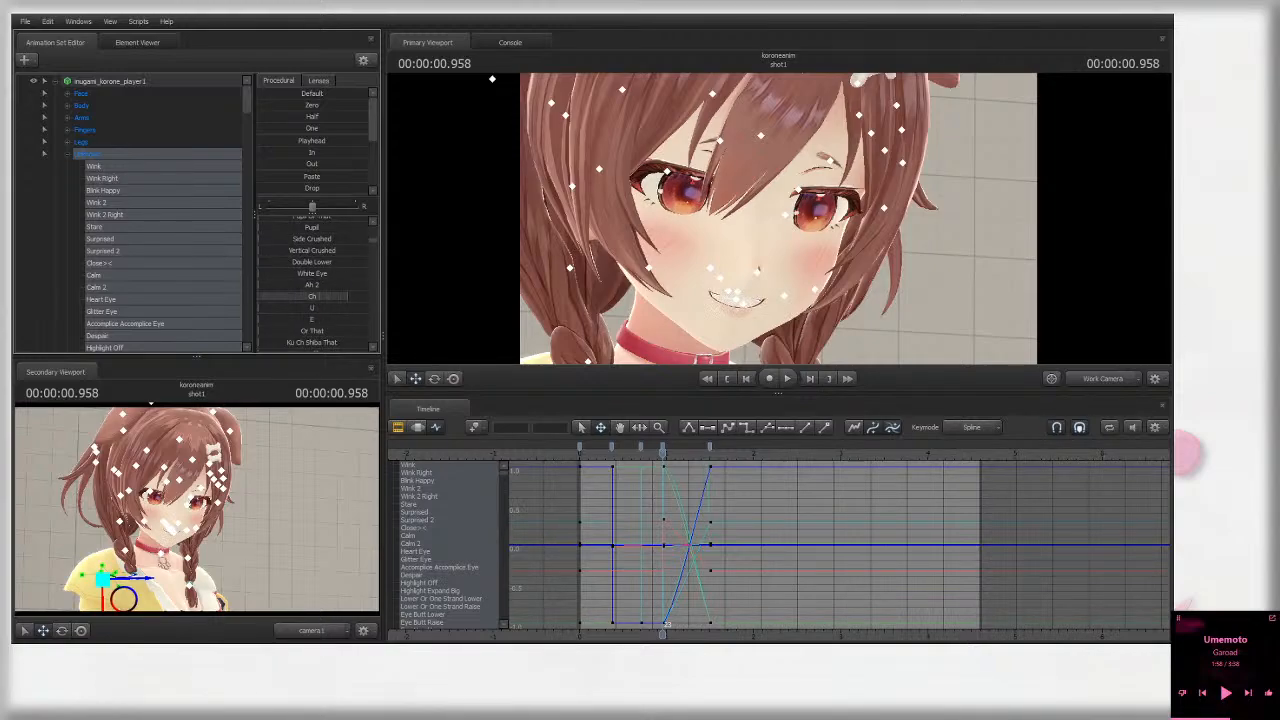
{"action": "scroll", "coordinate": [335, 309], "scroll_direction": "down", "scroll_amount": 3}
{"action": "scroll", "coordinate": [335, 311], "scroll_direction": "up", "scroll_amount": 3}
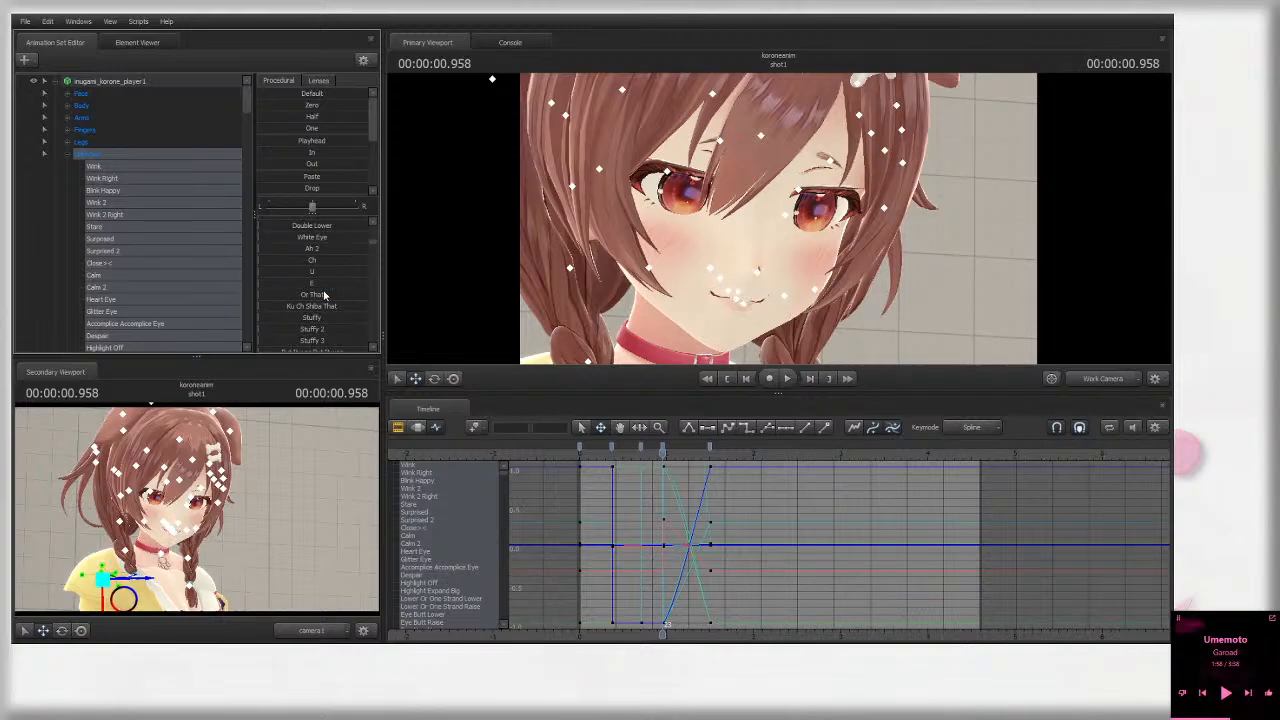
{"action": "scroll", "coordinate": [326, 297], "scroll_direction": "down", "scroll_amount": 3}
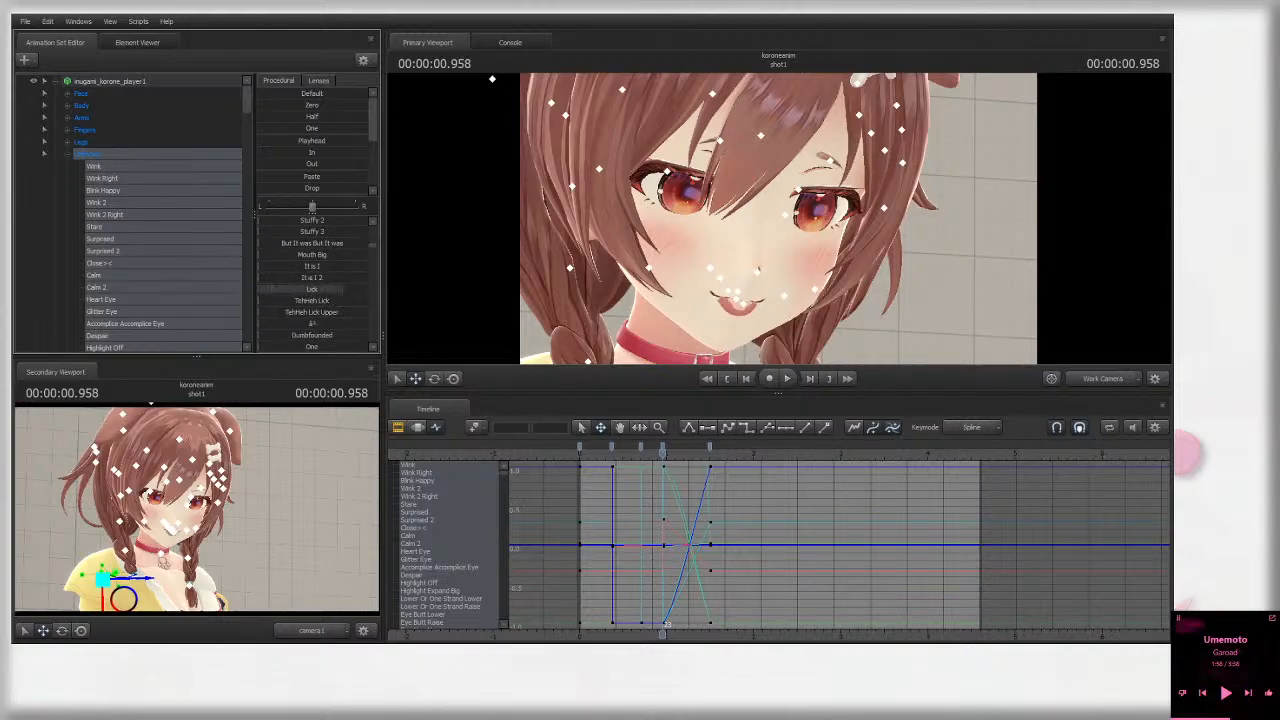
Step: At 0.958 seconds, raise Shrink to its maximum, Slant to about 0.35 and Lower to about 0.3
{"action": "scroll", "coordinate": [328, 288], "scroll_direction": "down", "scroll_amount": 3}
{"action": "left_click_drag", "start_coordinate": [313, 273], "coordinate": [458, 290]}
{"action": "scroll", "coordinate": [322, 284], "scroll_direction": "down", "scroll_amount": 1}
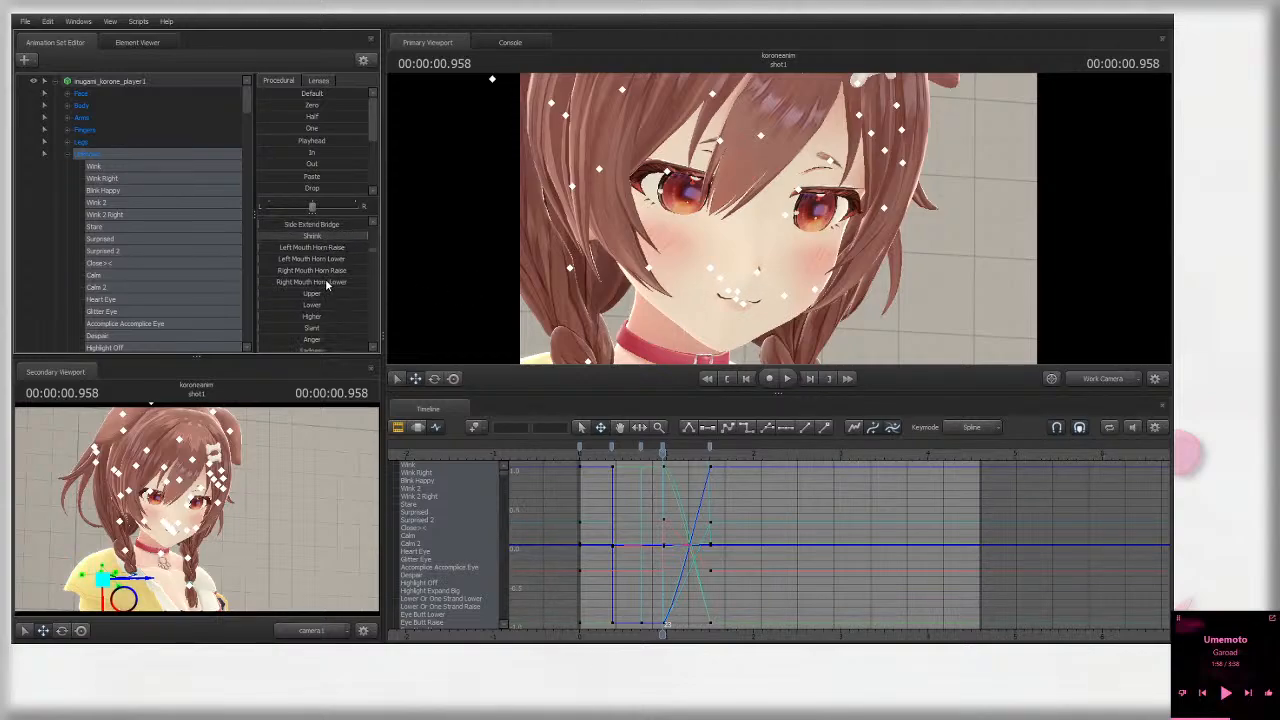
{"action": "scroll", "coordinate": [313, 268], "scroll_direction": "down", "scroll_amount": 1}
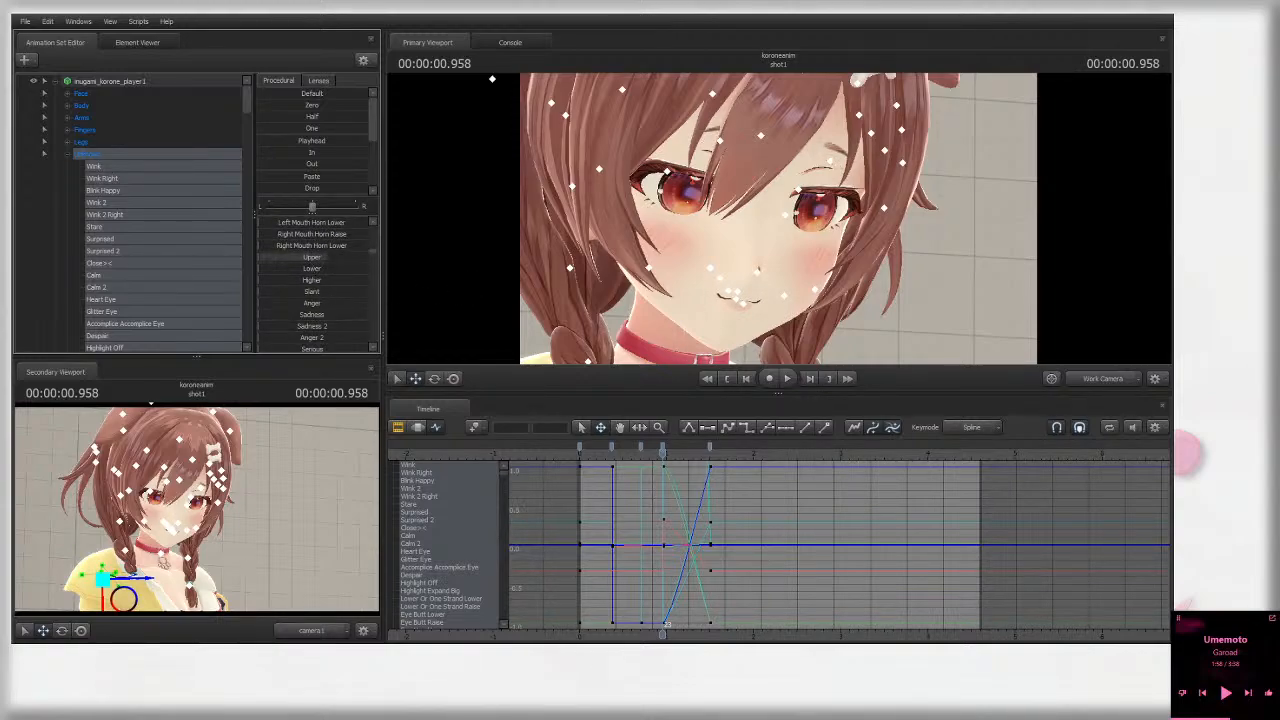
{"action": "left_click_drag", "start_coordinate": [260, 268], "coordinate": [290, 268]}
Step: Play back the stepped 0.958-second face key and reset the Lower slider to zero at 0.708 seconds
{"action": "key", "text": "space"}
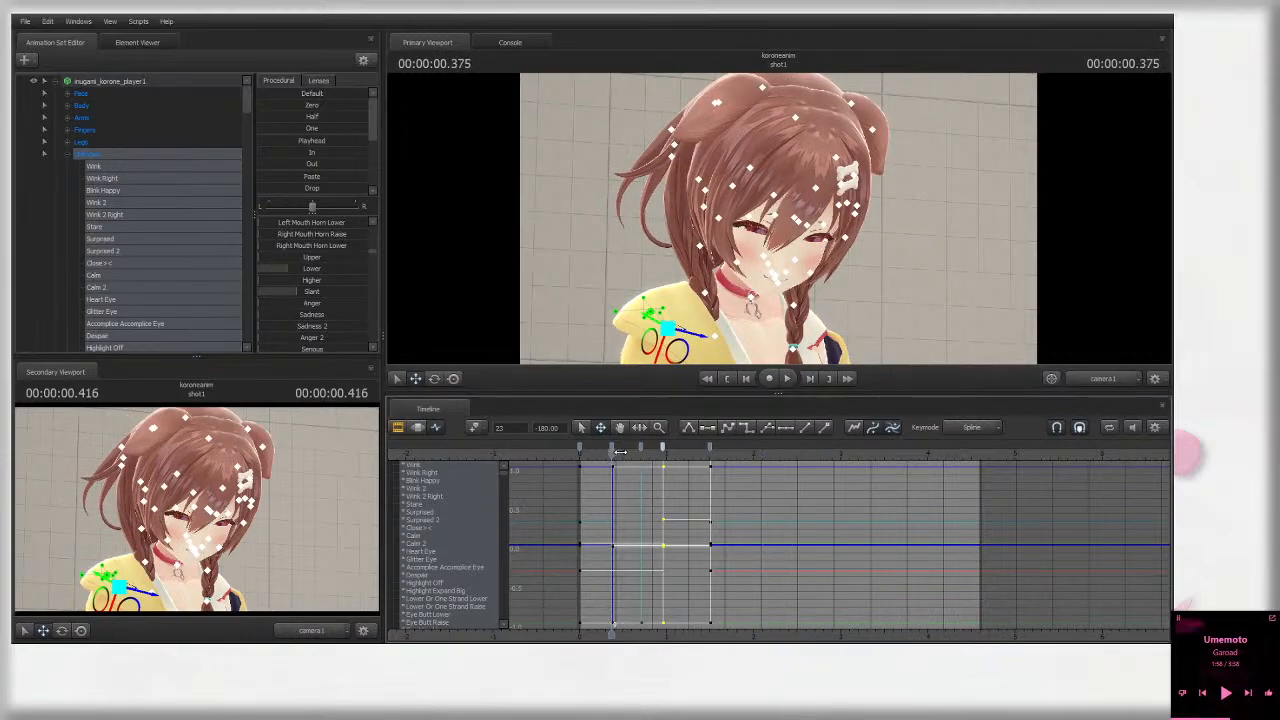
{"action": "key", "text": "space"}
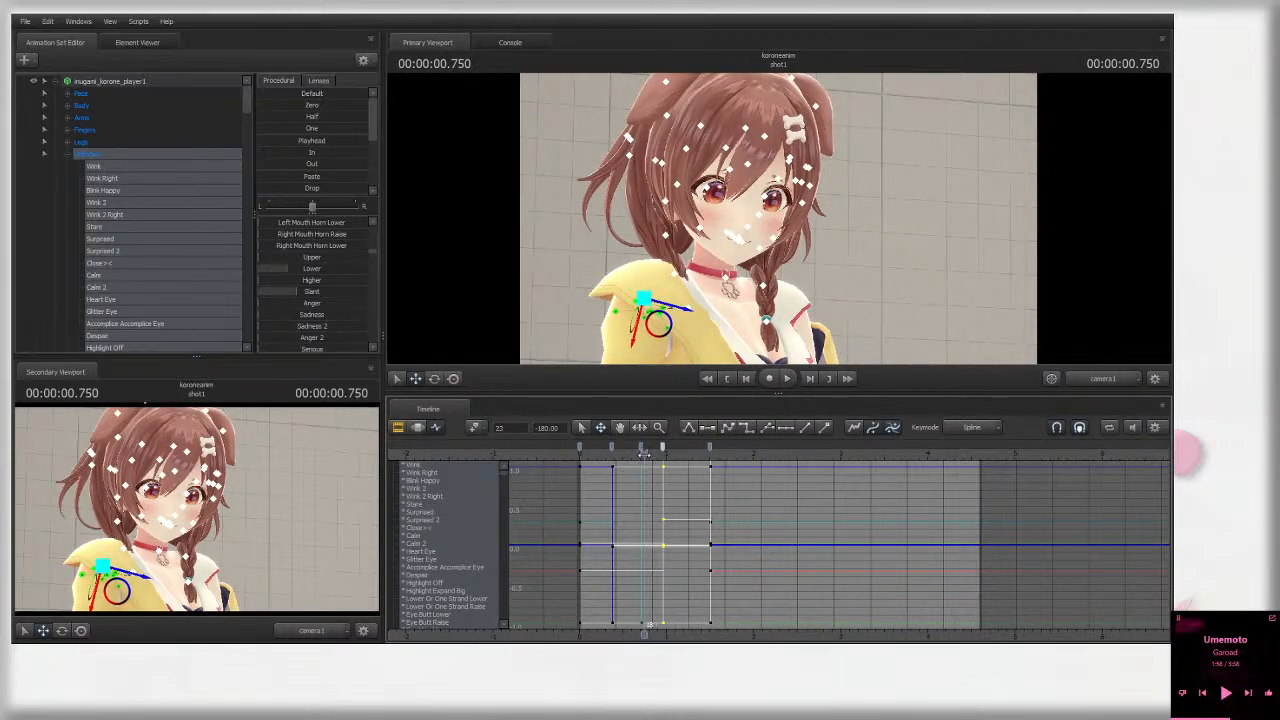
{"action": "left_click_drag", "start_coordinate": [645, 453], "coordinate": [641, 454]}
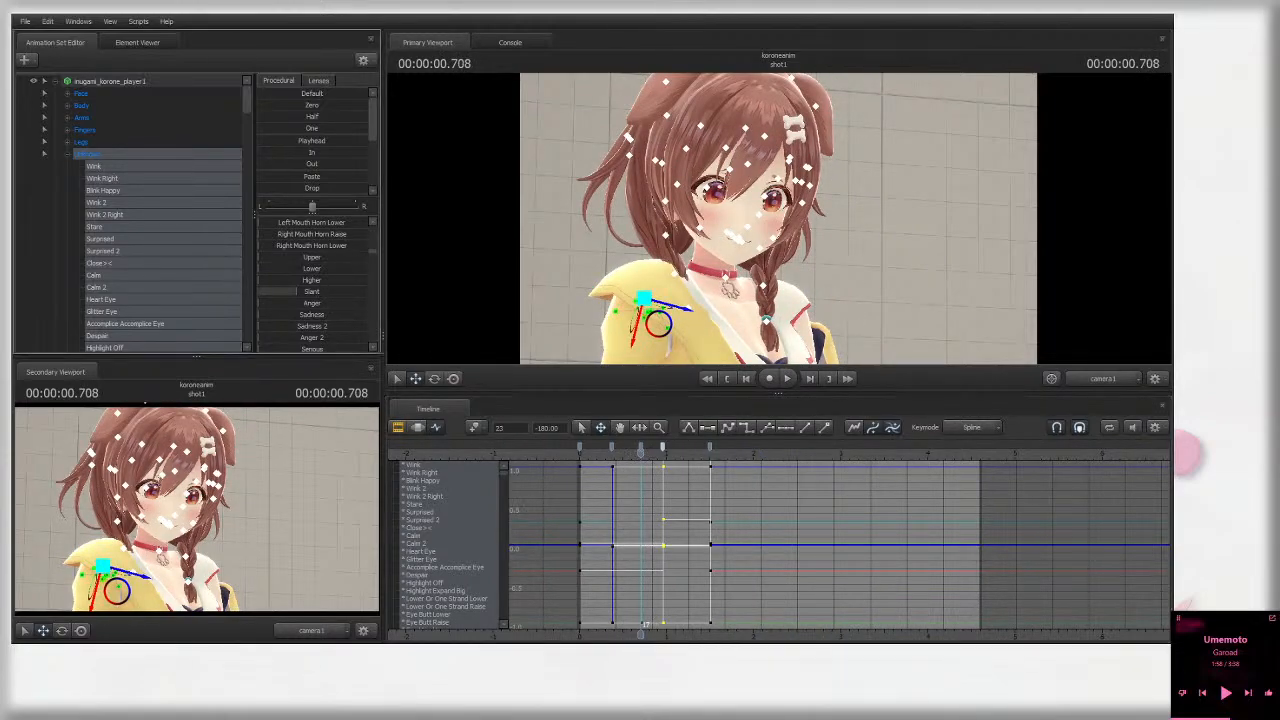
{"action": "scroll", "coordinate": [325, 288], "scroll_direction": "down", "scroll_amount": 3}
{"action": "scroll", "coordinate": [325, 261], "scroll_direction": "up", "scroll_amount": 1}
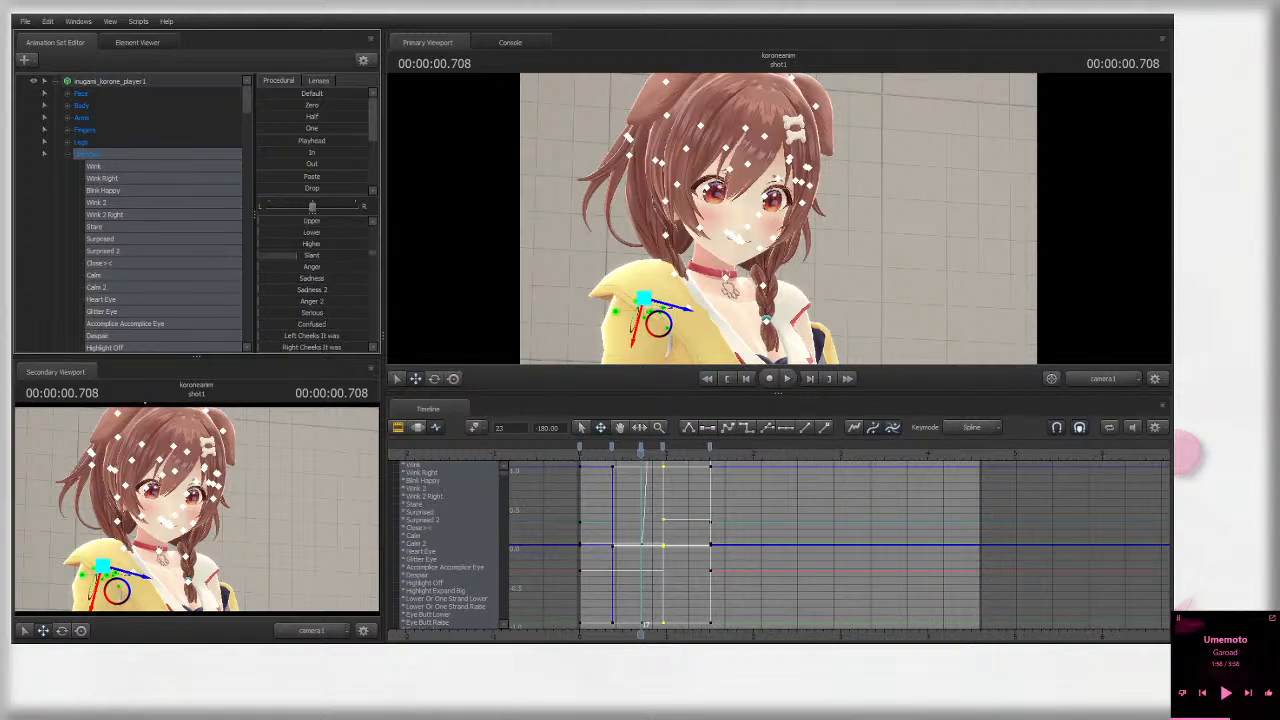
Step: Look through the Unknown group's sliders at 0.708 seconds and set Blink Happy to about 0.3
{"action": "scroll", "coordinate": [313, 264], "scroll_direction": "up", "scroll_amount": 2}
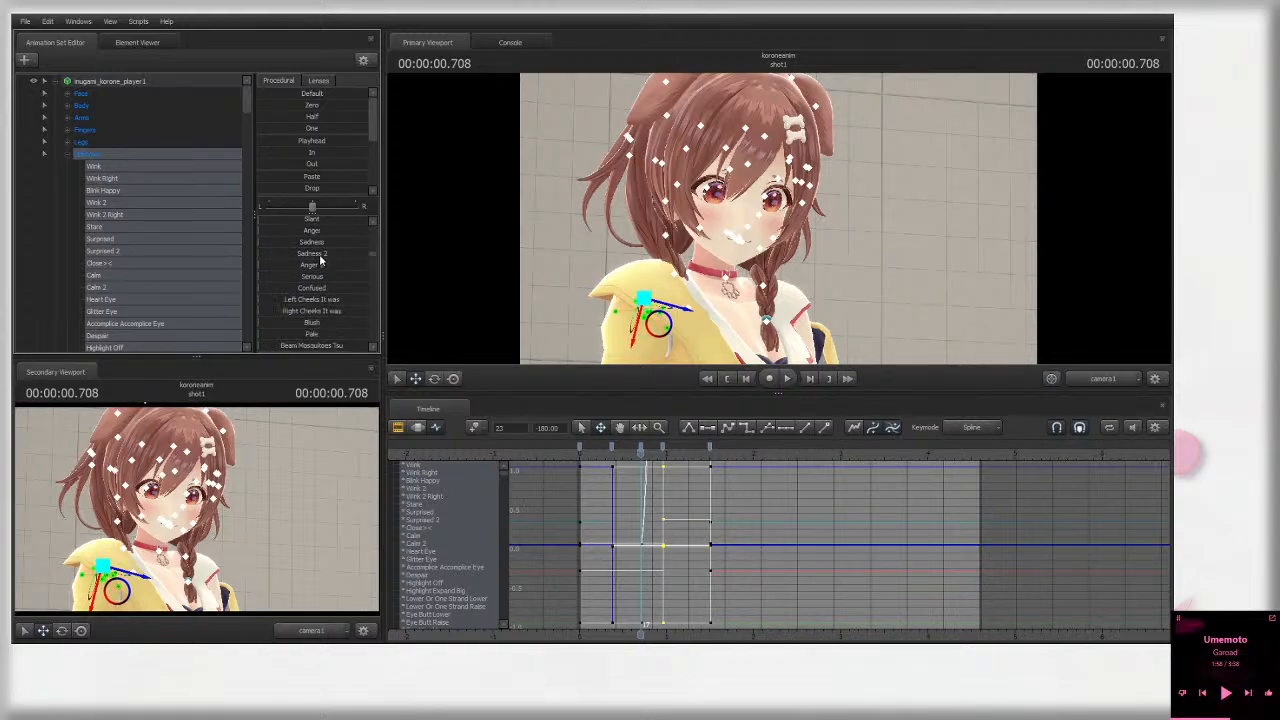
{"action": "scroll", "coordinate": [319, 292], "scroll_direction": "up", "scroll_amount": 8}
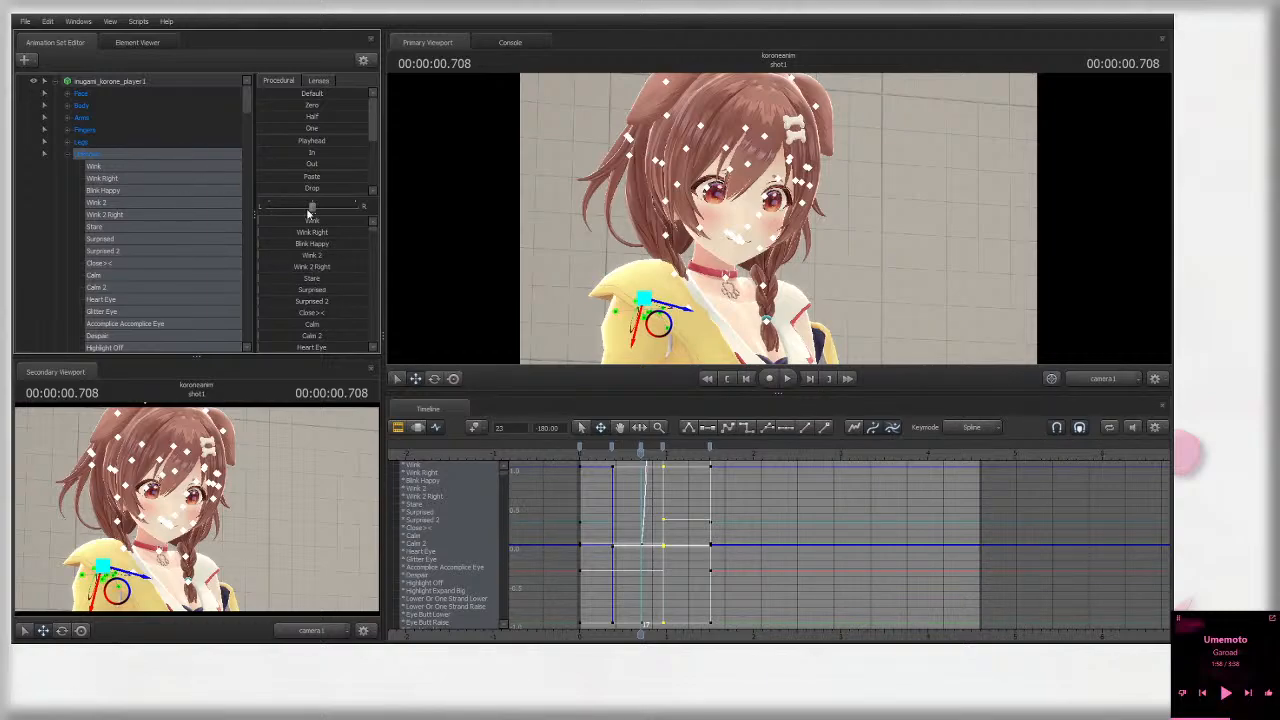
{"action": "scroll", "coordinate": [325, 249], "scroll_direction": "down", "scroll_amount": 6}
{"action": "scroll", "coordinate": [322, 284], "scroll_direction": "up", "scroll_amount": 5}
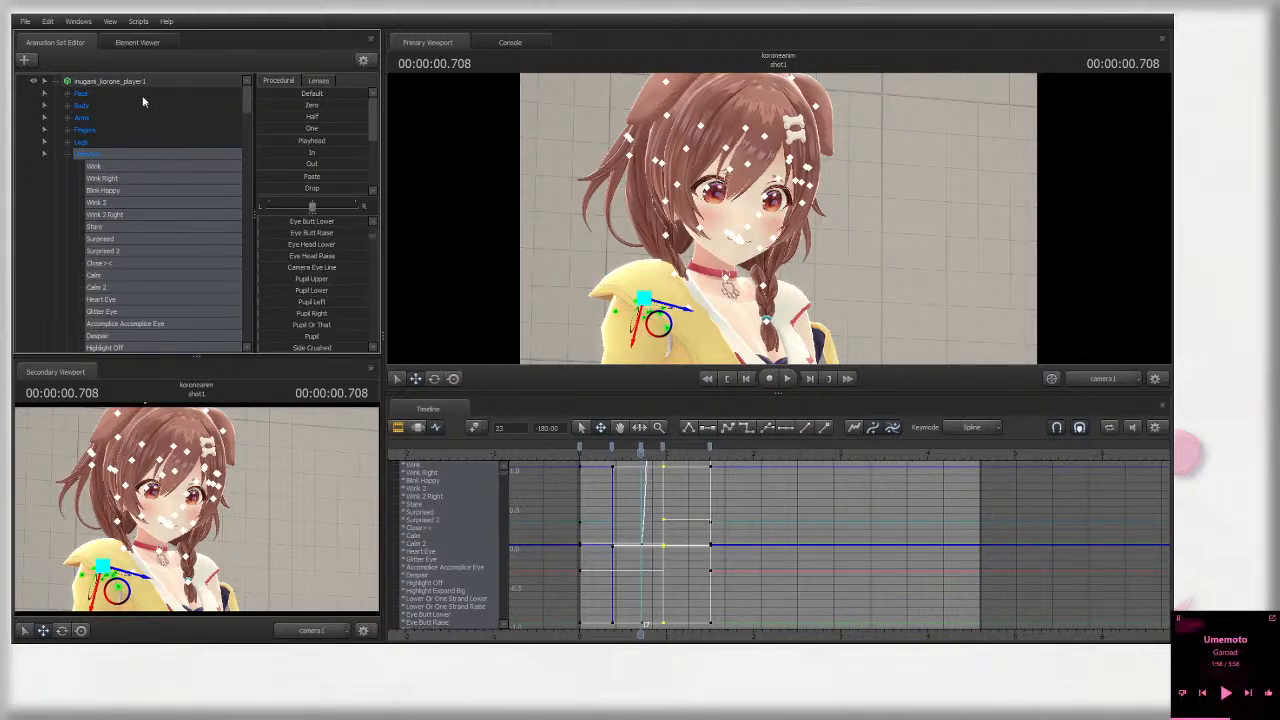
{"action": "left_click", "coordinate": [171, 152]}
{"action": "left_click", "coordinate": [171, 152]}
{"action": "scroll", "coordinate": [340, 268], "scroll_direction": "up", "scroll_amount": 6}
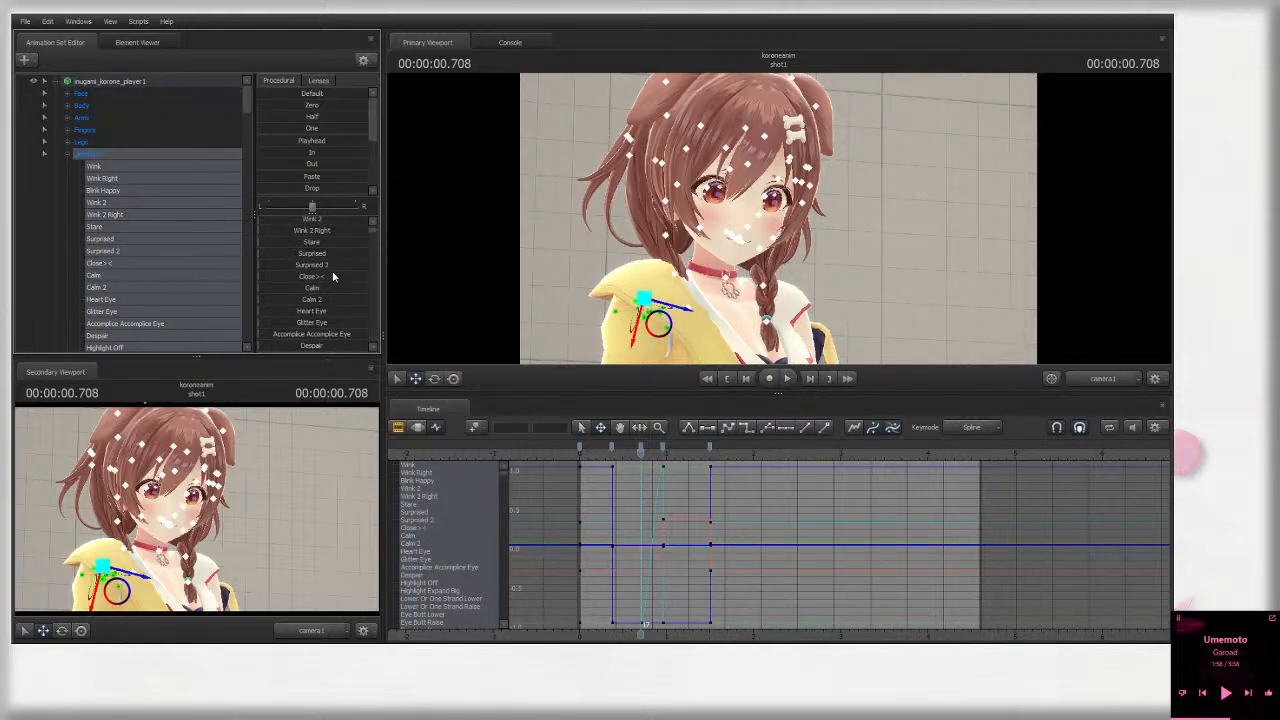
{"action": "scroll", "coordinate": [334, 276], "scroll_direction": "up", "scroll_amount": 1}
{"action": "left_click_drag", "start_coordinate": [322, 249], "coordinate": [288, 249]}
Step: Make all five of the Unknown group's keys stepped and play the facial animation back
{"action": "mouse_move", "coordinate": [604, 453]}
{"action": "left_mouse_down"}
{"action": "mouse_move", "coordinate": [592, 453]}
{"action": "mouse_move", "coordinate": [674, 449]}
{"action": "mouse_move", "coordinate": [594, 449]}
{"action": "left_mouse_up"}
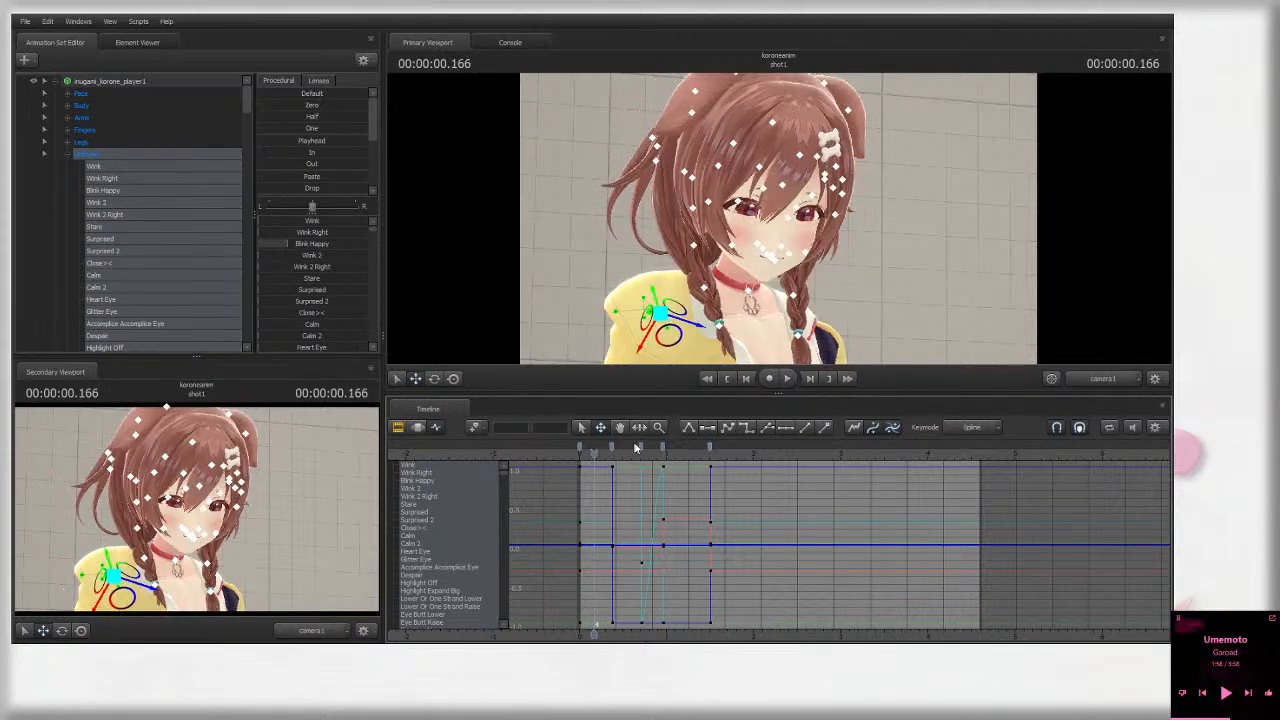
{"action": "left_click", "coordinate": [583, 450]}
{"action": "left_click", "coordinate": [711, 450], "text": "shift"}
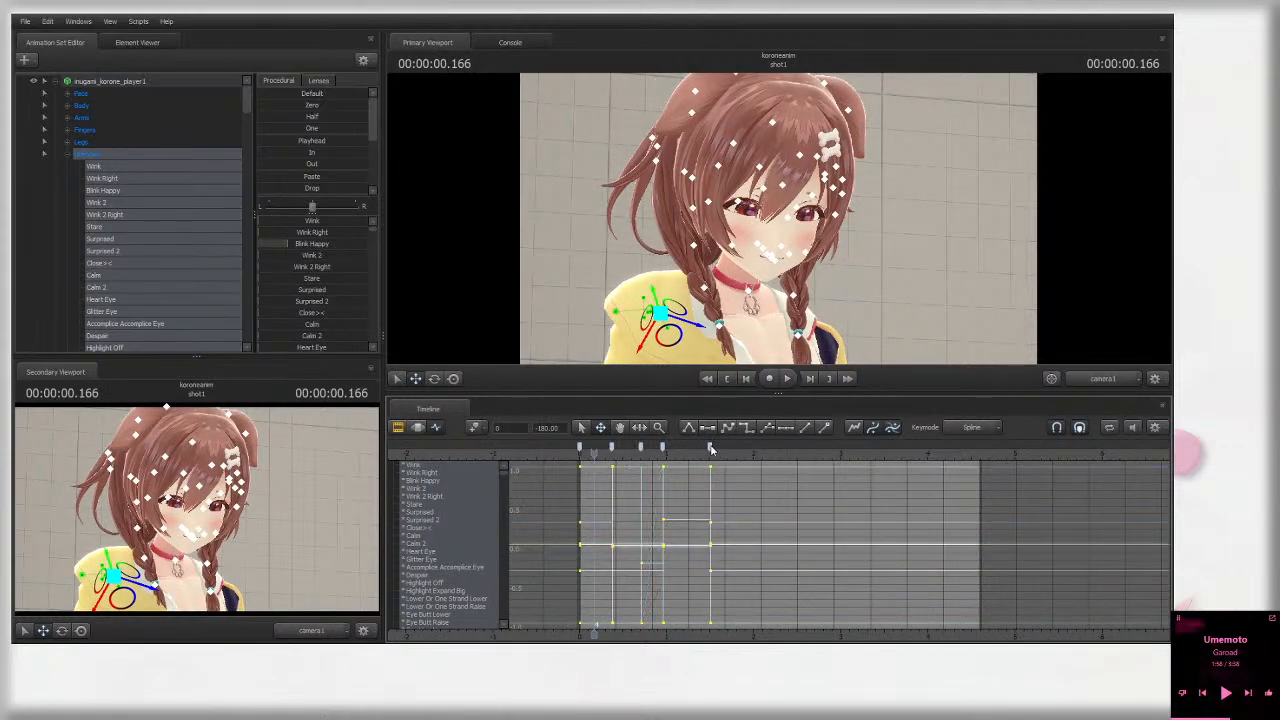
{"action": "key", "text": "space"}
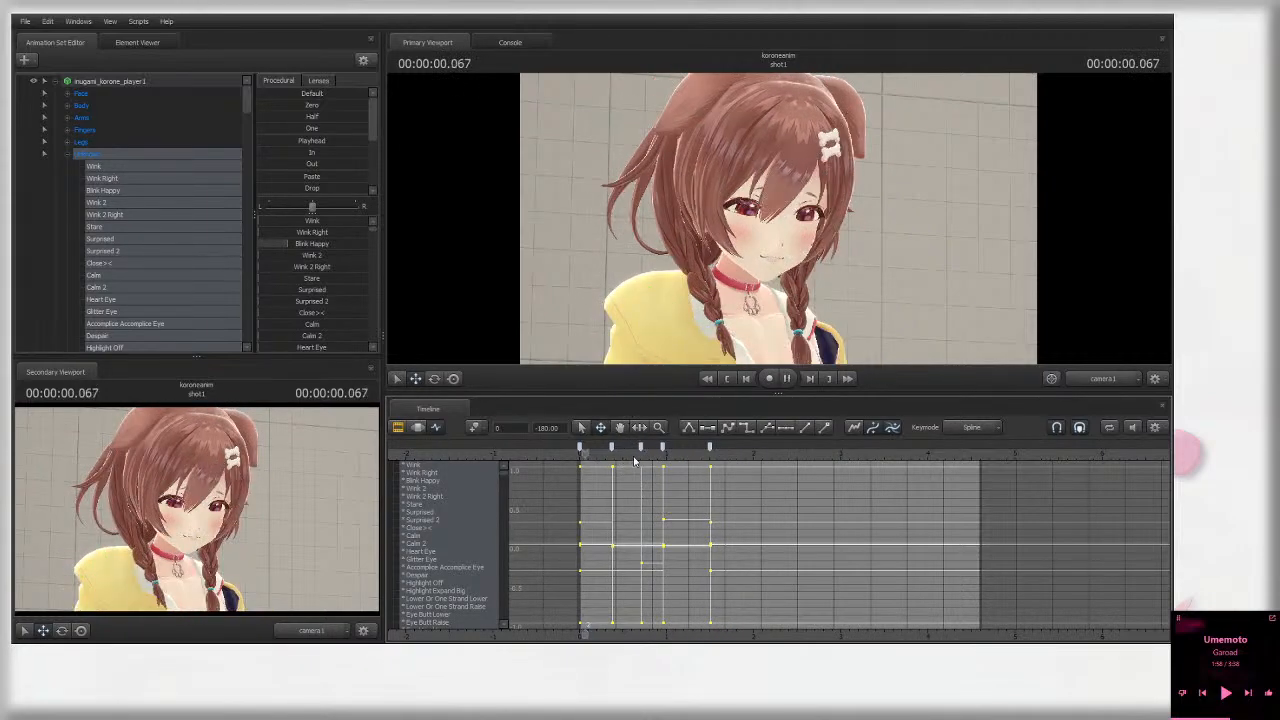
{"action": "key", "text": "space"}
Step: Inspect the face keys around 0.708 and 0.958 seconds and key the whole face at 0.833 seconds
{"action": "scroll", "coordinate": [690, 463], "scroll_direction": "up", "scroll_amount": 2}
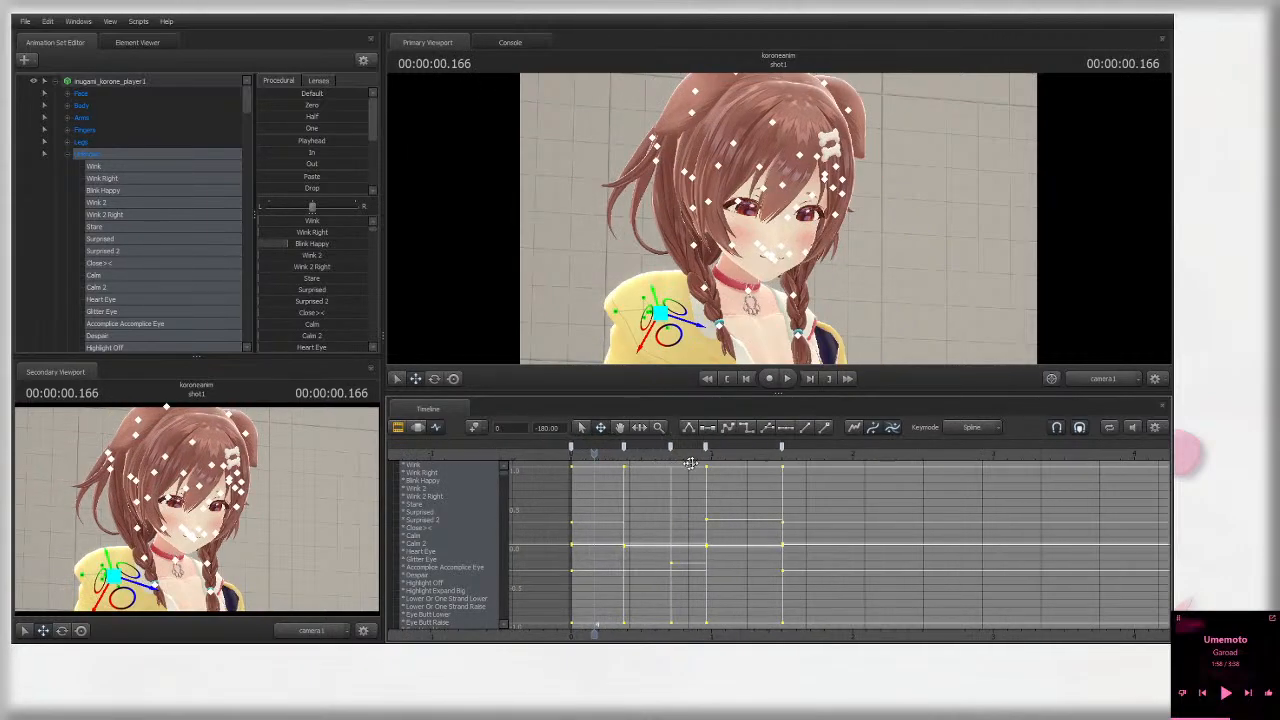
{"action": "left_click", "coordinate": [670, 448]}
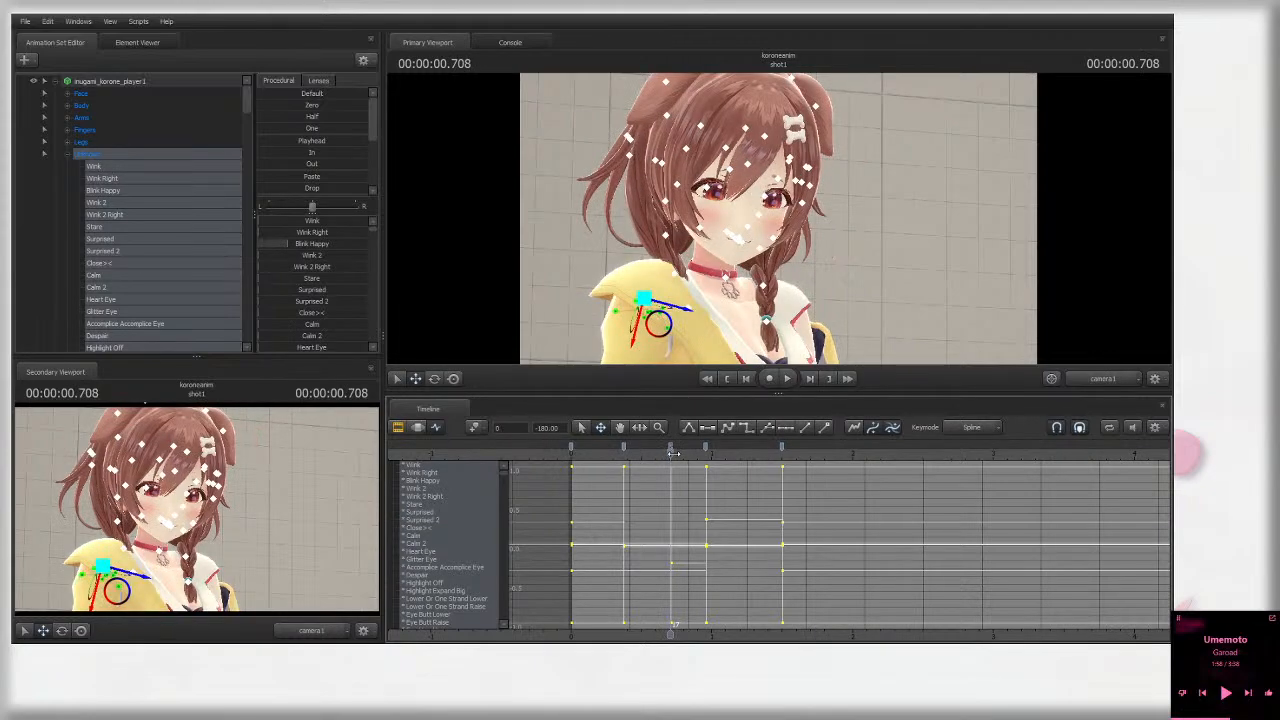
{"action": "mouse_move", "coordinate": [673, 453]}
{"action": "left_mouse_down"}
{"action": "mouse_move", "coordinate": [718, 453]}
{"action": "mouse_move", "coordinate": [670, 456]}
{"action": "left_mouse_up"}
{"action": "left_click", "coordinate": [671, 450]}
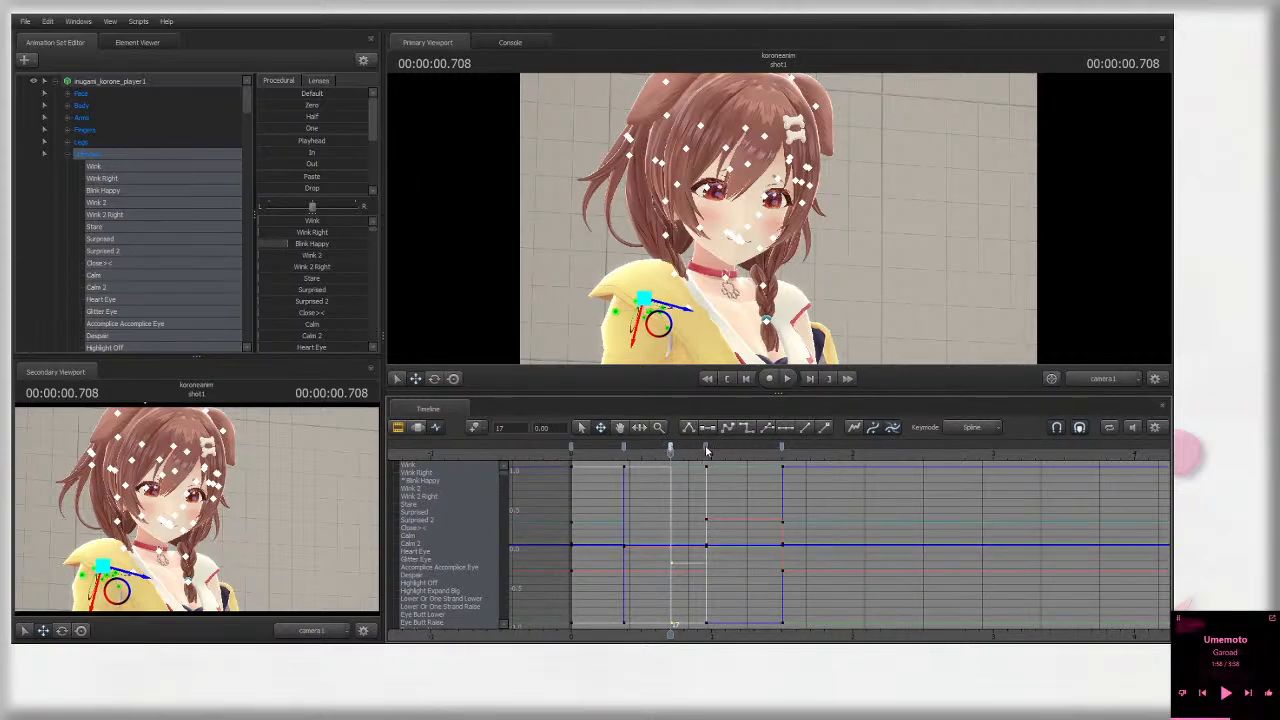
{"action": "left_click", "coordinate": [707, 451]}
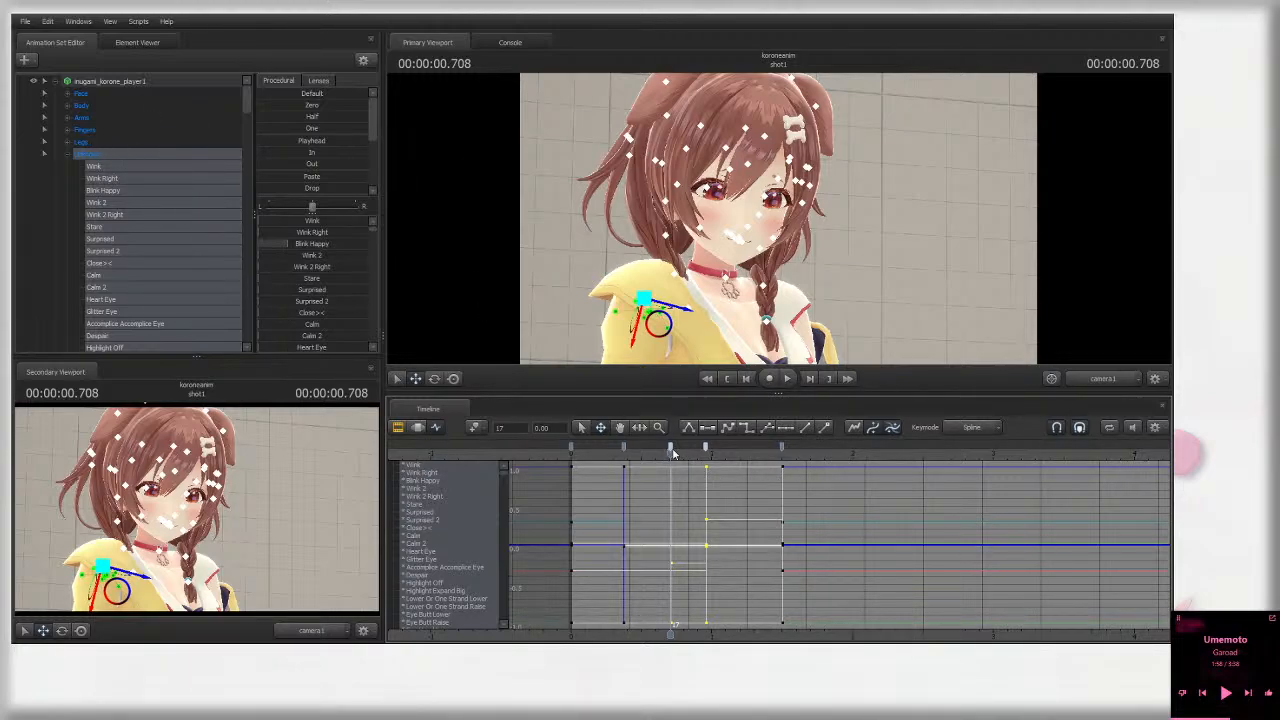
{"action": "mouse_move", "coordinate": [673, 453]}
{"action": "left_mouse_down"}
{"action": "mouse_move", "coordinate": [700, 455]}
{"action": "mouse_move", "coordinate": [687, 454]}
{"action": "left_mouse_up"}
{"action": "key", "text": "m"}
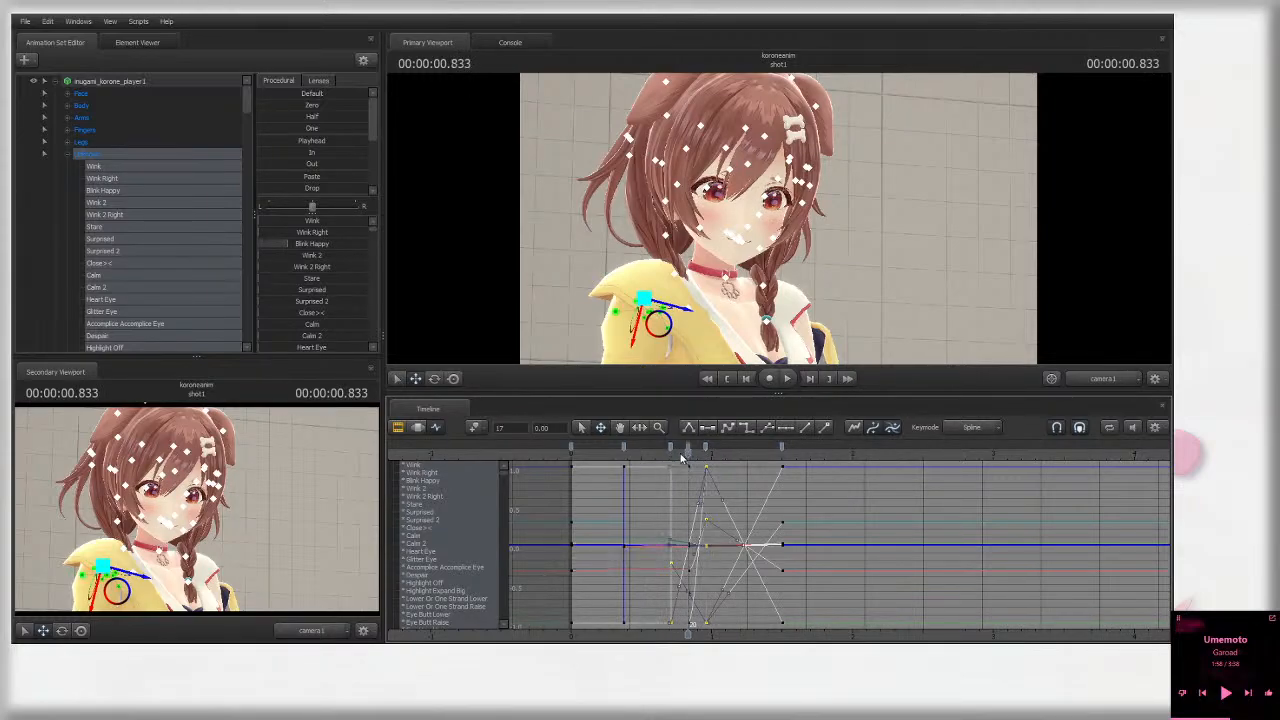
Step: Replace the 0.708-second face key with the full key from 0.833 seconds, restore the stepped curves and play back
{"action": "left_click", "coordinate": [671, 448]}
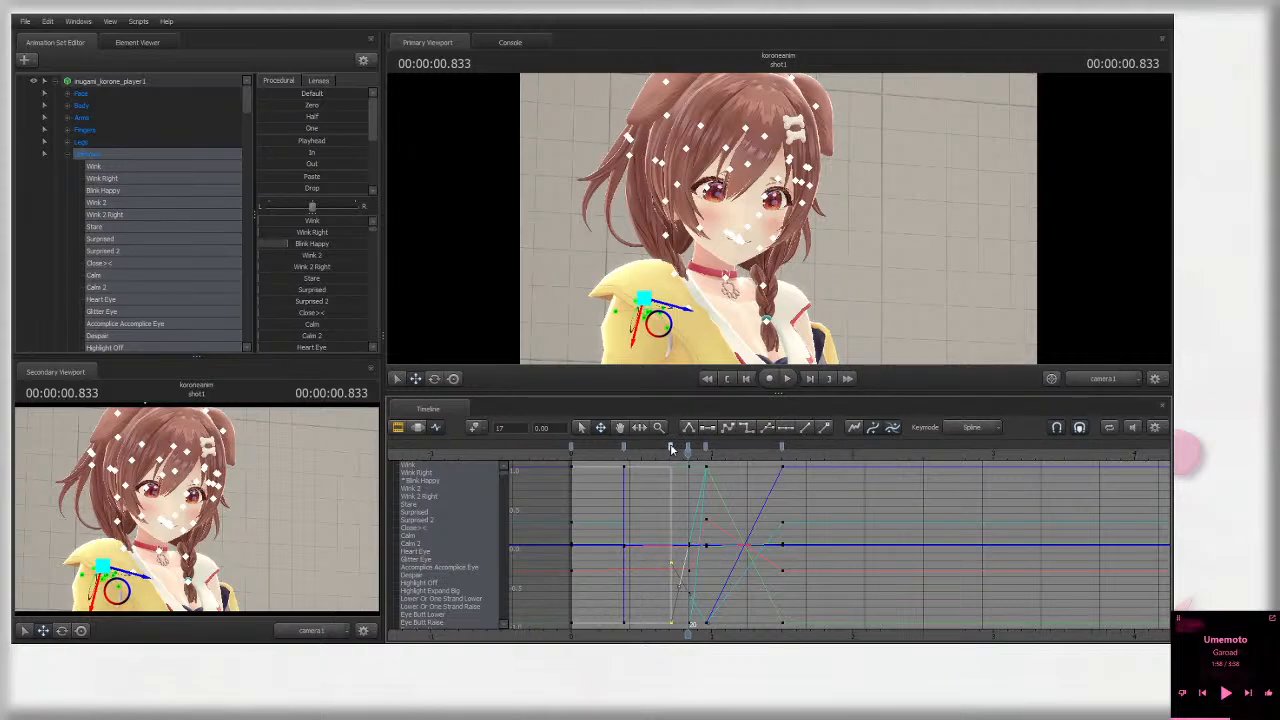
{"action": "mouse_move", "coordinate": [671, 448]}
{"action": "left_mouse_down"}
{"action": "mouse_move", "coordinate": [713, 459]}
{"action": "mouse_move", "coordinate": [655, 461]}
{"action": "mouse_move", "coordinate": [671, 450]}
{"action": "left_mouse_up"}
{"action": "left_click_drag", "start_coordinate": [671, 454], "coordinate": [708, 452]}
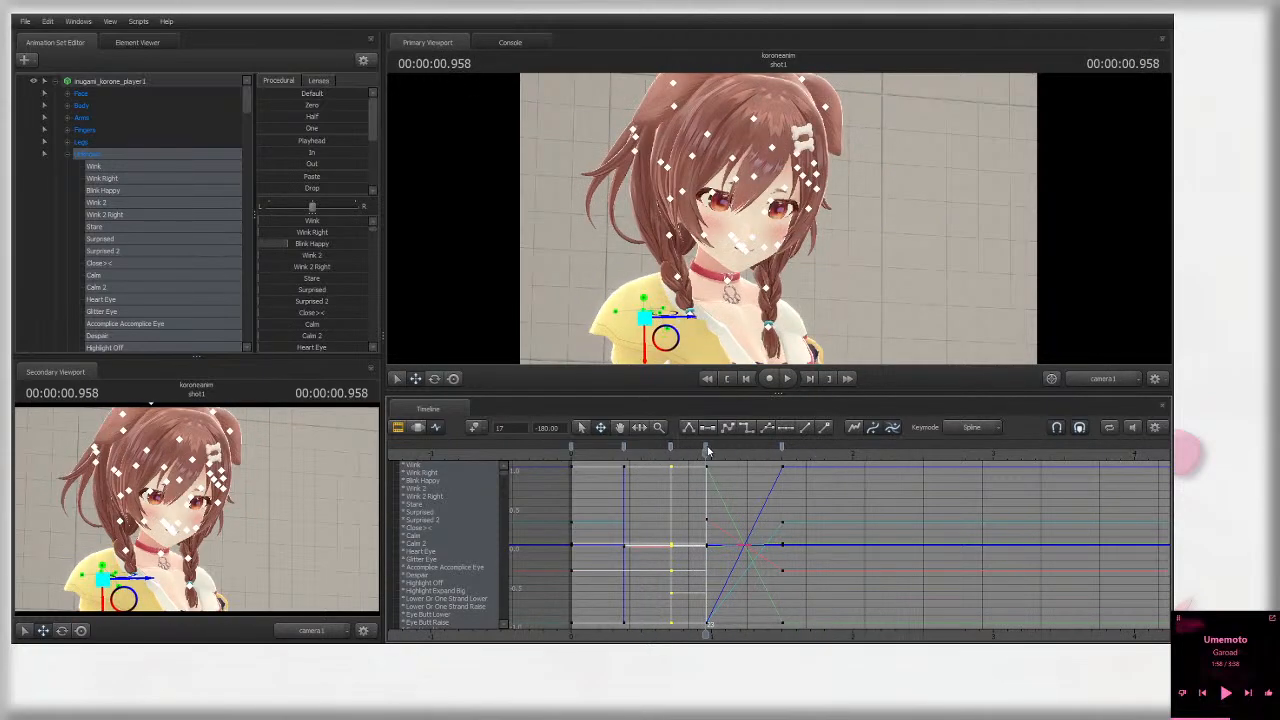
{"action": "key", "text": "space"}
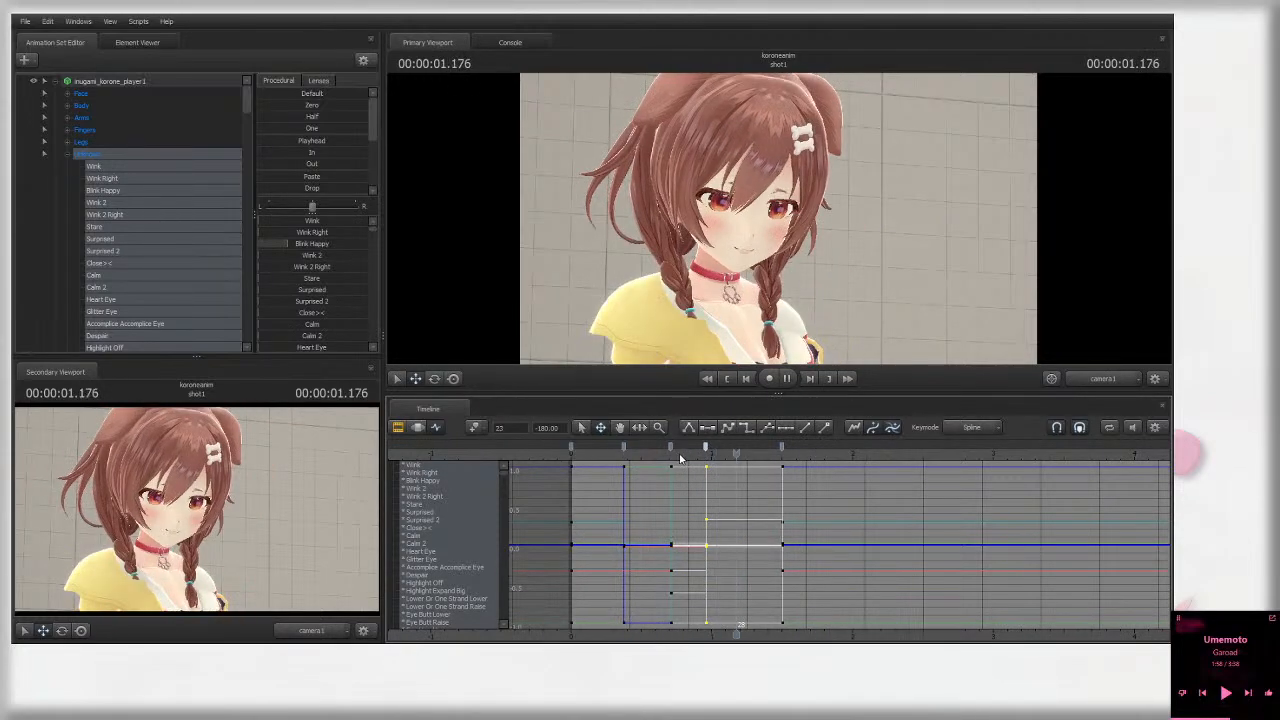
{"action": "left_click_drag", "start_coordinate": [681, 456], "coordinate": [718, 454]}
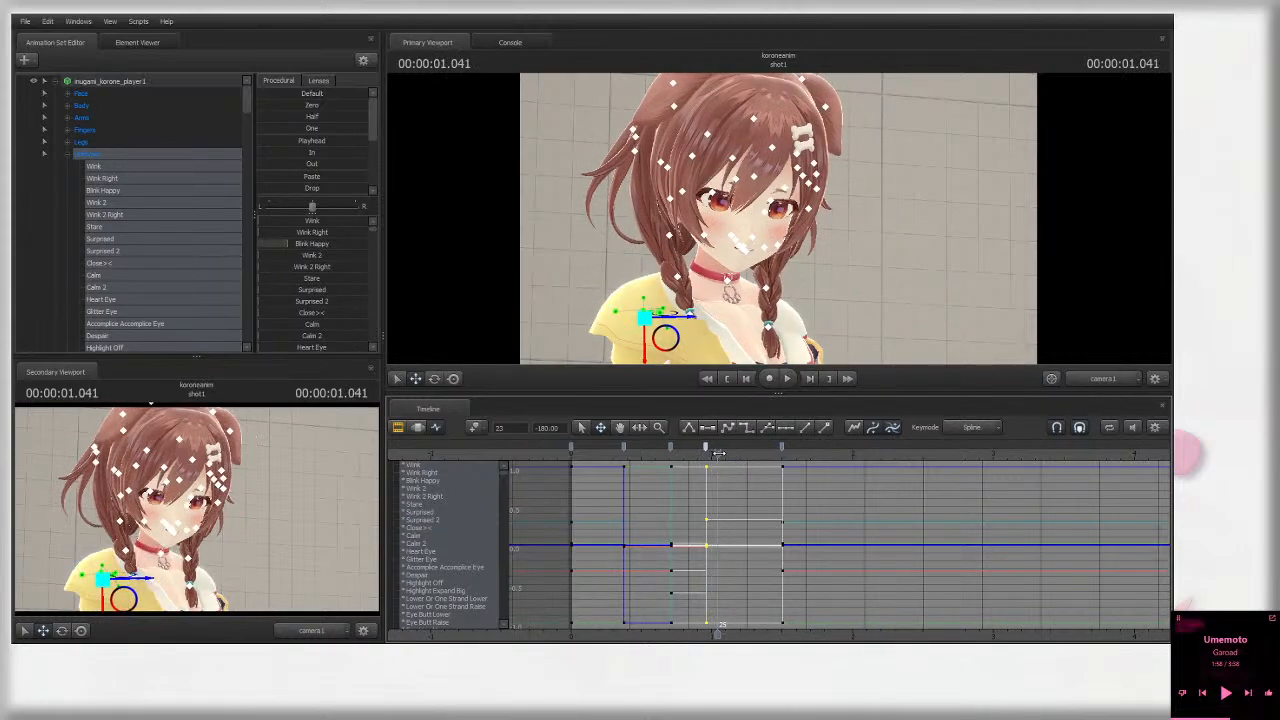
Step: At 0.958 seconds, lower Blink Happy to zero and set Stare to about half
{"action": "left_click", "coordinate": [705, 453]}
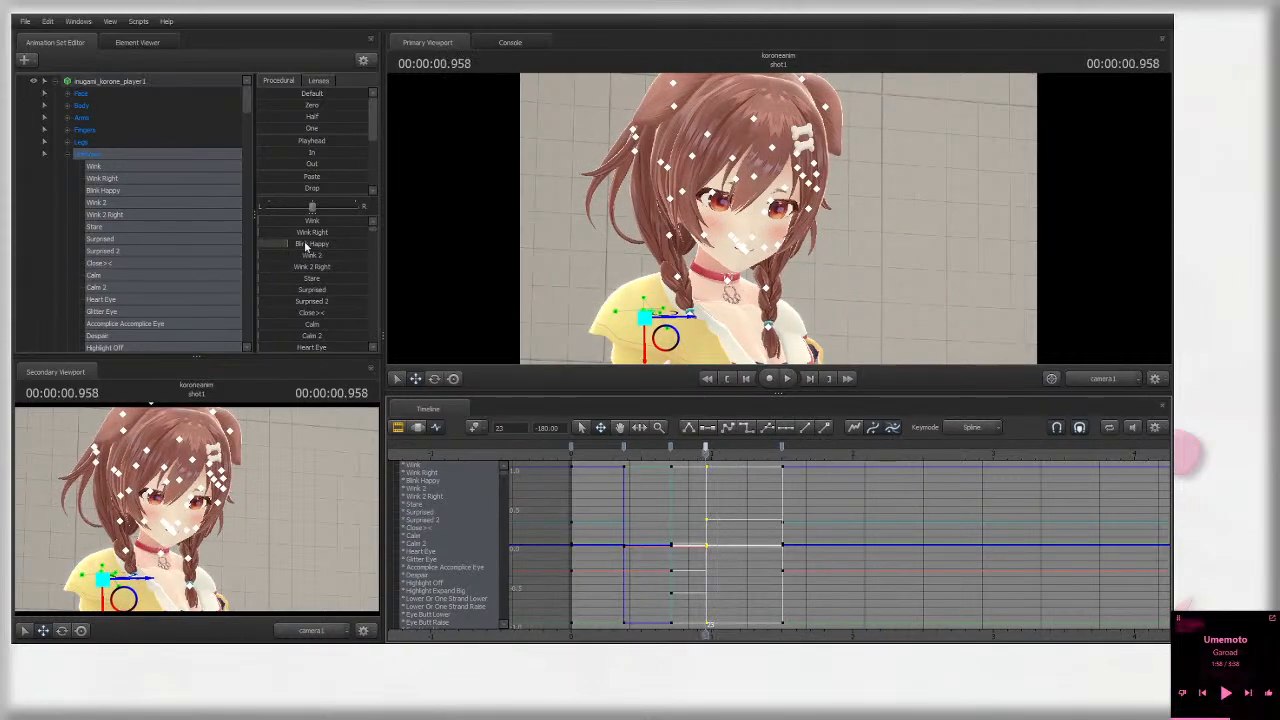
{"action": "scroll", "coordinate": [331, 287], "scroll_direction": "down", "scroll_amount": 3}
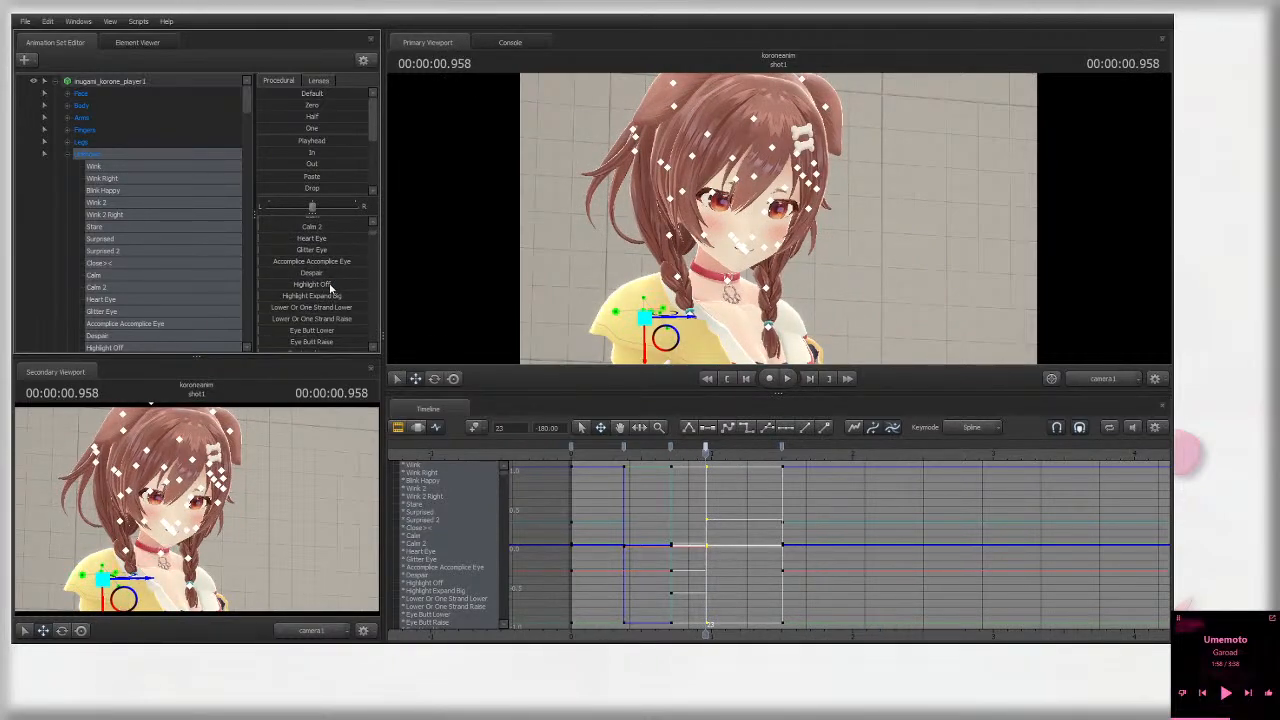
{"action": "scroll", "coordinate": [330, 288], "scroll_direction": "up", "scroll_amount": 3}
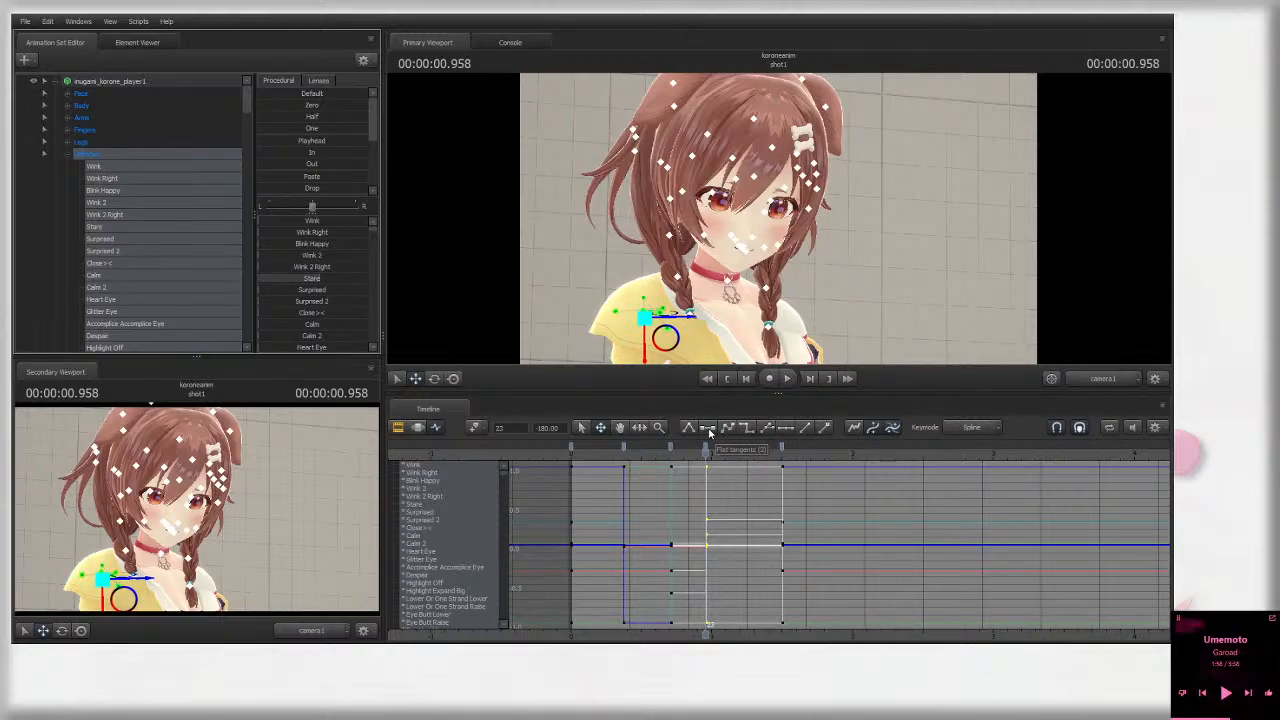
Step: Play back and scrub the whole shot to review the facial expressions against the body poses
{"action": "scroll", "coordinate": [800, 467], "scroll_direction": "down", "scroll_amount": 3}
{"action": "scroll", "coordinate": [786, 475], "scroll_direction": "up", "scroll_amount": 6}
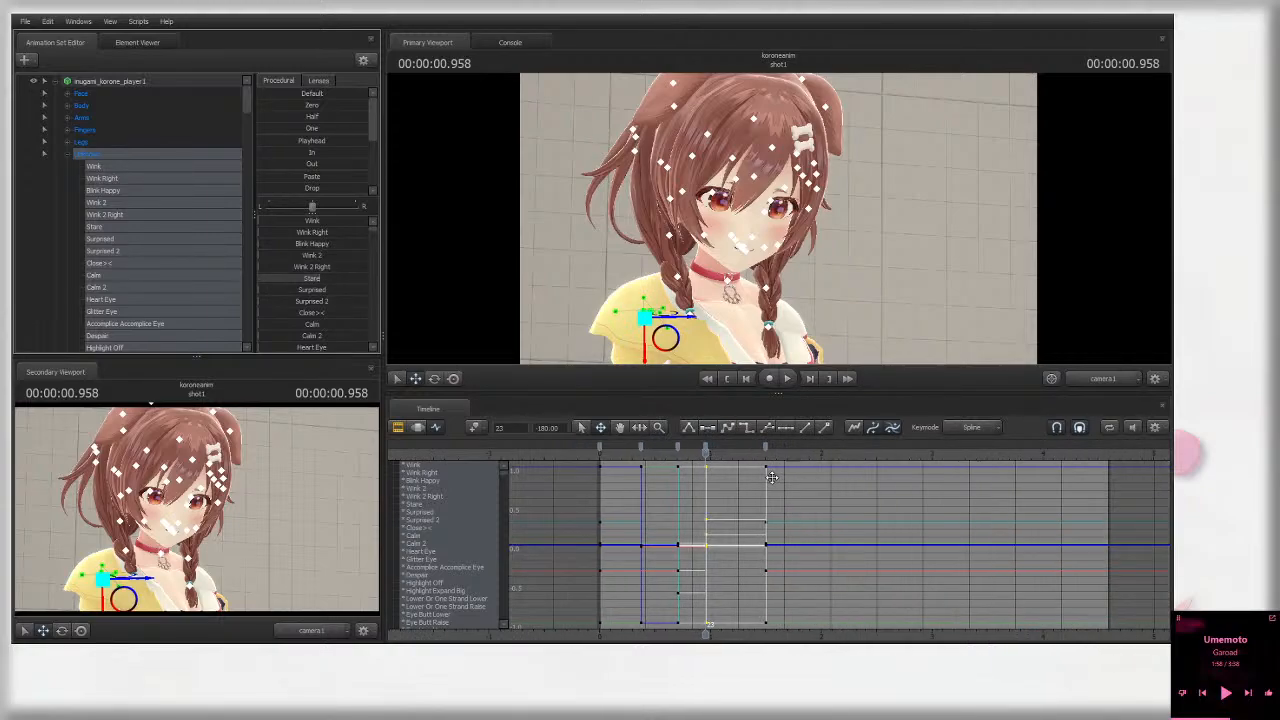
{"action": "scroll", "coordinate": [786, 478], "scroll_direction": "down", "scroll_amount": 4}
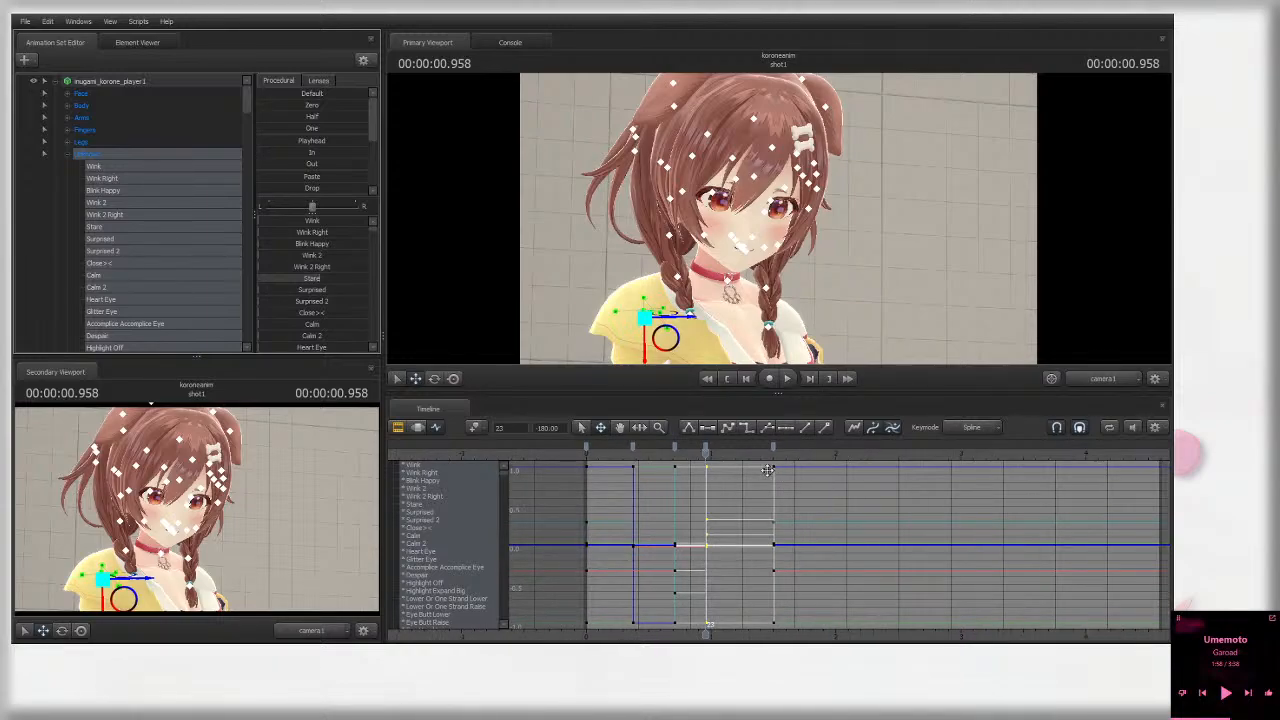
{"action": "scroll", "coordinate": [1021, 450], "scroll_direction": "down", "scroll_amount": 2}
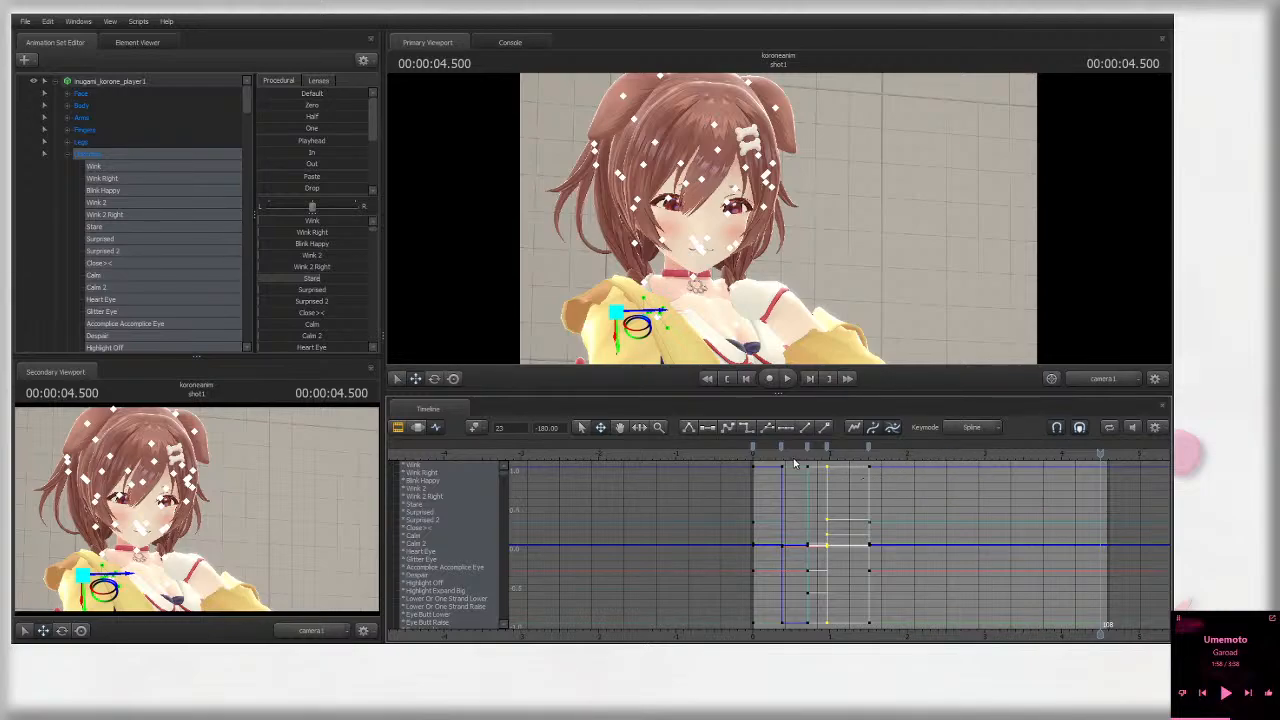
{"action": "key", "text": "space"}
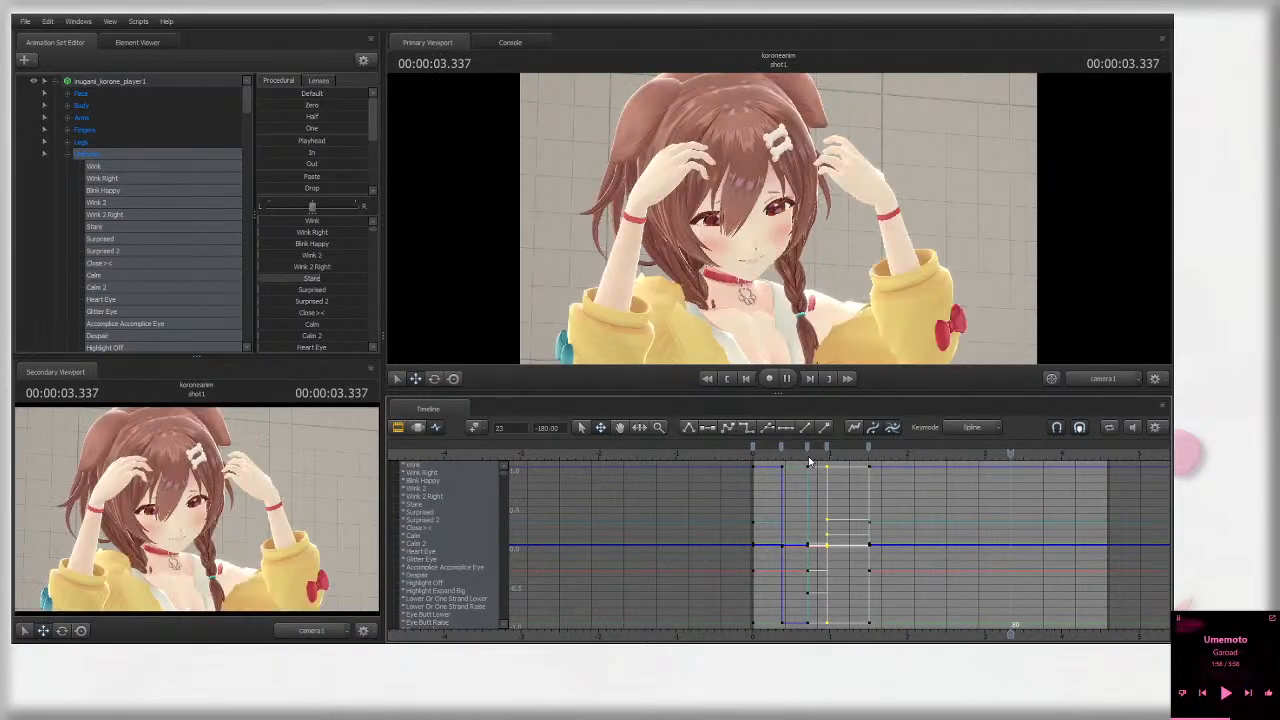
{"action": "key", "text": "space"}
{"action": "key", "text": "space"}
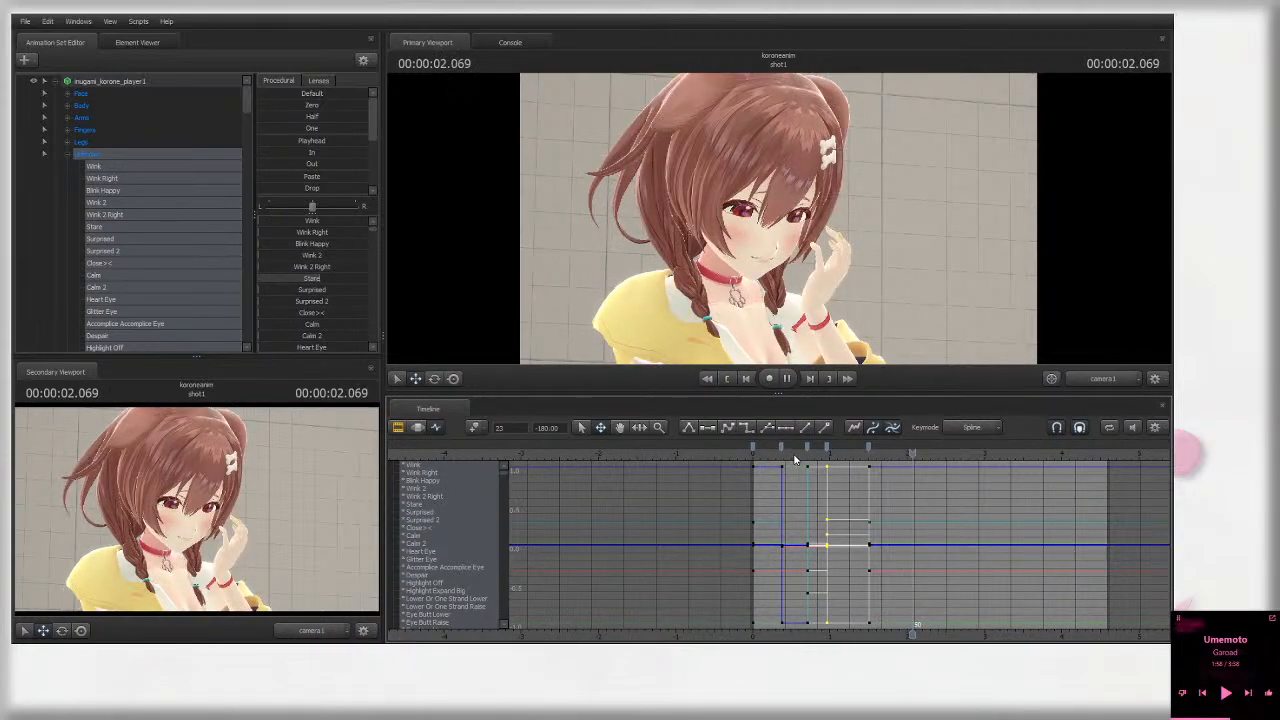
{"action": "key", "text": "space"}
{"action": "left_click", "coordinate": [762, 453]}
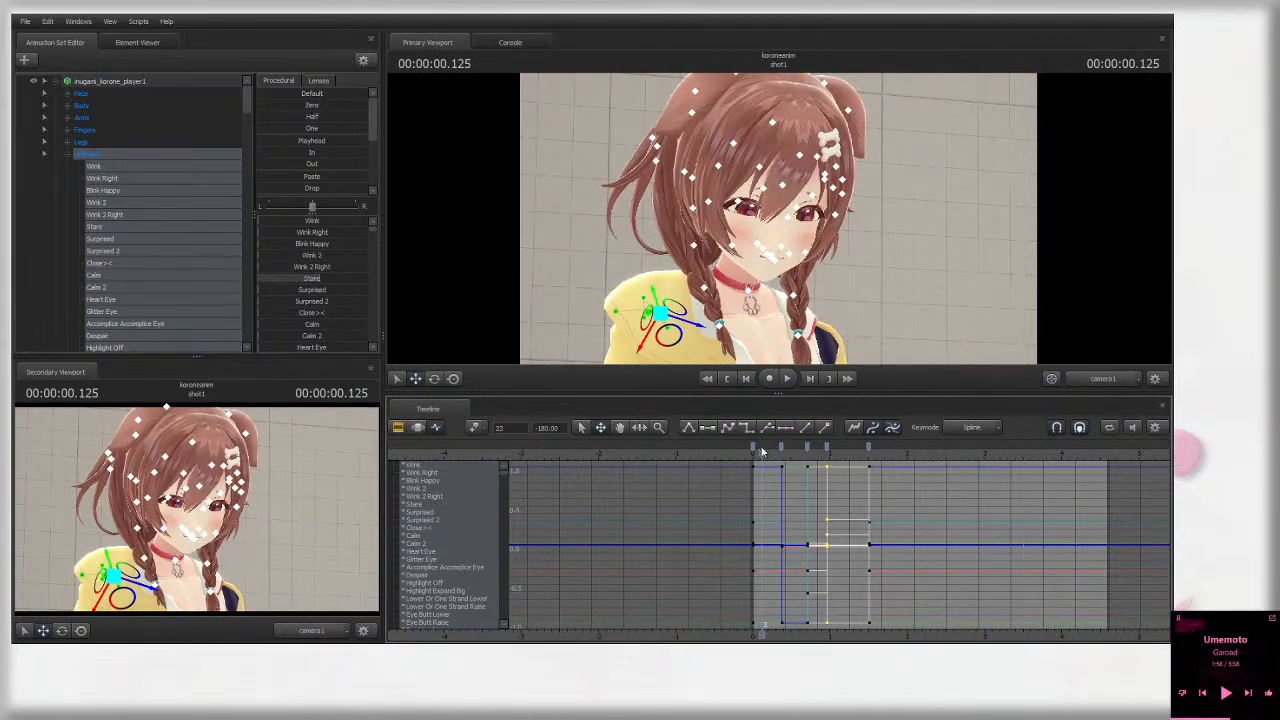
{"action": "key", "text": "space"}
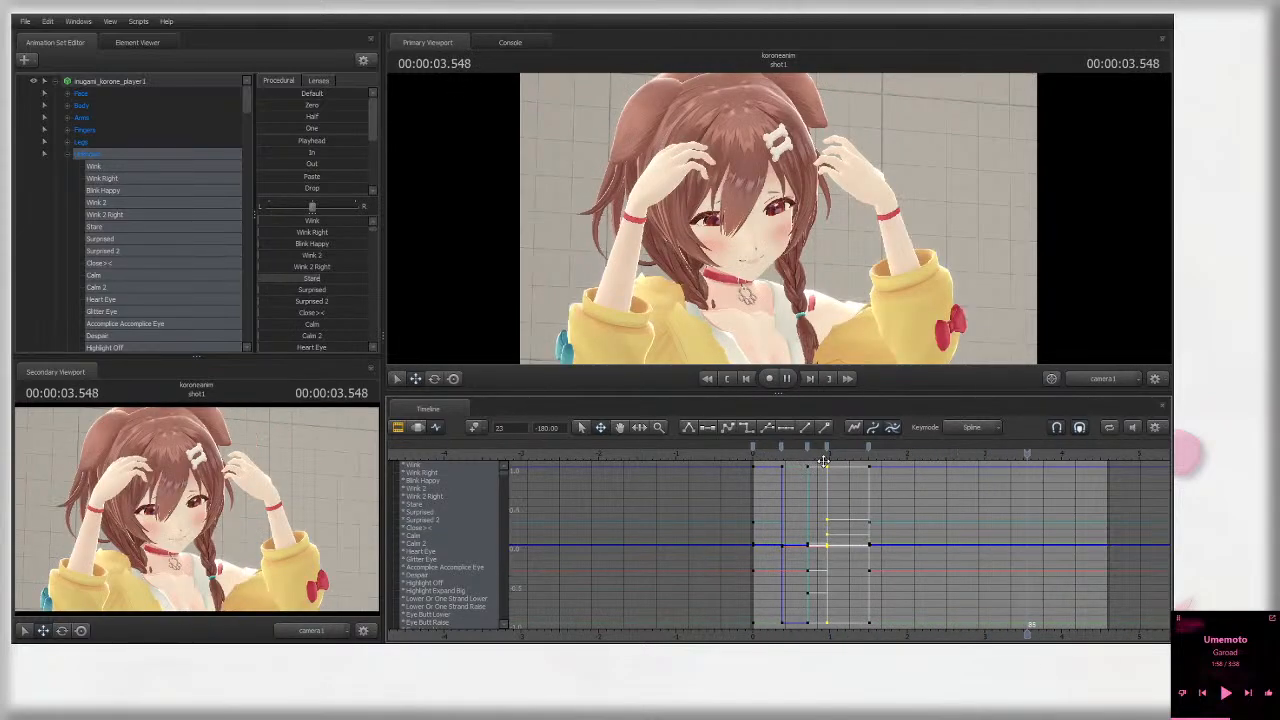
{"action": "key", "text": "space"}
{"action": "left_click_drag", "start_coordinate": [818, 461], "coordinate": [829, 455]}
{"action": "left_click_drag", "start_coordinate": [838, 454], "coordinate": [886, 454]}
{"action": "key", "text": "space"}
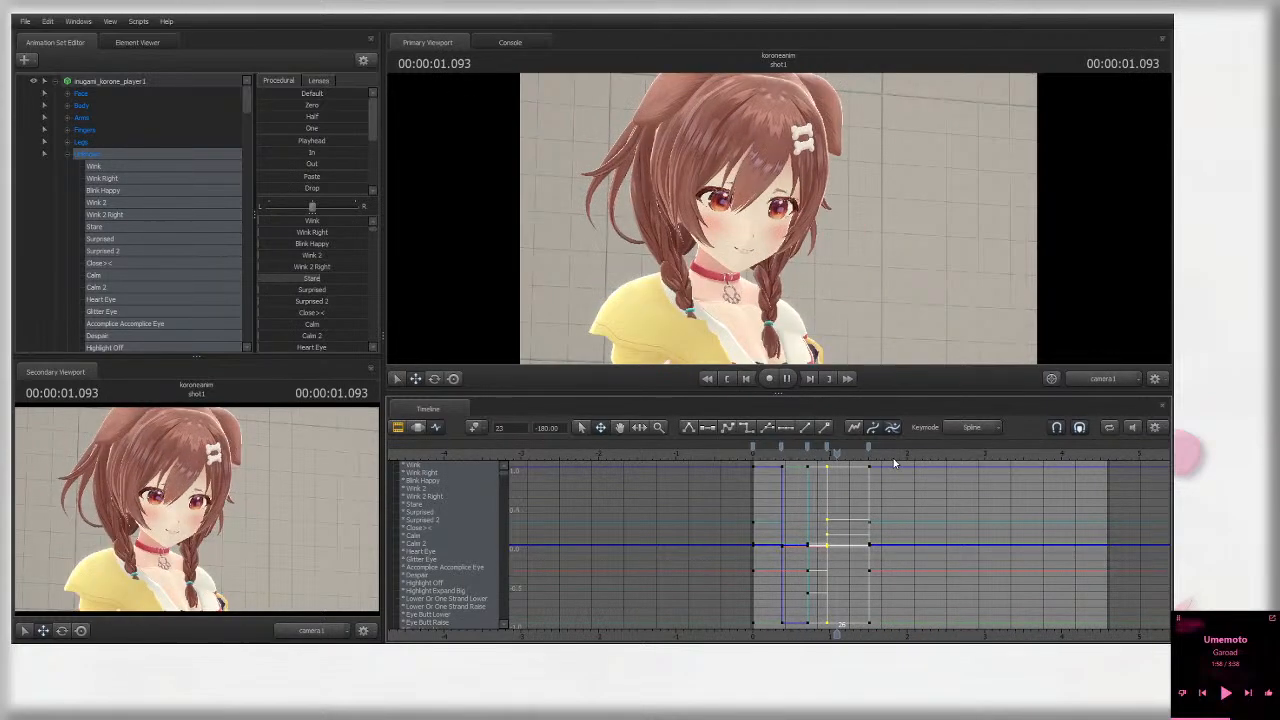
Step: At 1.5 seconds, close the eyes by setting Blink Happy to full, and play the animation back
{"action": "left_click_drag", "start_coordinate": [893, 456], "coordinate": [869, 452]}
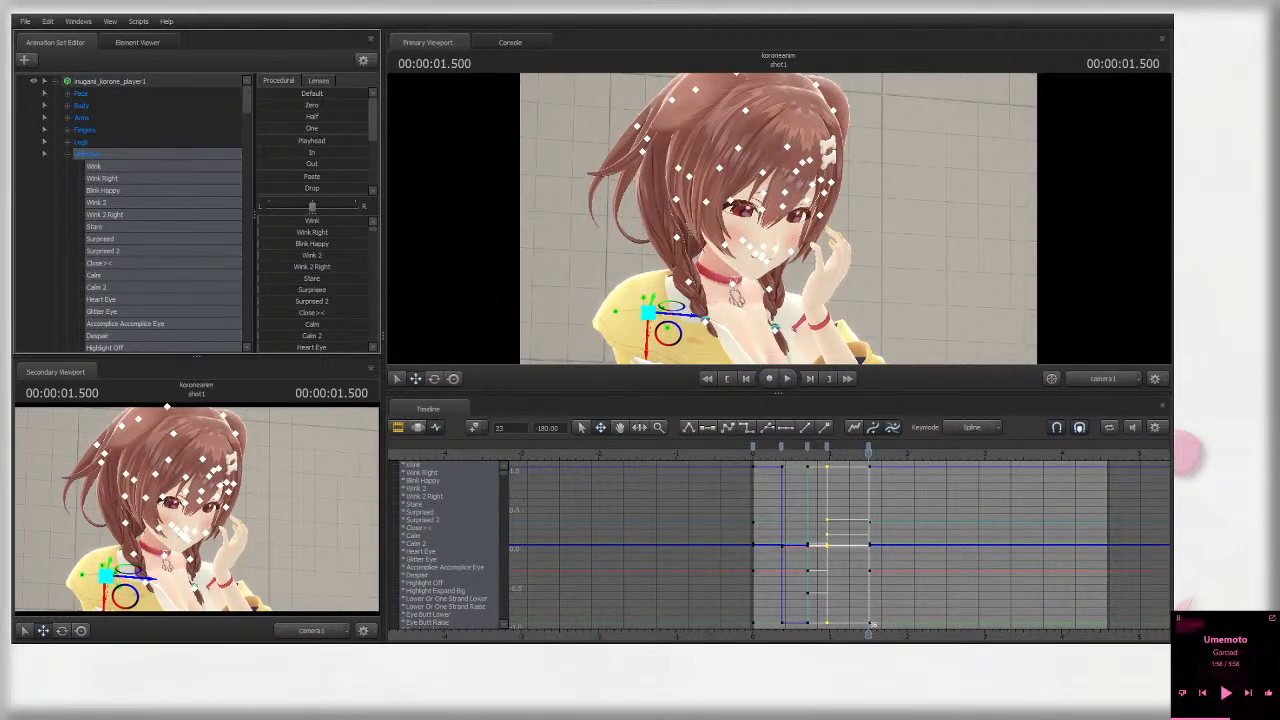
{"action": "left_click", "coordinate": [312, 243]}
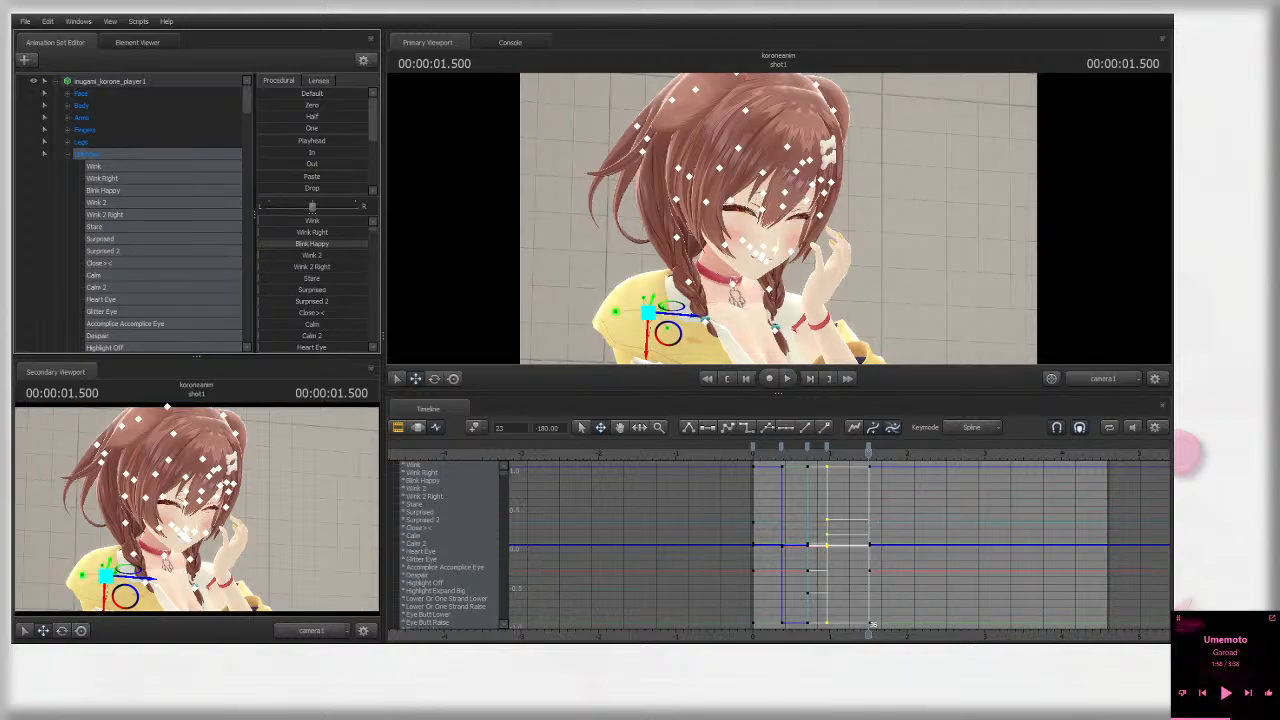
{"action": "left_click_drag", "start_coordinate": [366, 243], "coordinate": [437, 280]}
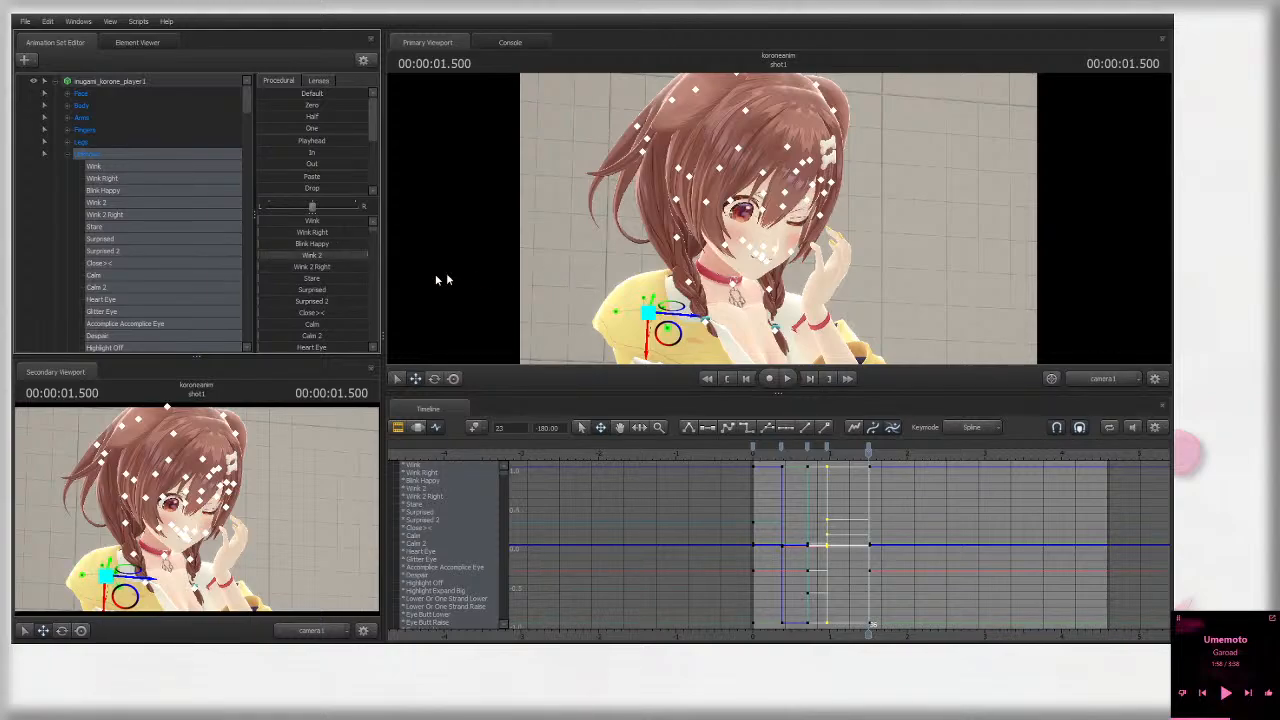
{"action": "left_click_drag", "start_coordinate": [262, 266], "coordinate": [367, 244]}
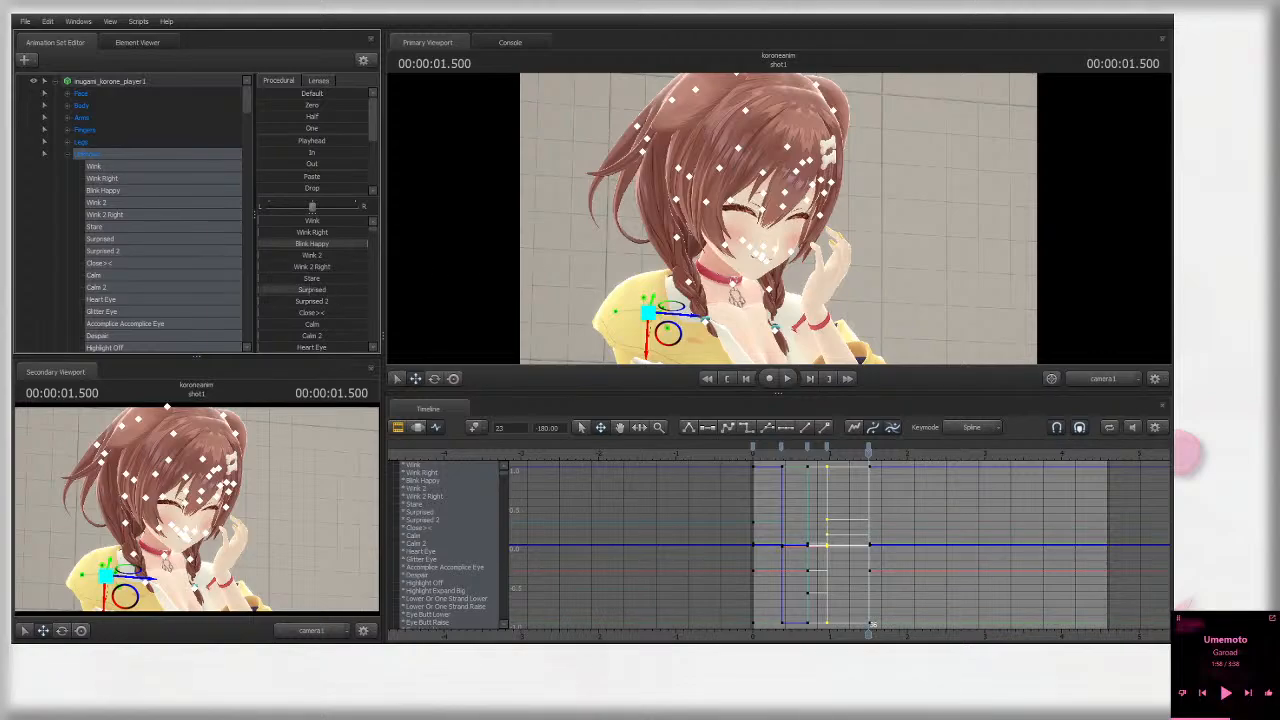
{"action": "key", "text": "space"}
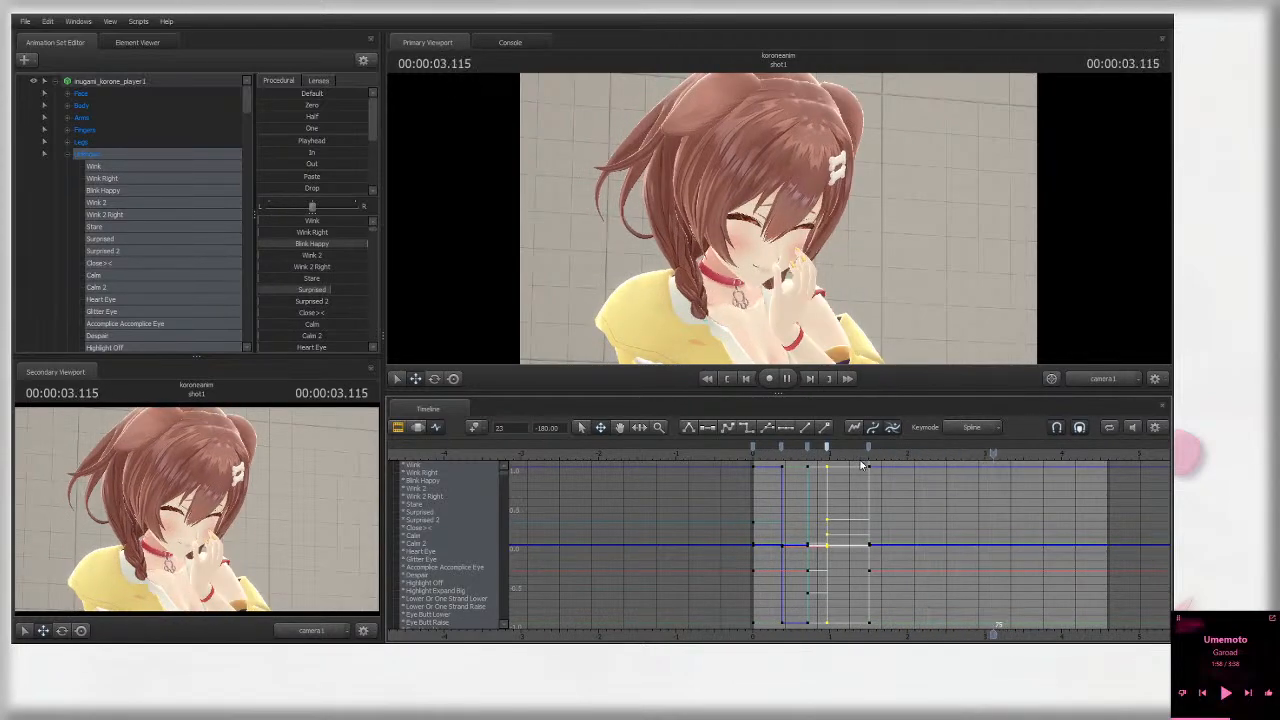
Step: At 2.75 seconds, reopen the eyes by lowering Blink Happy to zero, and play the animation back
{"action": "left_click_drag", "start_coordinate": [855, 455], "coordinate": [927, 455]}
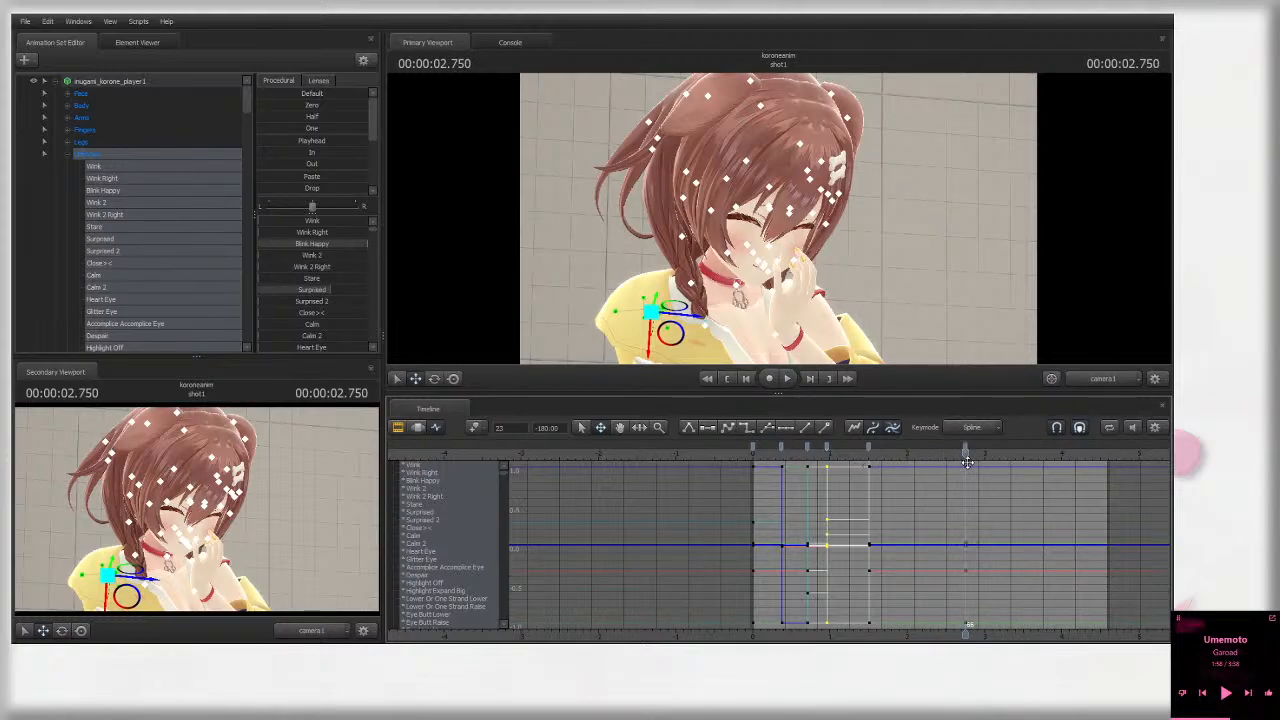
{"action": "left_click_drag", "start_coordinate": [341, 247], "coordinate": [234, 284]}
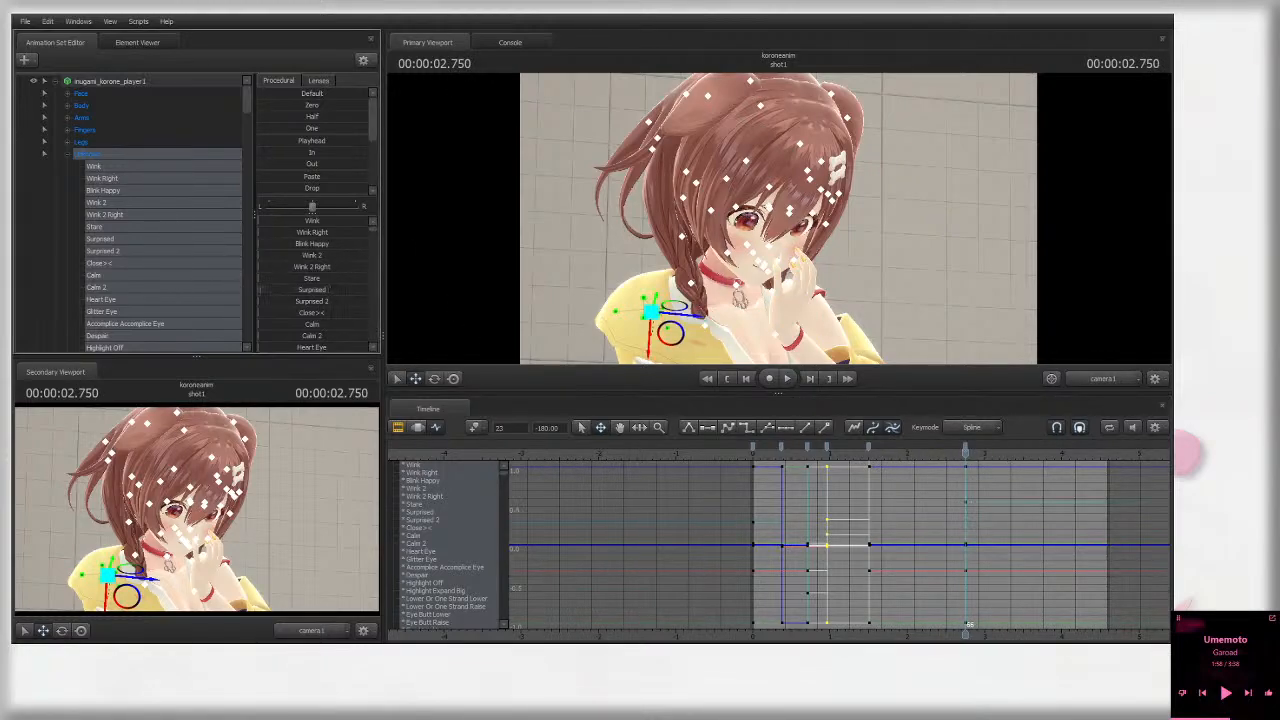
{"action": "key", "text": "space"}
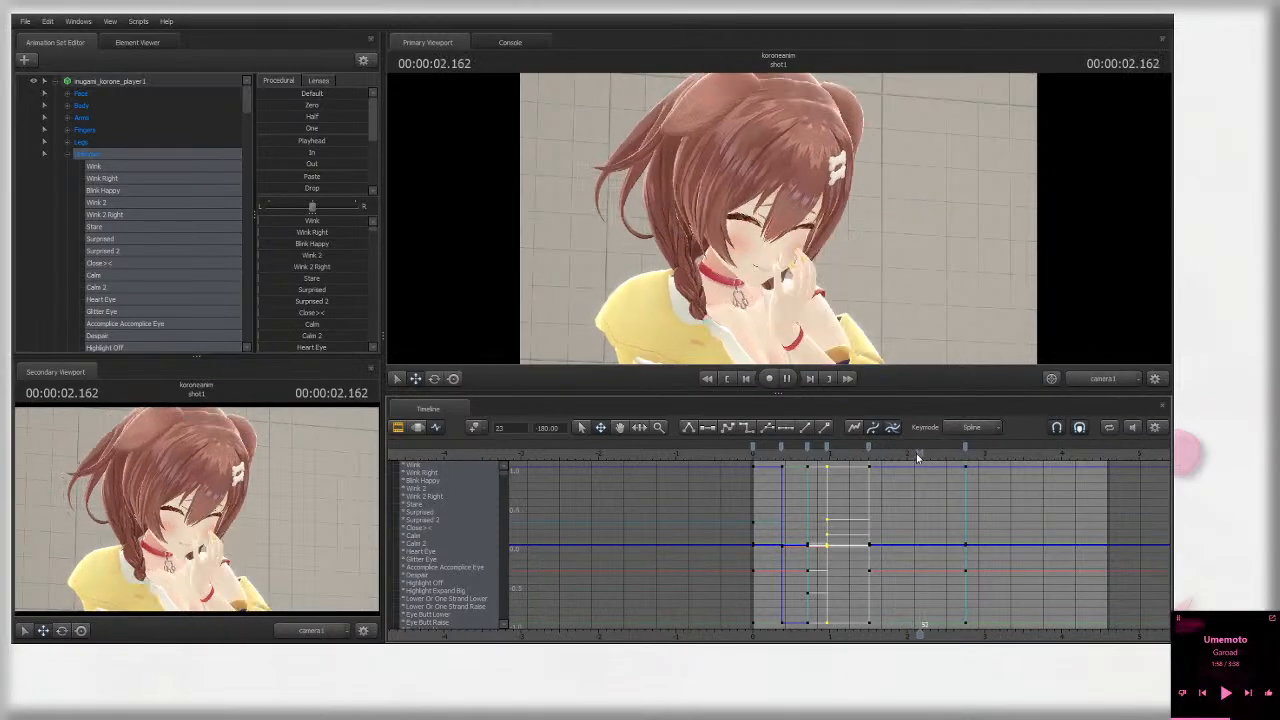
Step: Key the closed eyes with Blink Happy at full at 2.208 seconds and play back the blink
{"action": "left_click_drag", "start_coordinate": [980, 455], "coordinate": [923, 454]}
{"action": "left_click_drag", "start_coordinate": [328, 257], "coordinate": [368, 246]}
{"action": "key", "text": "ctrl+z"}
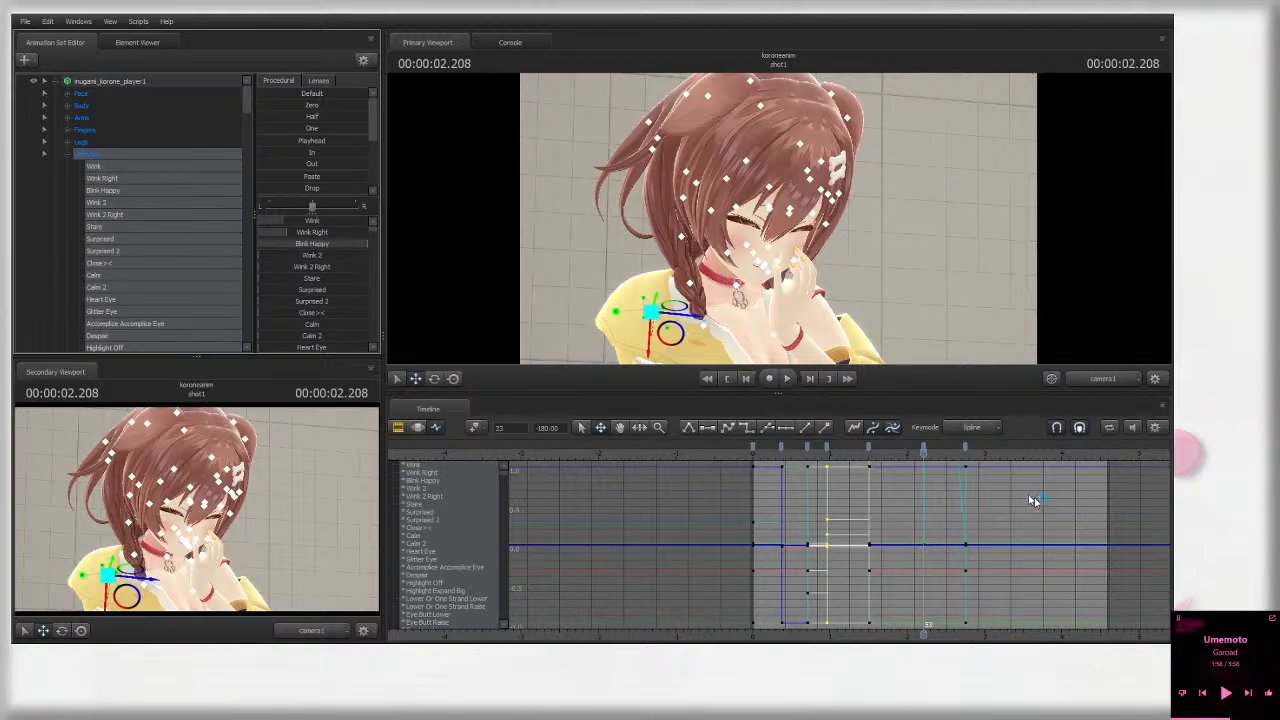
{"action": "key", "text": "space"}
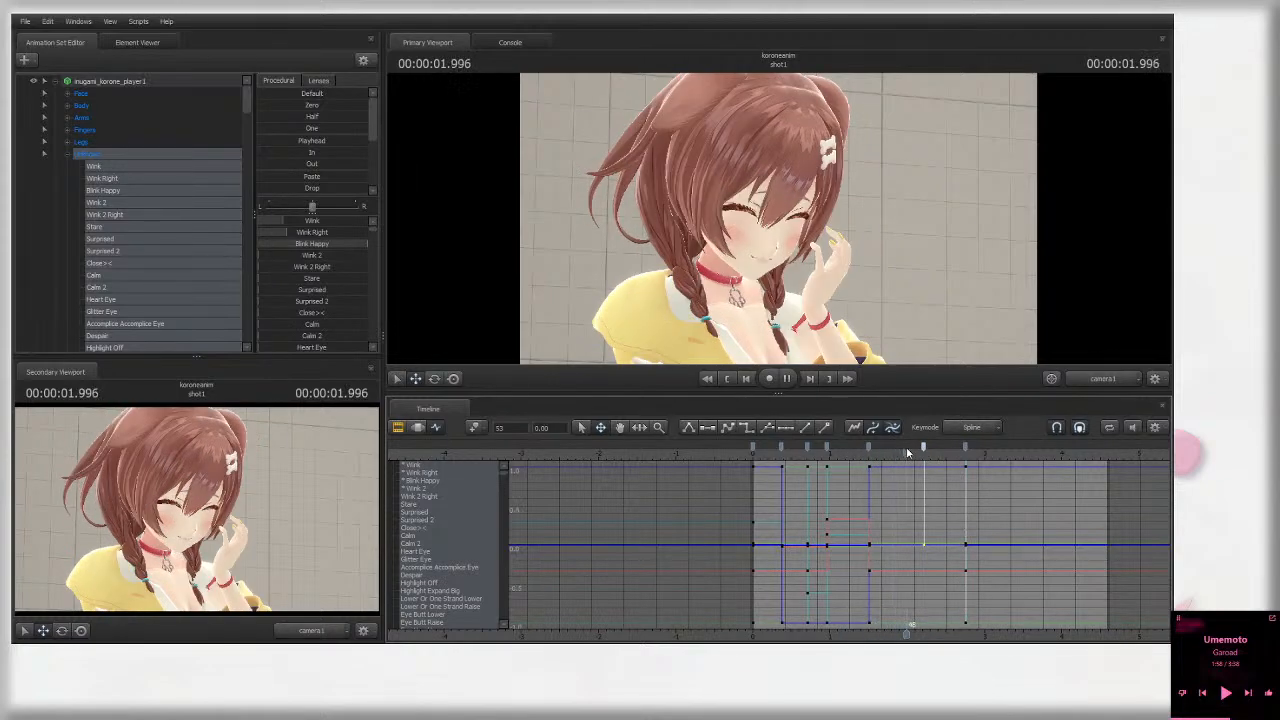
{"action": "key", "text": "space"}
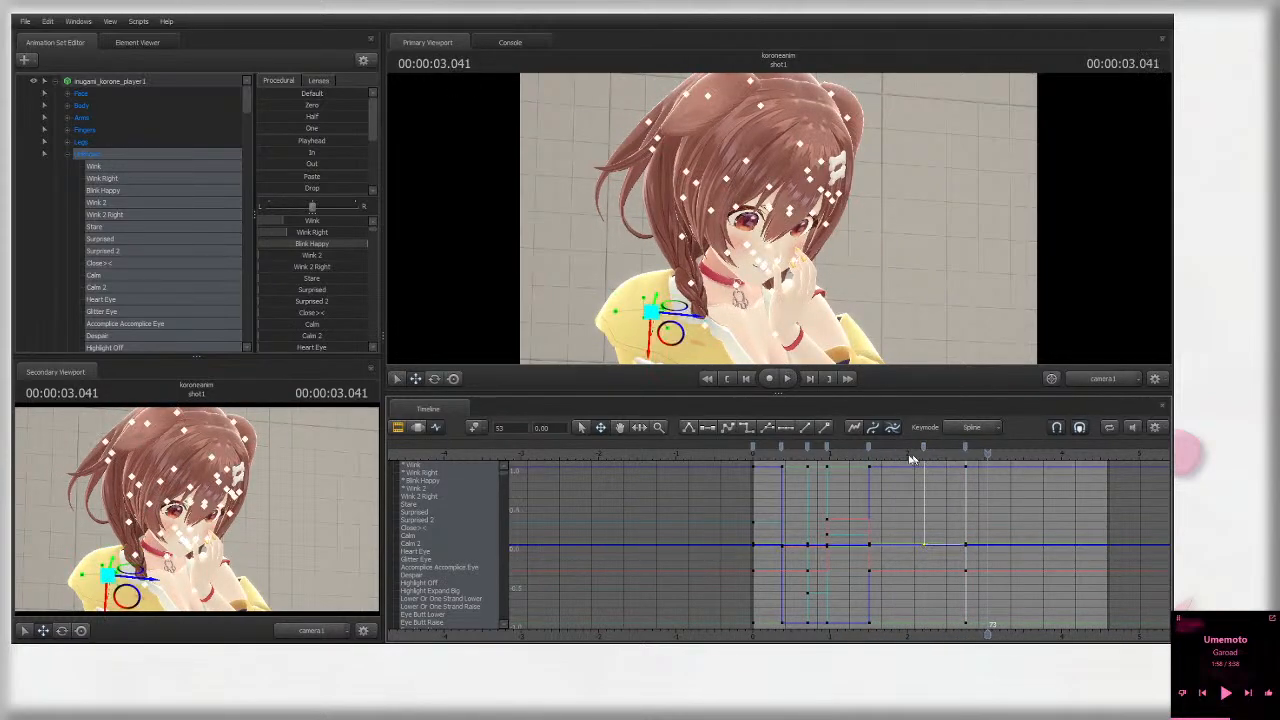
Step: Move the 2.75-second face key to 2.791 seconds, raise Blink Happy partway there, and play it back
{"action": "left_click_drag", "start_coordinate": [912, 459], "coordinate": [968, 446]}
{"action": "left_click", "coordinate": [968, 453]}
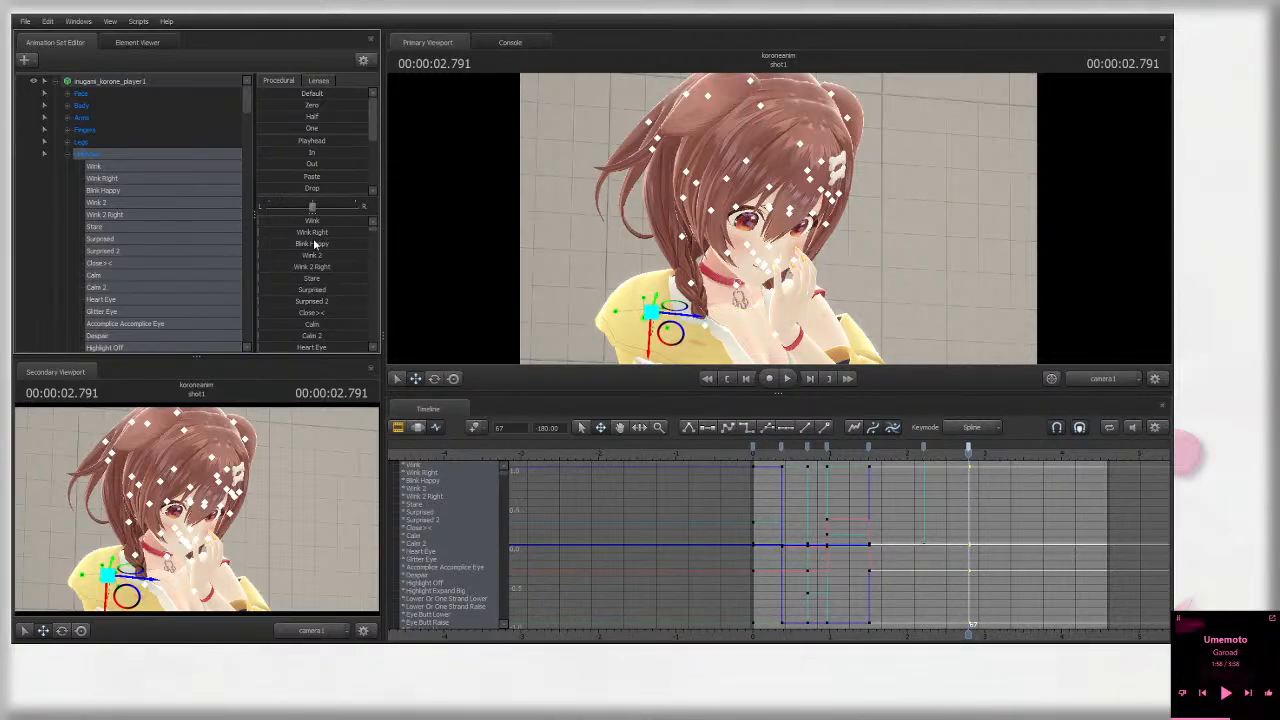
{"action": "left_click_drag", "start_coordinate": [285, 245], "coordinate": [357, 246]}
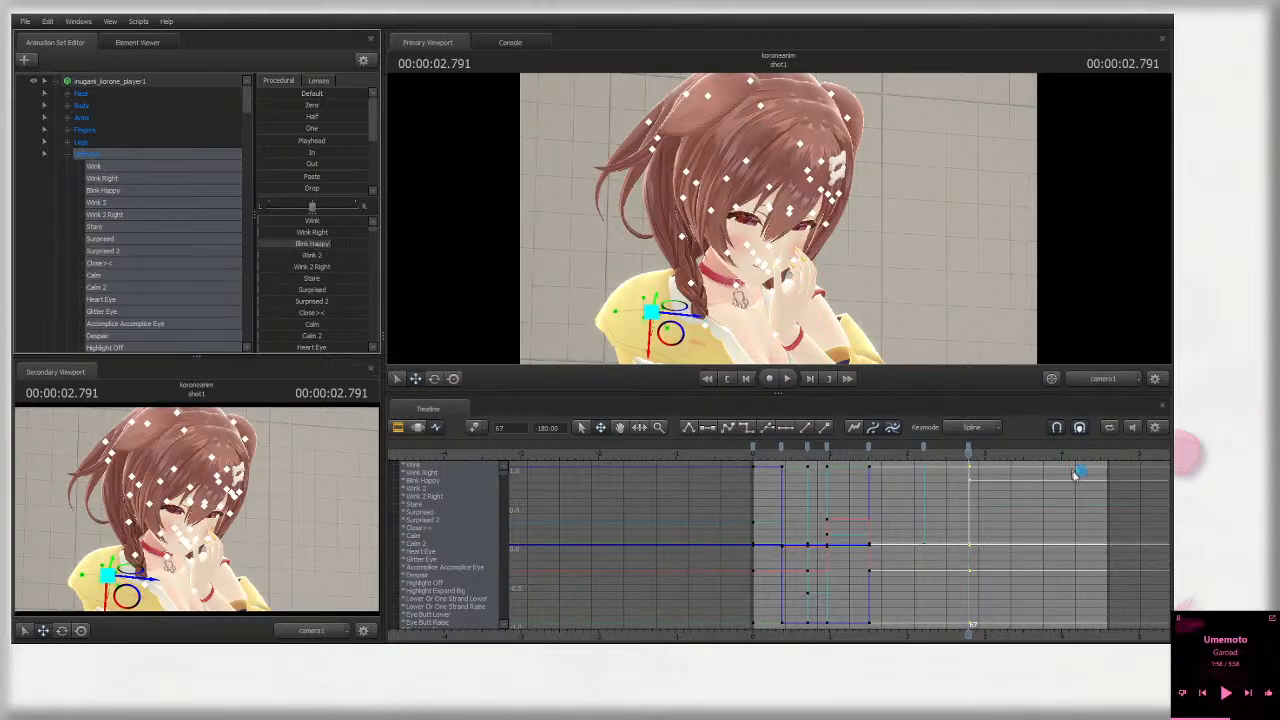
{"action": "left_click", "coordinate": [923, 450]}
{"action": "left_click", "coordinate": [967, 453]}
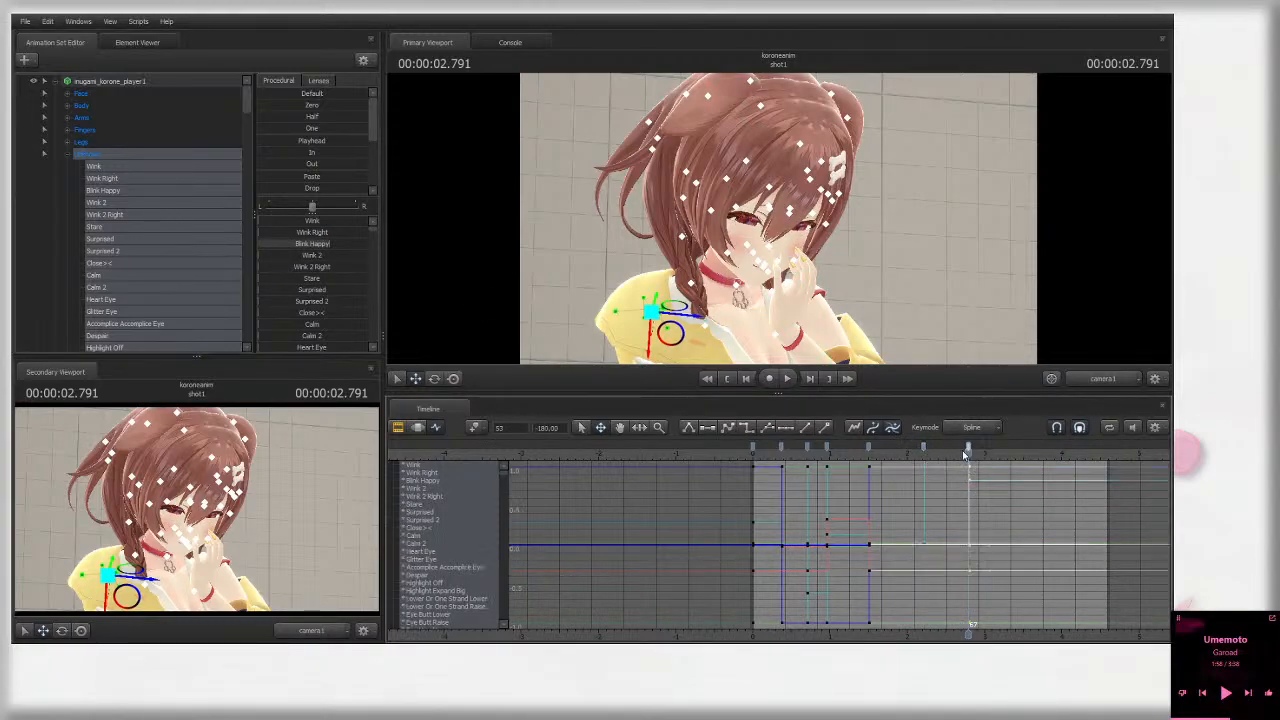
{"action": "key", "text": "space"}
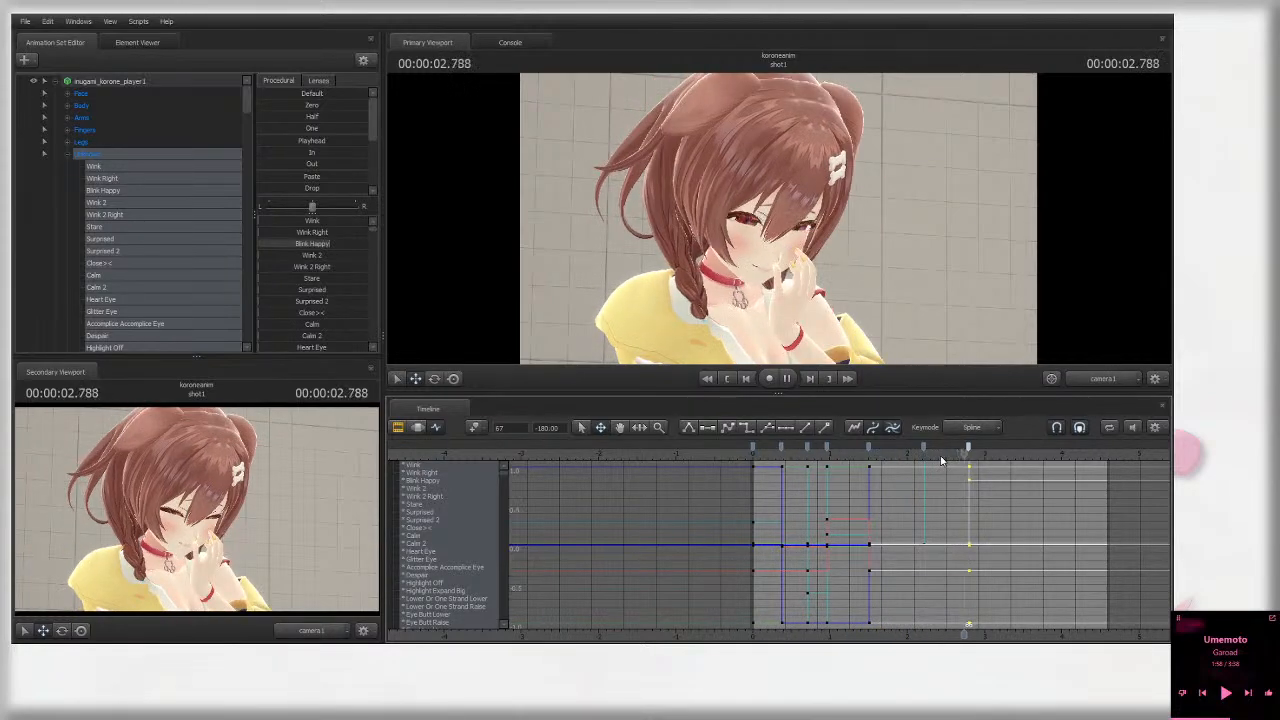
{"action": "key", "text": "space"}
Step: At 3.291 seconds, lower Blink Happy to zero, add slight Wink Right and Wink 2, and play back
{"action": "left_click_drag", "start_coordinate": [948, 452], "coordinate": [990, 453]}
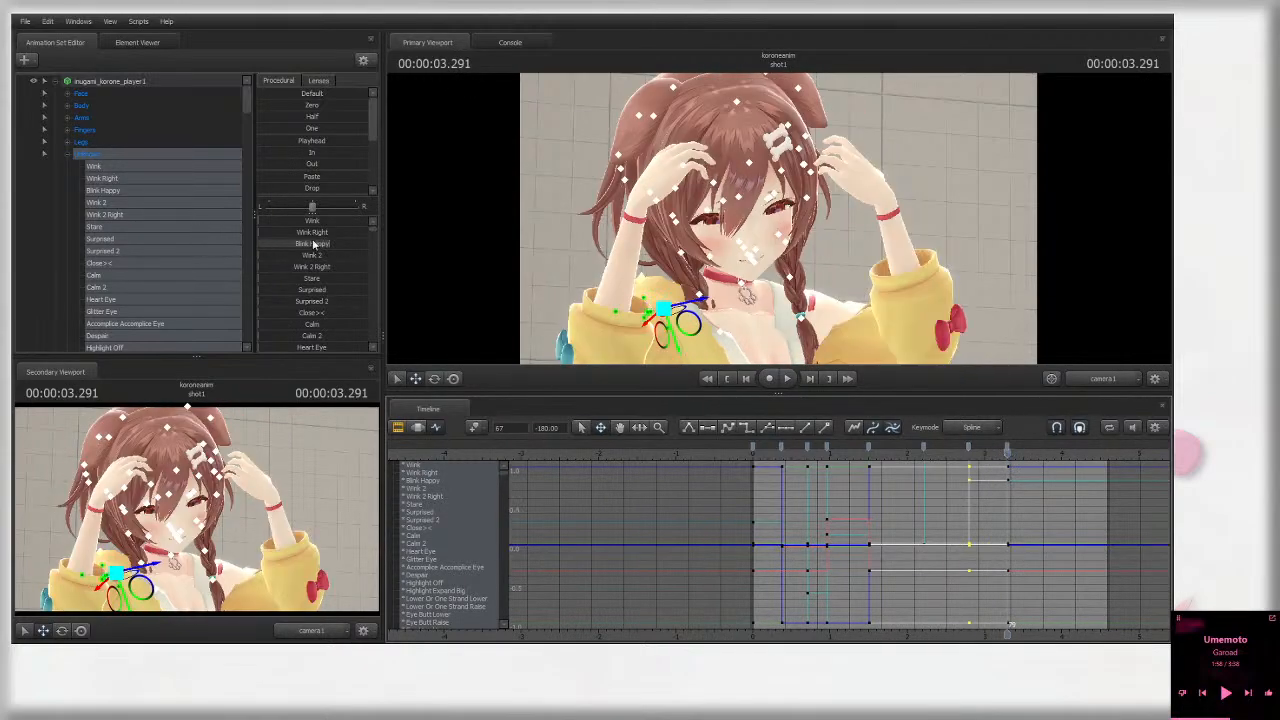
{"action": "left_click_drag", "start_coordinate": [324, 246], "coordinate": [262, 246]}
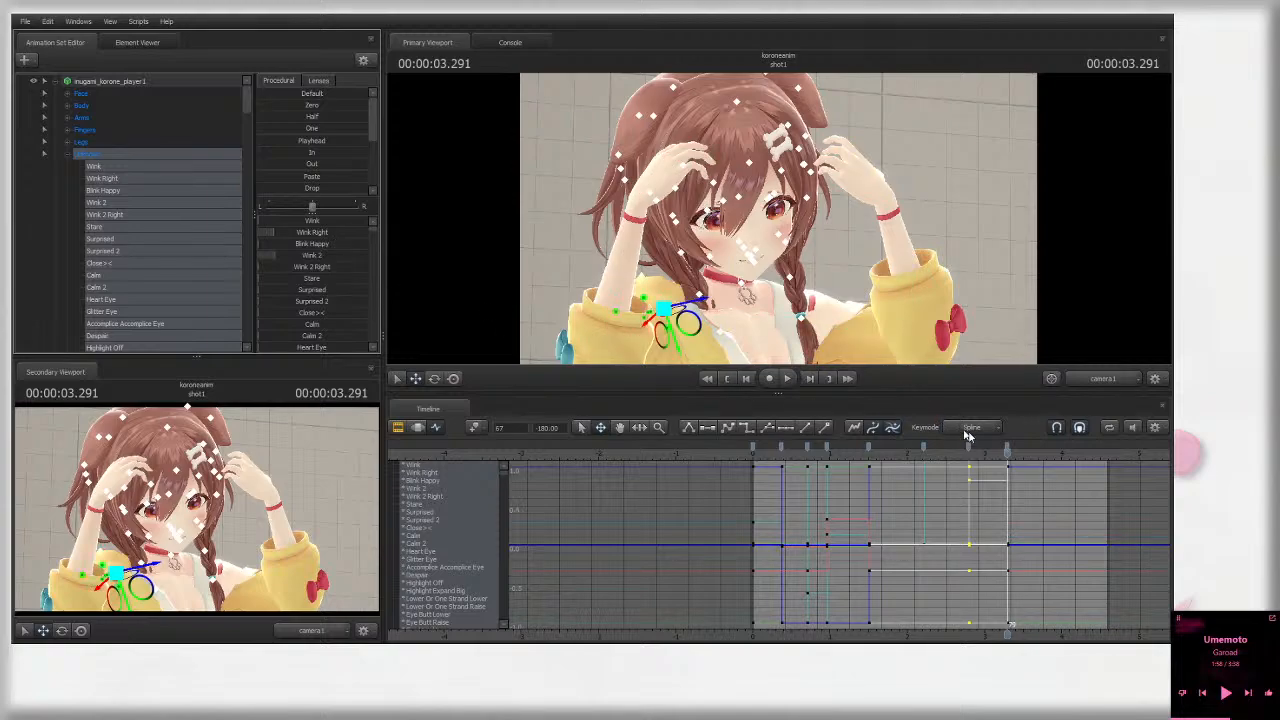
{"action": "key", "text": "space"}
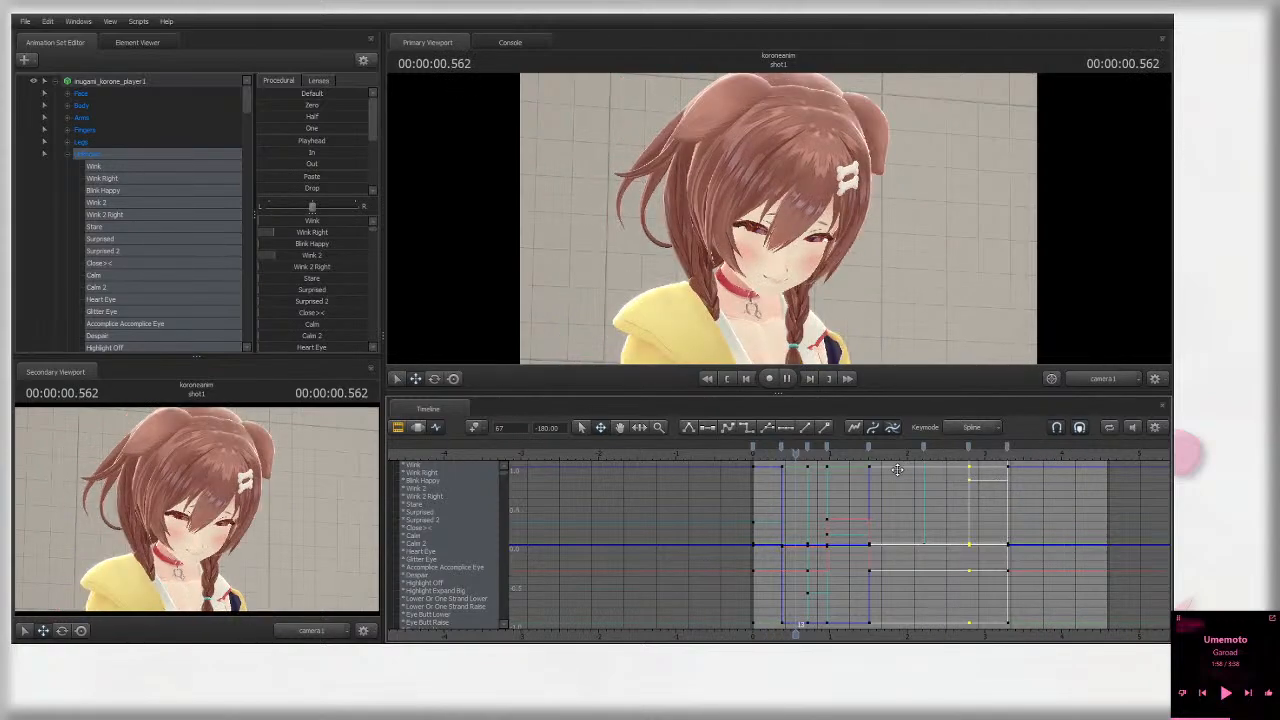
{"action": "key", "text": "space"}
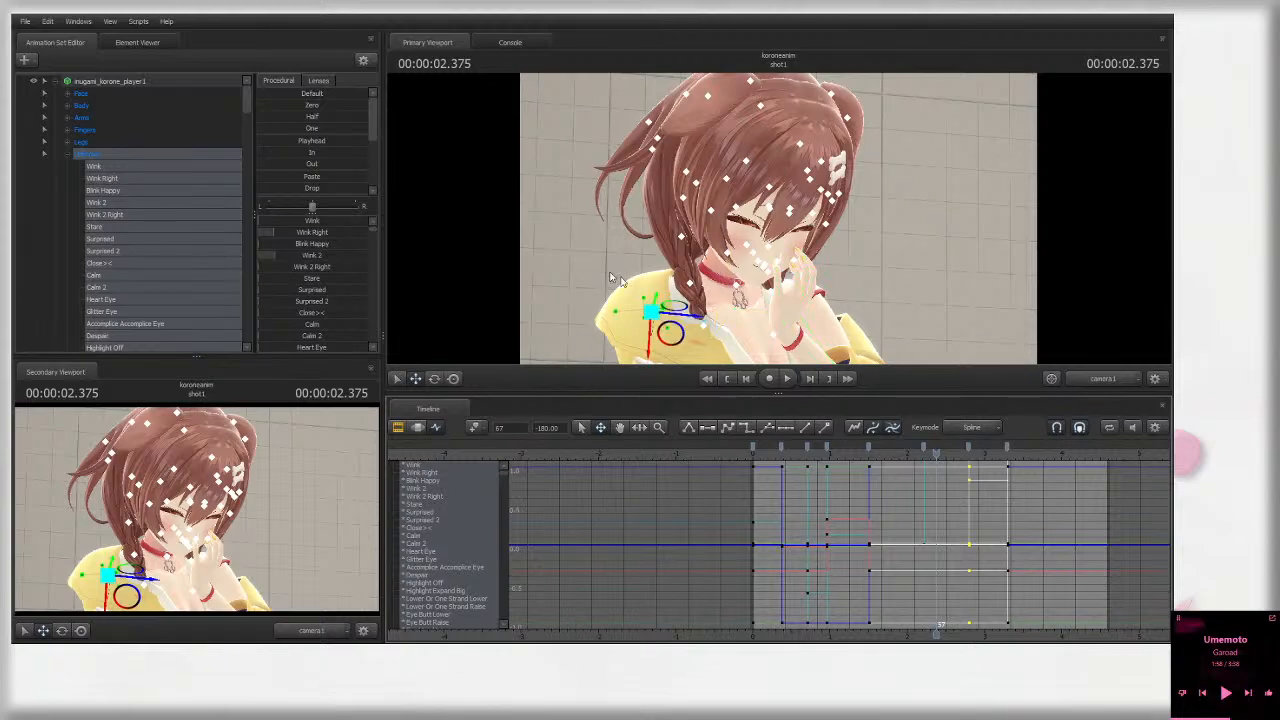
{"action": "left_click", "coordinate": [773, 335]}
{"action": "key", "text": "space"}
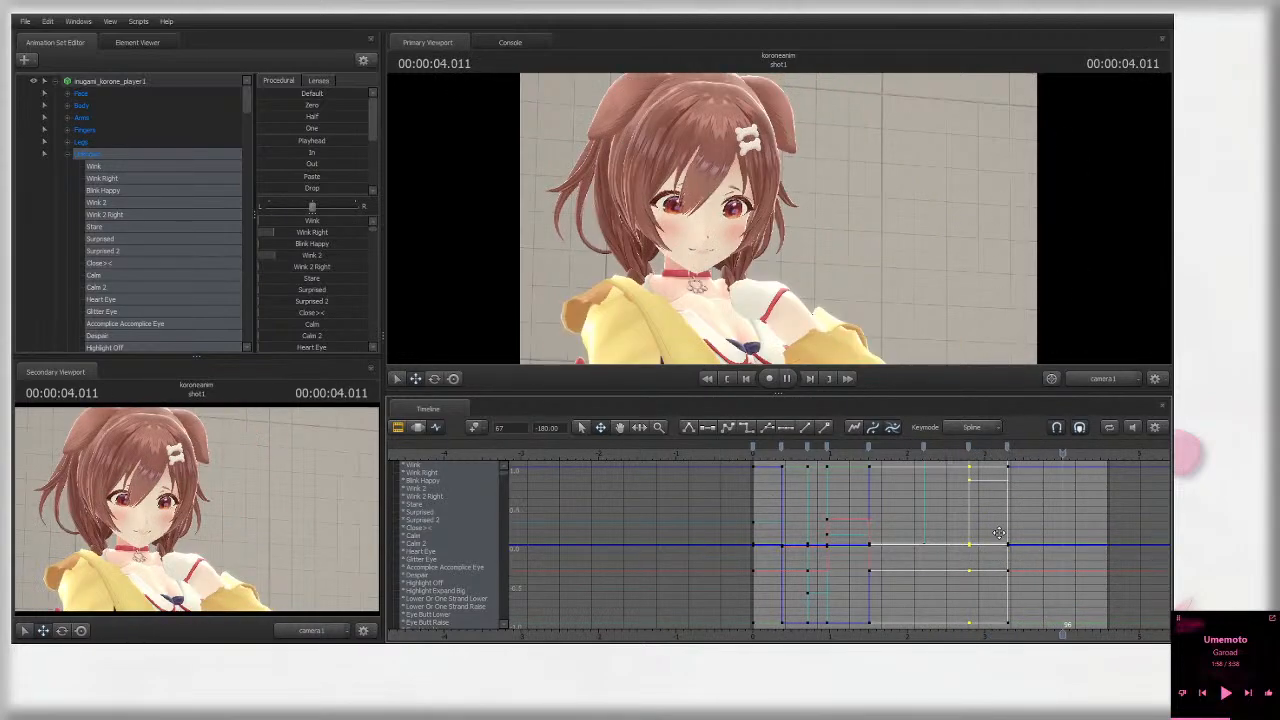
Step: At 3.208 seconds, bring the raised left arm down from the head and fold it across the chest
{"action": "left_click_drag", "start_coordinate": [1084, 452], "coordinate": [1003, 453]}
{"action": "left_click", "coordinate": [758, 320]}
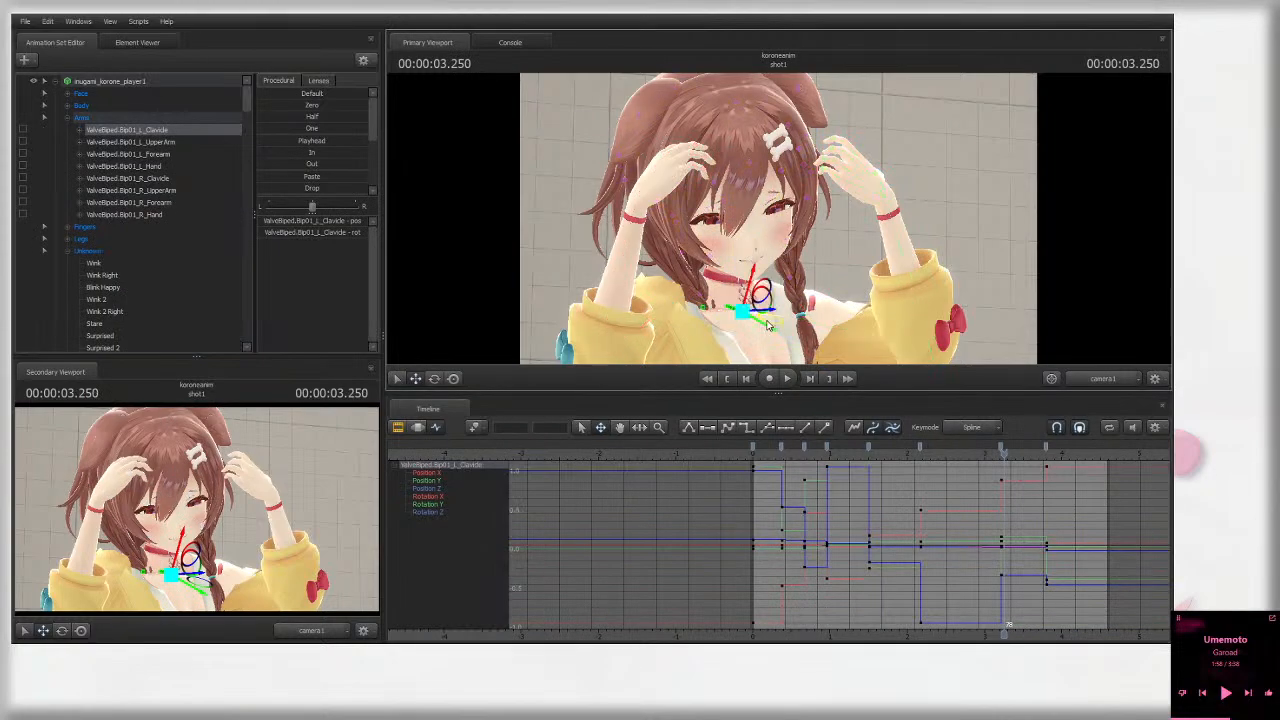
{"action": "left_click_drag", "start_coordinate": [1003, 452], "coordinate": [1001, 453]}
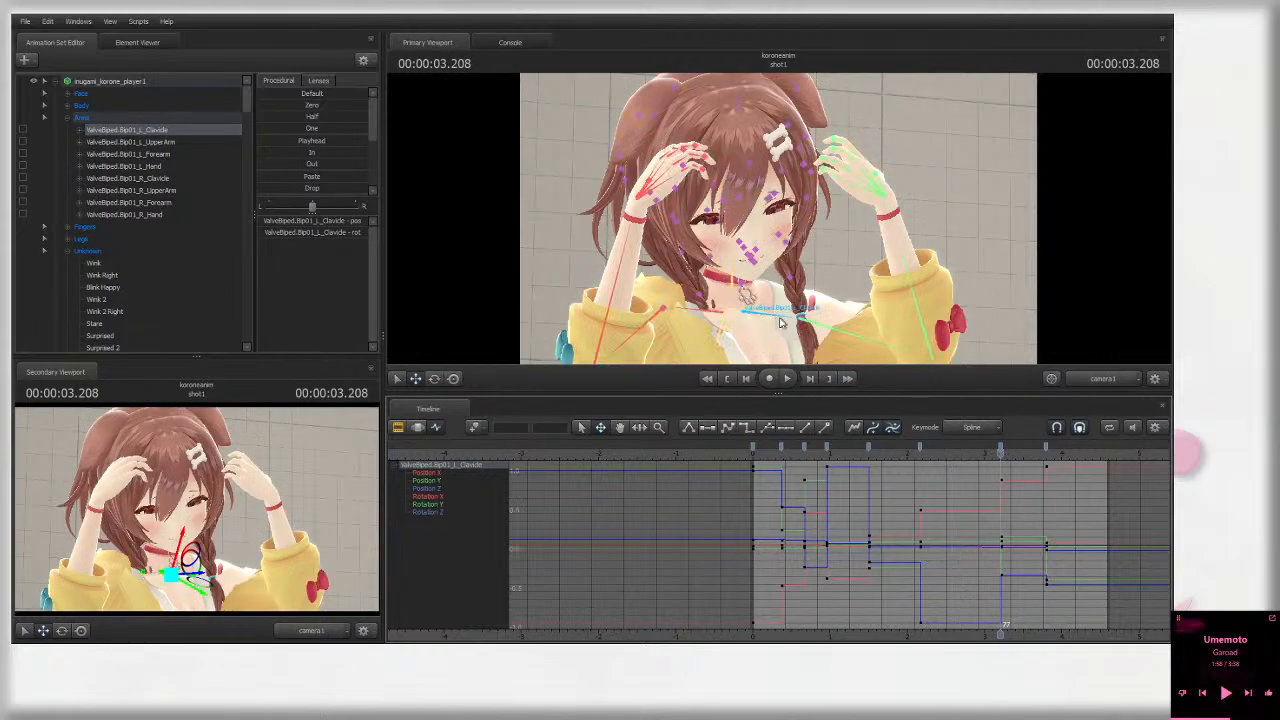
{"action": "key", "text": "t"}
{"action": "left_click_drag", "start_coordinate": [778, 318], "coordinate": [830, 377]}
{"action": "left_click", "coordinate": [835, 330], "text": "ctrl"}
{"action": "left_click", "coordinate": [861, 327], "text": "ctrl"}
Step: Rotate the right upper arm and forearm so the right arm comes down beside the body, checking from the work camera
{"action": "left_click", "coordinate": [657, 325], "text": "ctrl"}
{"action": "left_click_drag", "start_coordinate": [687, 283], "coordinate": [768, 230]}
{"action": "left_click", "coordinate": [727, 314], "text": "ctrl"}
{"action": "left_click", "coordinate": [660, 320], "text": "ctrl"}
{"action": "key", "text": "ctrl+z"}
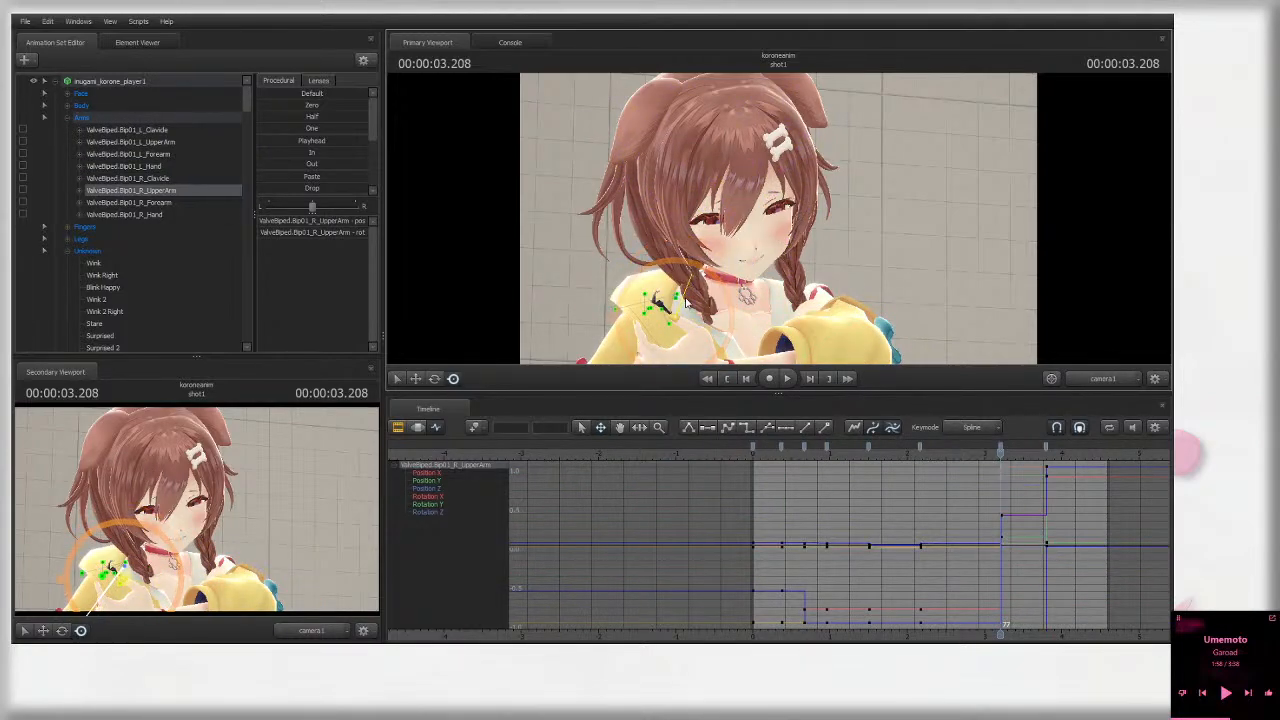
{"action": "left_click_drag", "start_coordinate": [690, 284], "coordinate": [714, 341]}
{"action": "left_click", "coordinate": [668, 326], "text": "ctrl"}
{"action": "left_click", "coordinate": [673, 329], "text": "ctrl"}
{"action": "left_click", "coordinate": [1118, 380]}
{"action": "left_click", "coordinate": [728, 318], "text": "ctrl"}
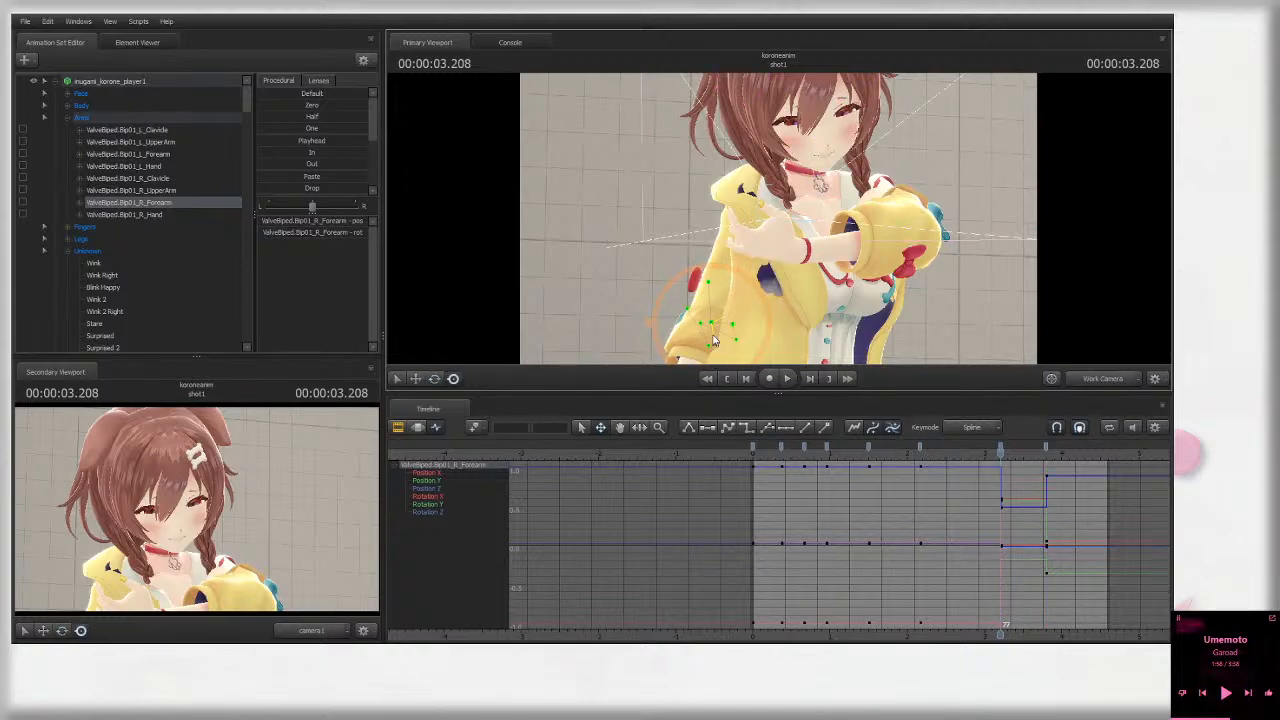
{"action": "left_click", "coordinate": [1120, 380]}
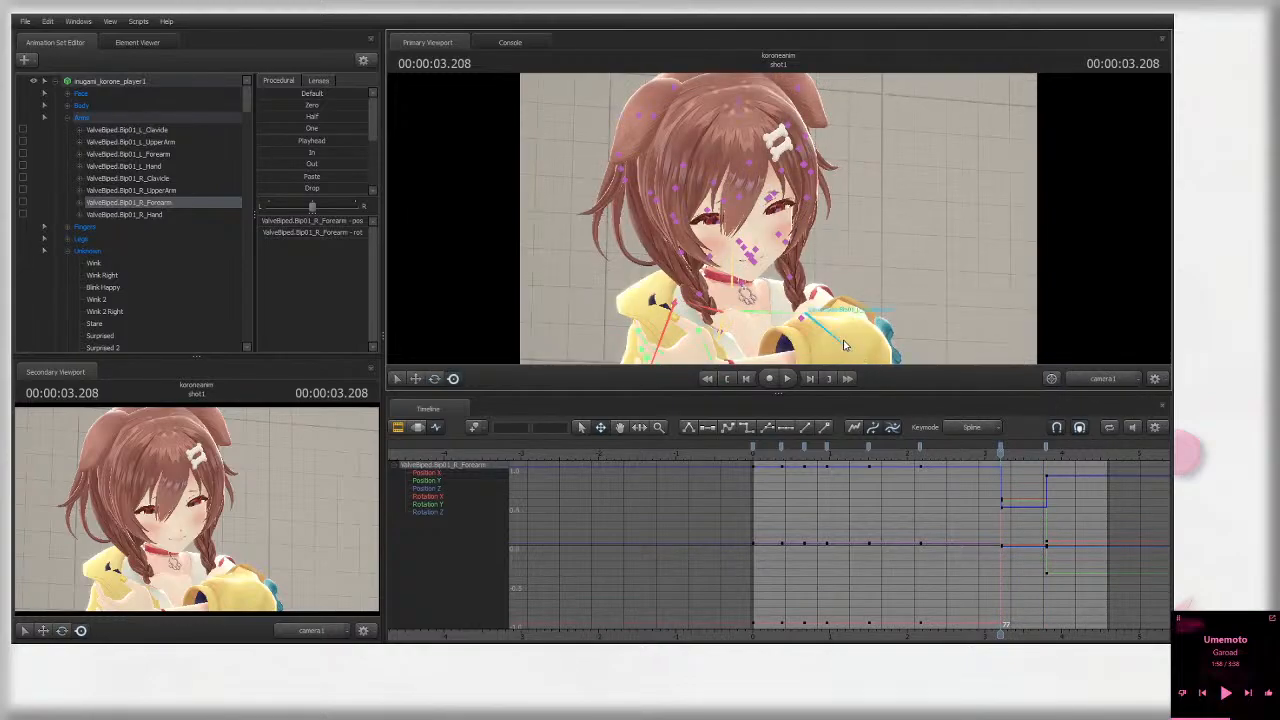
Step: Lower the left upper arm slightly and rotate the left forearm to keep the arm crossed in front of the chest
{"action": "left_click", "coordinate": [842, 335], "text": "ctrl"}
{"action": "left_click_drag", "start_coordinate": [842, 335], "coordinate": [852, 346]}
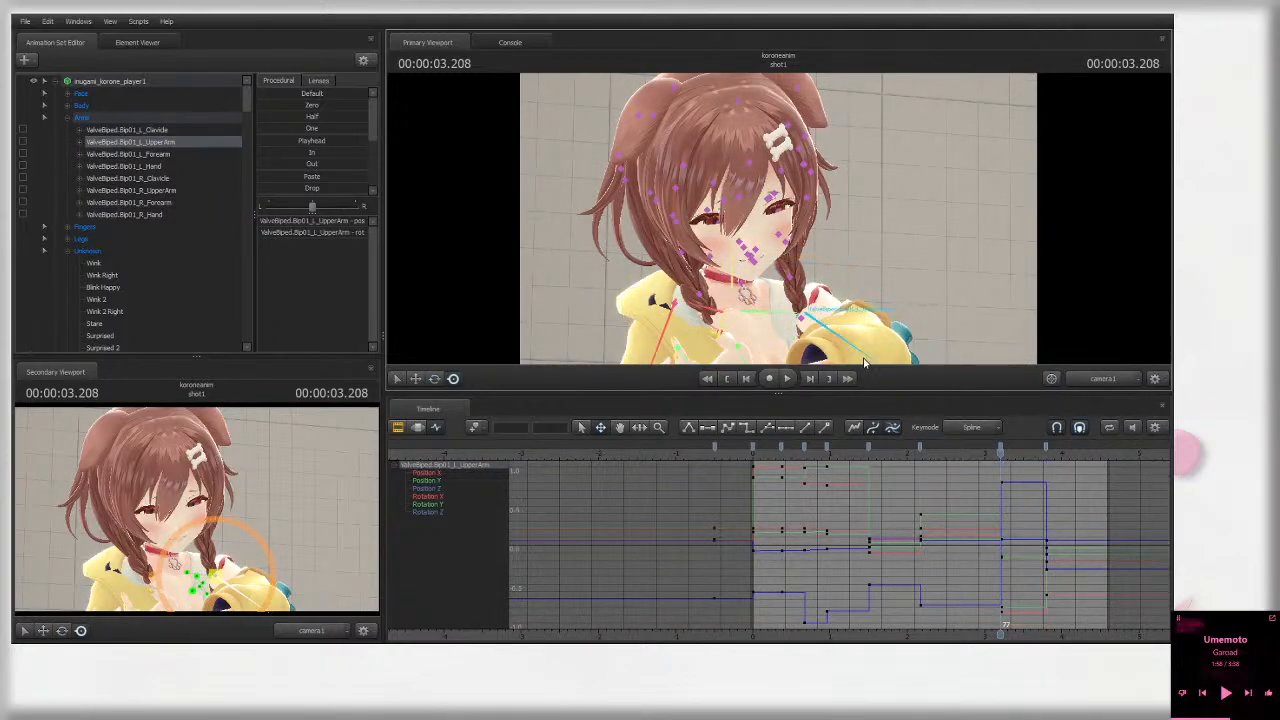
{"action": "left_click", "coordinate": [1120, 380]}
{"action": "left_click", "coordinate": [840, 280], "text": "ctrl"}
{"action": "left_click_drag", "start_coordinate": [840, 281], "coordinate": [838, 256]}
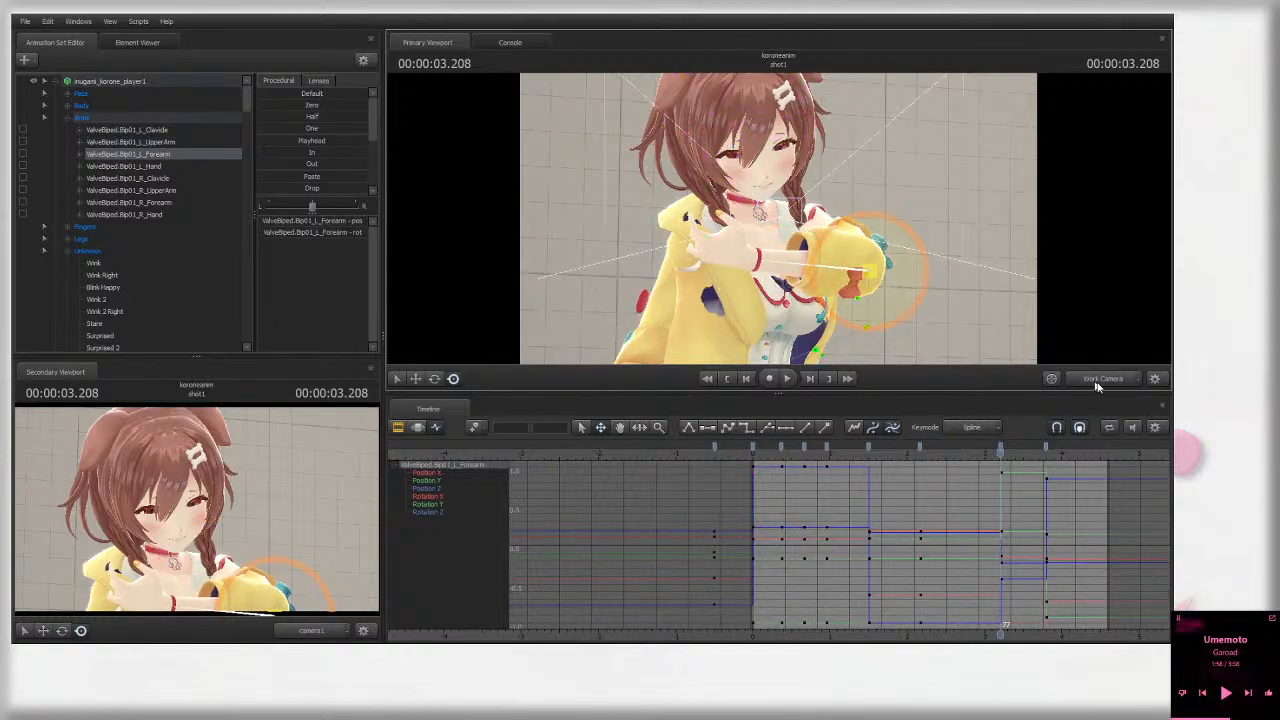
Step: At 3.208 seconds, viewed through camera1, rotate the left arm and hand so the hand rests on the right upper arm, and play back
{"action": "left_click", "coordinate": [1109, 379]}
{"action": "left_click", "coordinate": [724, 351], "text": "ctrl"}
{"action": "left_click_drag", "start_coordinate": [724, 350], "coordinate": [728, 316]}
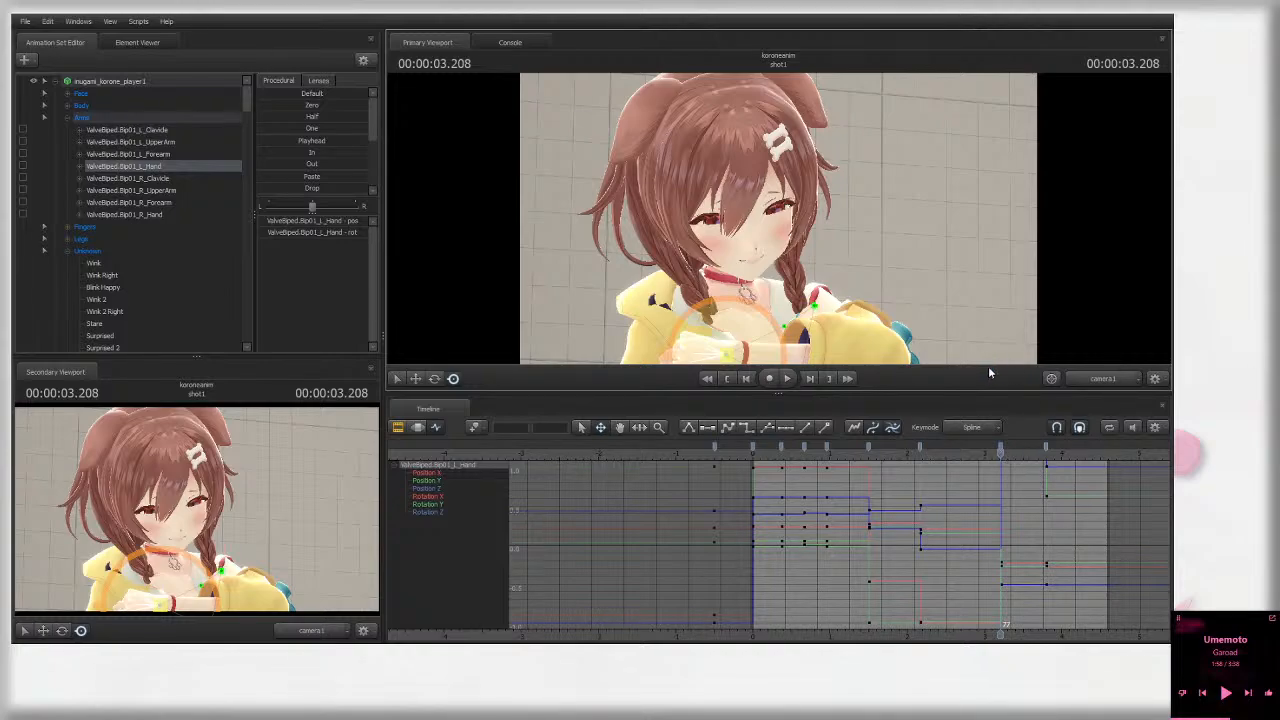
{"action": "key", "text": "ctrl"}
{"action": "left_click", "coordinate": [771, 312], "text": "ctrl"}
{"action": "left_click_drag", "start_coordinate": [771, 312], "coordinate": [771, 316]}
{"action": "left_click", "coordinate": [656, 351], "text": "ctrl"}
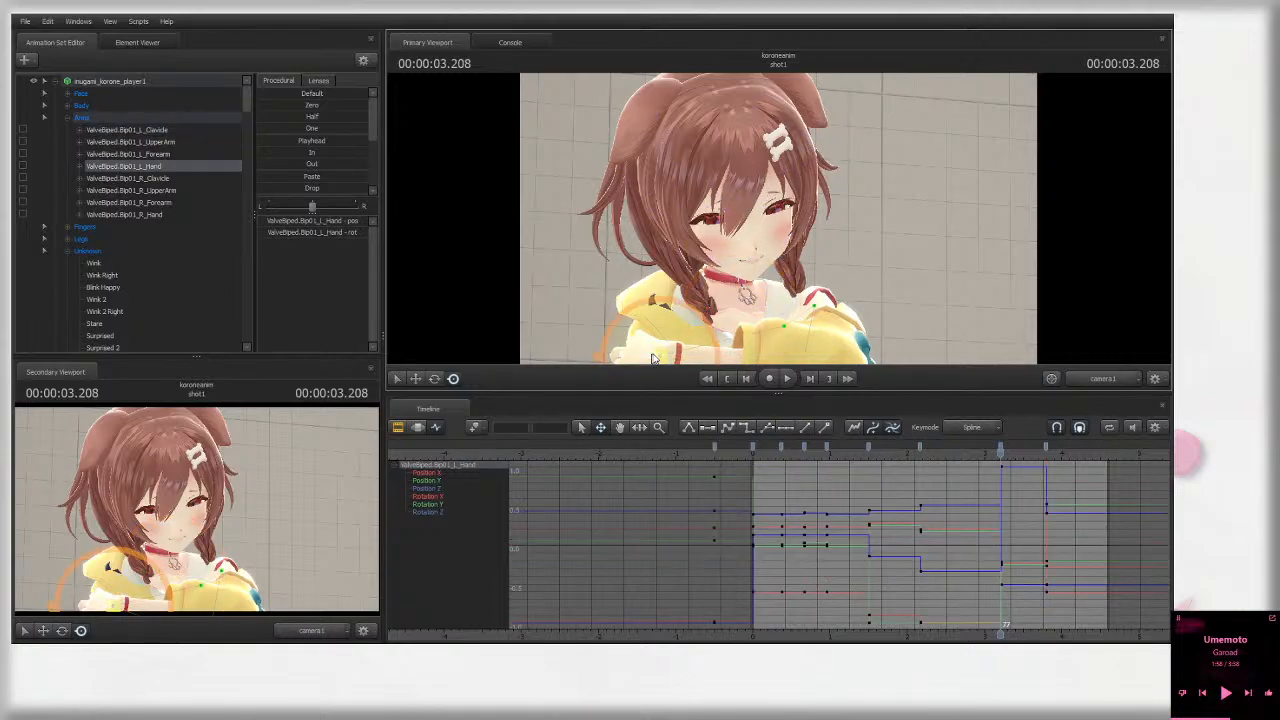
{"action": "left_click_drag", "start_coordinate": [656, 351], "coordinate": [650, 356]}
{"action": "key", "text": "ctrl"}
{"action": "left_click", "coordinate": [617, 350], "text": "ctrl"}
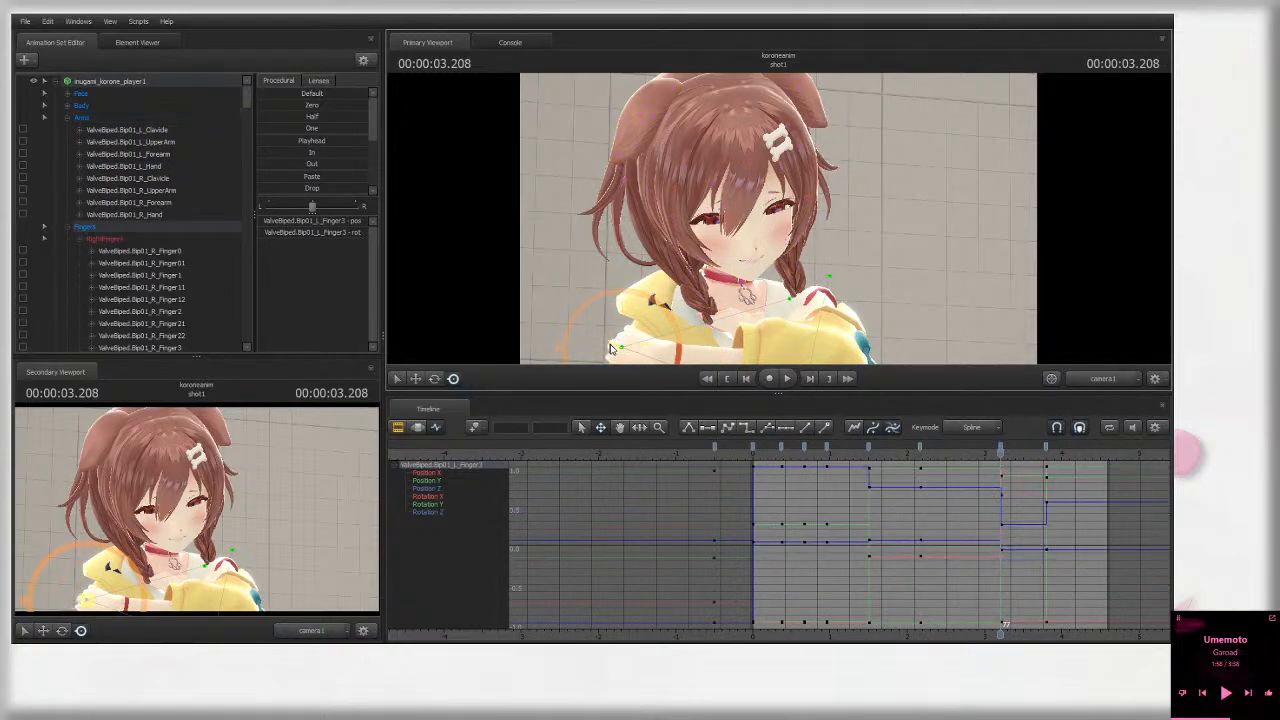
{"action": "left_click", "coordinate": [884, 328]}
{"action": "key", "text": "space"}
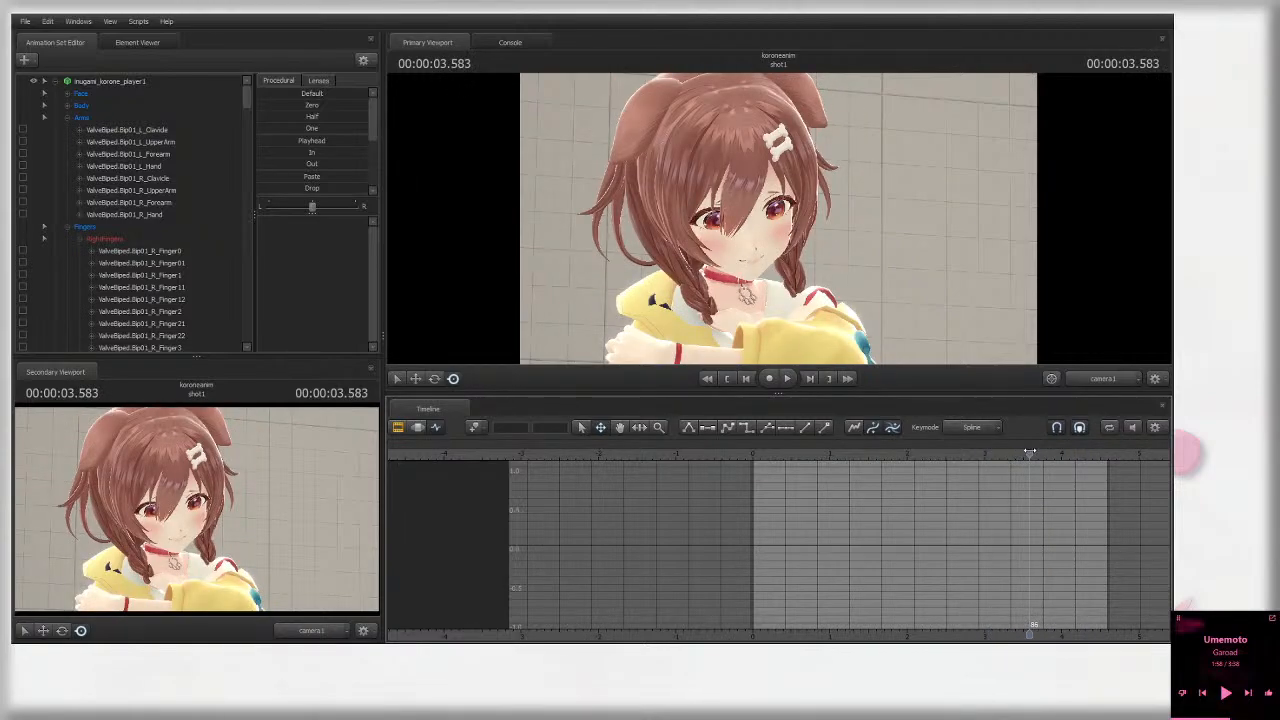
Step: At 3.791 seconds, adjust the right clavicle and rotate the right upper arm slightly to refine the right shoulder, and play back
{"action": "left_click", "coordinate": [1051, 452]}
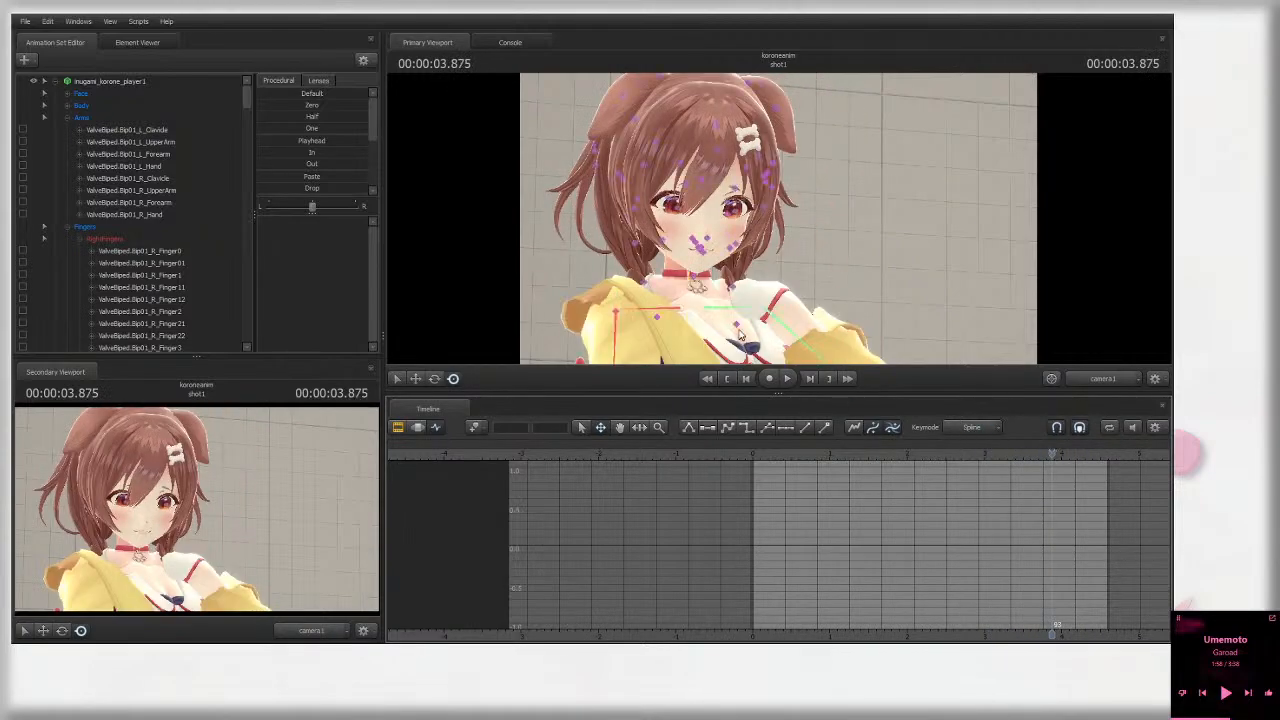
{"action": "left_click", "coordinate": [768, 322]}
{"action": "left_click", "coordinate": [1046, 452]}
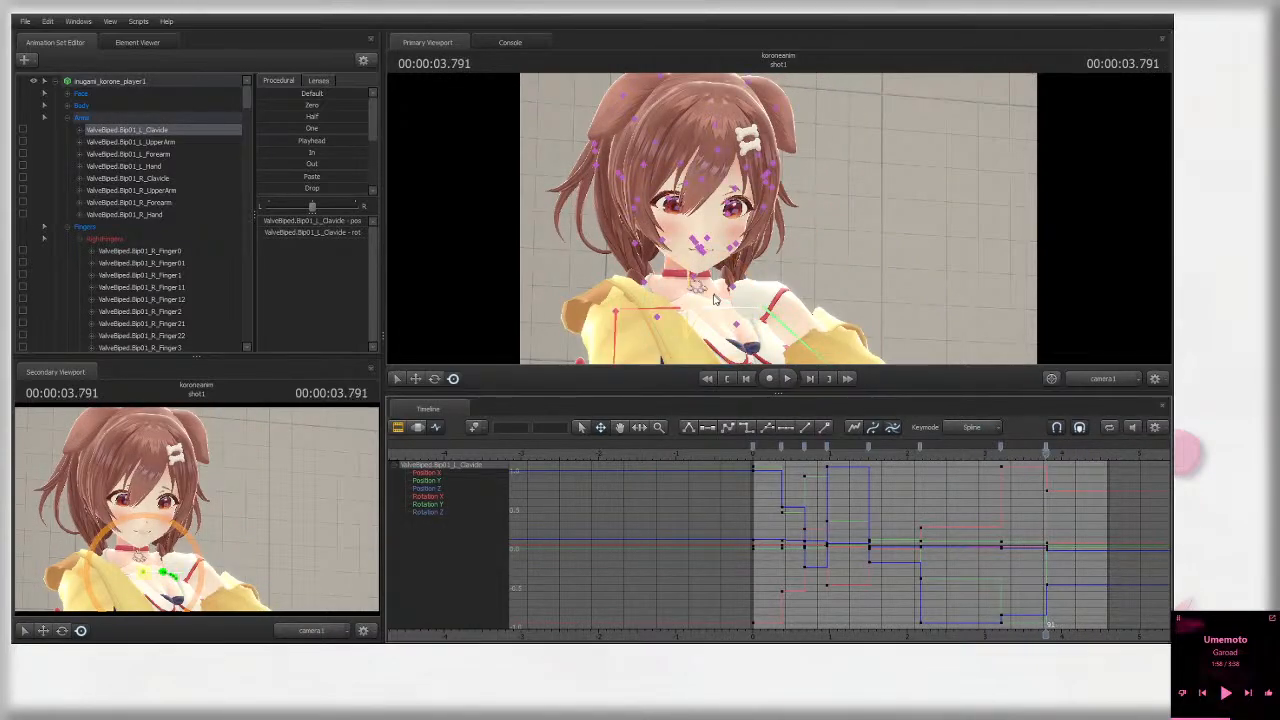
{"action": "left_click", "coordinate": [677, 314]}
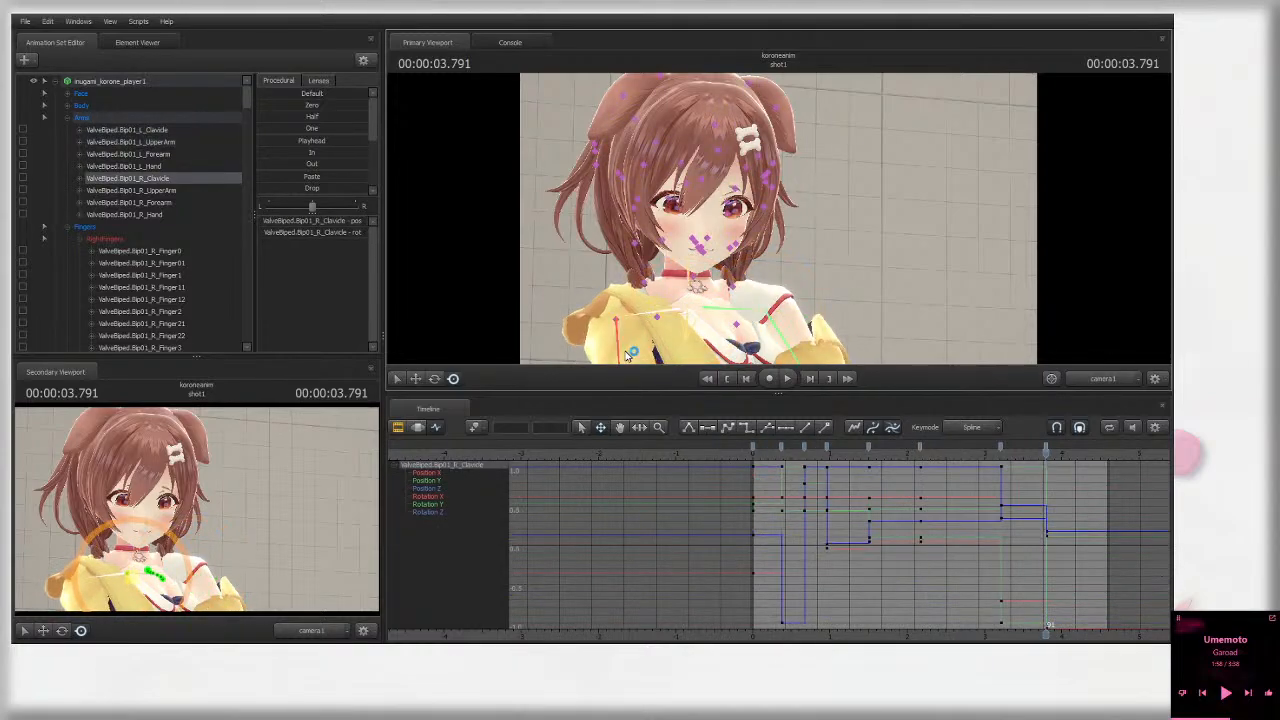
{"action": "left_click", "coordinate": [638, 318]}
{"action": "left_click_drag", "start_coordinate": [638, 318], "coordinate": [629, 299]}
{"action": "left_click", "coordinate": [985, 455]}
{"action": "key", "text": "space"}
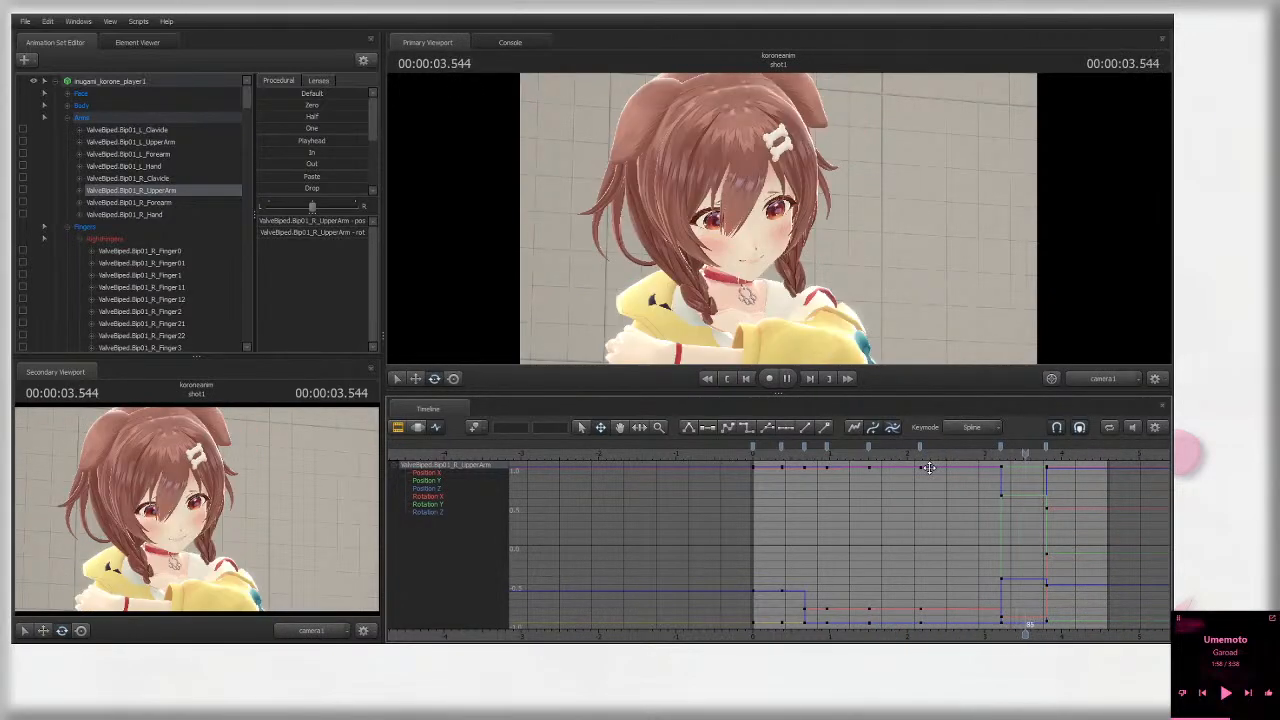
{"action": "key", "text": "space"}
Step: At 3.916 seconds, rotate the left clavicle slightly to add an in-between shoulder key, and play back
{"action": "left_click_drag", "start_coordinate": [916, 456], "coordinate": [1055, 464]}
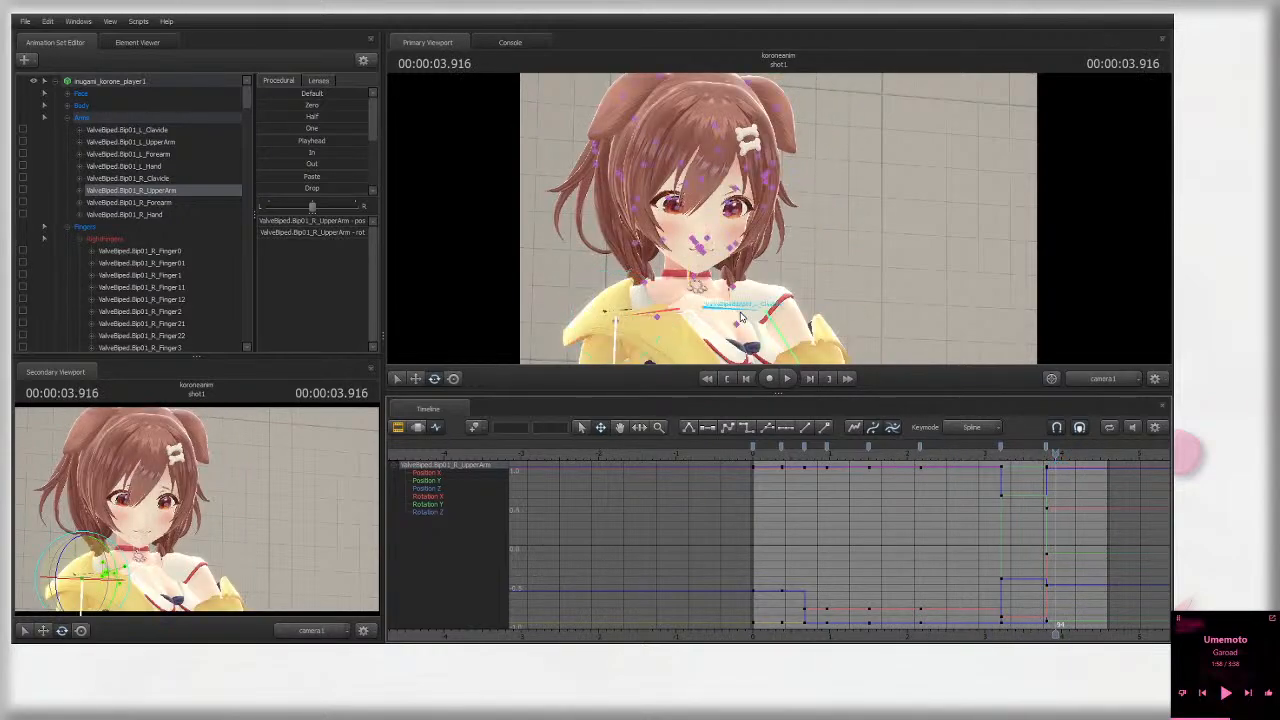
{"action": "left_click", "coordinate": [740, 316]}
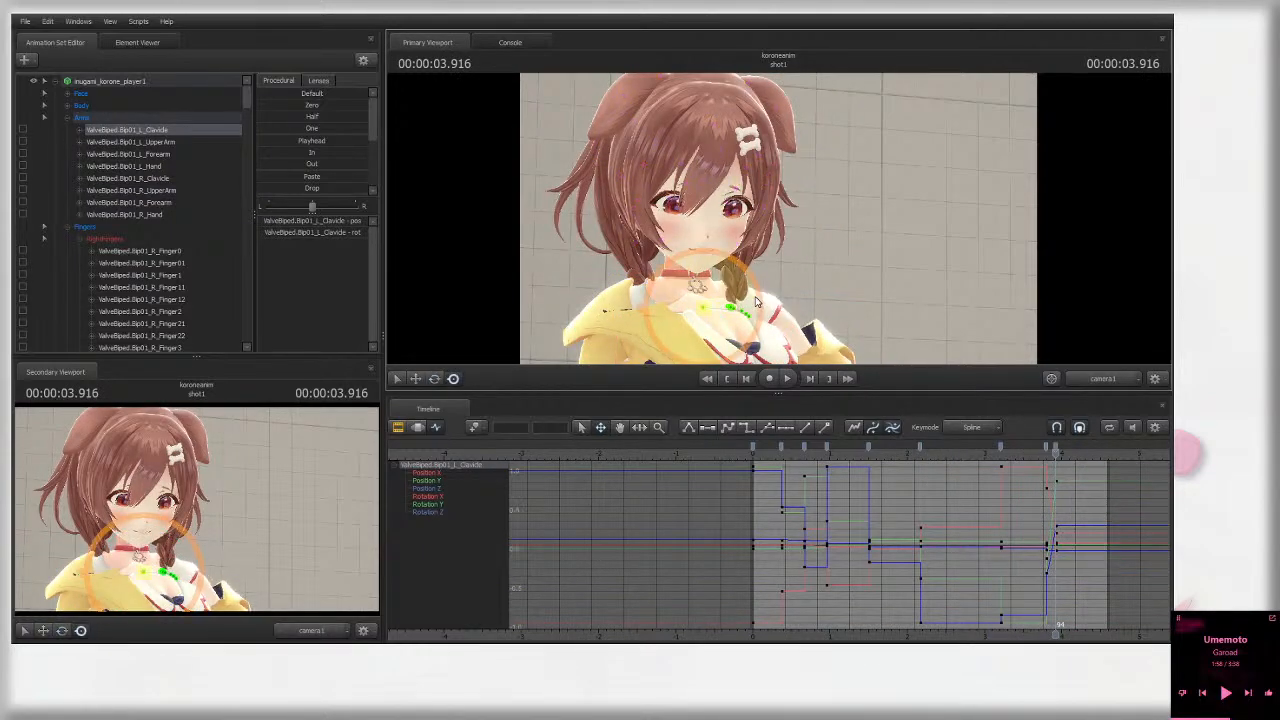
{"action": "key", "text": "ctrl"}
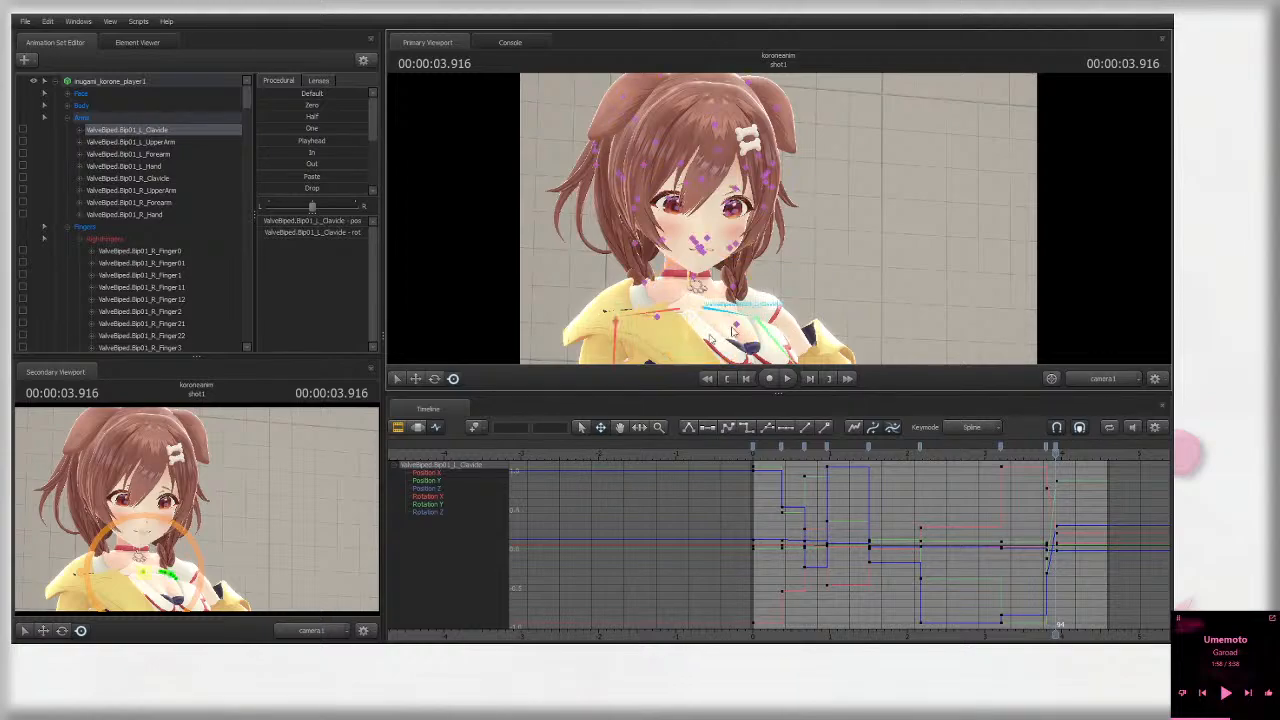
{"action": "left_click_drag", "start_coordinate": [899, 452], "coordinate": [829, 447]}
{"action": "key", "text": "space"}
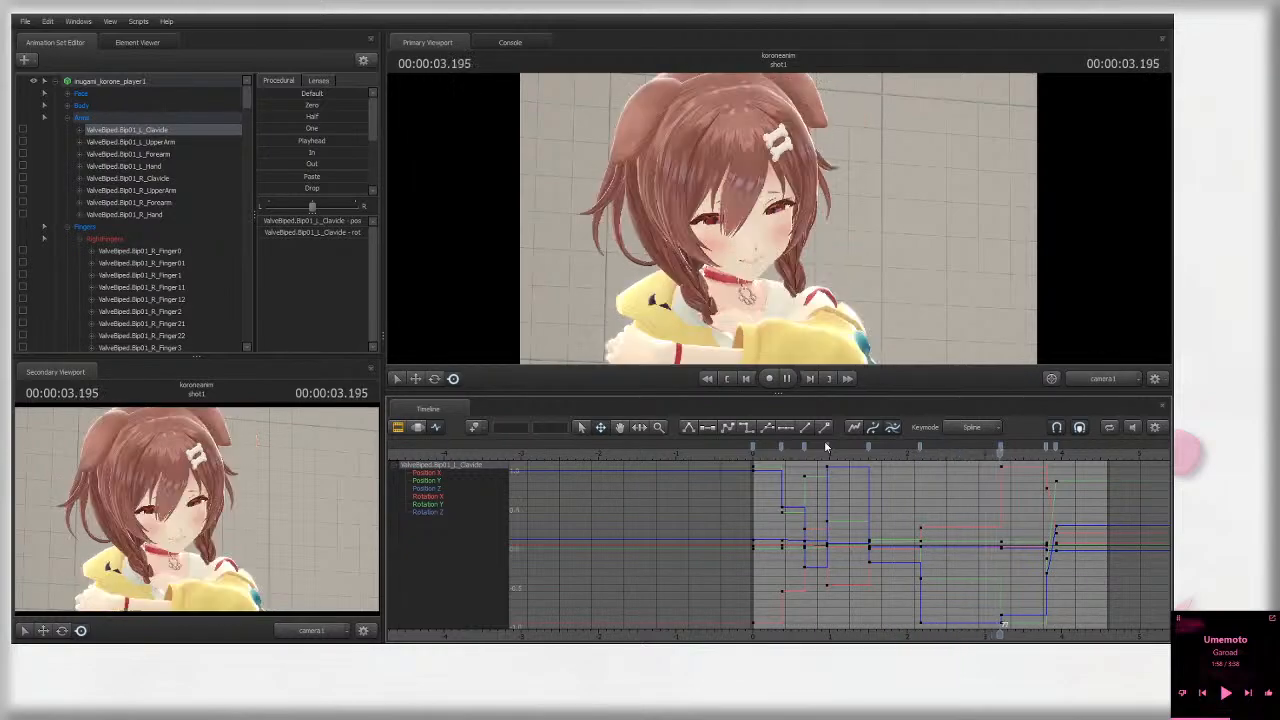
{"action": "left_click_drag", "start_coordinate": [781, 453], "coordinate": [759, 453]}
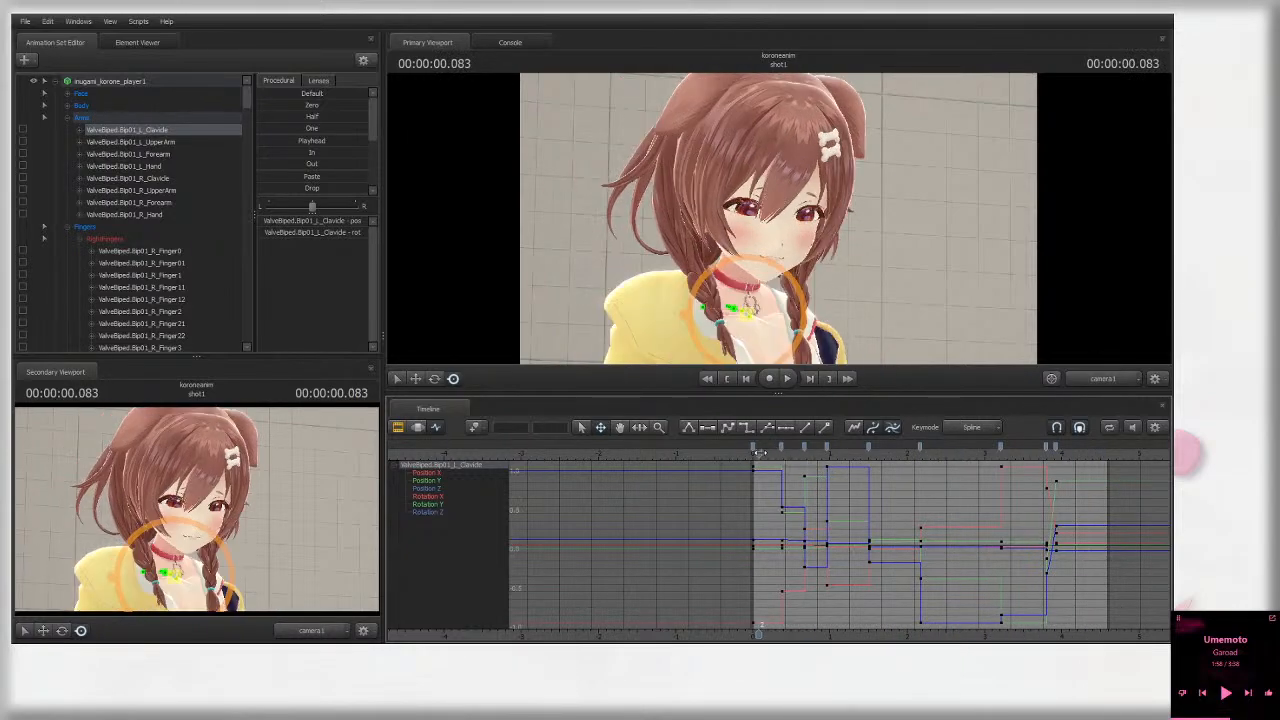
Step: Examine the full-body pose at 0.083 seconds from the work camera, and review the animation through camera1
{"action": "left_click", "coordinate": [1022, 335]}
{"action": "left_click", "coordinate": [1102, 379]}
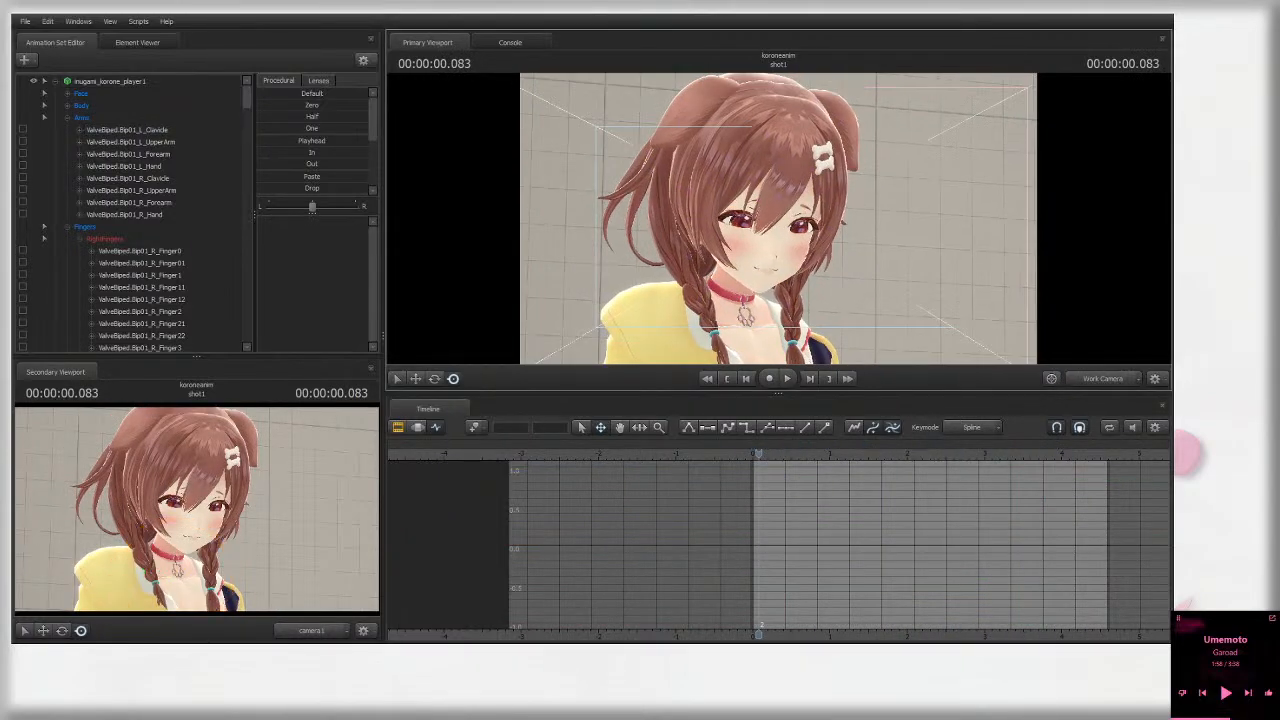
{"action": "key", "text": "s"}
{"action": "left_click_drag", "start_coordinate": [781, 222], "coordinate": [781, 222]}
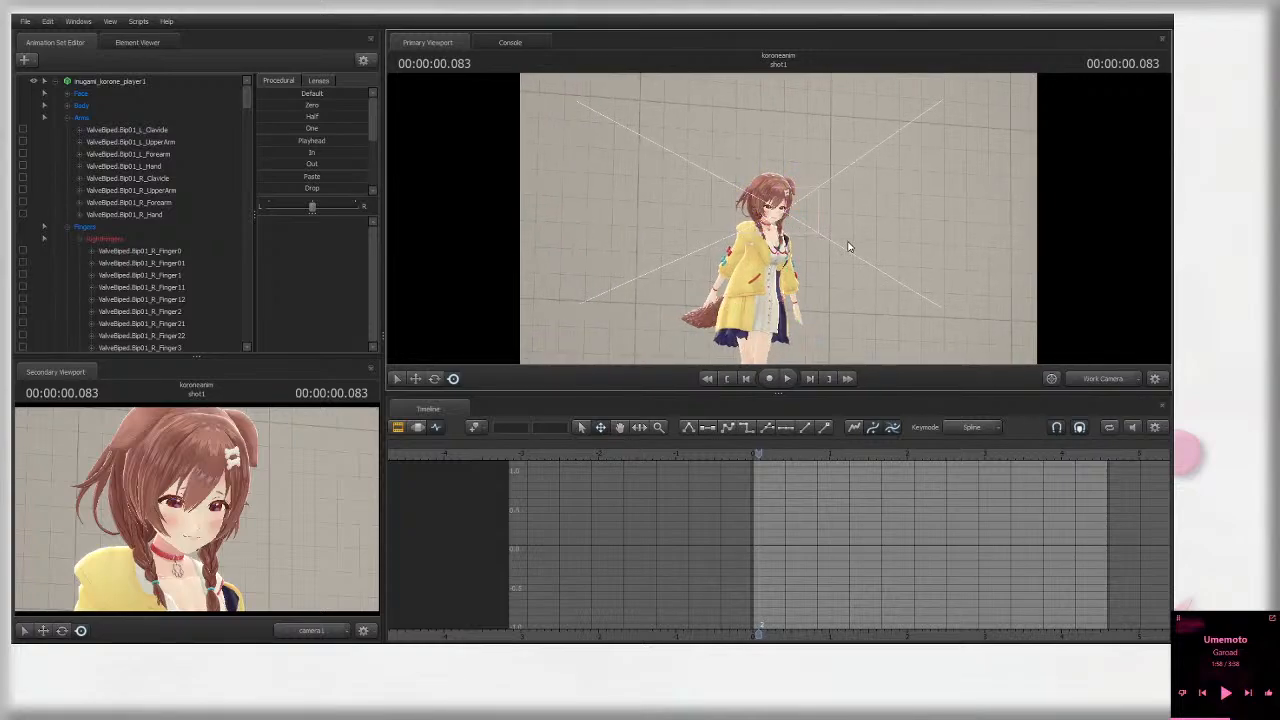
{"action": "key", "text": "w"}
{"action": "mouse_move", "coordinate": [849, 246]}
{"action": "left_mouse_down"}
{"action": "mouse_move", "coordinate": [864, 244]}
{"action": "mouse_move", "coordinate": [850, 246]}
{"action": "left_mouse_up"}
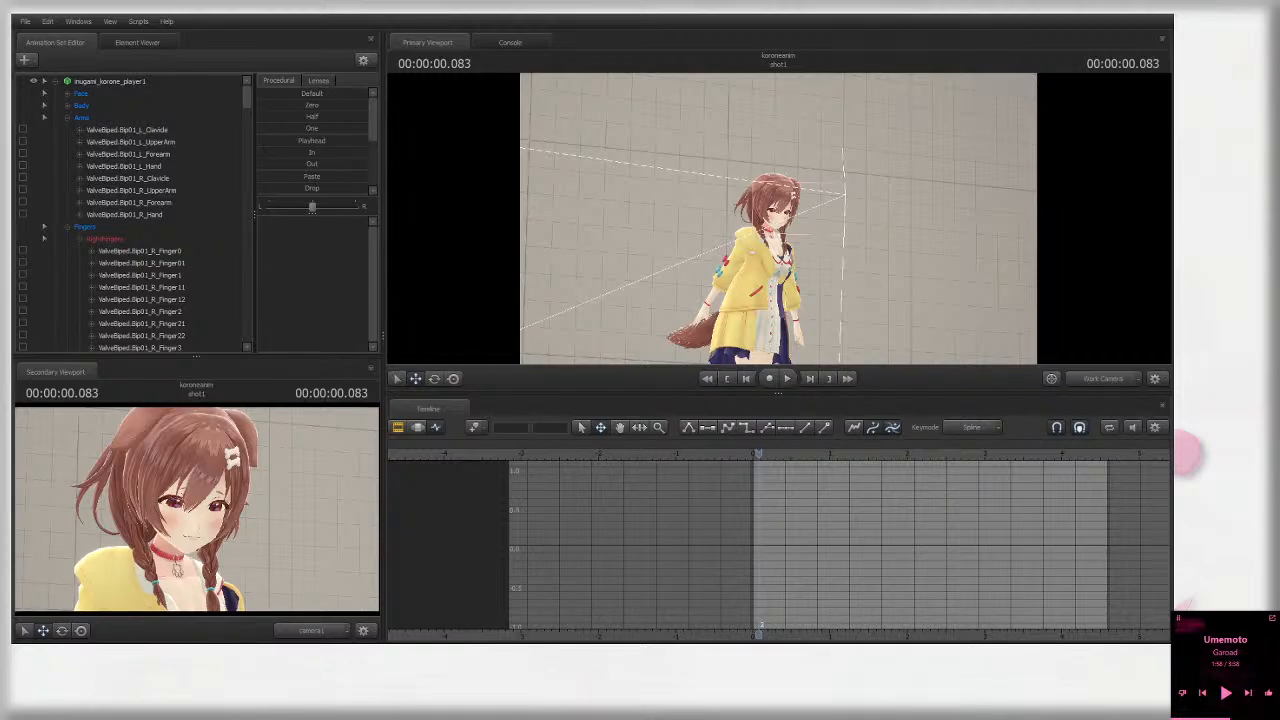
{"action": "left_click_drag", "start_coordinate": [854, 253], "coordinate": [814, 230]}
{"action": "left_click", "coordinate": [1093, 379]}
{"action": "key", "text": "space"}
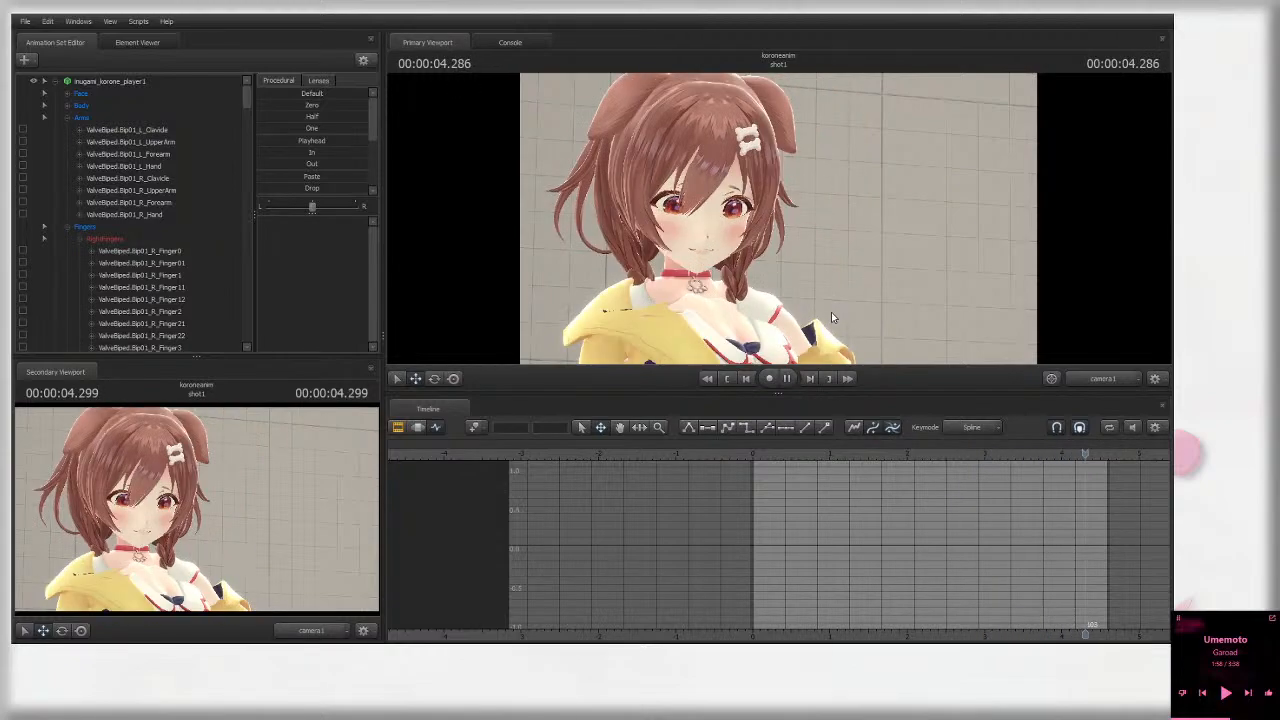
{"action": "key", "text": "space"}
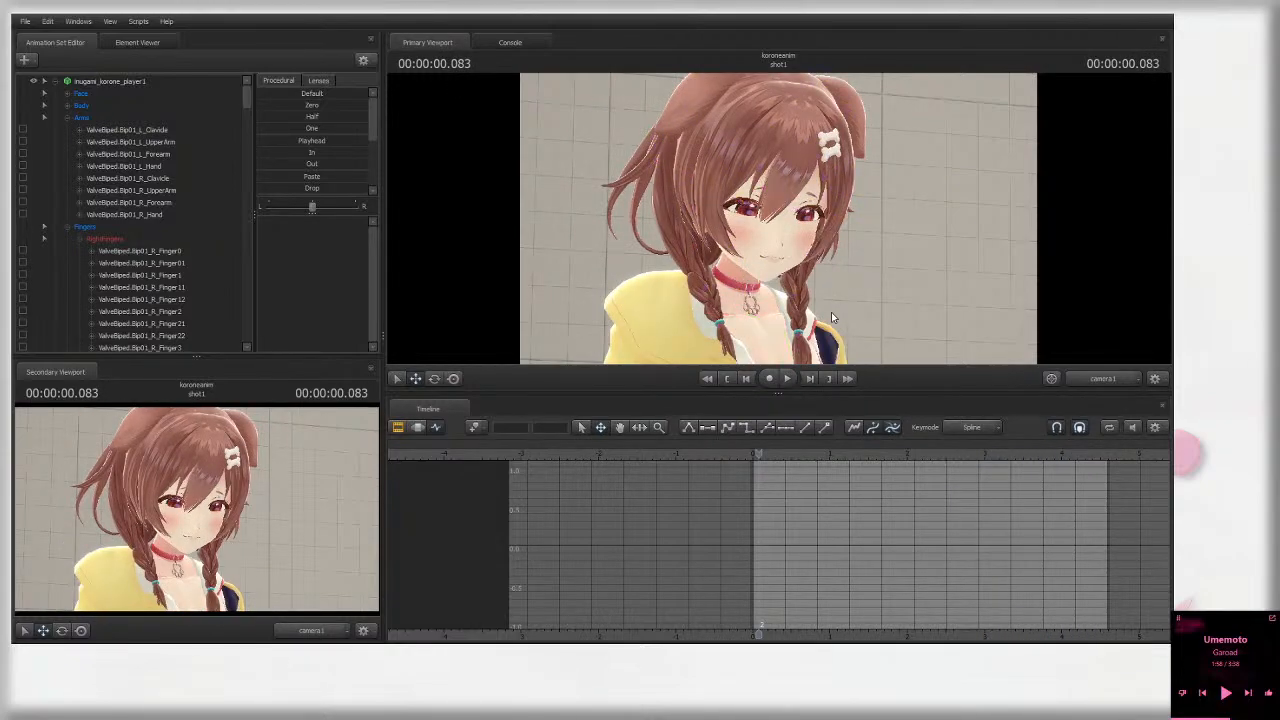
{"action": "key", "text": "space"}
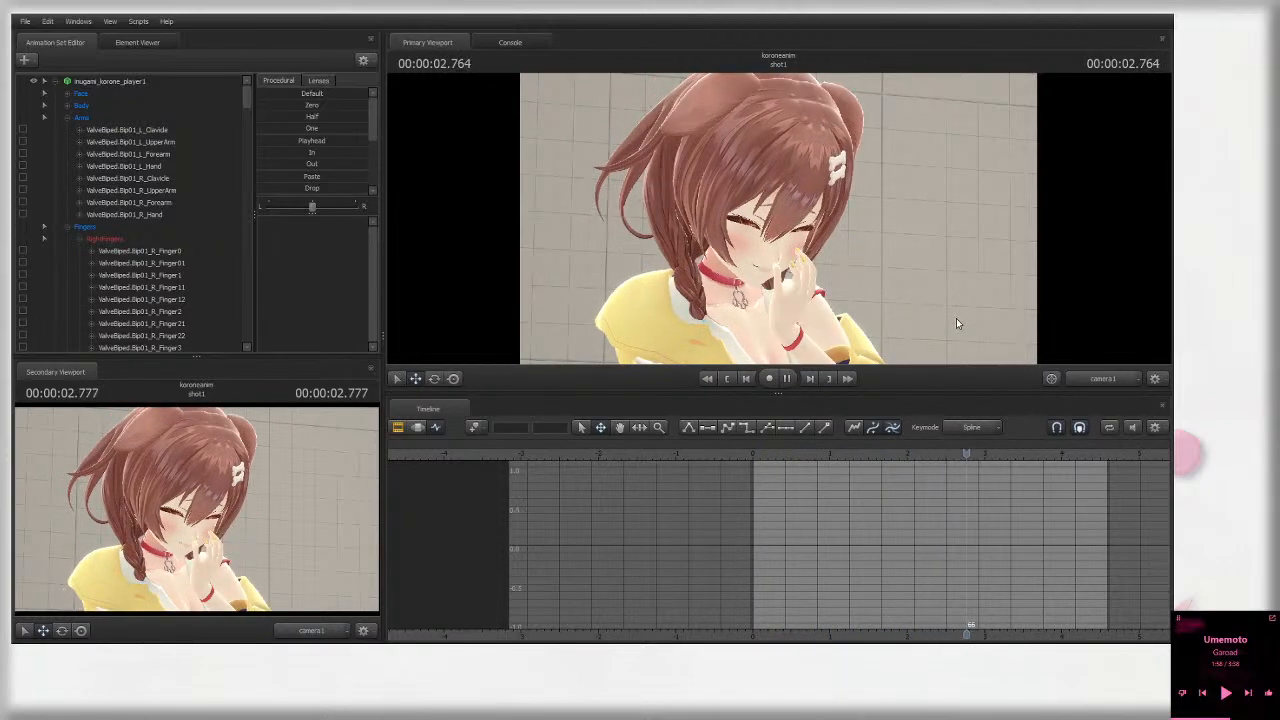
{"action": "key", "text": "space"}
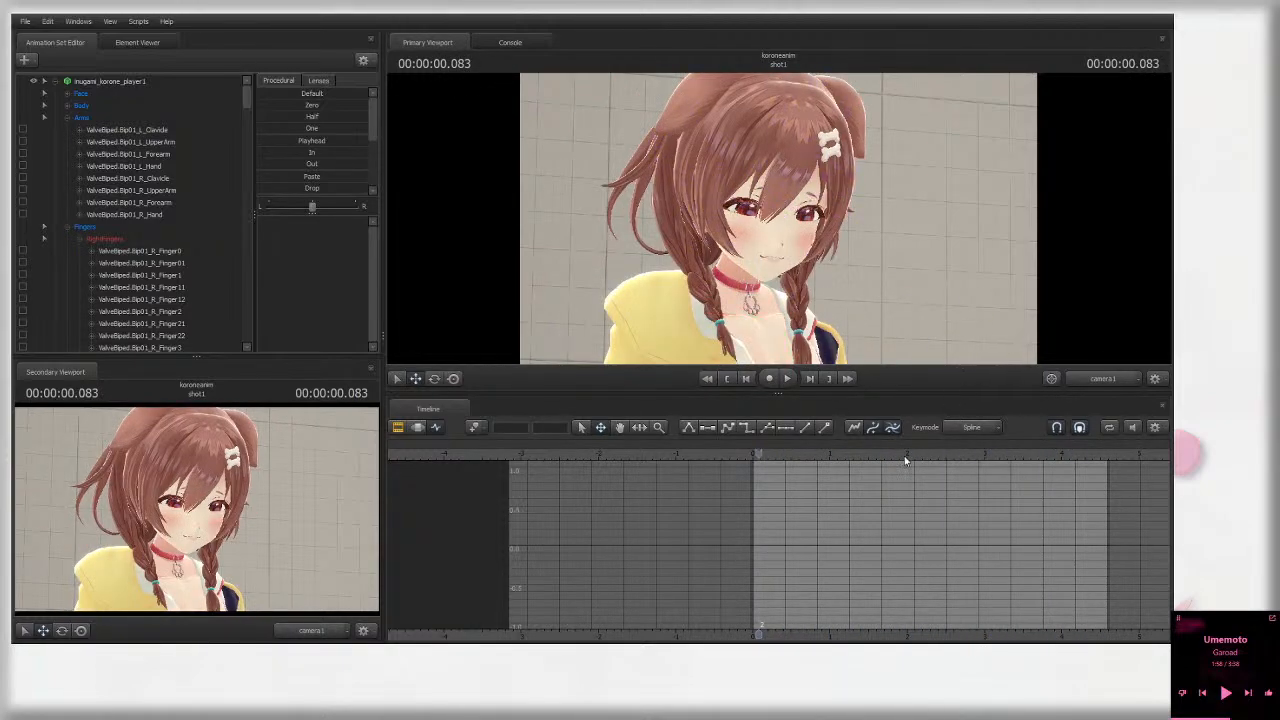
Step: At 4.083 seconds, pose the right and left clavicles from the work camera to add shoulder movement, and play back through camera1
{"action": "left_click_drag", "start_coordinate": [760, 454], "coordinate": [1069, 454]}
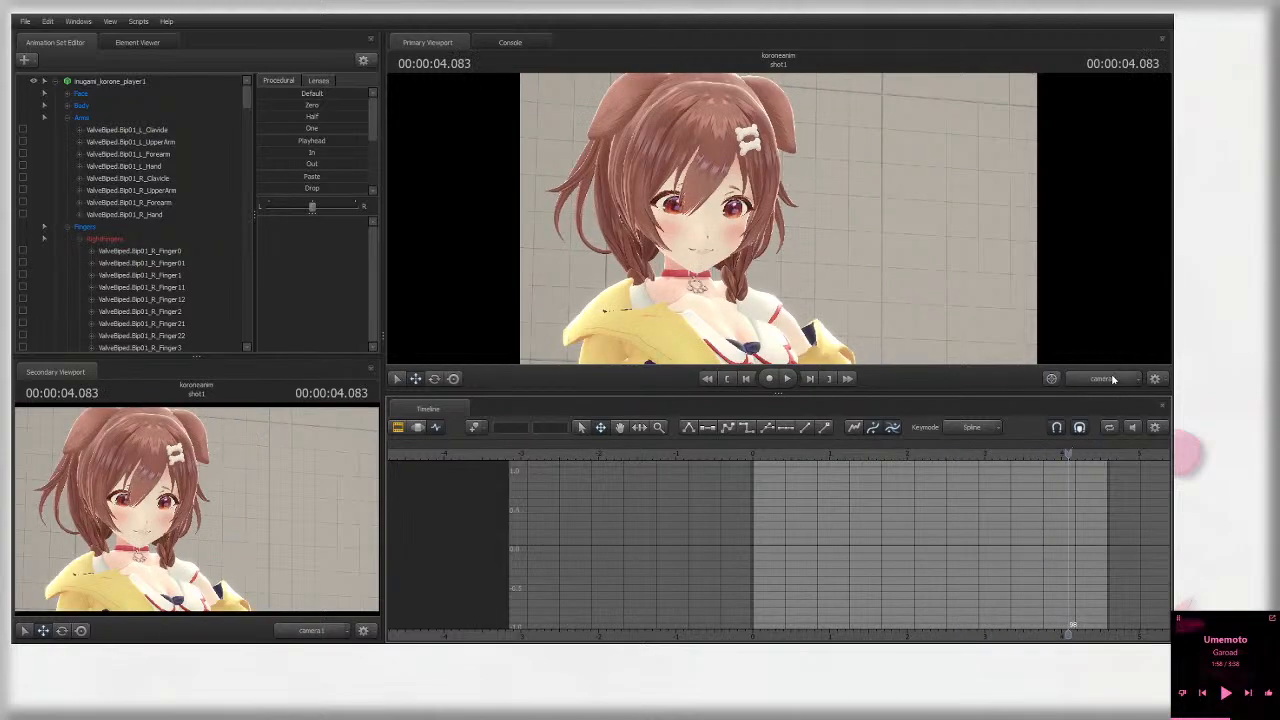
{"action": "left_click", "coordinate": [1113, 379]}
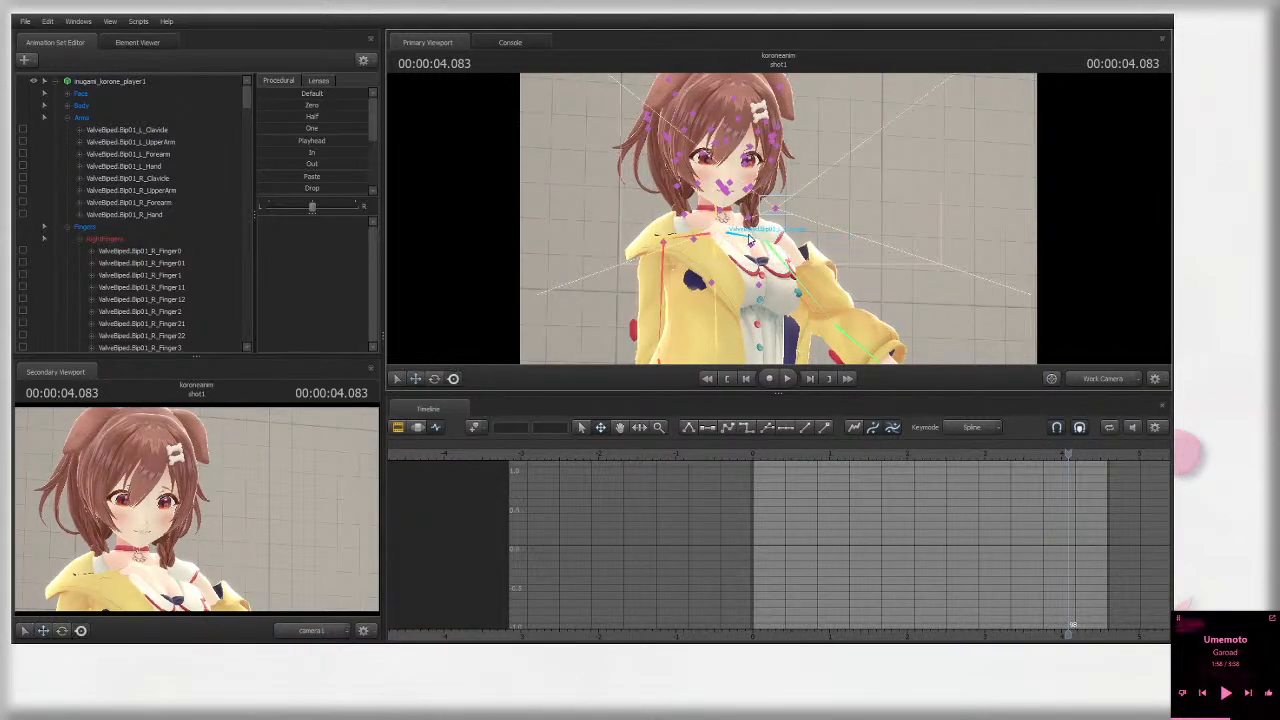
{"action": "left_click", "coordinate": [700, 240]}
{"action": "left_click", "coordinate": [699, 241]}
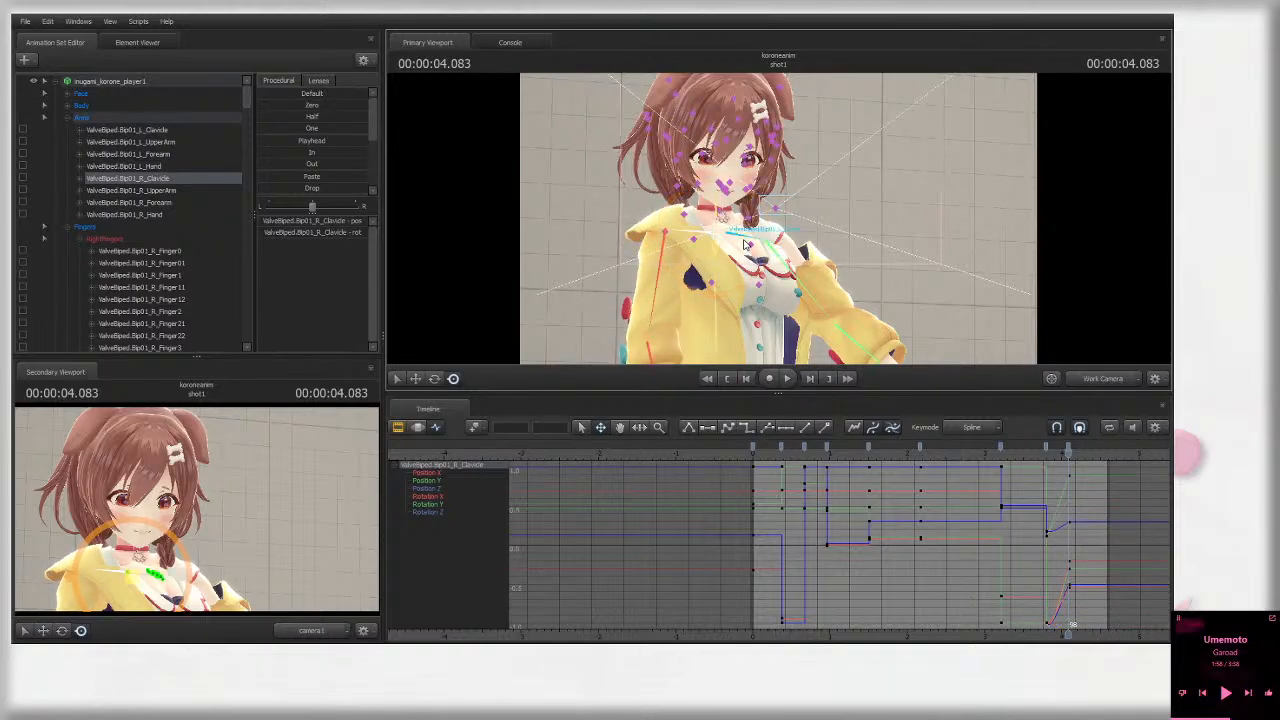
{"action": "left_click", "coordinate": [763, 215]}
{"action": "left_click_drag", "start_coordinate": [763, 217], "coordinate": [769, 238]}
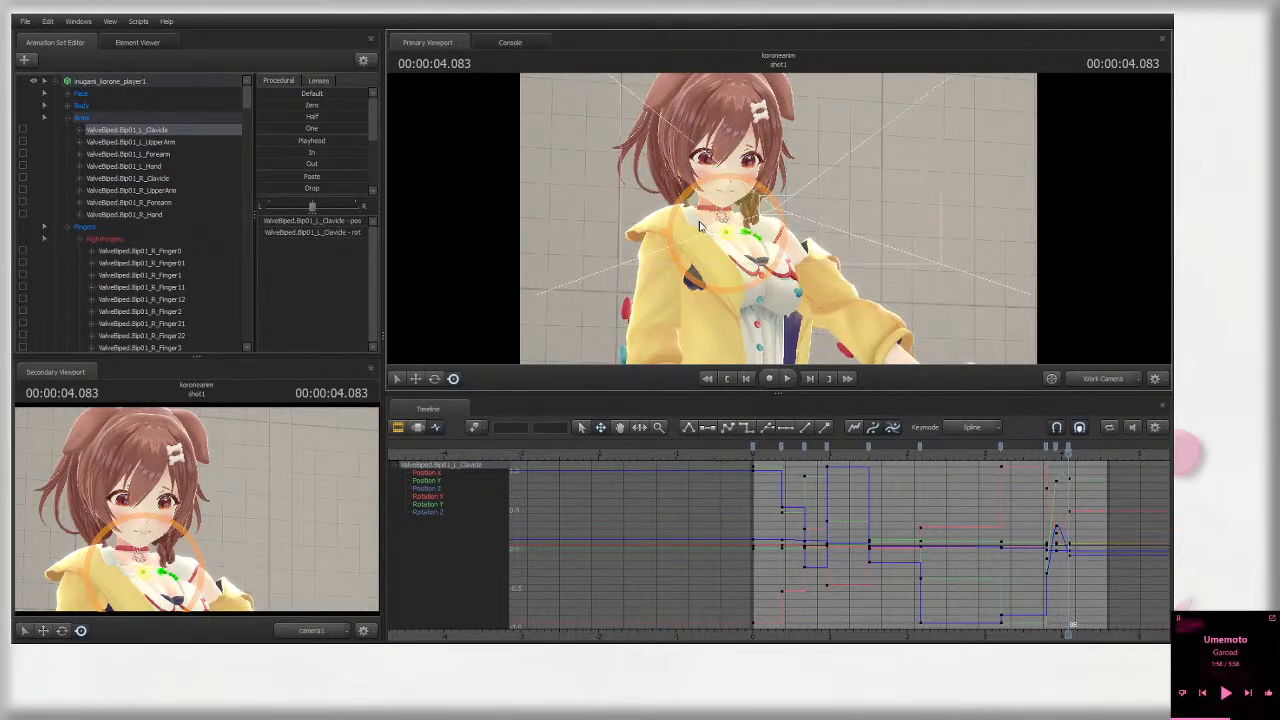
{"action": "left_click", "coordinate": [1090, 386]}
{"action": "left_click_drag", "start_coordinate": [1053, 456], "coordinate": [784, 455]}
{"action": "key", "text": "space"}
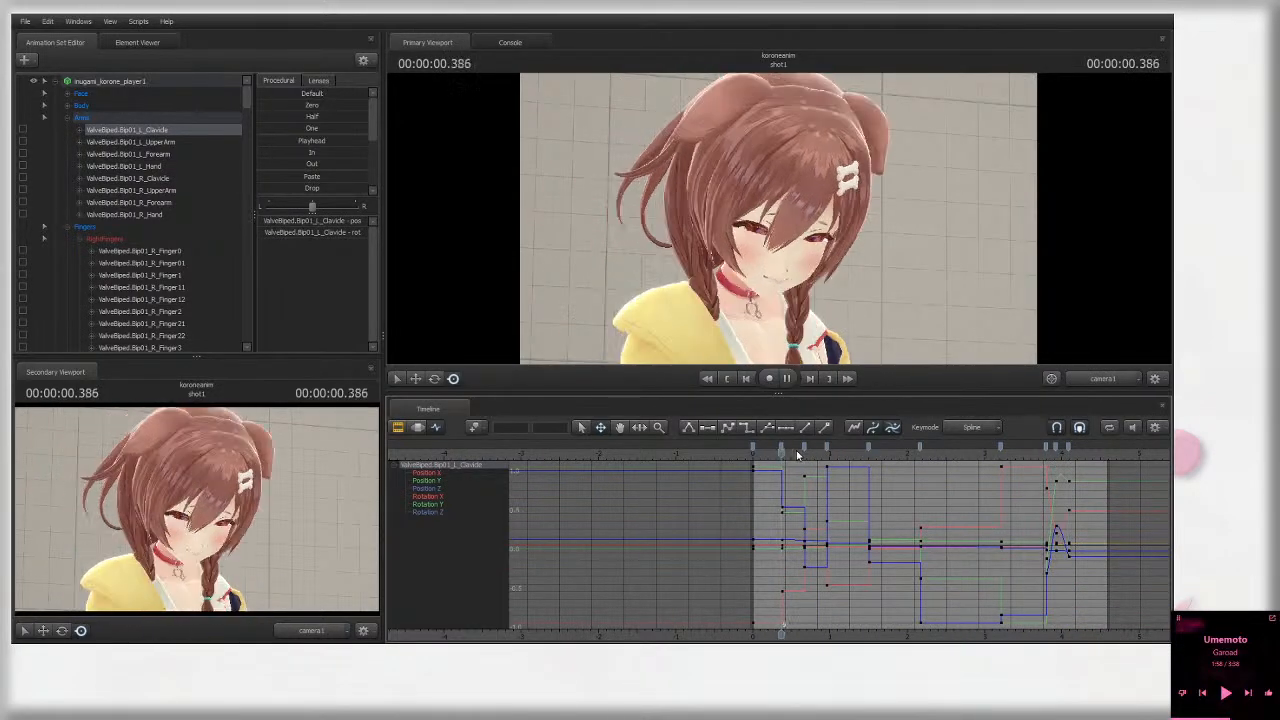
{"action": "left_click", "coordinate": [1075, 458]}
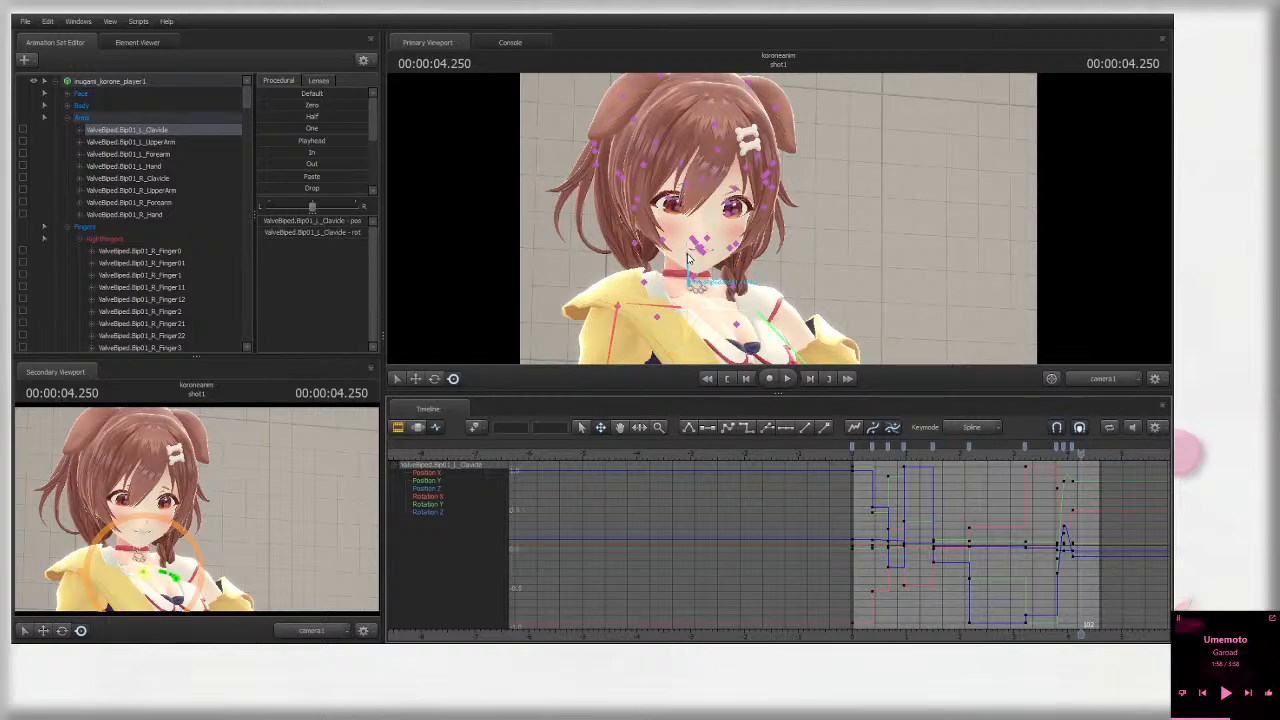
{"action": "left_click", "coordinate": [683, 232]}
{"action": "left_click", "coordinate": [690, 232], "text": "ctrl"}
{"action": "left_click", "coordinate": [692, 231], "text": "ctrl"}
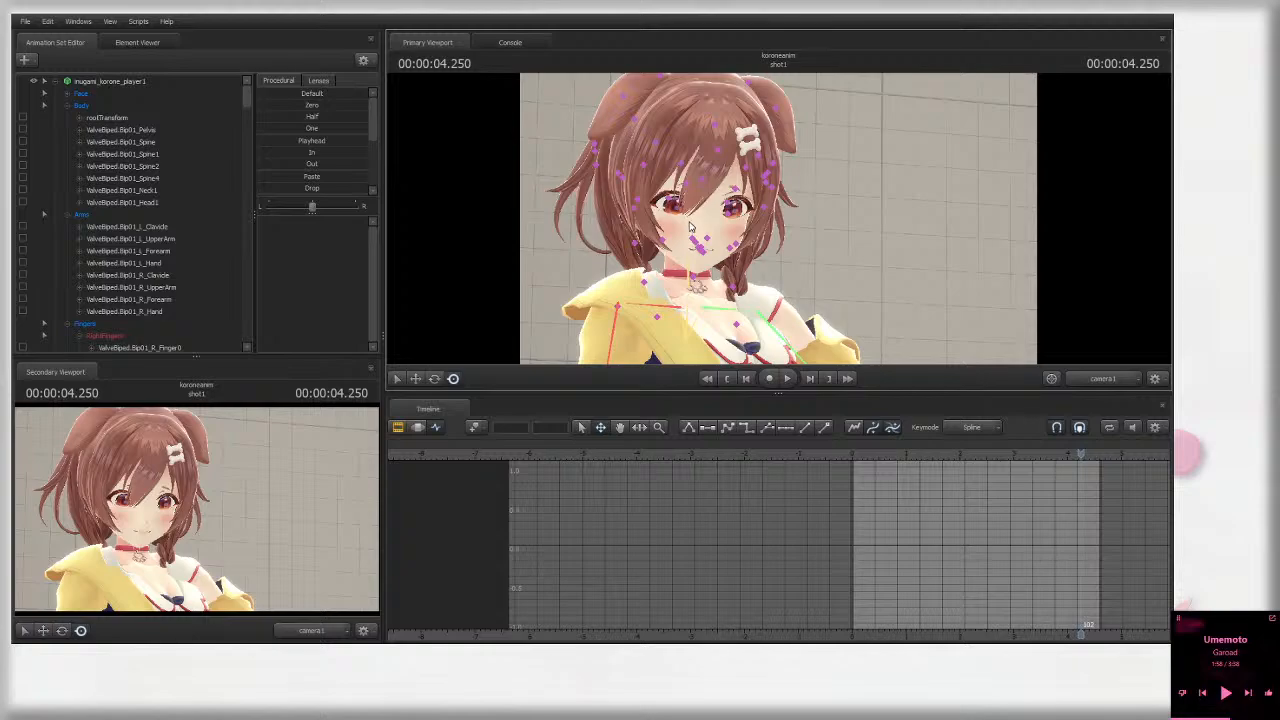
Step: Examine the shot1 clip and its voice sound clip in the Clip Editor from the start of the shot
{"action": "left_click", "coordinate": [398, 428]}
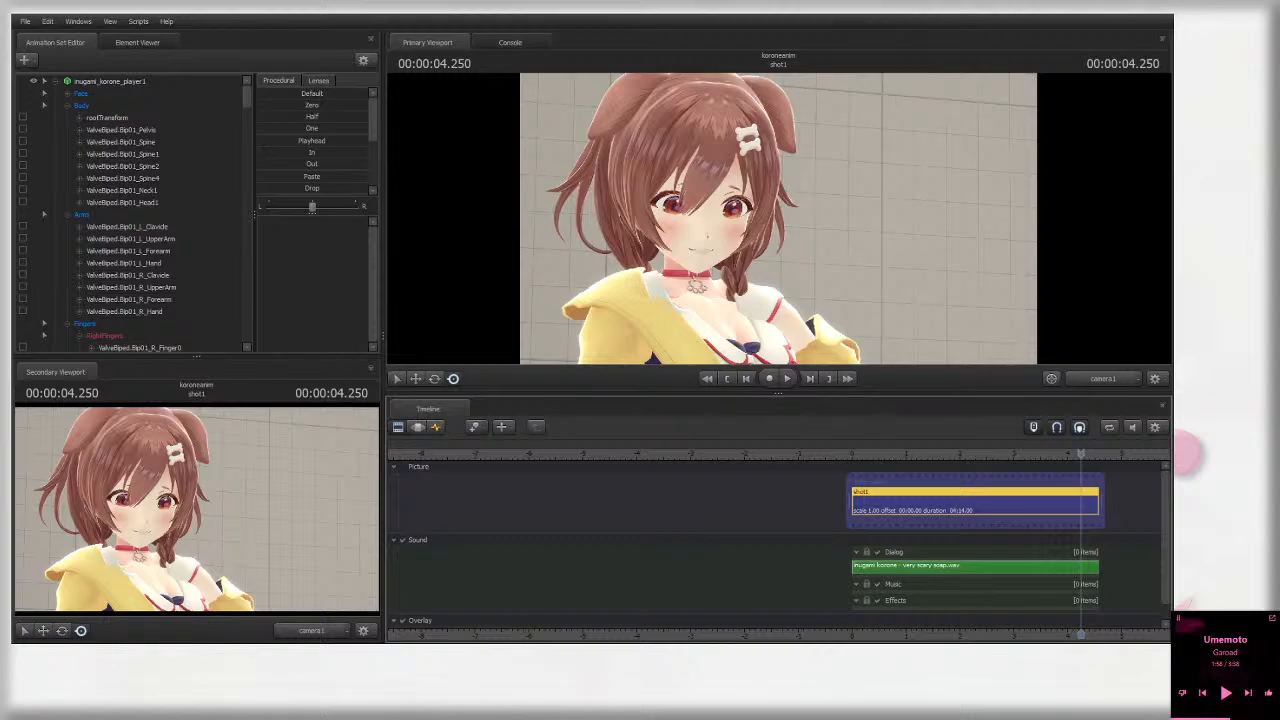
{"action": "left_click", "coordinate": [737, 382]}
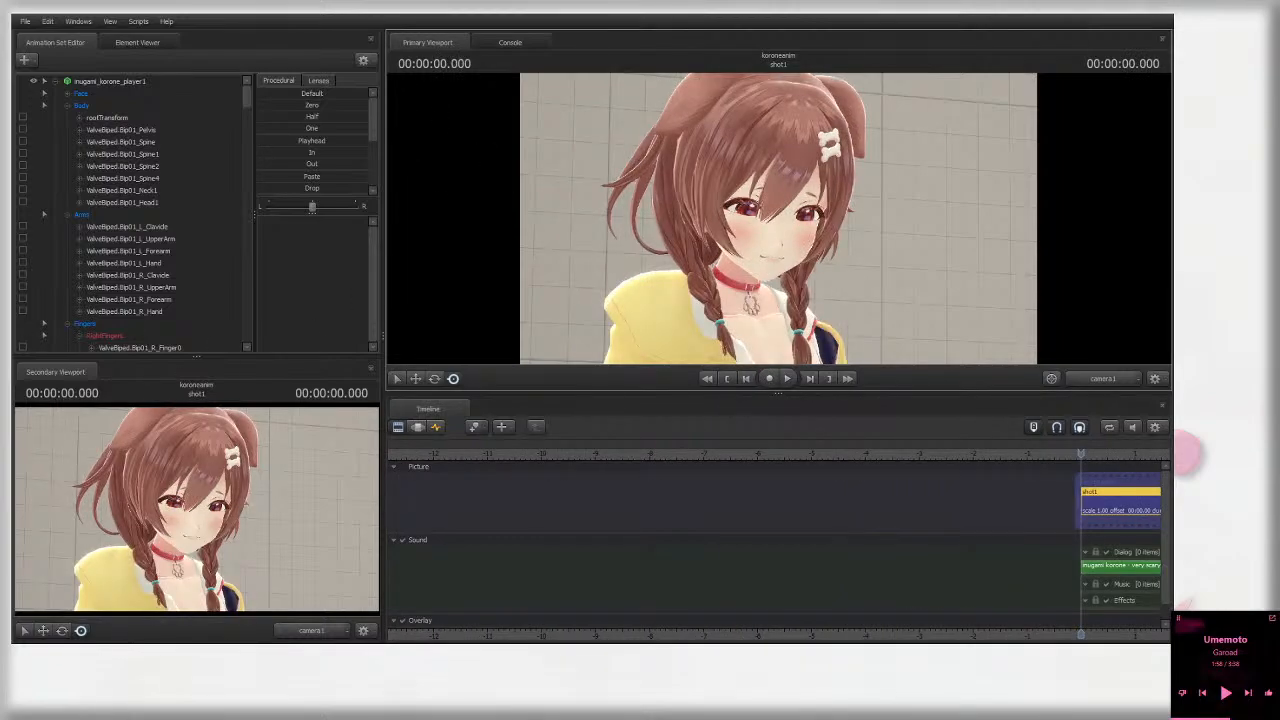
{"action": "left_click_drag", "start_coordinate": [982, 636], "coordinate": [504, 631]}
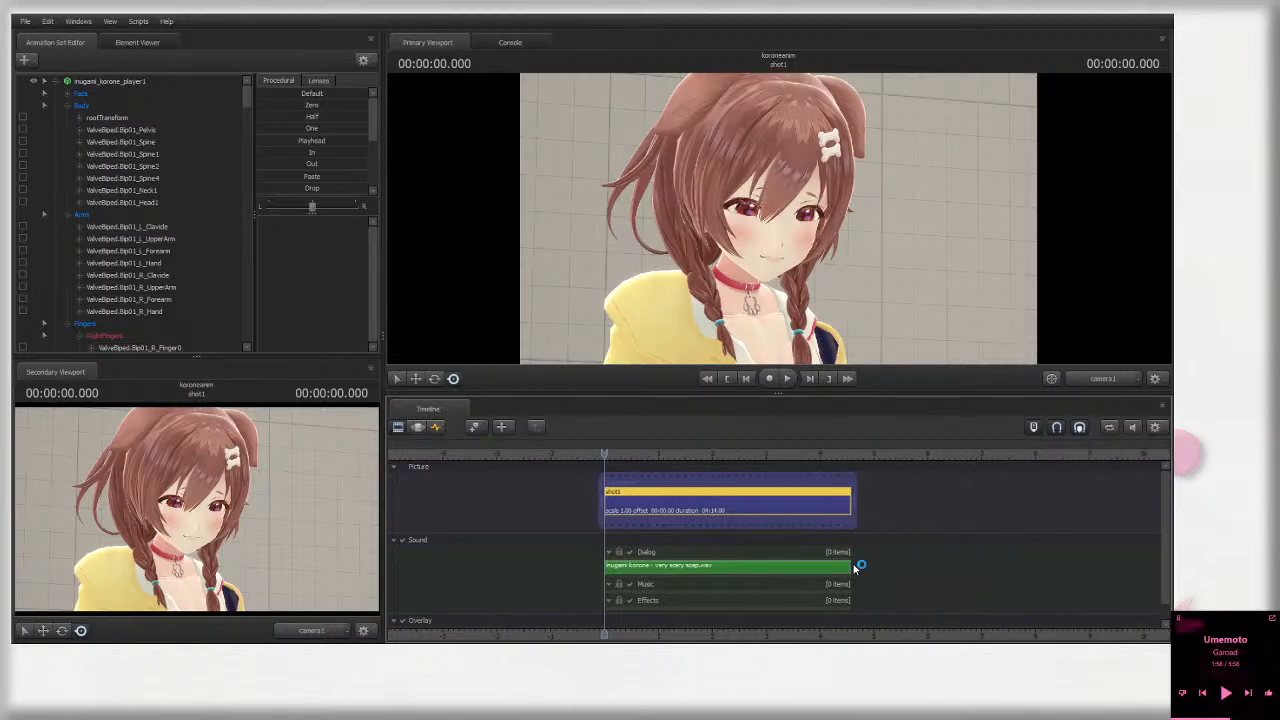
{"action": "left_click", "coordinate": [700, 567]}
{"action": "scroll", "coordinate": [750, 524], "scroll_direction": "up", "scroll_amount": 2}
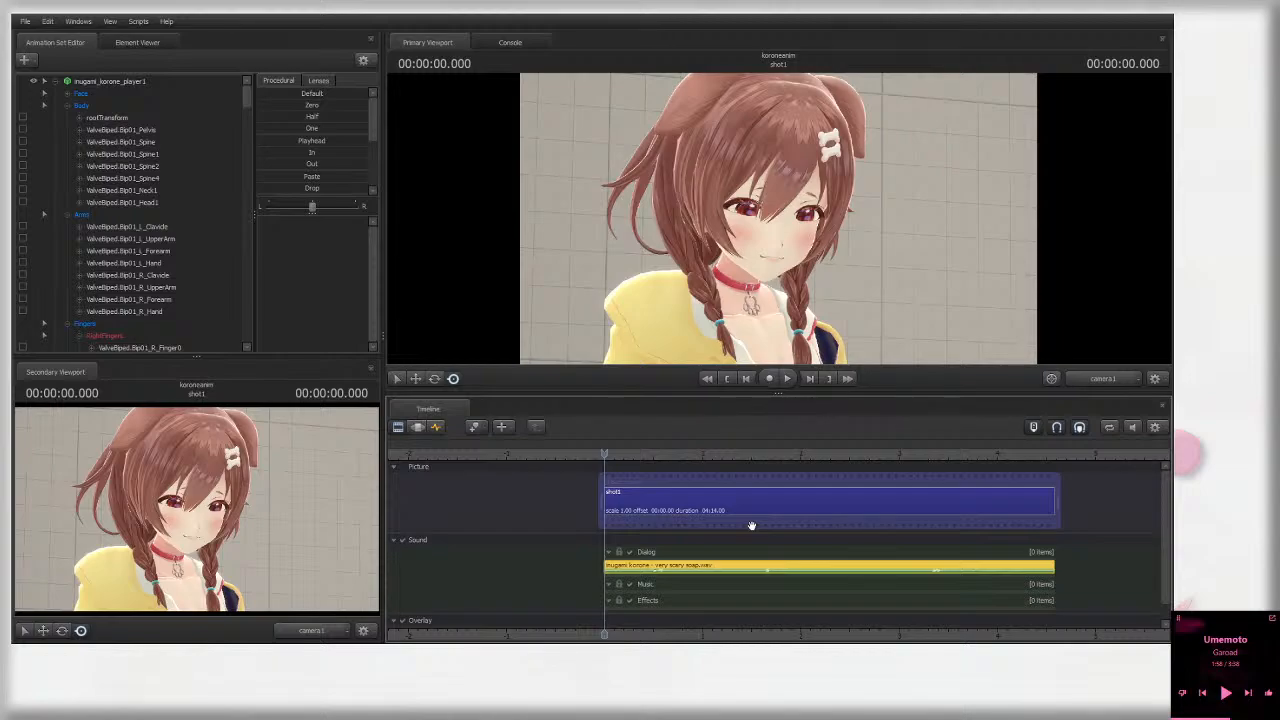
Step: Return to the Graph Editor, display the head bone's curves, and play back the shot from the start
{"action": "left_click", "coordinate": [418, 427]}
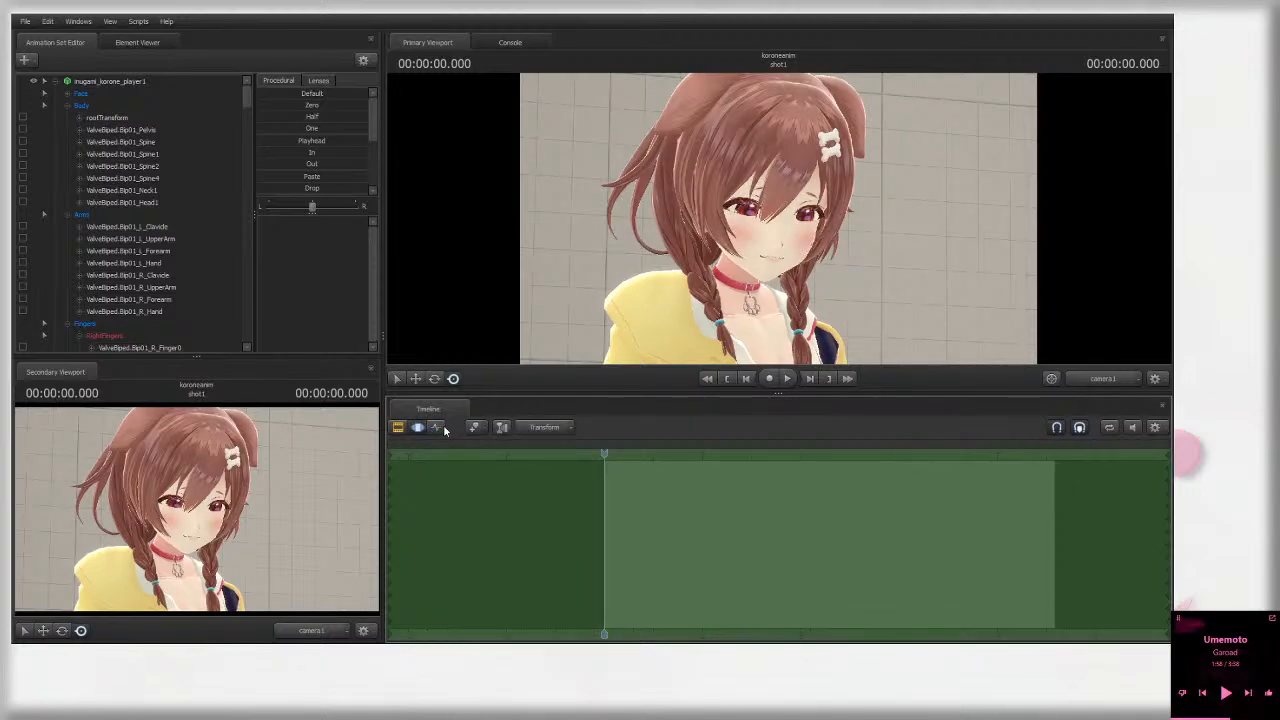
{"action": "left_click", "coordinate": [436, 427]}
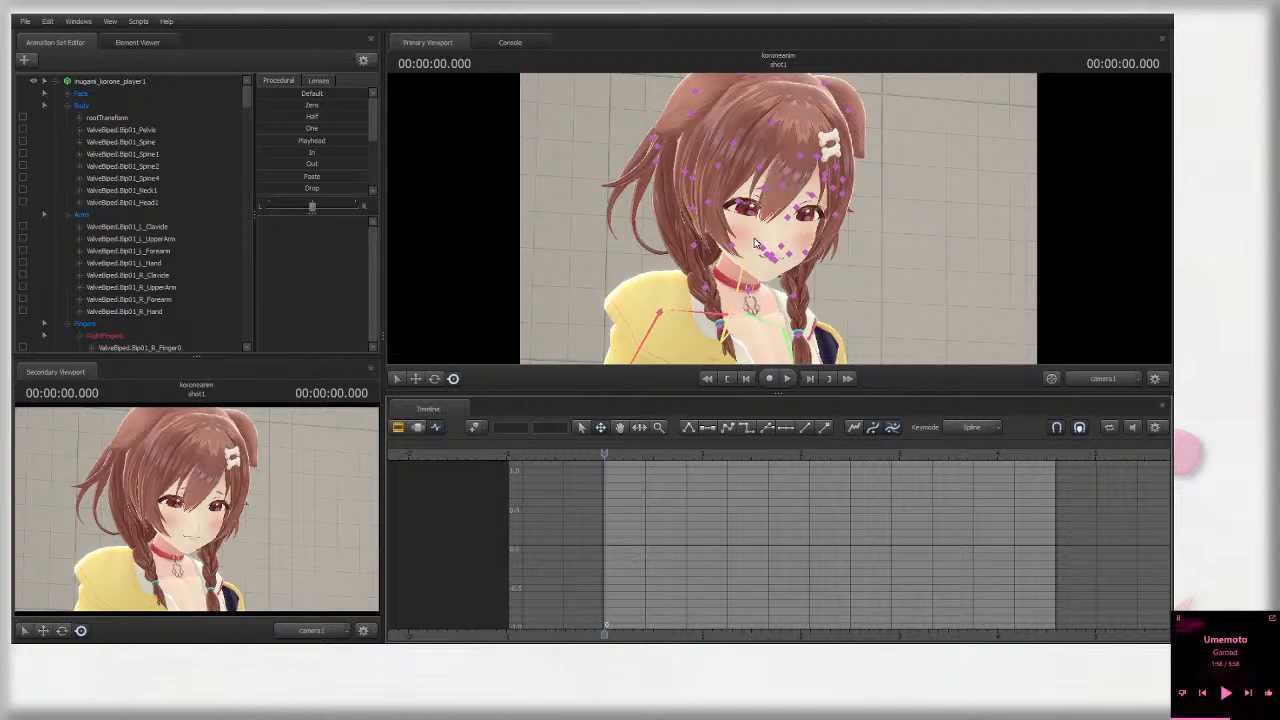
{"action": "left_click", "coordinate": [749, 241]}
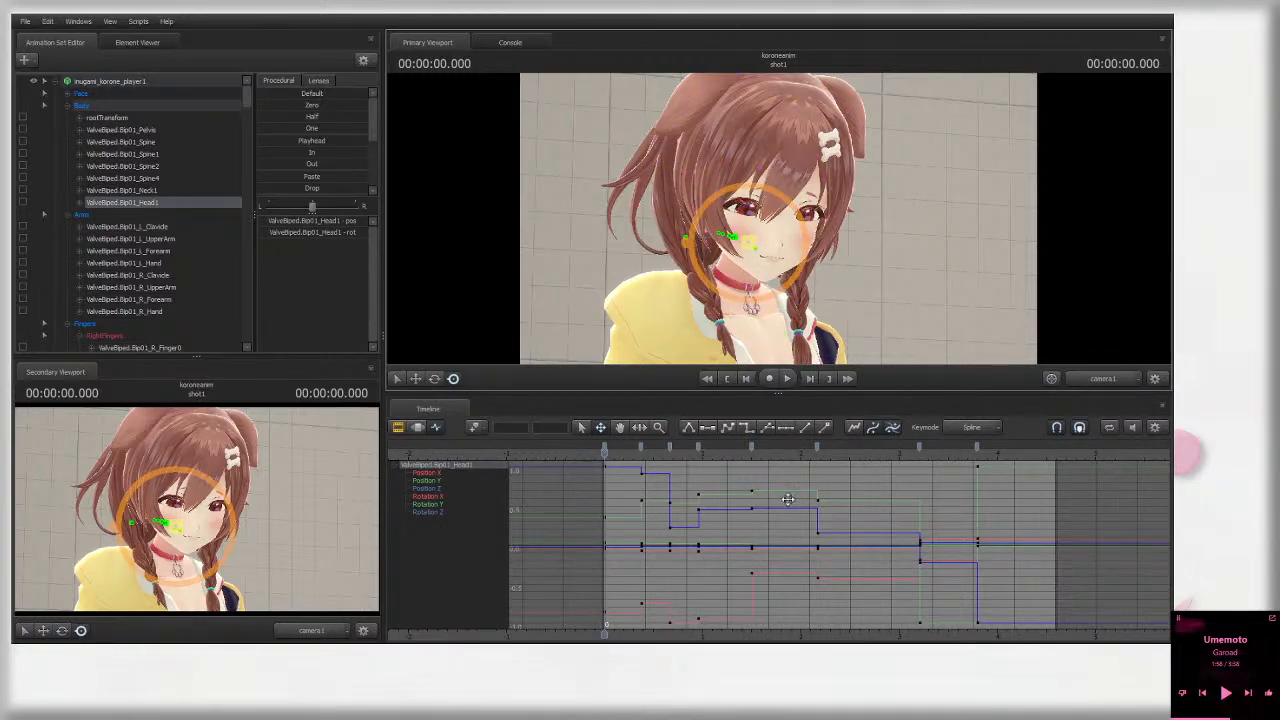
{"action": "key", "text": "space"}
{"action": "key", "text": "space"}
{"action": "key", "text": "space"}
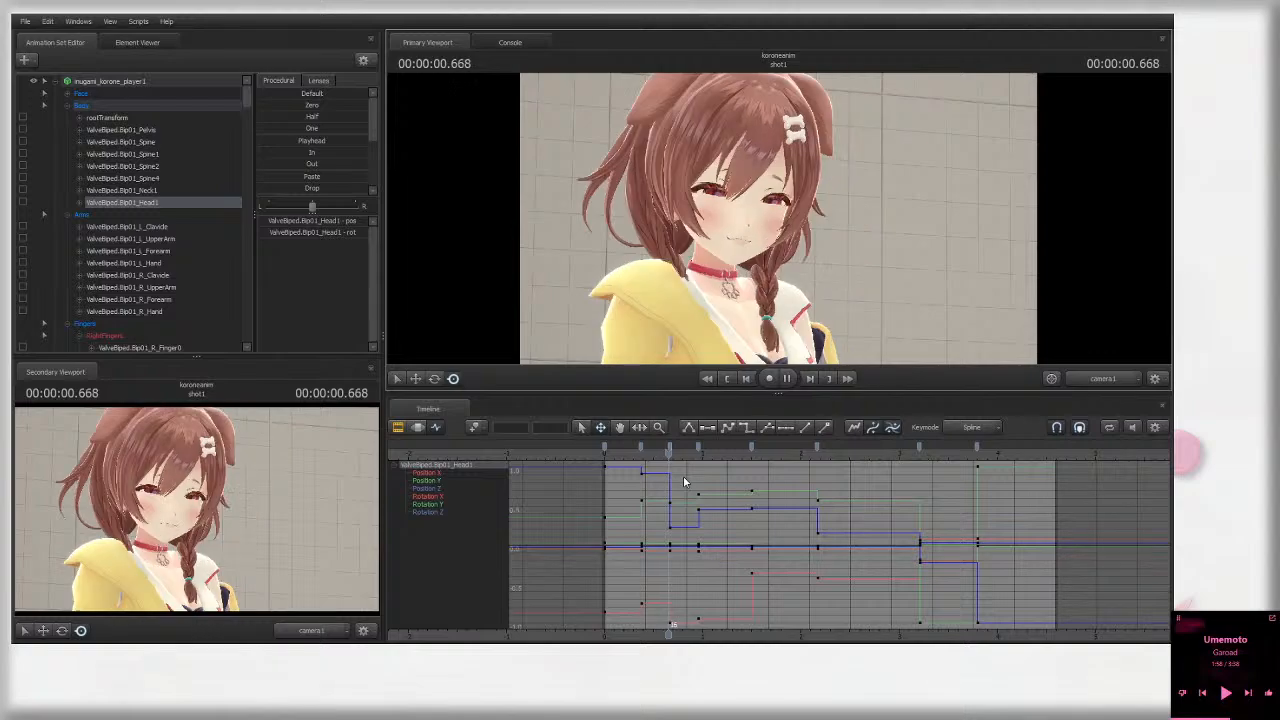
Step: Stop playback at 0.750 seconds and select the character's head bone, ValveBiped.Bip01_Head1
{"action": "key", "text": "space"}
{"action": "left_click", "coordinate": [836, 255]}
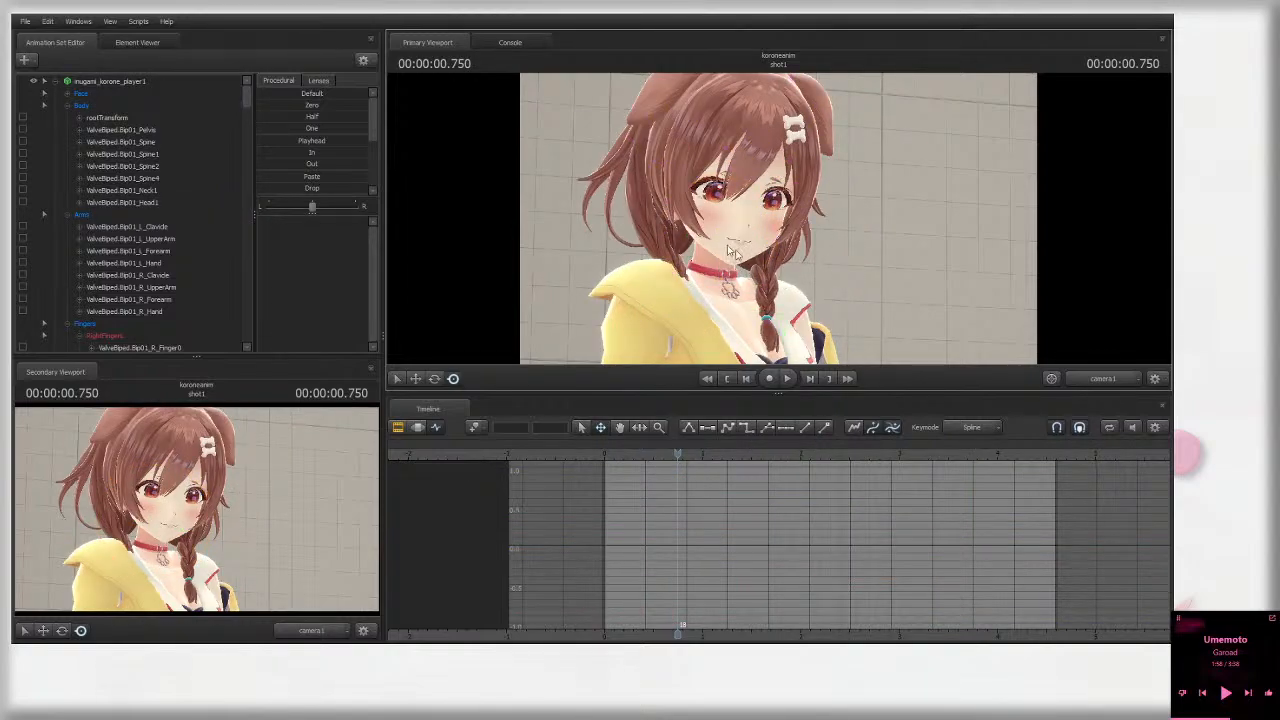
{"action": "key", "text": "ctrl"}
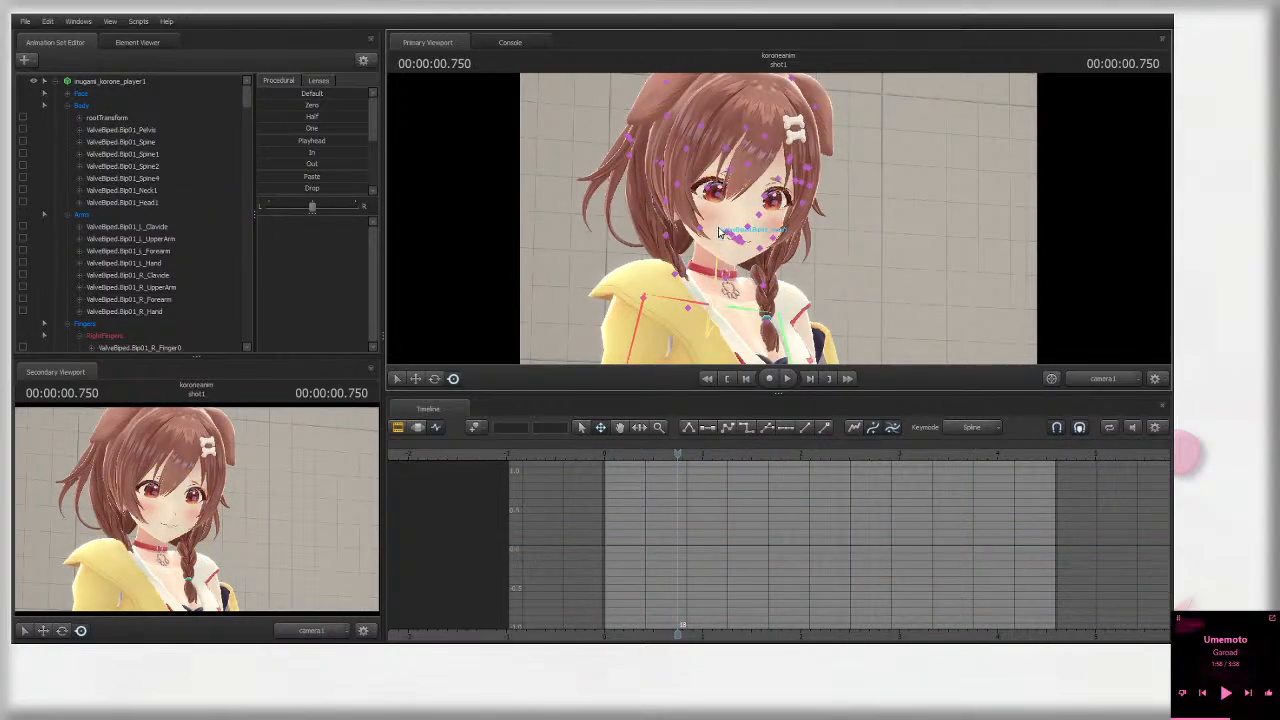
{"action": "left_click", "coordinate": [722, 232], "text": "ctrl"}
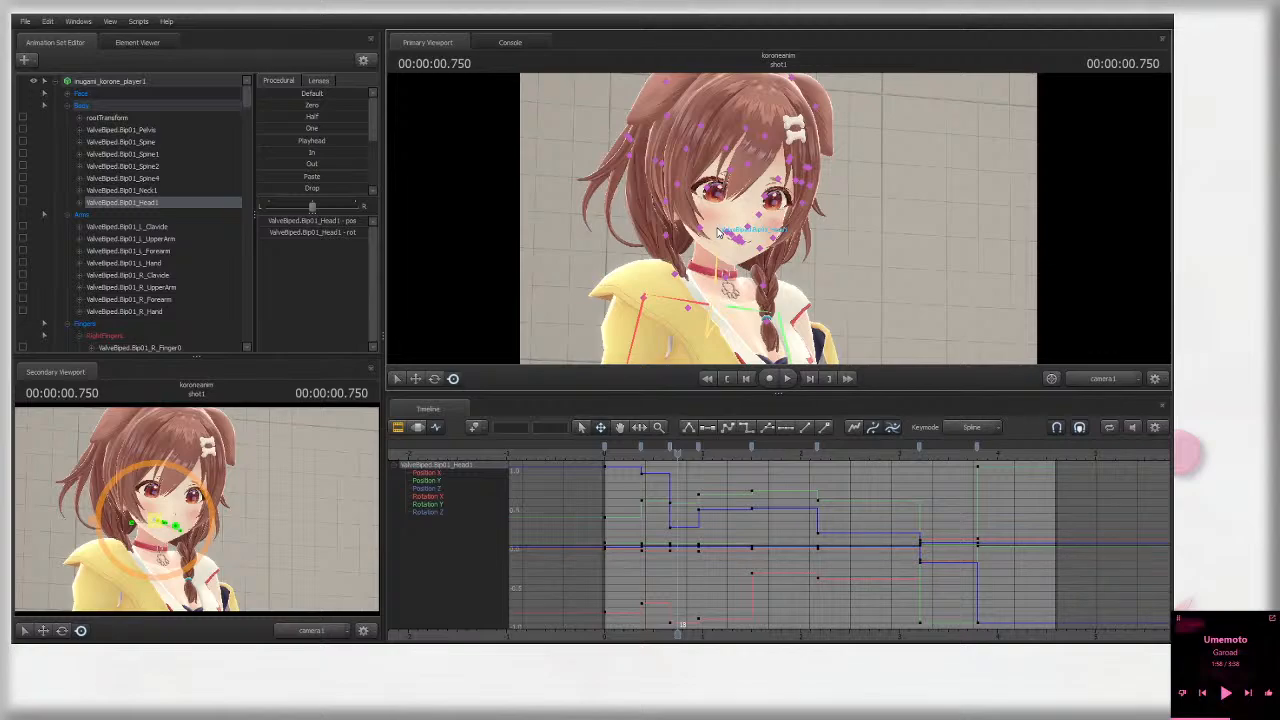
{"action": "key", "text": "ctrl"}
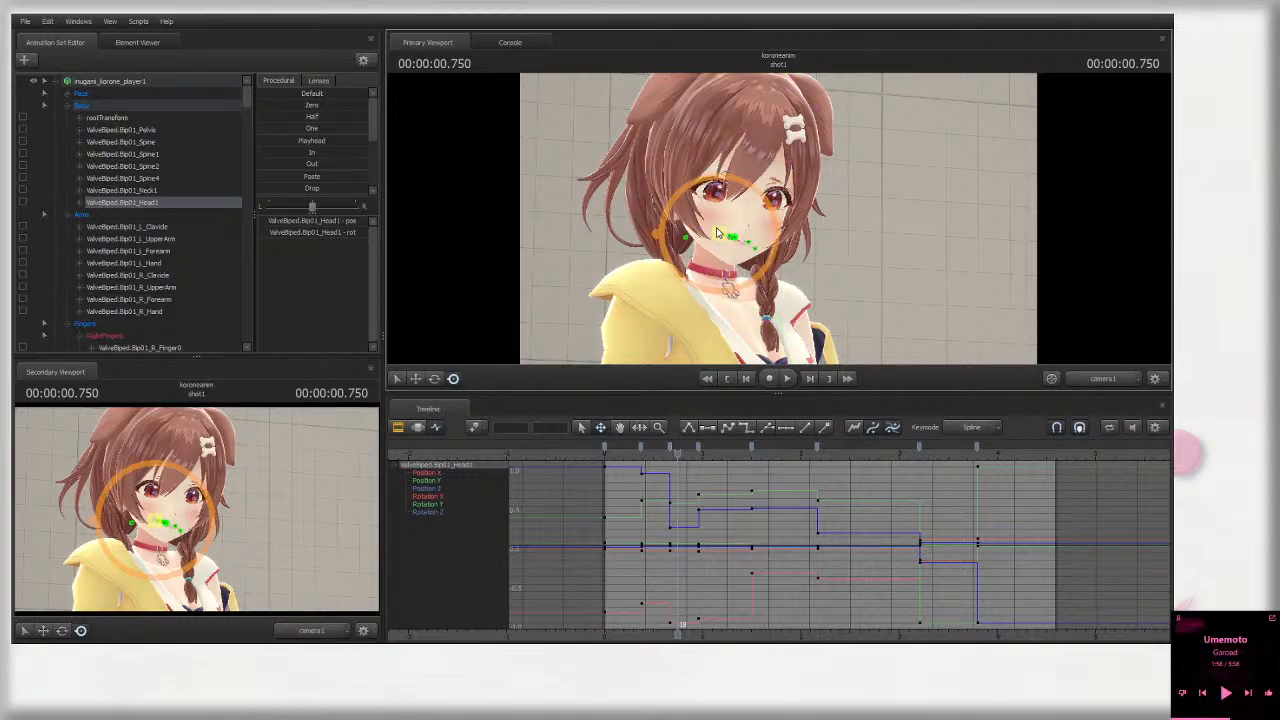
{"action": "key", "text": "ctrl"}
{"action": "key", "text": "ctrl"}
Step: Switch the primary view to the work camera and examine the head and upper-body pose from several angles
{"action": "left_click", "coordinate": [1105, 381]}
{"action": "left_click_drag", "start_coordinate": [975, 307], "coordinate": [778, 222]}
{"action": "key", "text": "s"}
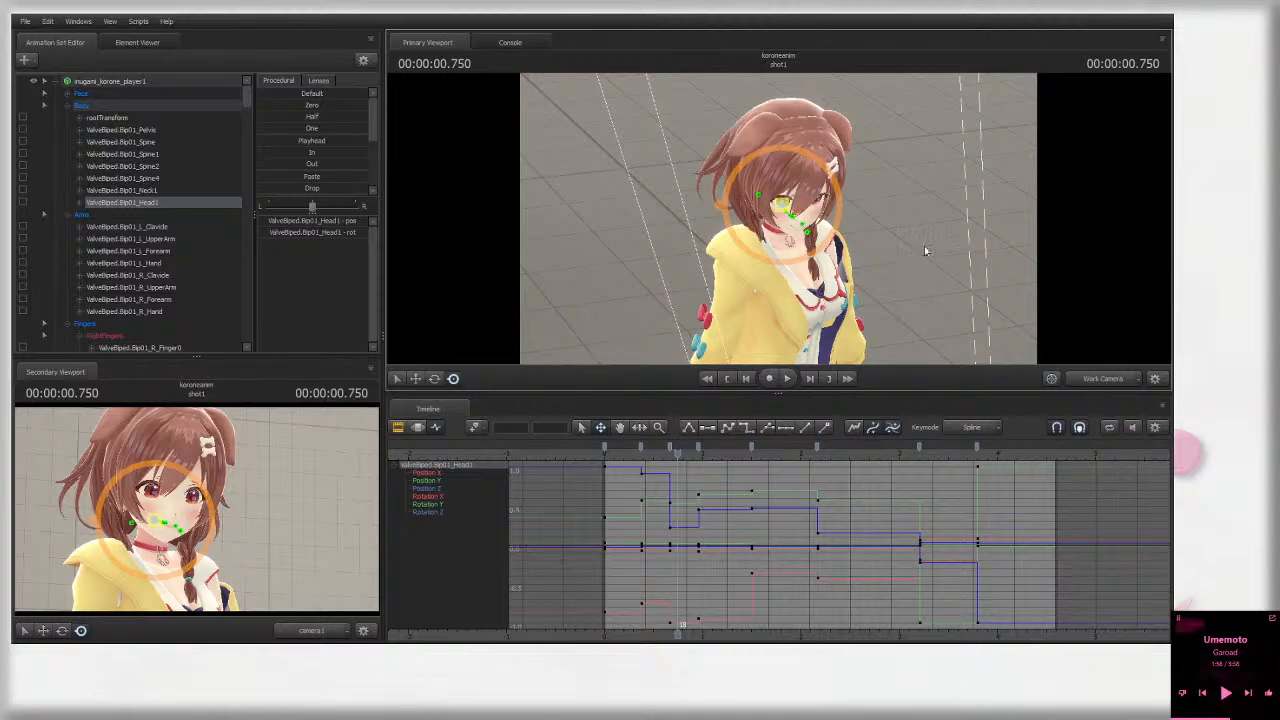
{"action": "left_click_drag", "start_coordinate": [923, 250], "coordinate": [838, 226], "text": "alt"}
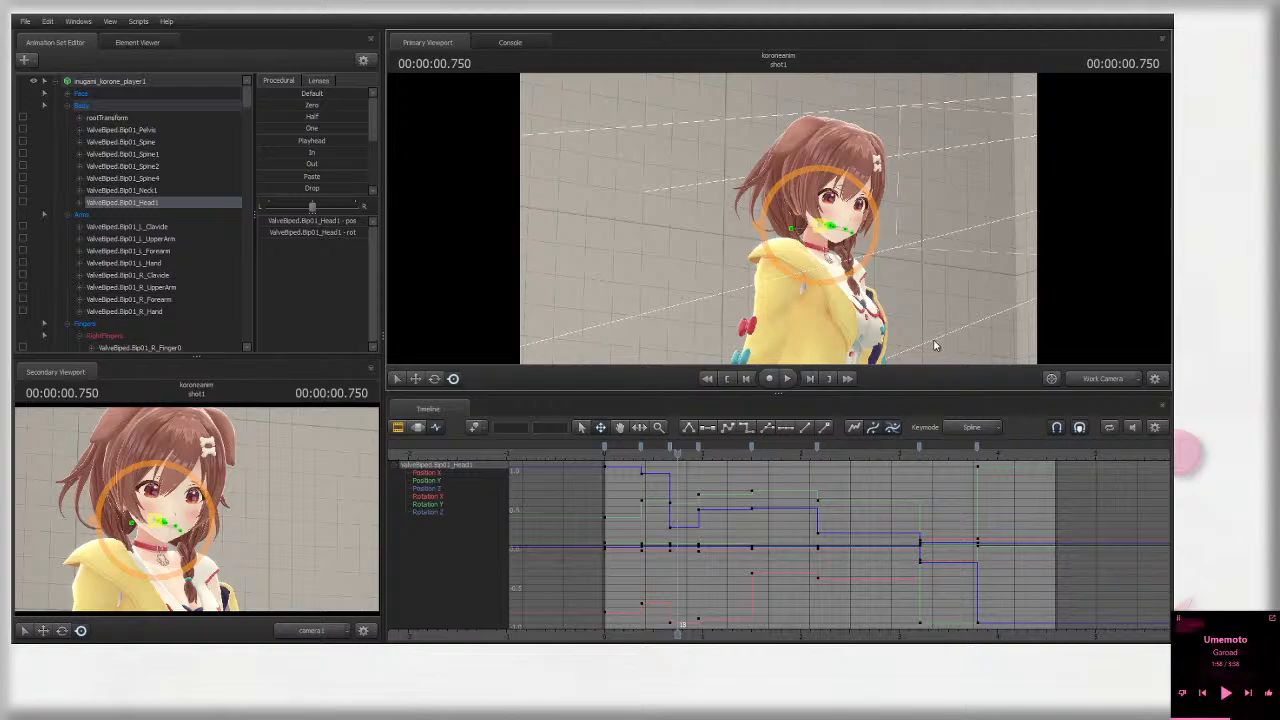
{"action": "mouse_move", "coordinate": [933, 342]}
{"action": "left_mouse_down"}
{"action": "mouse_move", "coordinate": [996, 348]}
{"action": "mouse_move", "coordinate": [925, 338]}
{"action": "left_mouse_up"}
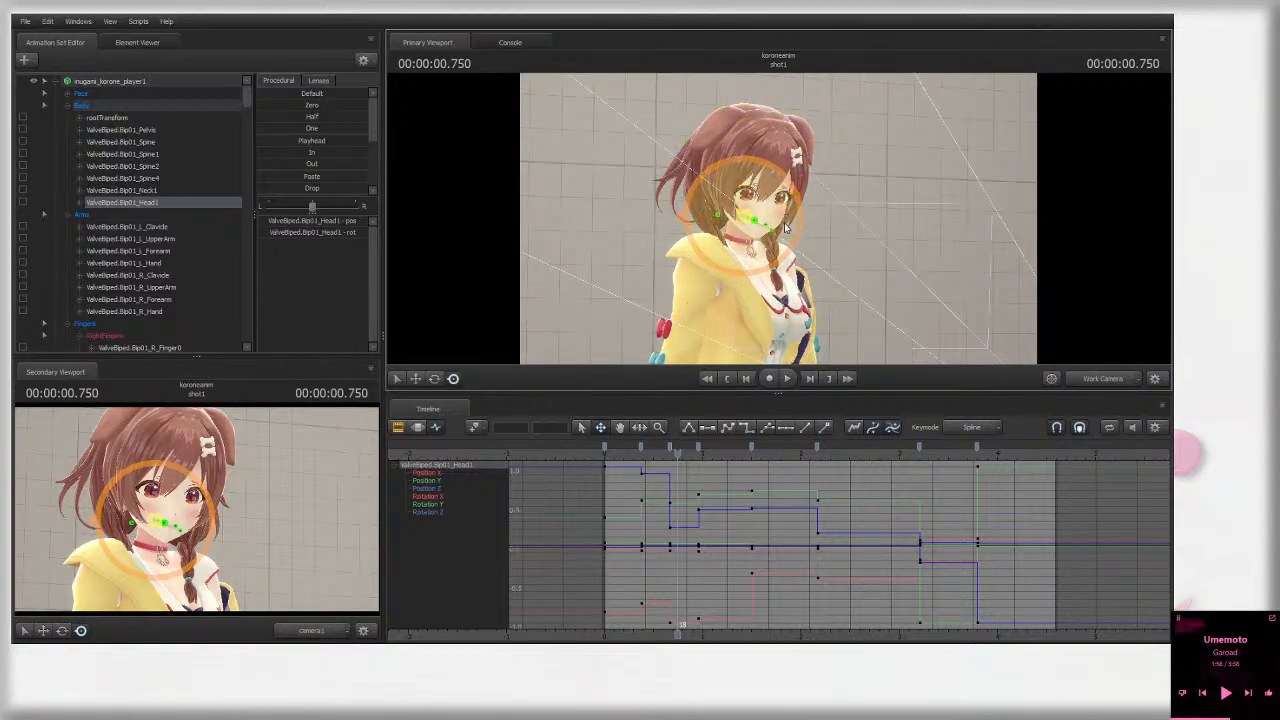